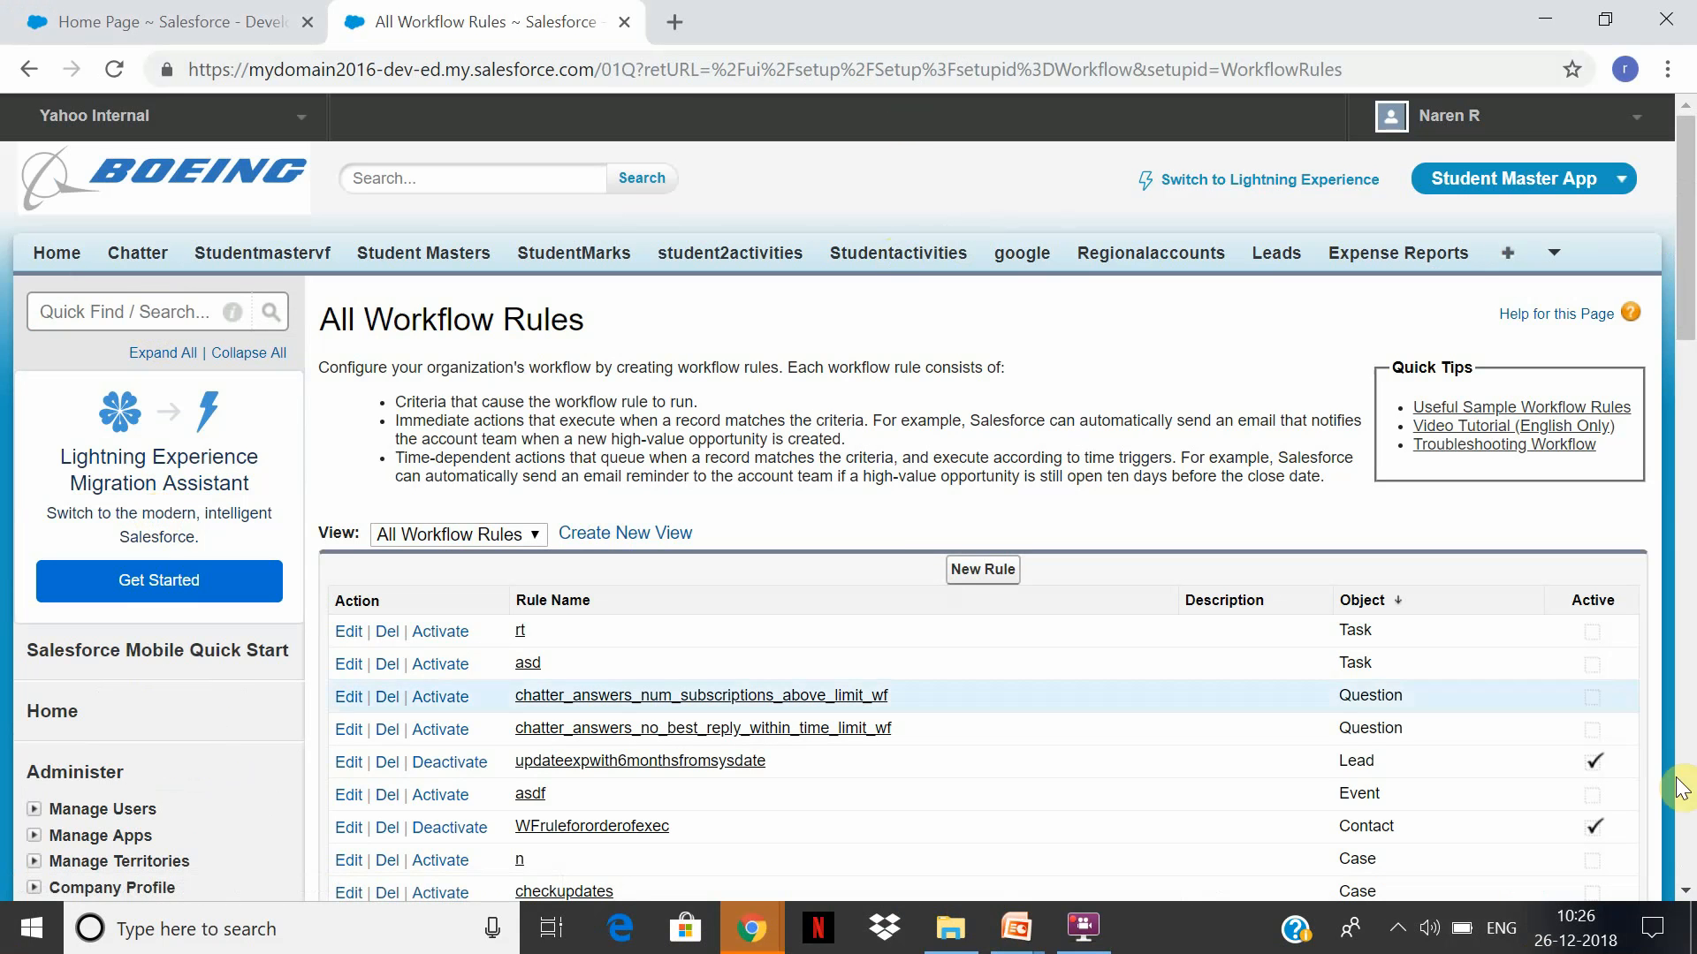
# Deactivate the Welcomestudent workflow rule on the StudentMaster2 object and check its active status in the rule list
pyautogui.click(1690, 547)
pyautogui.click(1689, 546)
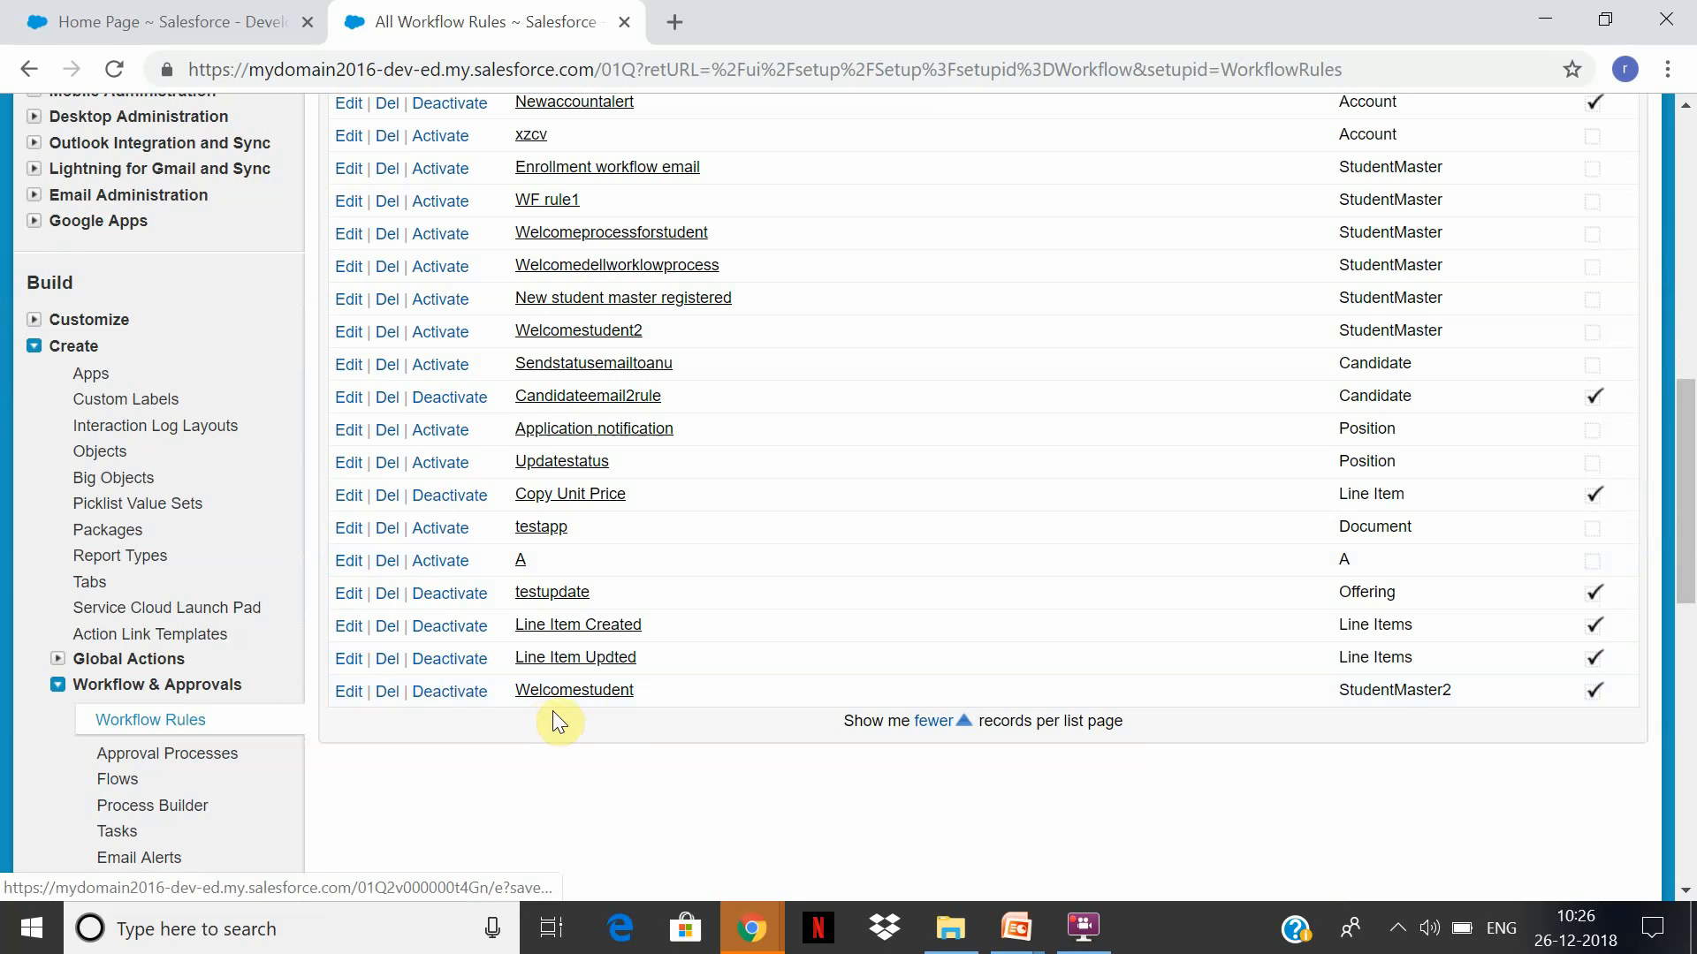
pyautogui.click(466, 693)
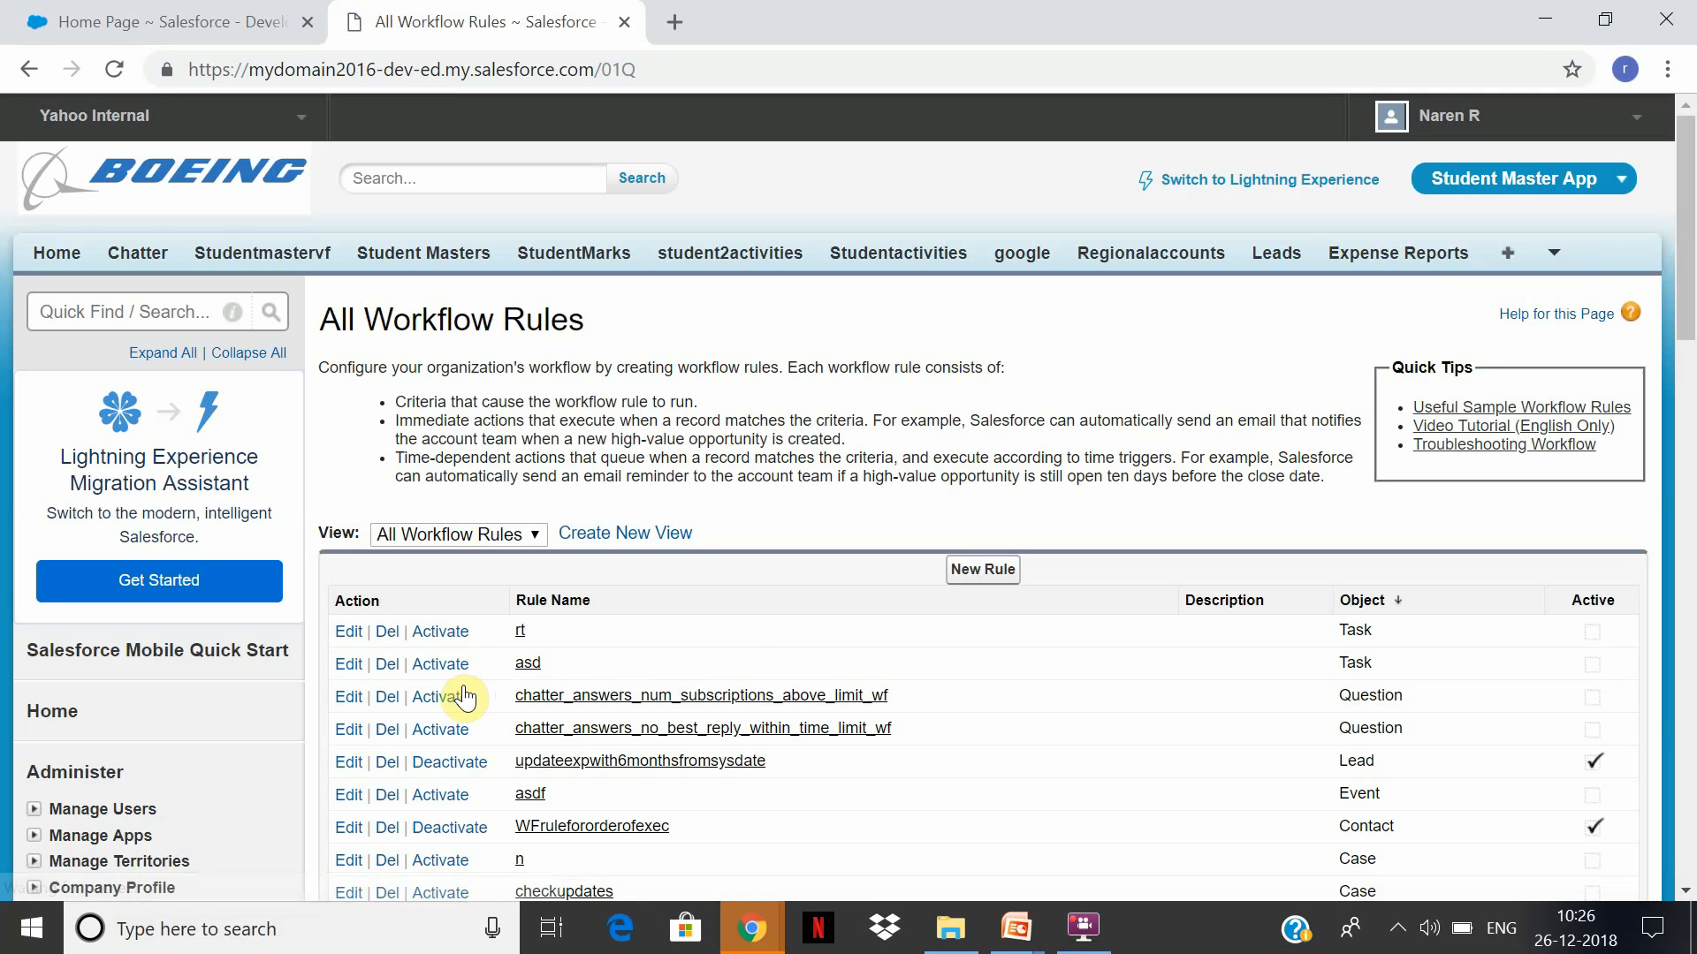
pyautogui.moveTo(1688, 256); pyautogui.dragTo(1688, 531)
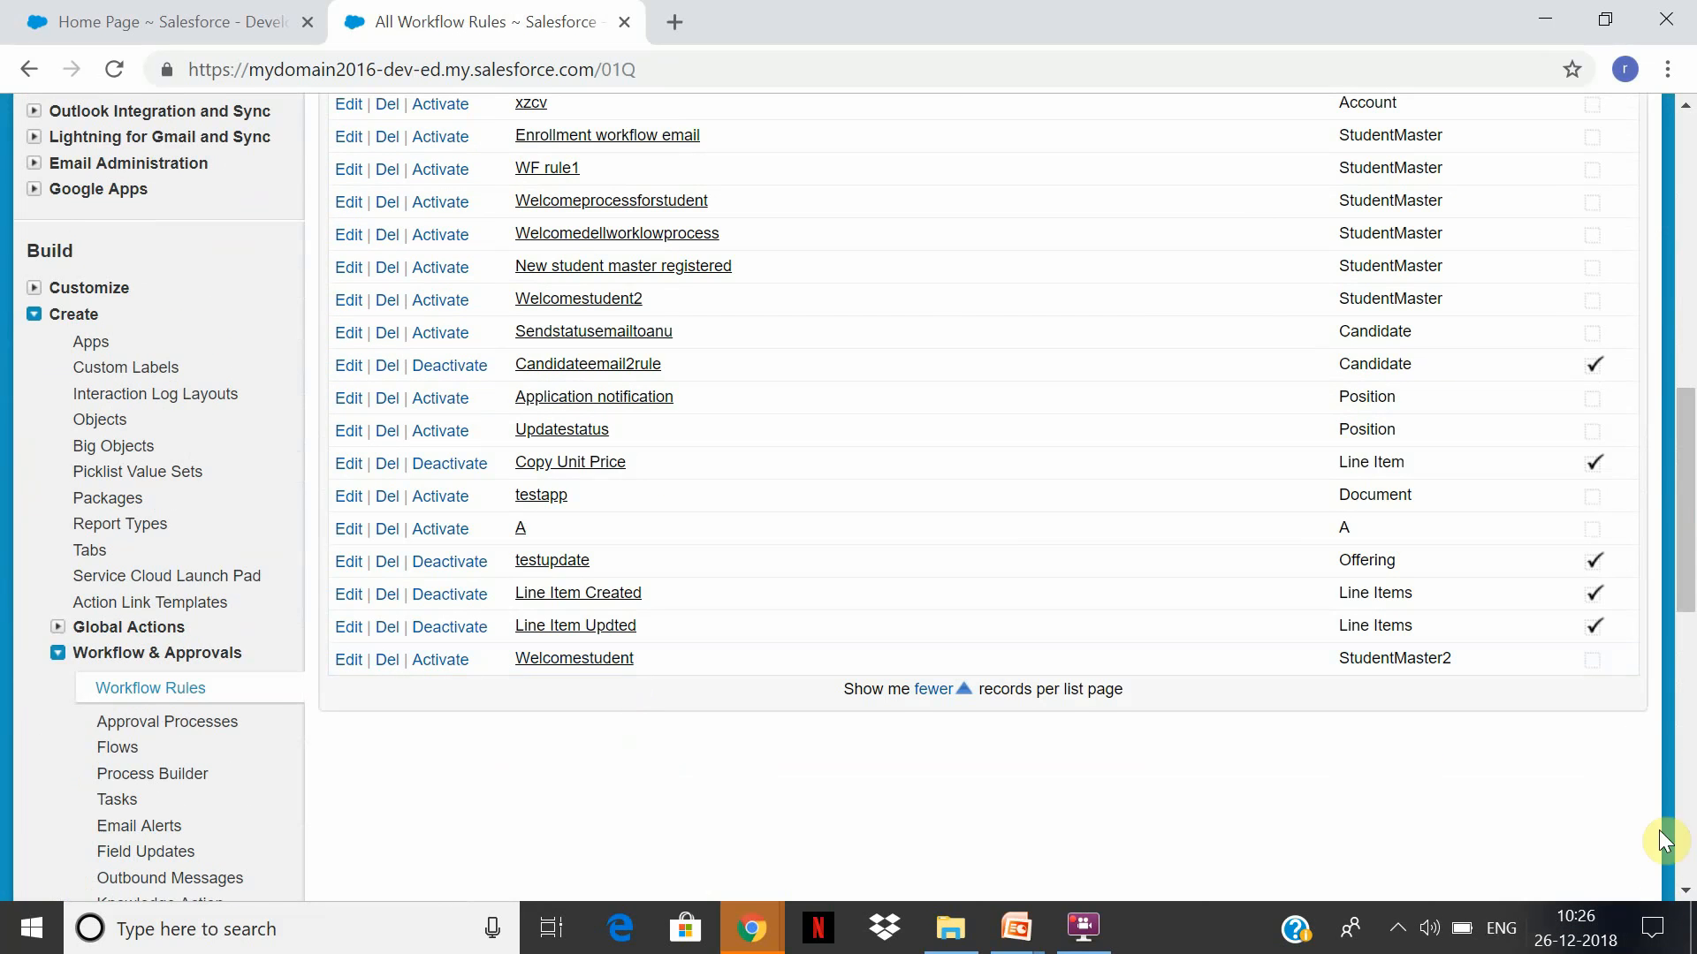
# Search the setup menu for "Process build" and open Process Builder
pyautogui.moveTo(1682, 469); pyautogui.dragTo(1689, 208)
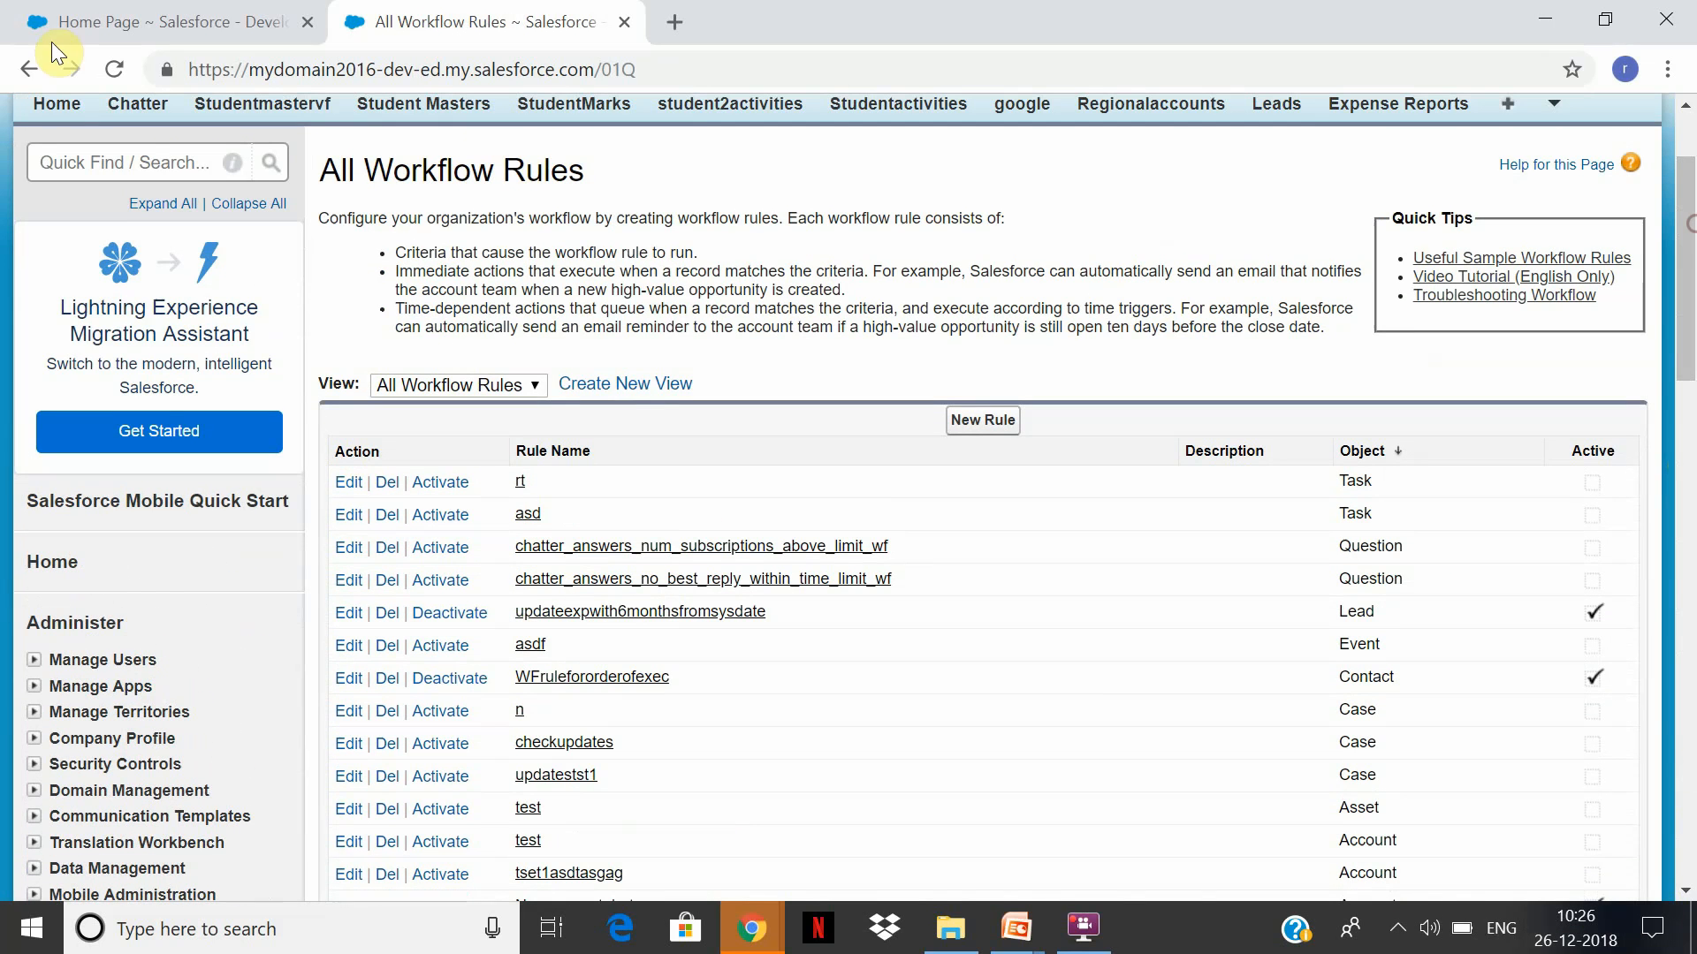
pyautogui.click(129, 160)
pyautogui.write('Proces builder')
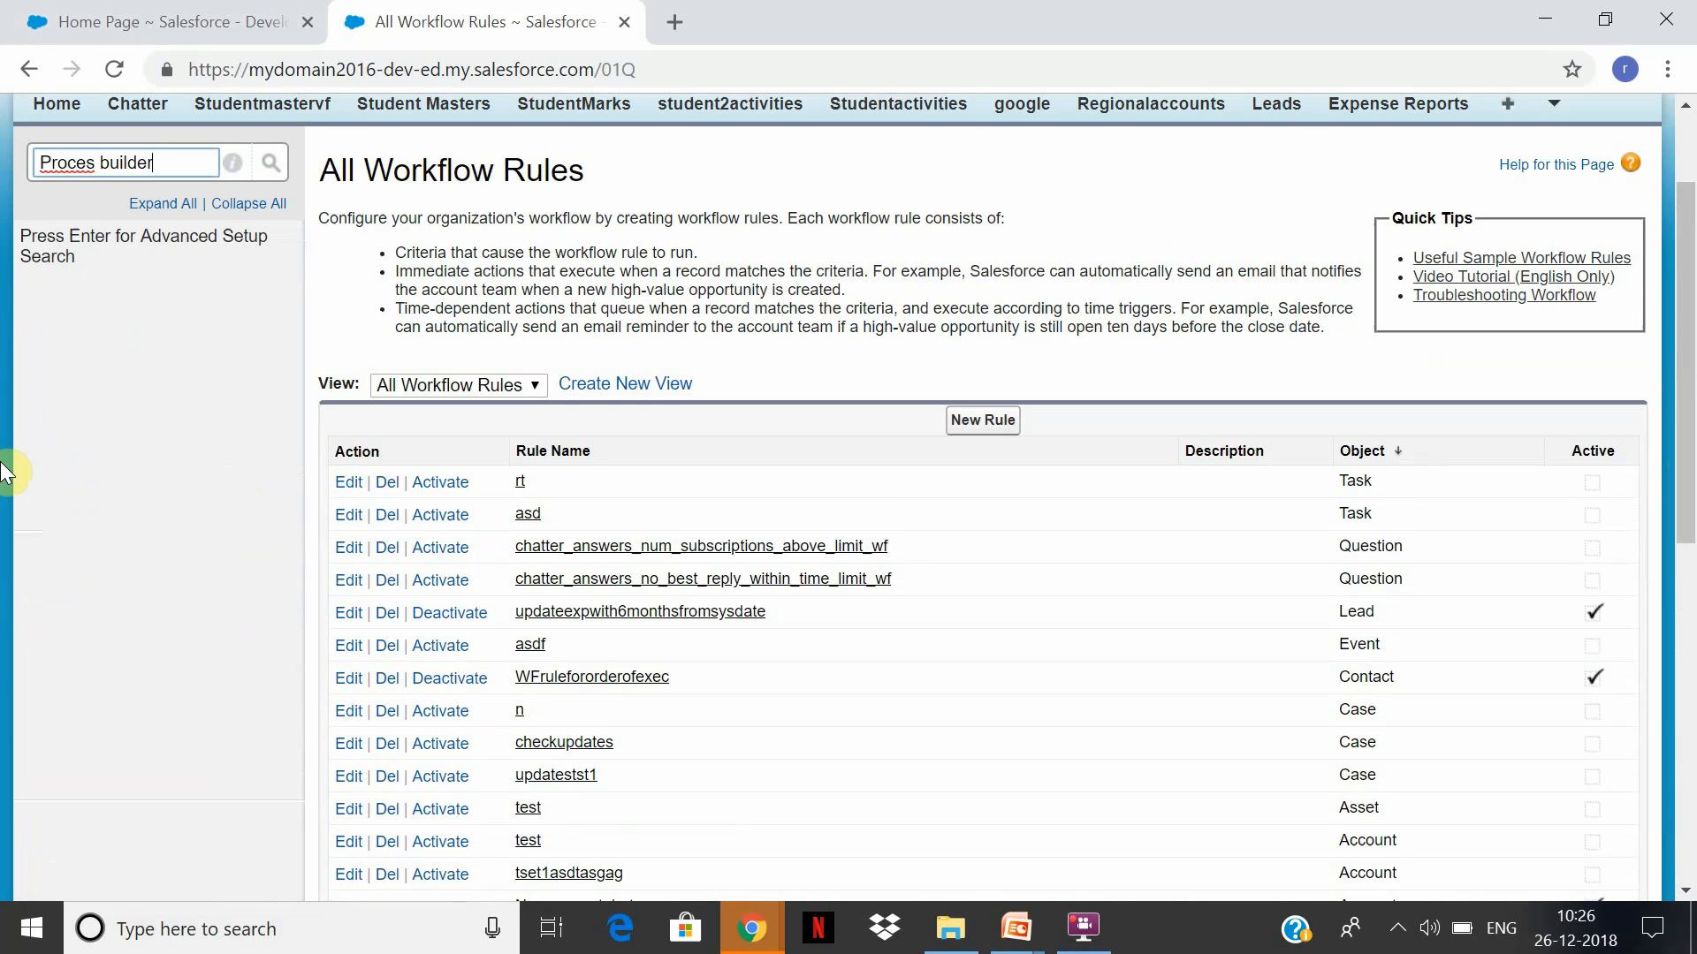
pyautogui.press('BackSpace')
pyautogui.press('BackSpace')
pyautogui.press('BackSpace')
pyautogui.press('BackSpace')
pyautogui.press('BackSpace')
pyautogui.press('BackSpace')
pyautogui.press('BackSpace')
pyautogui.press('BackSpace')
pyautogui.write('s build')
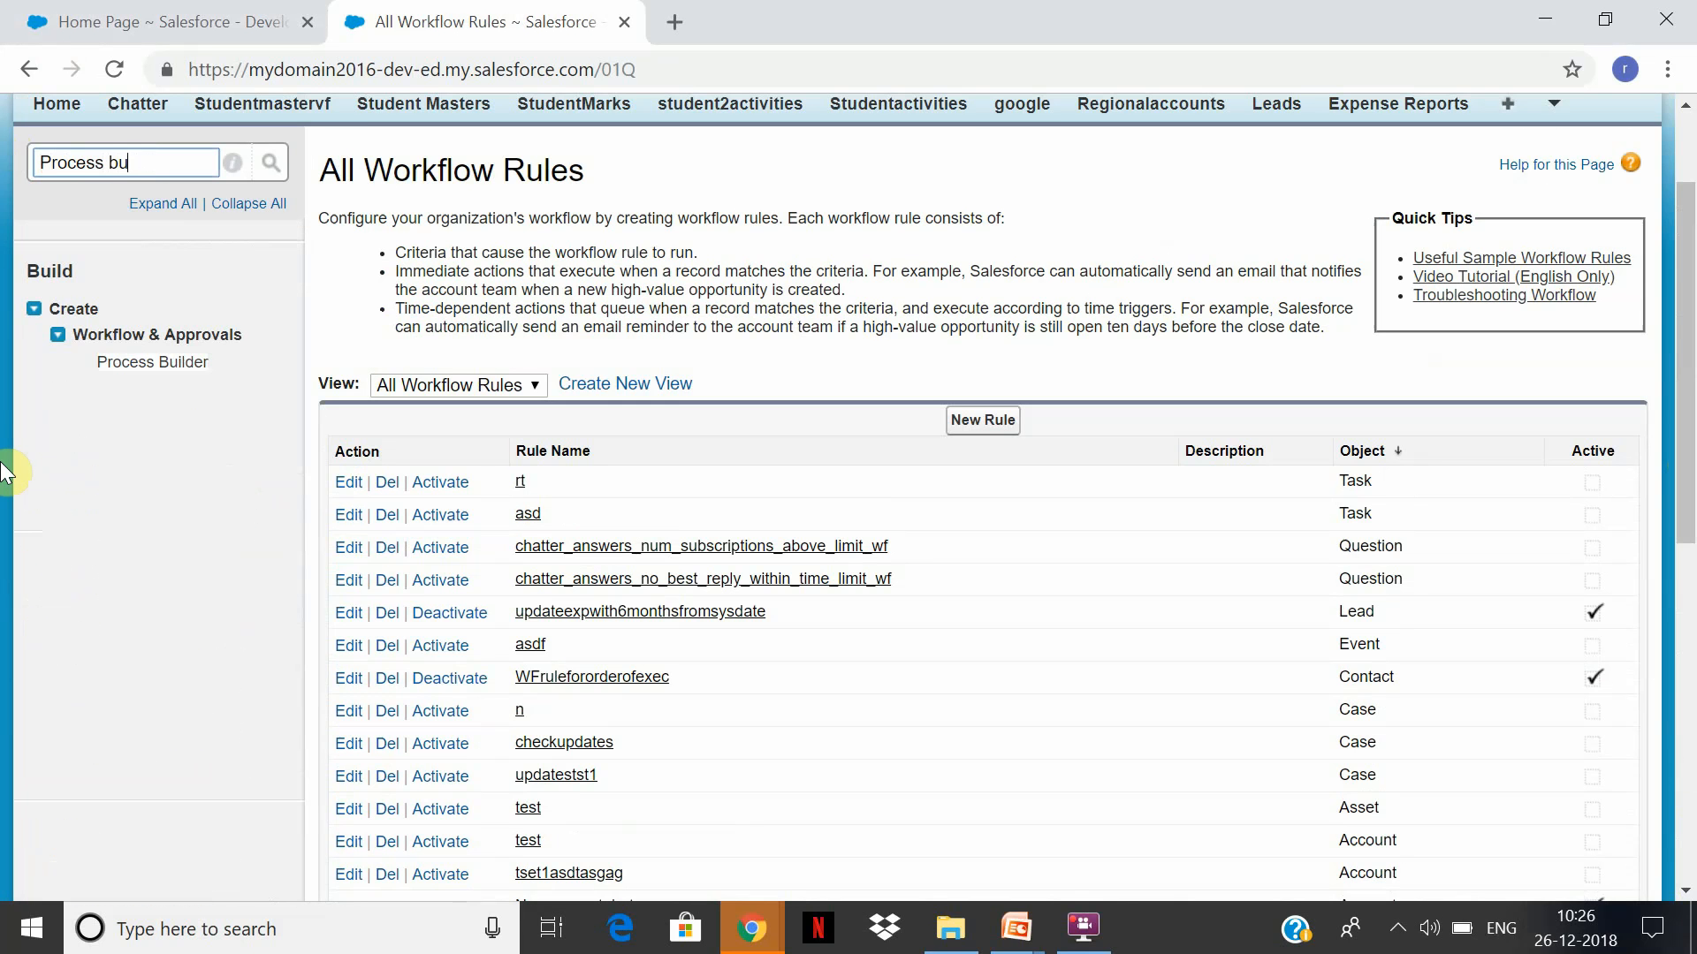
pyautogui.click(202, 362)
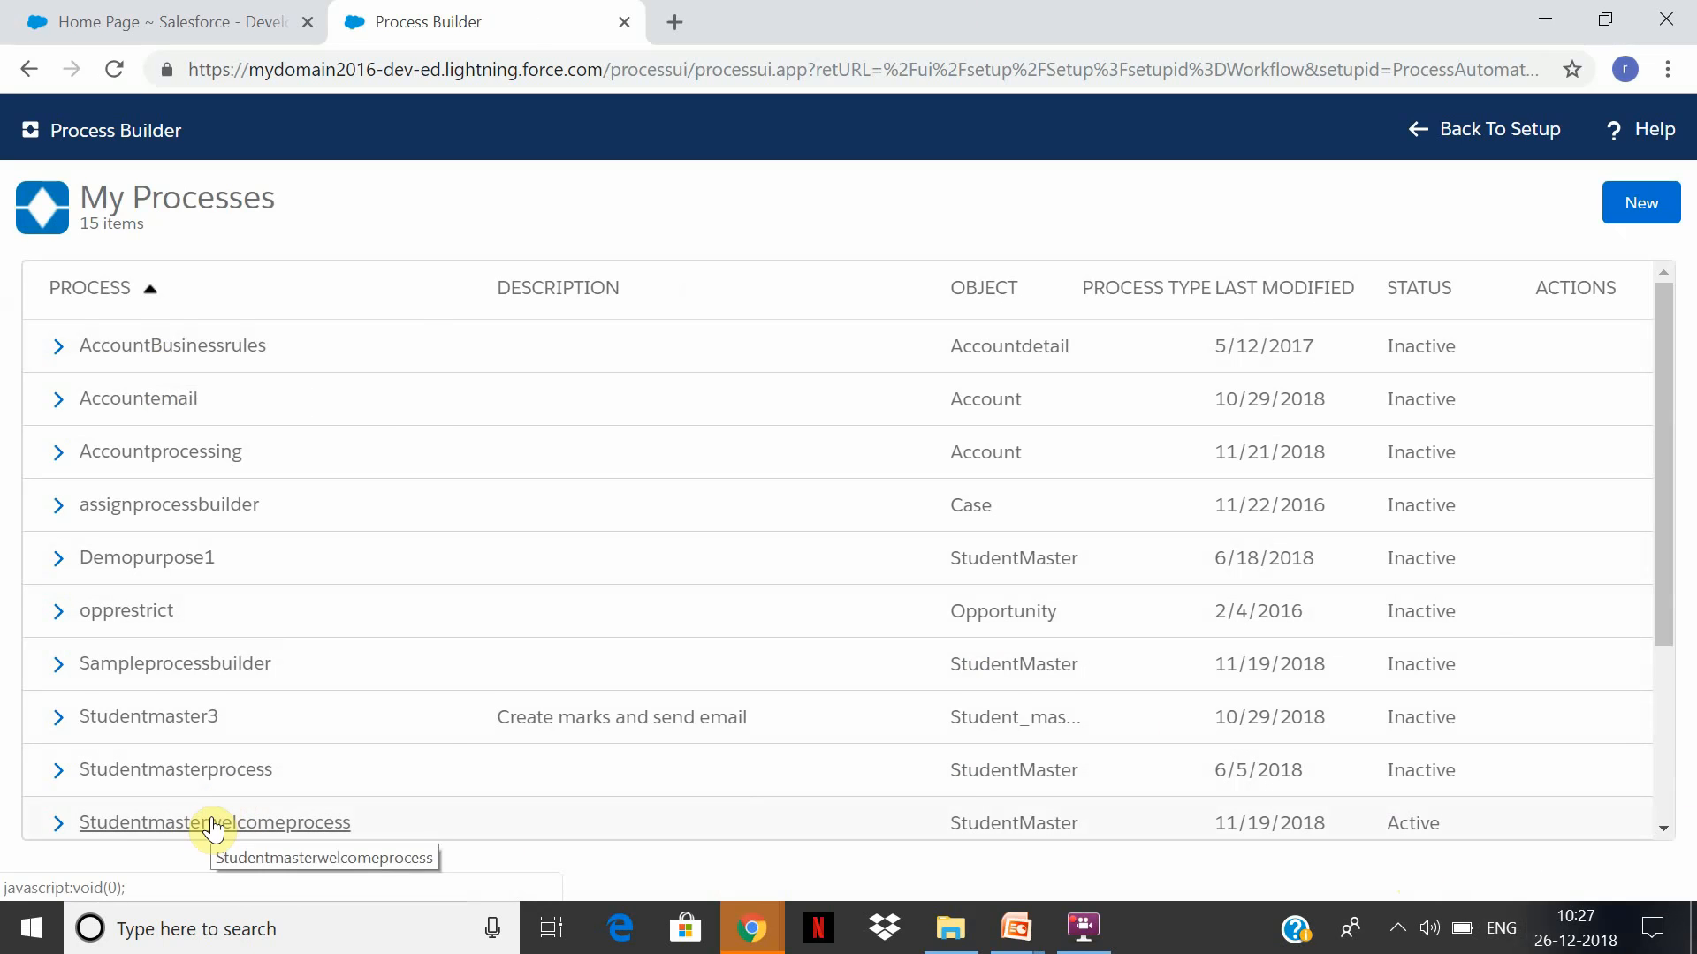
# Create a new process named studentmaster2process with the matching API name that starts when a record changes
pyautogui.click(1637, 204)
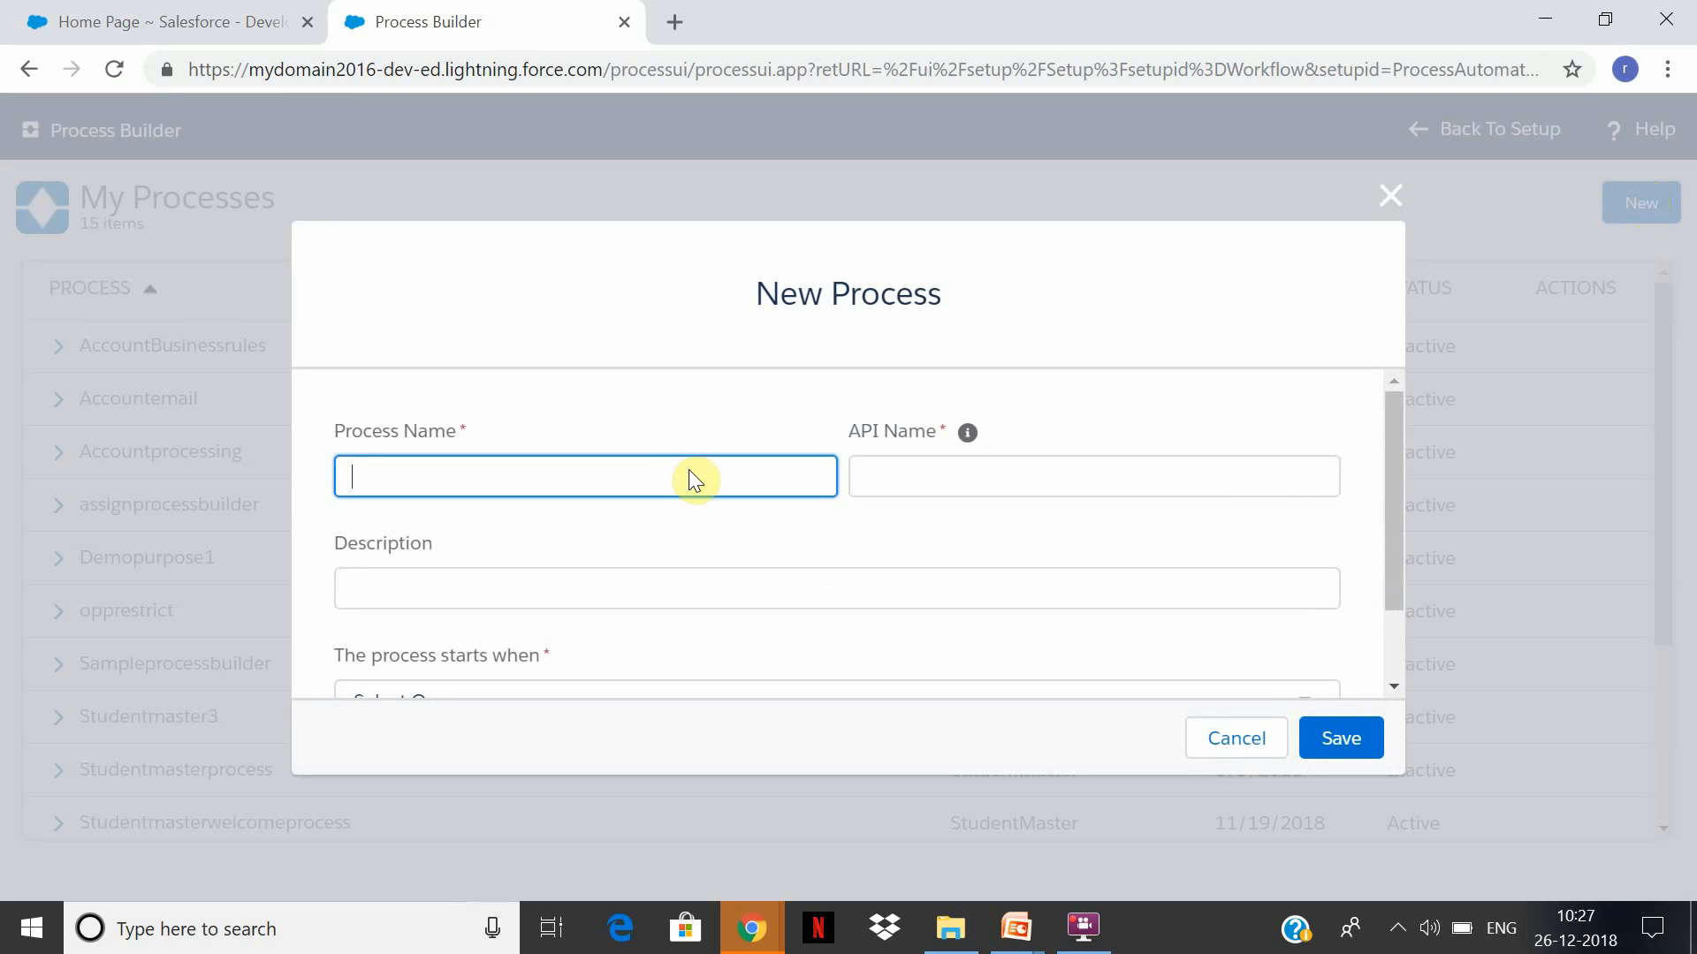
pyautogui.write('studentmaster2process')
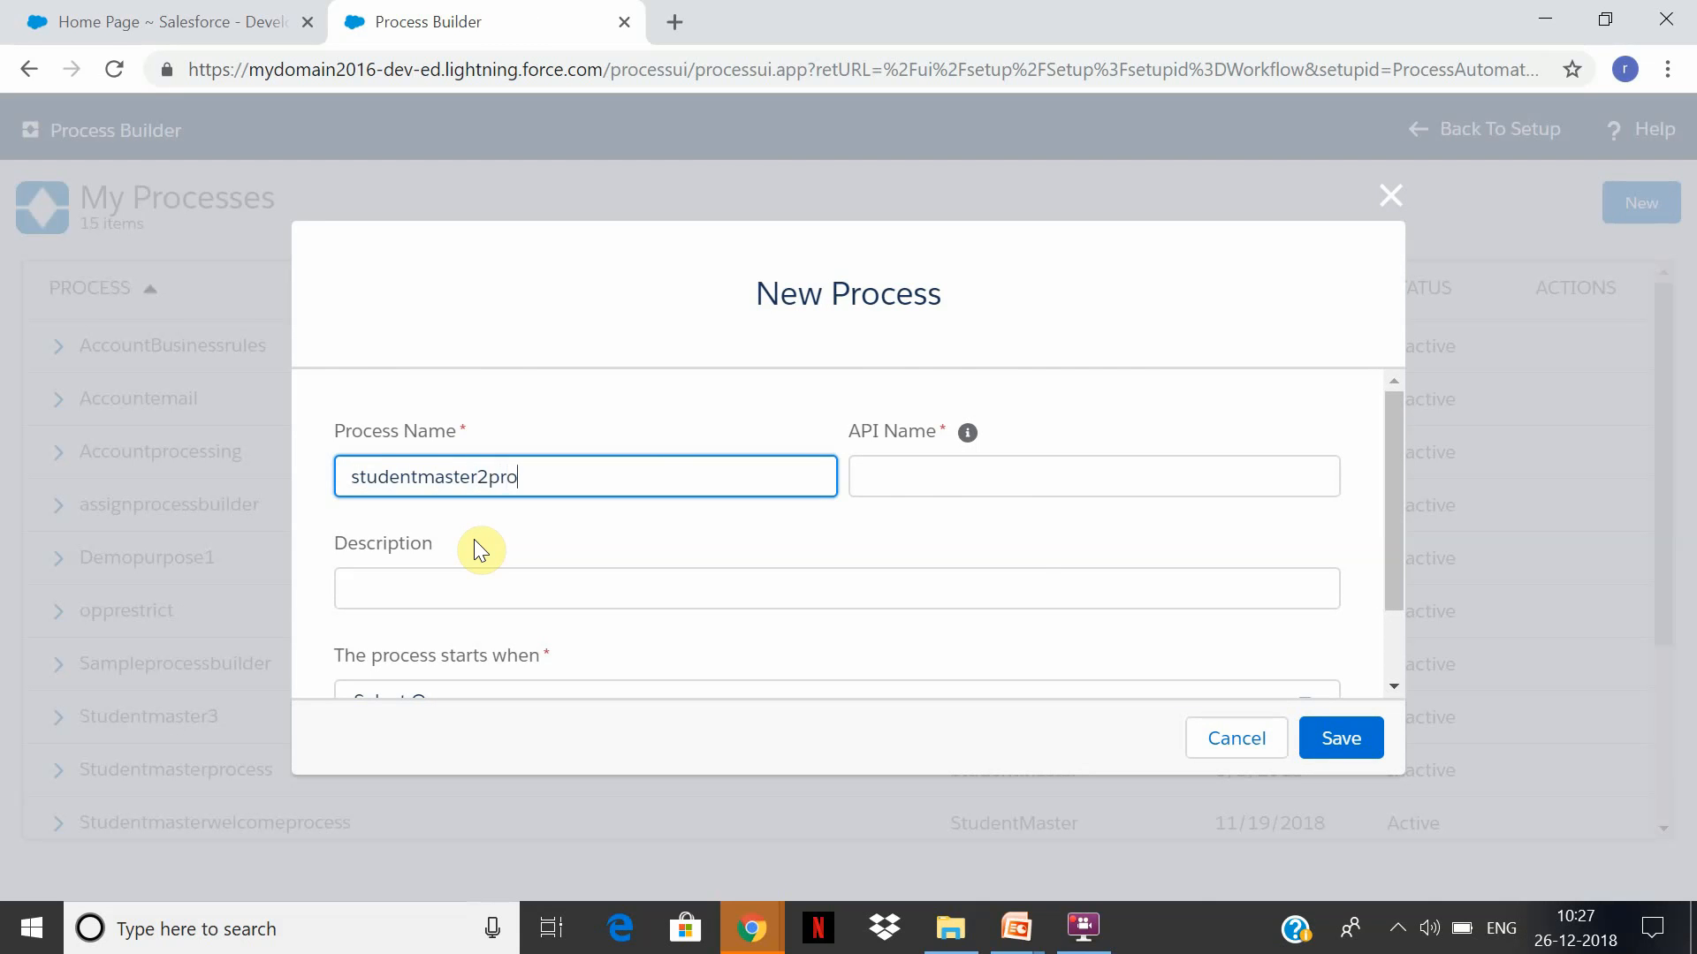
pyautogui.press('Tab')
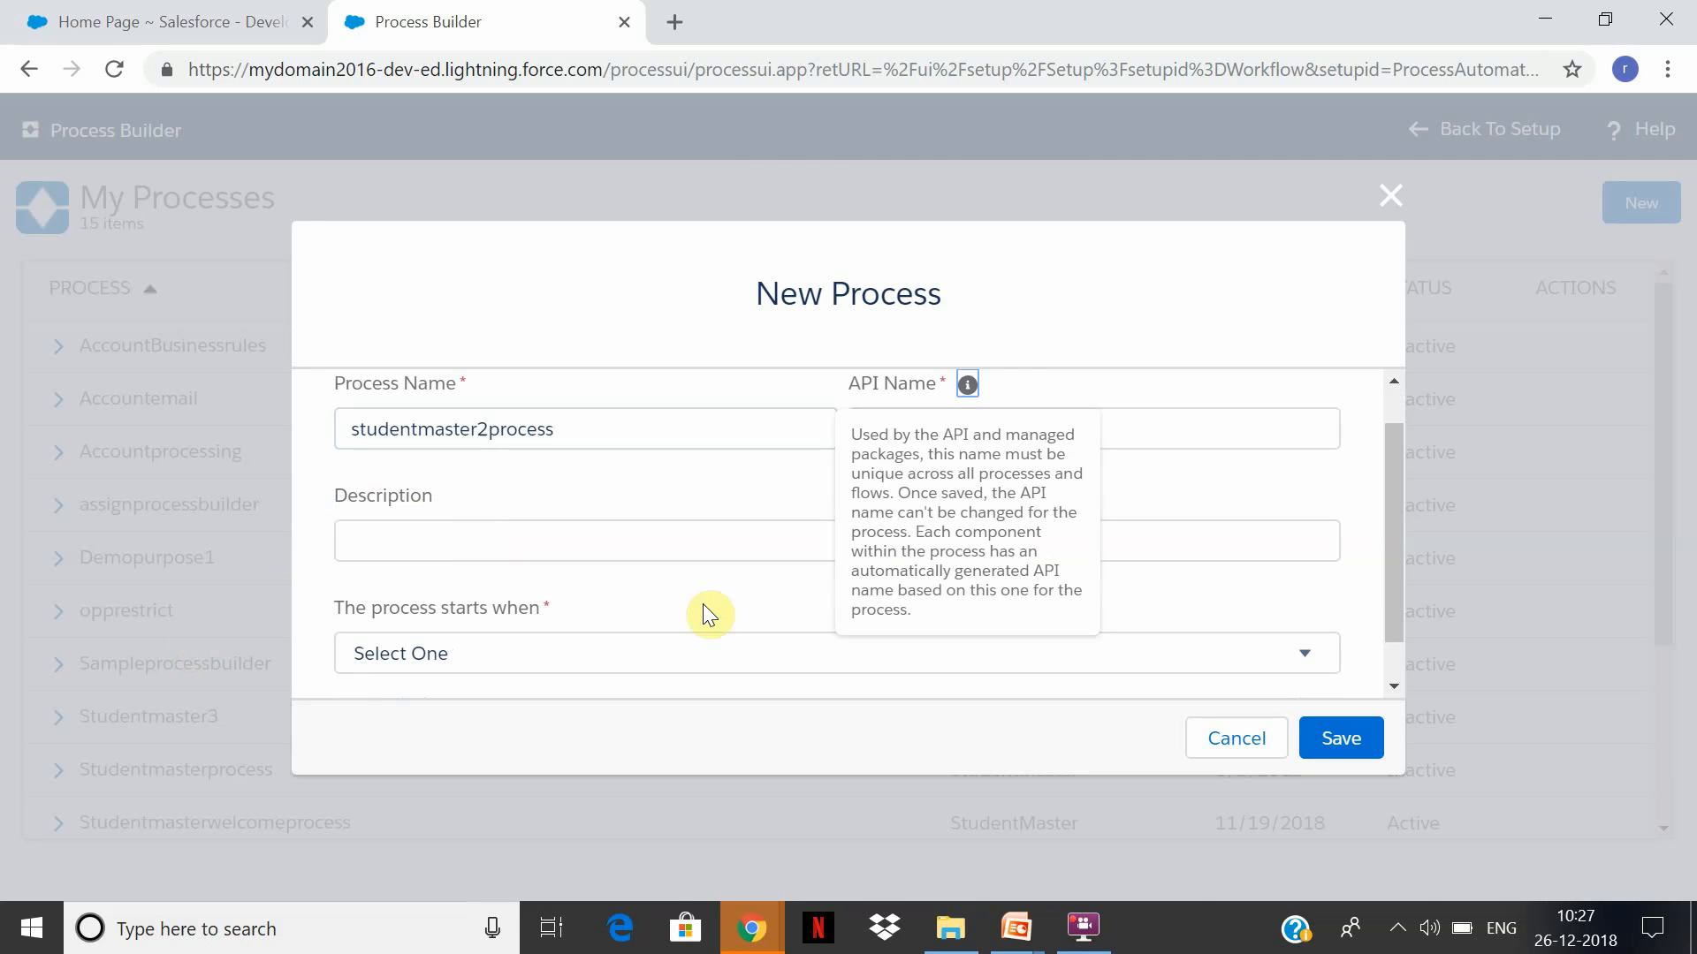
pyautogui.click(669, 539)
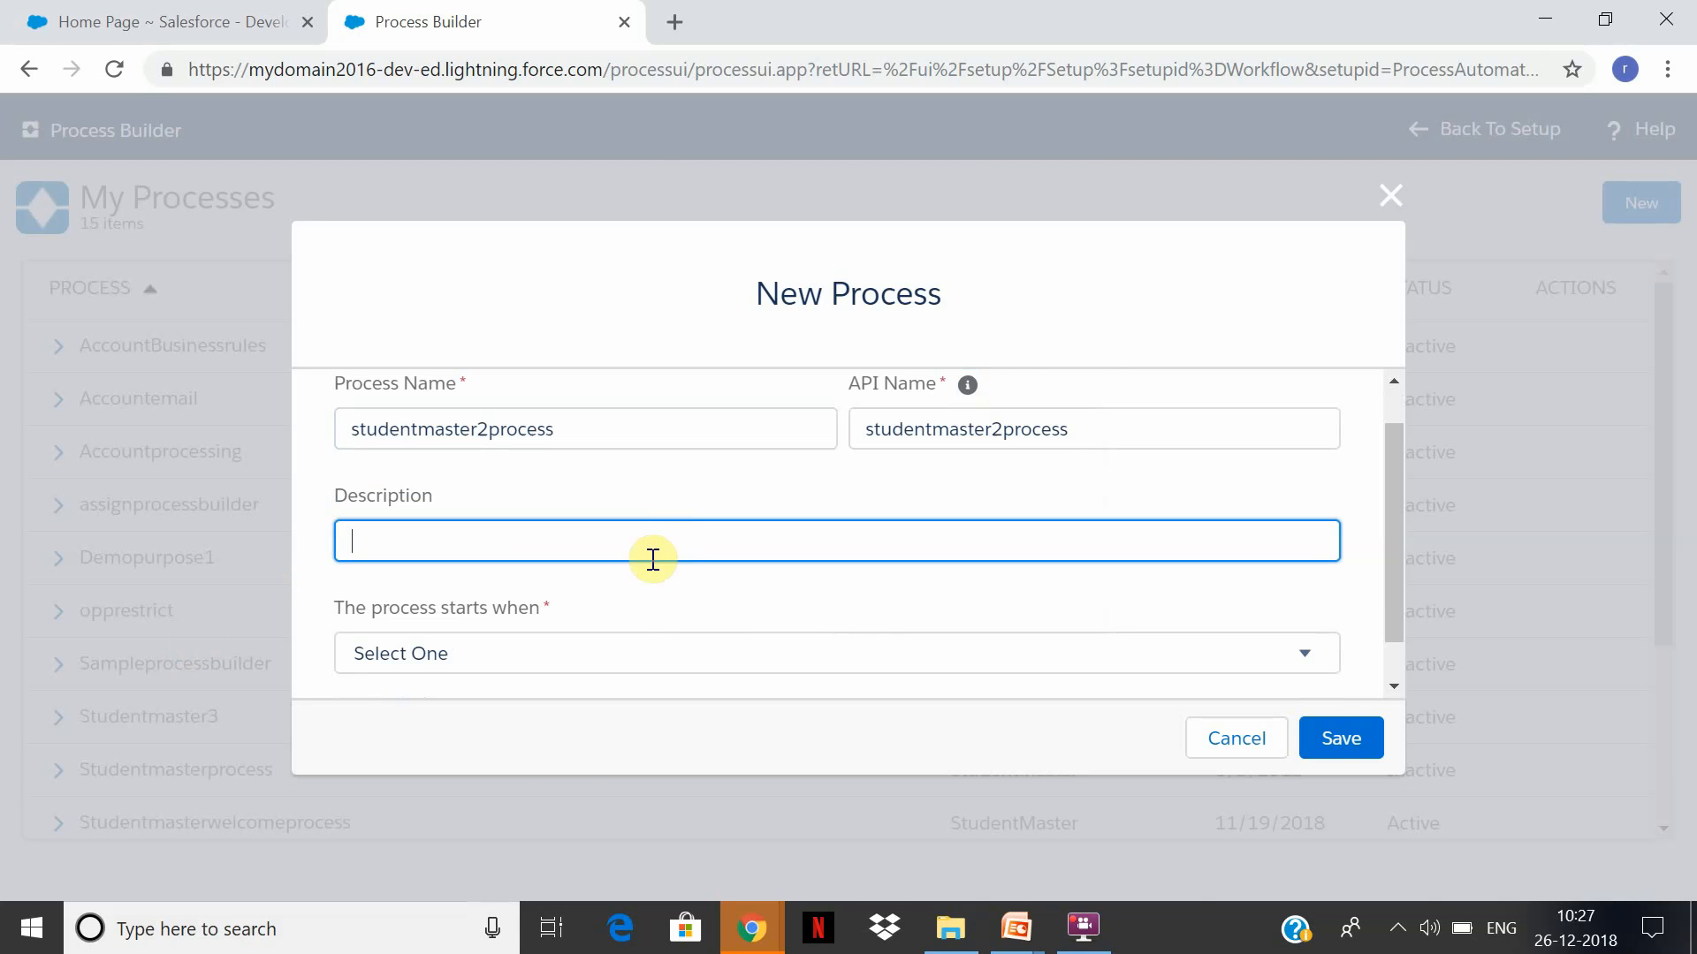
pyautogui.click(659, 647)
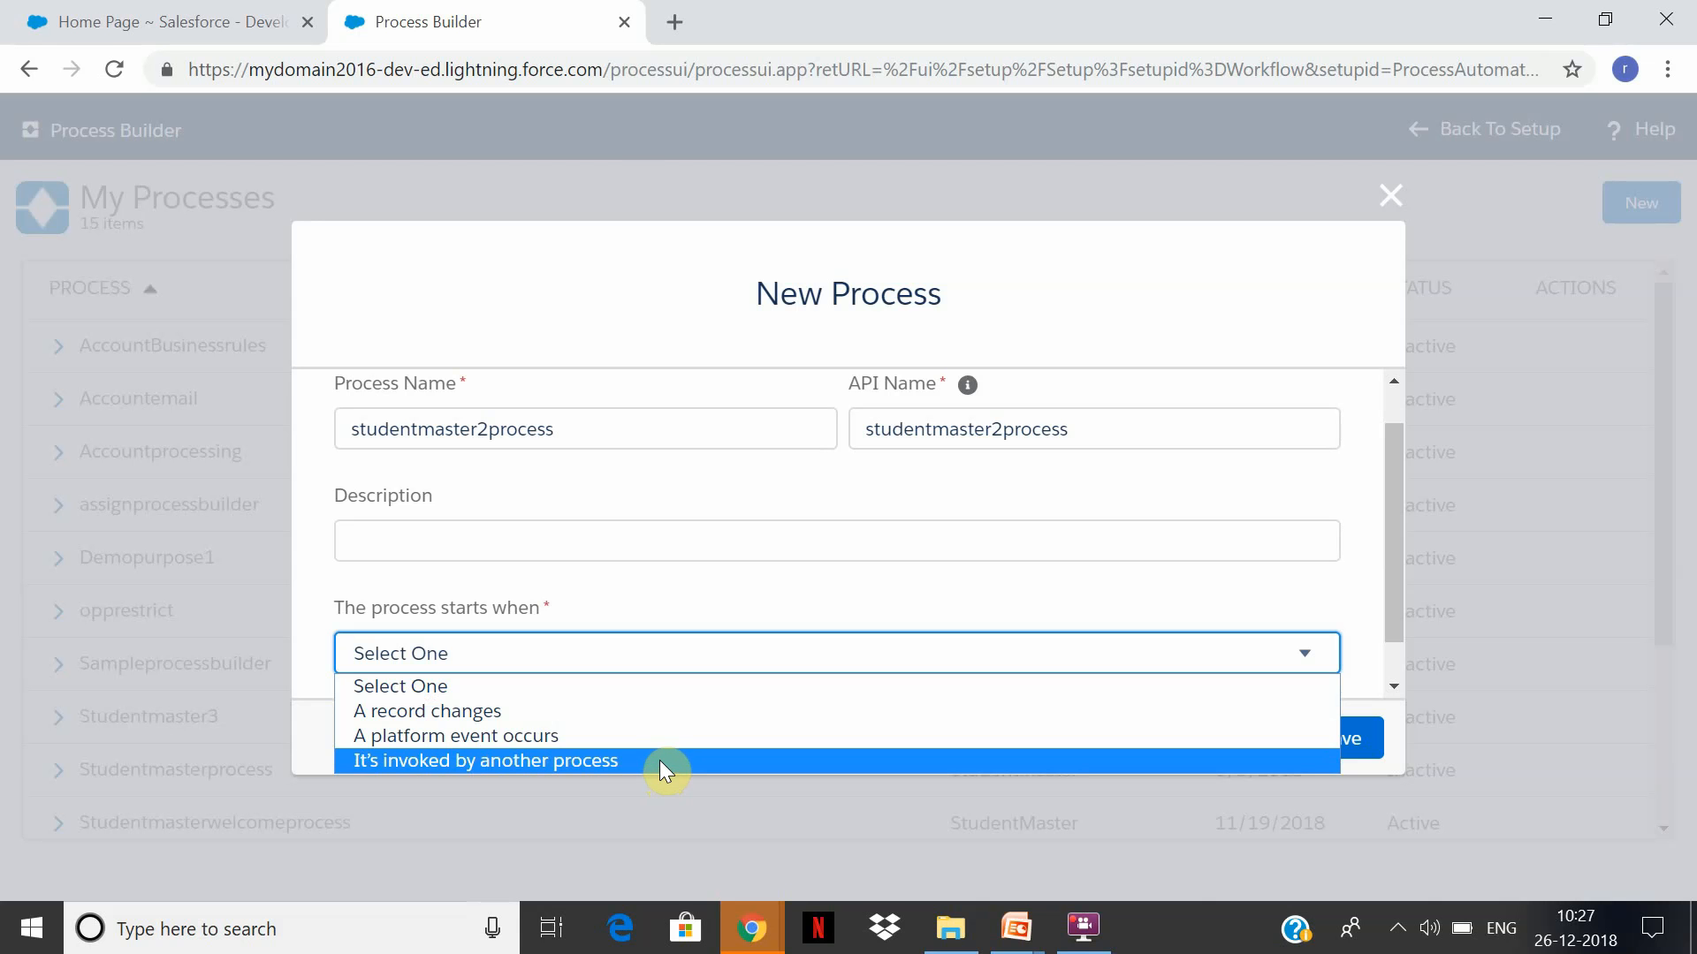
pyautogui.click(633, 720)
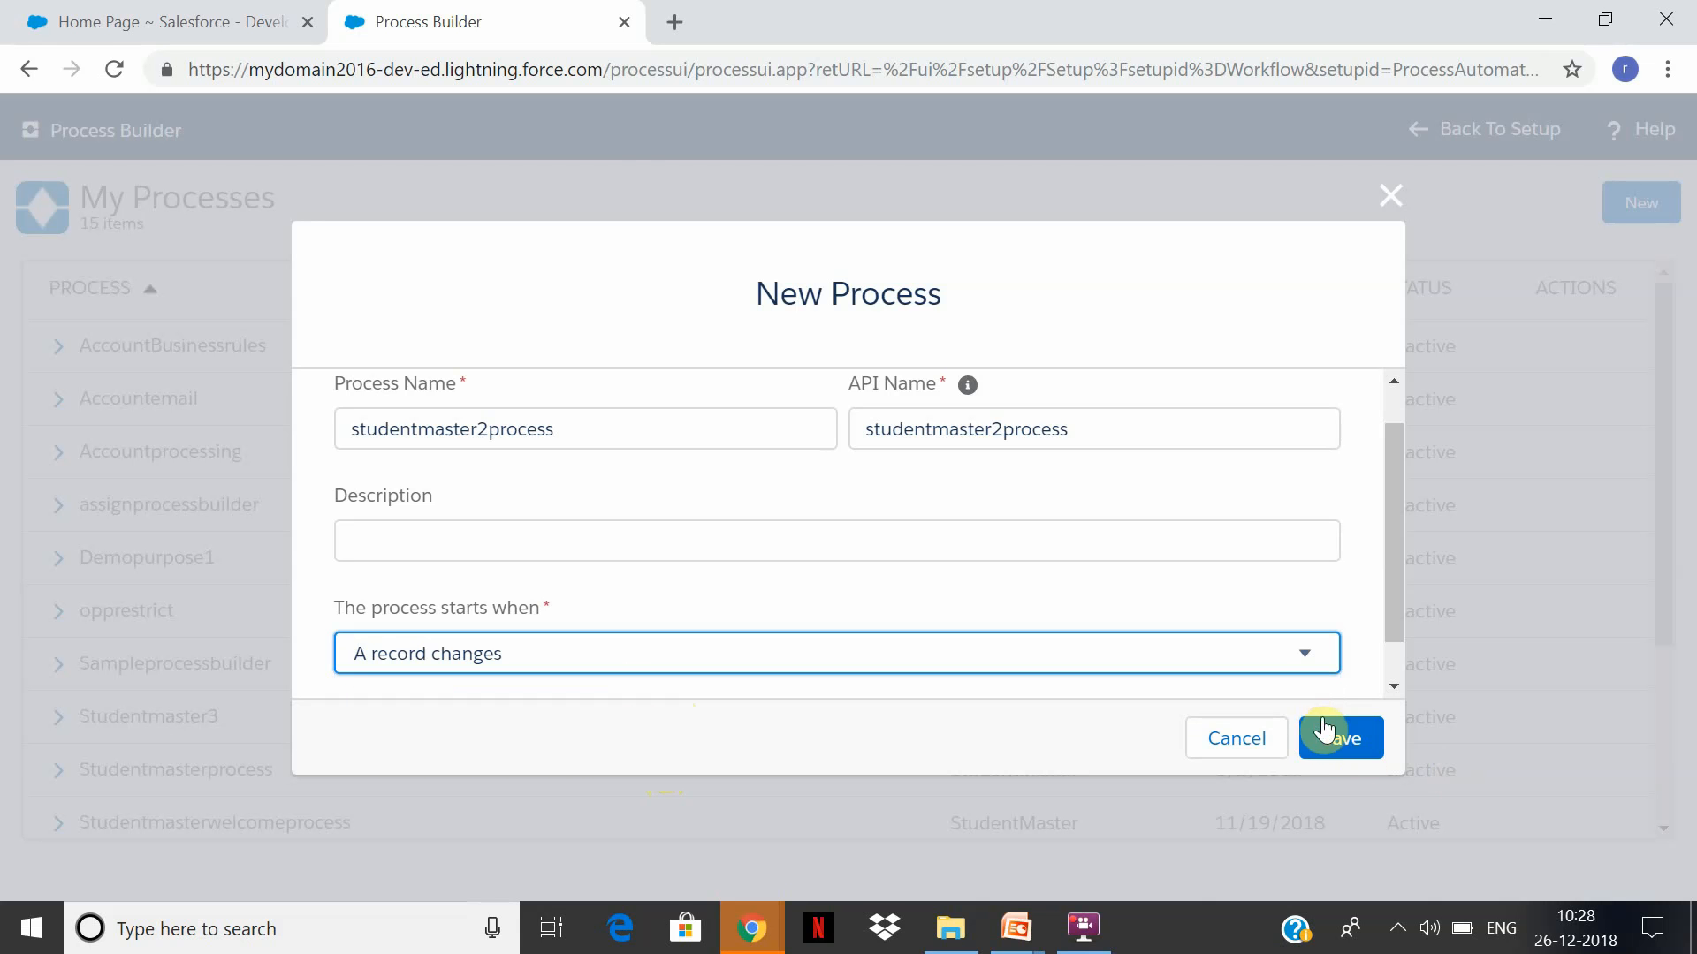
pyautogui.scroll(-1, 1382, 663)
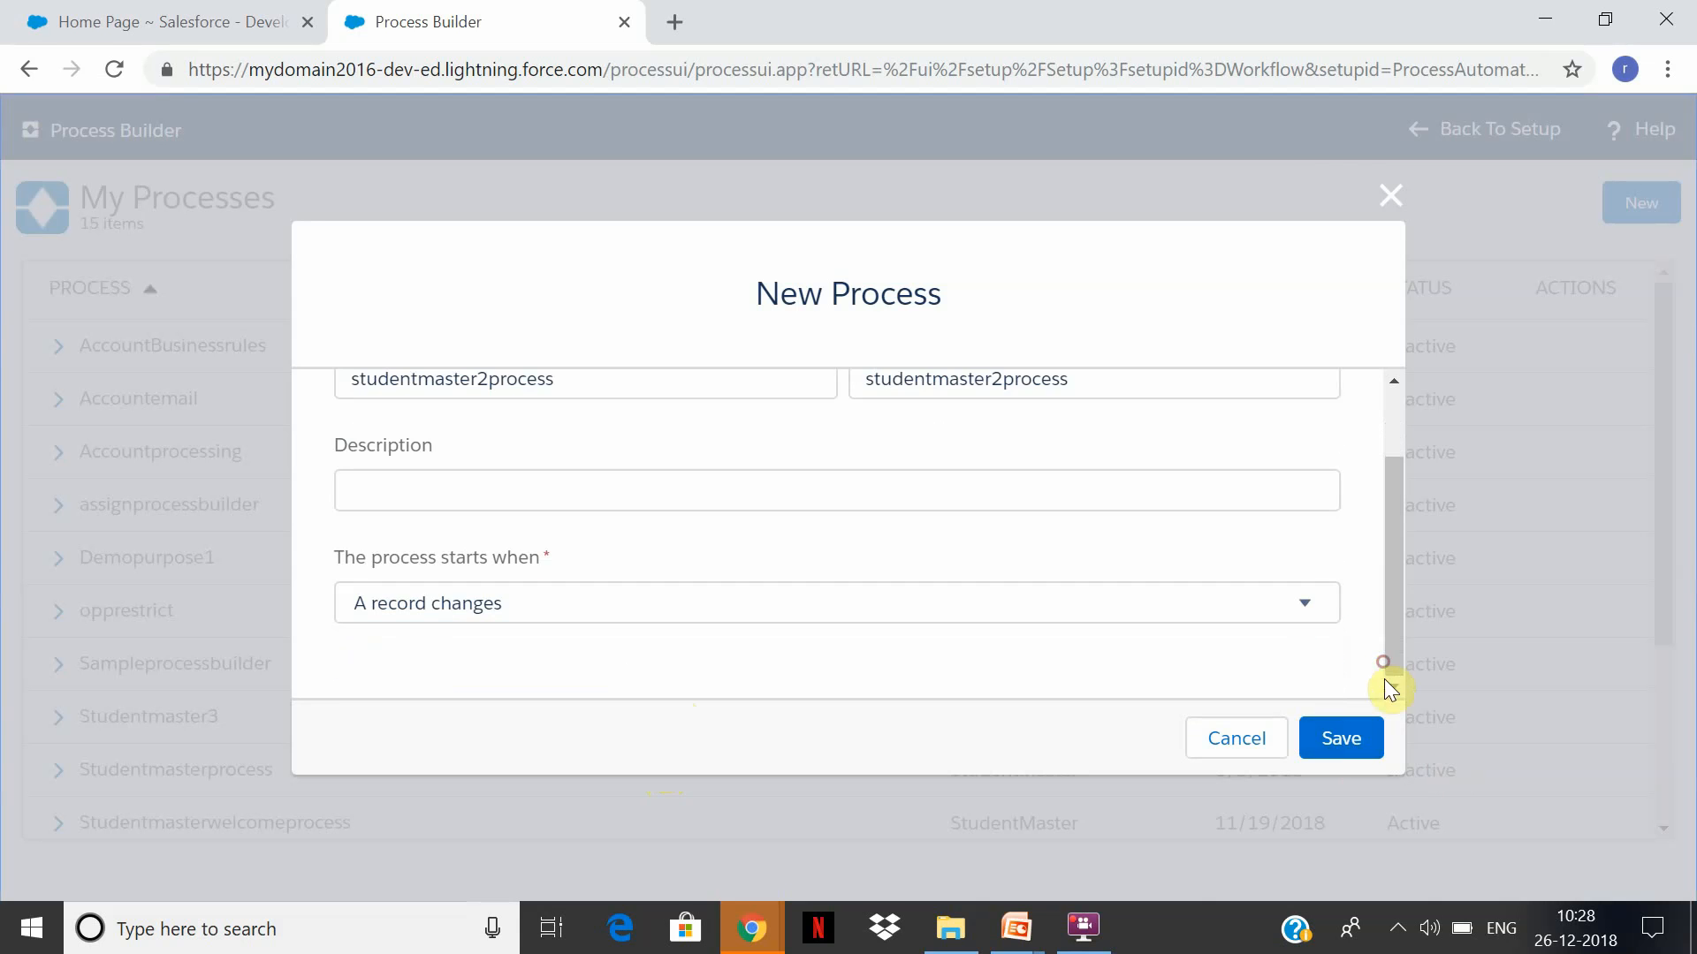
pyautogui.click(1361, 751)
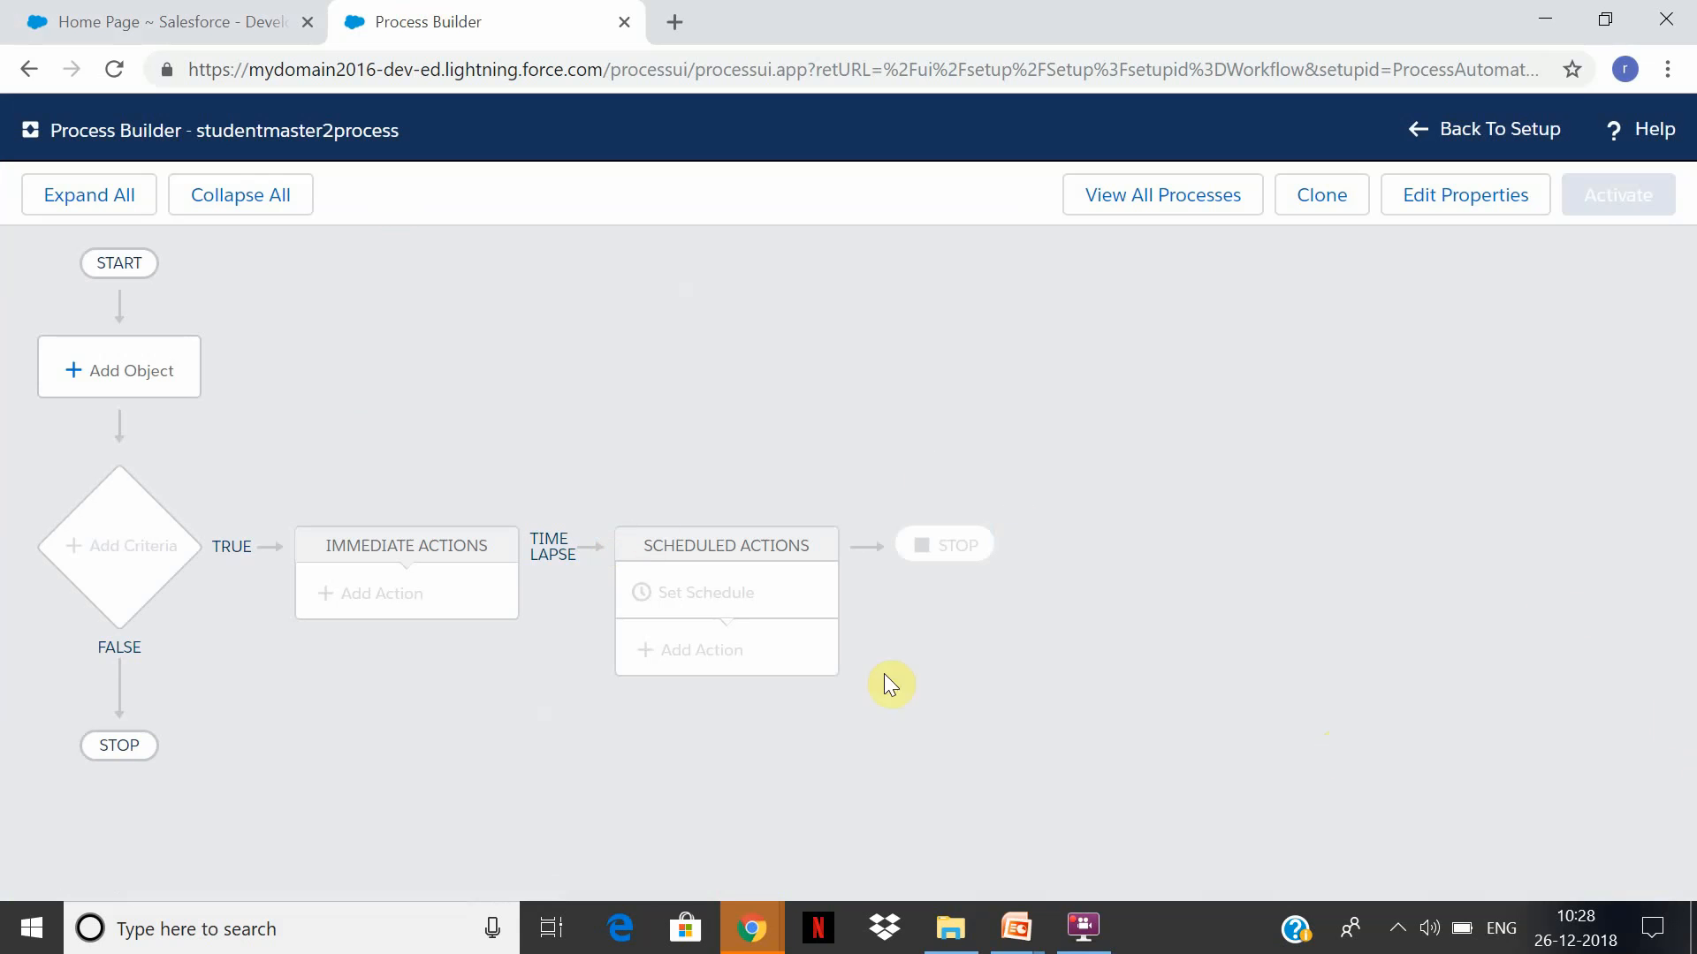
# Set StudentMaster2 as the process object, starting only when a record is created, view the advanced recursion option, and save
pyautogui.click(133, 389)
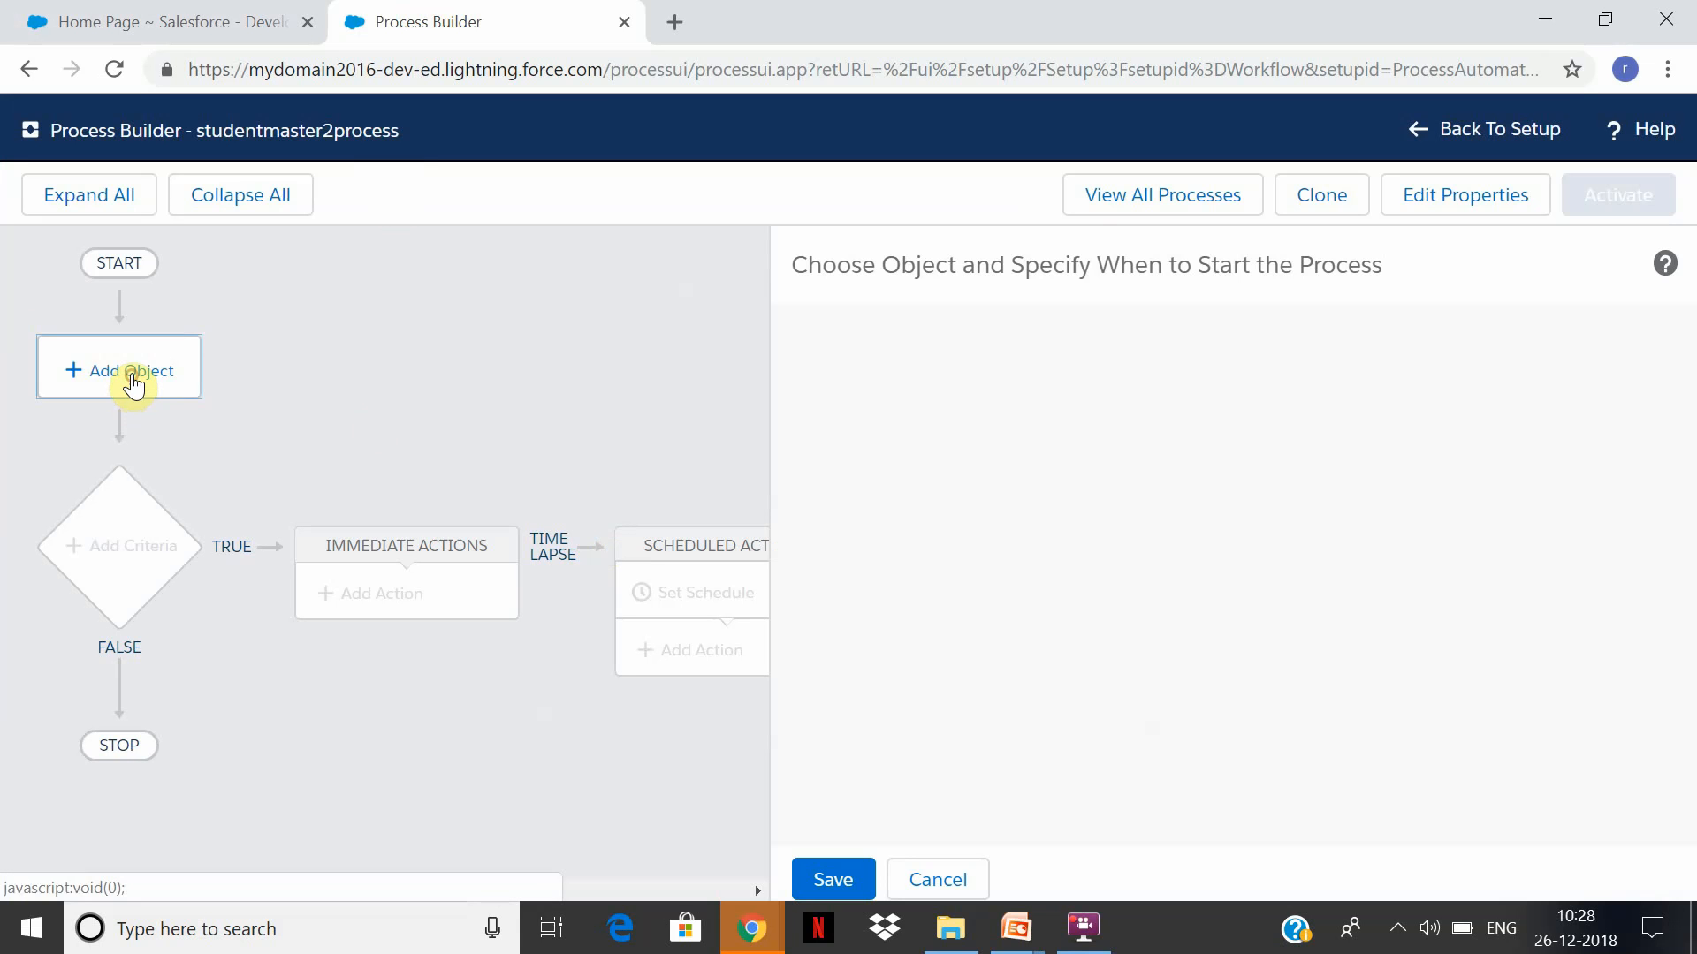
pyautogui.click(979, 386)
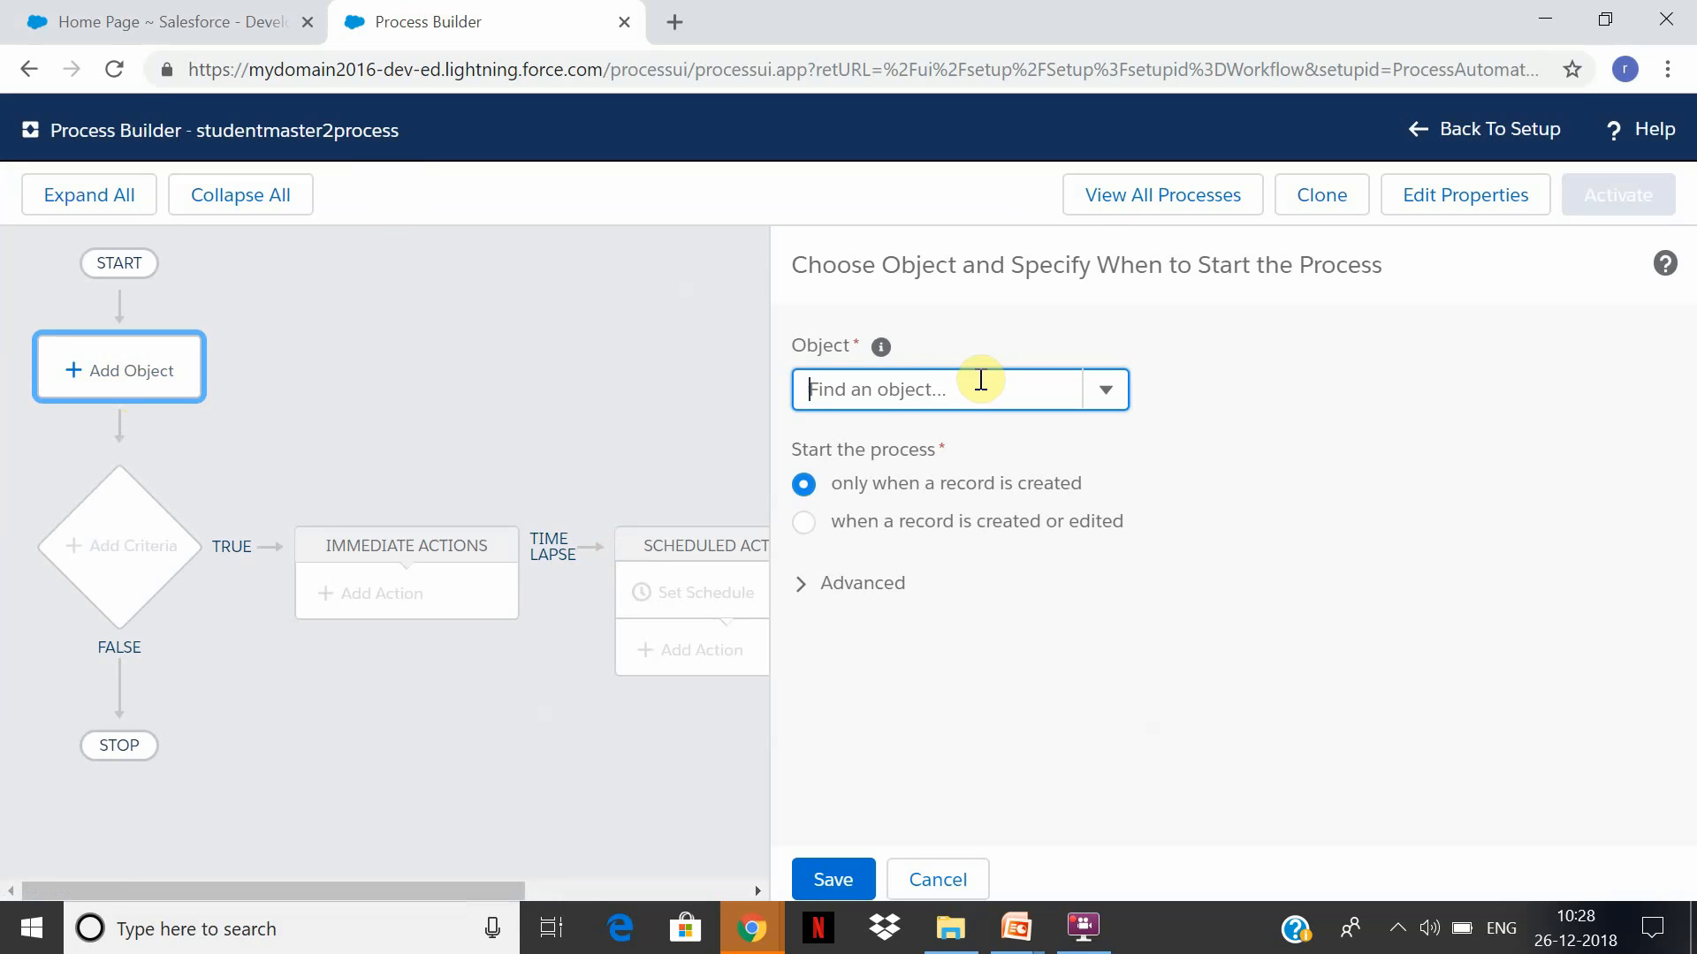
pyautogui.write('student')
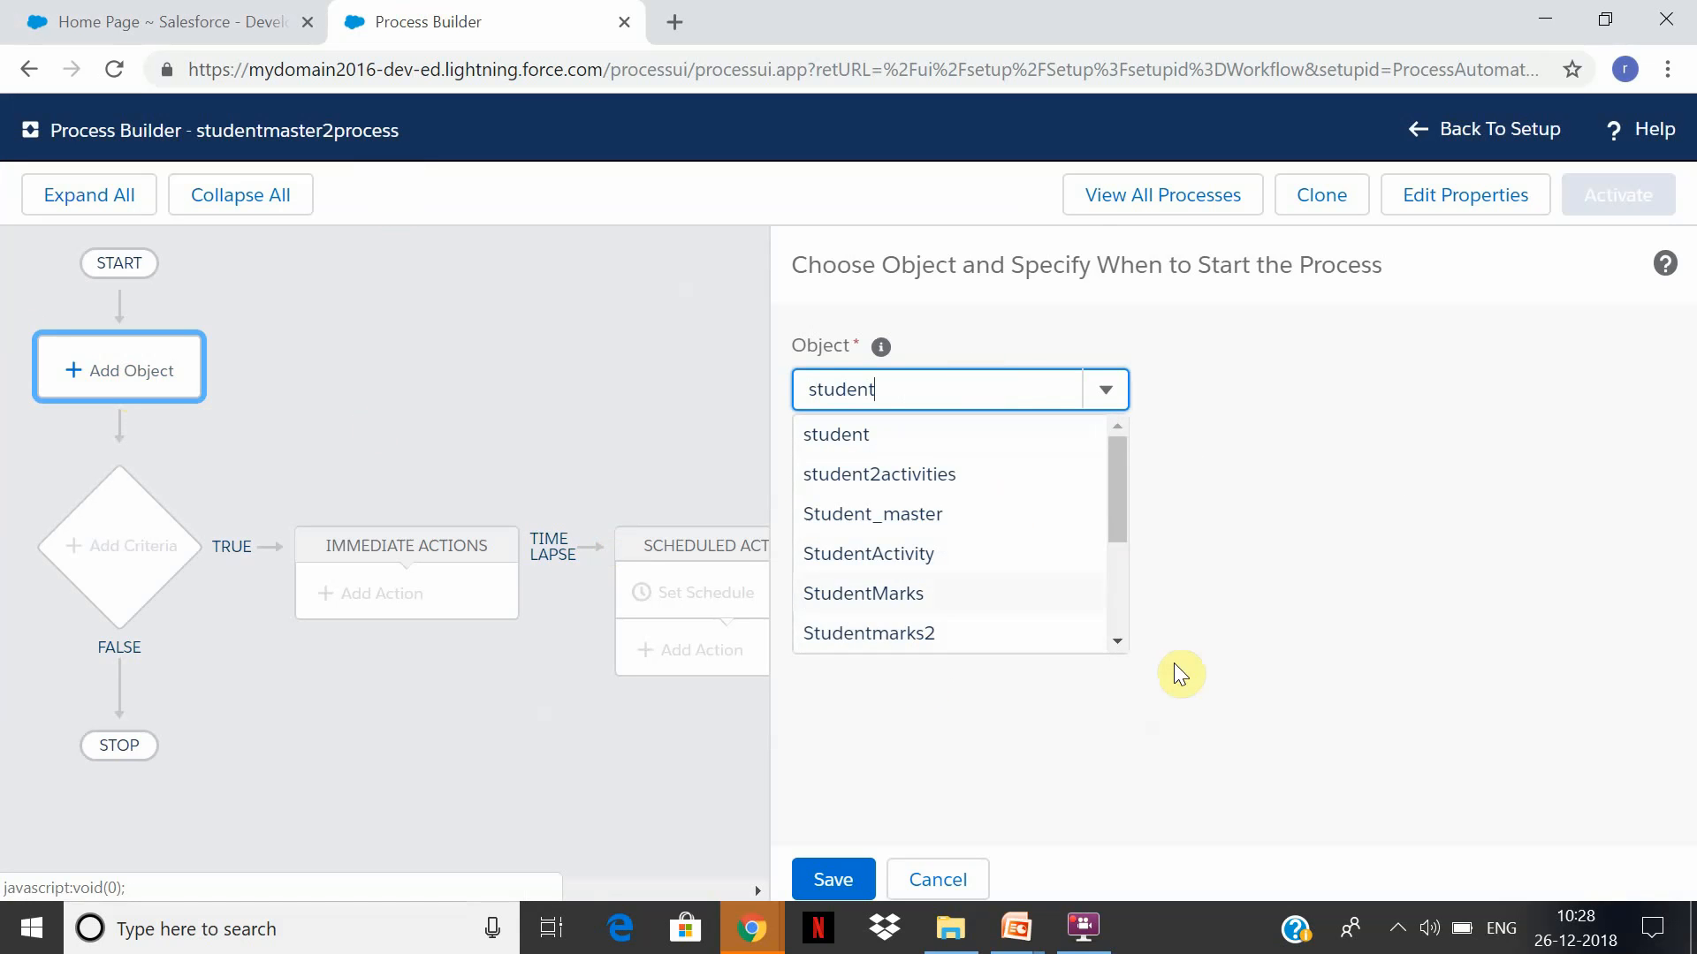
pyautogui.click(1122, 620)
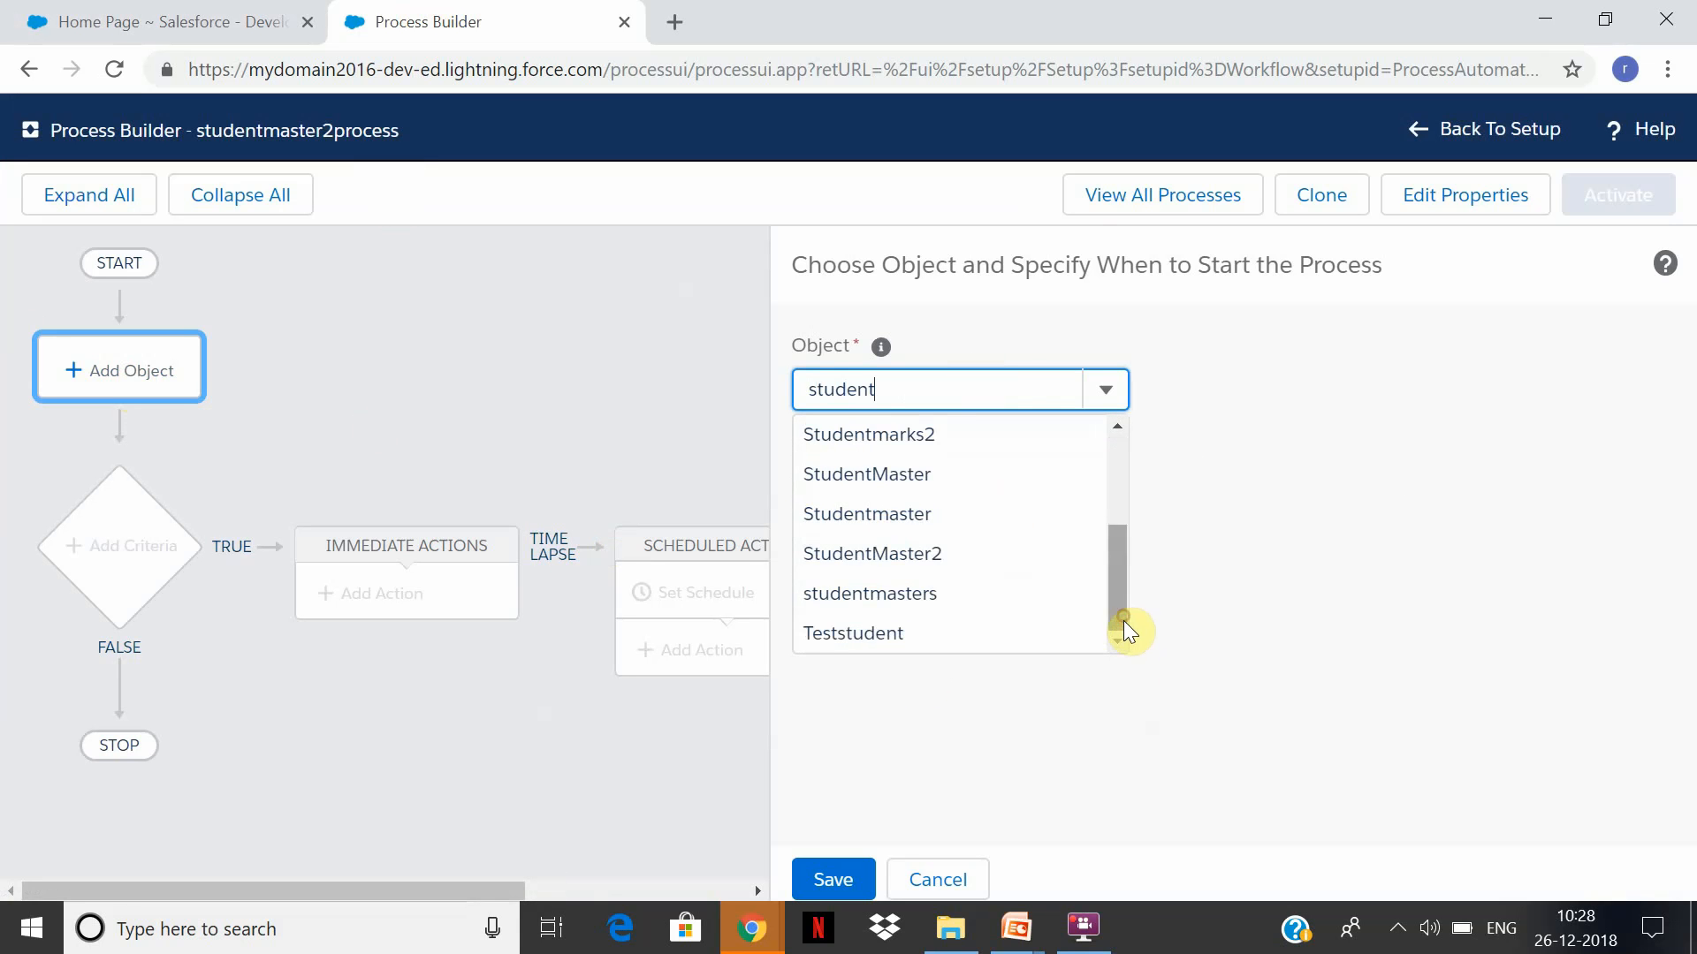
pyautogui.click(956, 554)
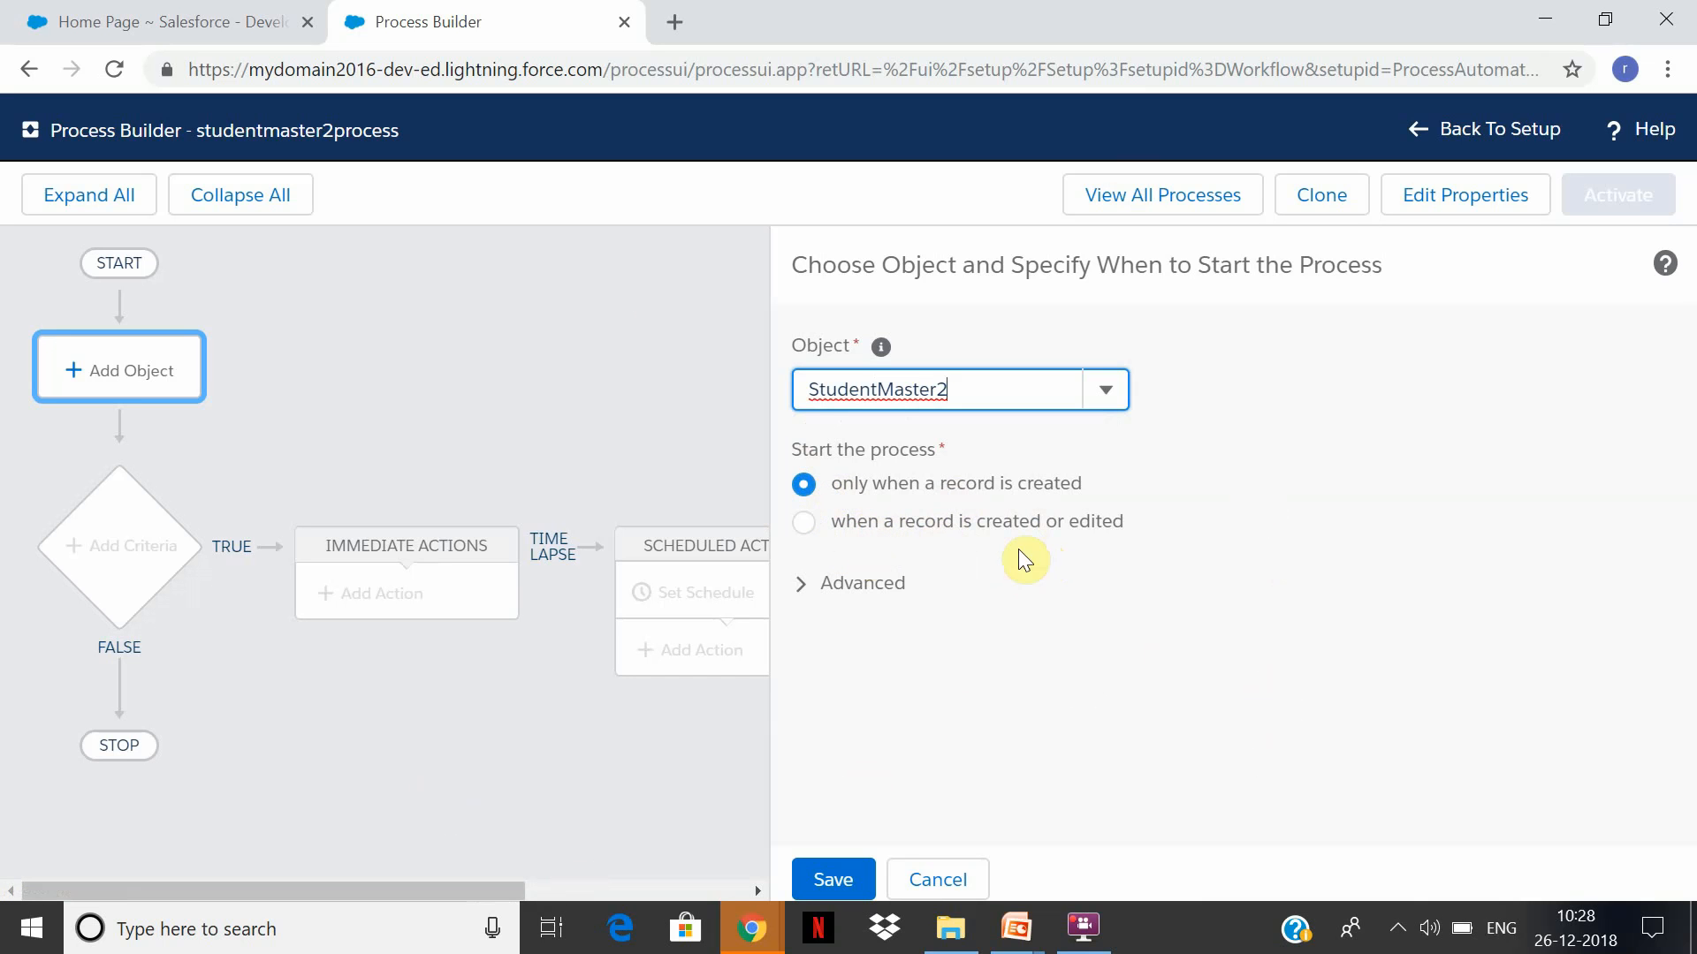
pyautogui.click(864, 591)
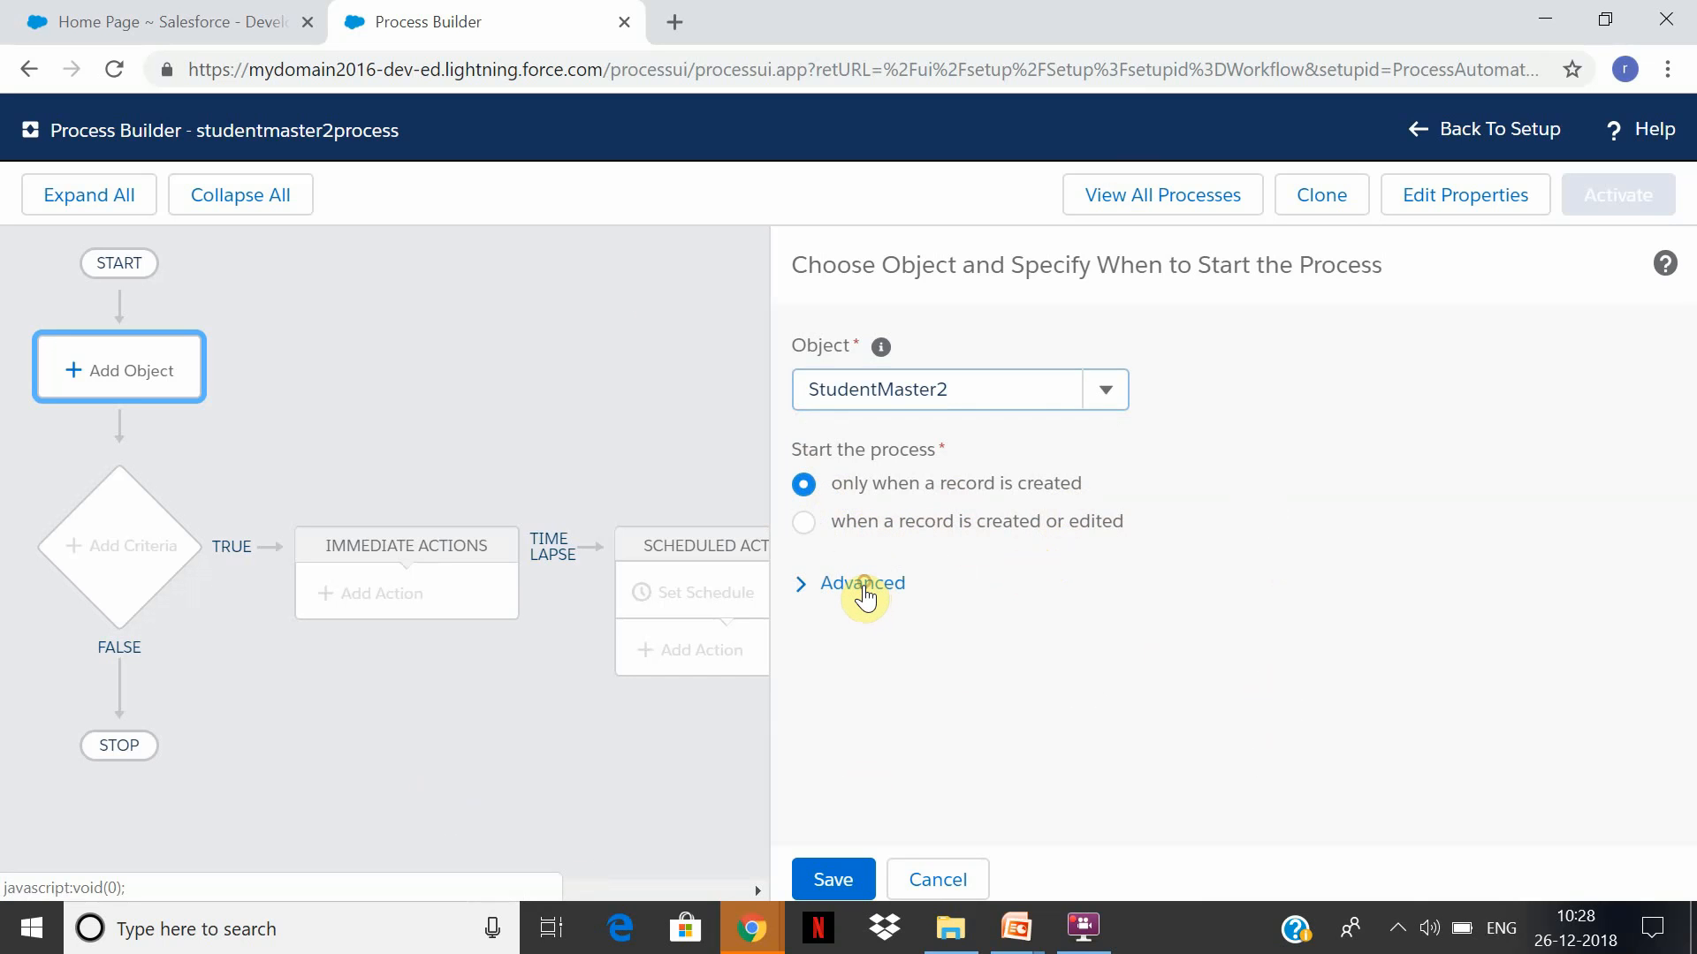
pyautogui.click(863, 584)
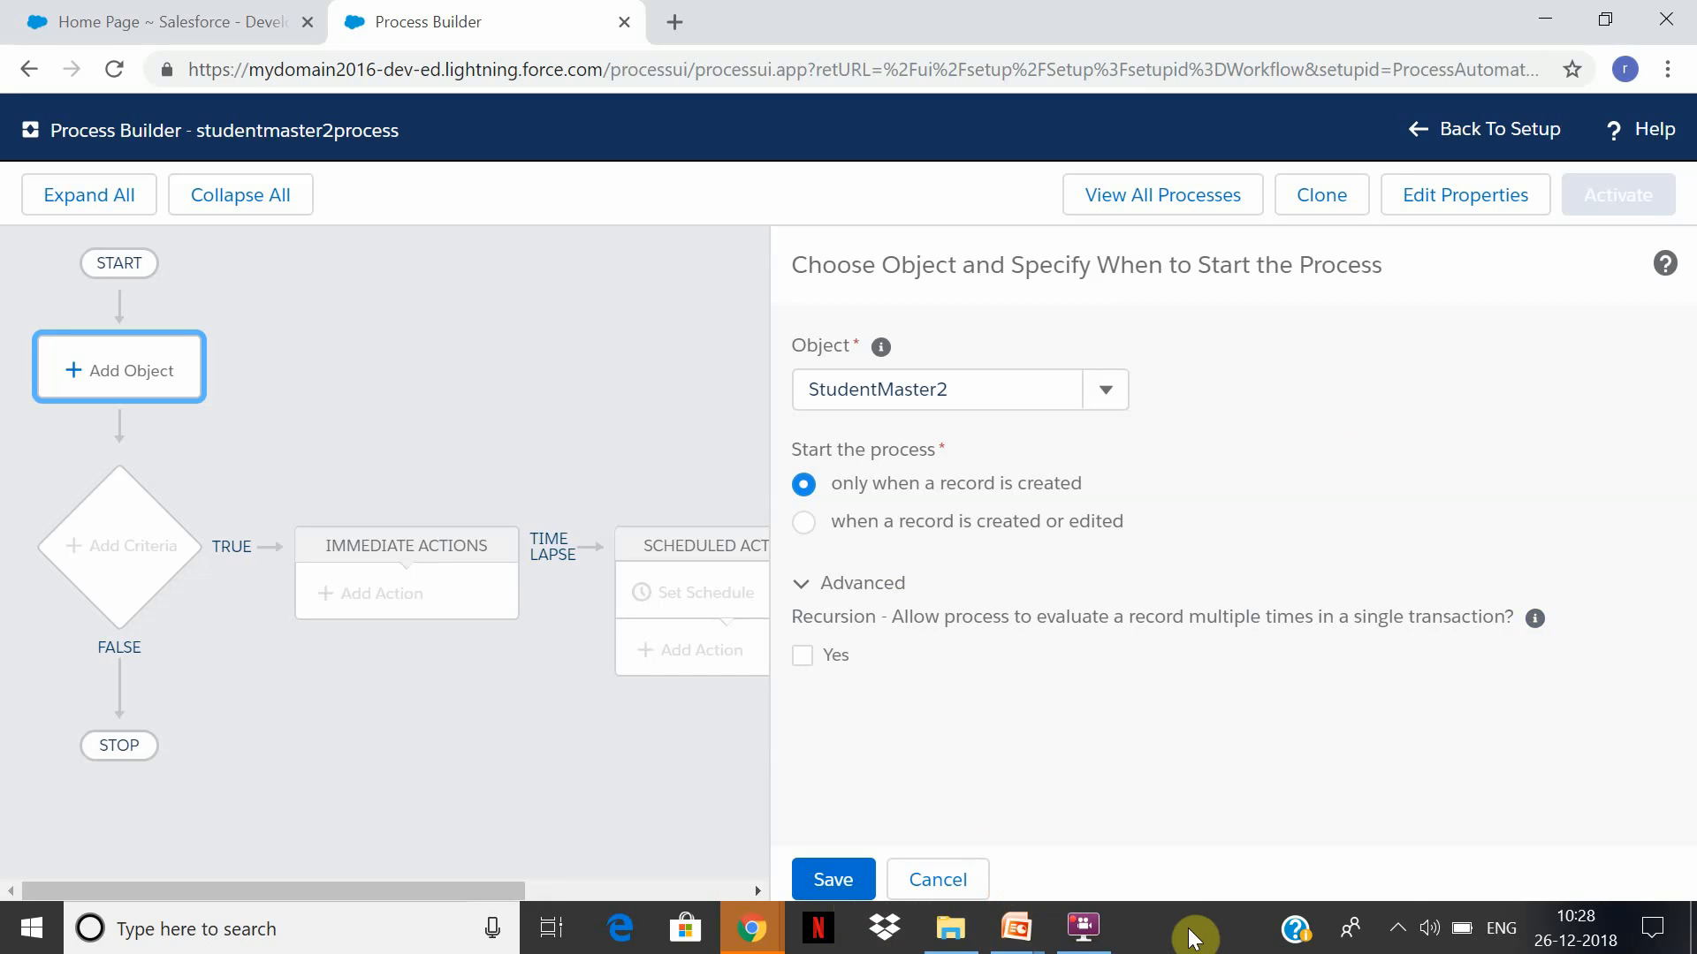
pyautogui.click(1083, 926)
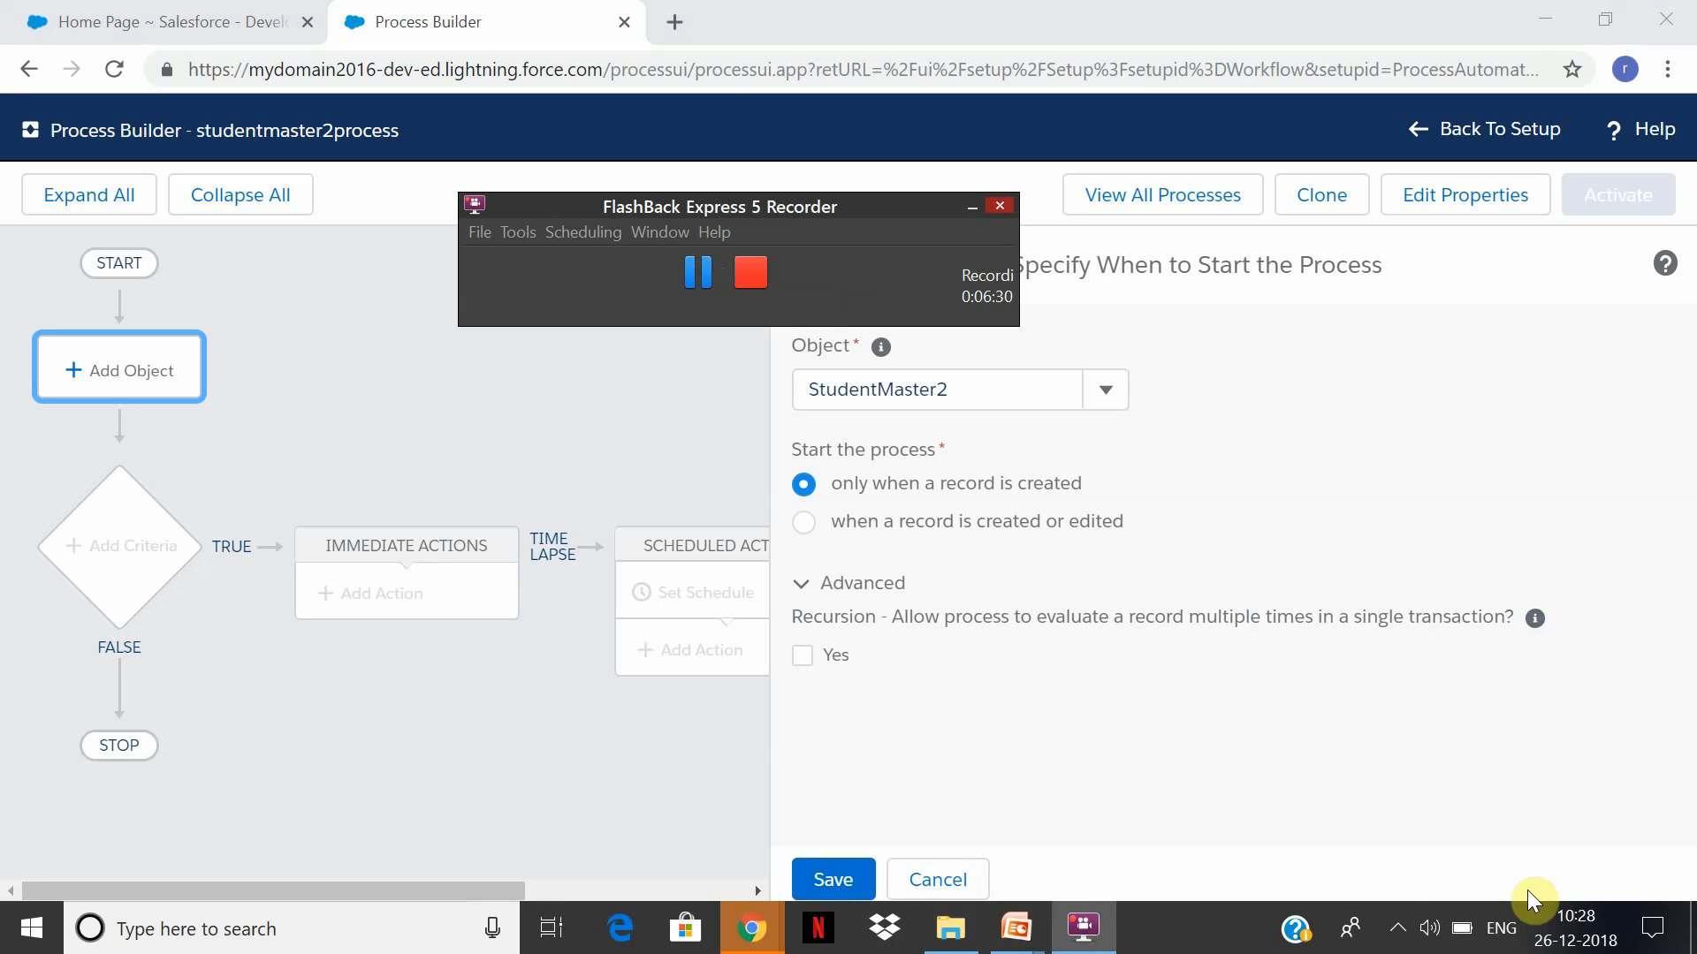
pyautogui.click(1498, 833)
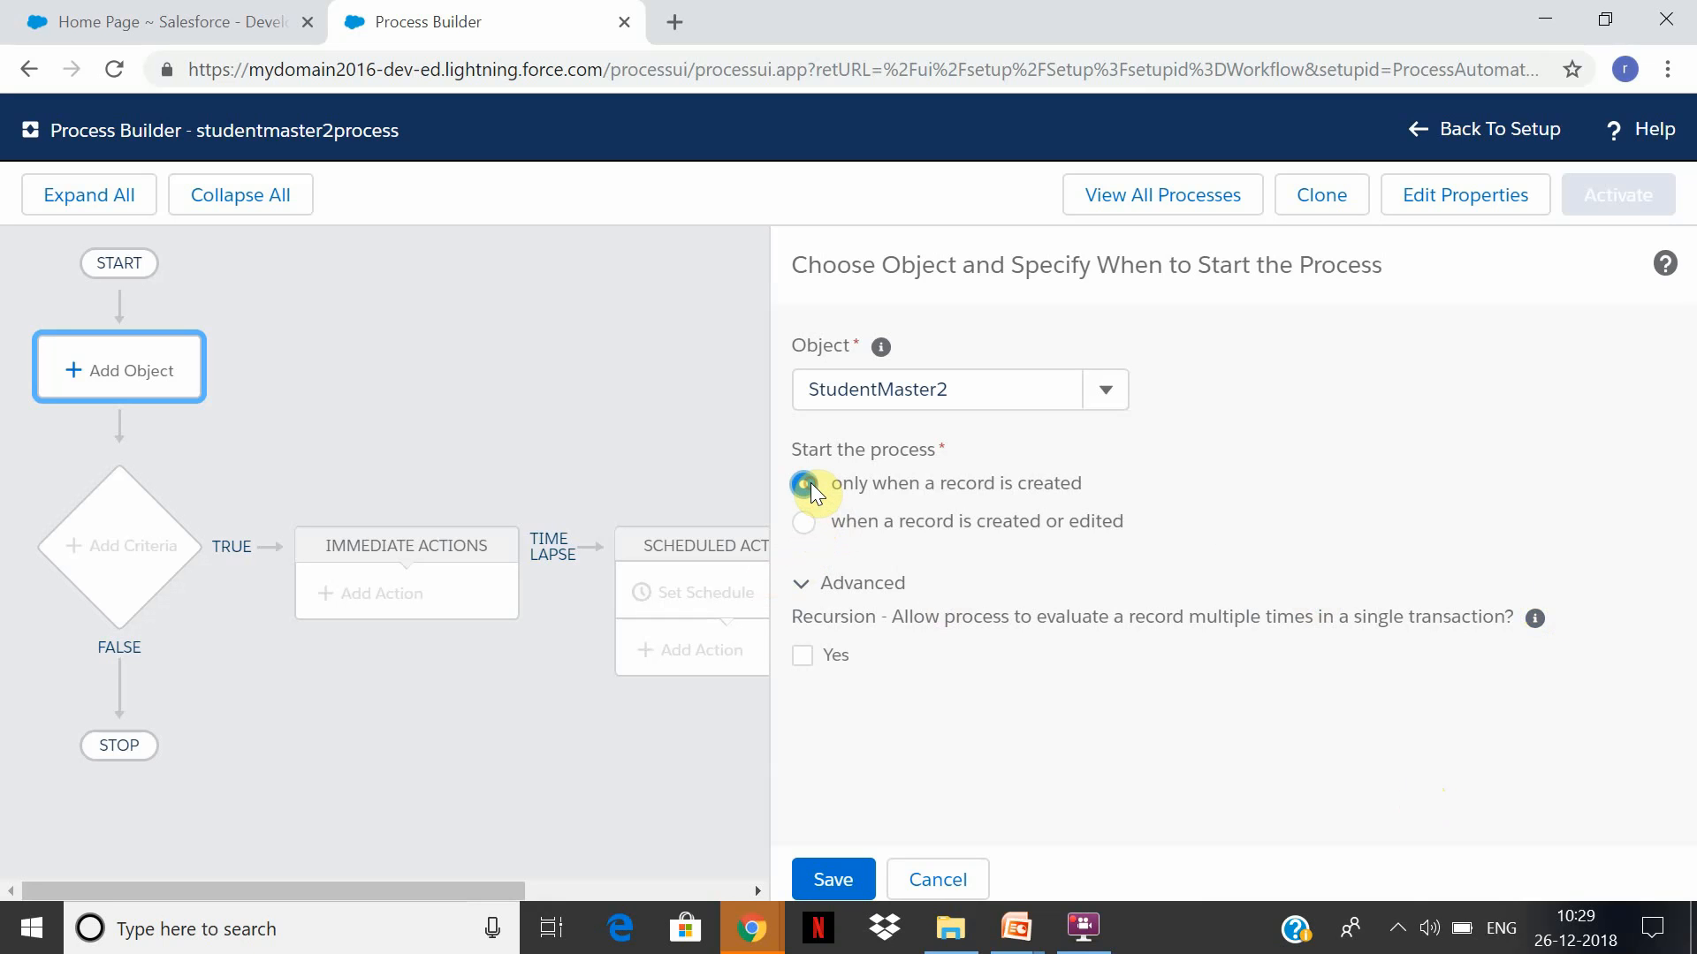
pyautogui.click(846, 883)
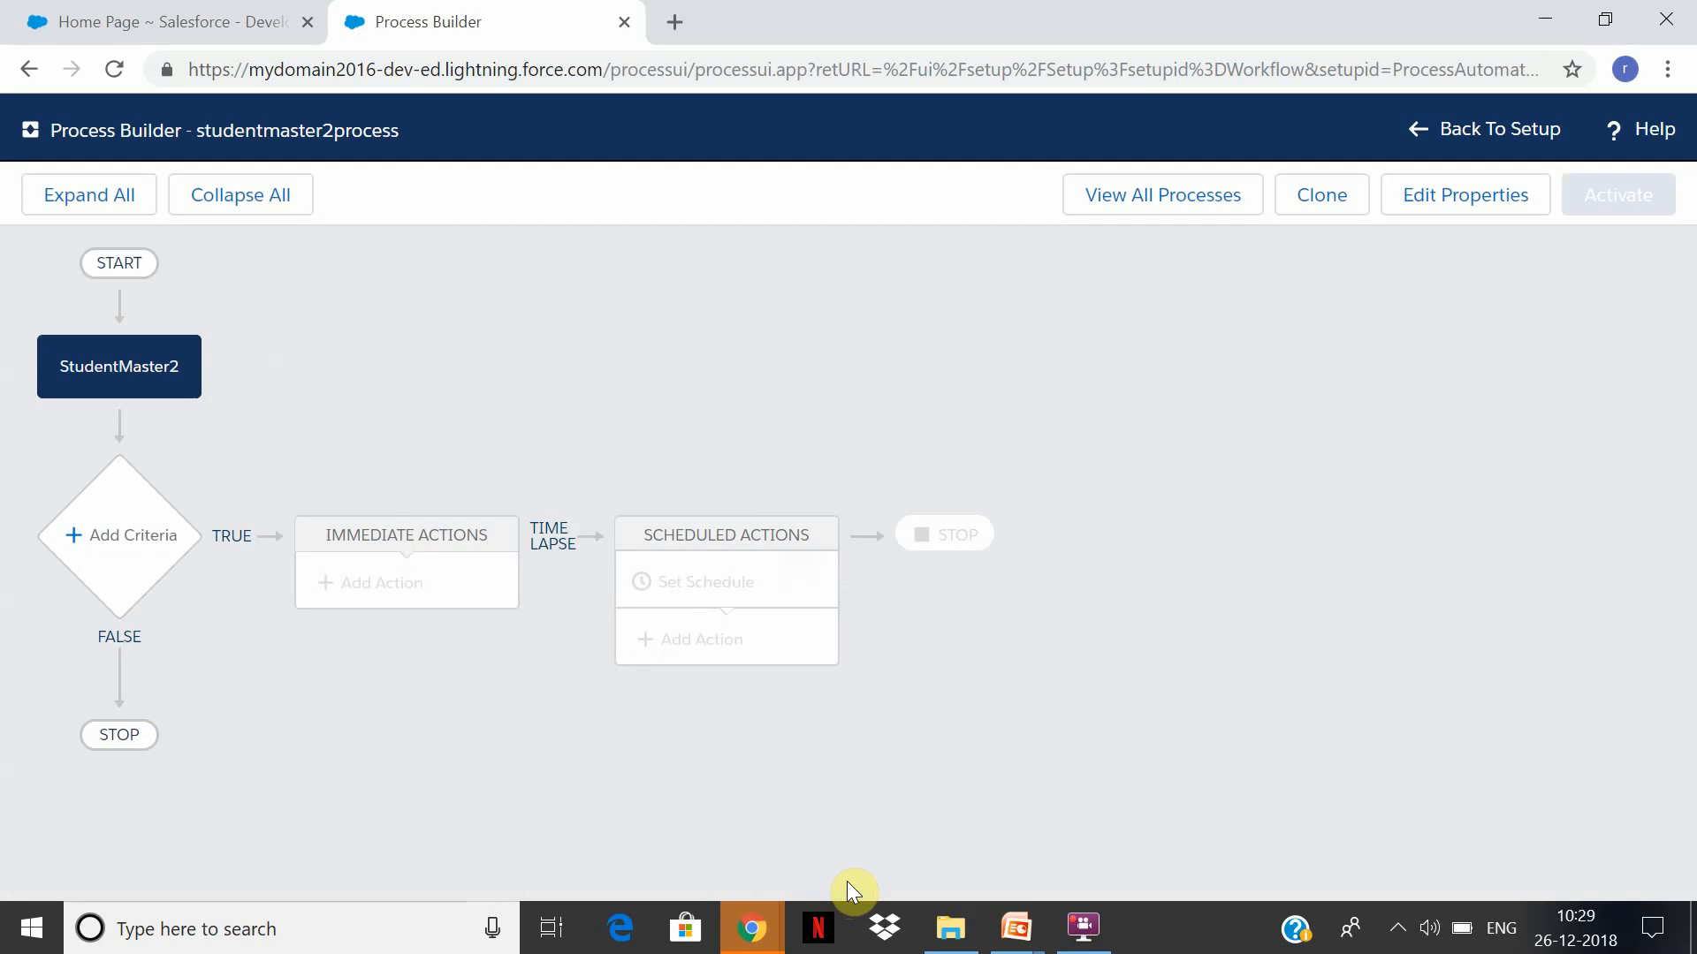
# Add a criteria node named test1 that executes its actions without any criteria, and save it
pyautogui.click(148, 536)
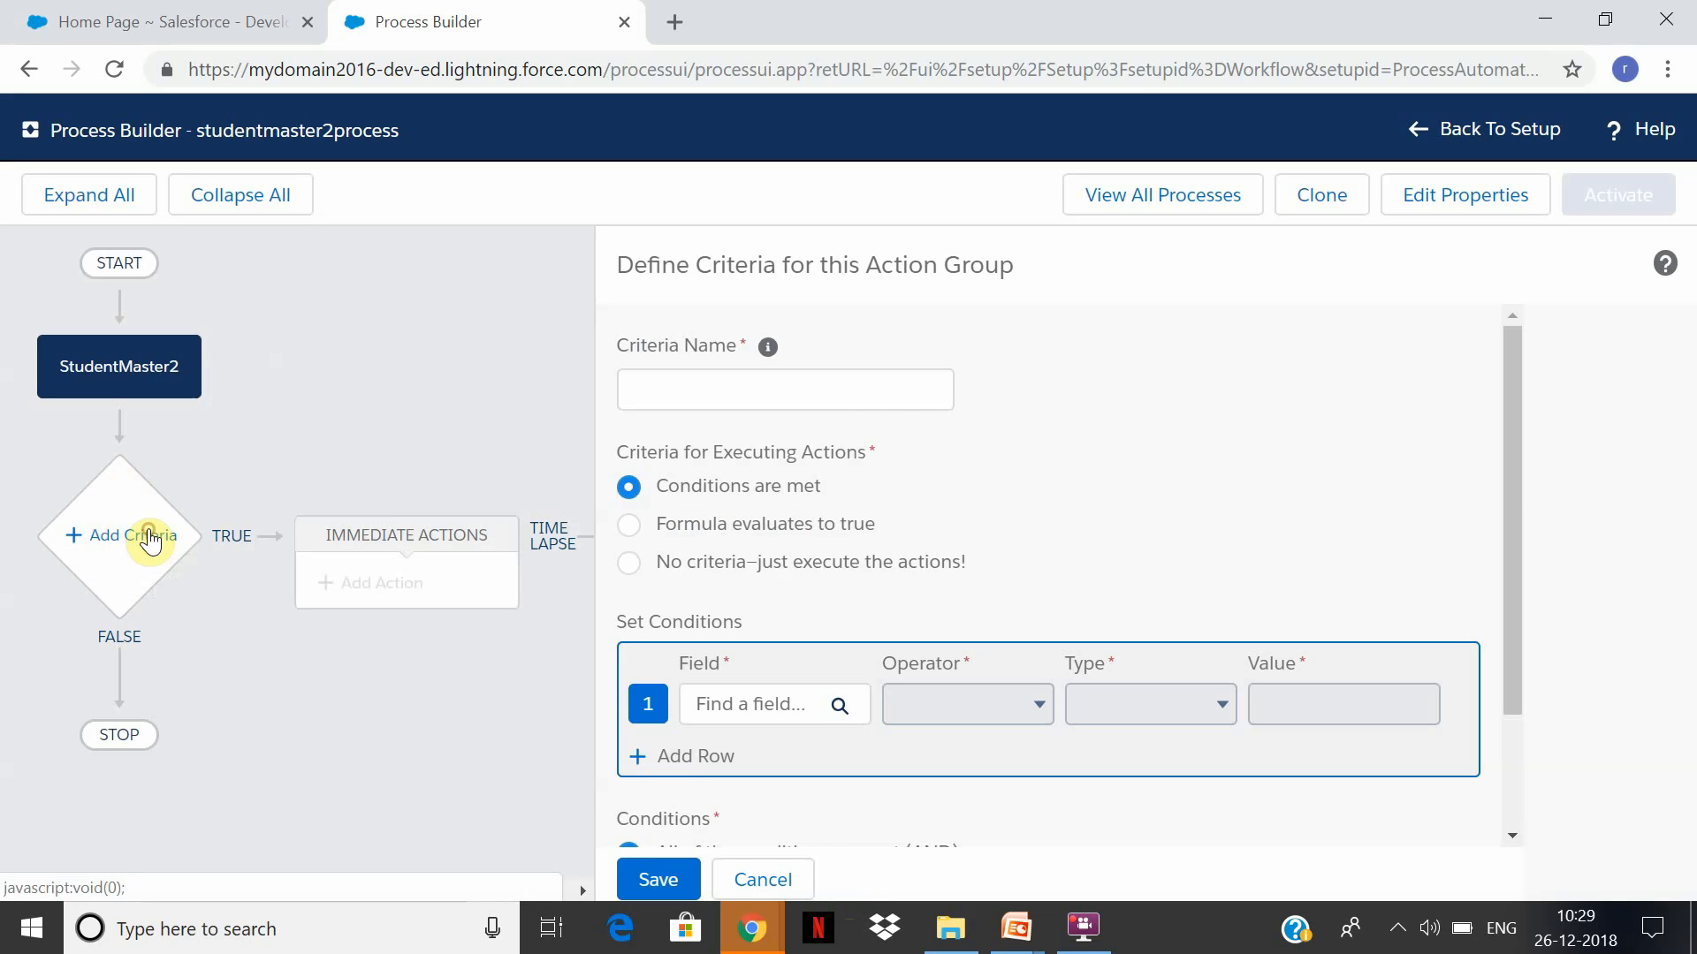
pyautogui.click(801, 402)
pyautogui.write('test1')
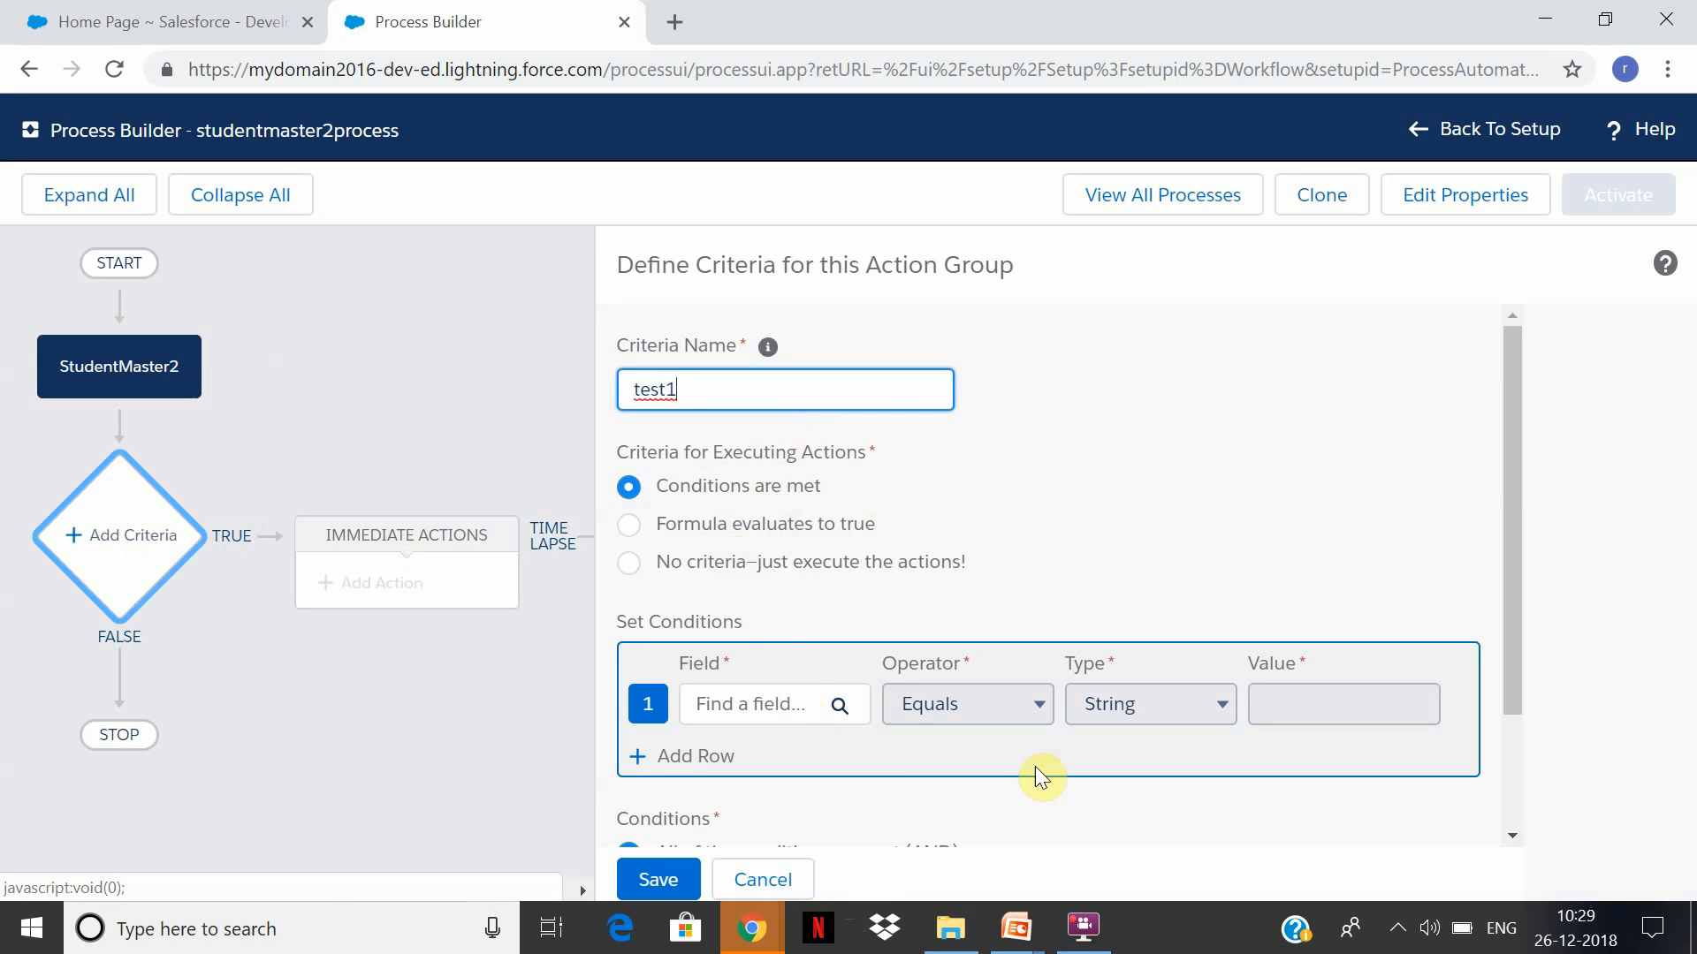
pyautogui.click(630, 564)
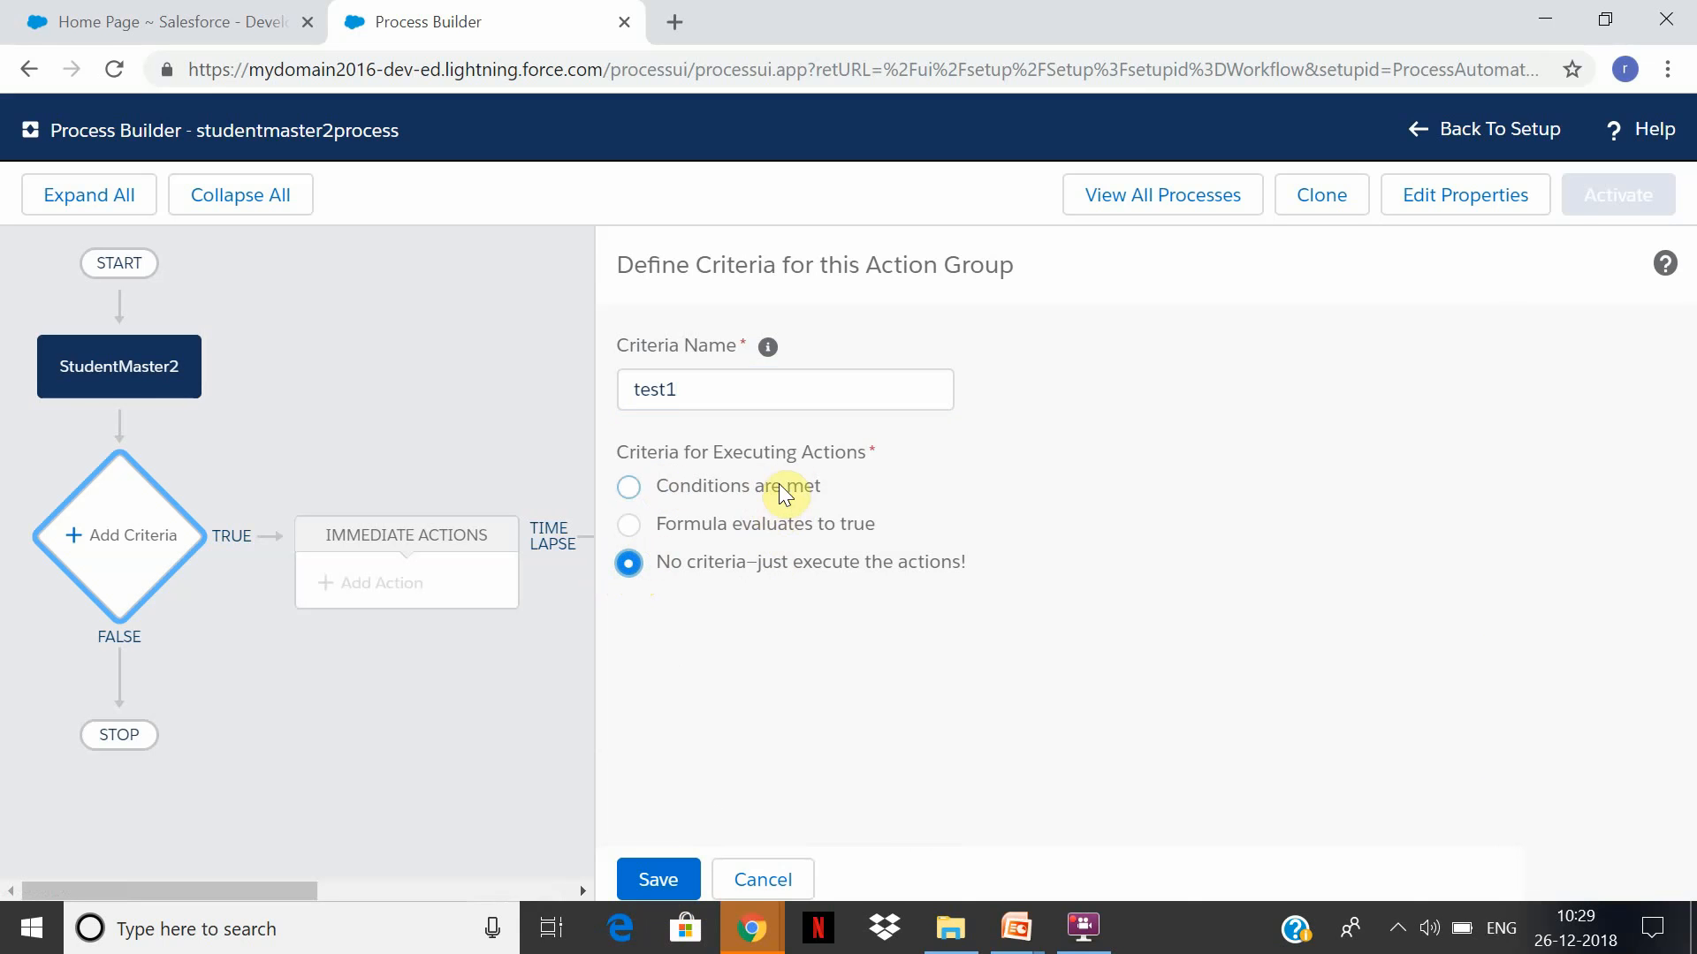
pyautogui.click(667, 880)
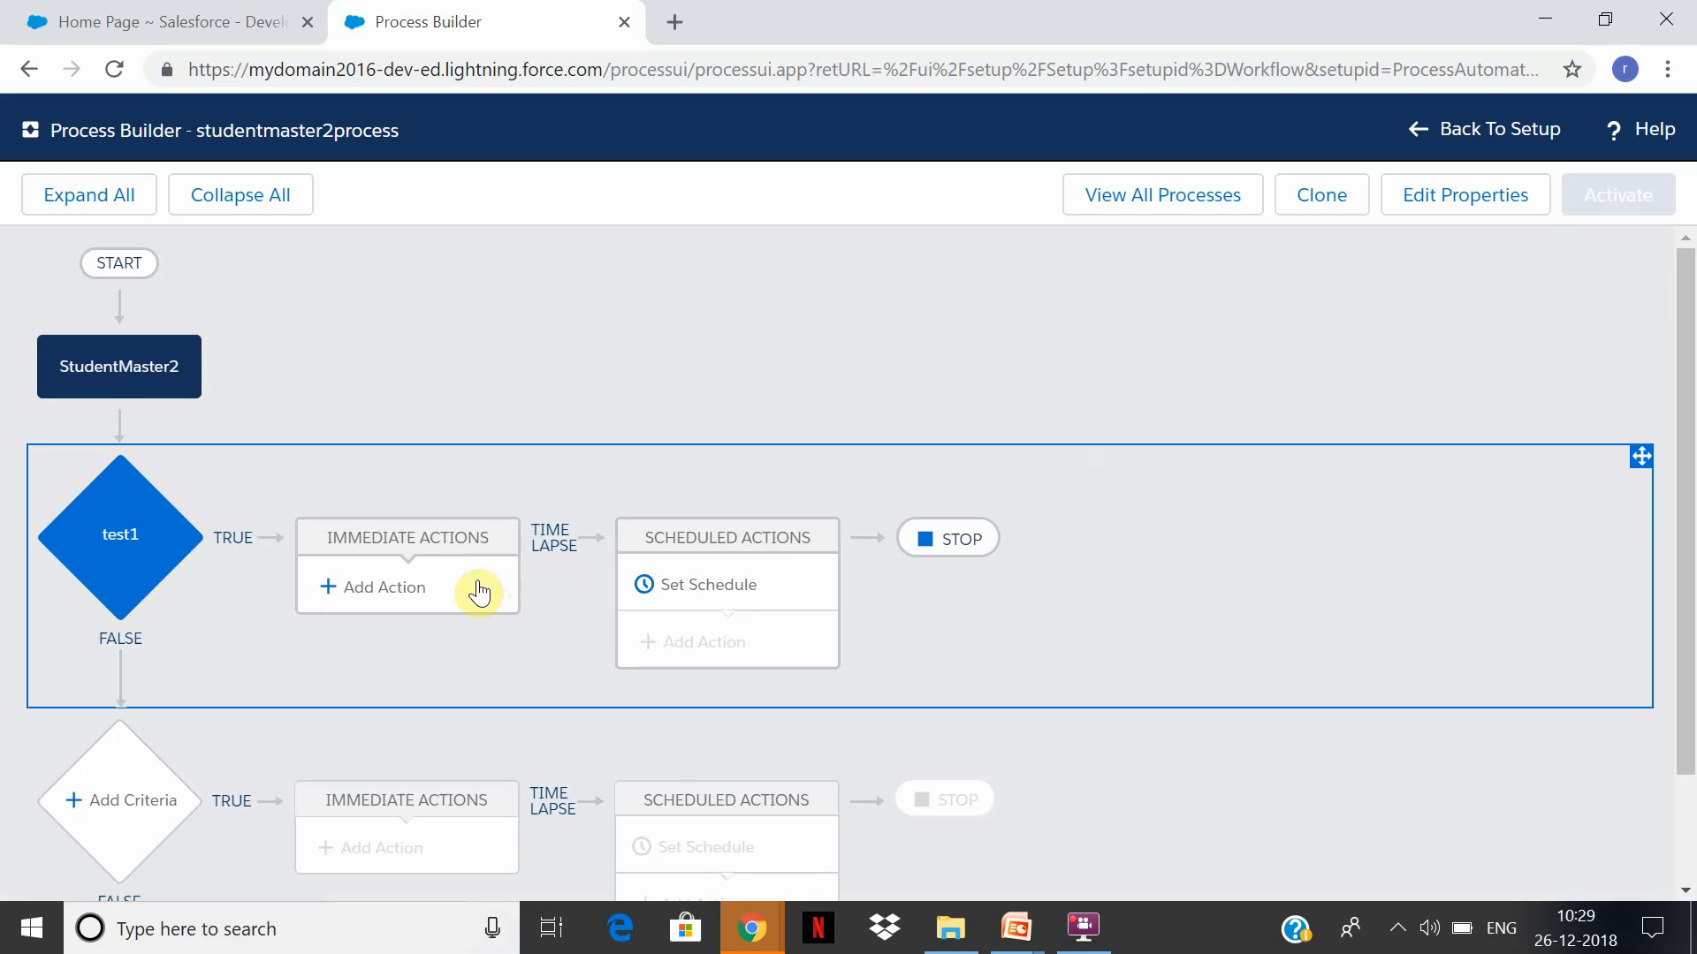
# Add an immediate action to test1 that creates a record, named createaccount, with Account as the record type
pyautogui.click(407, 597)
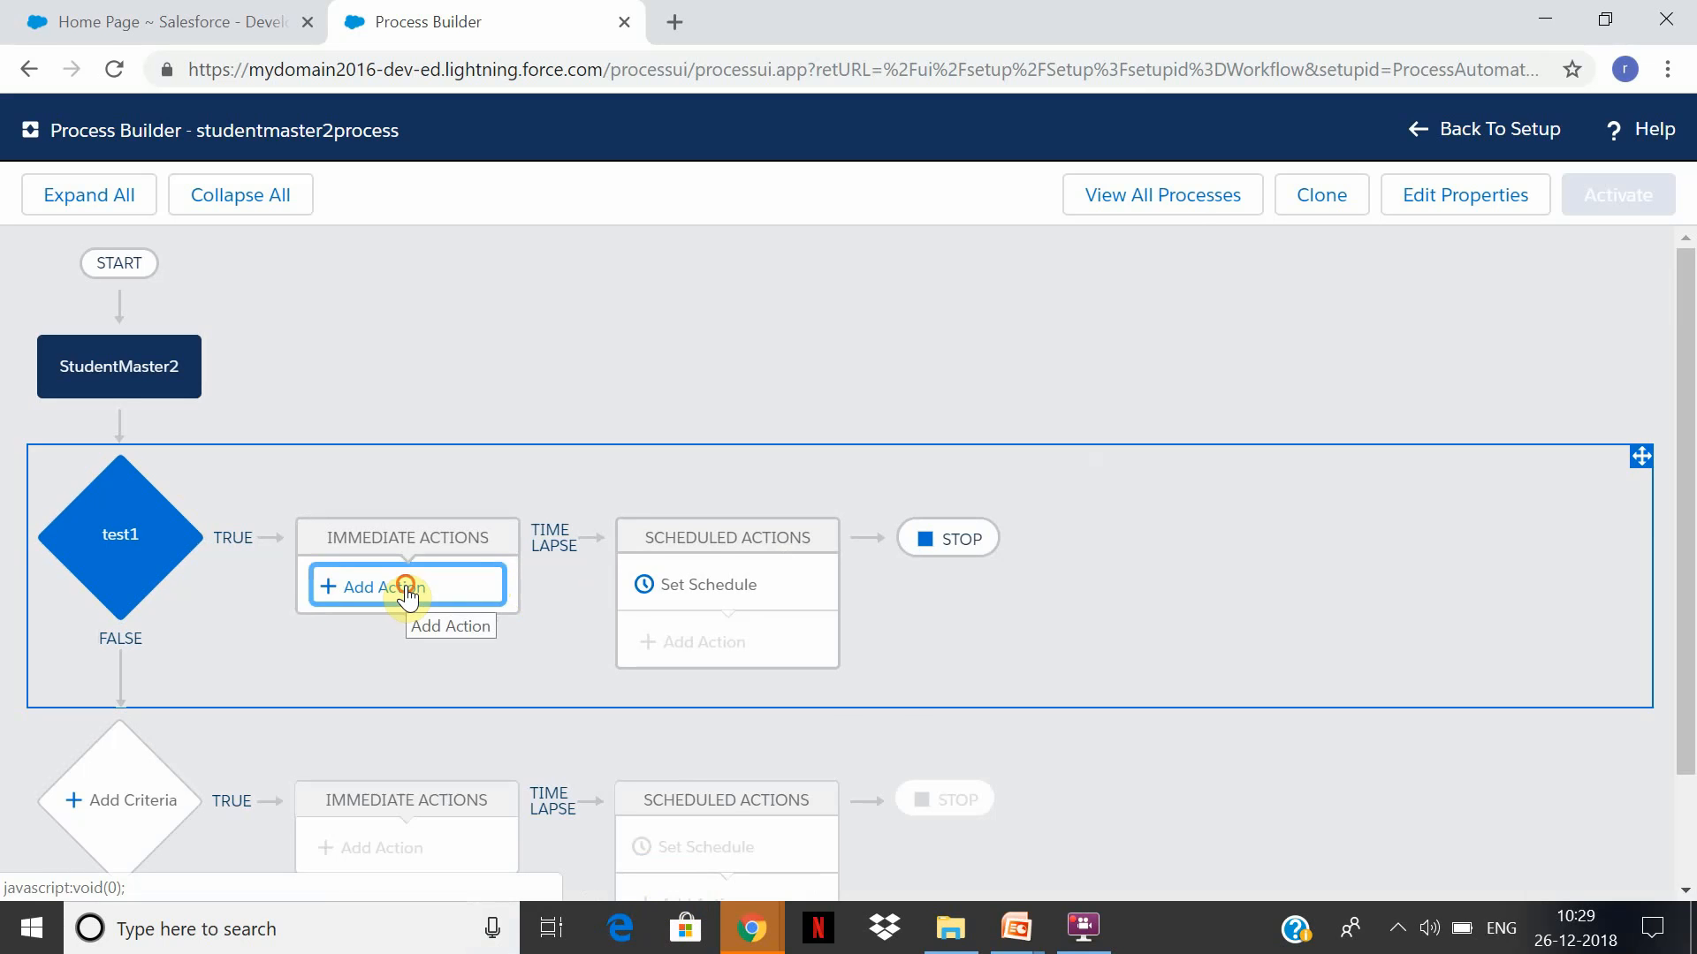
pyautogui.click(1117, 387)
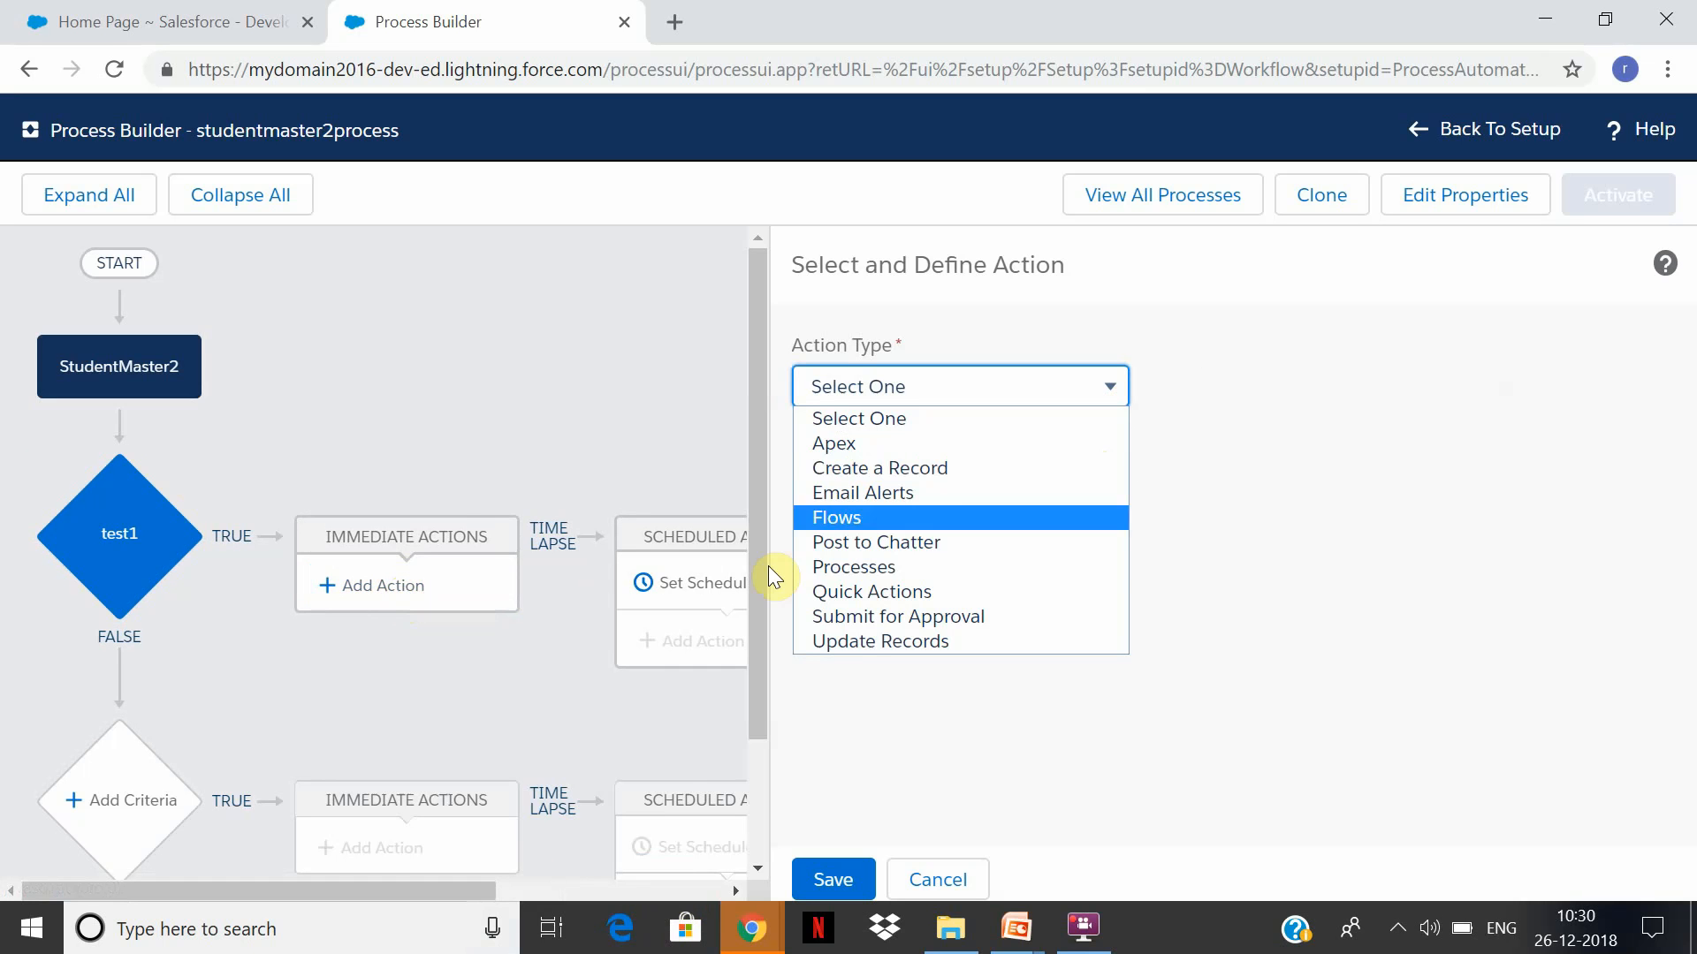
pyautogui.click(1064, 468)
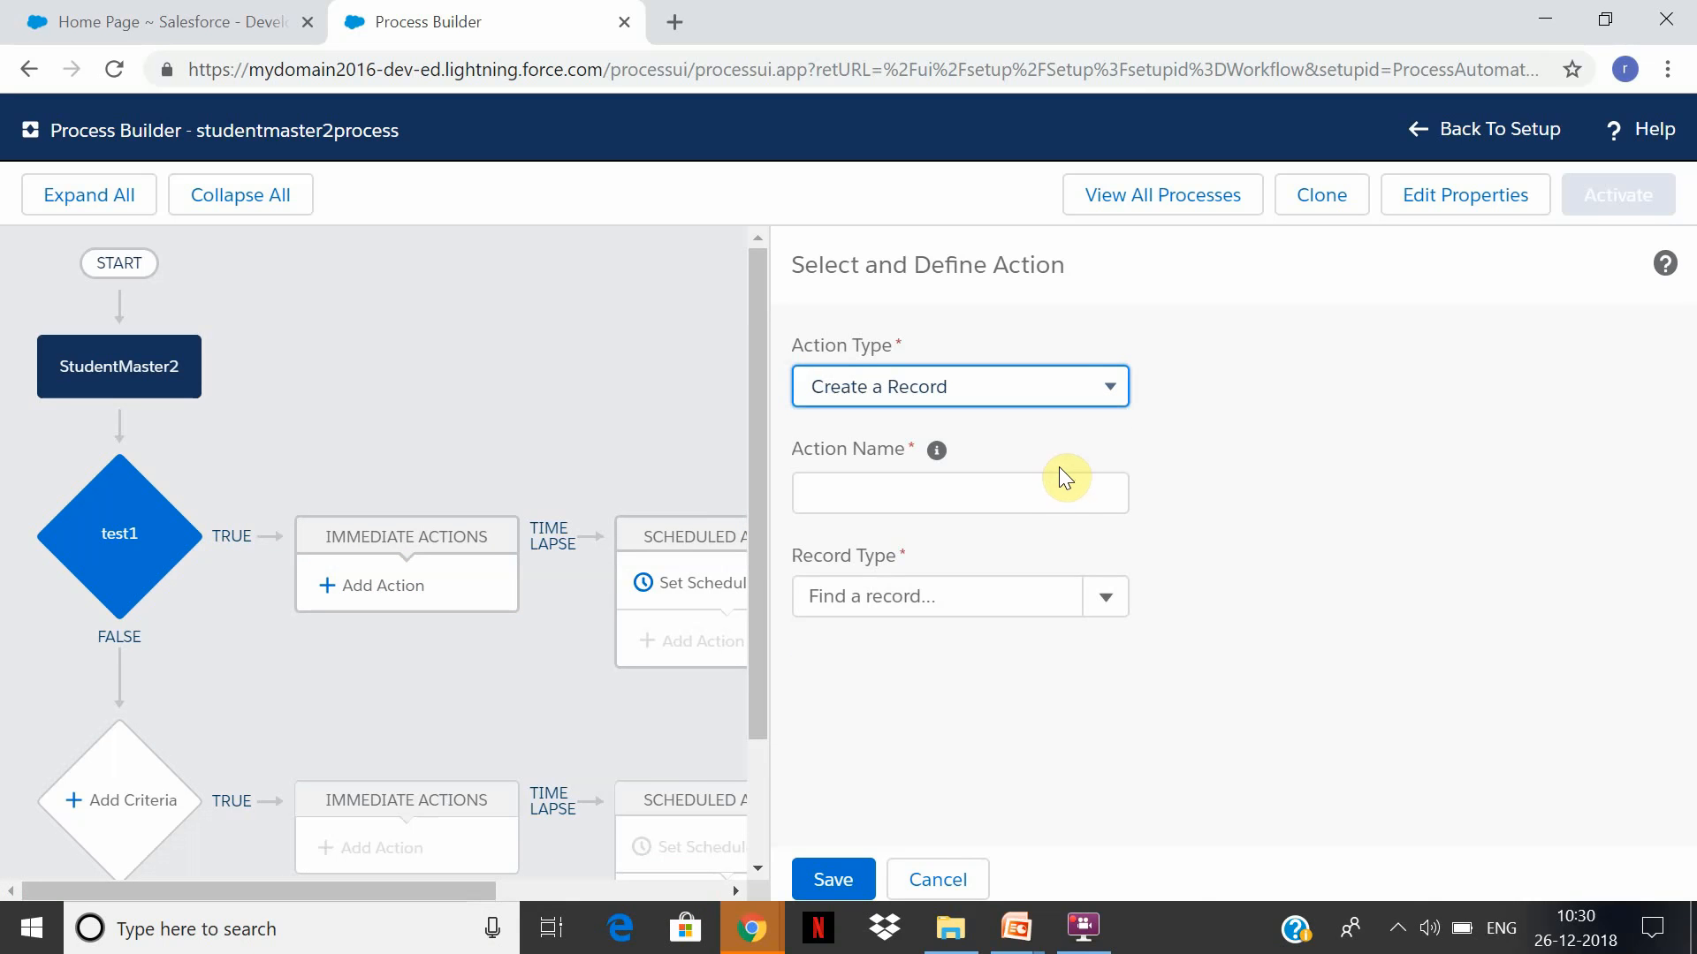
pyautogui.click(1010, 497)
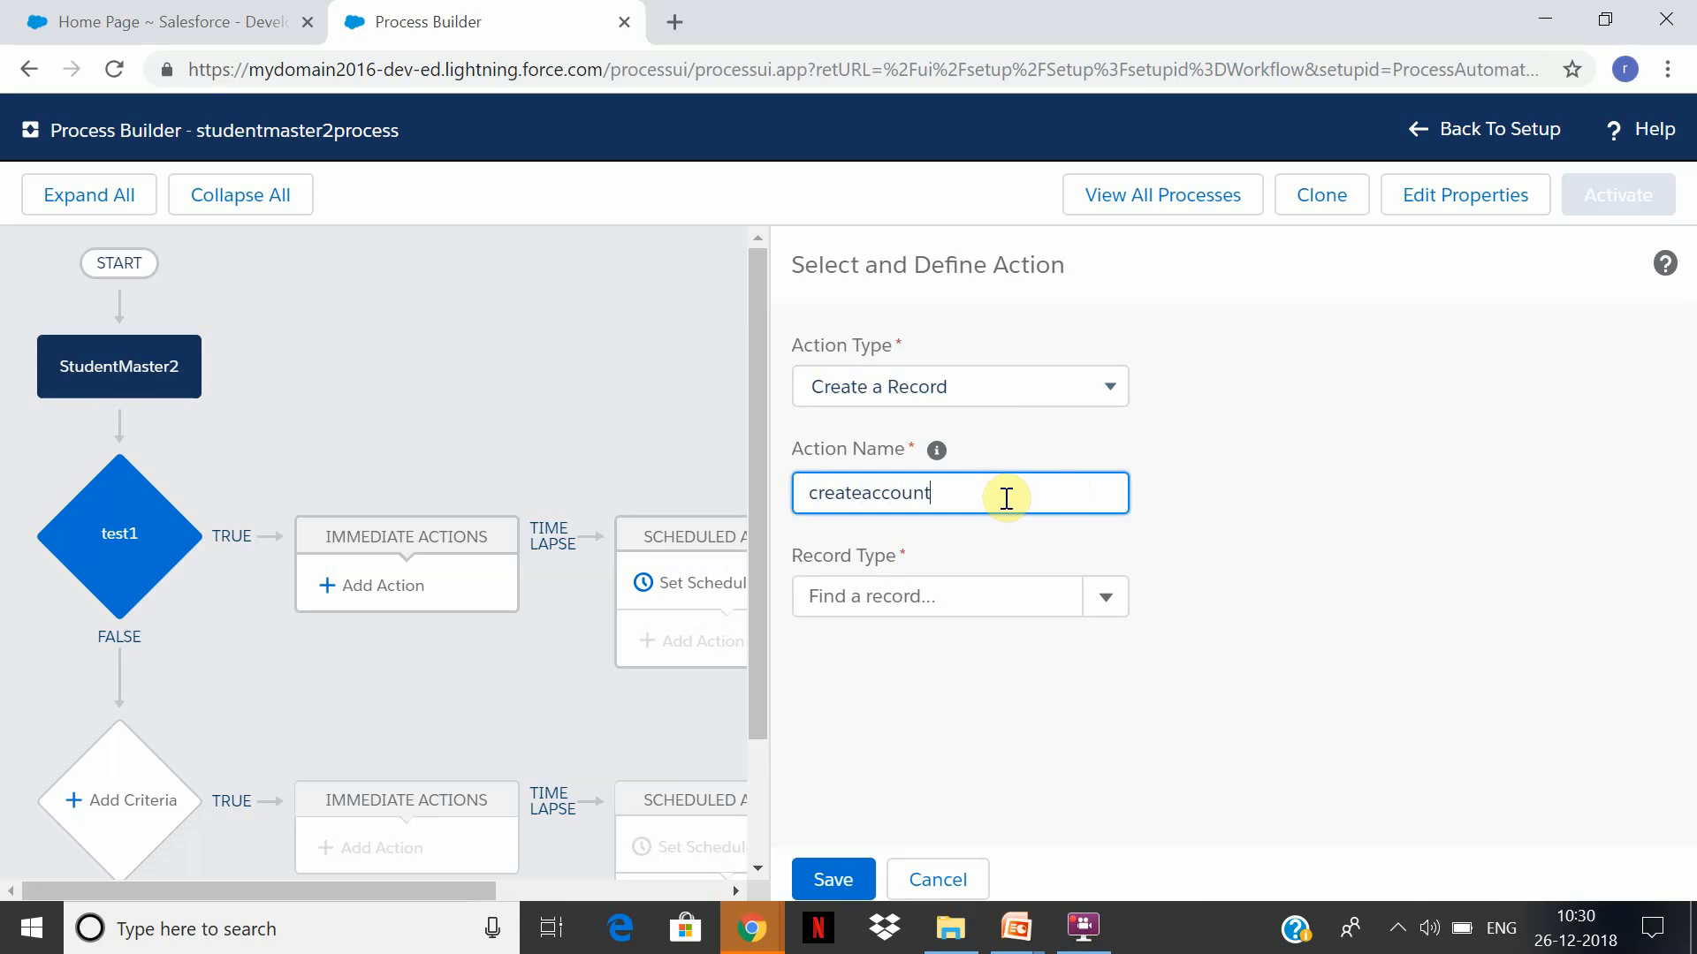
pyautogui.click(1118, 606)
pyautogui.click(1060, 594)
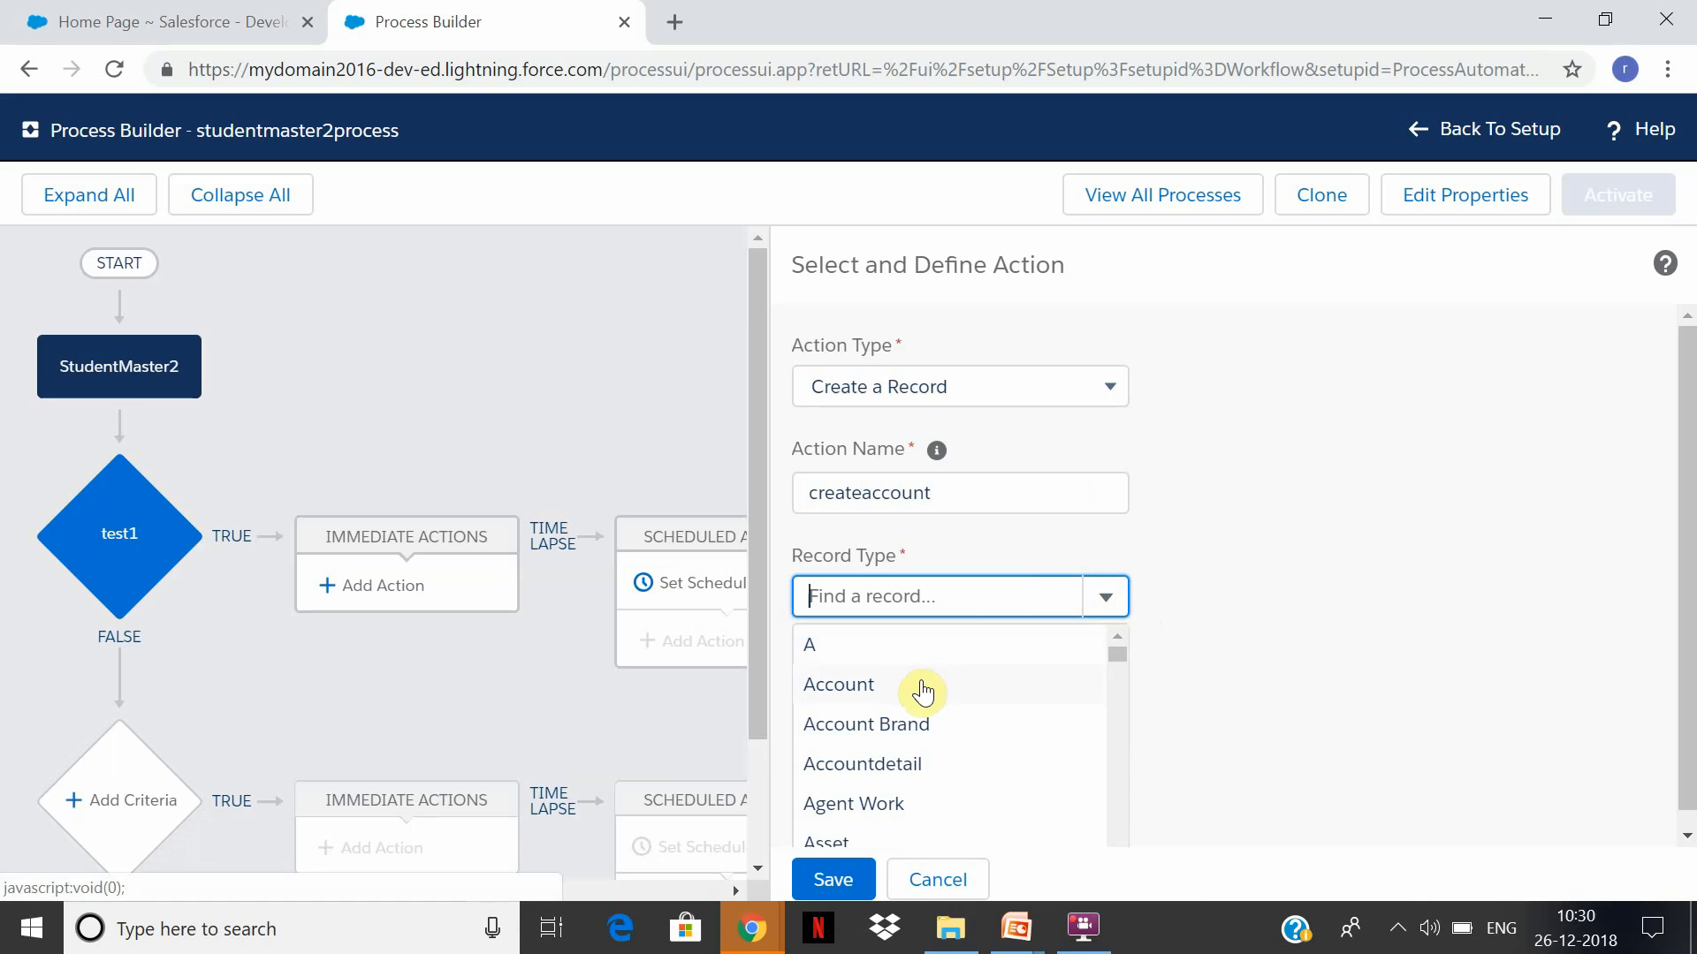
pyautogui.click(870, 687)
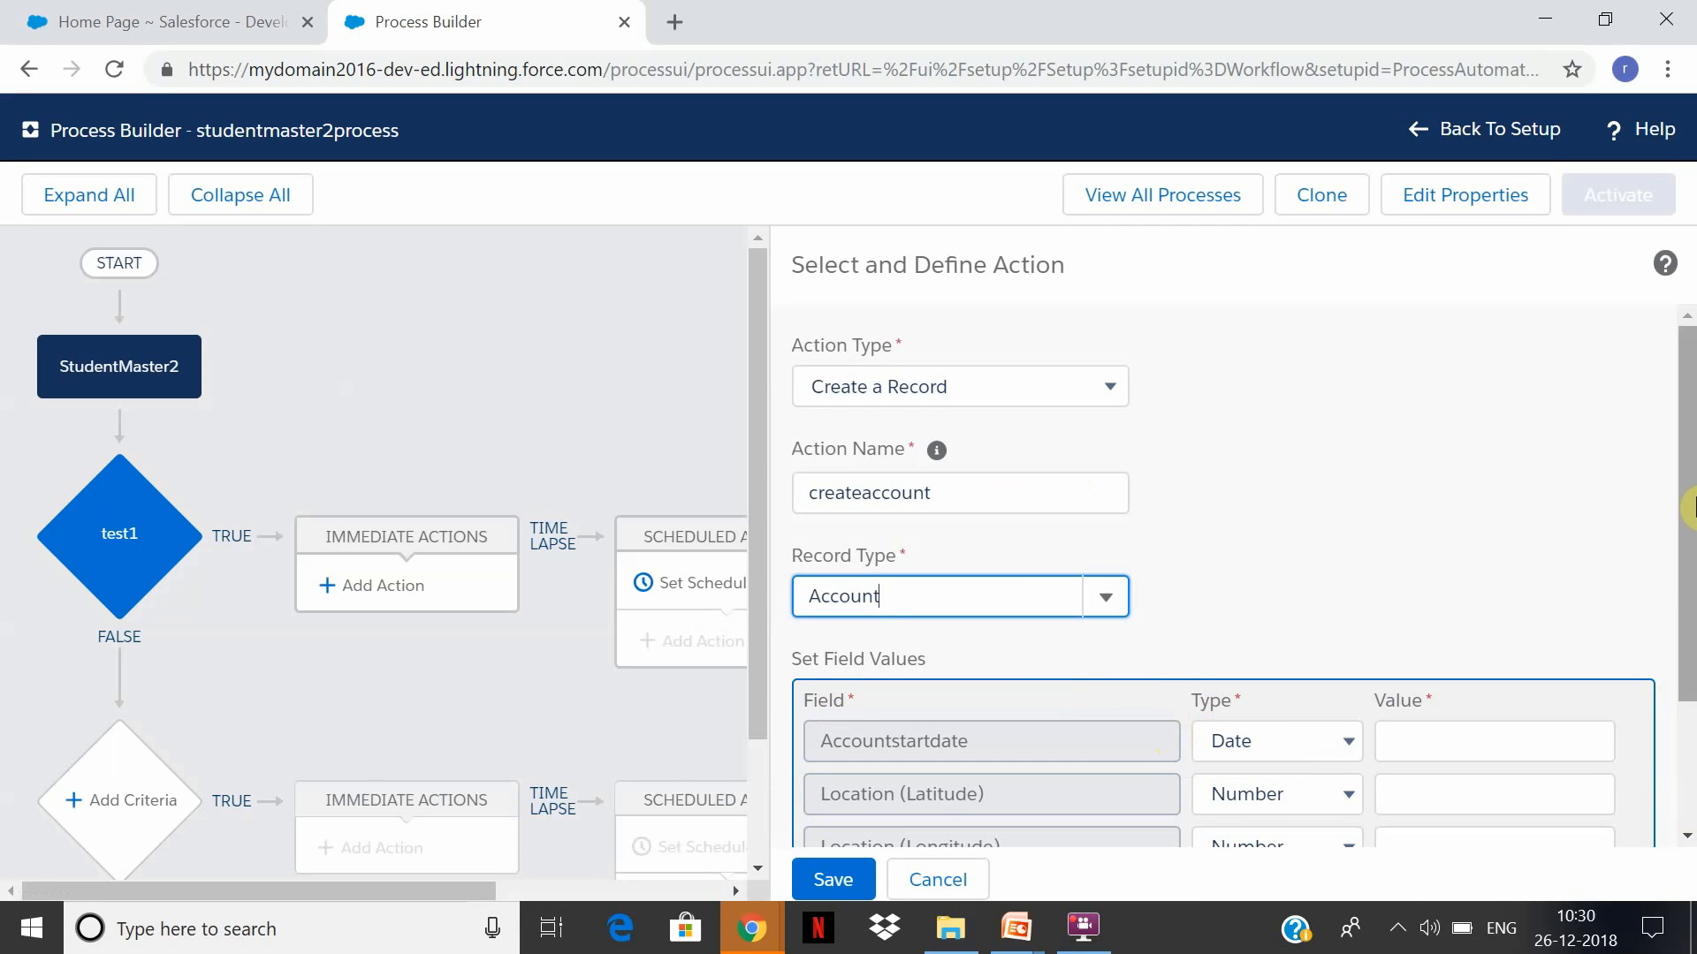
# Set the Account Name value to a field reference to StudentMaster2 Name
pyautogui.moveTo(1690, 500); pyautogui.dragTo(1692, 680)
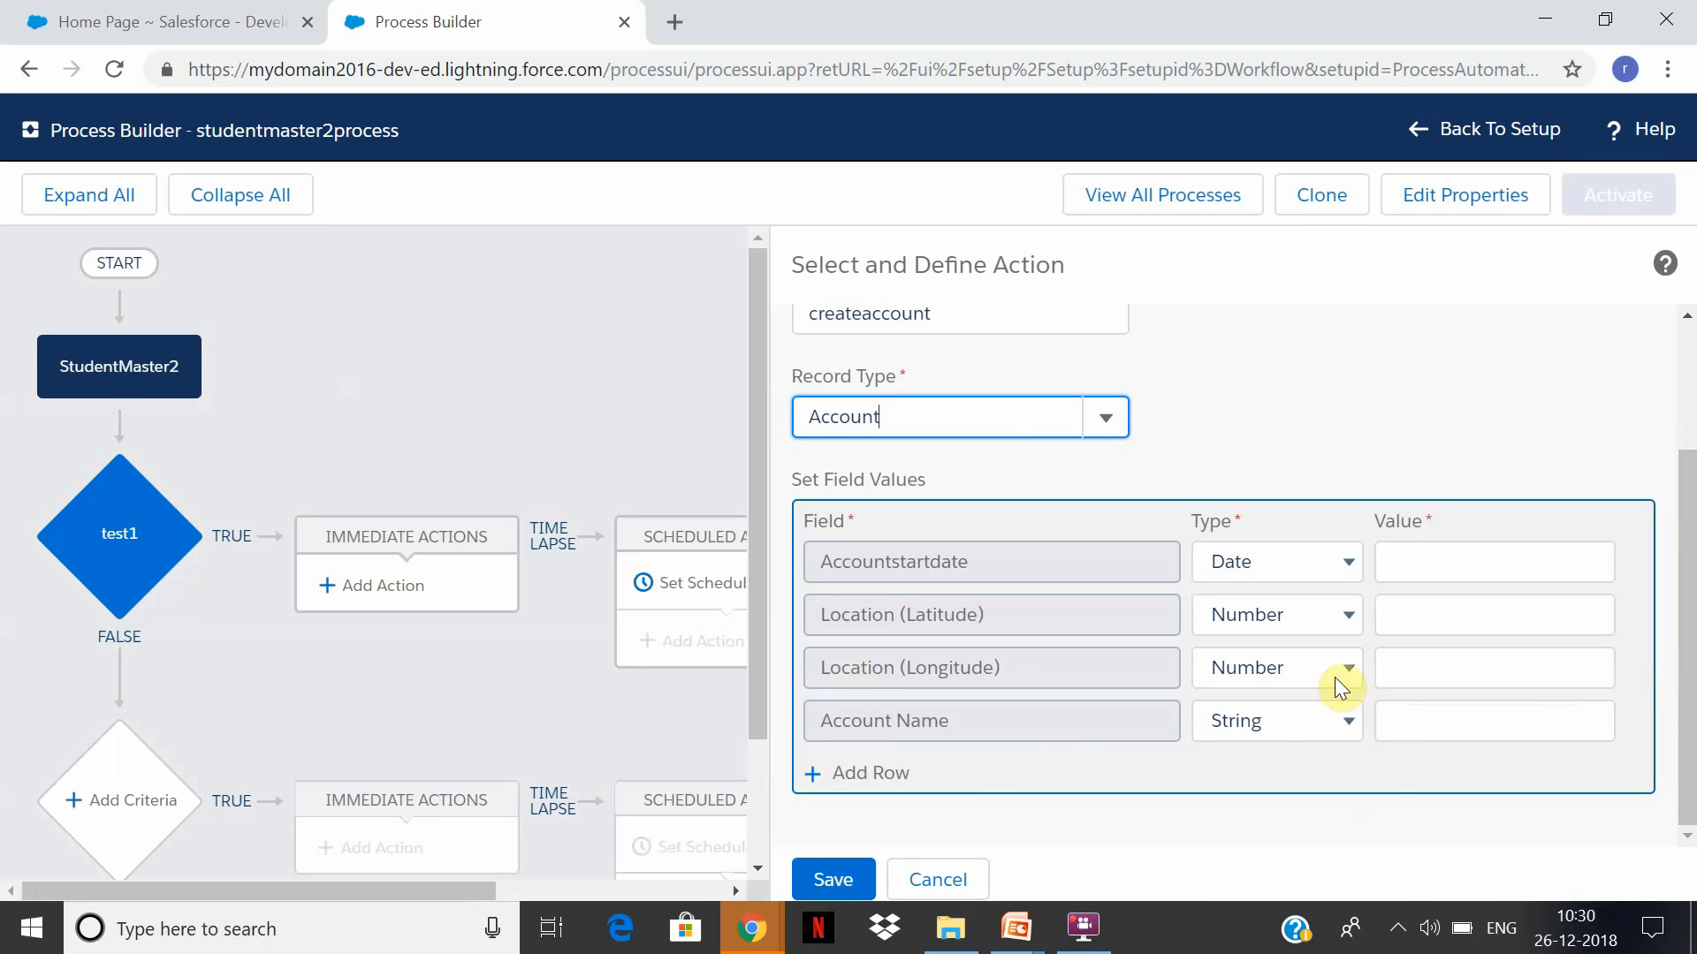
pyautogui.click(1342, 703)
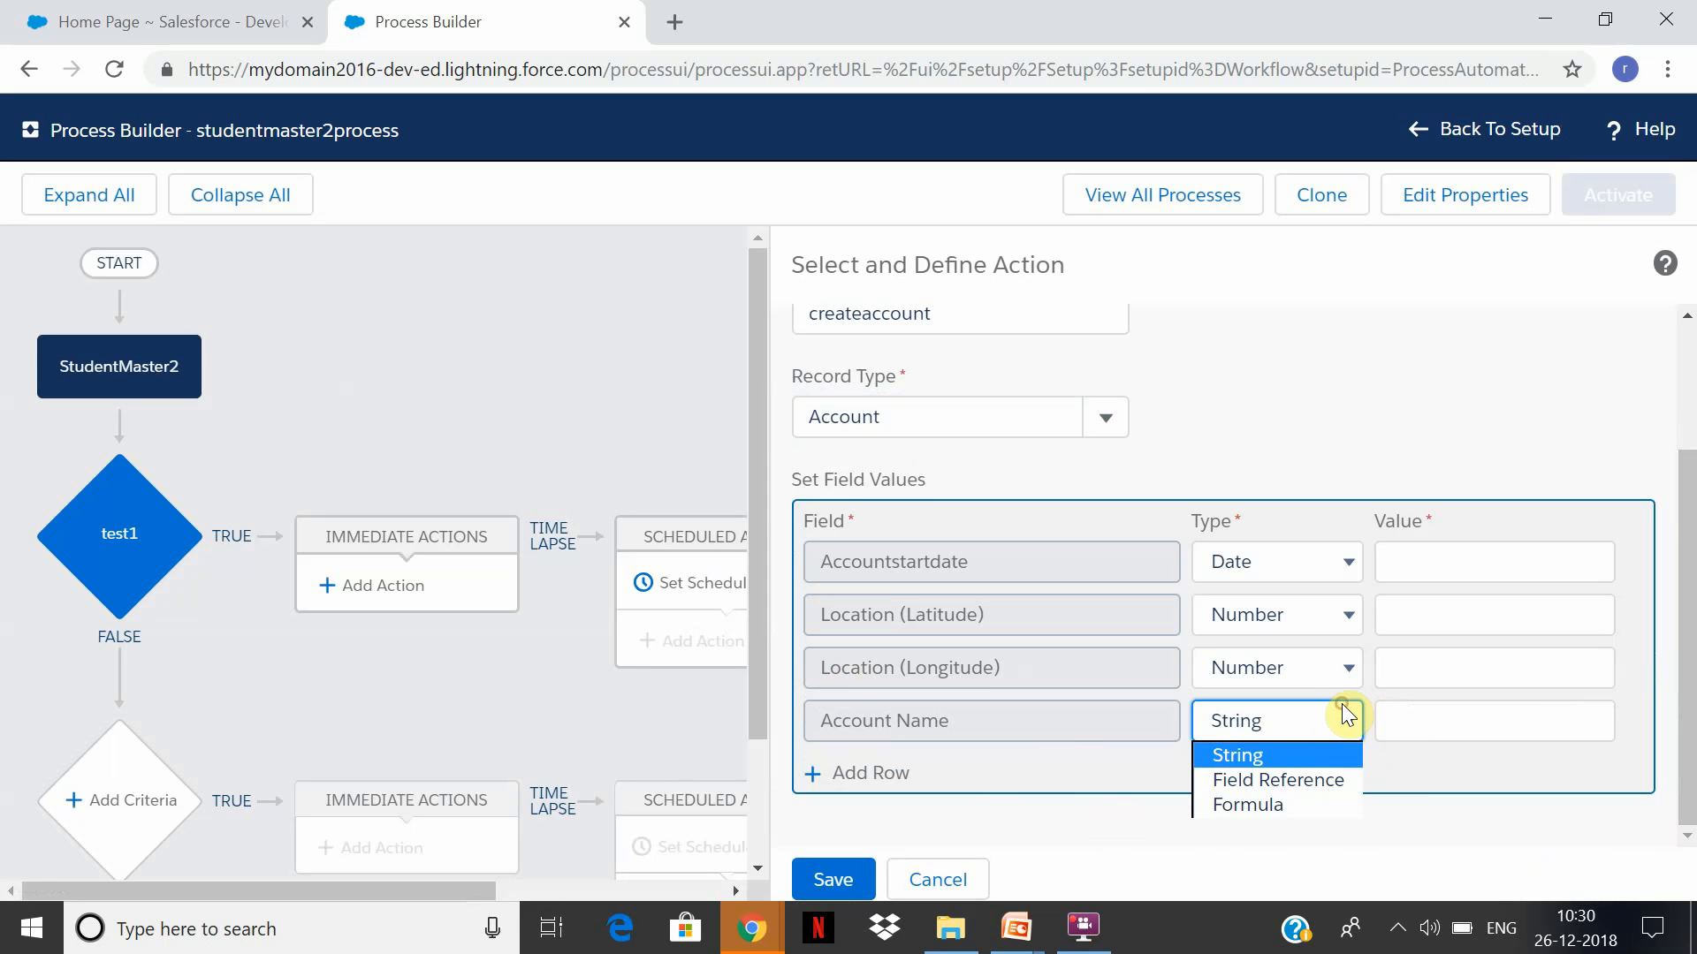
pyautogui.click(1301, 755)
pyautogui.click(1343, 721)
pyautogui.click(1320, 779)
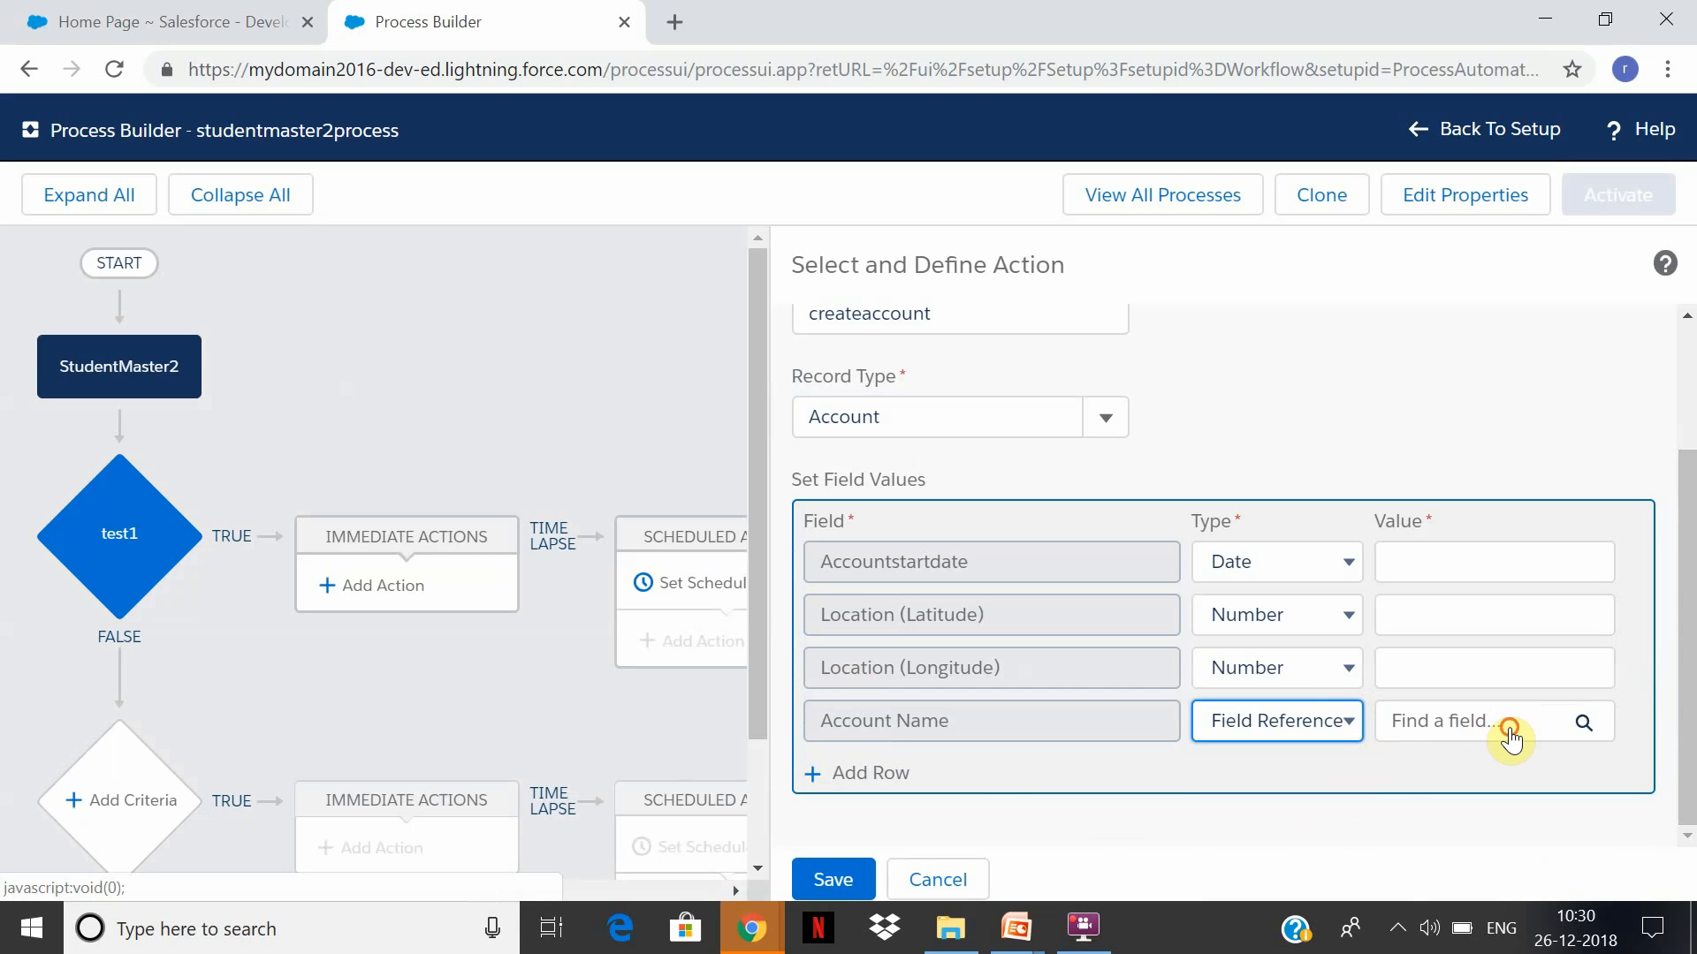
pyautogui.click(1507, 730)
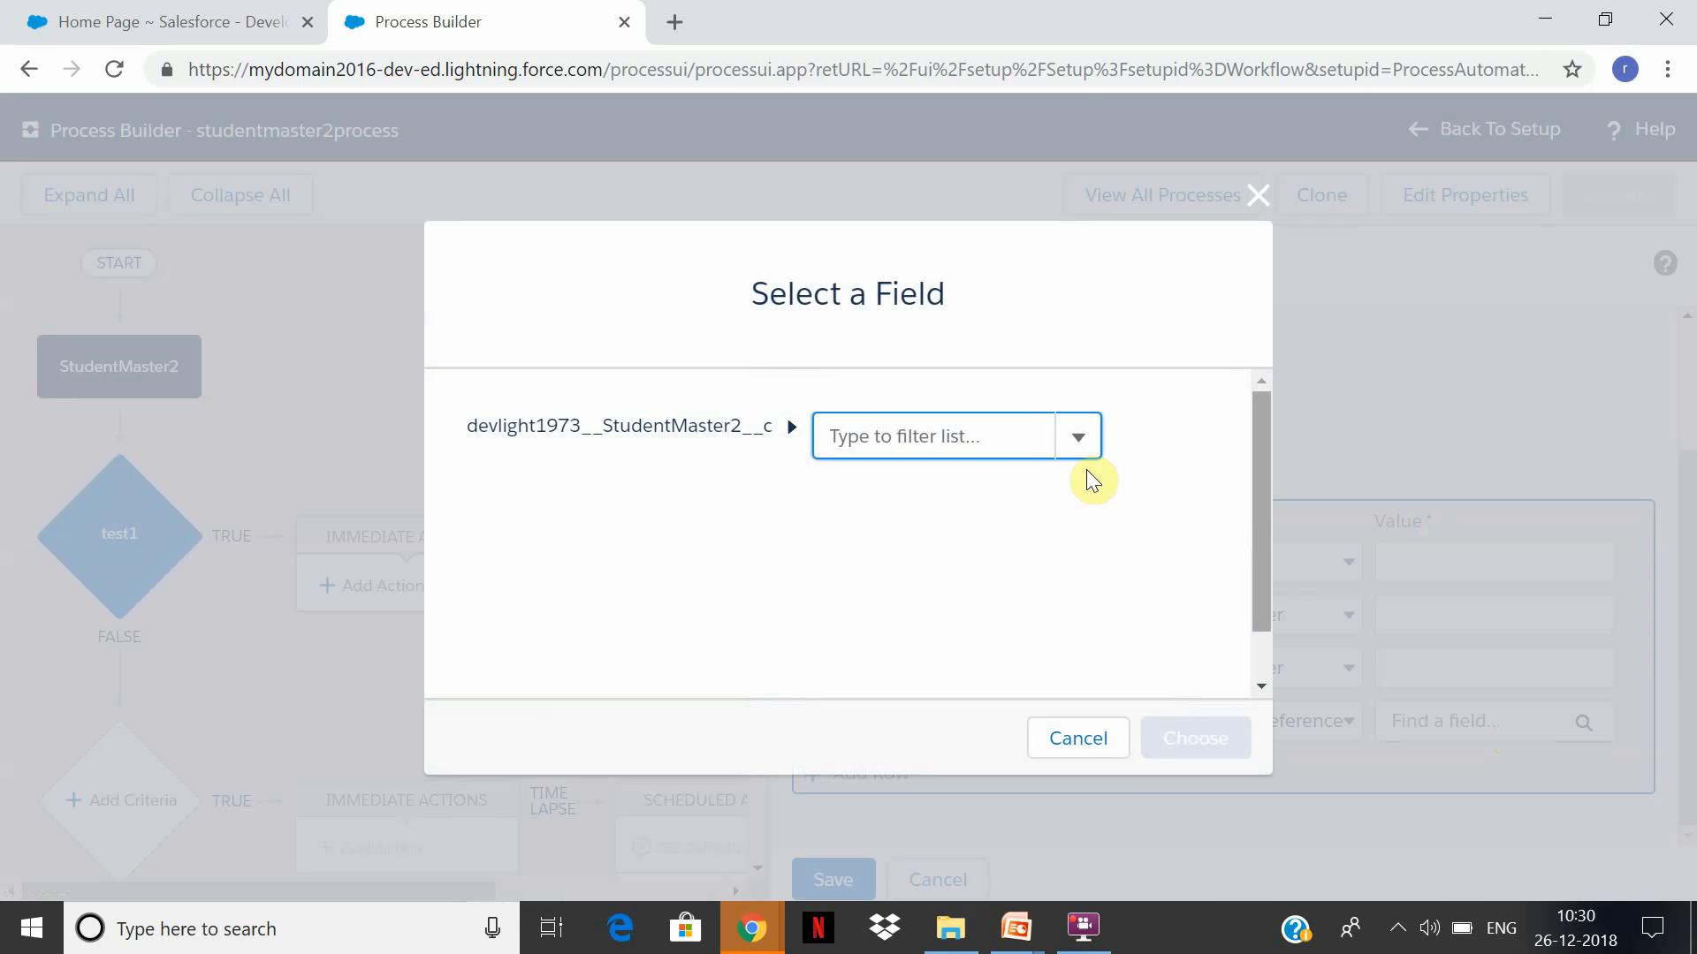
pyautogui.click(1084, 448)
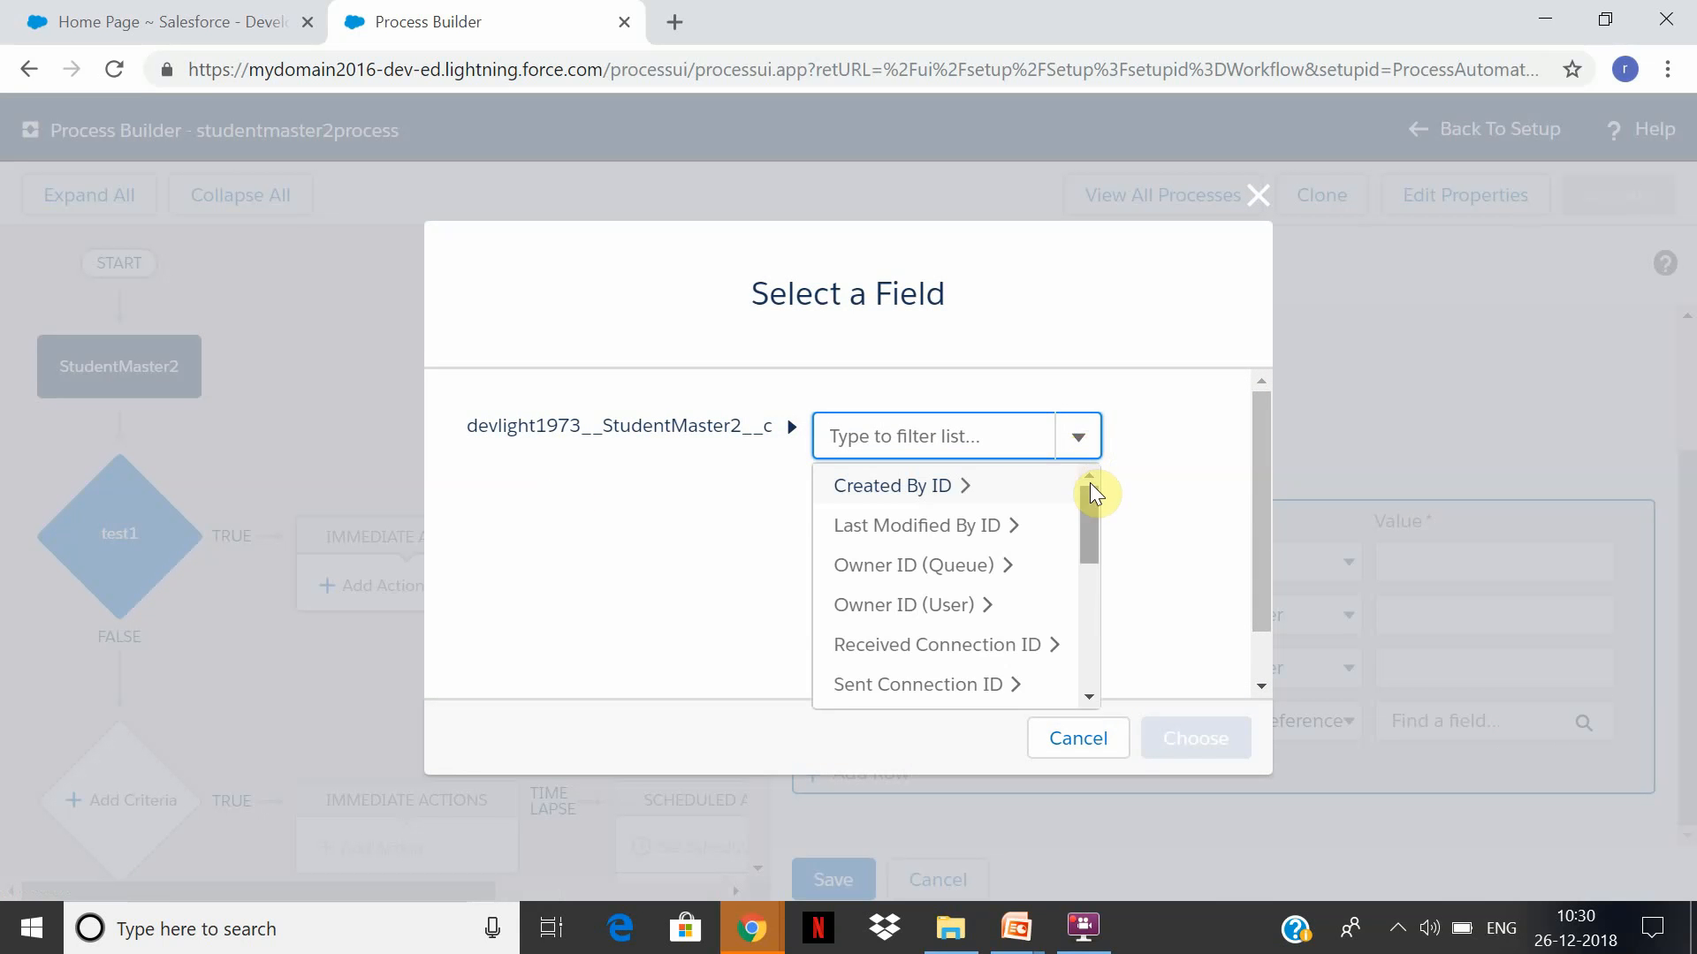
pyautogui.click(1096, 528)
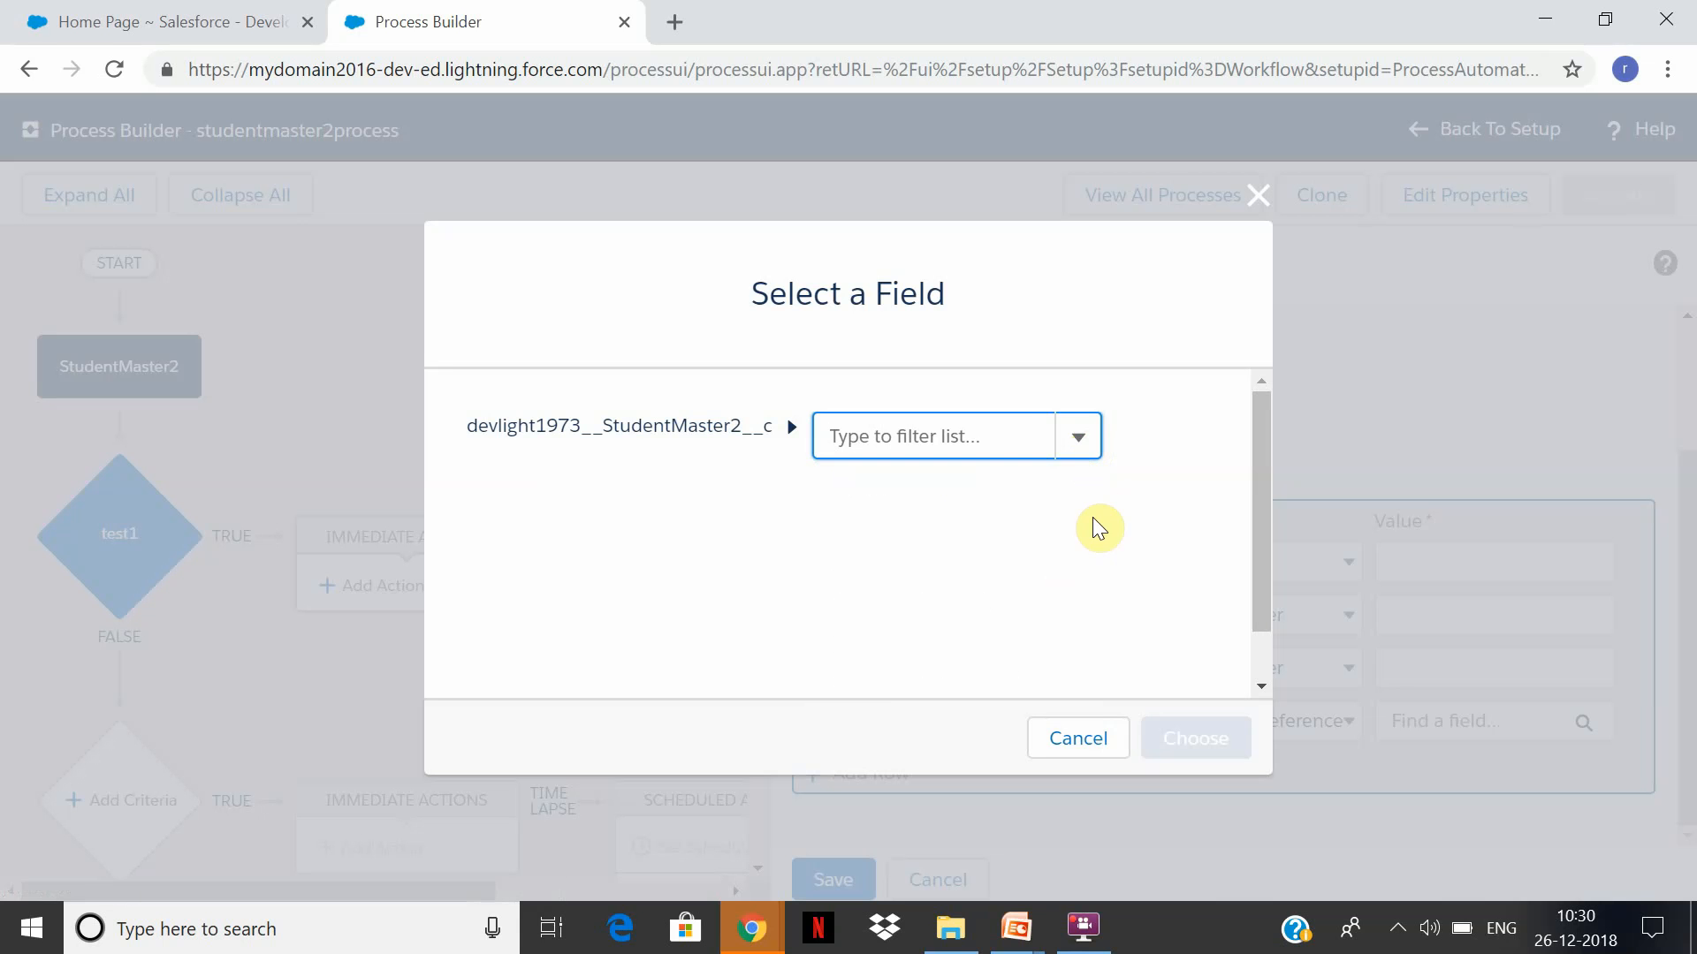
pyautogui.click(1078, 439)
pyautogui.moveTo(1085, 525); pyautogui.dragTo(1106, 653)
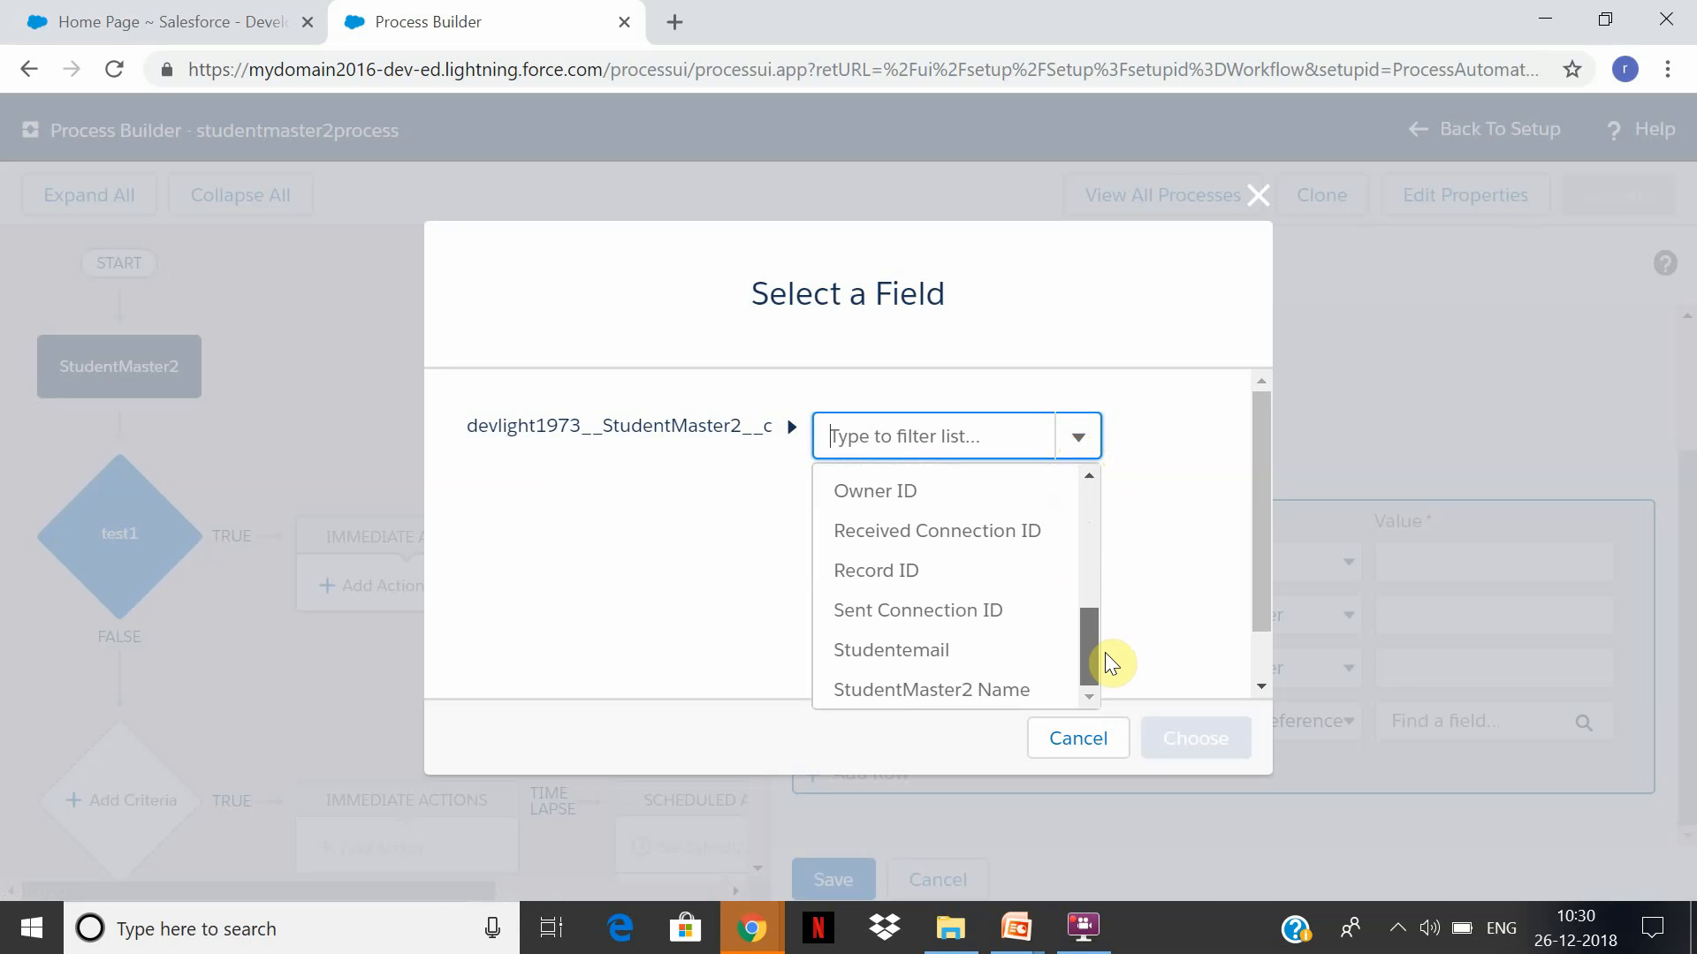
pyautogui.click(995, 689)
pyautogui.click(1197, 740)
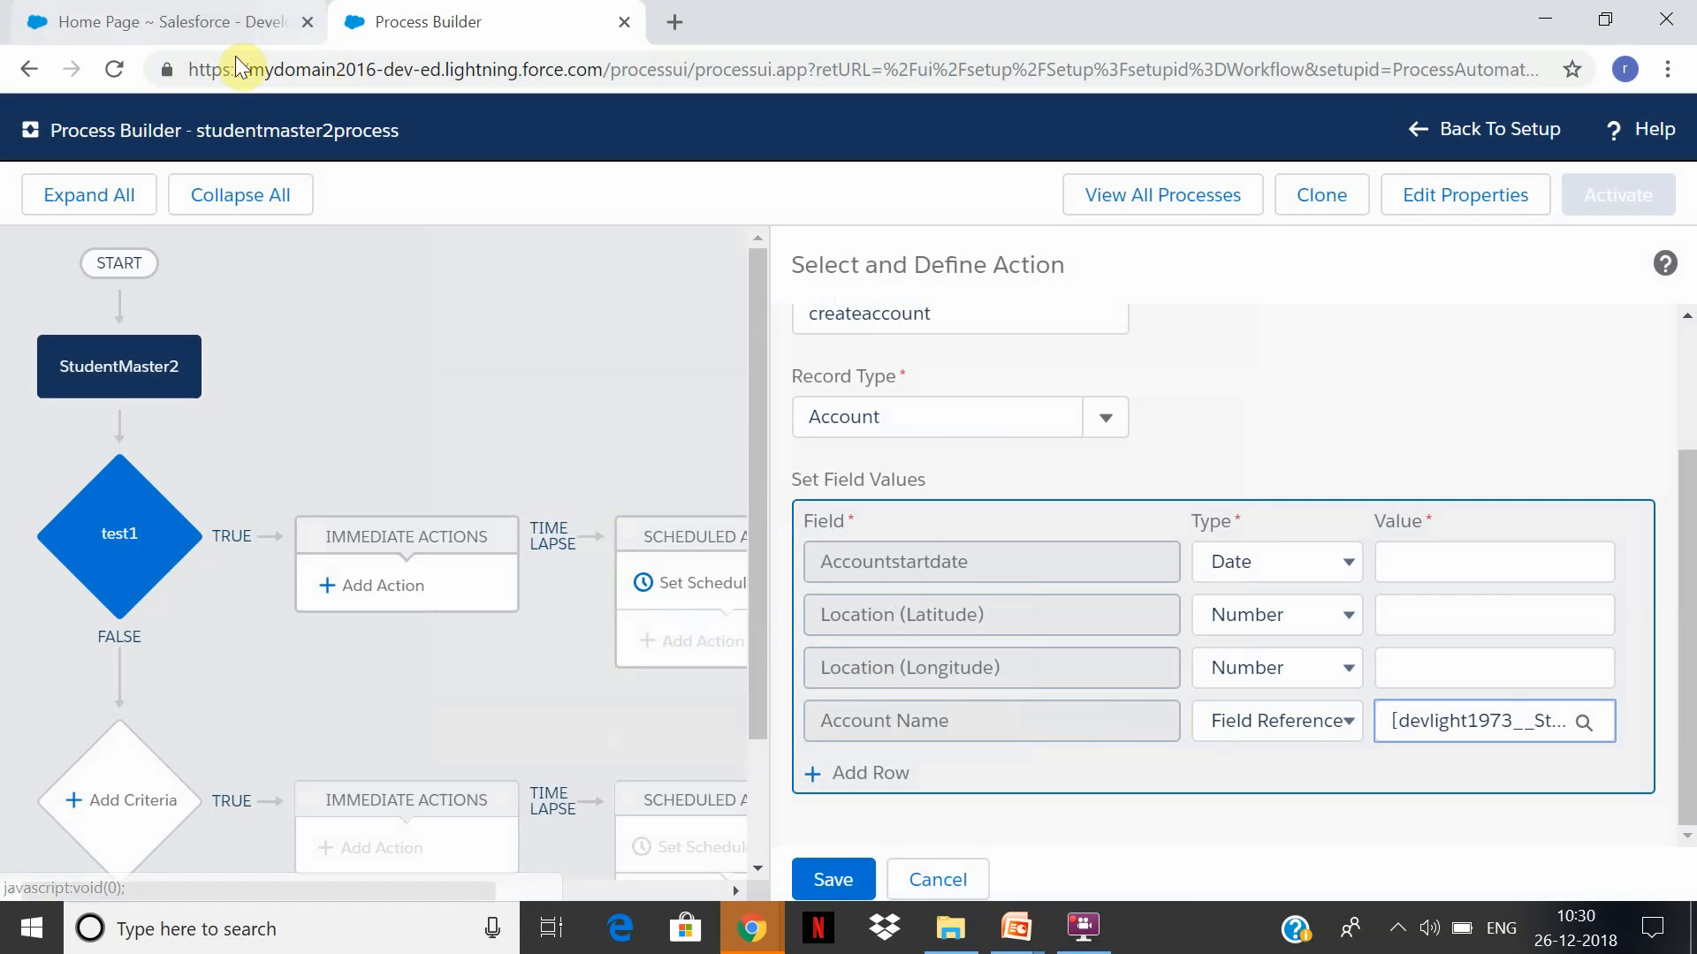
# Switch to the Salesforce home page, open the Sales app, and start a new HotelAccounts account to examine its required fields
pyautogui.click(121, 12)
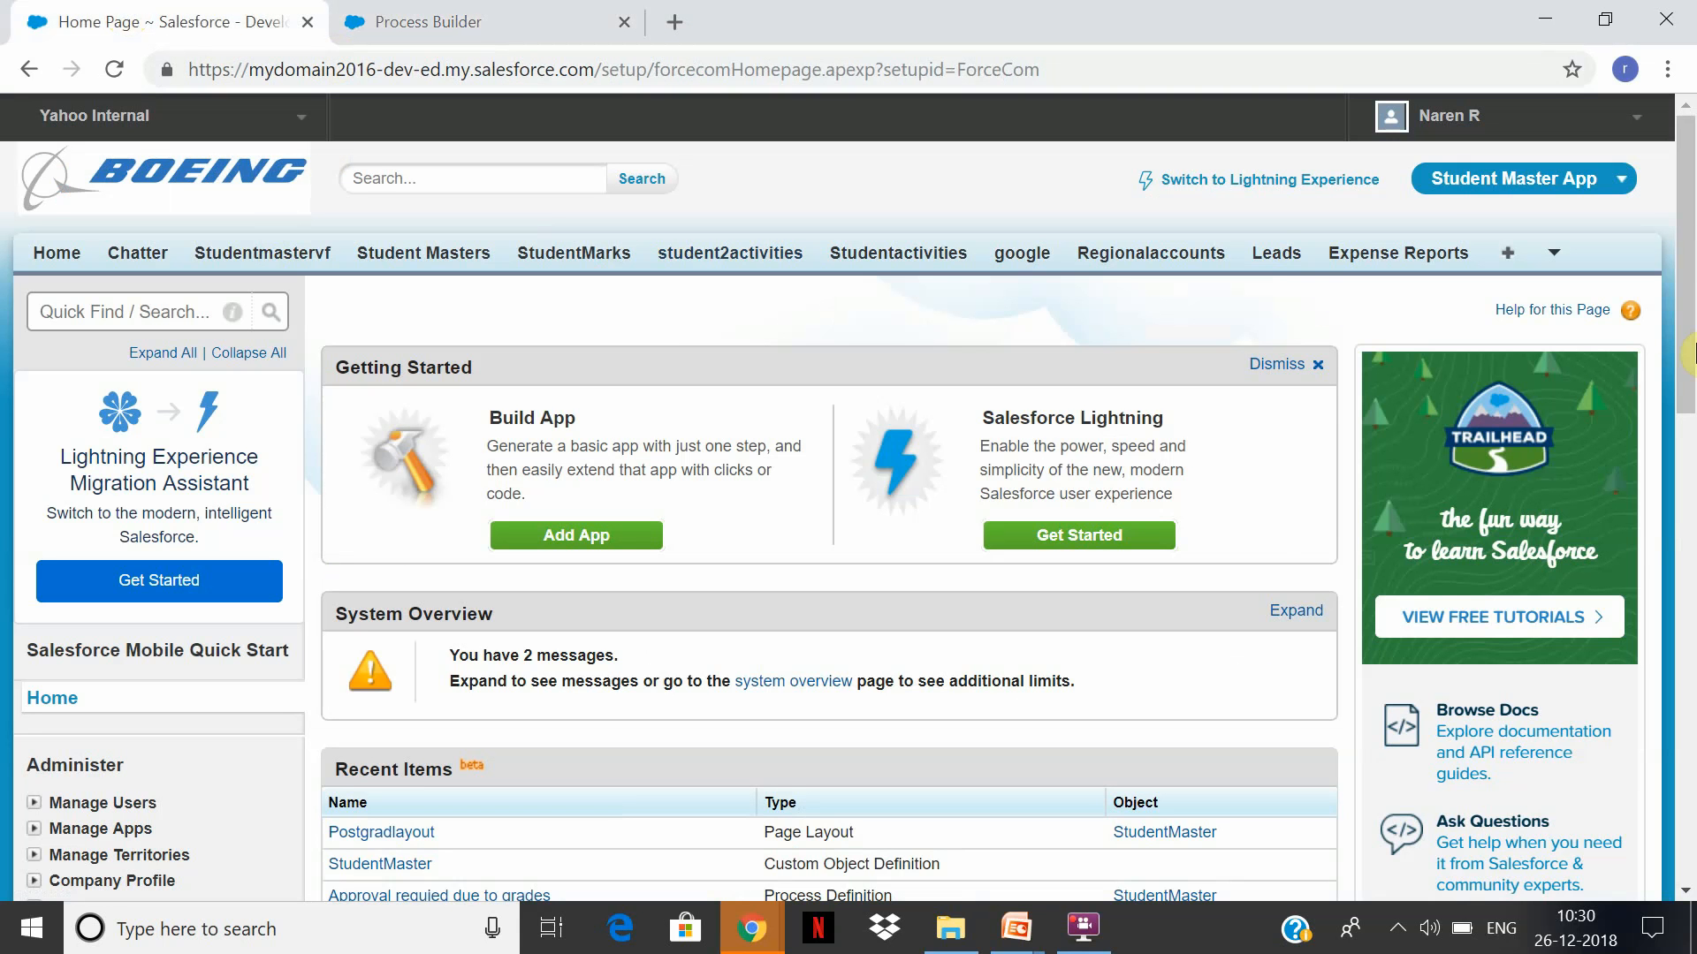
pyautogui.click(1622, 180)
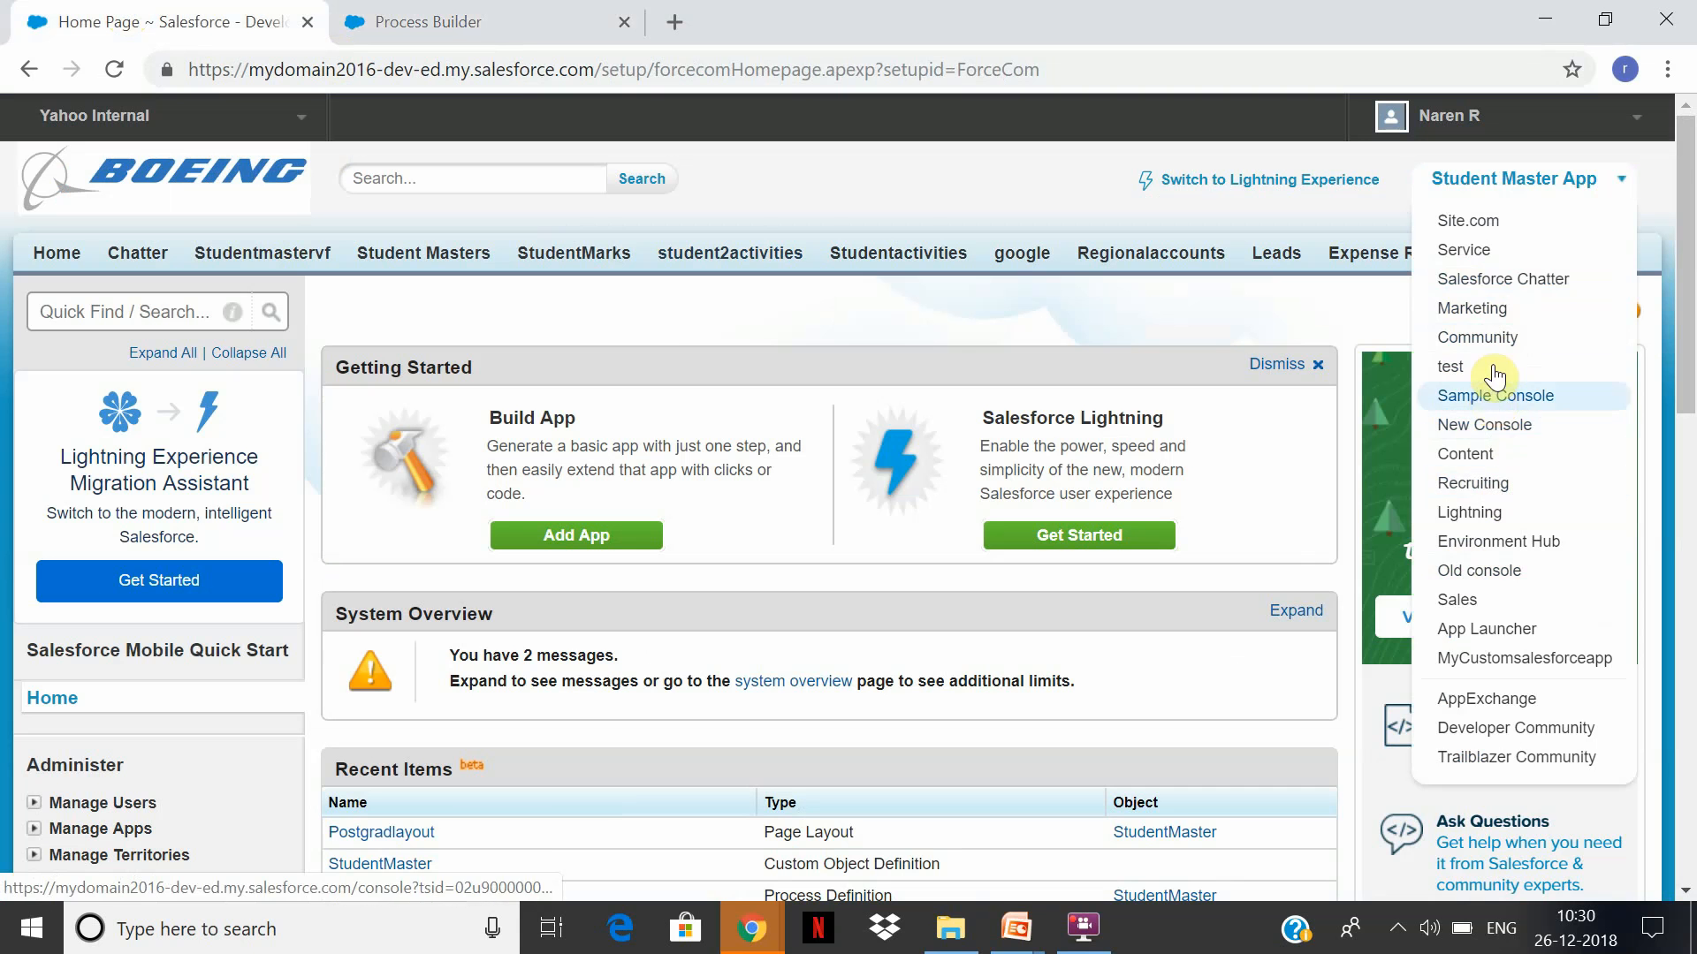
pyautogui.click(789, 186)
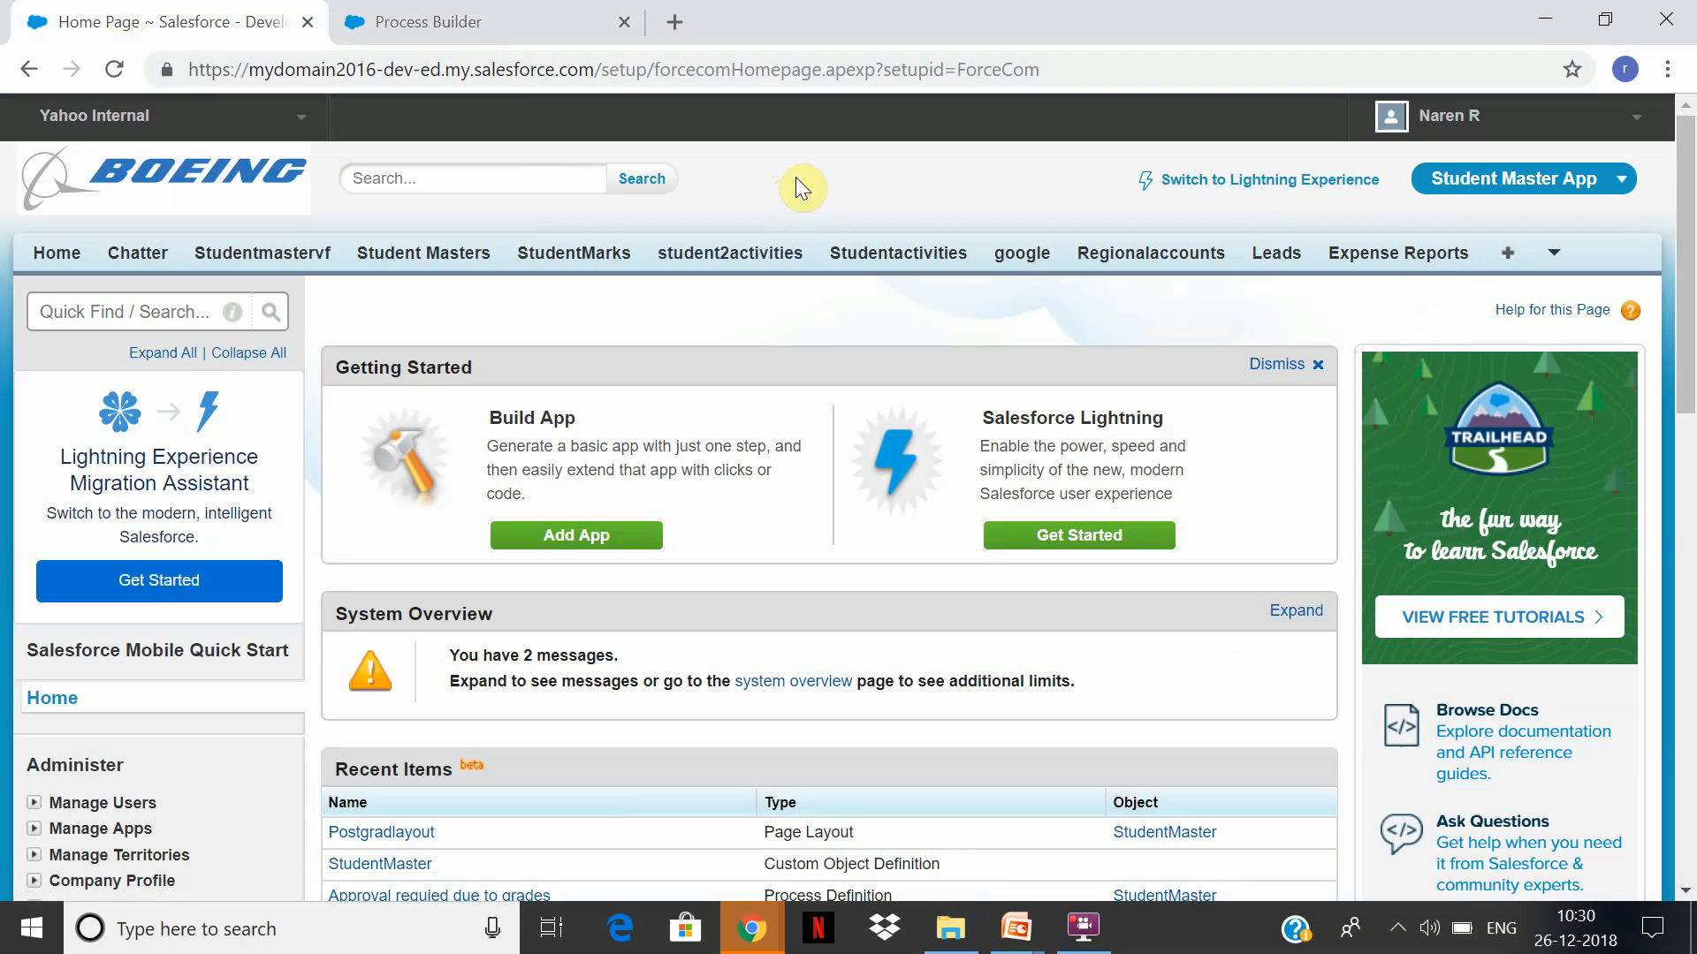
pyautogui.click(1622, 180)
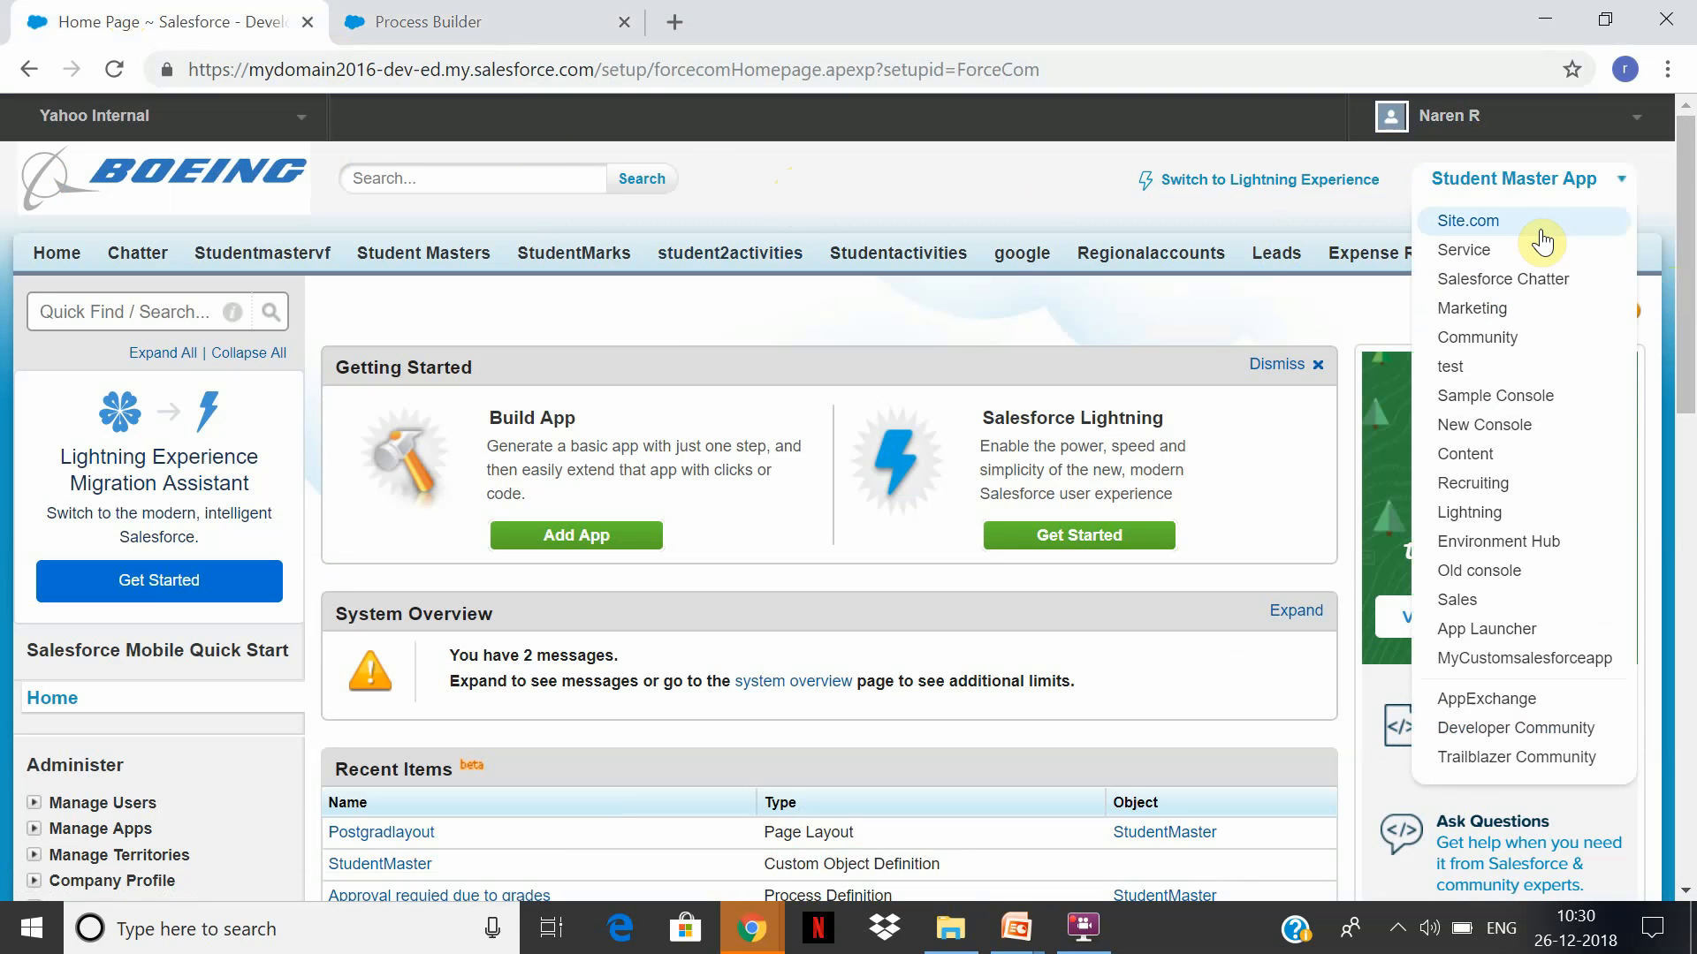
pyautogui.click(1471, 606)
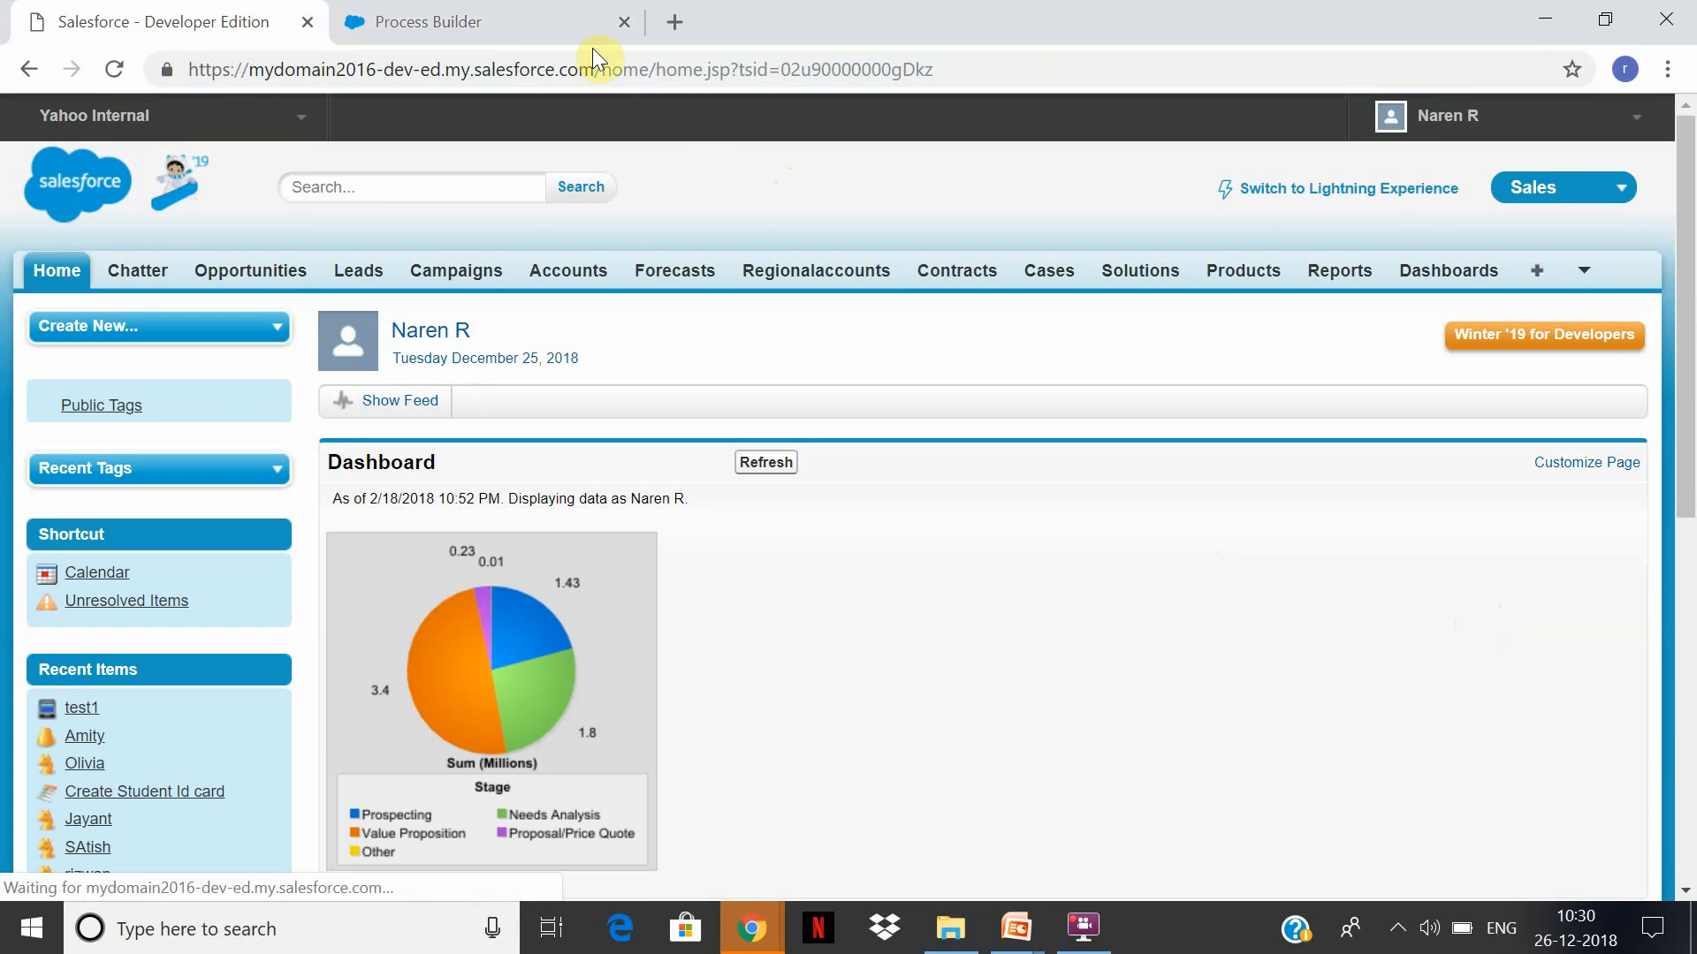
pyautogui.click(583, 274)
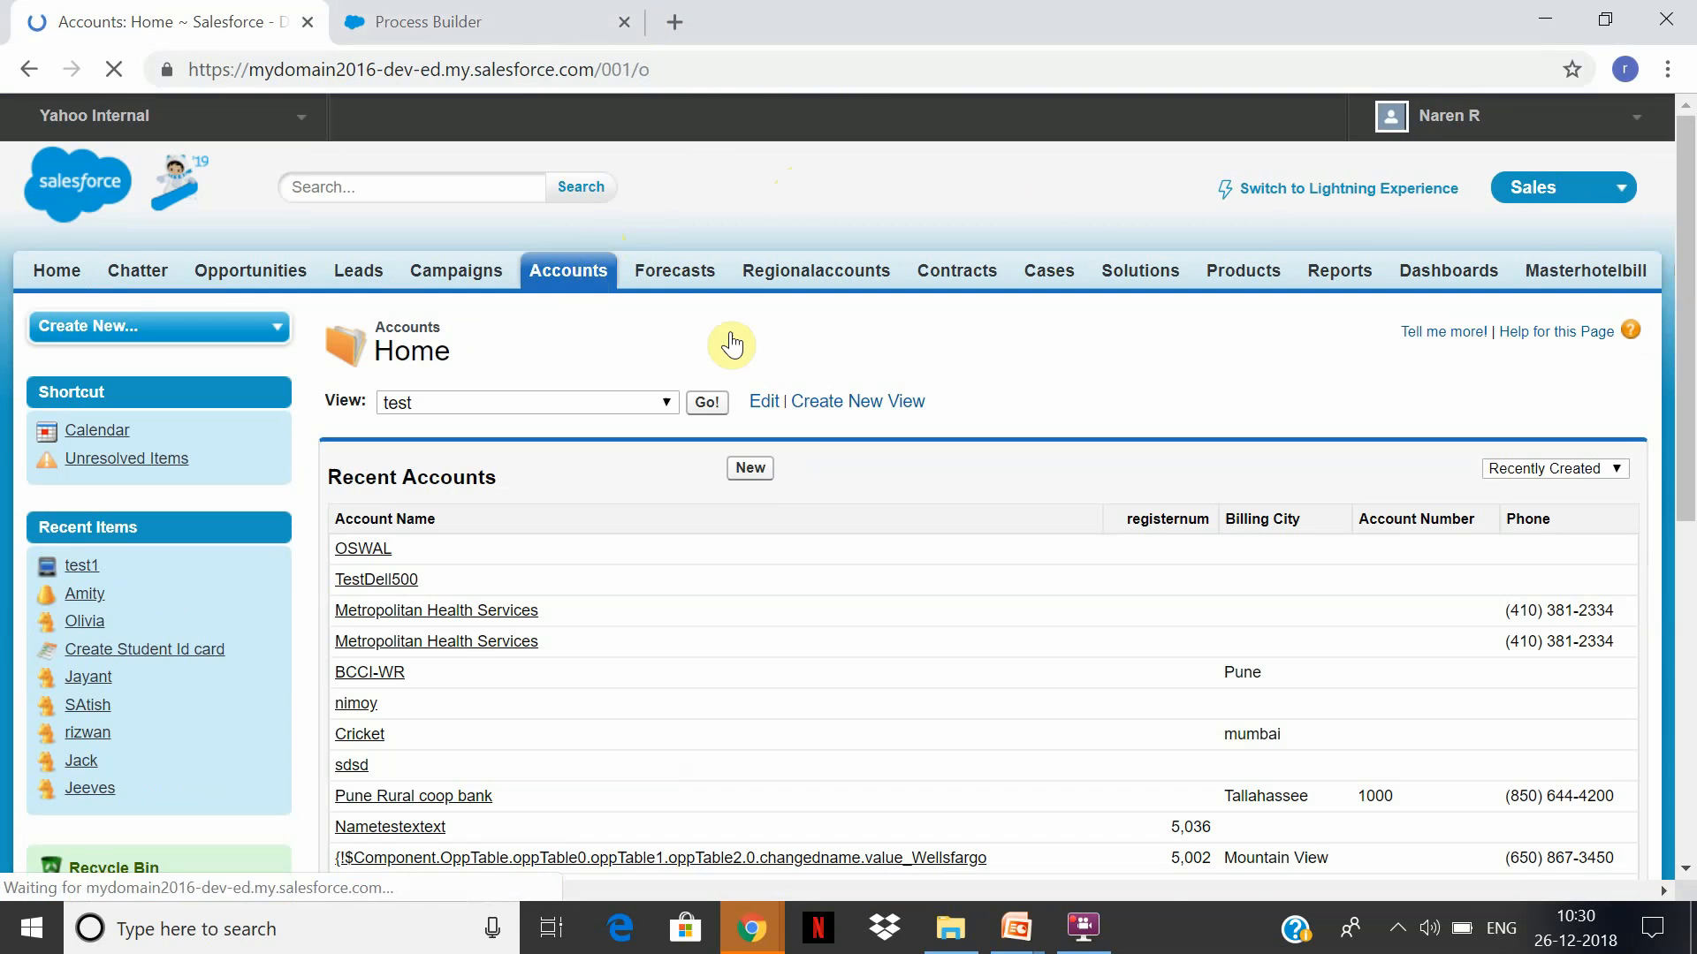
pyautogui.click(750, 469)
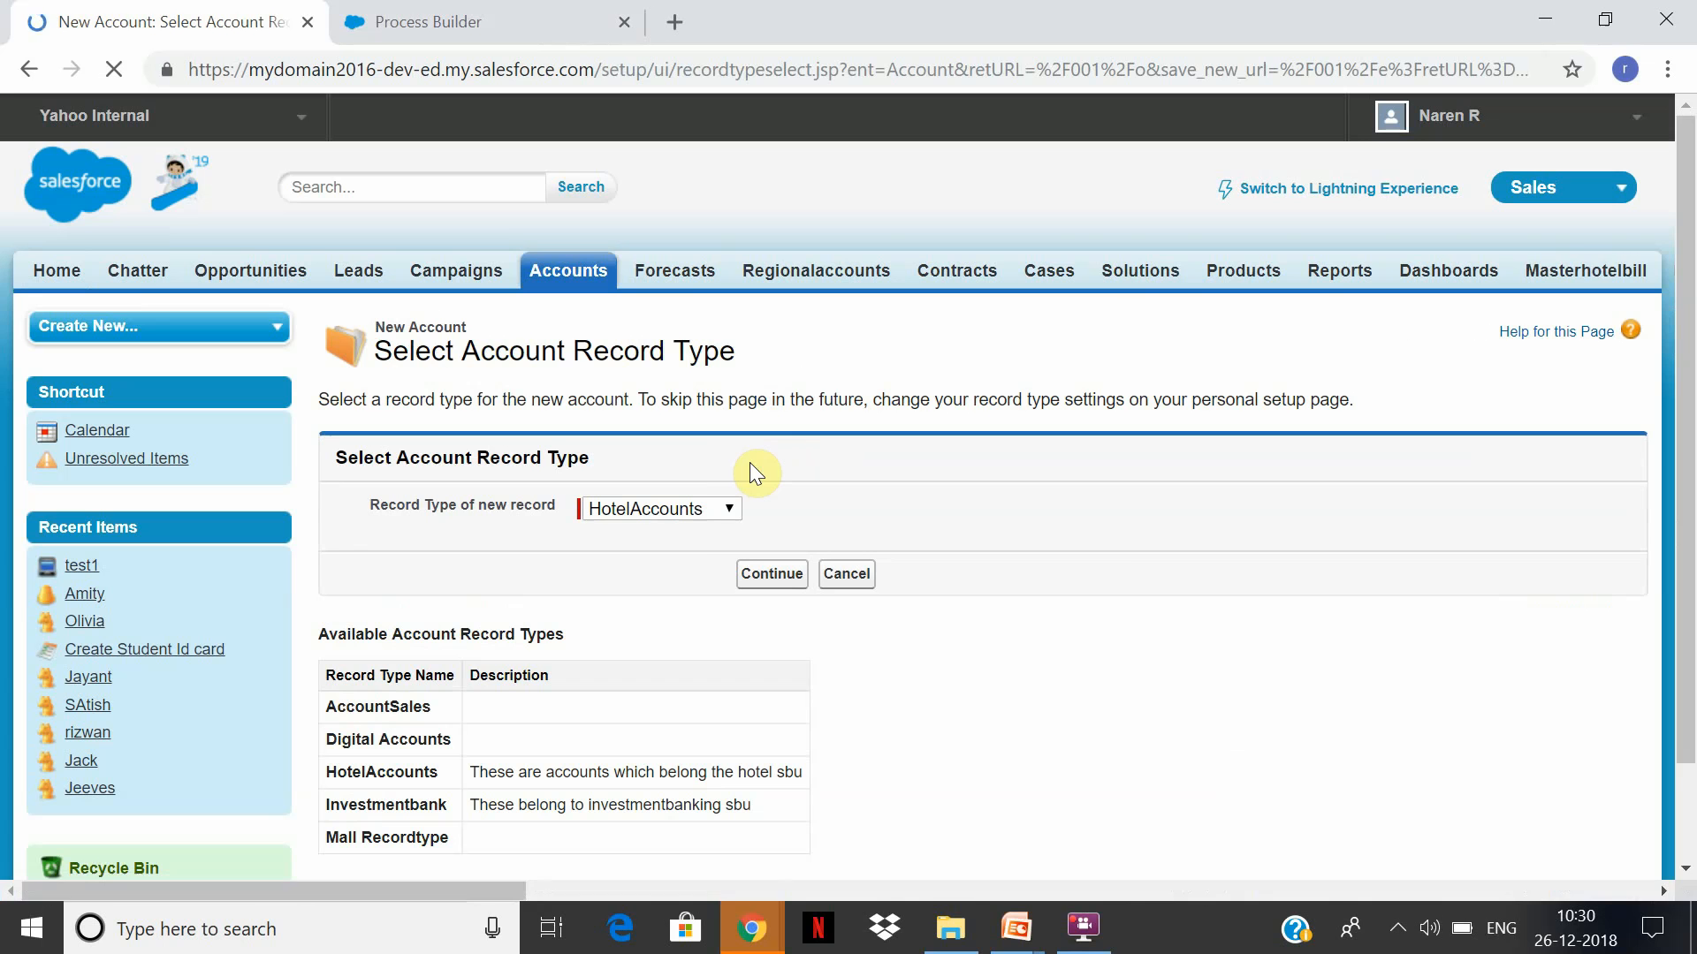
pyautogui.click(774, 576)
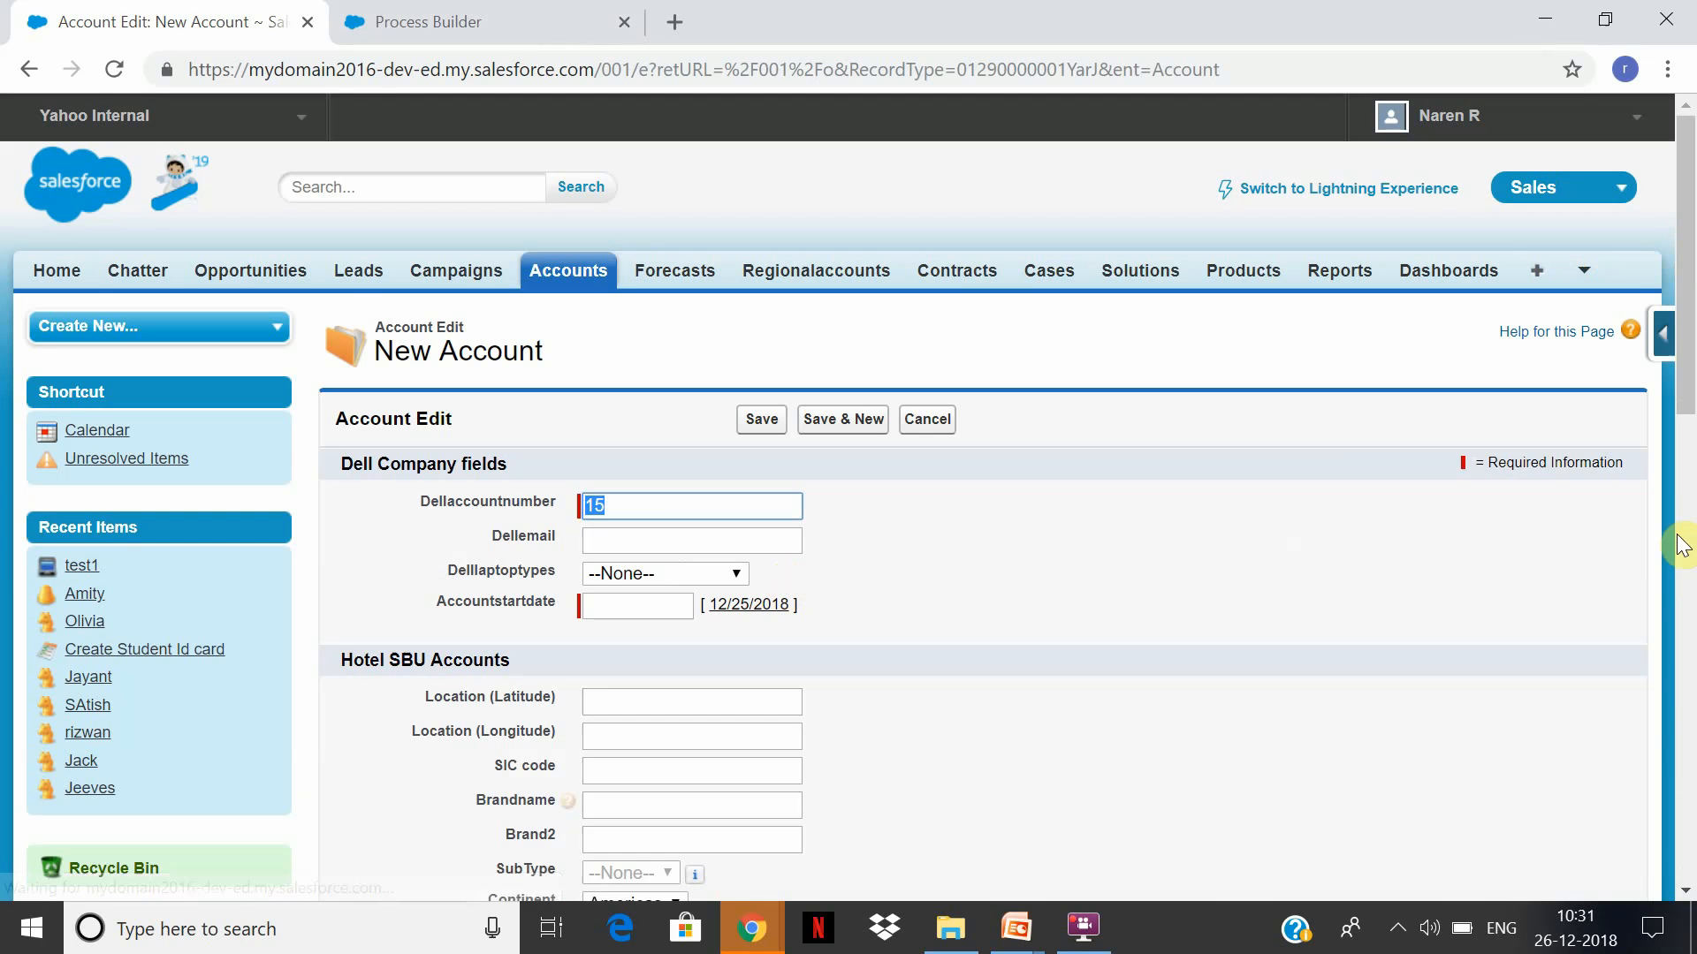
pyautogui.moveTo(1683, 332); pyautogui.dragTo(1640, 67)
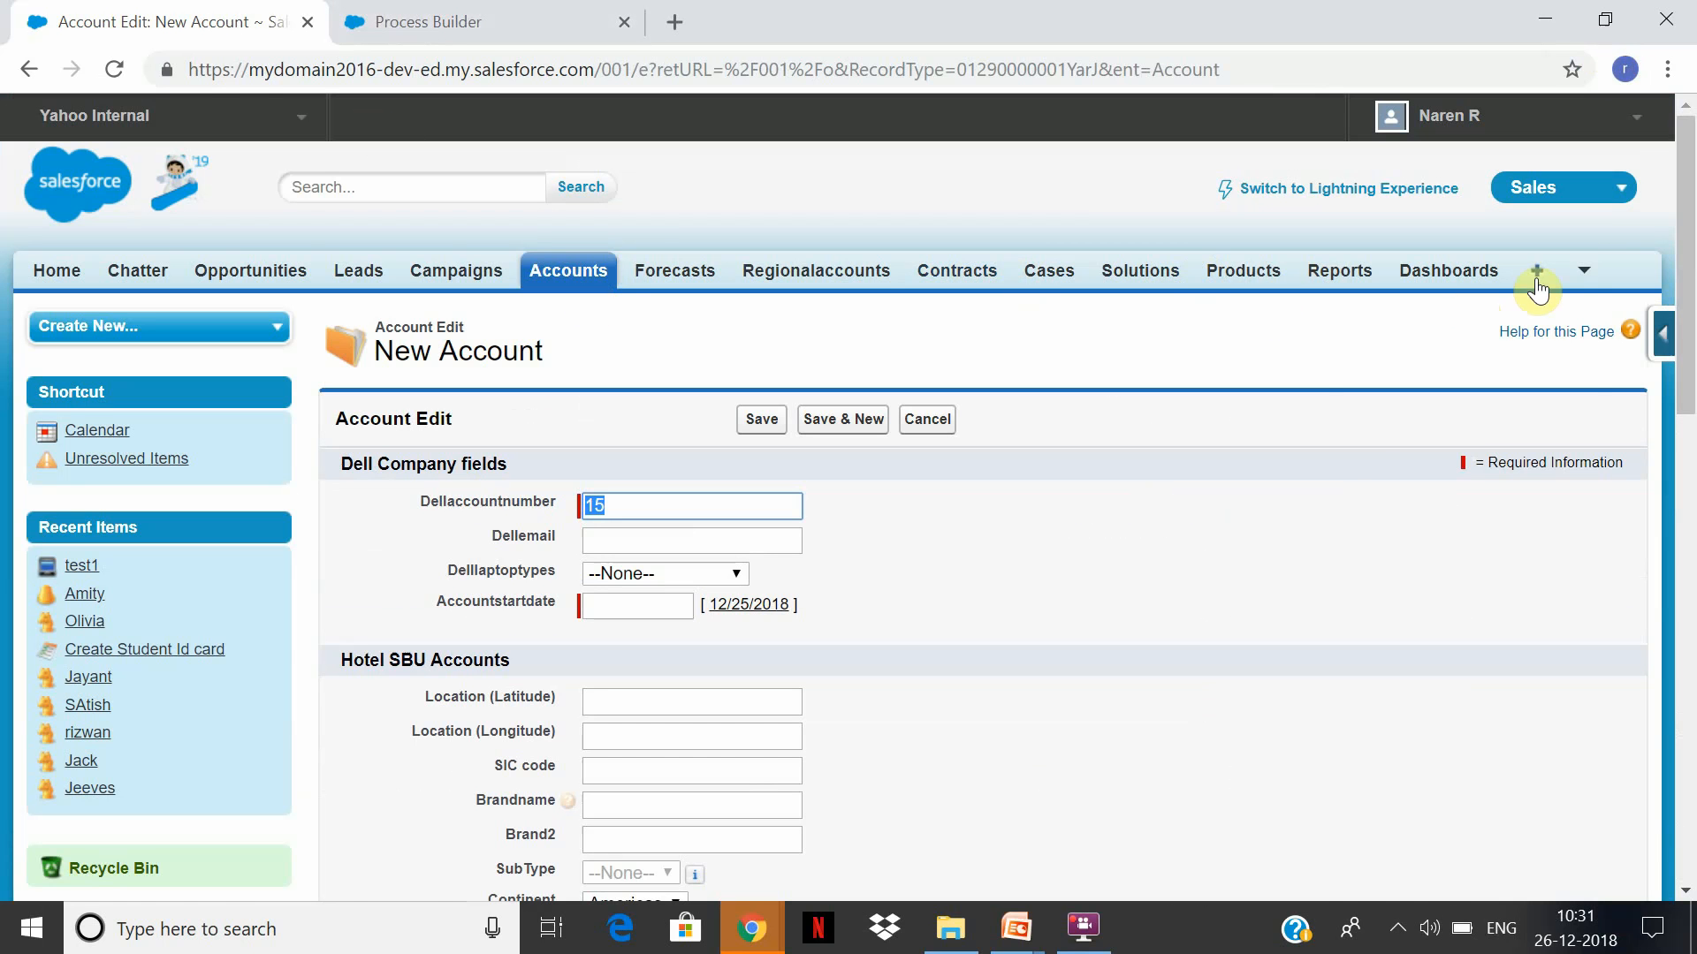
# Open a new contact form from Contacts and examine which fields it requires
pyautogui.click(1577, 285)
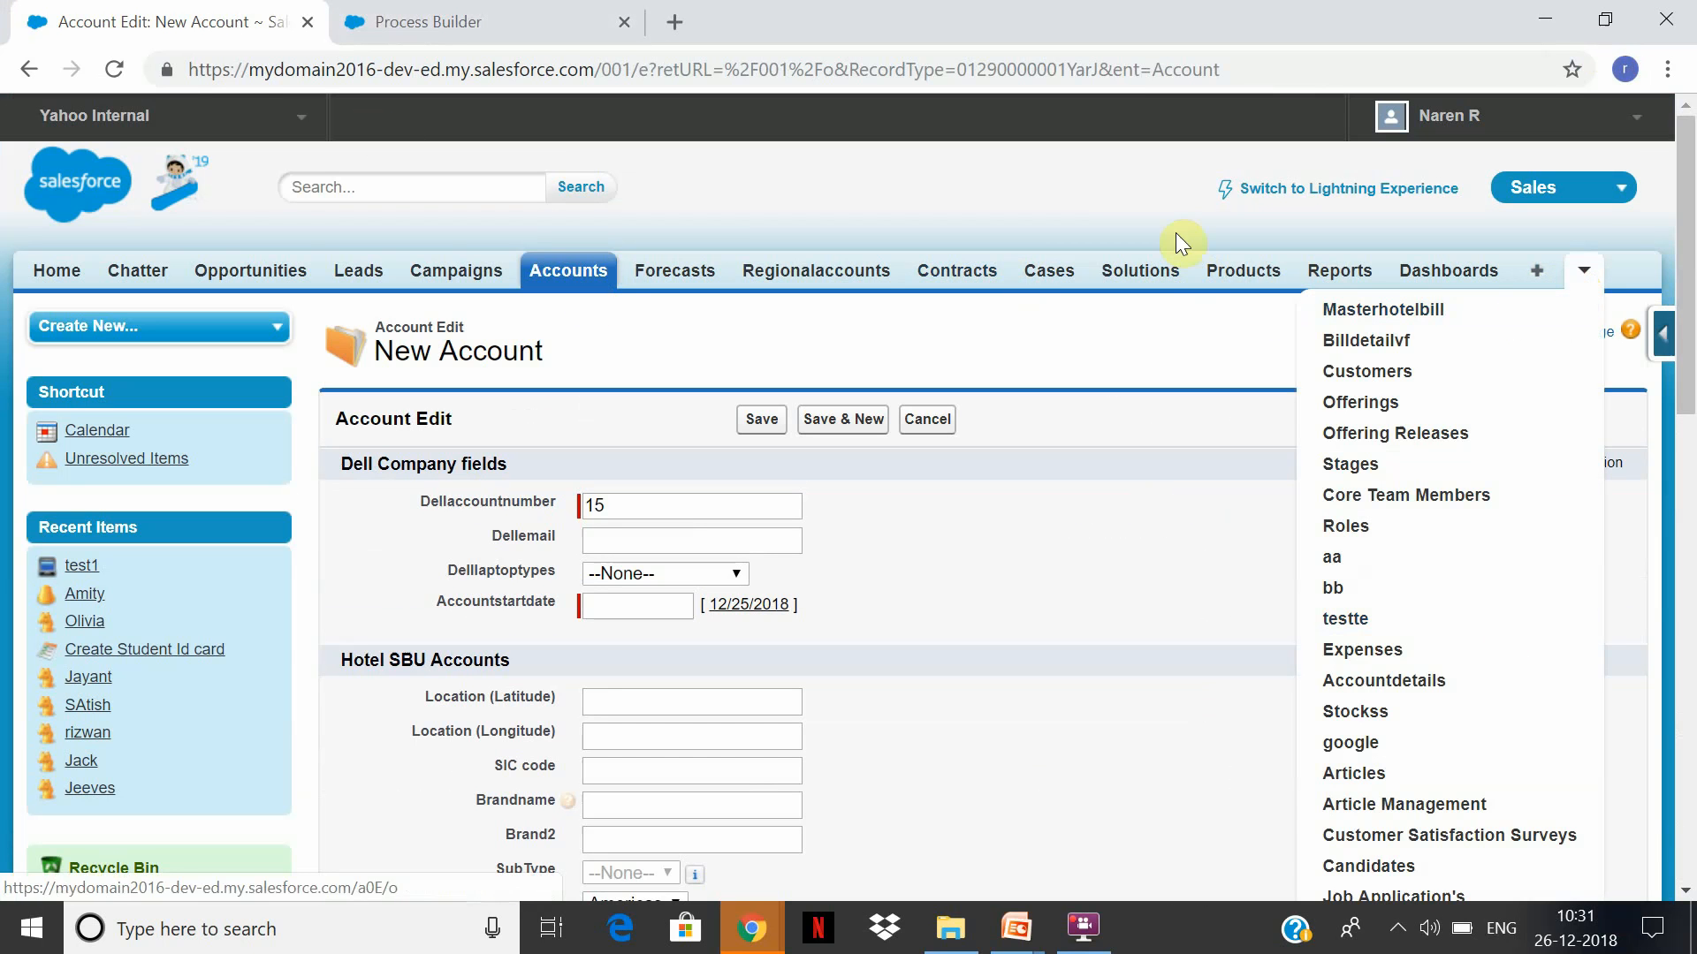
pyautogui.click(1083, 926)
pyautogui.click(697, 276)
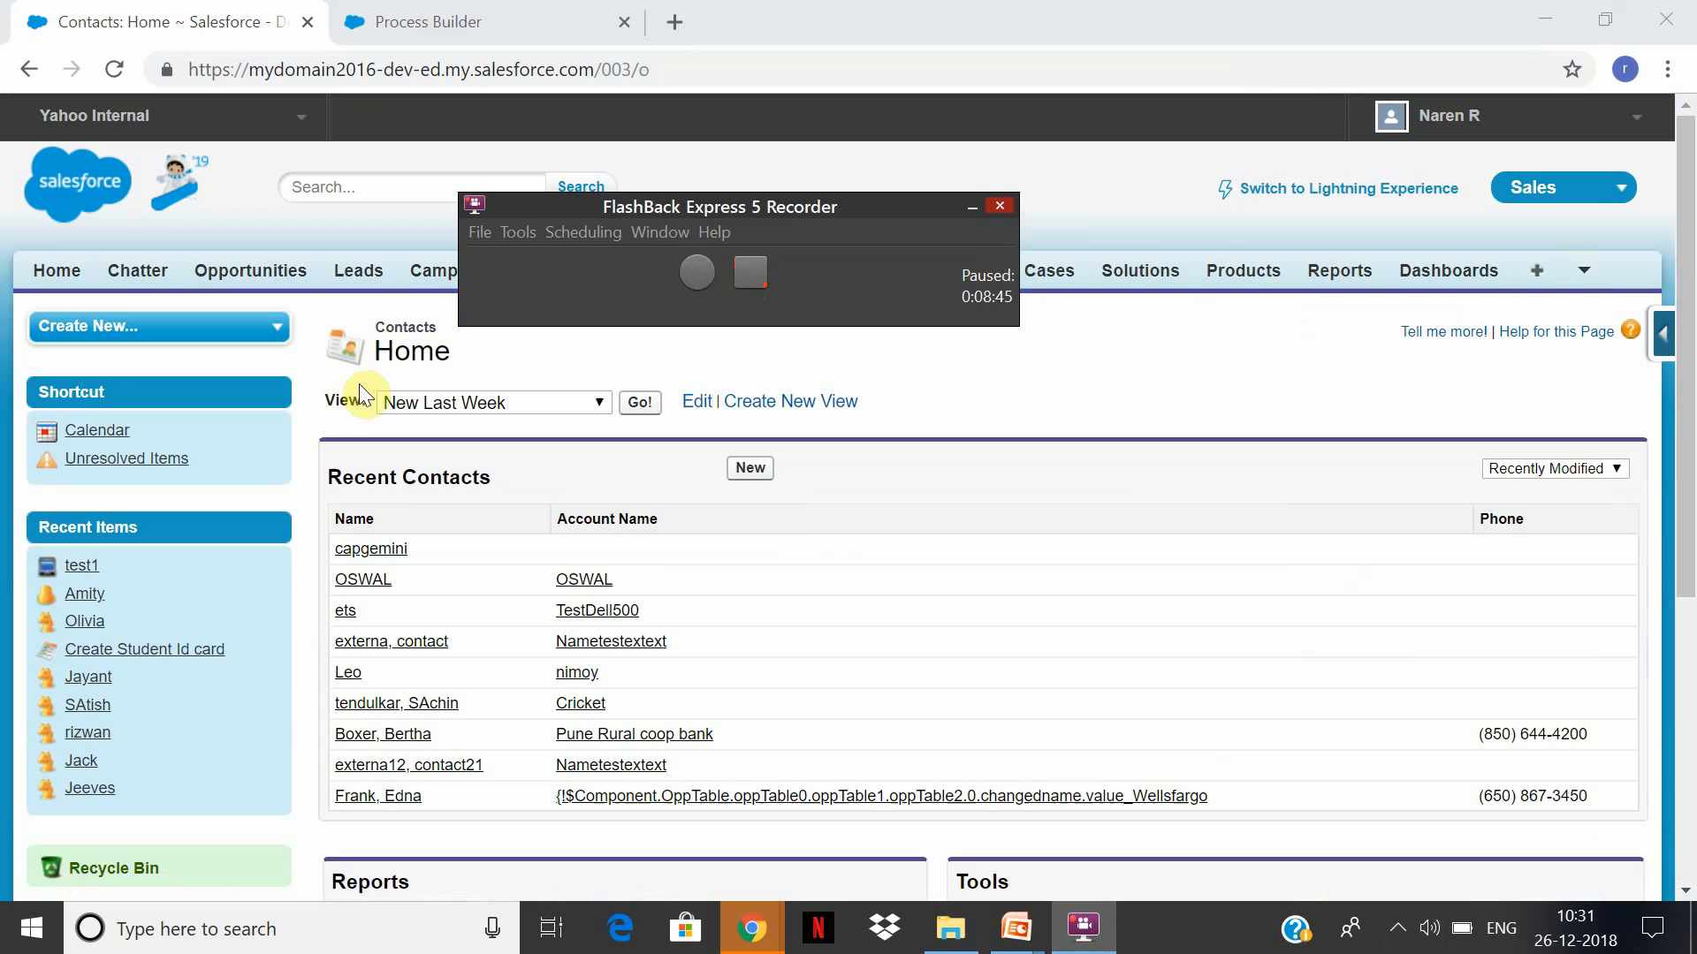
pyautogui.click(753, 471)
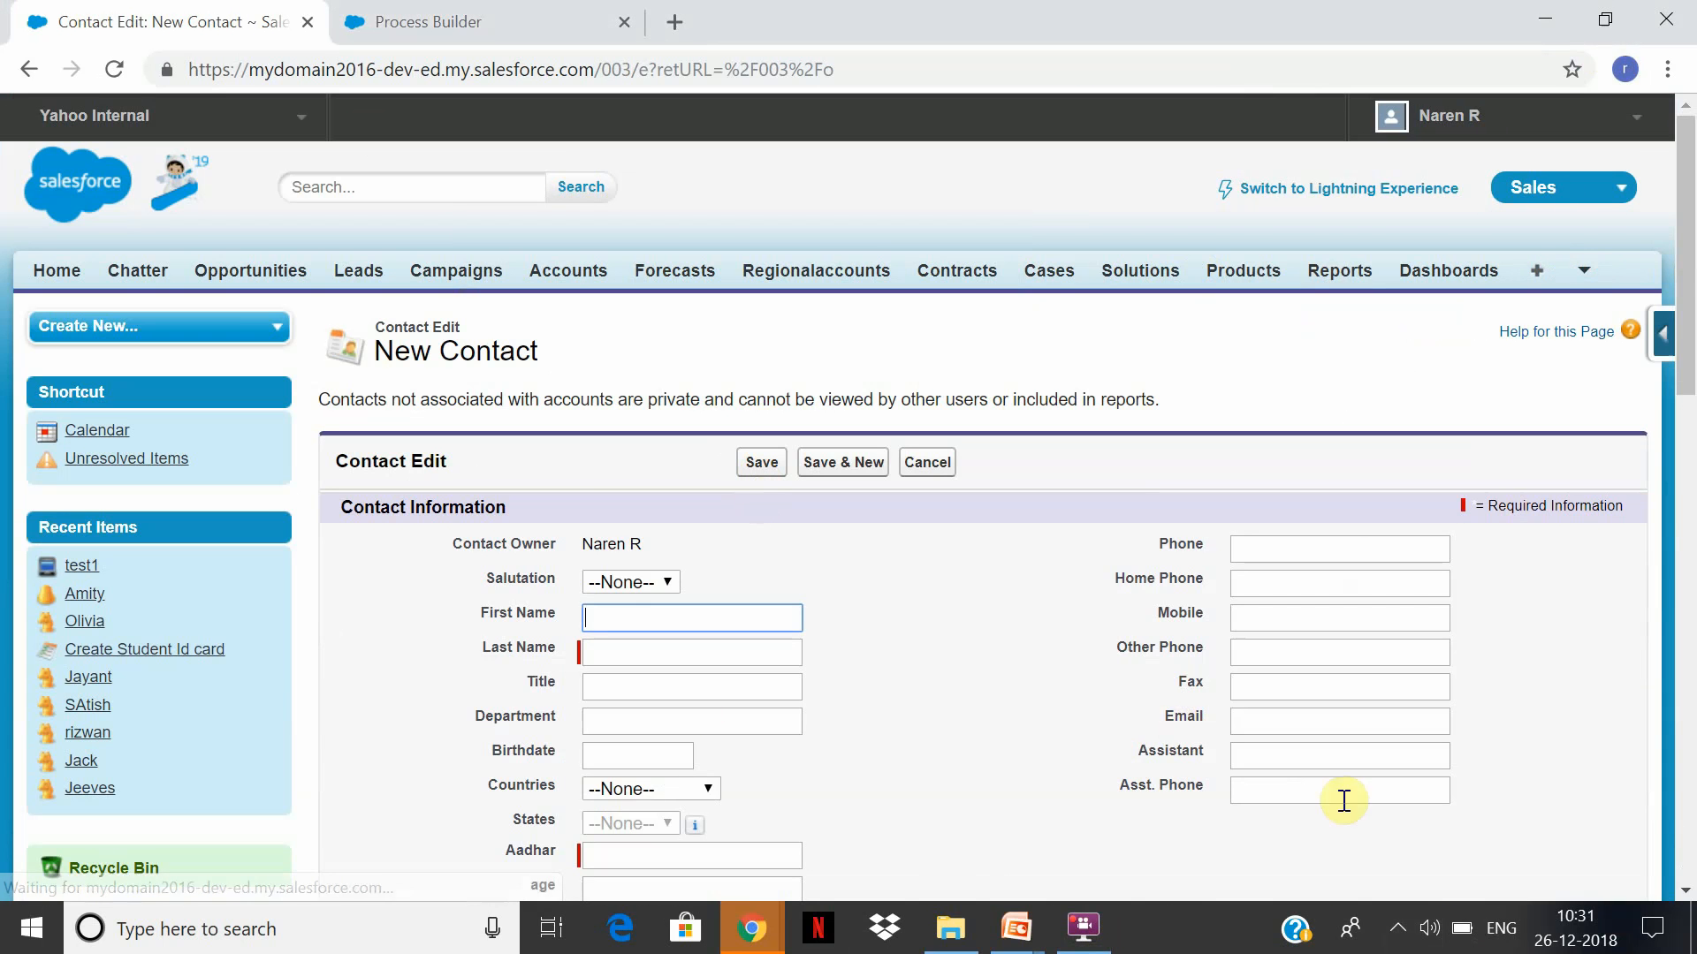
pyautogui.moveTo(1686, 283); pyautogui.dragTo(1640, 439)
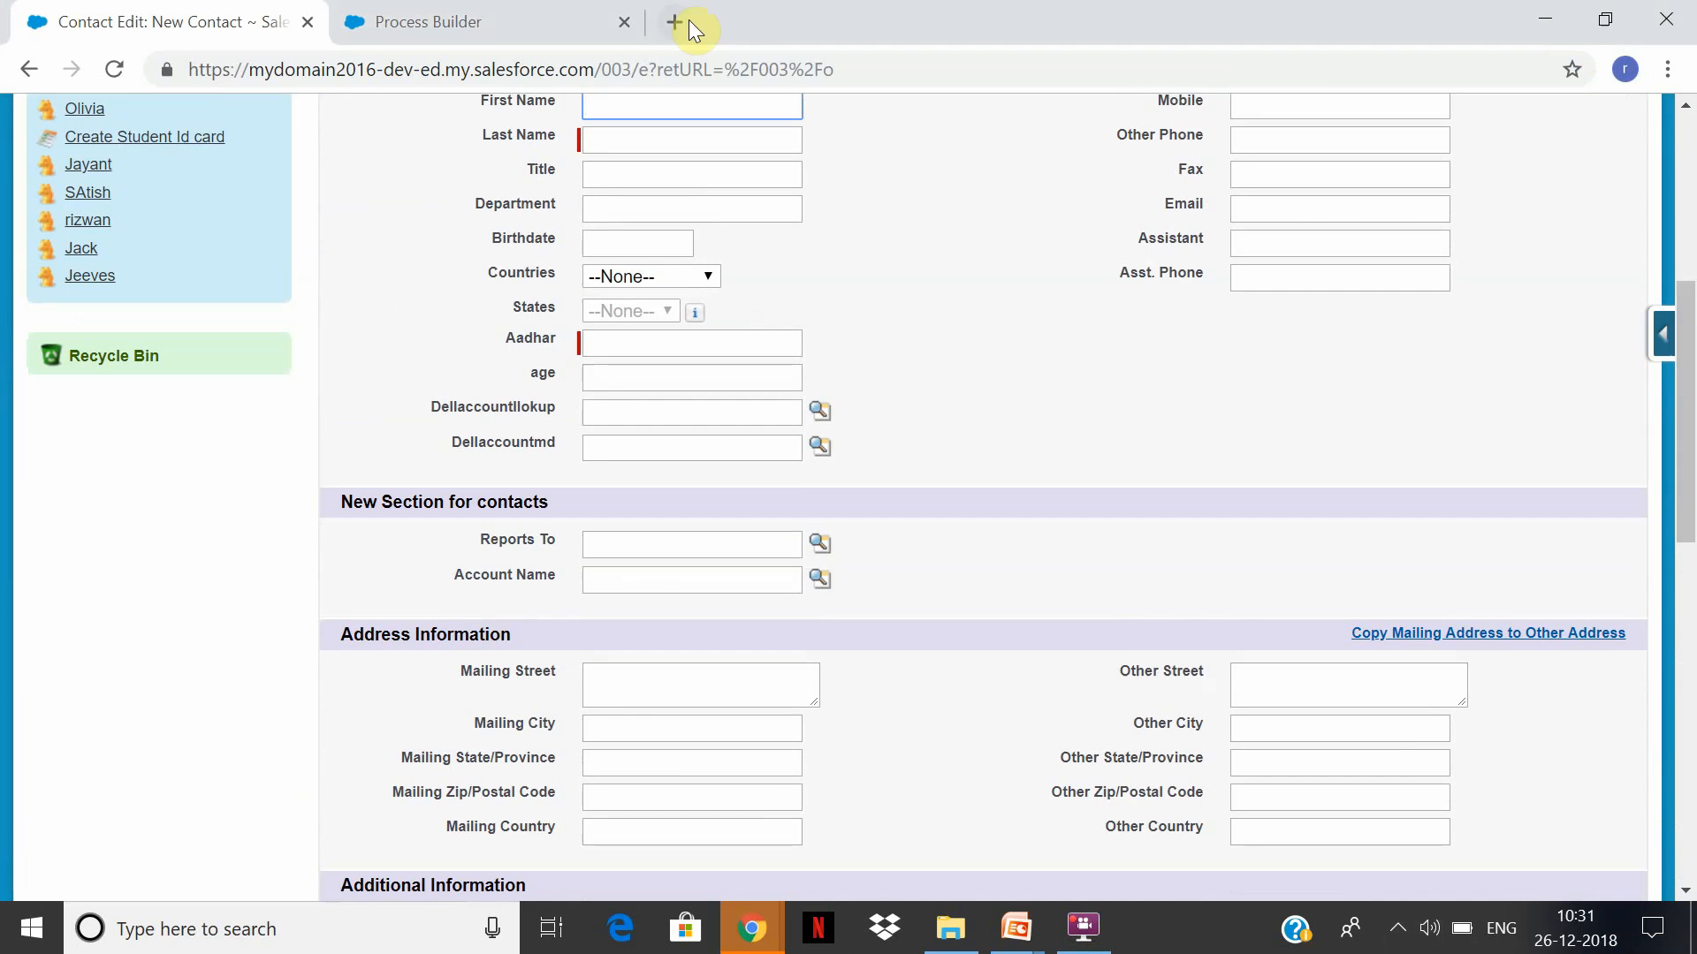
# Return to Process Builder and change the createaccount action's record type to Contact
pyautogui.click(517, 21)
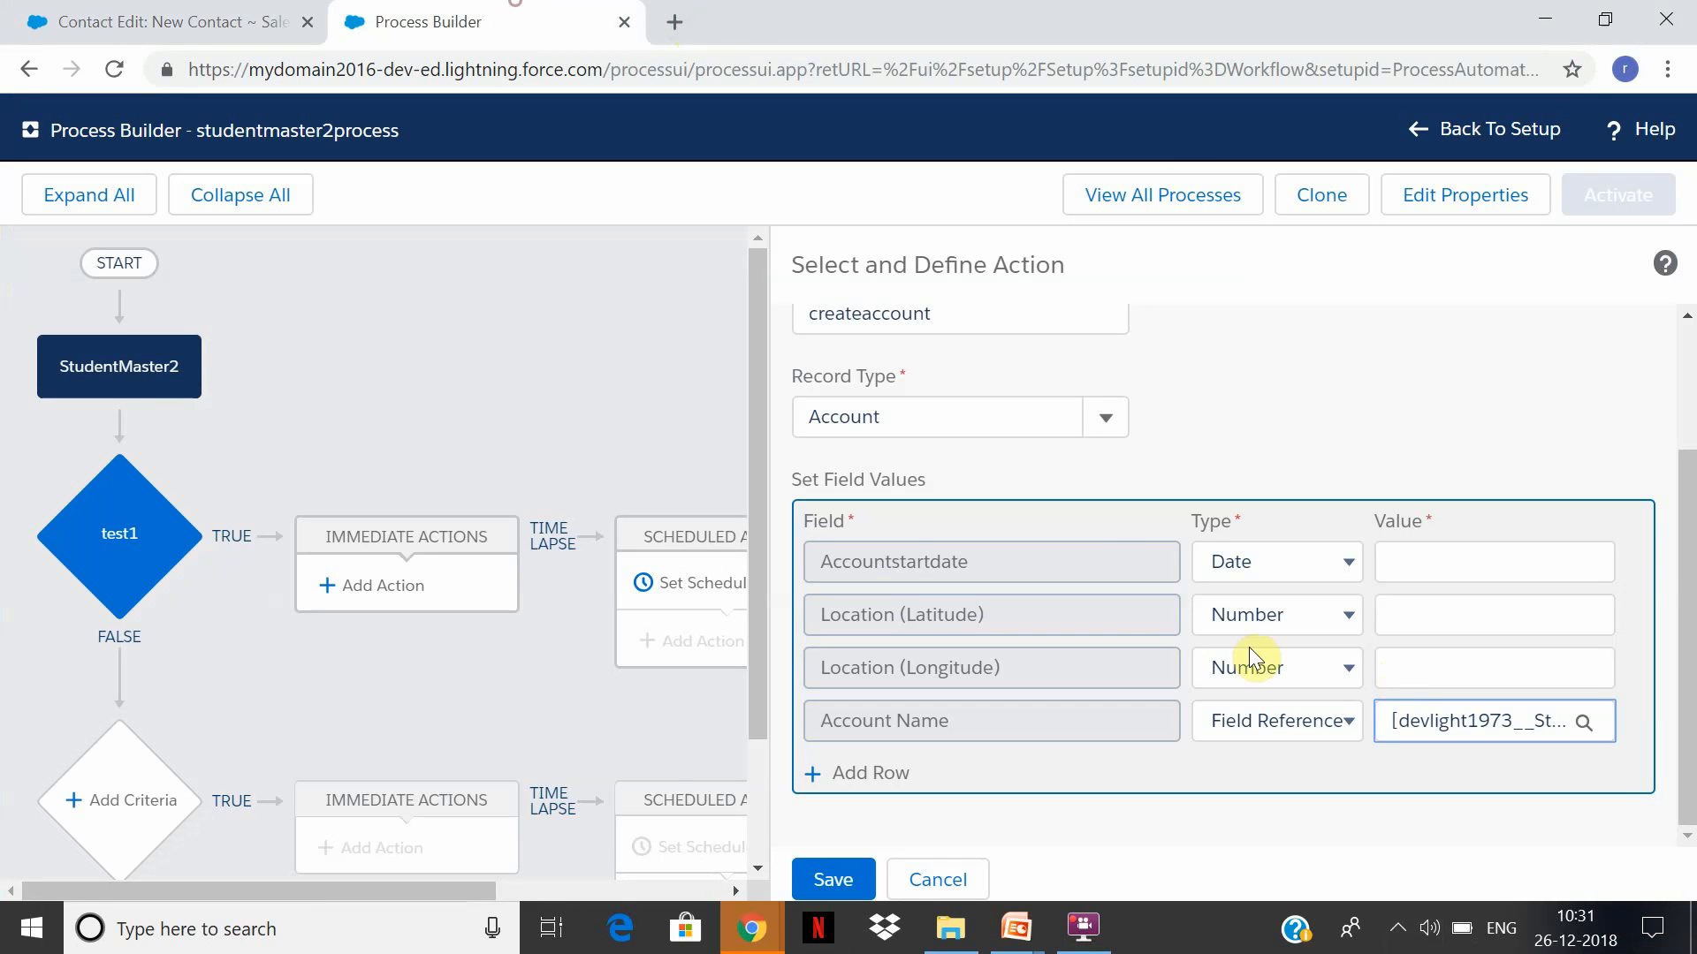
pyautogui.click(1066, 426)
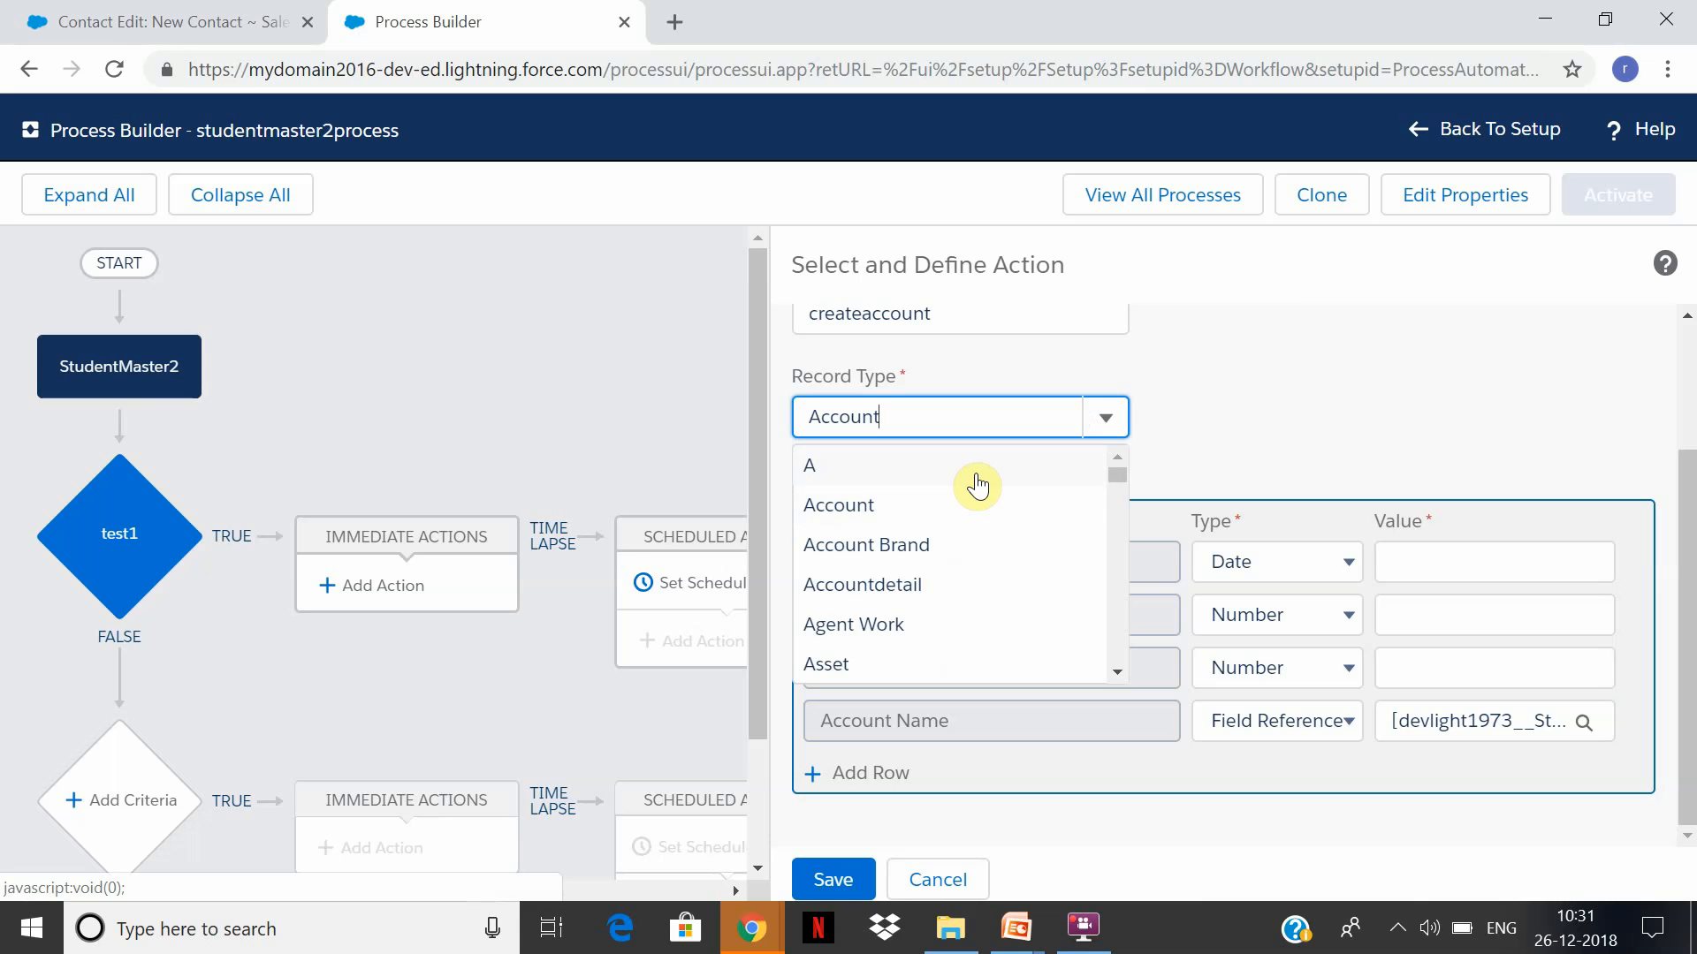
pyautogui.write('Contact')
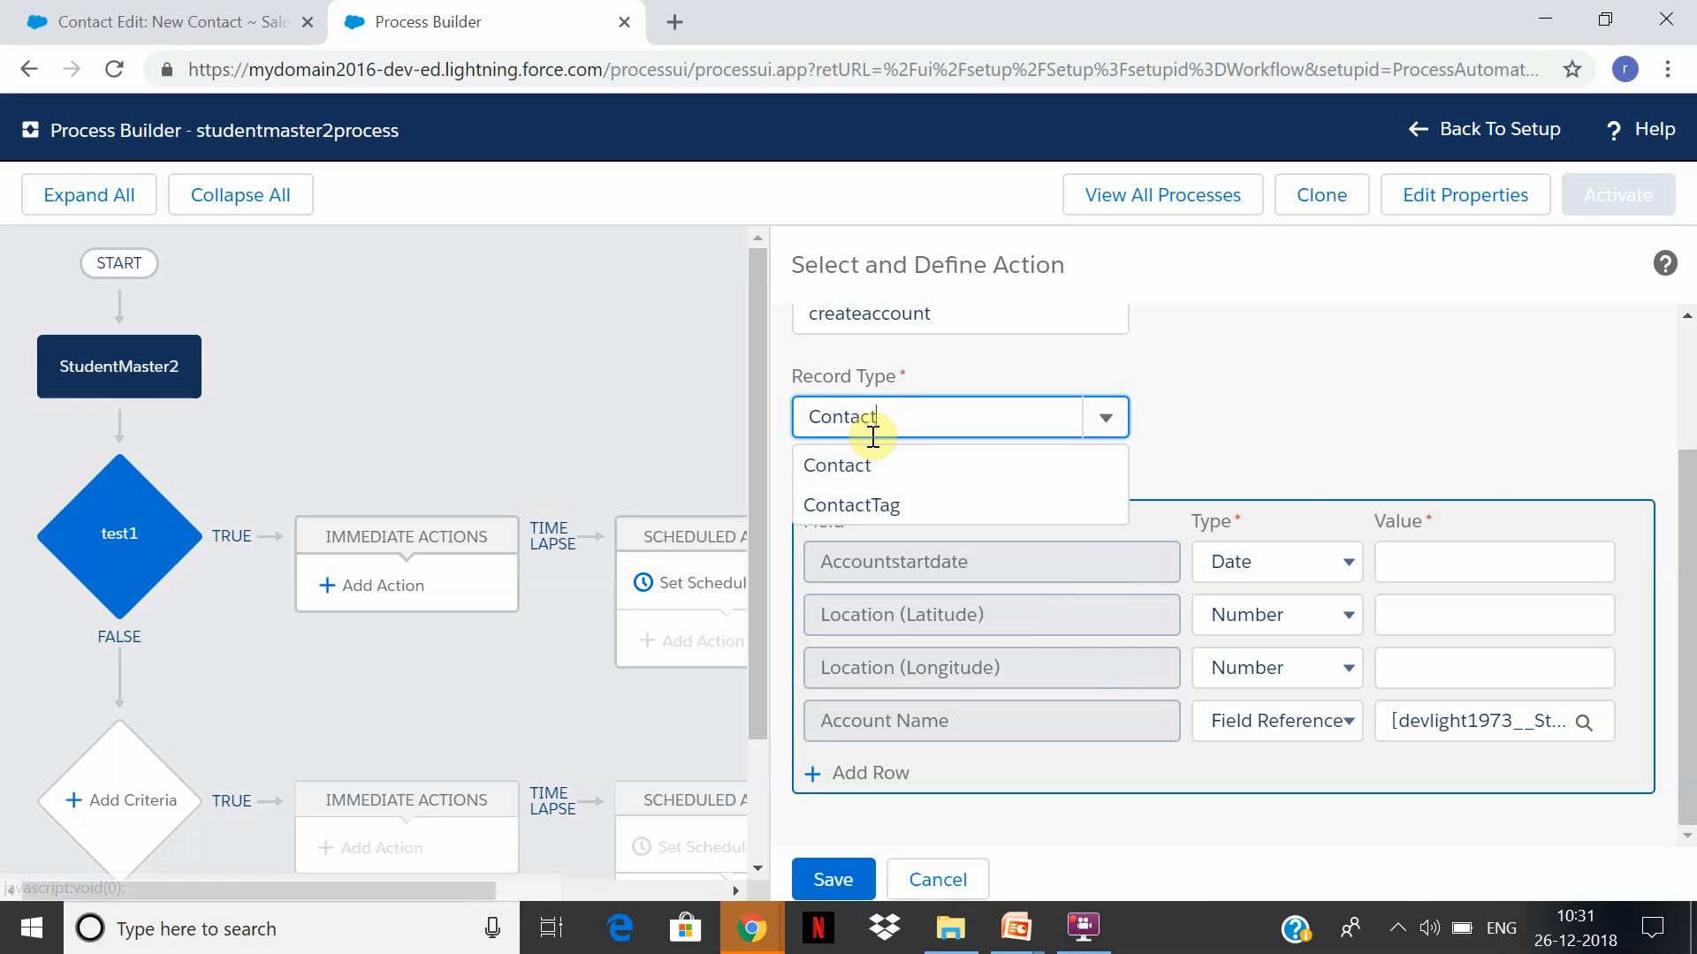
pyautogui.click(870, 477)
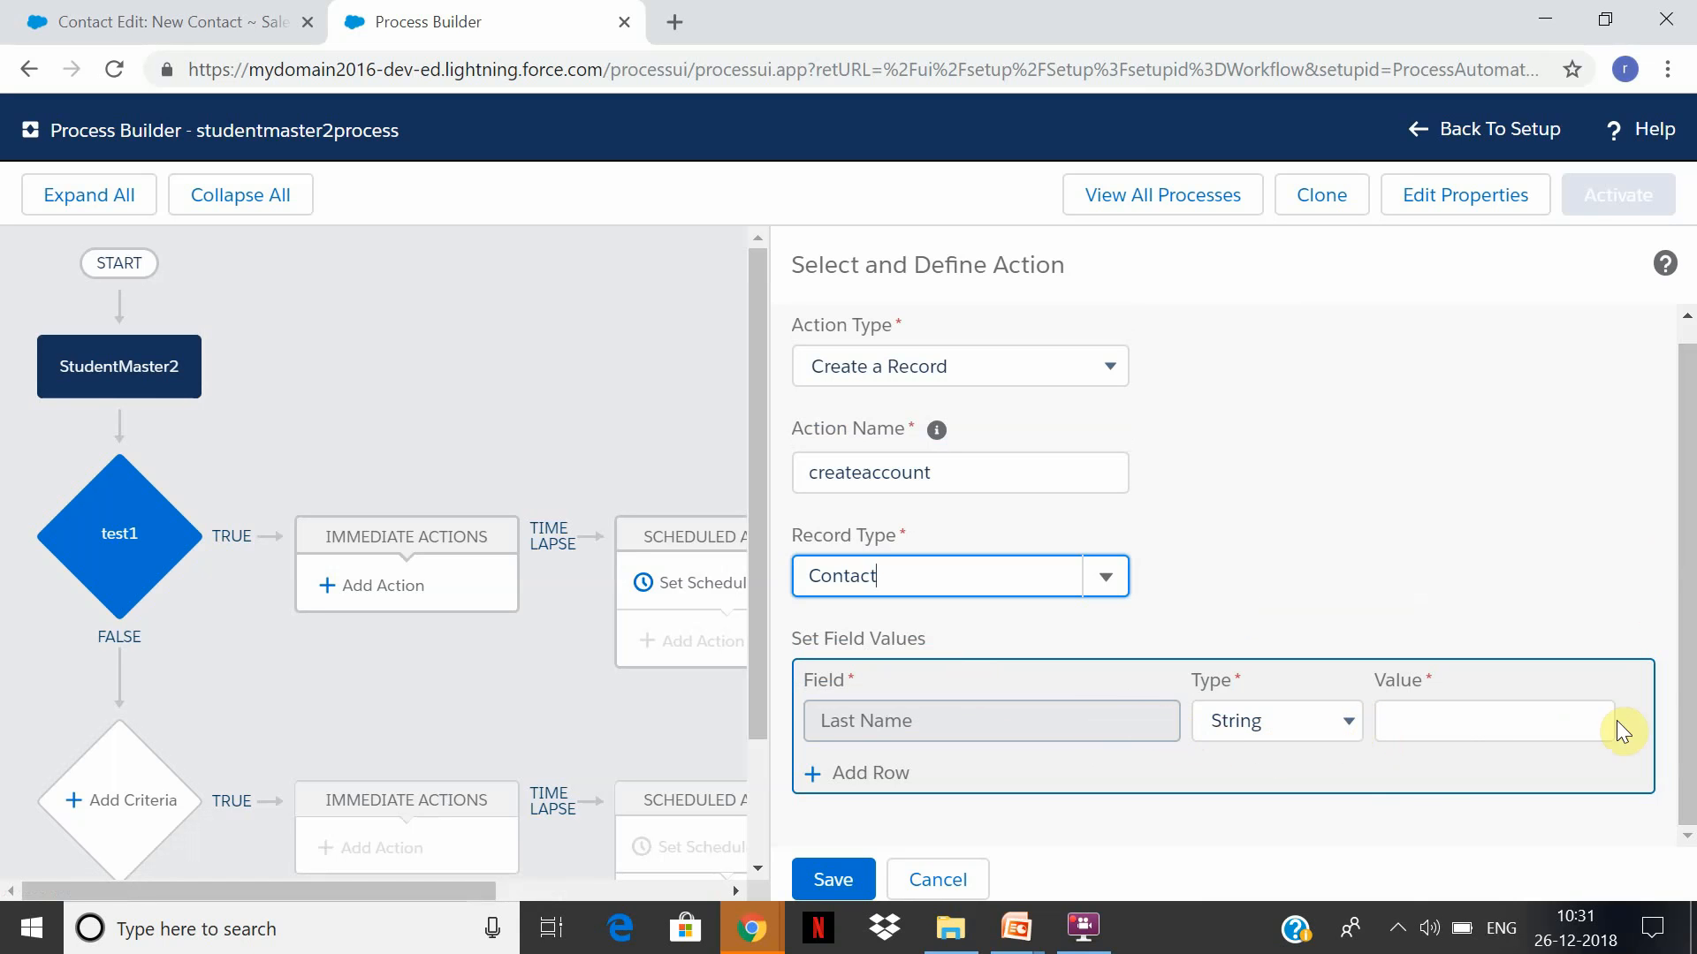
# Set the contact's Last Name value to a field reference to StudentMaster2 Name
pyautogui.click(1573, 723)
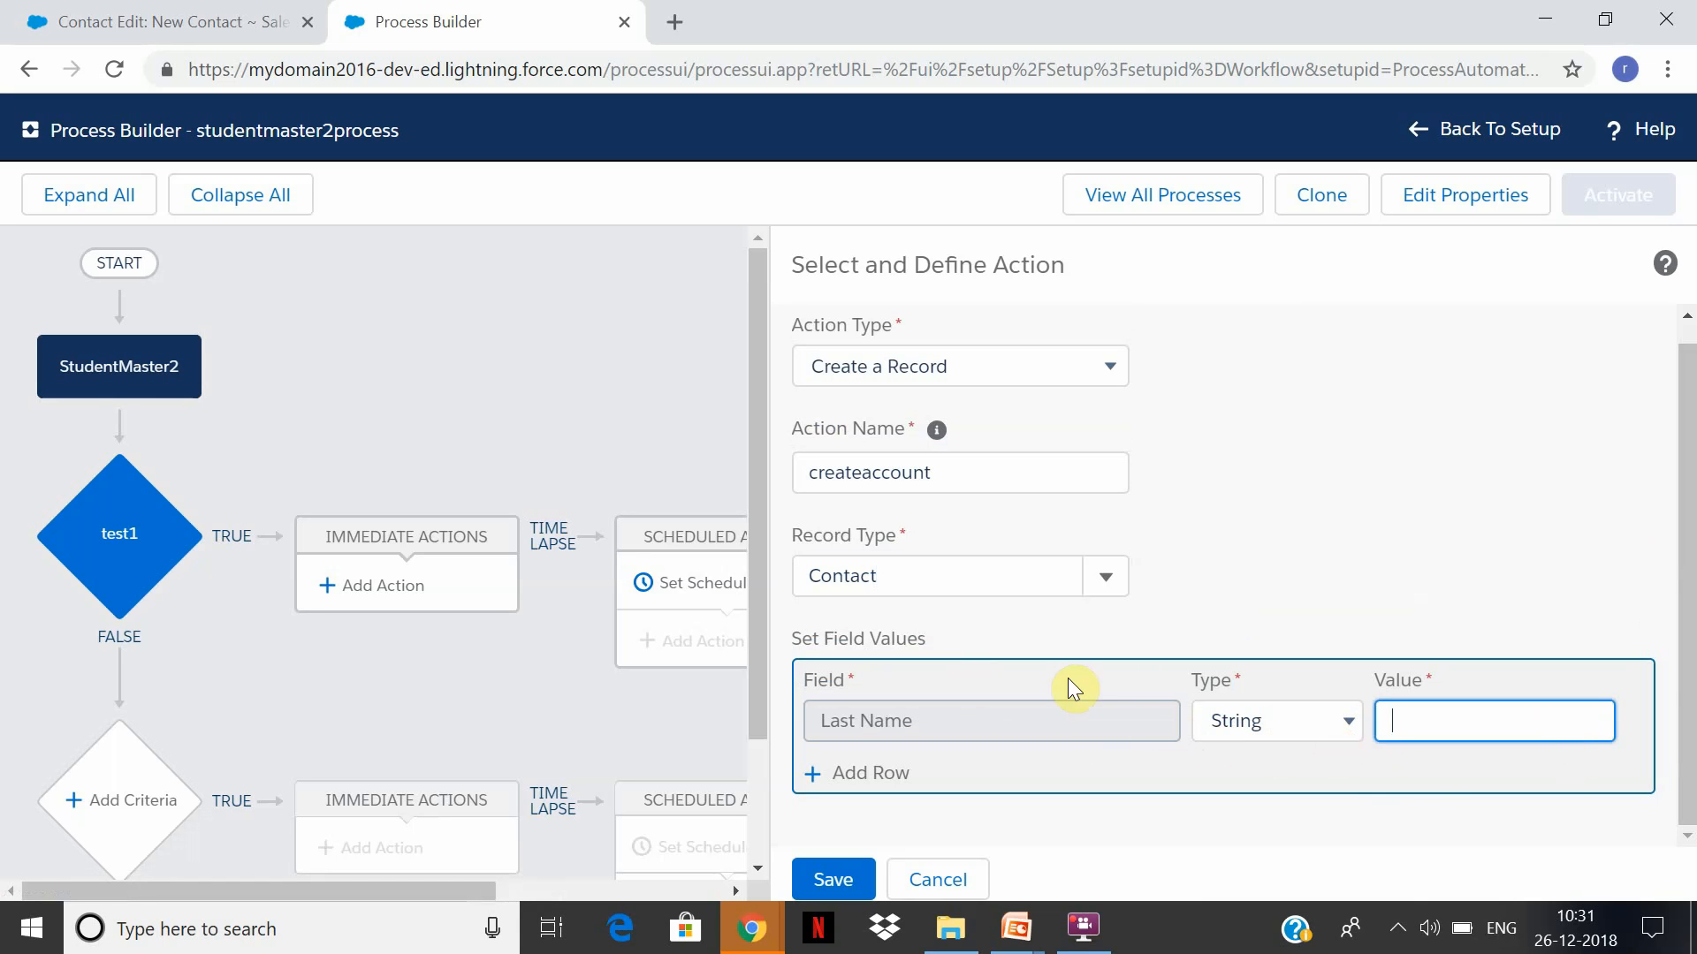
pyautogui.click(1292, 716)
pyautogui.click(1315, 785)
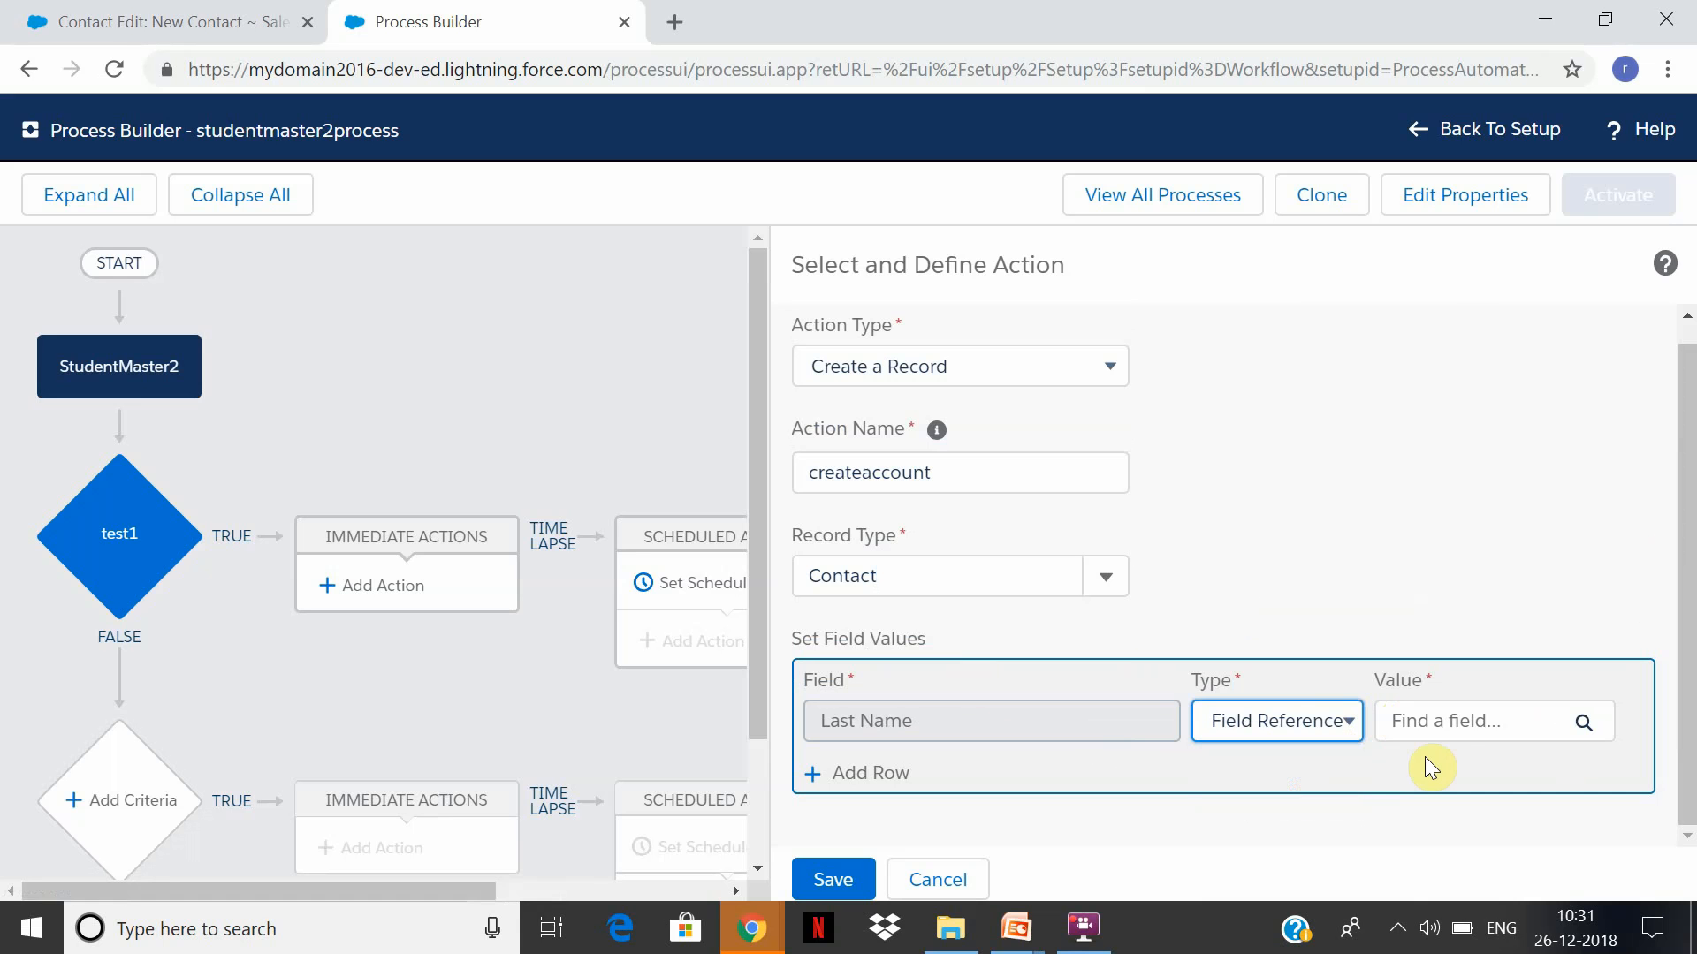
pyautogui.click(1471, 720)
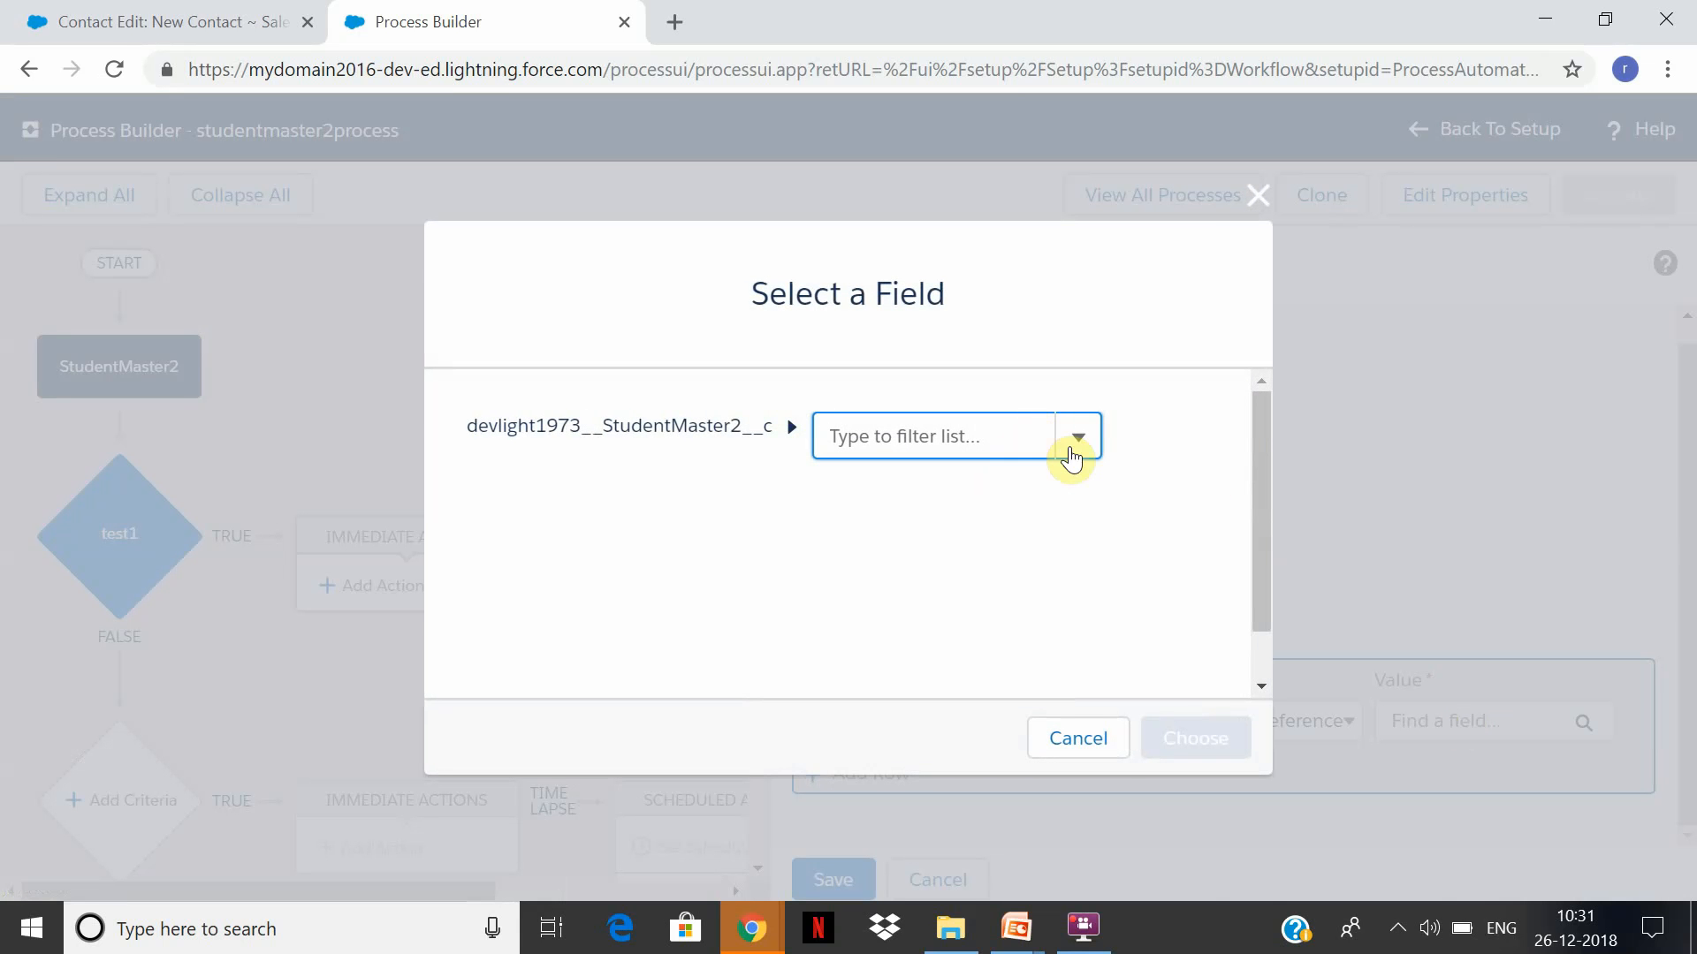
pyautogui.click(1084, 448)
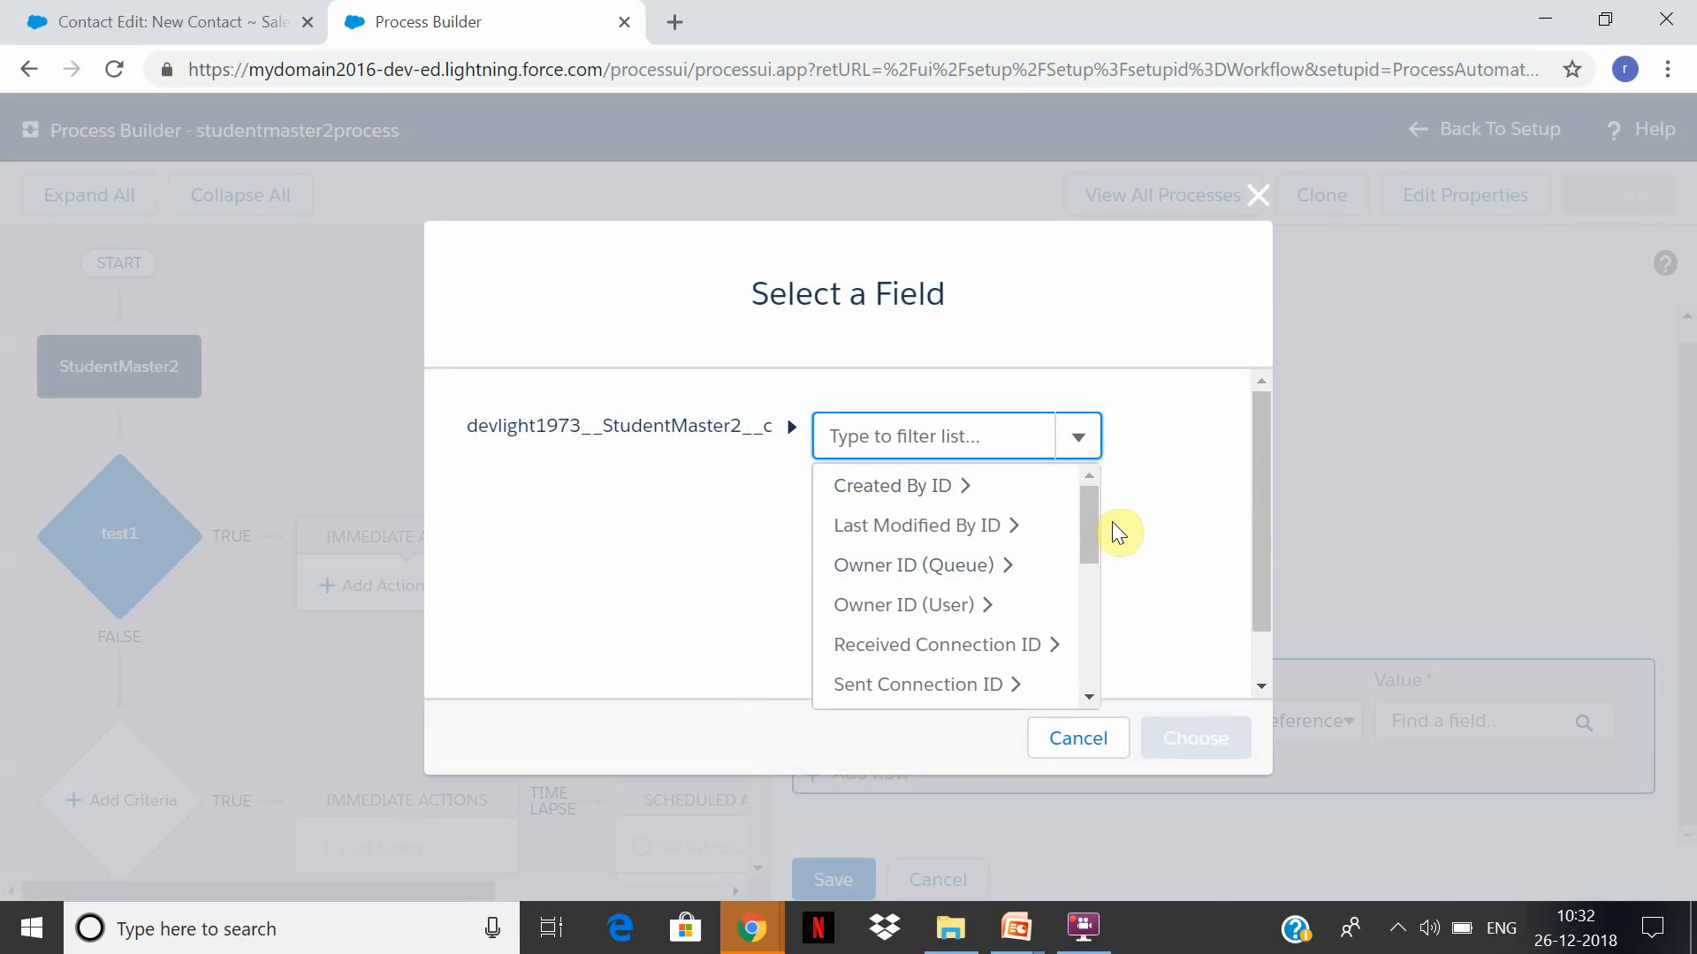
pyautogui.scroll(-3, 1096, 573)
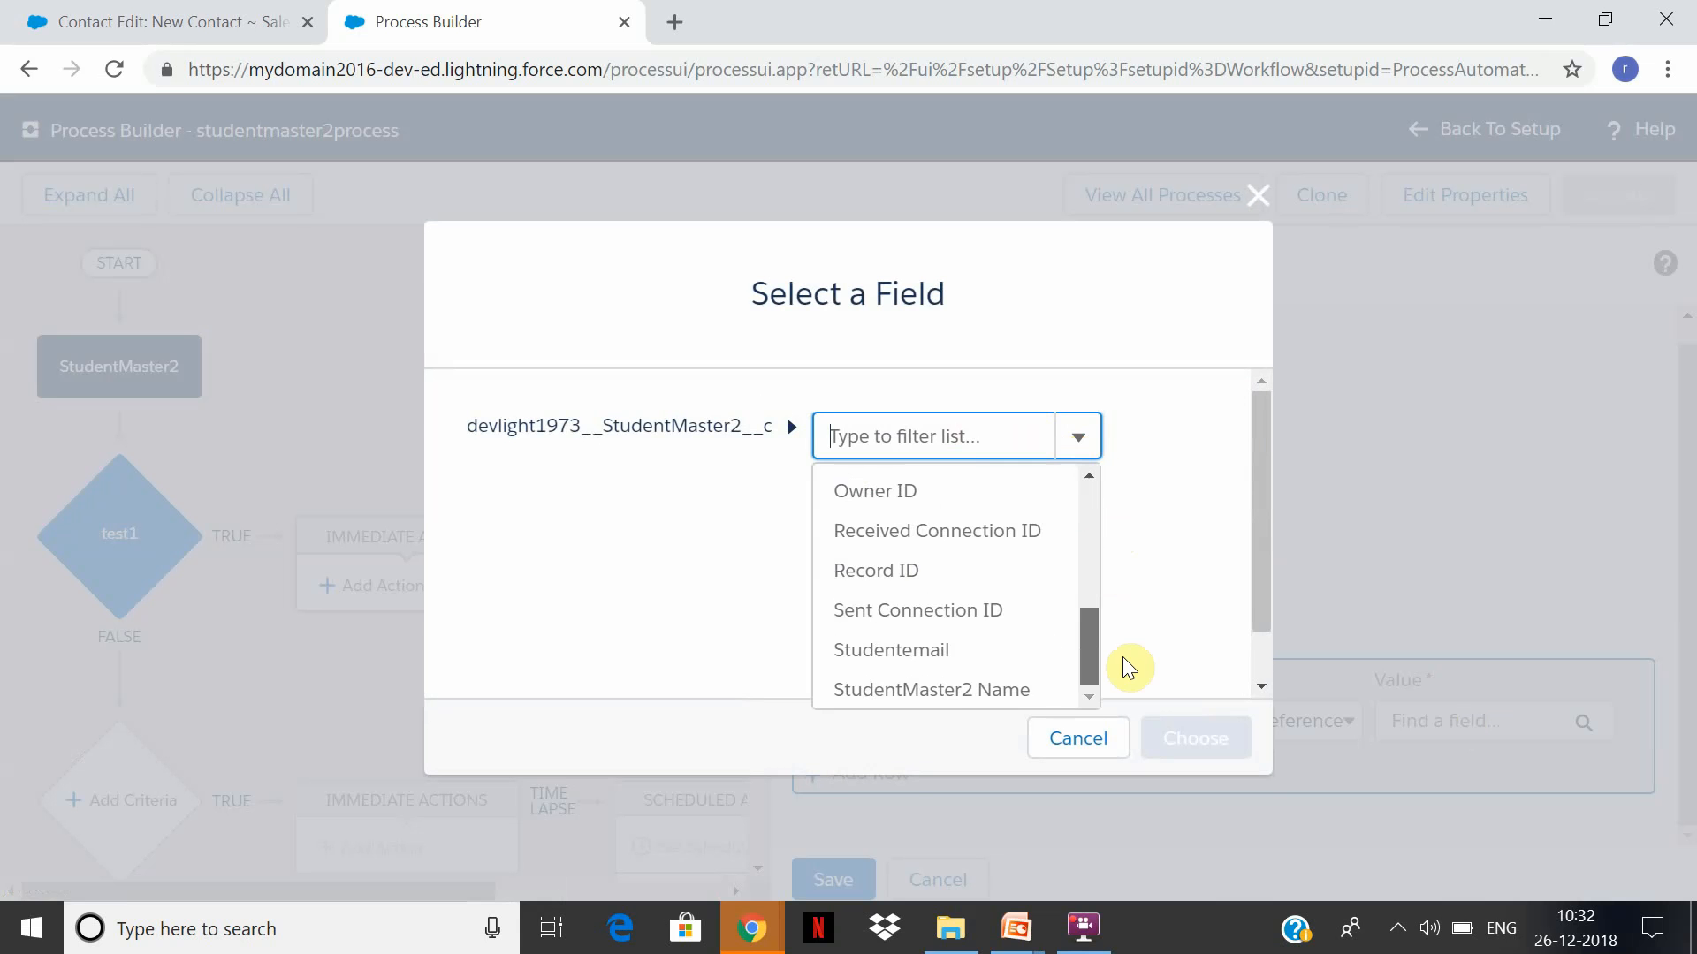
pyautogui.click(944, 688)
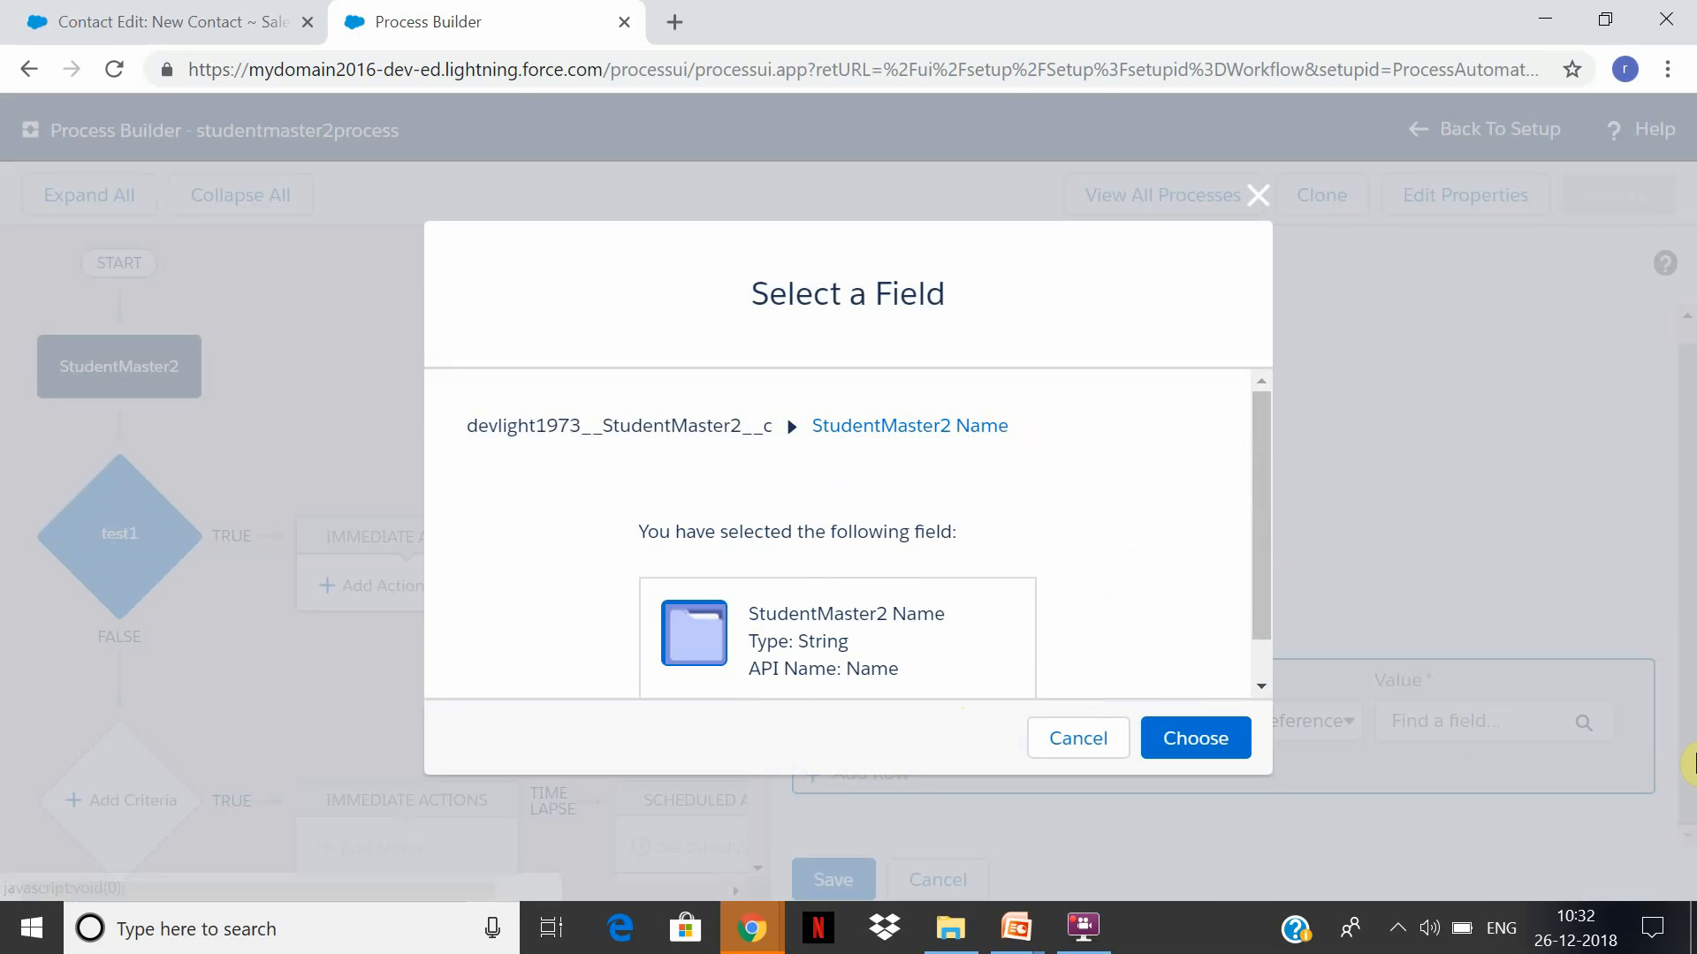
pyautogui.click(1218, 739)
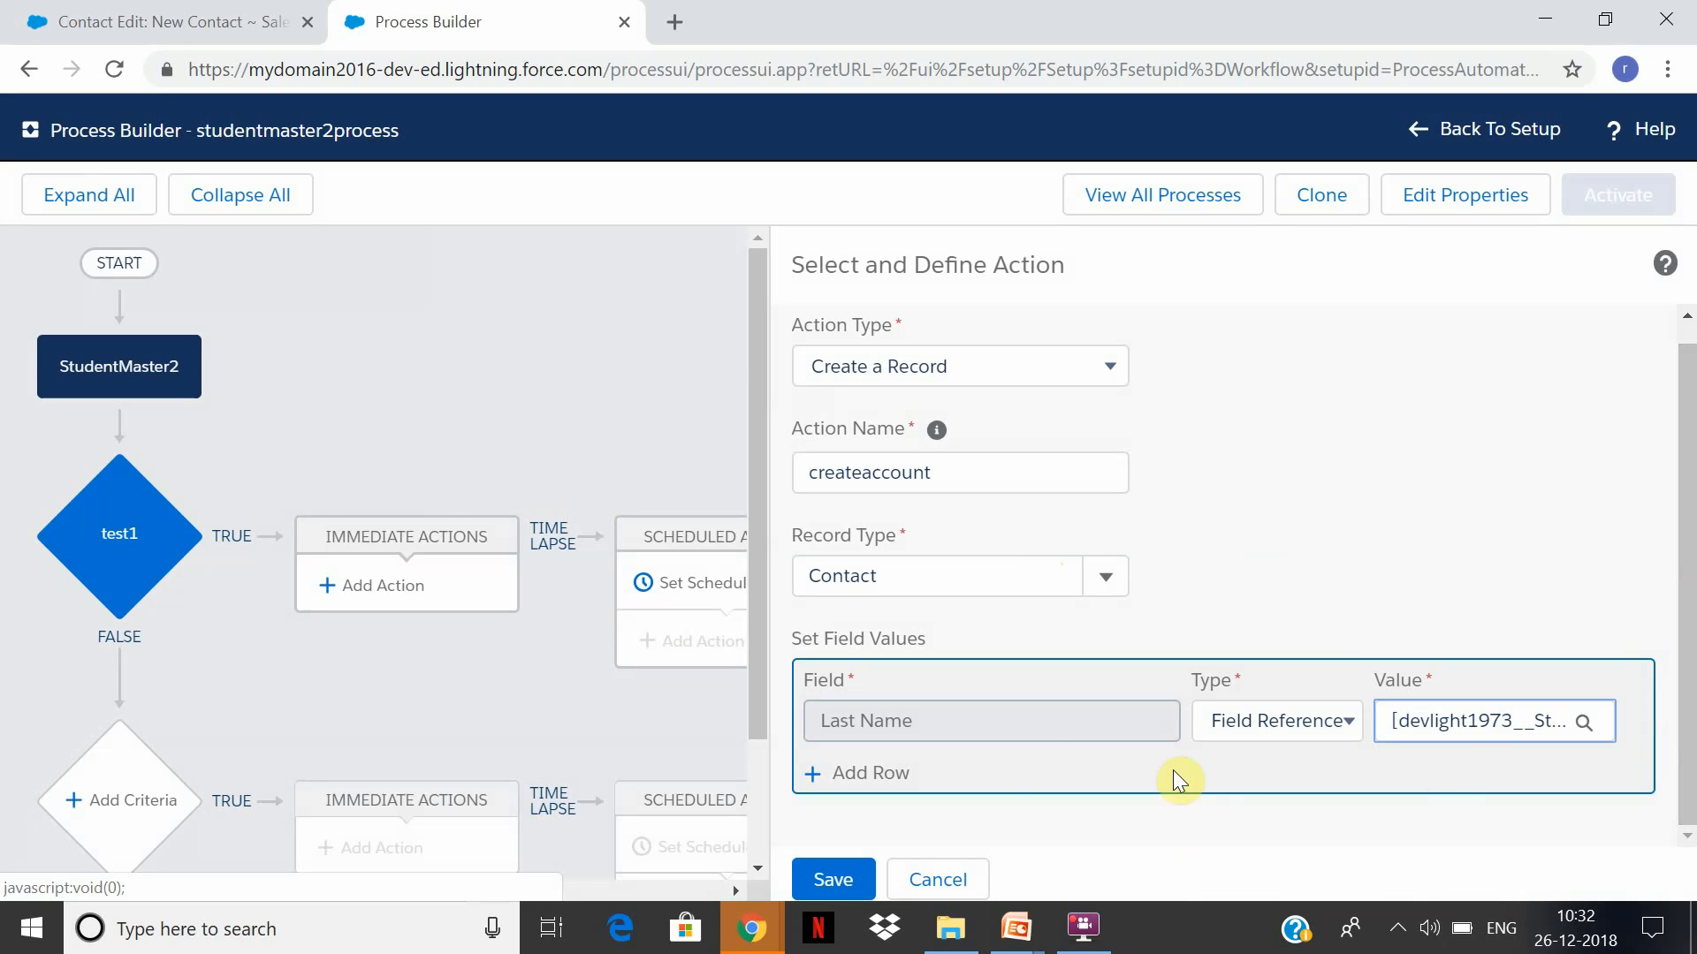
# Add a second field row to the Contact record action and choose the Aadhar field for it
pyautogui.click(875, 774)
pyautogui.click(1146, 722)
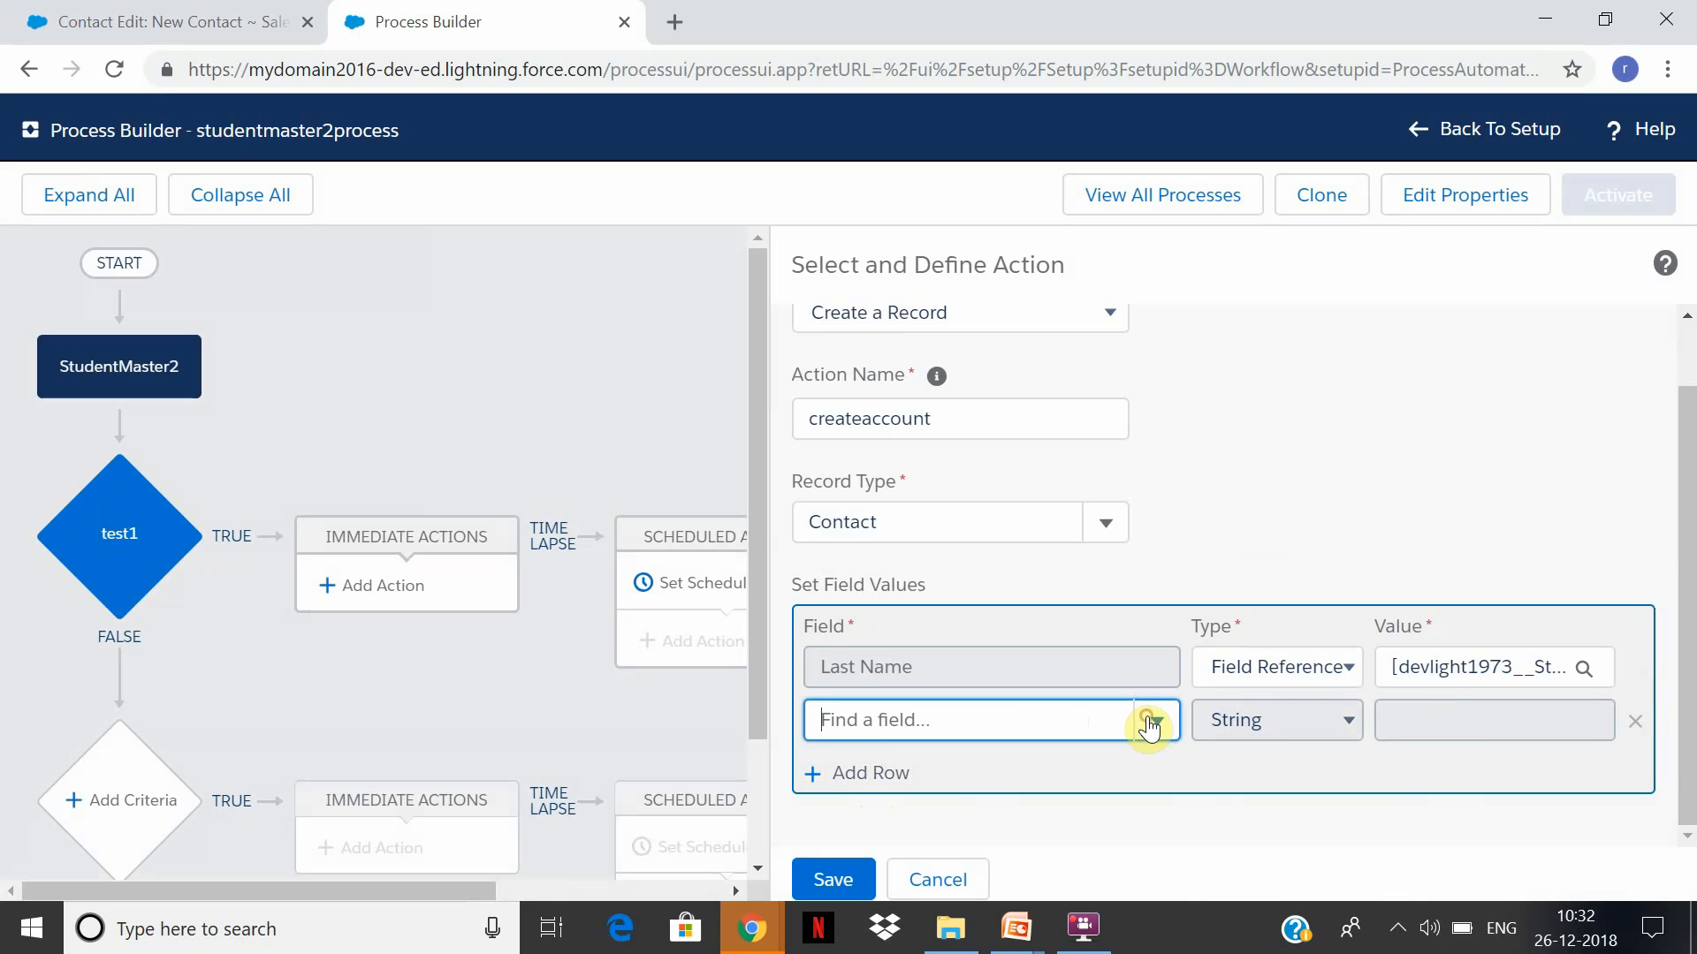
pyautogui.write('z')
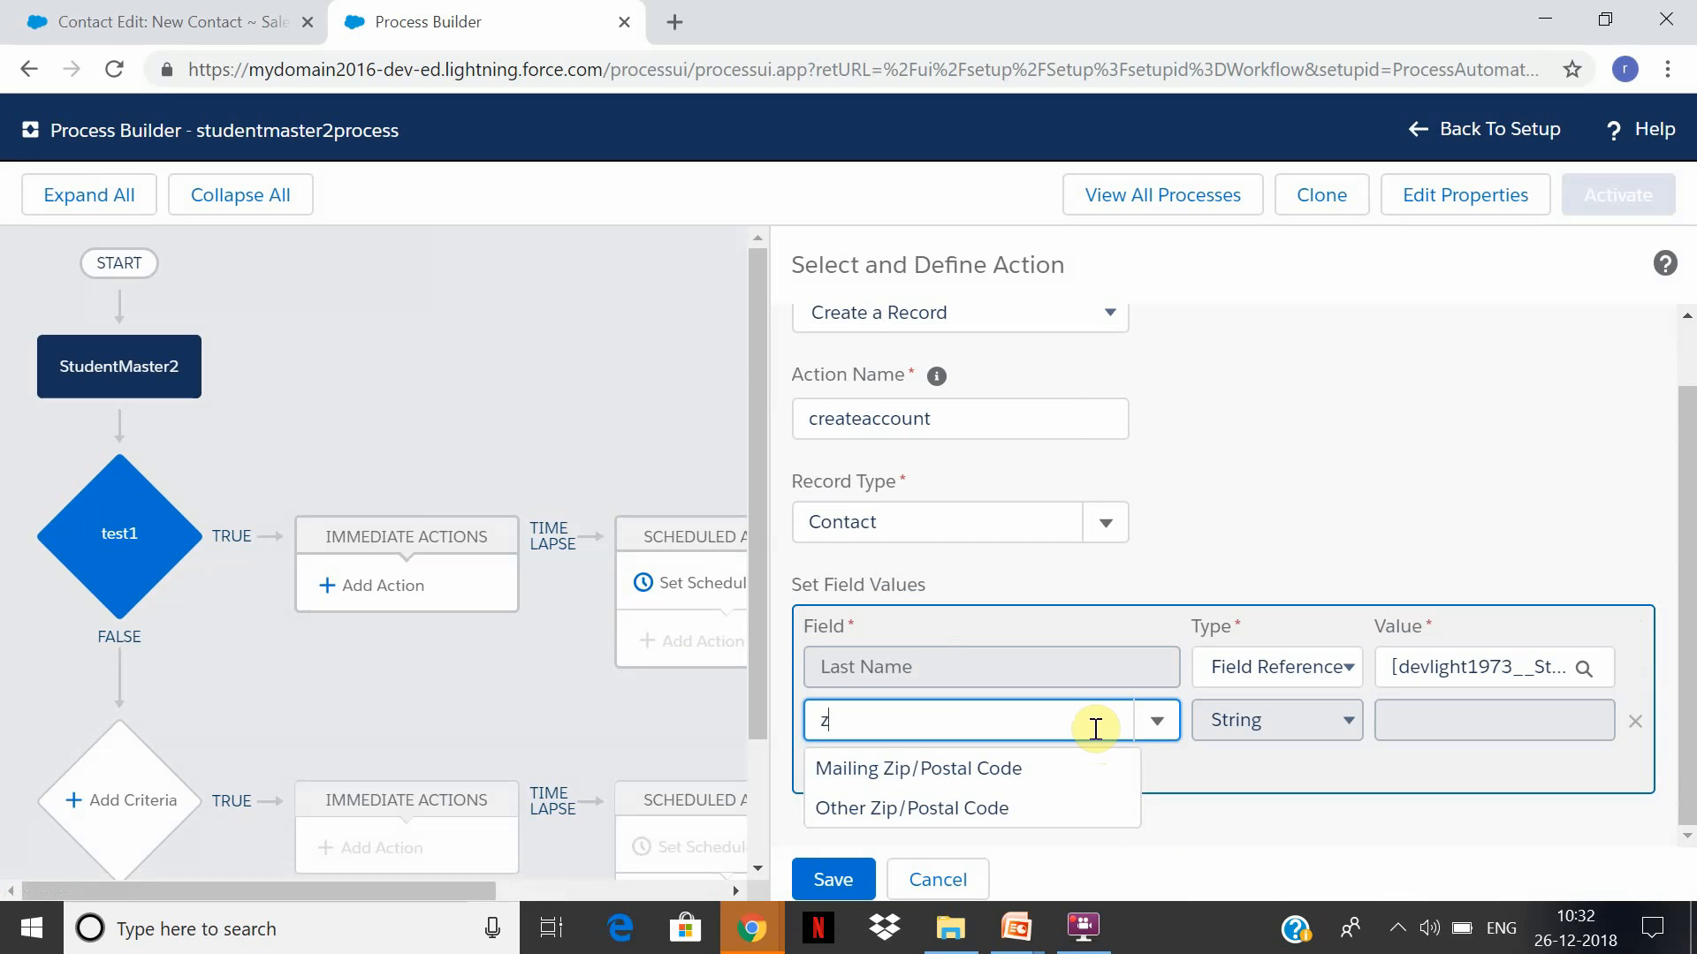
pyautogui.write('a')
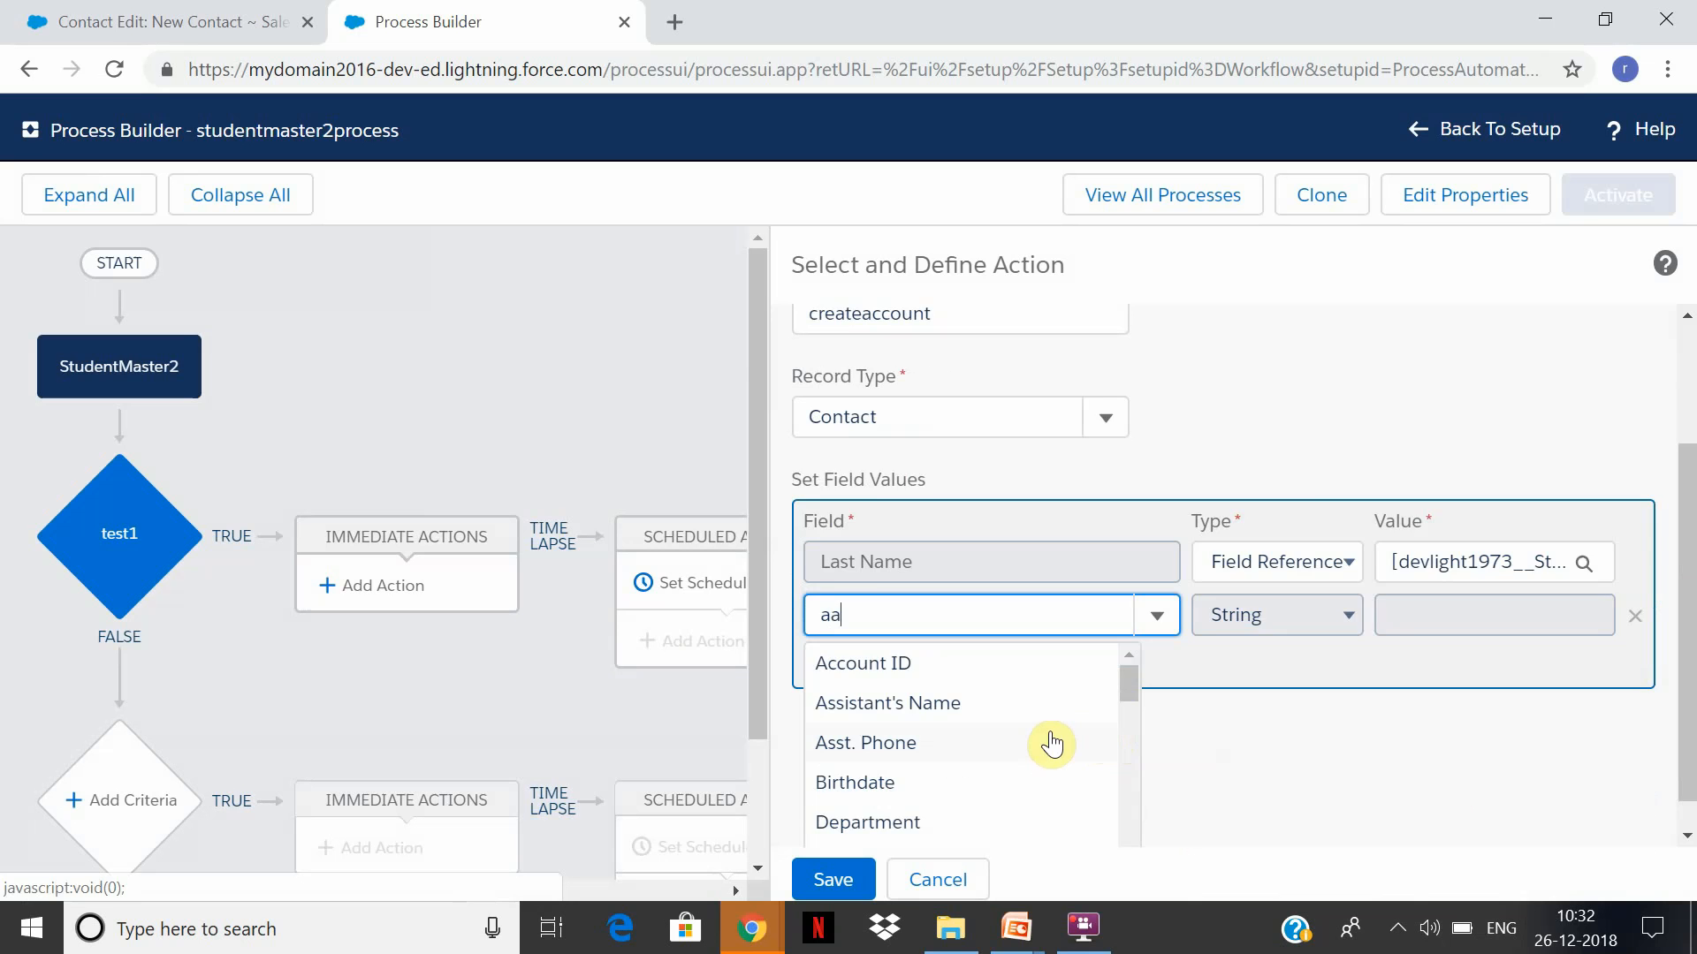
pyautogui.write('a')
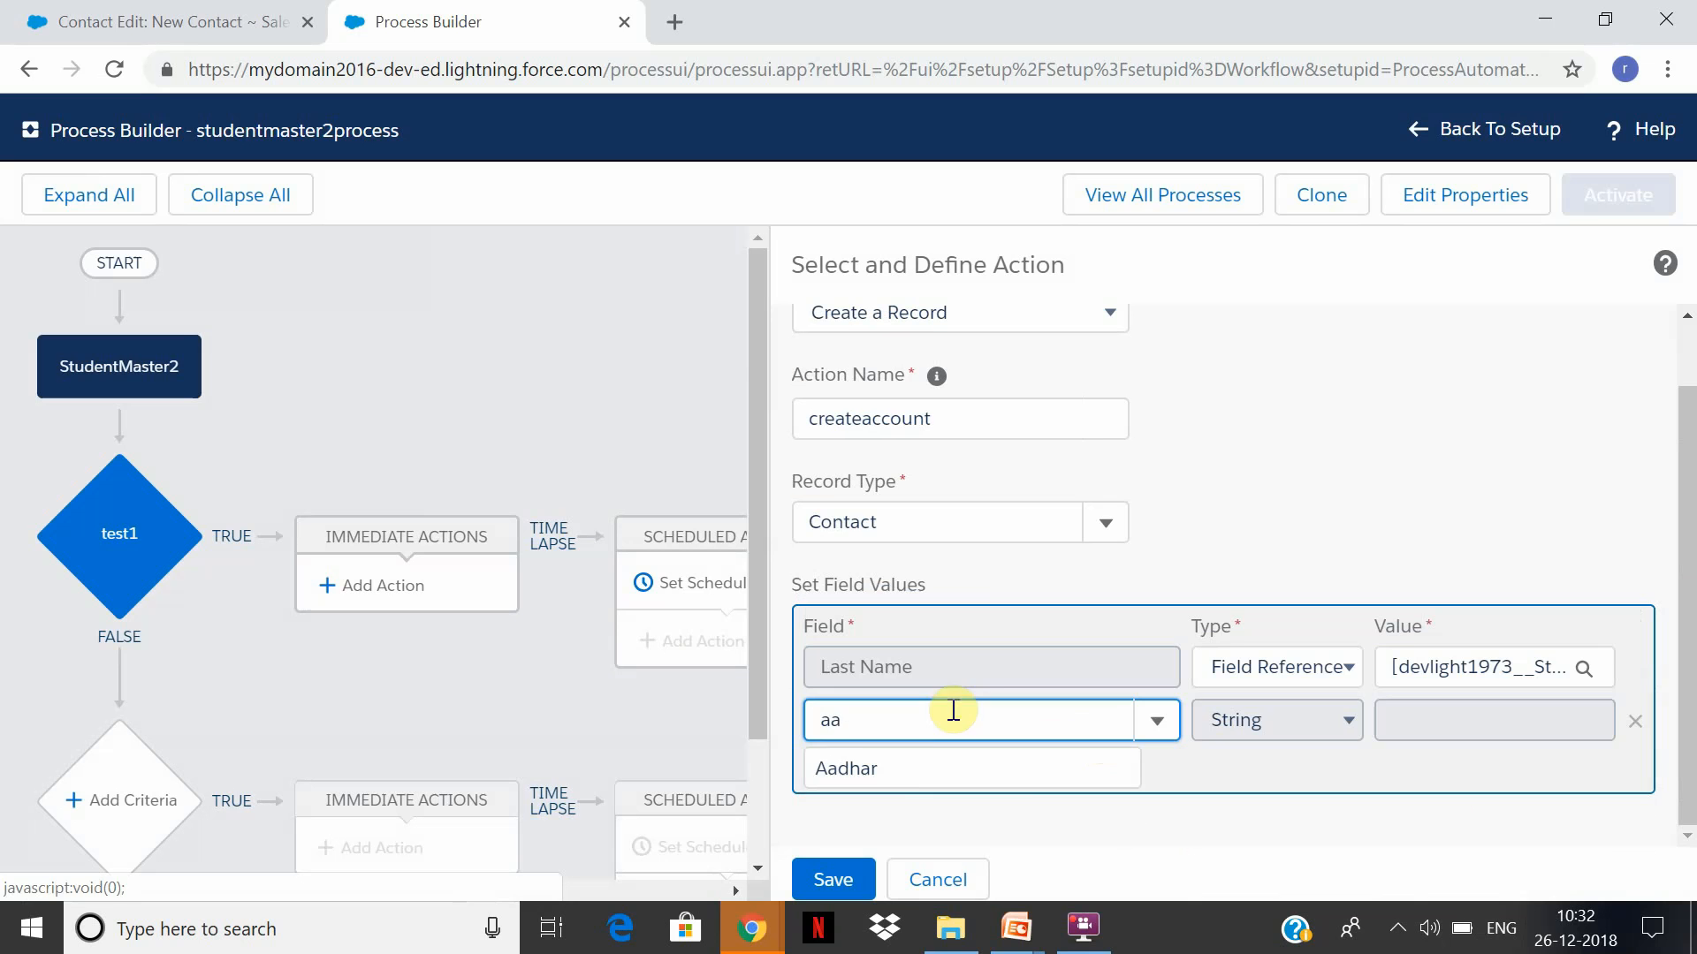
pyautogui.click(988, 774)
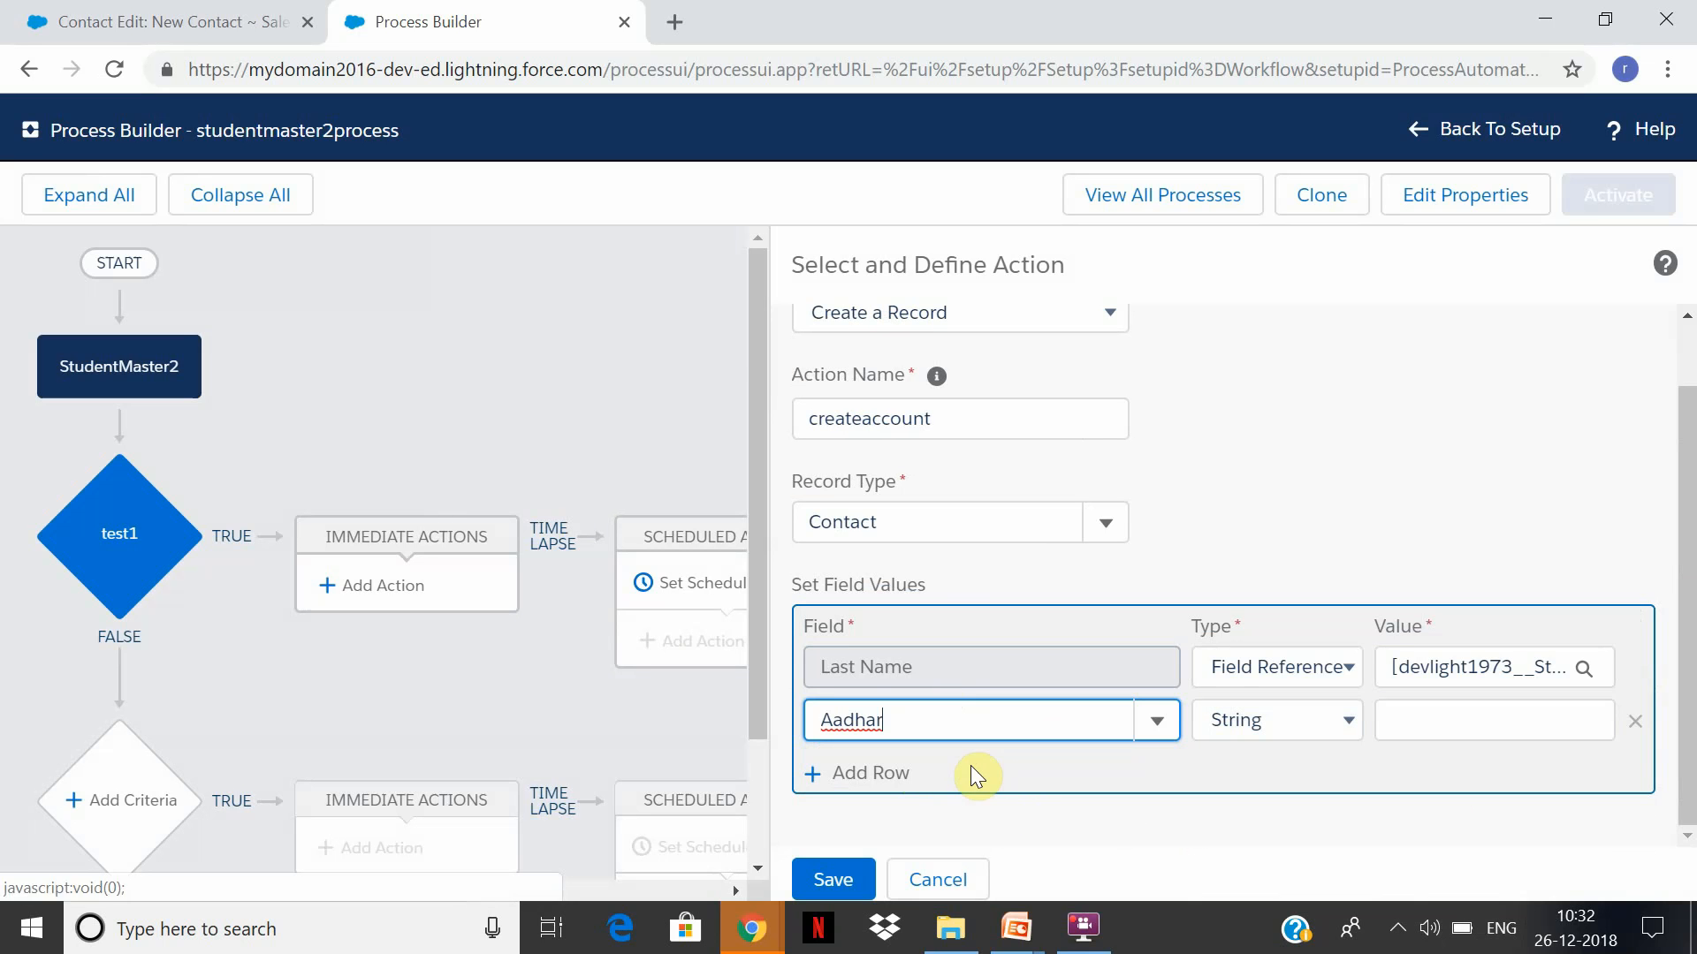
# Keep the Aadhar row's type as String, enter a sample Aadhar number as its value, and save the action
pyautogui.click(1338, 719)
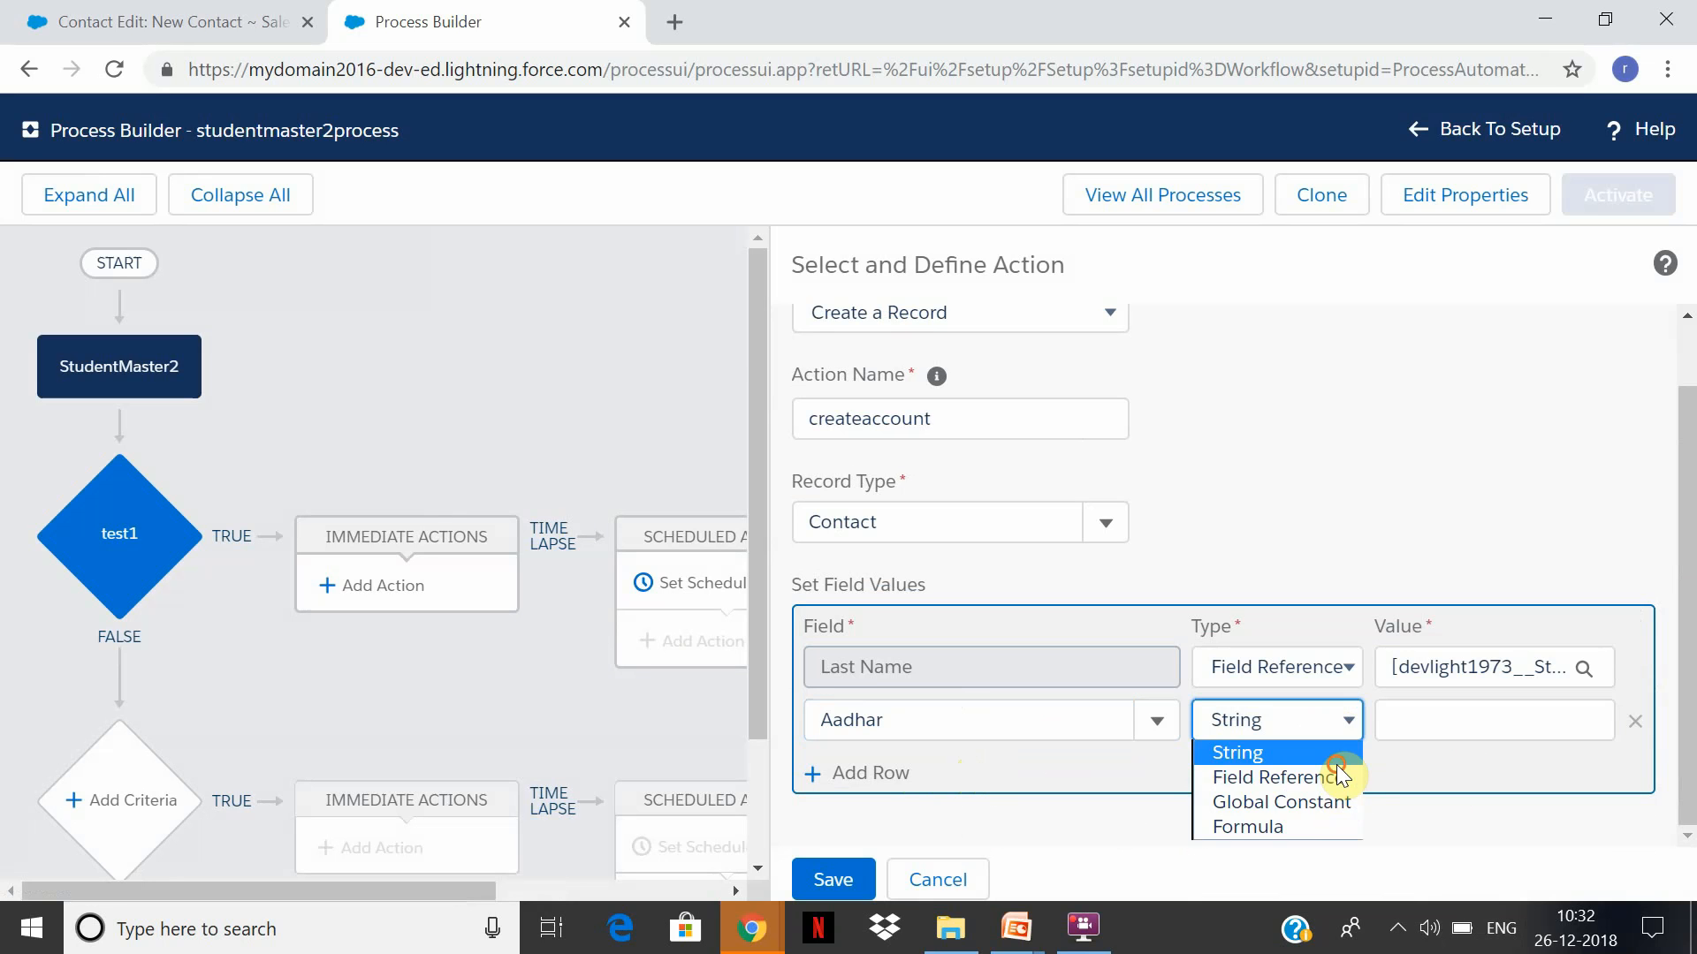
pyautogui.click(1336, 760)
pyautogui.click(1436, 723)
pyautogui.write('1234')
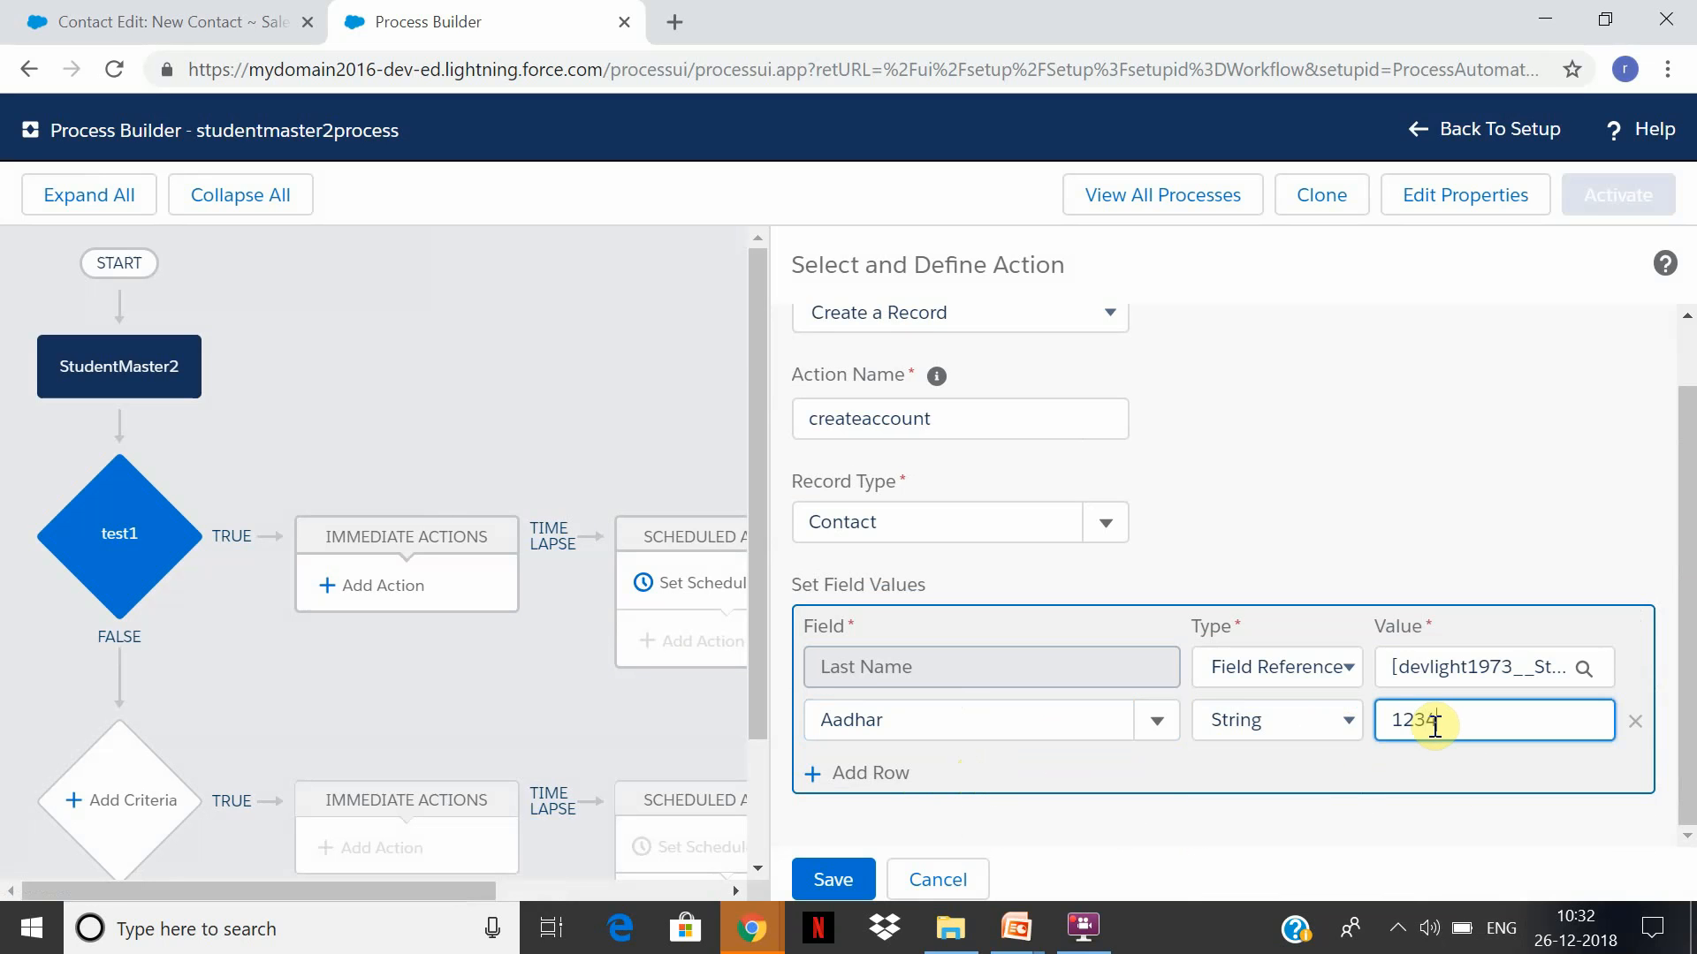
pyautogui.write('5')
pyautogui.click(830, 879)
pyautogui.click(820, 875)
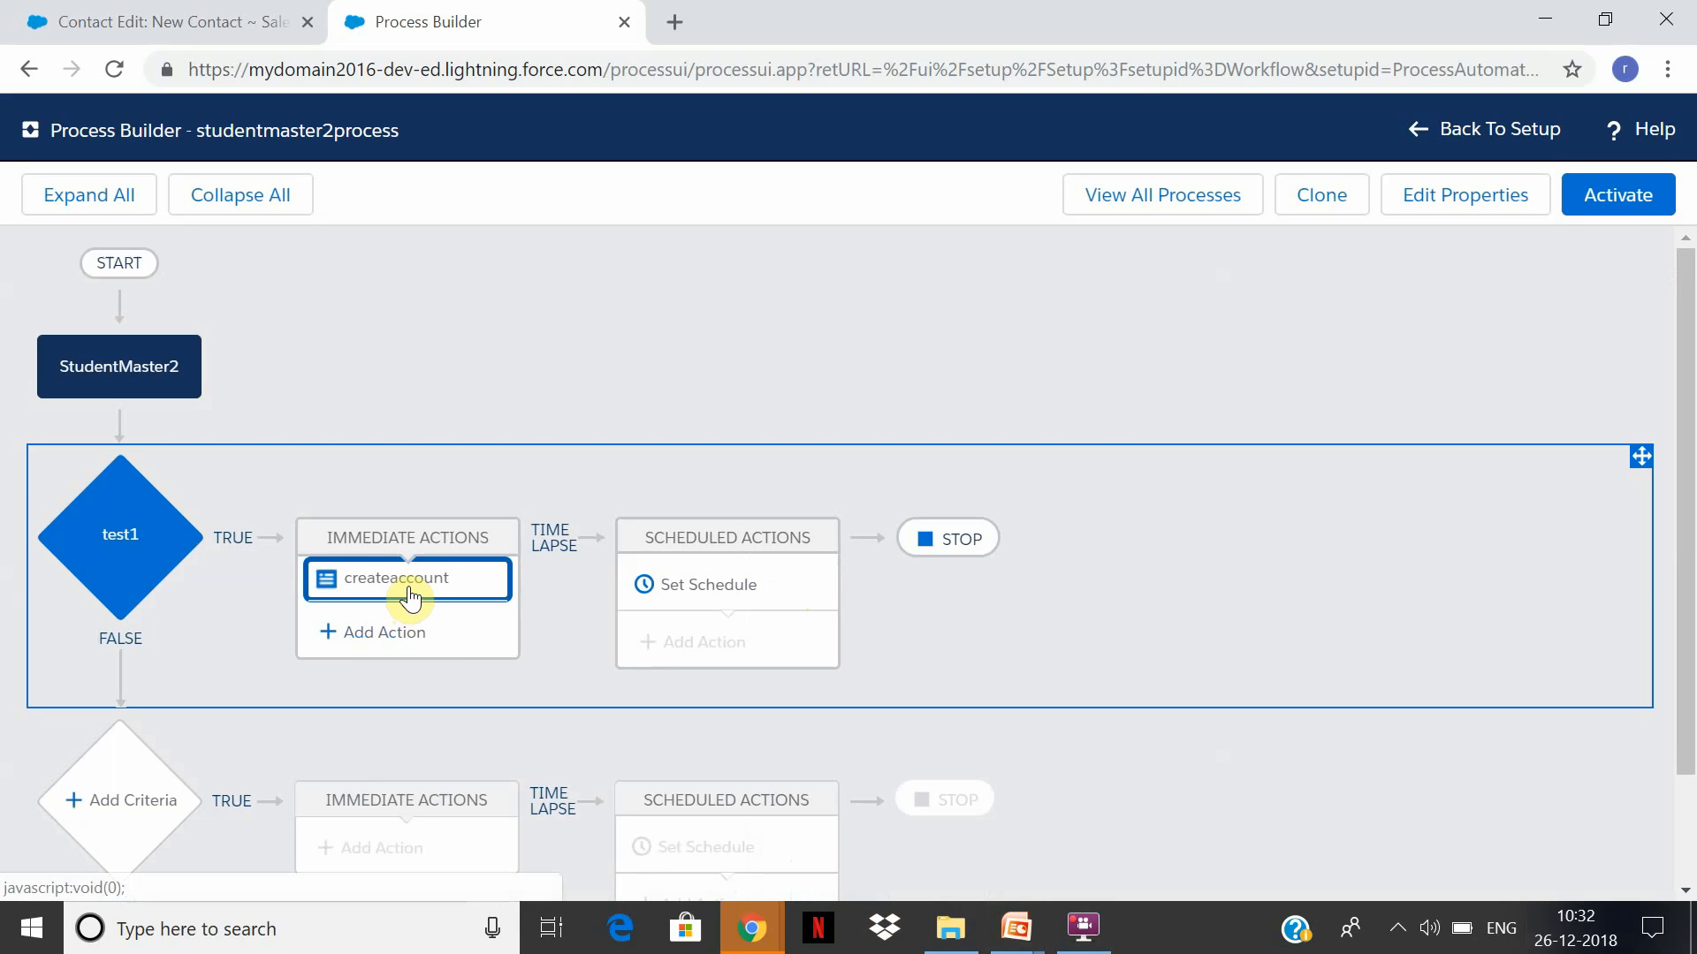
# Reopen the createaccount action, rename it createacontact, and save it
pyautogui.click(409, 598)
pyautogui.click(1060, 390)
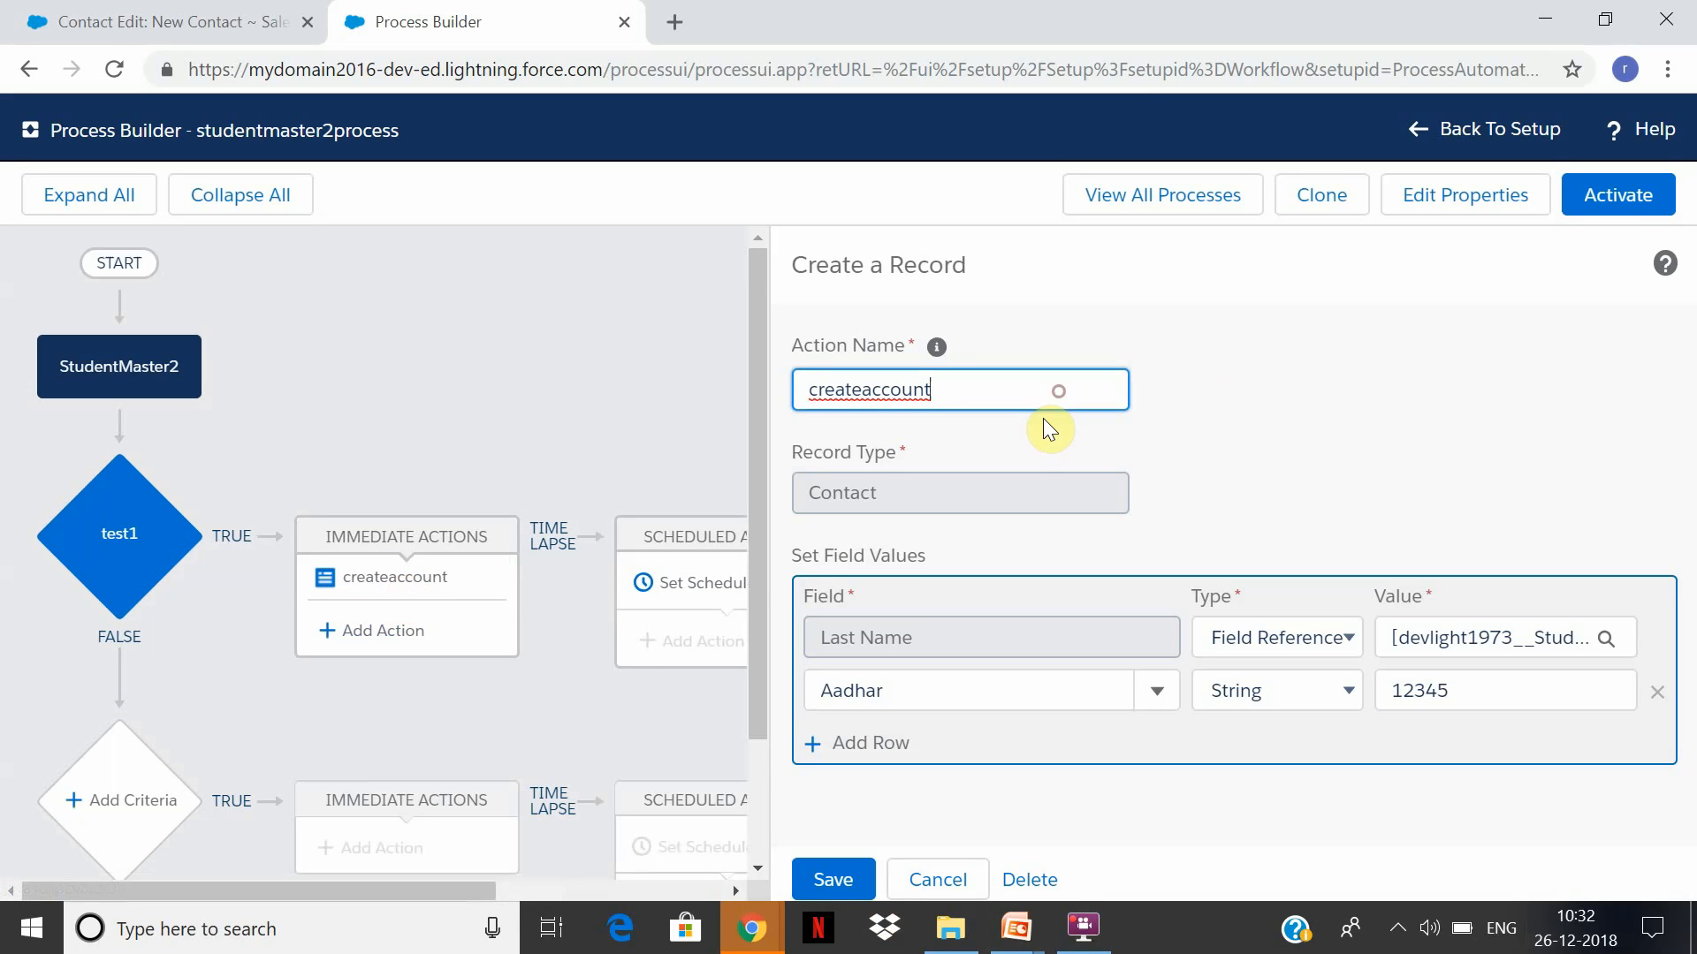
pyautogui.press('BackSpace')
pyautogui.press('BackSpace')
pyautogui.press('BackSpace')
pyautogui.press('BackSpace')
pyautogui.press('BackSpace')
pyautogui.write('ontact')
pyautogui.click(827, 879)
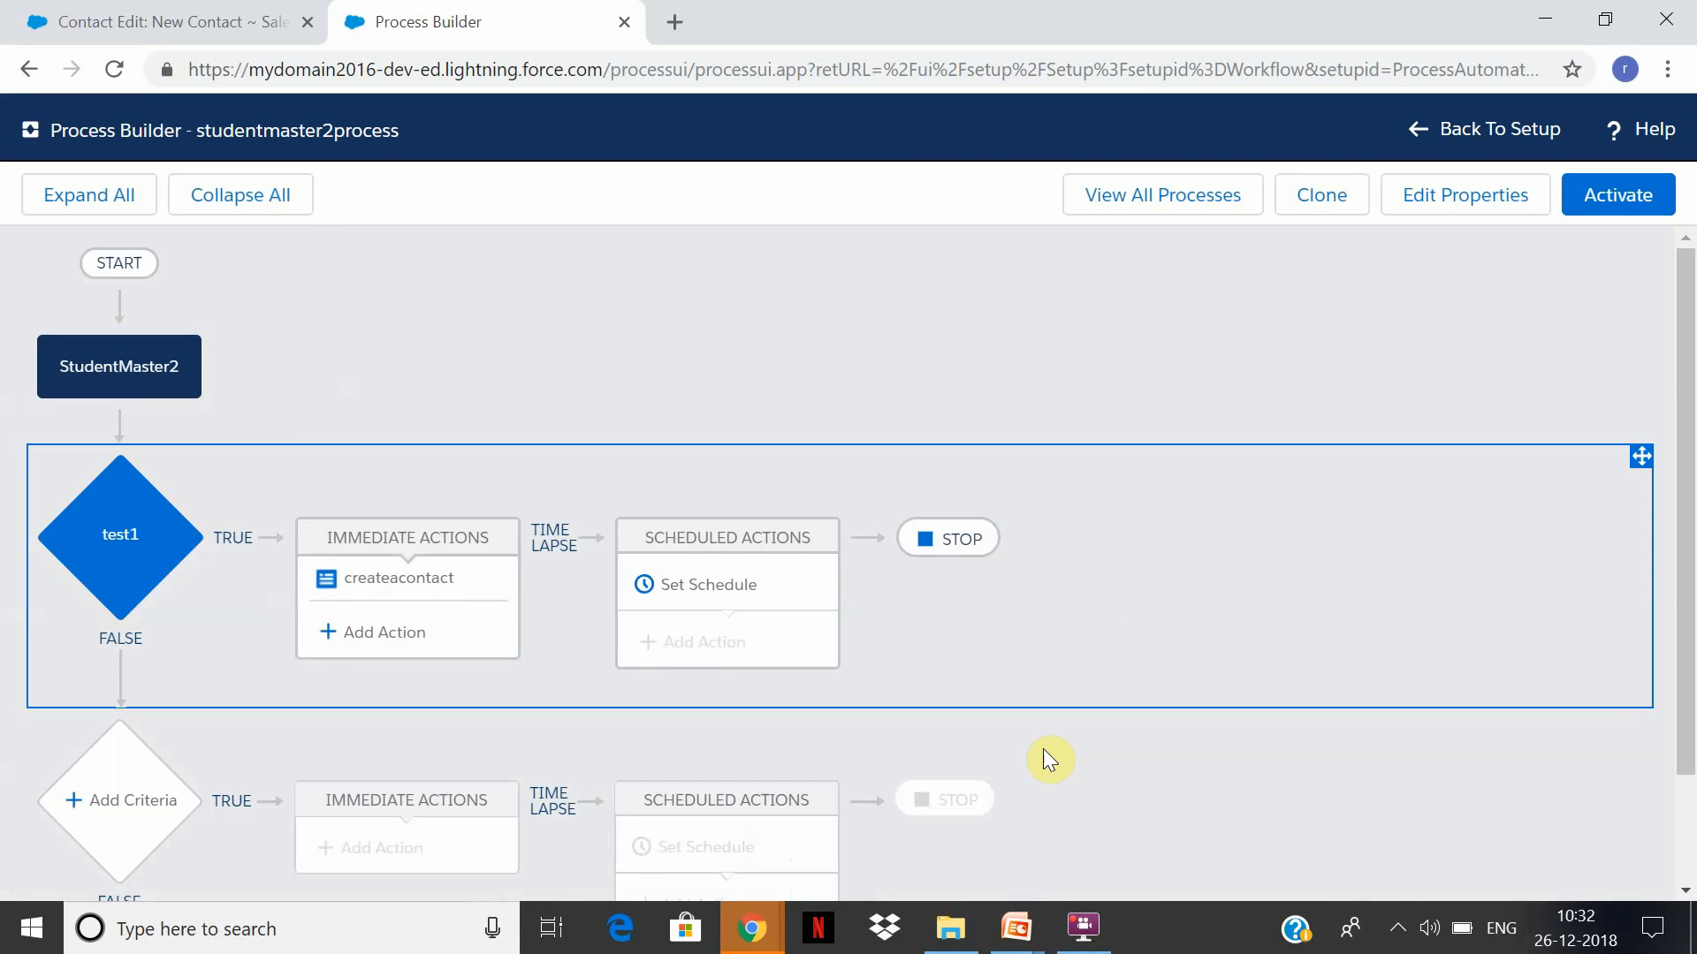
# Reopen the createacontact action and try the Field Reference and Global Constant types for Aadhar, examining the available constants
pyautogui.click(428, 579)
pyautogui.click(1320, 696)
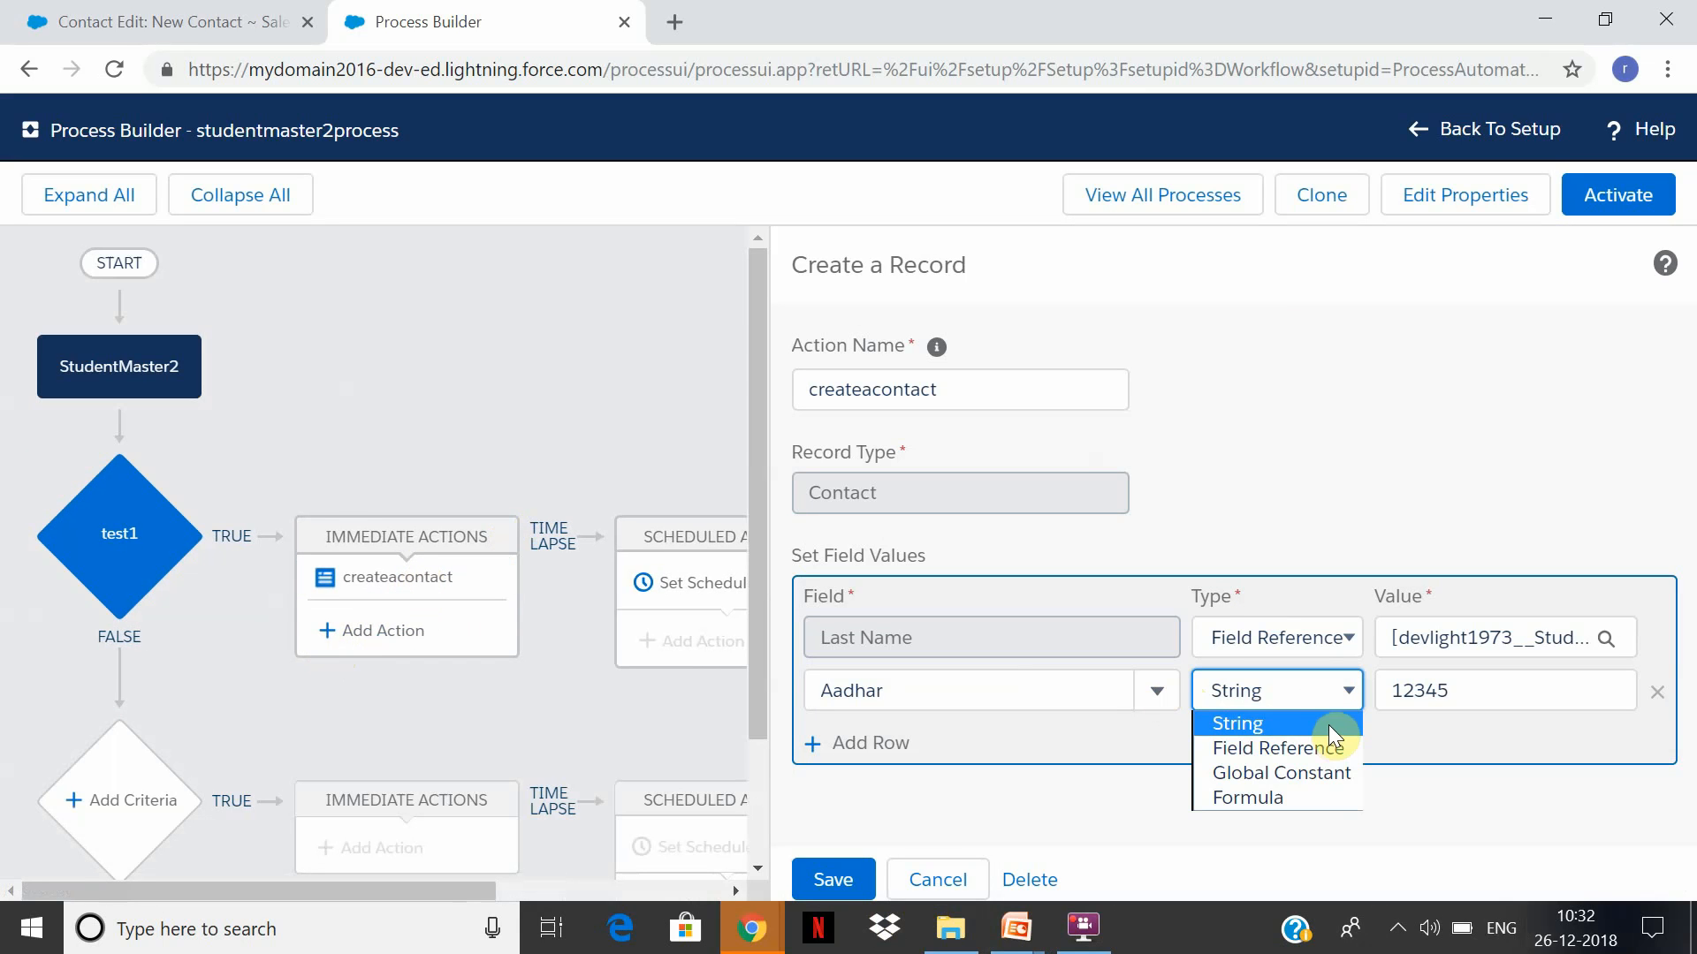
pyautogui.click(1326, 748)
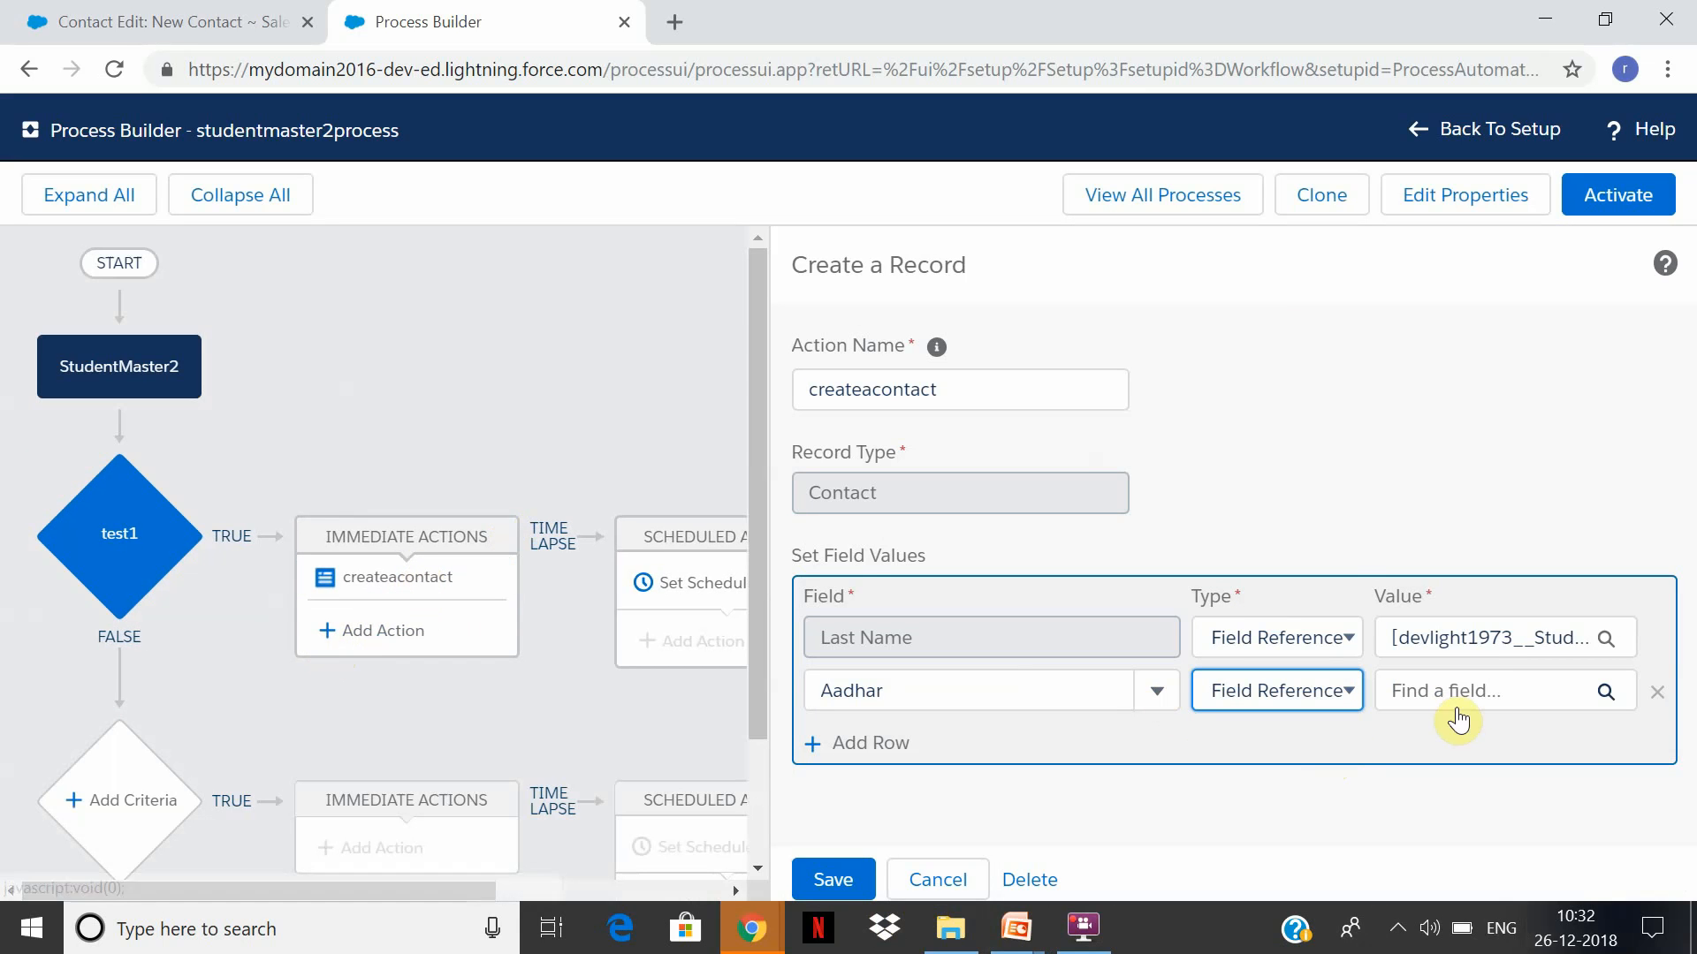
pyautogui.click(1349, 681)
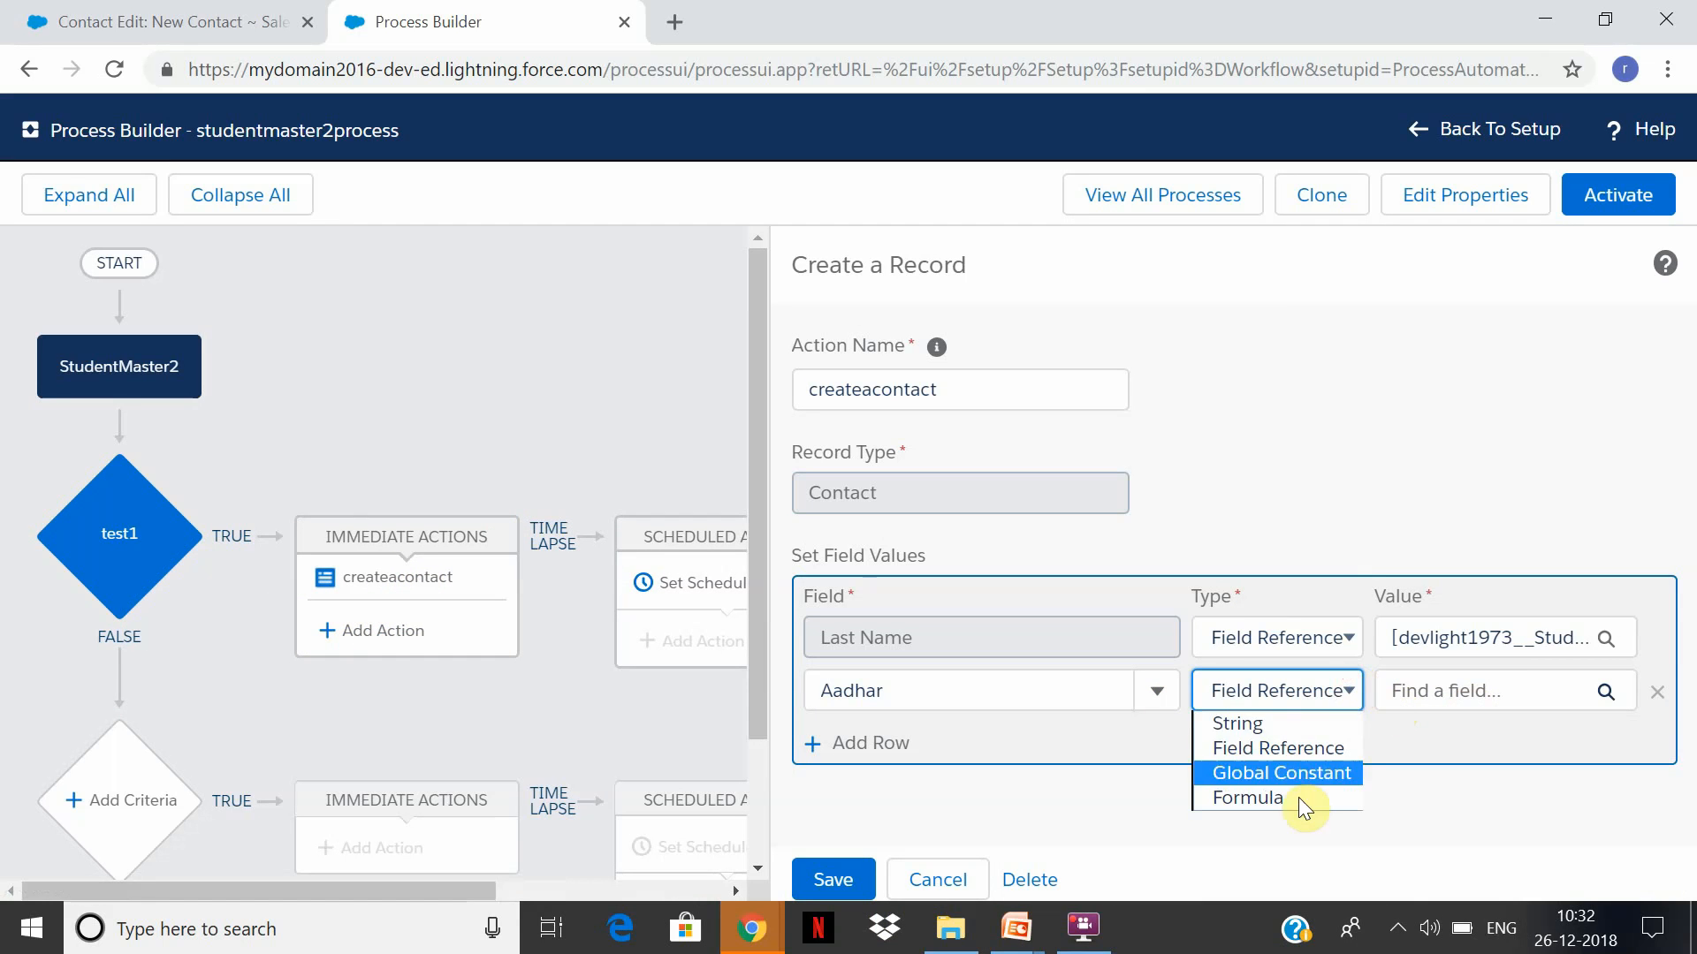
pyautogui.click(1306, 770)
pyautogui.click(1476, 687)
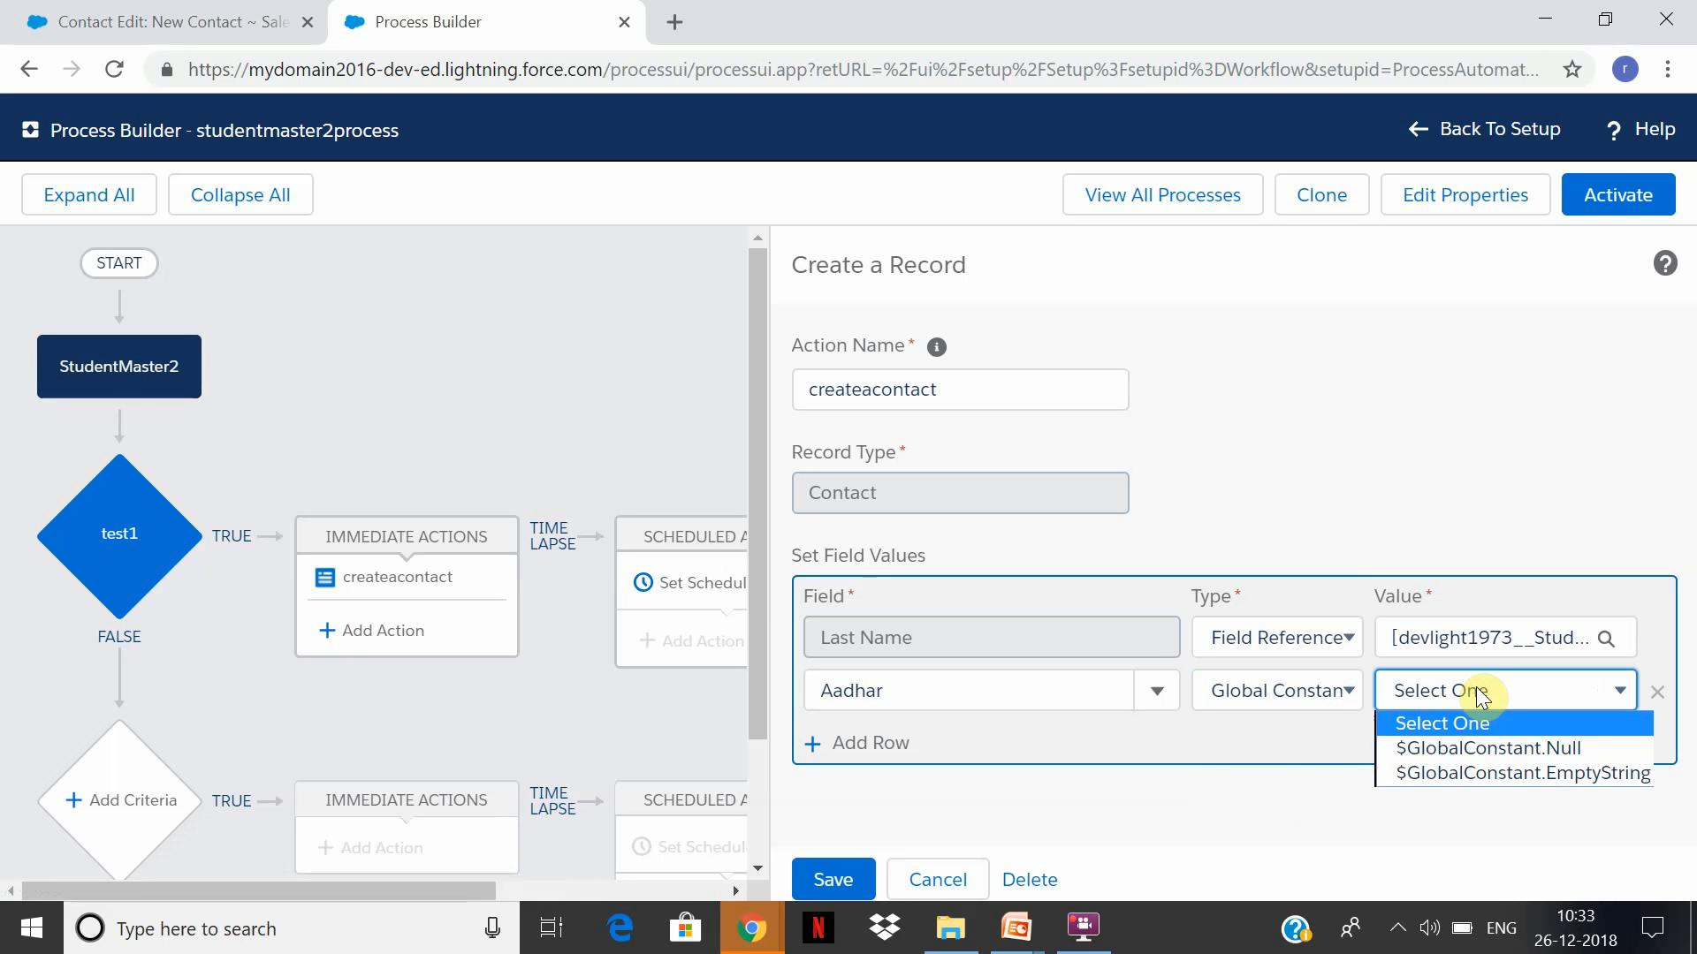
pyautogui.click(1352, 700)
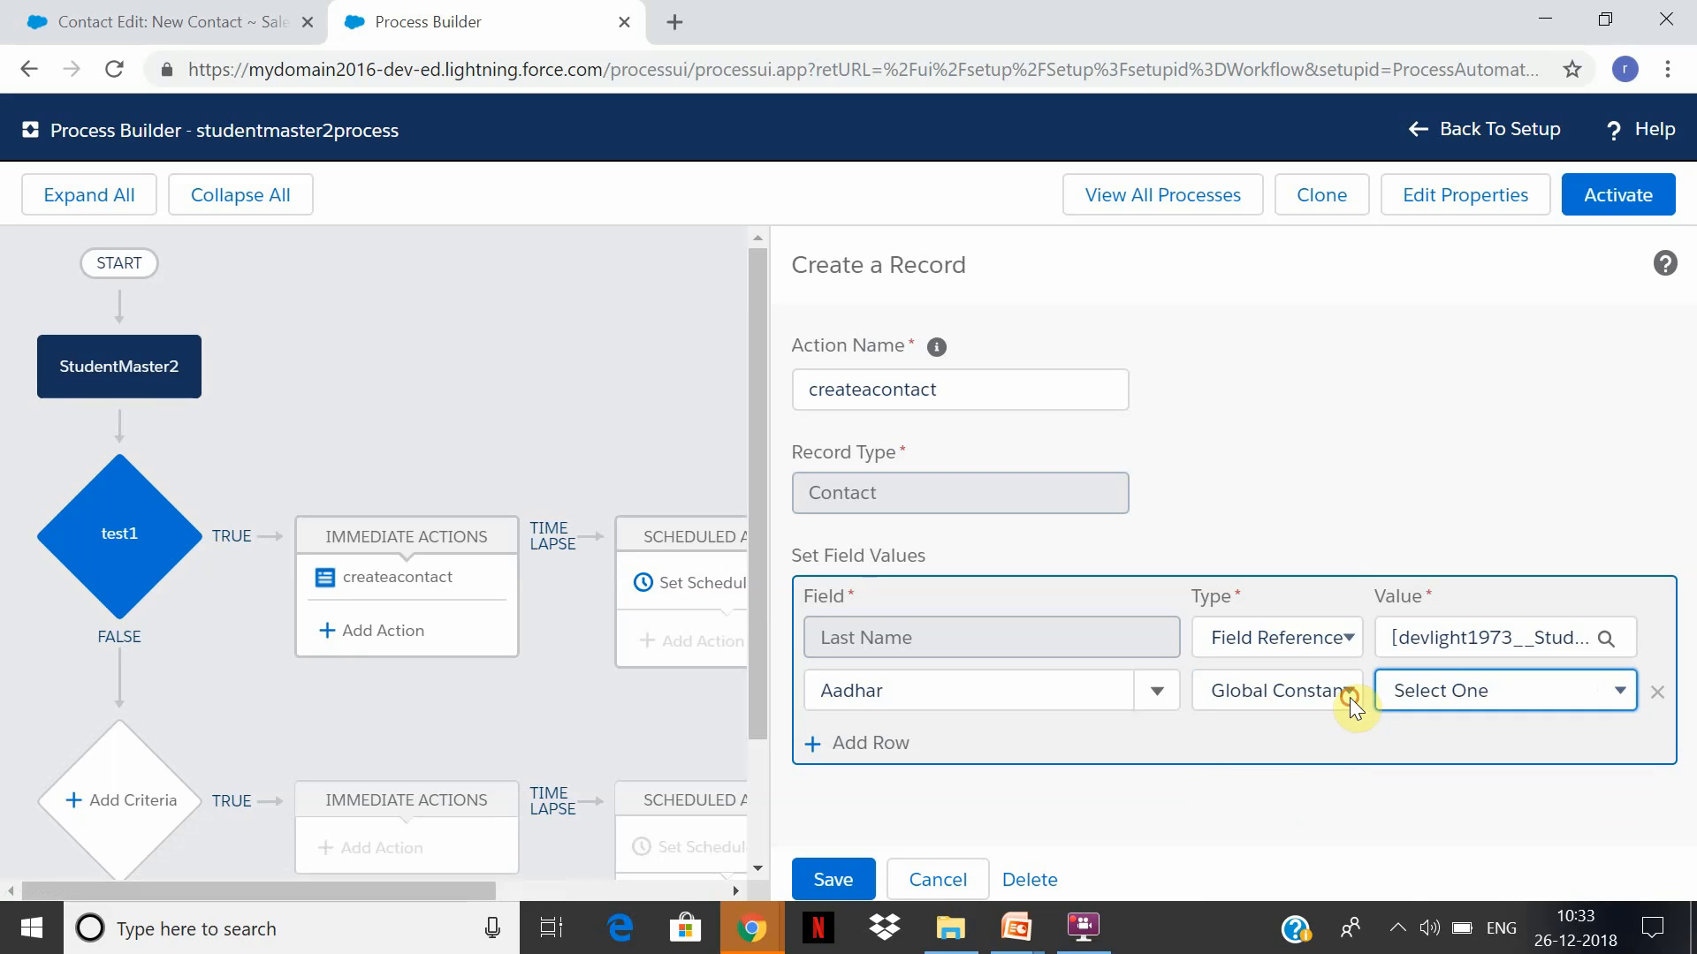
# Switch the Aadhar type to Formula, examine the formula editor and its field picker, and try to save without a formula
pyautogui.click(1350, 698)
pyautogui.click(1264, 797)
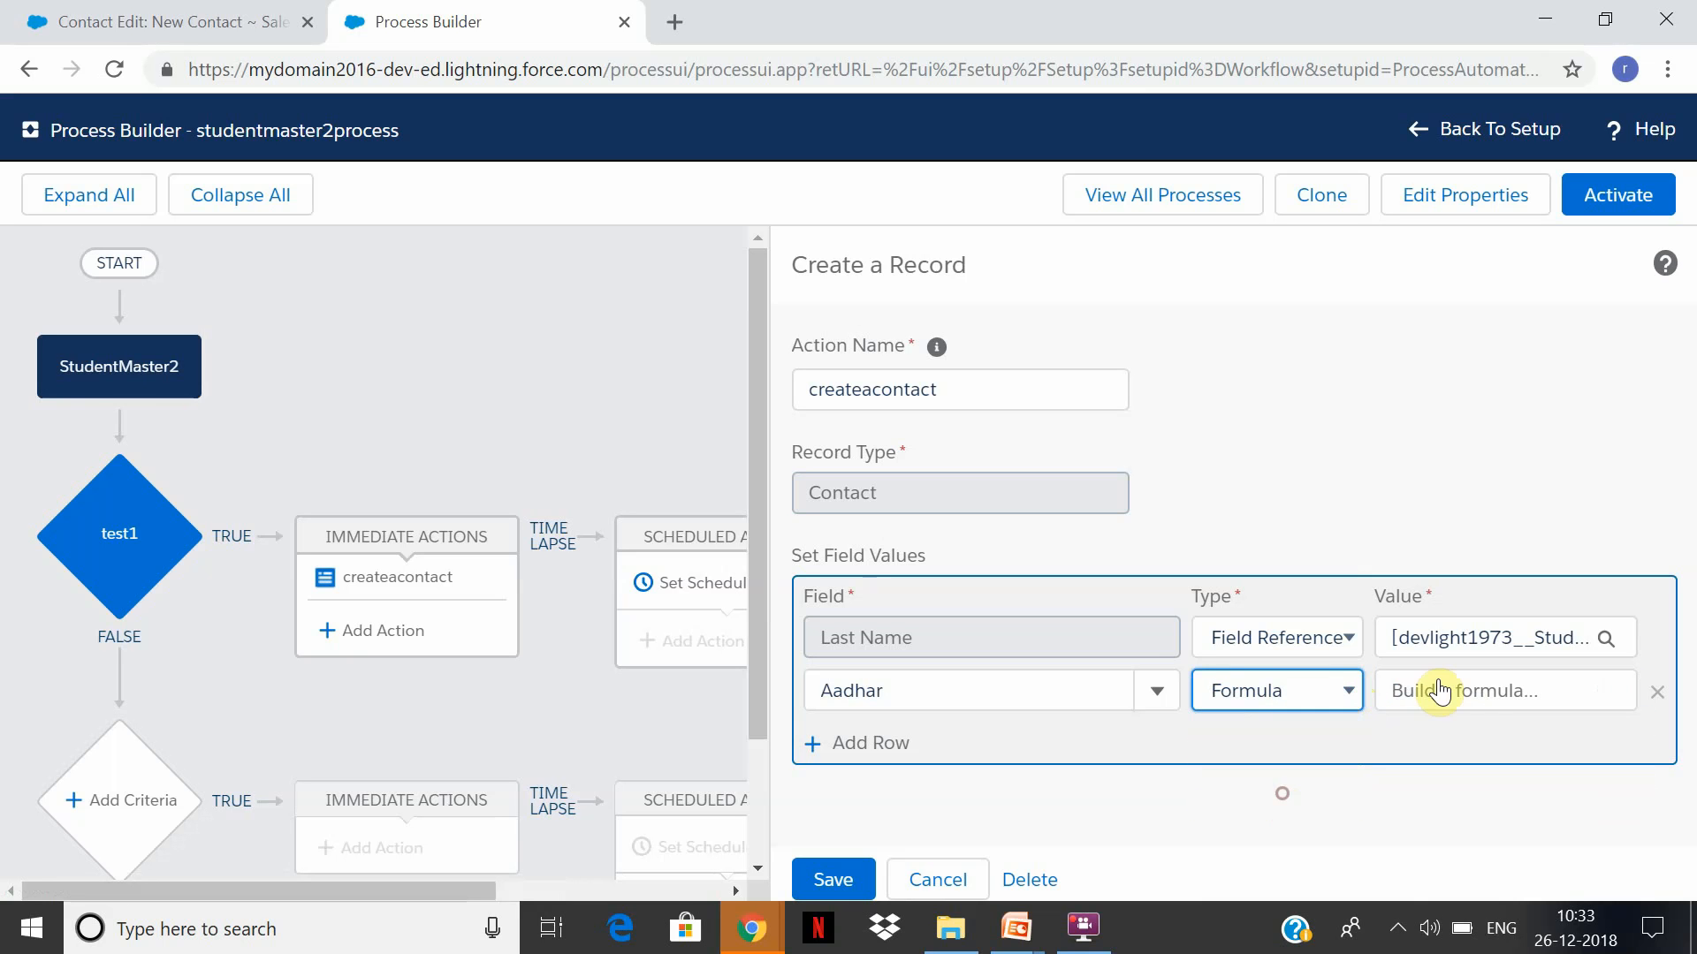
pyautogui.click(1487, 696)
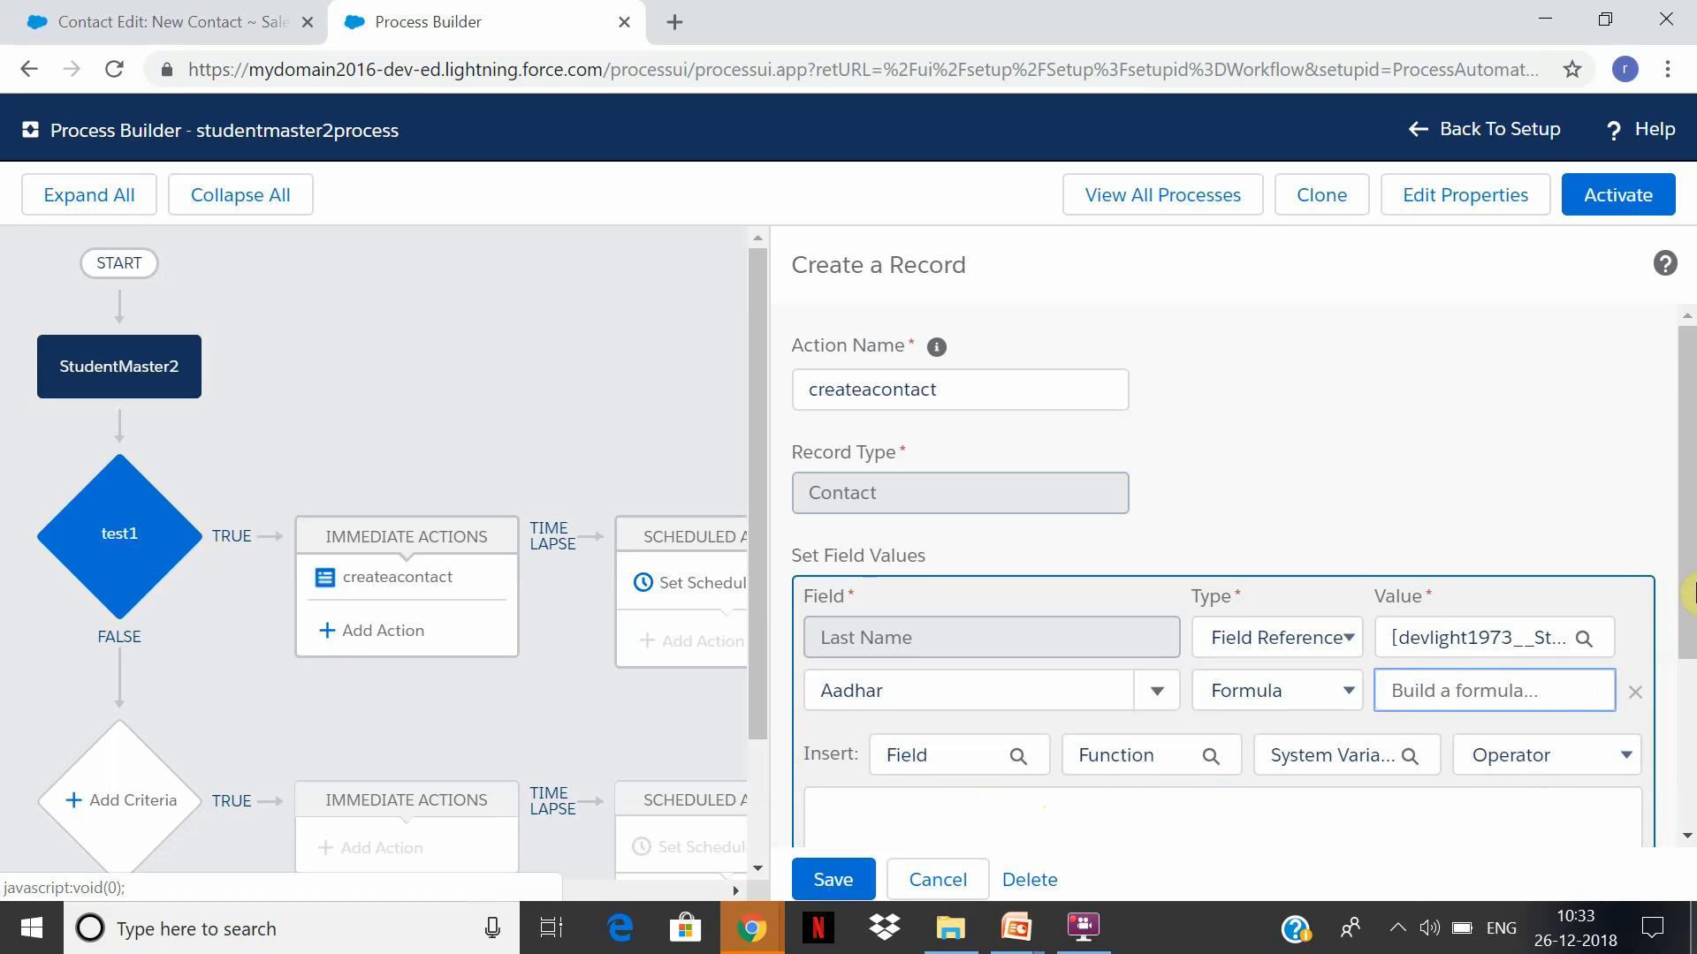
pyautogui.scroll(-1, 1690, 585)
pyautogui.scroll(-3, 1690, 585)
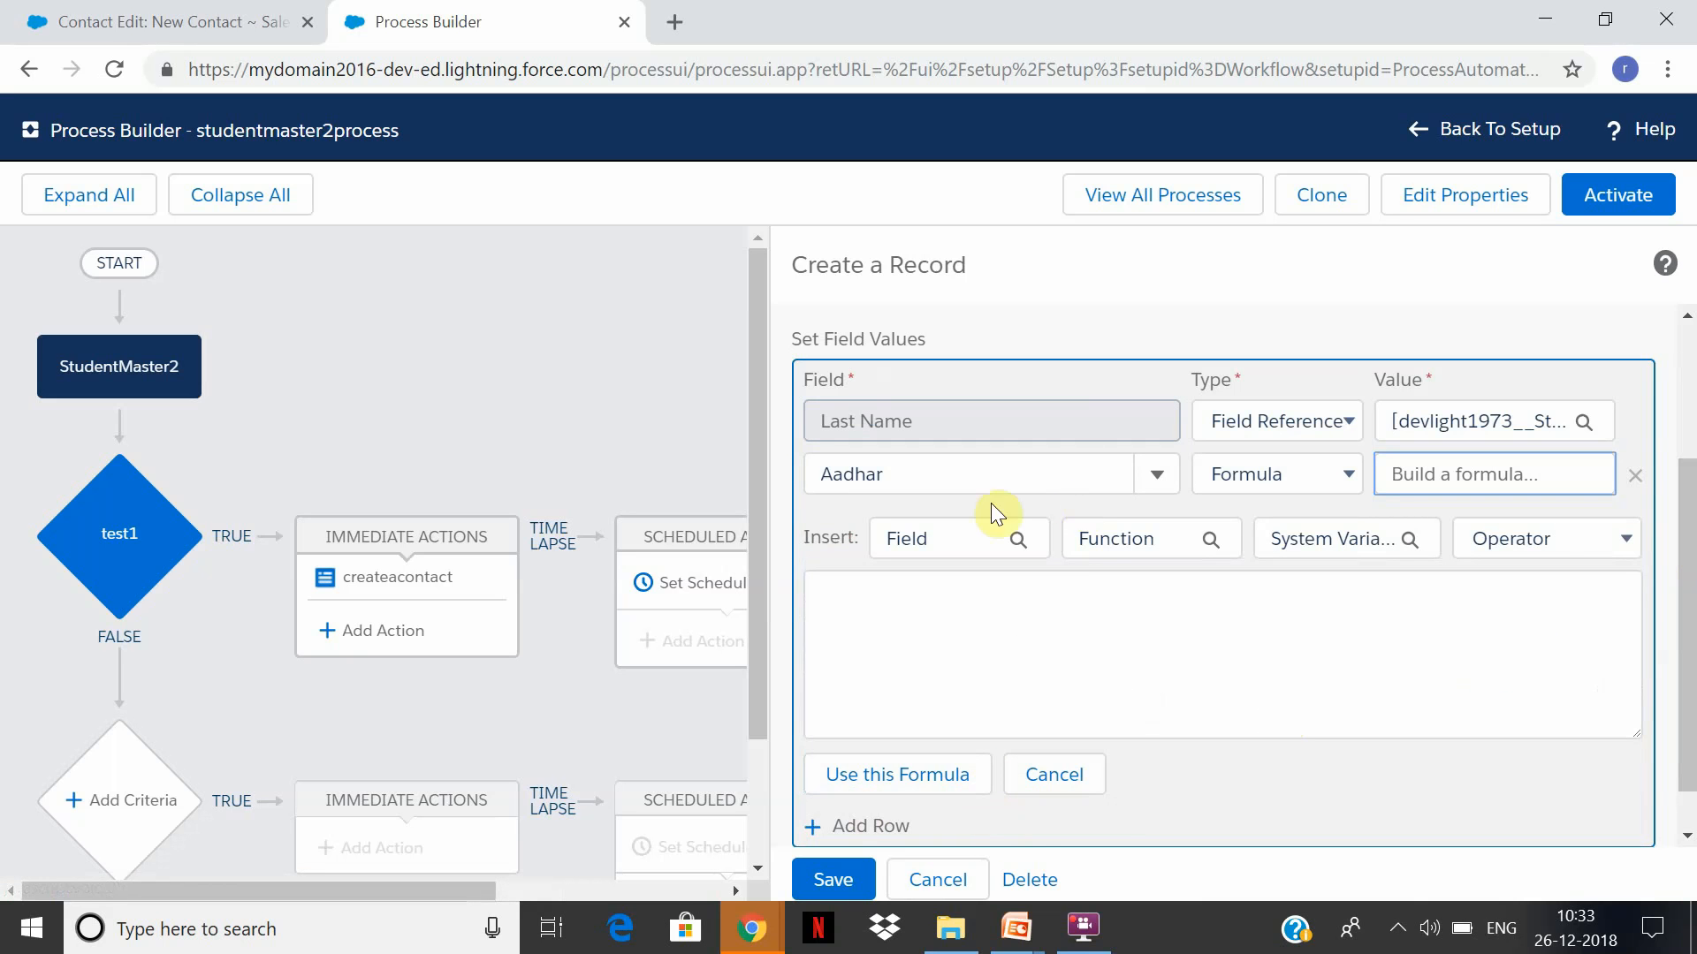
pyautogui.click(972, 548)
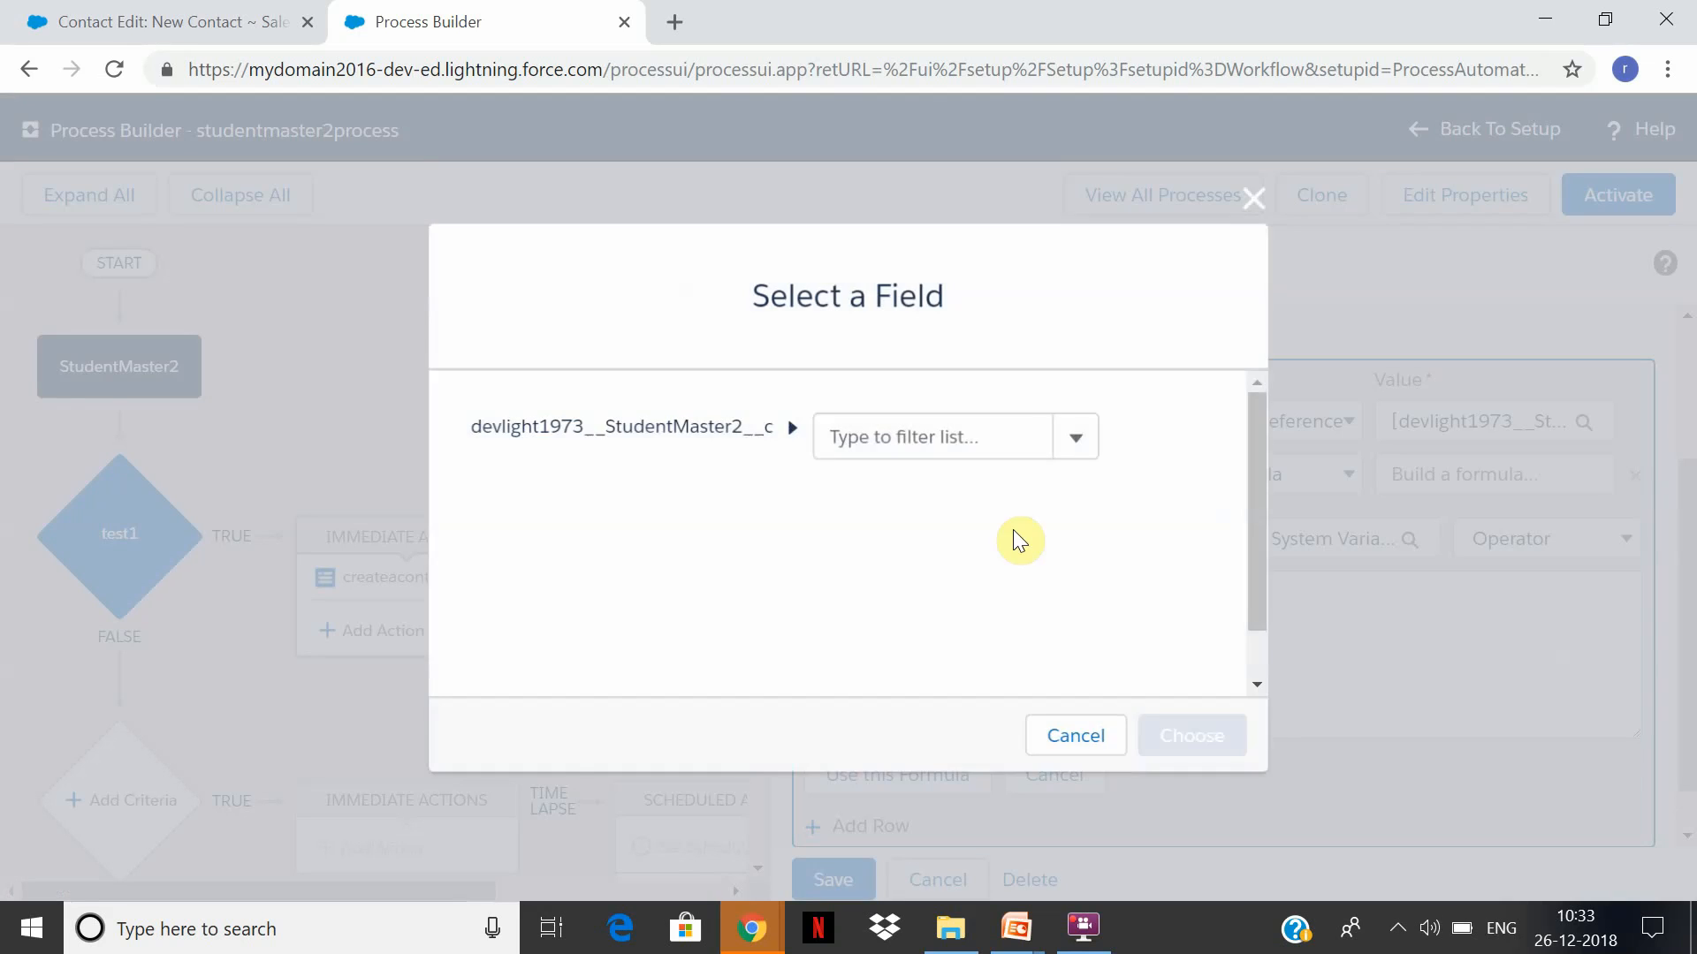
pyautogui.click(1258, 196)
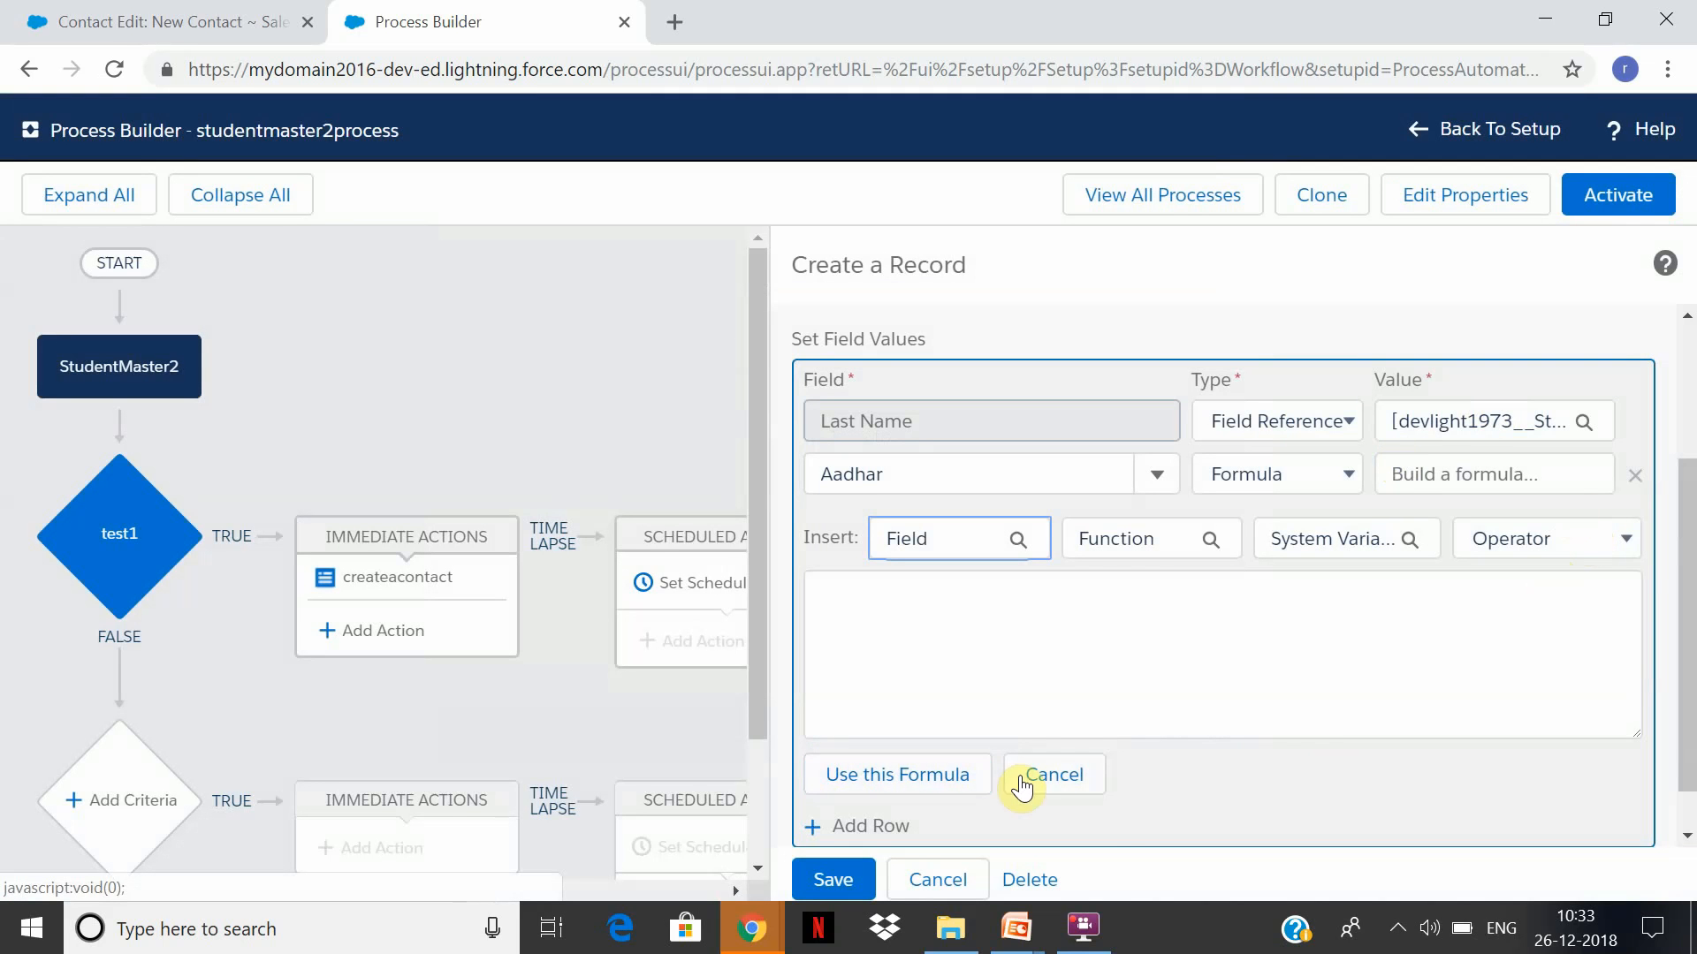
pyautogui.click(1079, 781)
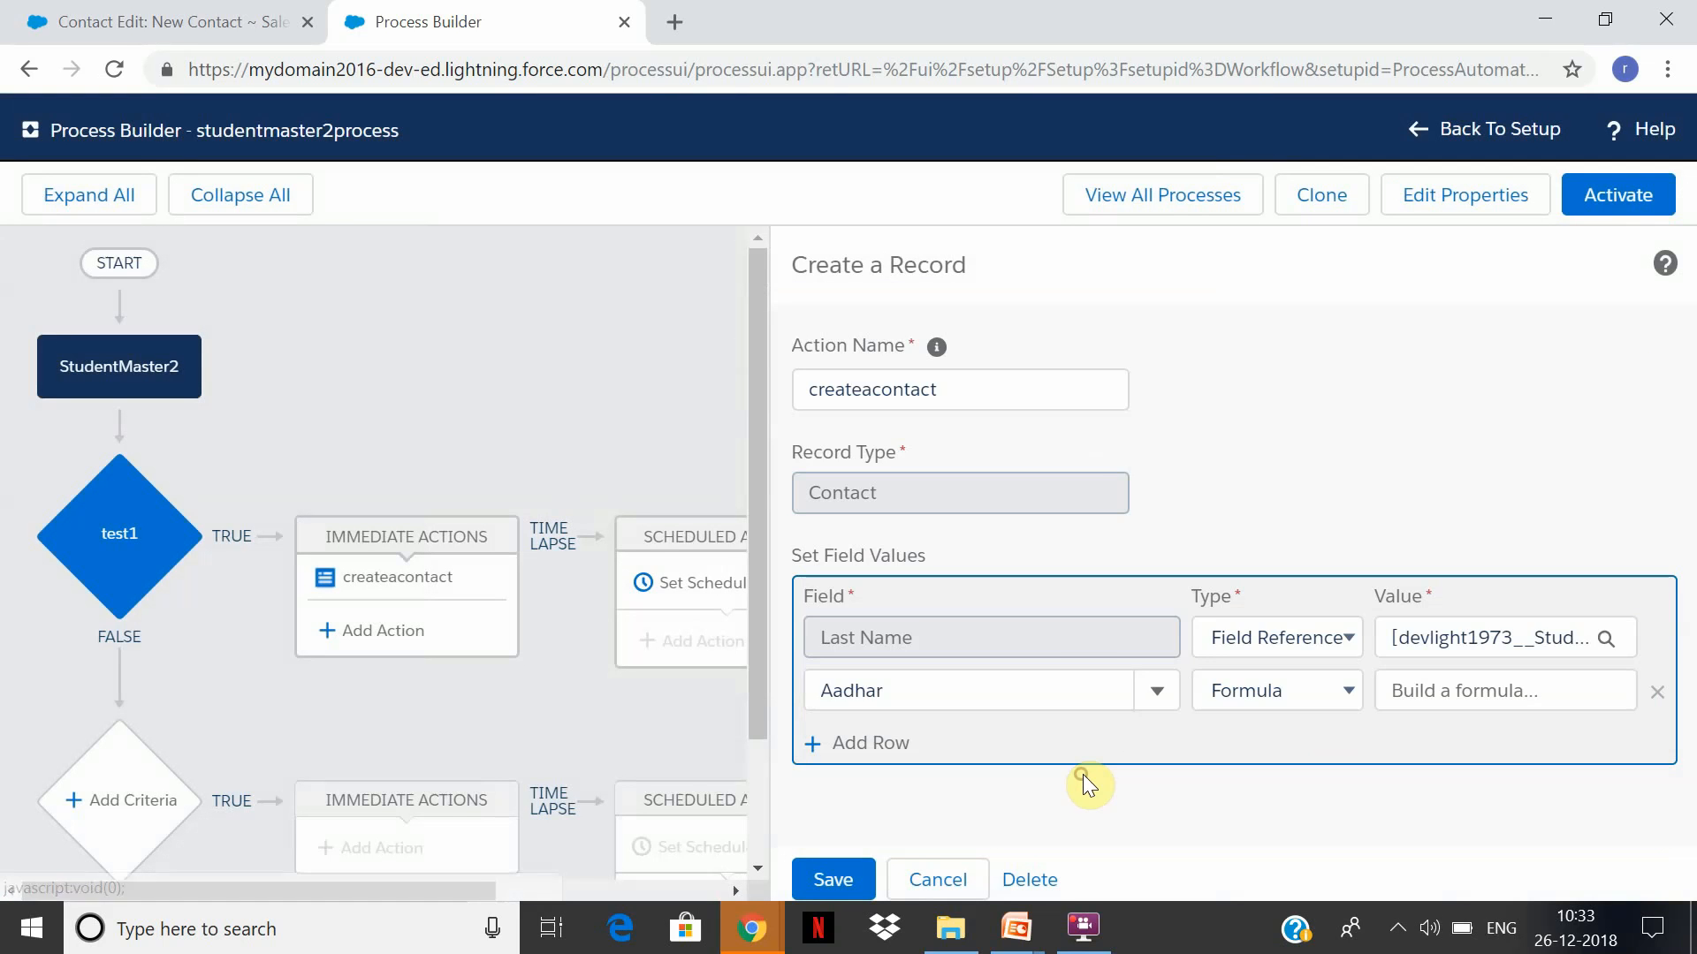
pyautogui.click(857, 895)
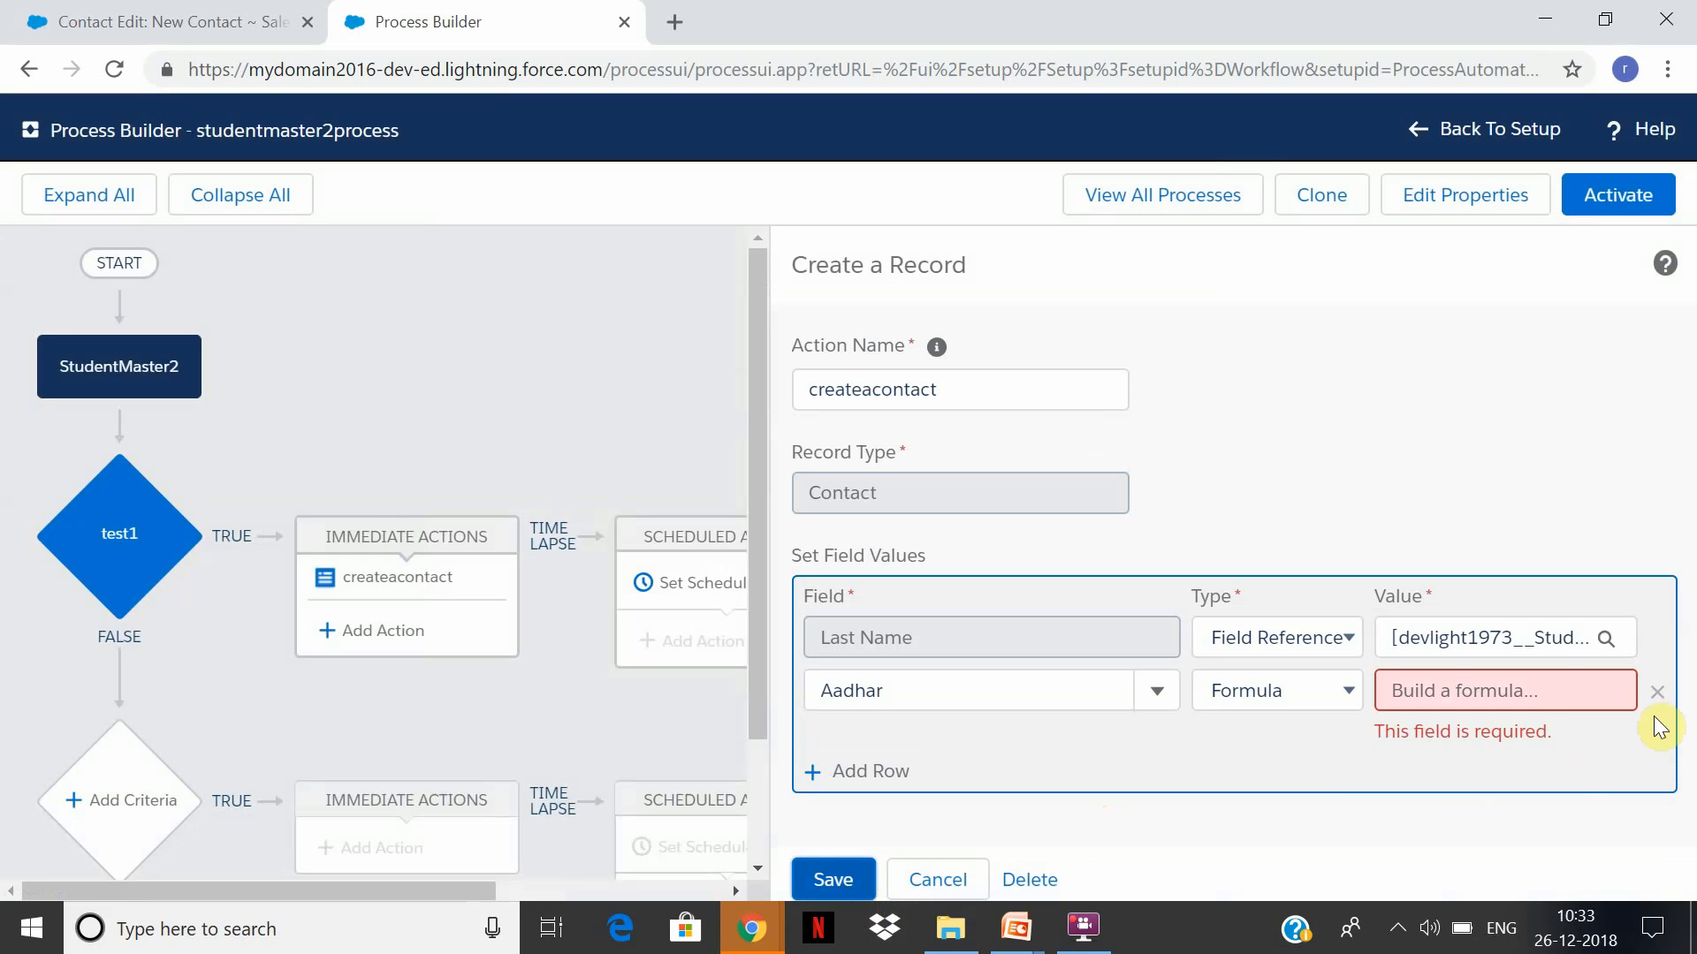
# Set the Aadhar row's type back to String, re-enter the sample Aadhar number, and save the action
pyautogui.click(1560, 699)
pyautogui.click(1290, 693)
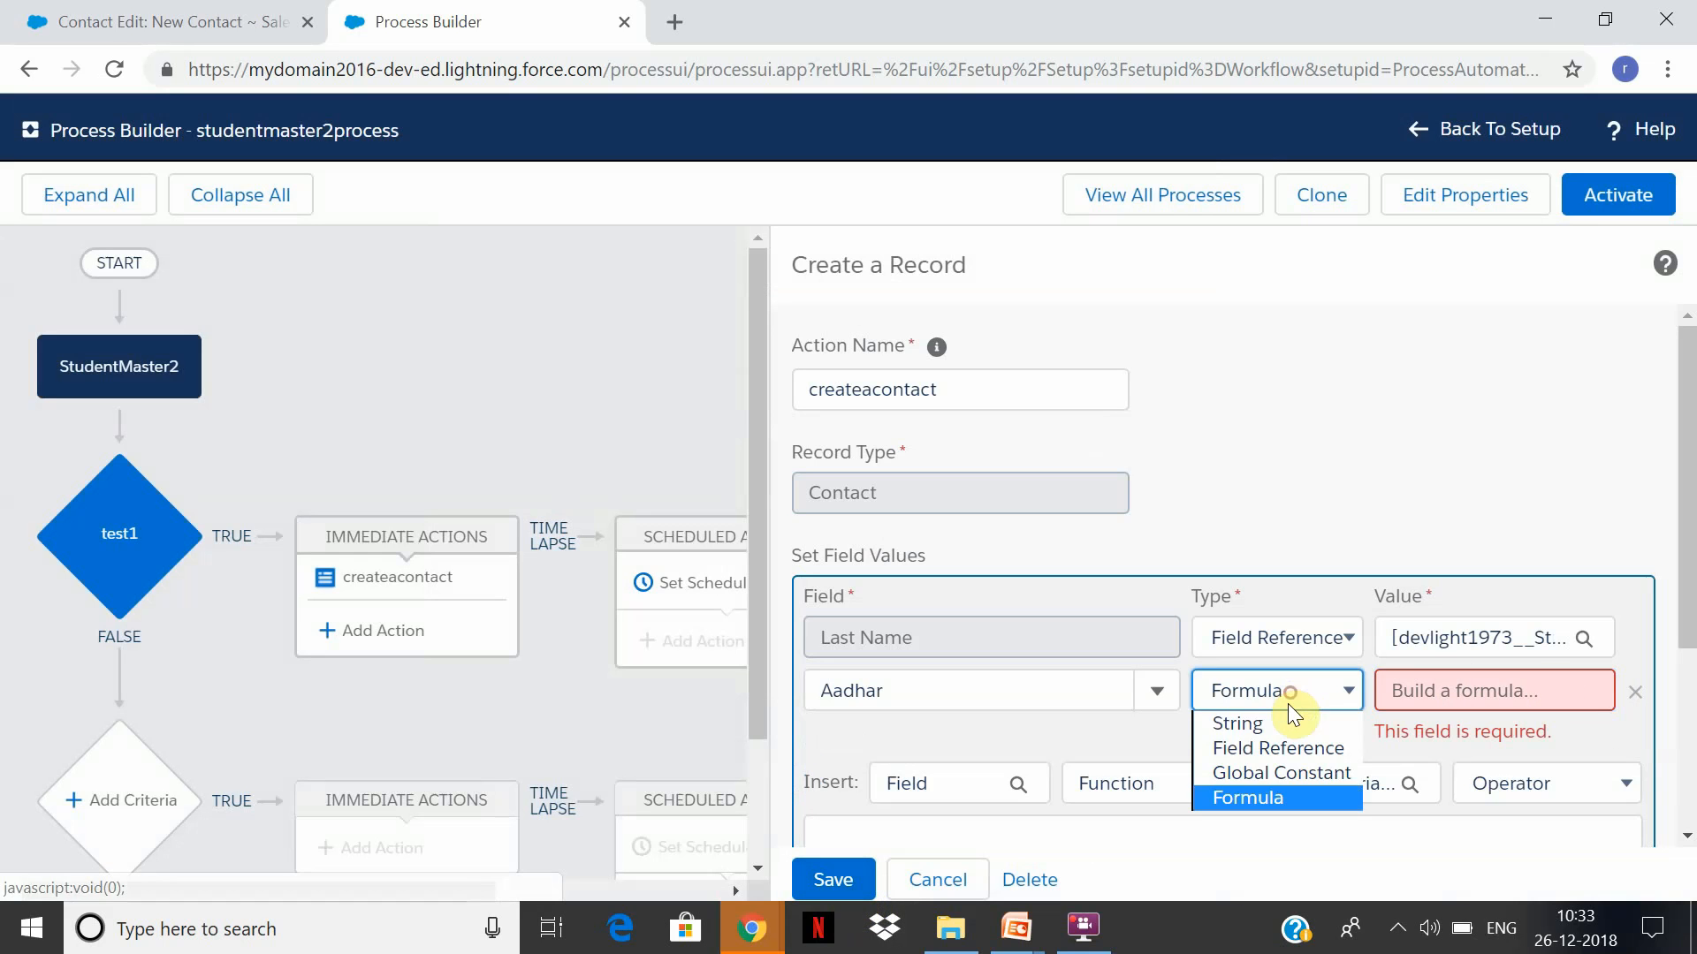
pyautogui.click(1290, 723)
pyautogui.click(1477, 698)
pyautogui.write('123')
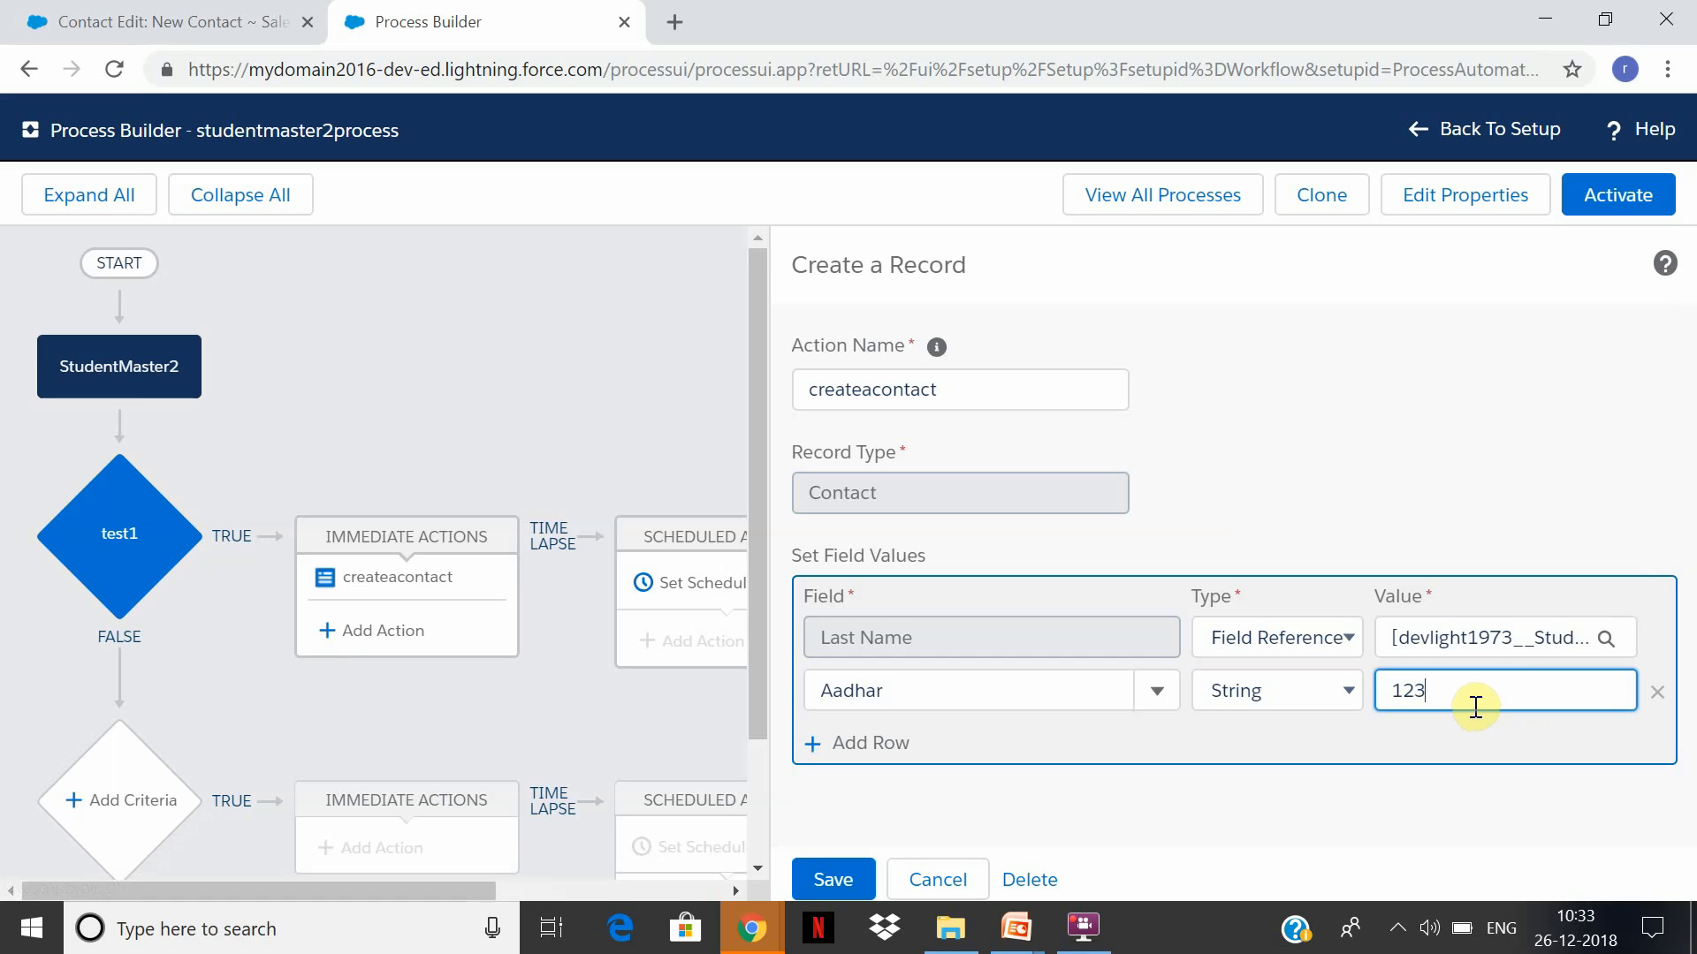
pyautogui.write('45')
pyautogui.click(821, 888)
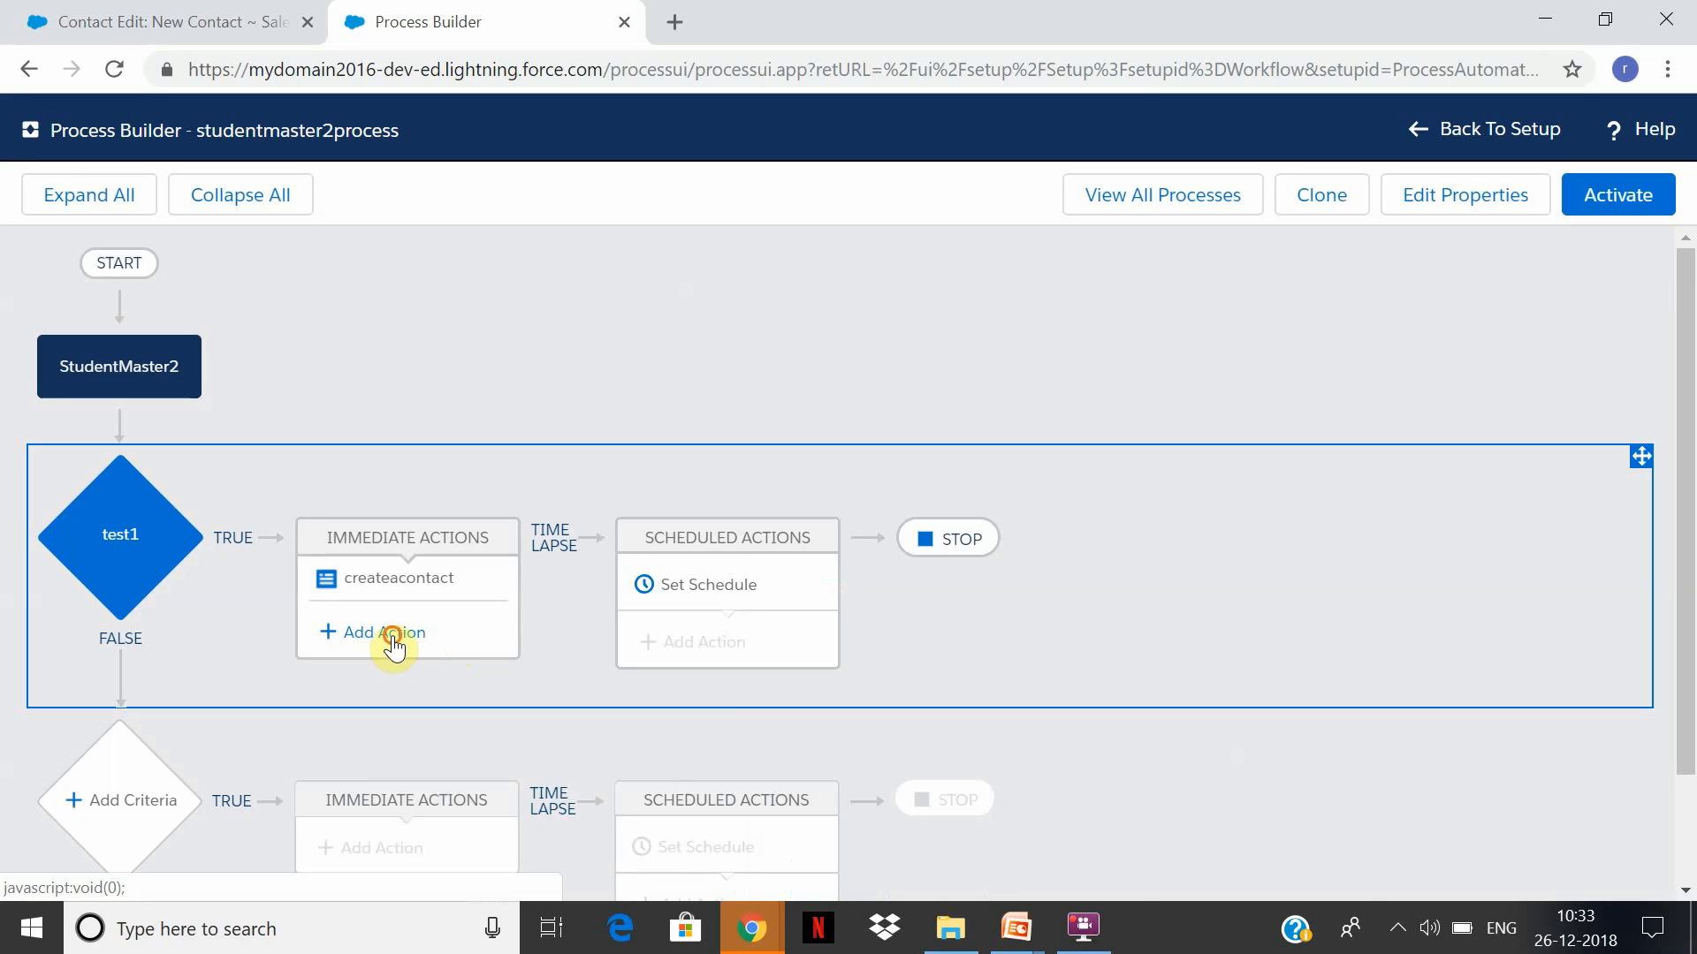
# Add another immediate action under test1 with the Email Alerts type and name it sendwelcome
pyautogui.click(395, 652)
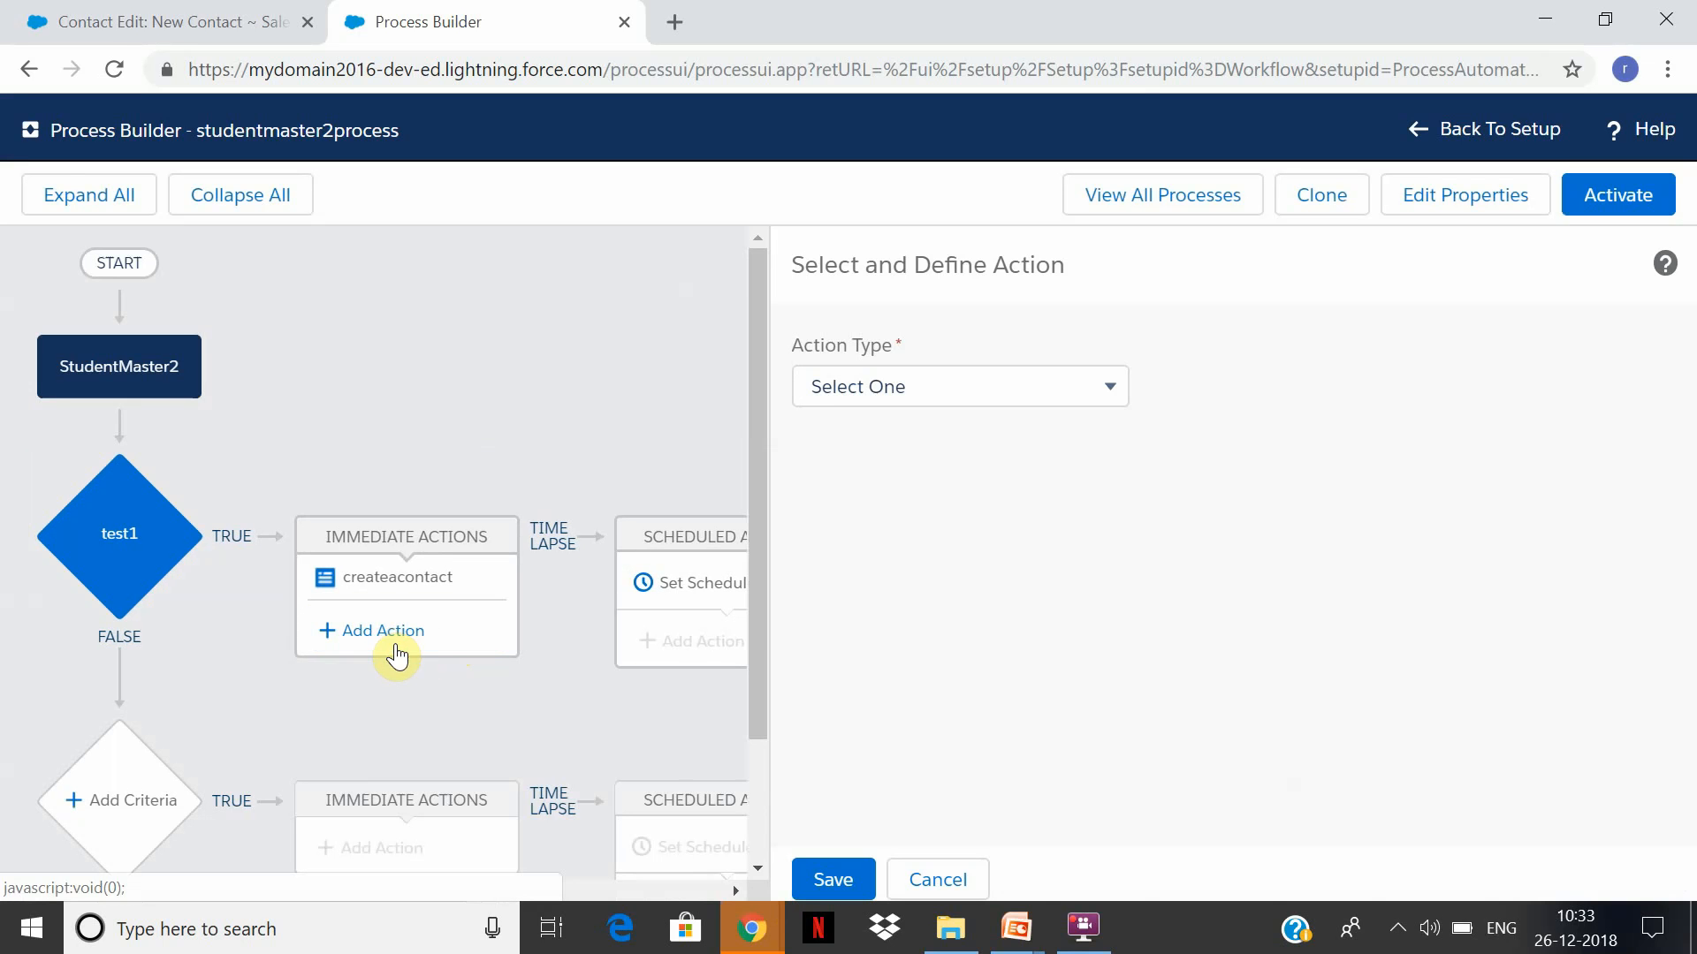
pyautogui.click(1110, 382)
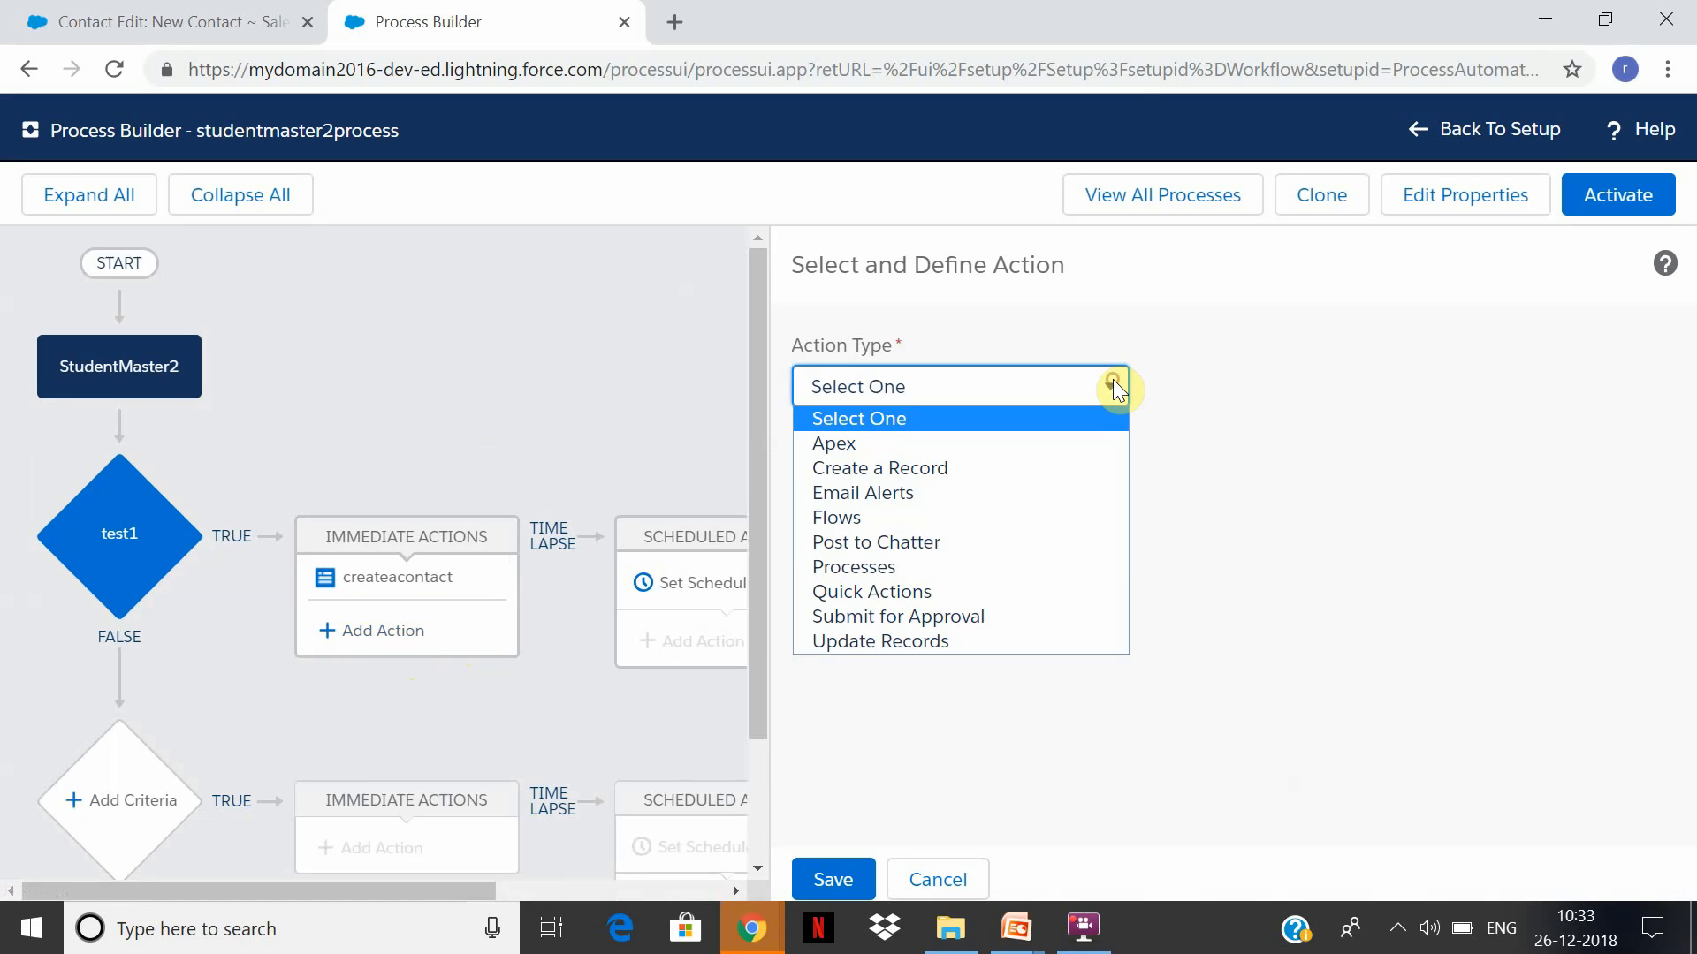
pyautogui.click(1048, 501)
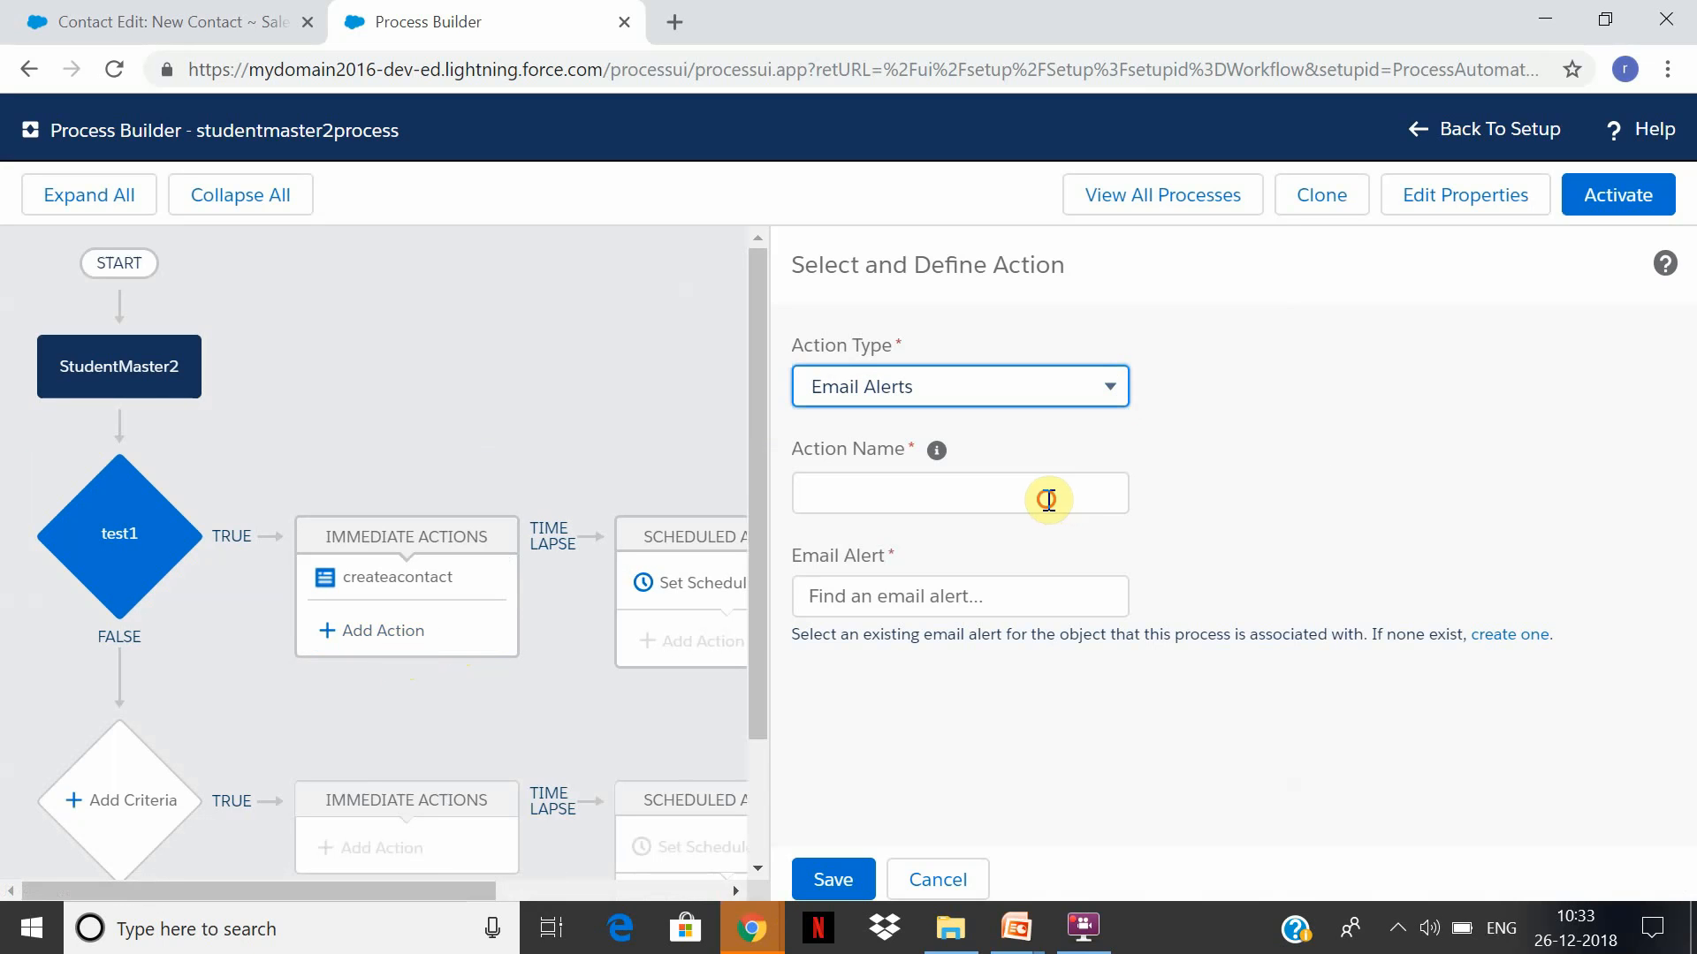
pyautogui.click(1048, 500)
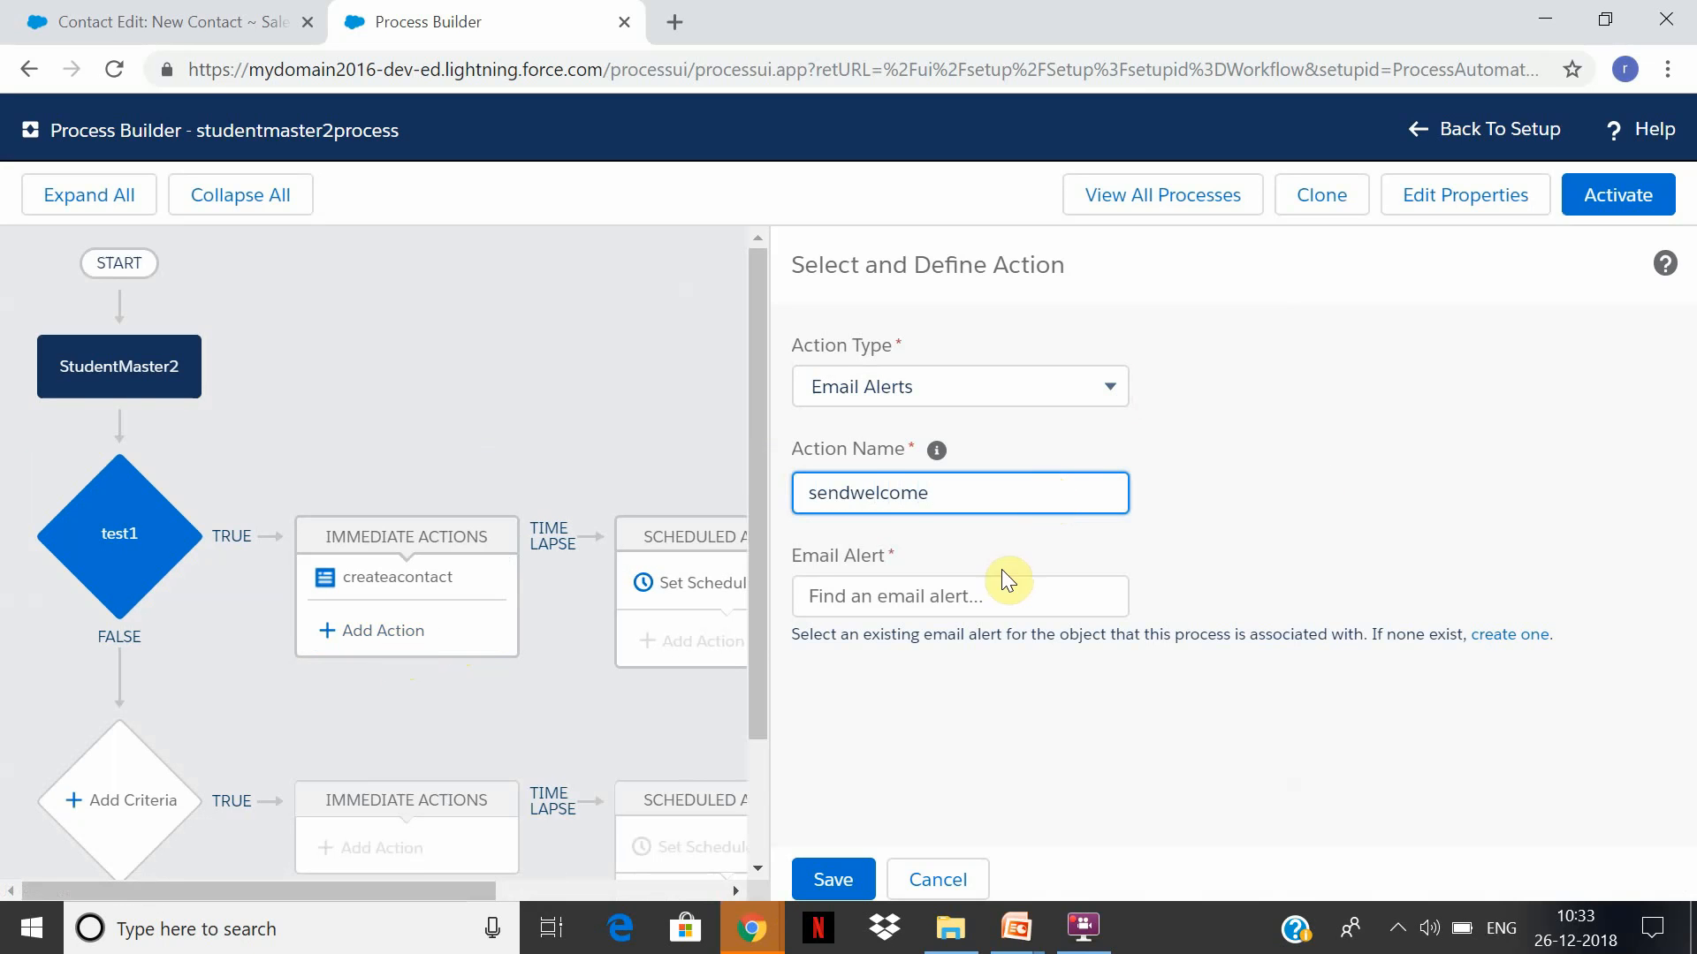
# Search the existing email alerts for "em" to find one for the sendwelcome action
pyautogui.click(1017, 591)
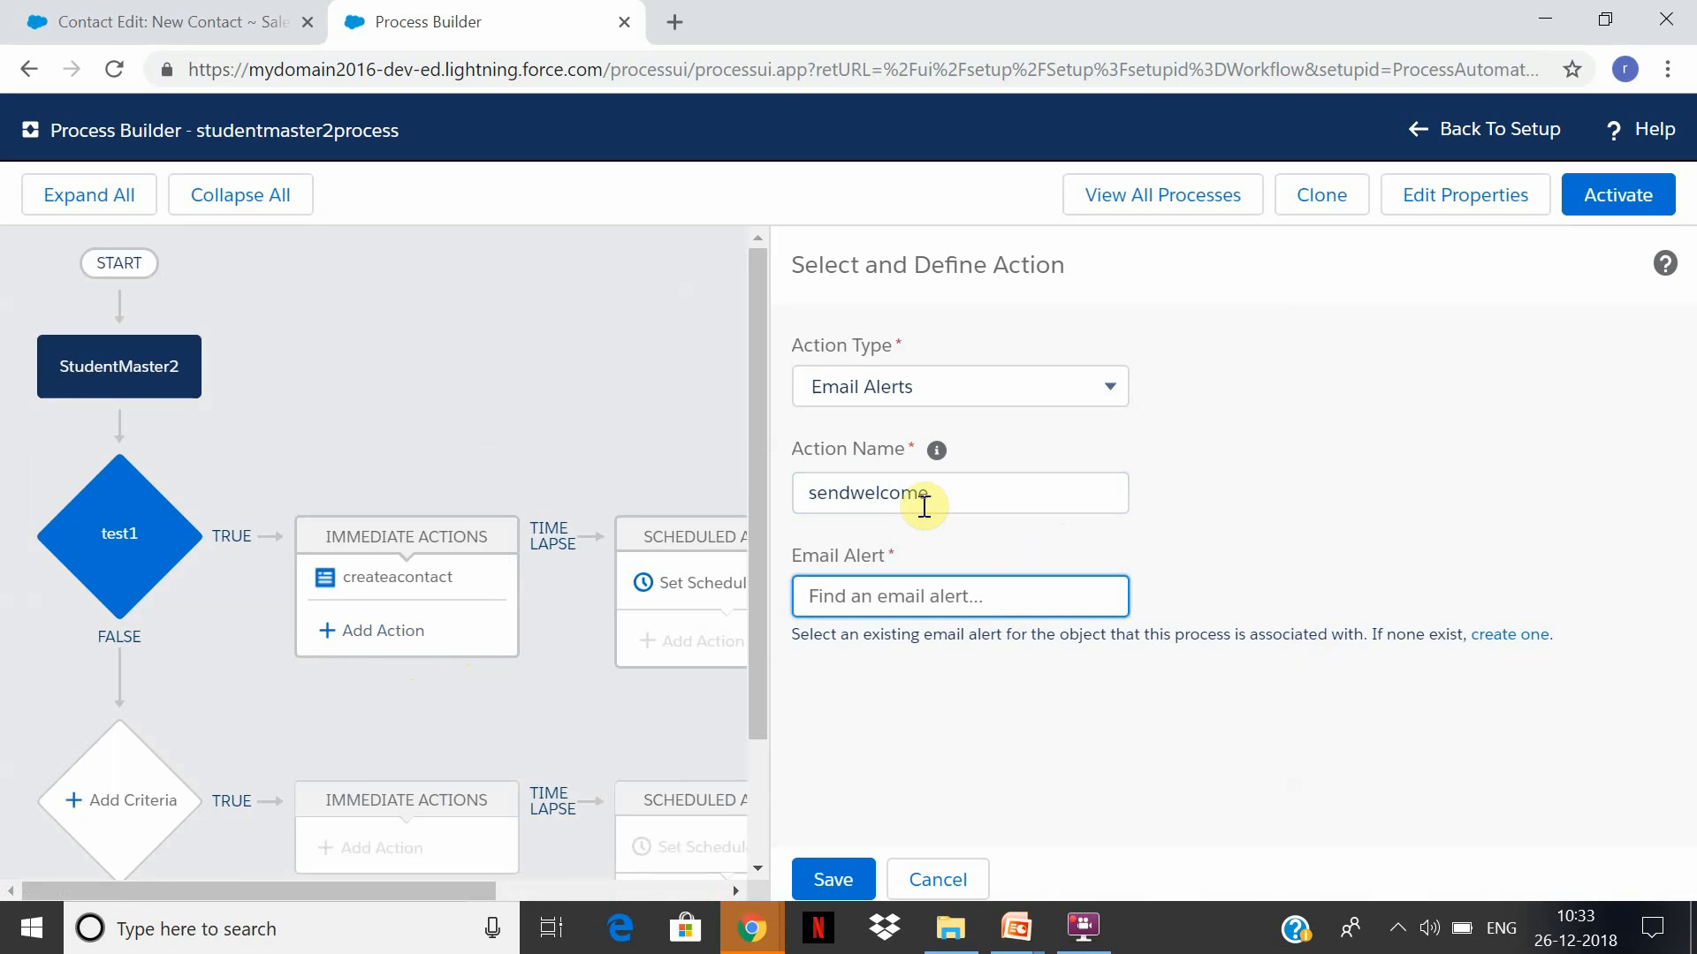
pyautogui.write('w')
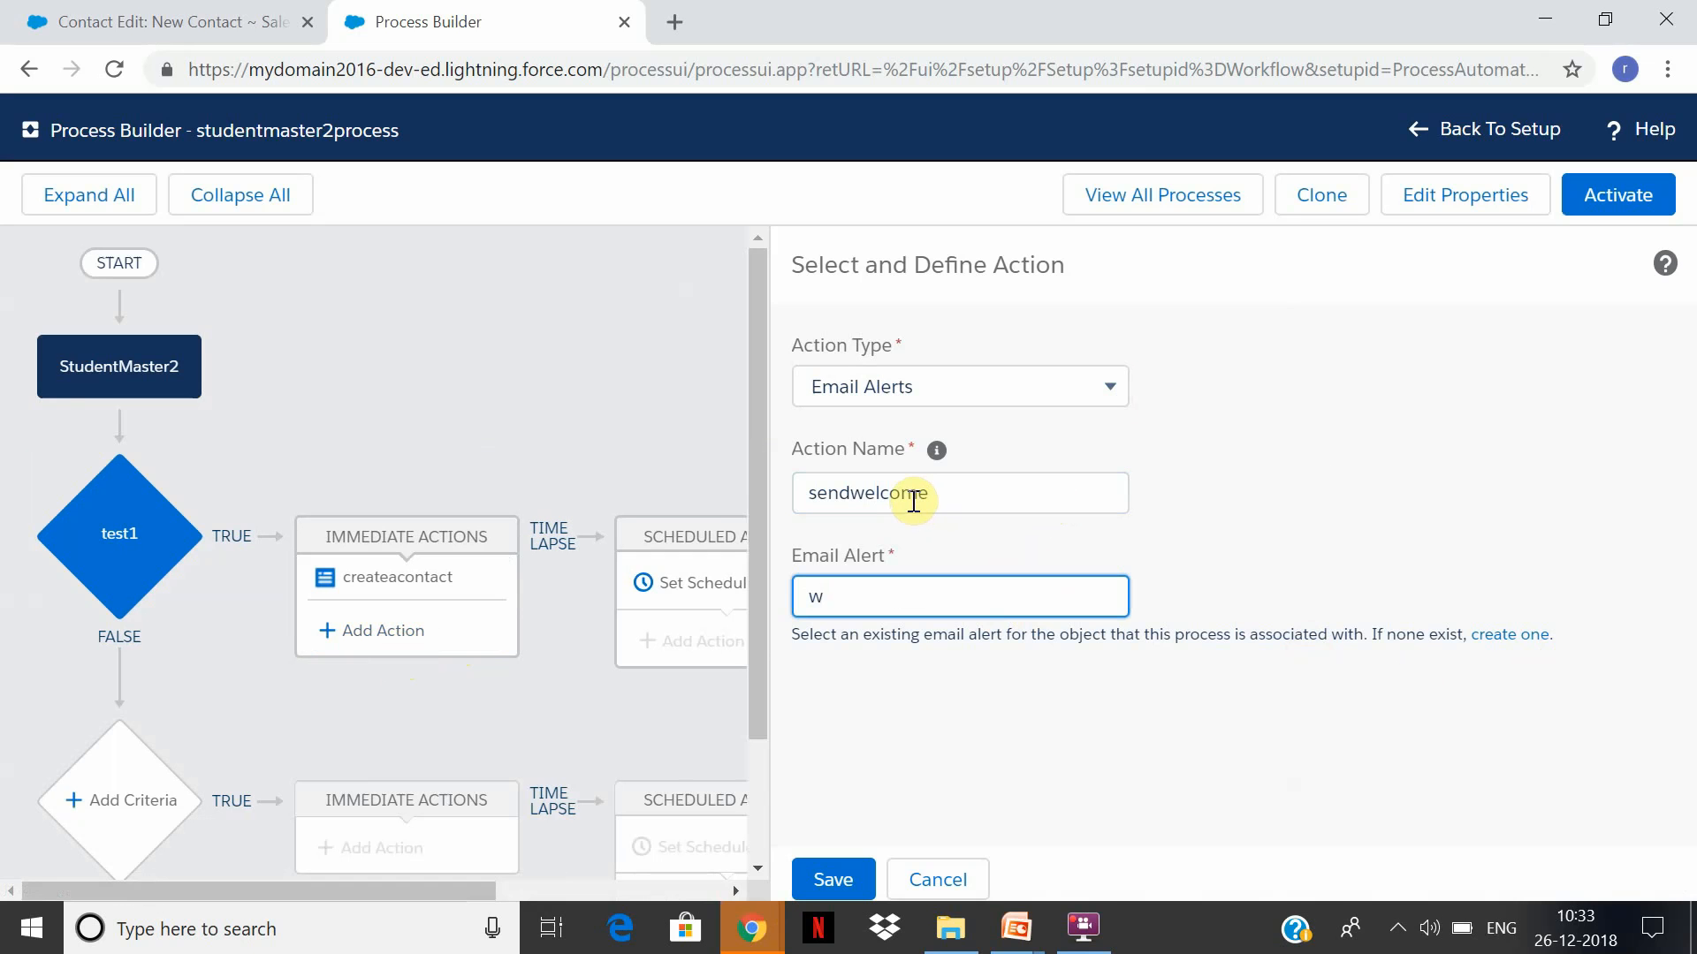
pyautogui.press('BackSpace')
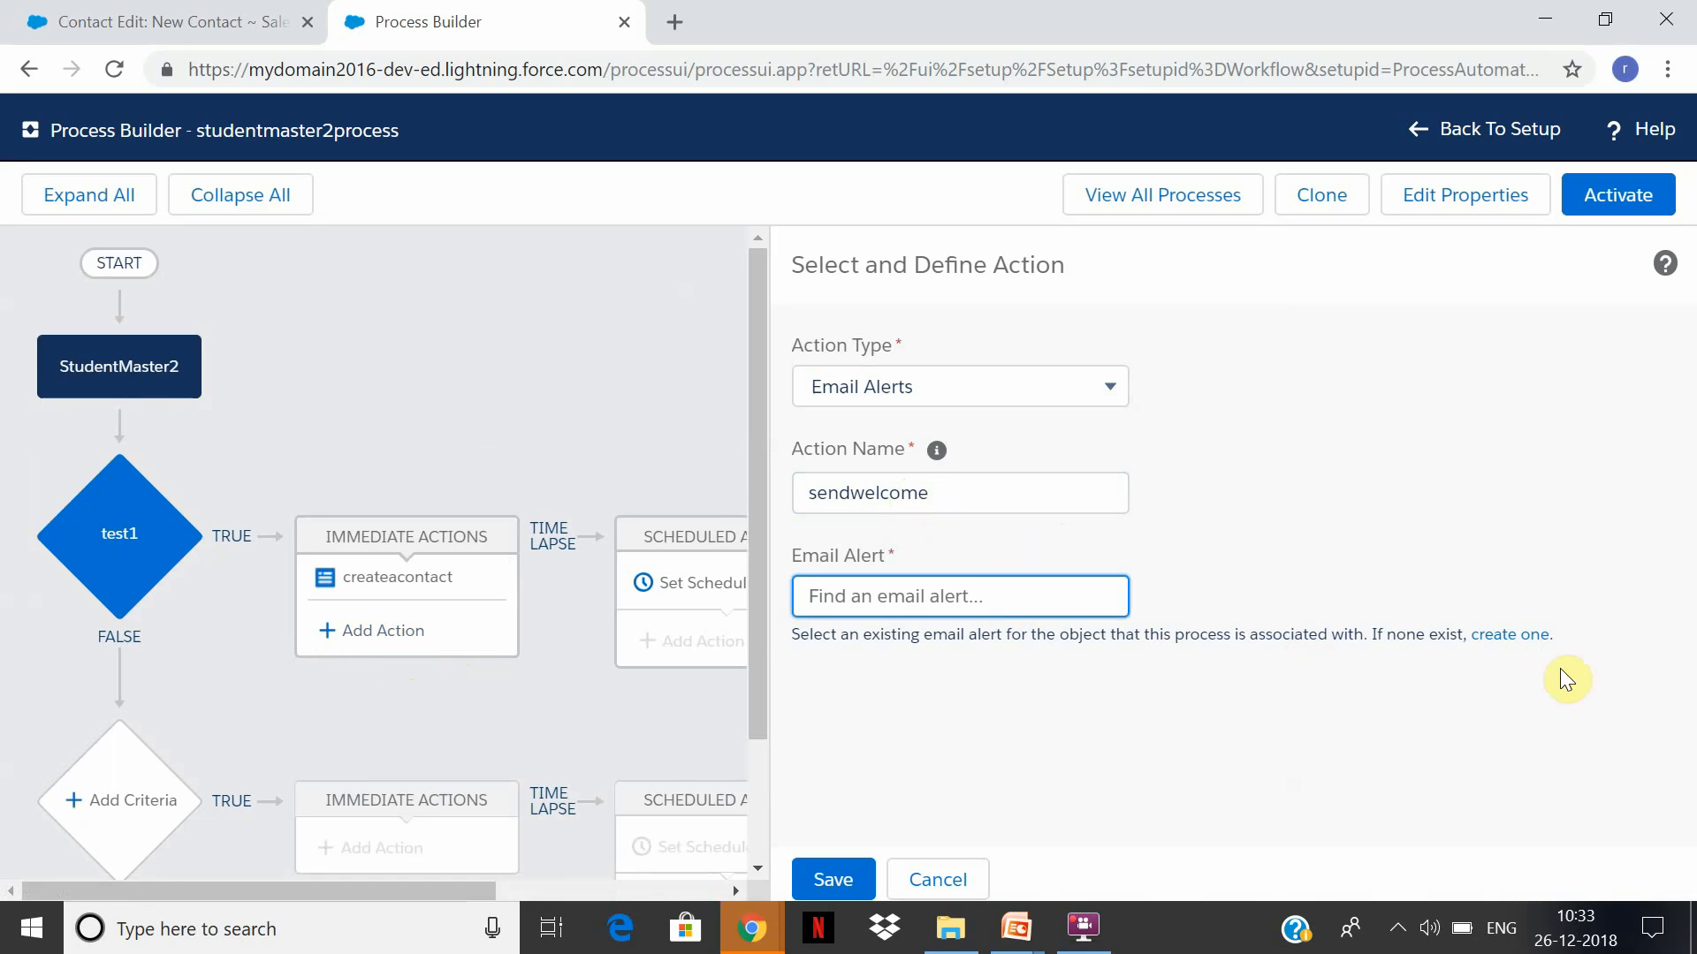
pyautogui.write('em')
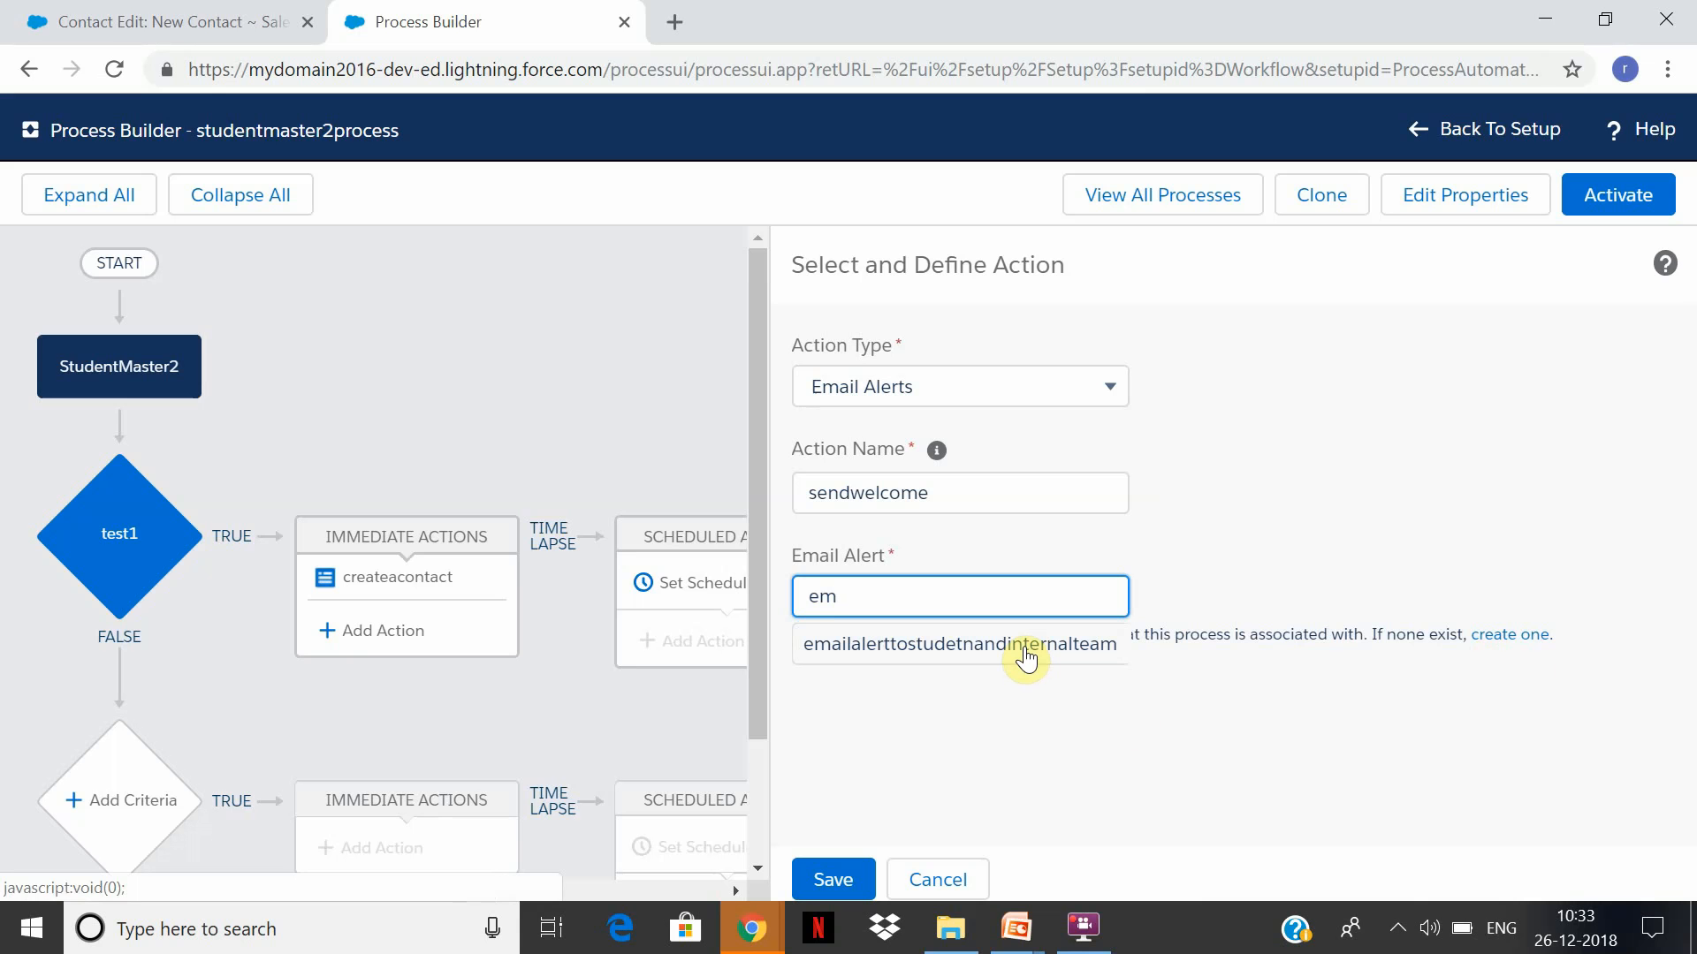
# Open the option to create an email alert, view the blank new email alert form, and return to the alert list
pyautogui.click(1518, 683)
pyautogui.click(1534, 635)
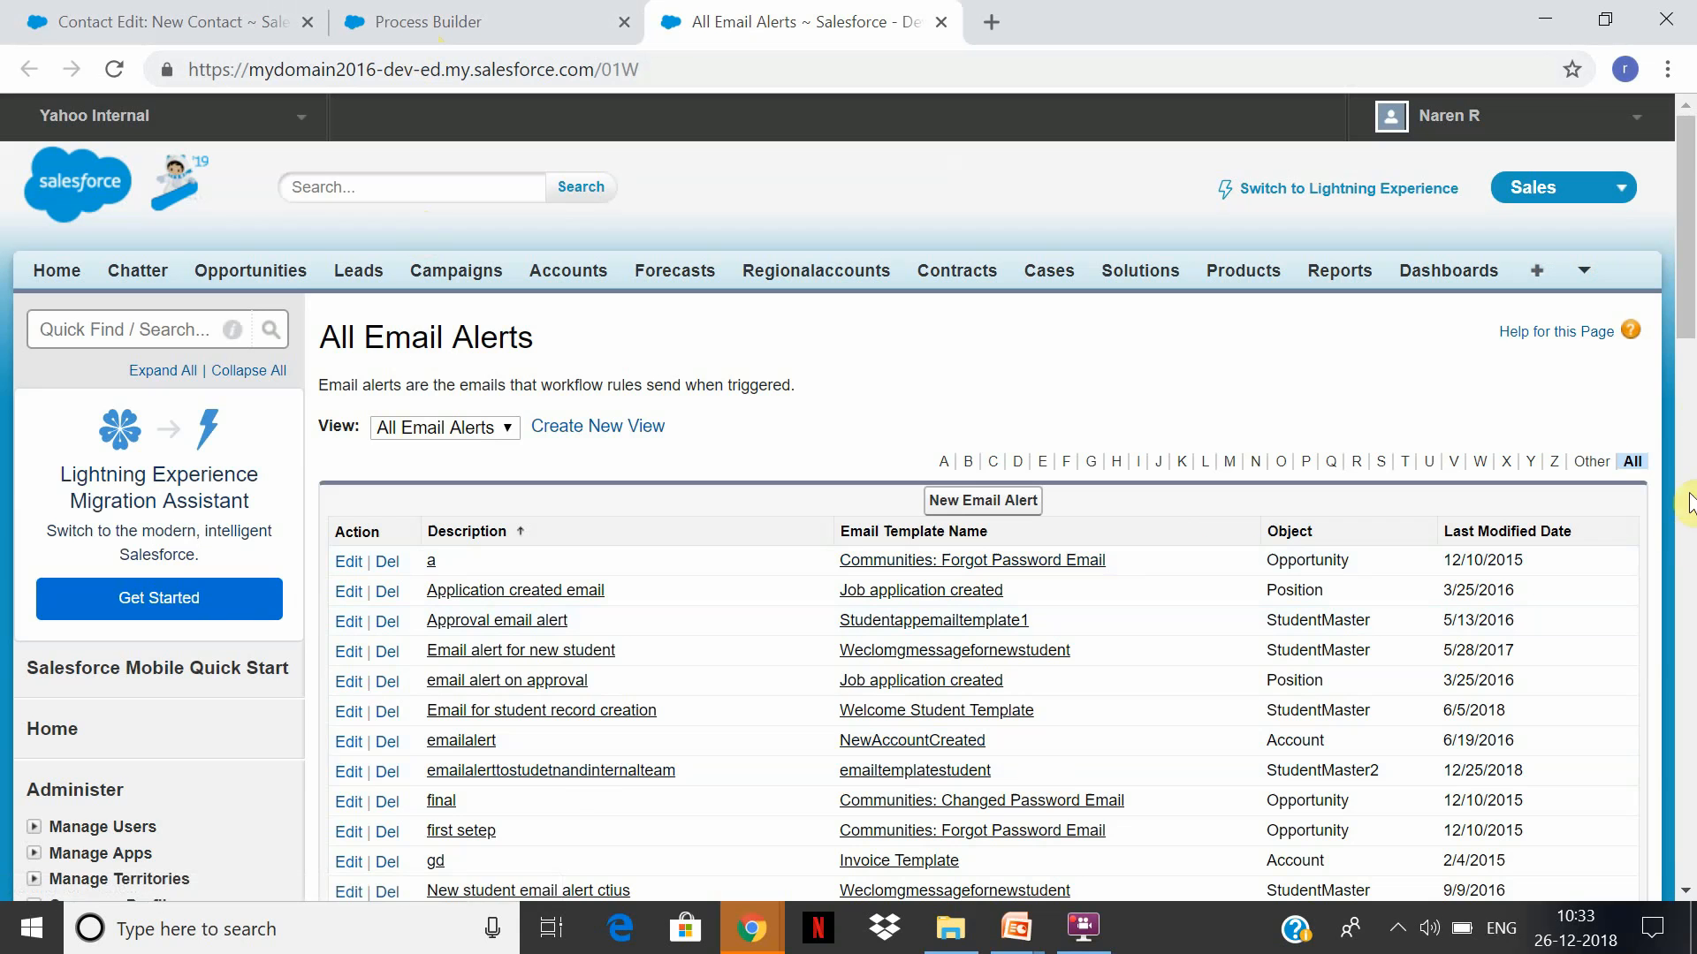
pyautogui.click(960, 503)
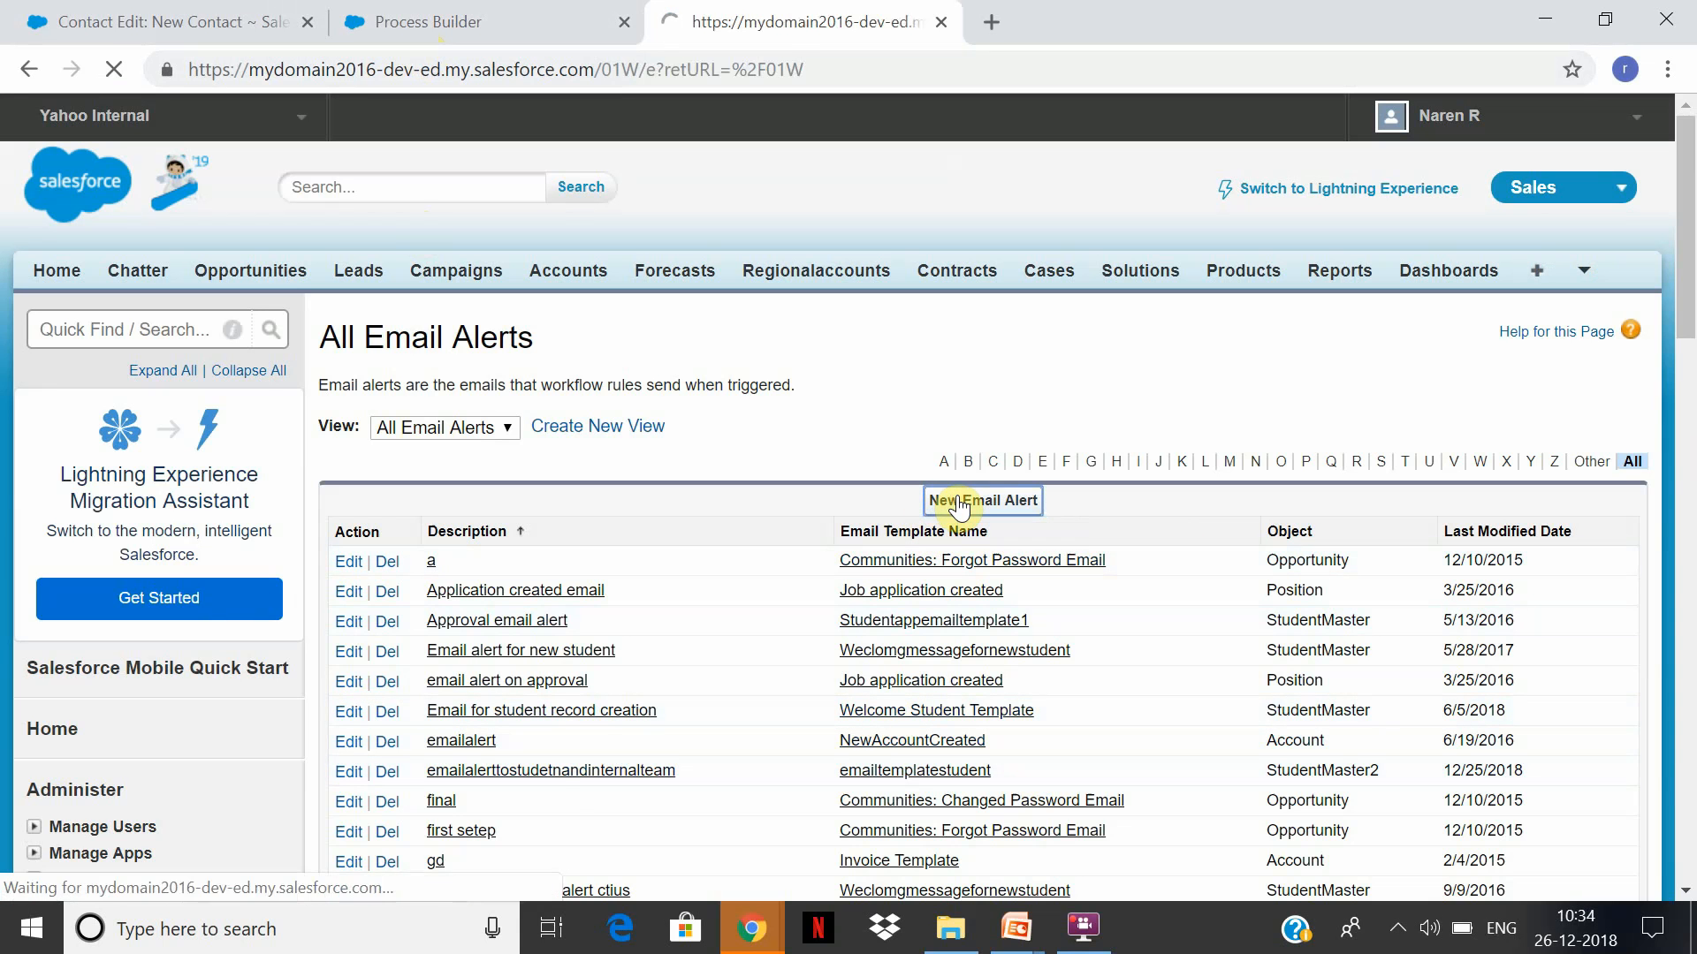
pyautogui.click(609, 523)
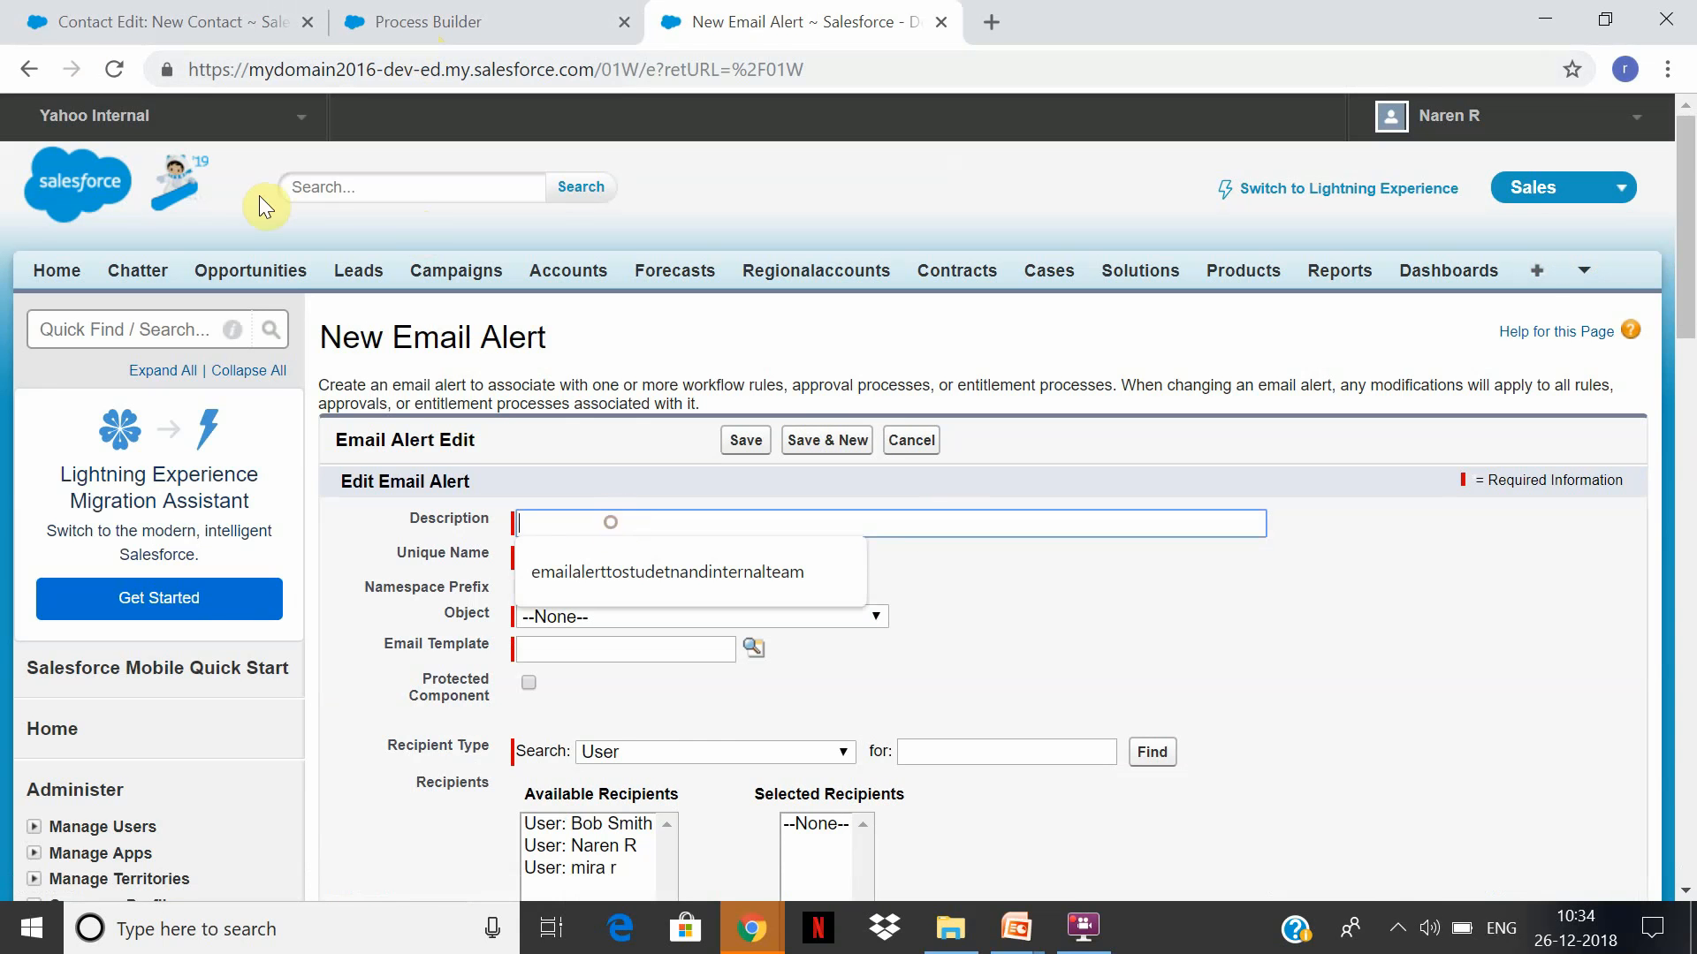
pyautogui.click(32, 70)
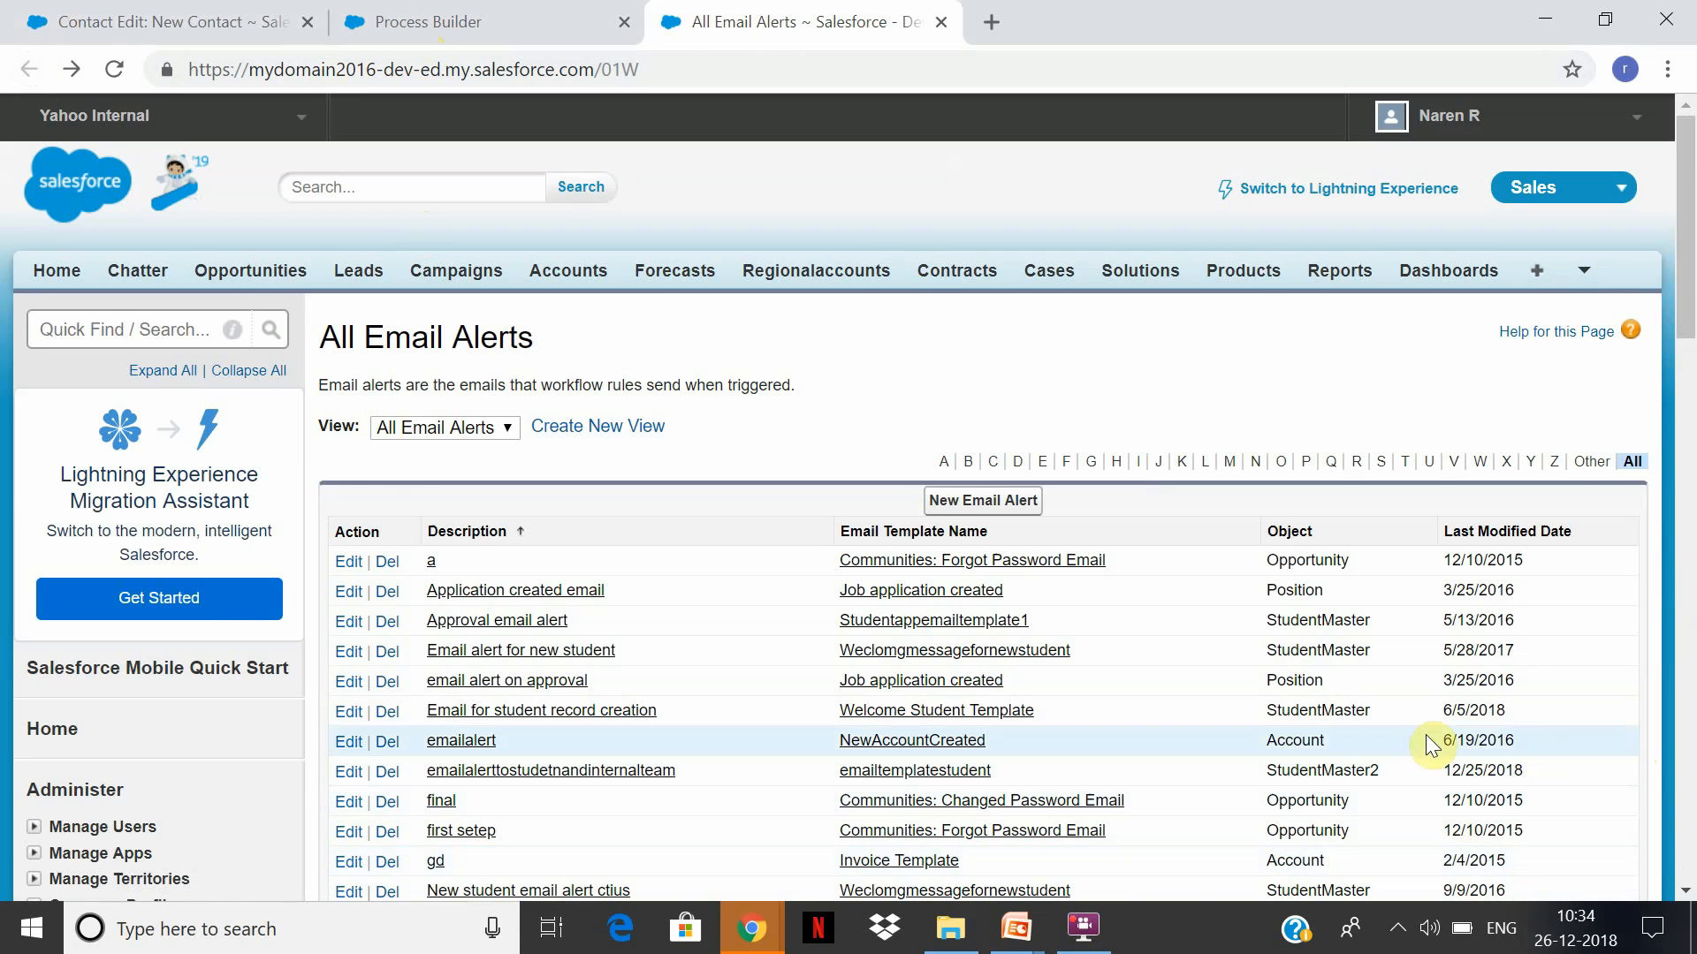
# Look through the email alerts and sort them by last modified date, newest first
pyautogui.click(1689, 486)
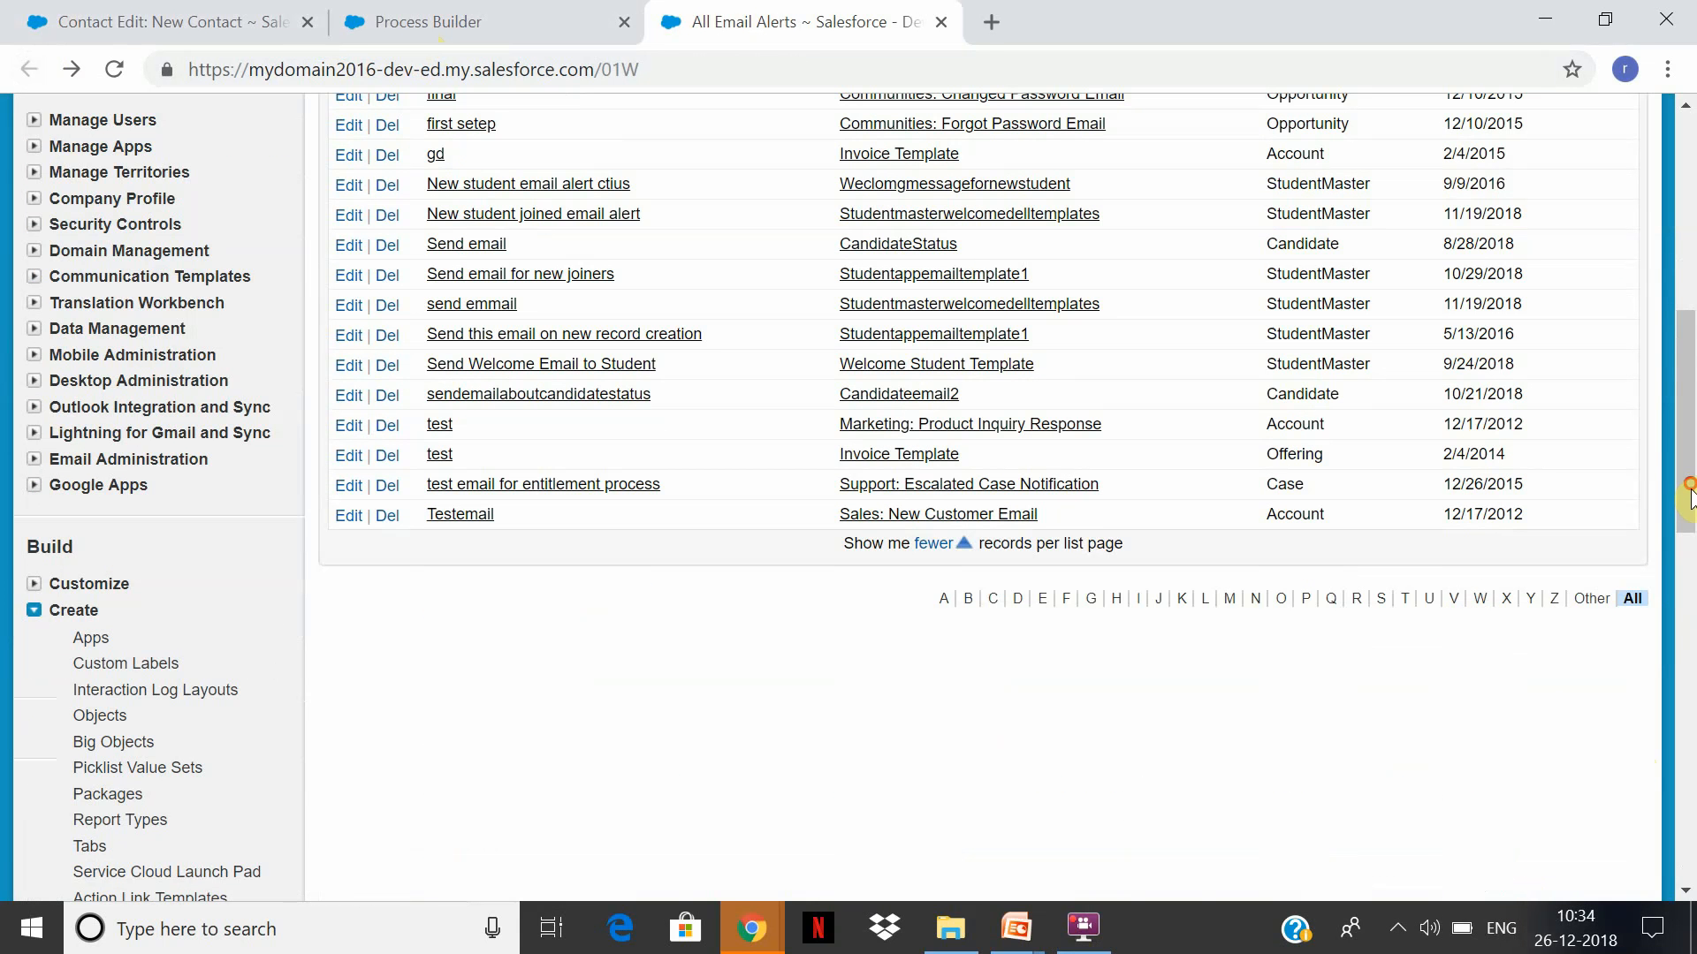
pyautogui.scroll(4, 1589, 243)
pyautogui.click(1504, 179)
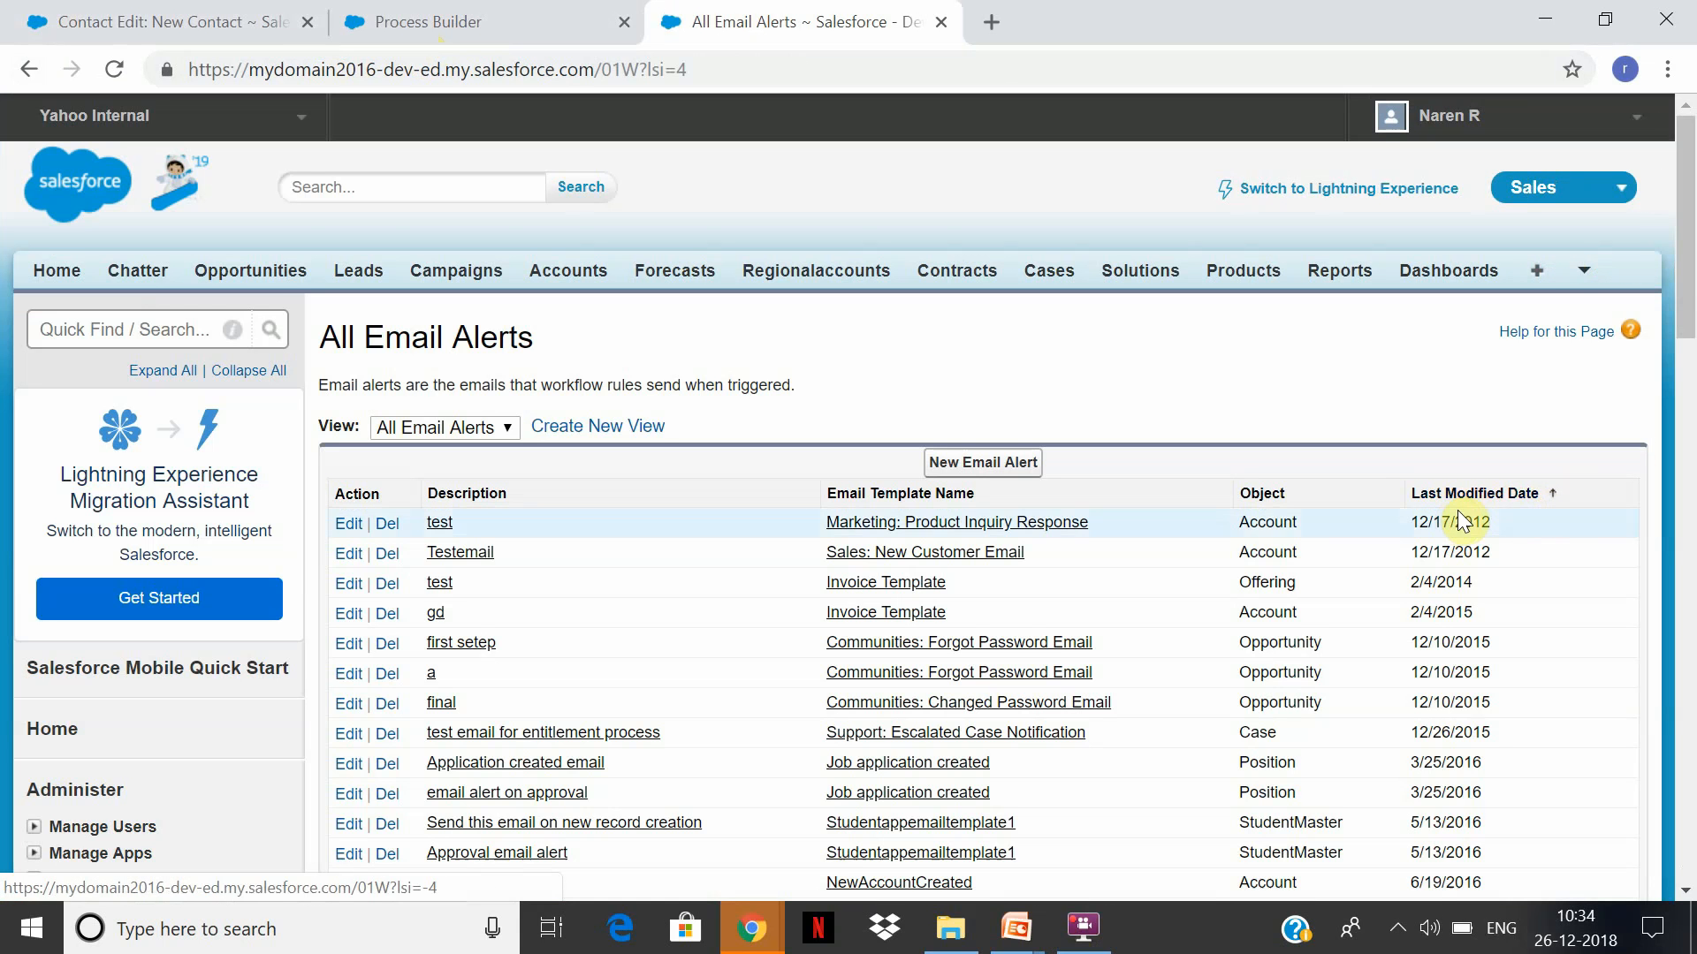
pyautogui.click(1492, 493)
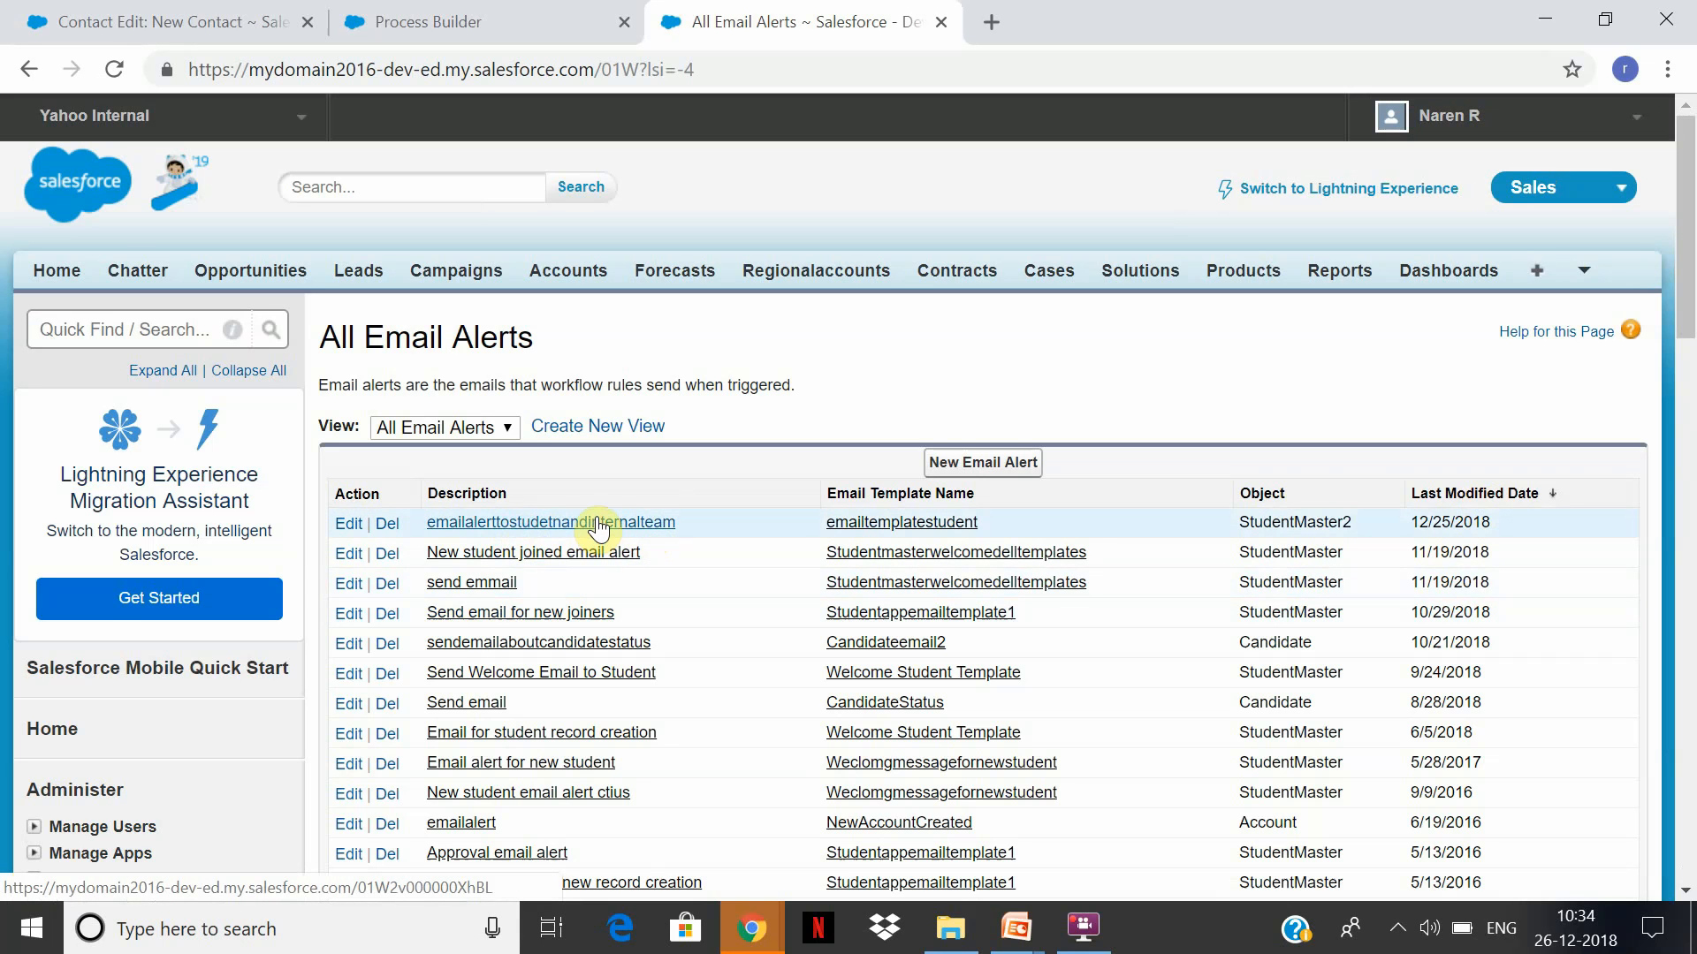
# Return to the process and select emailalerttostudetnandinternalteam as the email alert for the sendwelcome action, searching for "email"
pyautogui.click(403, 21)
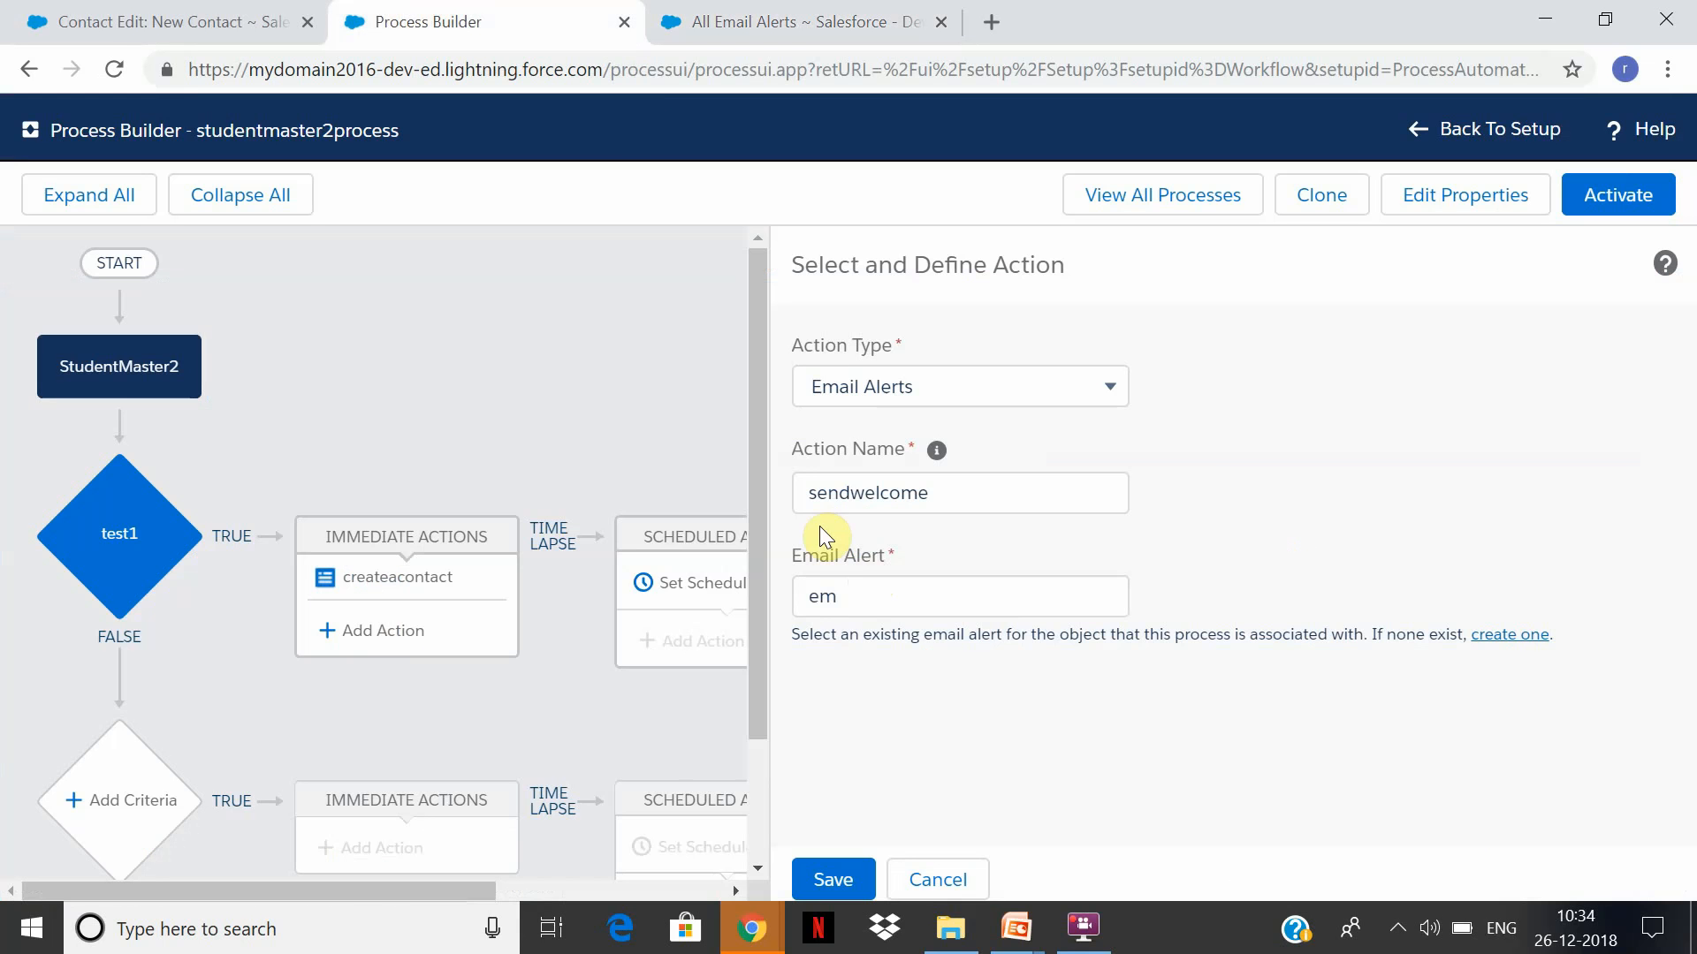
pyautogui.click(853, 608)
pyautogui.press('BackSpace')
pyautogui.press('BackSpace')
pyautogui.write('ema')
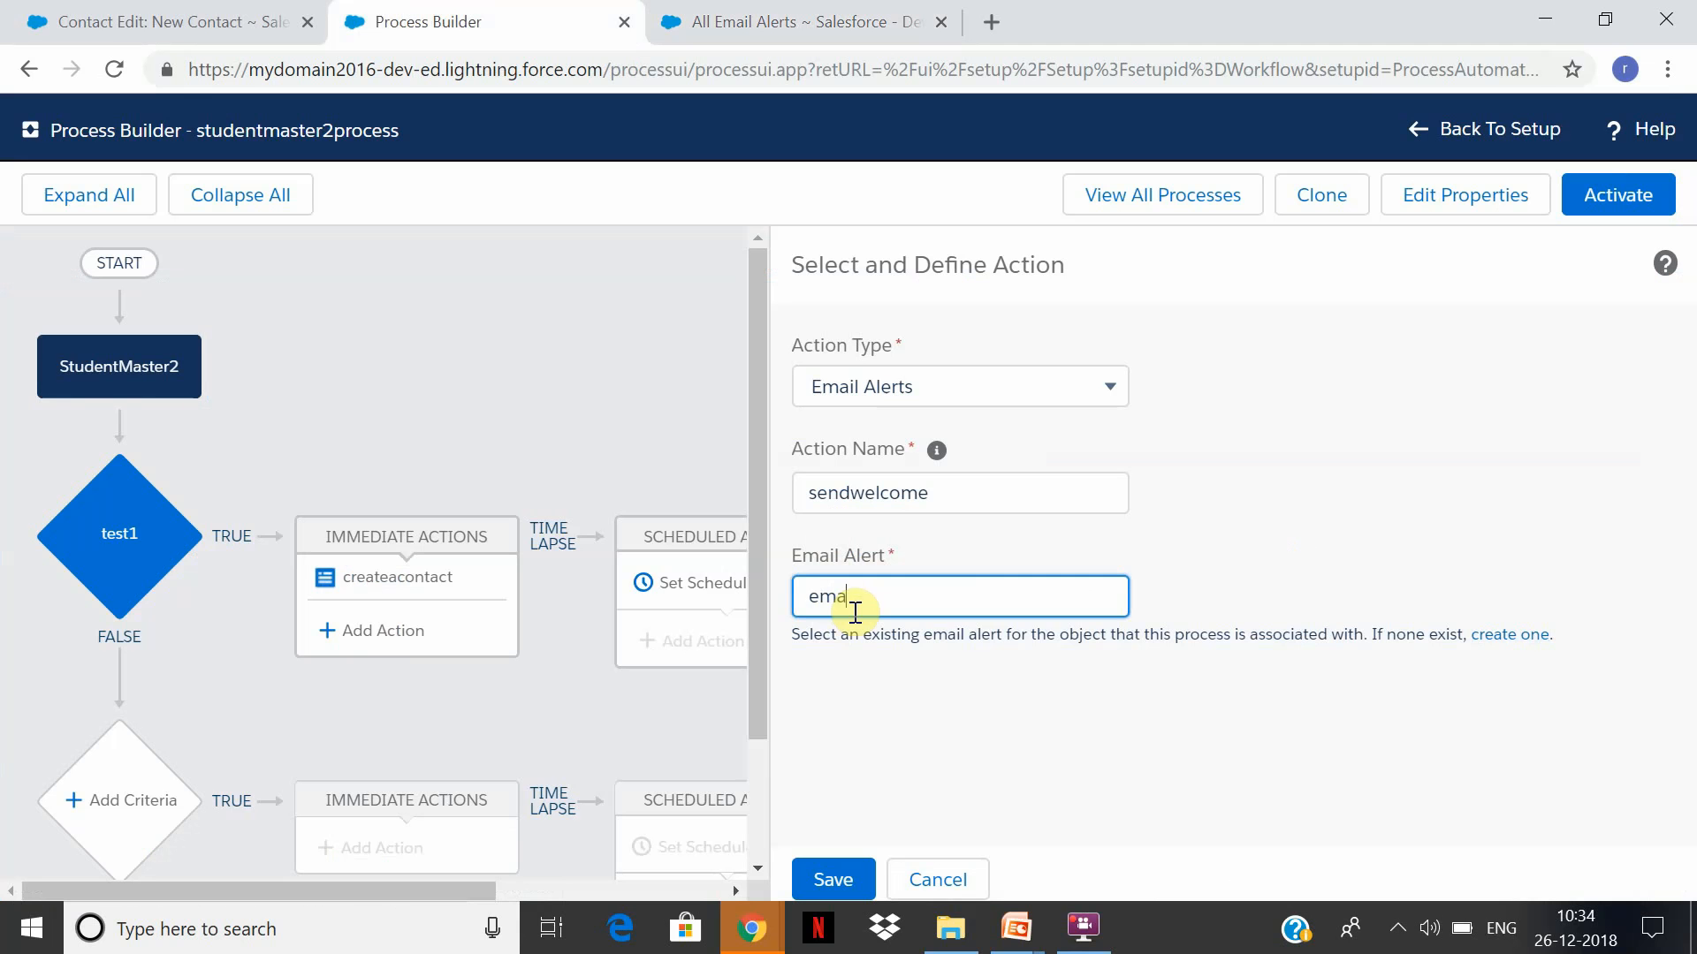
pyautogui.write('il')
pyautogui.click(1007, 643)
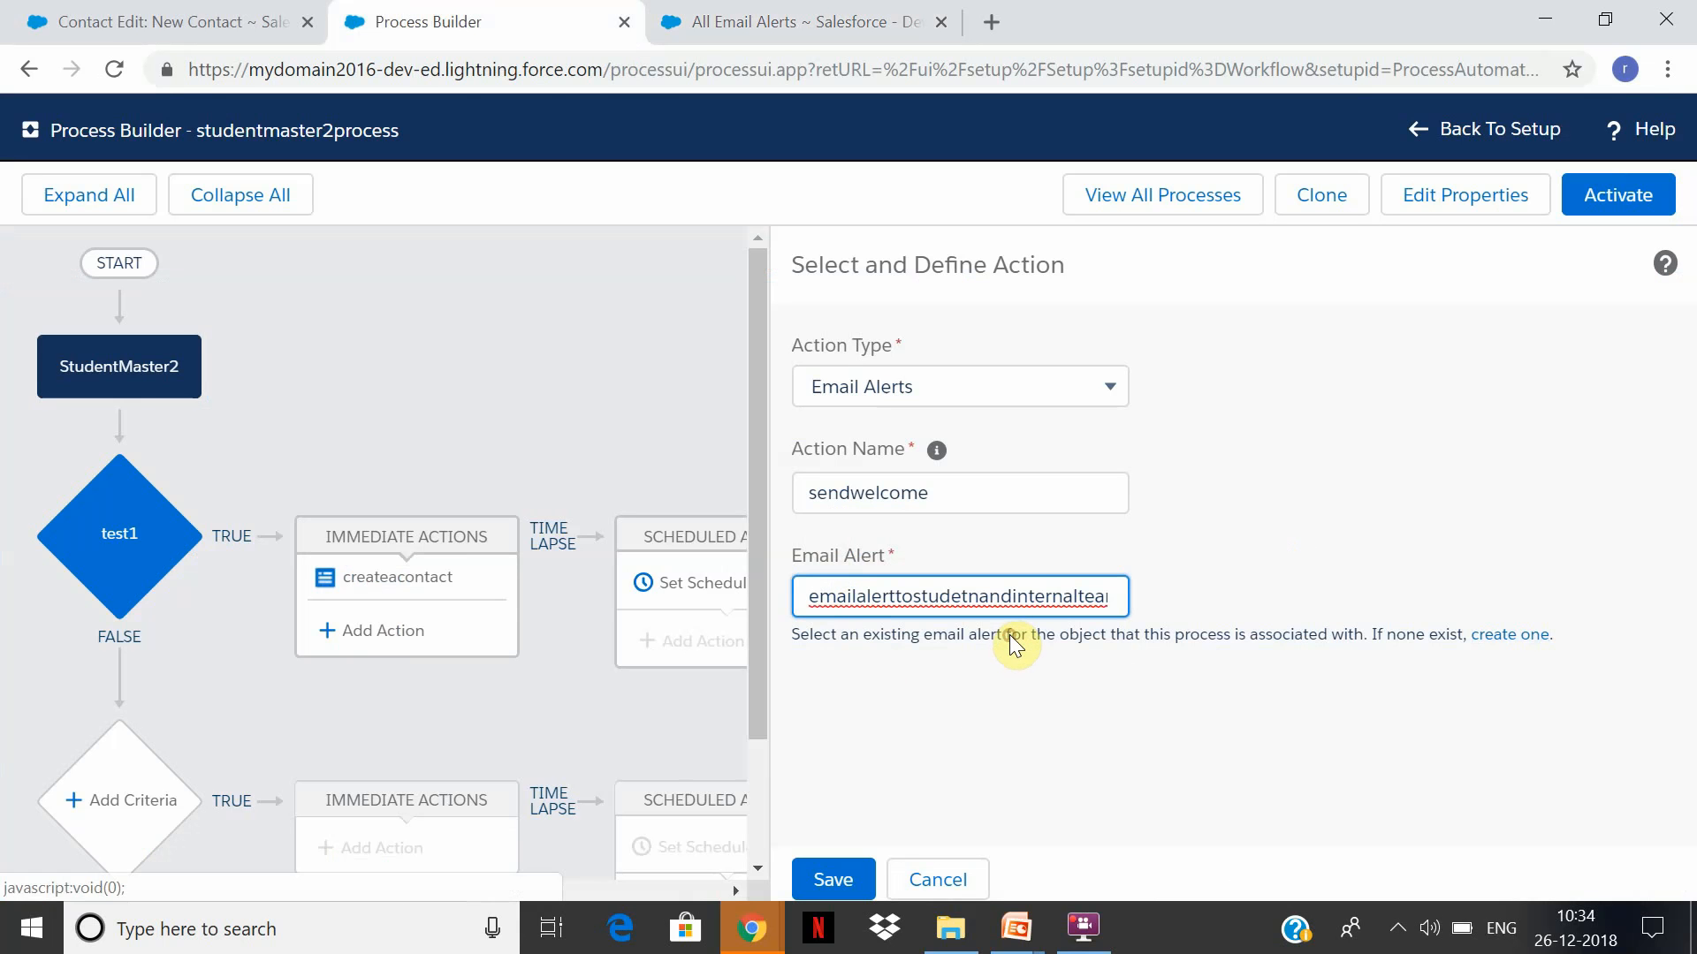
# Examine the emailalerttostudetnandinternalteam alert's details, the rules using it and its edit form, then return to the process
pyautogui.click(717, 21)
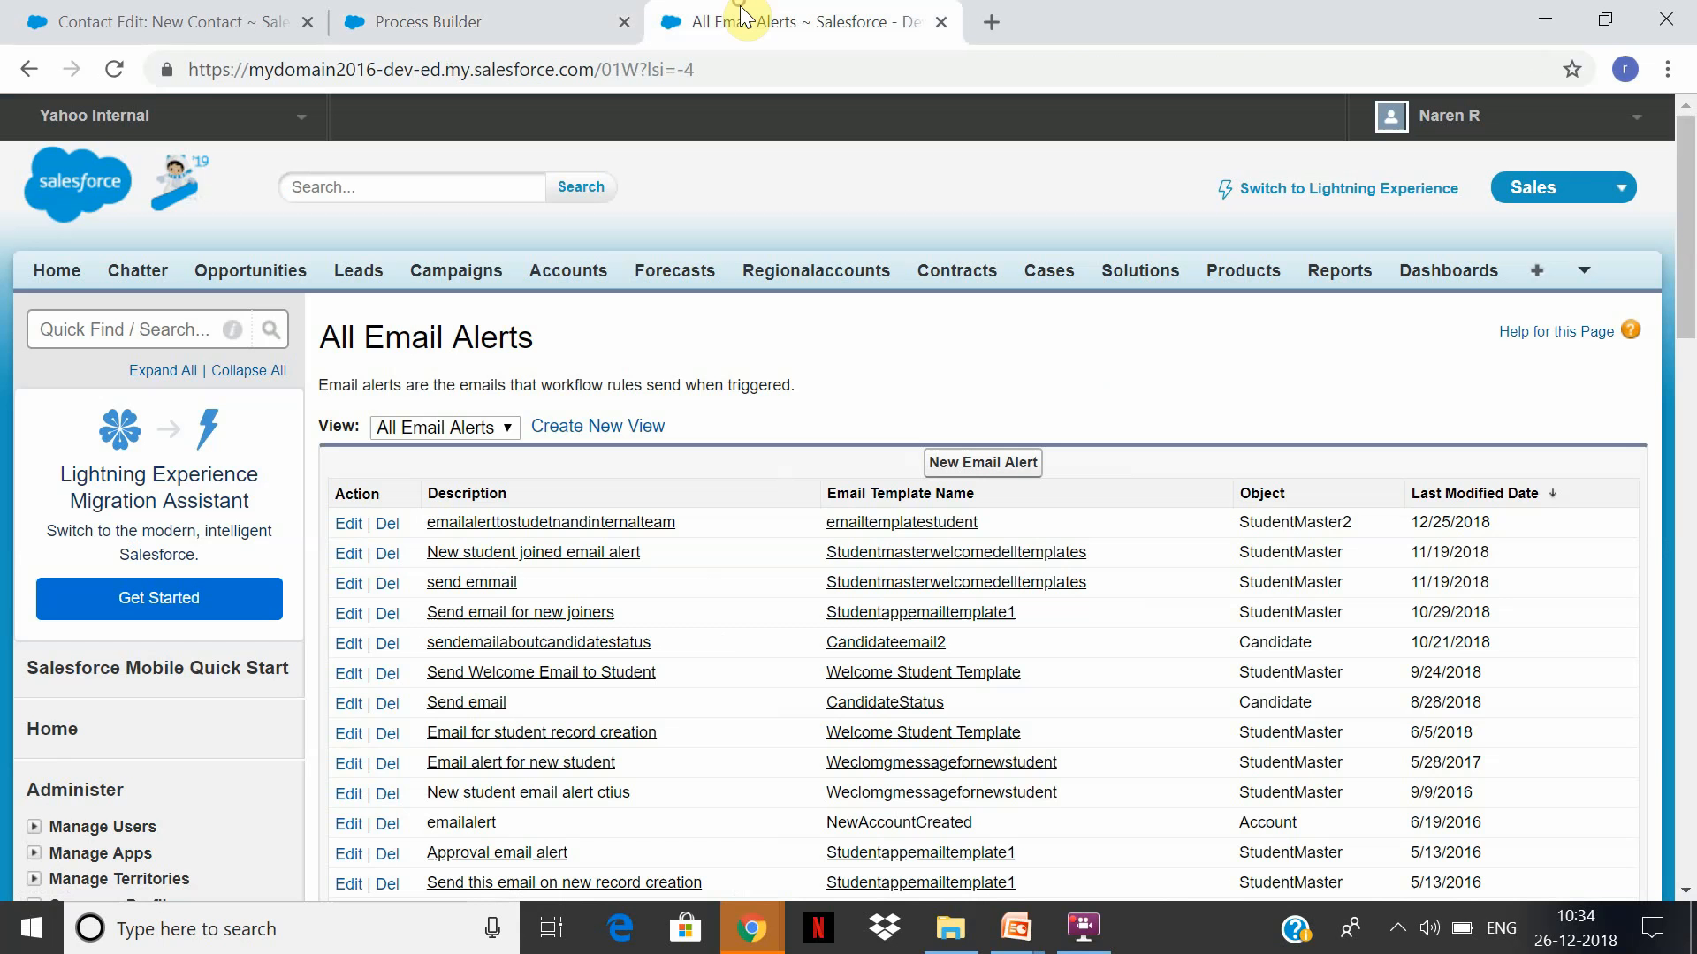
pyautogui.click(608, 523)
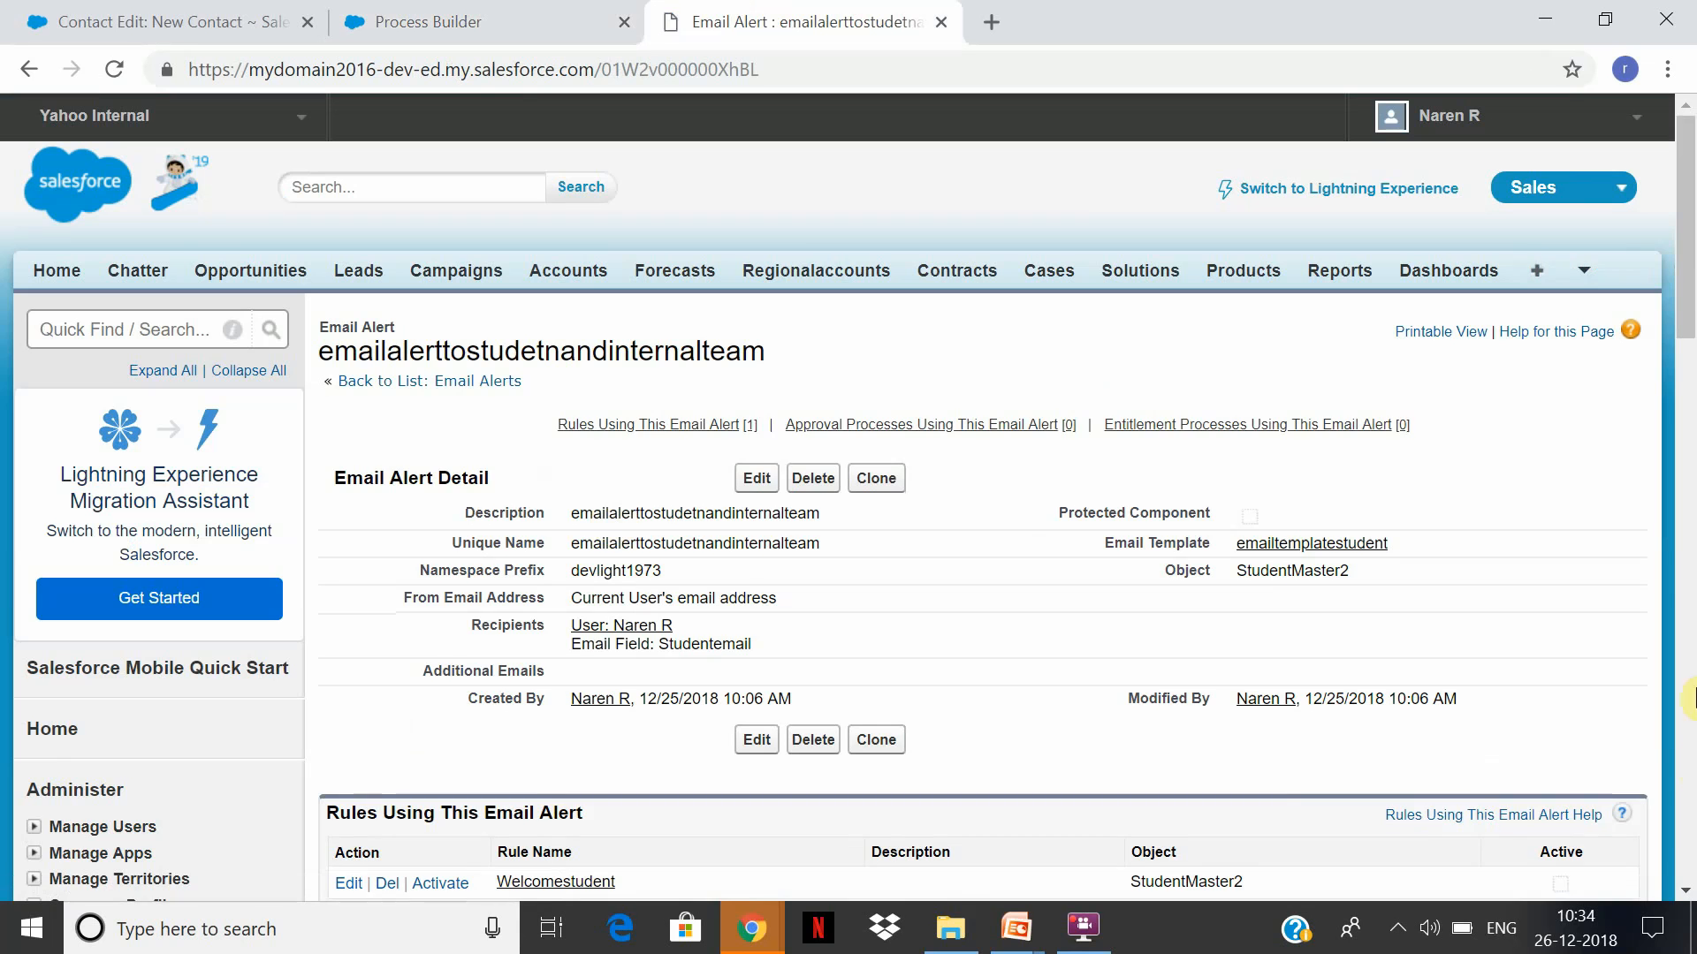
pyautogui.scroll(-4, 1671, 480)
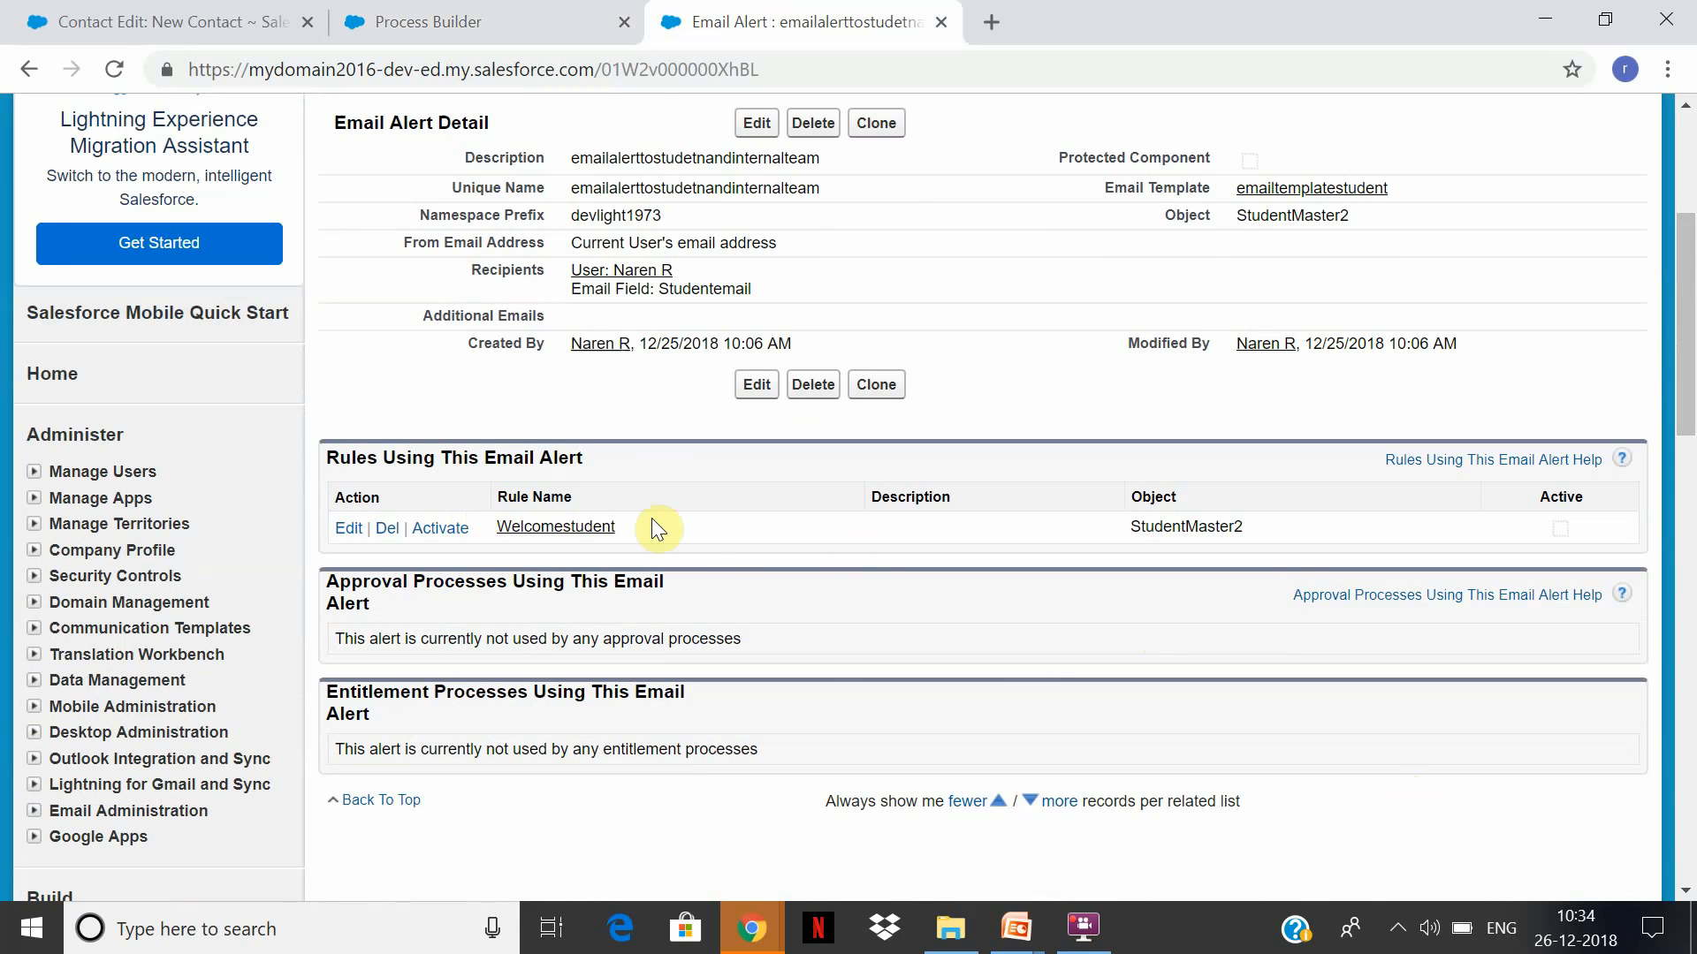
pyautogui.click(415, 21)
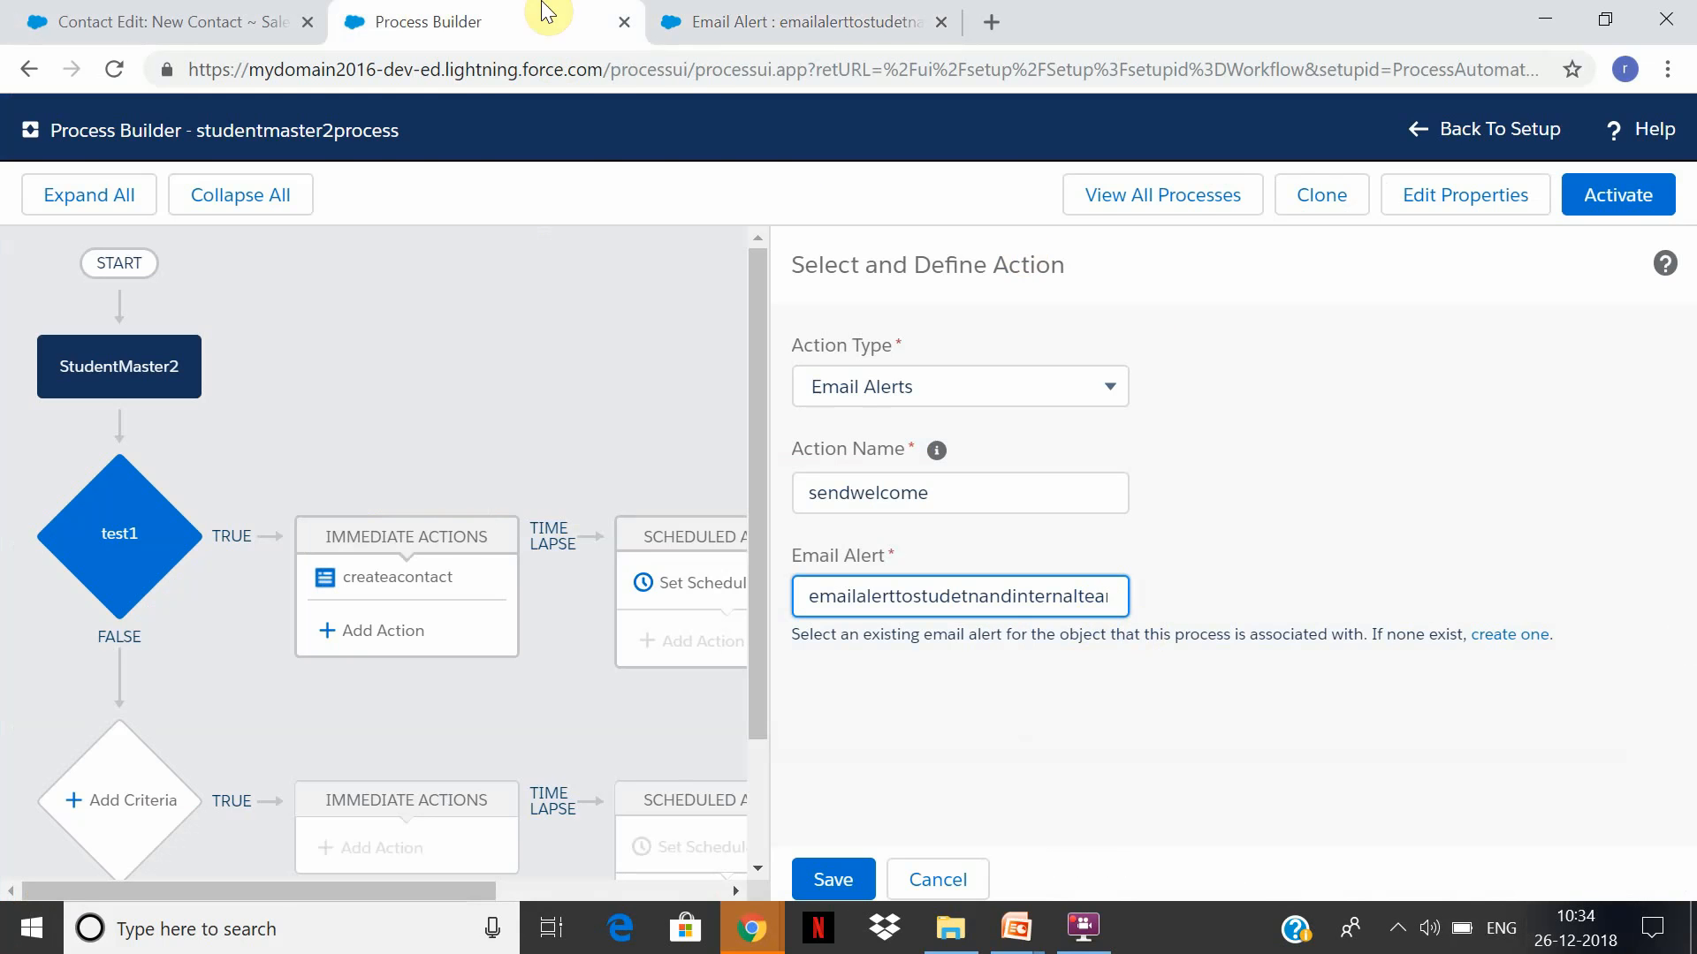
pyautogui.click(813, 21)
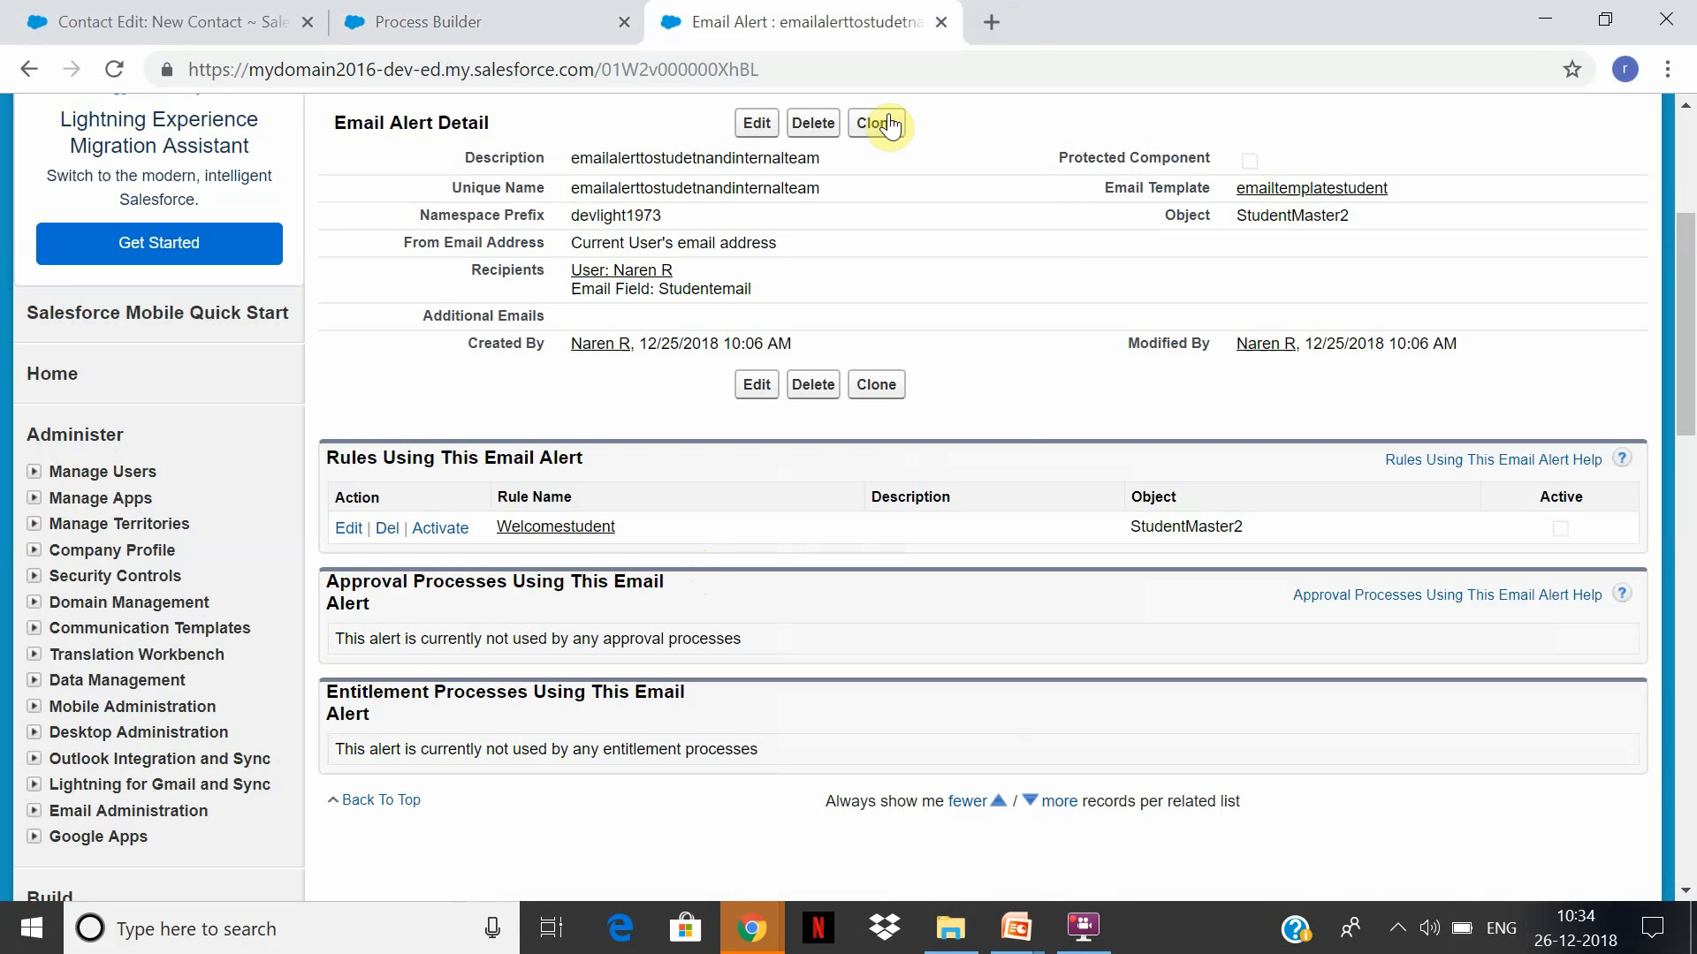
pyautogui.click(744, 126)
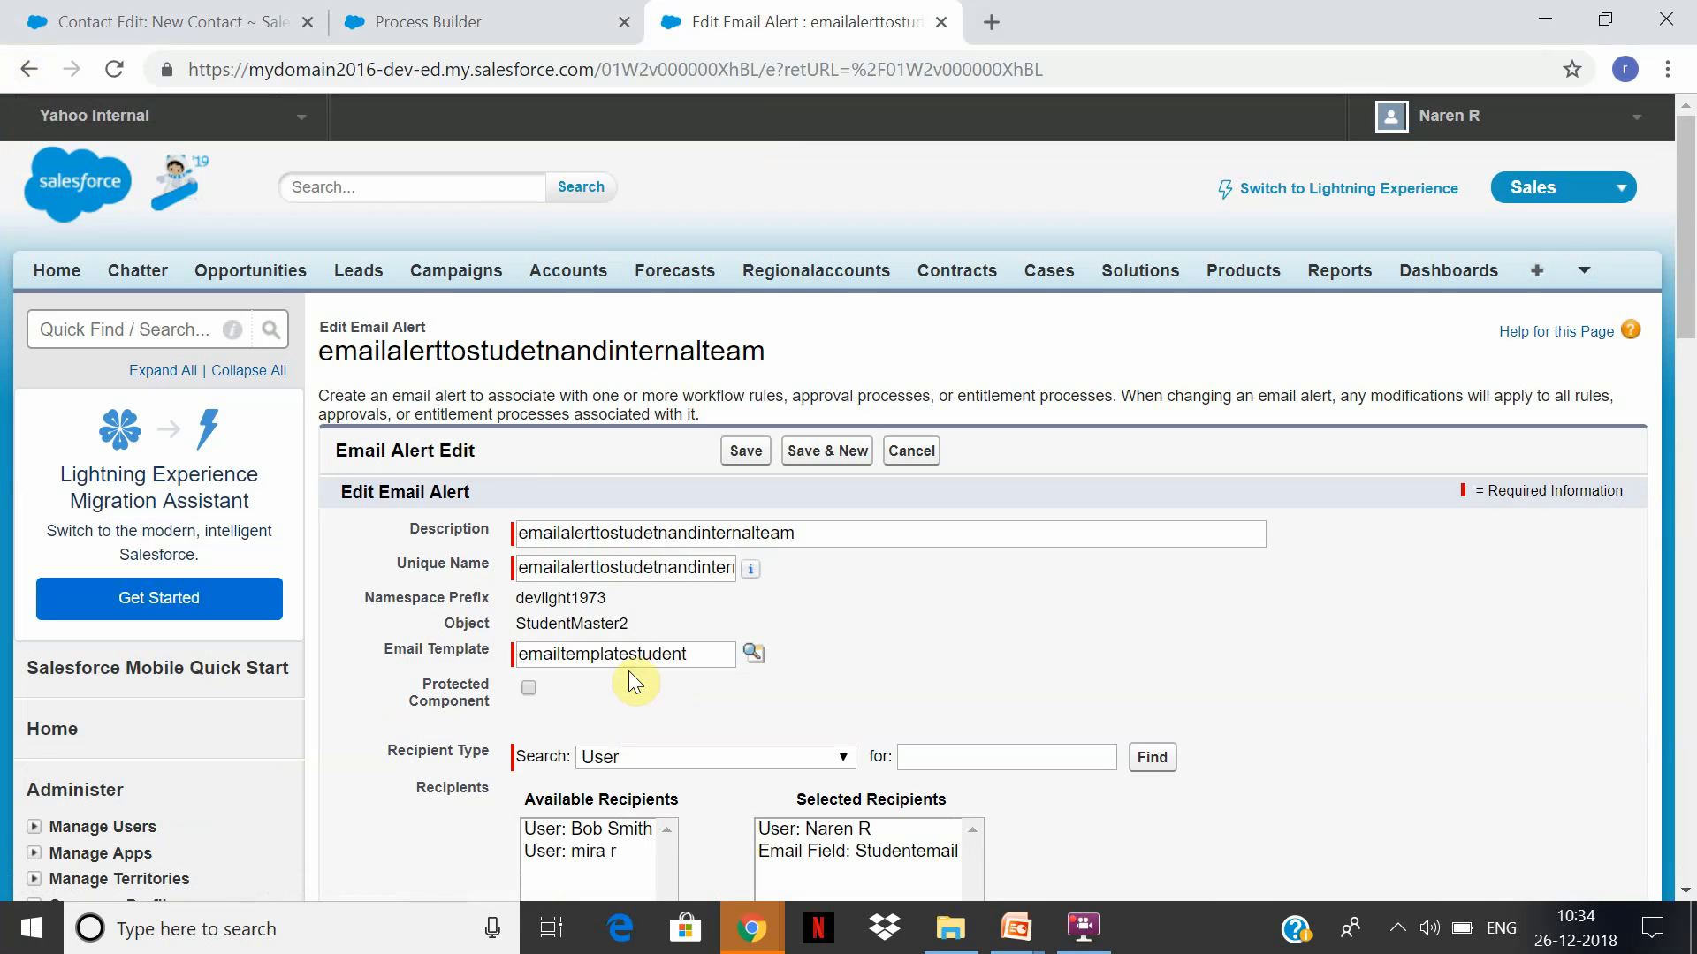
pyautogui.click(26, 67)
pyautogui.click(513, 19)
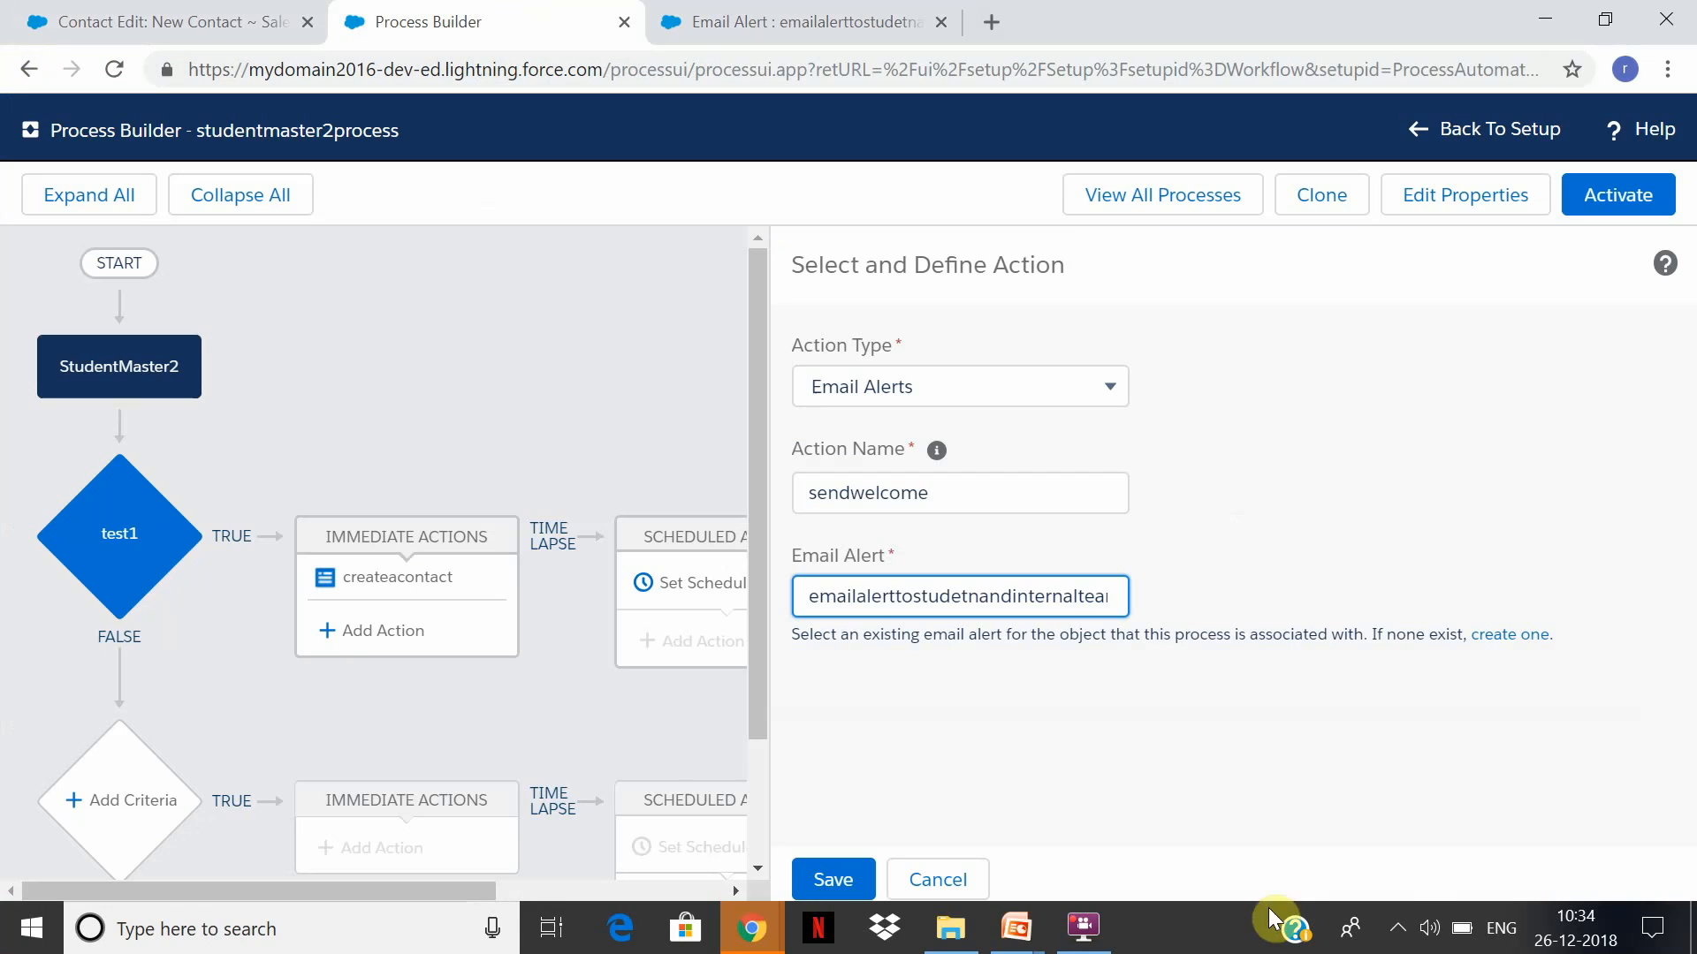
# Save the sendwelcome action and expand the full list of immediate actions under test1
pyautogui.click(816, 878)
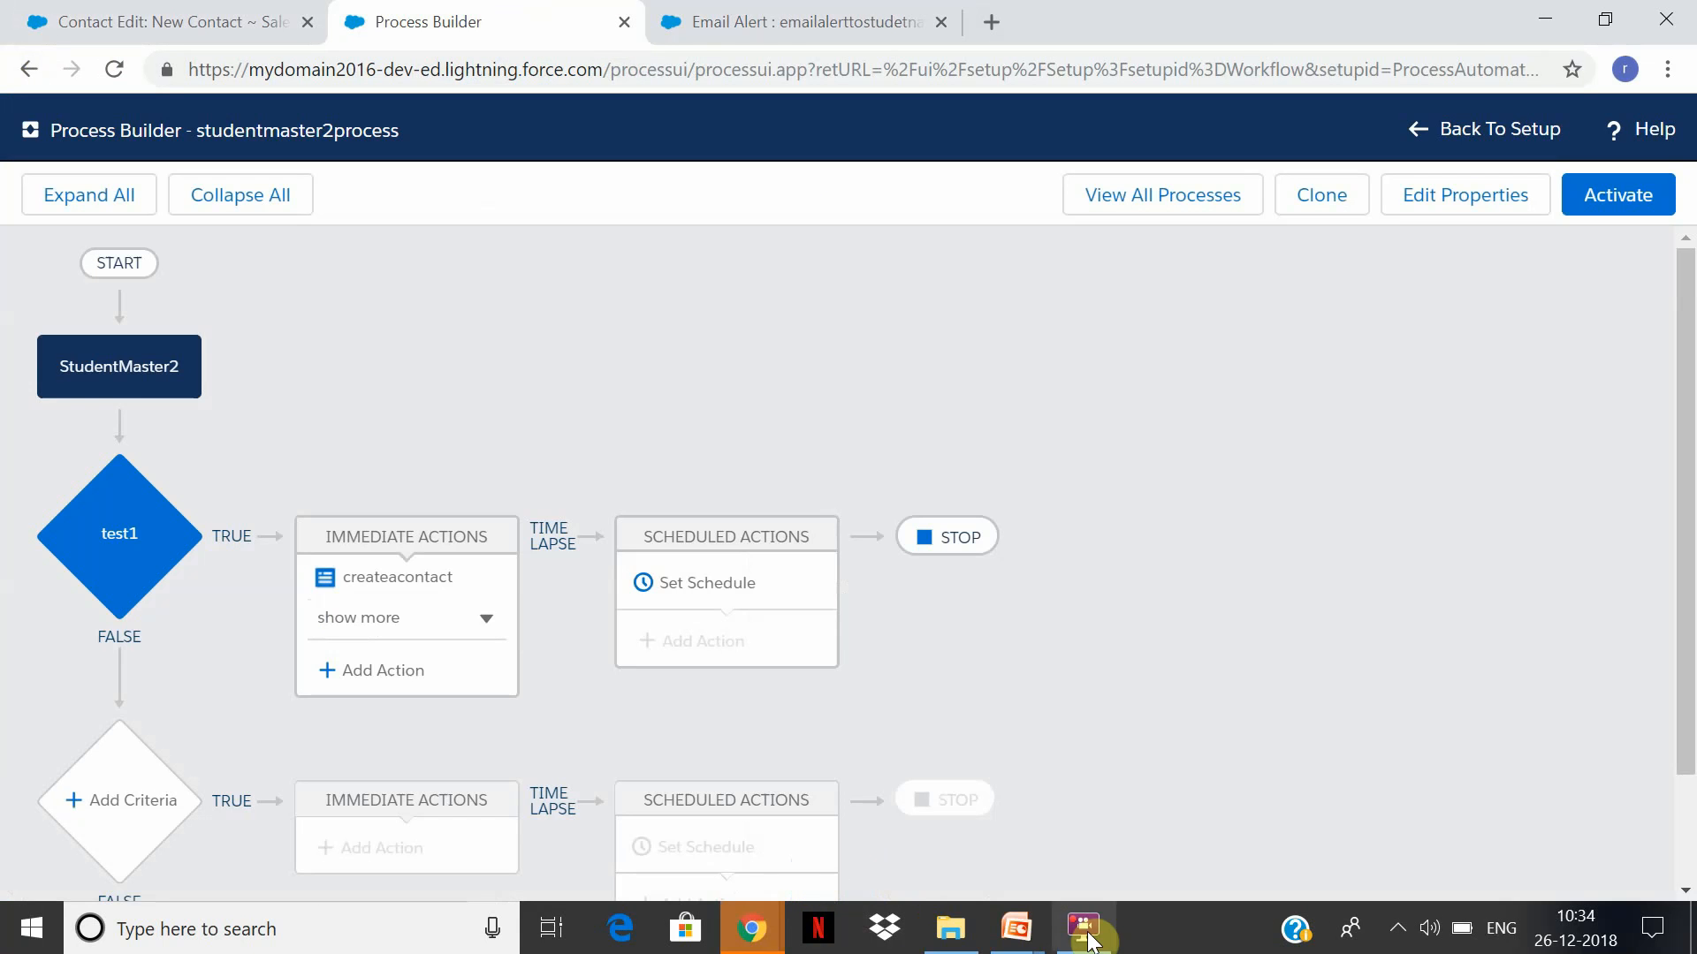
pyautogui.click(1084, 926)
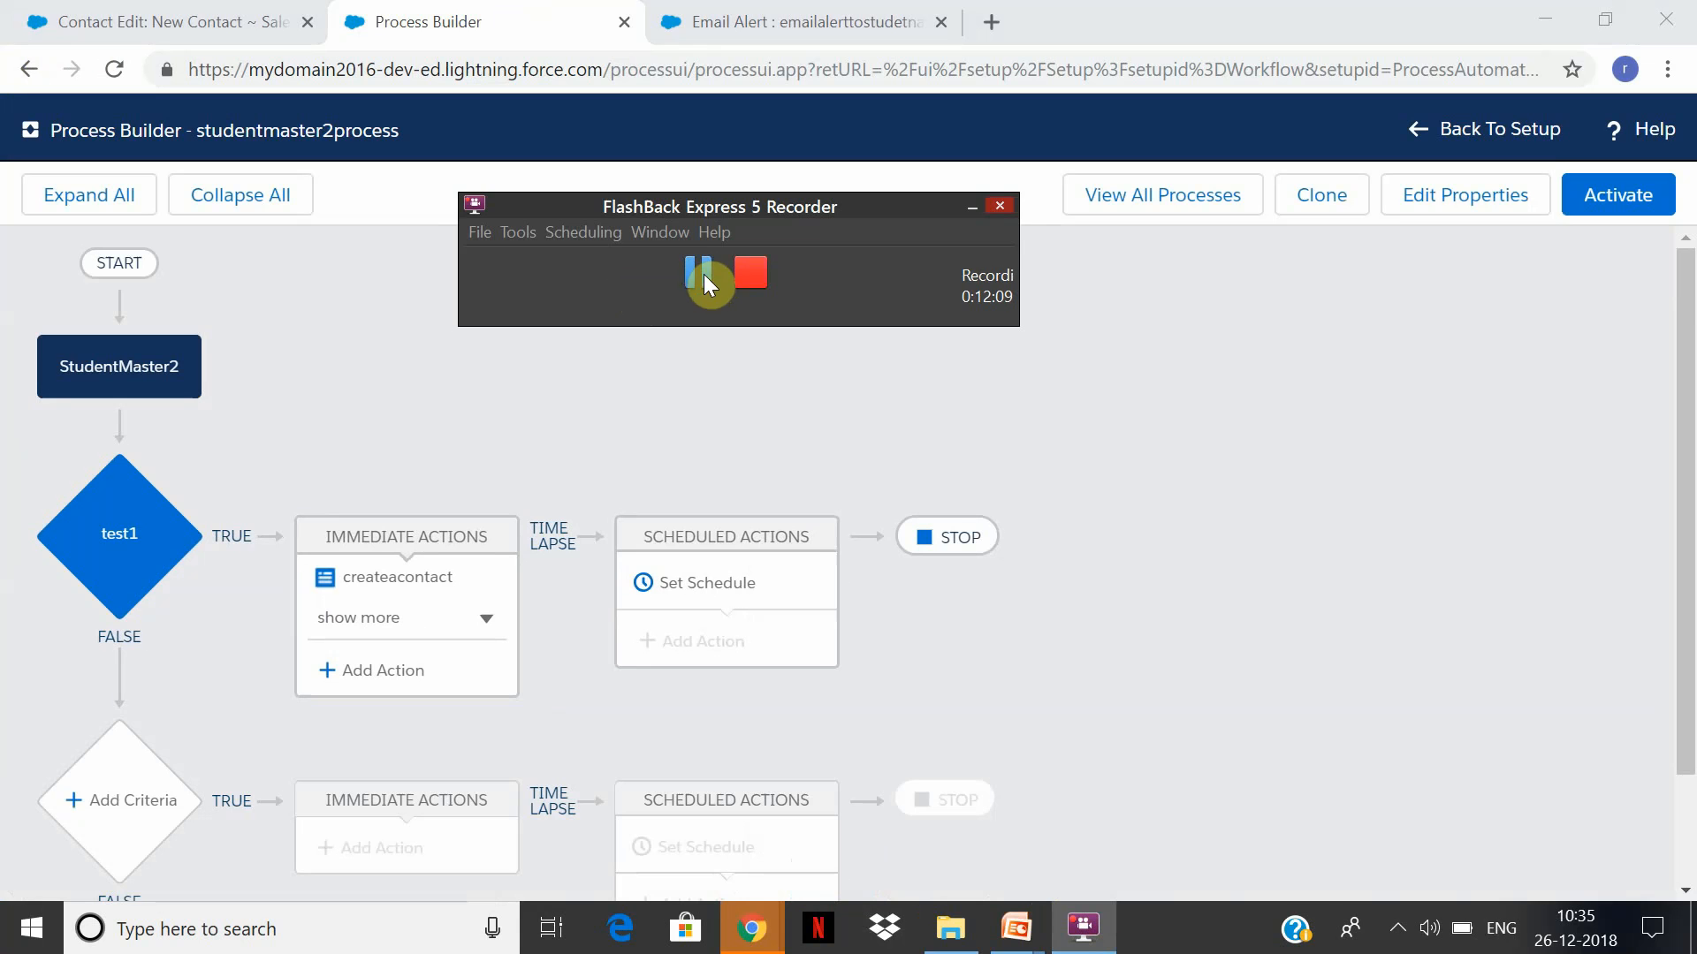
pyautogui.click(487, 623)
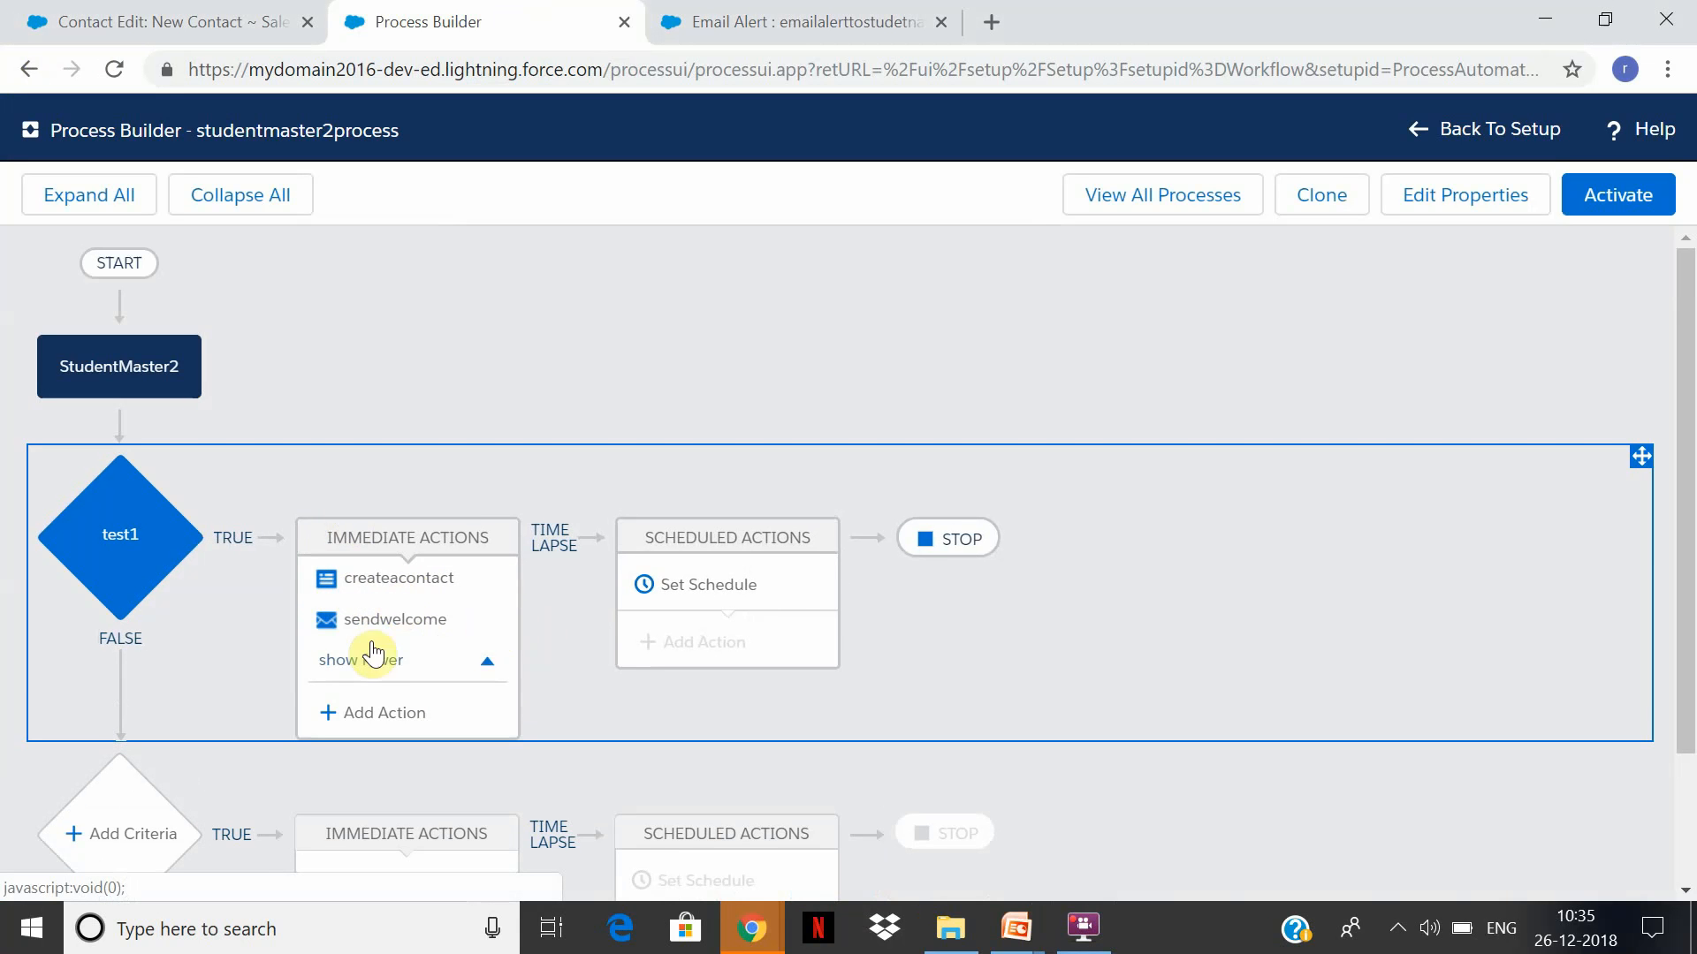
# Add another immediate action under test1 with the Post to Chatter type and name it poststudentreated
pyautogui.click(405, 720)
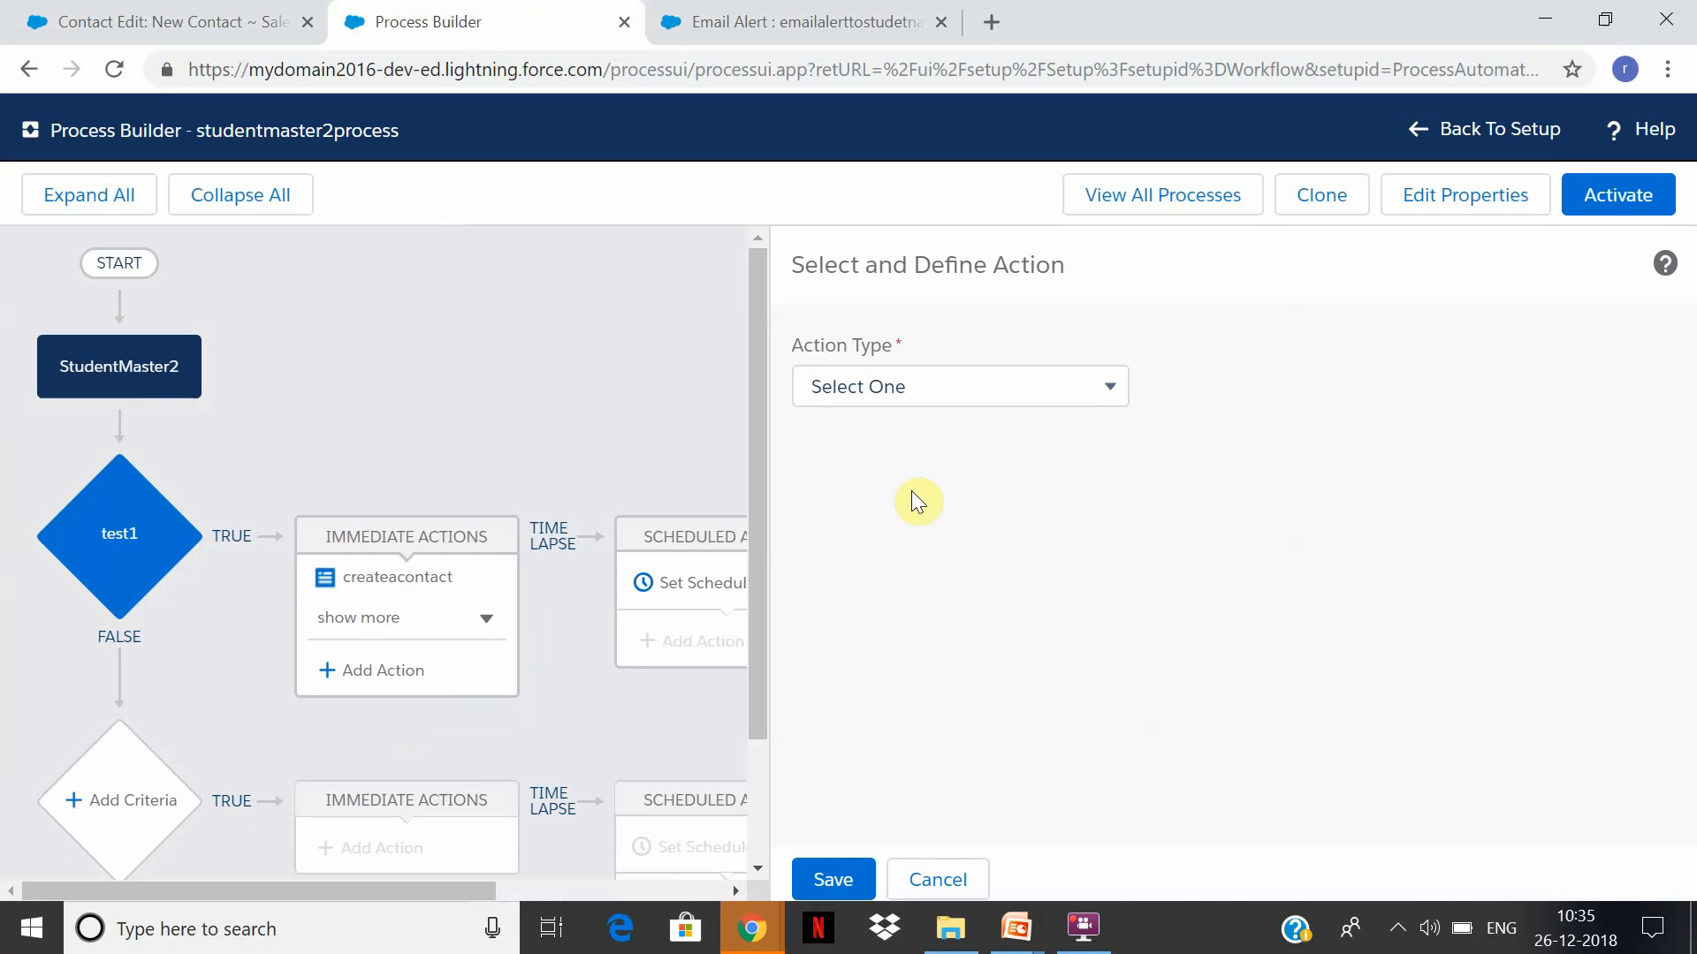
pyautogui.click(1106, 394)
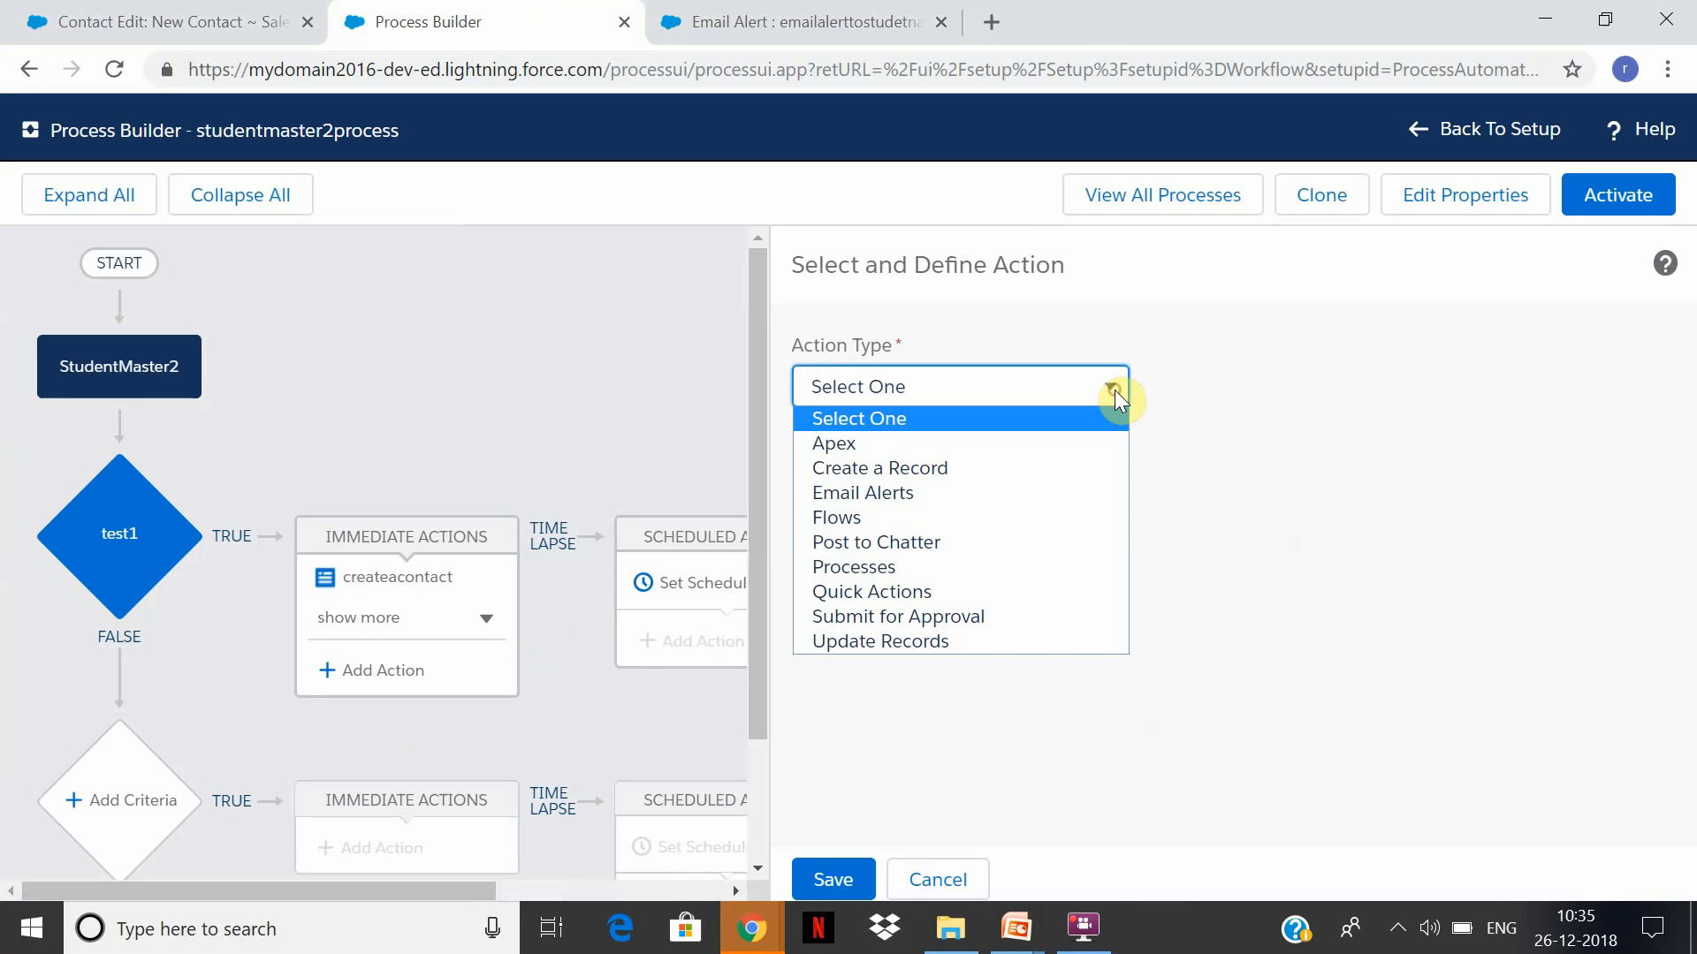
pyautogui.click(1053, 550)
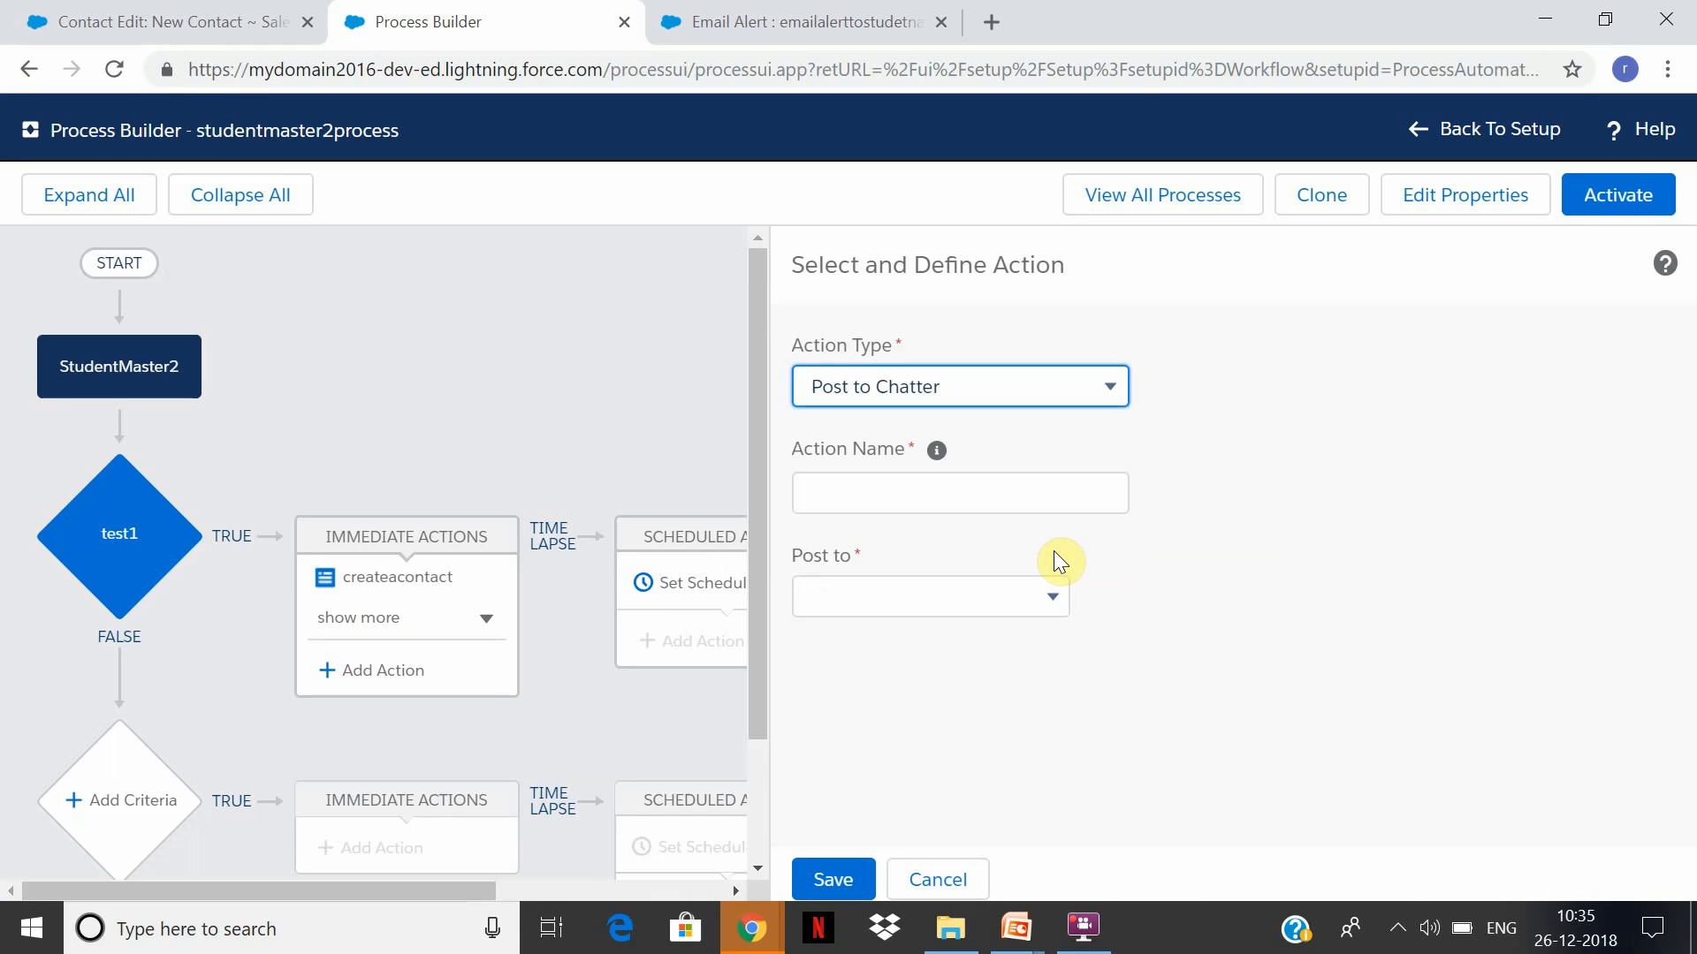
pyautogui.click(1071, 495)
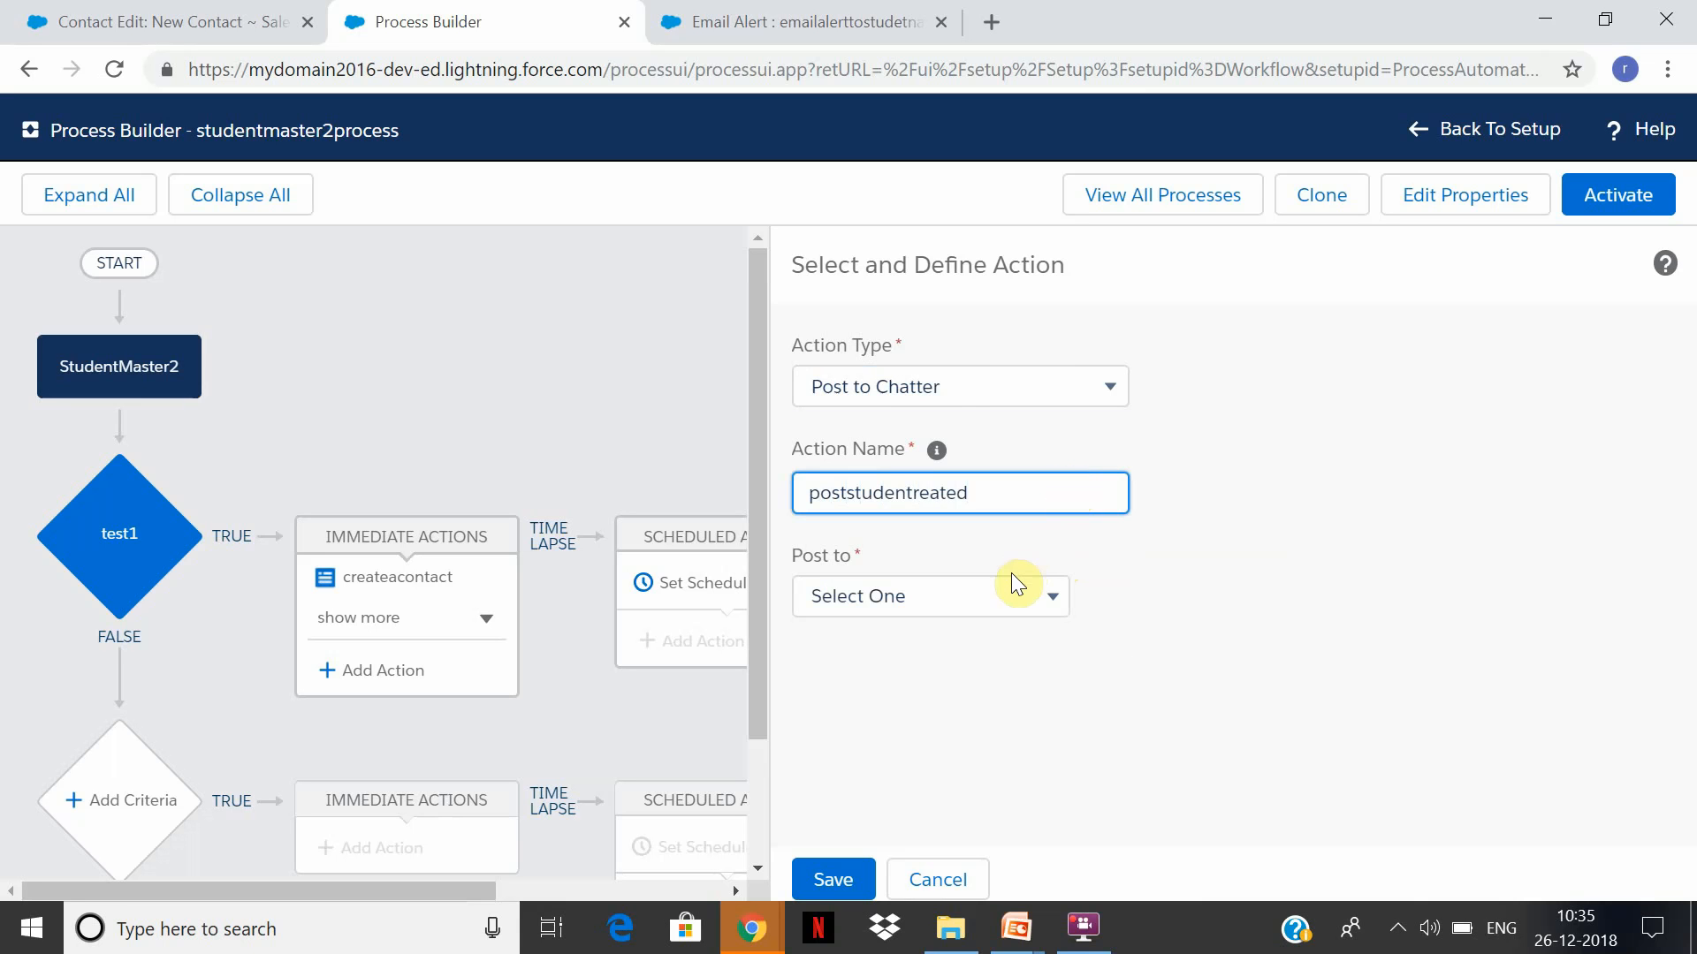
# Set the Chatter post to go to a User, using Search for a user to find and select the recipient by name
pyautogui.click(1012, 608)
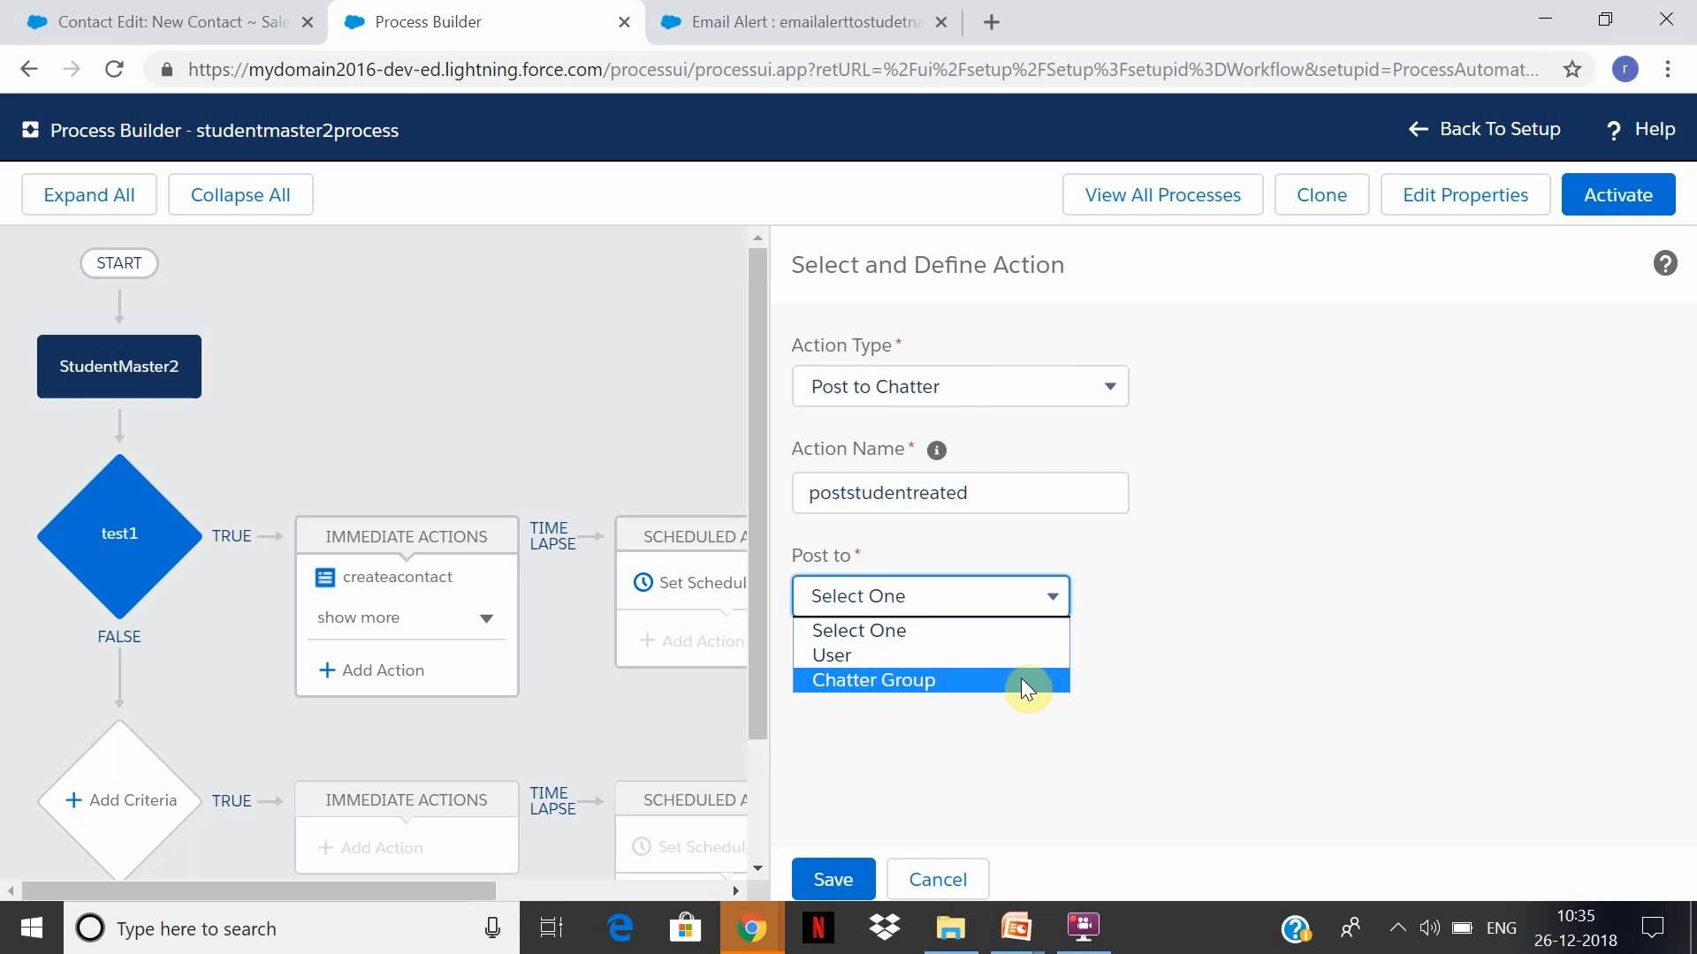
pyautogui.click(1031, 653)
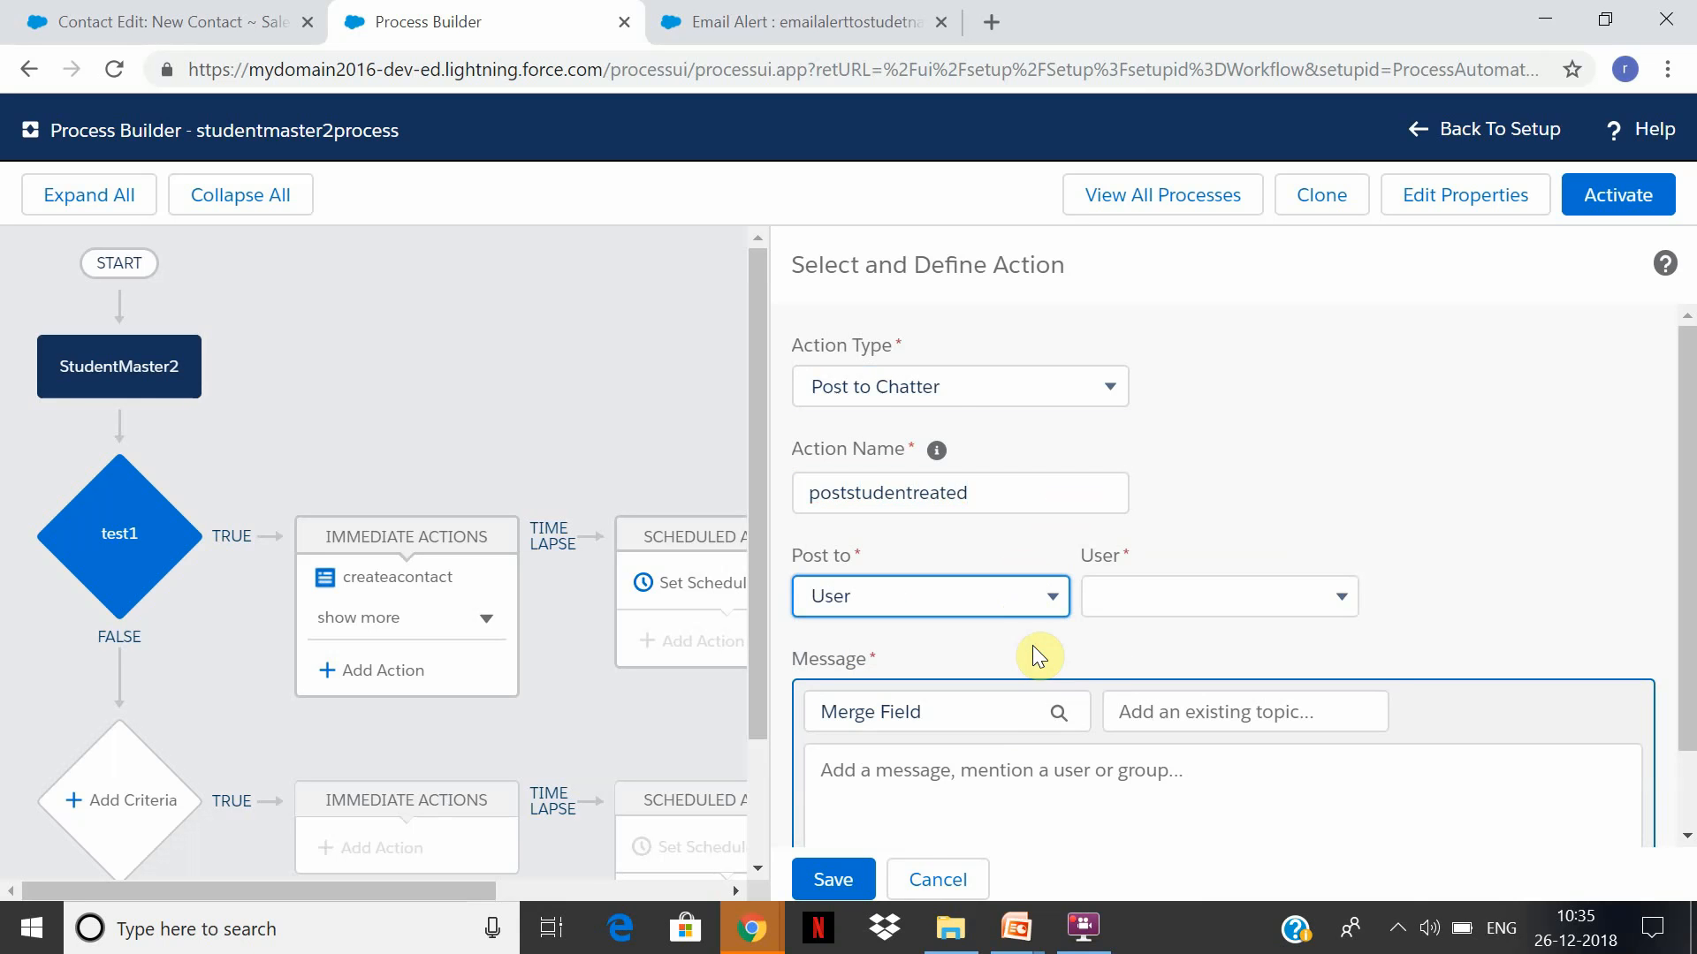
pyautogui.click(1138, 595)
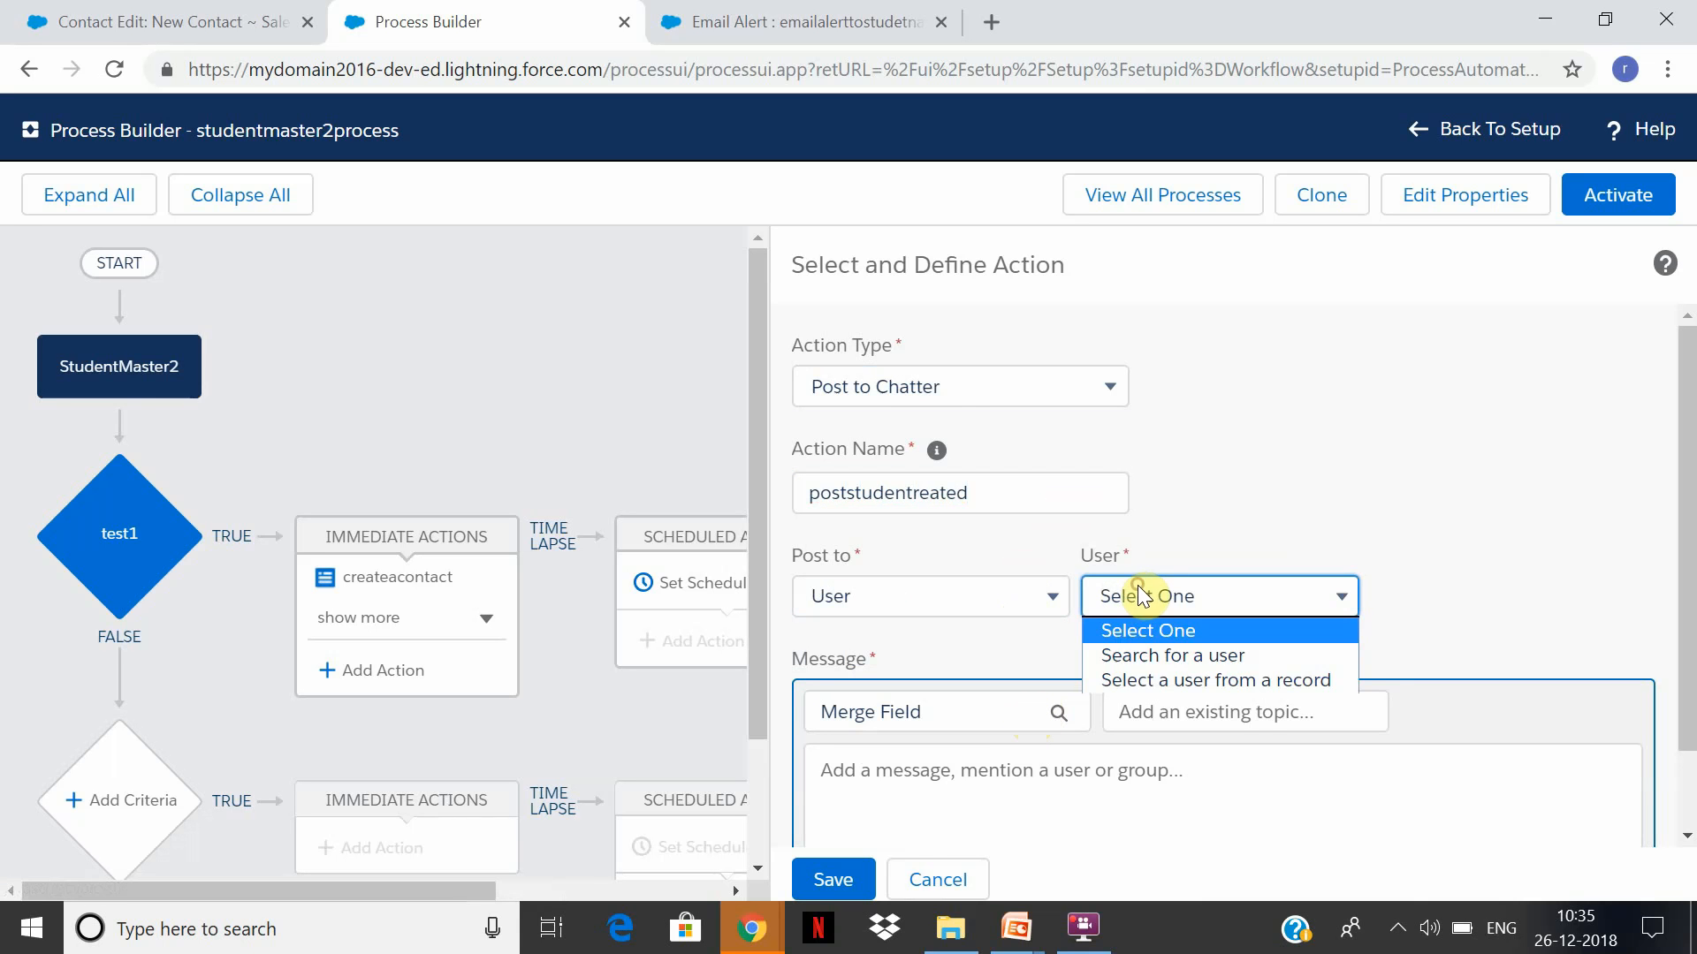
pyautogui.click(1185, 654)
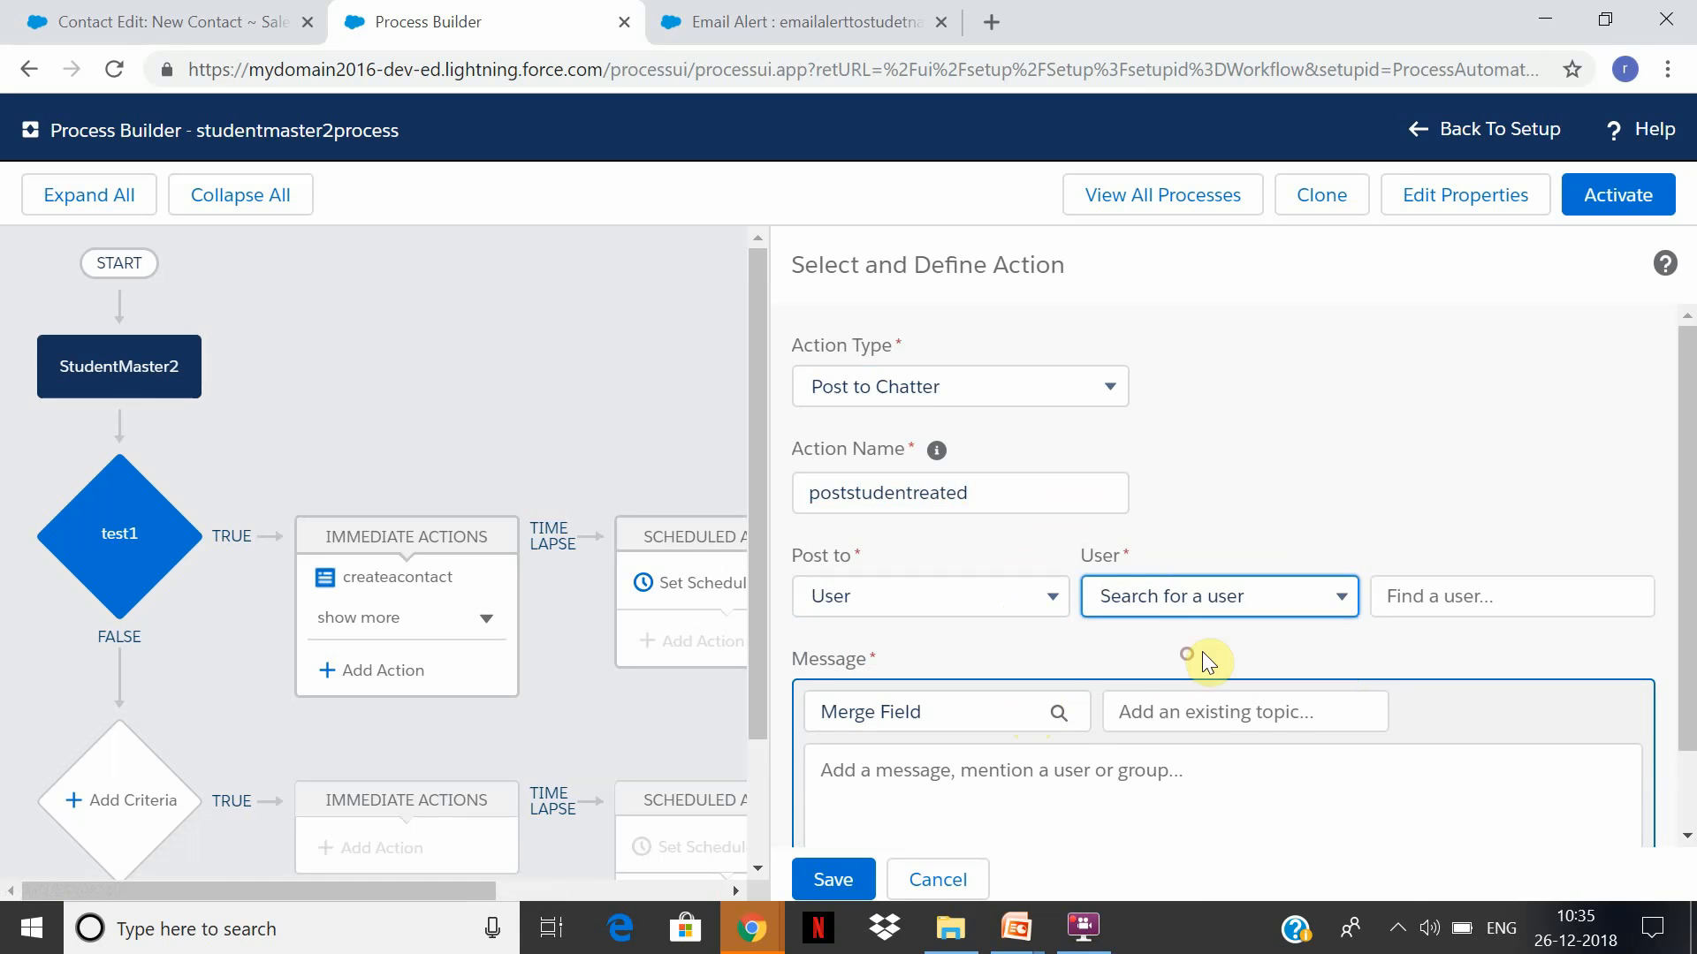
pyautogui.scroll(-1, 1488, 503)
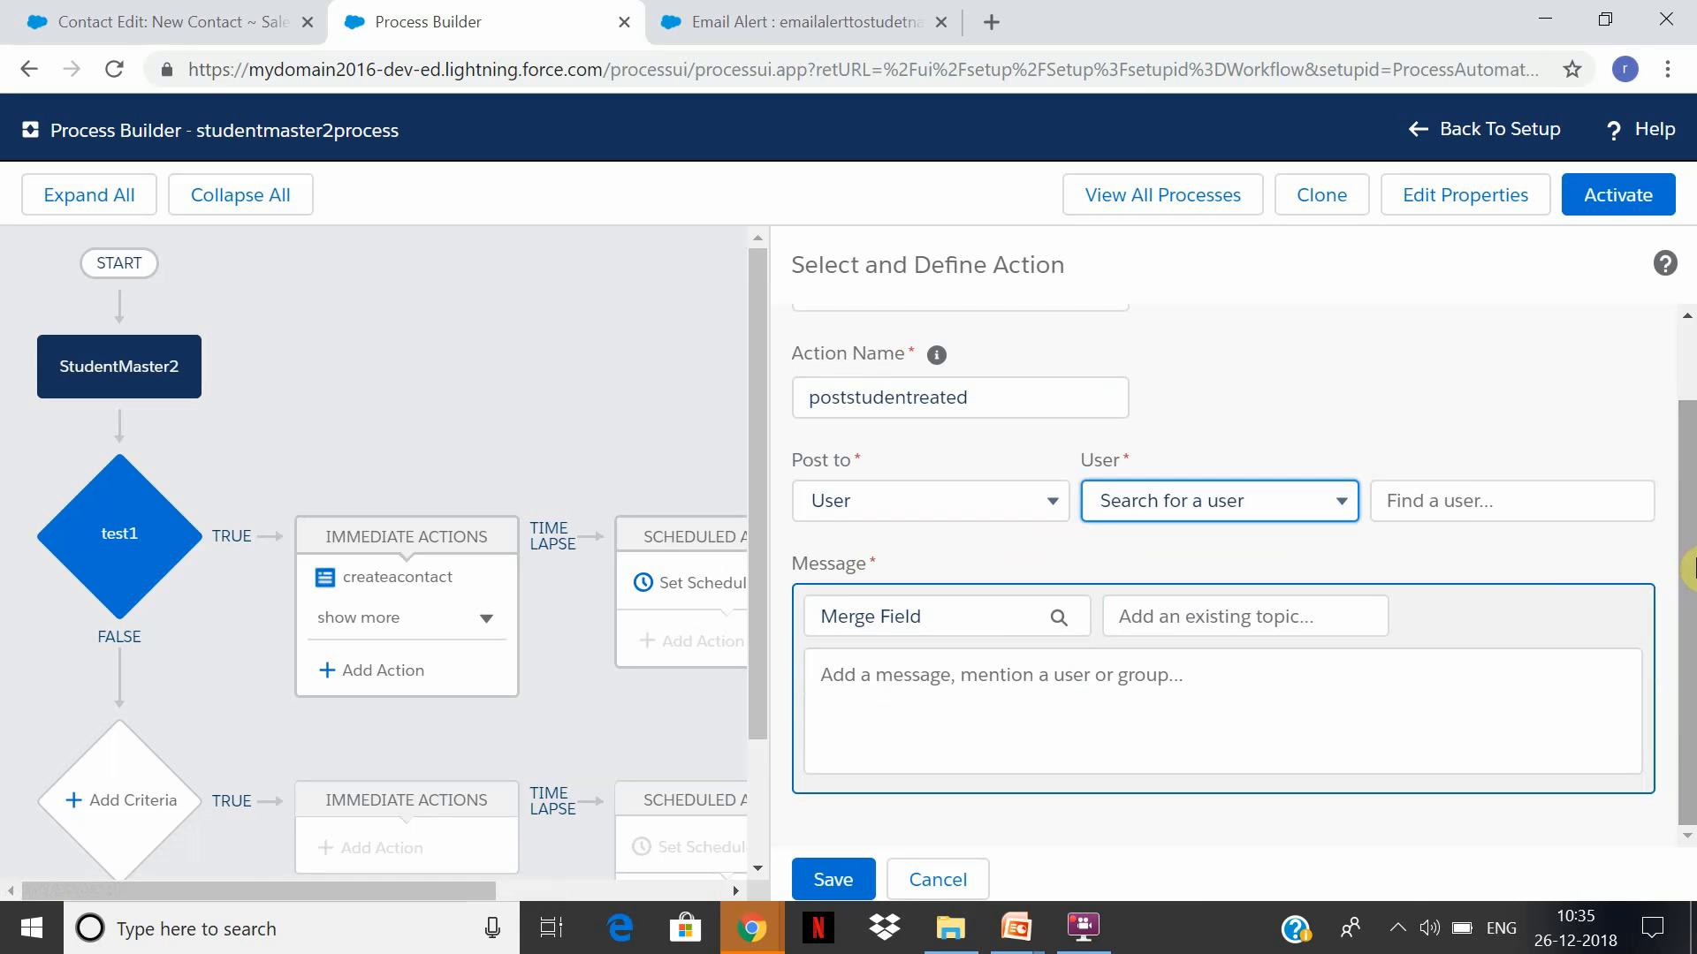
pyautogui.click(1488, 503)
pyautogui.write('nare')
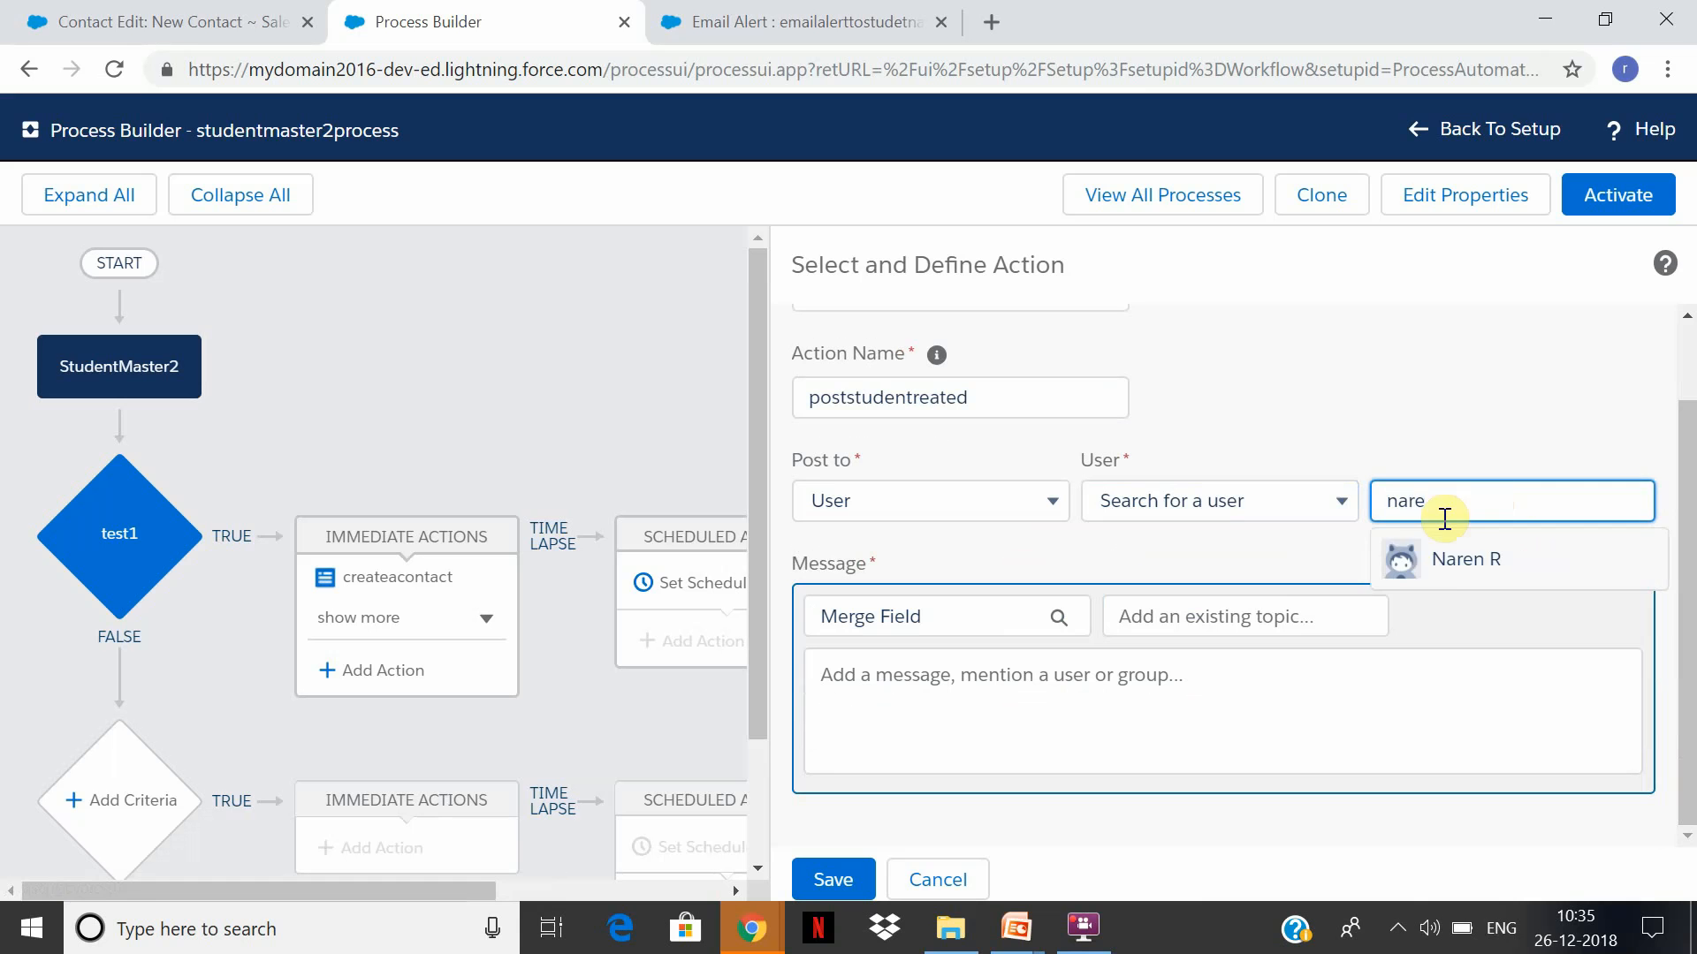
pyautogui.click(1413, 559)
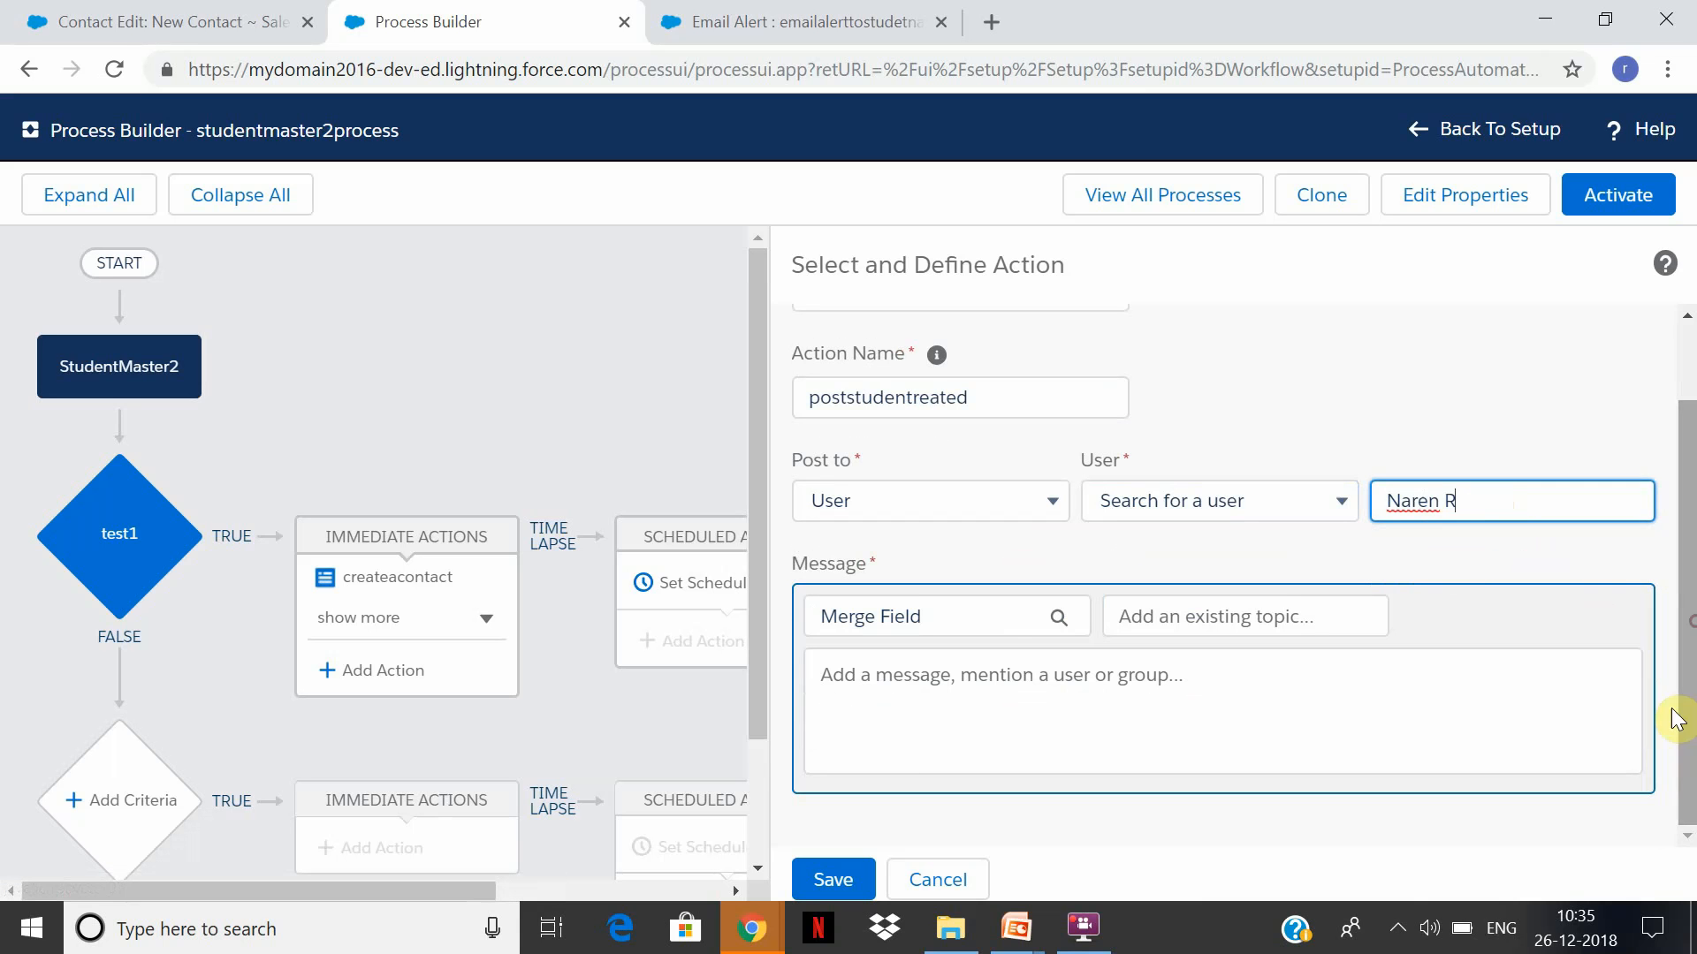
# Insert the StudentMaster2 Name field as a merge field in the Chatter post's message
pyautogui.click(989, 623)
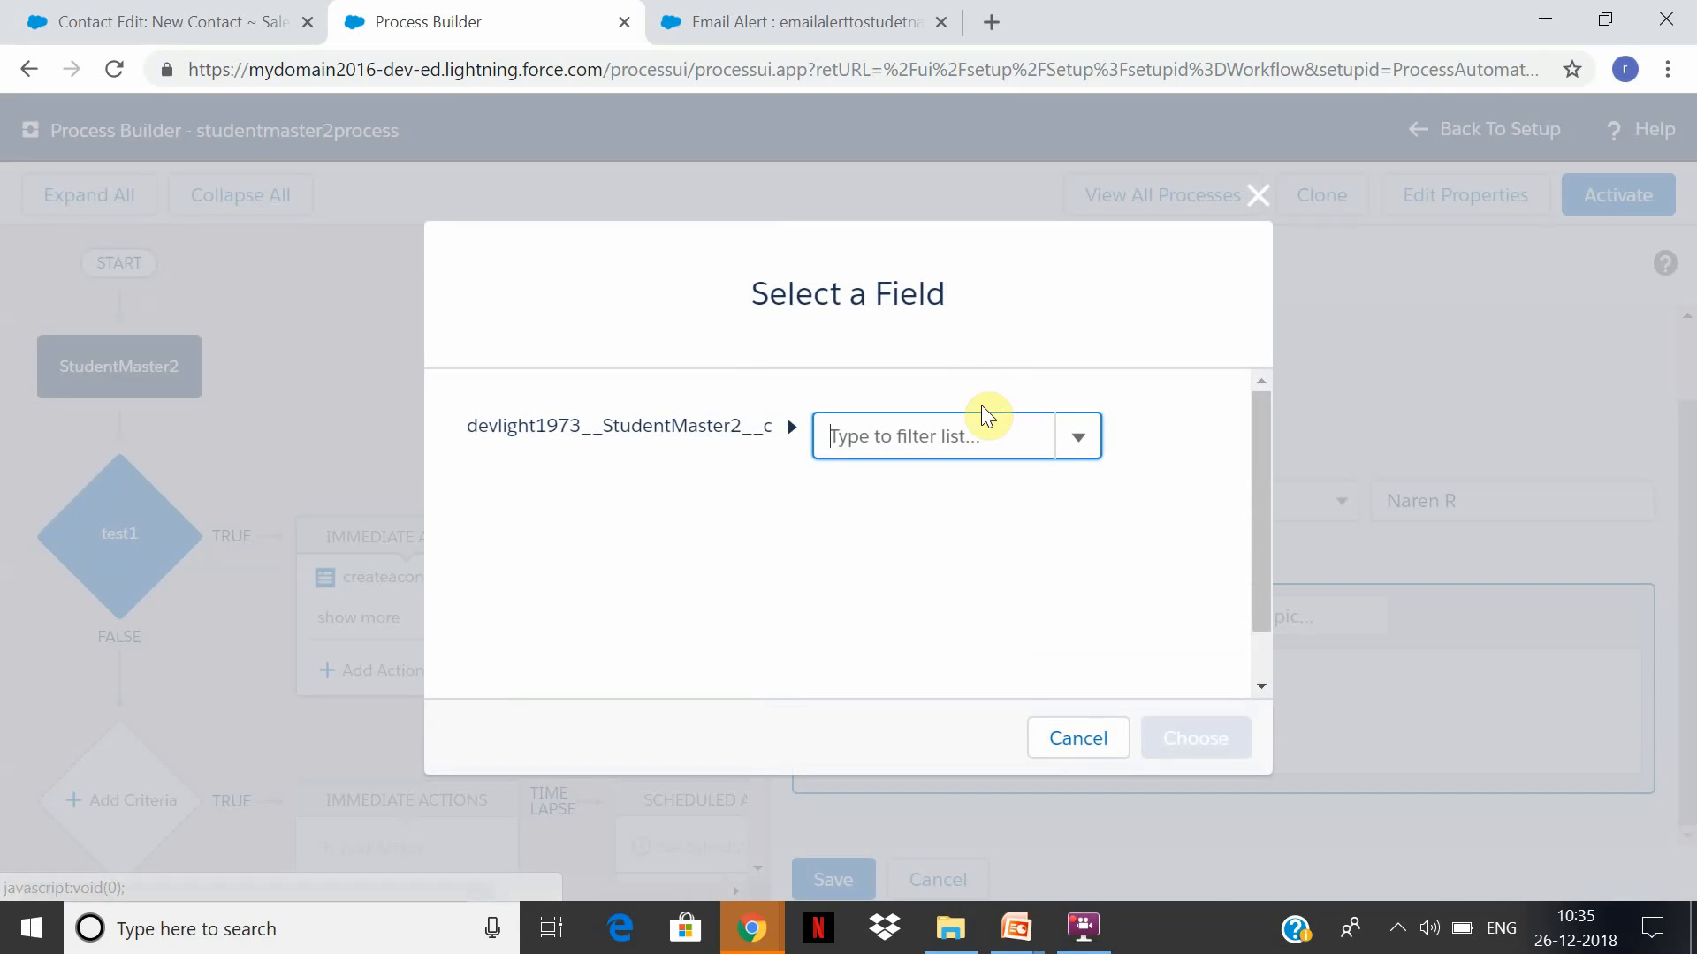
pyautogui.click(1083, 440)
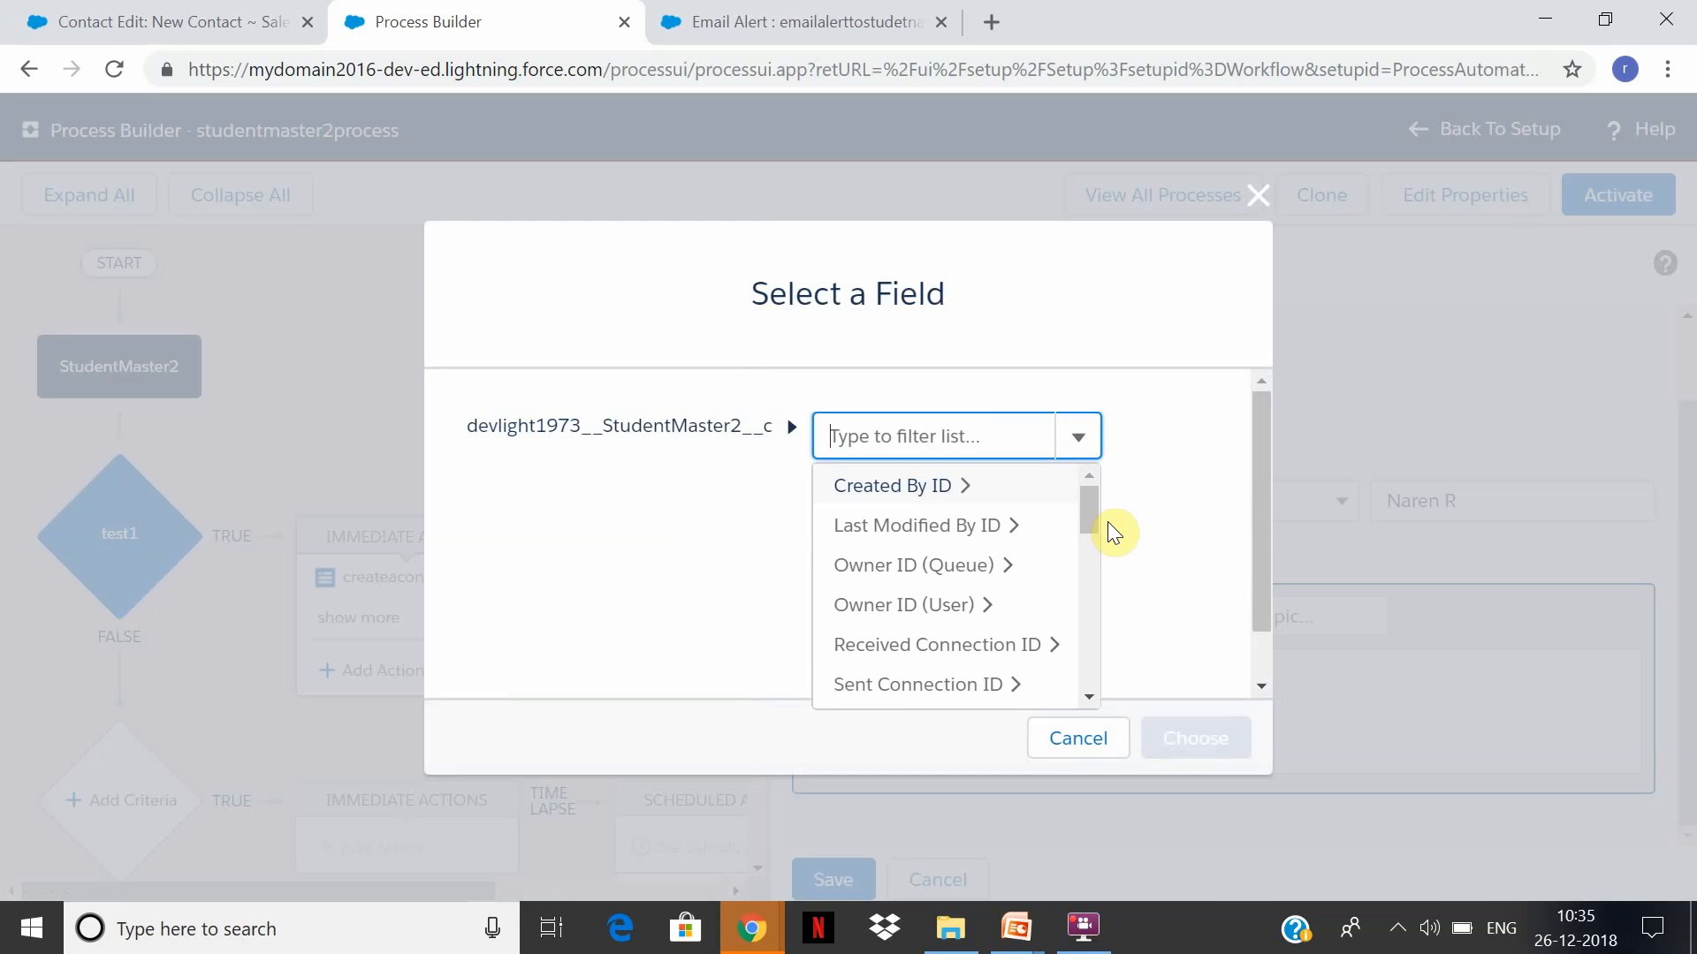
pyautogui.moveTo(1087, 498); pyautogui.dragTo(1080, 661)
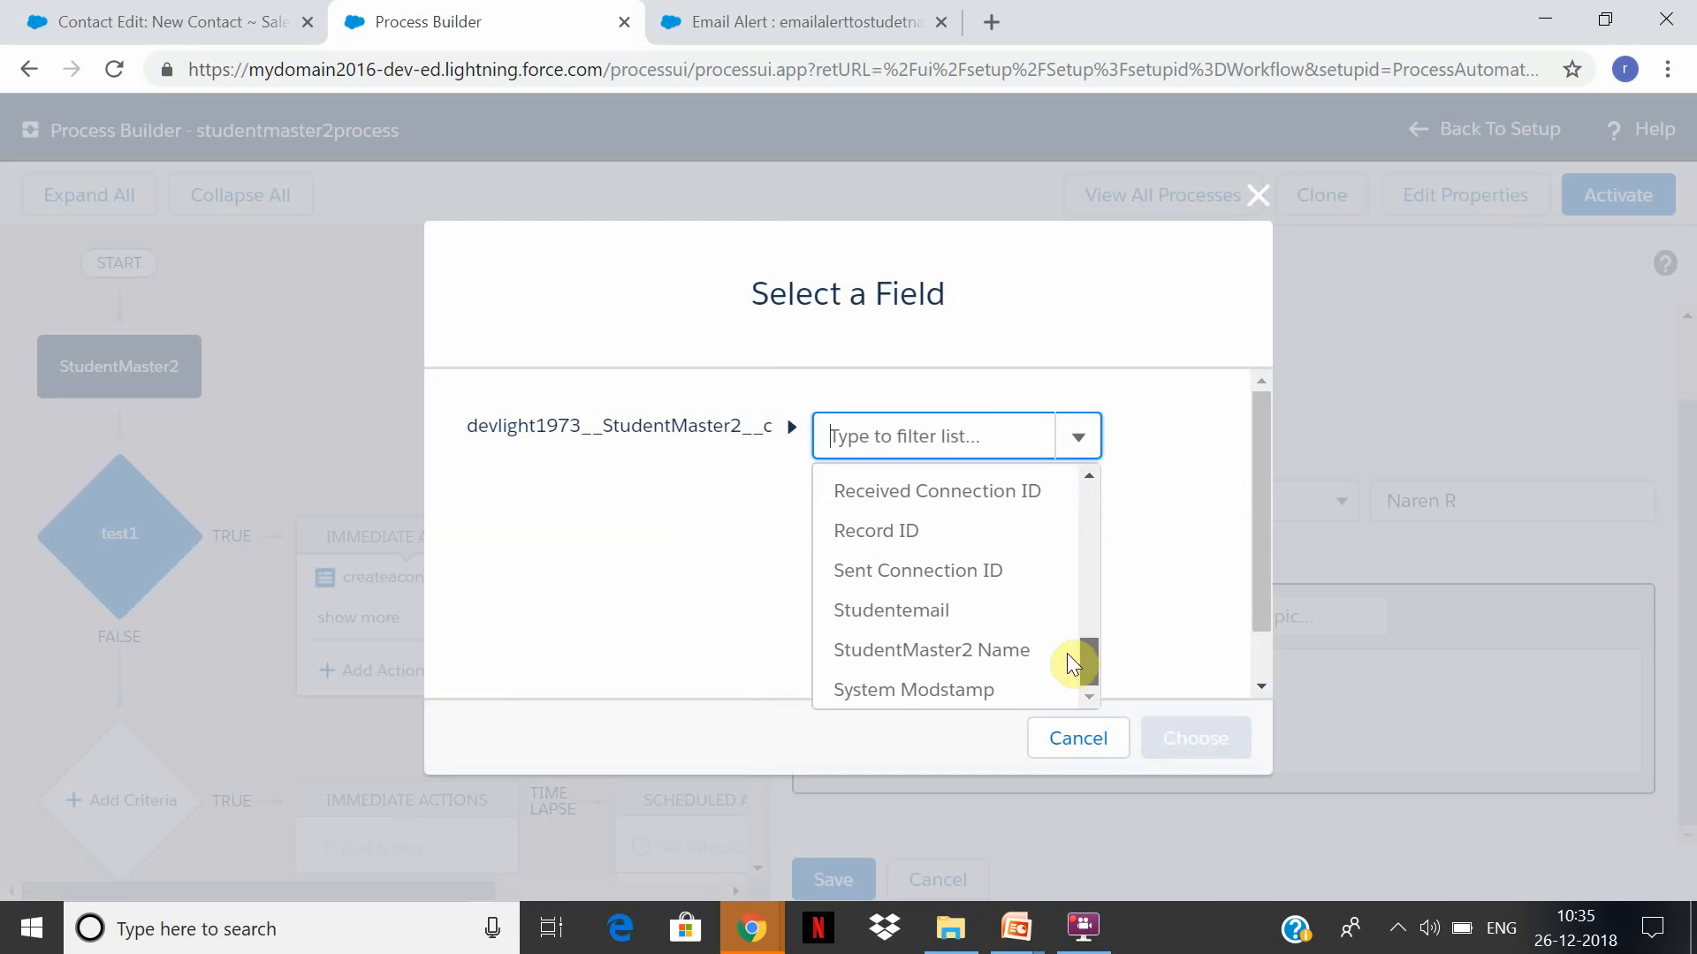
pyautogui.click(937, 669)
pyautogui.click(1223, 741)
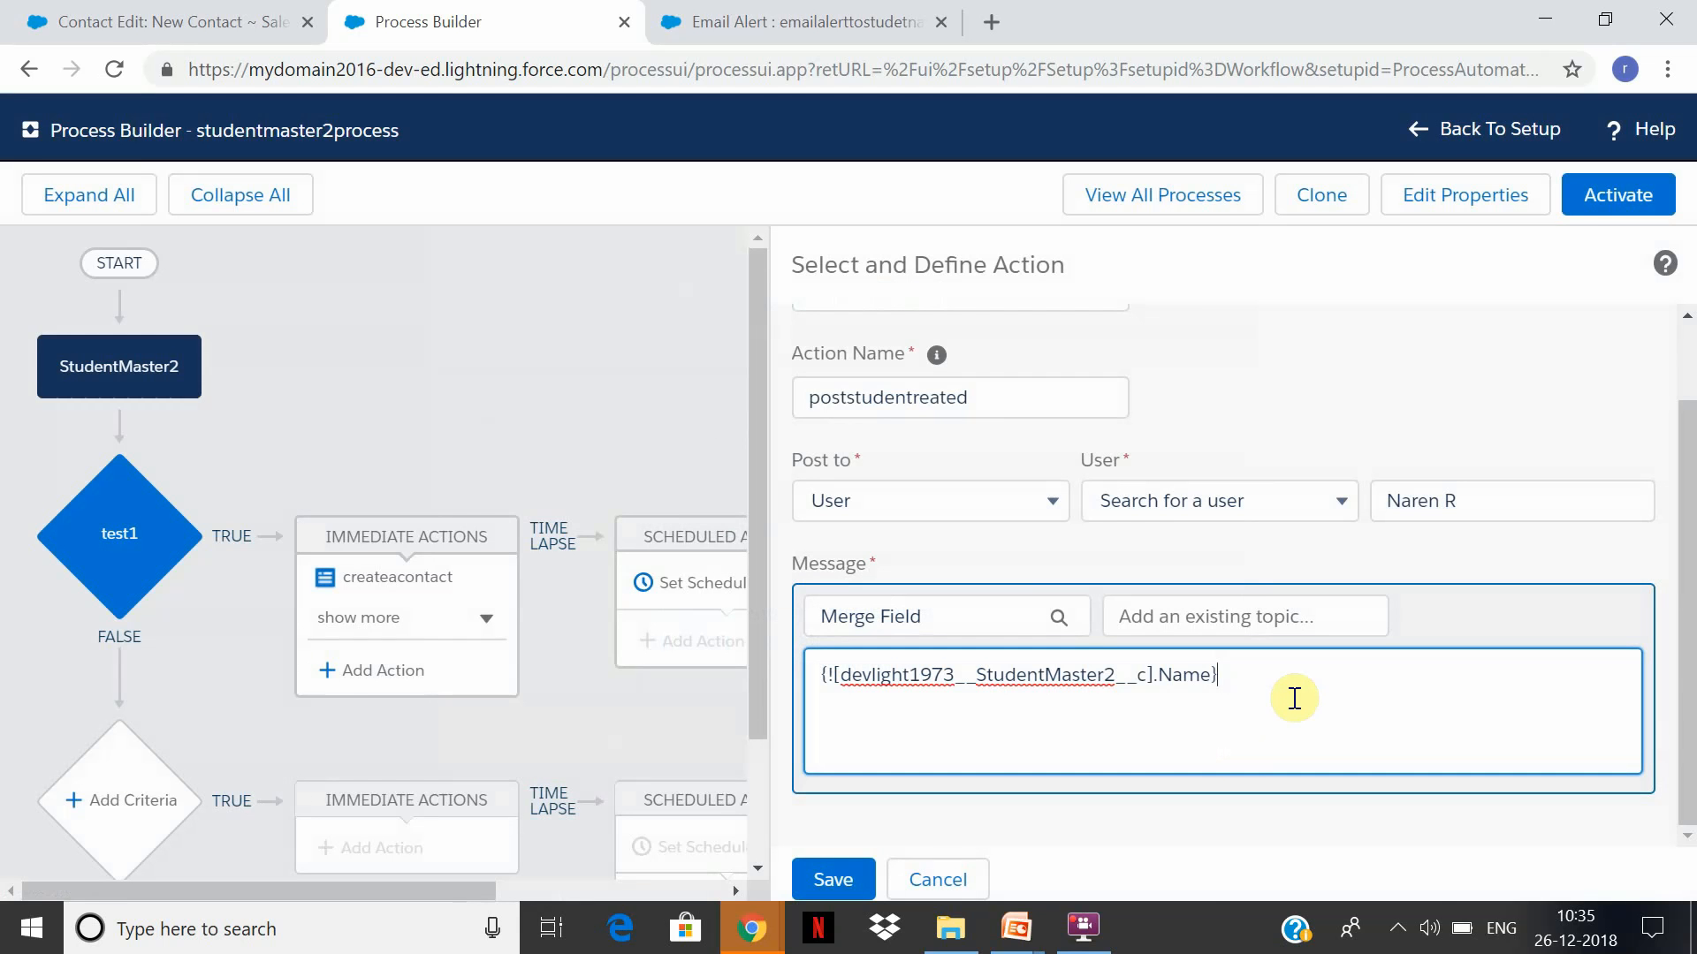
# Complete the Chatter message after the merge field with "was created ,please assit new student" and save the action
pyautogui.write('was cr')
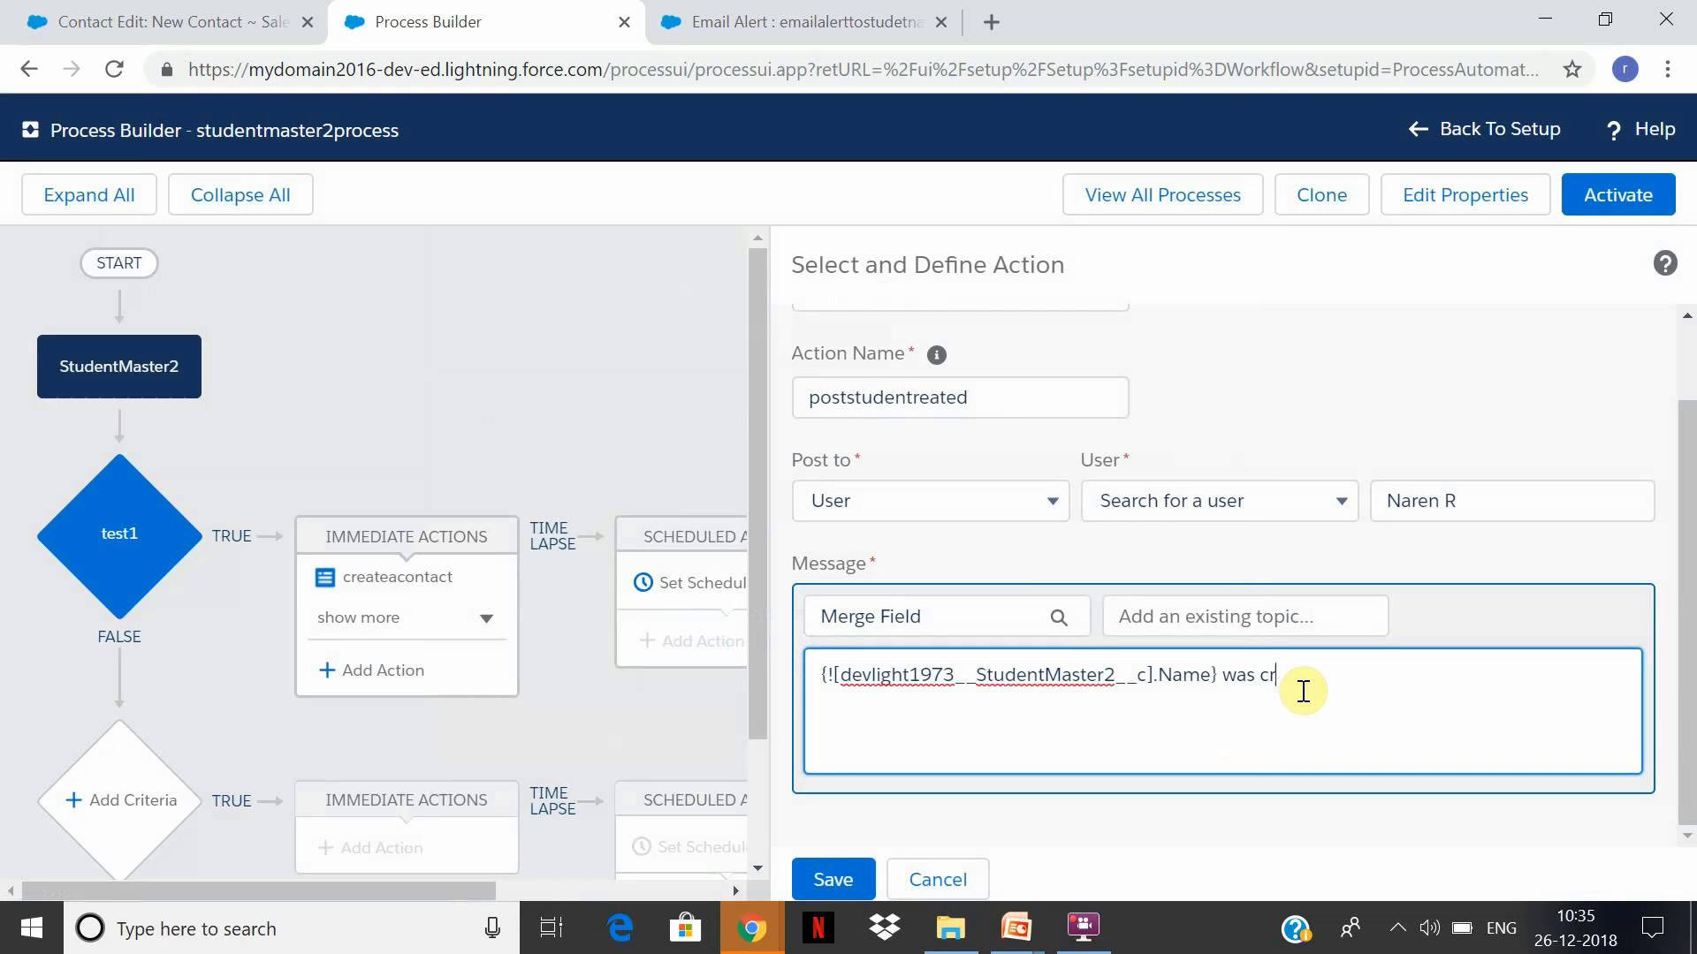
pyautogui.write('eated ,please assit new student')
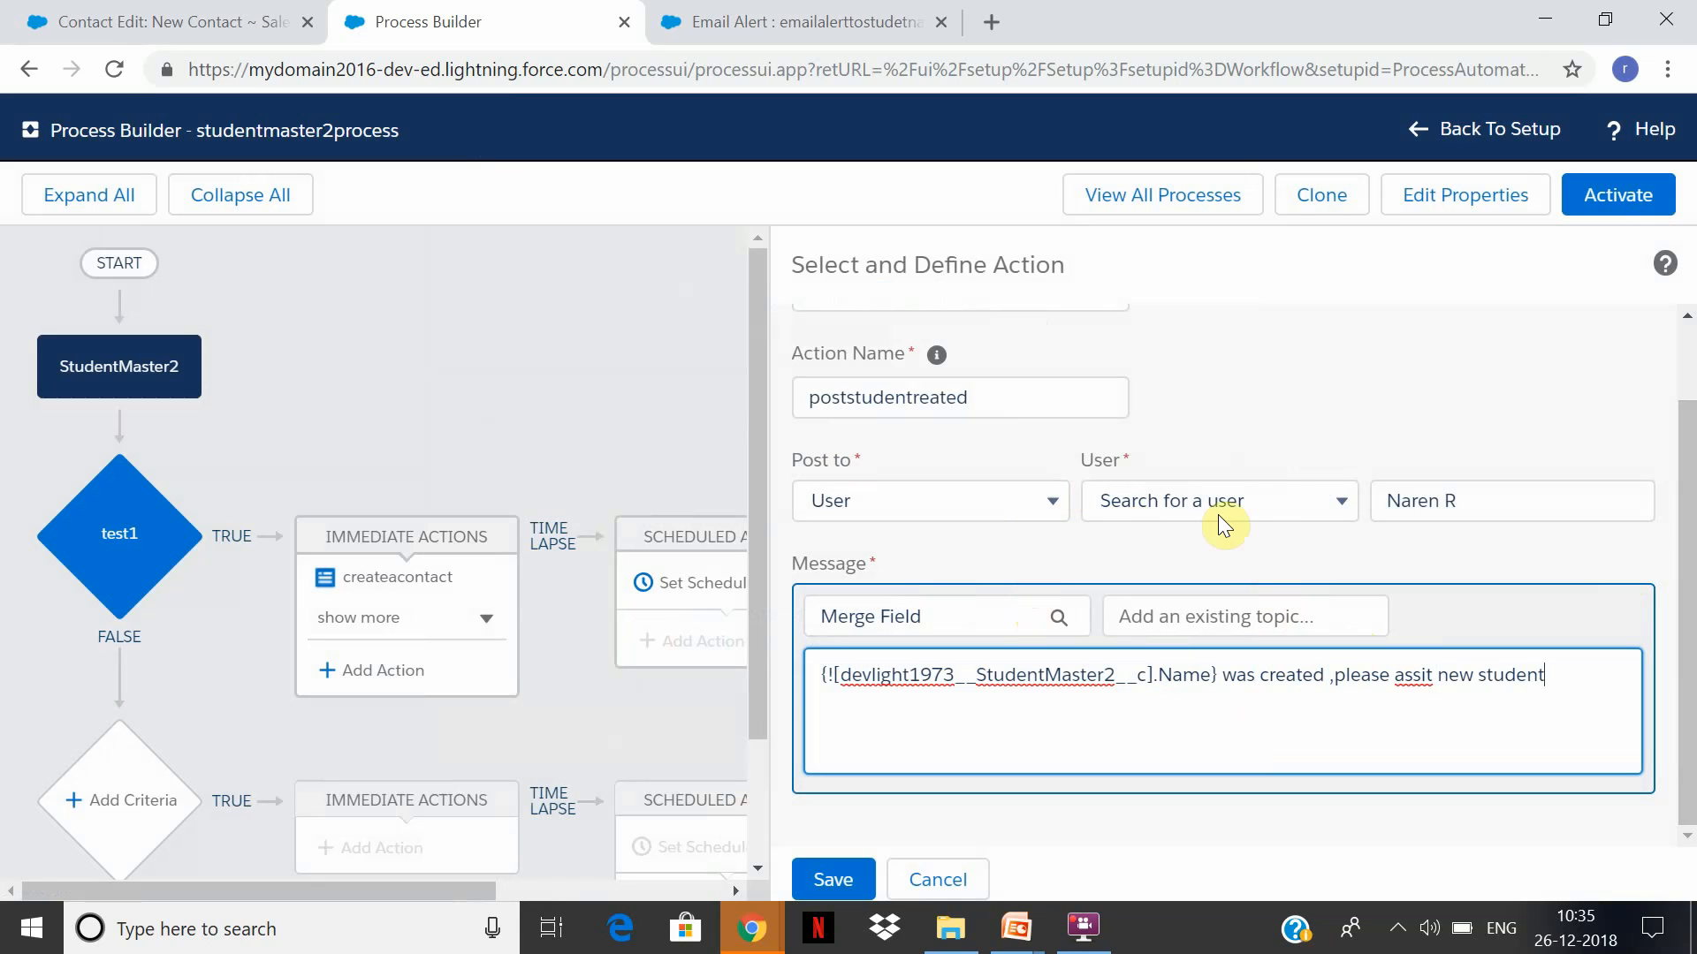
pyautogui.click(843, 881)
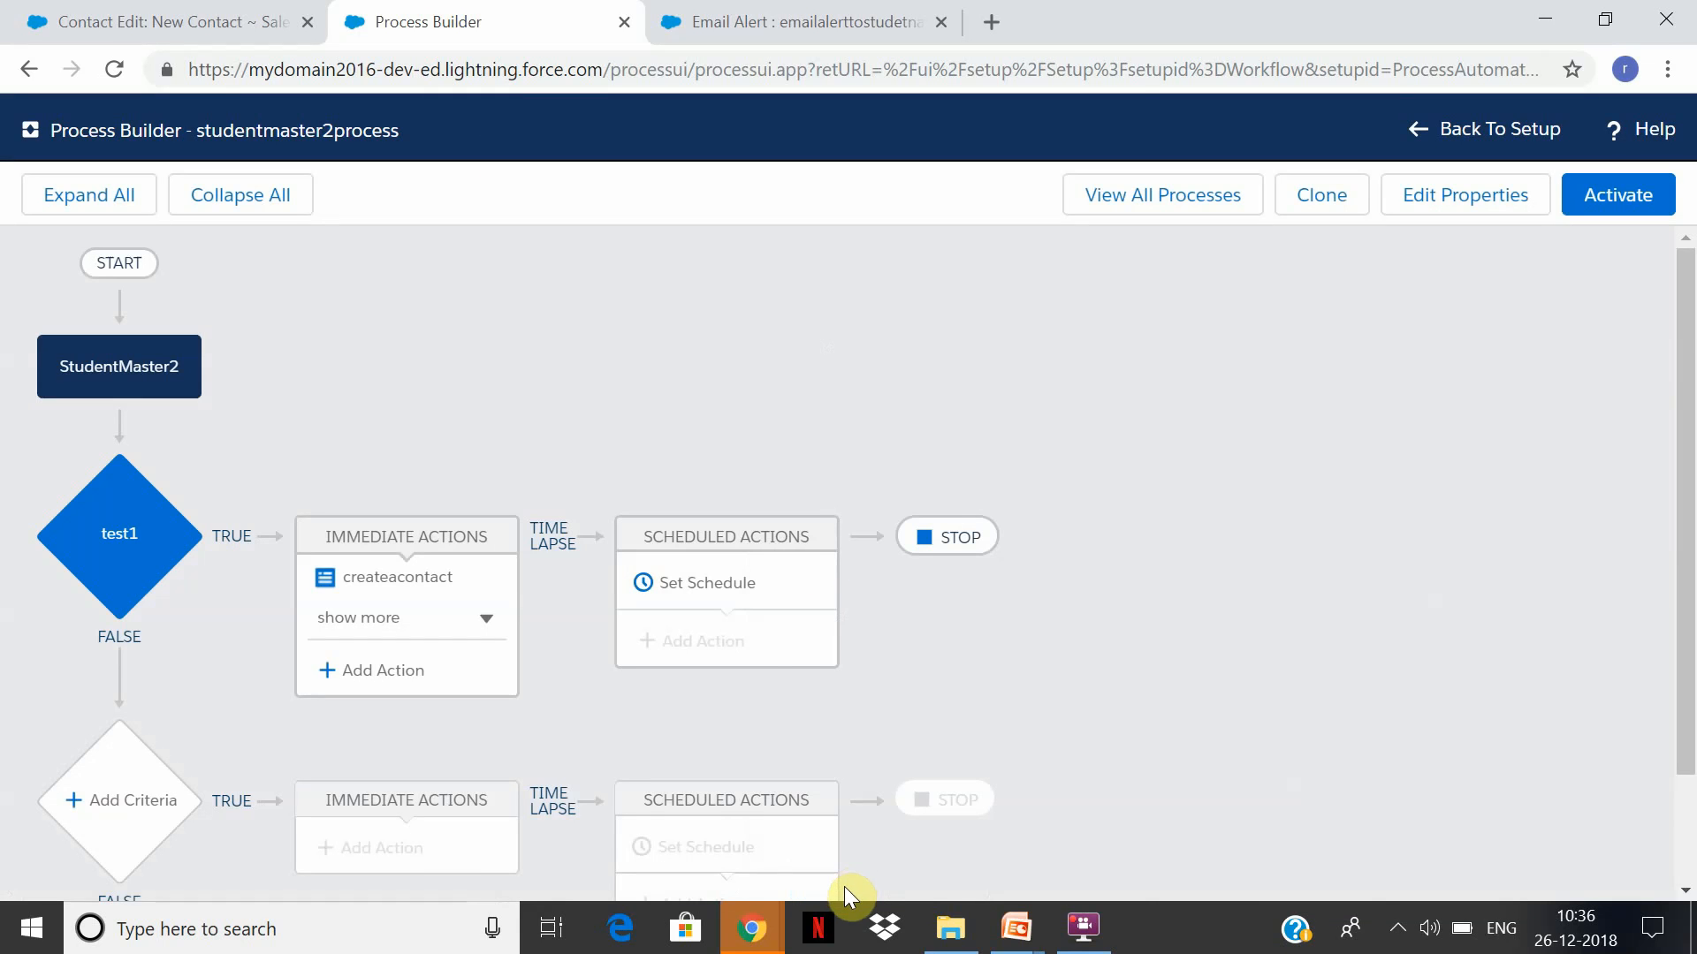
# Add another immediate action under test1 and set its action type to Quick Actions
pyautogui.click(480, 620)
pyautogui.click(420, 758)
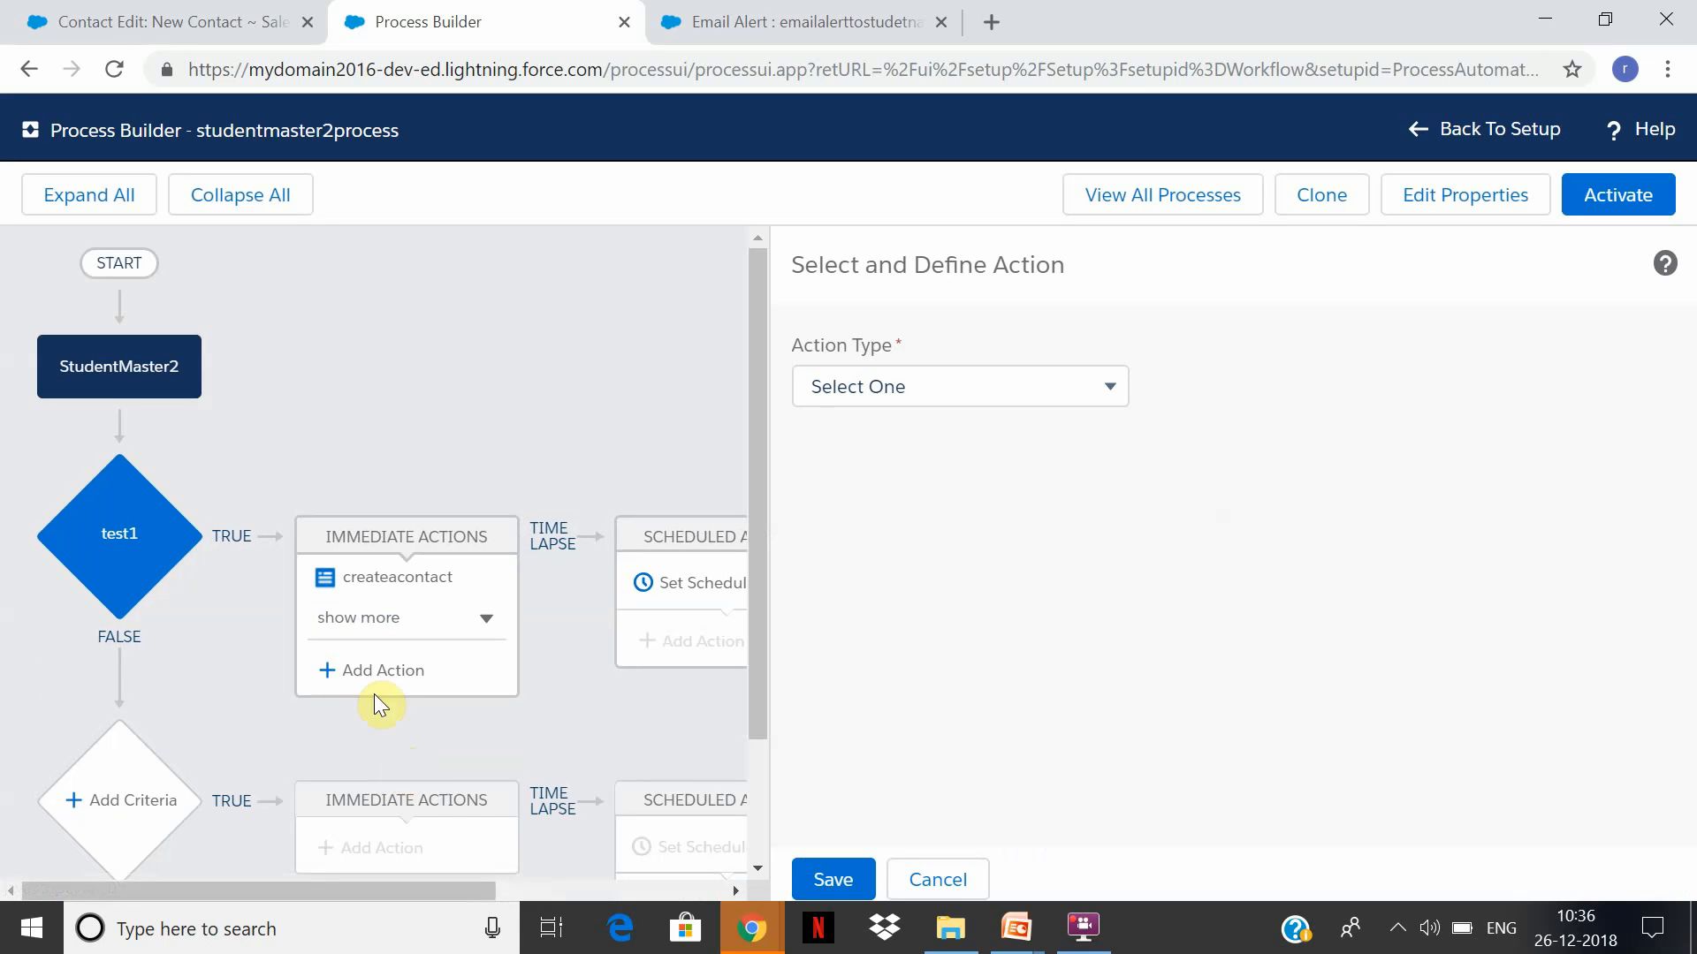
pyautogui.click(1114, 405)
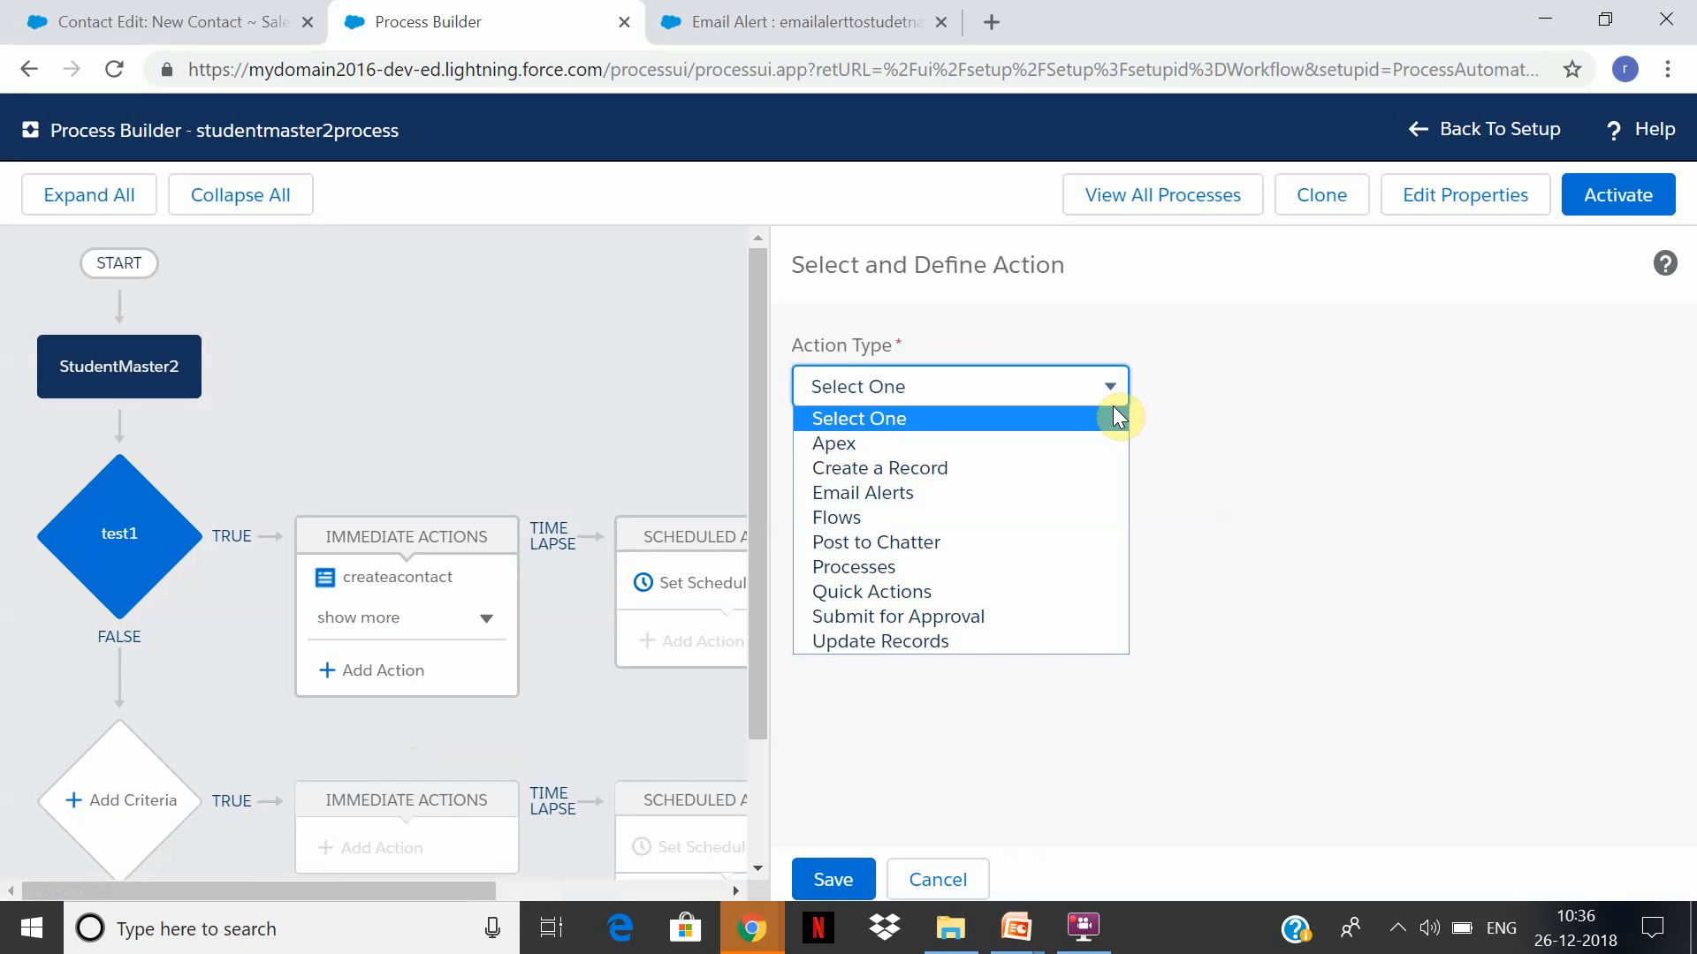
pyautogui.click(1018, 567)
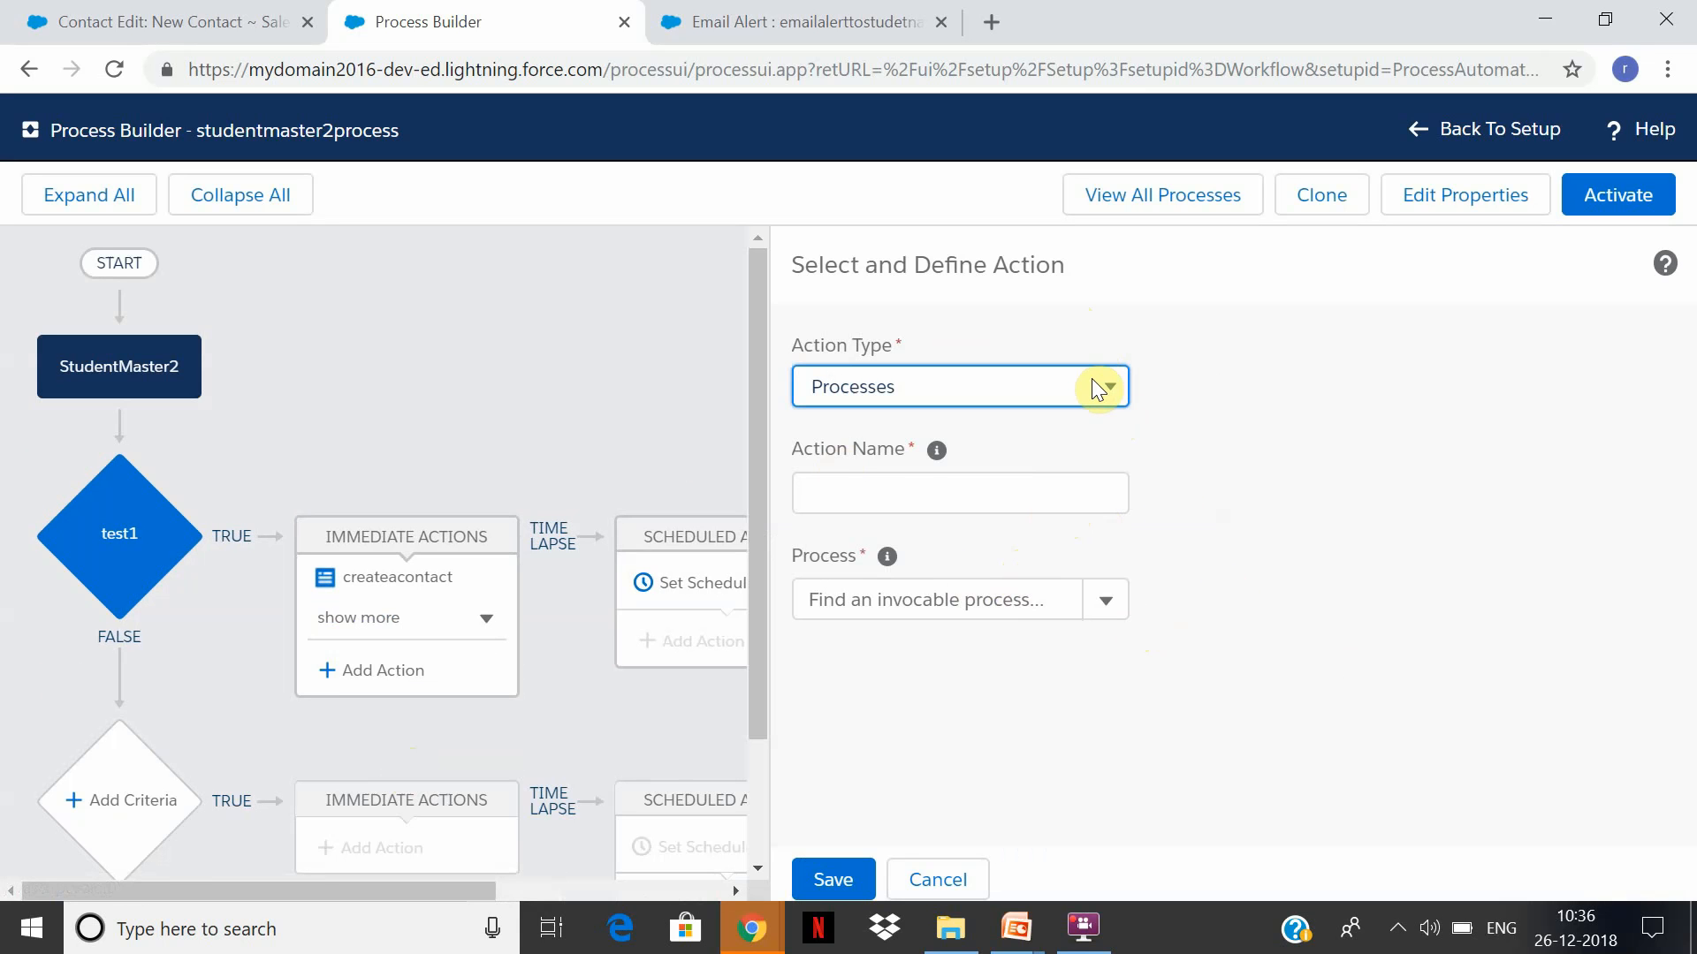
pyautogui.click(1112, 408)
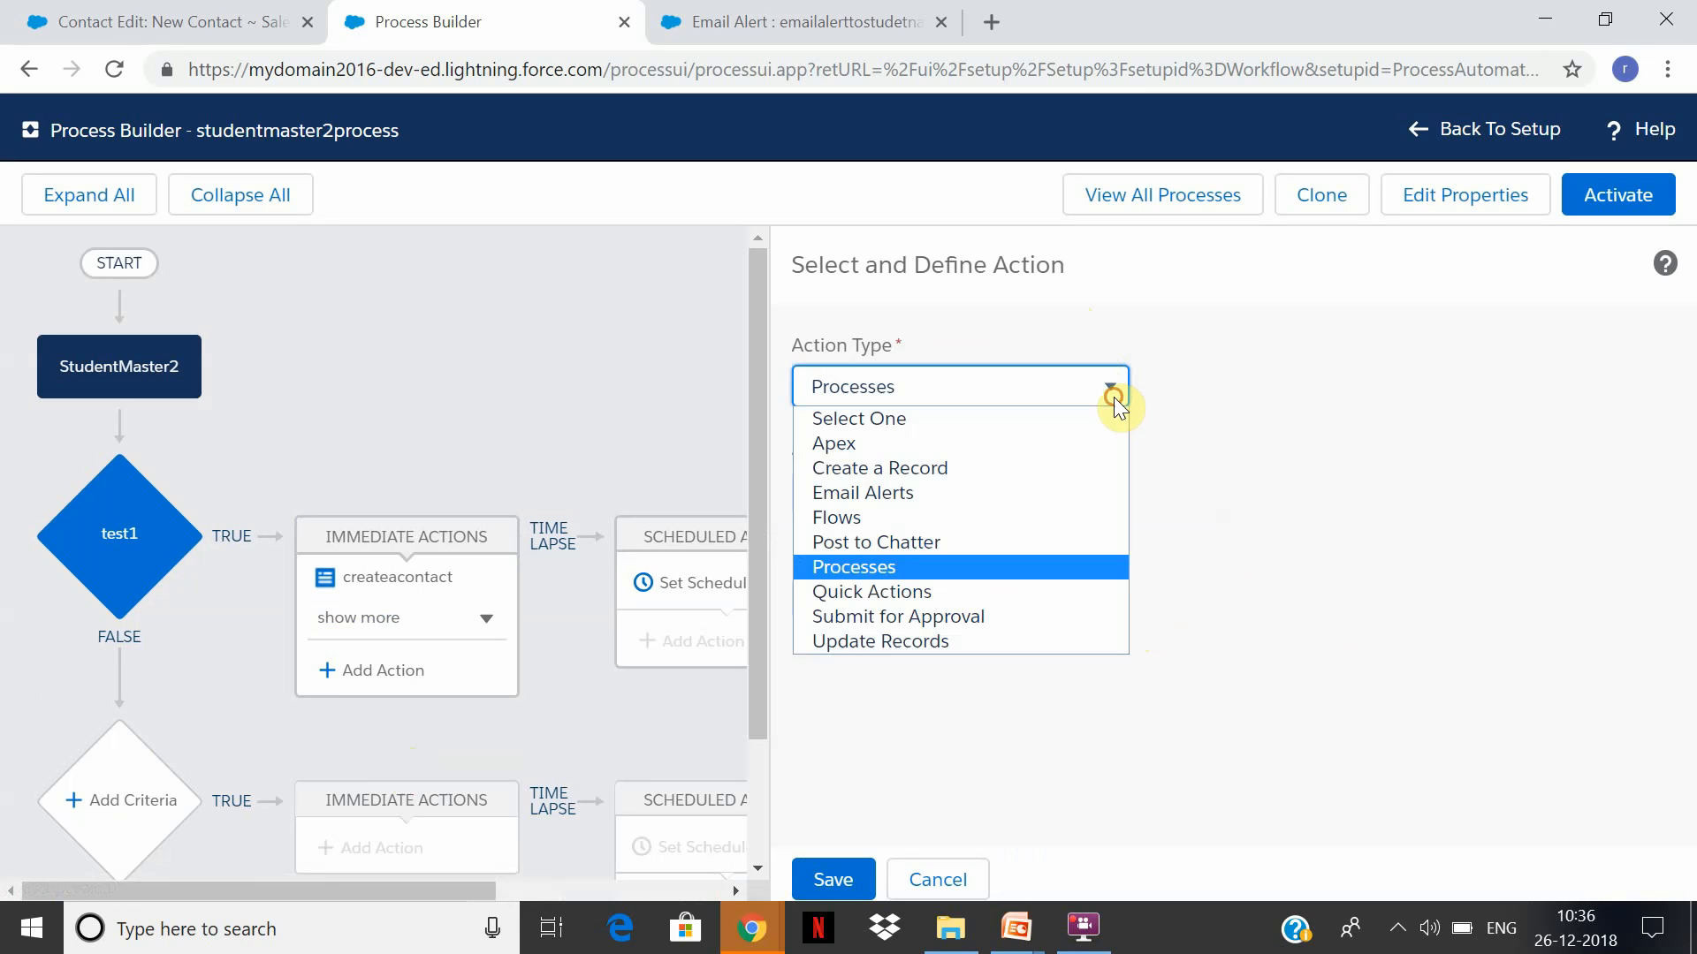
pyautogui.click(1046, 589)
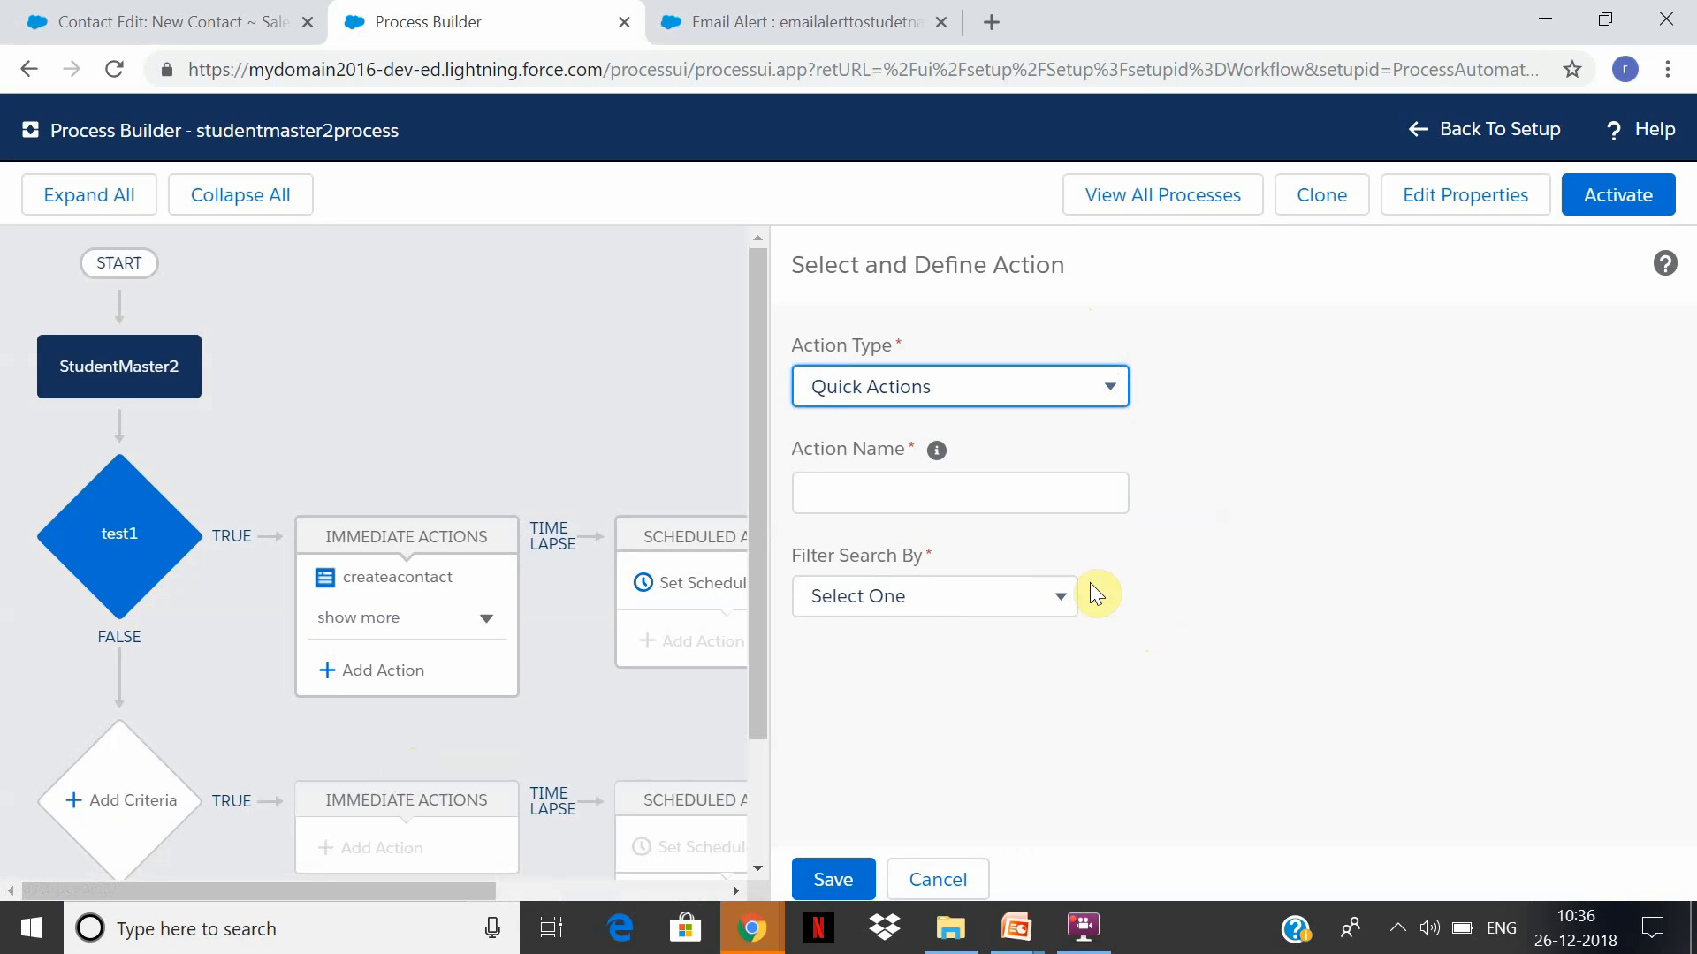
# Filter the quick action search by Global actions with type Create a Record, and browse the available actions
pyautogui.click(1057, 609)
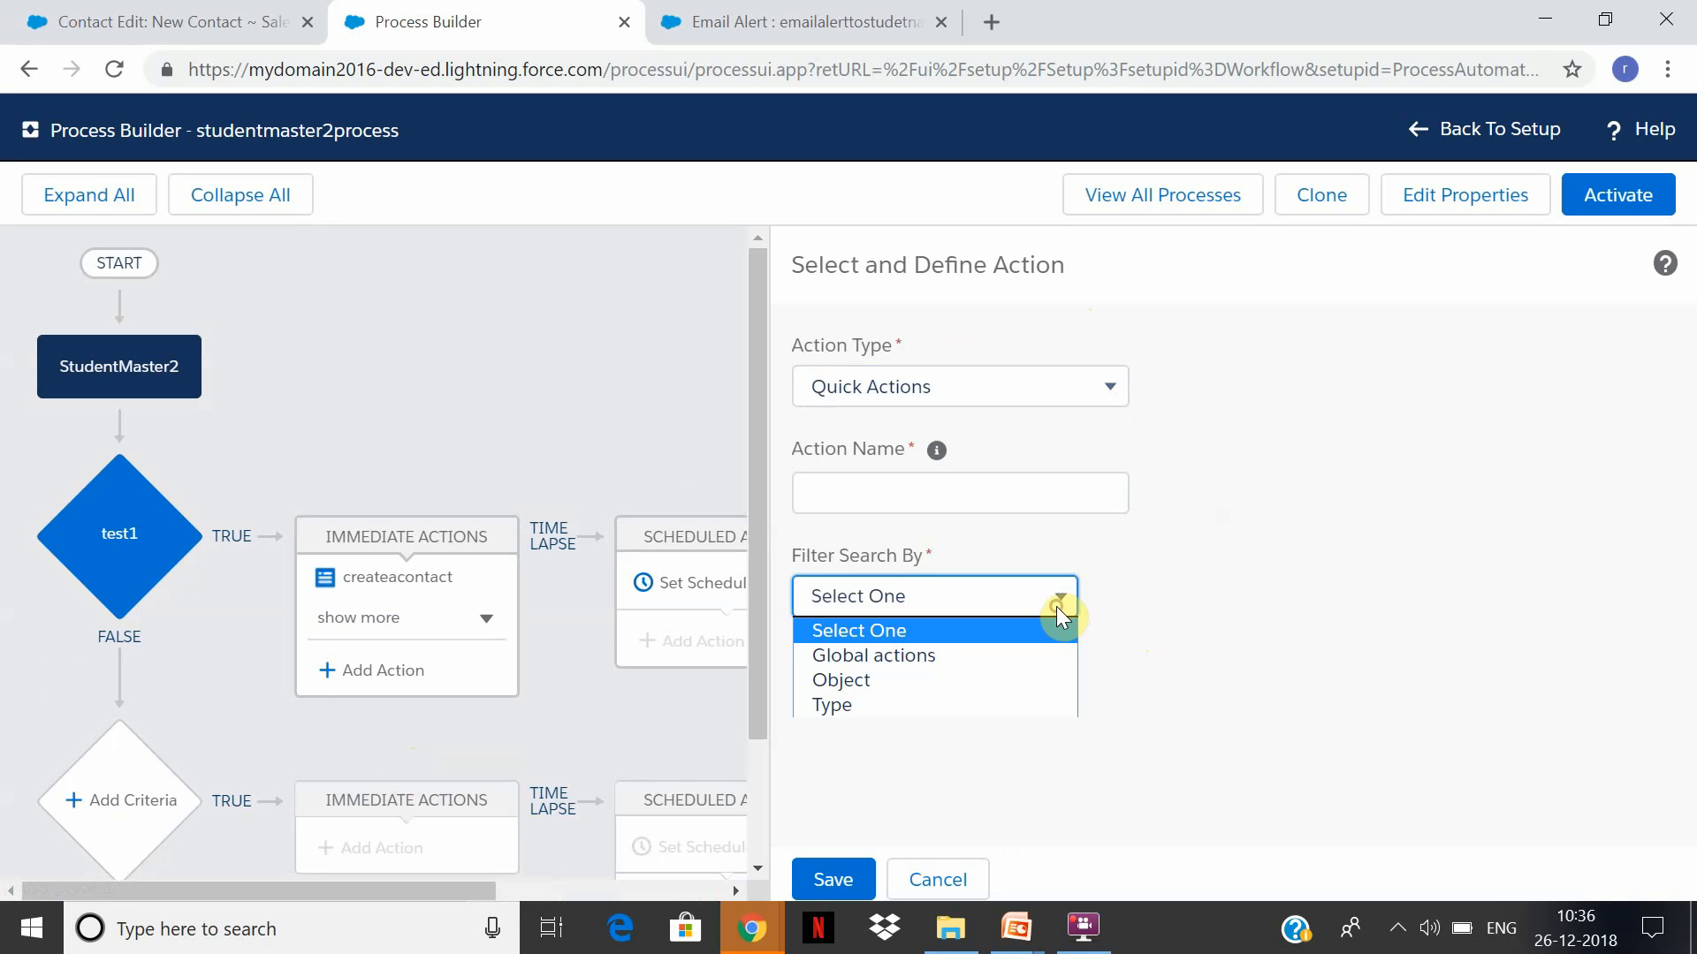
pyautogui.click(1020, 654)
pyautogui.click(1333, 607)
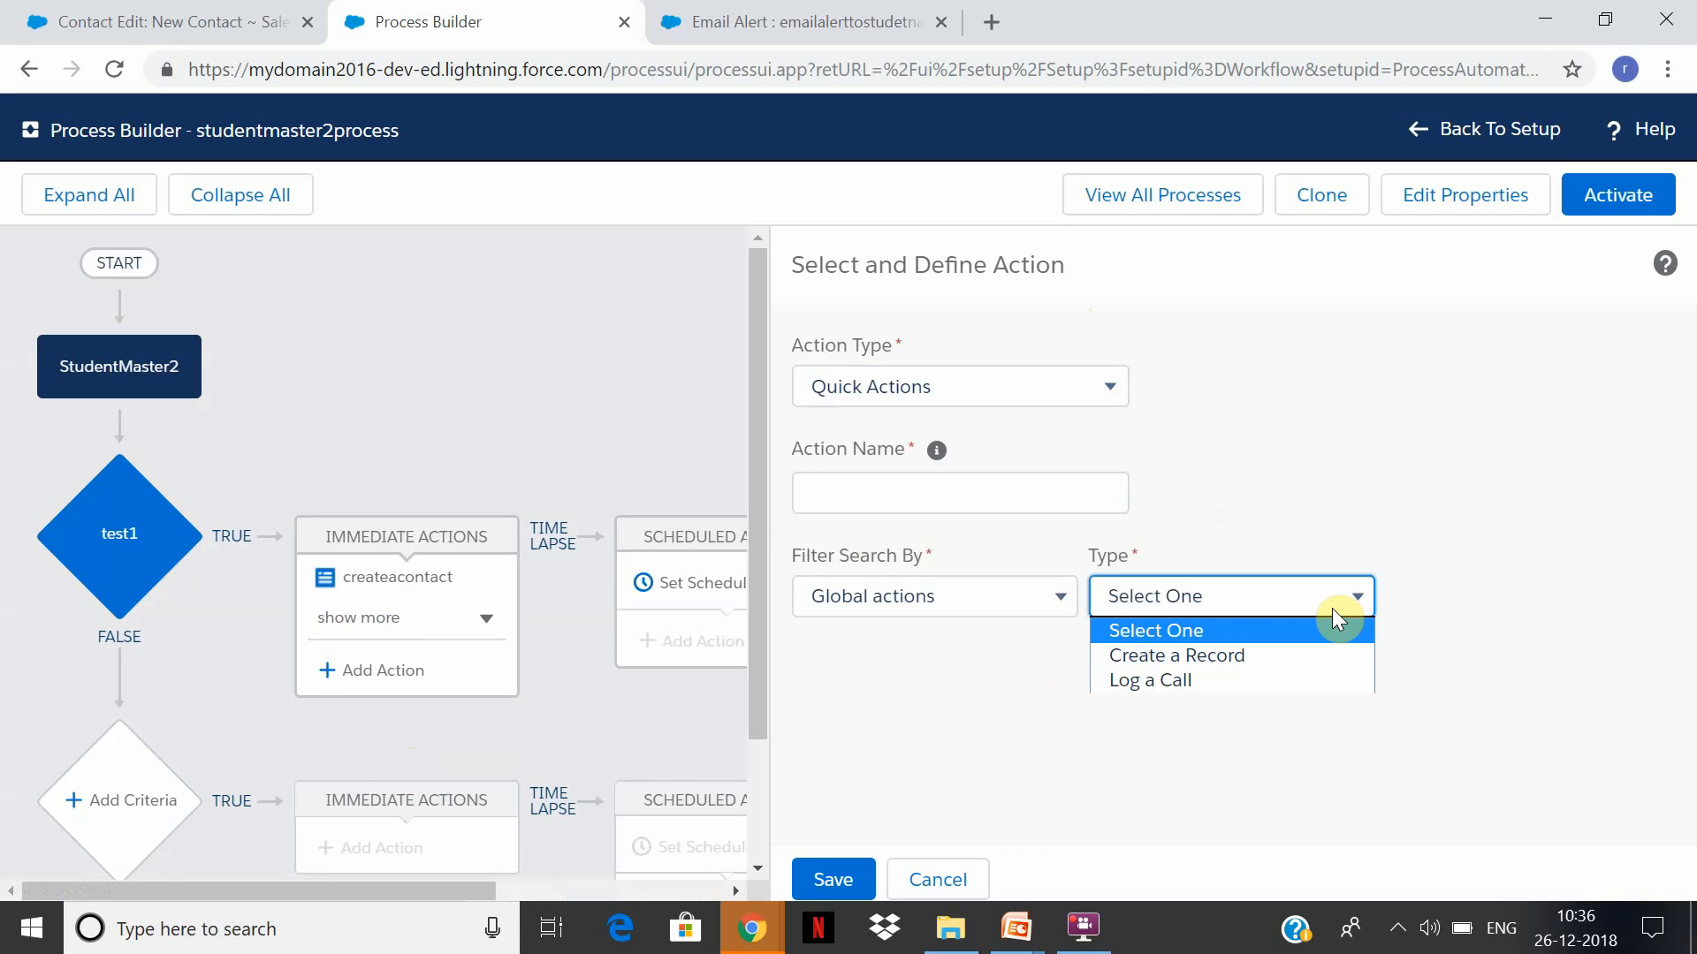
pyautogui.click(1322, 661)
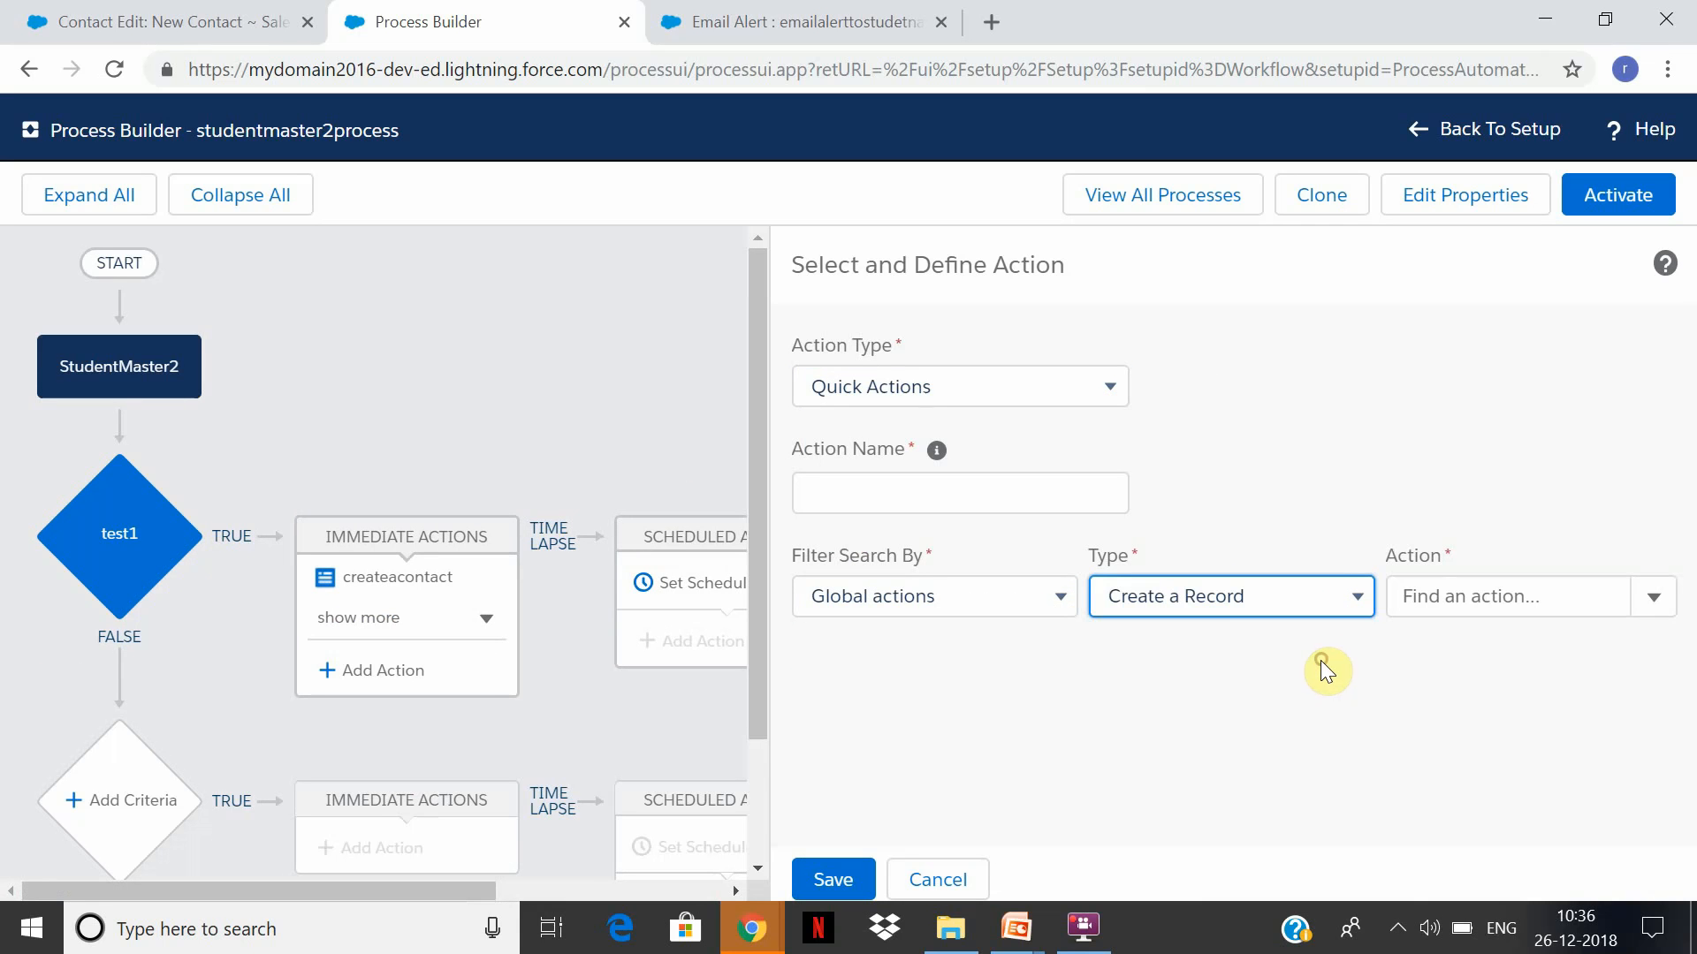
pyautogui.click(1476, 597)
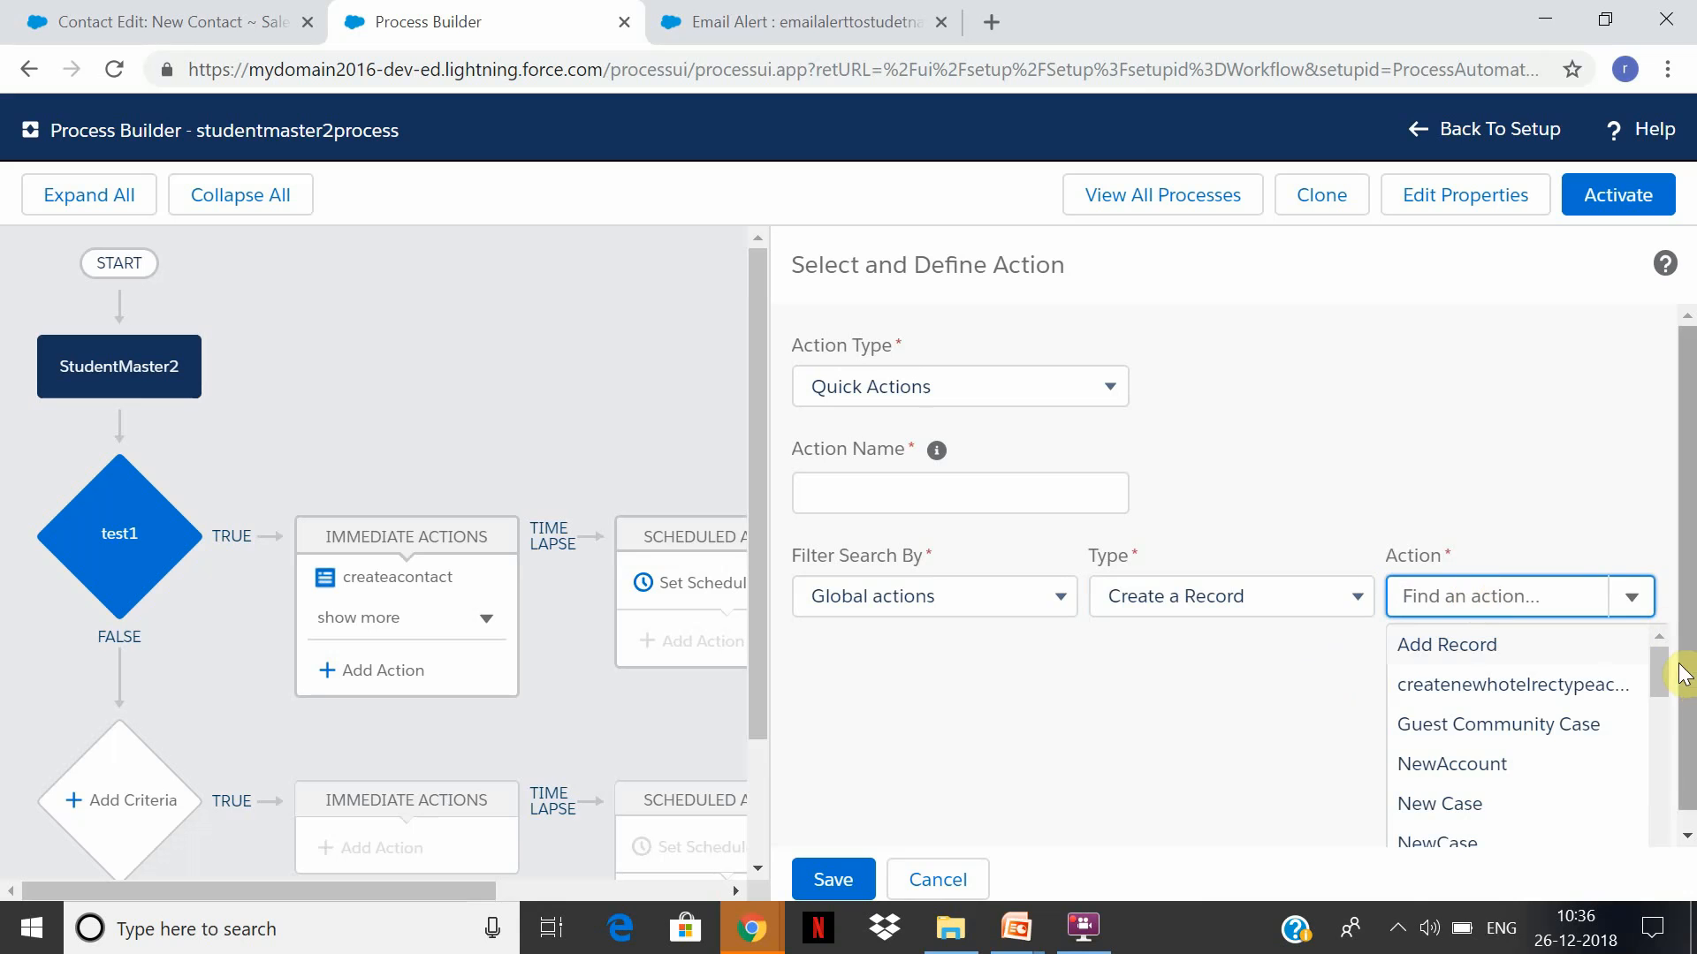
pyautogui.moveTo(1651, 673); pyautogui.dragTo(1646, 709)
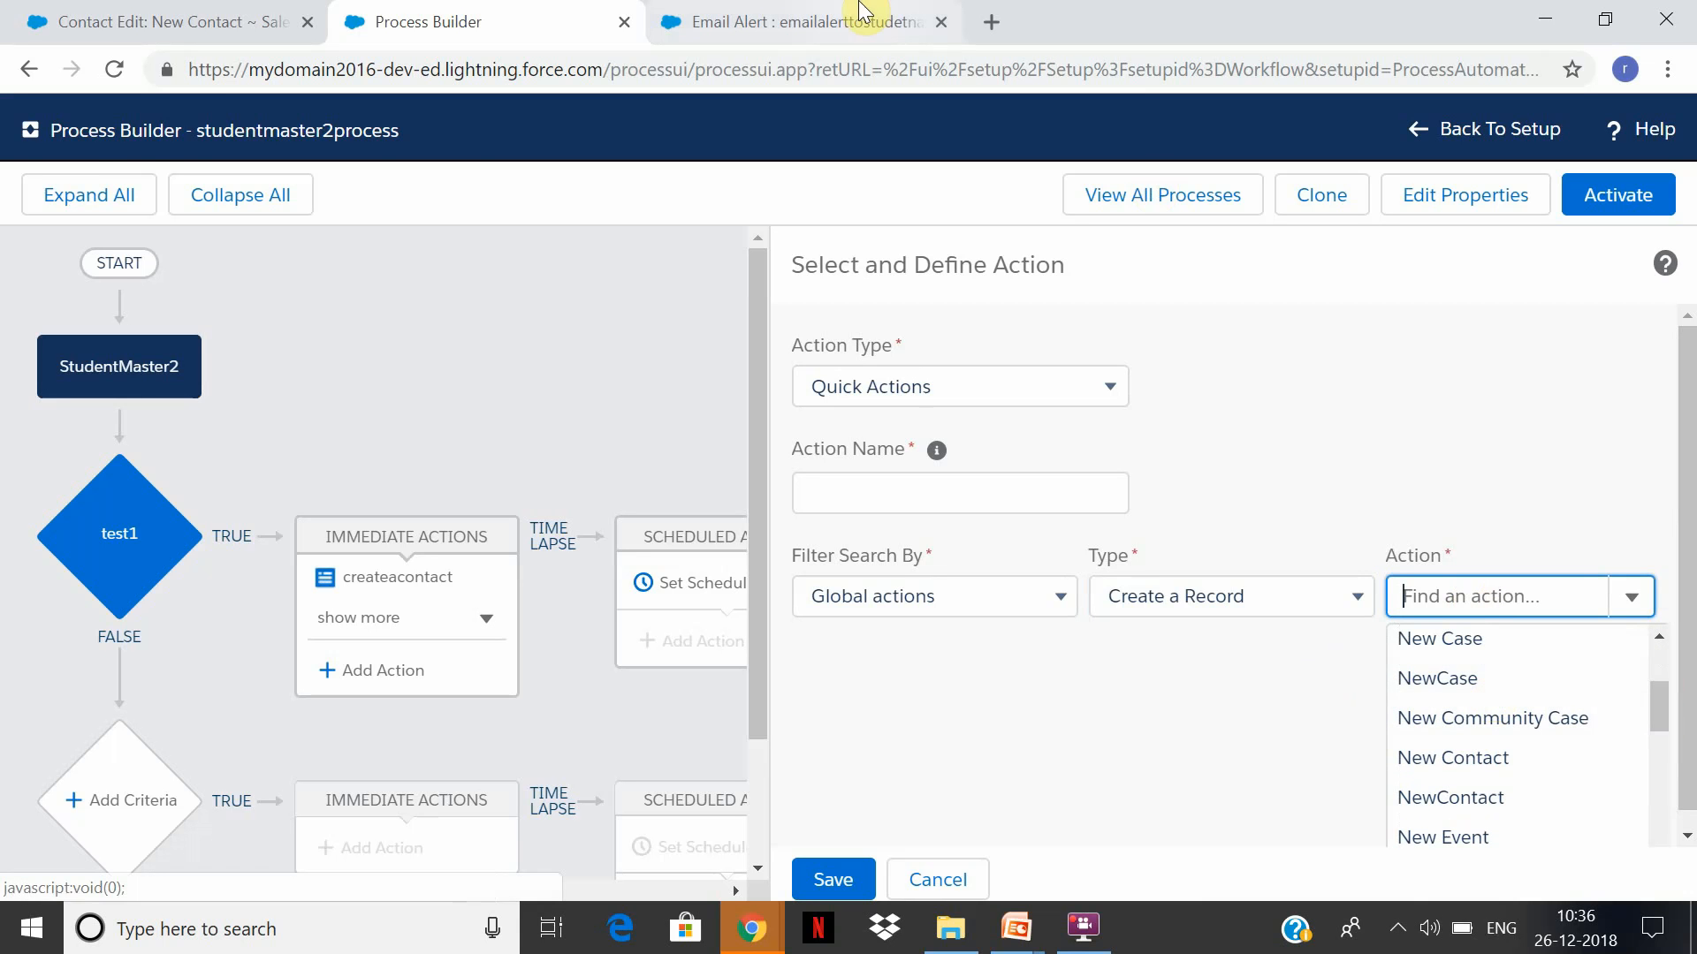
# Switch to the Salesforce Cases page and open the Buttons, Links, and Actions setup for the Case object
pyautogui.click(798, 18)
pyautogui.click(233, 22)
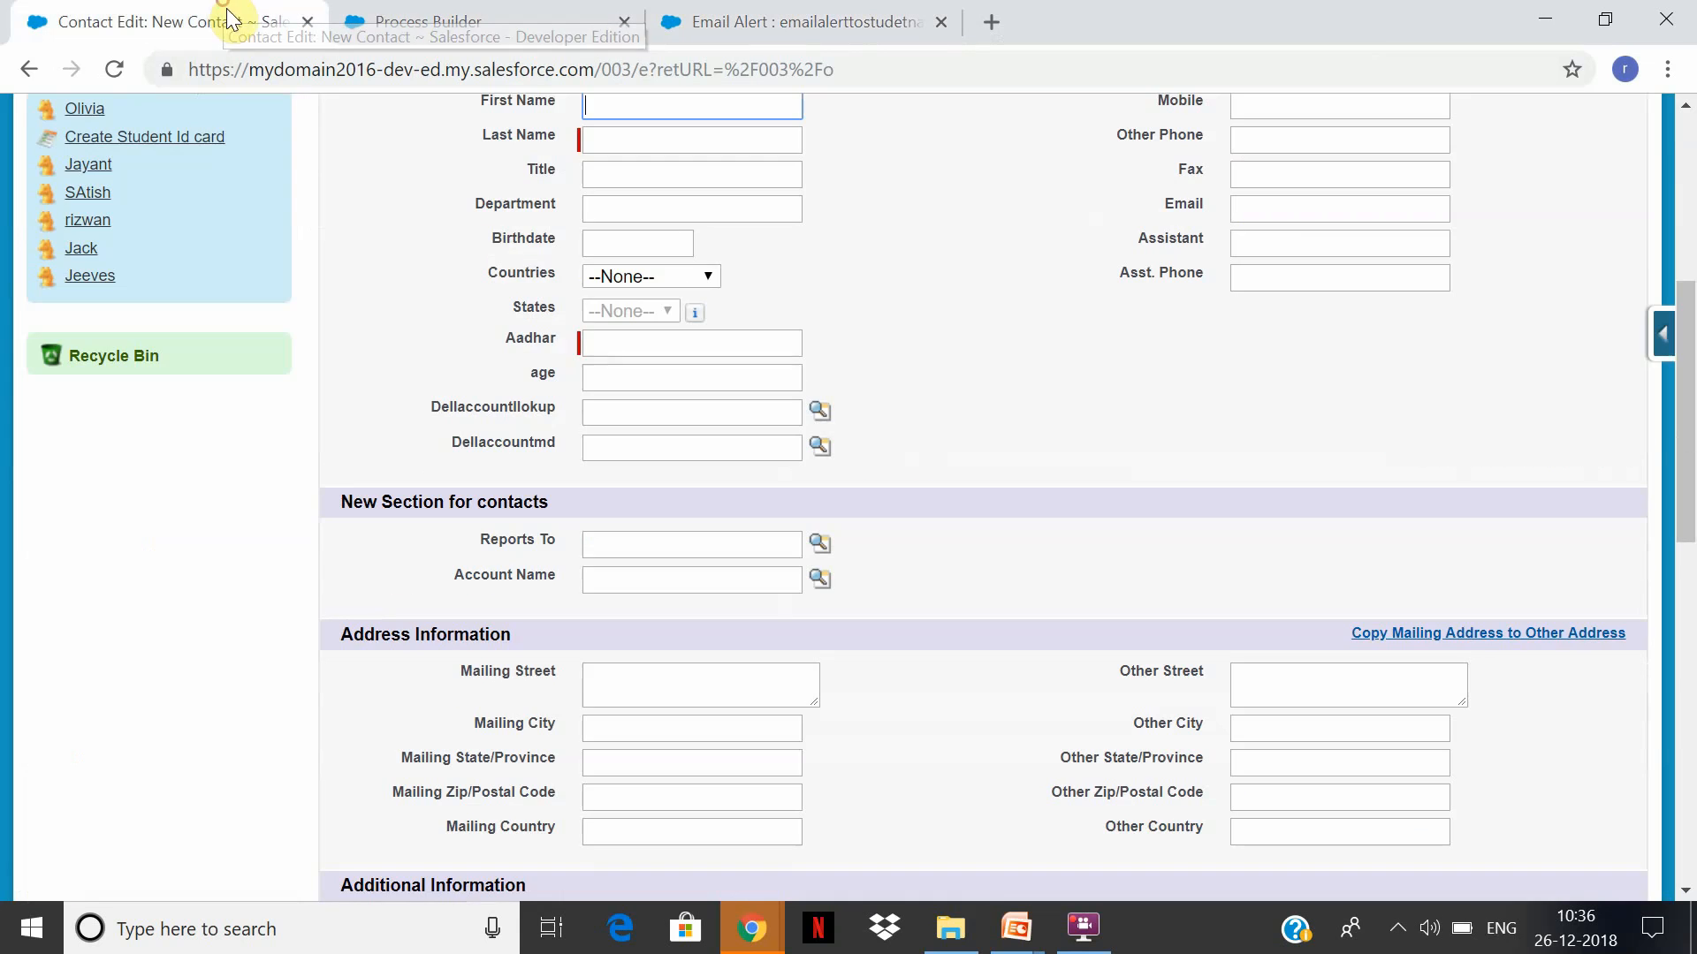
pyautogui.moveTo(1692, 295); pyautogui.dragTo(1695, 128)
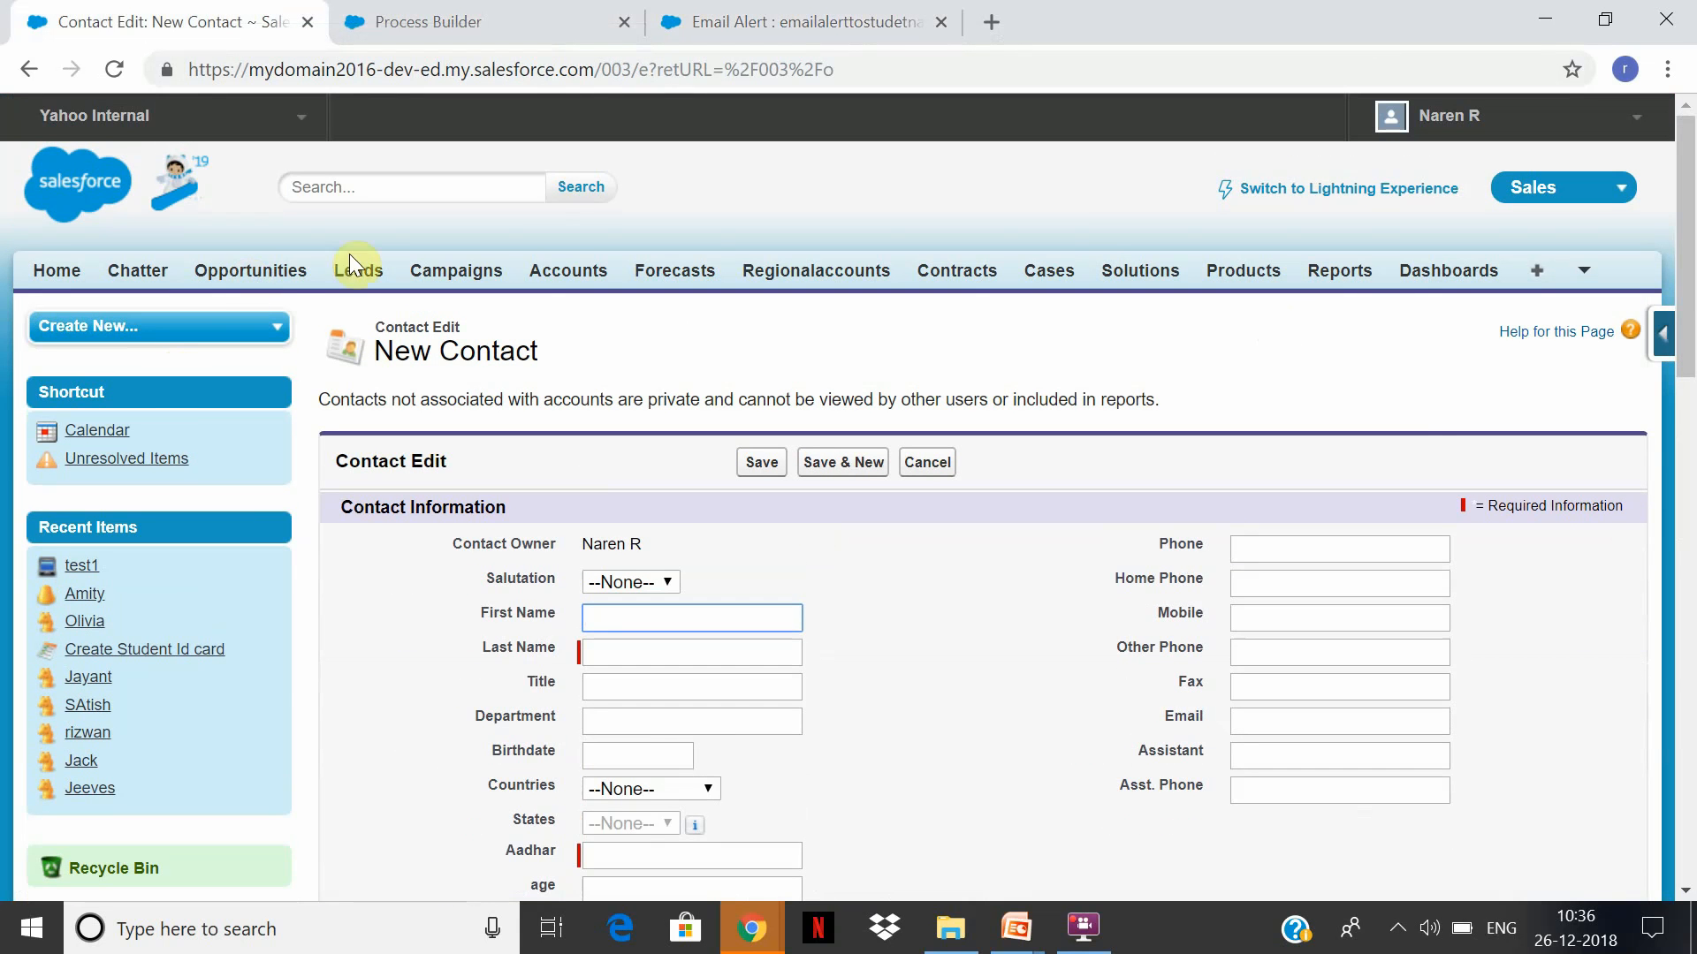
pyautogui.click(1064, 292)
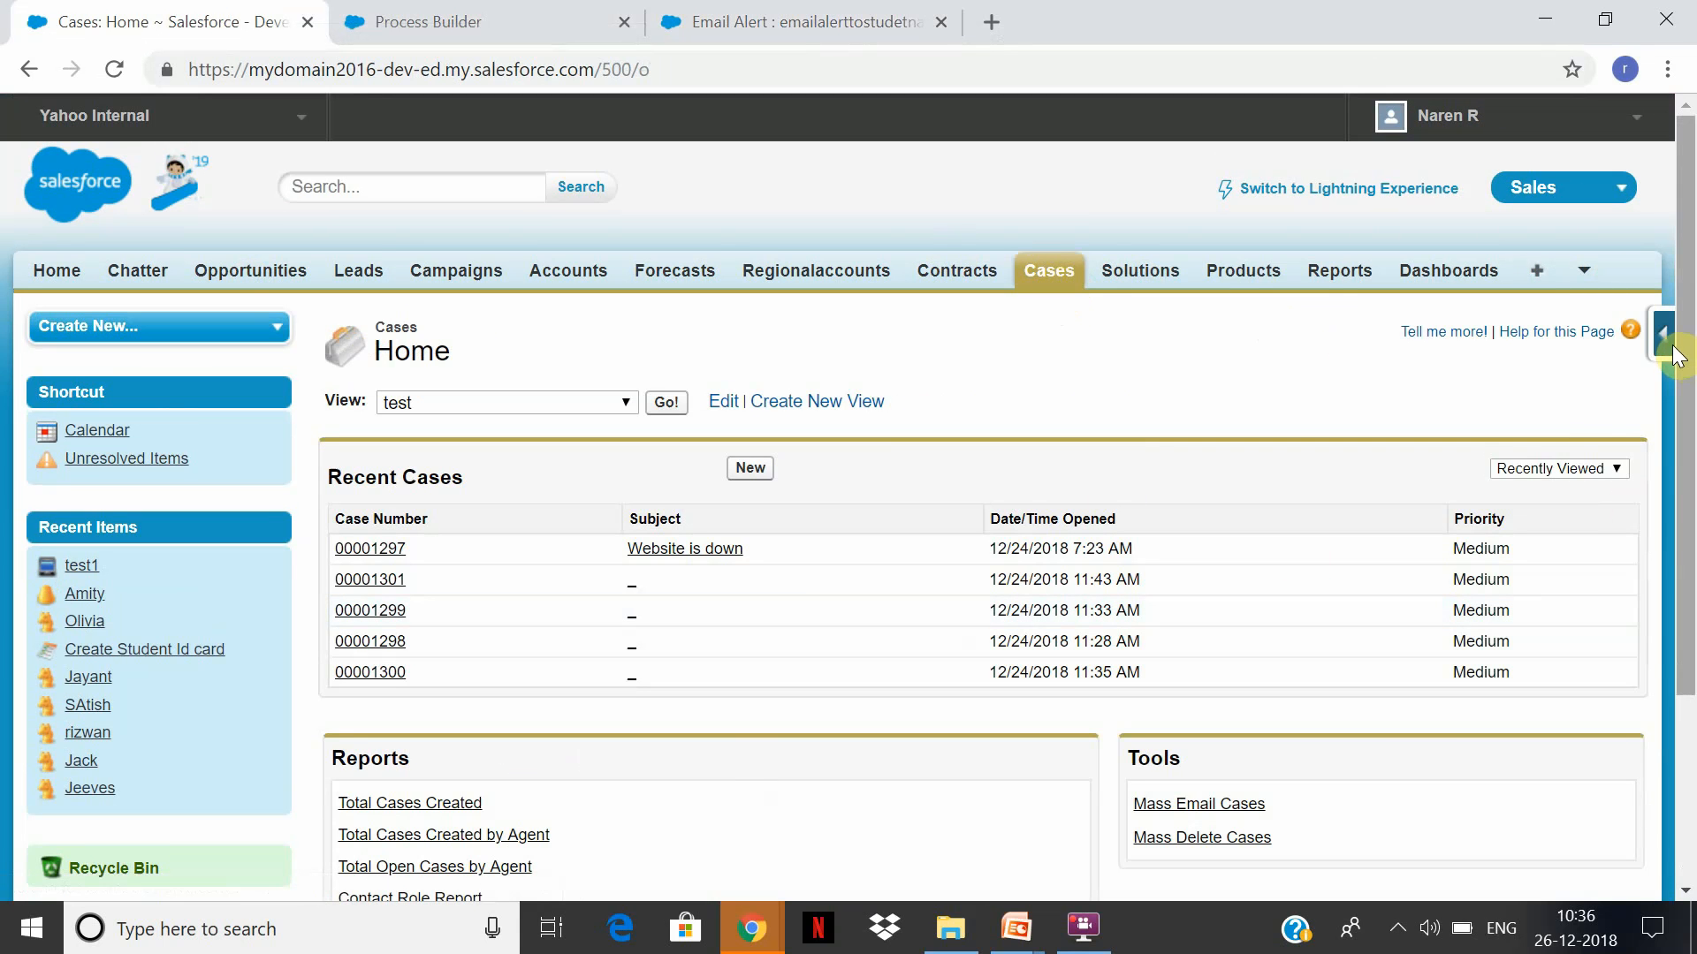
pyautogui.click(1676, 357)
pyautogui.click(1475, 422)
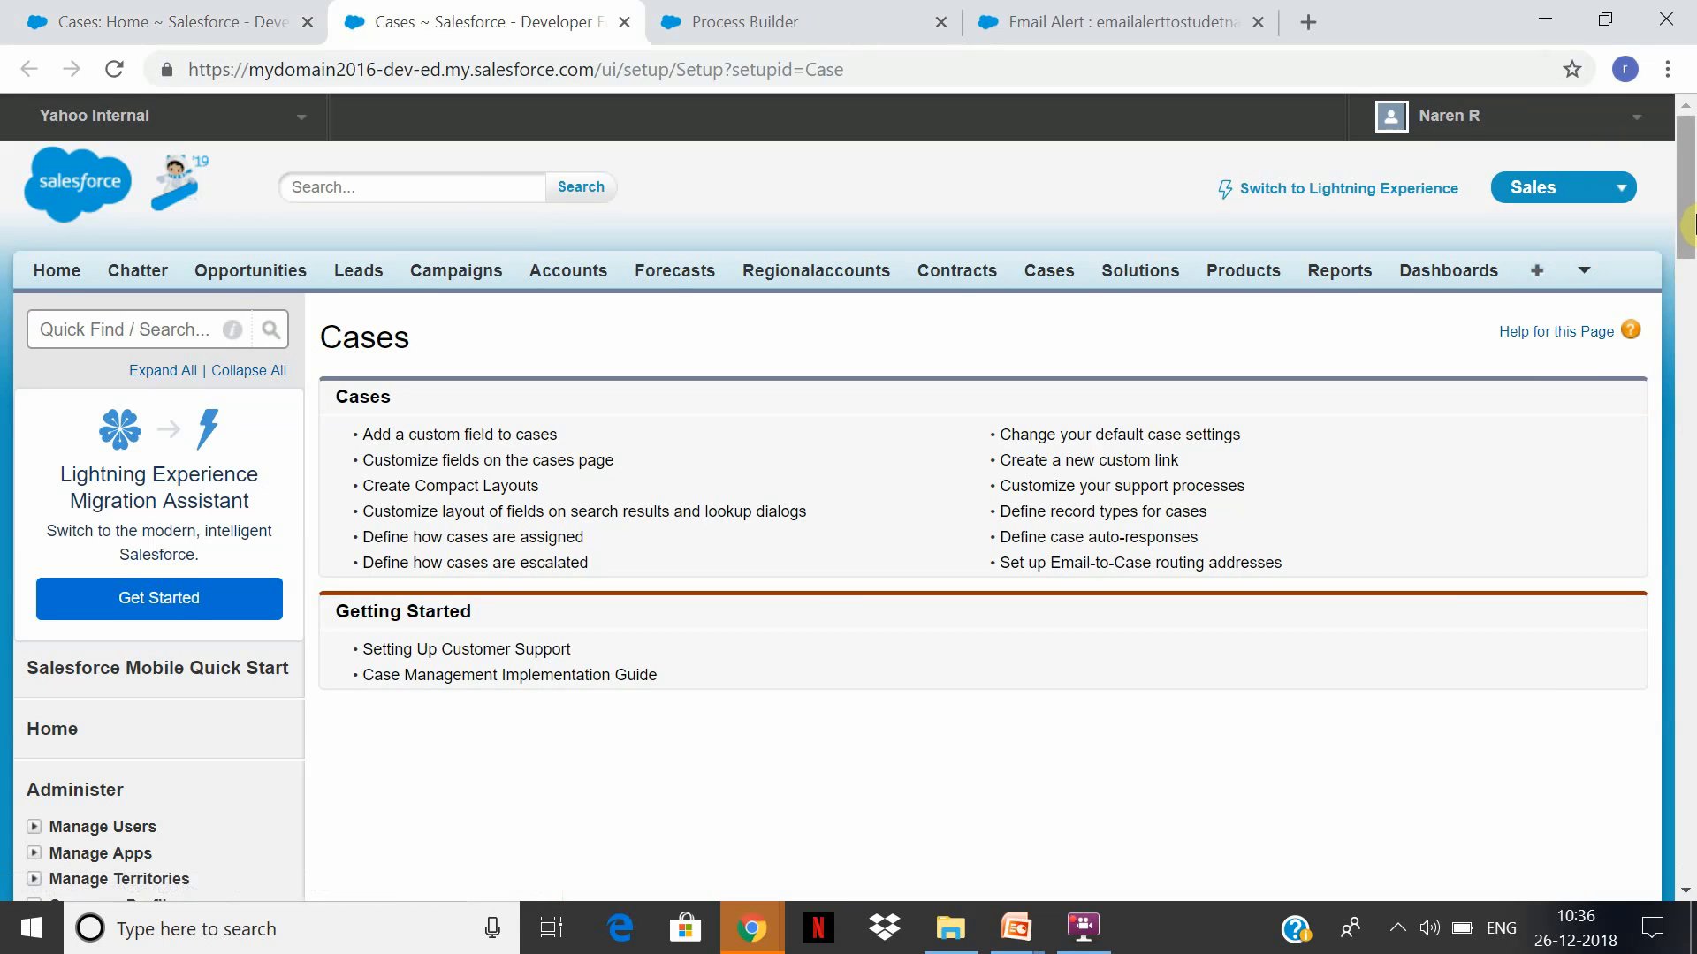
pyautogui.moveTo(1690, 225); pyautogui.dragTo(1689, 480)
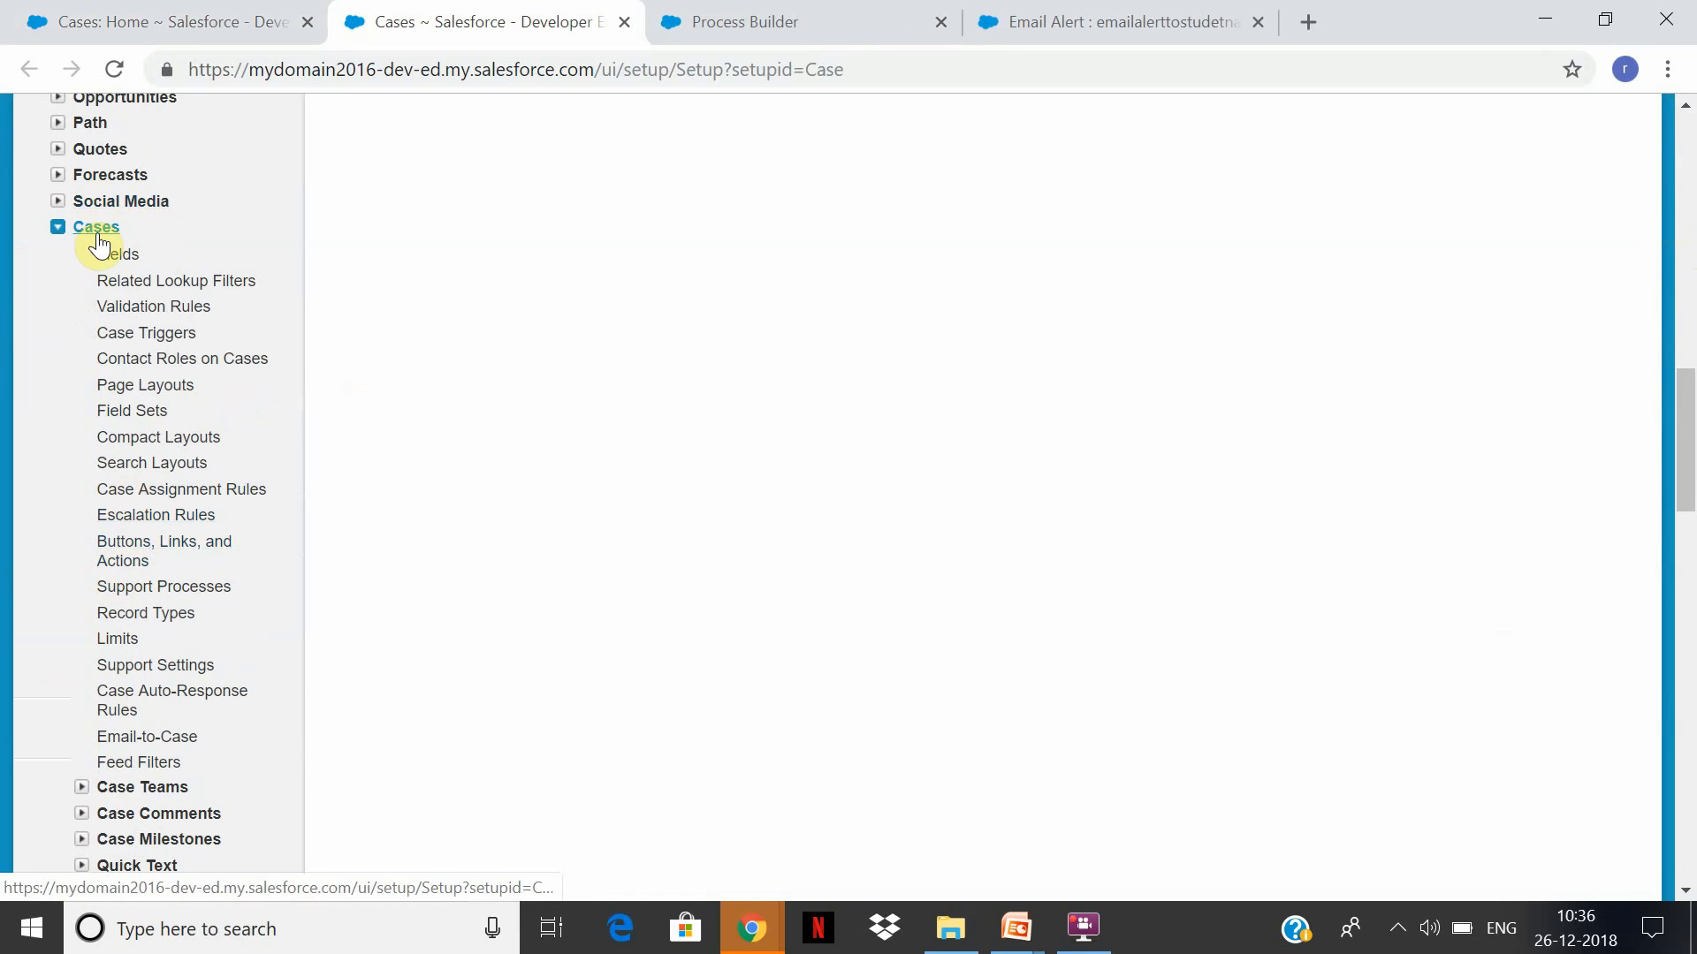
pyautogui.click(134, 566)
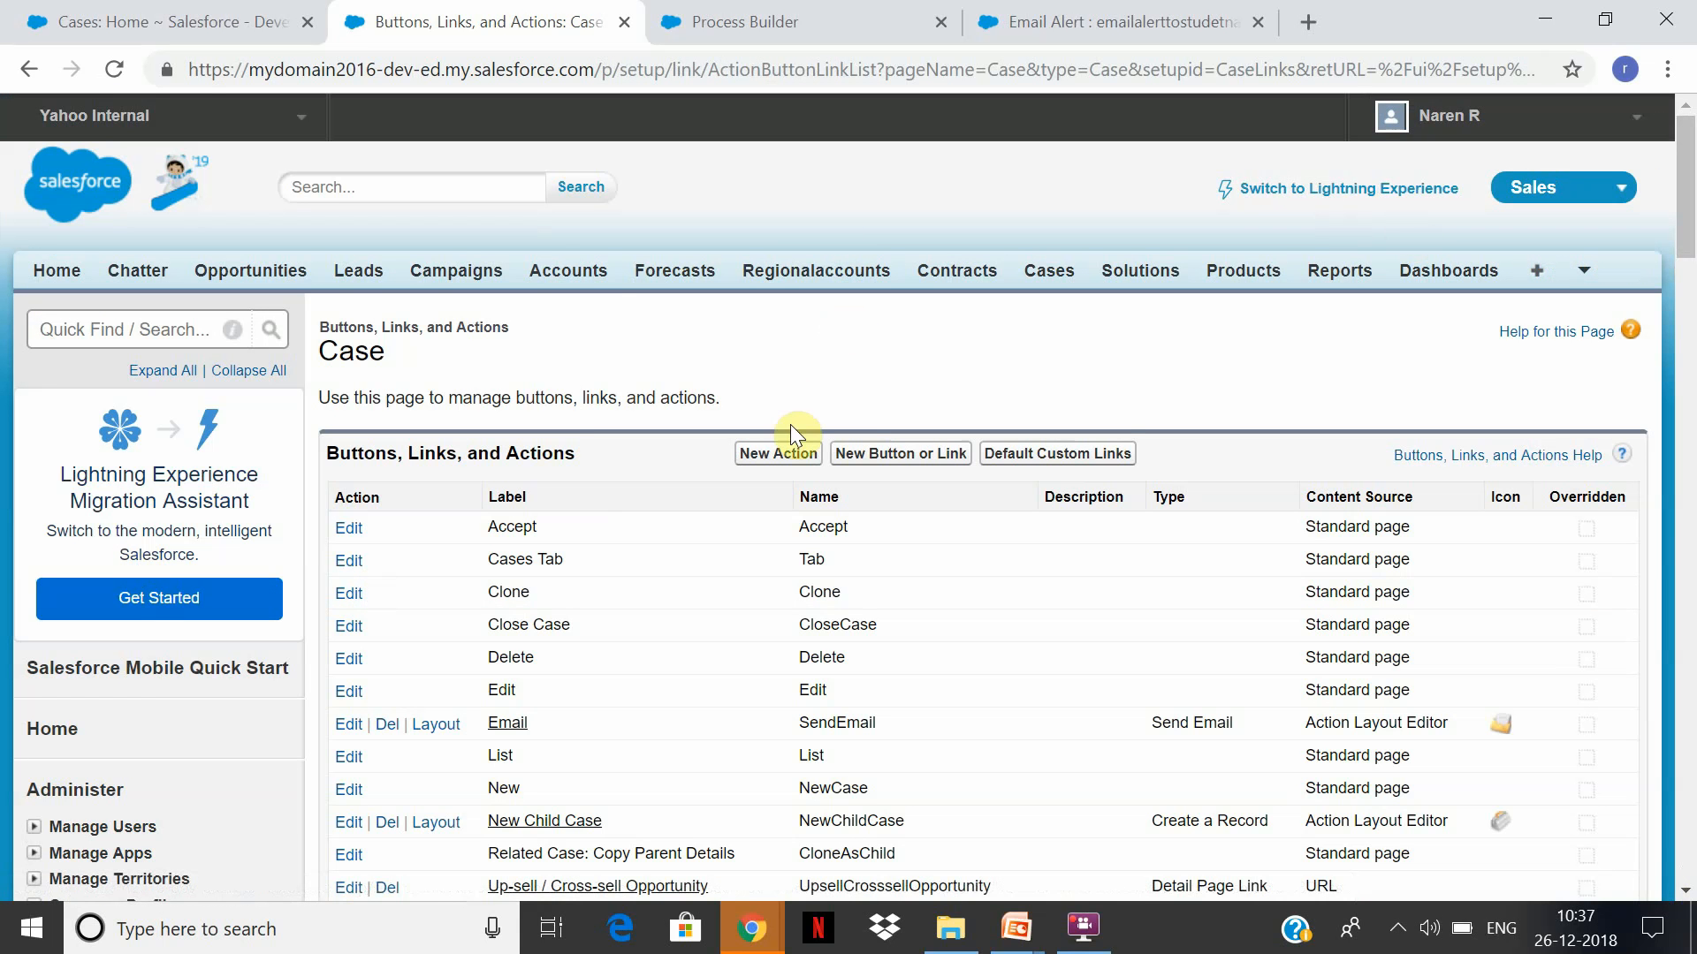
# Review the action types offered in a new Case action form, and return to the Case actions list without saving
pyautogui.click(774, 455)
pyautogui.click(774, 456)
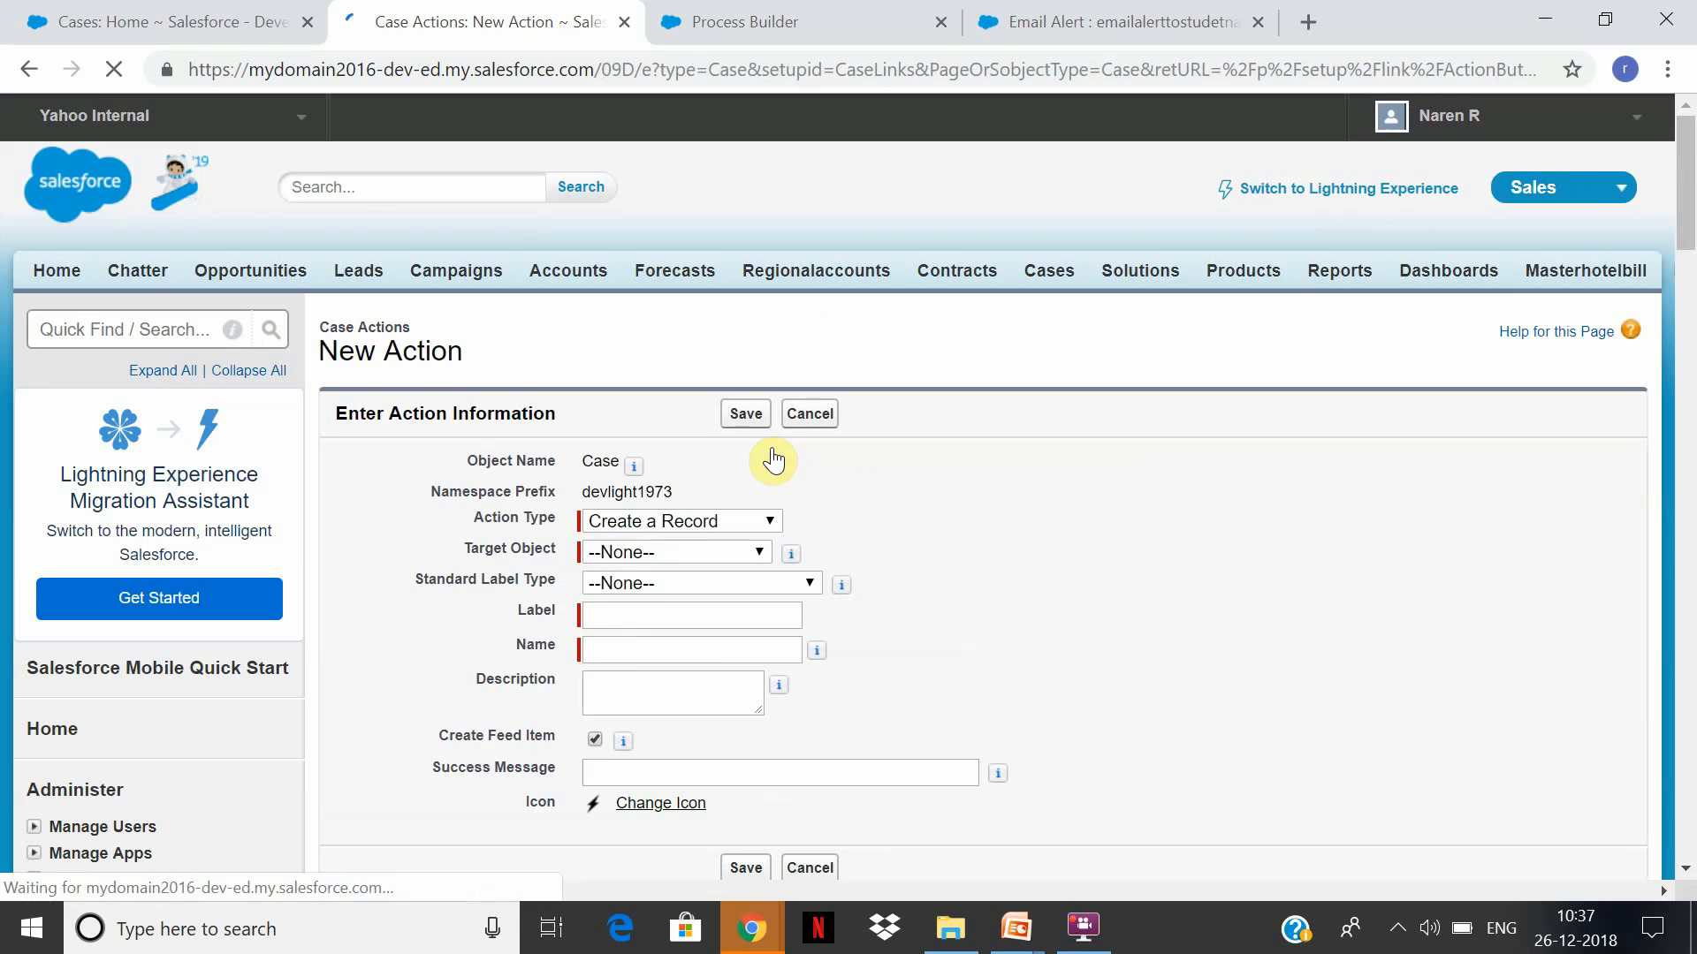
pyautogui.click(682, 516)
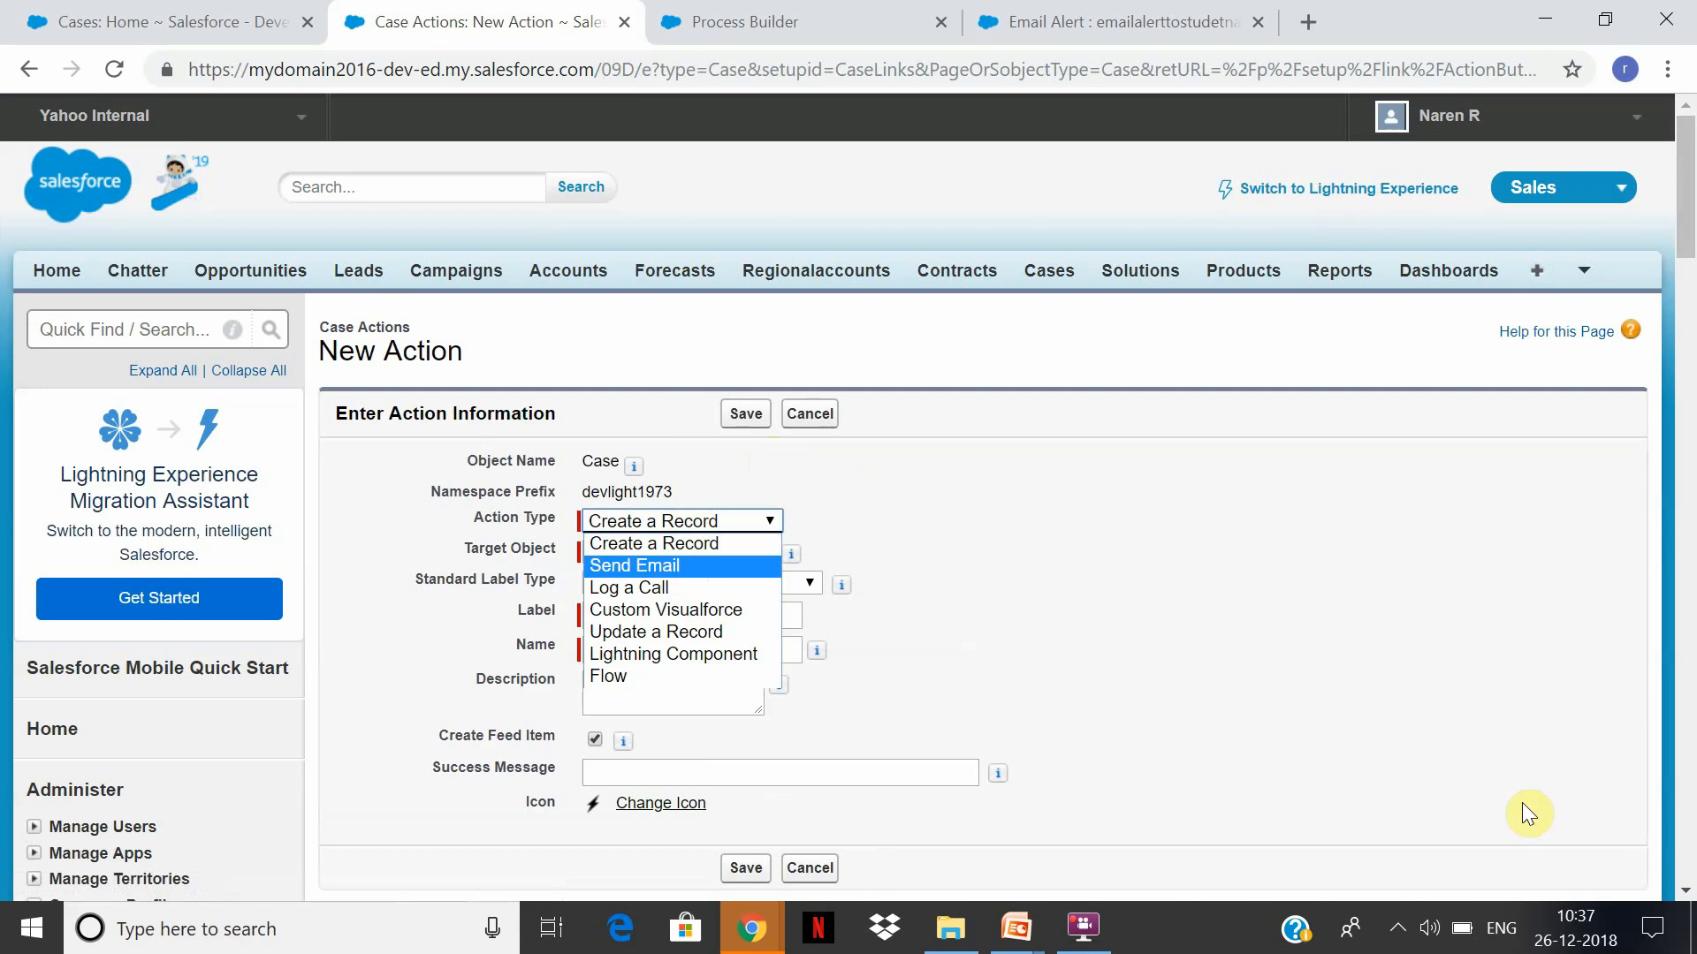
pyautogui.click(1433, 777)
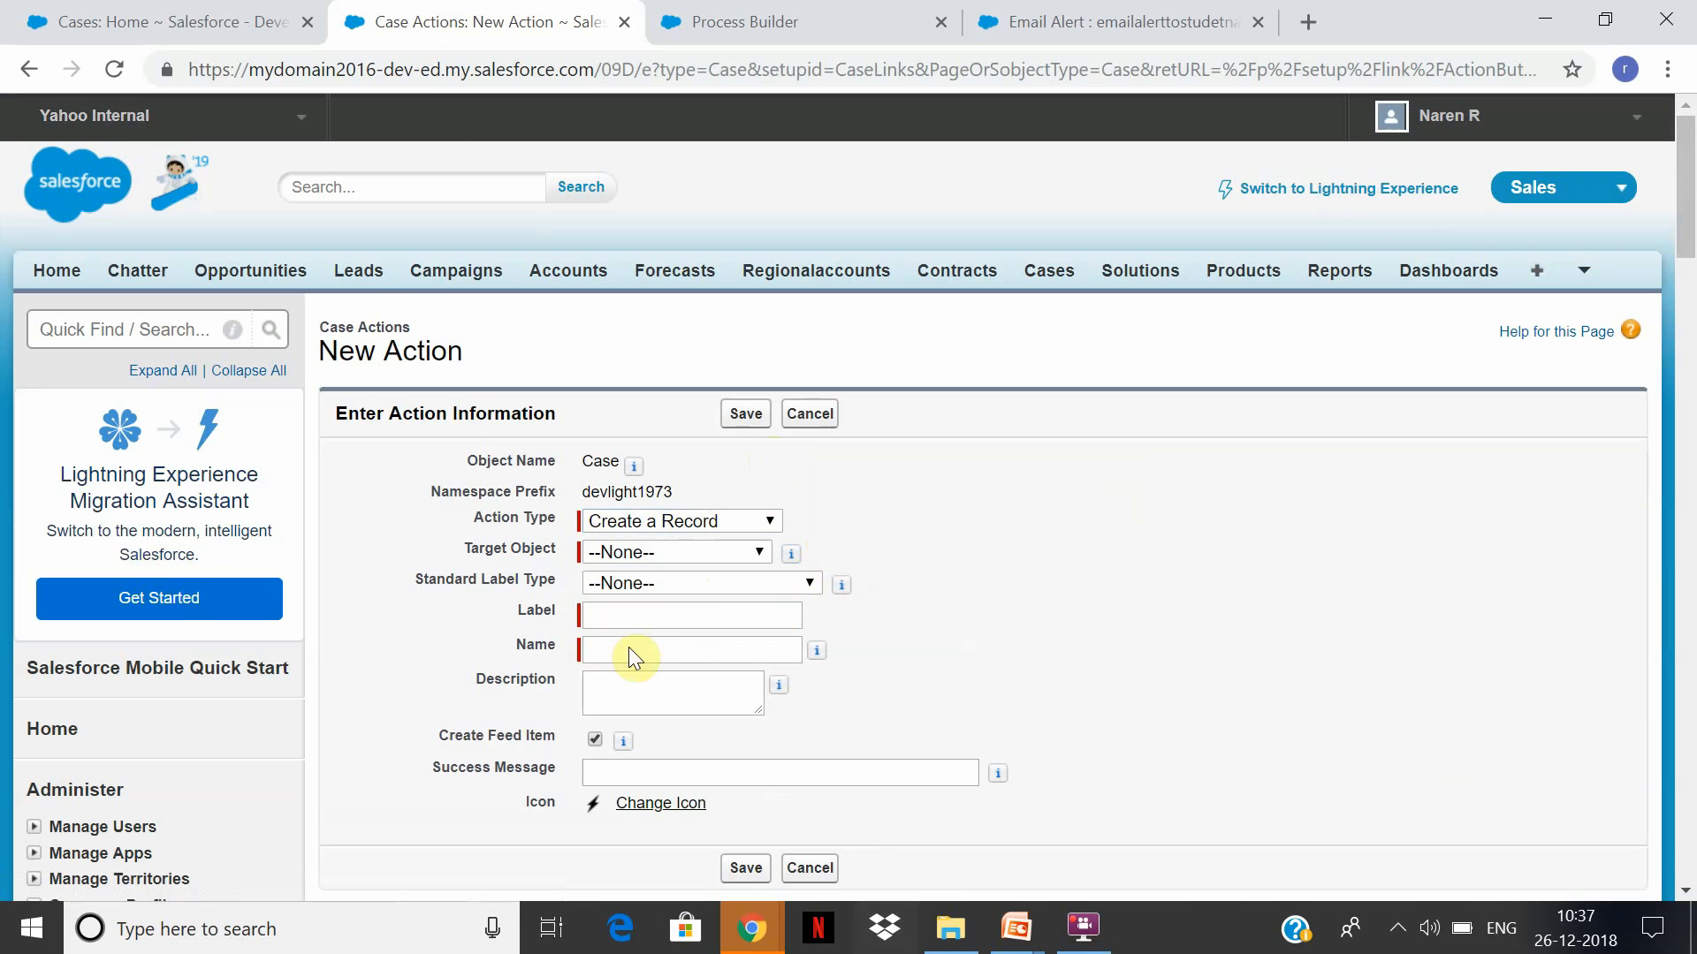
pyautogui.click(753, 550)
pyautogui.click(751, 553)
pyautogui.click(765, 520)
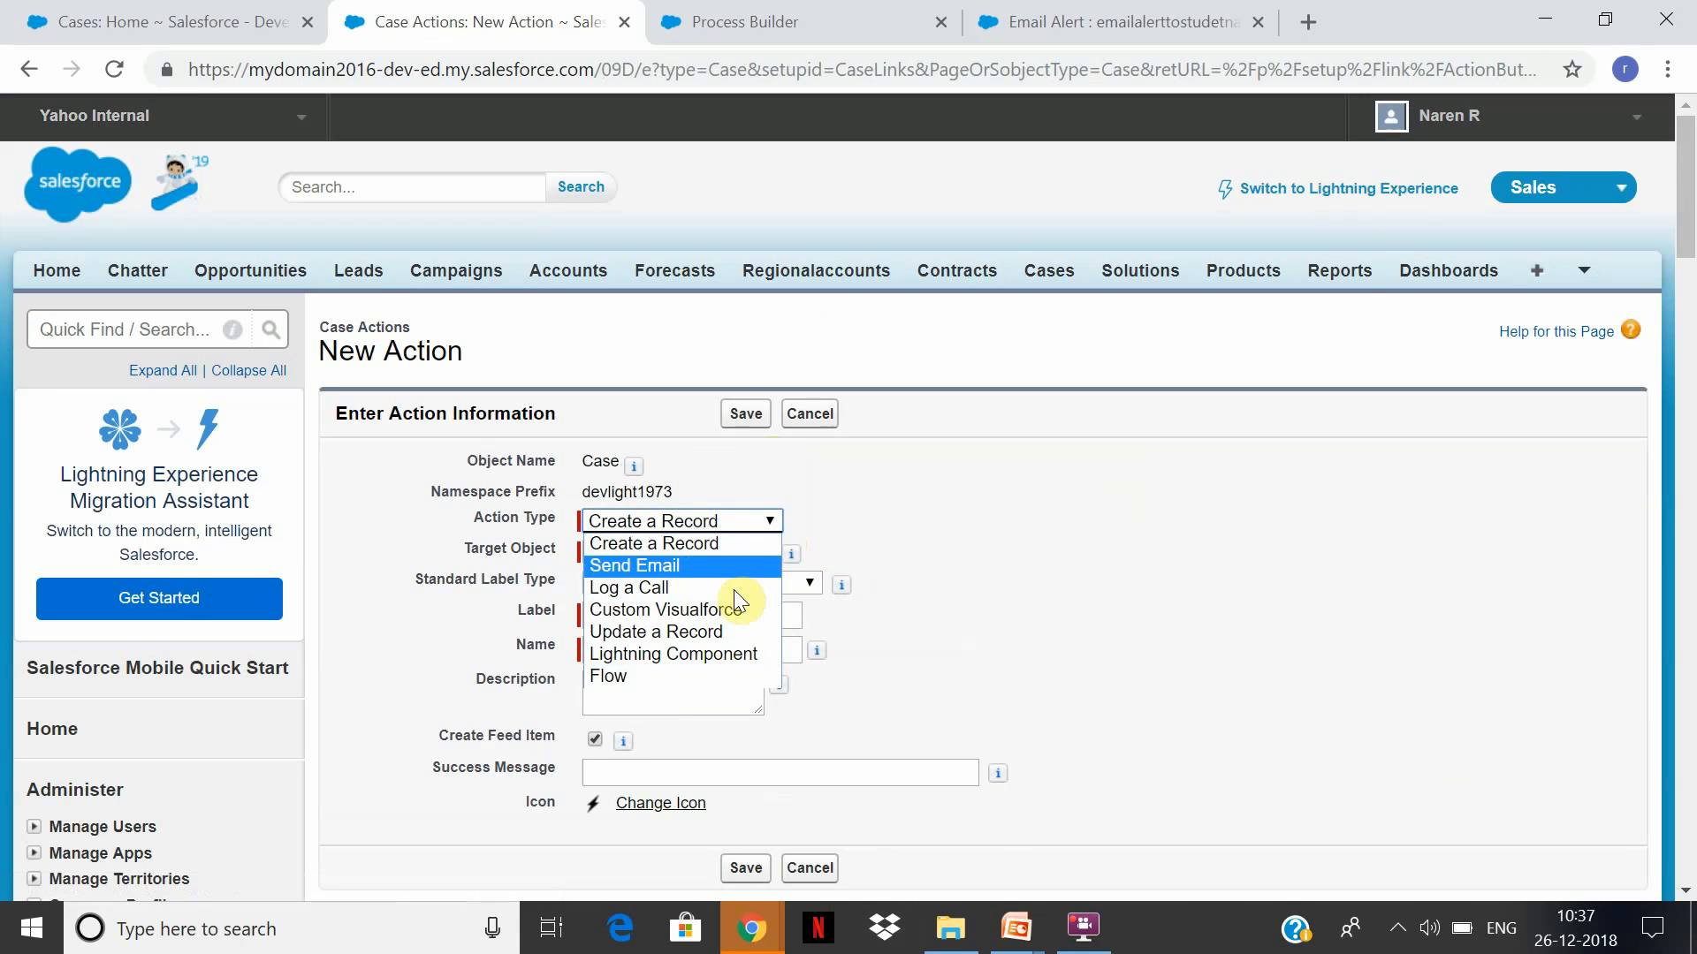
pyautogui.click(744, 551)
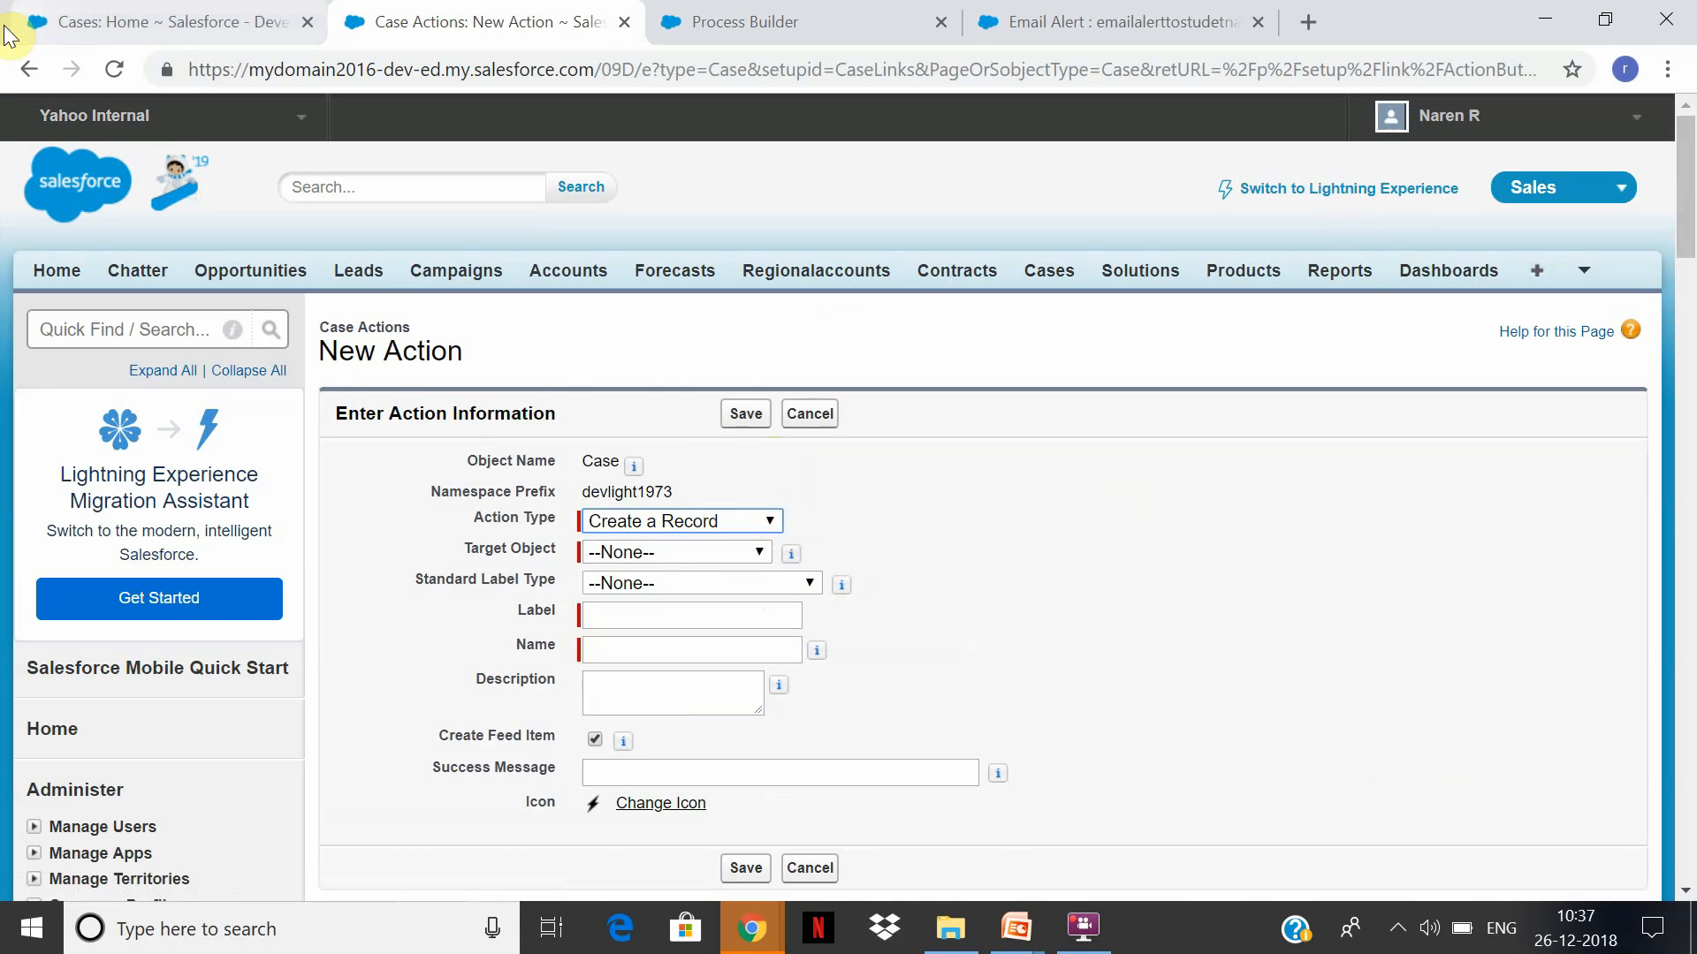
pyautogui.click(36, 72)
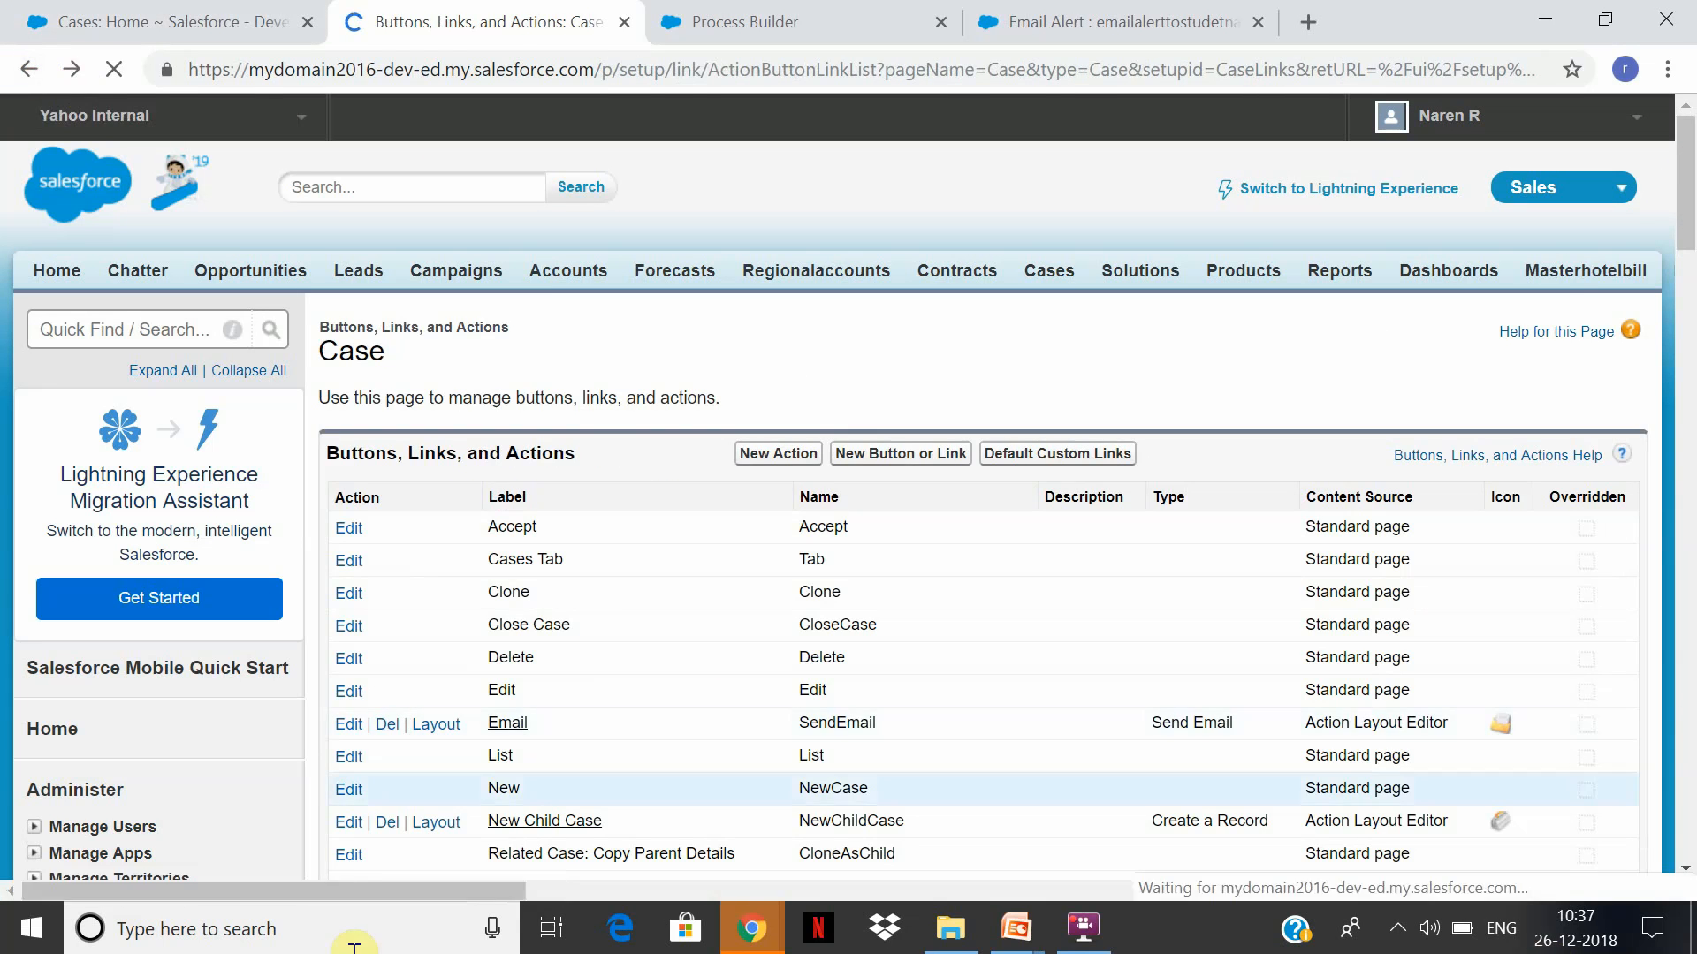
# Search Setup for "global", open Global Actions and look through the list of actions
pyautogui.moveTo(1686, 217); pyautogui.dragTo(1688, 269)
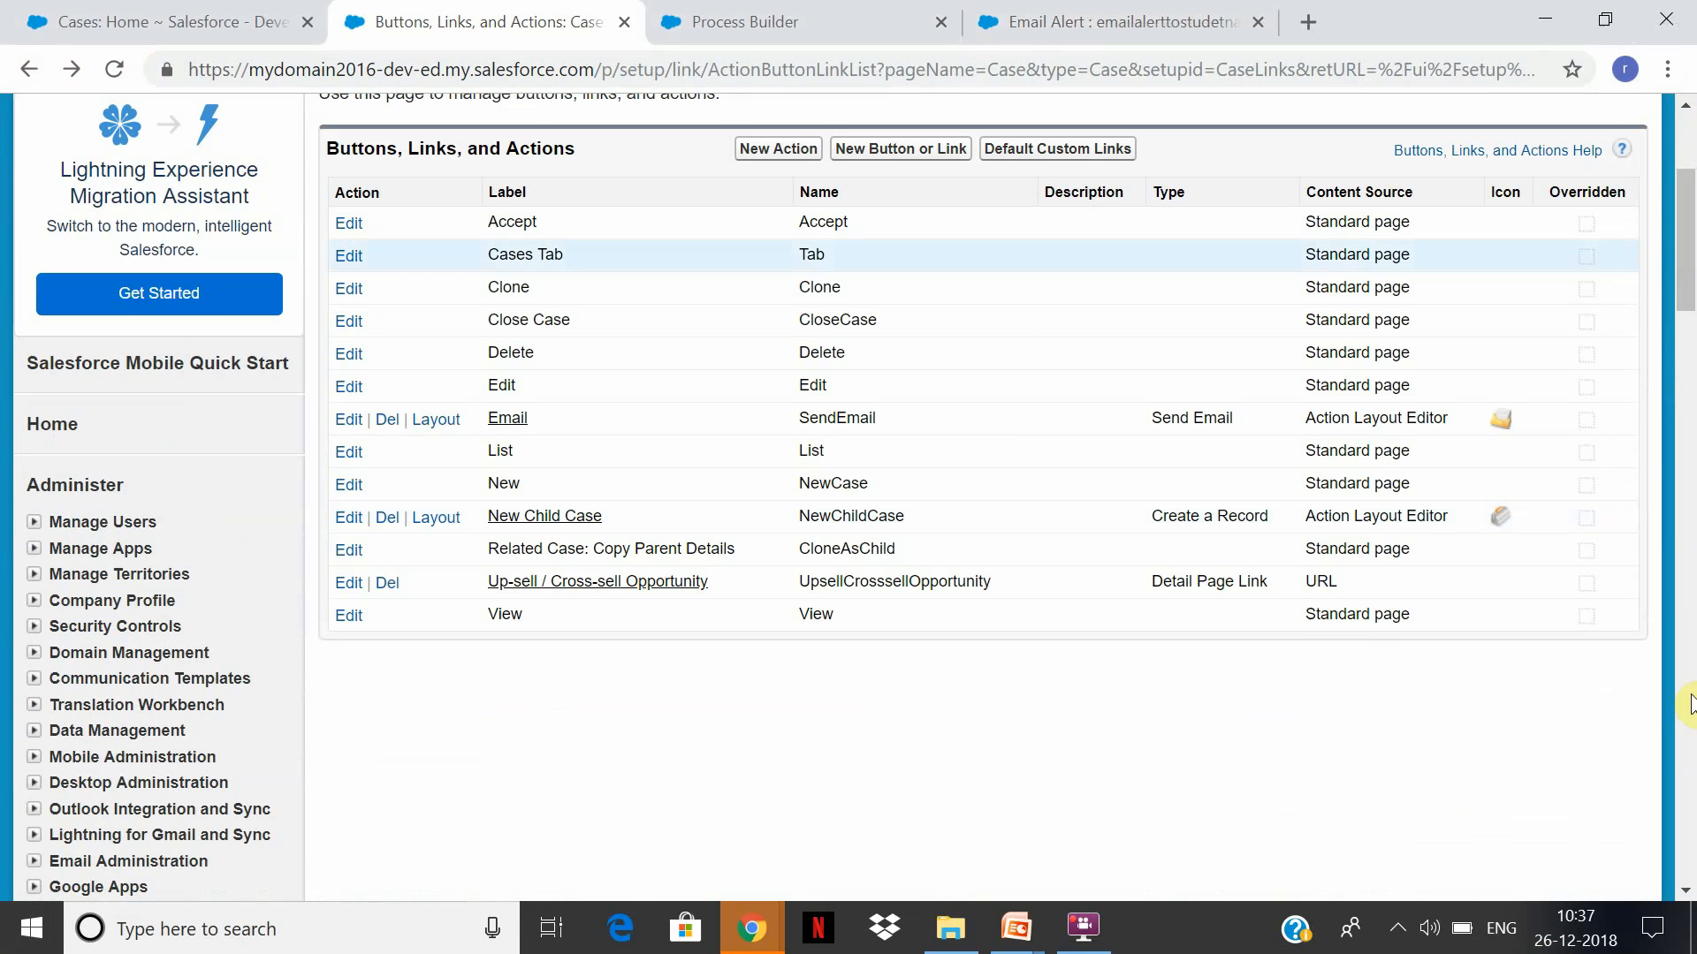
pyautogui.scroll(2, 1686, 310)
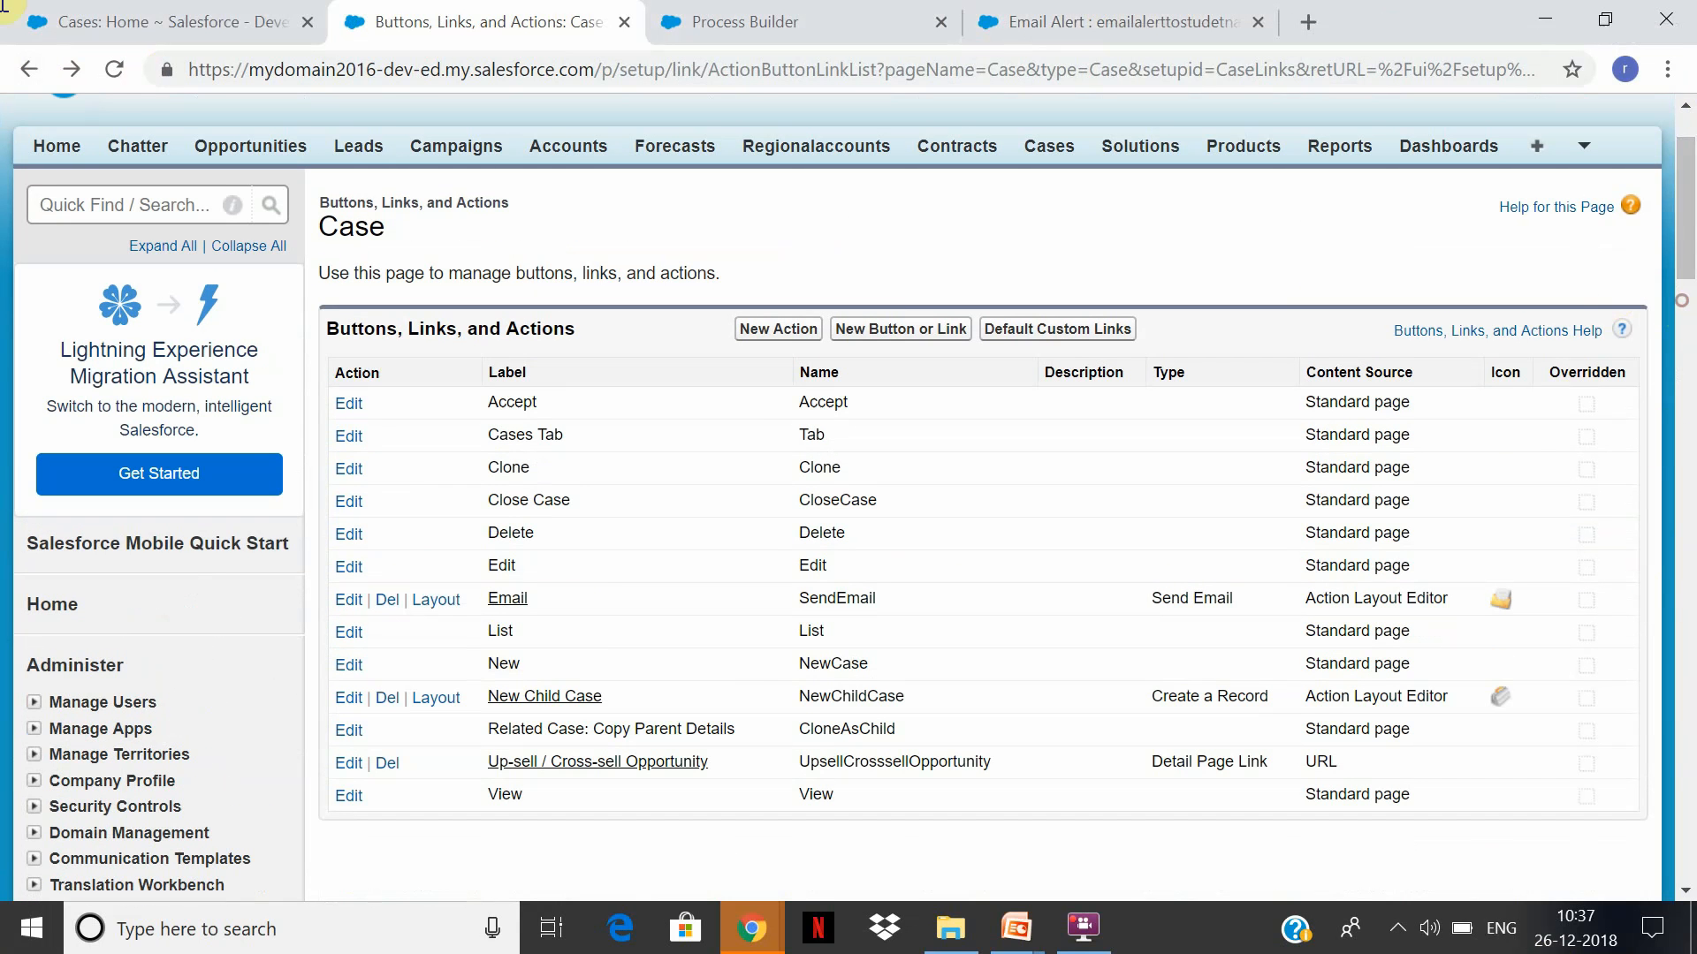
pyautogui.click(124, 191)
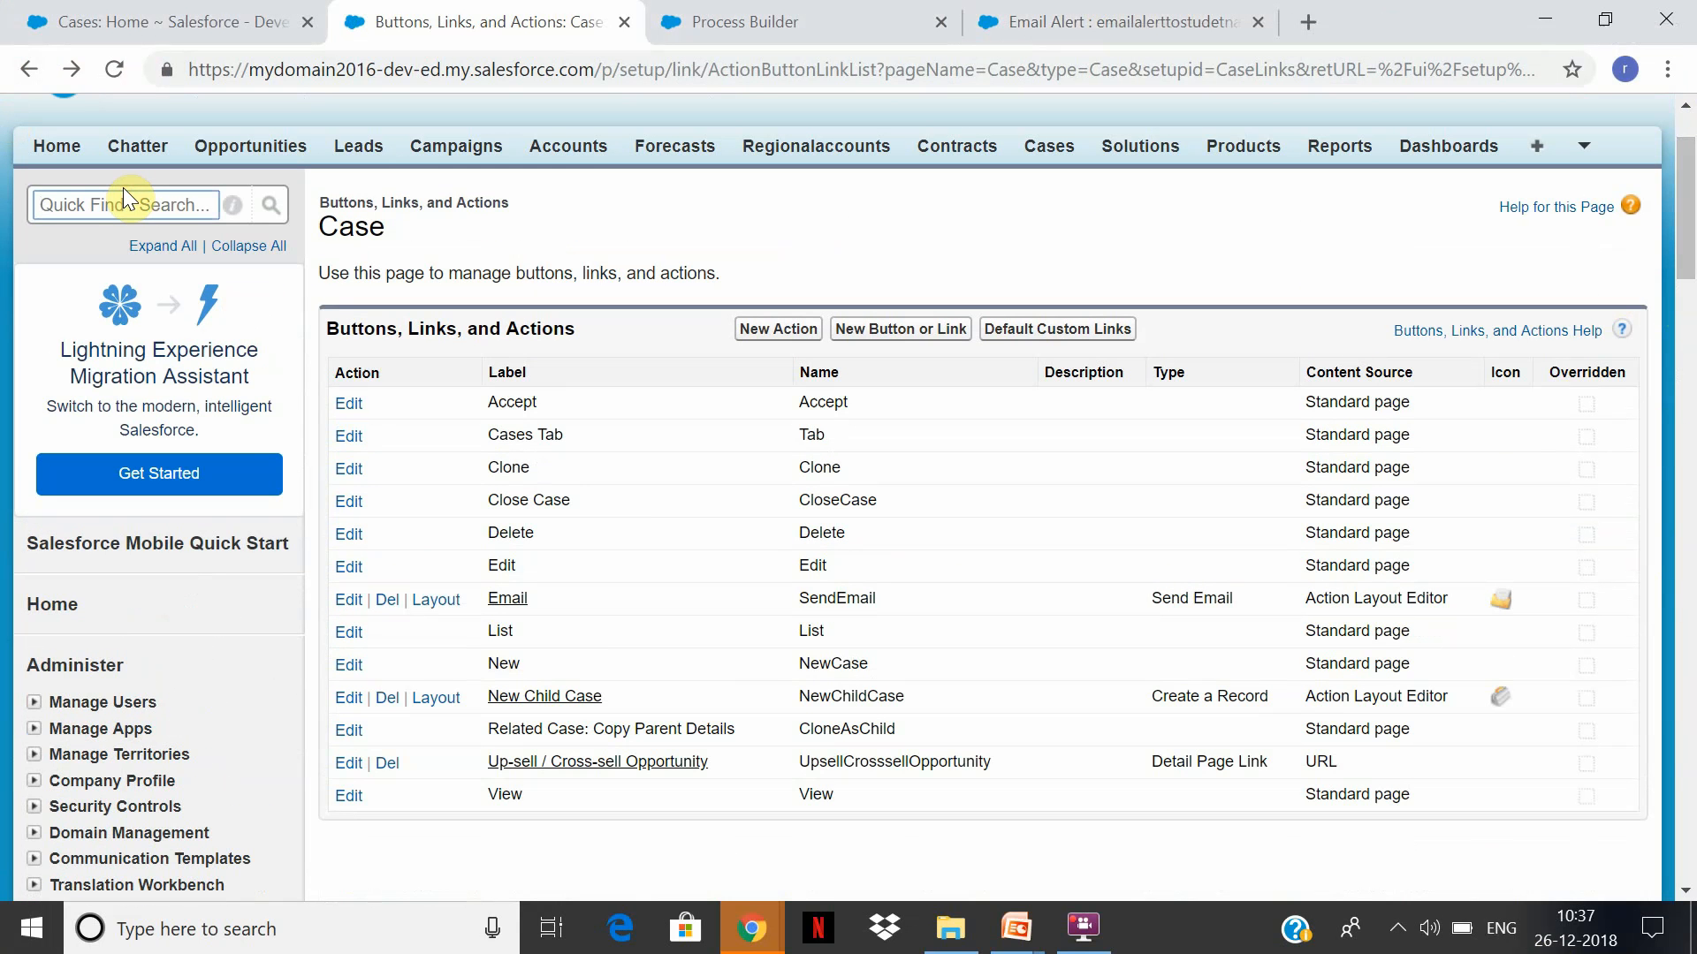
pyautogui.write('global')
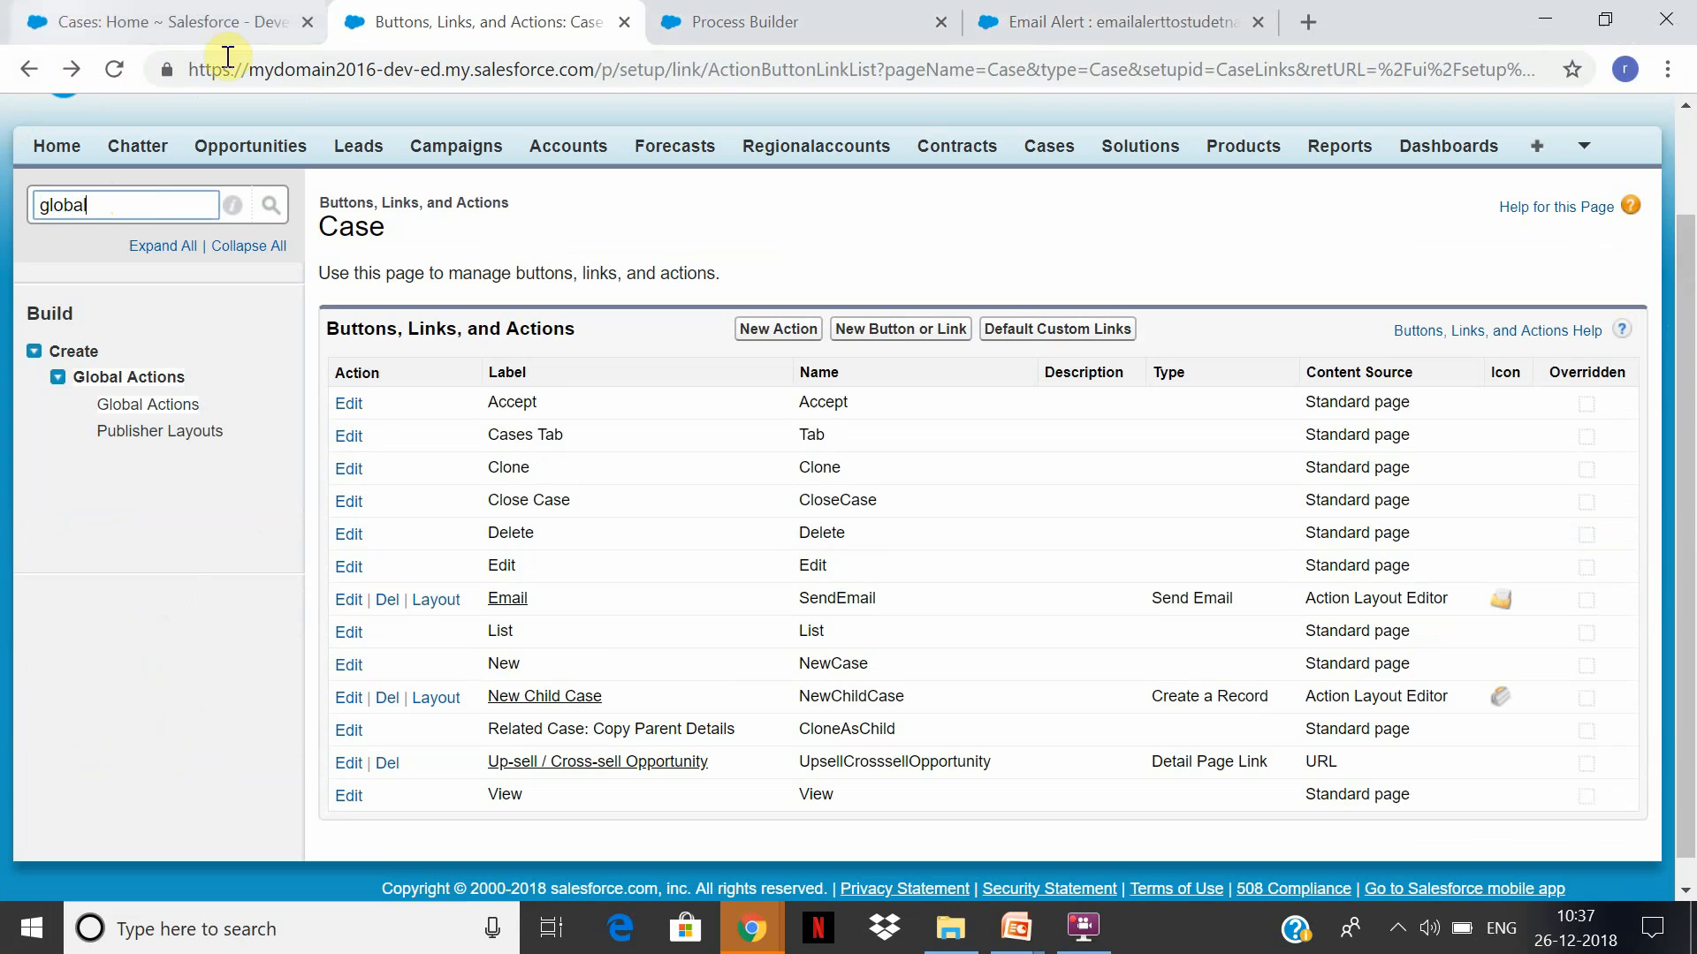
pyautogui.click(150, 404)
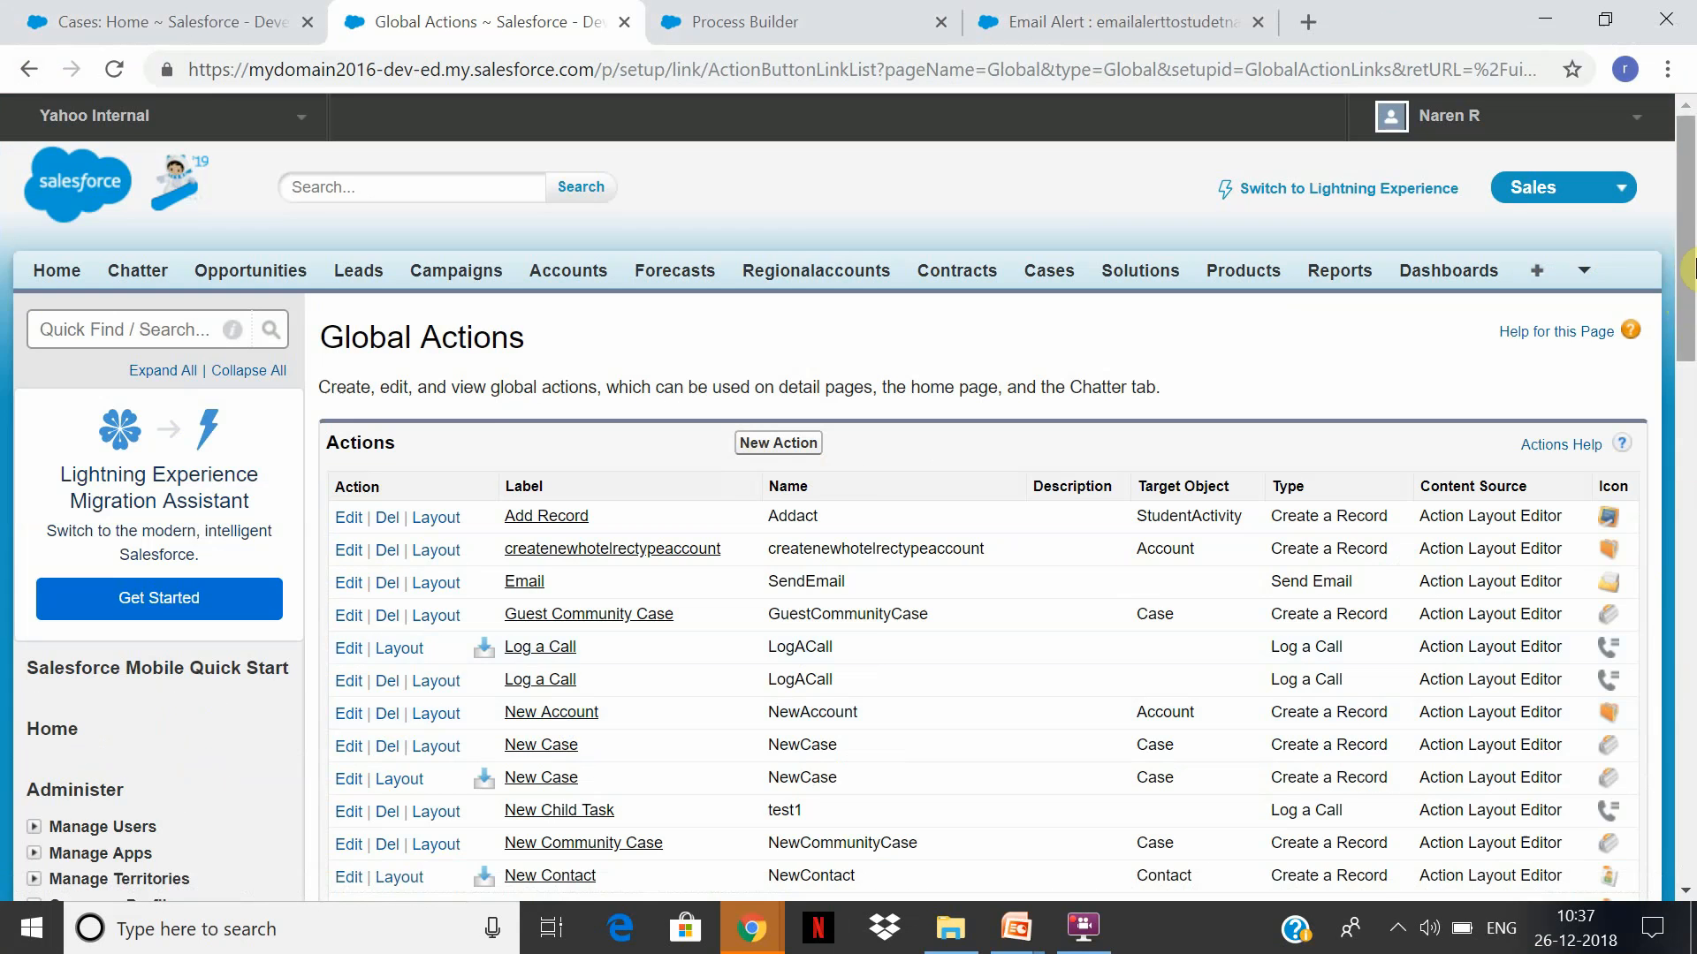
pyautogui.moveTo(1690, 265); pyautogui.dragTo(1681, 446)
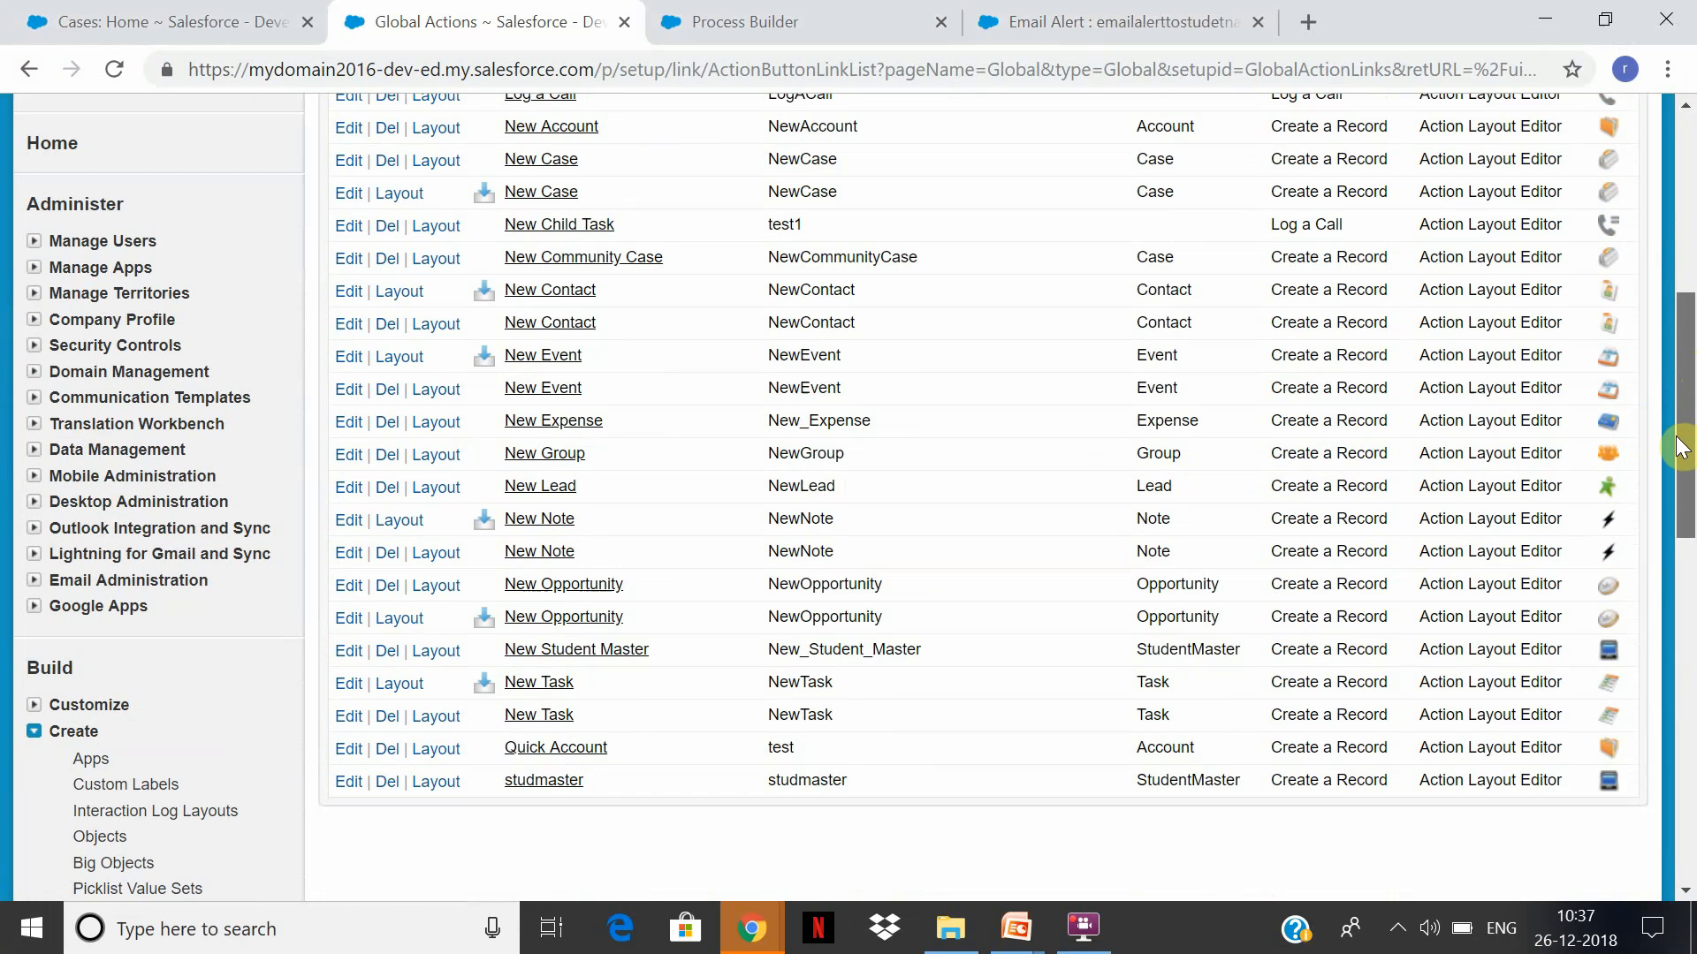
# Examine the field layout of the New Case global action and return to Process Builder
pyautogui.click(555, 162)
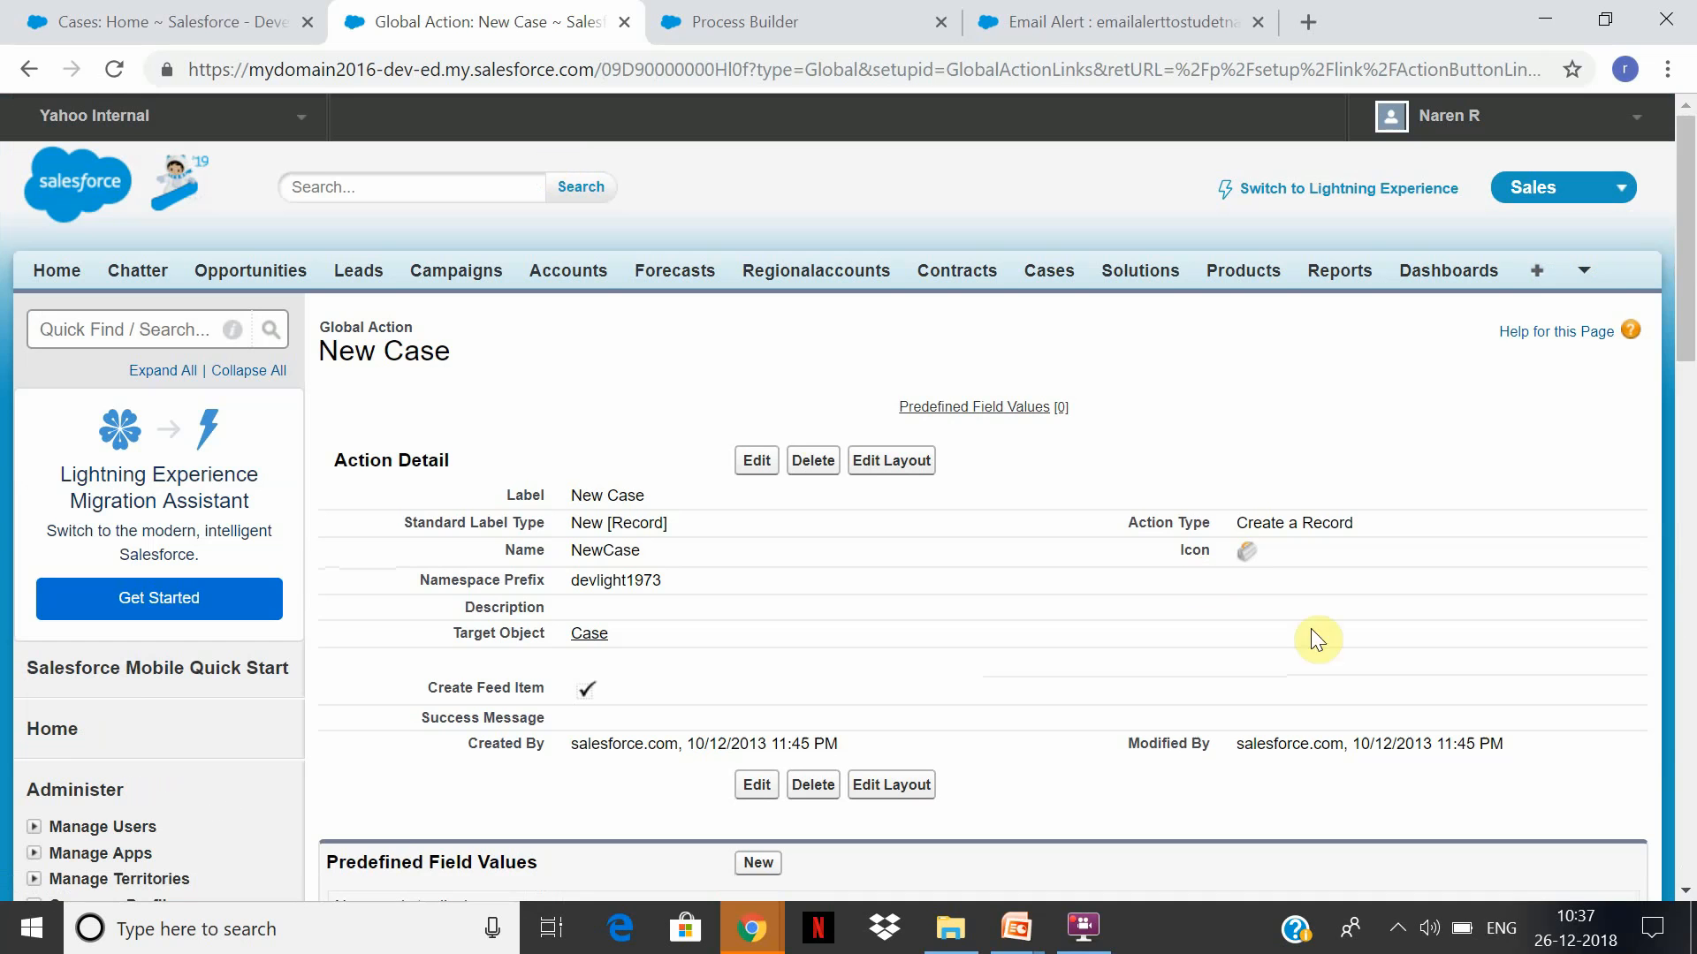
pyautogui.click(891, 471)
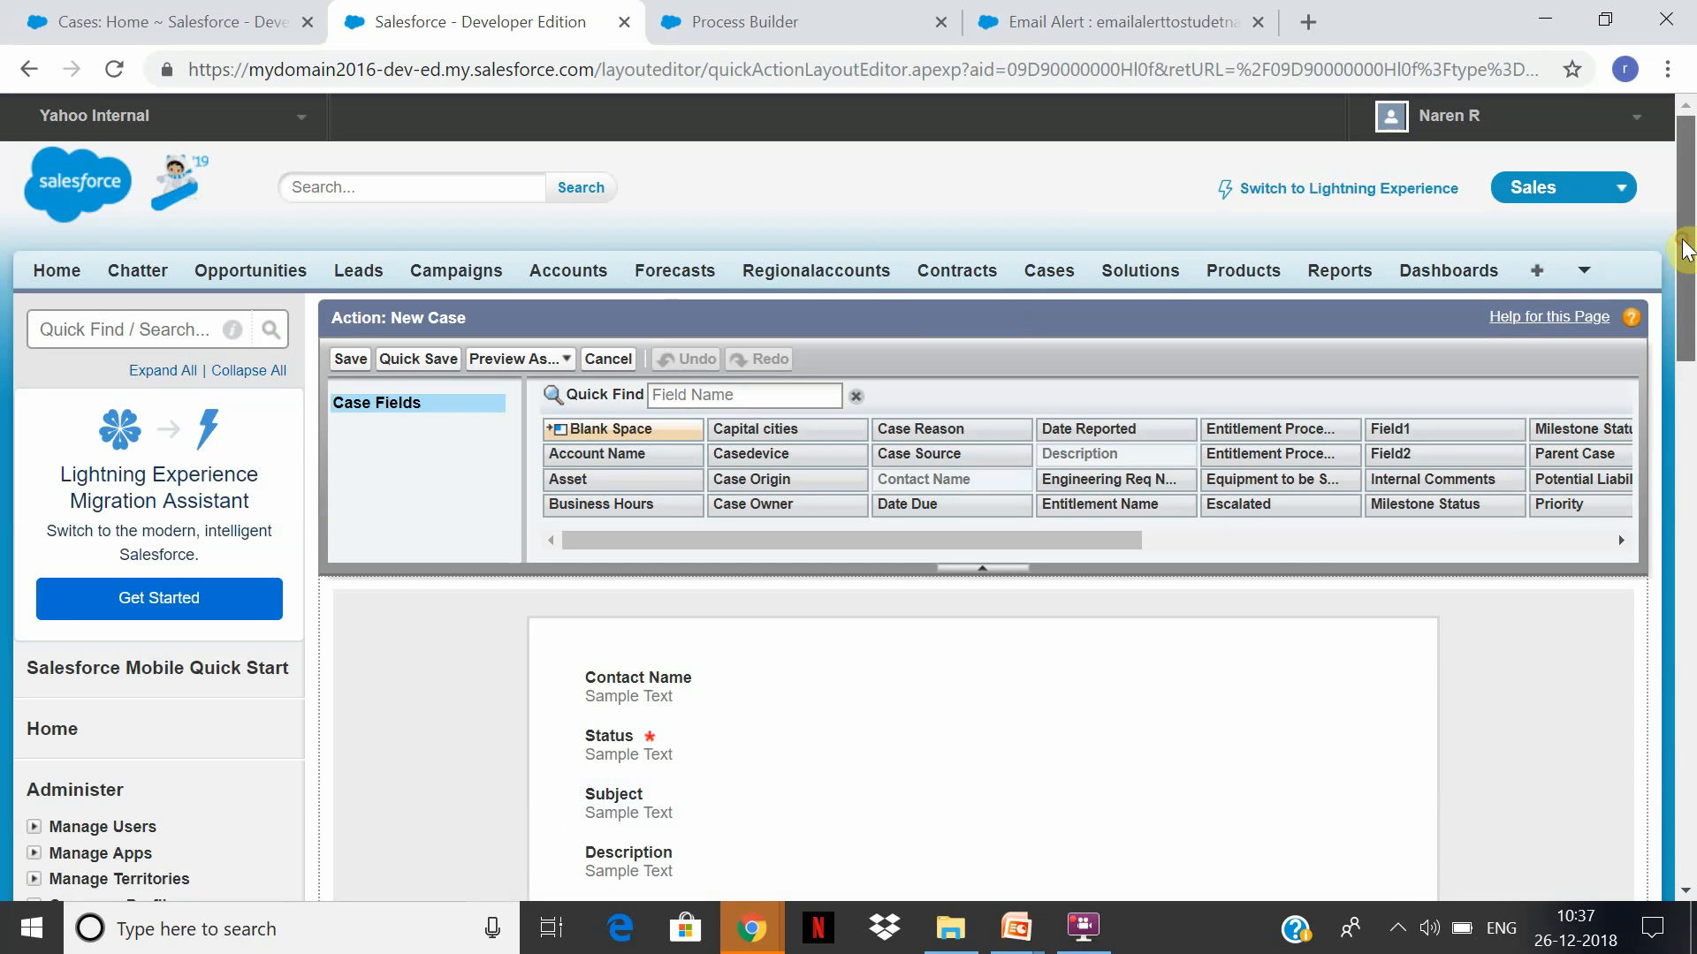
pyautogui.moveTo(1686, 250)
pyautogui.mouseDown()
pyautogui.moveTo(1686, 391)
pyautogui.moveTo(1688, 274)
pyautogui.mouseUp()
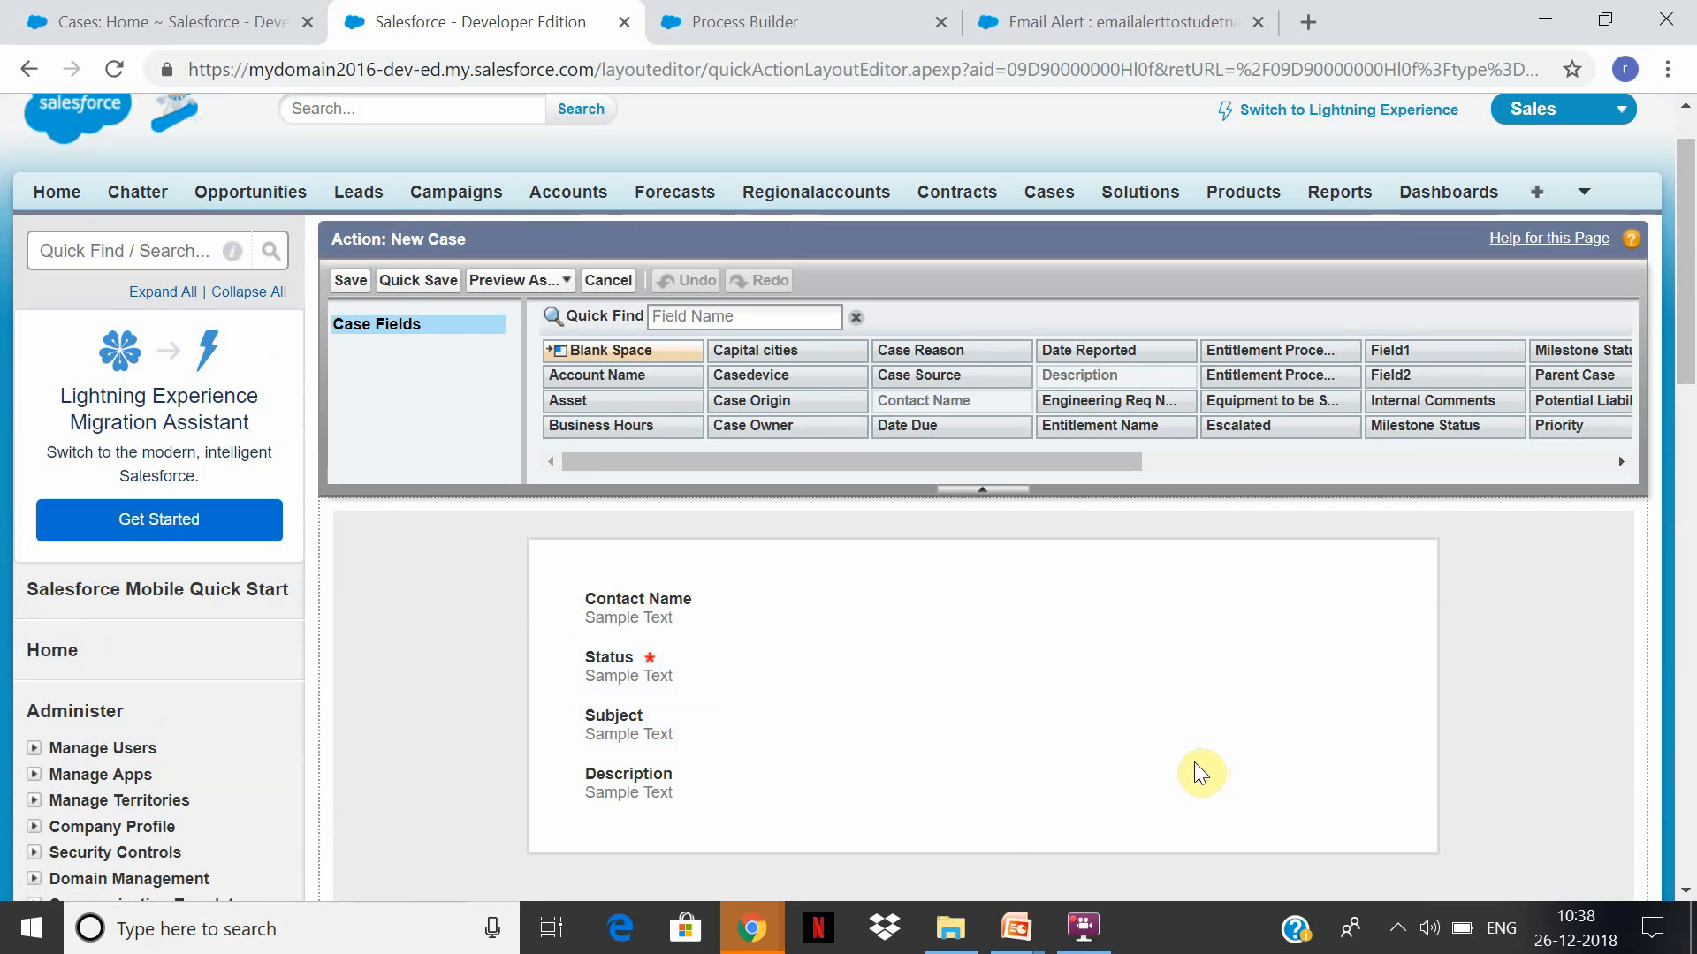
pyautogui.click(805, 24)
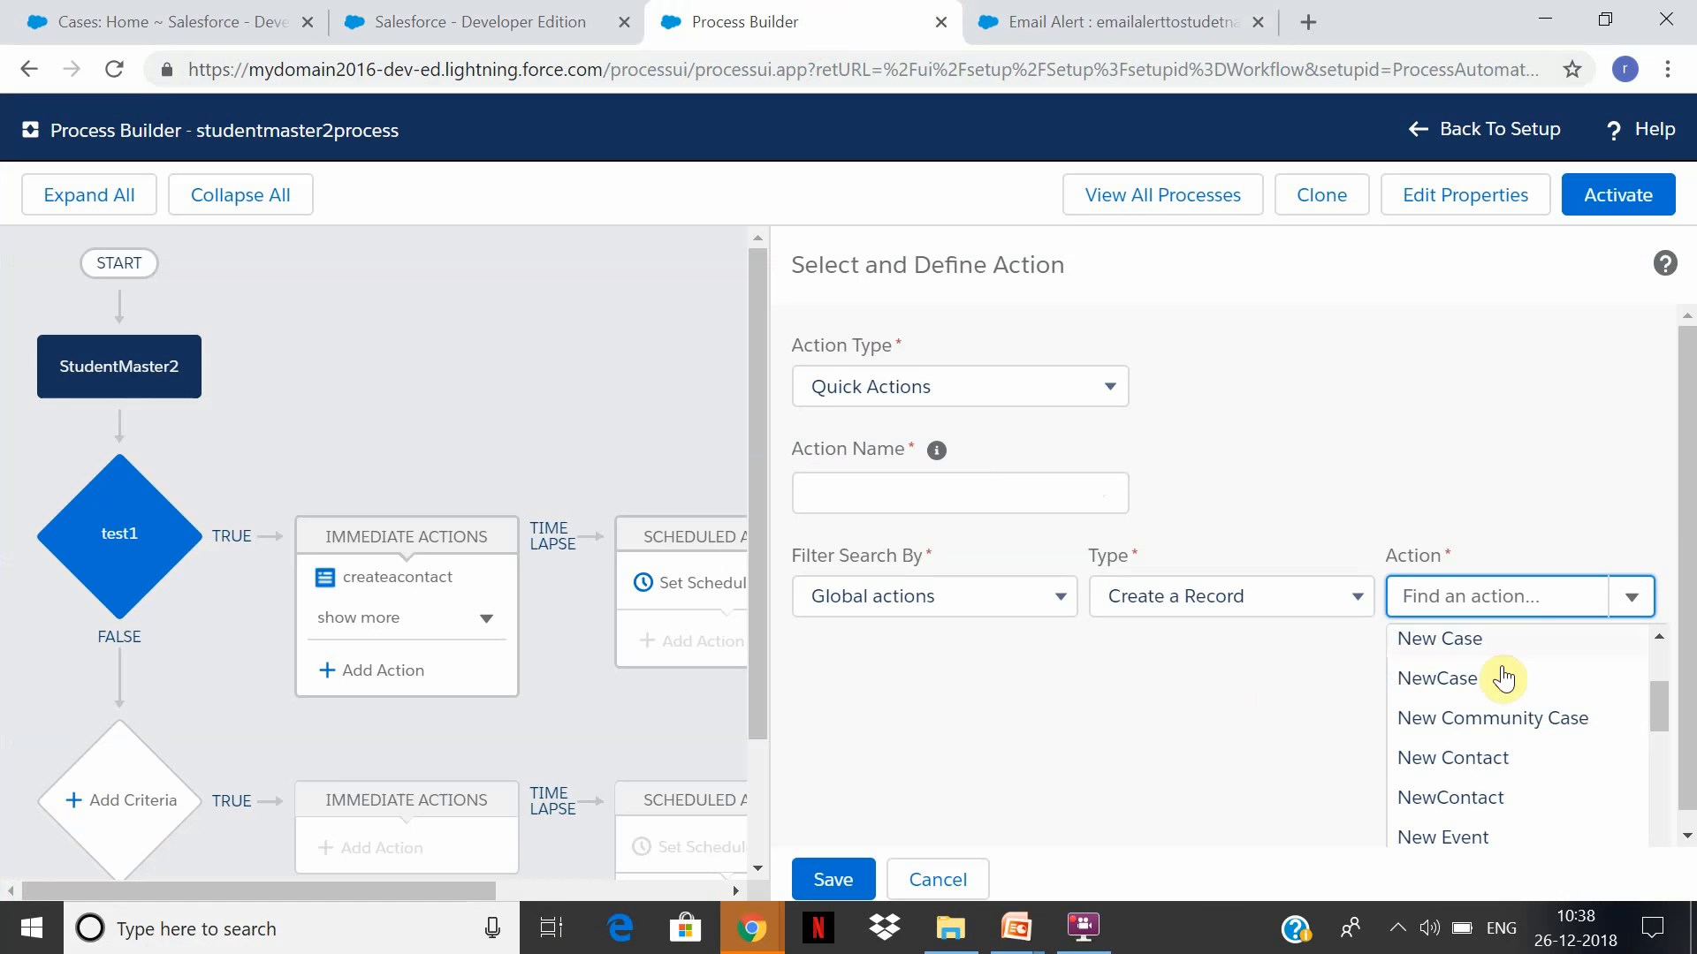
# Choose the devlight1973__NewCase global action for the quick action and add a field value row
pyautogui.click(1502, 634)
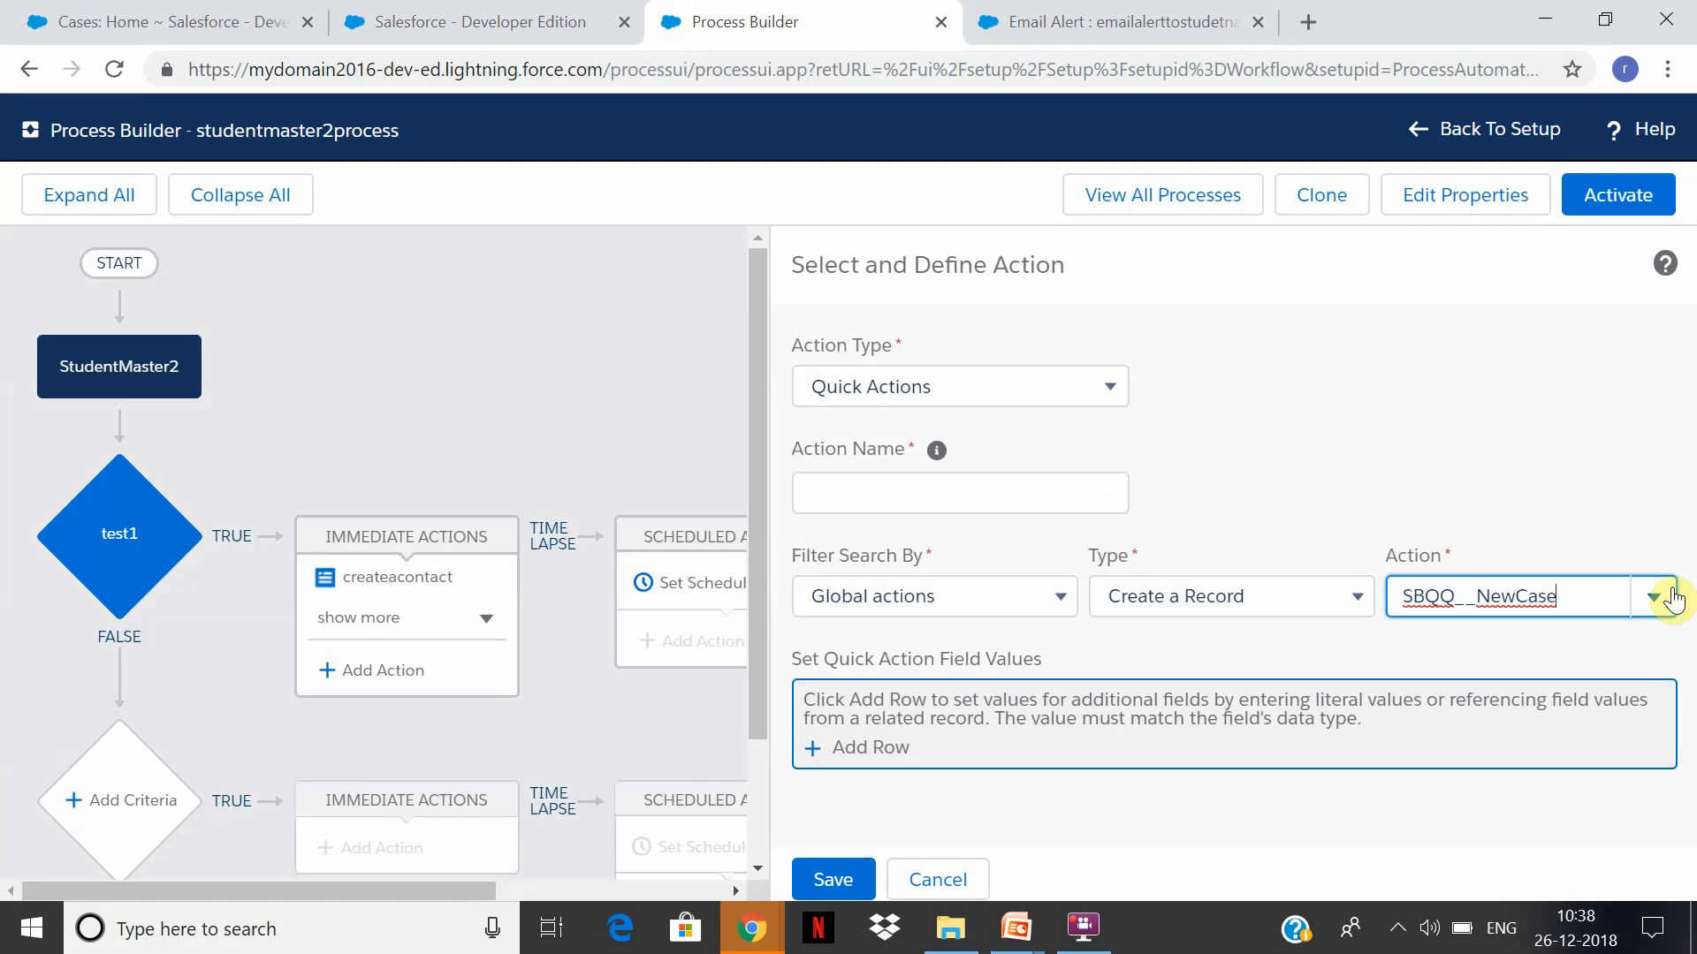
pyautogui.click(1666, 587)
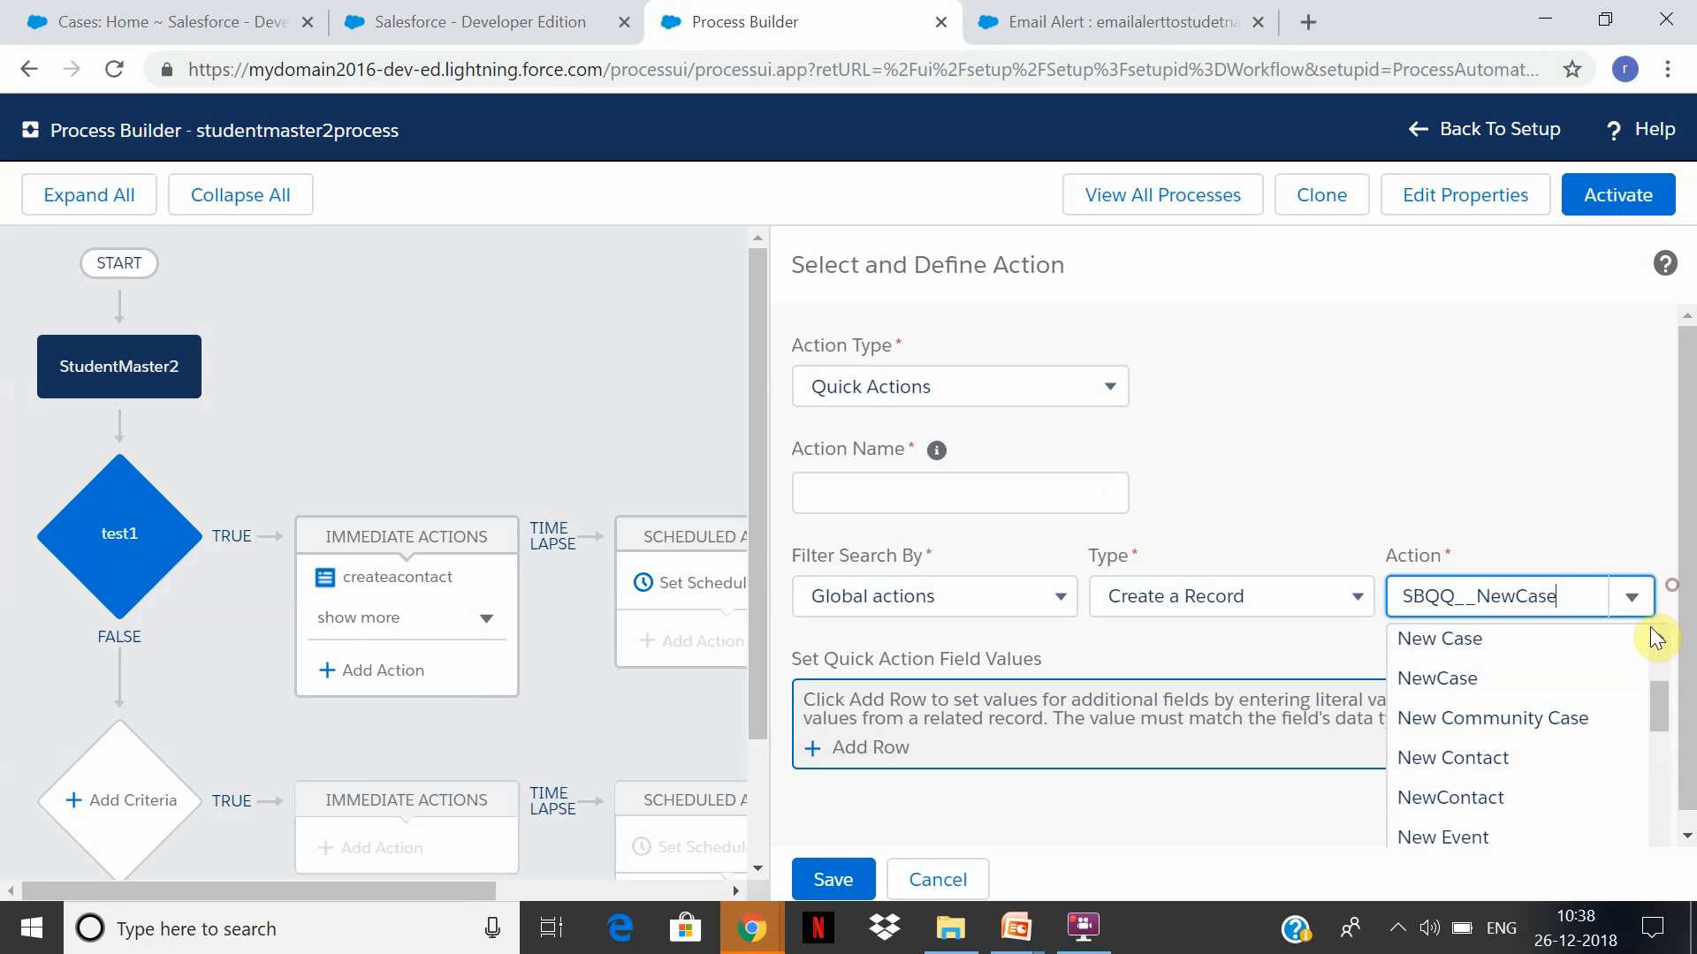
pyautogui.click(1555, 685)
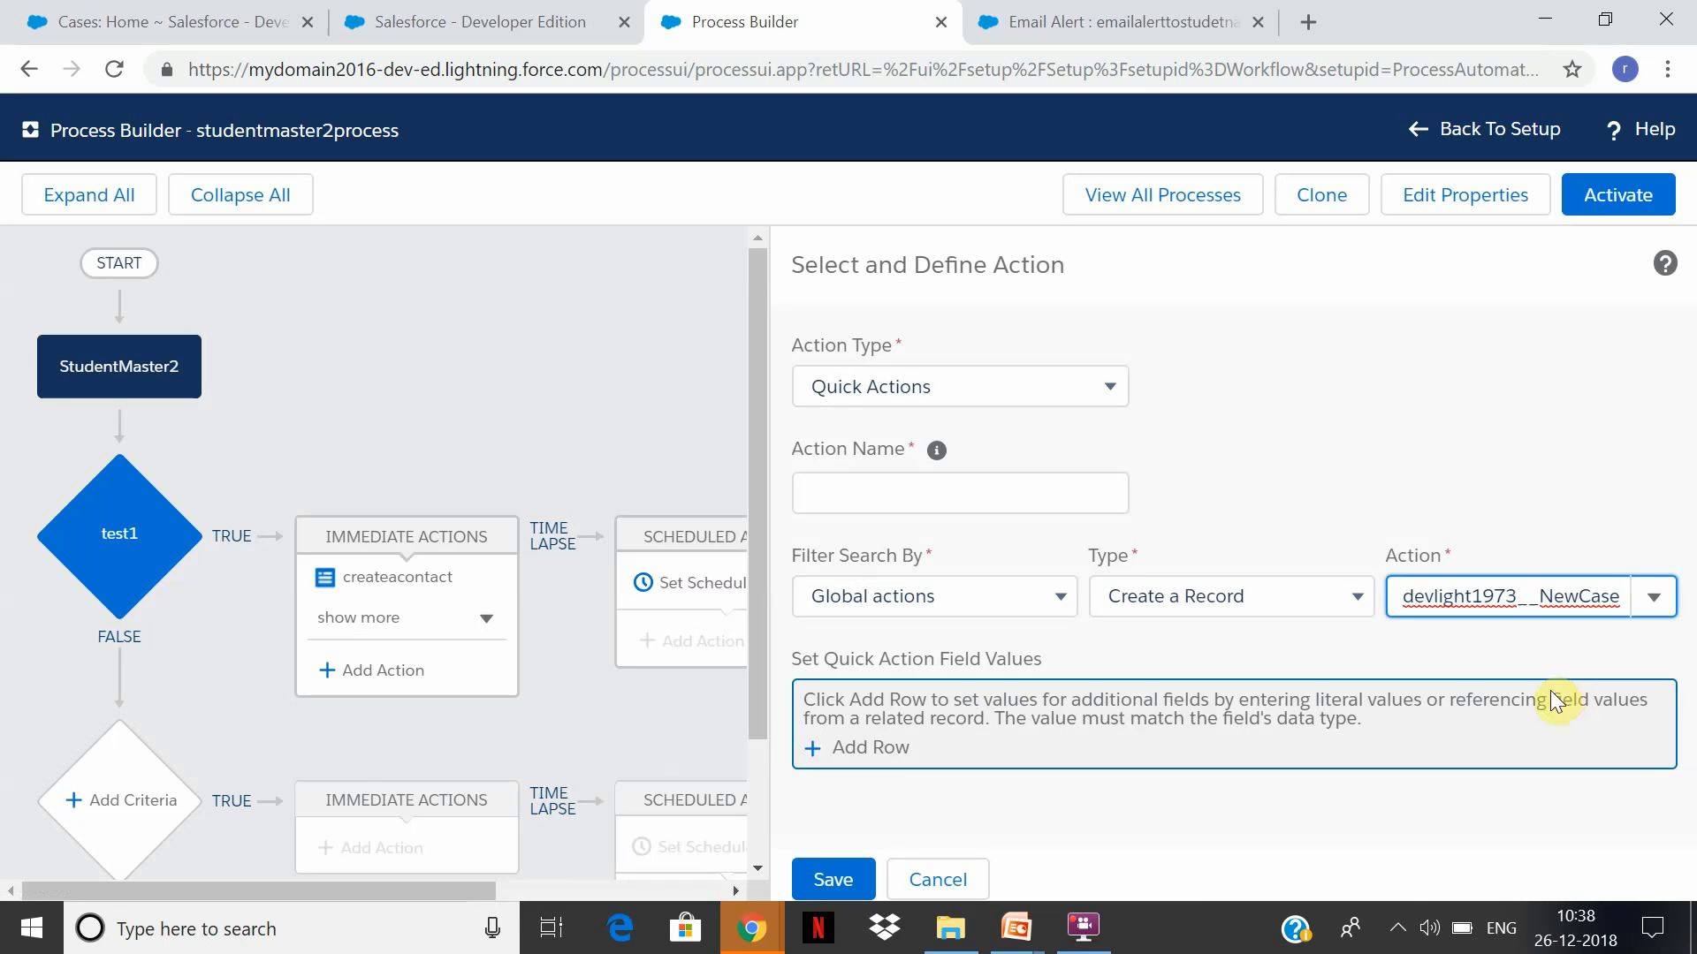
pyautogui.click(880, 747)
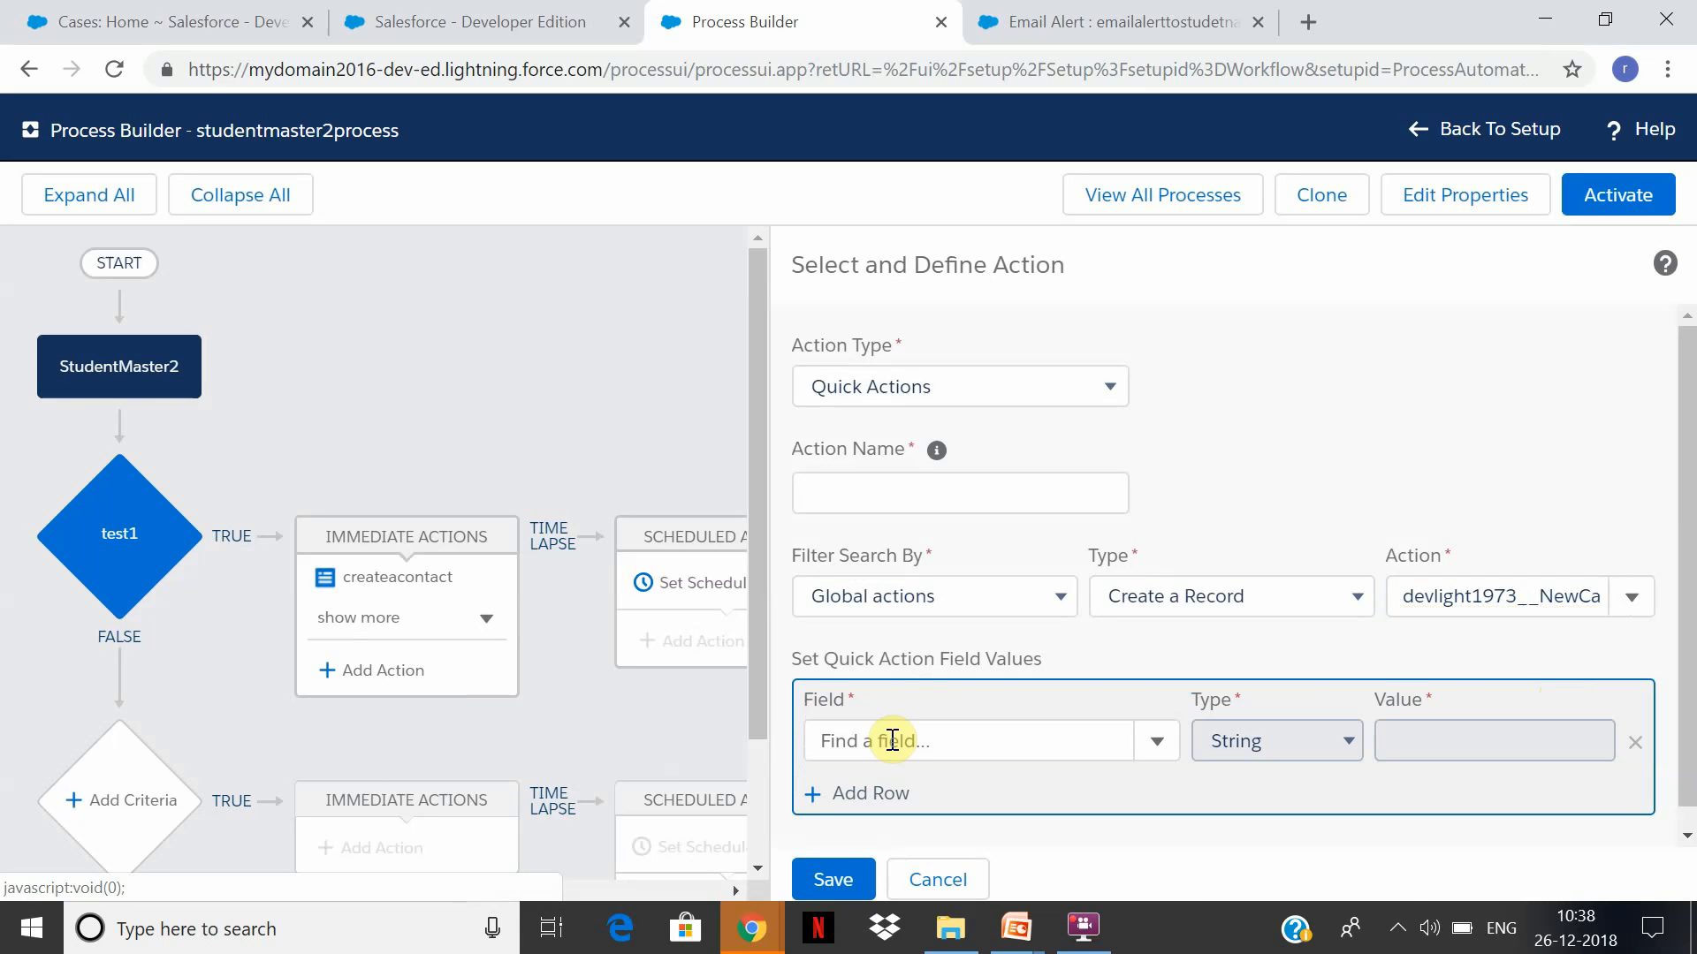
pyautogui.click(1095, 748)
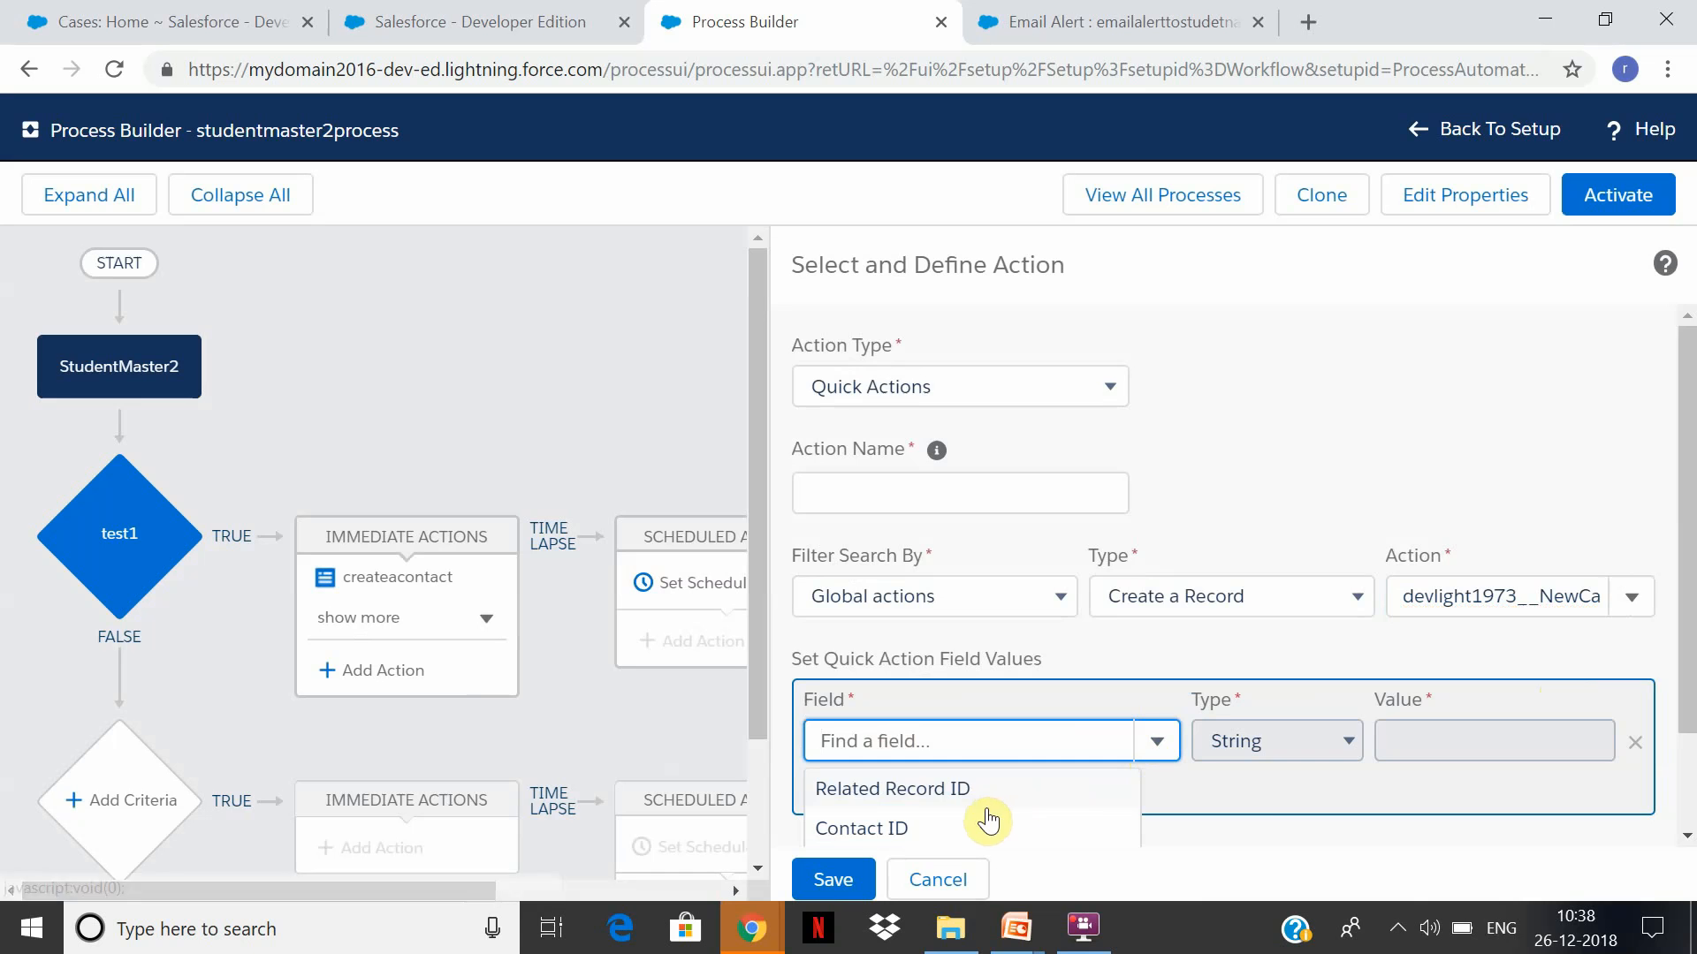
pyautogui.moveTo(1690, 509); pyautogui.dragTo(1688, 773)
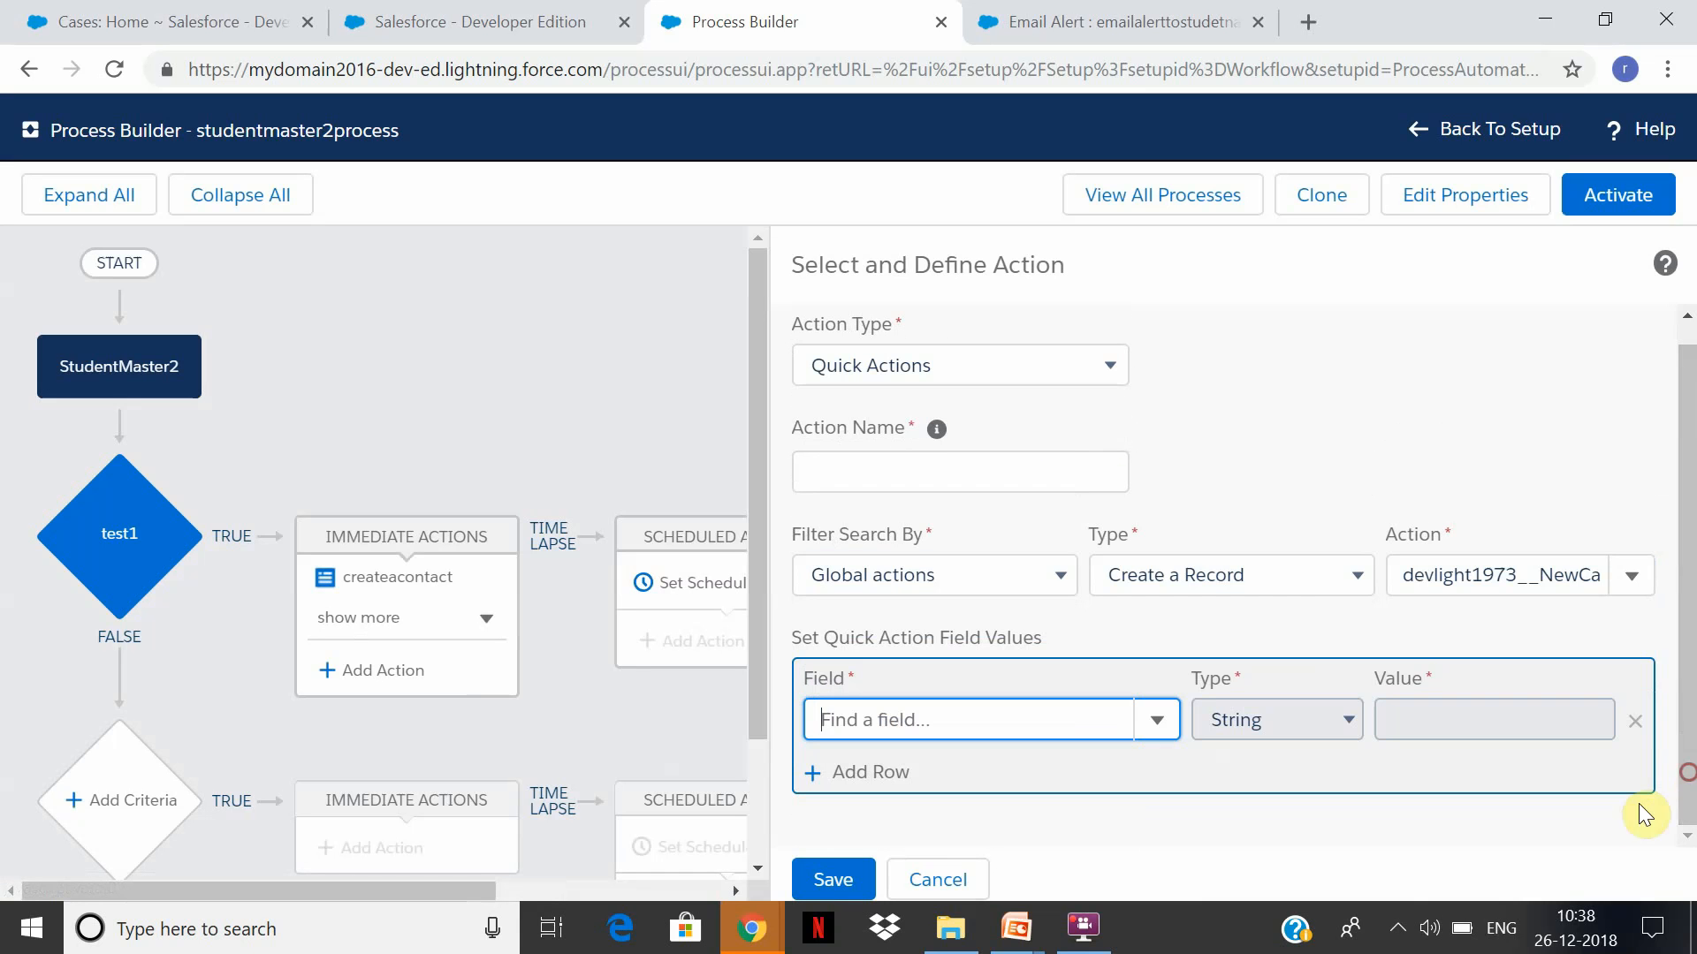
pyautogui.click(1156, 719)
pyautogui.click(1050, 718)
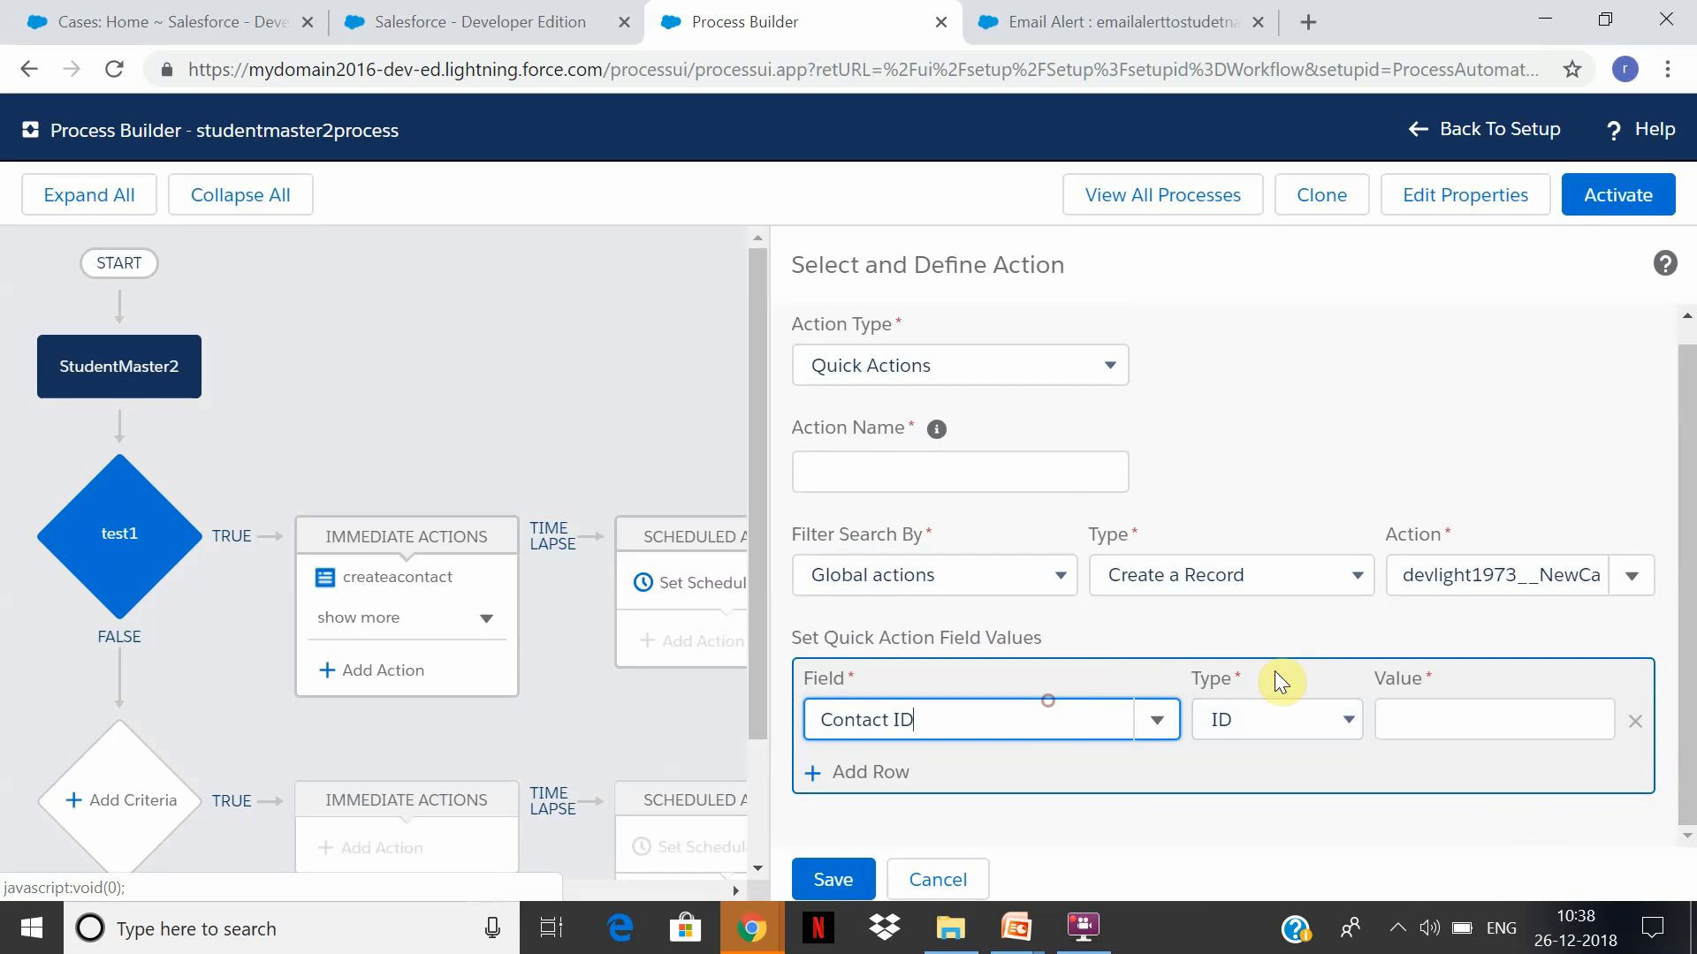
pyautogui.click(1497, 722)
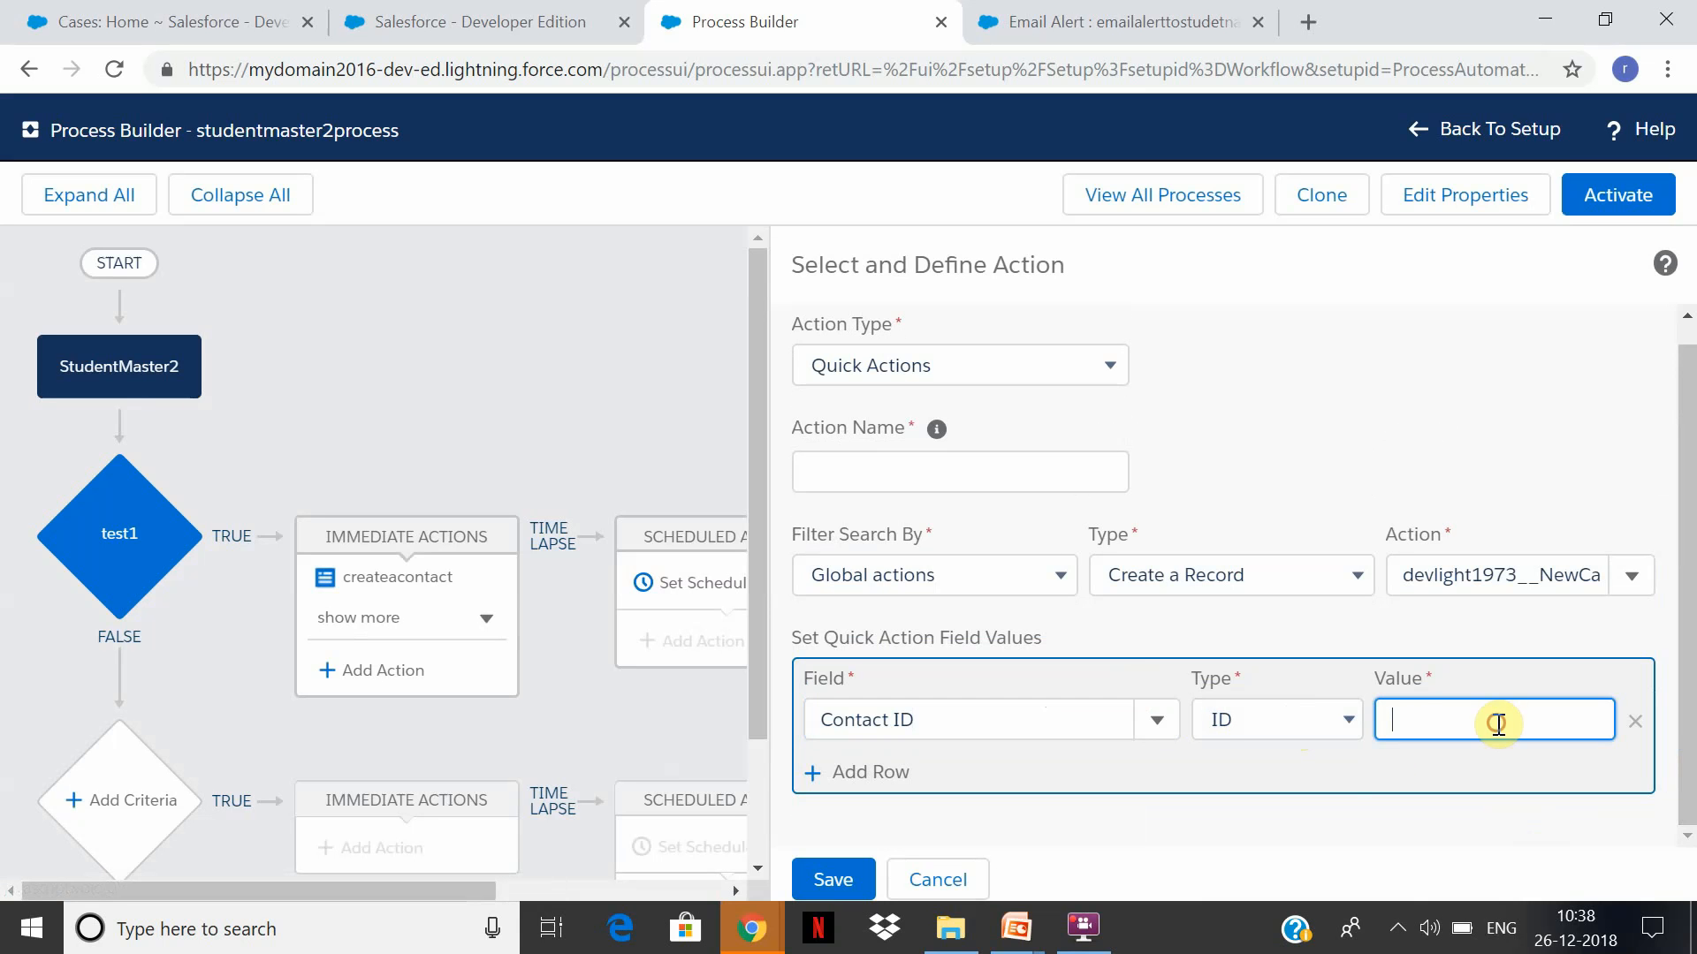
pyautogui.click(1344, 720)
pyautogui.click(1326, 777)
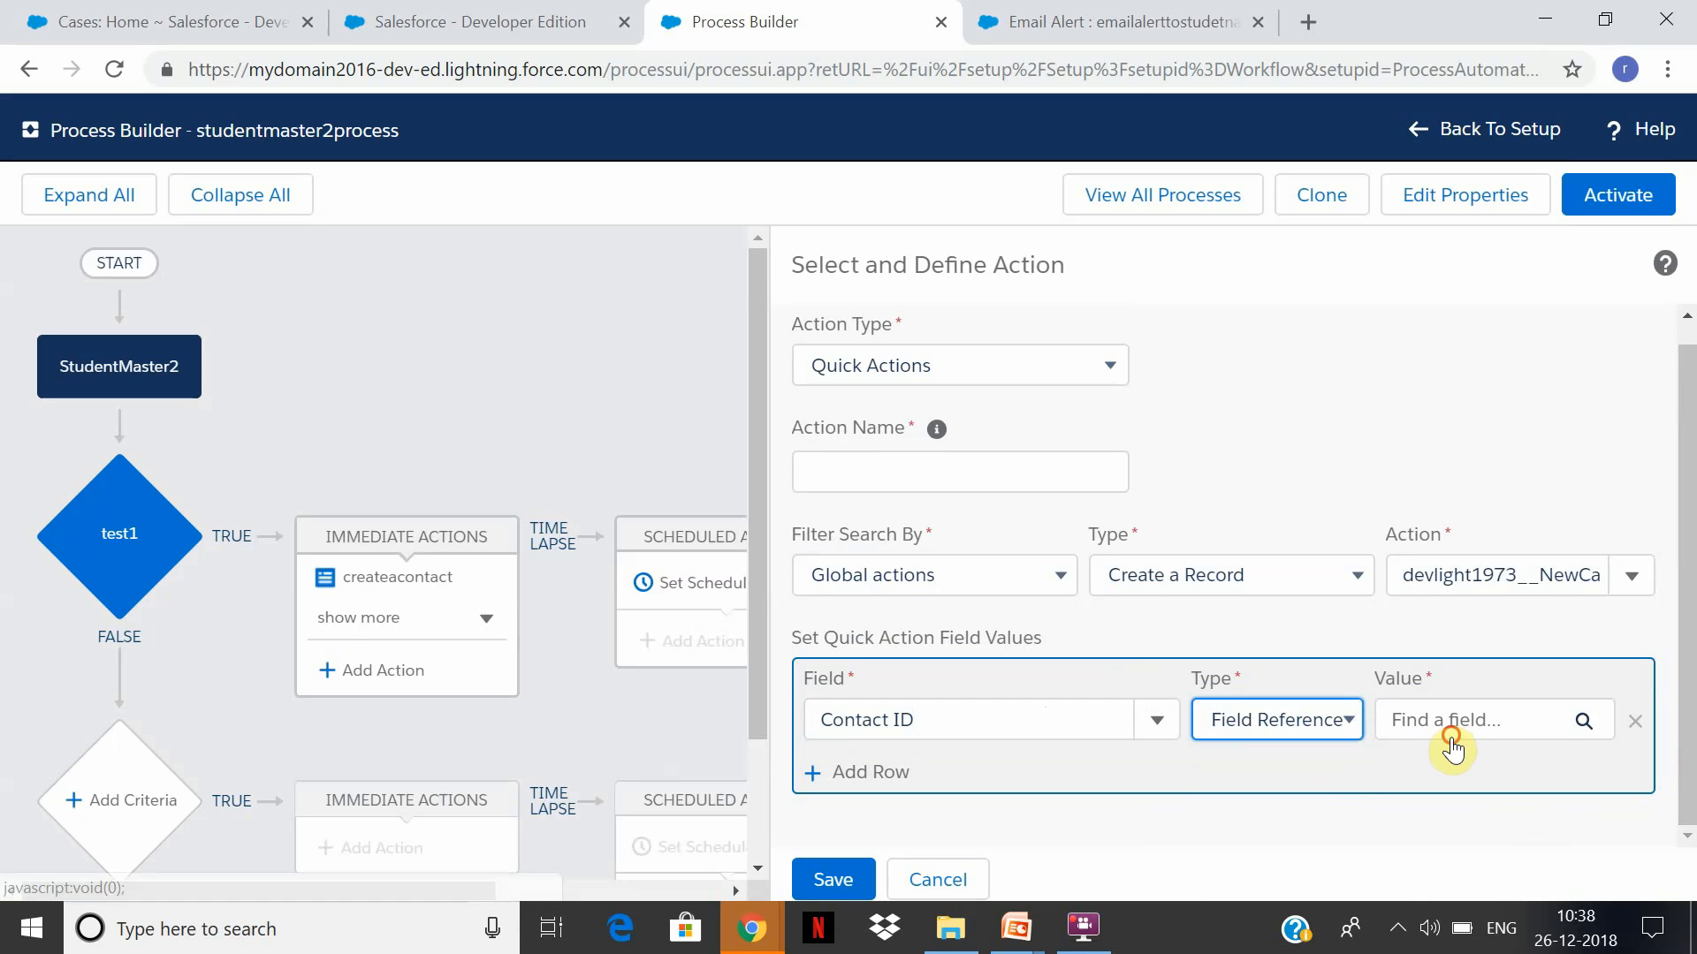
pyautogui.click(1440, 726)
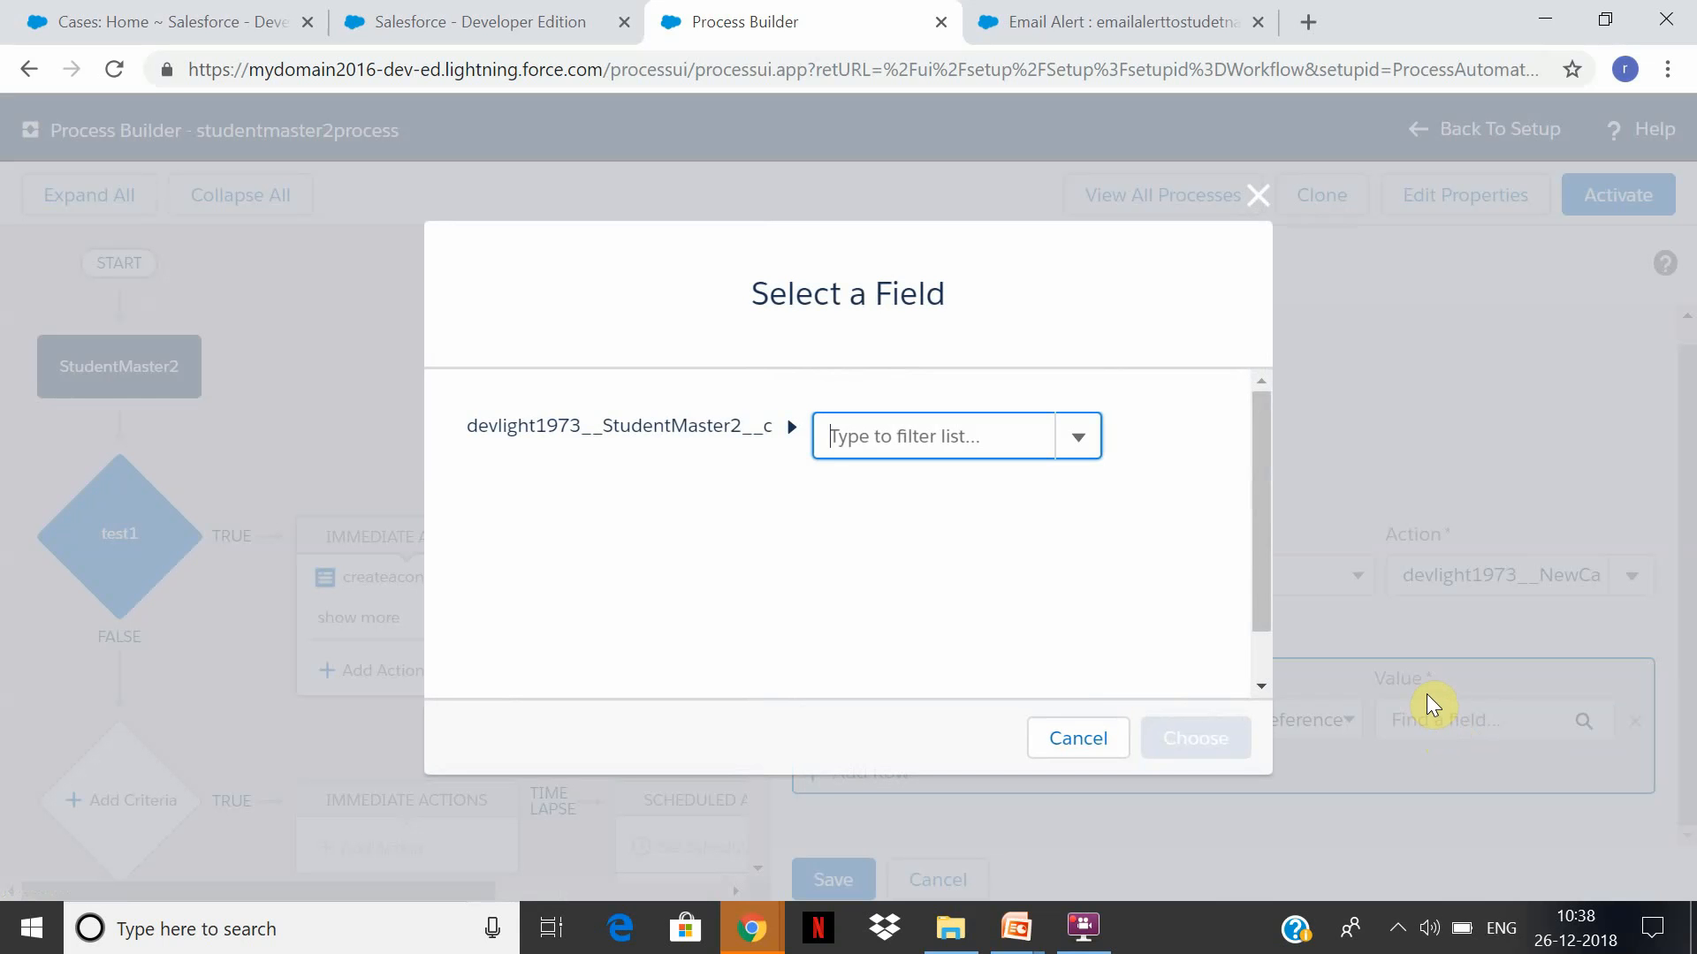
pyautogui.click(1259, 196)
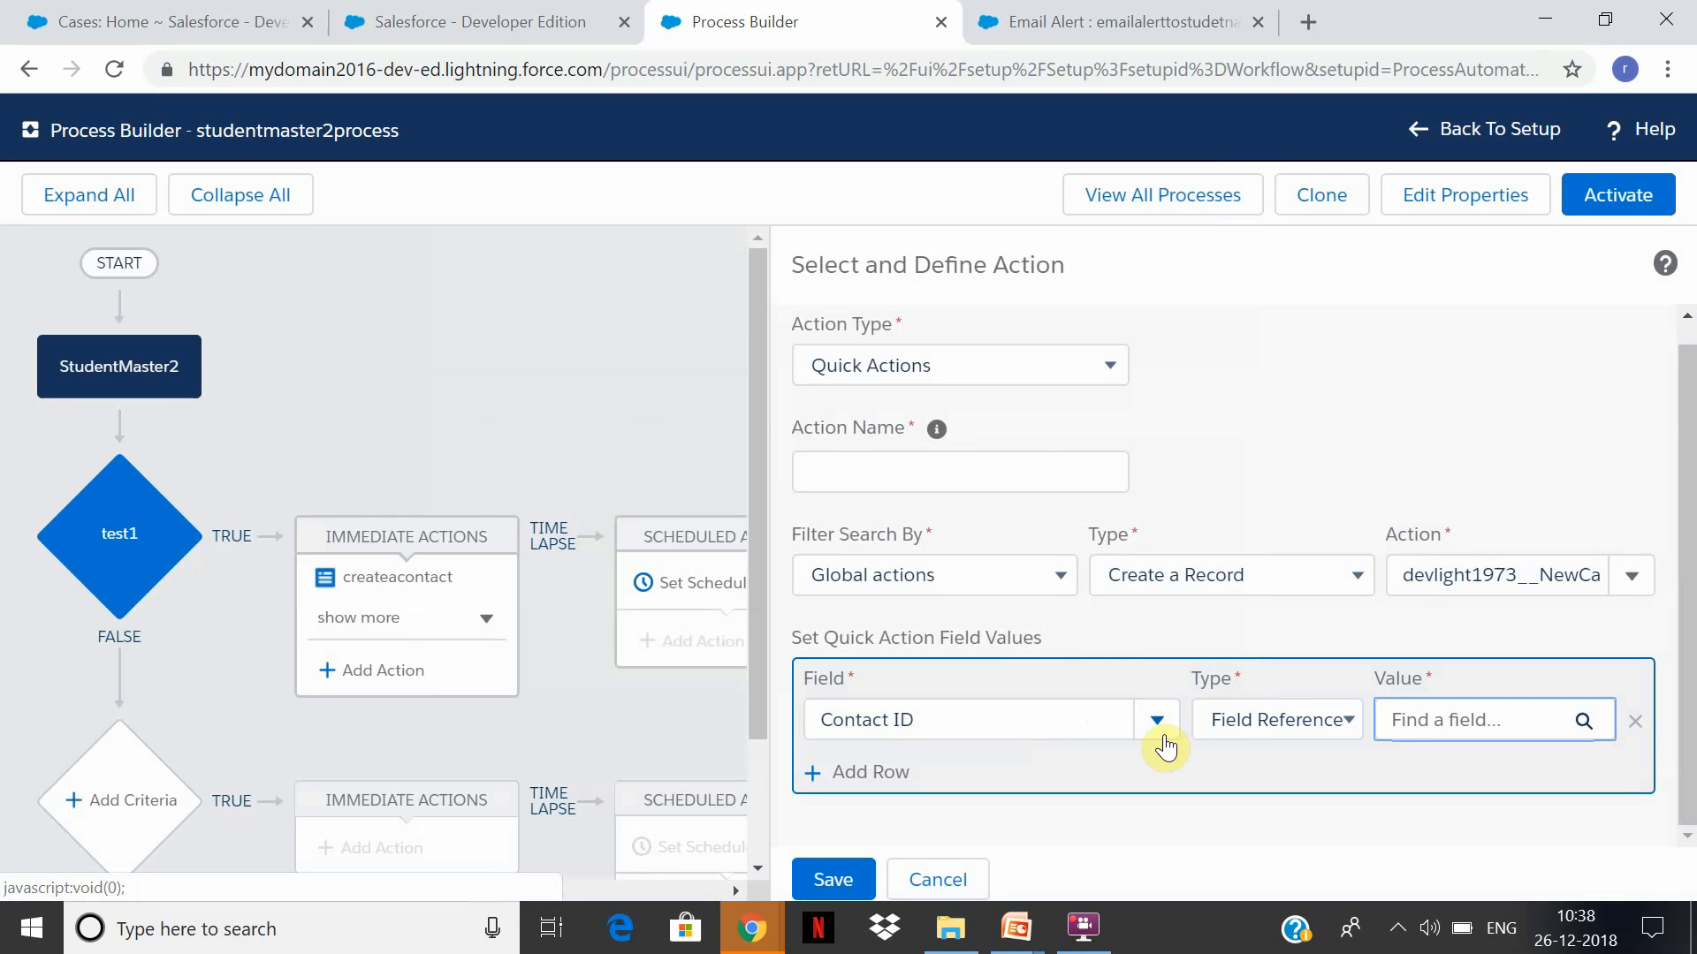
# Set the quick action's Subject field to the string "Reserve a room in student colony"
pyautogui.click(1162, 739)
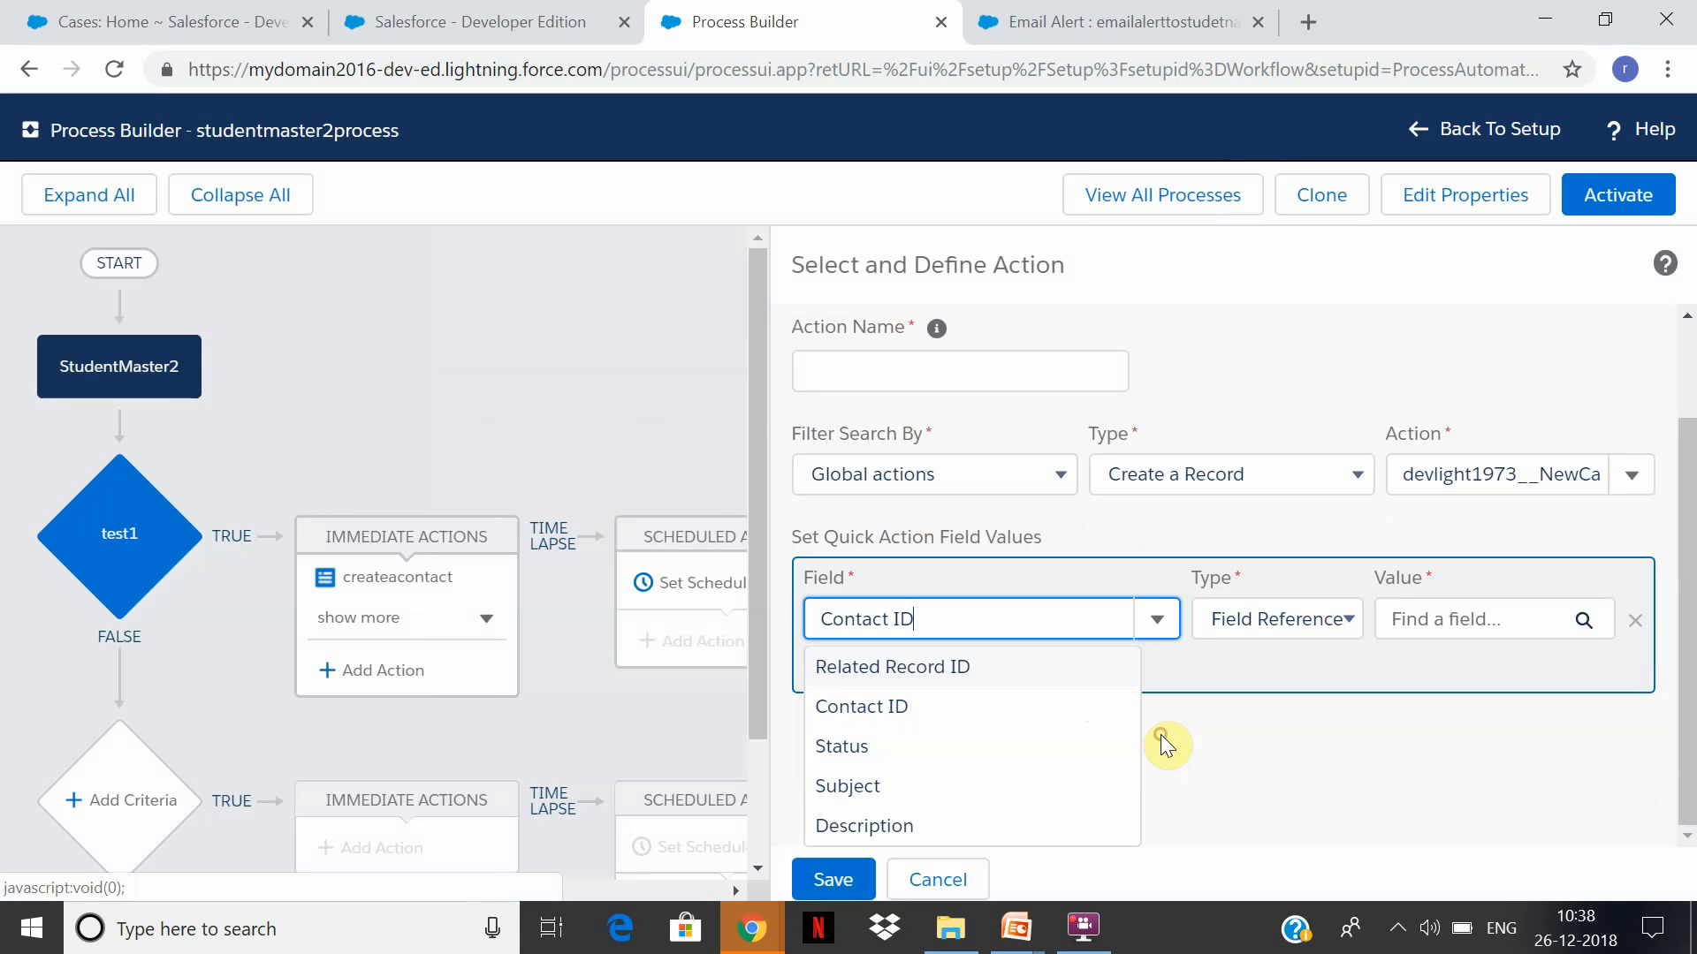
pyautogui.click(972, 801)
pyautogui.click(1462, 733)
pyautogui.write('C')
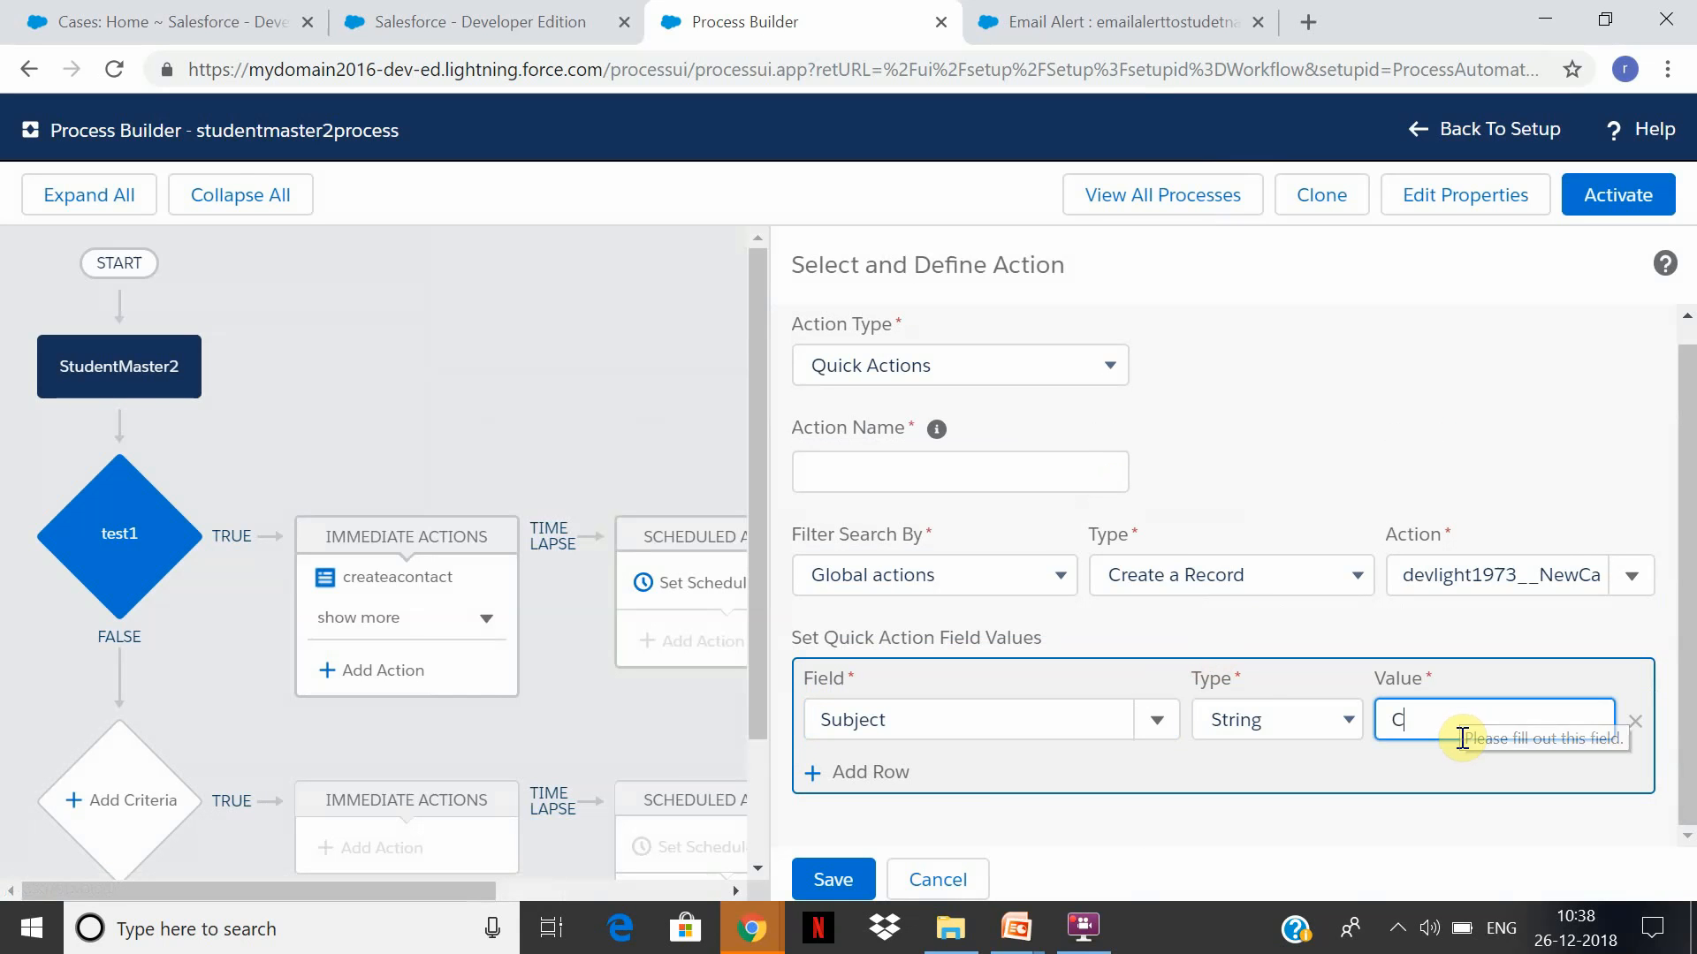
pyautogui.write('reate')
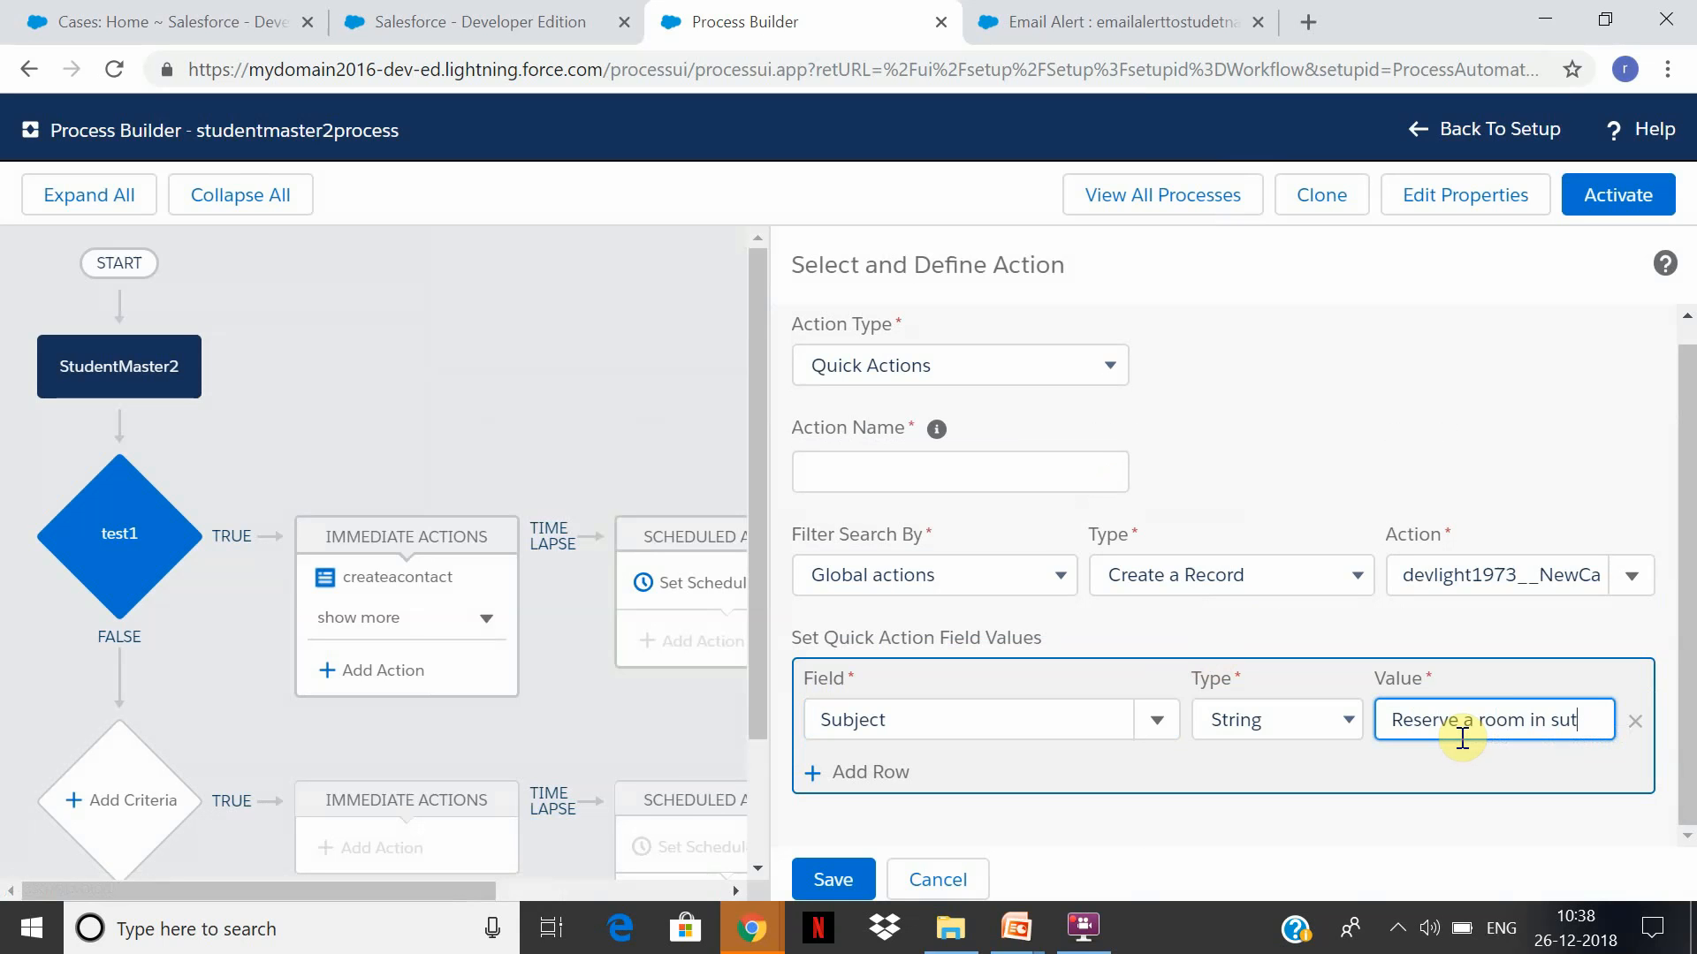
pyautogui.write('ent colony')
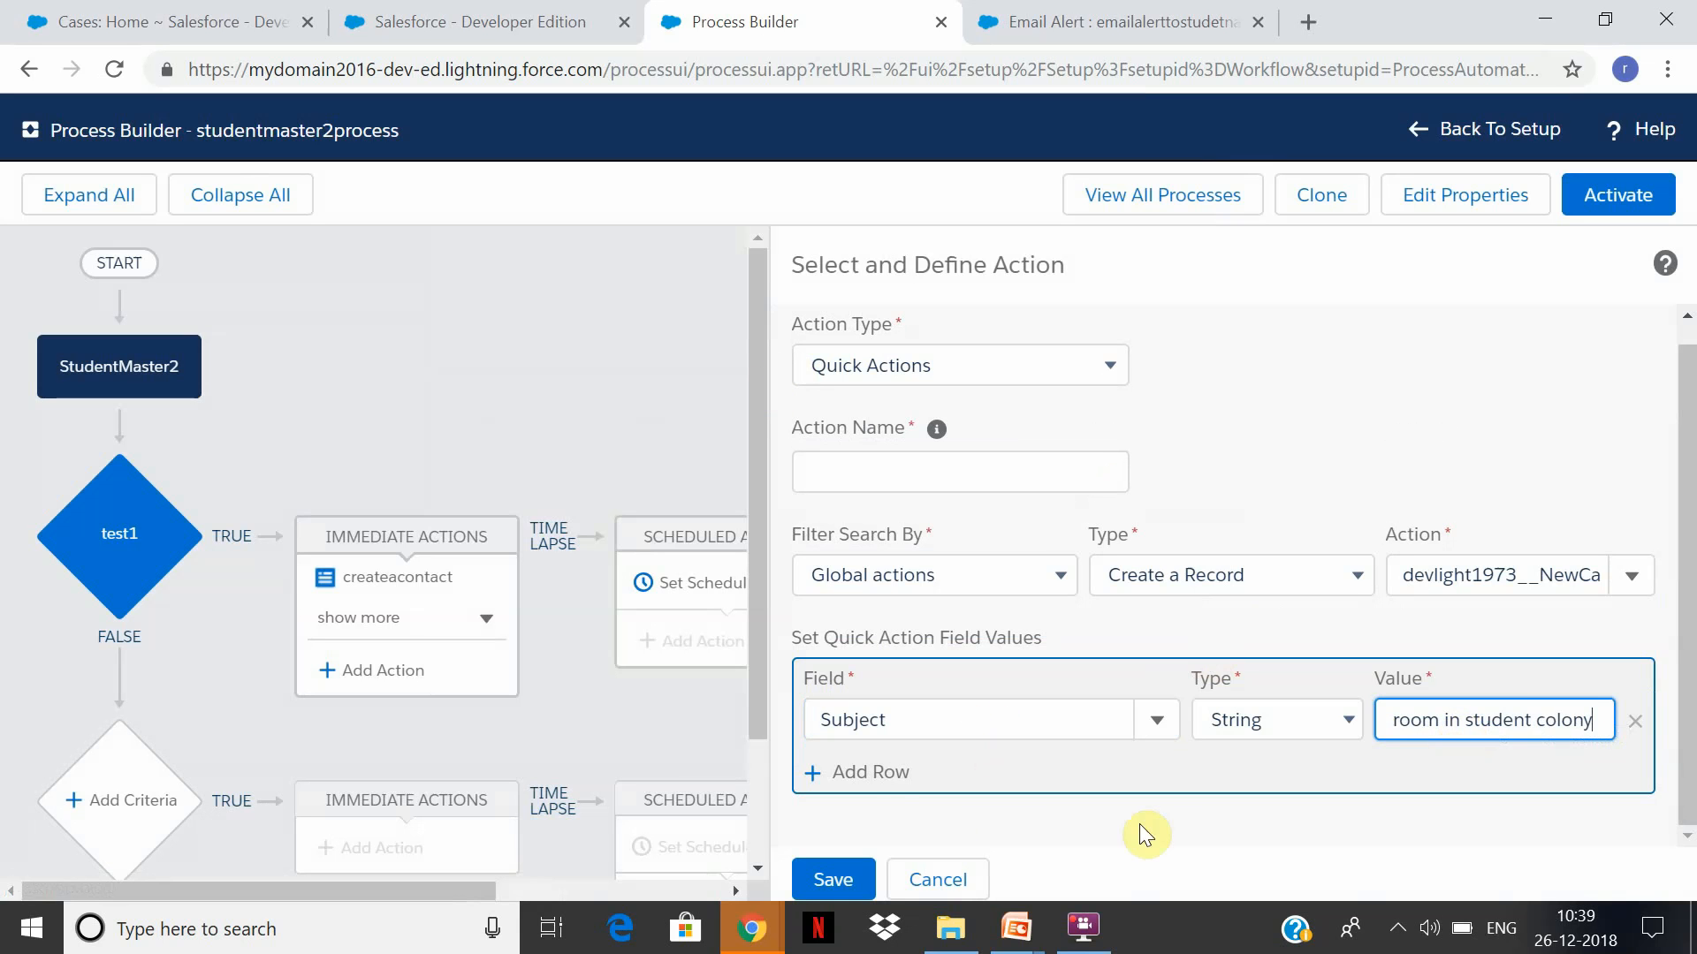
# Add a second field value row and open its list of available fields
pyautogui.click(873, 774)
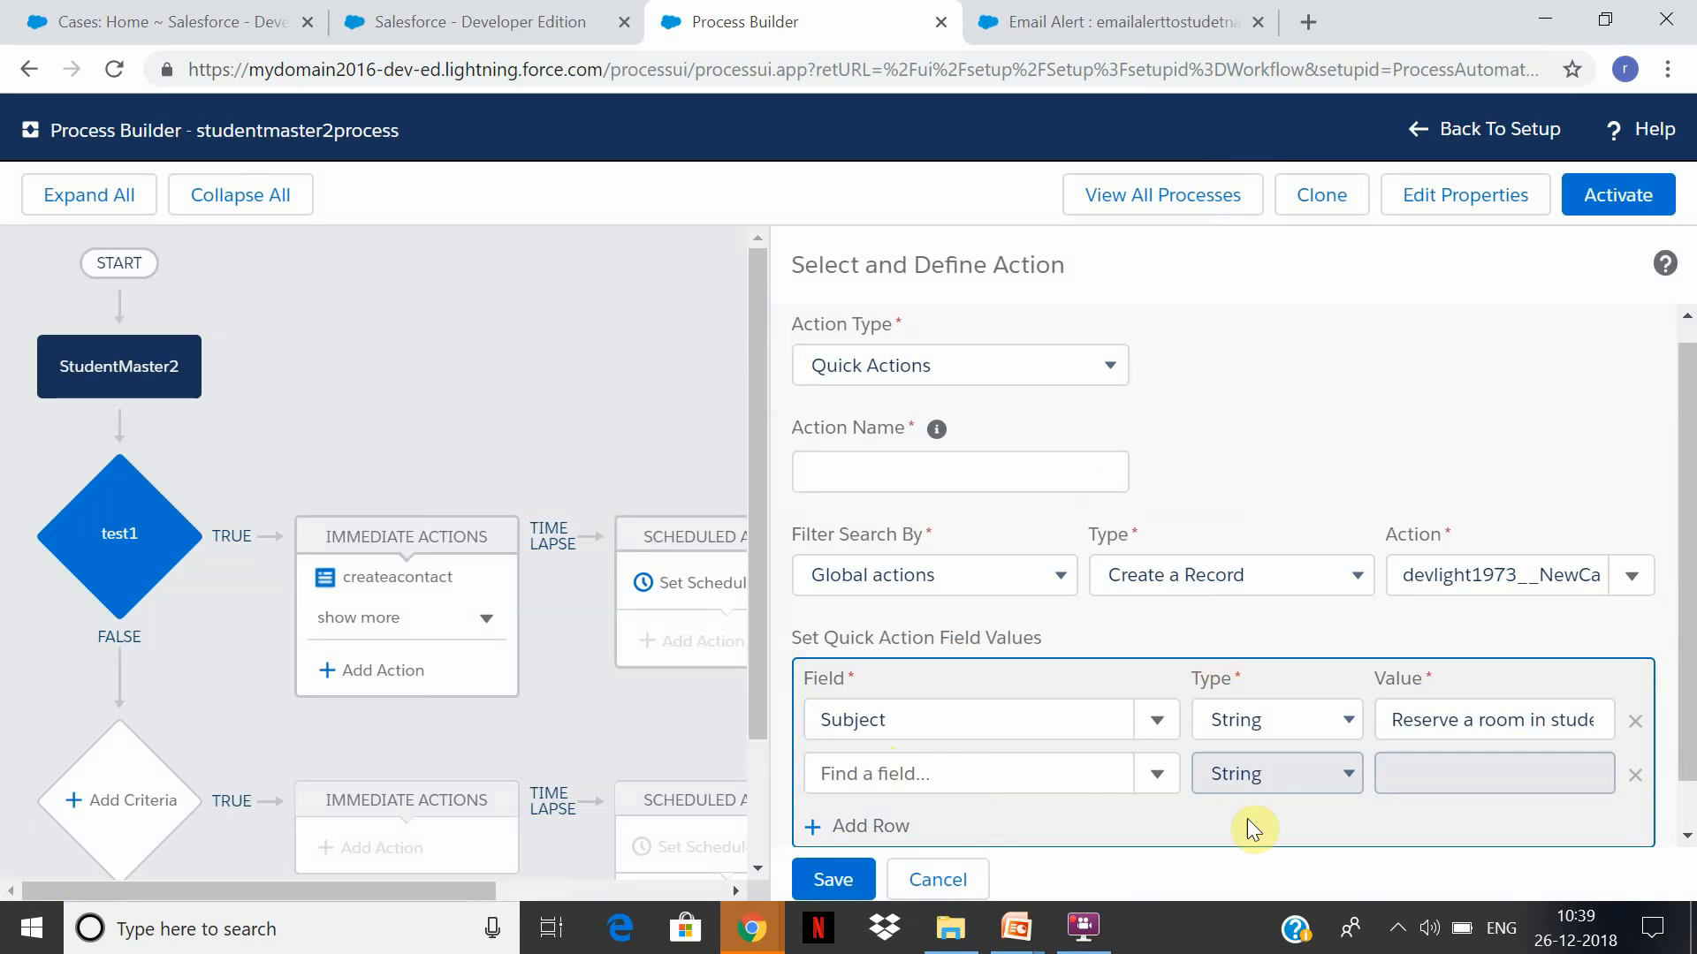
pyautogui.click(1160, 781)
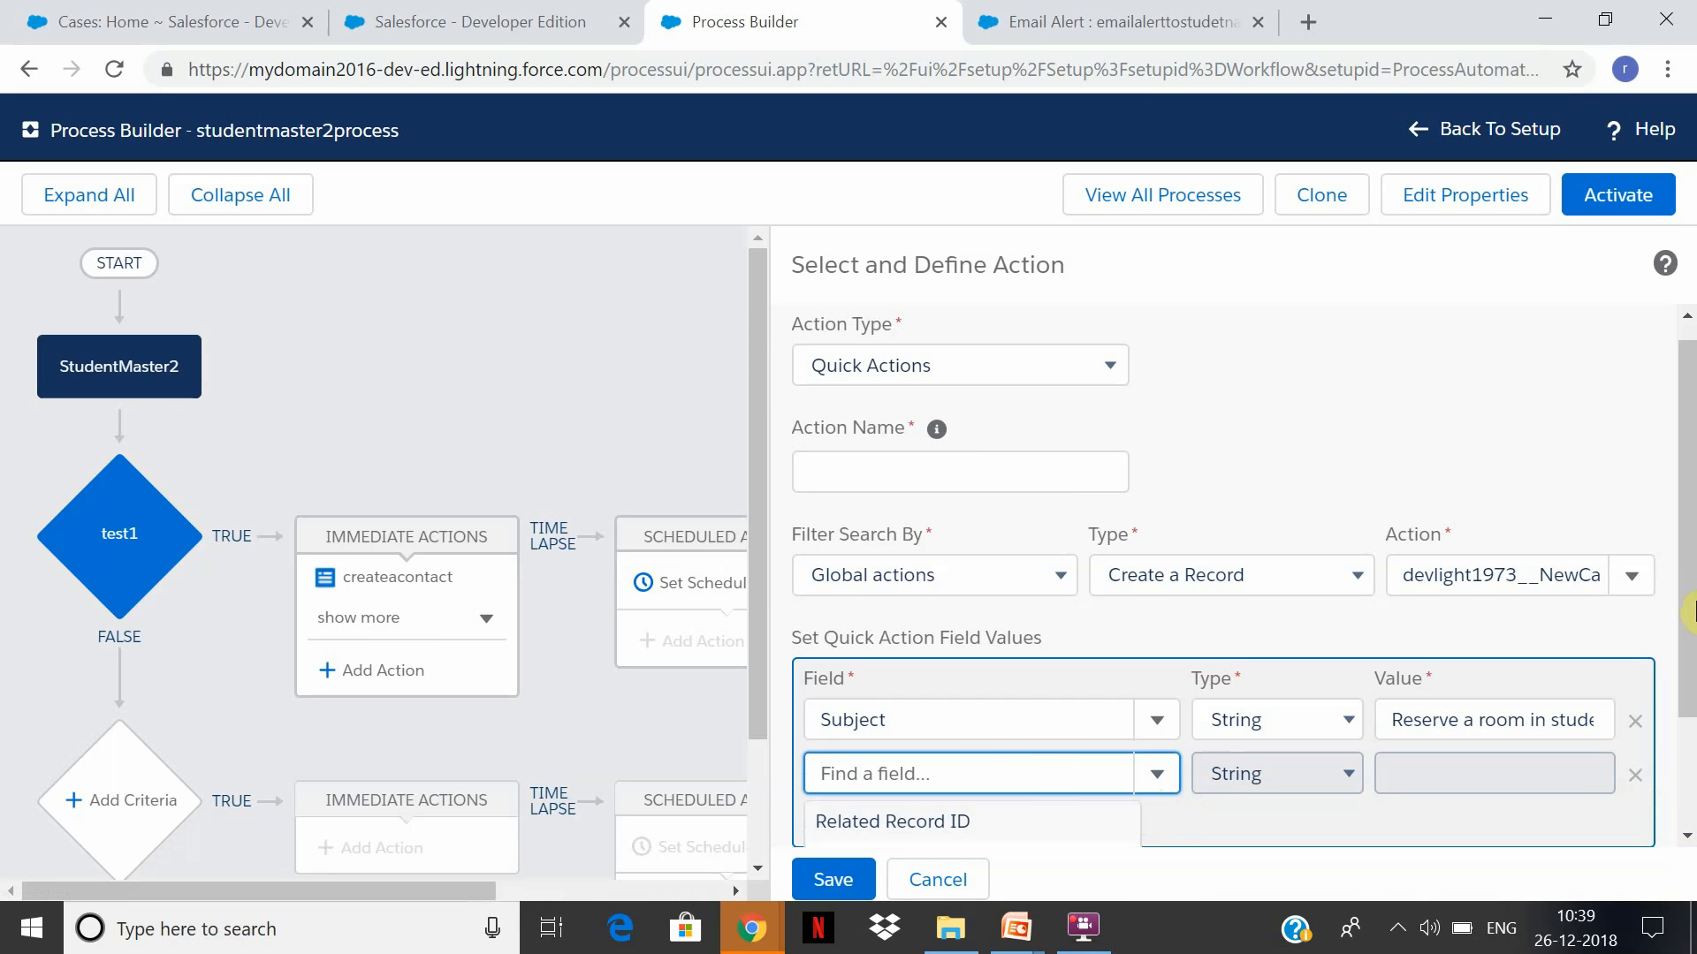
pyautogui.moveTo(1689, 444); pyautogui.dragTo(1691, 570)
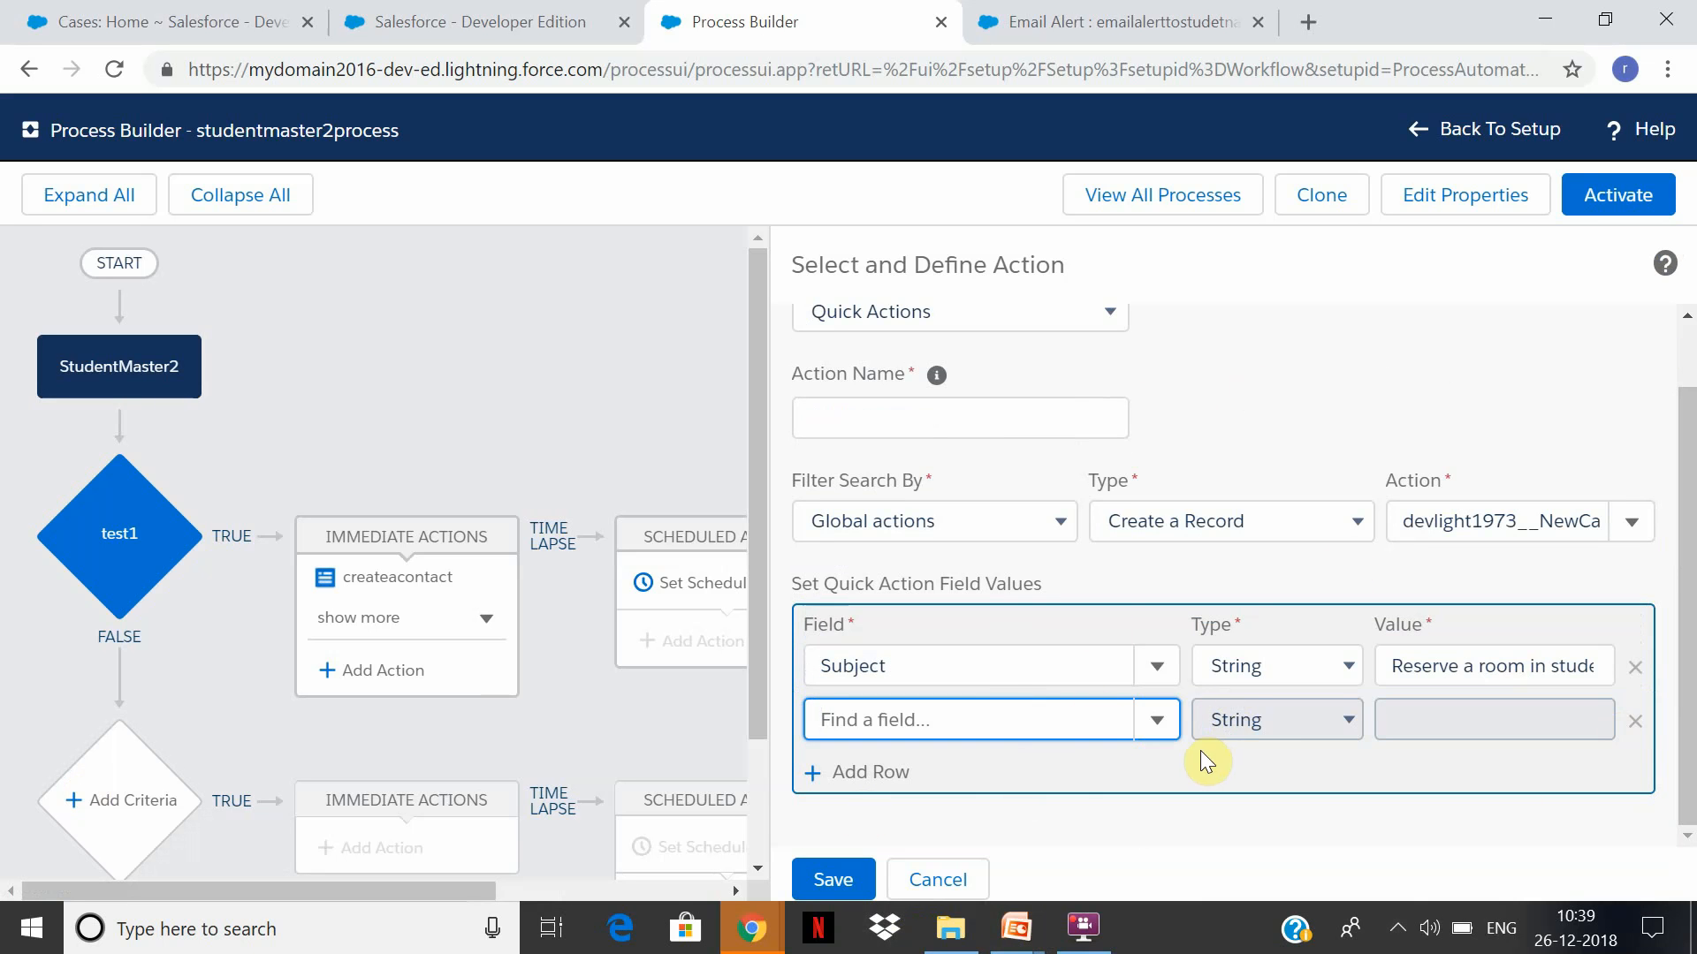
pyautogui.click(1149, 721)
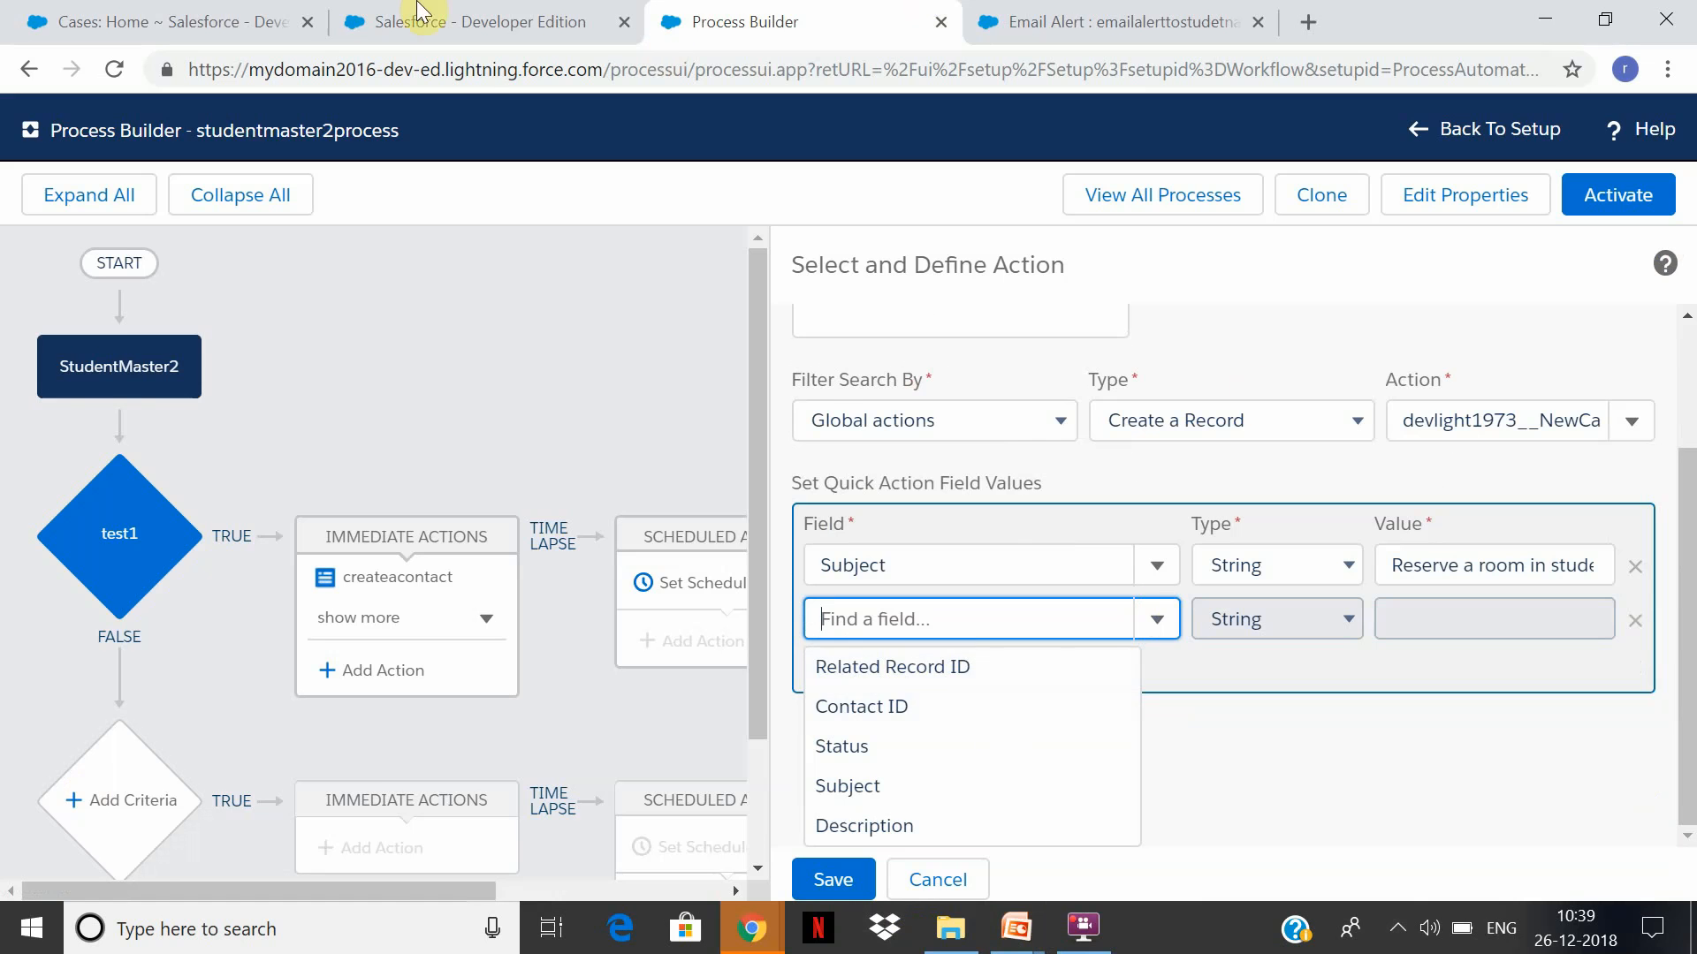
# Open a new Case form with the caserec1 record type, review its fields, and return to Process Builder
pyautogui.click(119, 12)
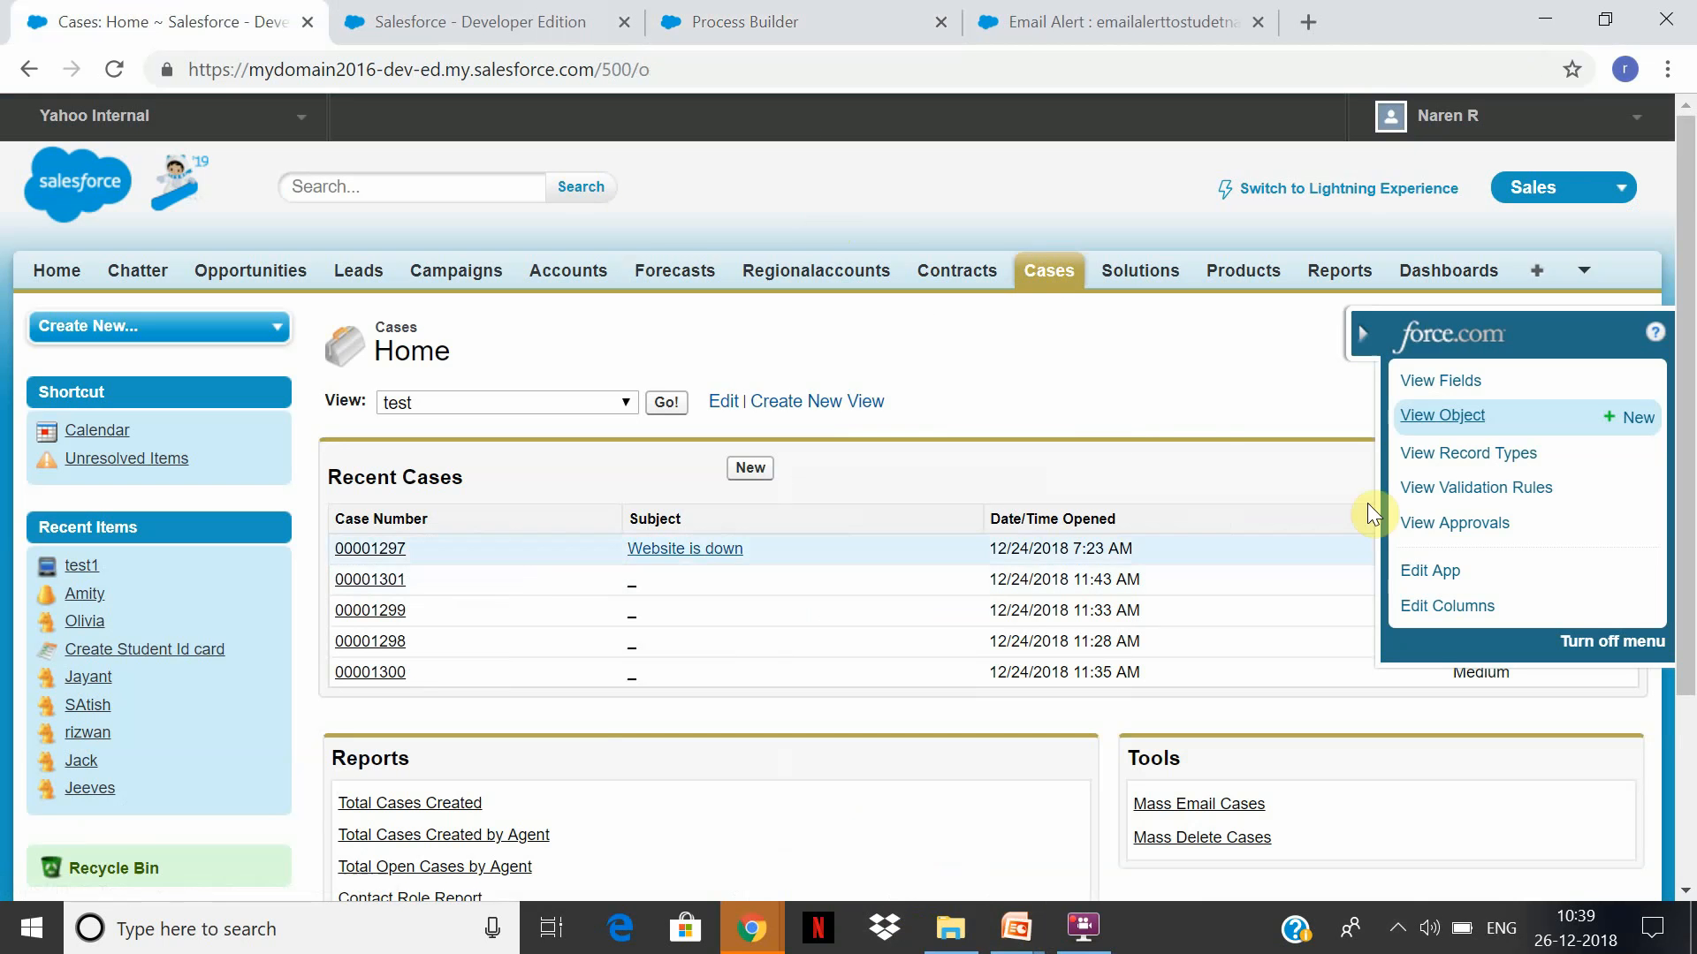
pyautogui.click(750, 467)
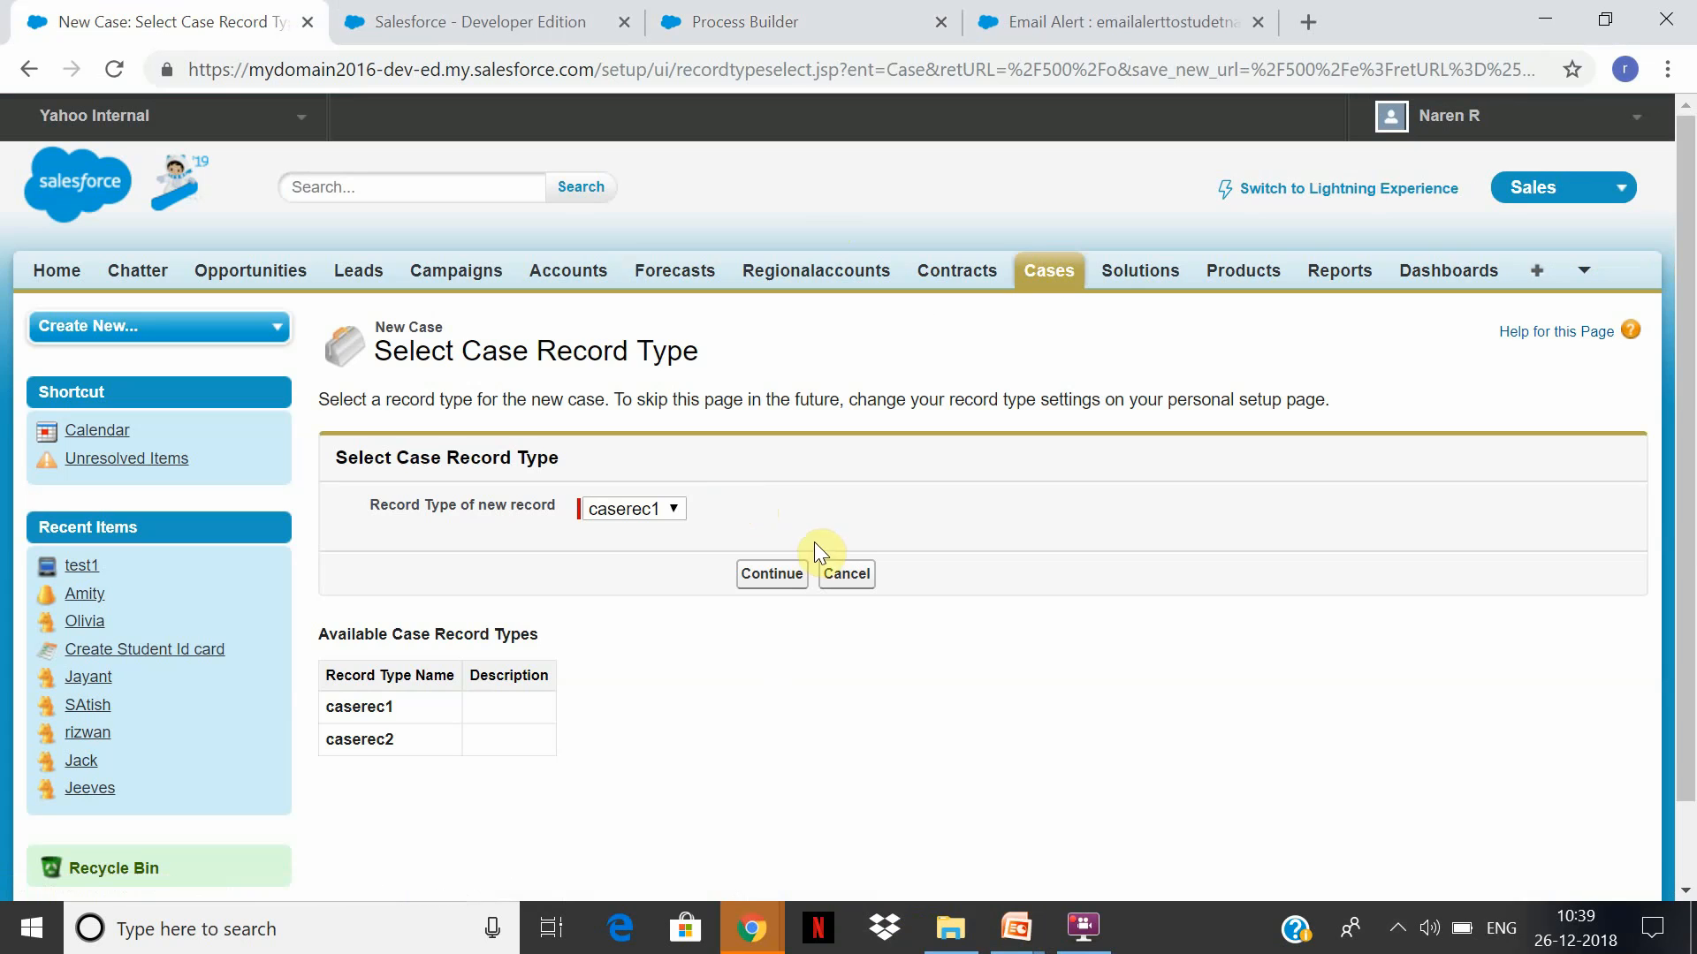
pyautogui.click(776, 581)
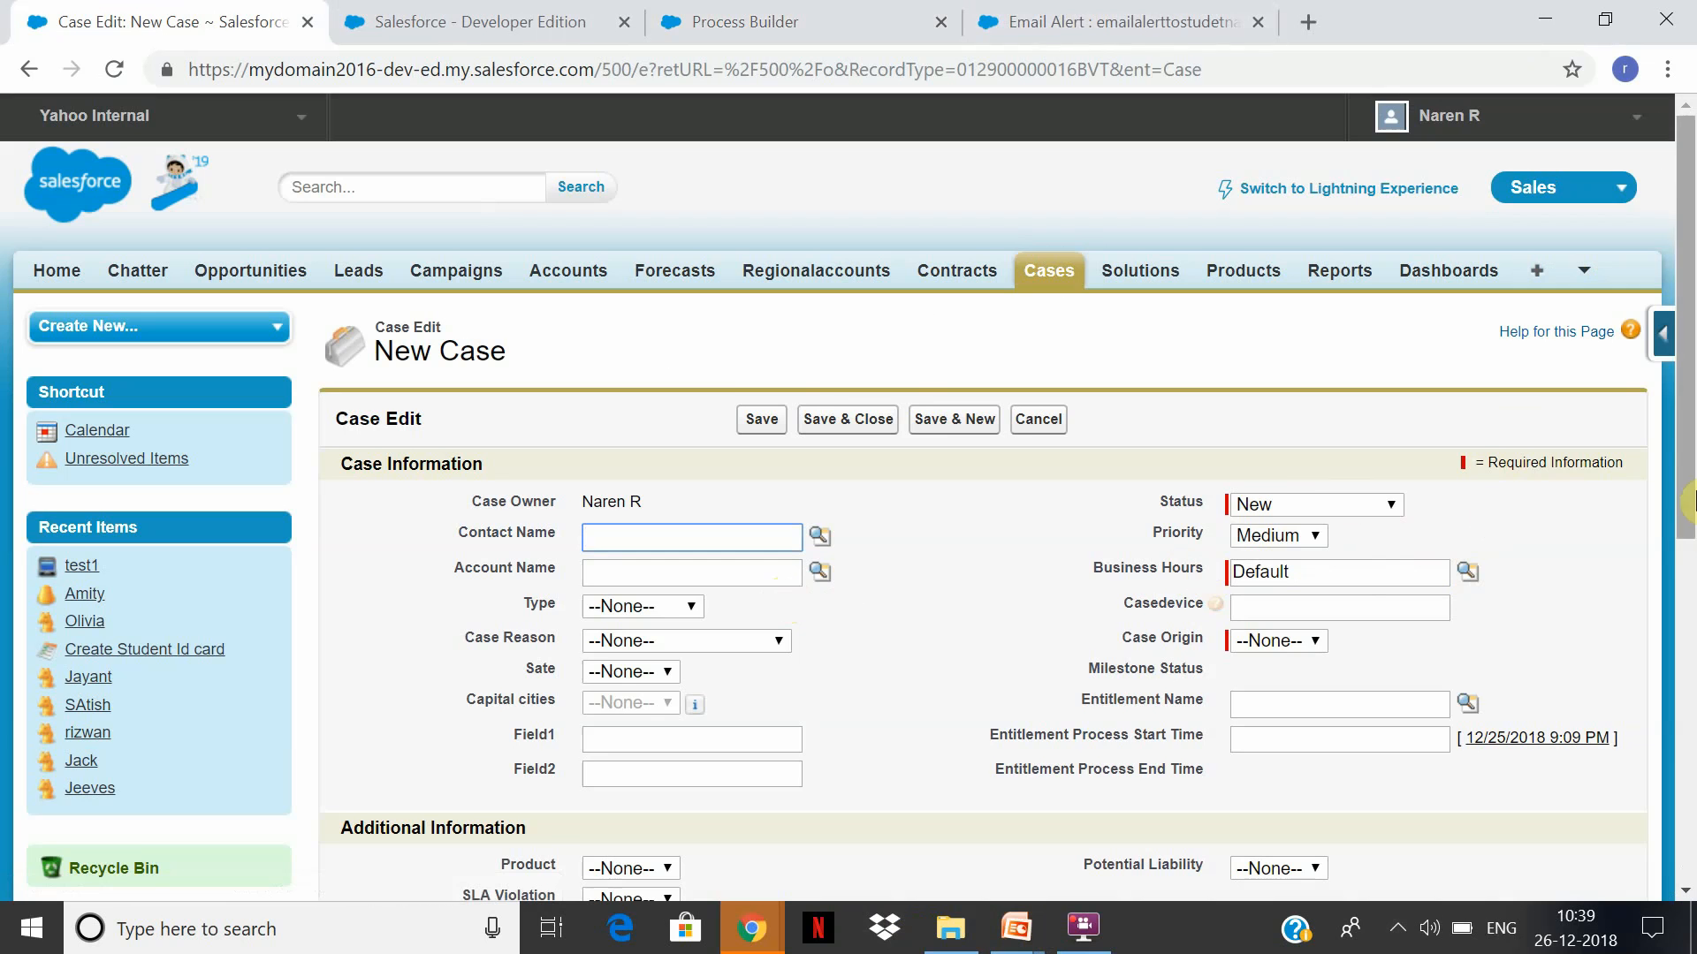
pyautogui.scroll(-2, 1613, 517)
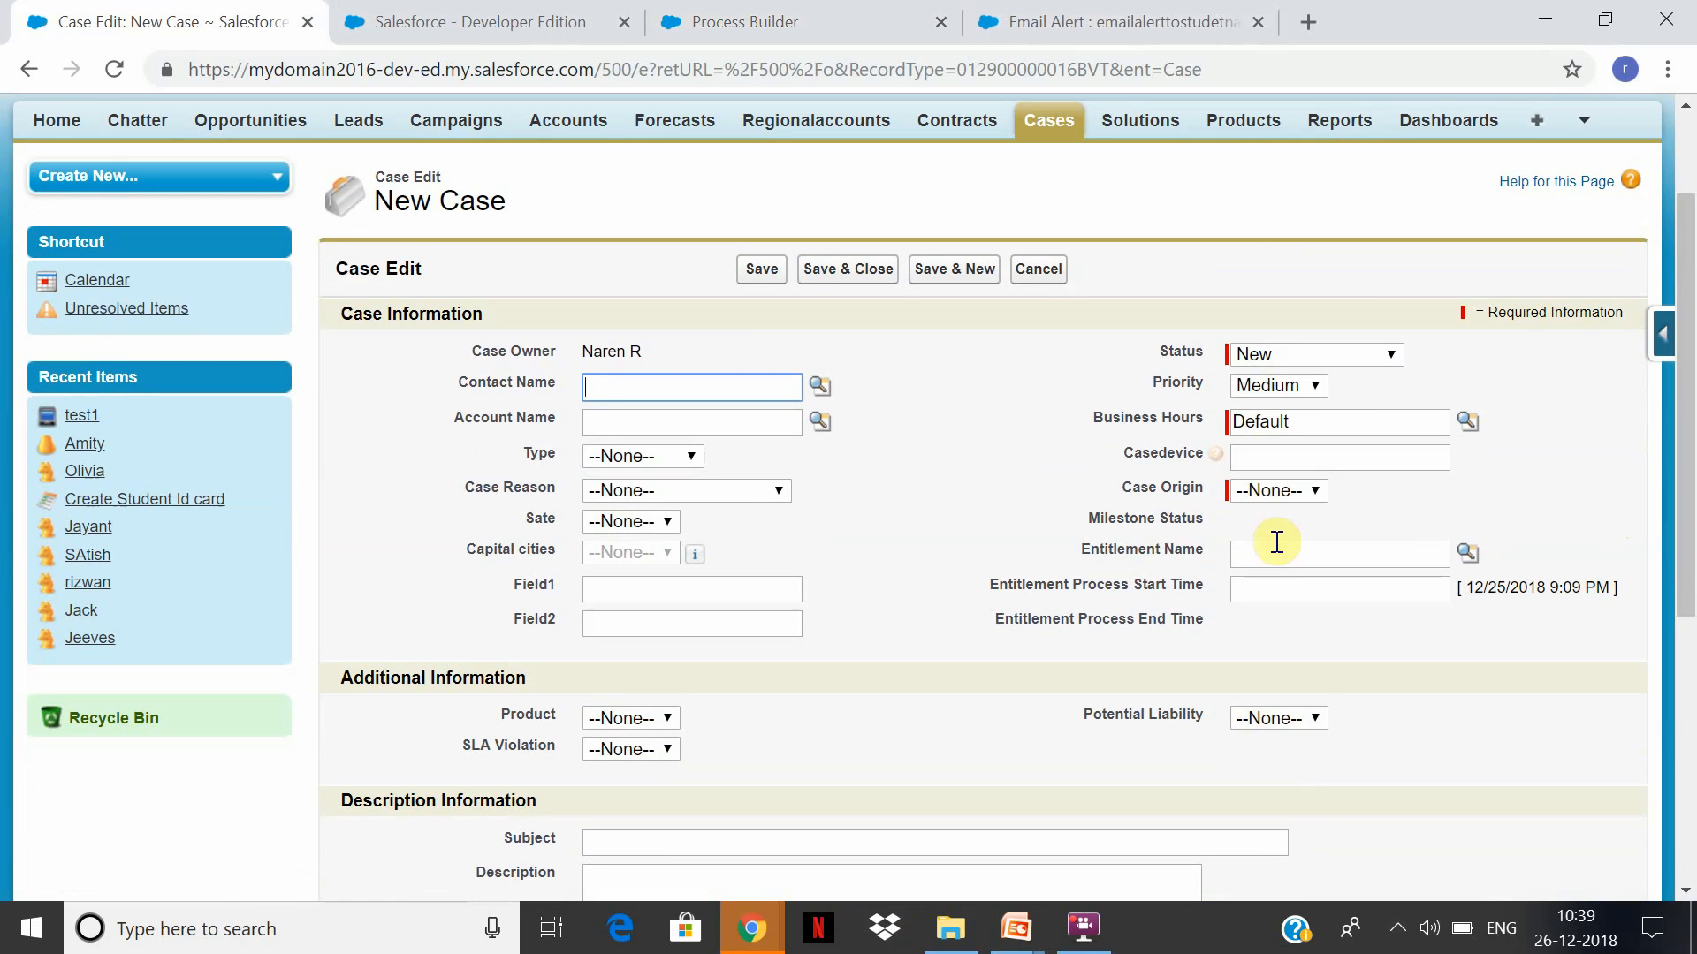
pyautogui.scroll(-4, 1688, 671)
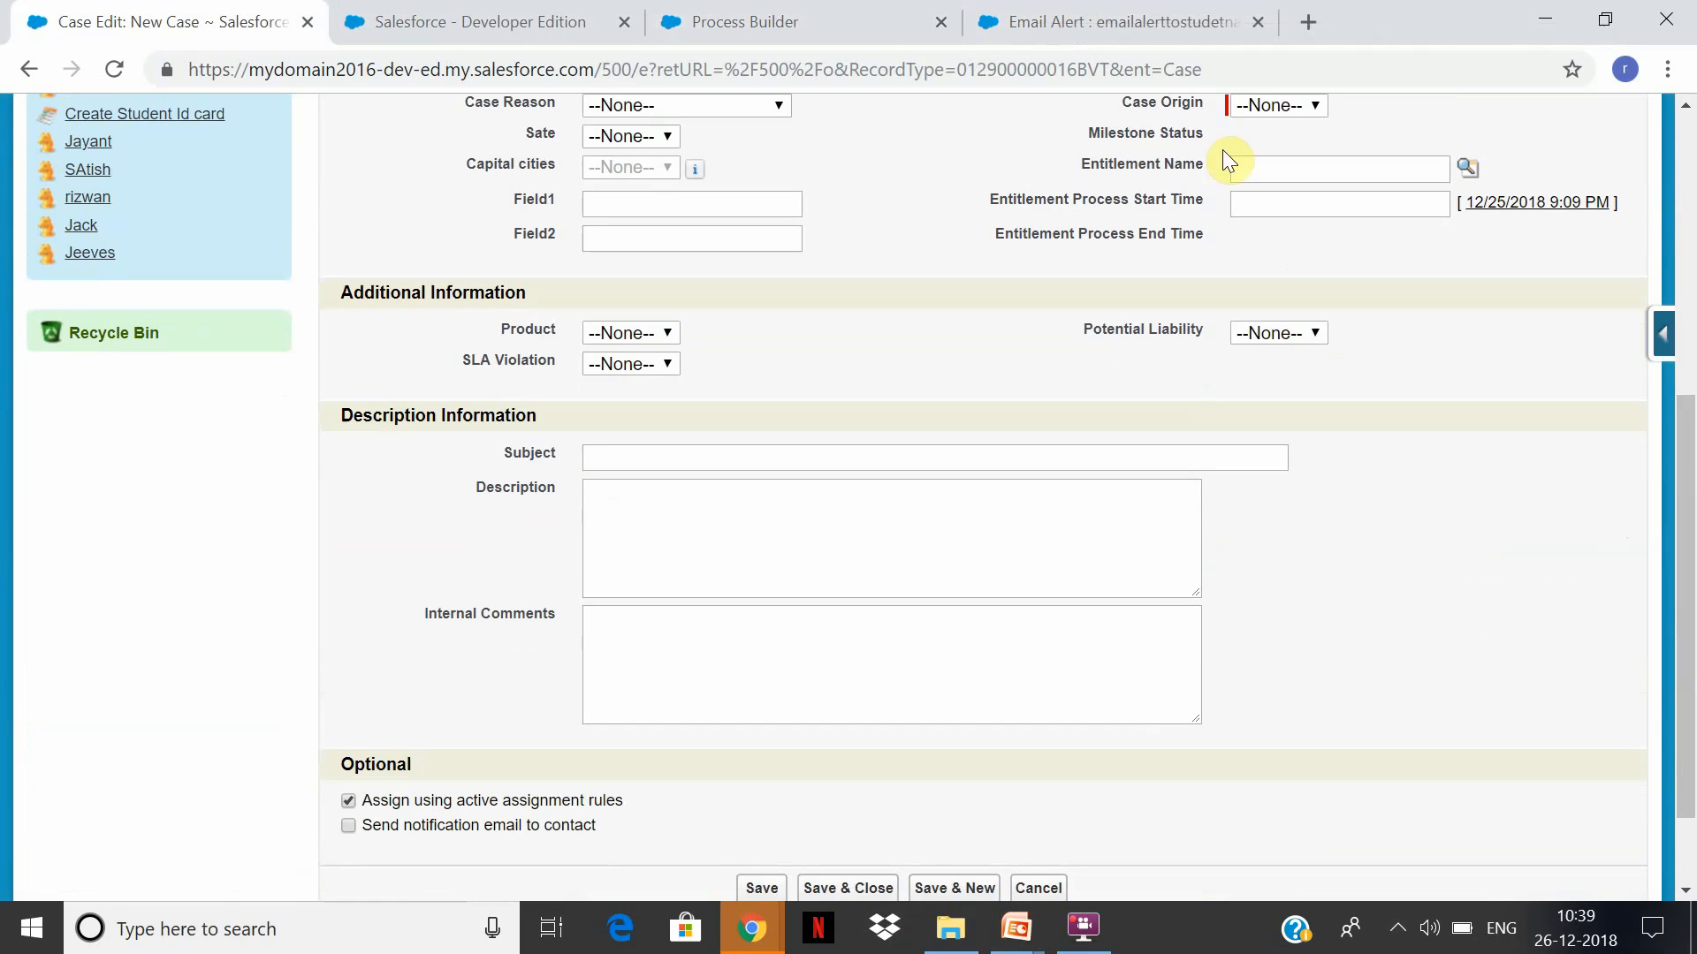
pyautogui.click(926, 23)
pyautogui.click(1161, 16)
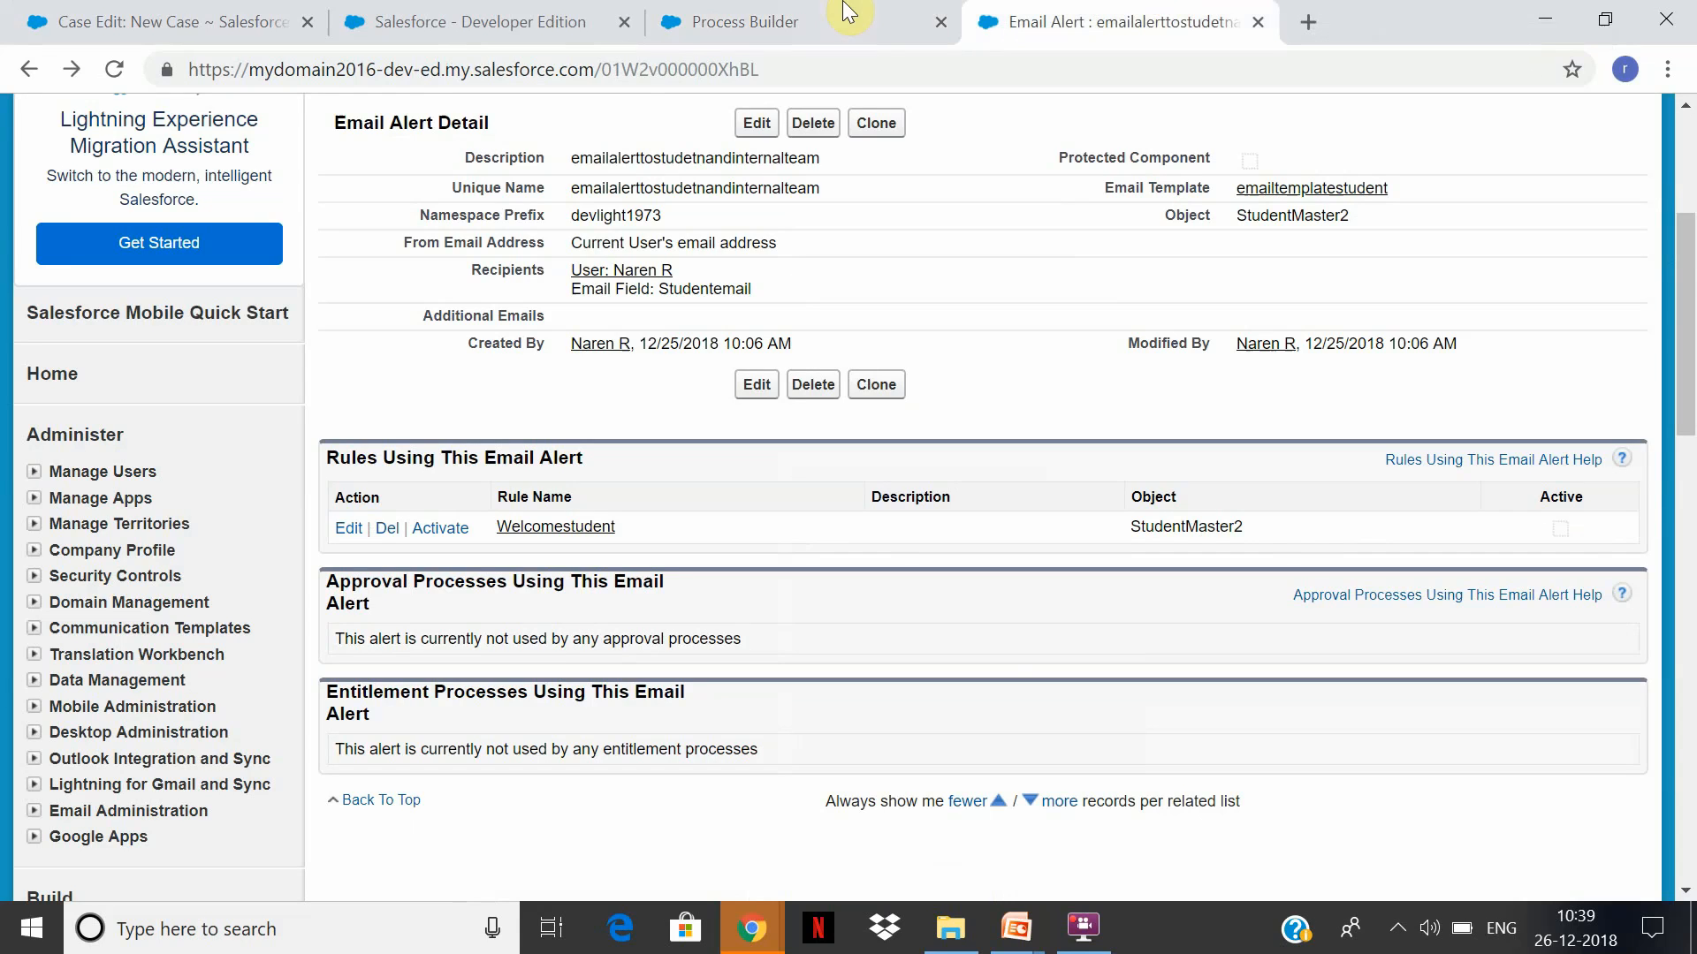
pyautogui.click(846, 16)
# Set the second row to the Status field with the picklist value Working
pyautogui.click(899, 756)
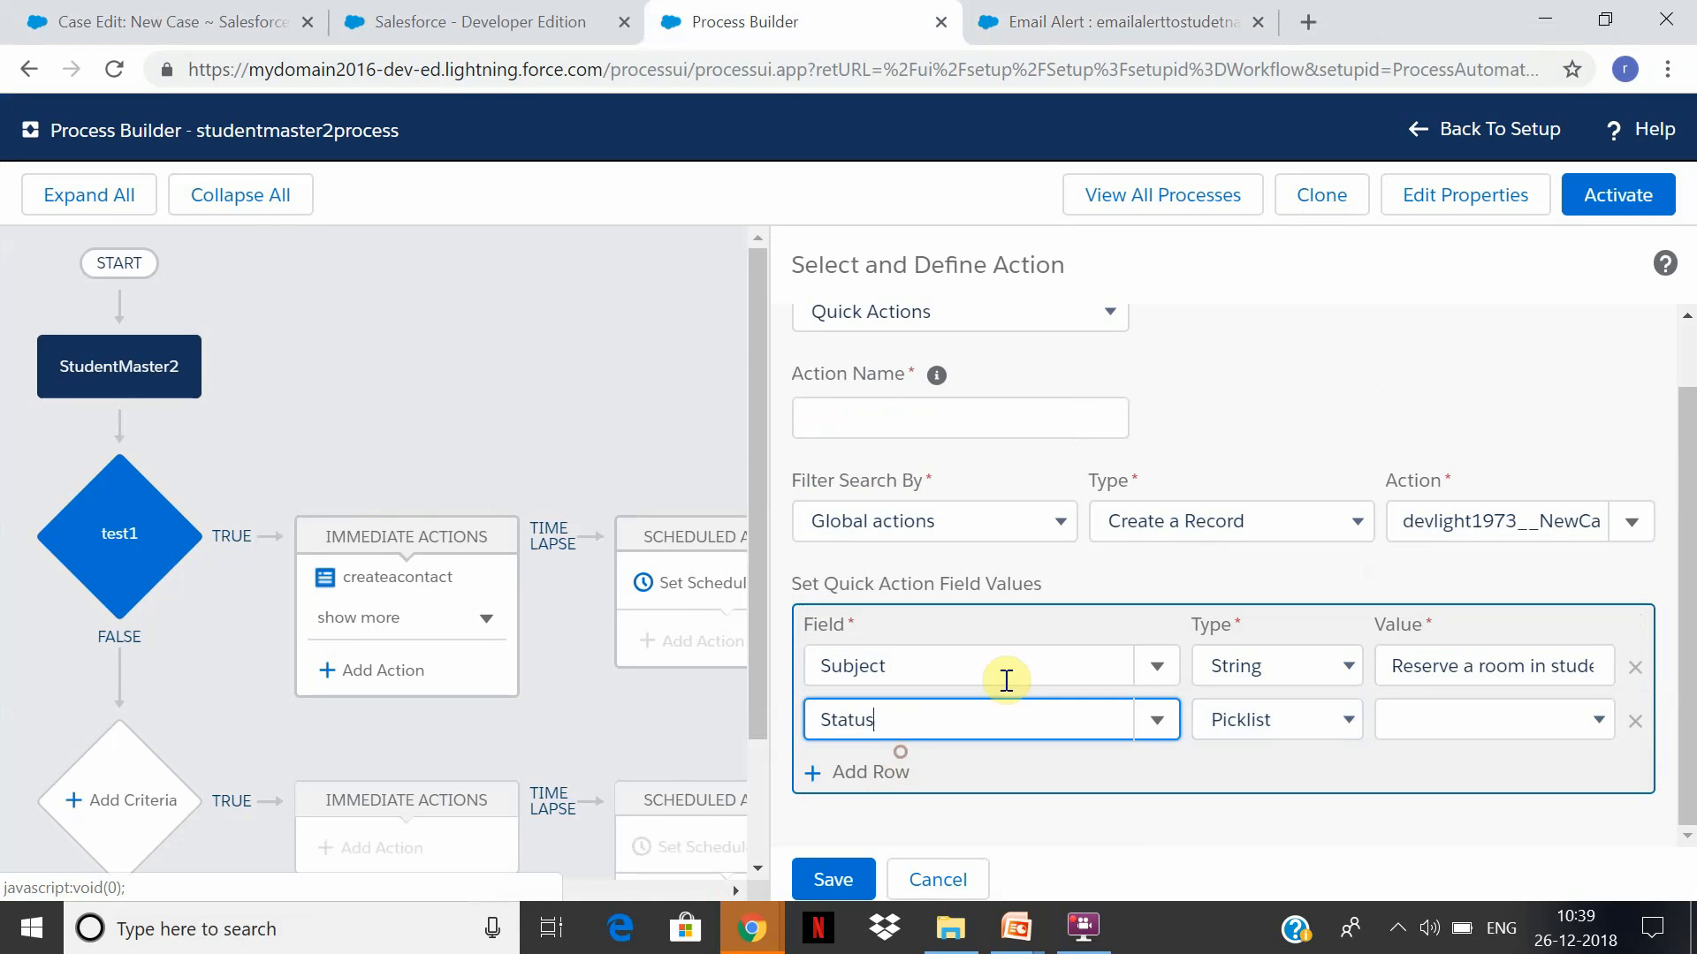
pyautogui.click(1509, 724)
pyautogui.click(1493, 585)
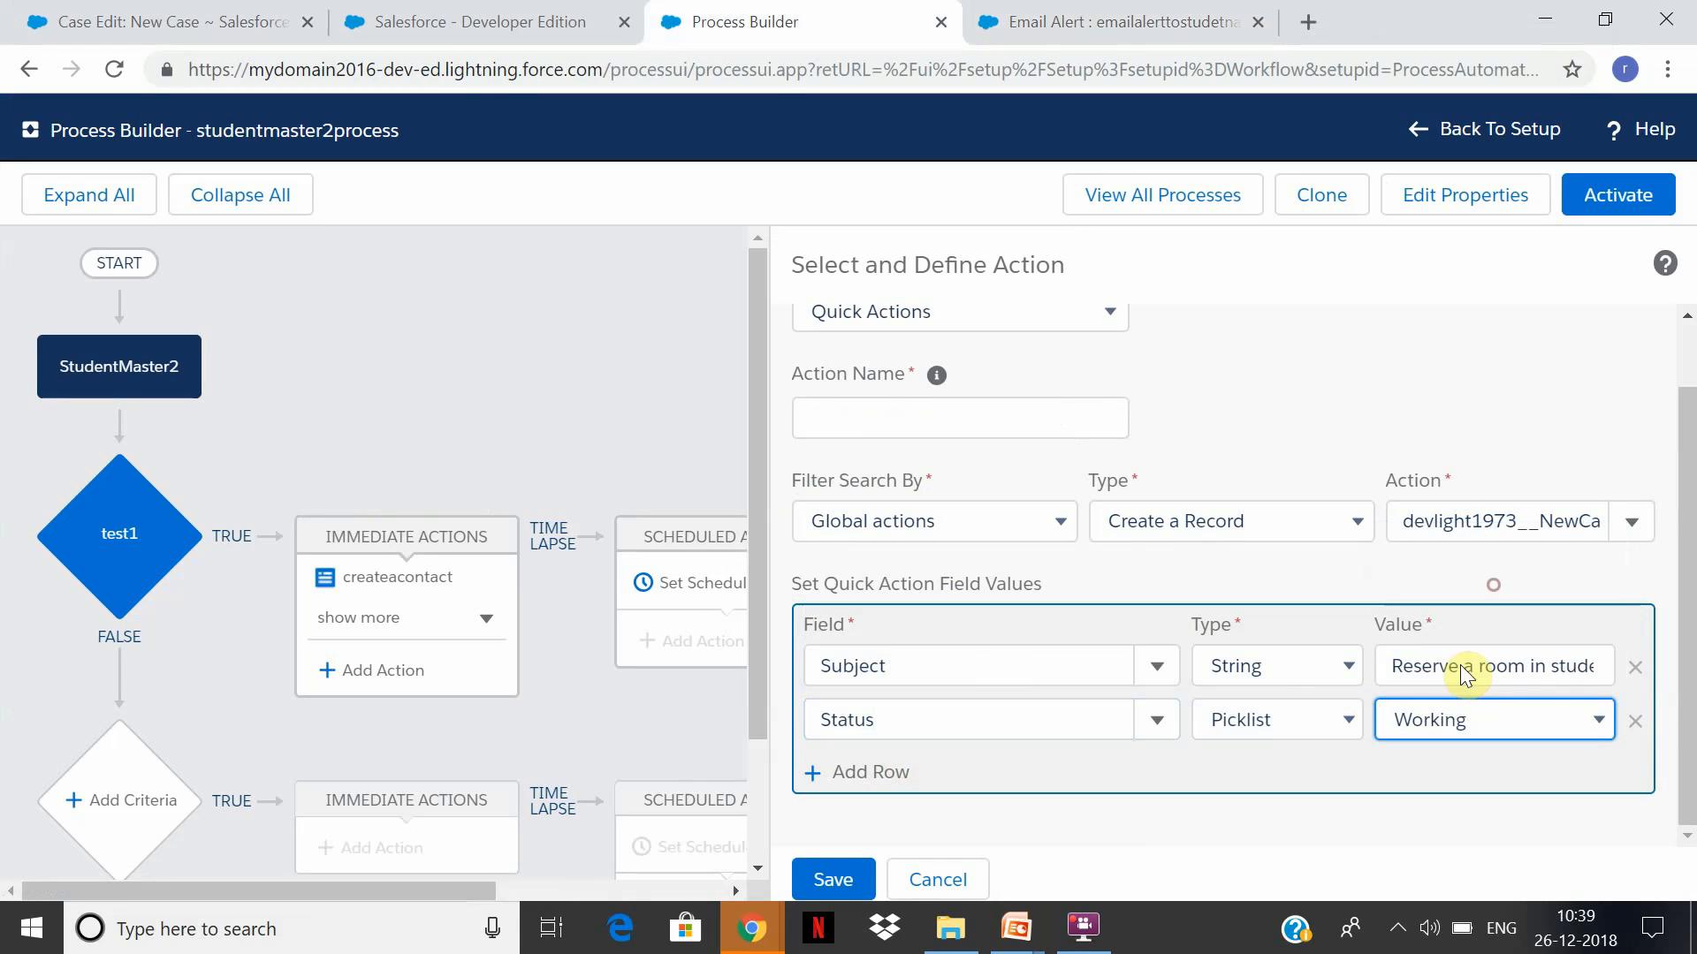
# Add a third field value row, search its available fields for "case", and clear the search
pyautogui.click(878, 777)
pyautogui.click(905, 729)
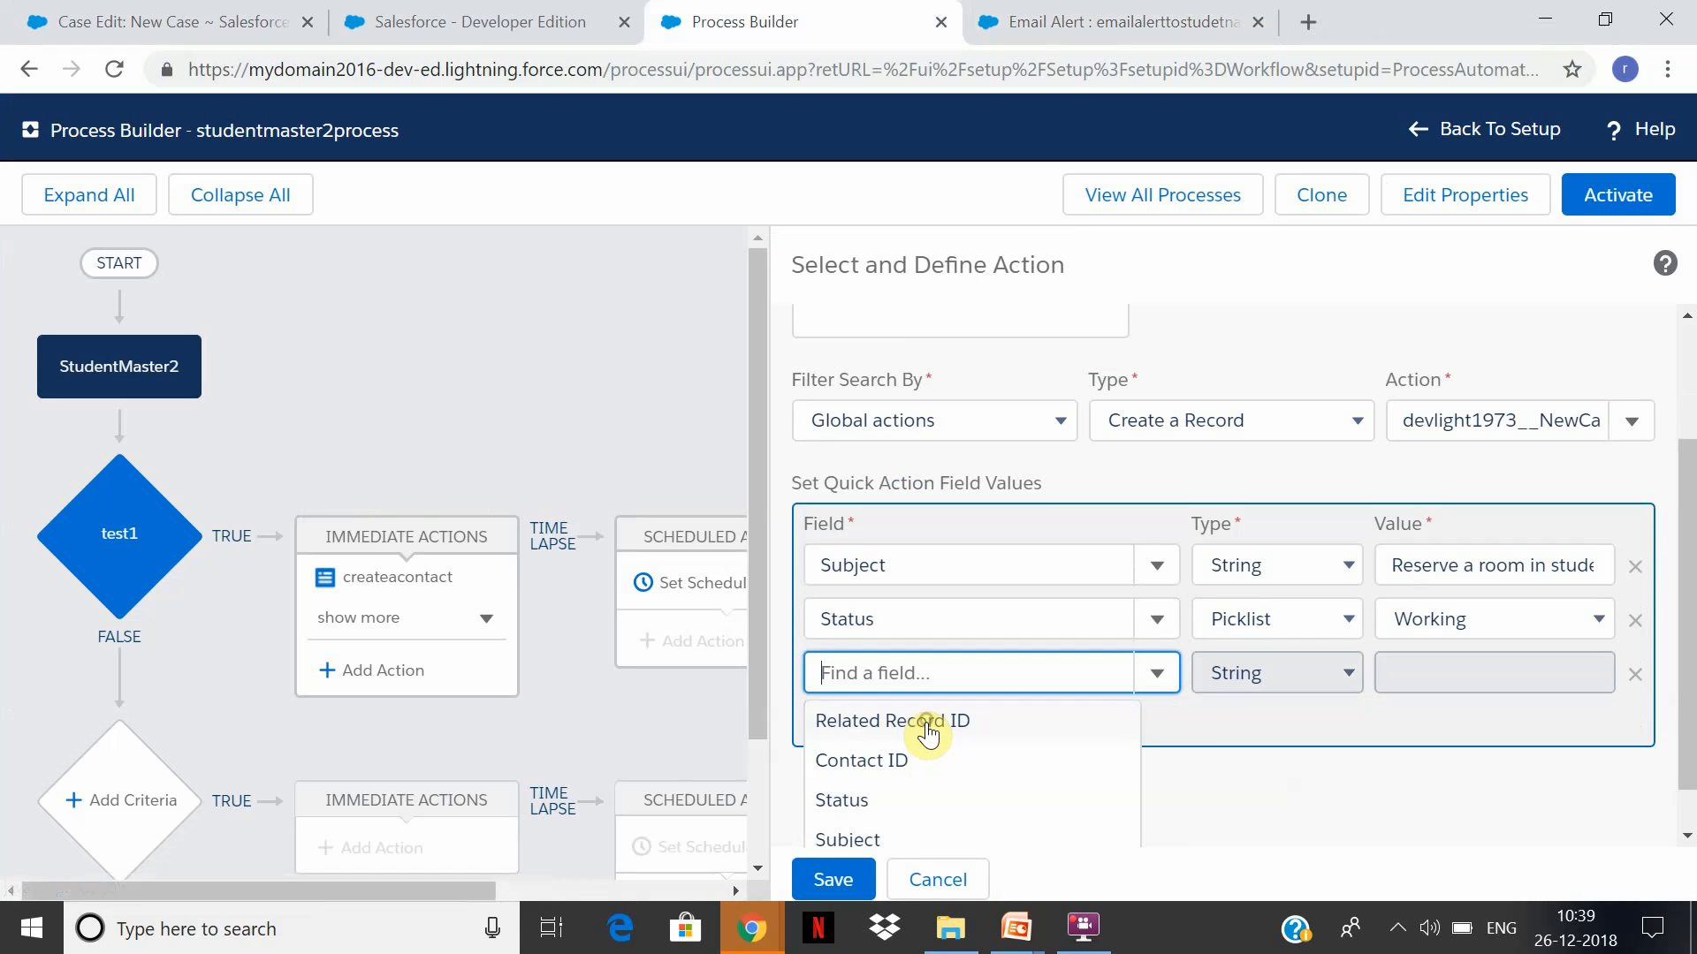
pyautogui.write('case')
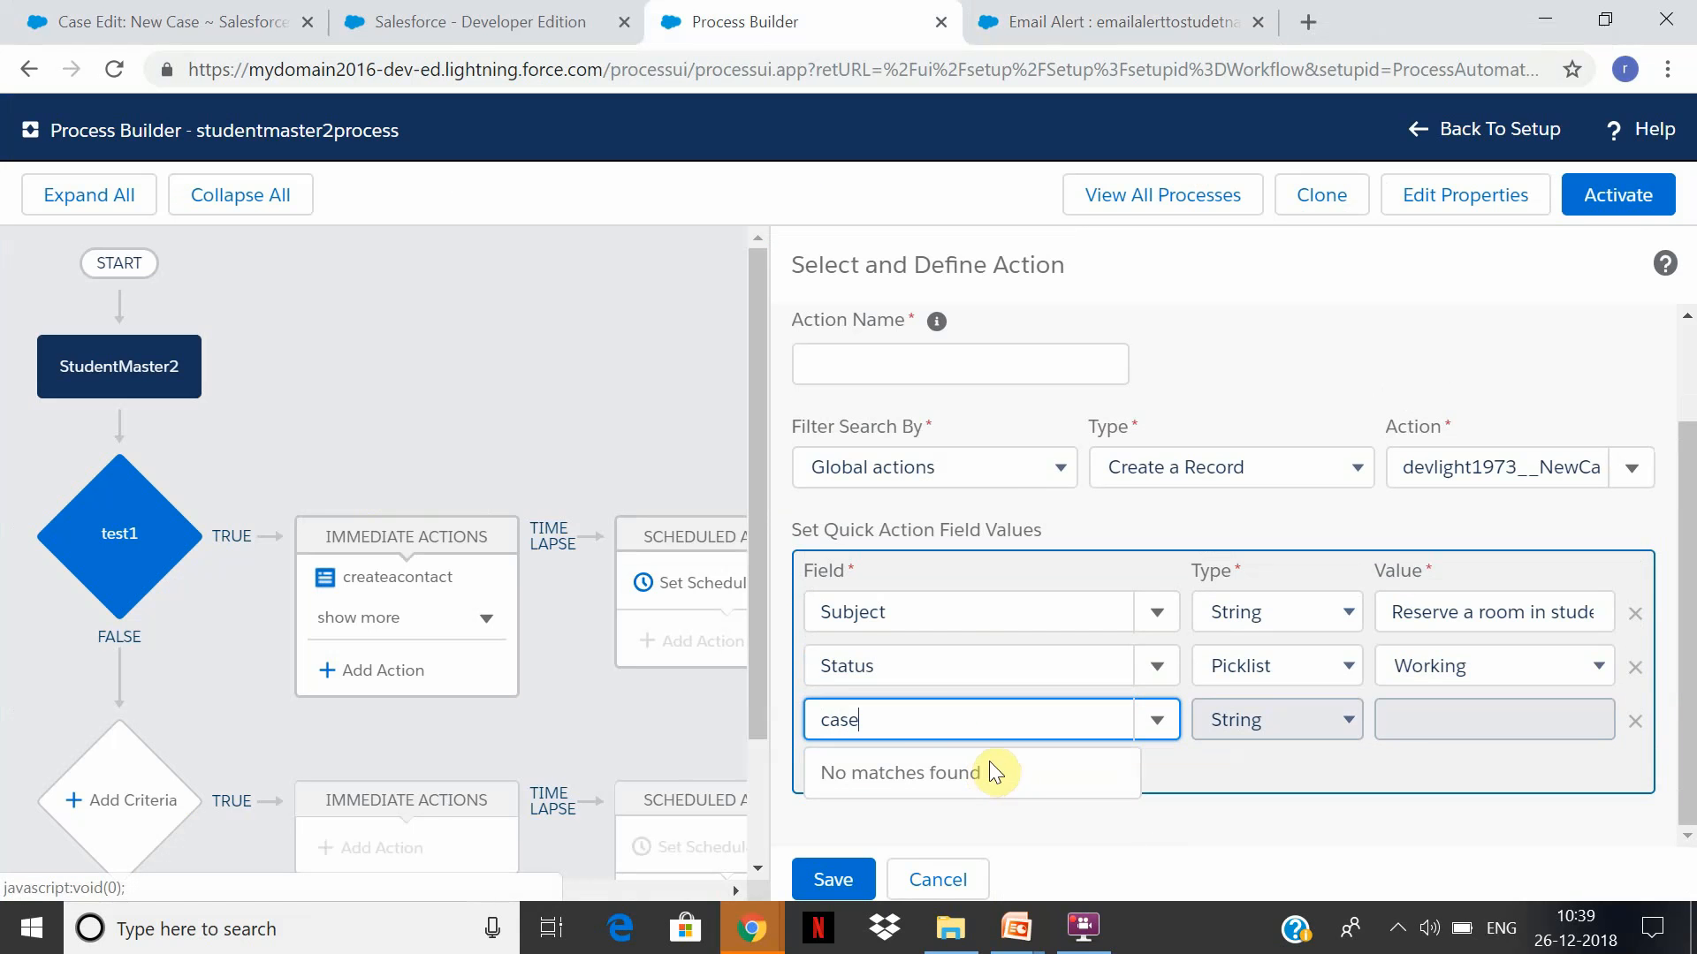
pyautogui.press('BackSpace')
pyautogui.press('BackSpace')
pyautogui.press('BackSpace')
pyautogui.press('BackSpace')
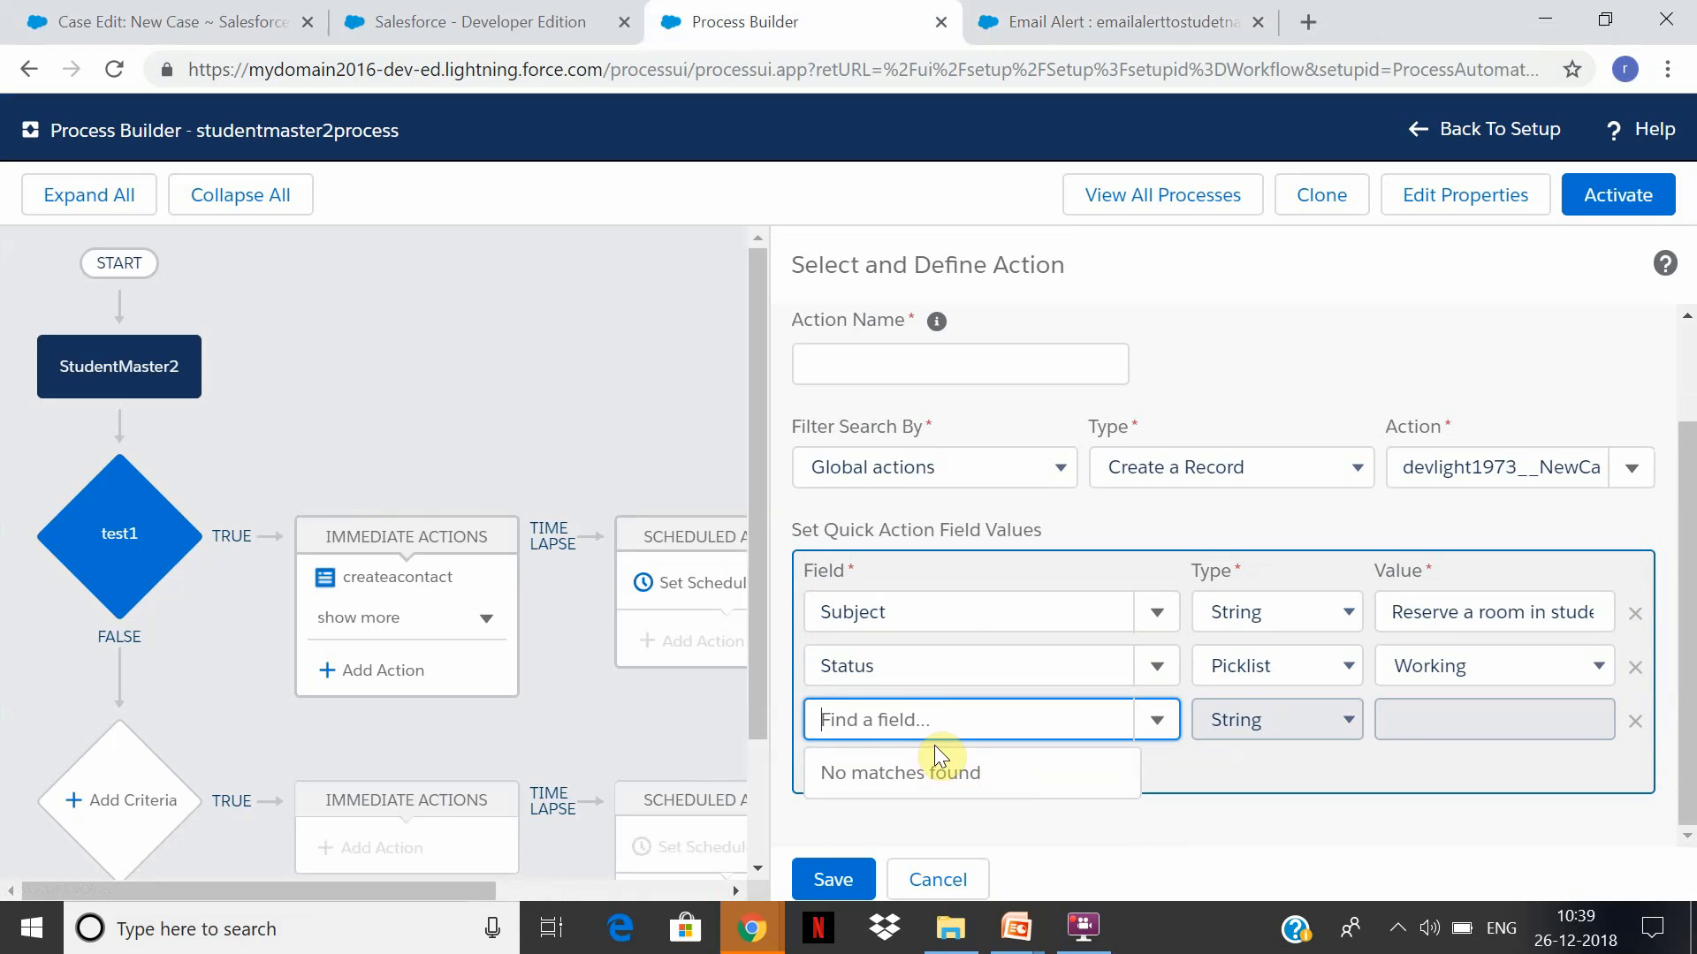
# Search the third row's available fields for "Case" and "Or", clear the search, and review the full field list
pyautogui.write('C')
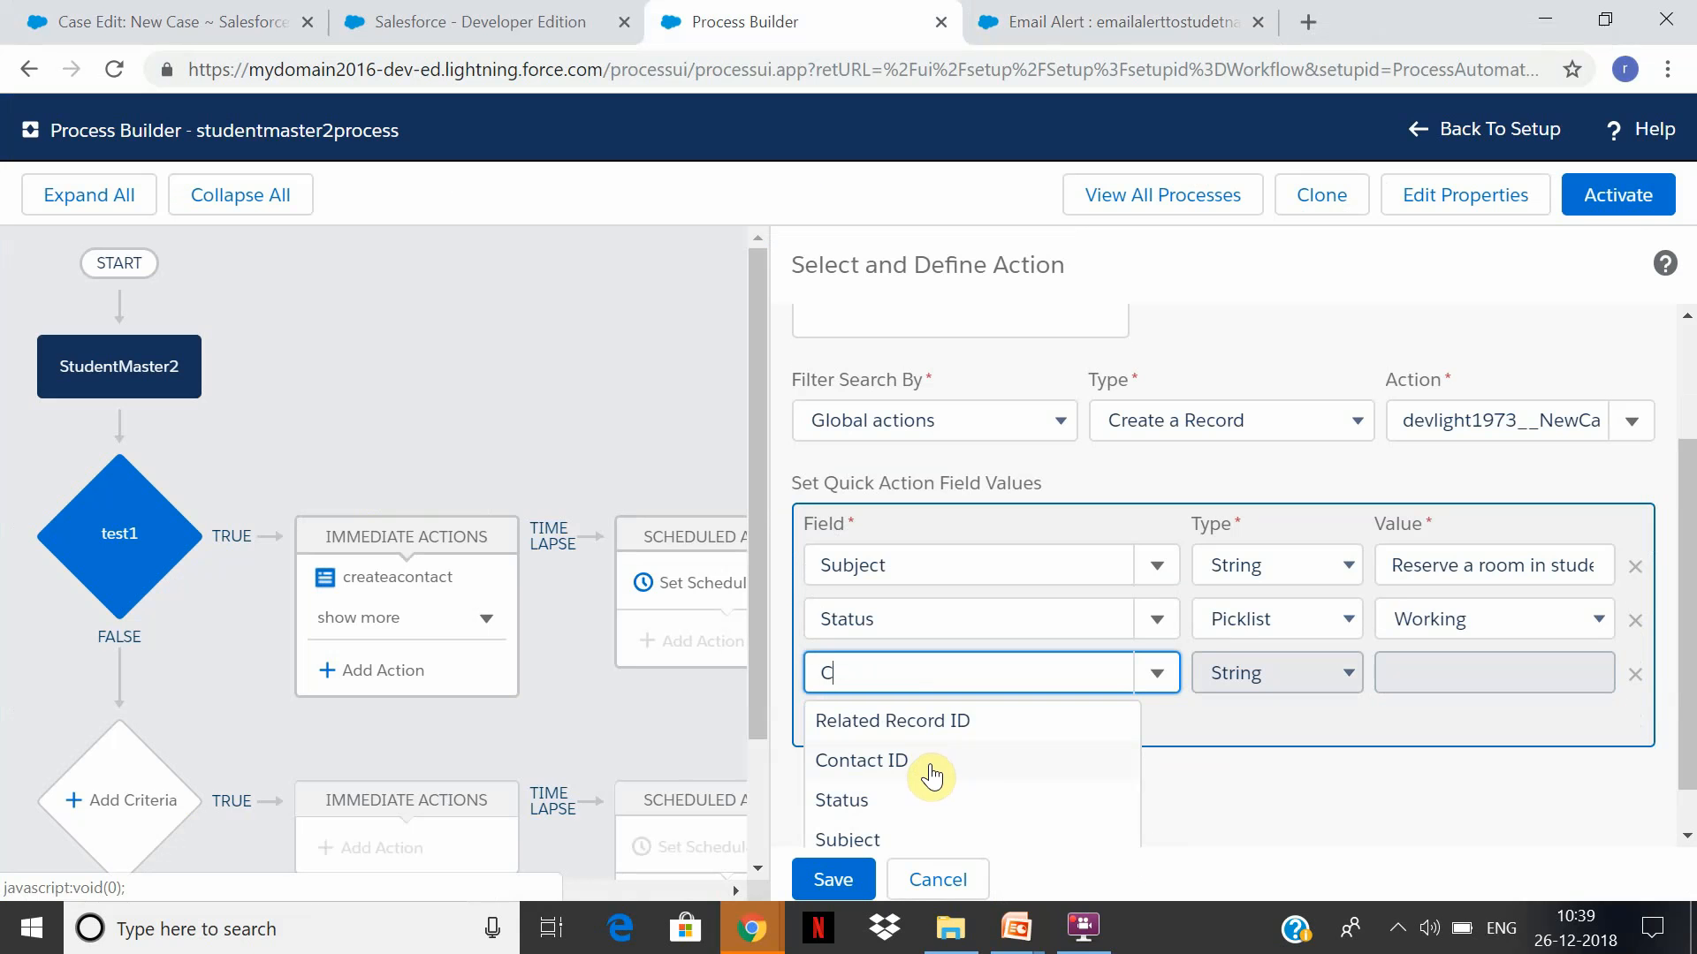
pyautogui.write('ase')
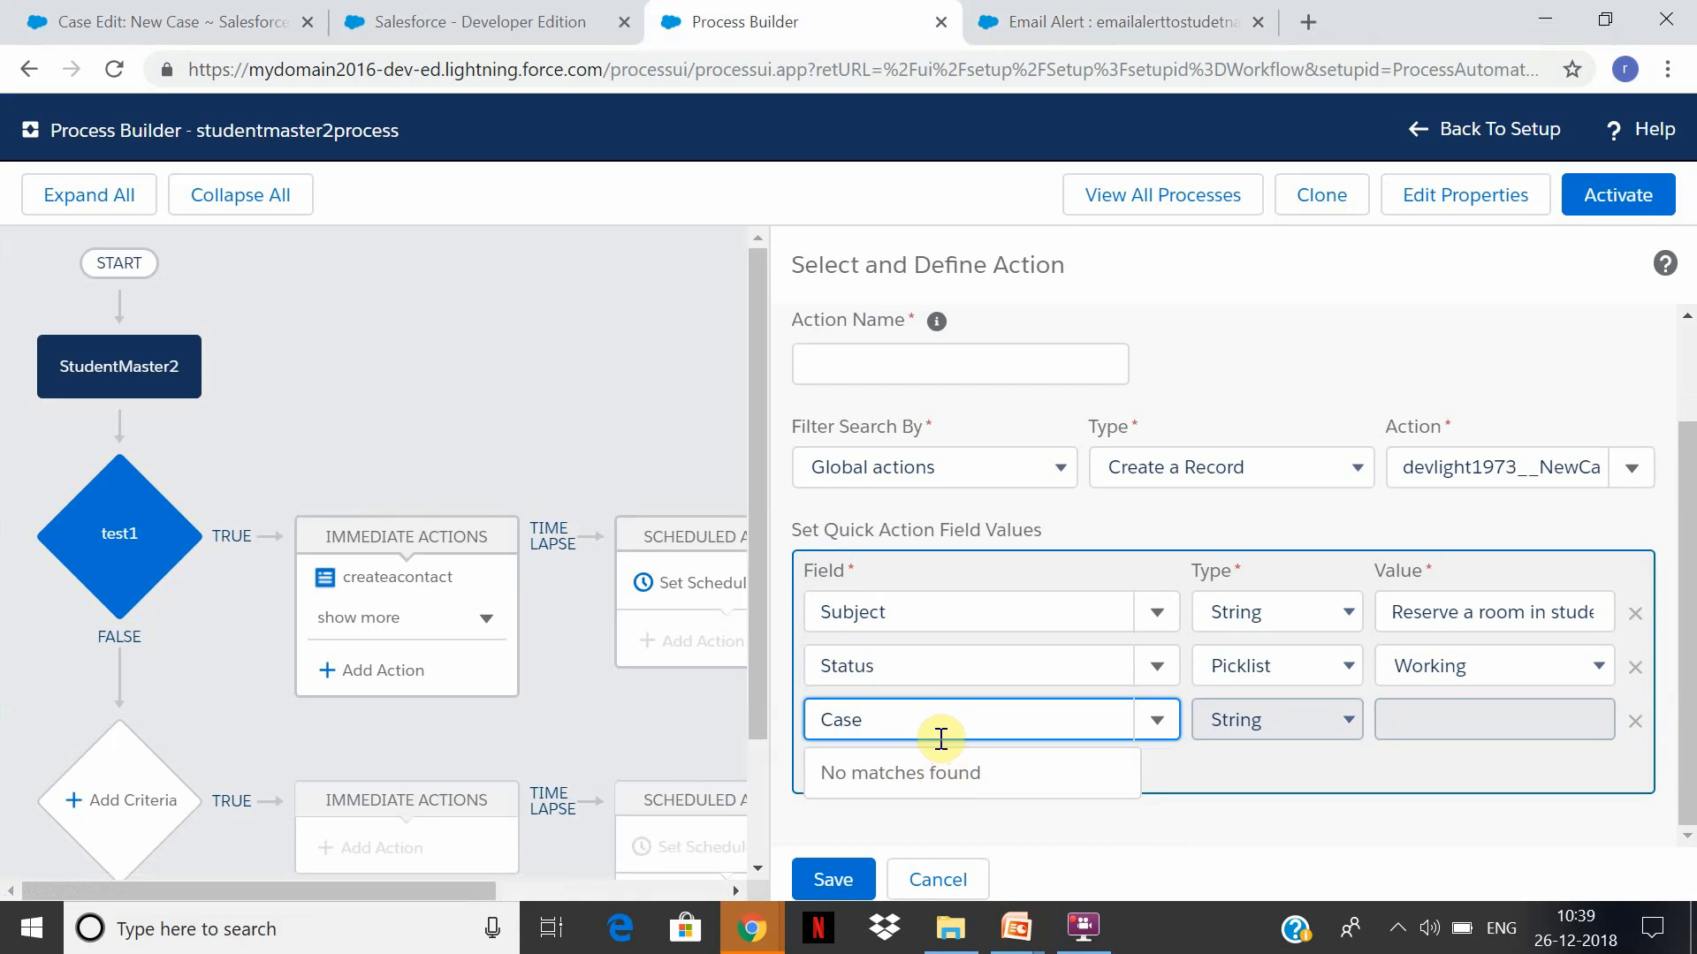
pyautogui.press('BackSpace')
pyautogui.write('Or')
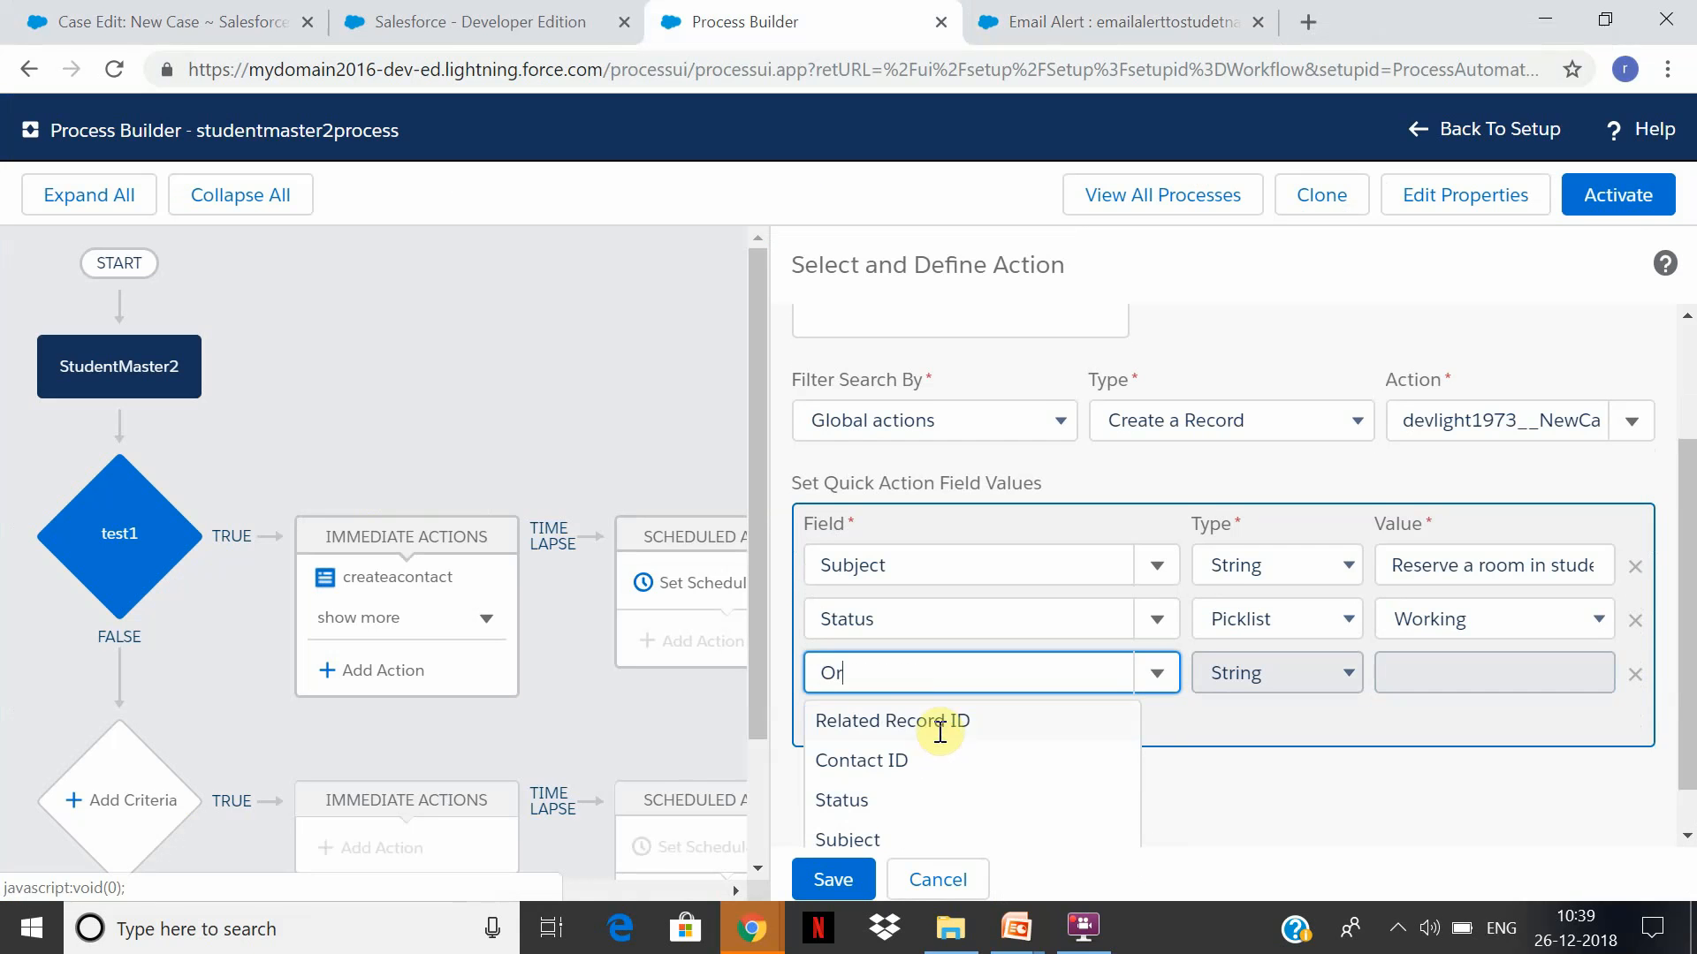
pyautogui.press('BackSpace')
pyautogui.press('BackSpace')
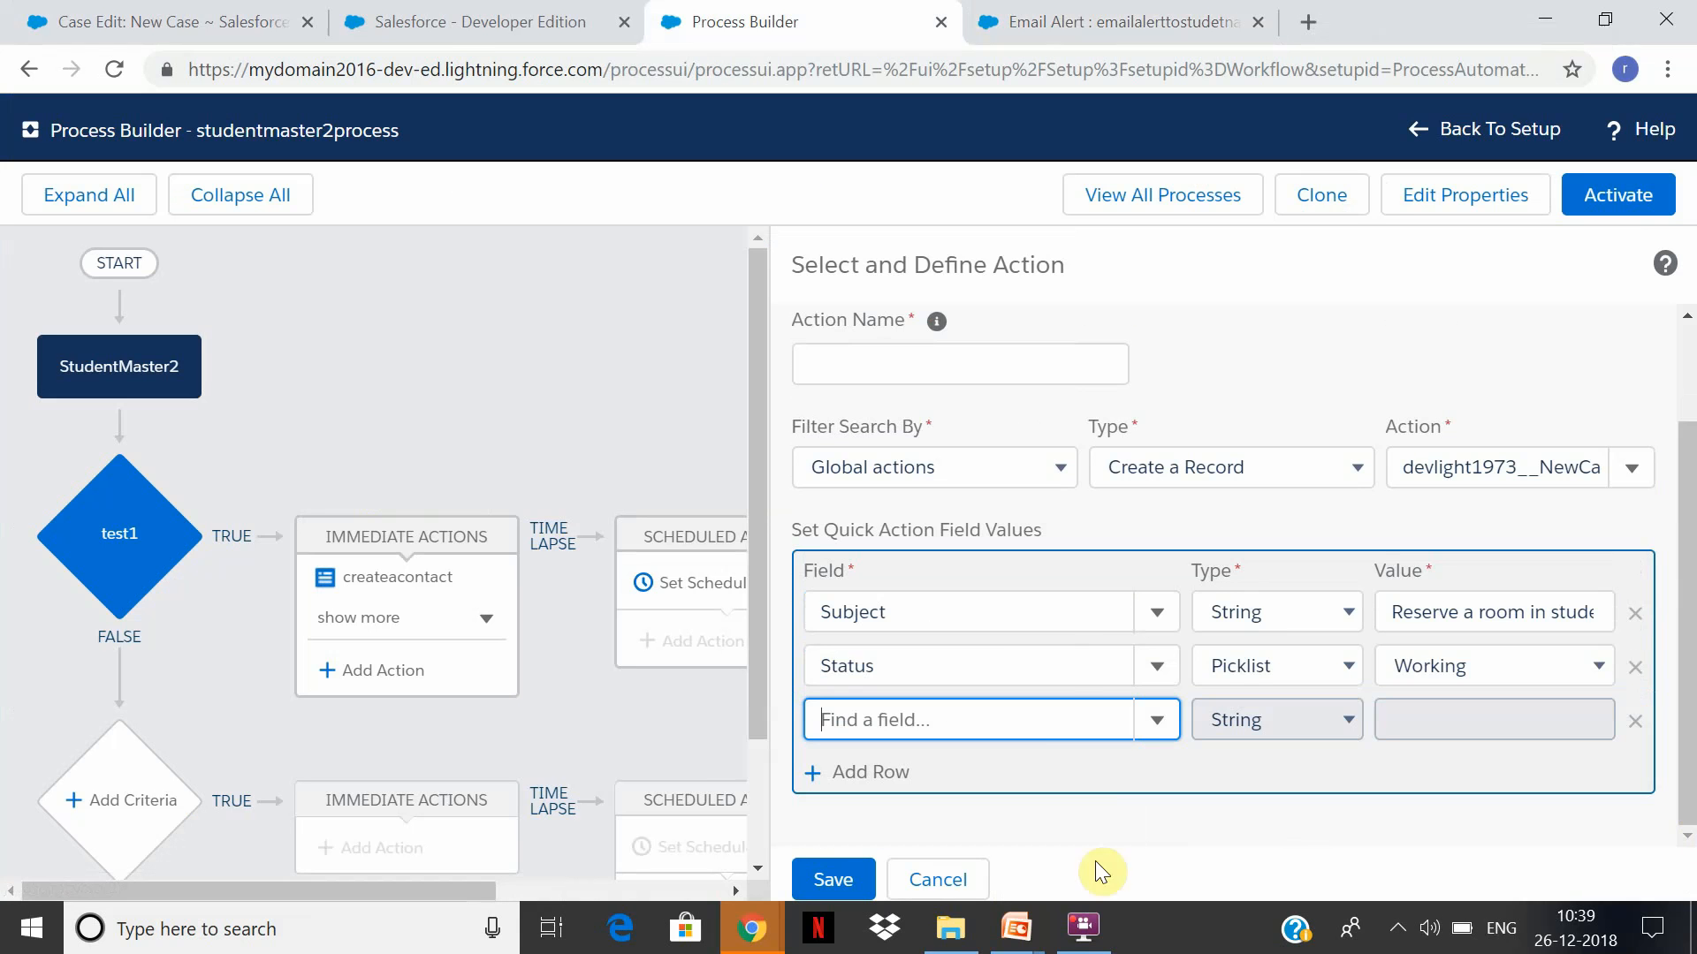
pyautogui.click(1161, 726)
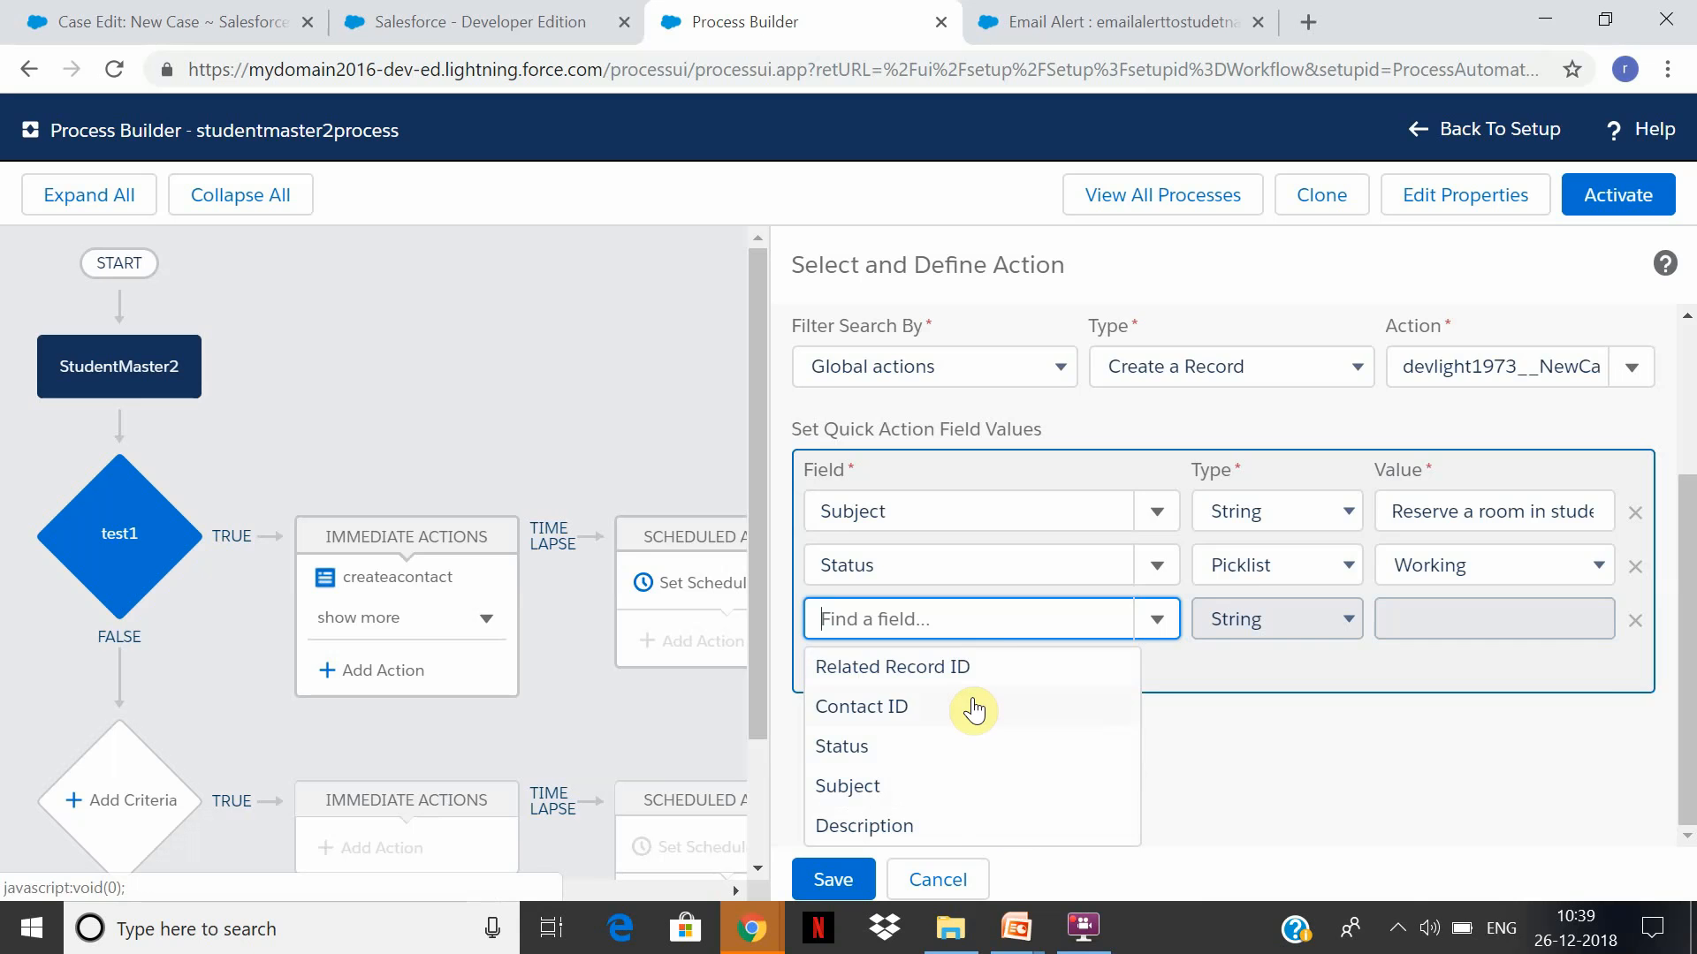
pyautogui.click(1189, 820)
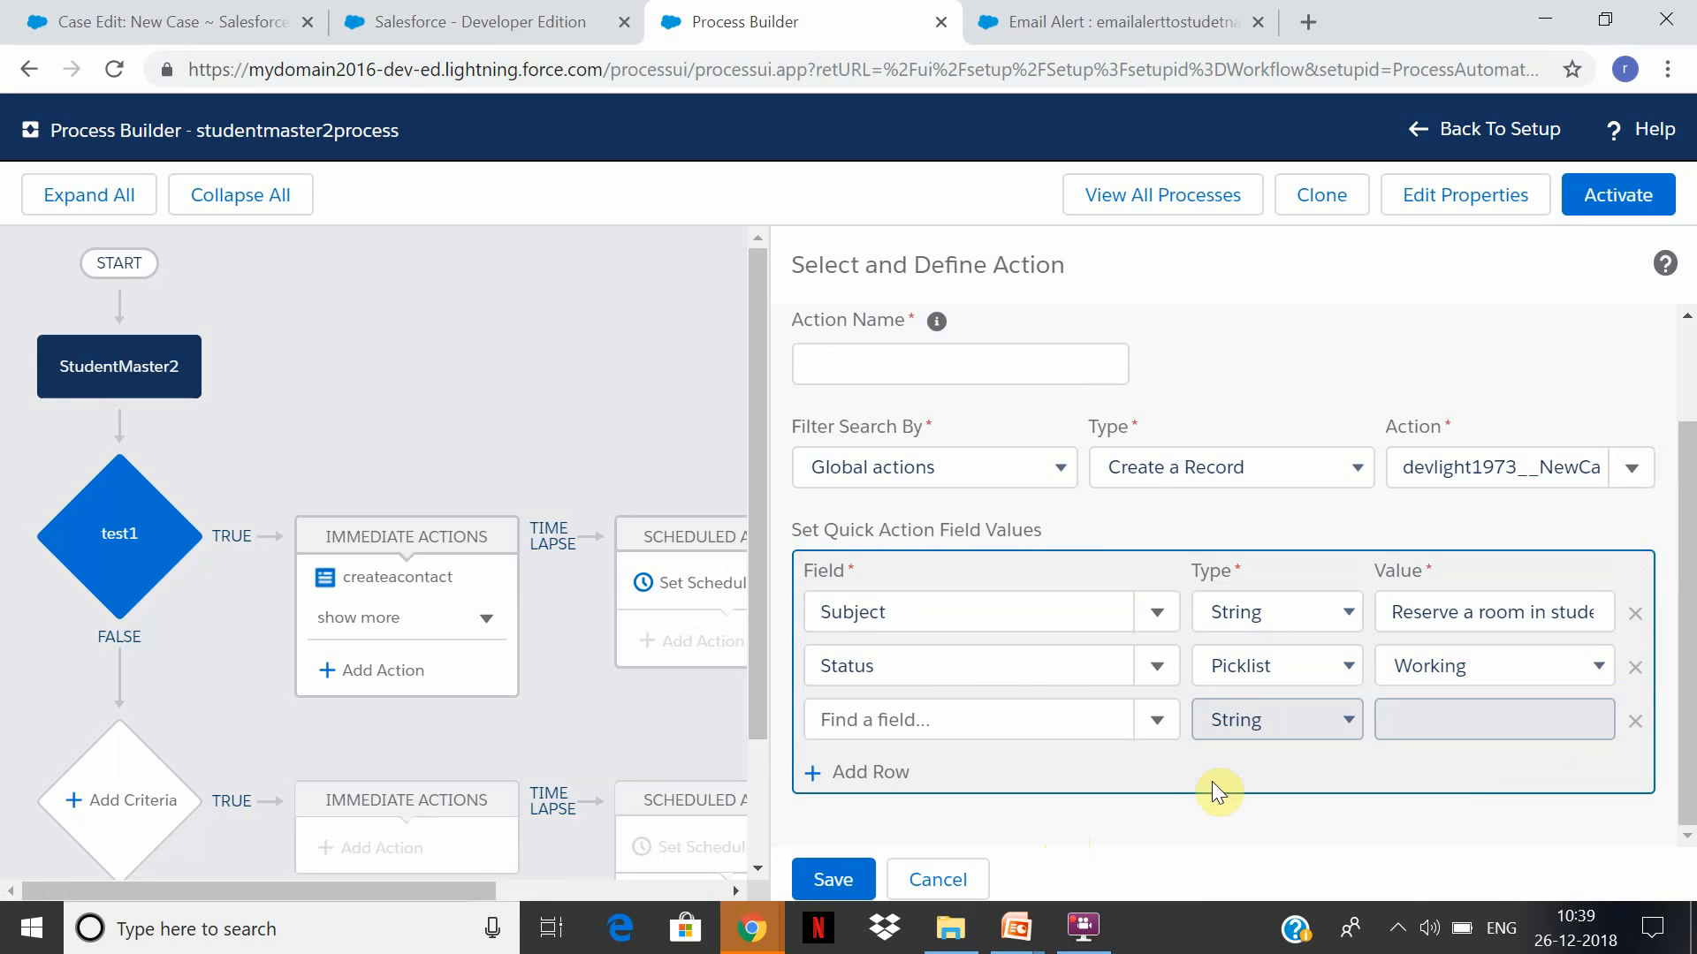
# Set the third field value row to the Related Record ID field with the Field Reference type
pyautogui.click(1158, 723)
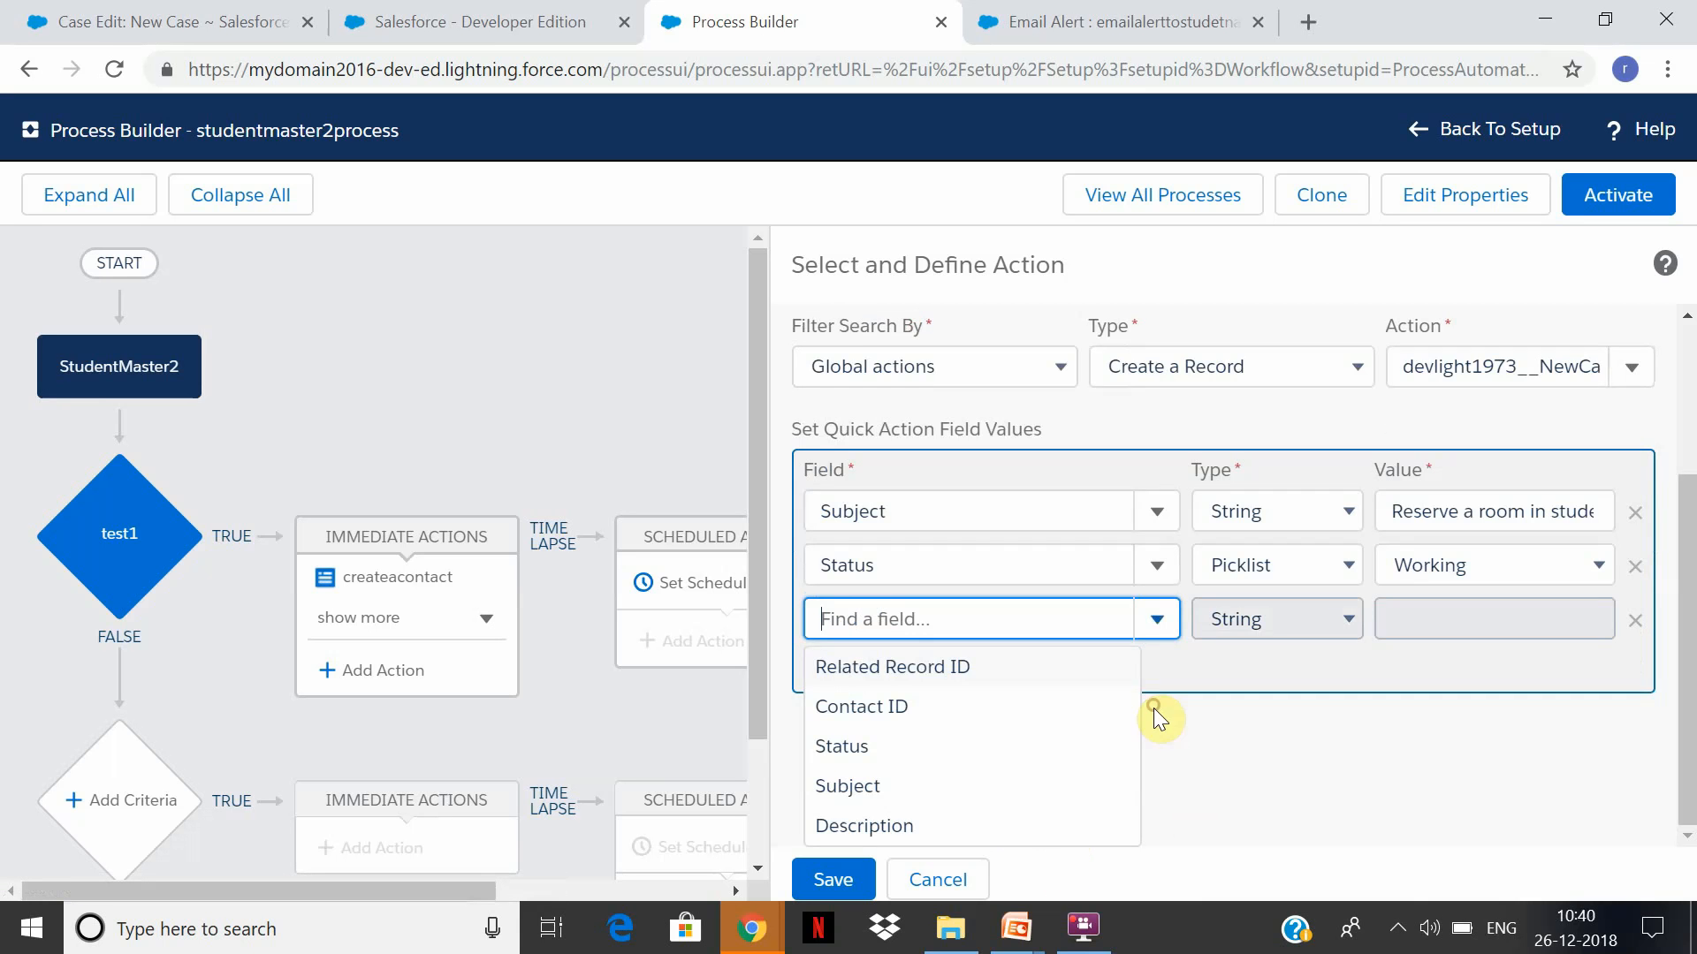
pyautogui.click(1042, 670)
pyautogui.click(1334, 717)
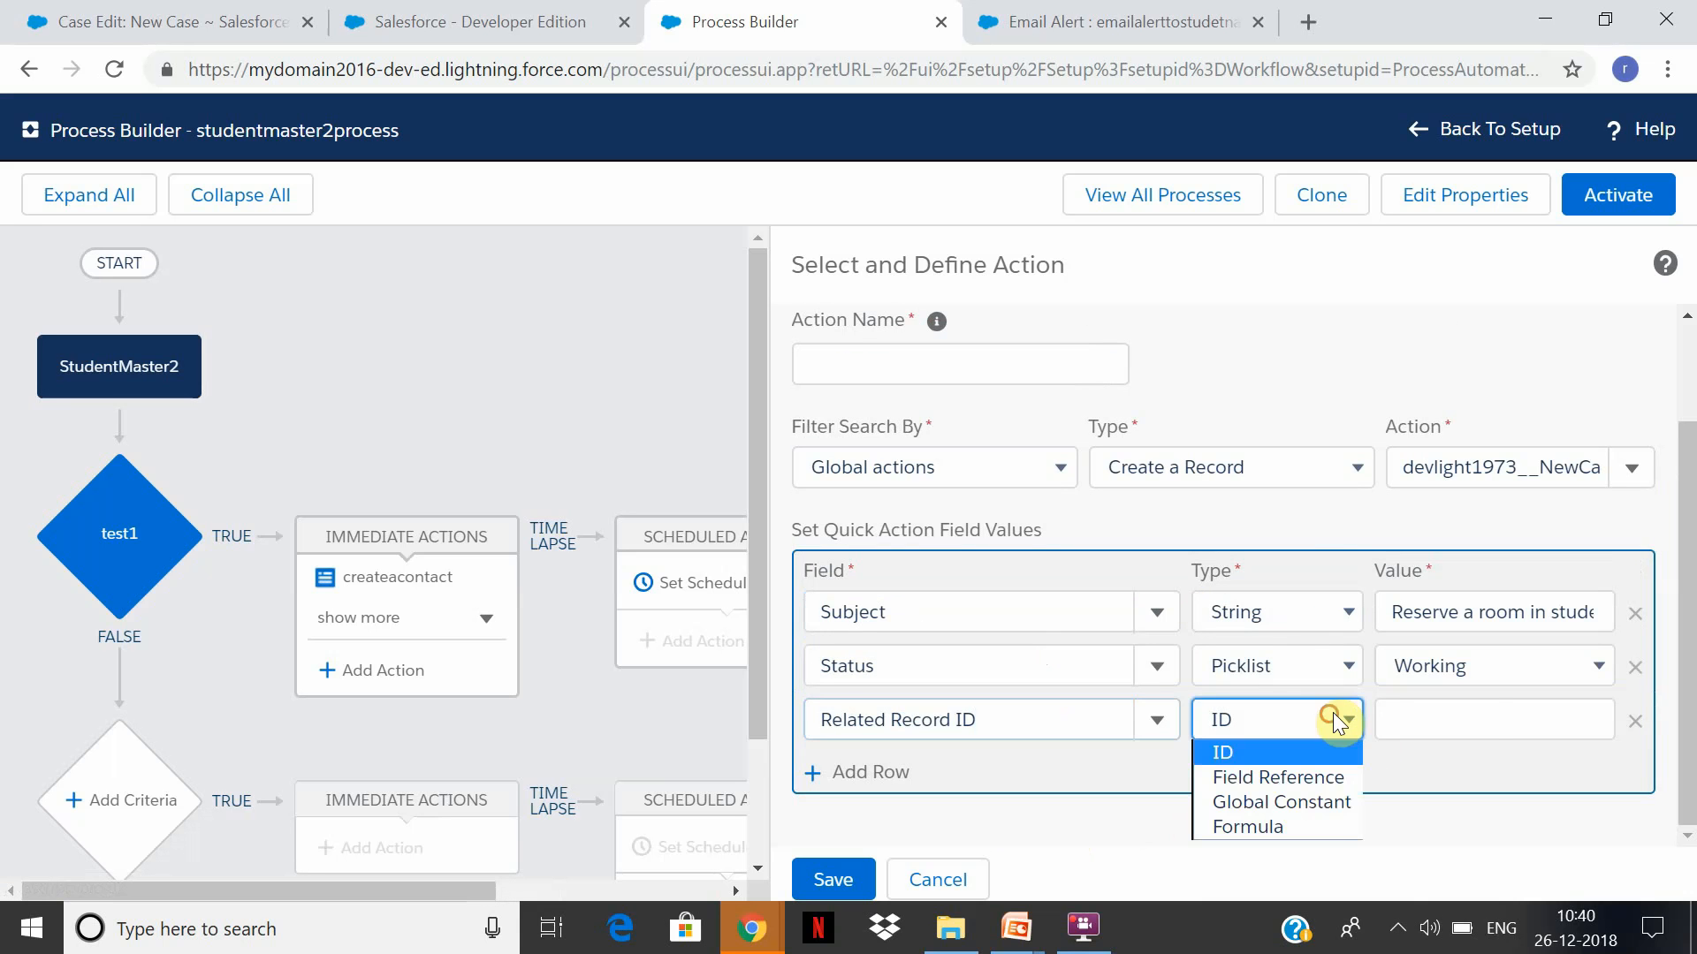
pyautogui.click(1333, 777)
# Reference the StudentMaster2 object's Record ID as the value of the Related Record ID row
pyautogui.click(1478, 733)
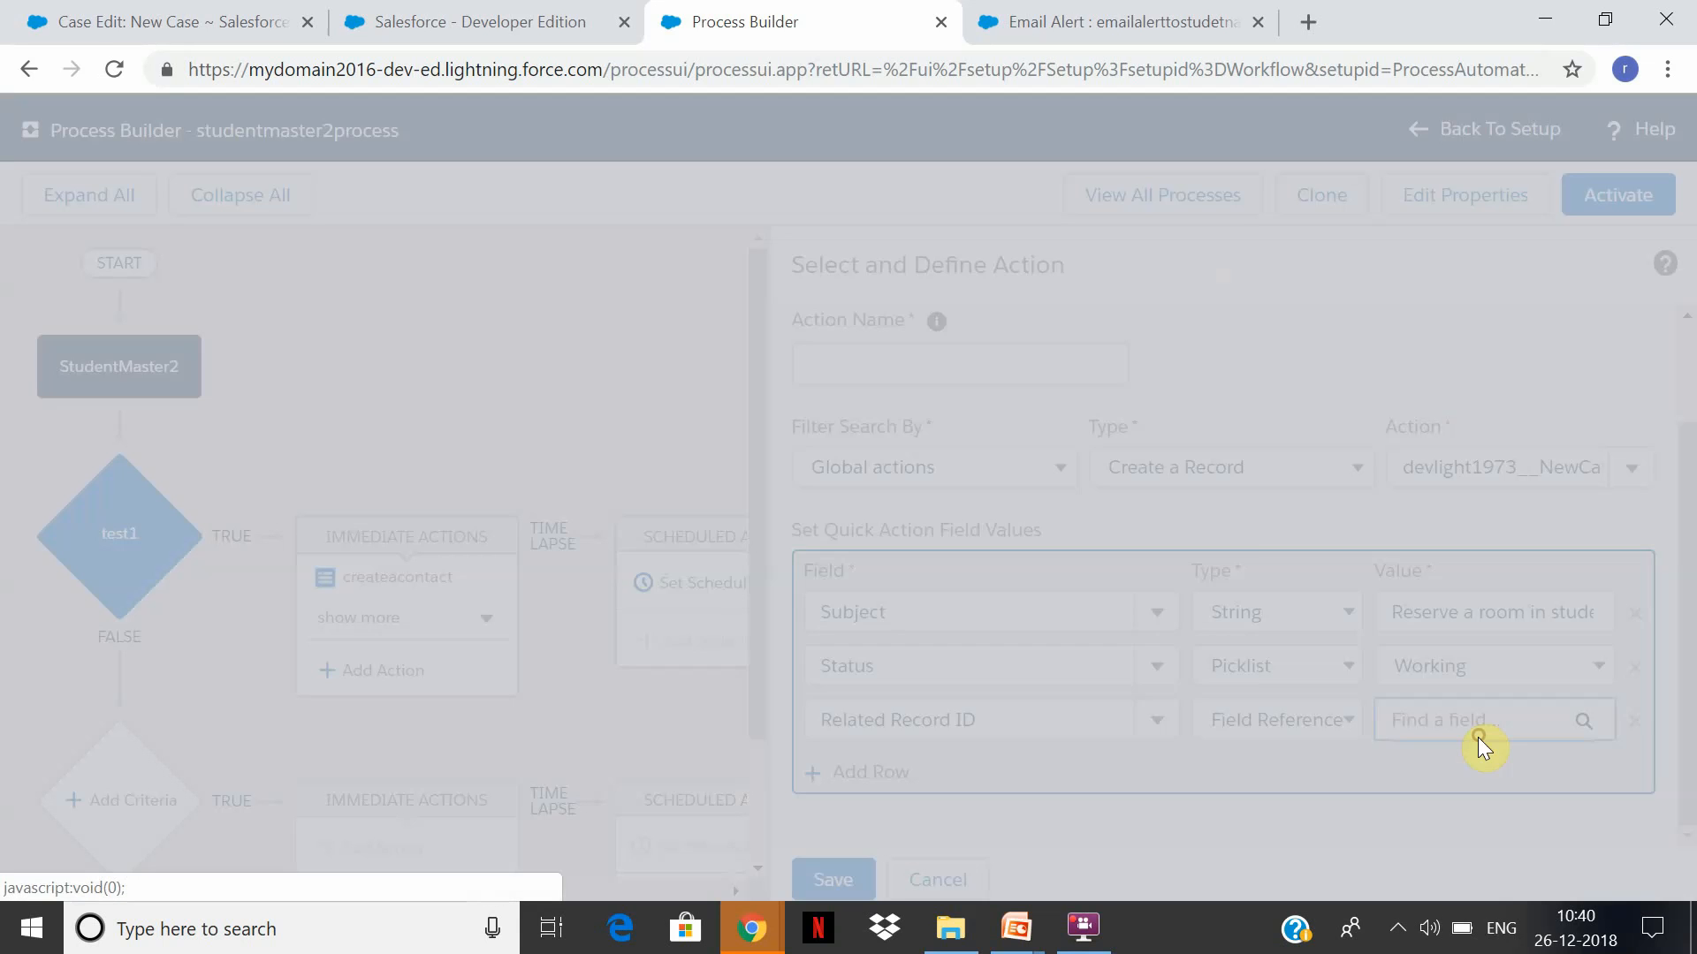
pyautogui.click(1071, 442)
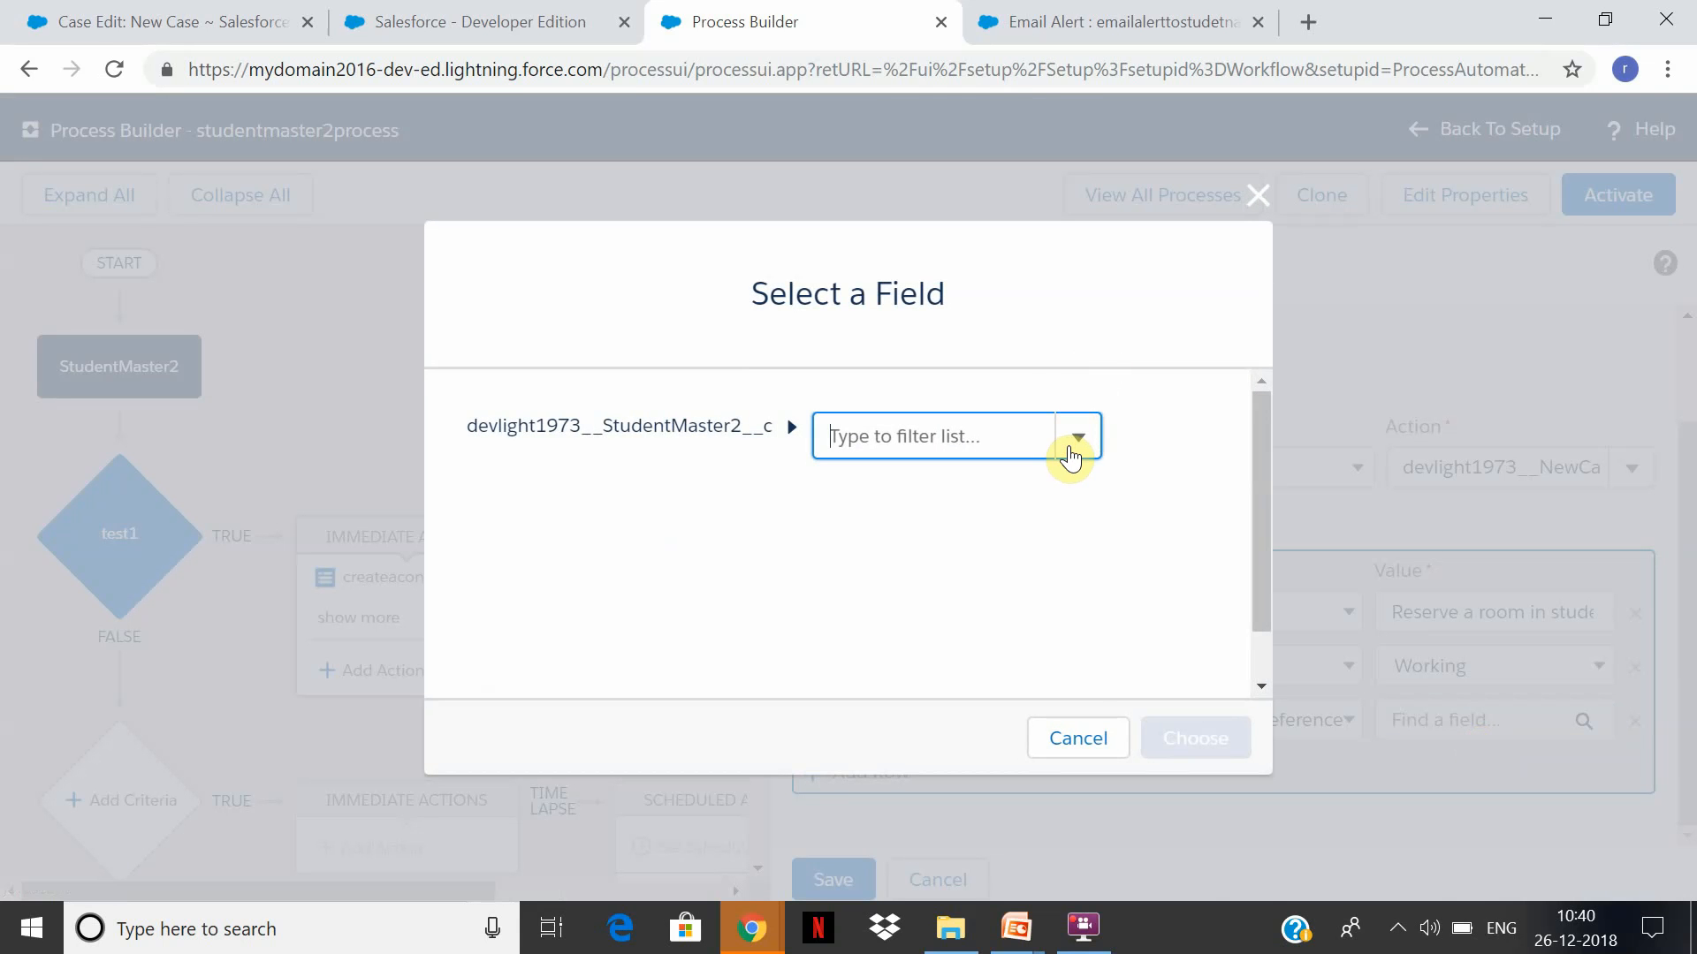
pyautogui.scroll(-1, 1094, 548)
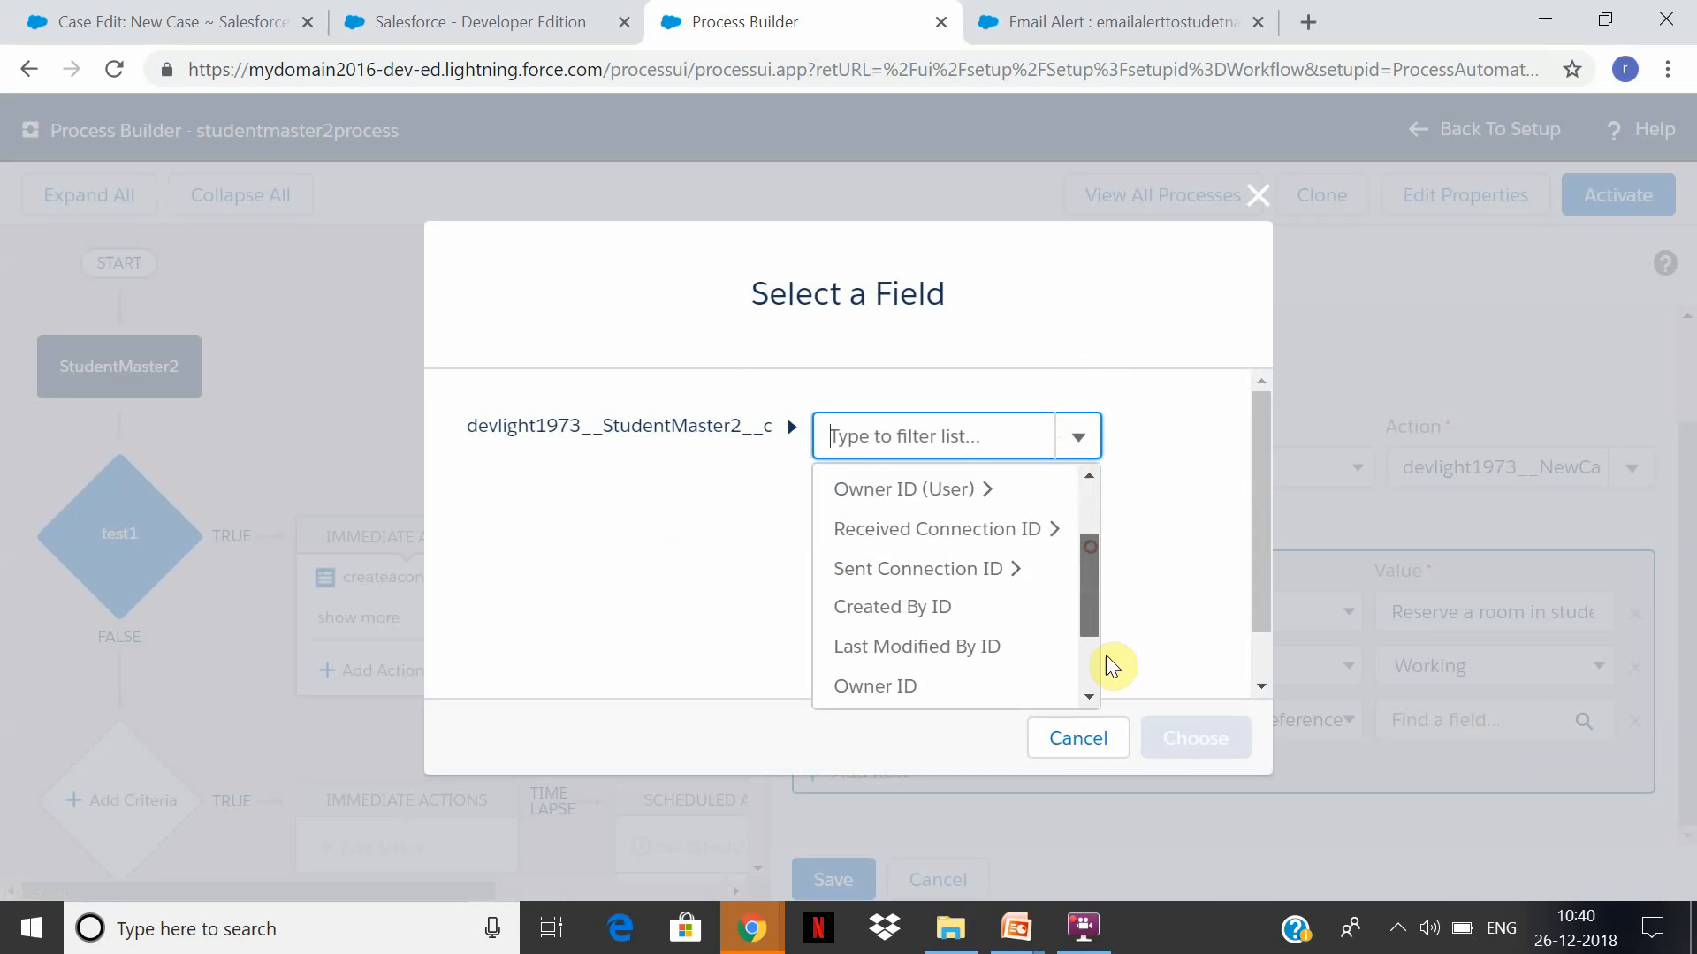
pyautogui.scroll(-1, 1105, 655)
pyautogui.scroll(1, 1072, 606)
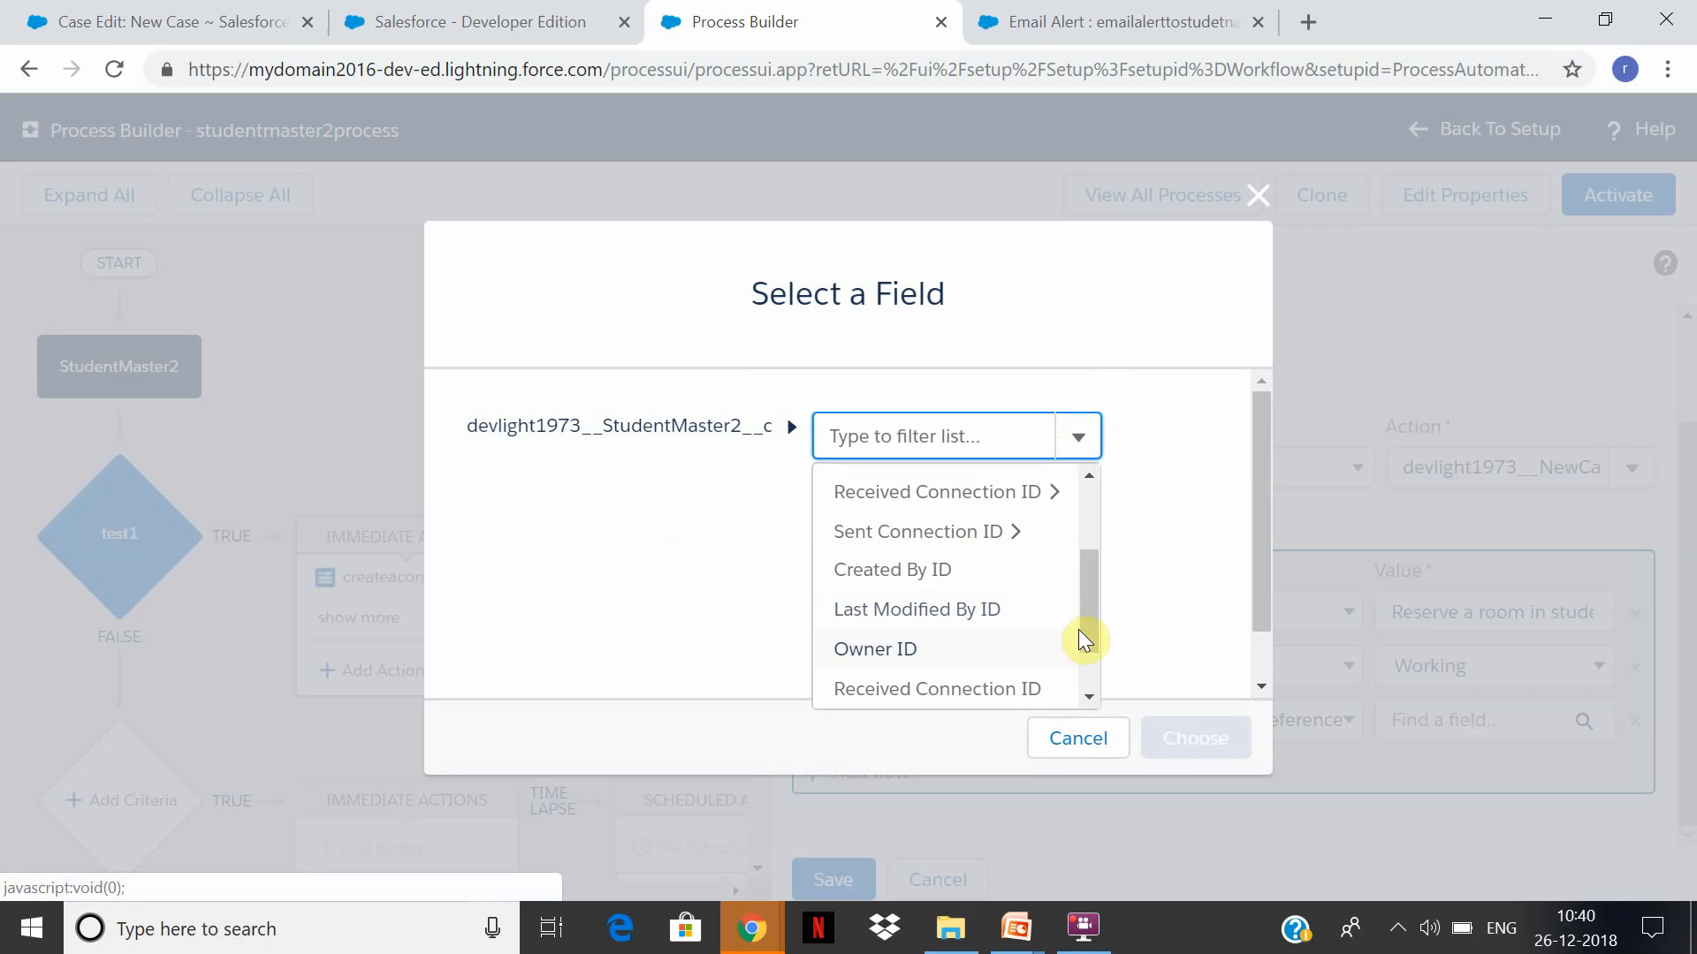
pyautogui.scroll(-1, 1095, 645)
pyautogui.click(979, 656)
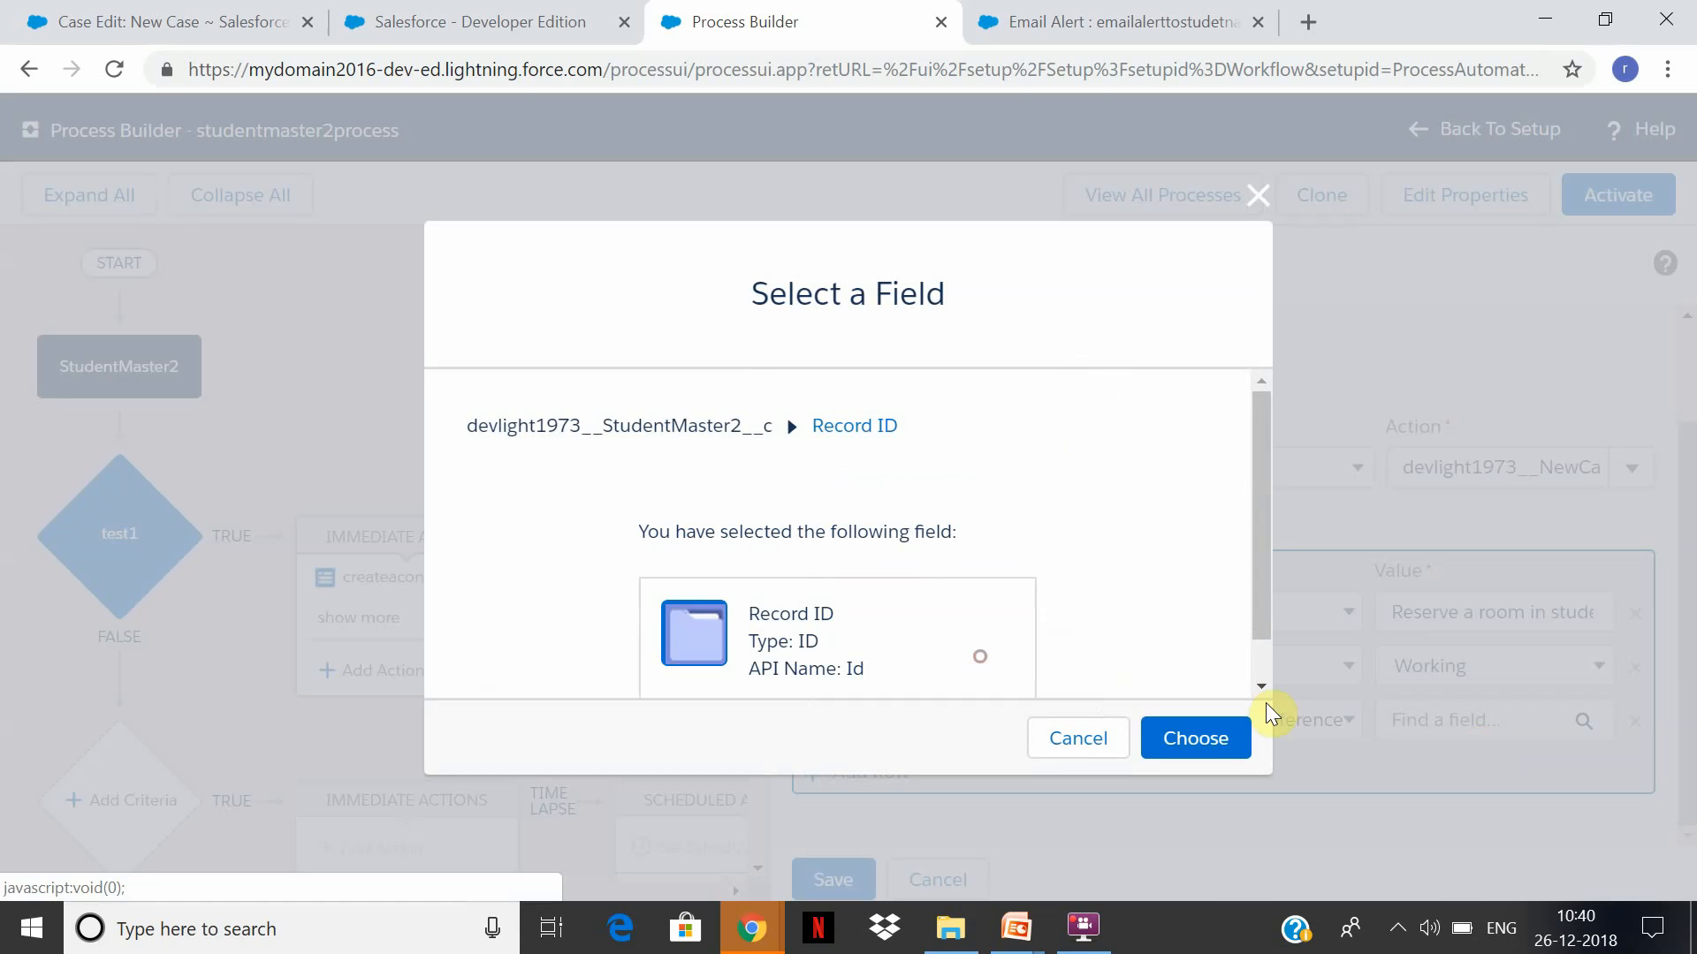
pyautogui.click(1179, 740)
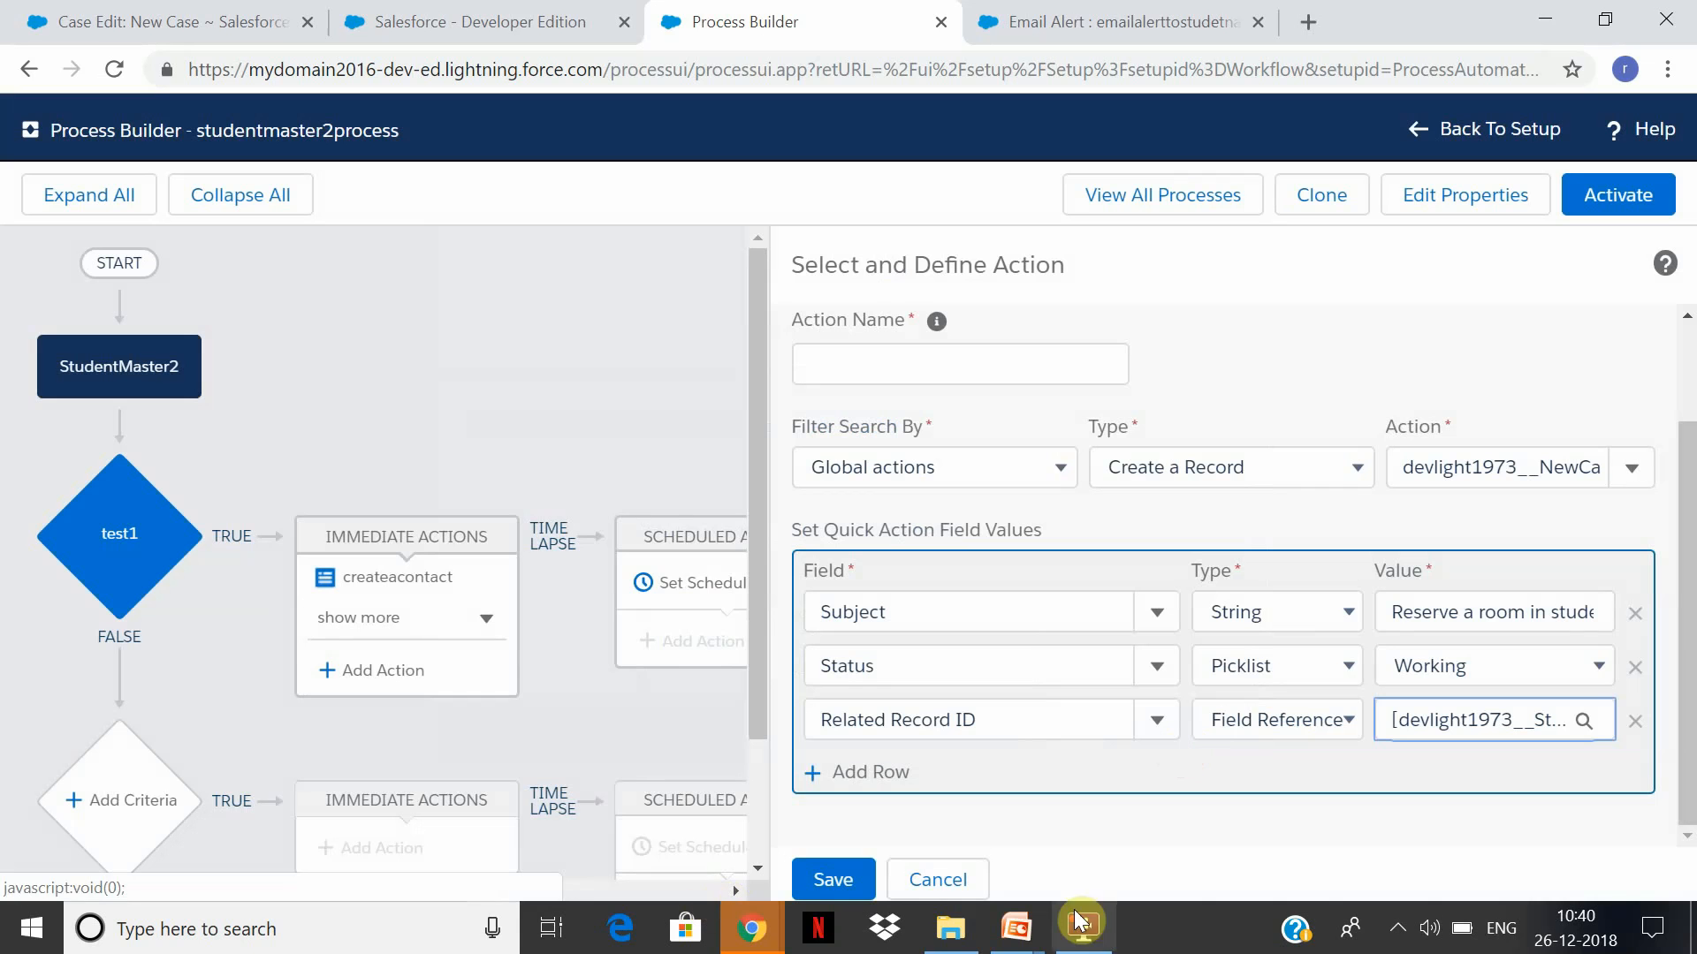
# Name the quick action createroombooking and save it
pyautogui.click(831, 879)
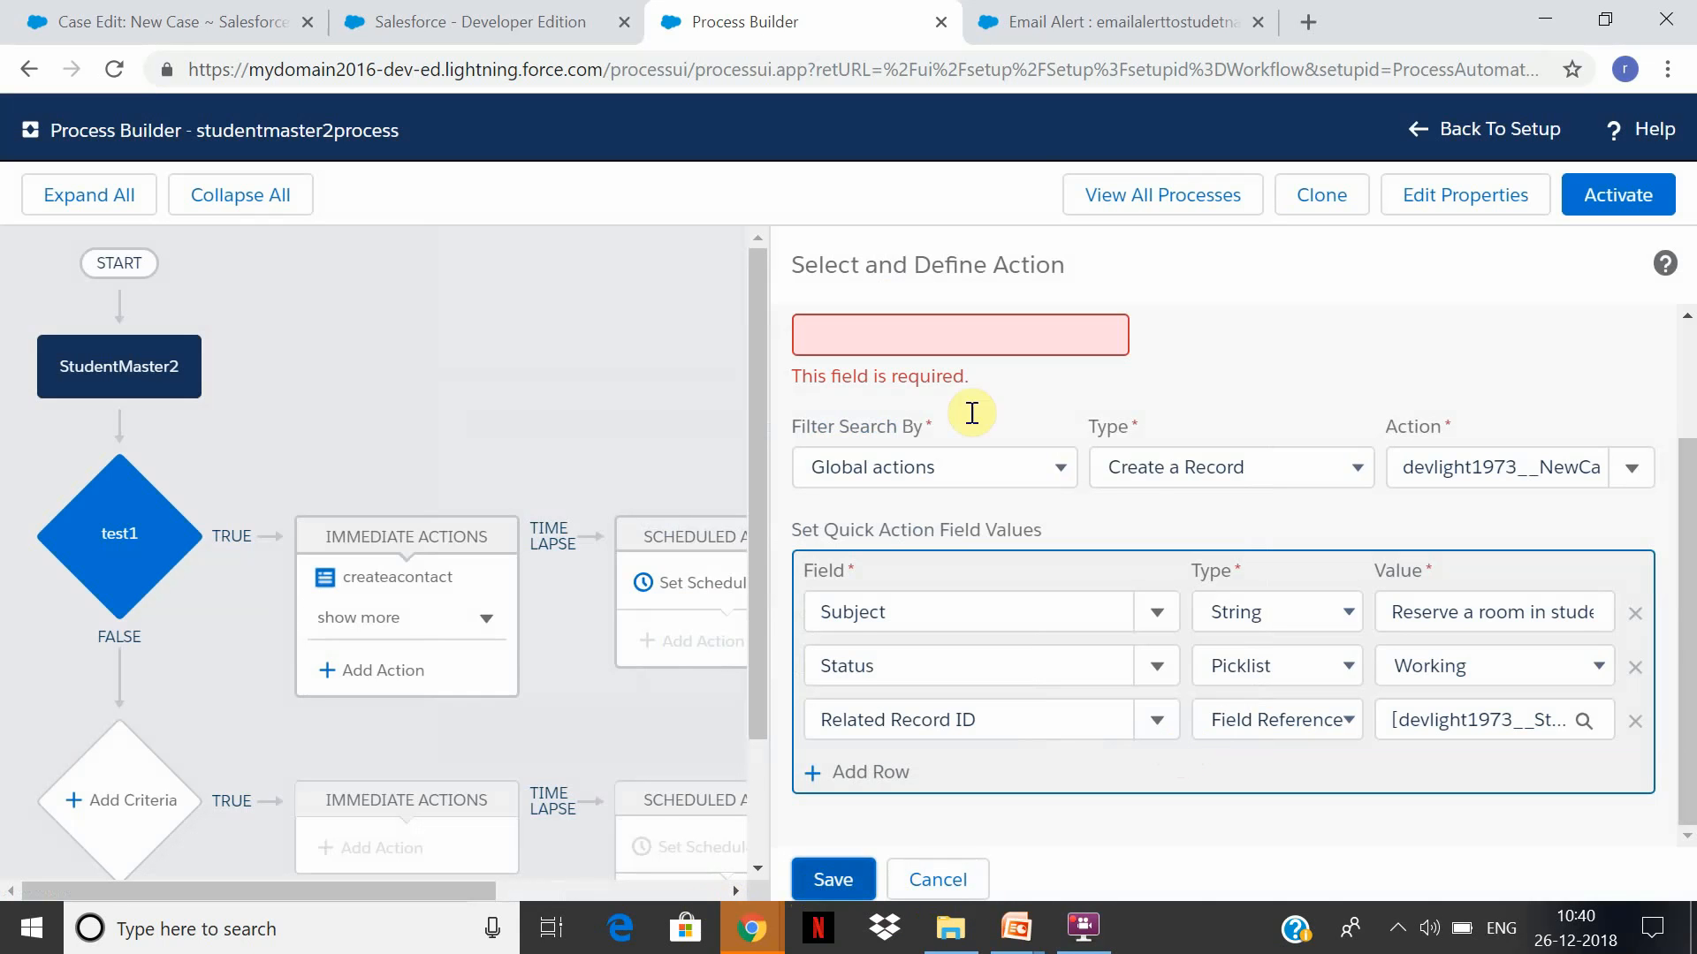
pyautogui.click(984, 323)
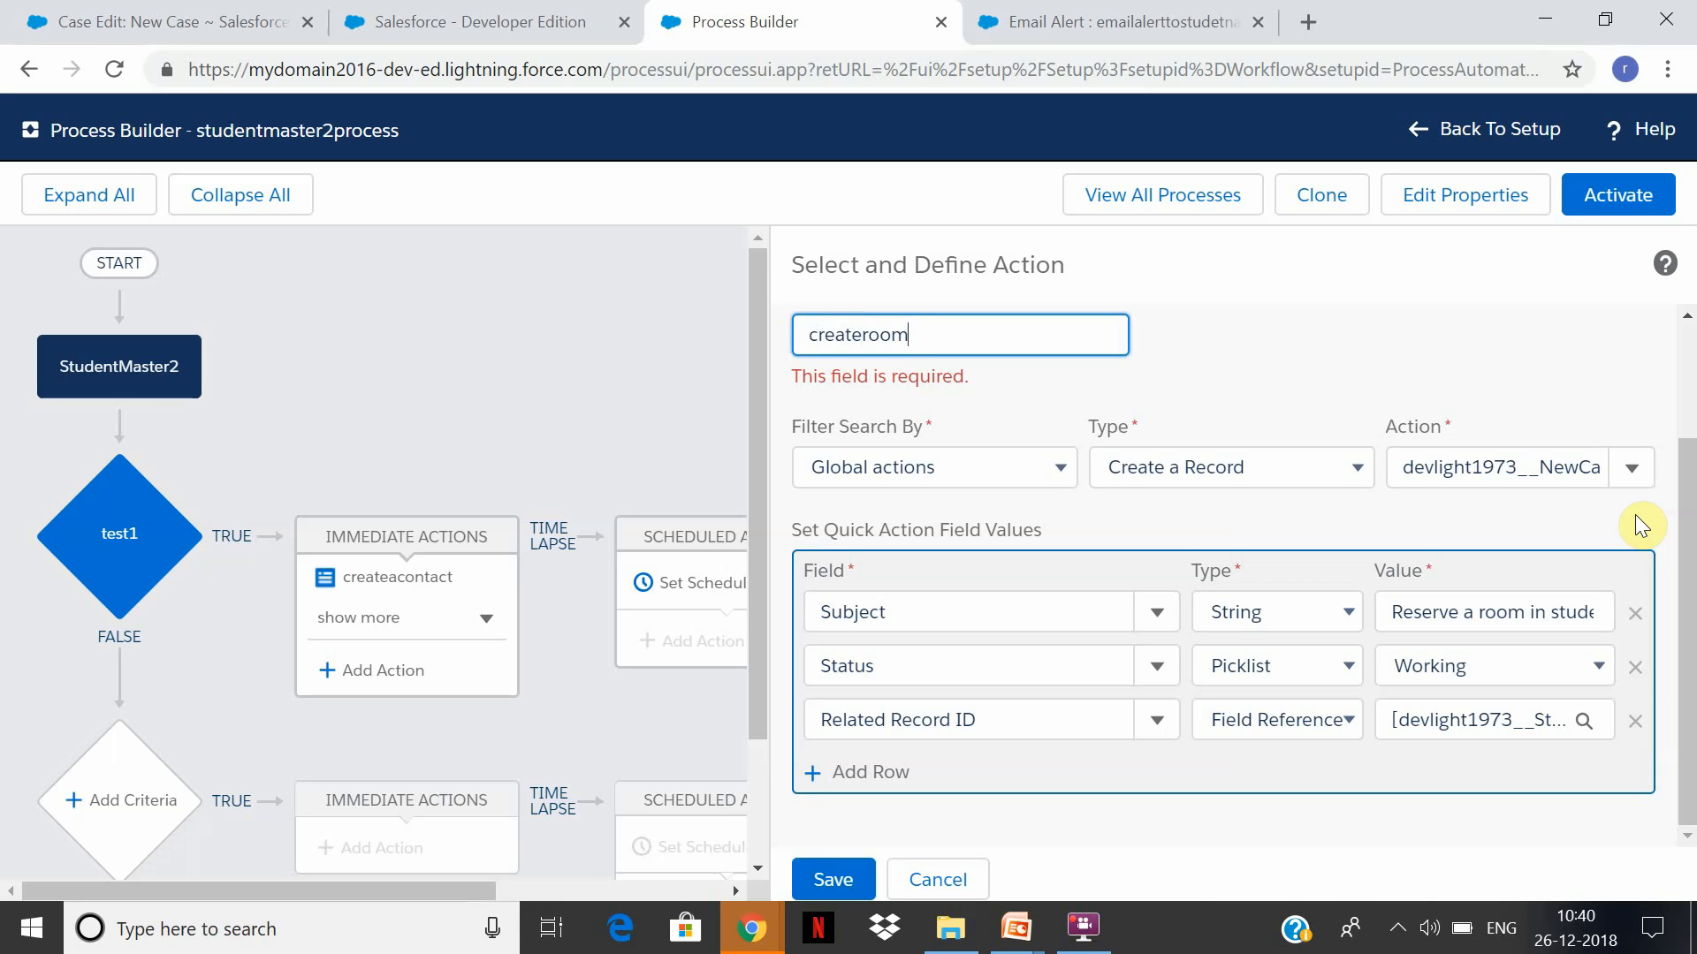
pyautogui.write('booking')
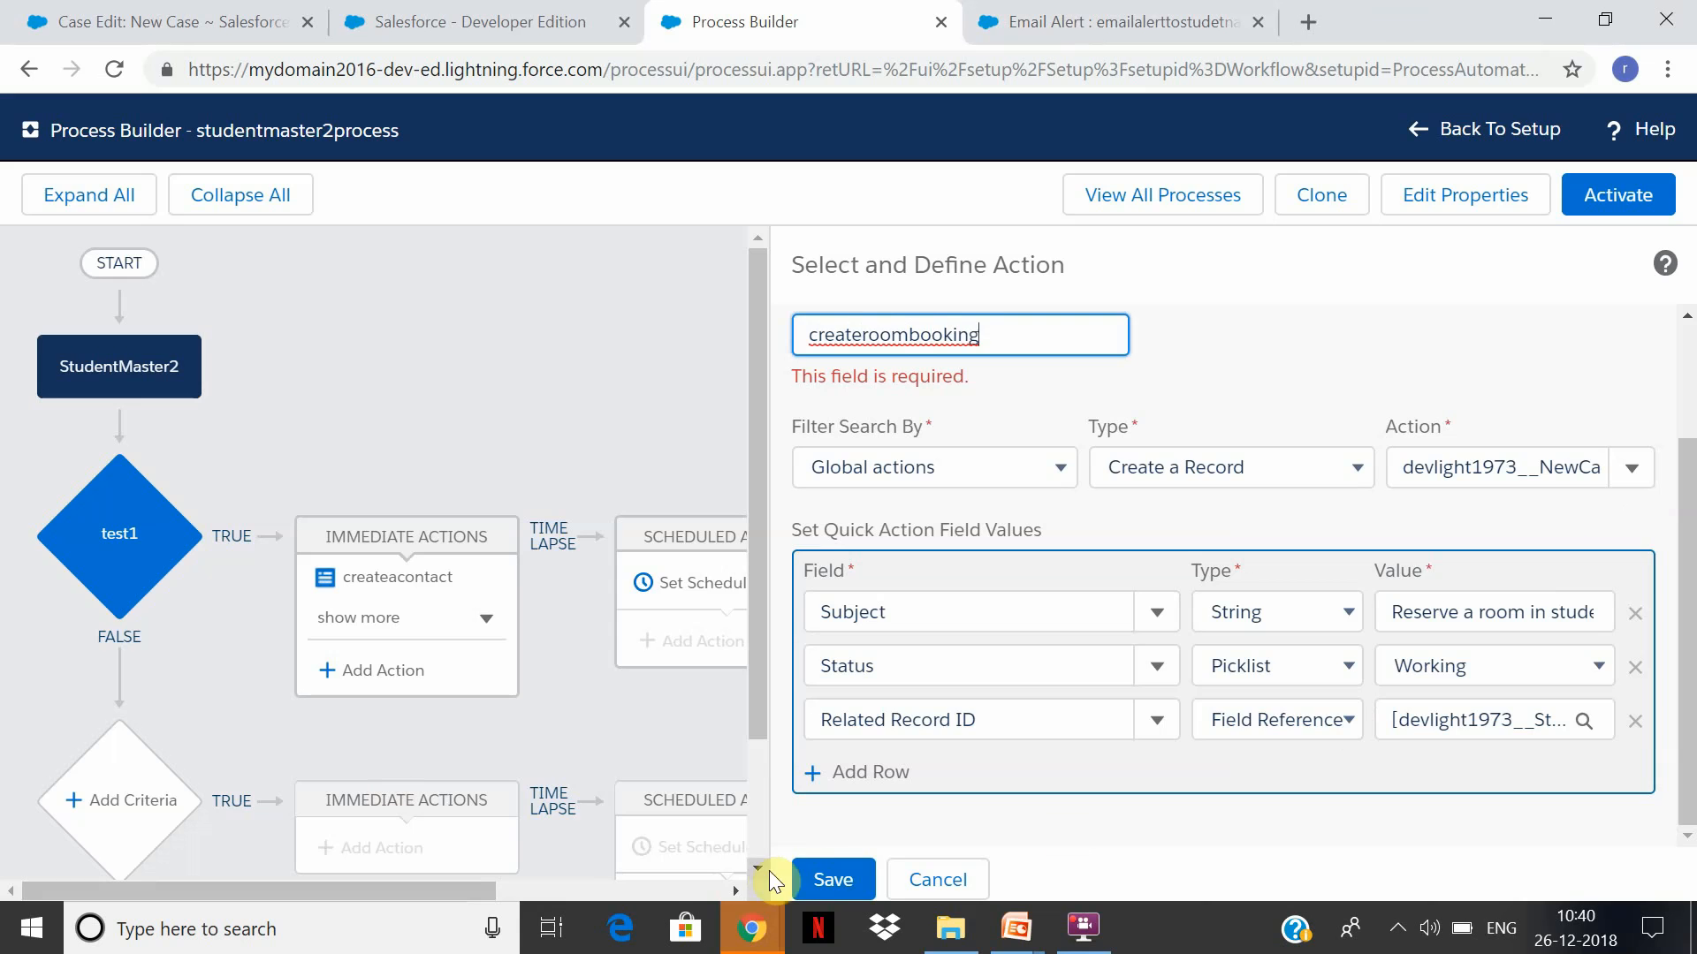
pyautogui.click(829, 882)
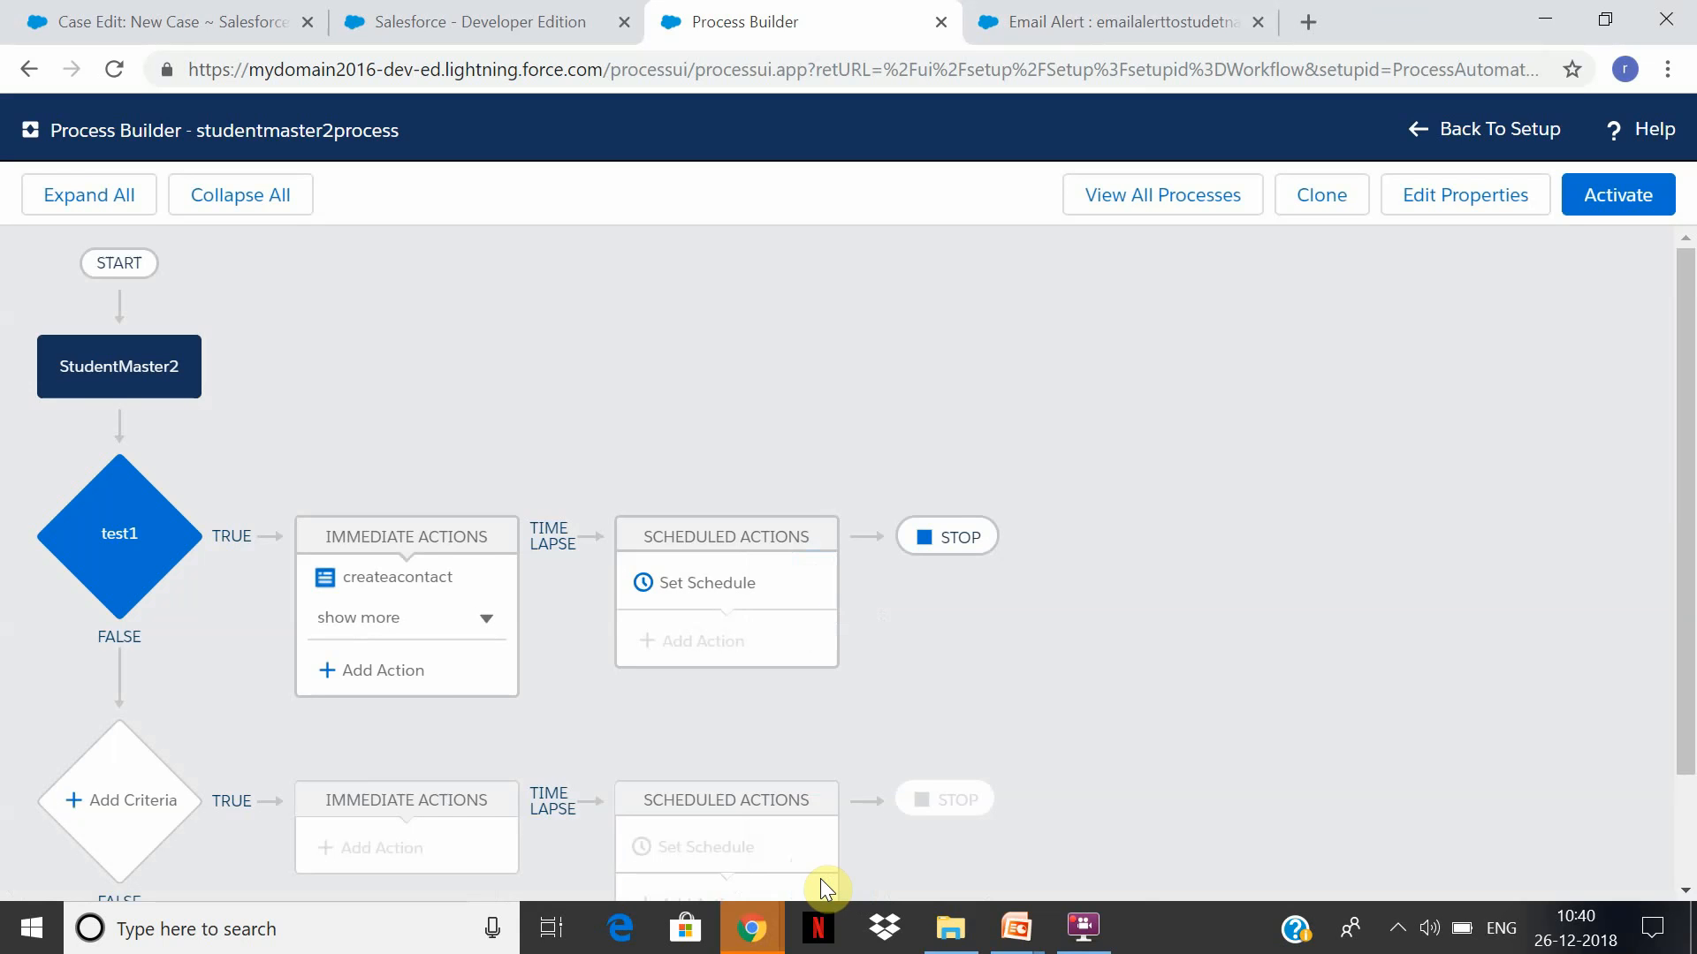
# Add another immediate action to test1, expand the list of existing actions, and set the new action's type to Submit for Approval
pyautogui.click(431, 688)
pyautogui.click(455, 629)
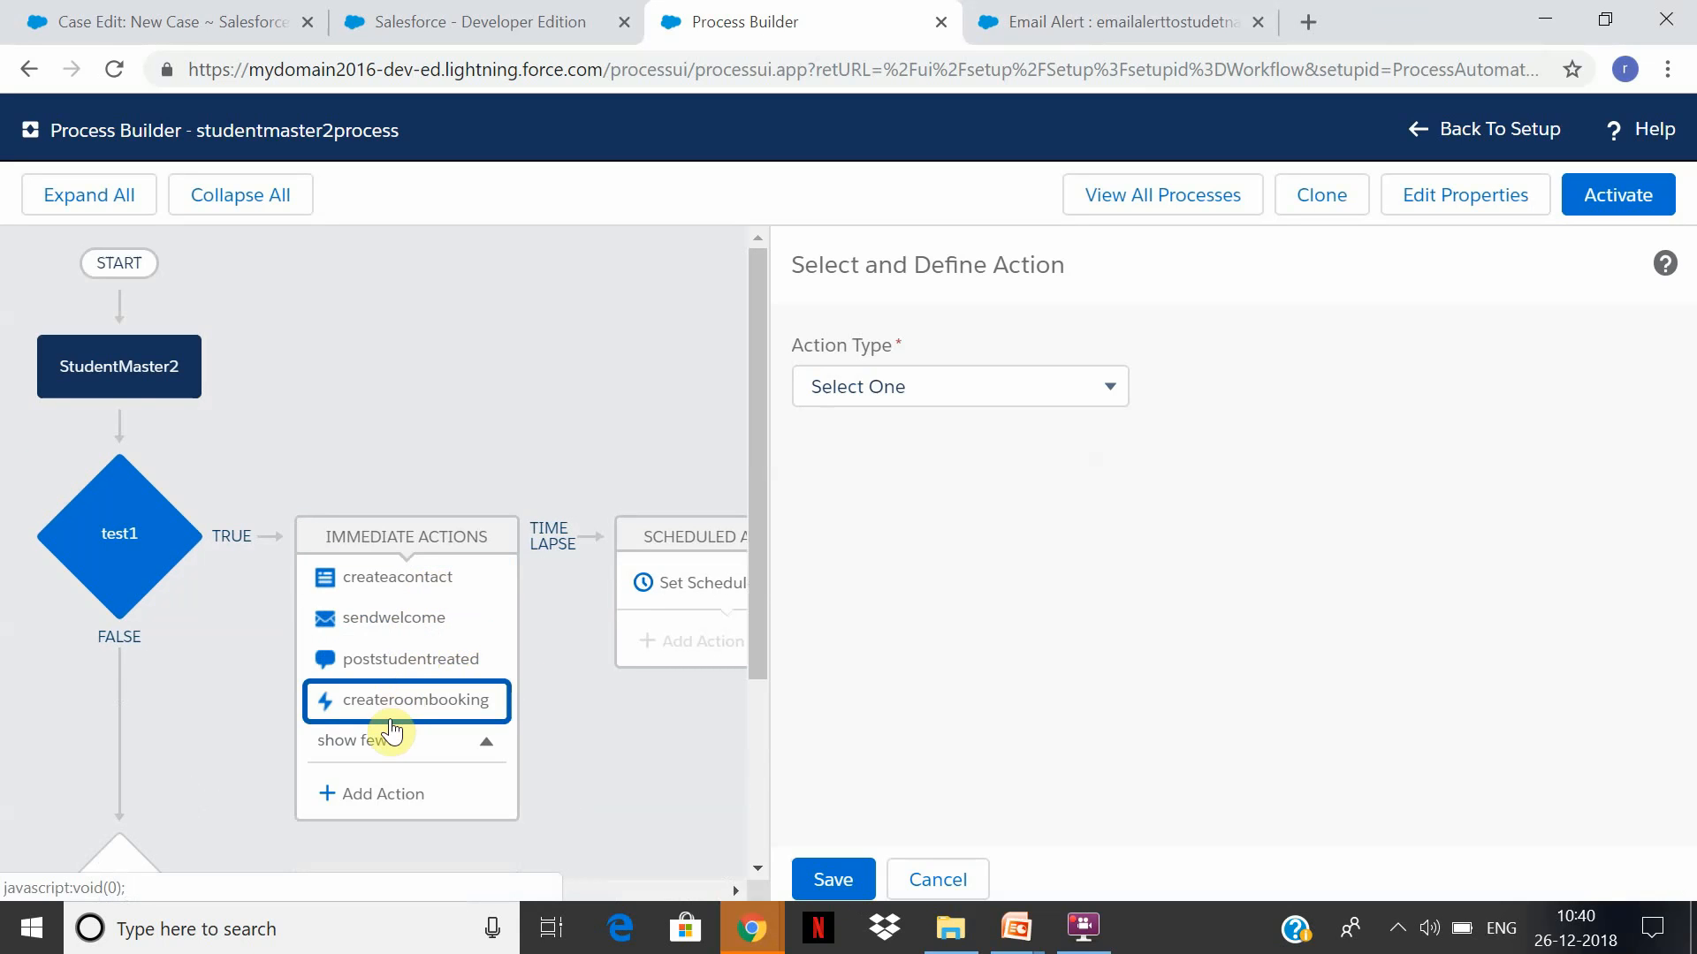
pyautogui.click(1096, 373)
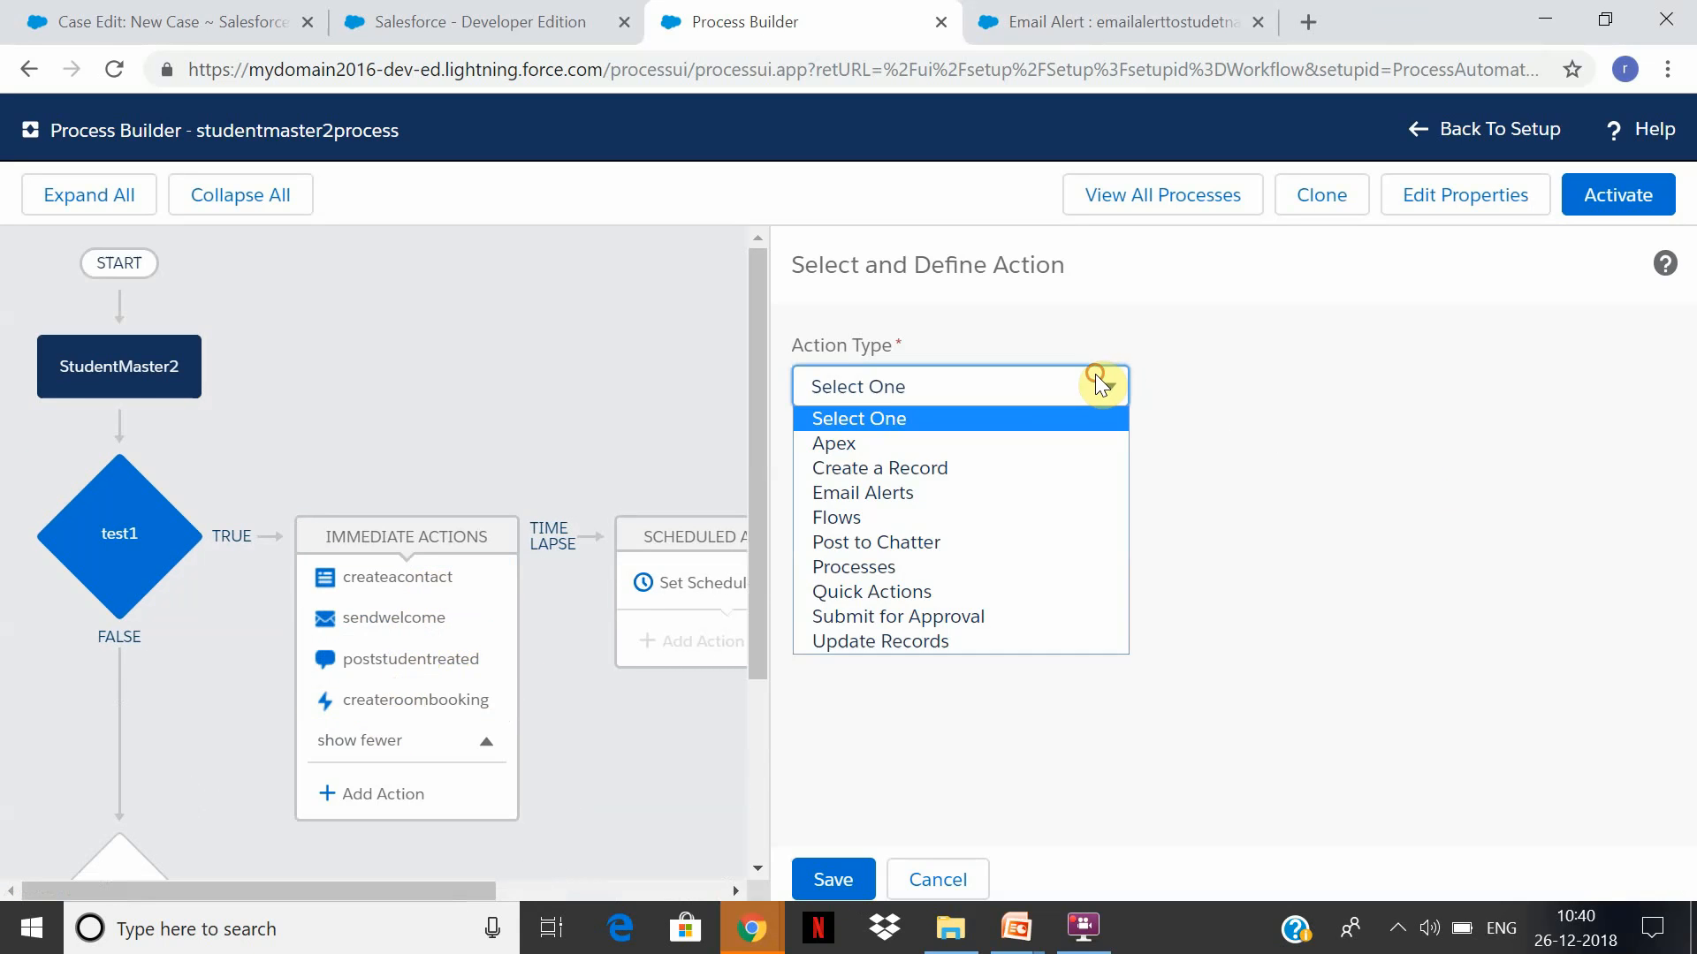
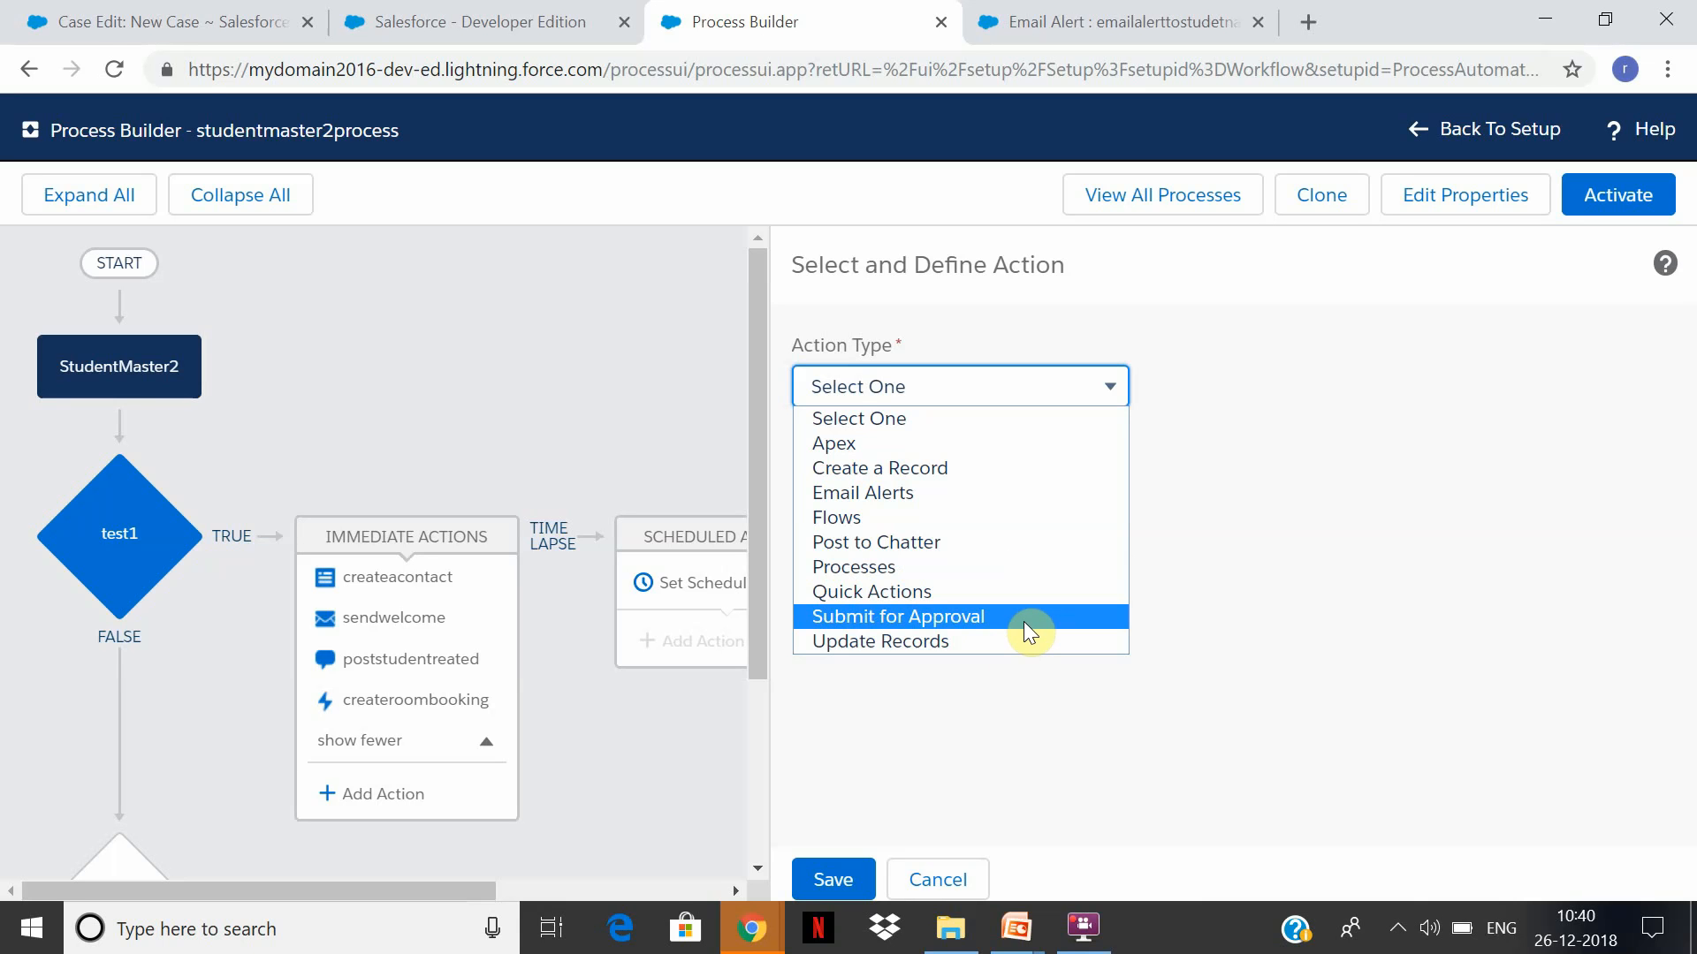
pyautogui.click(1024, 620)
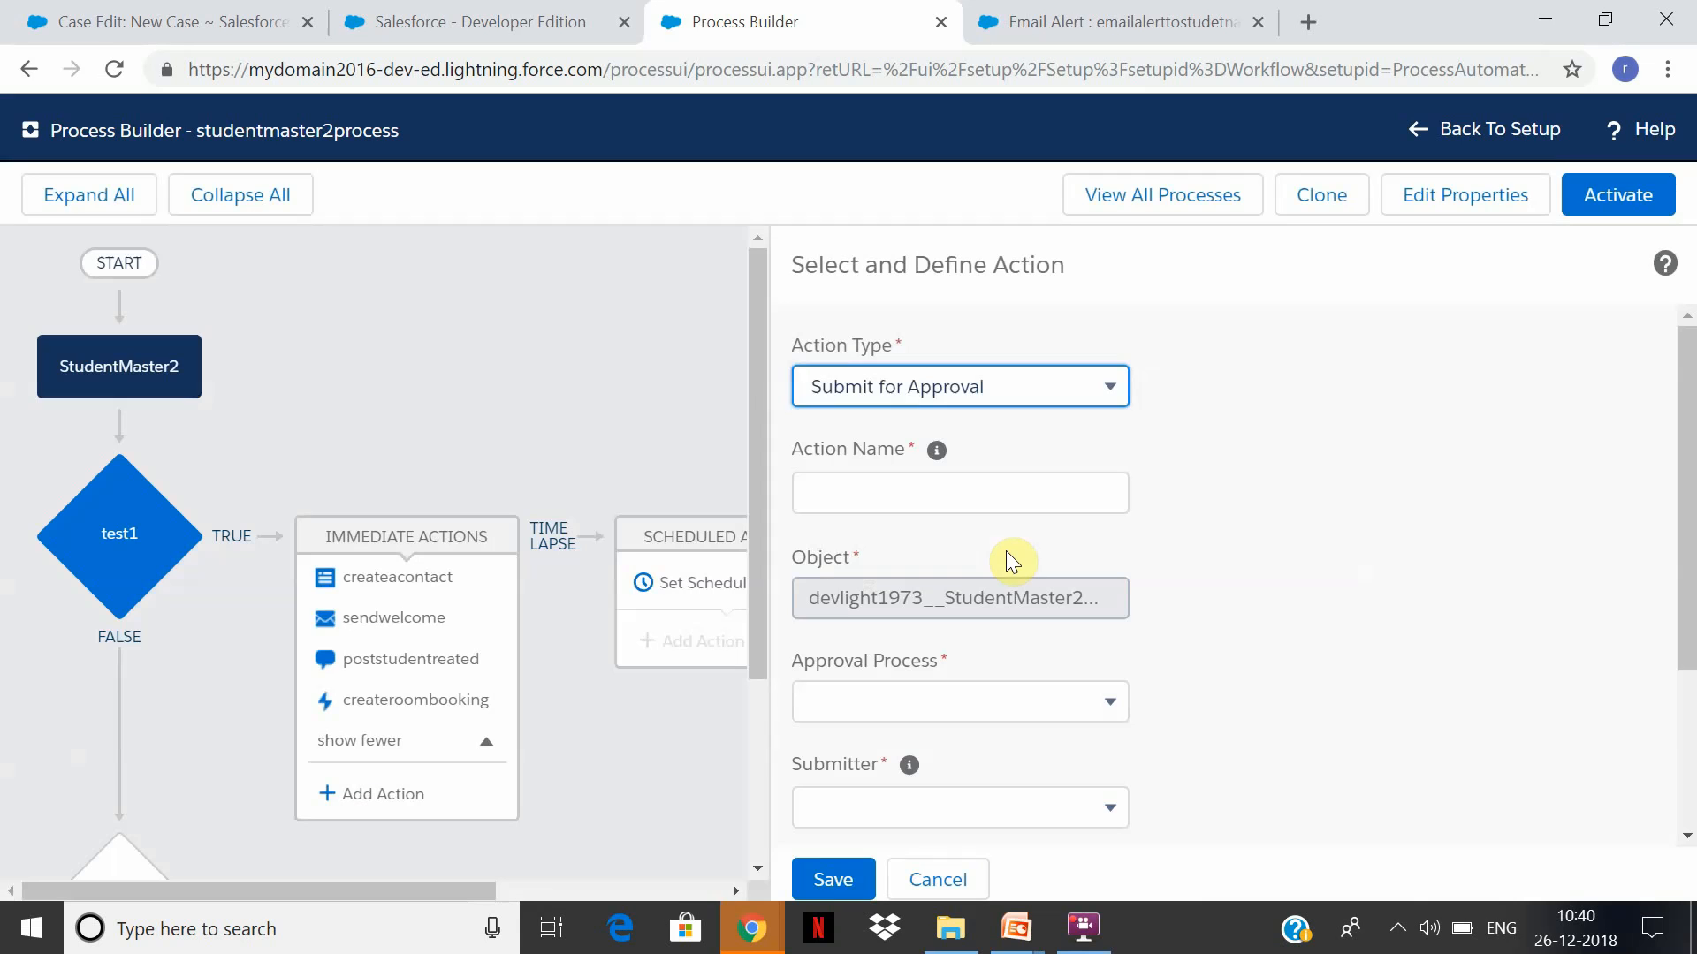
# Name the approval action Submitforapproval
pyautogui.click(1016, 495)
pyautogui.write('Subi')
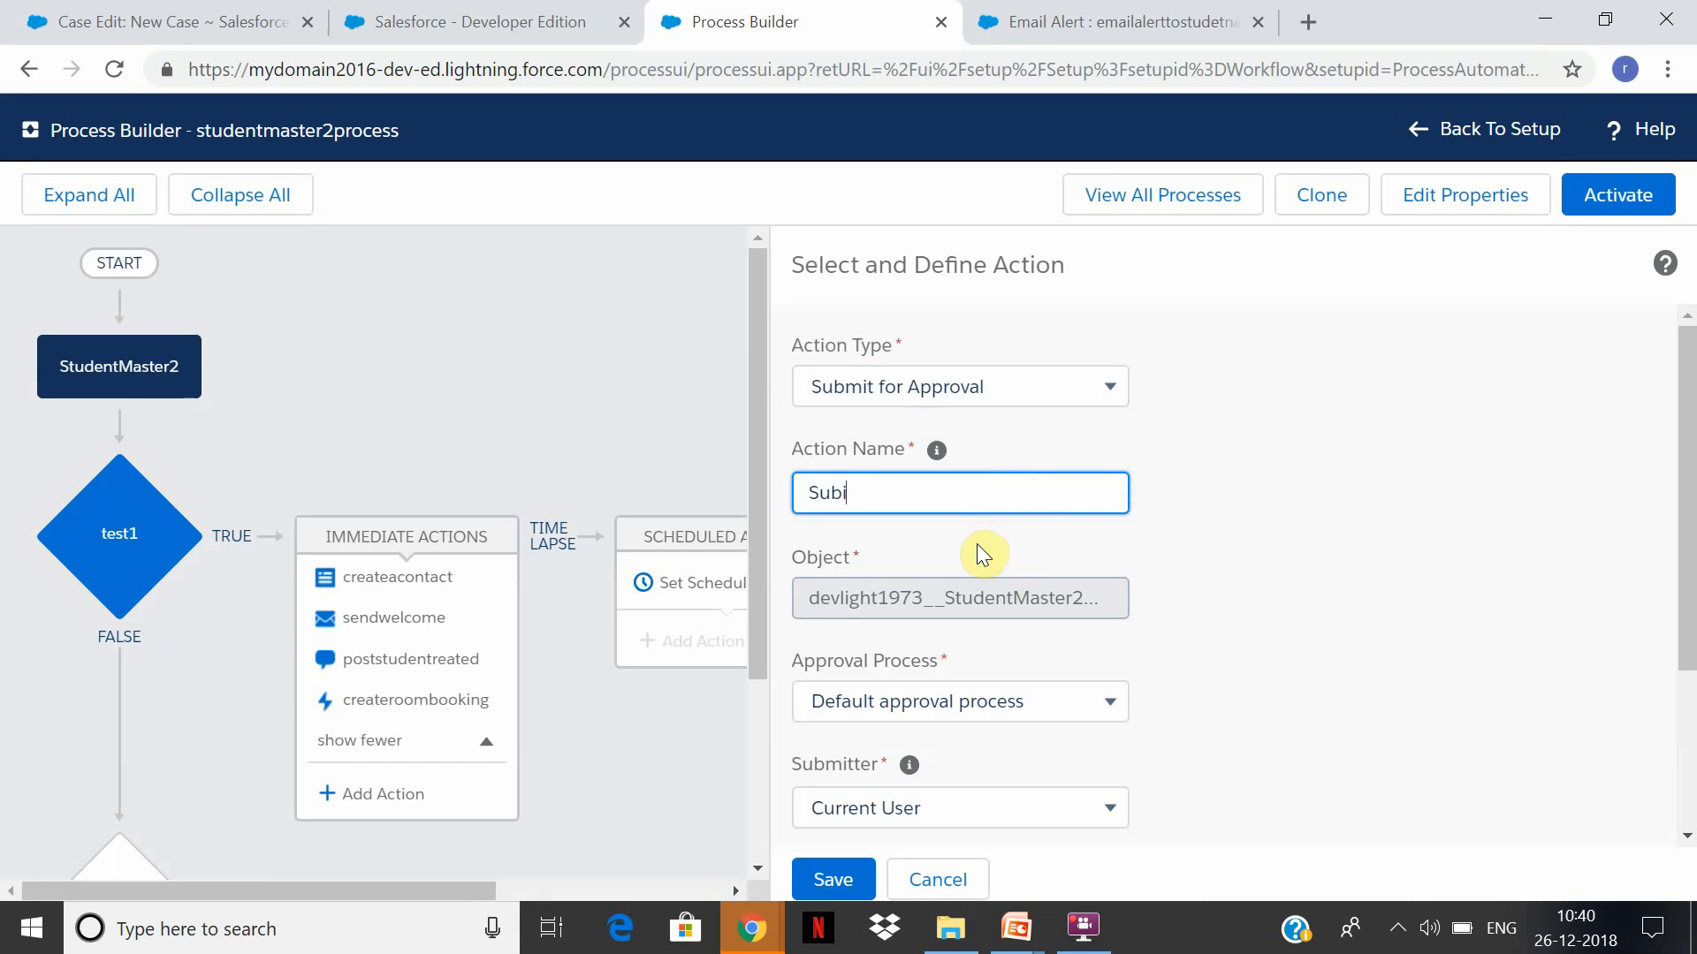
pyautogui.press('BackSpace')
pyautogui.write('mitj')
pyautogui.press('BackSpace')
pyautogui.press('BackSpace')
pyautogui.write('tforapproval')
pyautogui.press('Tab')
# Set the approval process option to Specific approval process and try searching for an approval process starting with "s"
pyautogui.click(956, 698)
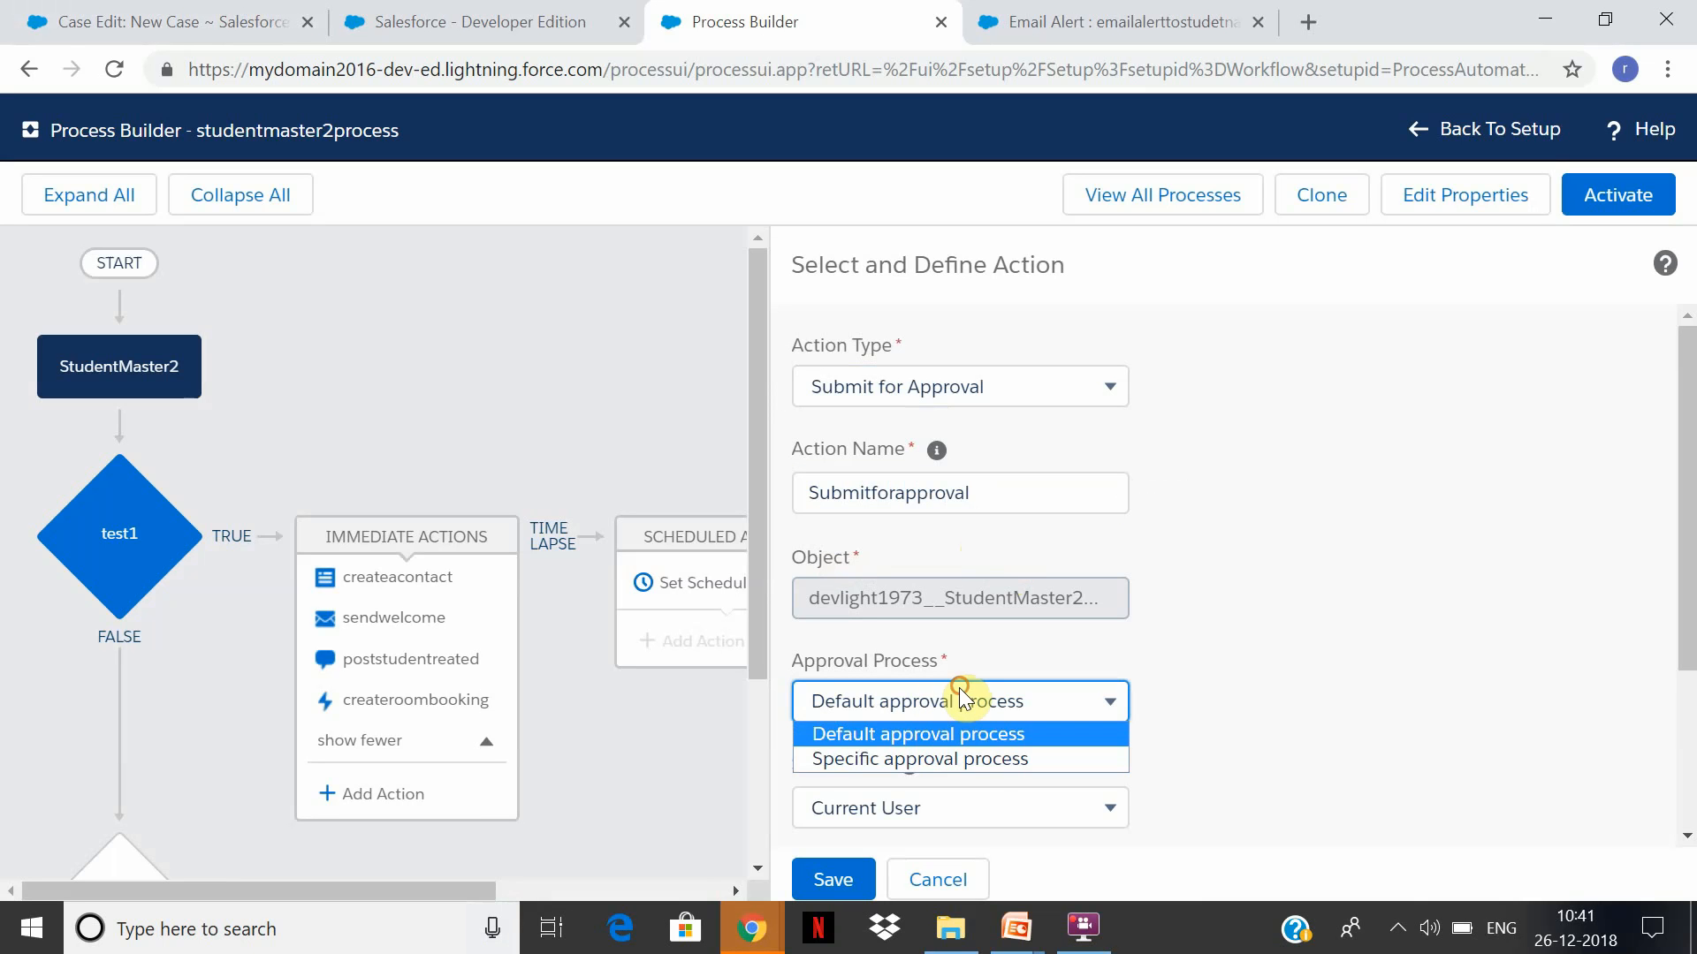
pyautogui.click(983, 762)
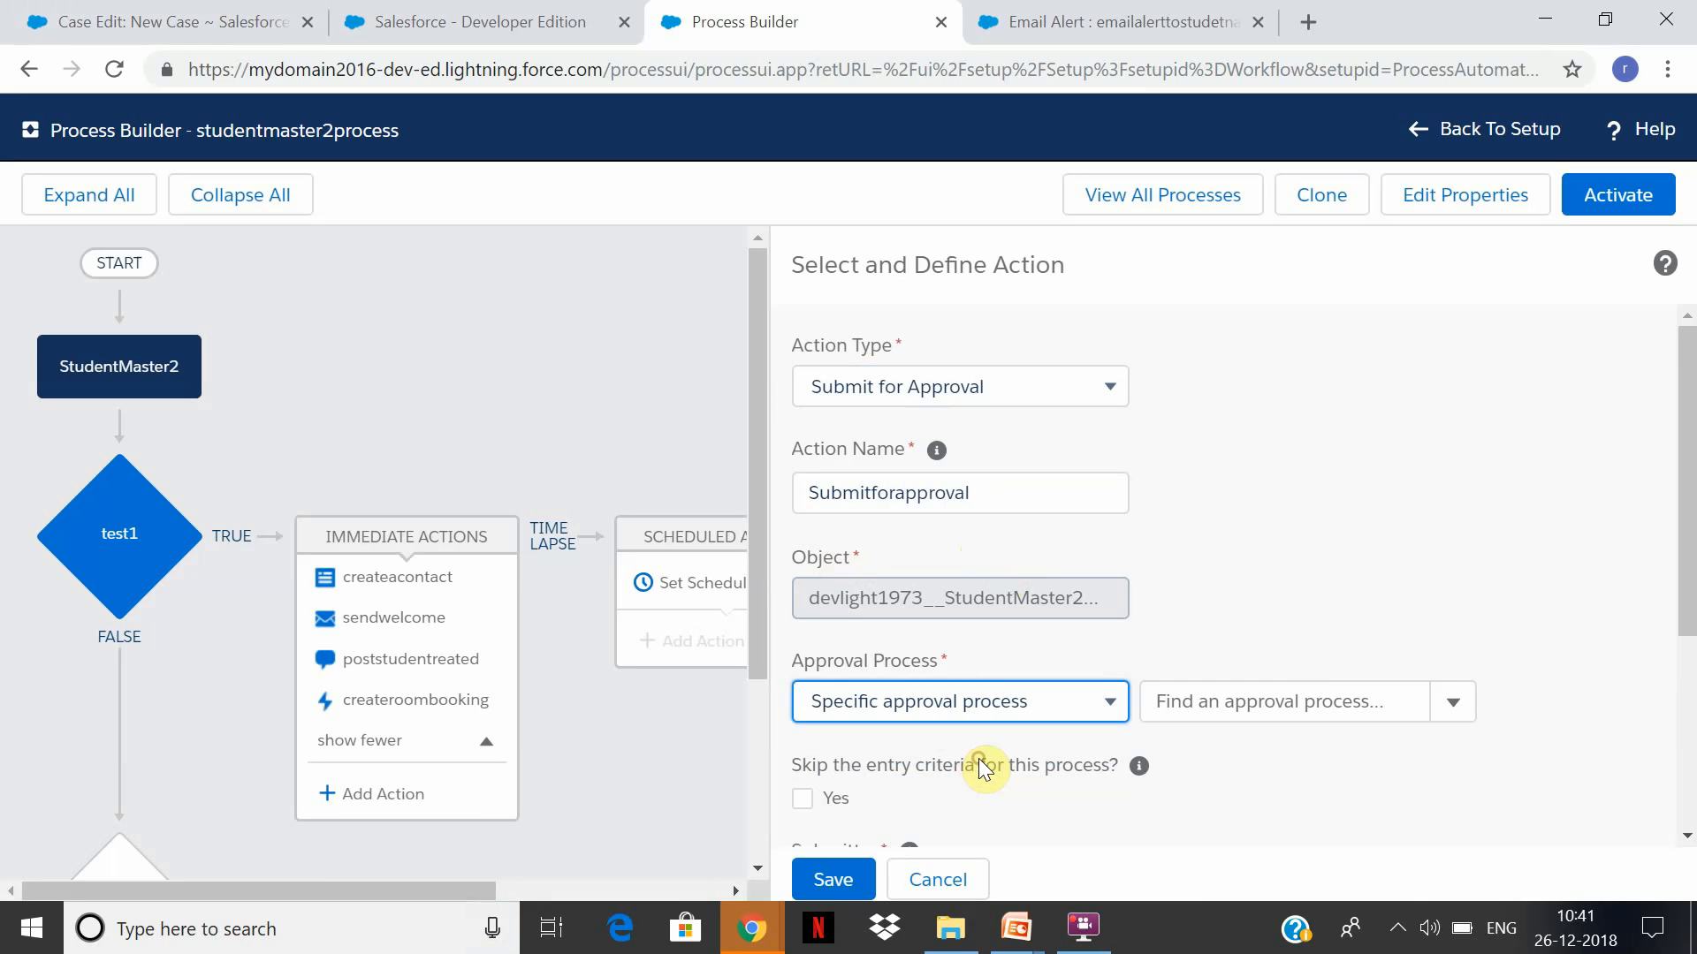
pyautogui.click(1334, 701)
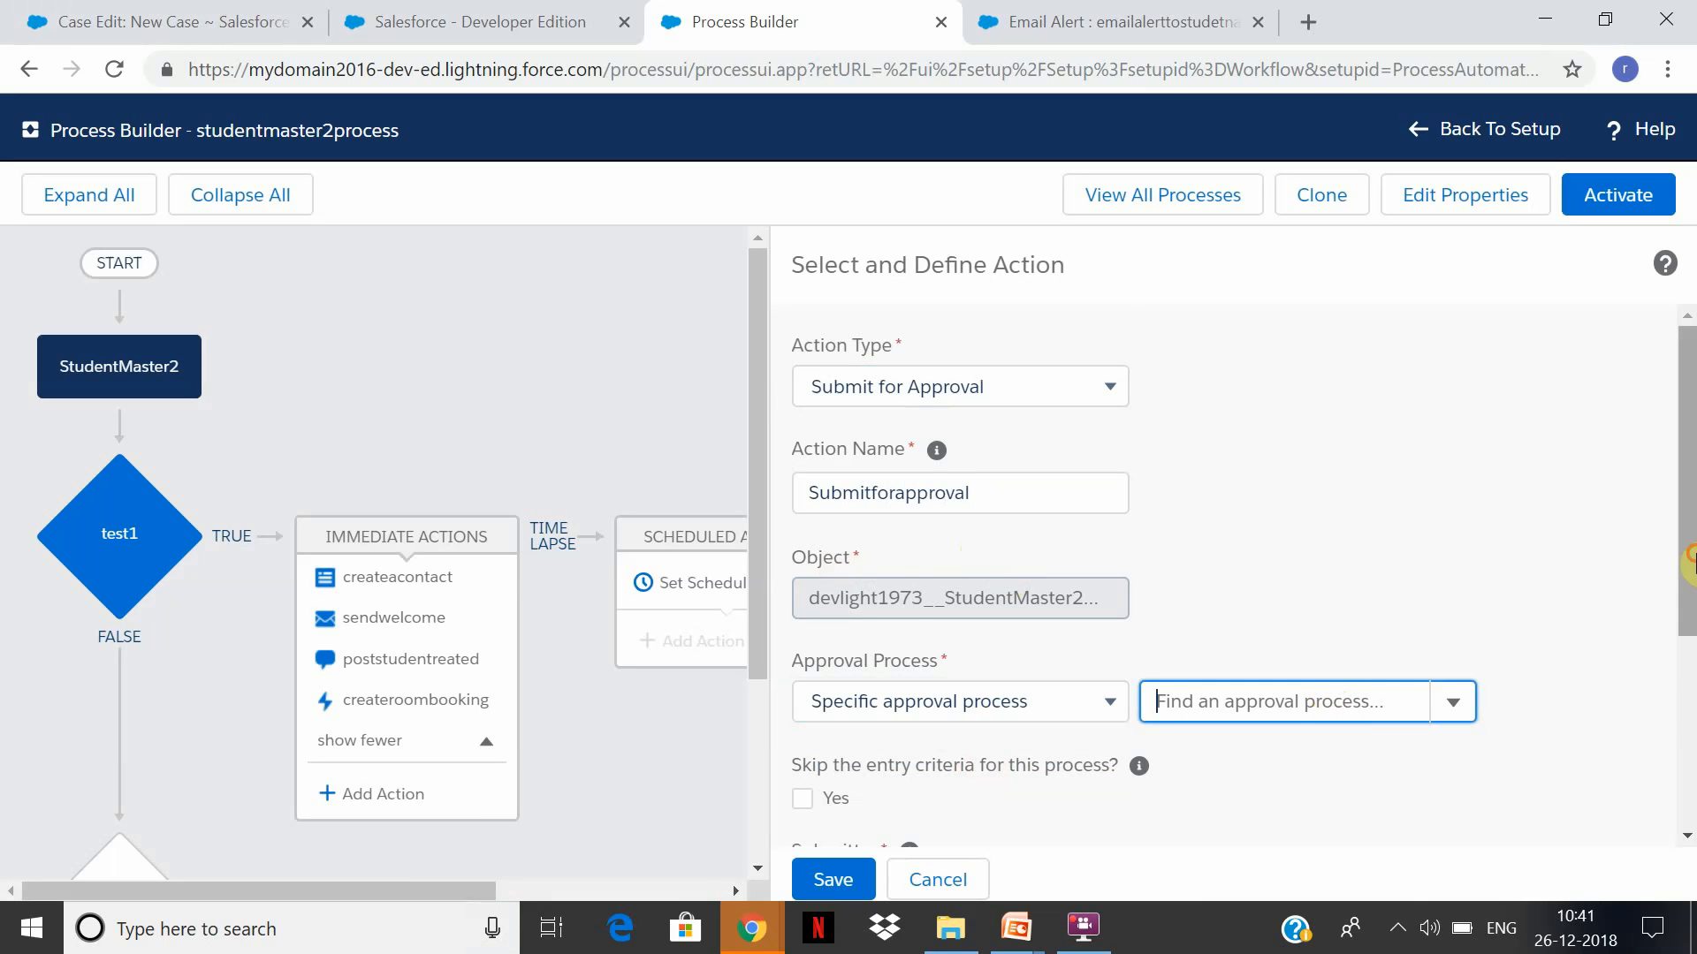
pyautogui.scroll(-2, 1591, 645)
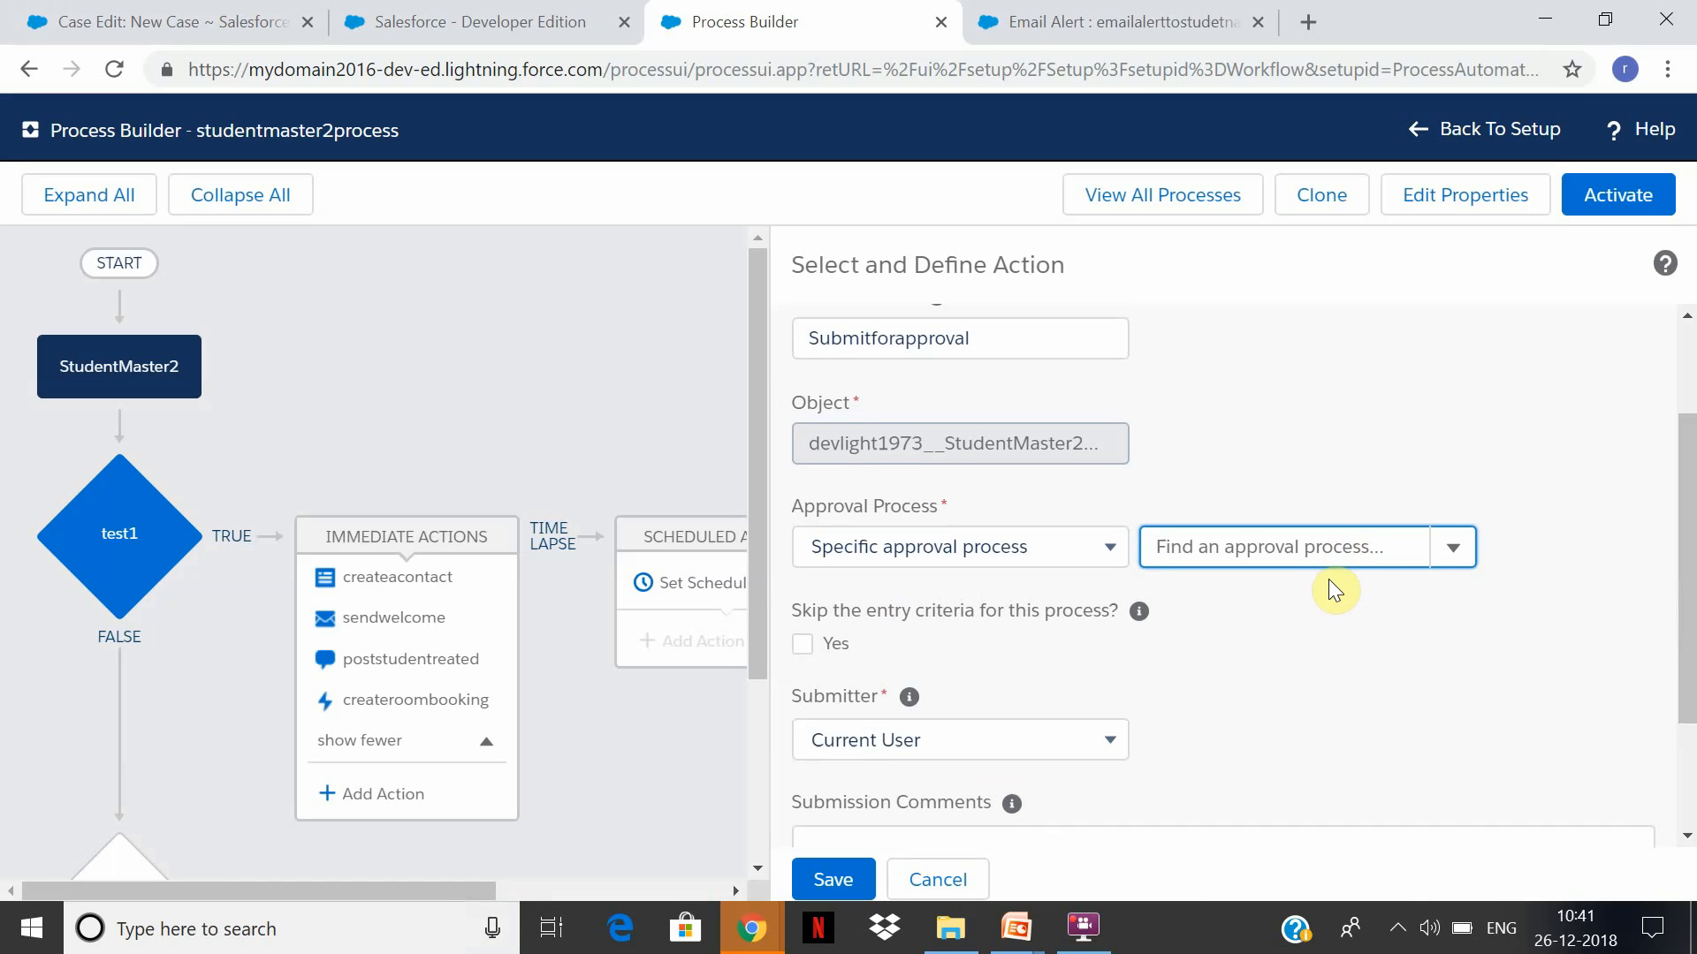
pyautogui.write('s')
pyautogui.press('BackSpace')
# Switch to the Case browser tab, go to Setup, search for "appro", and open the Approval Processes page
pyautogui.click(173, 22)
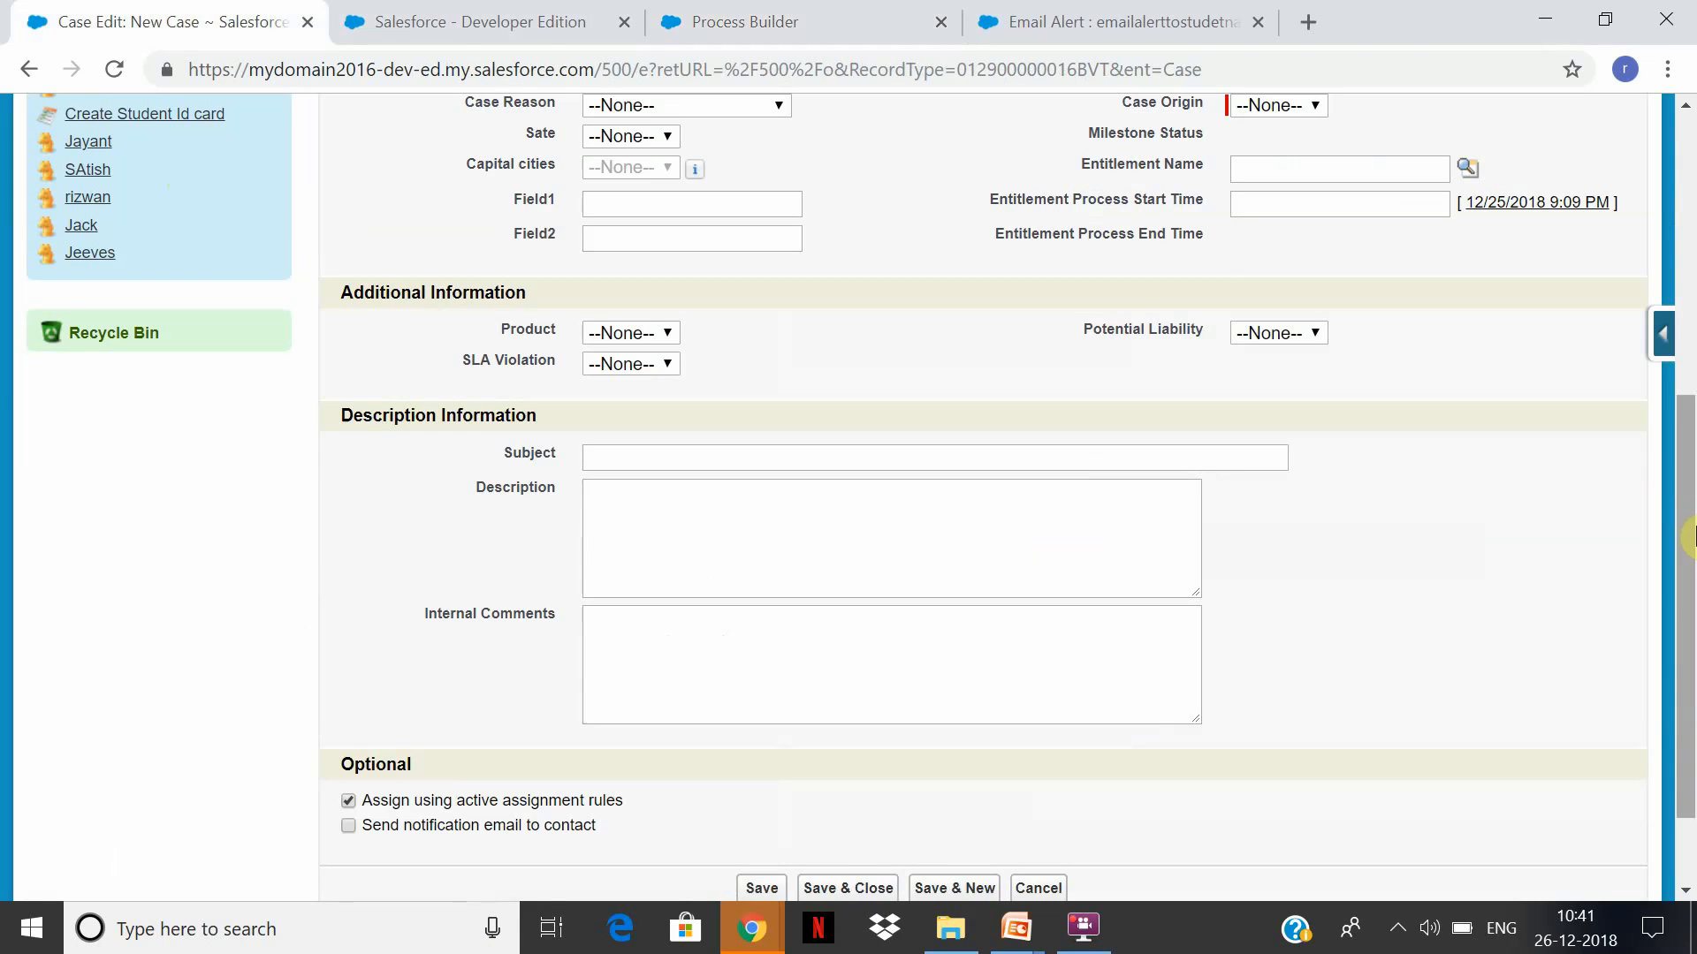
pyautogui.moveTo(1692, 530); pyautogui.dragTo(1676, 186)
pyautogui.click(1544, 130)
pyautogui.click(1466, 209)
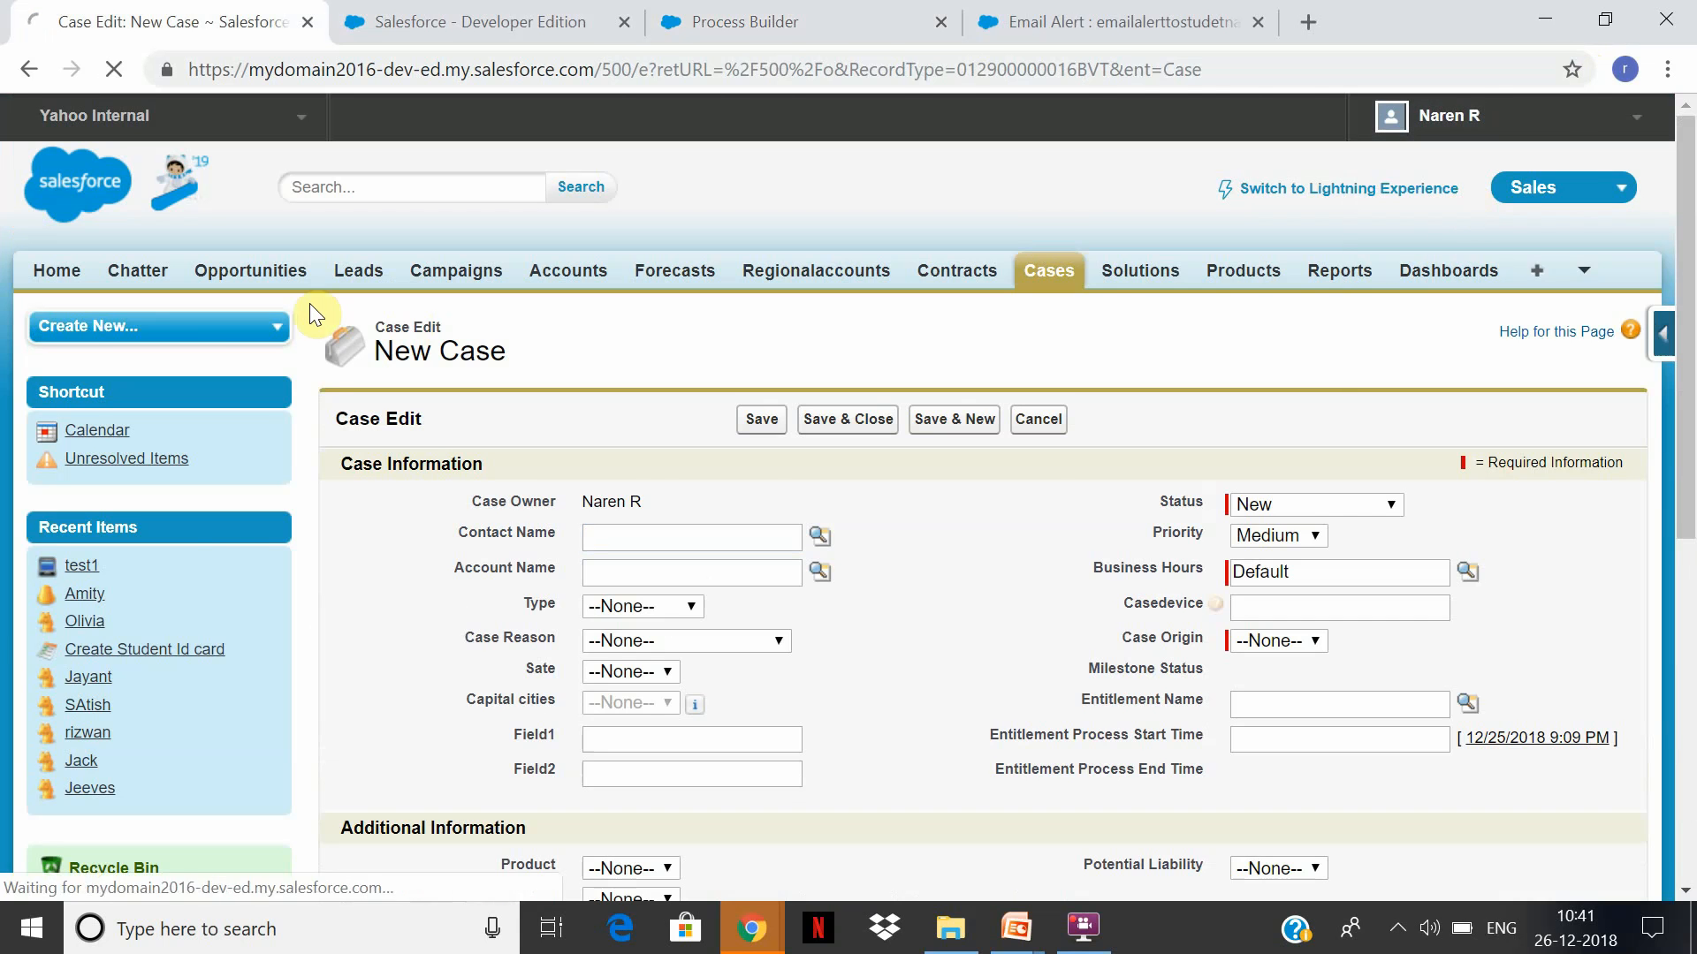
pyautogui.click(78, 328)
pyautogui.write('a')
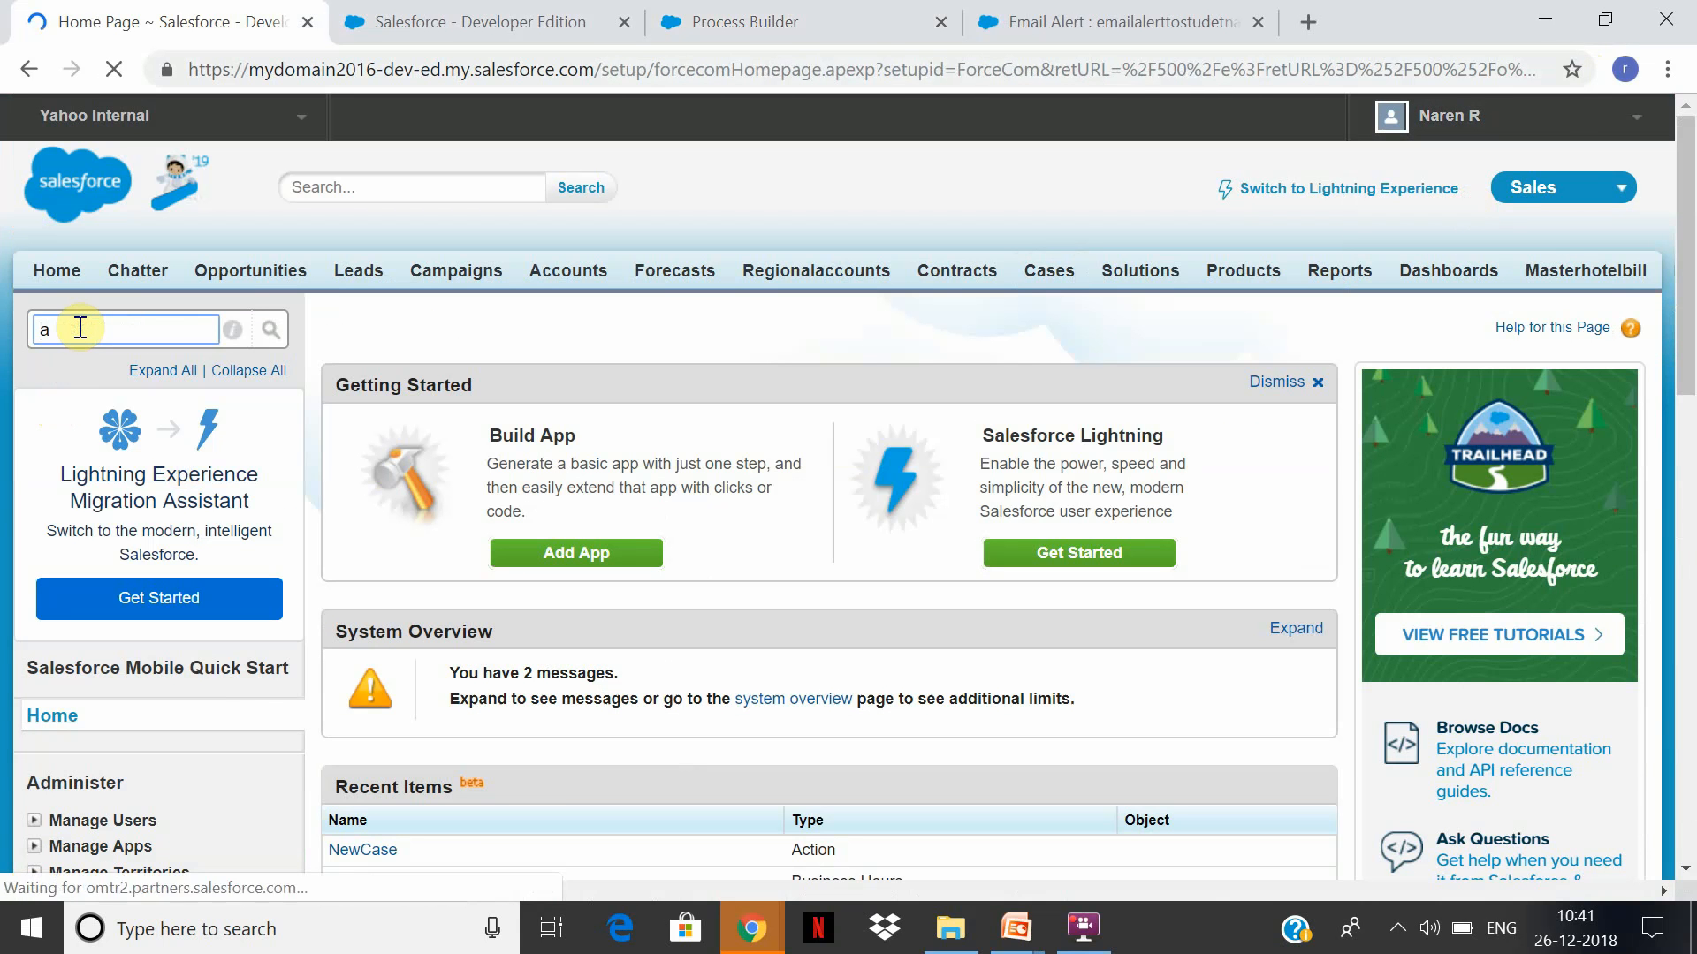
pyautogui.write('ppro')
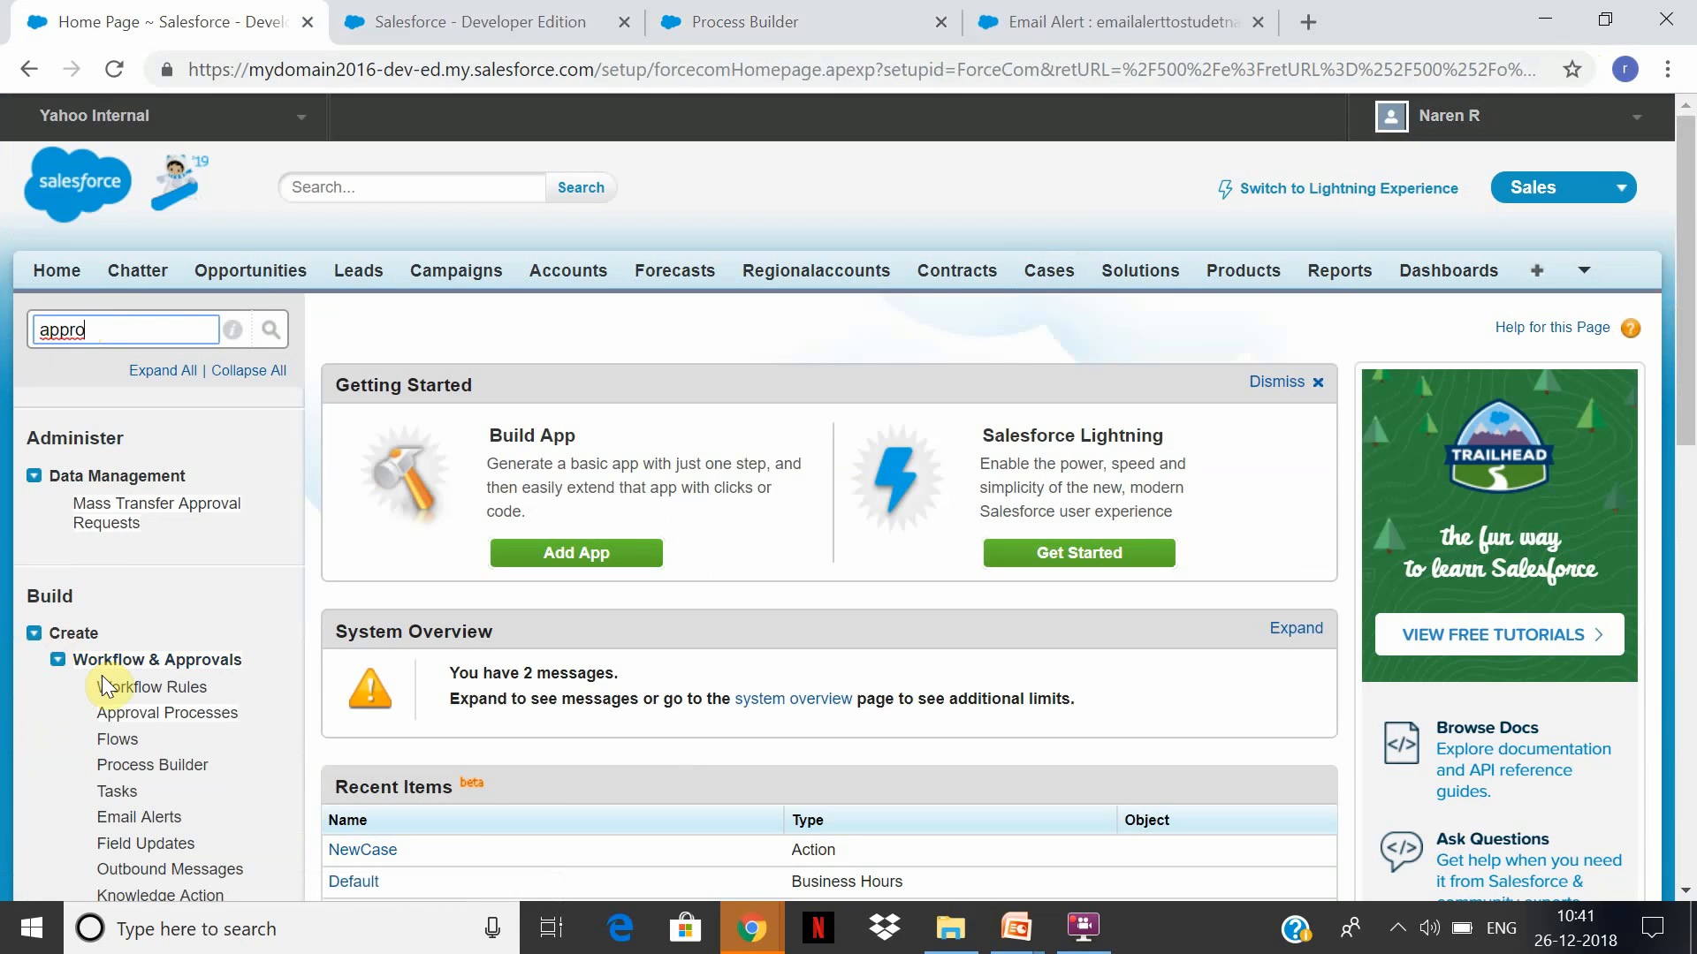
pyautogui.click(226, 715)
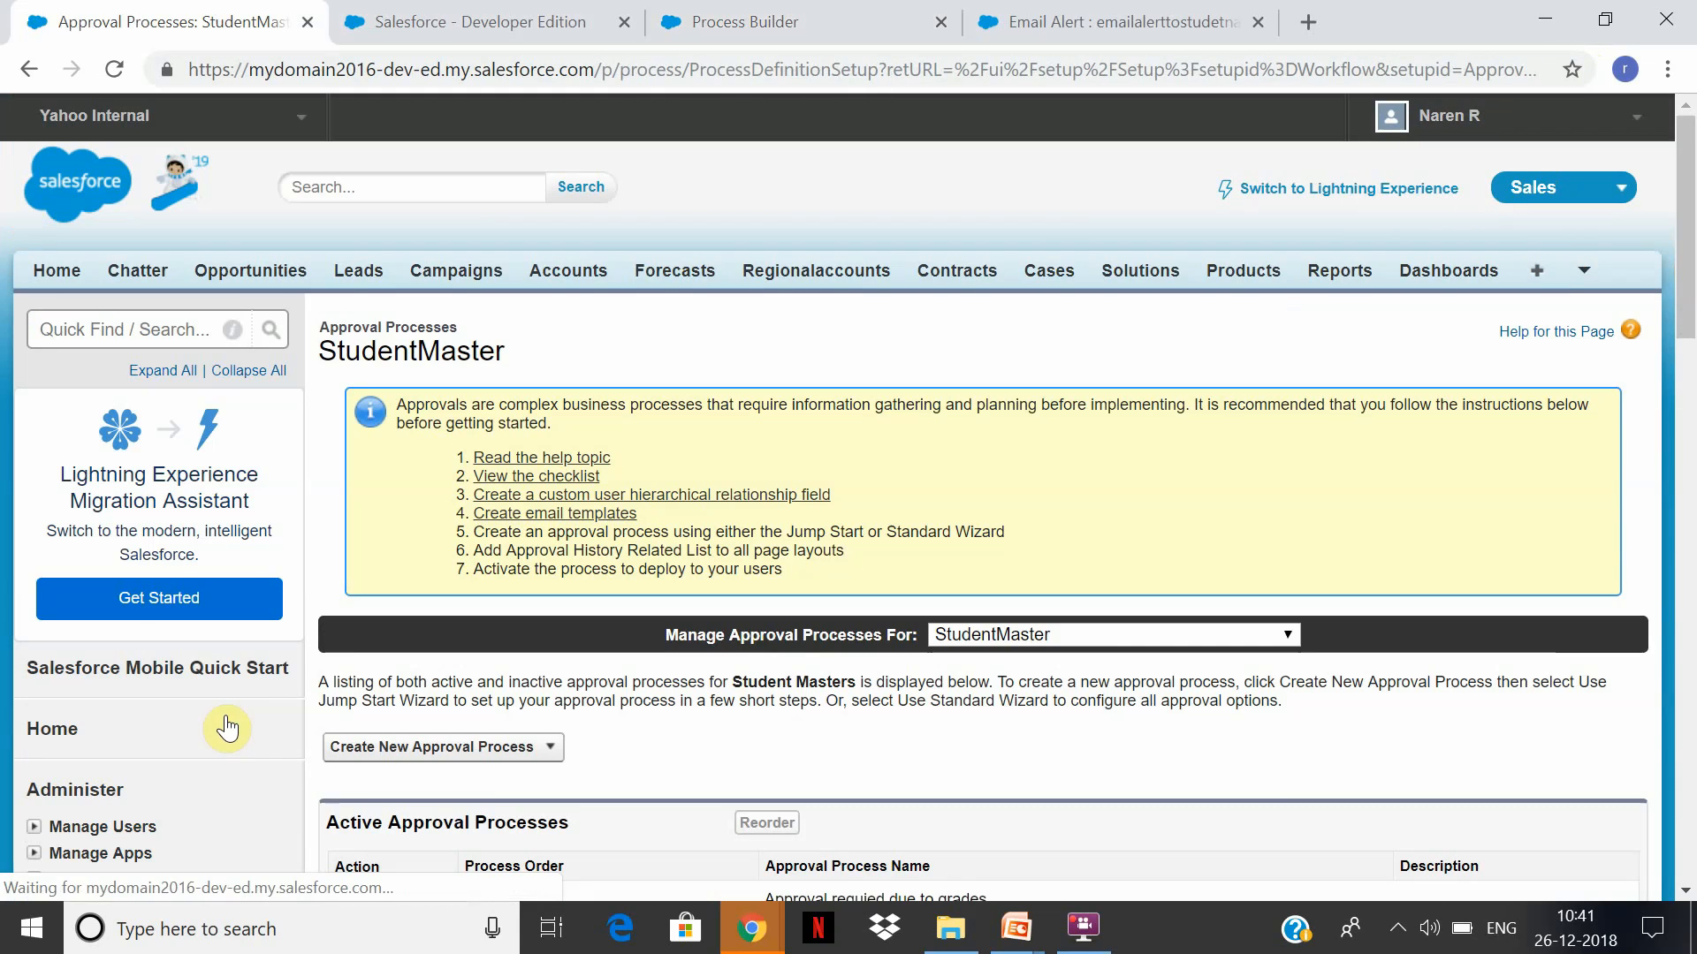
# Manage approval processes for the StudentMaster2 object and show the options for creating a new approval process
pyautogui.scroll(-2, 1686, 358)
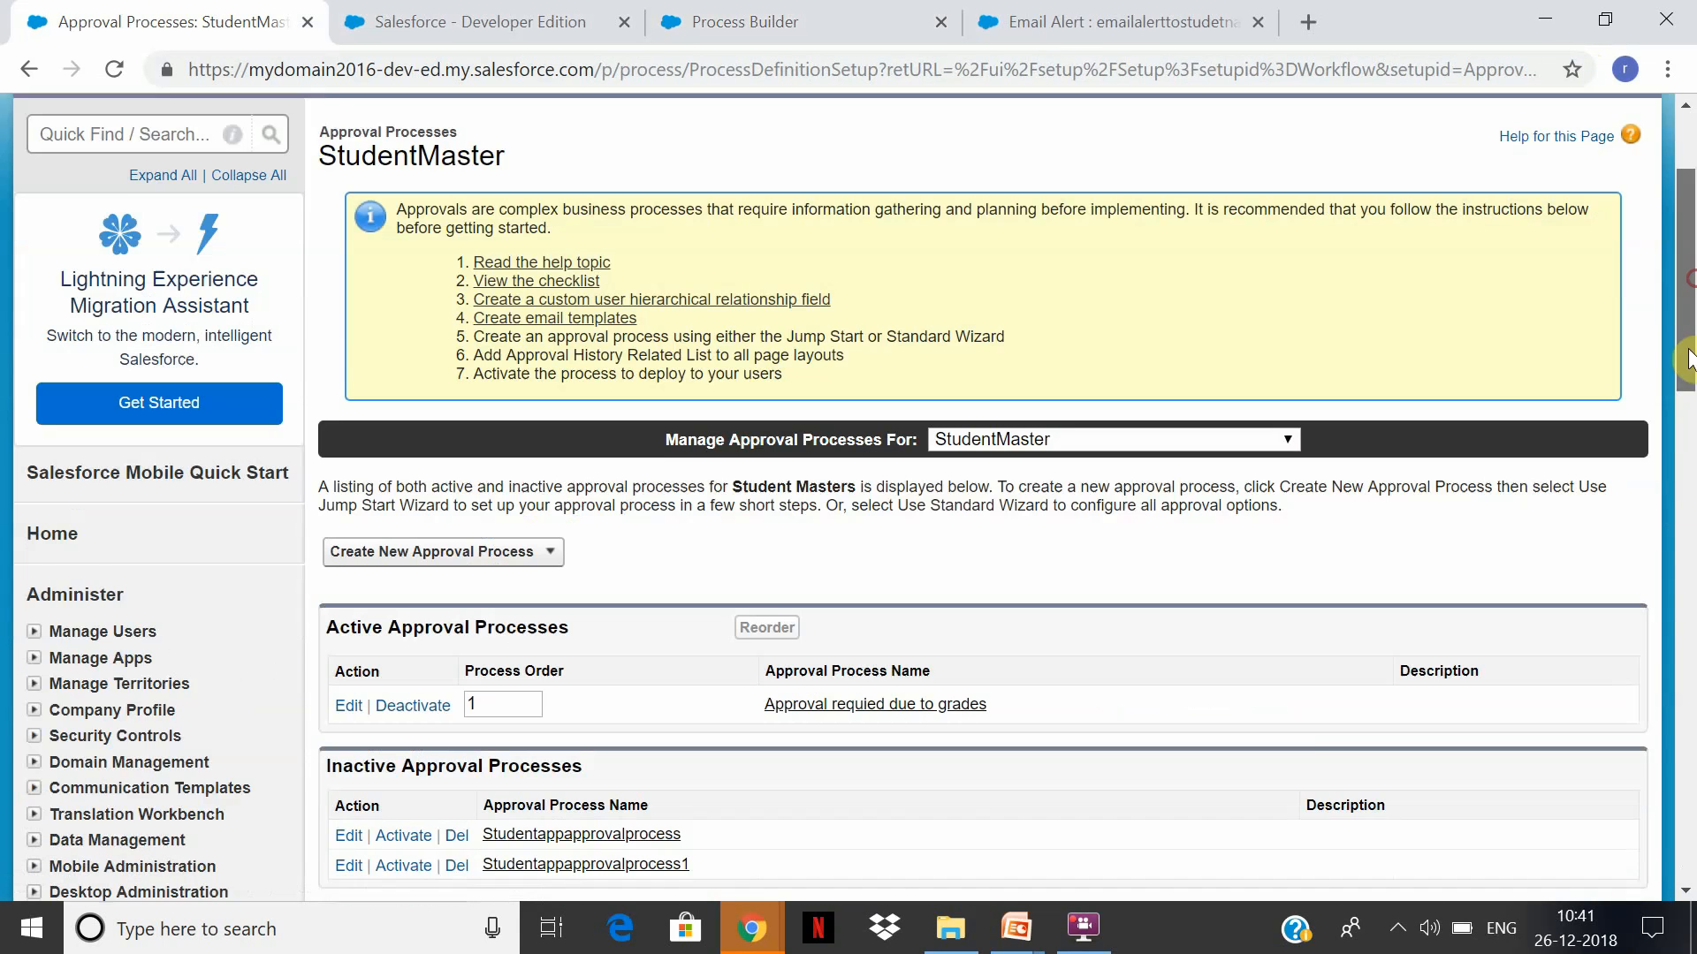
pyautogui.click(1289, 382)
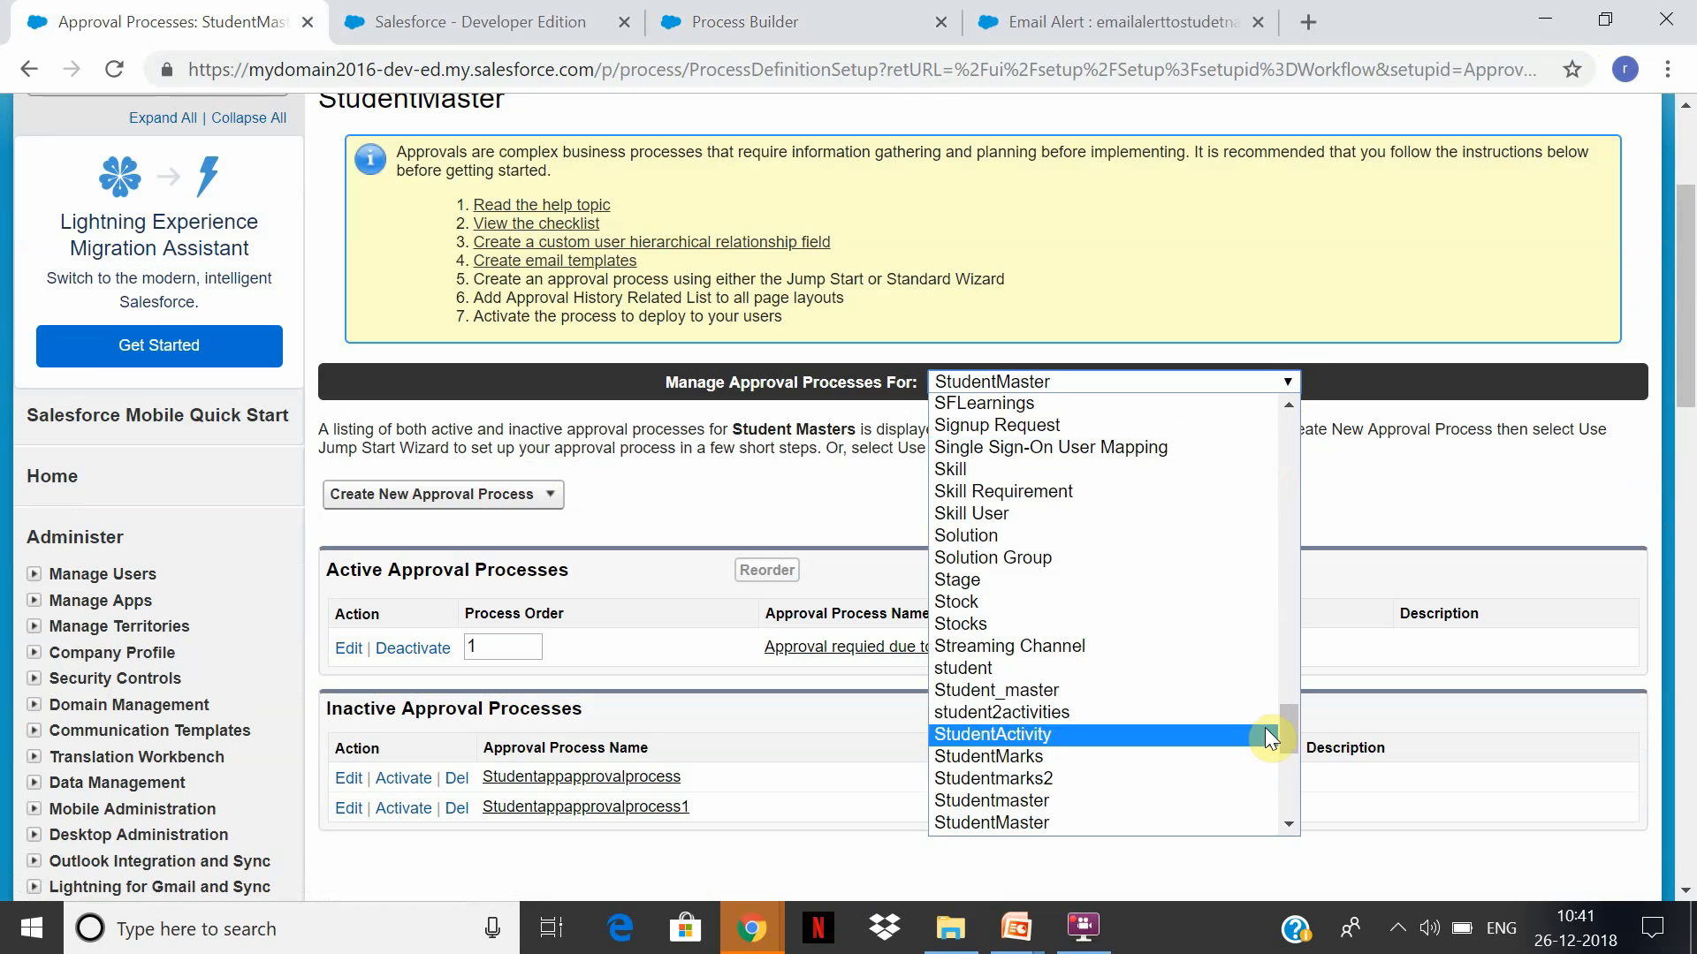
pyautogui.moveTo(1284, 723)
pyautogui.mouseDown()
pyautogui.moveTo(1273, 790)
pyautogui.moveTo(1282, 745)
pyautogui.mouseUp()
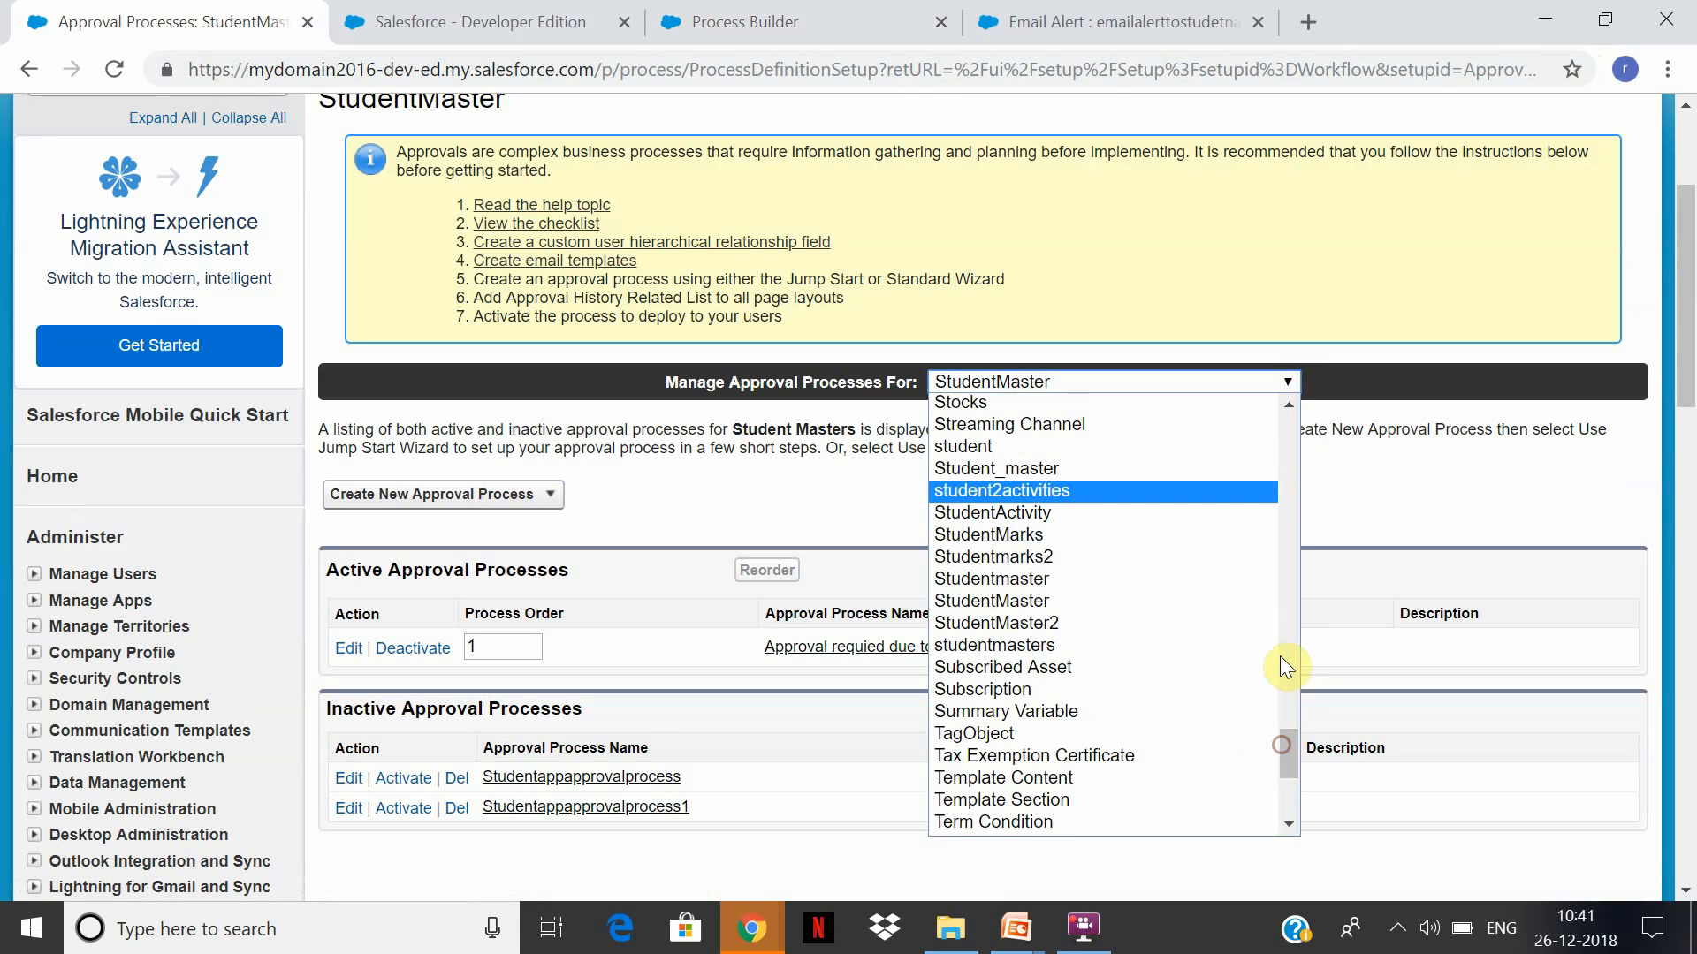
pyautogui.click(1226, 623)
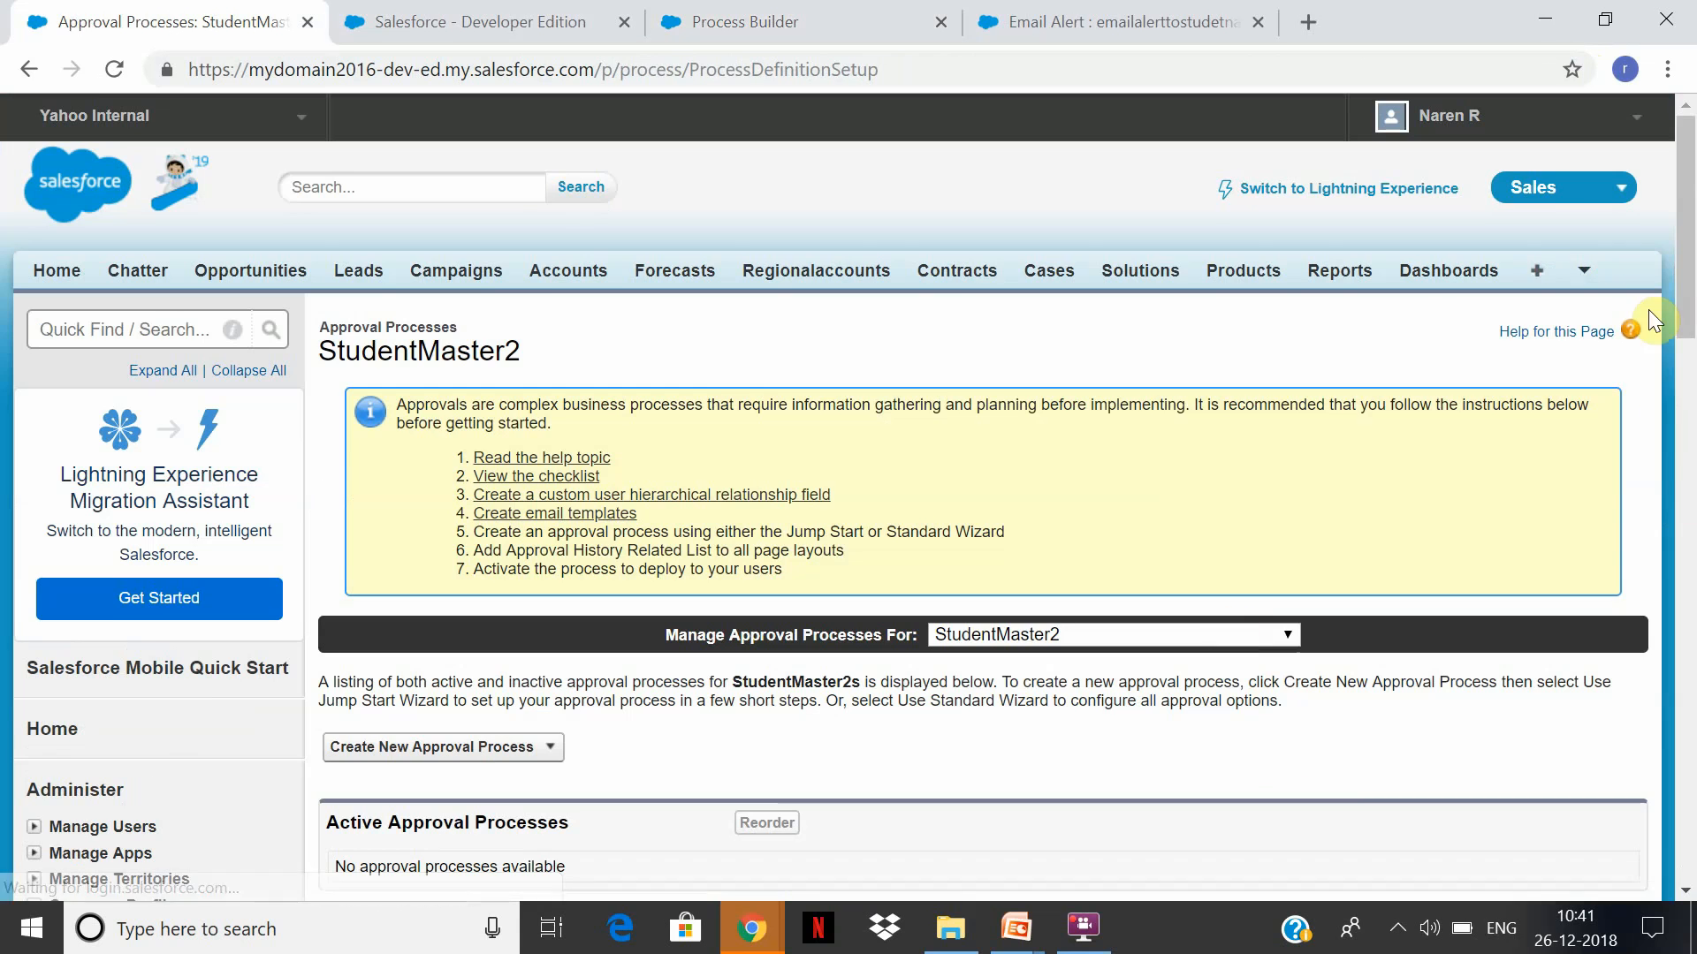
pyautogui.moveTo(1686, 281); pyautogui.dragTo(1686, 372)
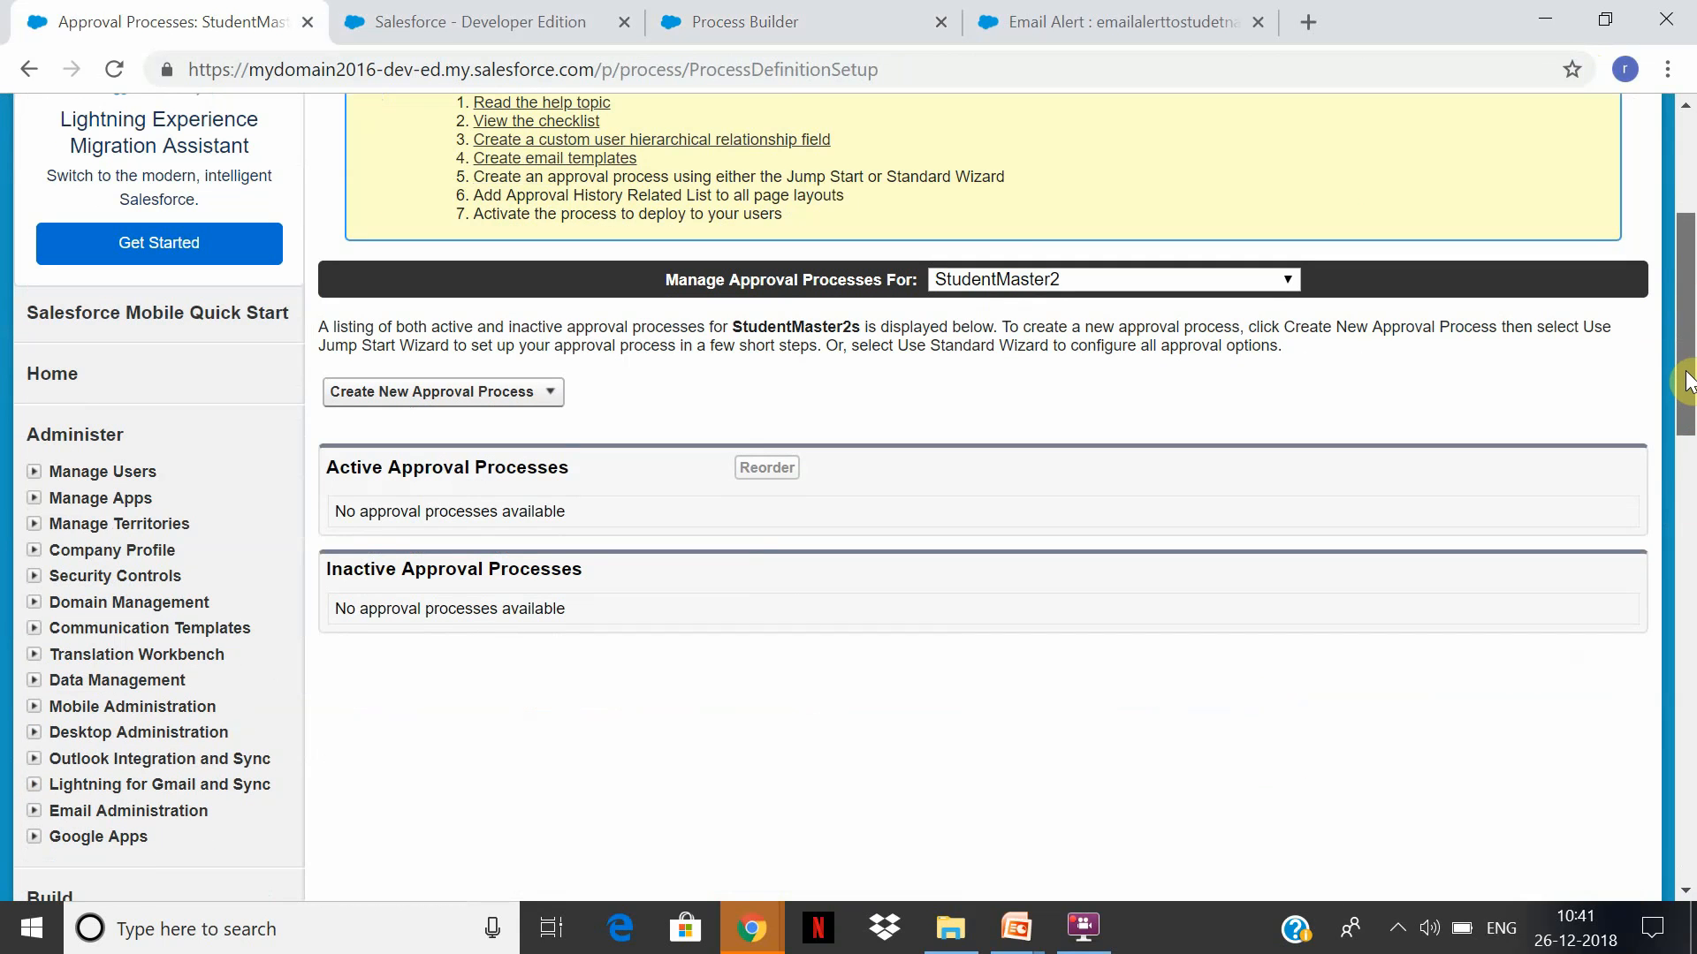
pyautogui.click(553, 392)
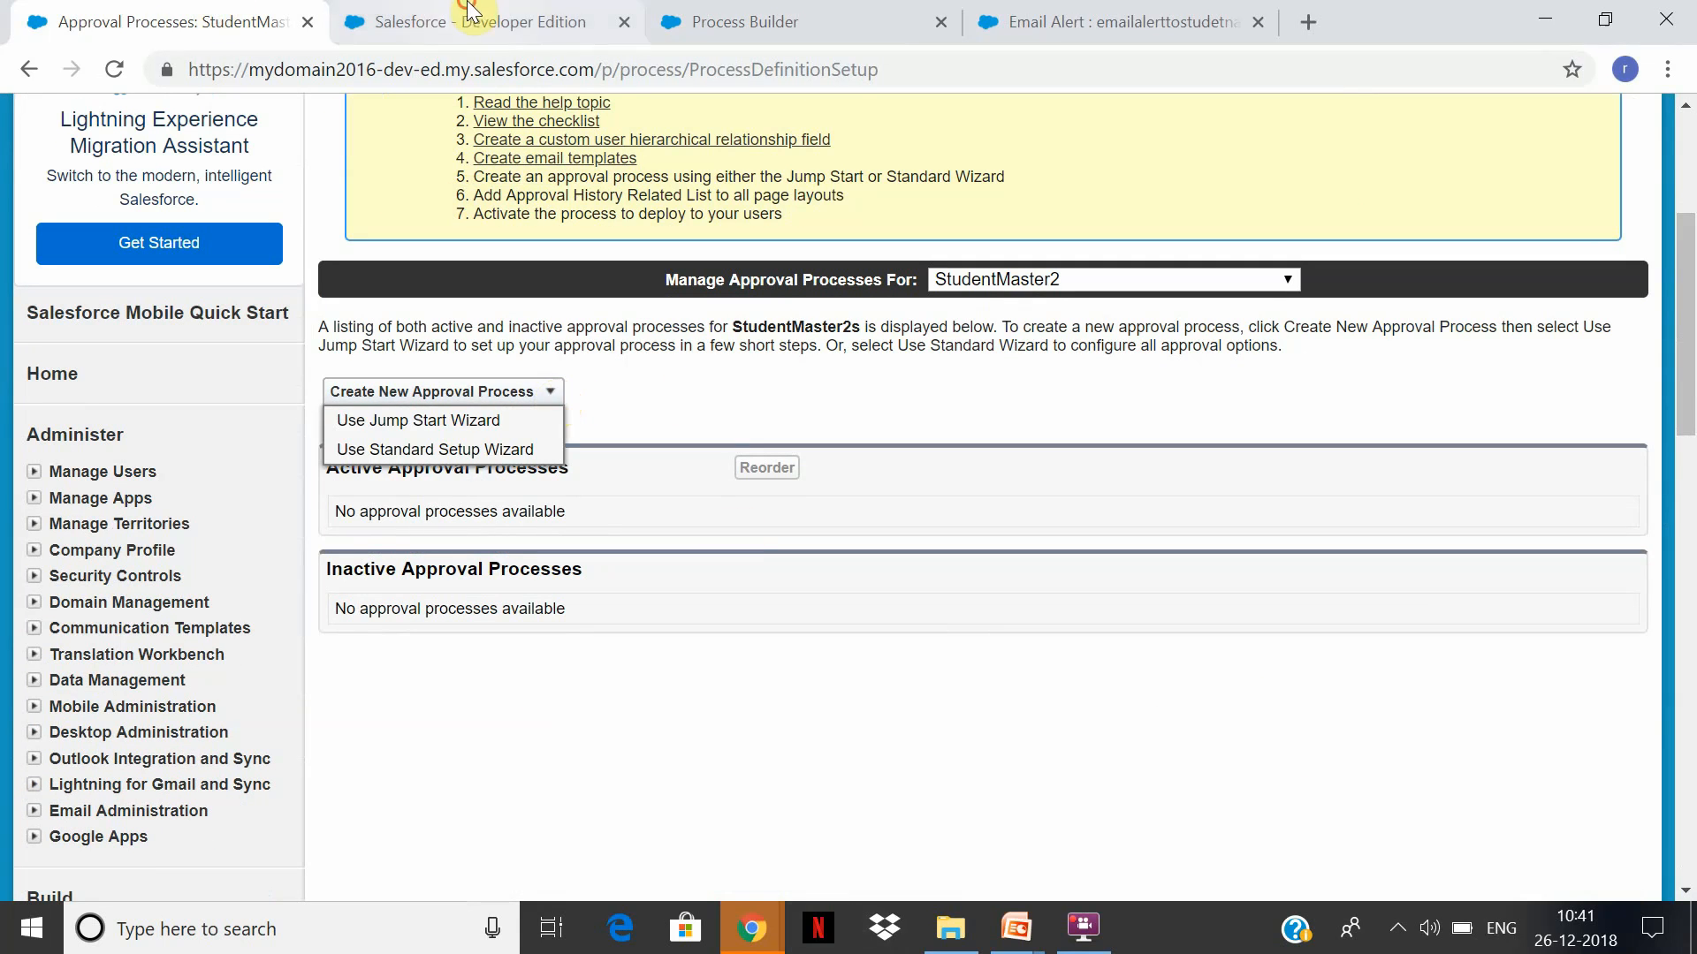
# In the New Case layout's browser tab, change the app to MyCustomsalesforceapp and open the first recently viewed StudentMaster2 record
pyautogui.click(469, 26)
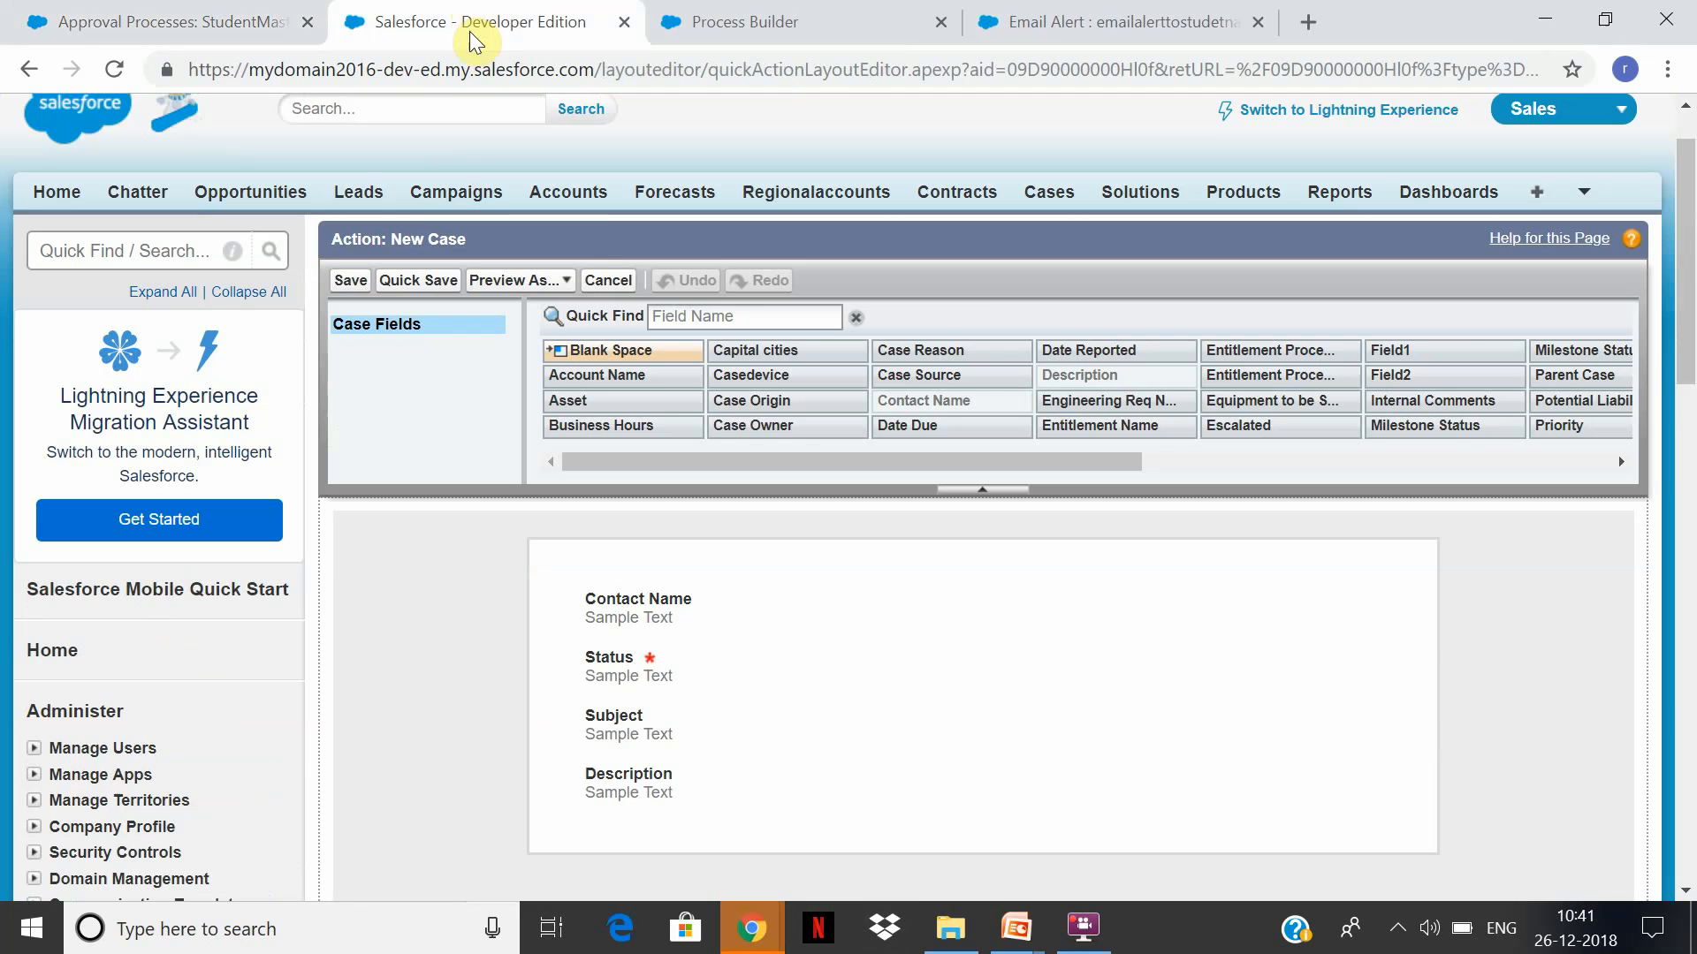
pyautogui.click(1620, 110)
pyautogui.click(1534, 597)
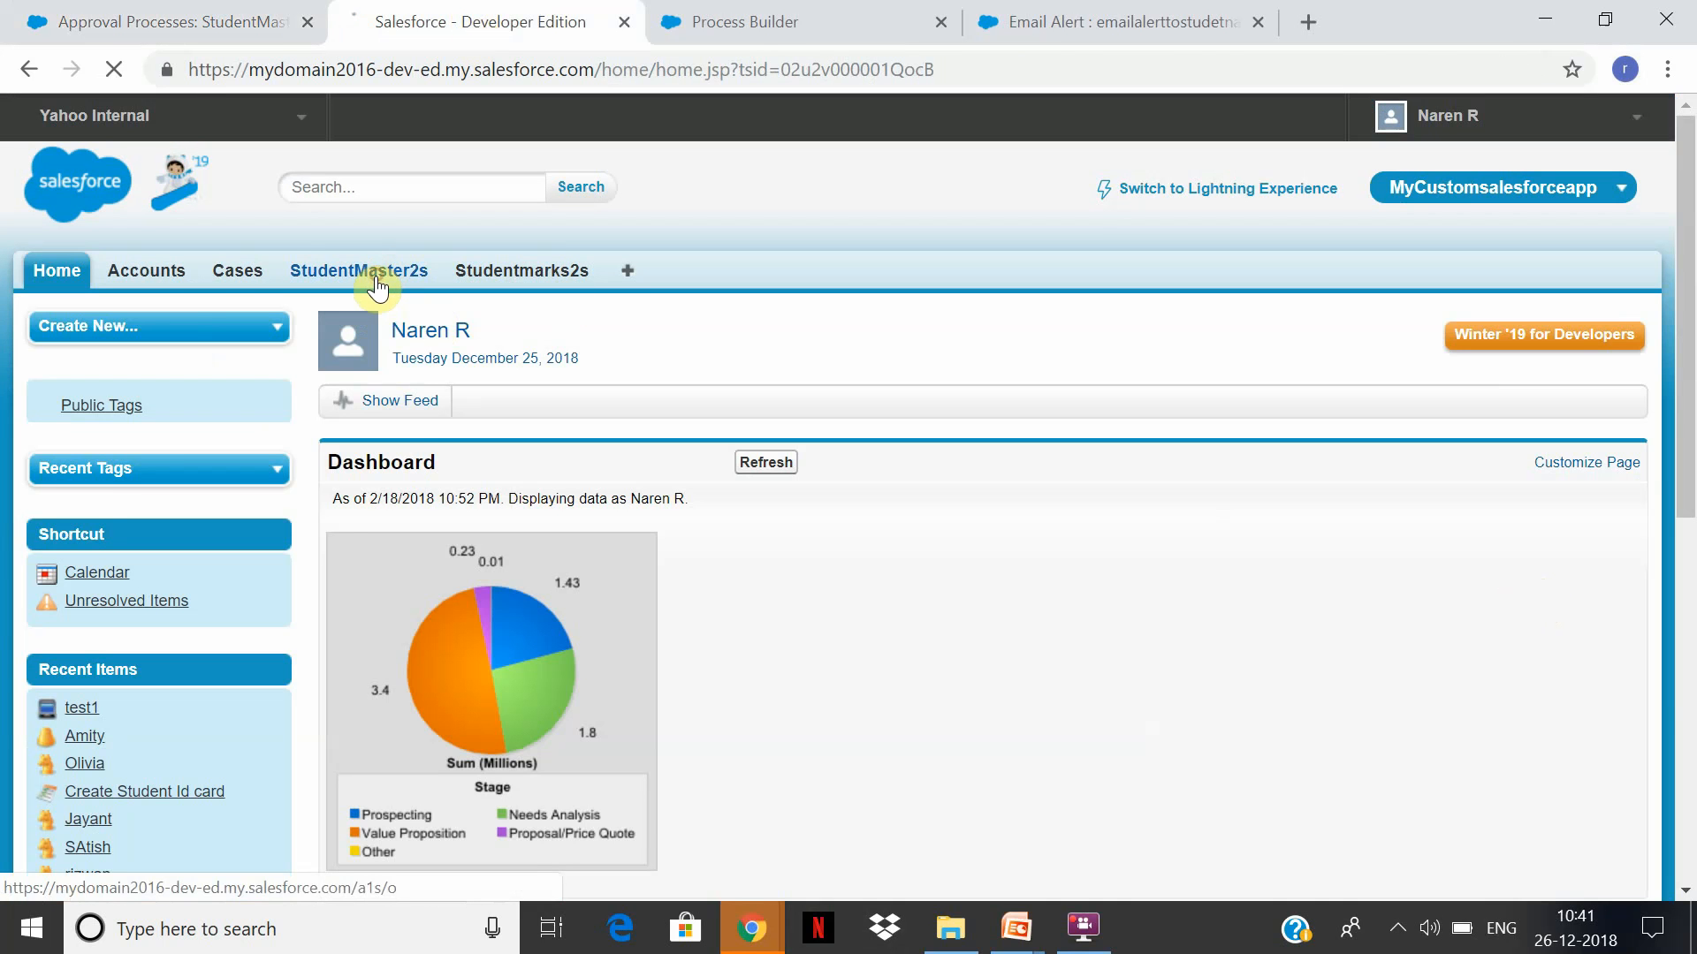
pyautogui.click(382, 274)
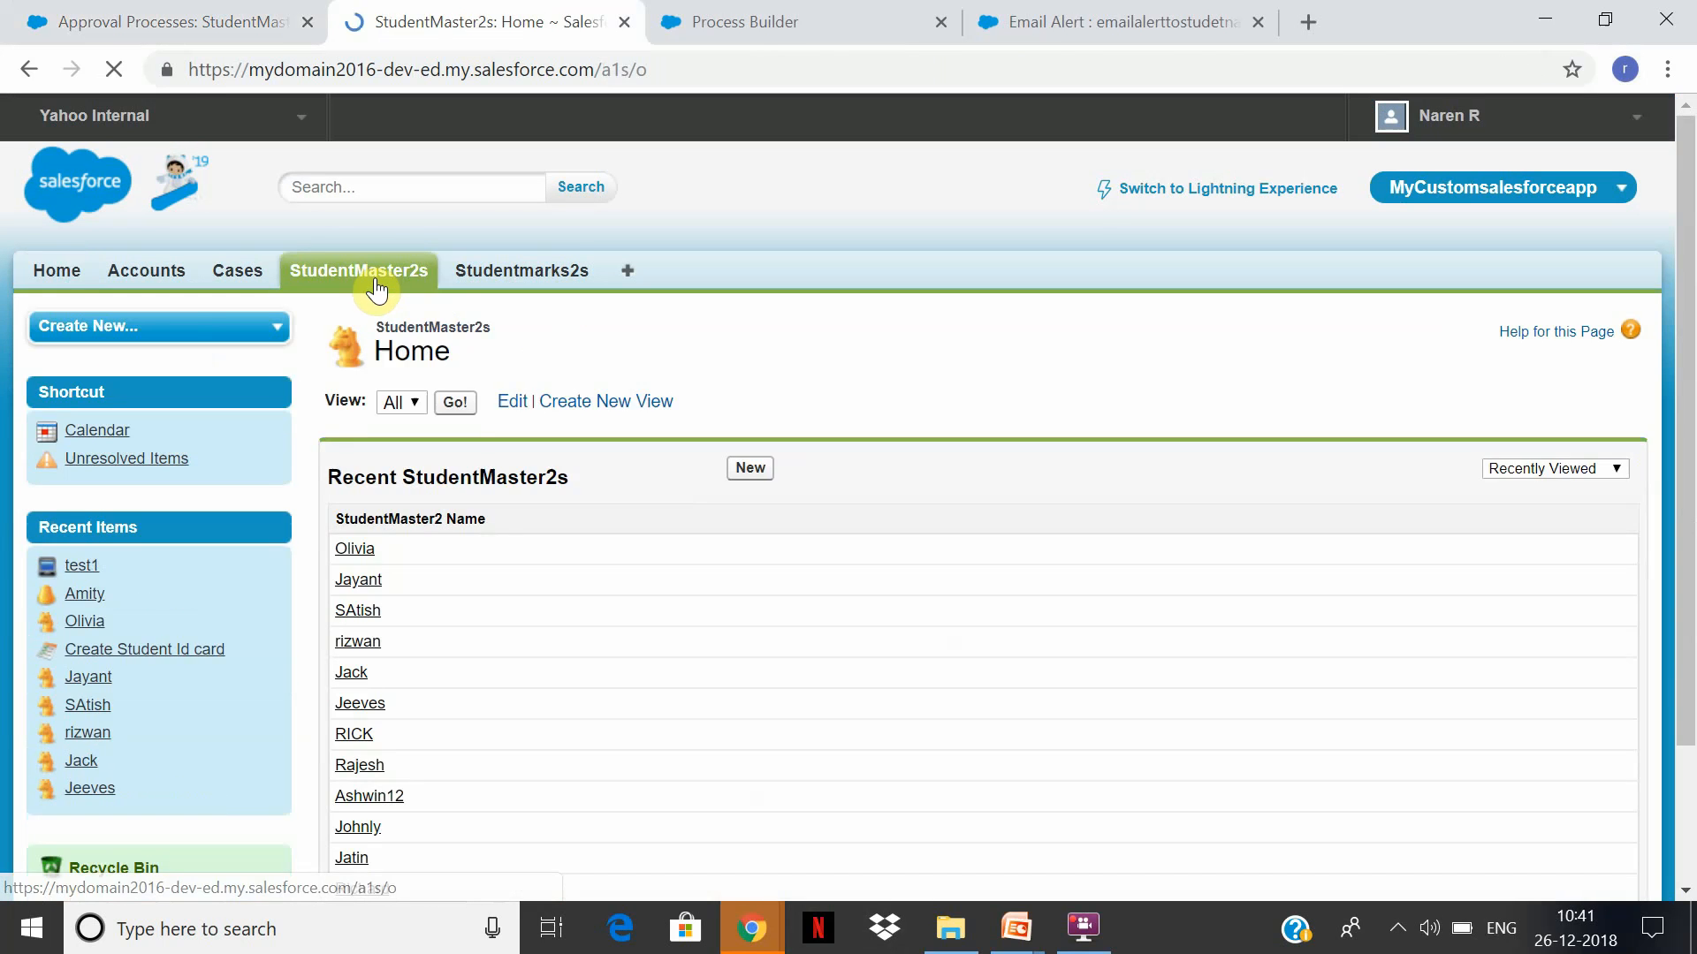
pyautogui.click(356, 550)
# Open the StudentMaster2 object definition from the record and start a new custom field with the Text Area data type
pyautogui.scroll(-2, 357, 566)
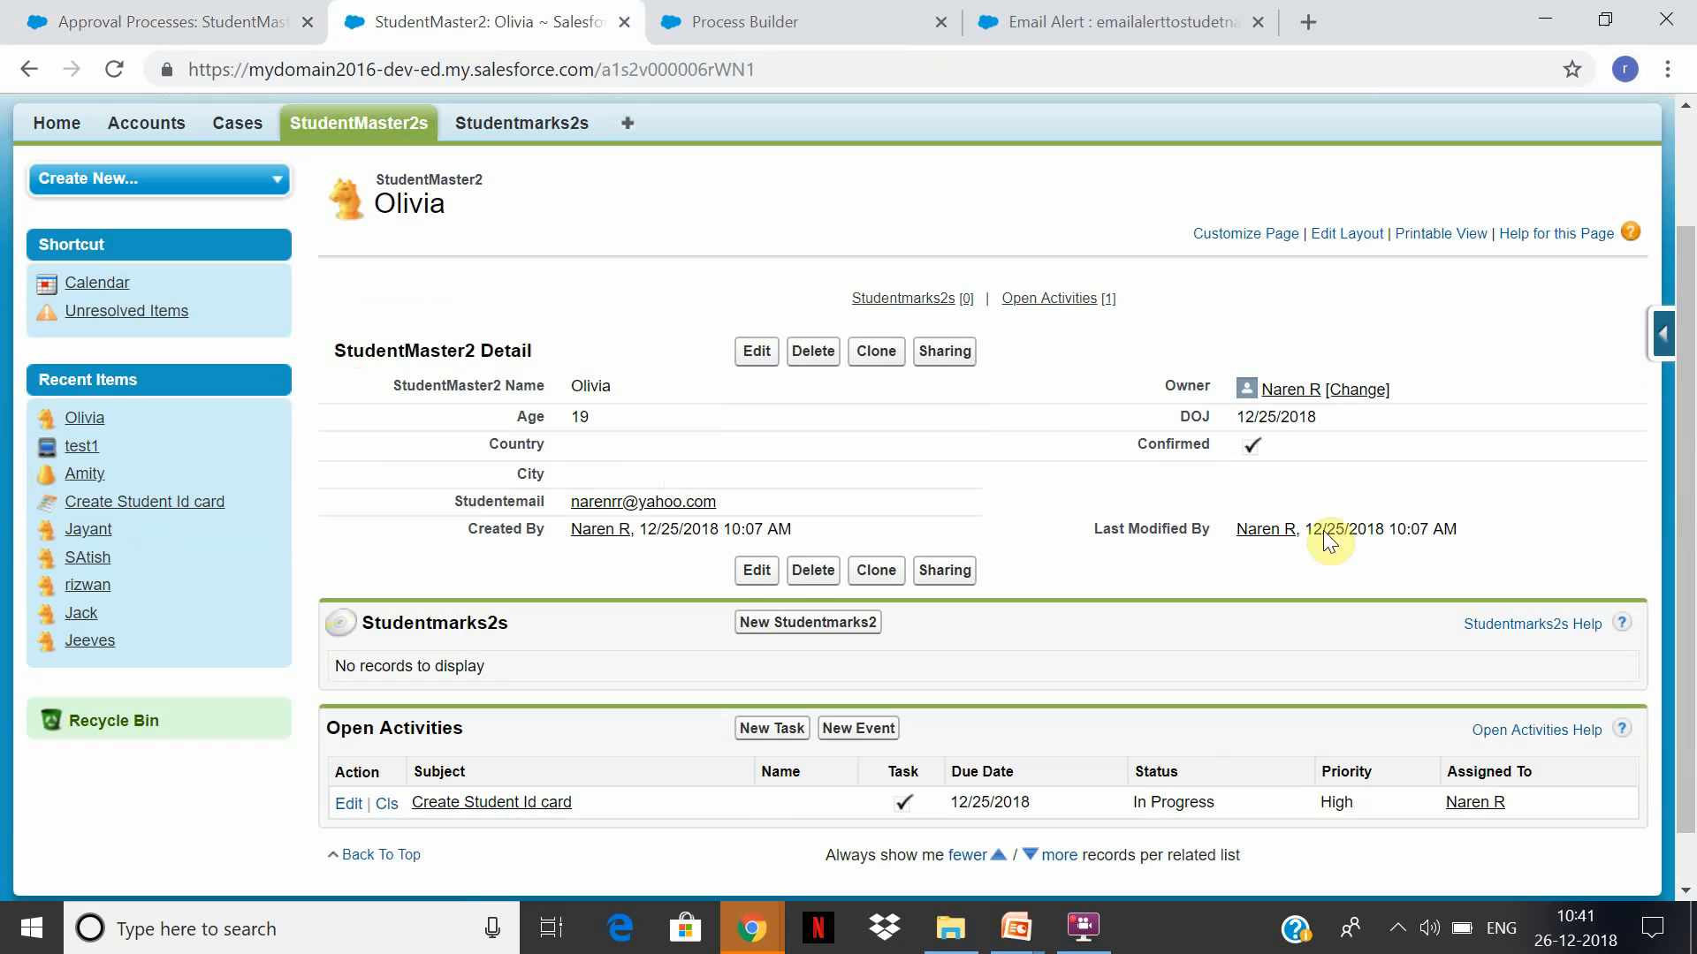
pyautogui.click(1657, 350)
pyautogui.click(1453, 386)
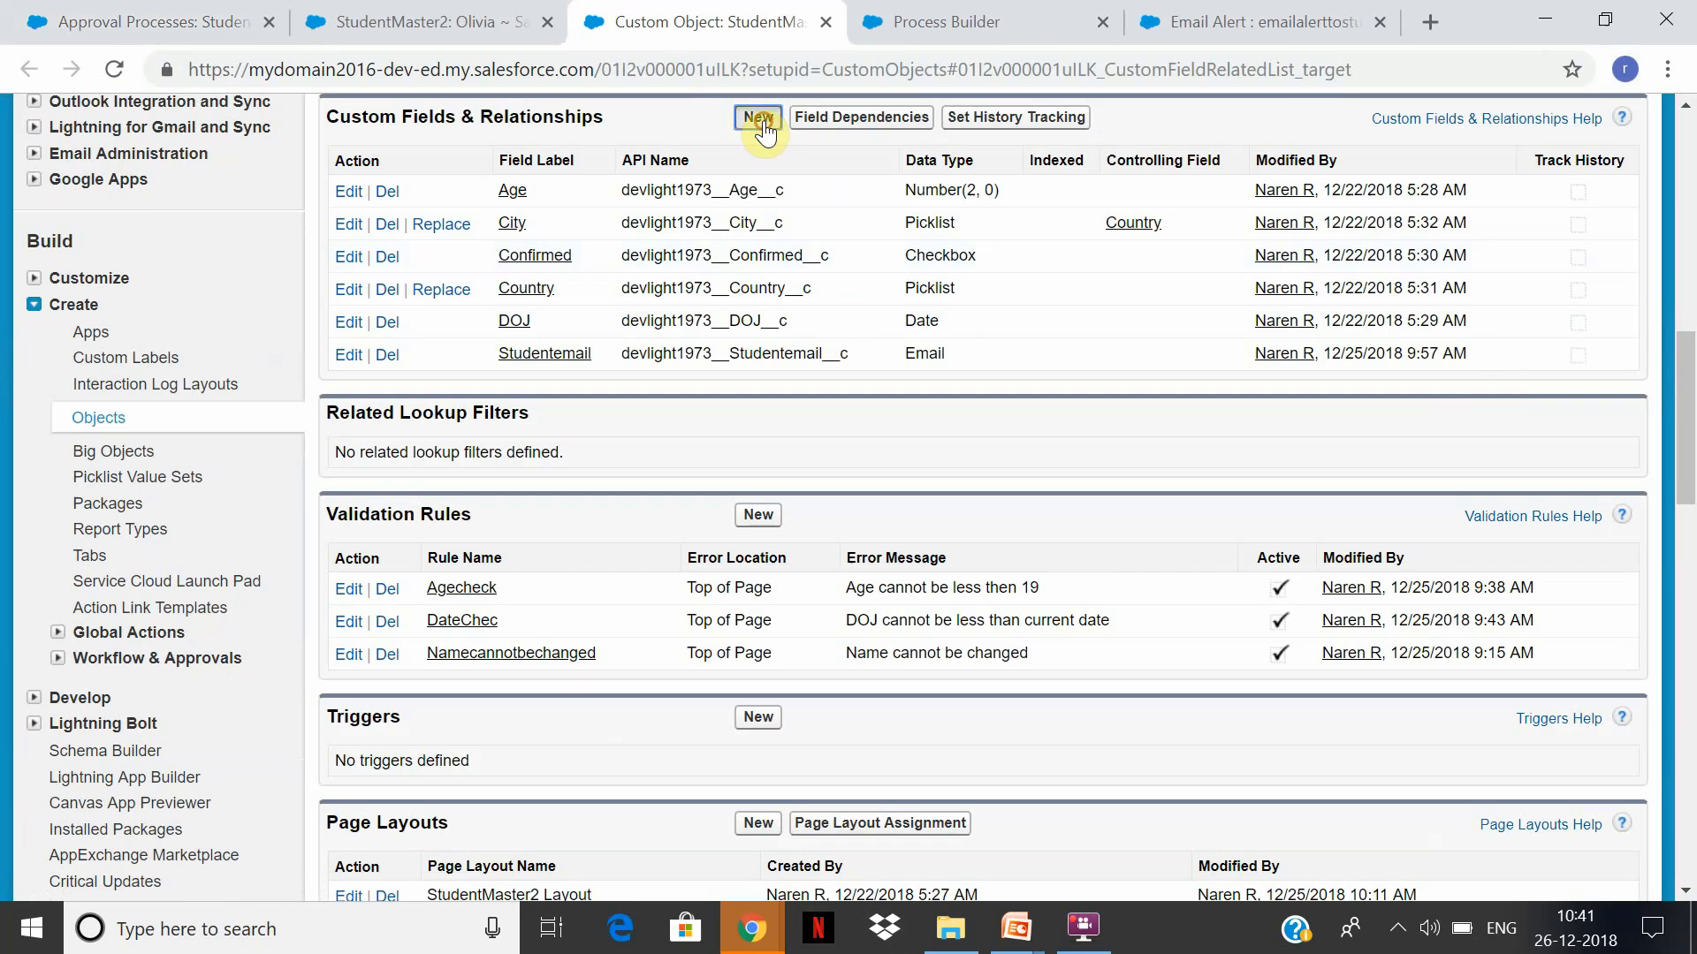
pyautogui.click(758, 121)
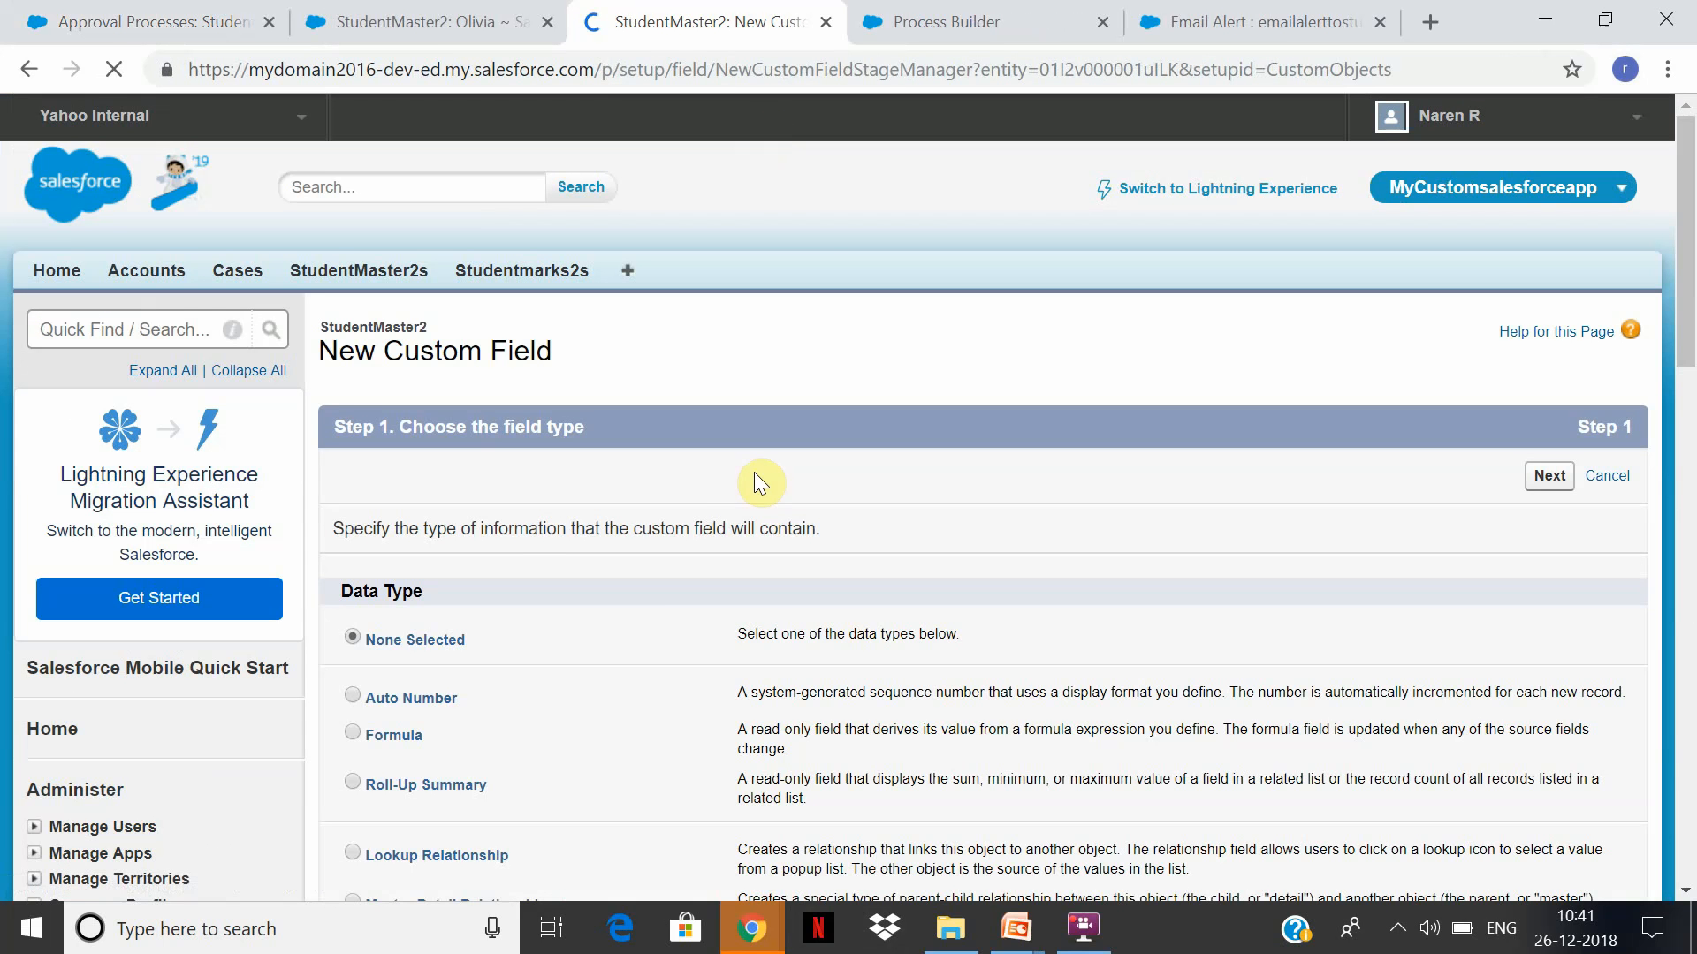
pyautogui.scroll(-5, 1212, 530)
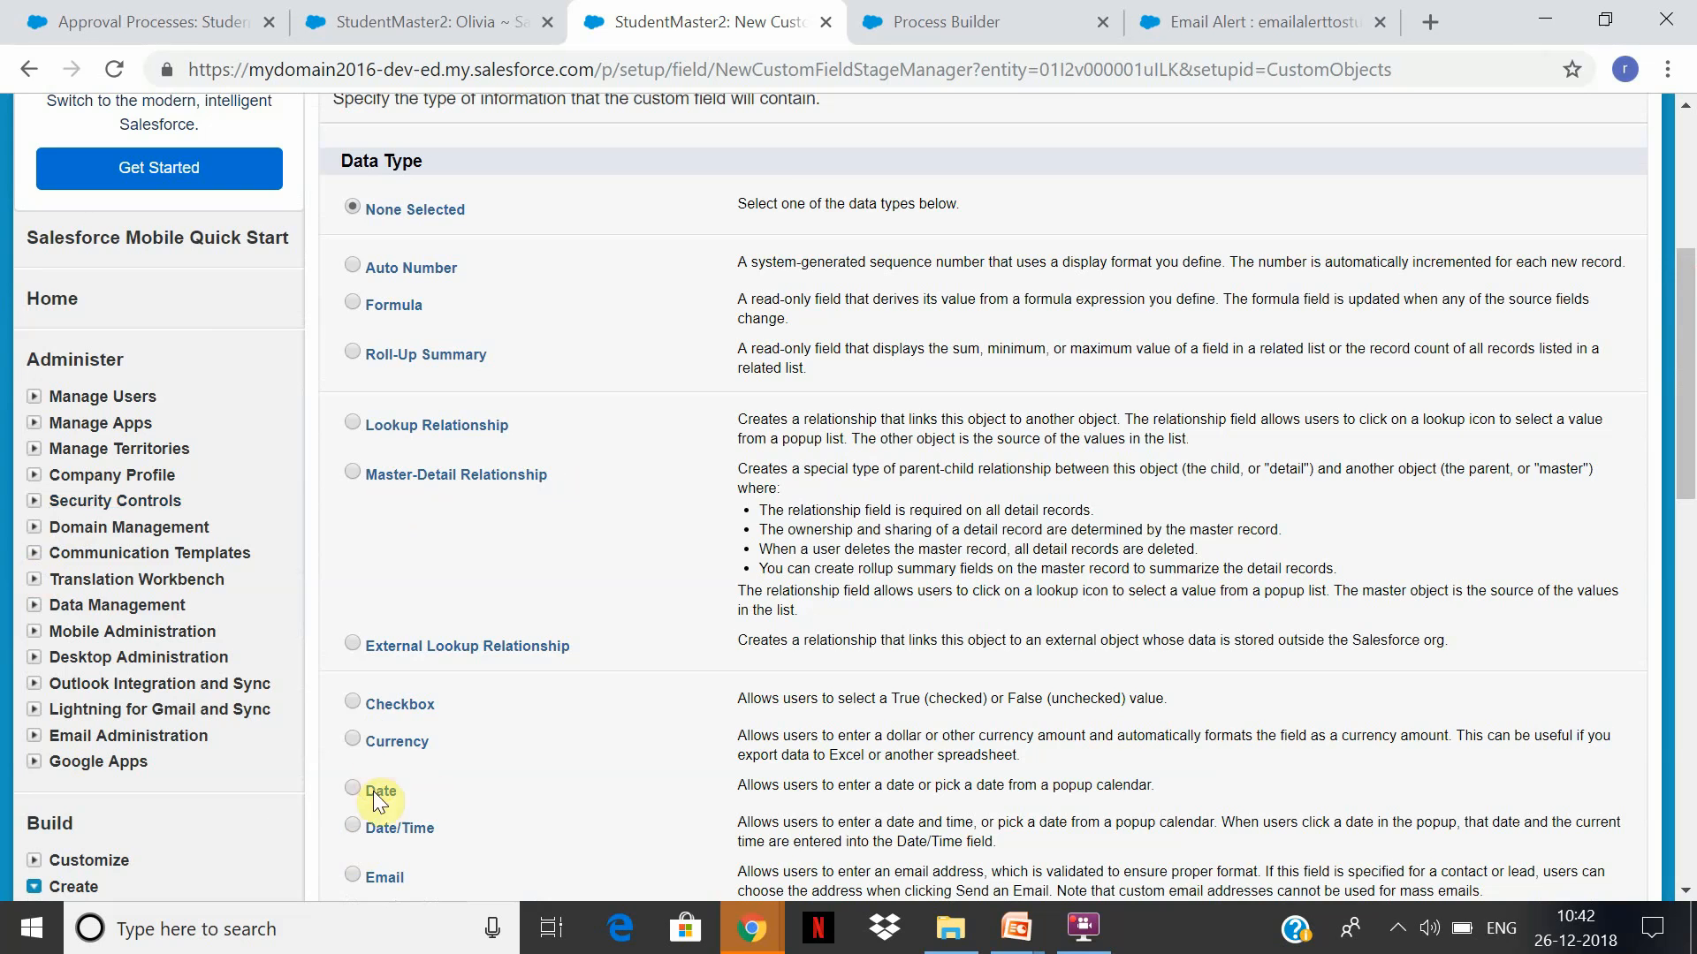
pyautogui.moveTo(1683, 390); pyautogui.dragTo(1642, 643)
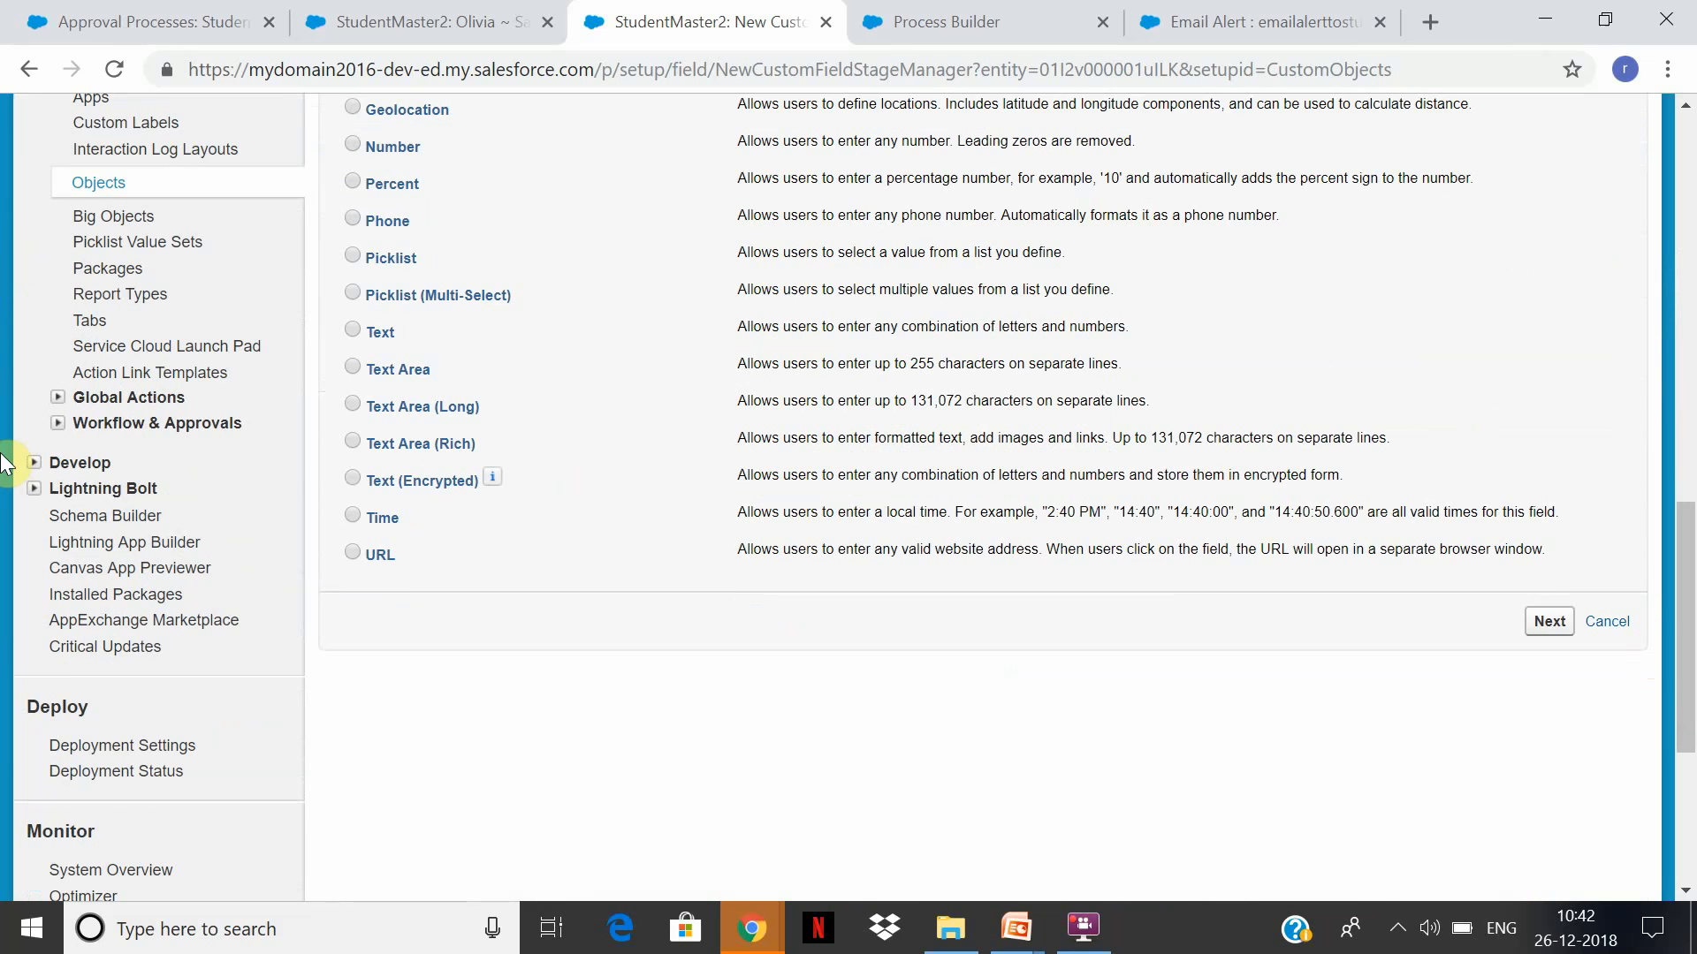
pyautogui.click(362, 368)
pyautogui.click(350, 367)
pyautogui.click(1550, 622)
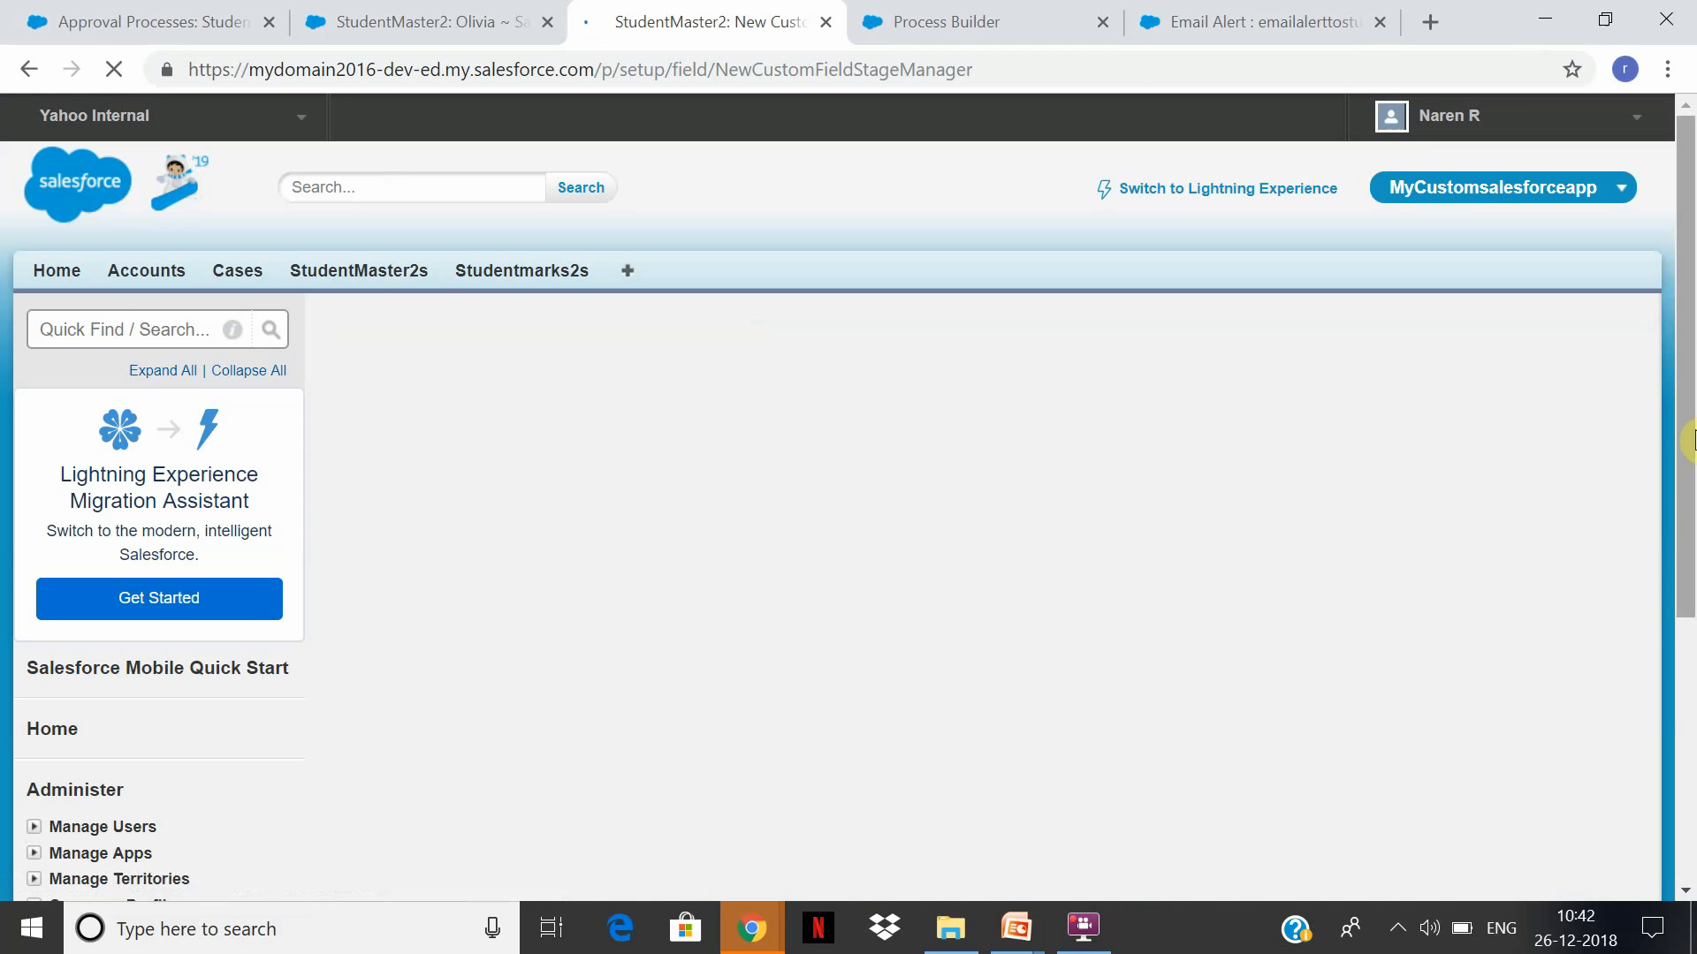
# Set both the field label and the field name of the new custom field to Comments
pyautogui.click(640, 534)
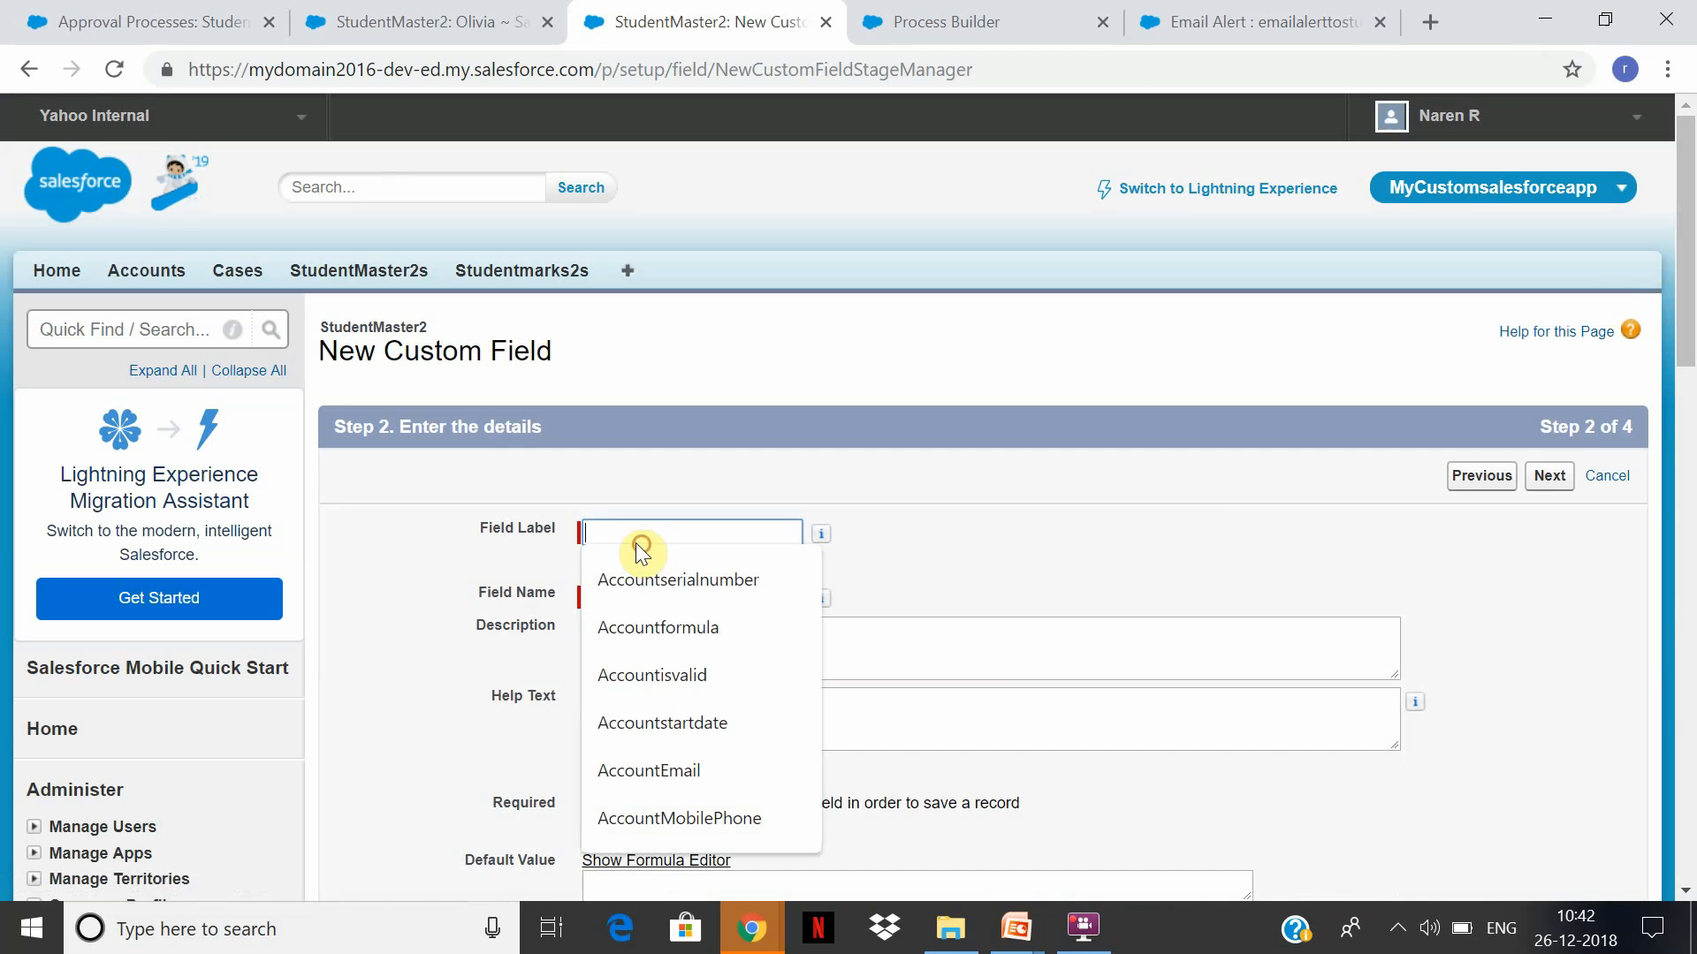
pyautogui.write('Coo')
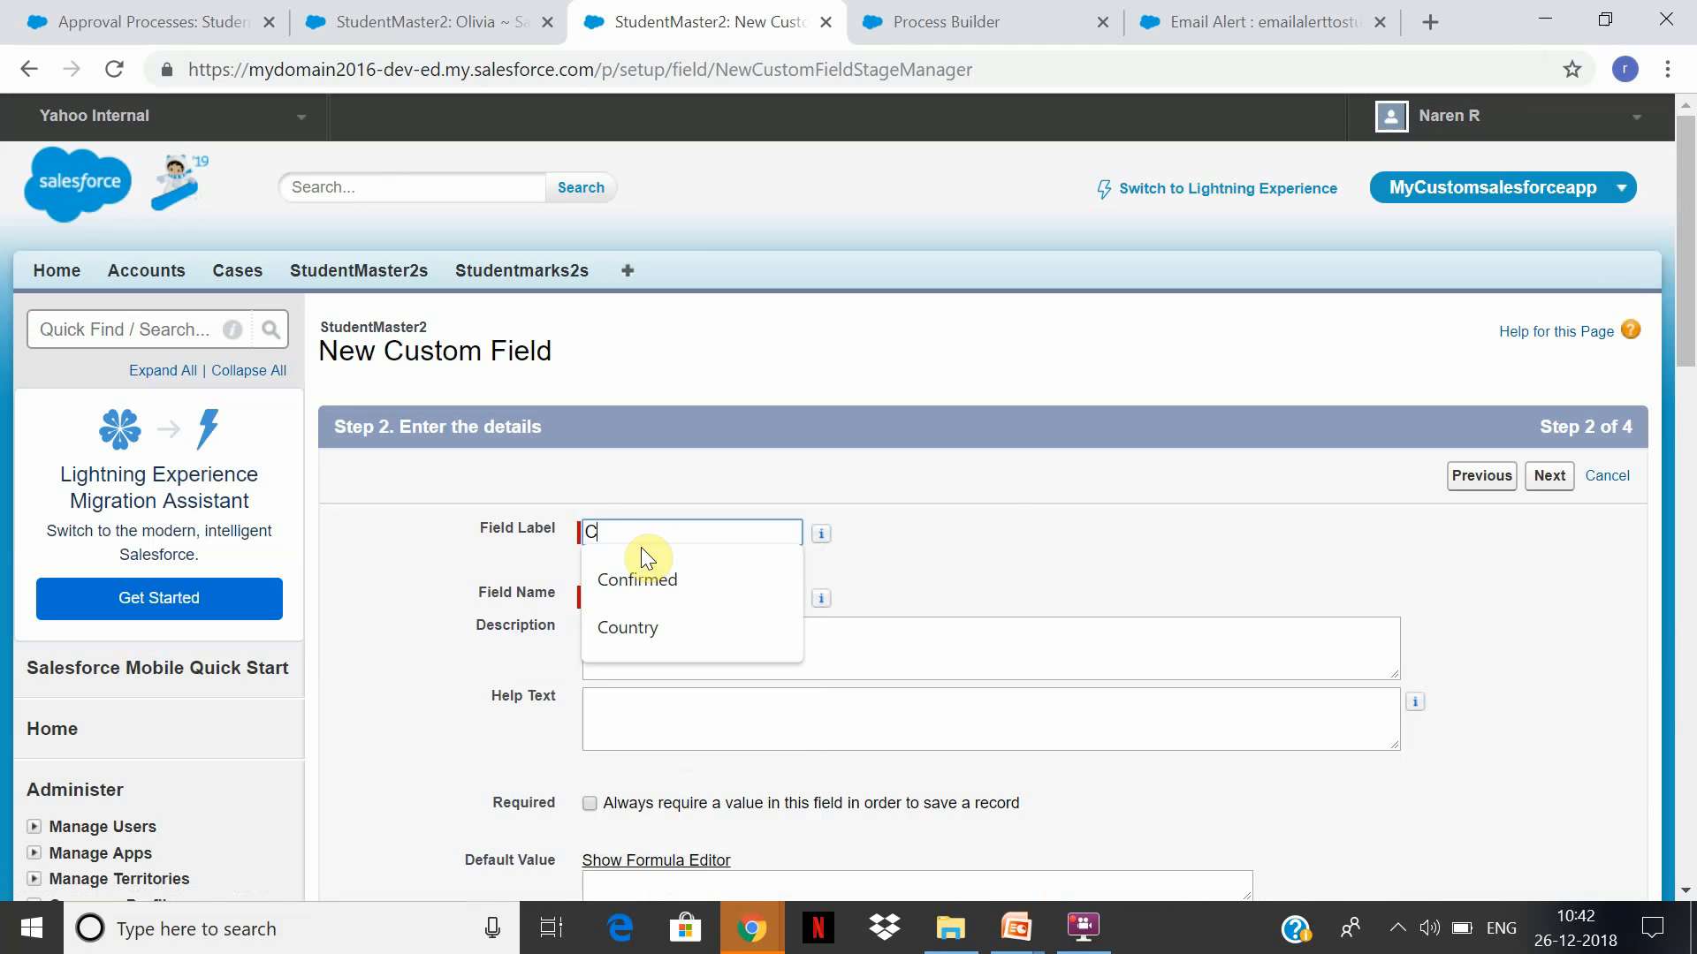
pyautogui.click(648, 559)
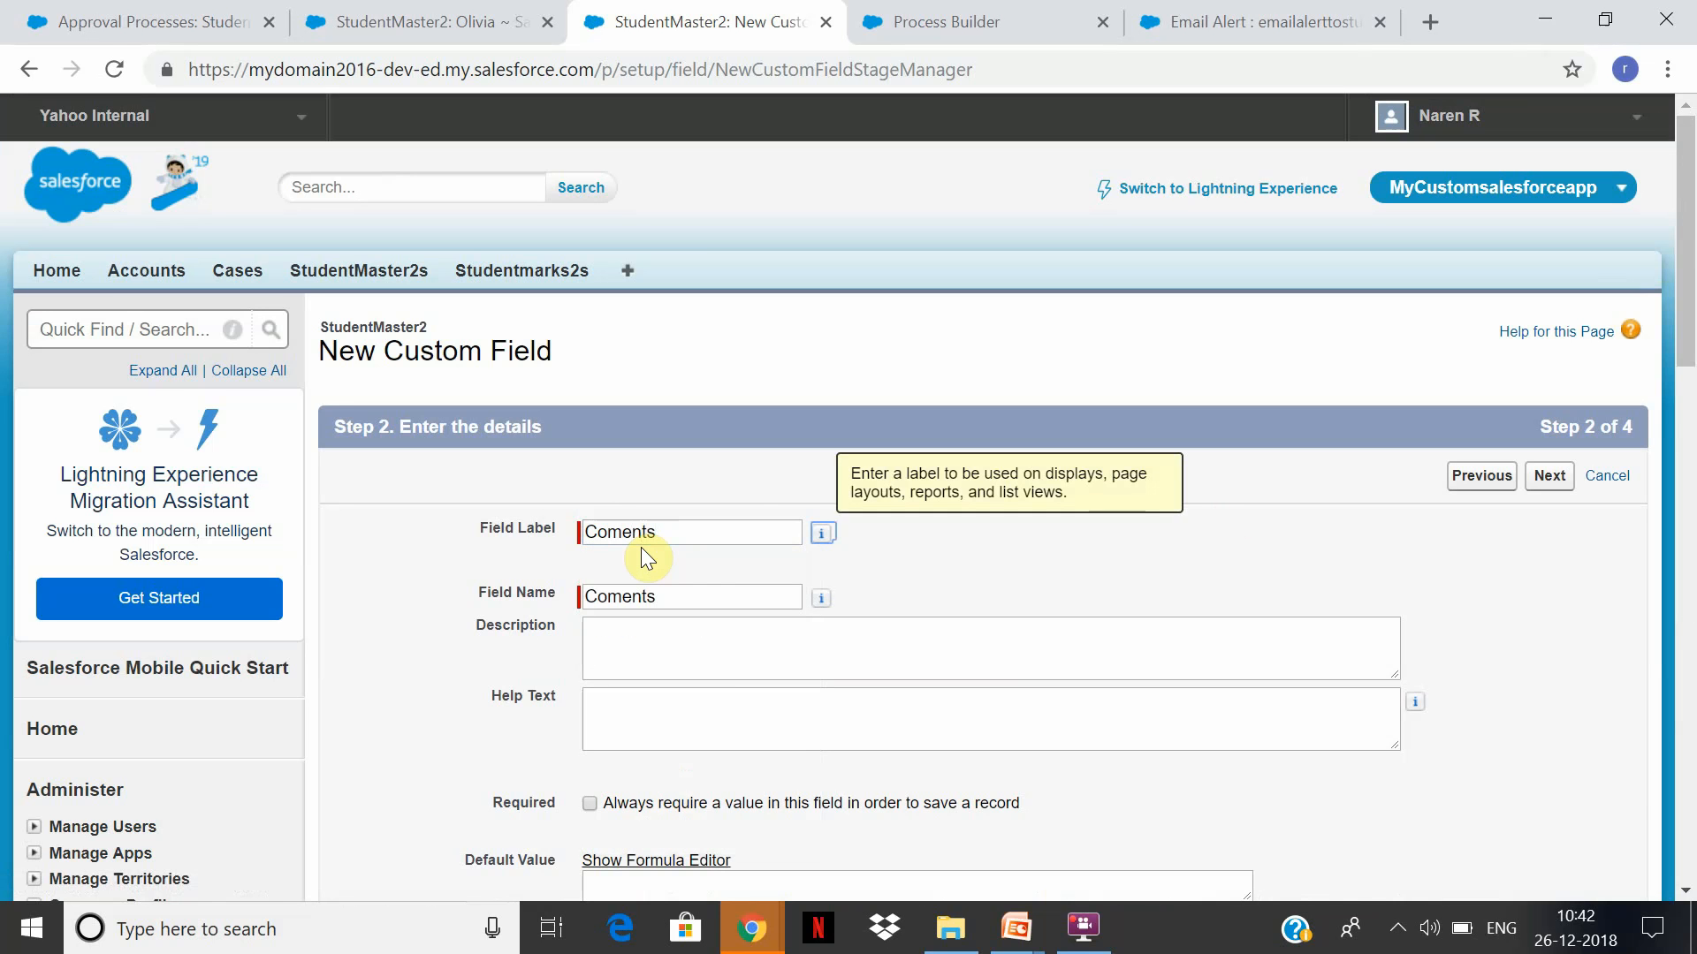
pyautogui.click(722, 540)
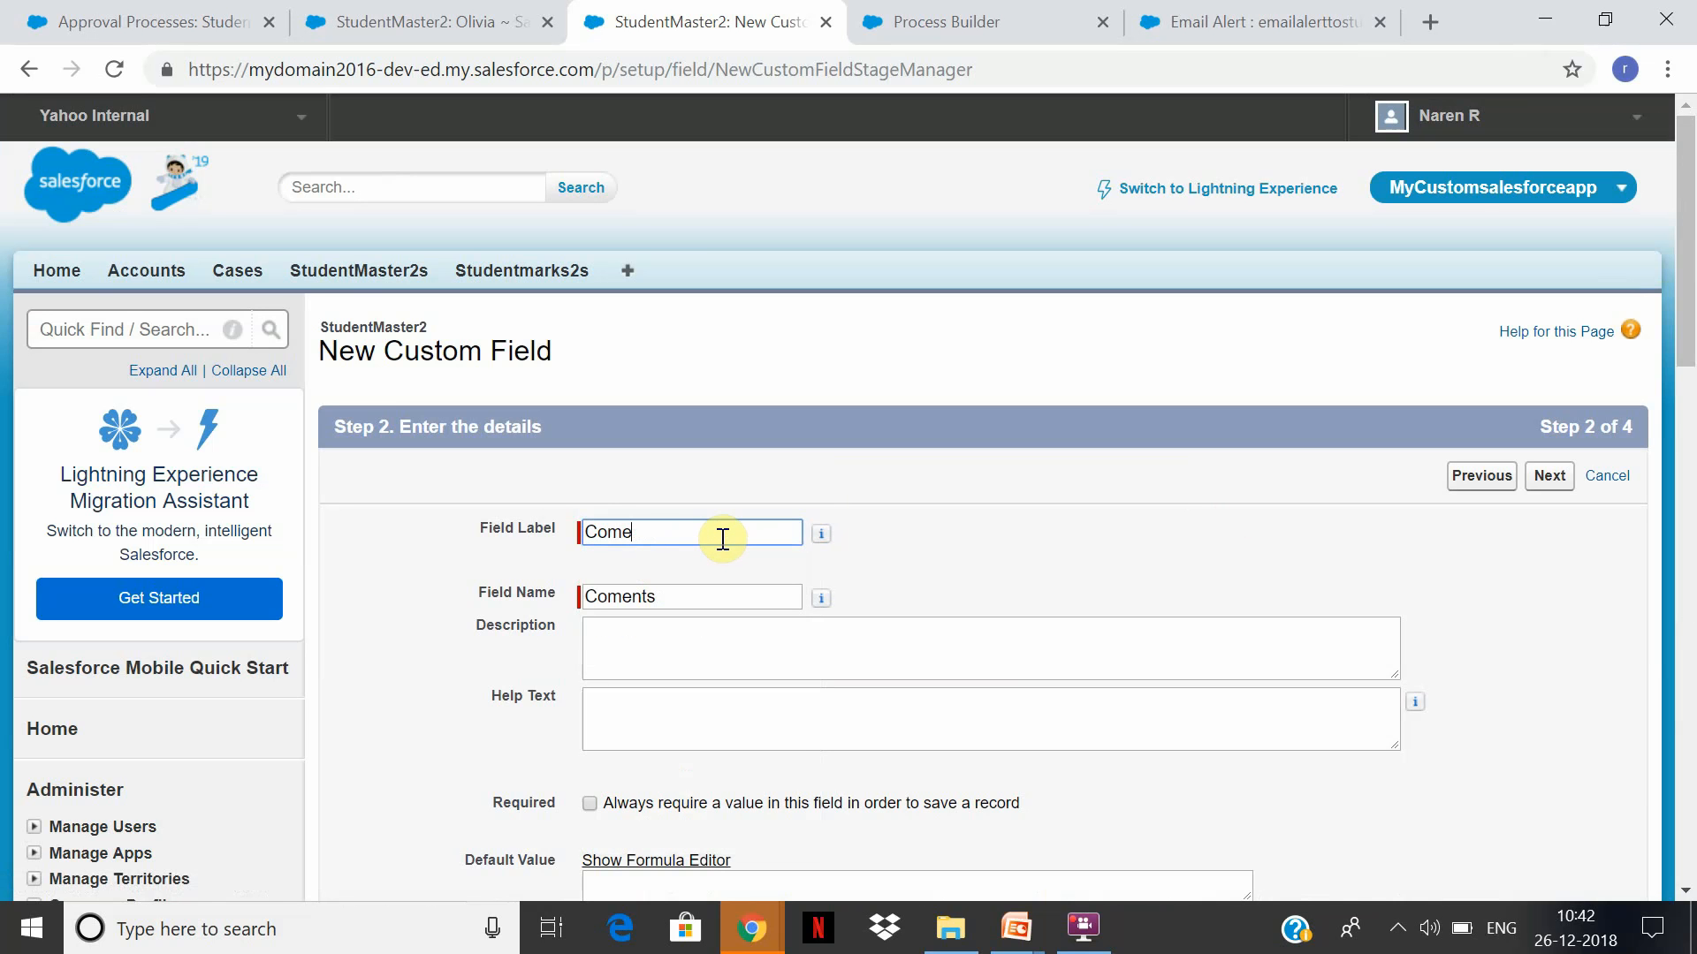
pyautogui.write('ments')
pyautogui.press('Tab')
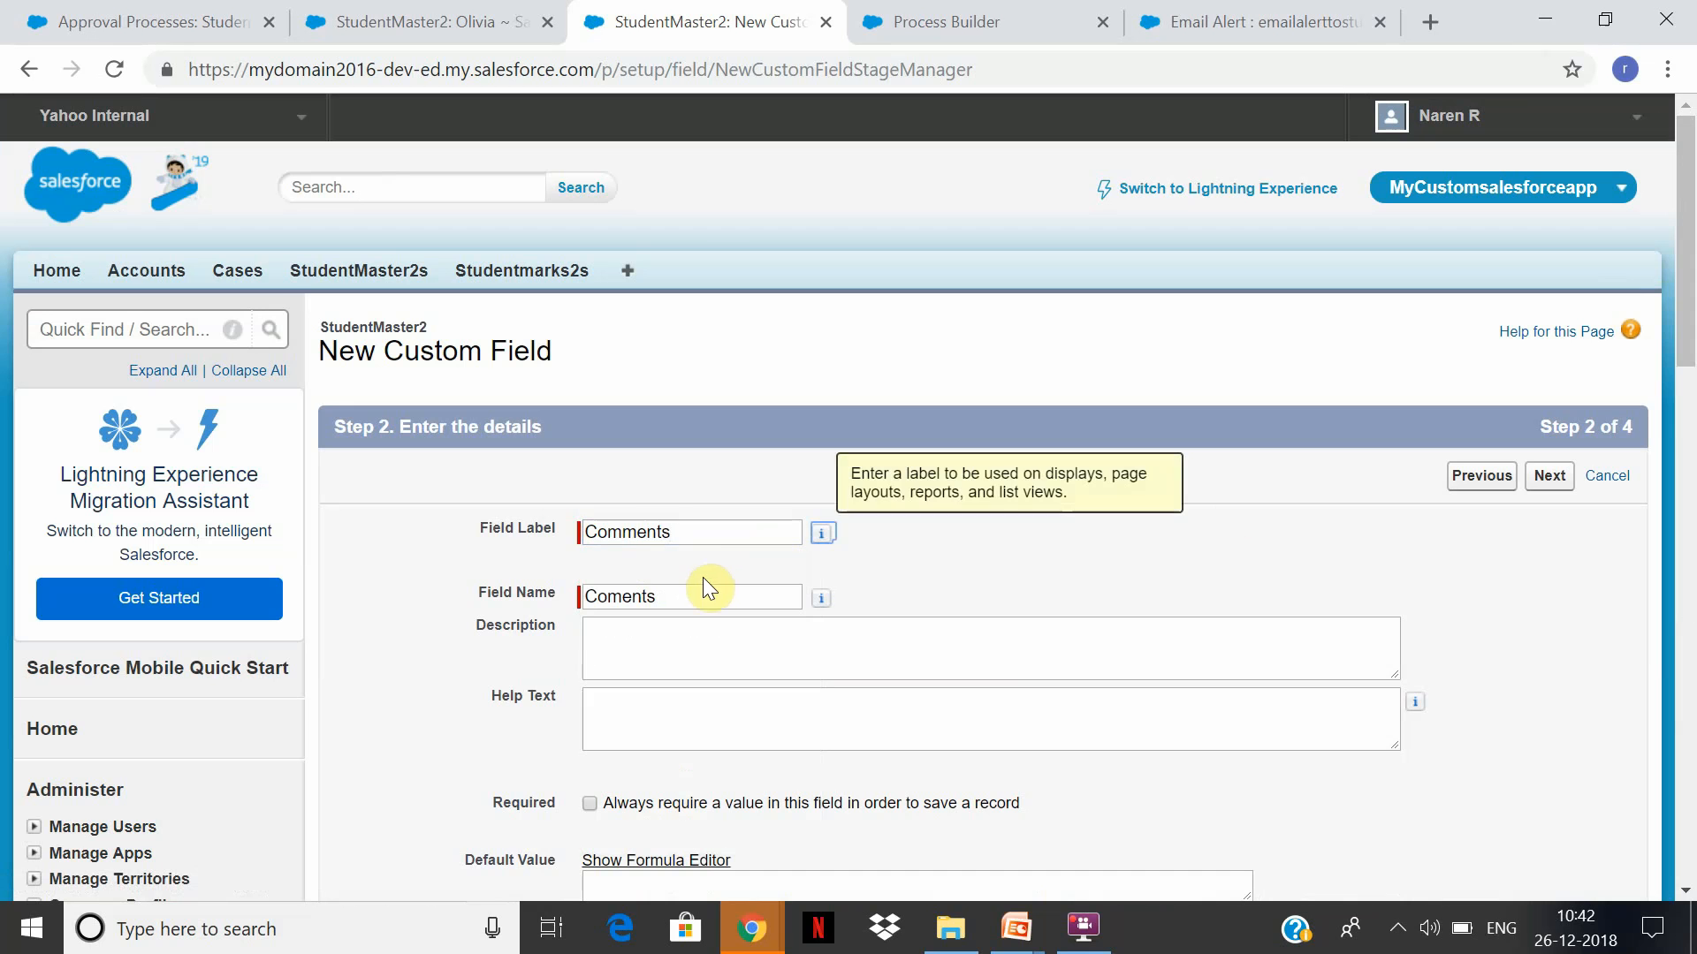
pyautogui.hotkey('shift', 'Tab')
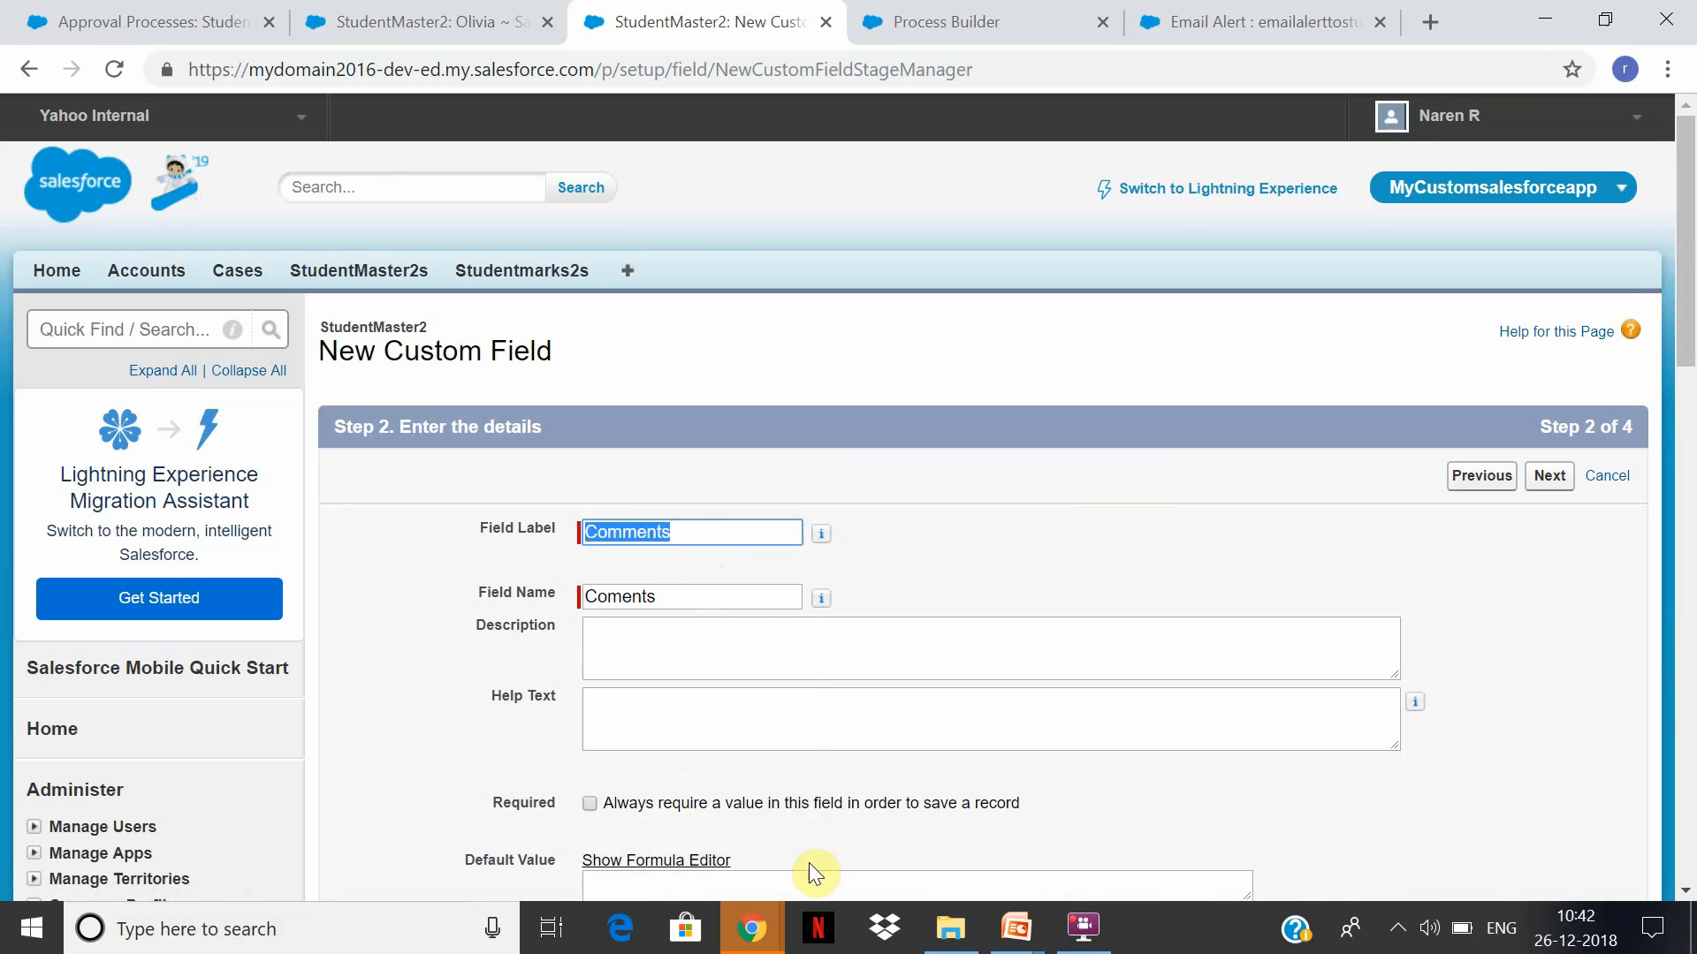
pyautogui.moveTo(730, 609); pyautogui.dragTo(568, 591)
pyautogui.write('Comments')
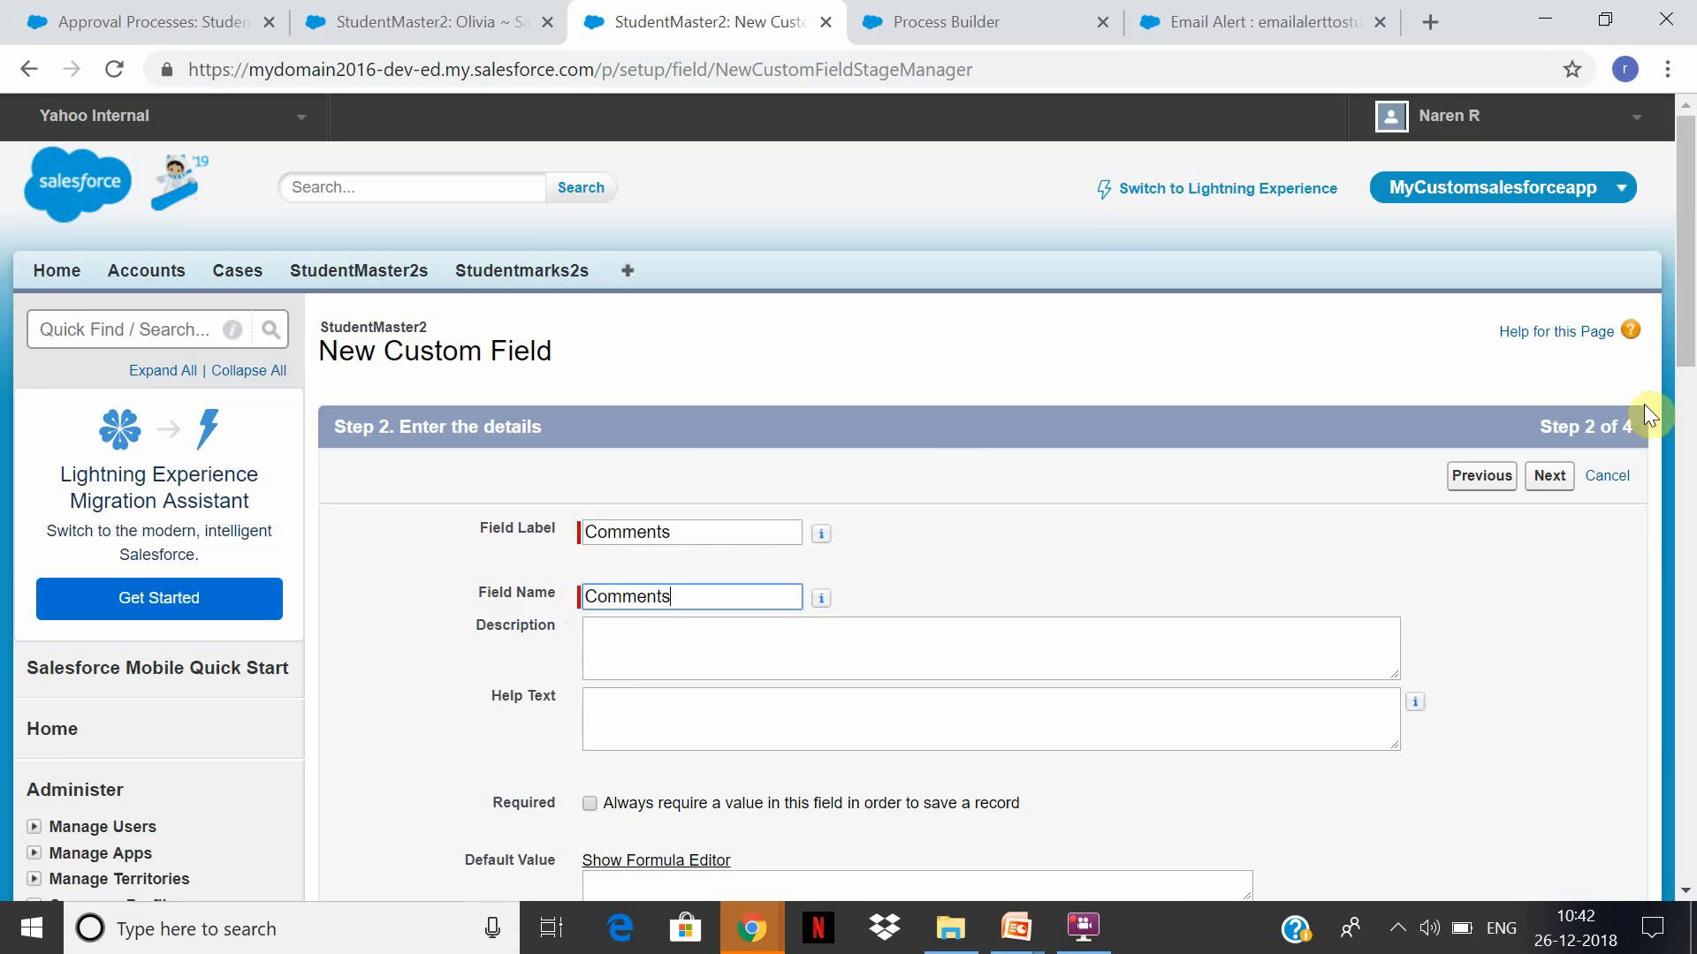
# Accept the default field-level security and StudentMaster2 Layout assignment for the Comments field, and save it
pyautogui.scroll(-5, 1561, 502)
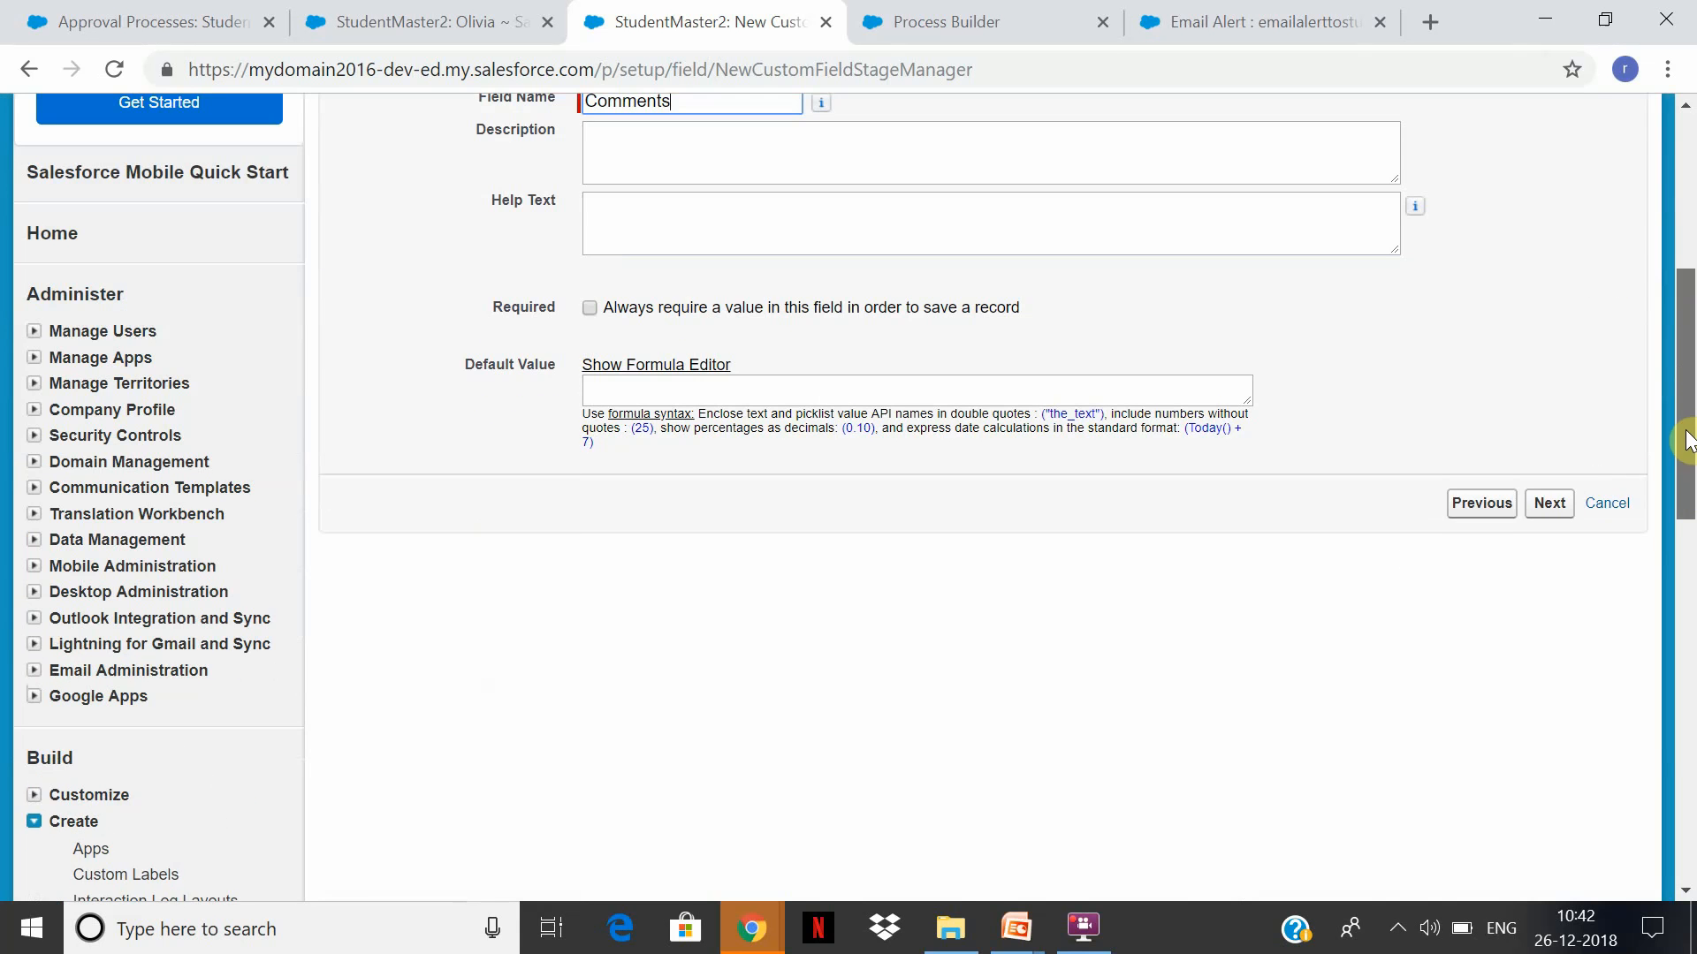
pyautogui.click(1541, 532)
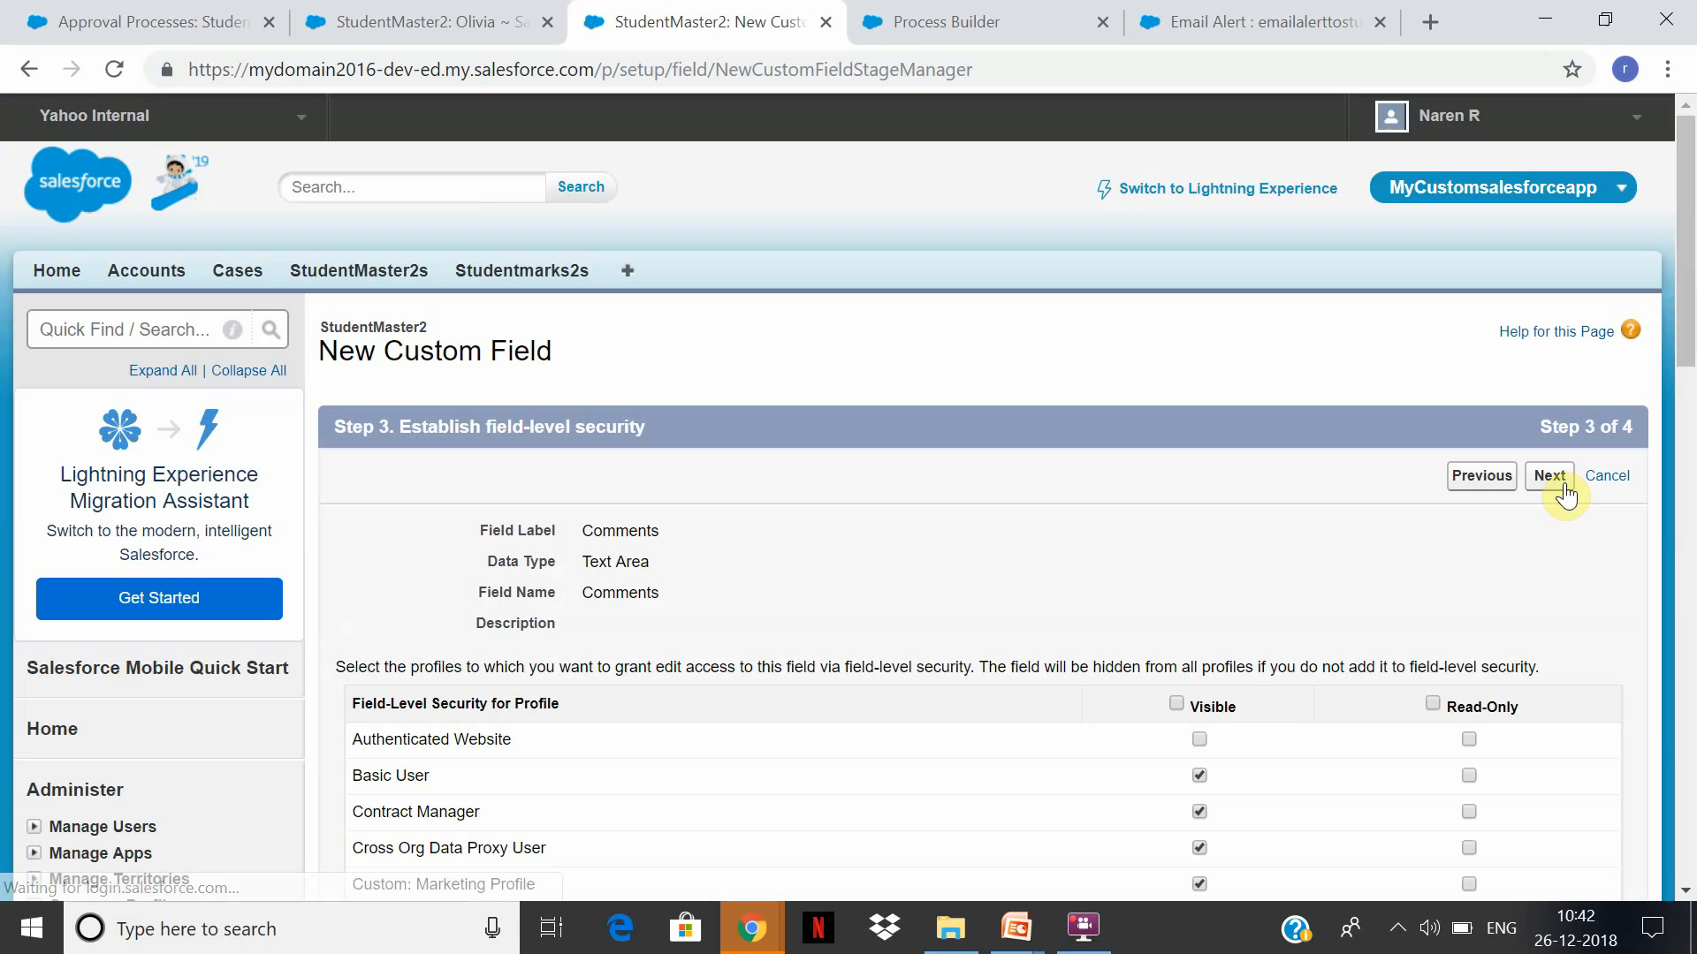
pyautogui.click(1560, 489)
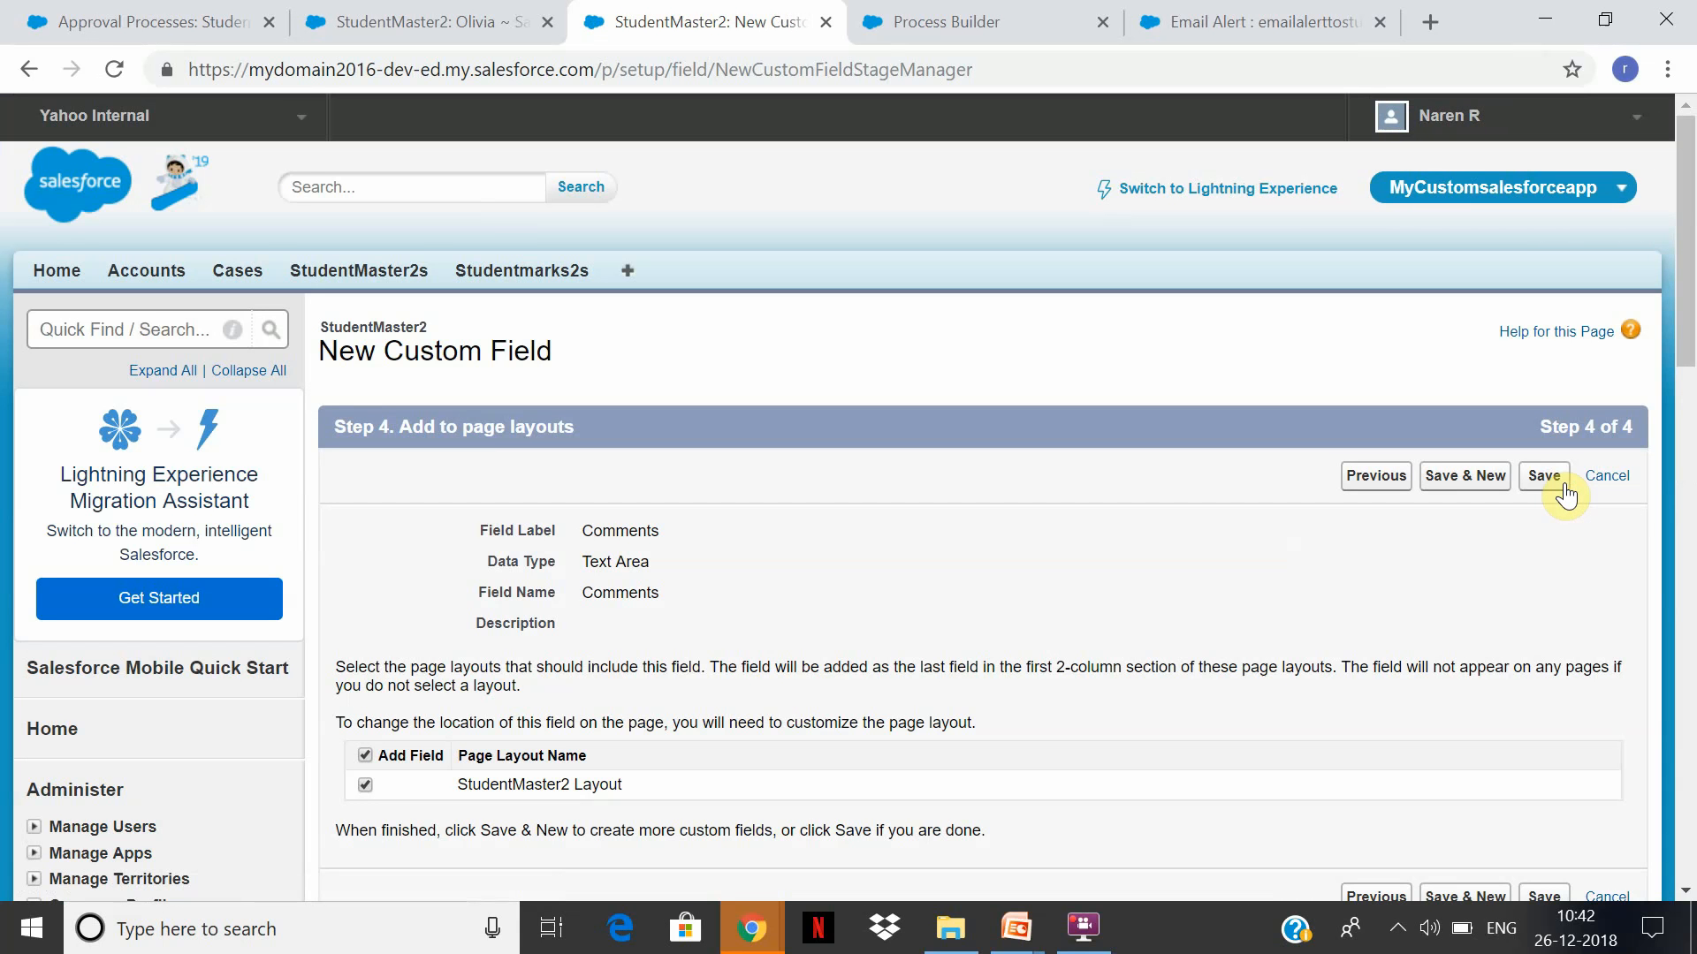
pyautogui.click(1563, 485)
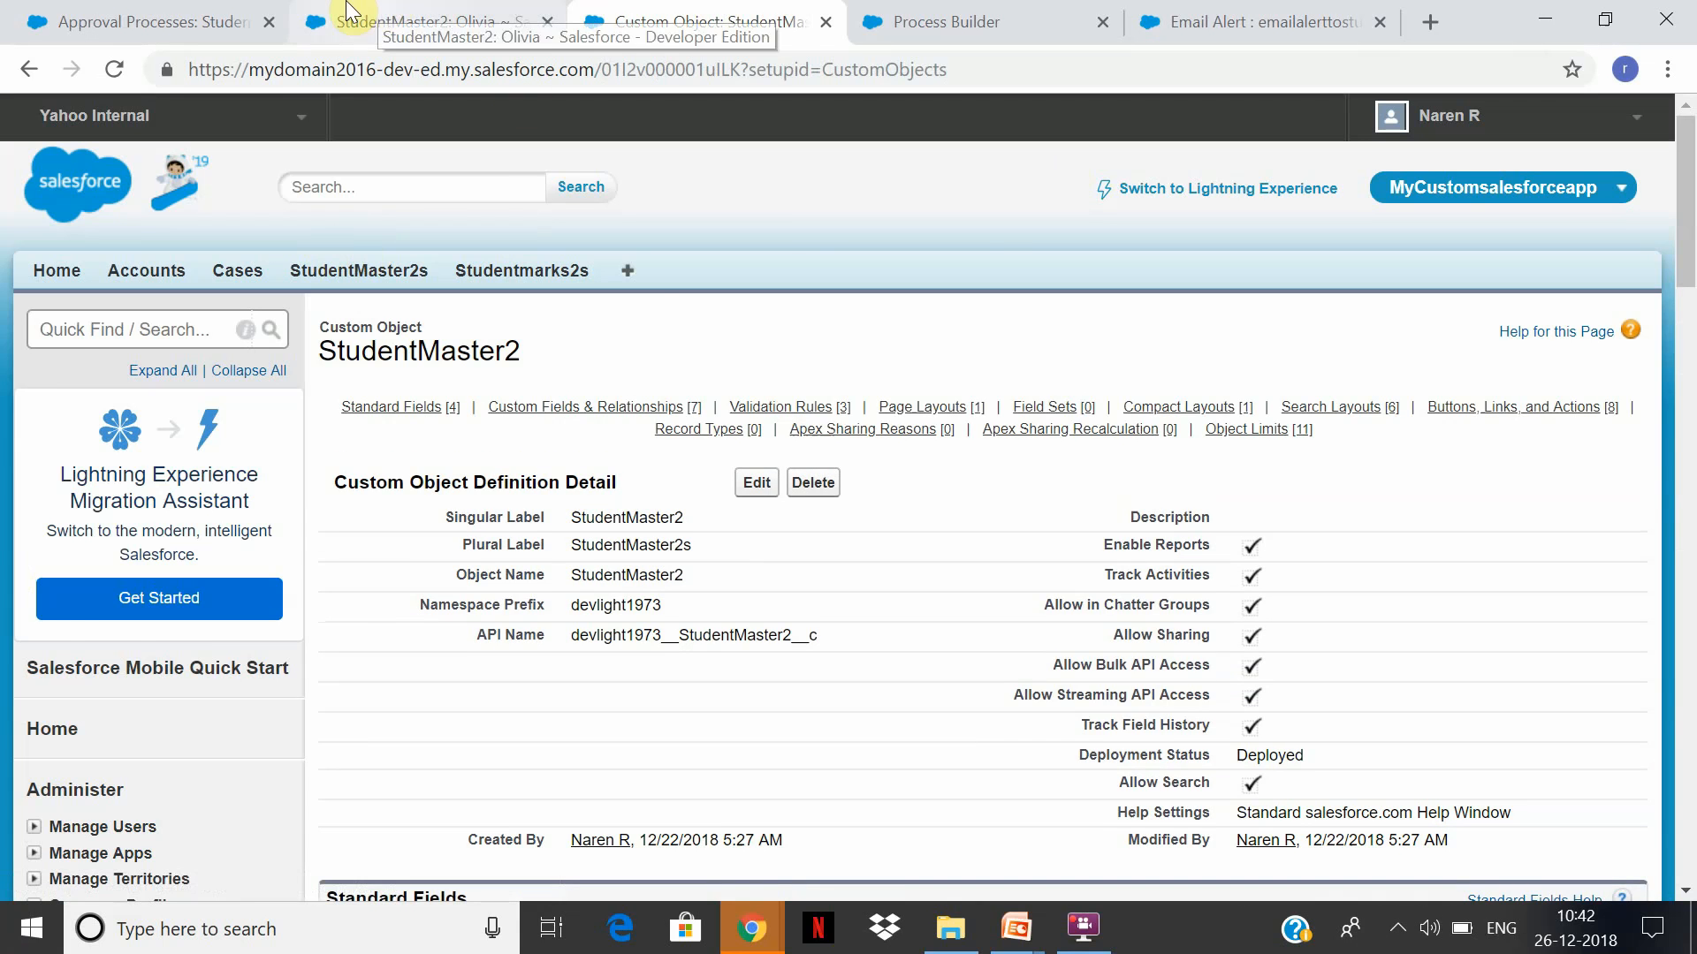
# Start a new approval process for StudentMaster2 using the Standard Setup Wizard
pyautogui.click(82, 5)
pyautogui.click(1275, 386)
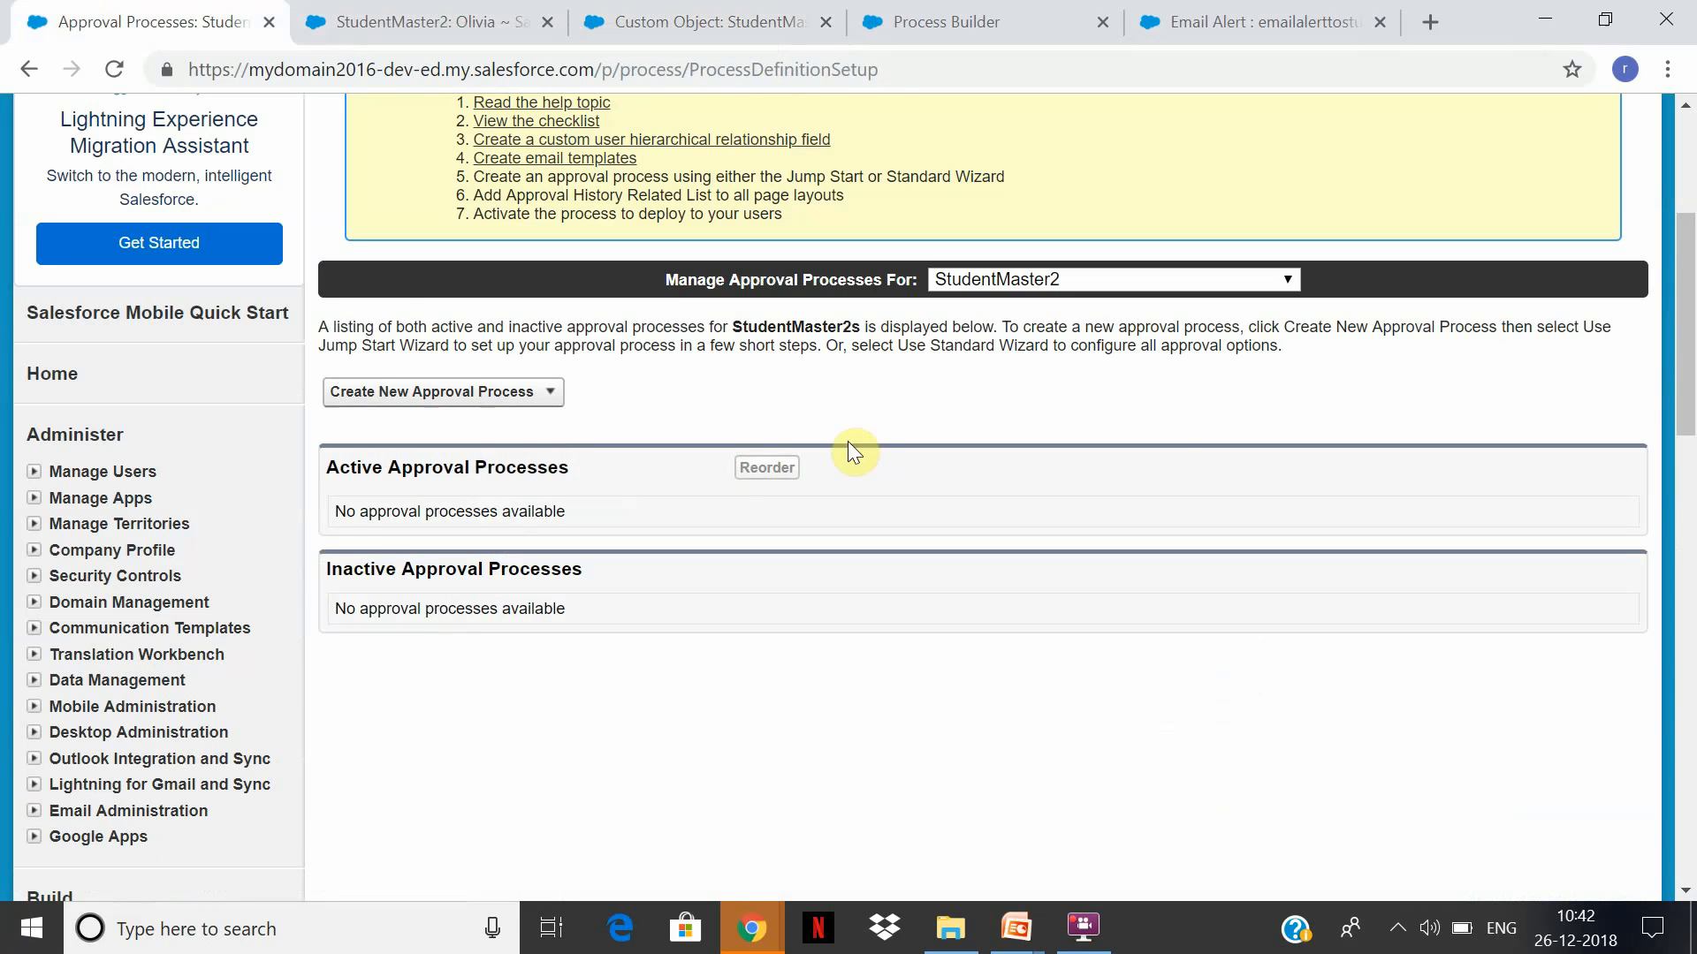
pyautogui.click(548, 390)
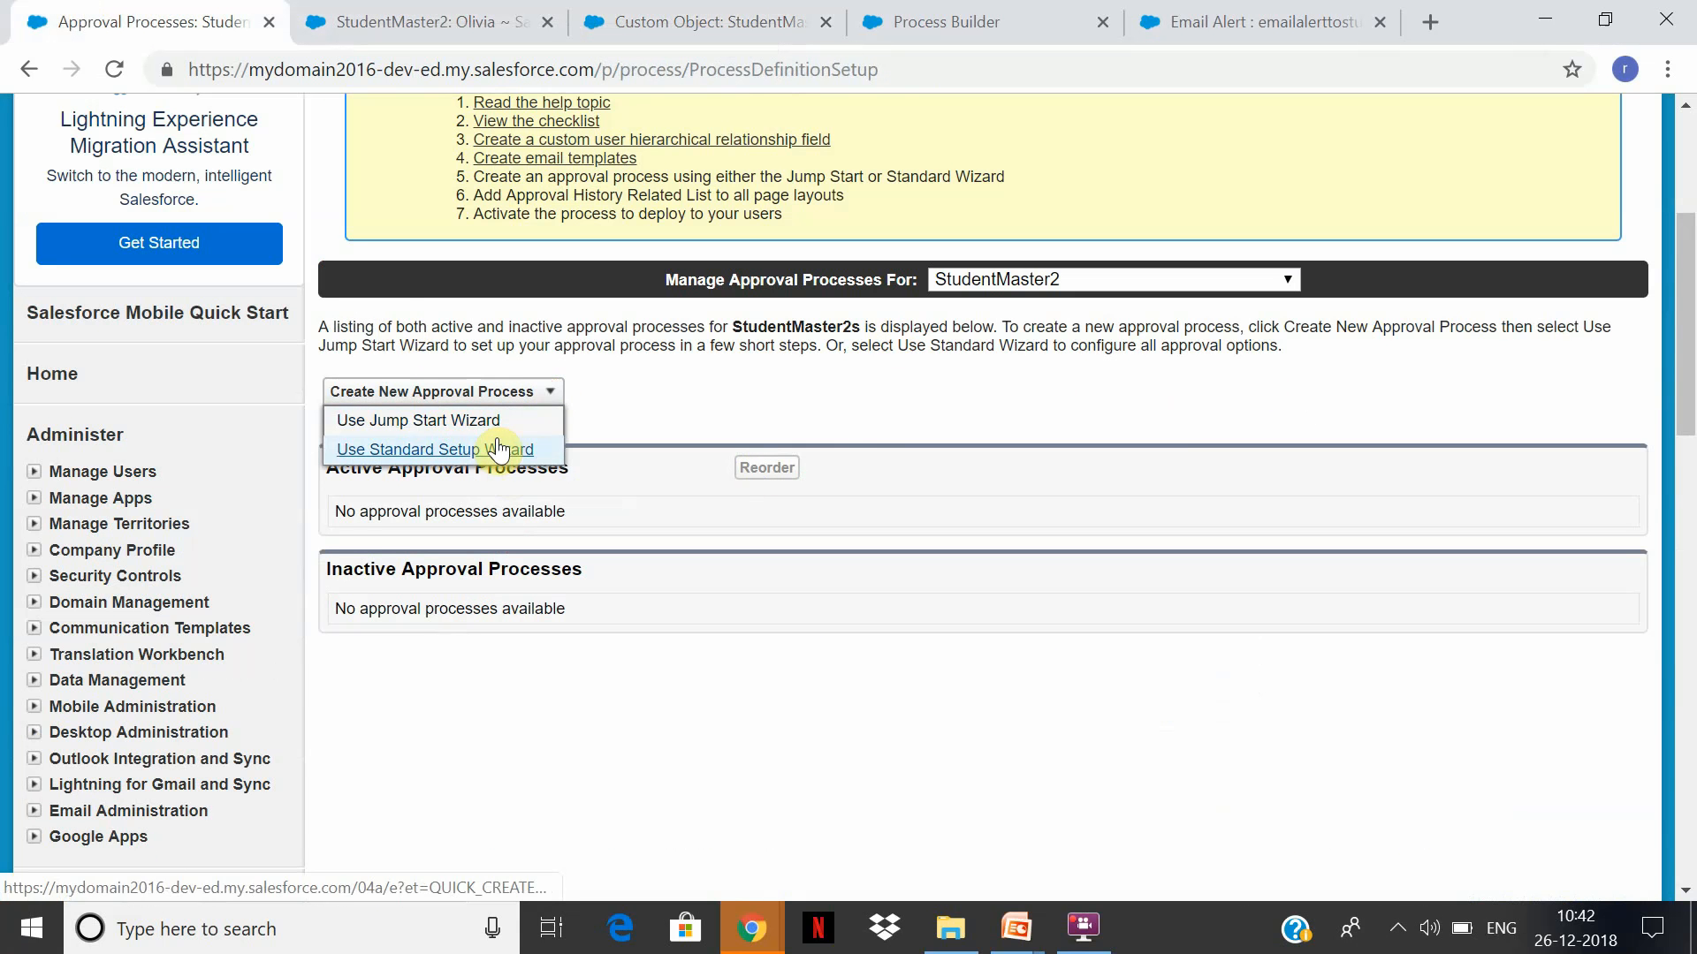
pyautogui.click(483, 453)
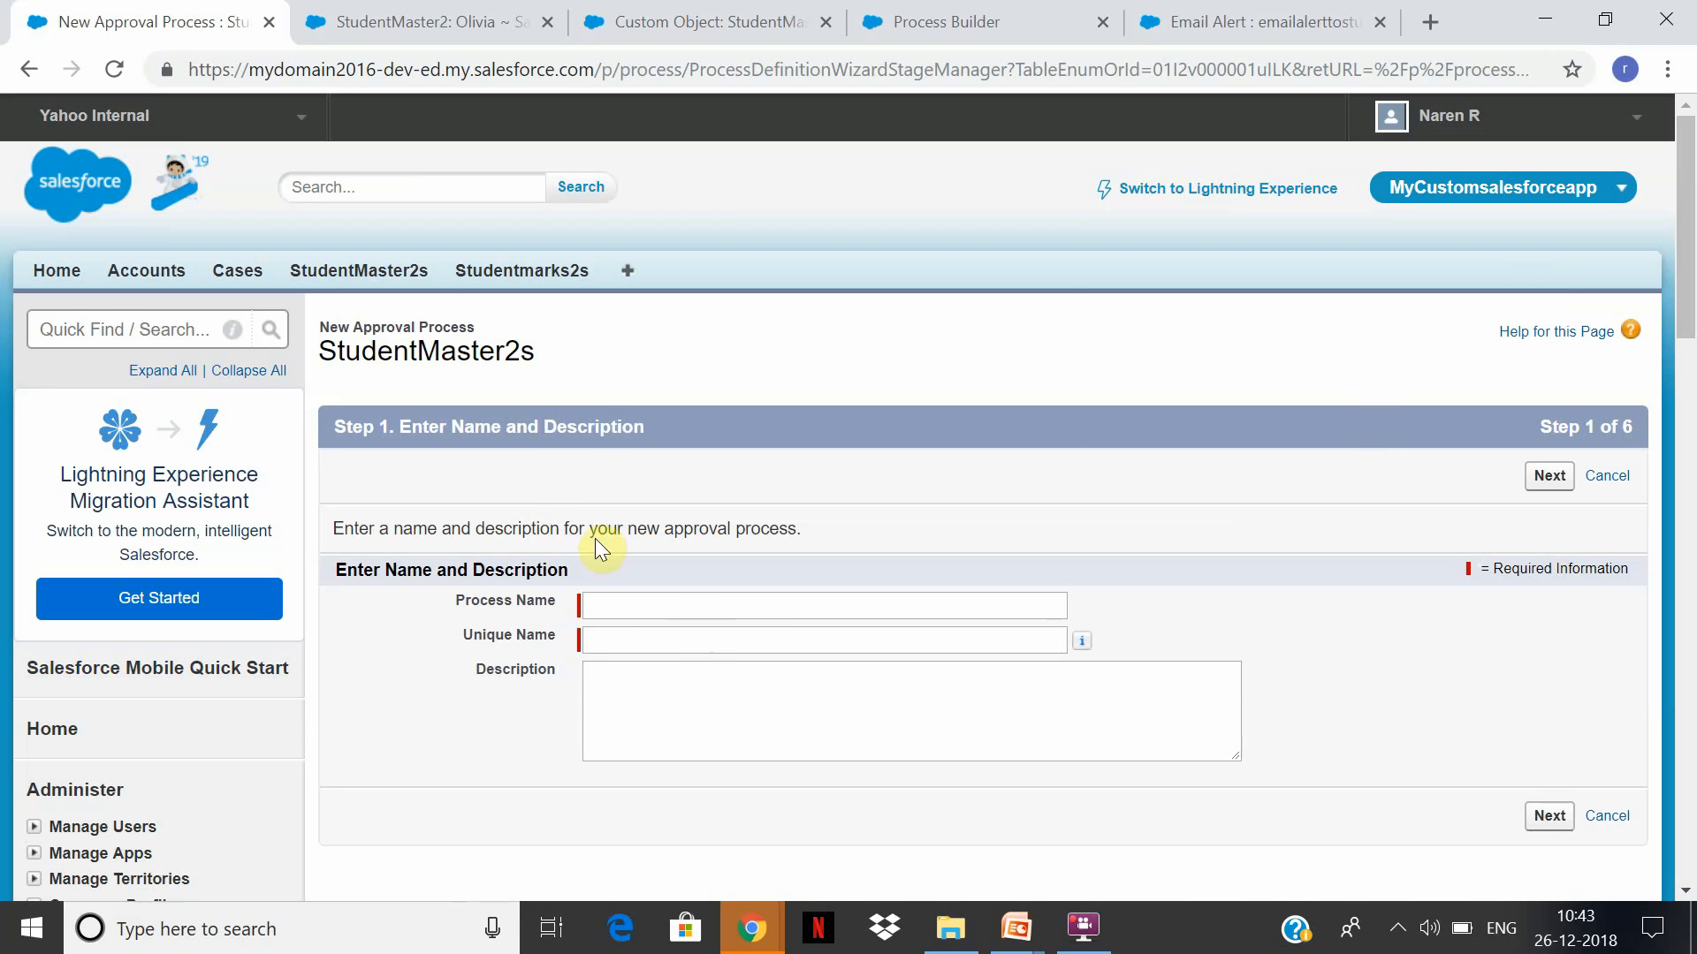
# Name the approval process Studentmaster2approval, use the same unique name, and continue to the entry criteria
pyautogui.click(624, 606)
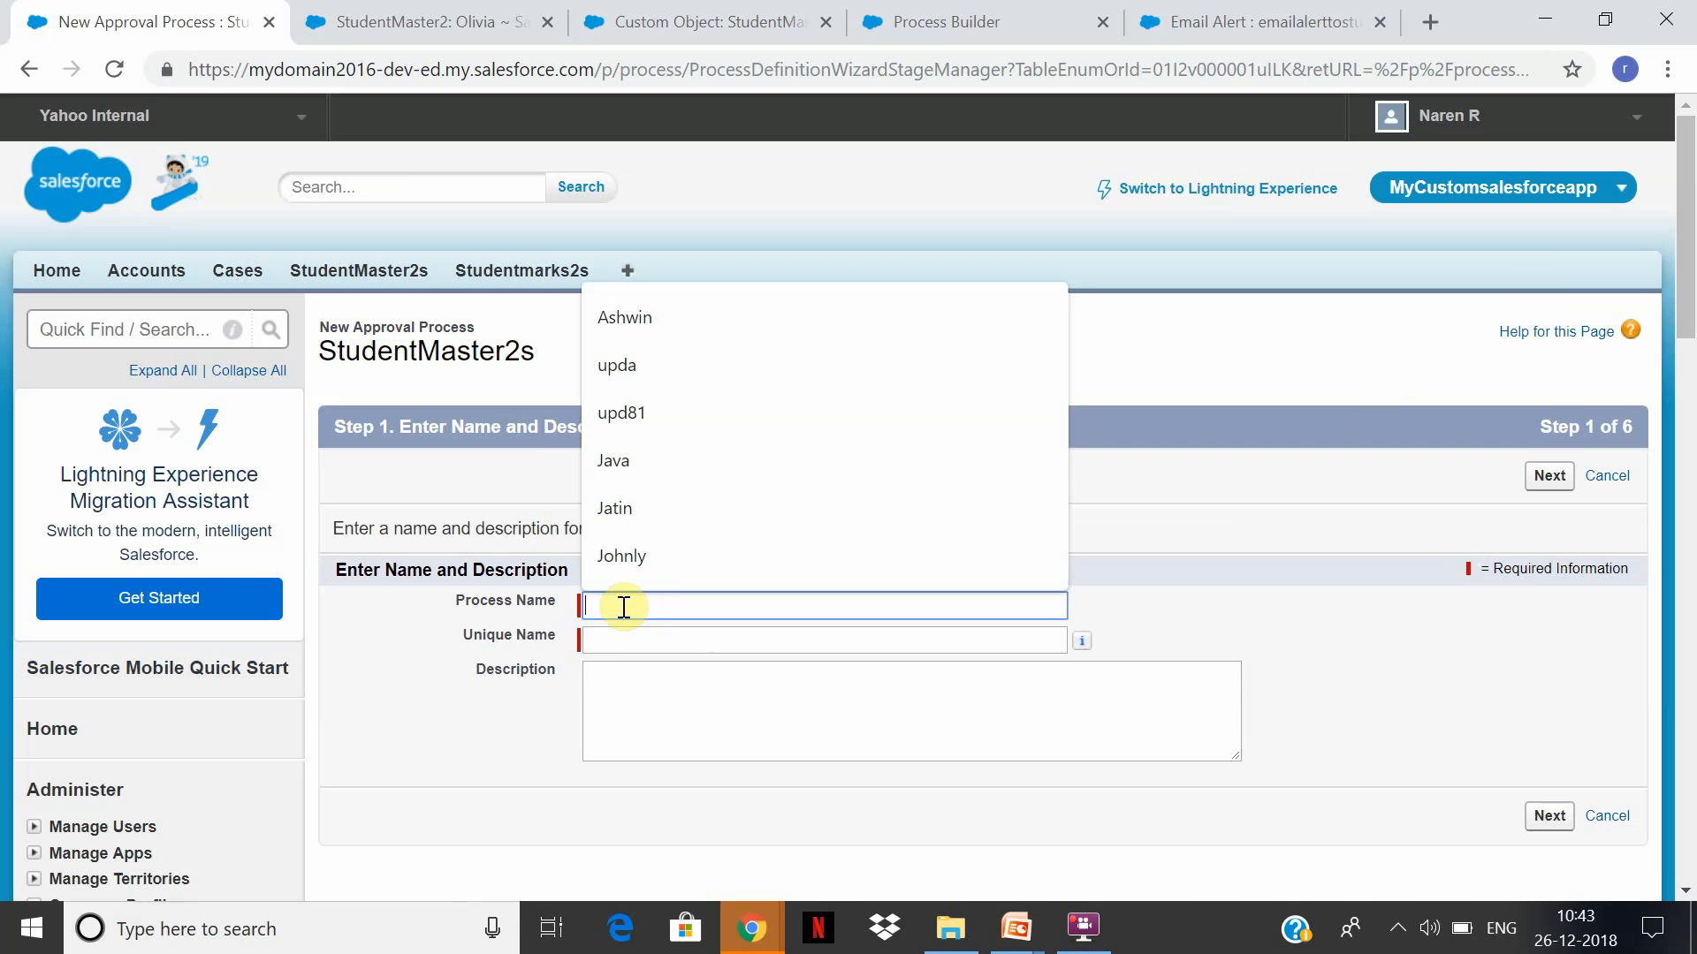
pyautogui.write('tud')
pyautogui.write('S')
pyautogui.press('BackSpace')
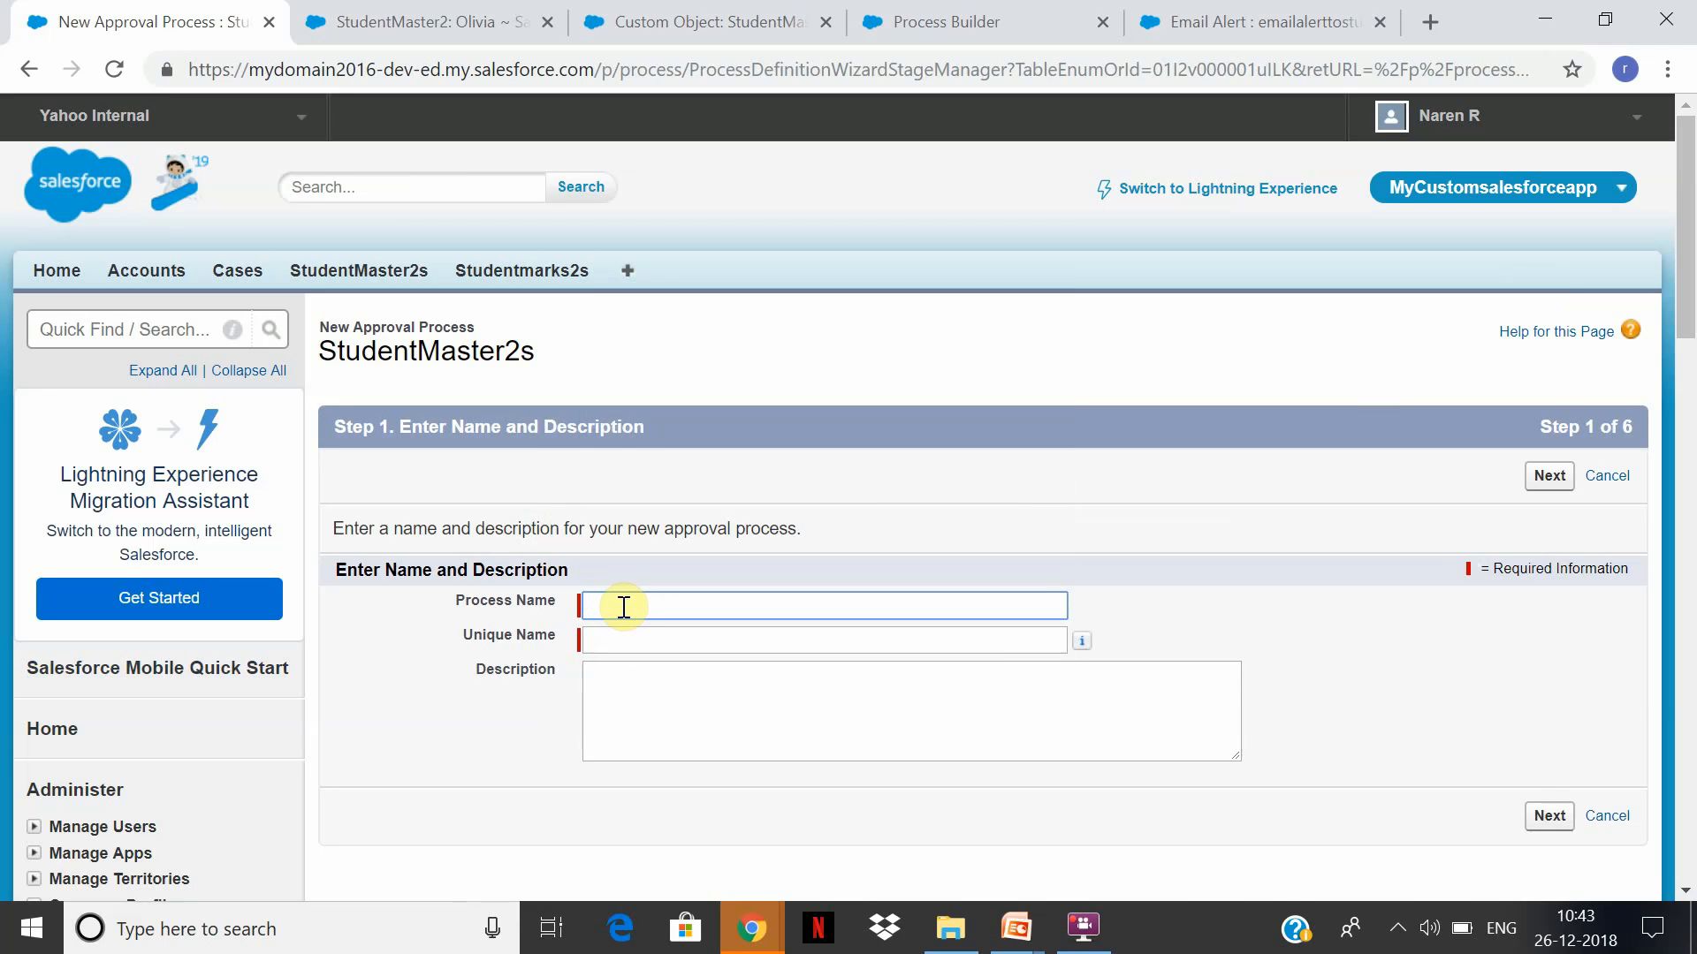
pyautogui.write('Studentmaster2approval')
pyautogui.press('Tab')
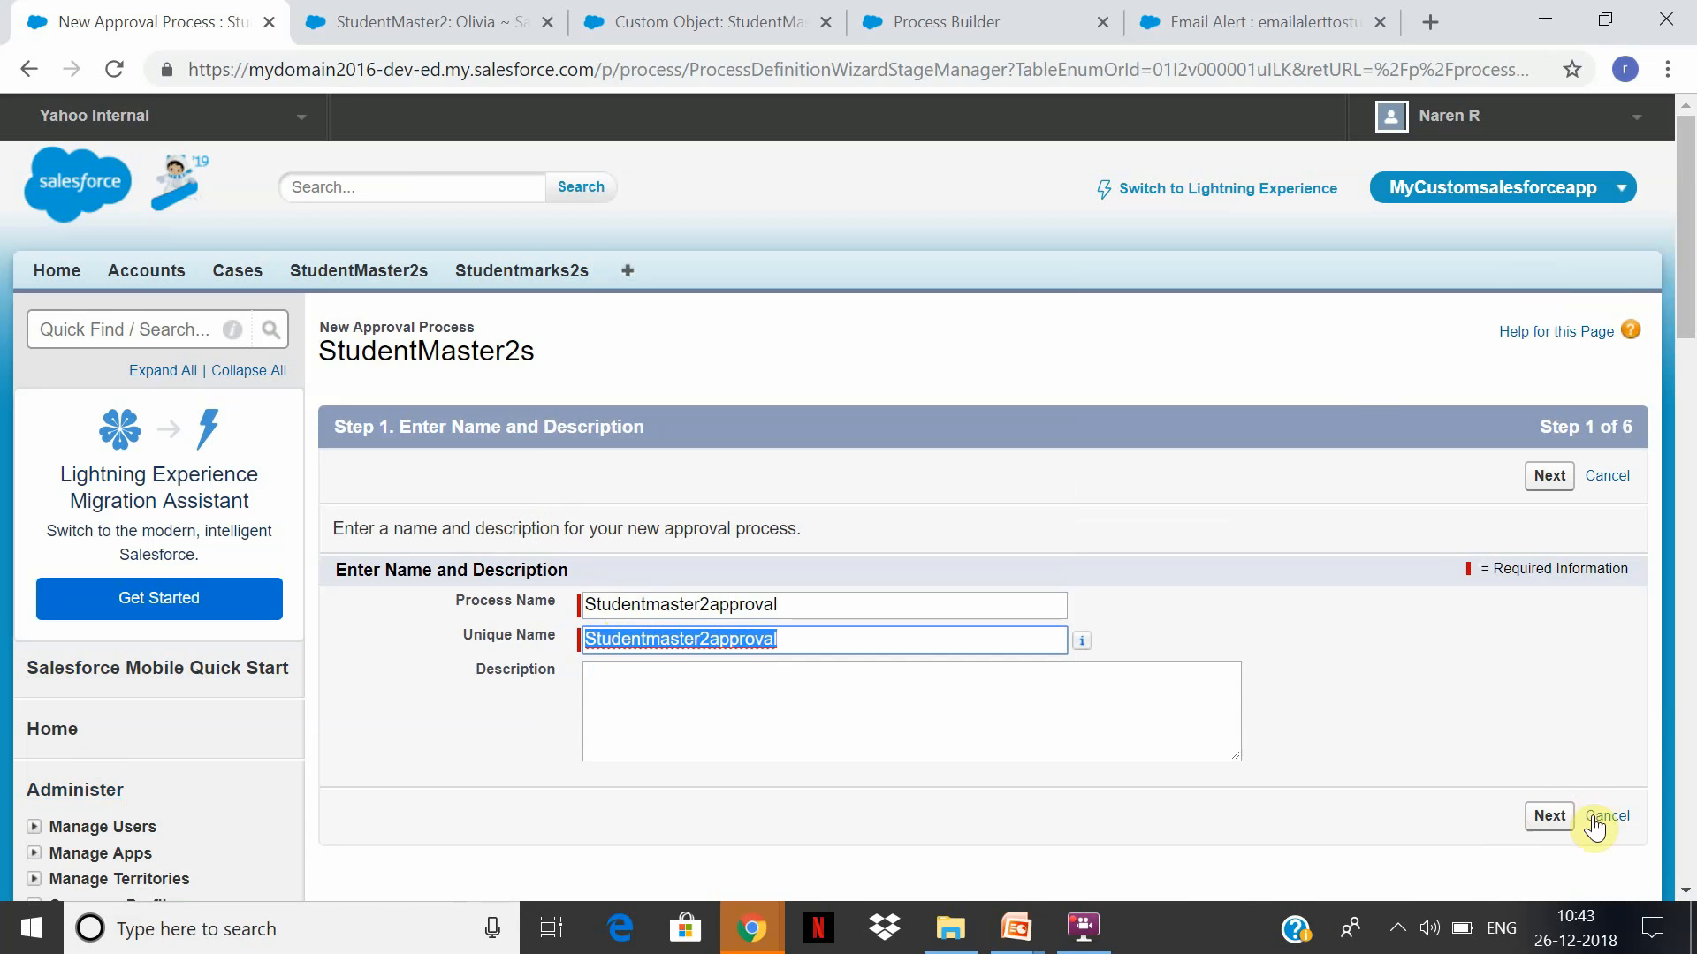
pyautogui.click(1545, 817)
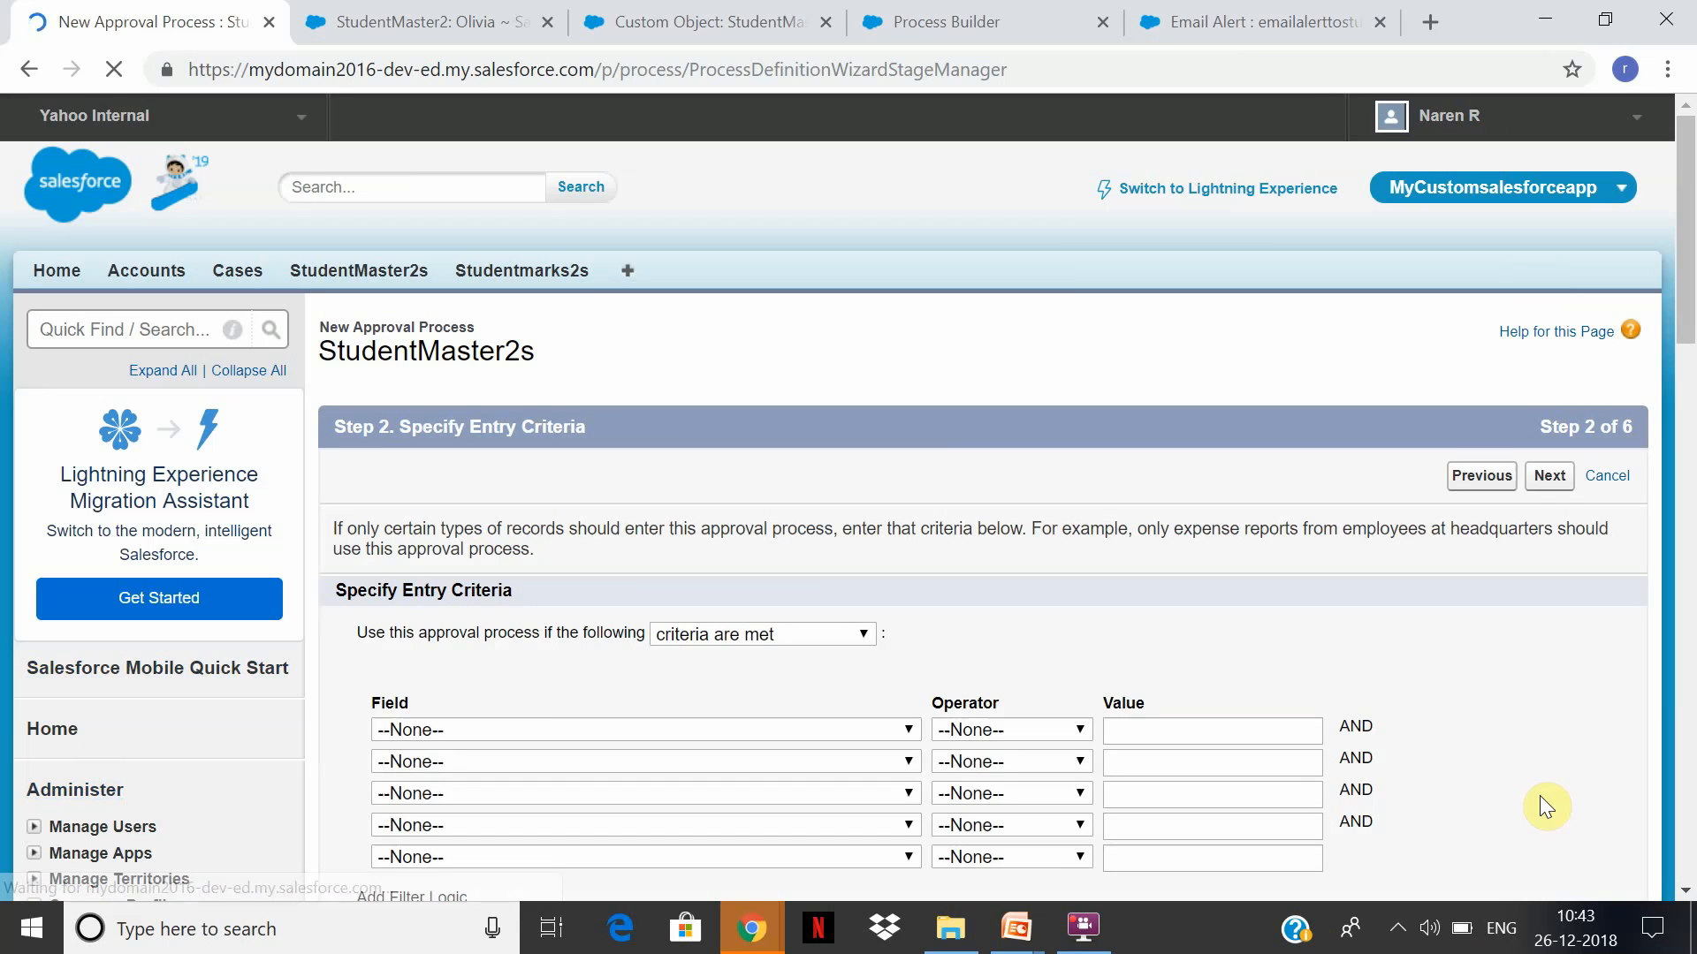
# Set the entry criteria to StudentMaster2: Age less than 0, using the criteria are met option, and continue
pyautogui.click(851, 643)
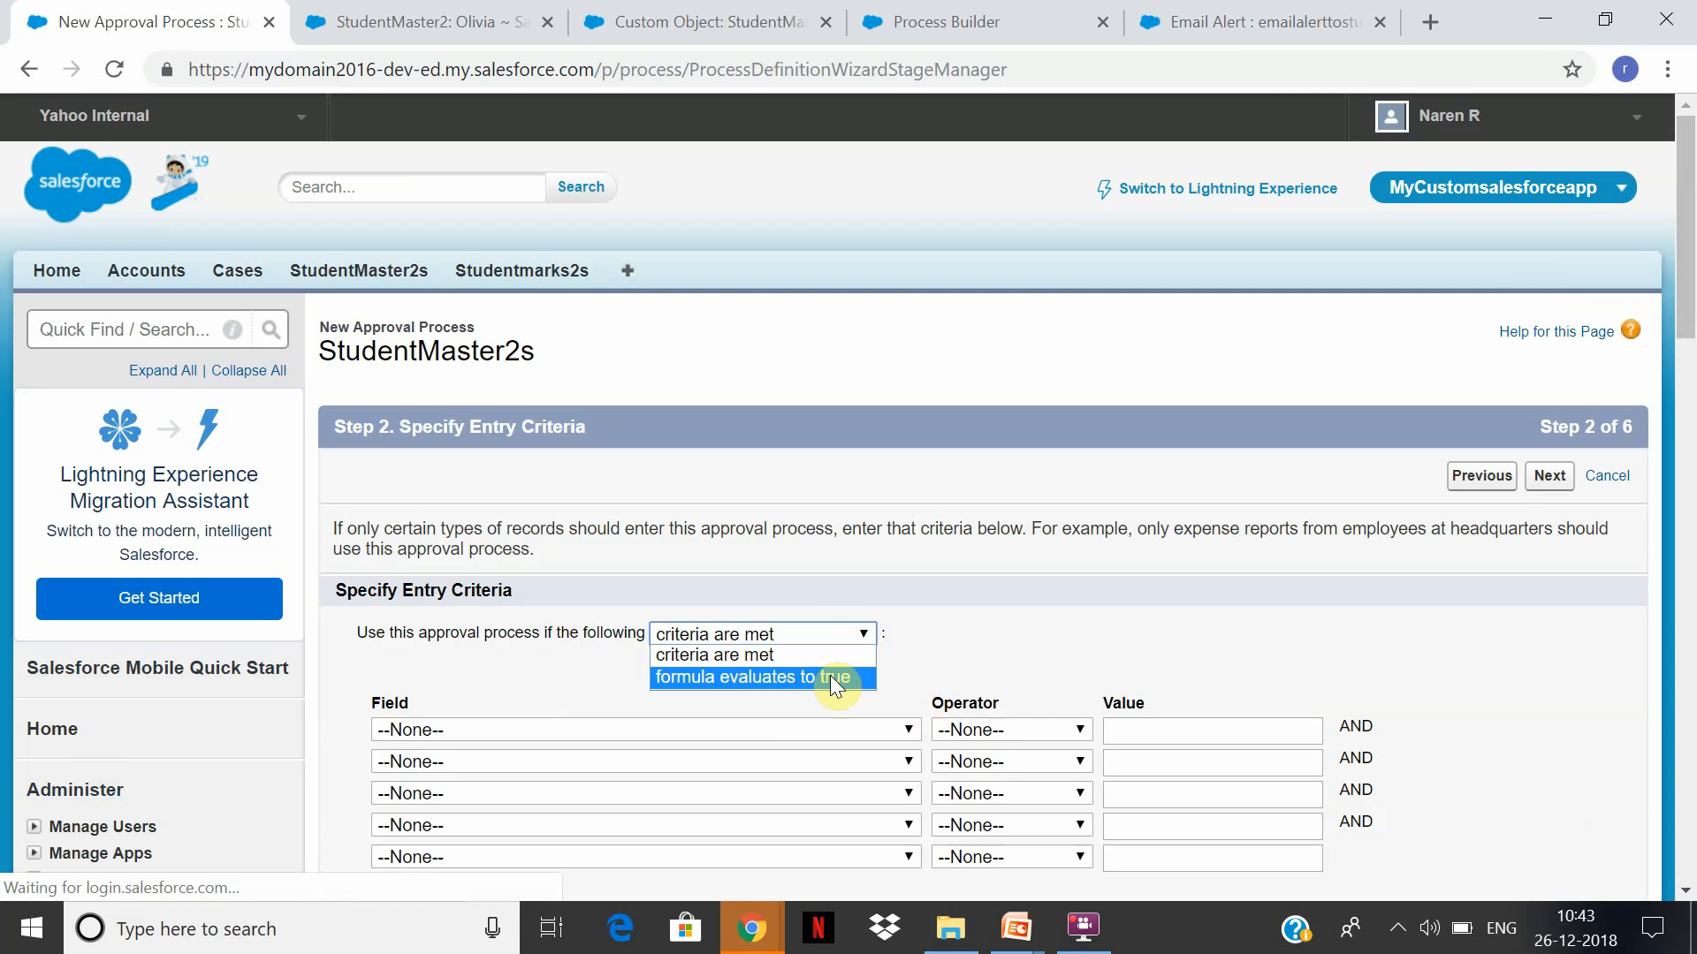
pyautogui.click(836, 655)
pyautogui.click(898, 733)
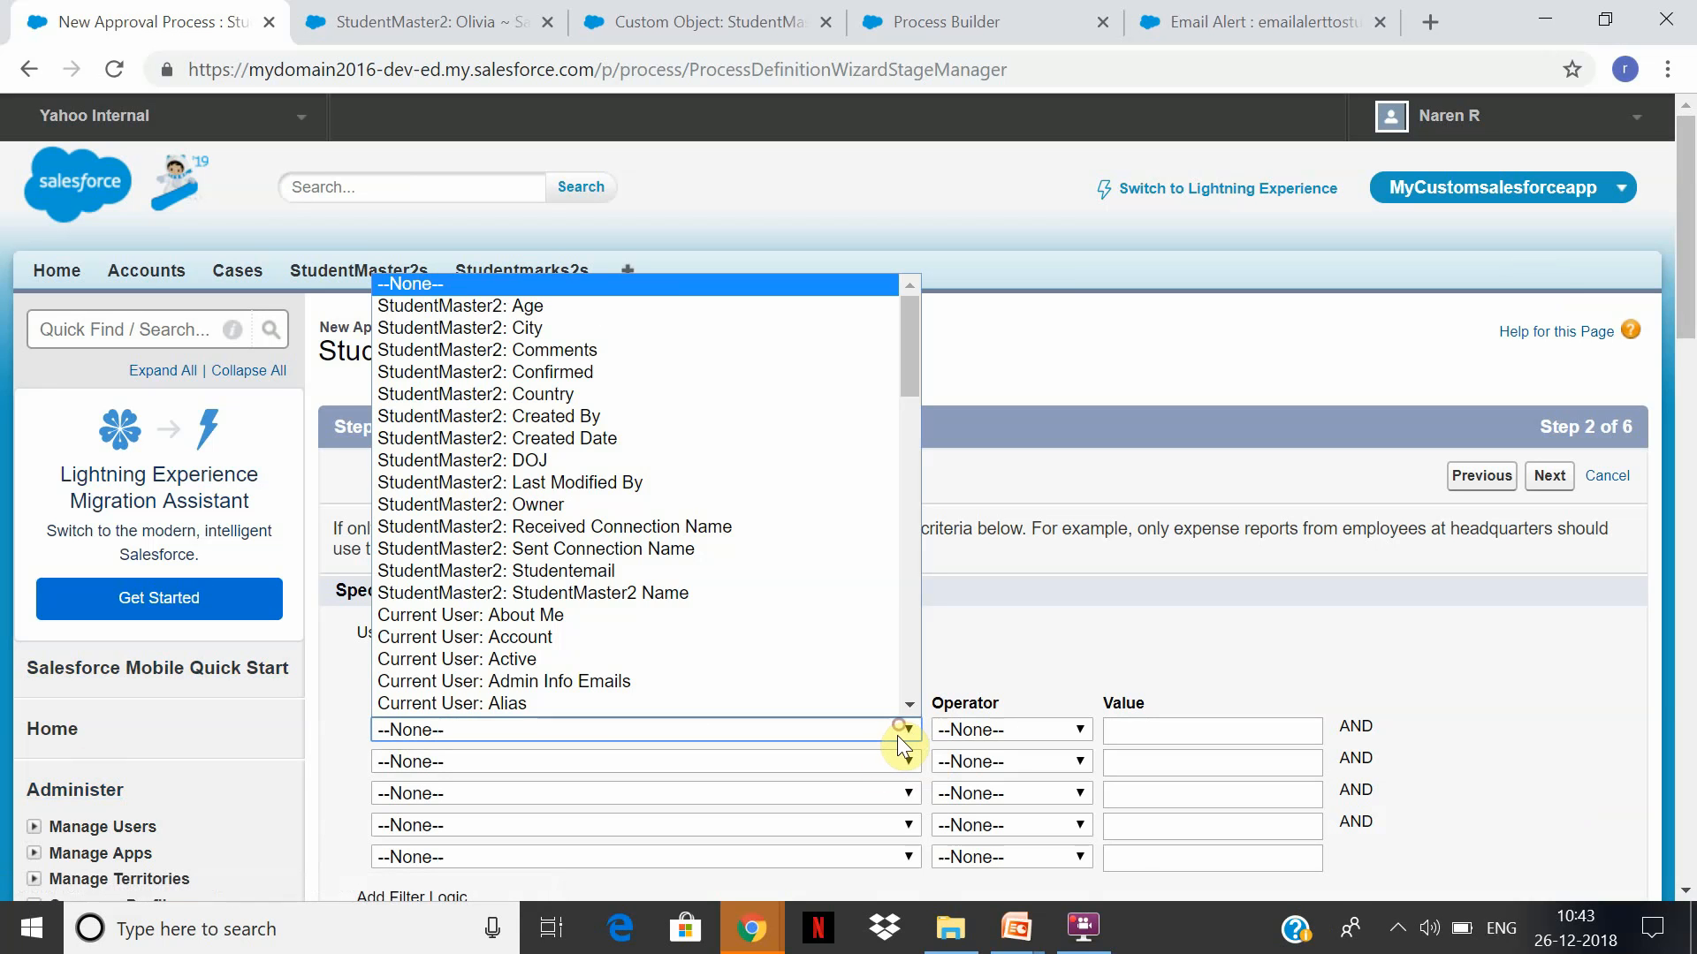
pyautogui.click(703, 308)
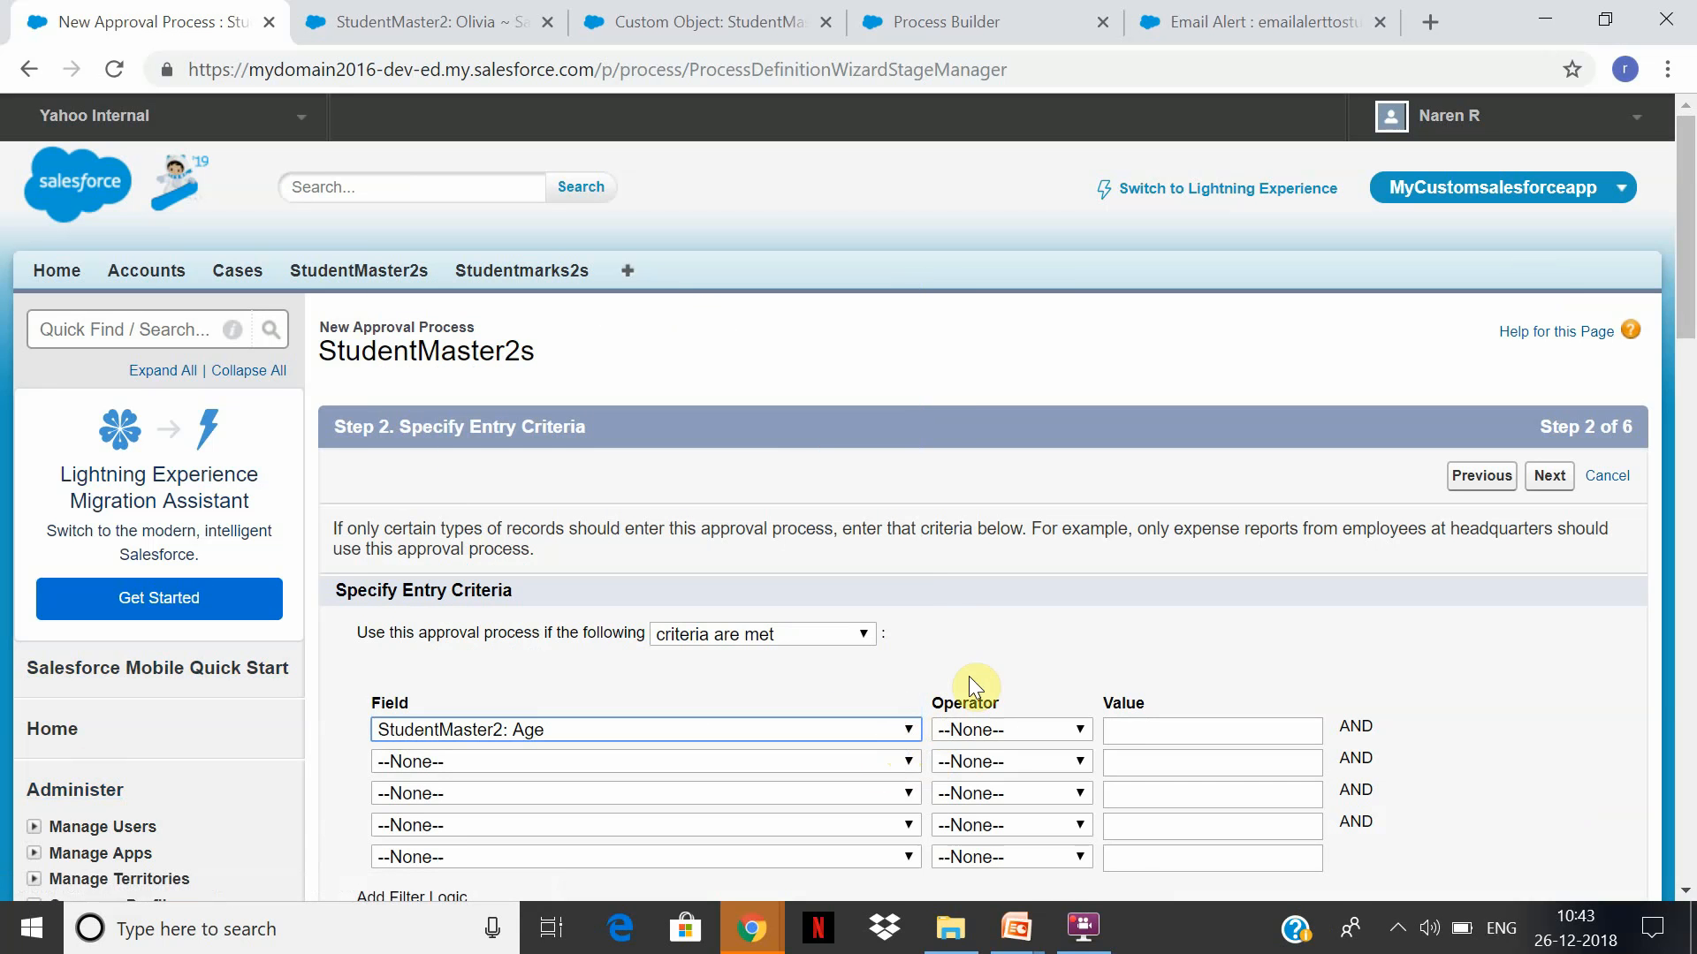
pyautogui.click(1087, 730)
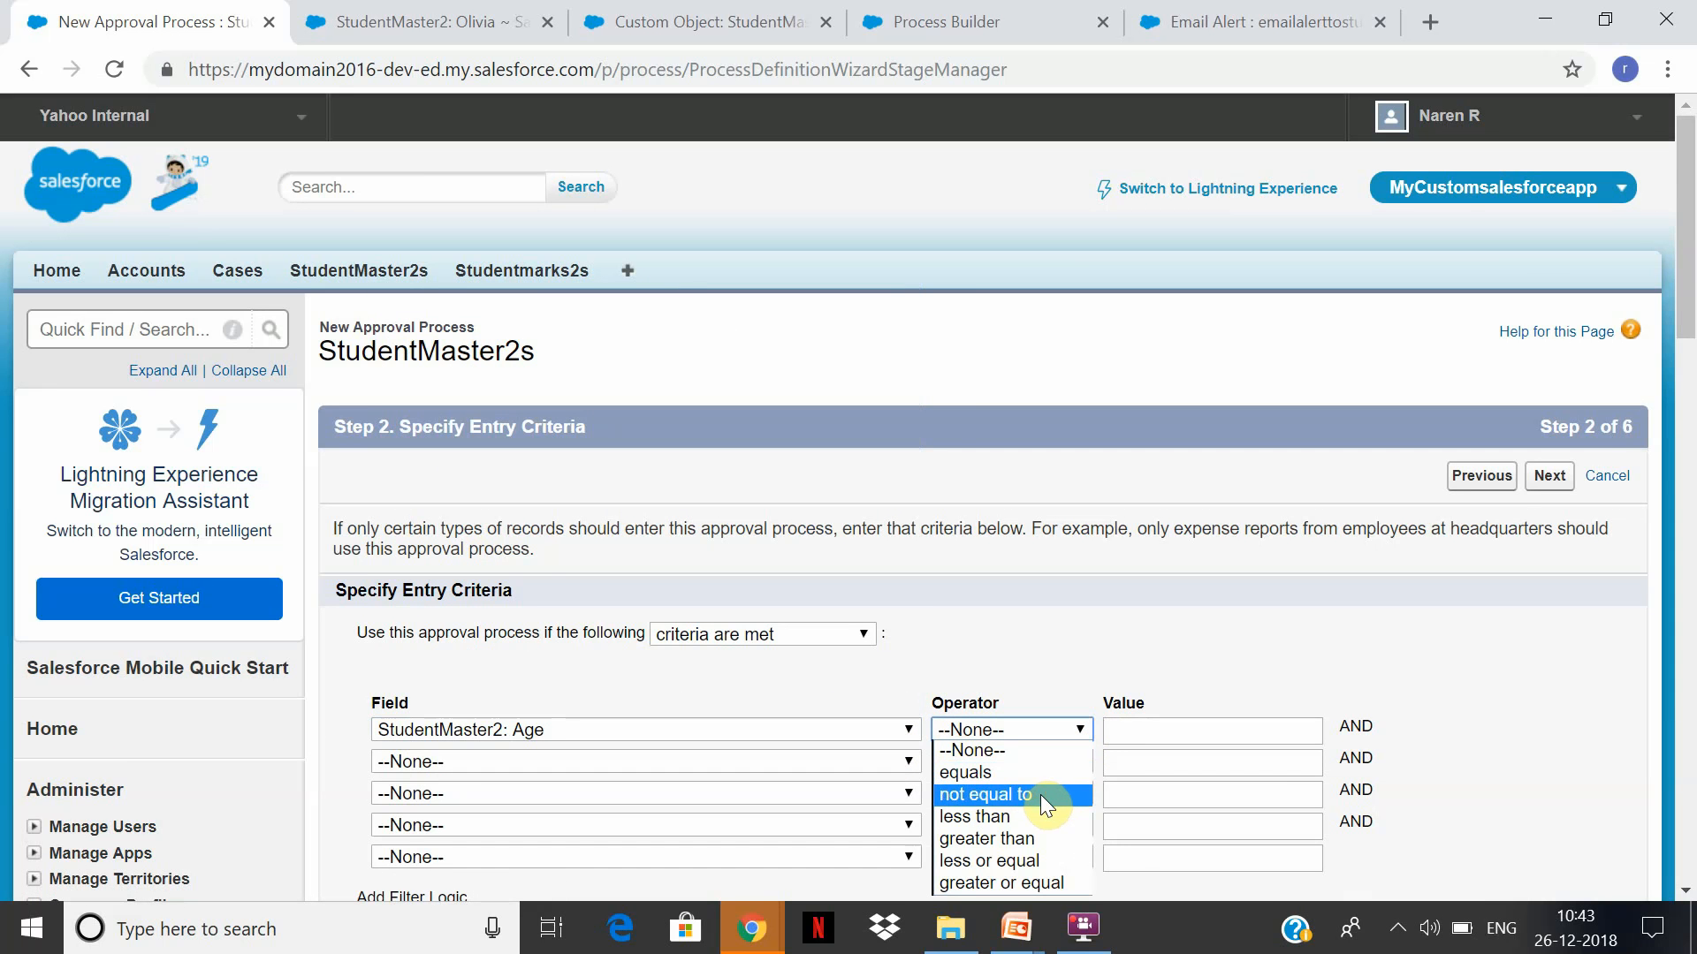
pyautogui.click(1021, 816)
pyautogui.click(1181, 733)
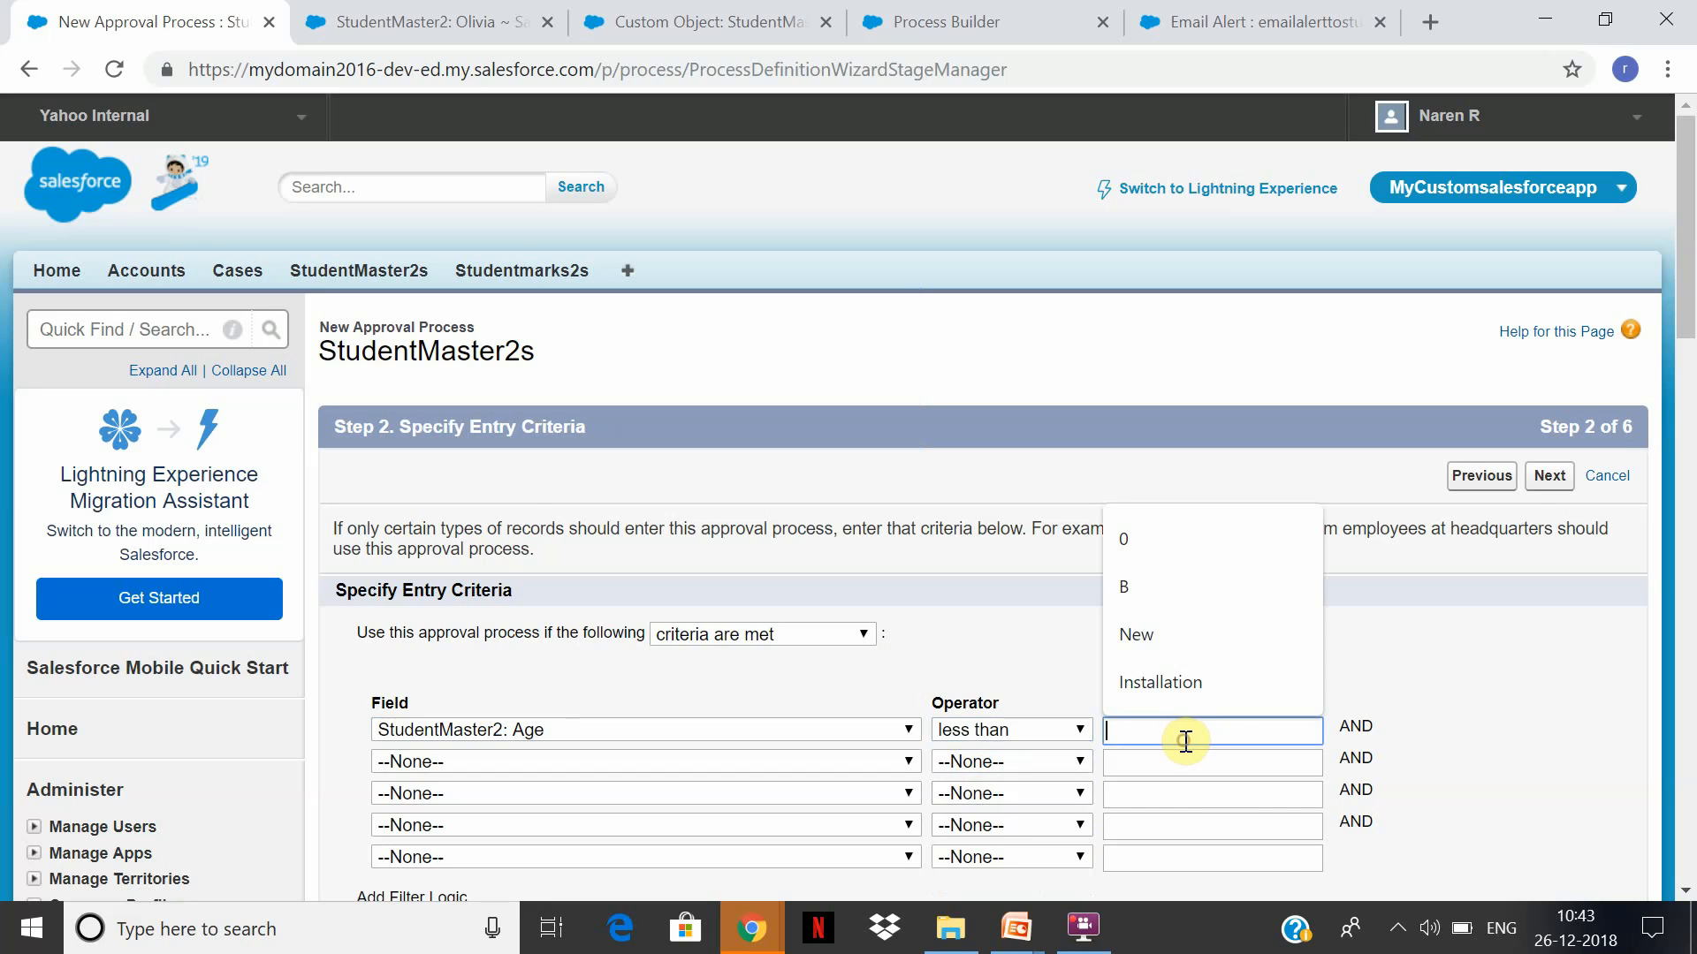
pyautogui.write('0')
pyautogui.click(1557, 755)
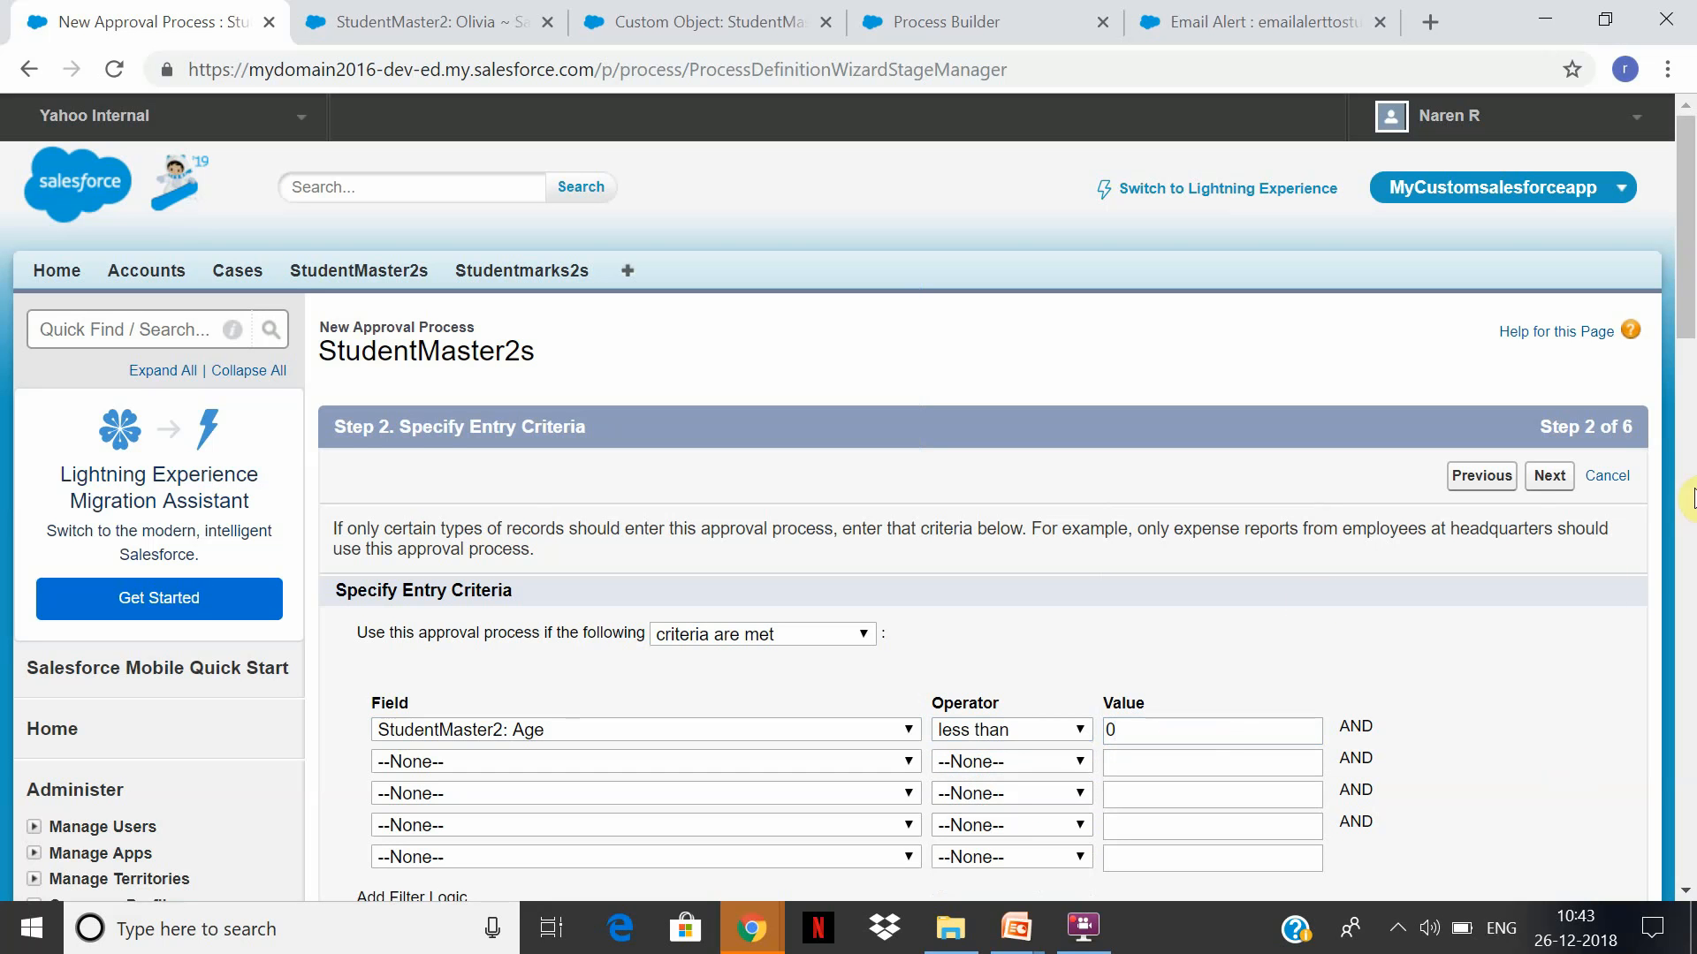
pyautogui.moveTo(1690, 267); pyautogui.dragTo(1690, 347)
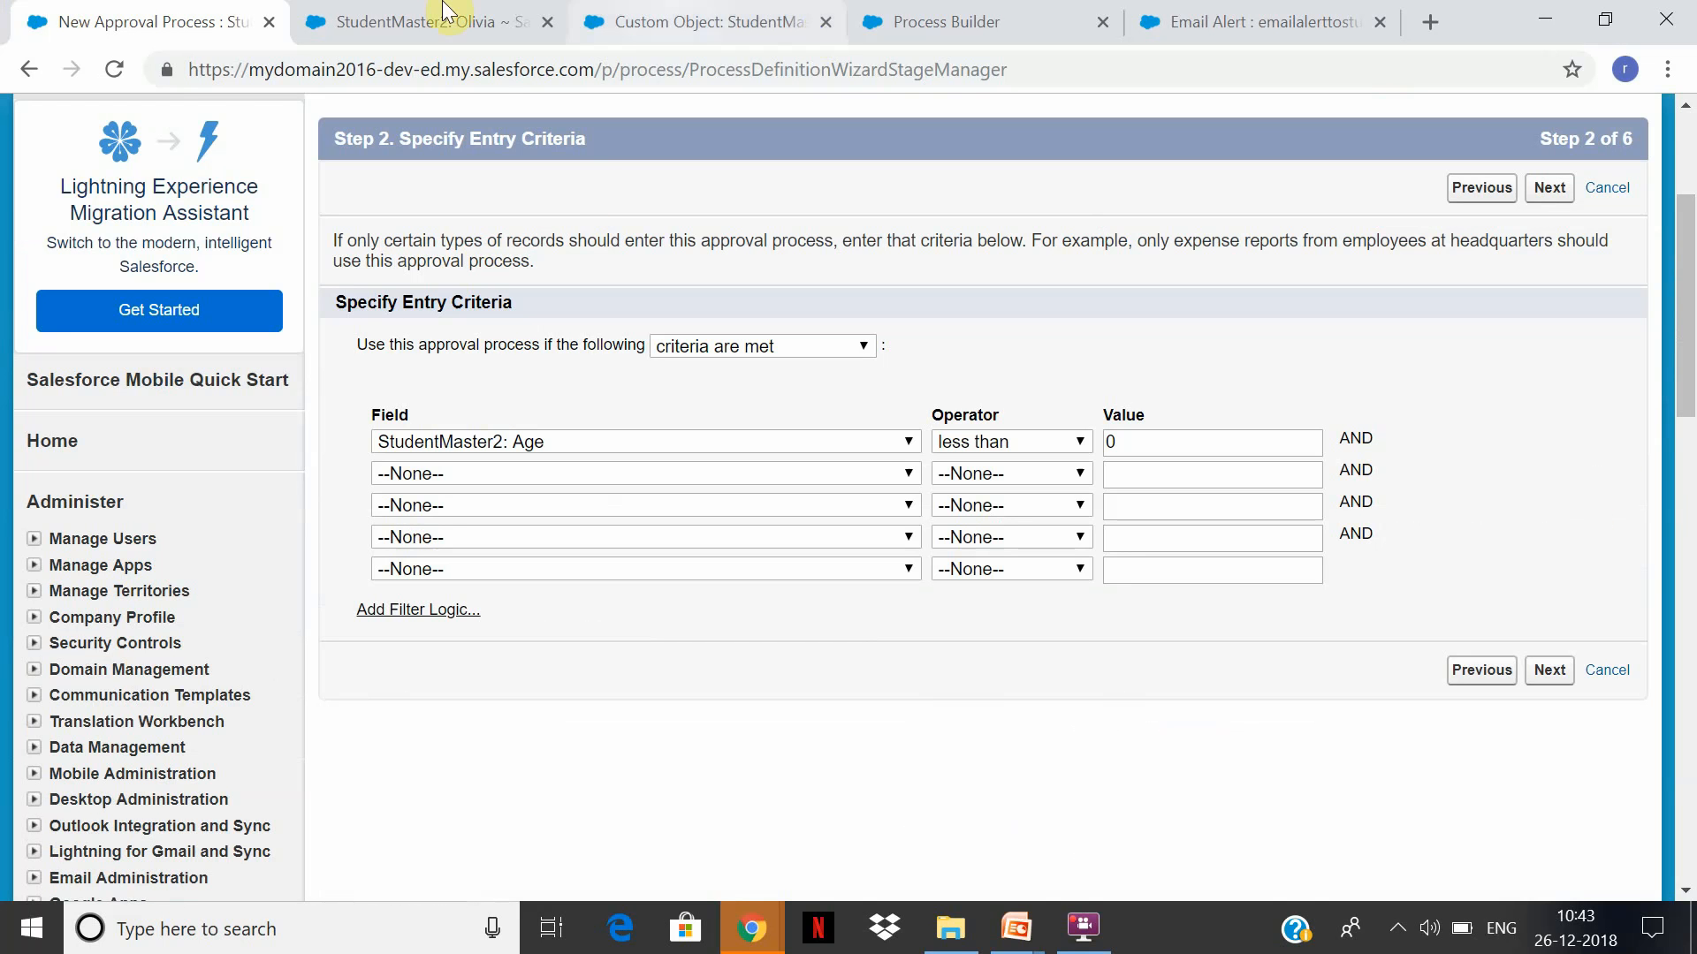
pyautogui.click(1560, 193)
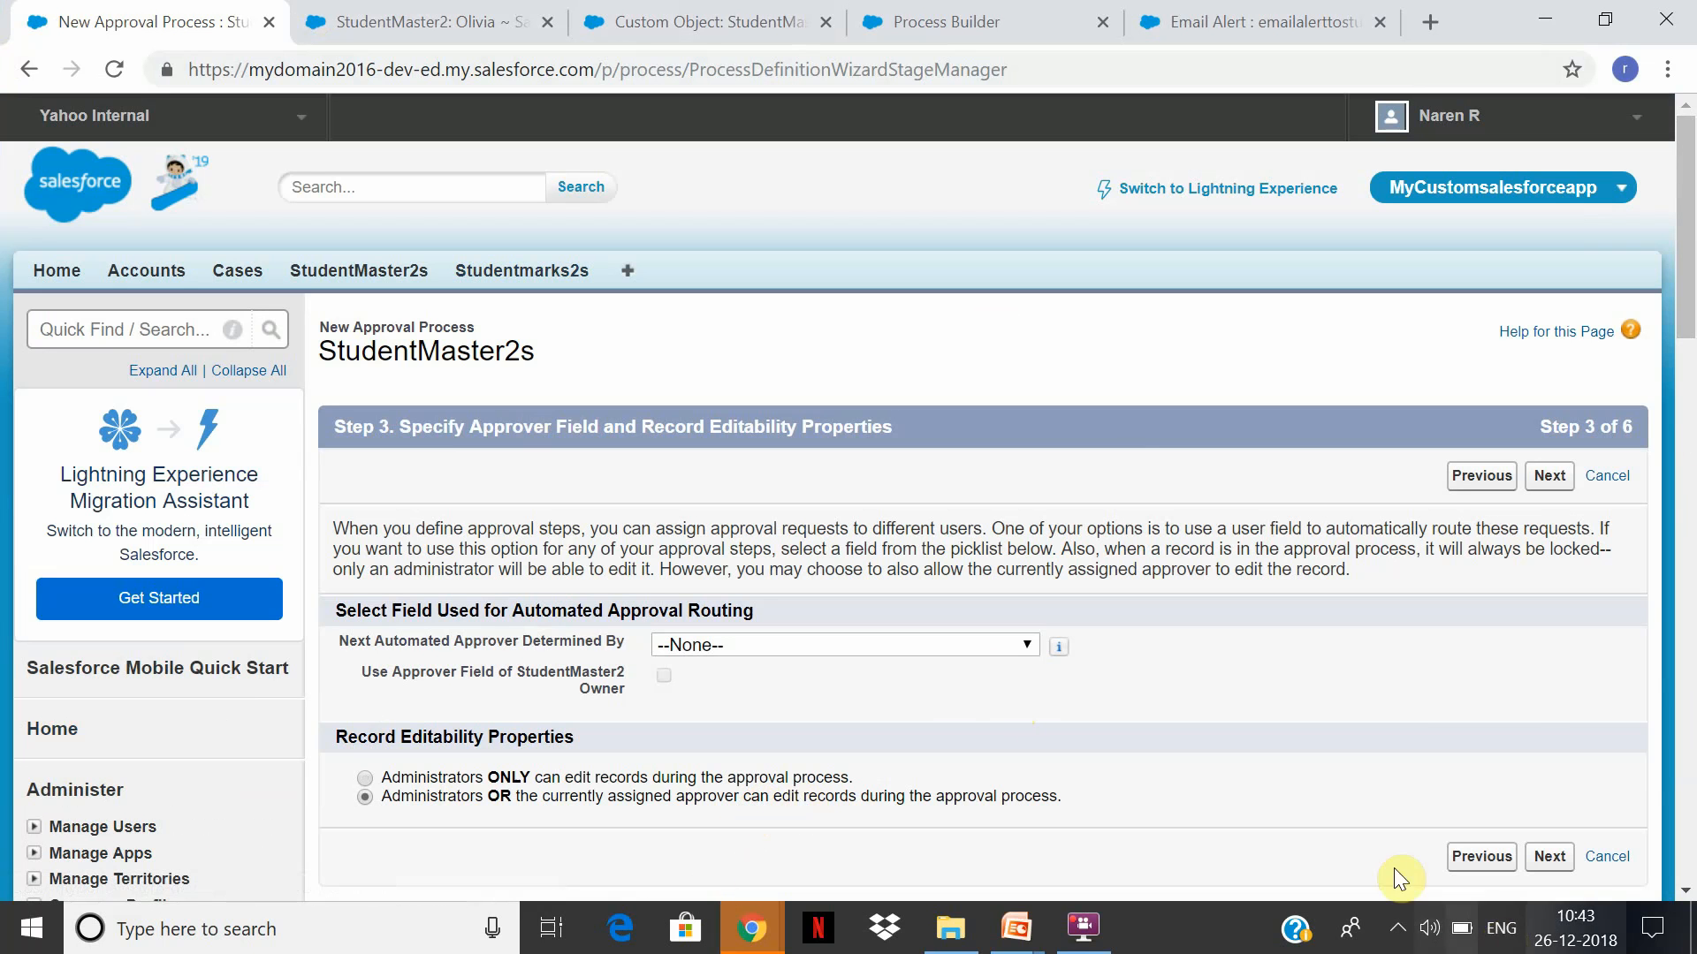
# Accept the default approver and record editability settings, and choose Approval template as the approval assignment email template
pyautogui.click(1555, 857)
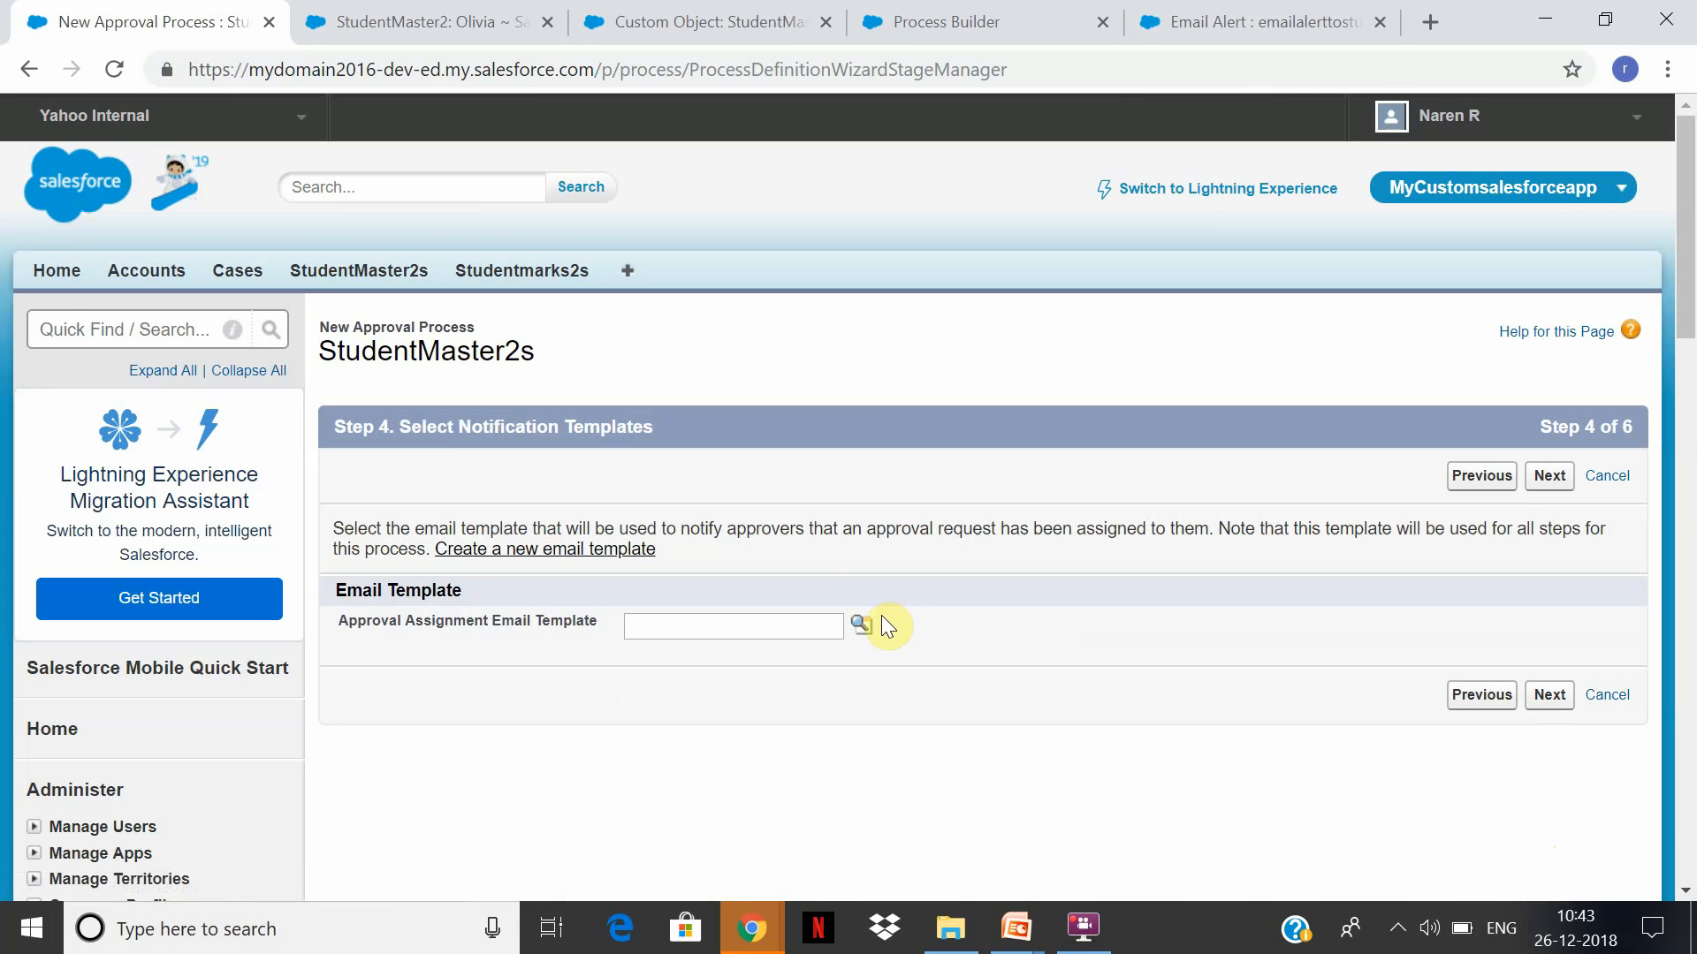
pyautogui.click(820, 639)
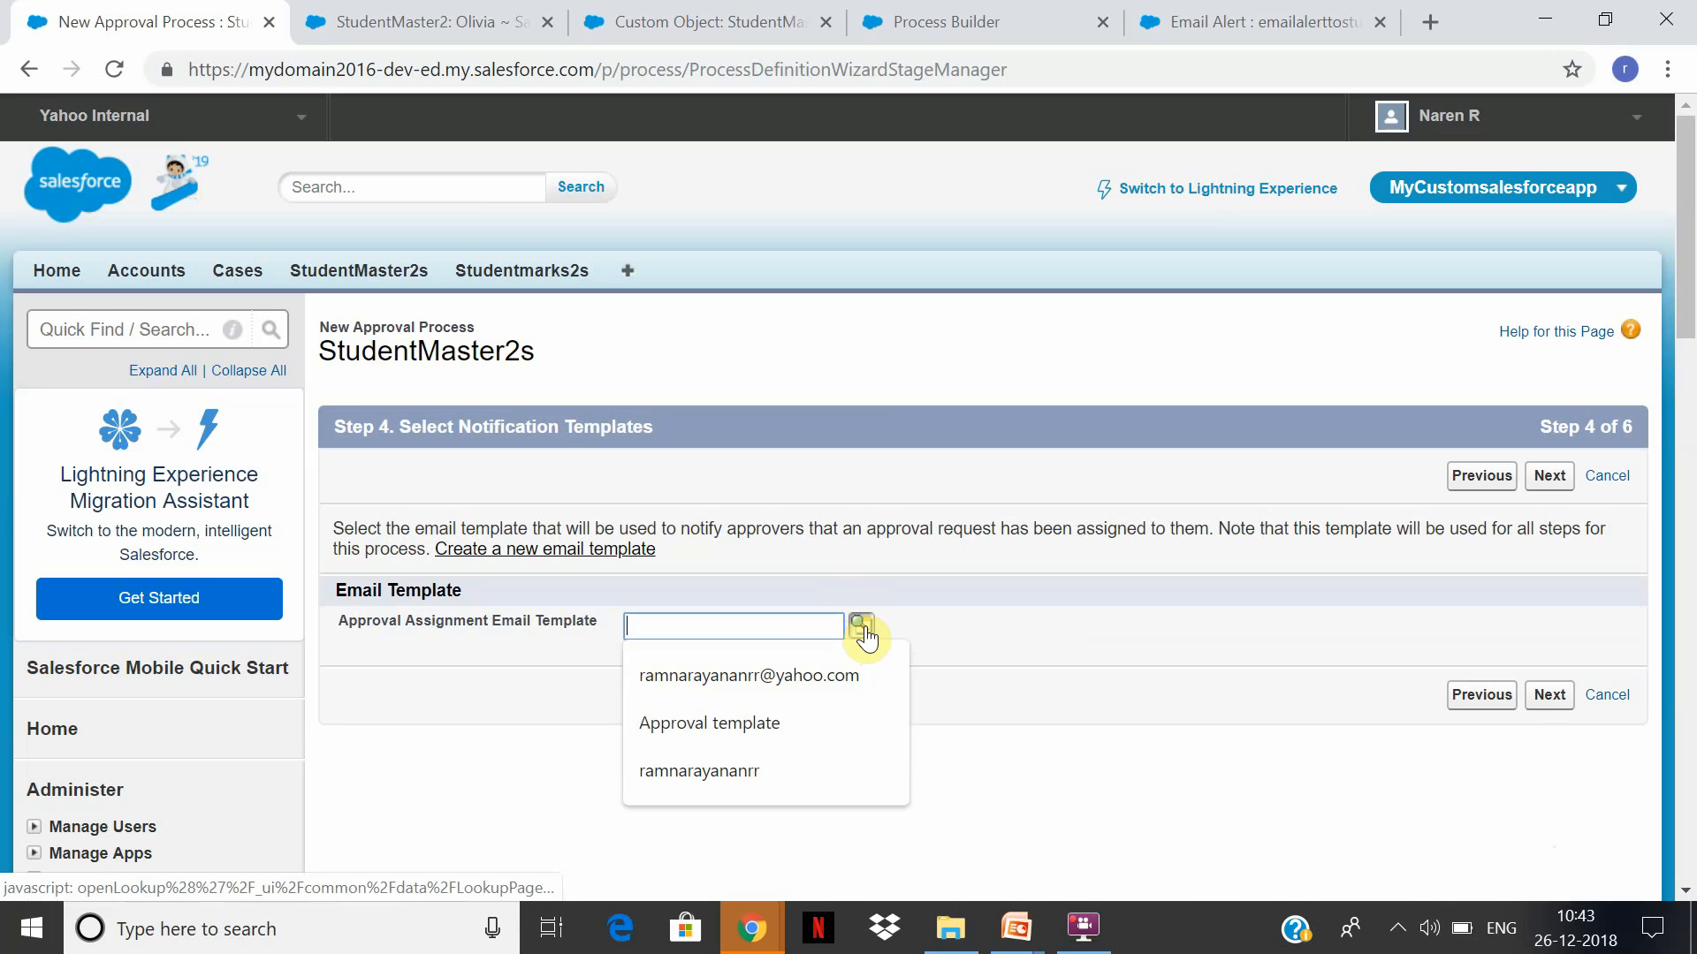
pyautogui.click(802, 729)
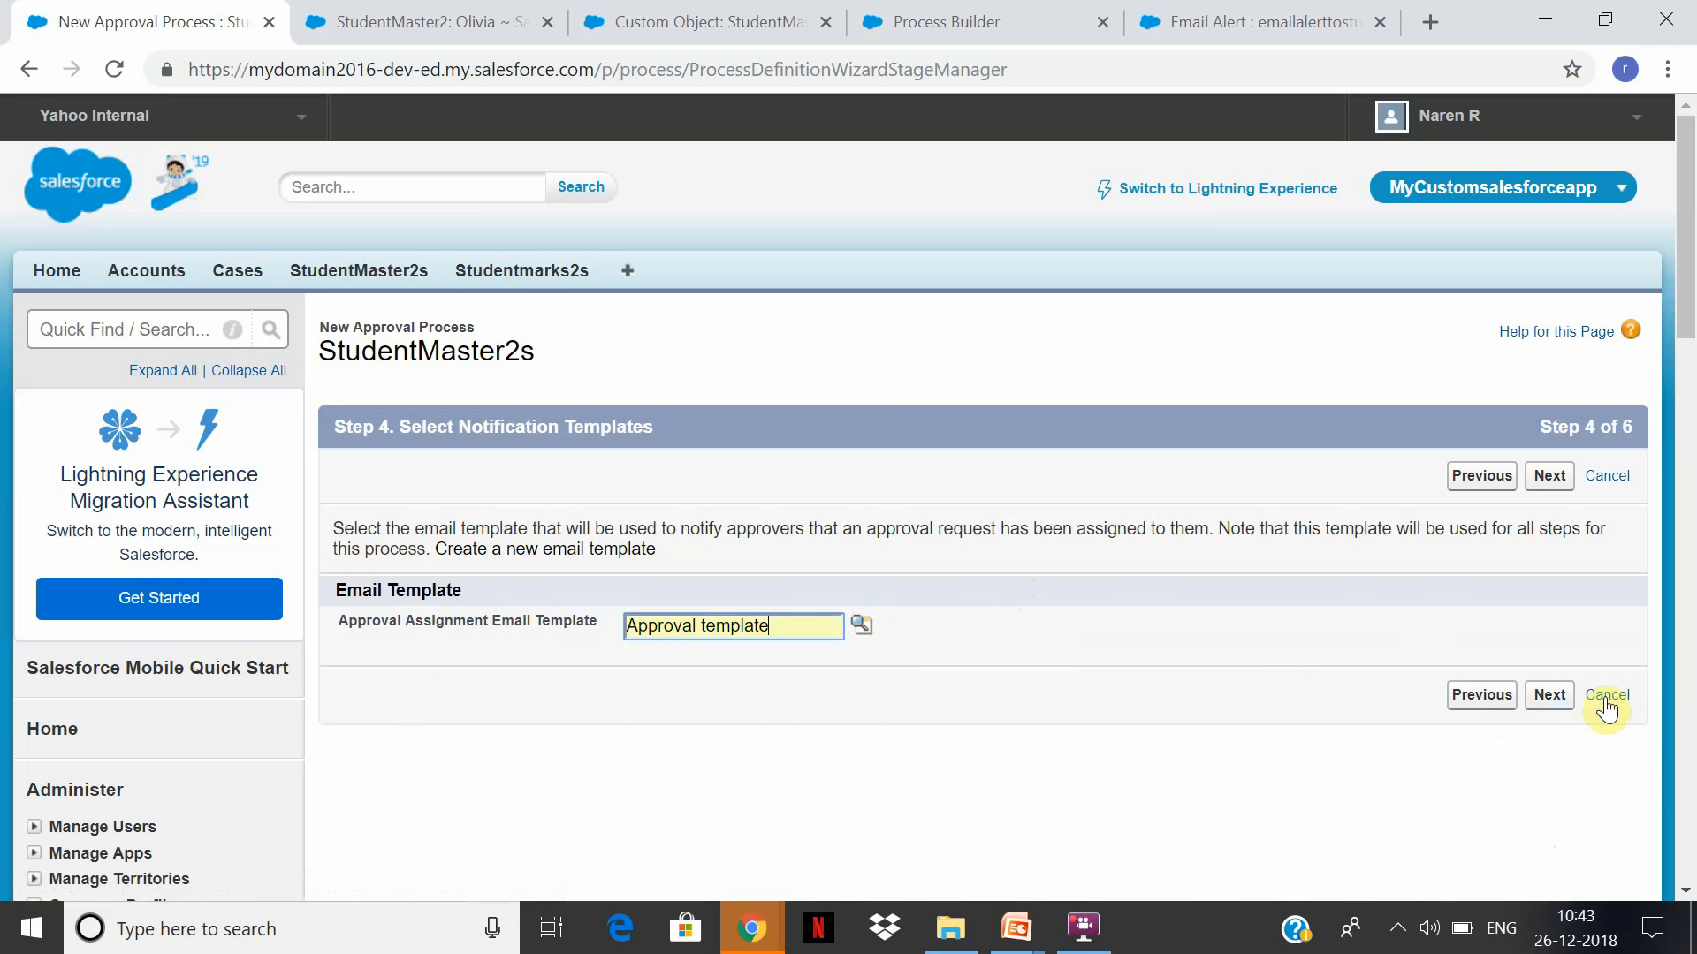
pyautogui.click(1552, 698)
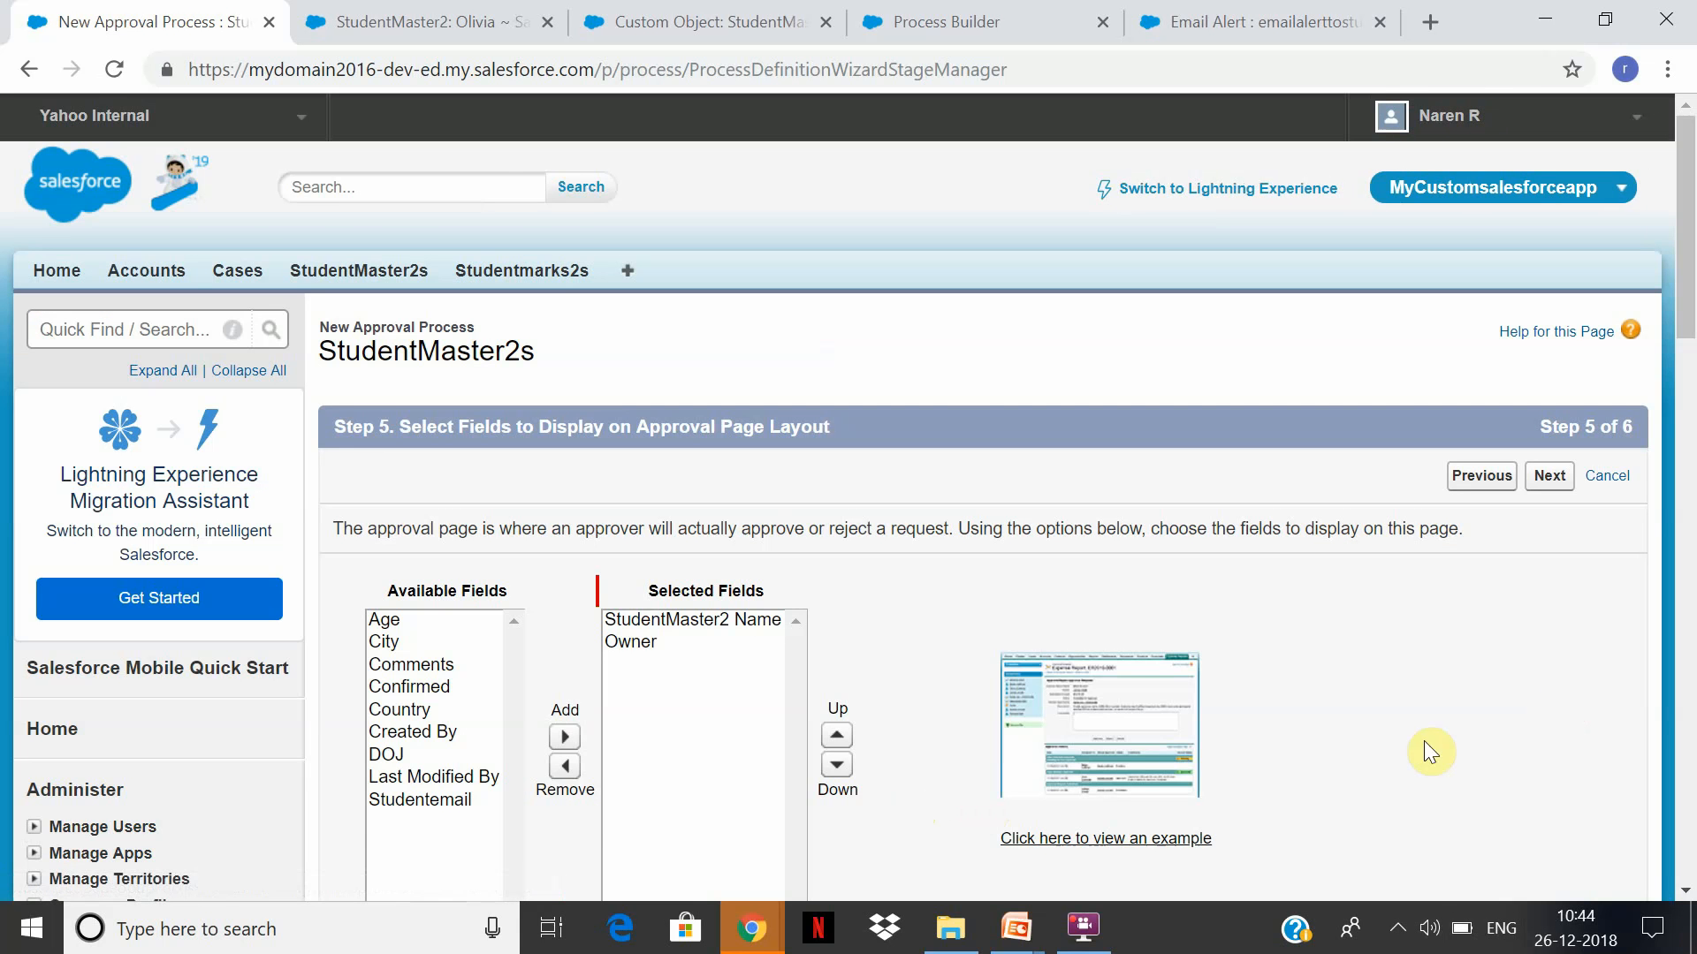
# Accept the default approval page fields, security settings and initial submitters, and save the approval process
pyautogui.moveTo(1688, 181); pyautogui.dragTo(1688, 346)
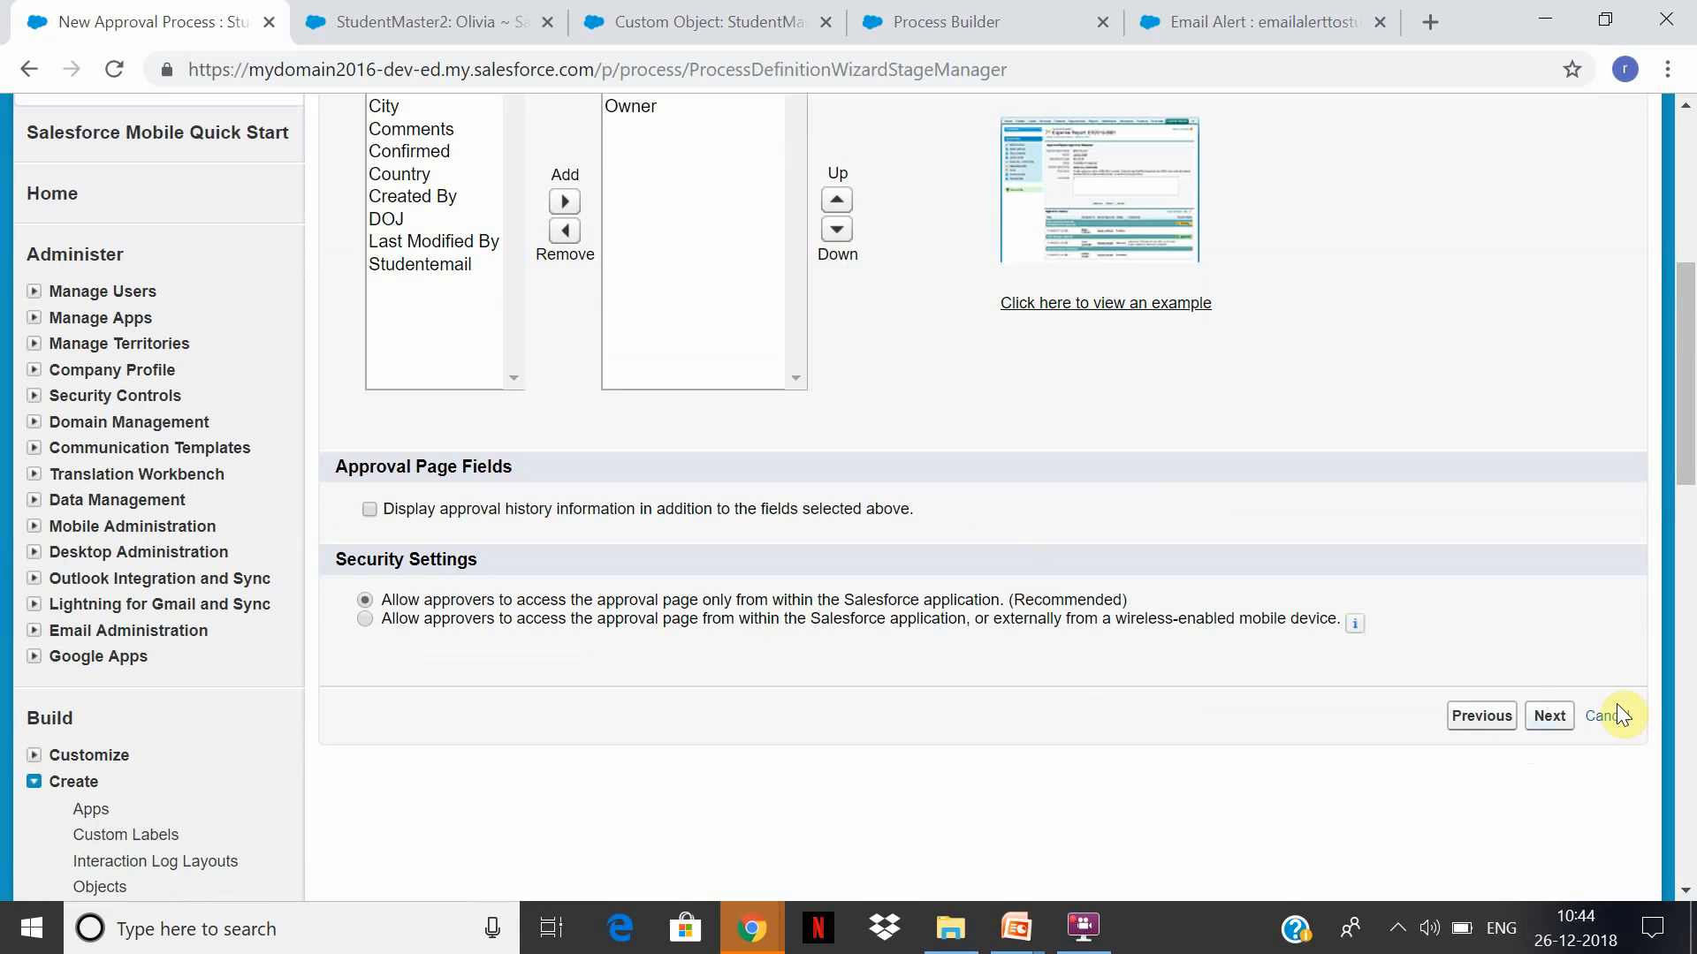
pyautogui.click(1558, 723)
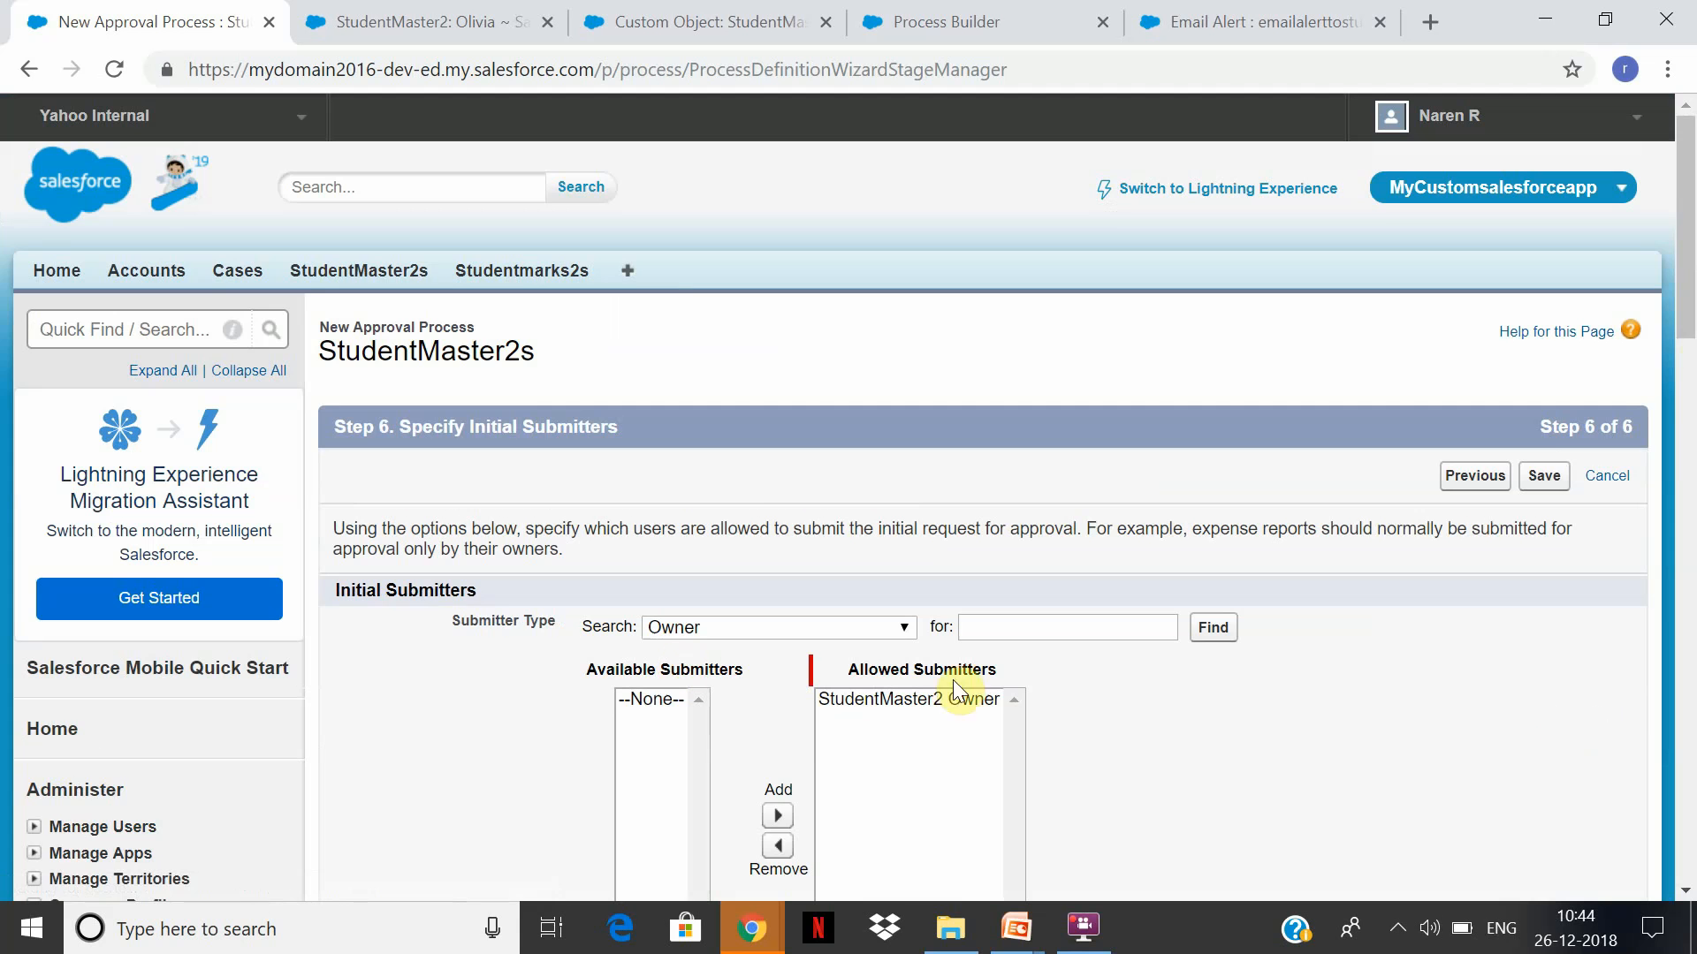
pyautogui.moveTo(1684, 269); pyautogui.dragTo(1679, 458)
pyautogui.click(1538, 585)
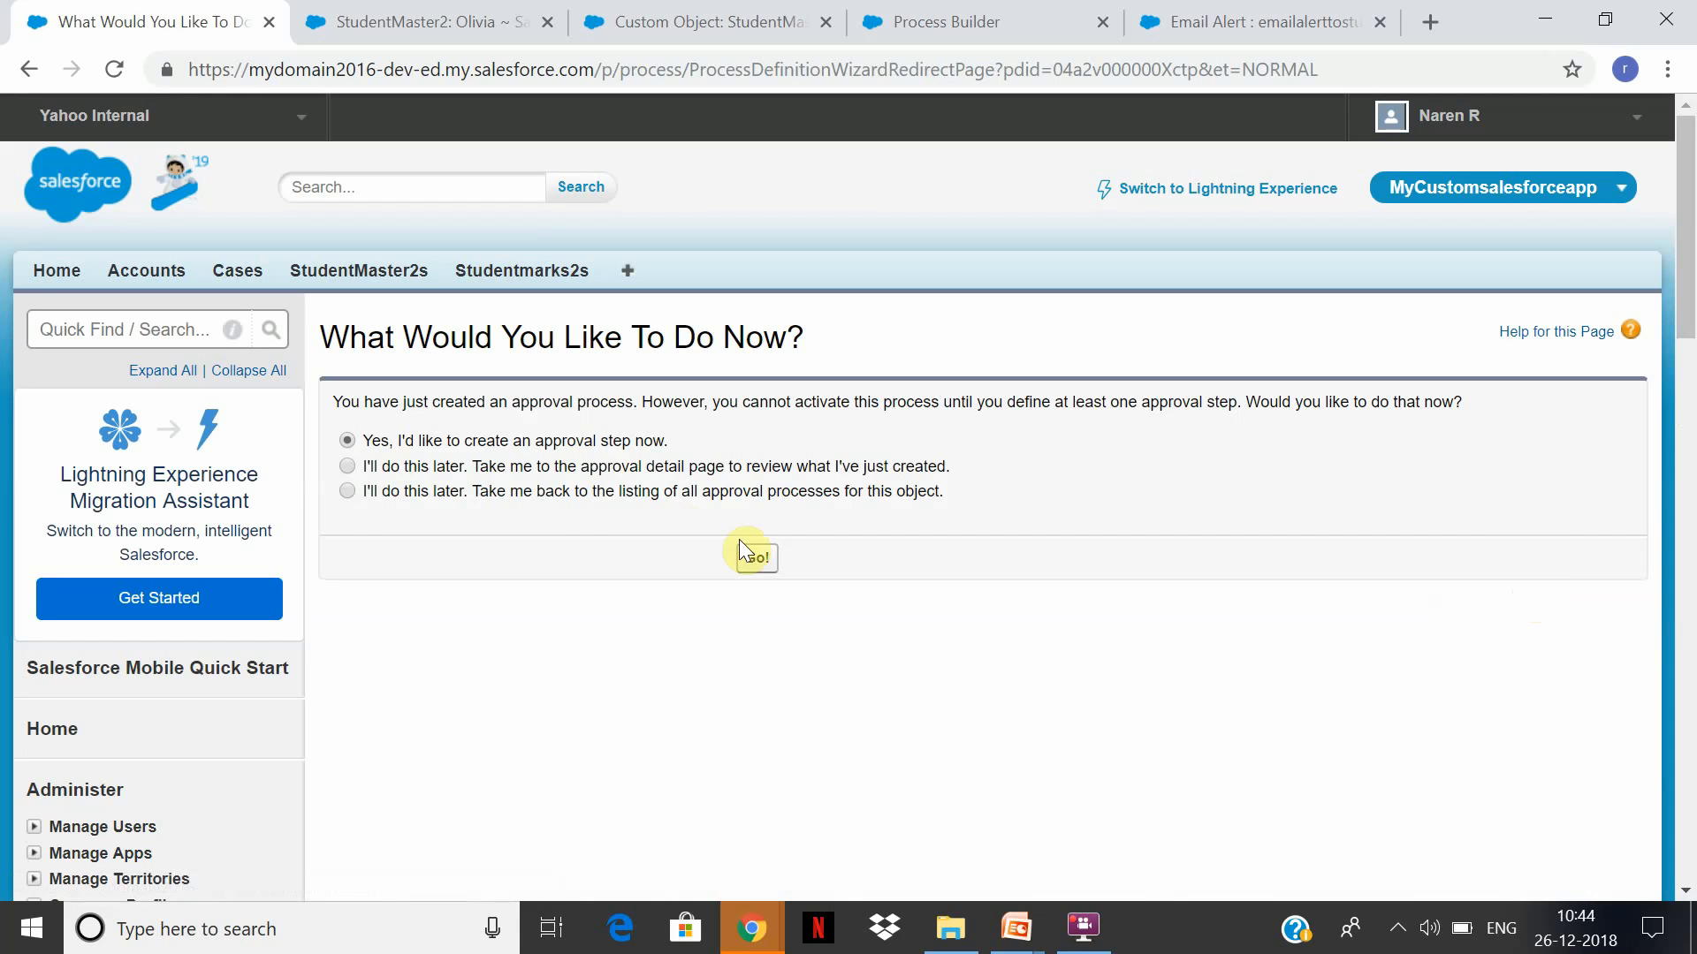
# Create an approval step named step1 with the description Approval step1 and step number 1, and continue to its criteria
pyautogui.click(762, 565)
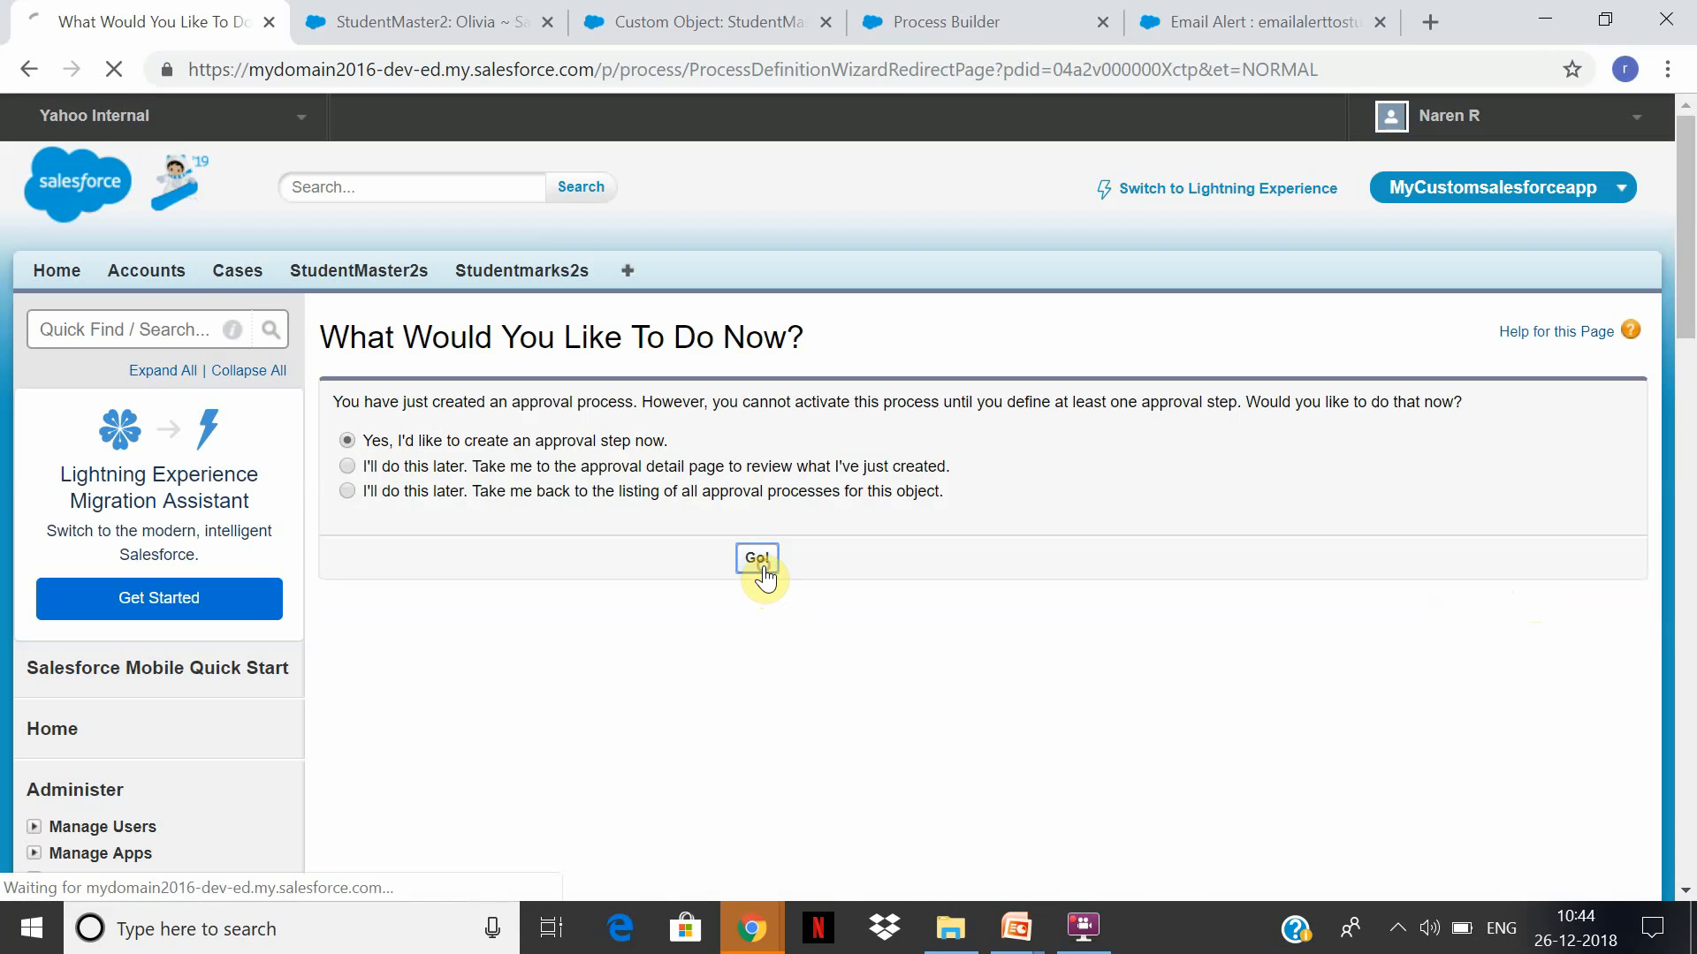
pyautogui.click(747, 634)
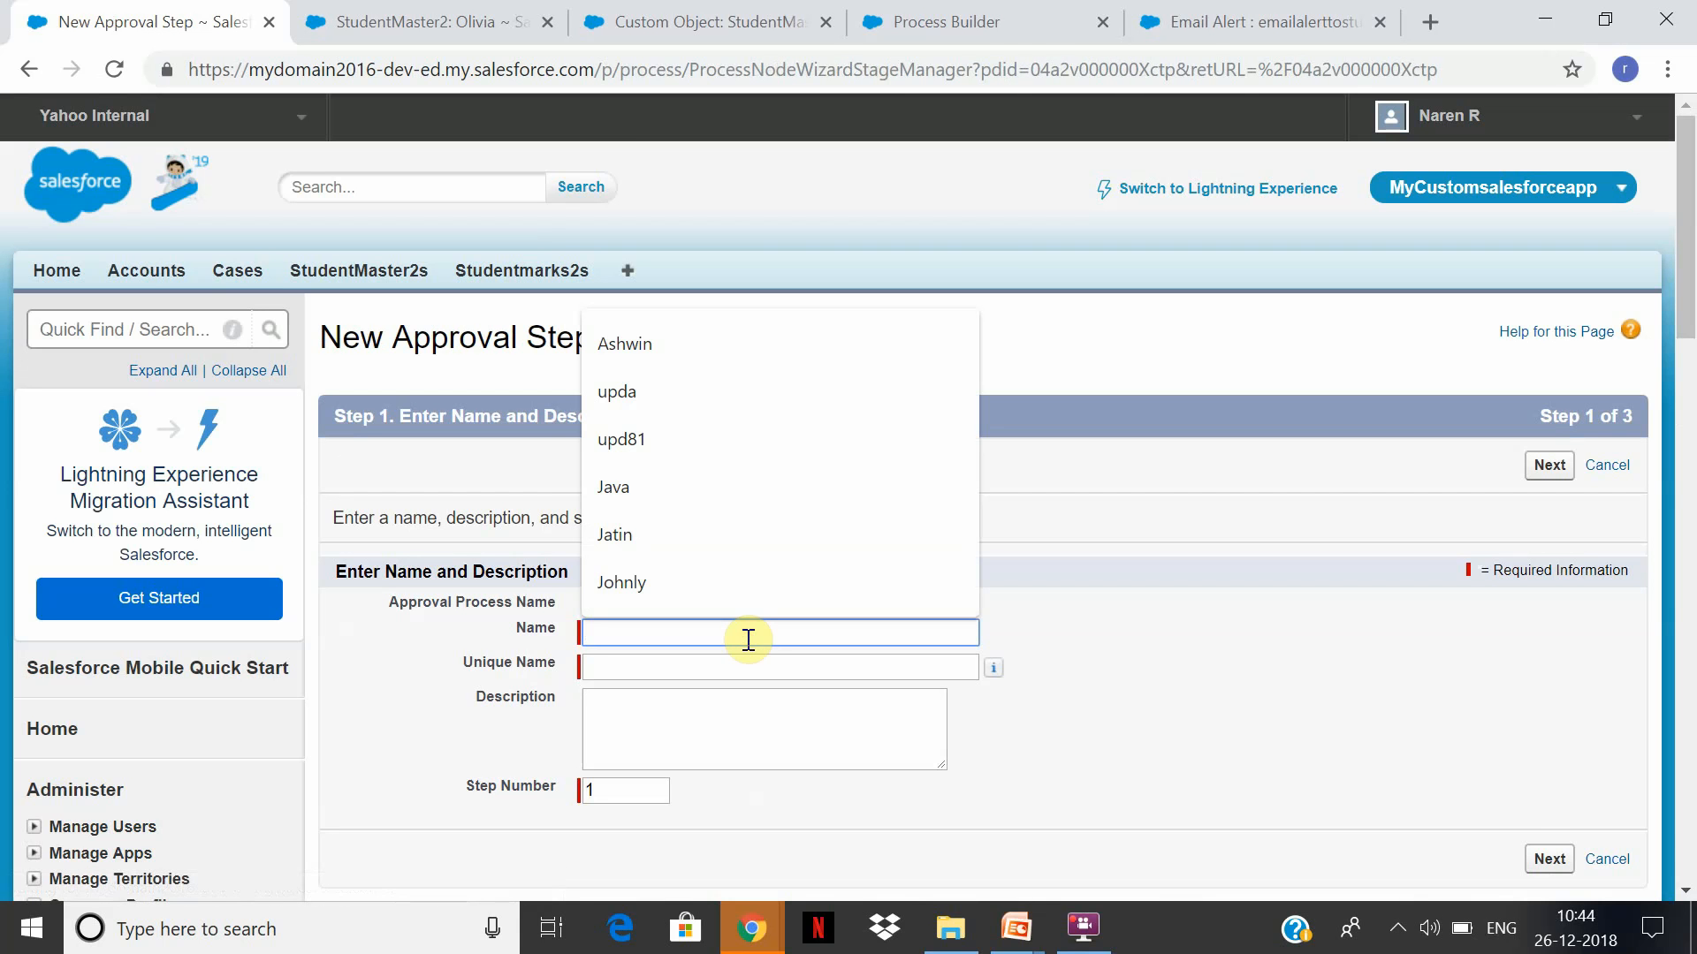
pyautogui.write('step')
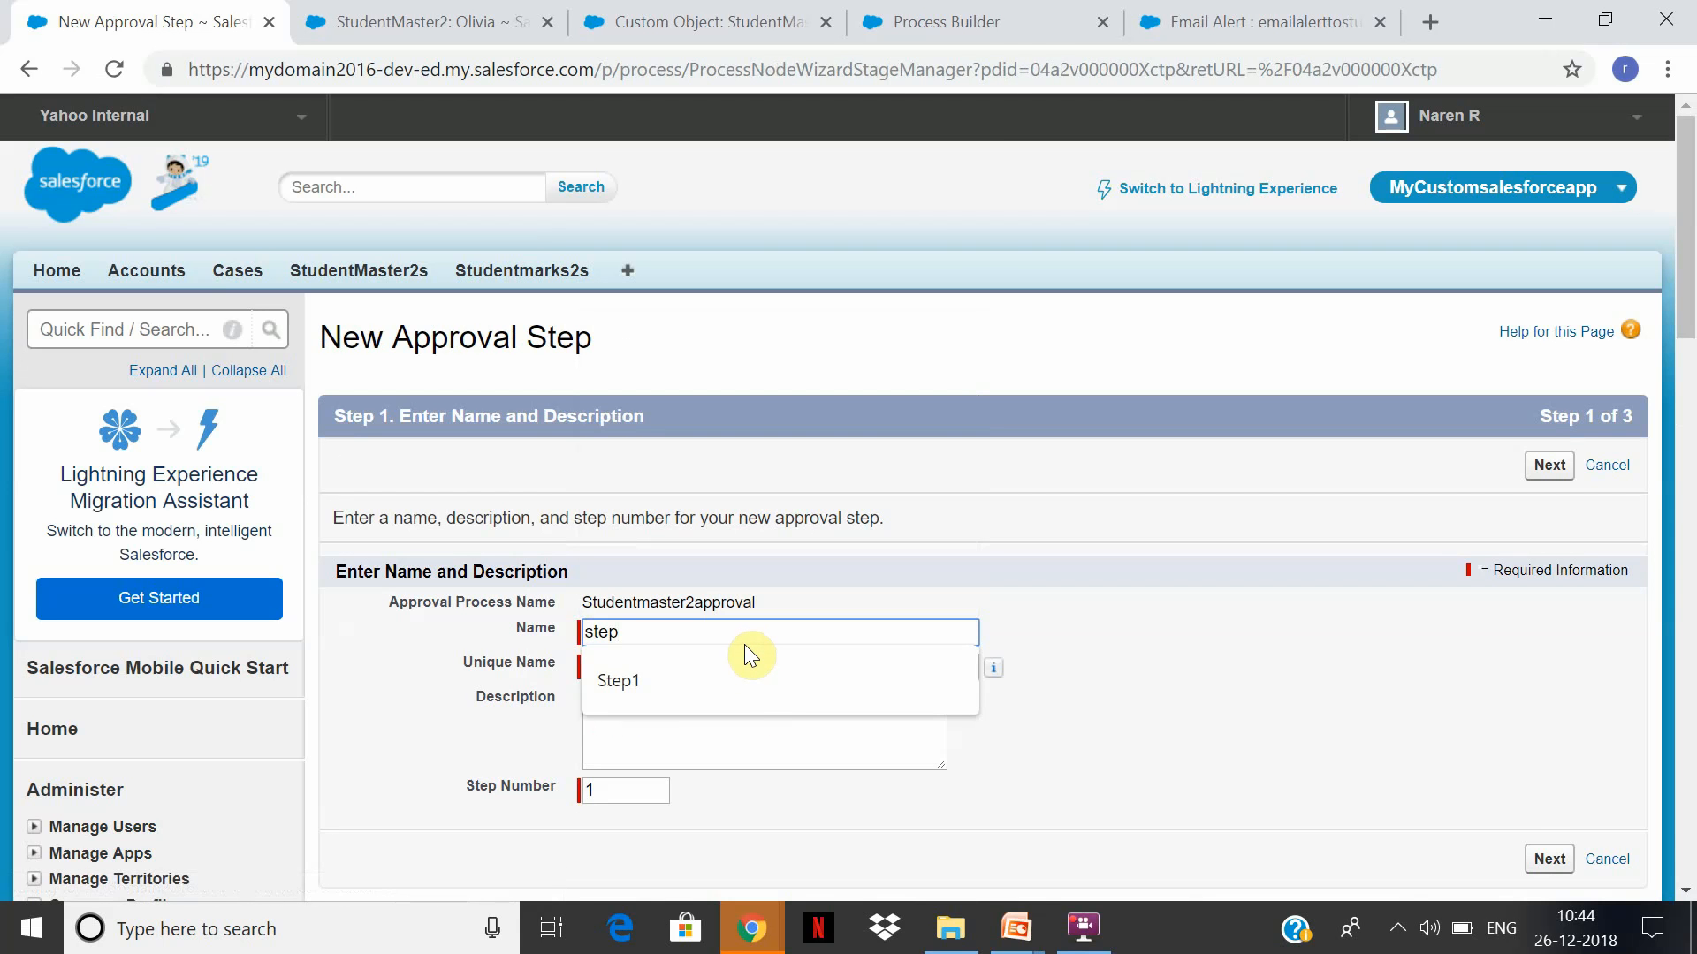
pyautogui.write('1')
pyautogui.press('Tab')
pyautogui.click(745, 734)
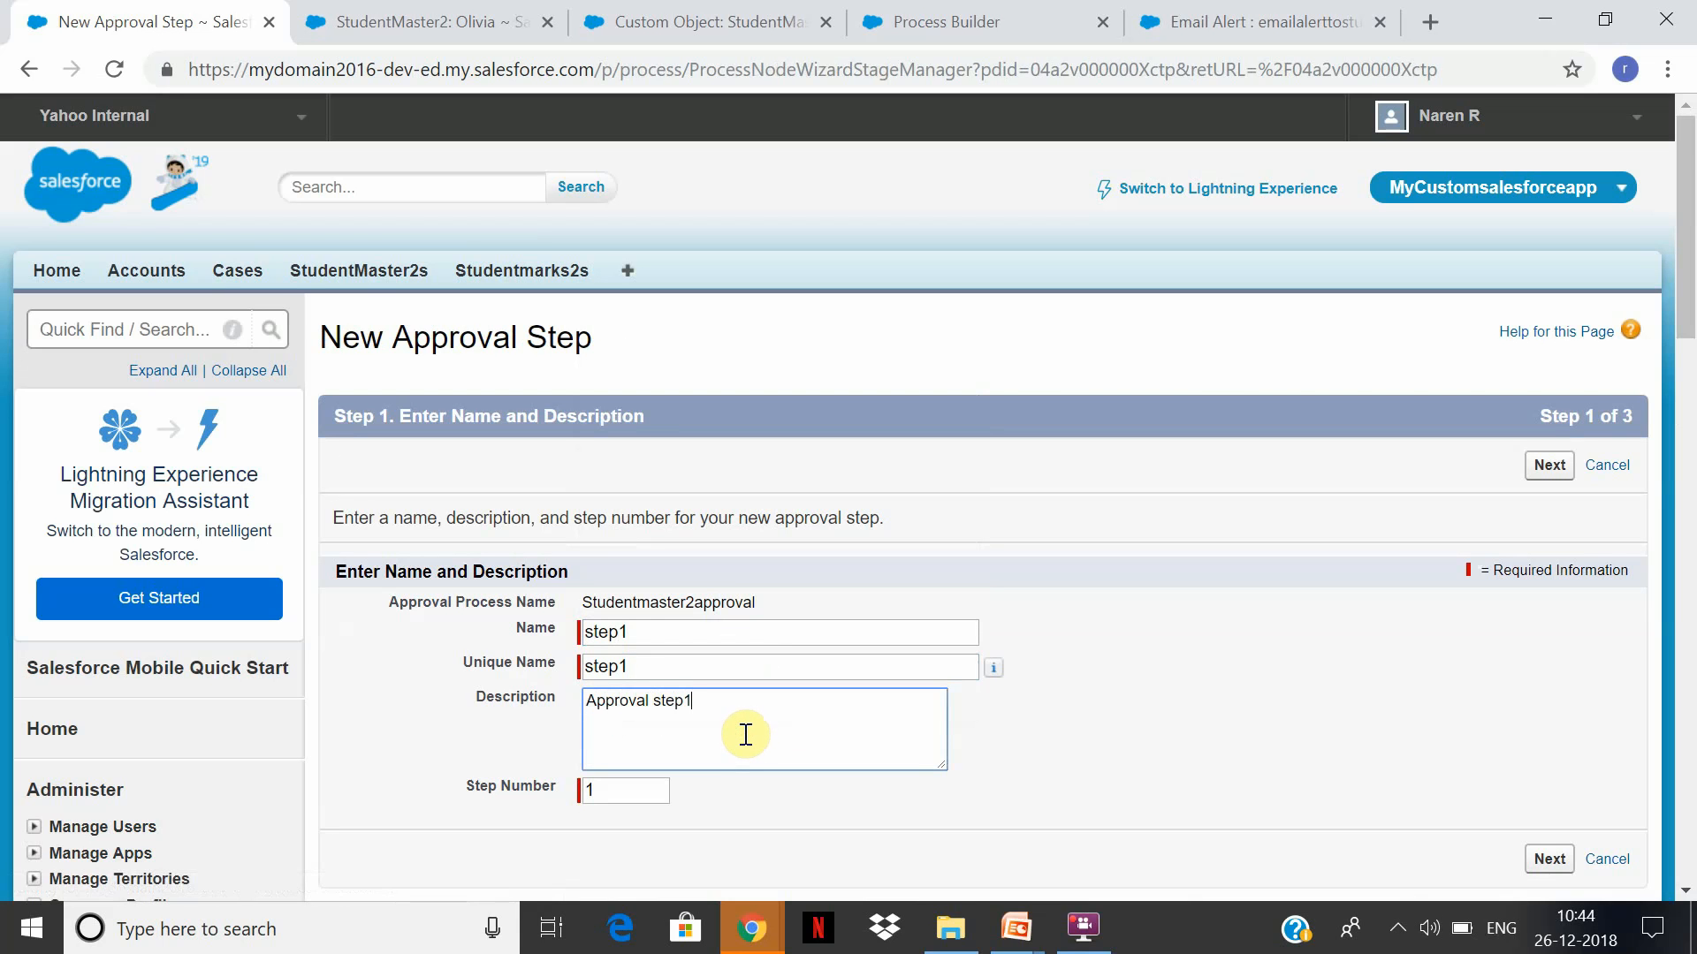
pyautogui.click(1545, 861)
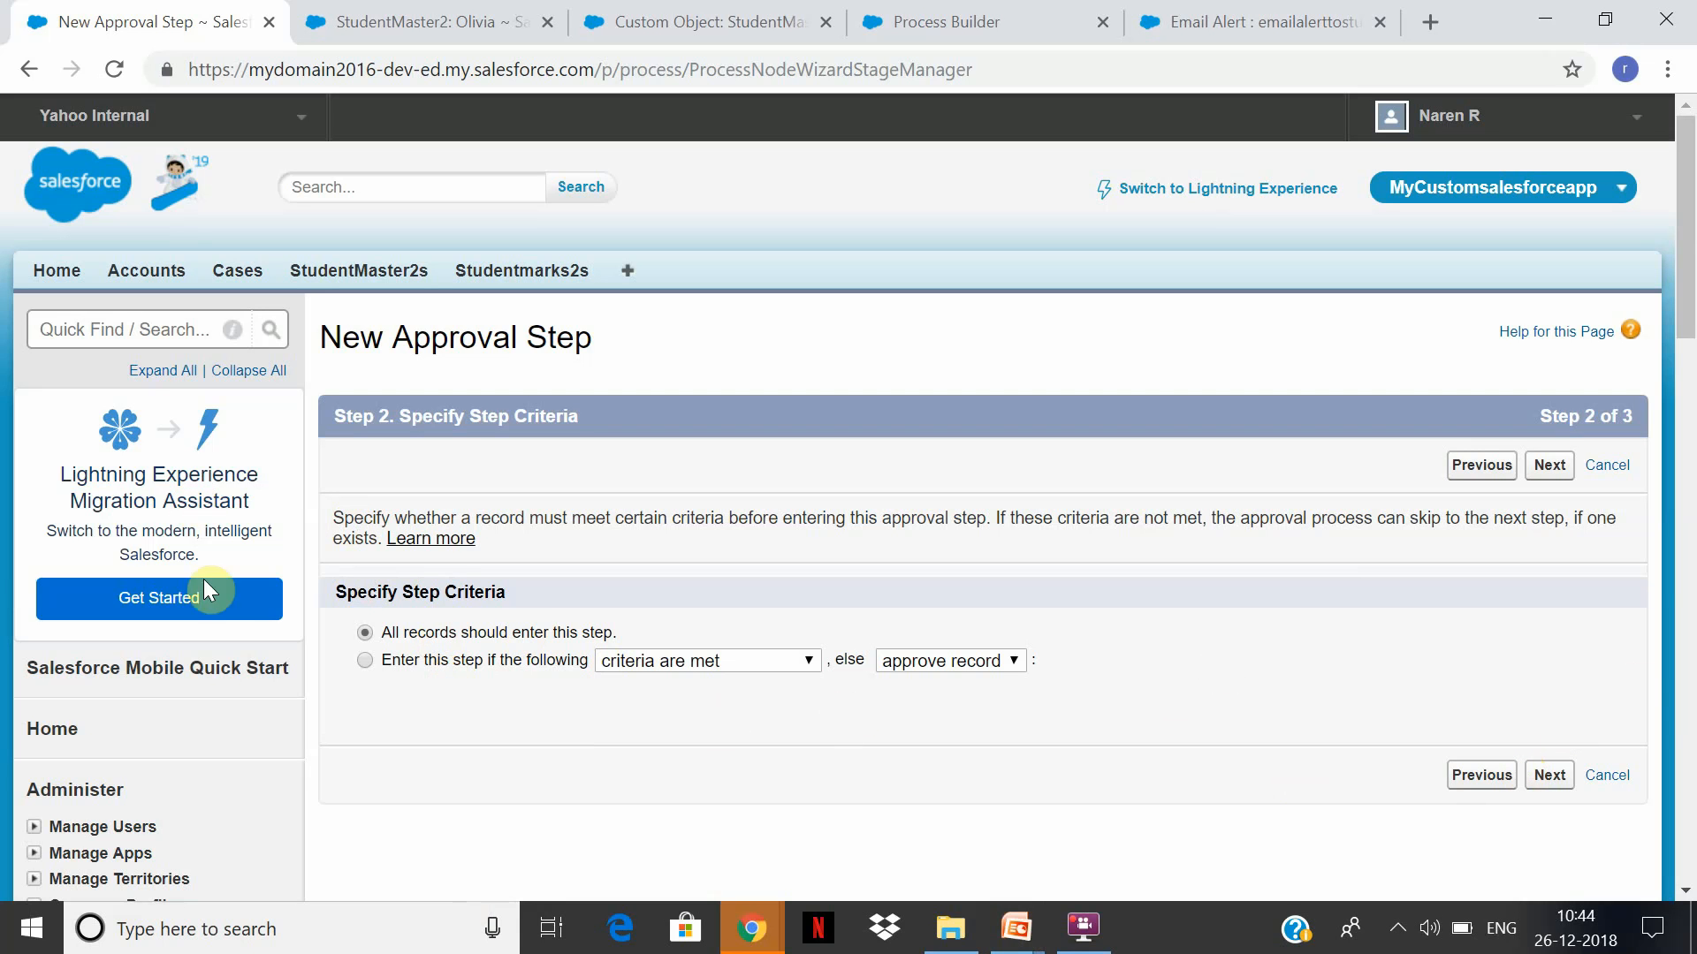
# Make the approval step criteria-based and choose StudentMaster2: Age as the first criteria field
pyautogui.doubleClick(533, 656)
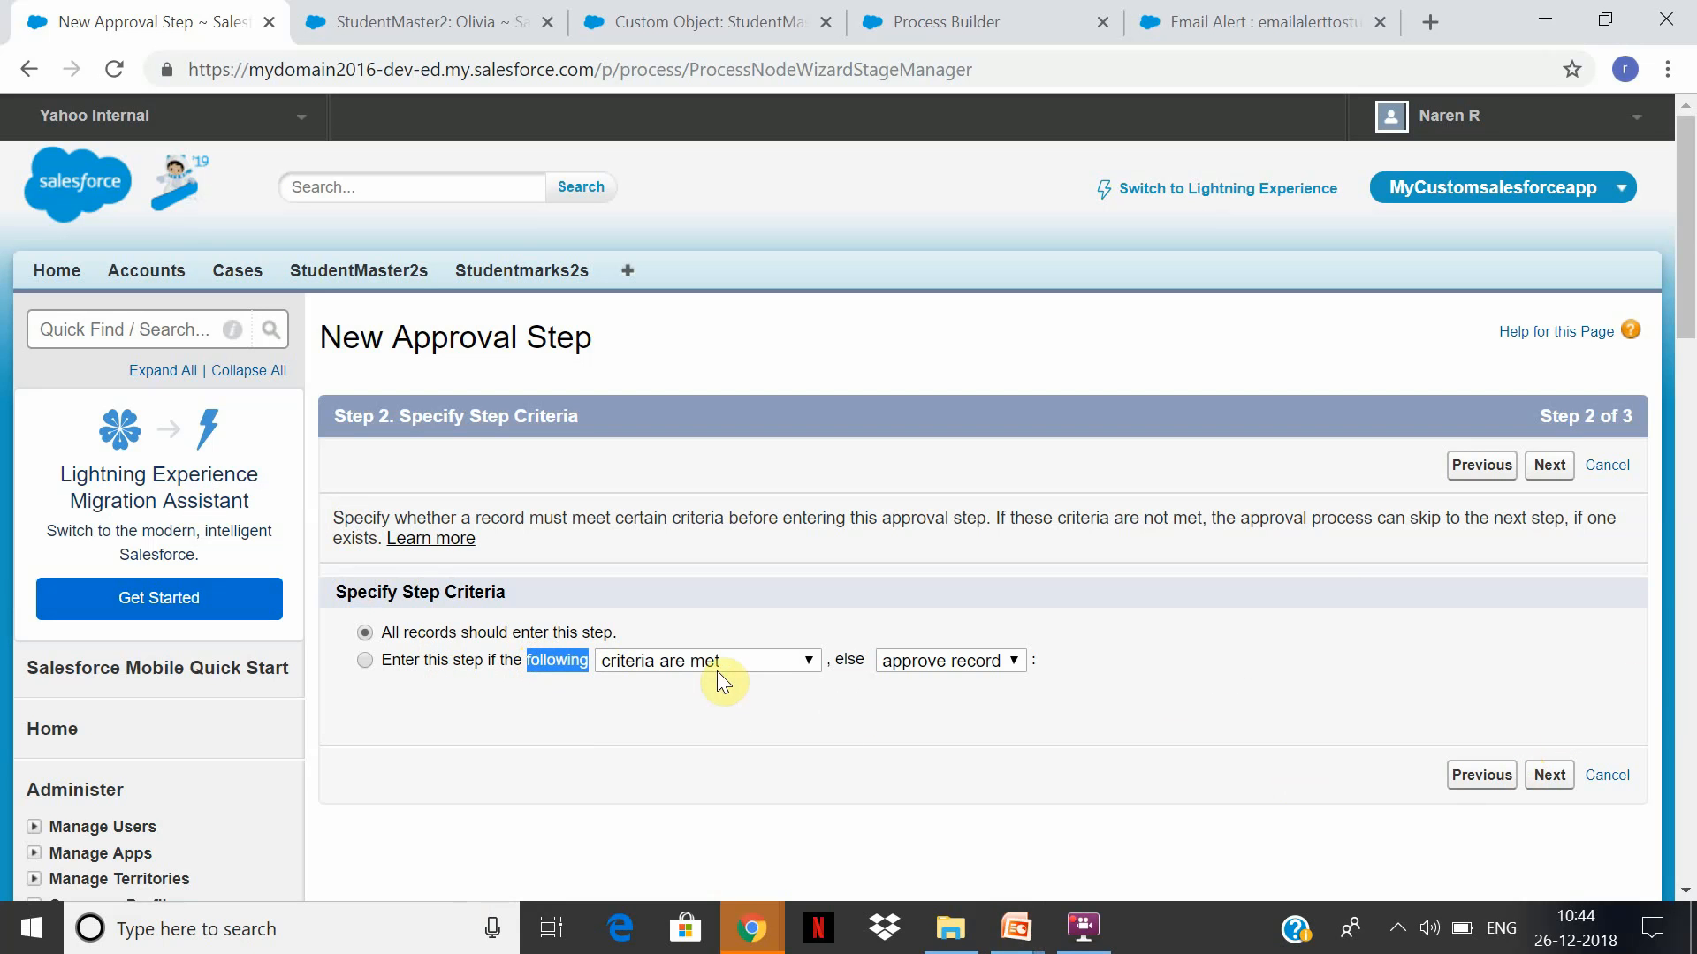
pyautogui.click(415, 664)
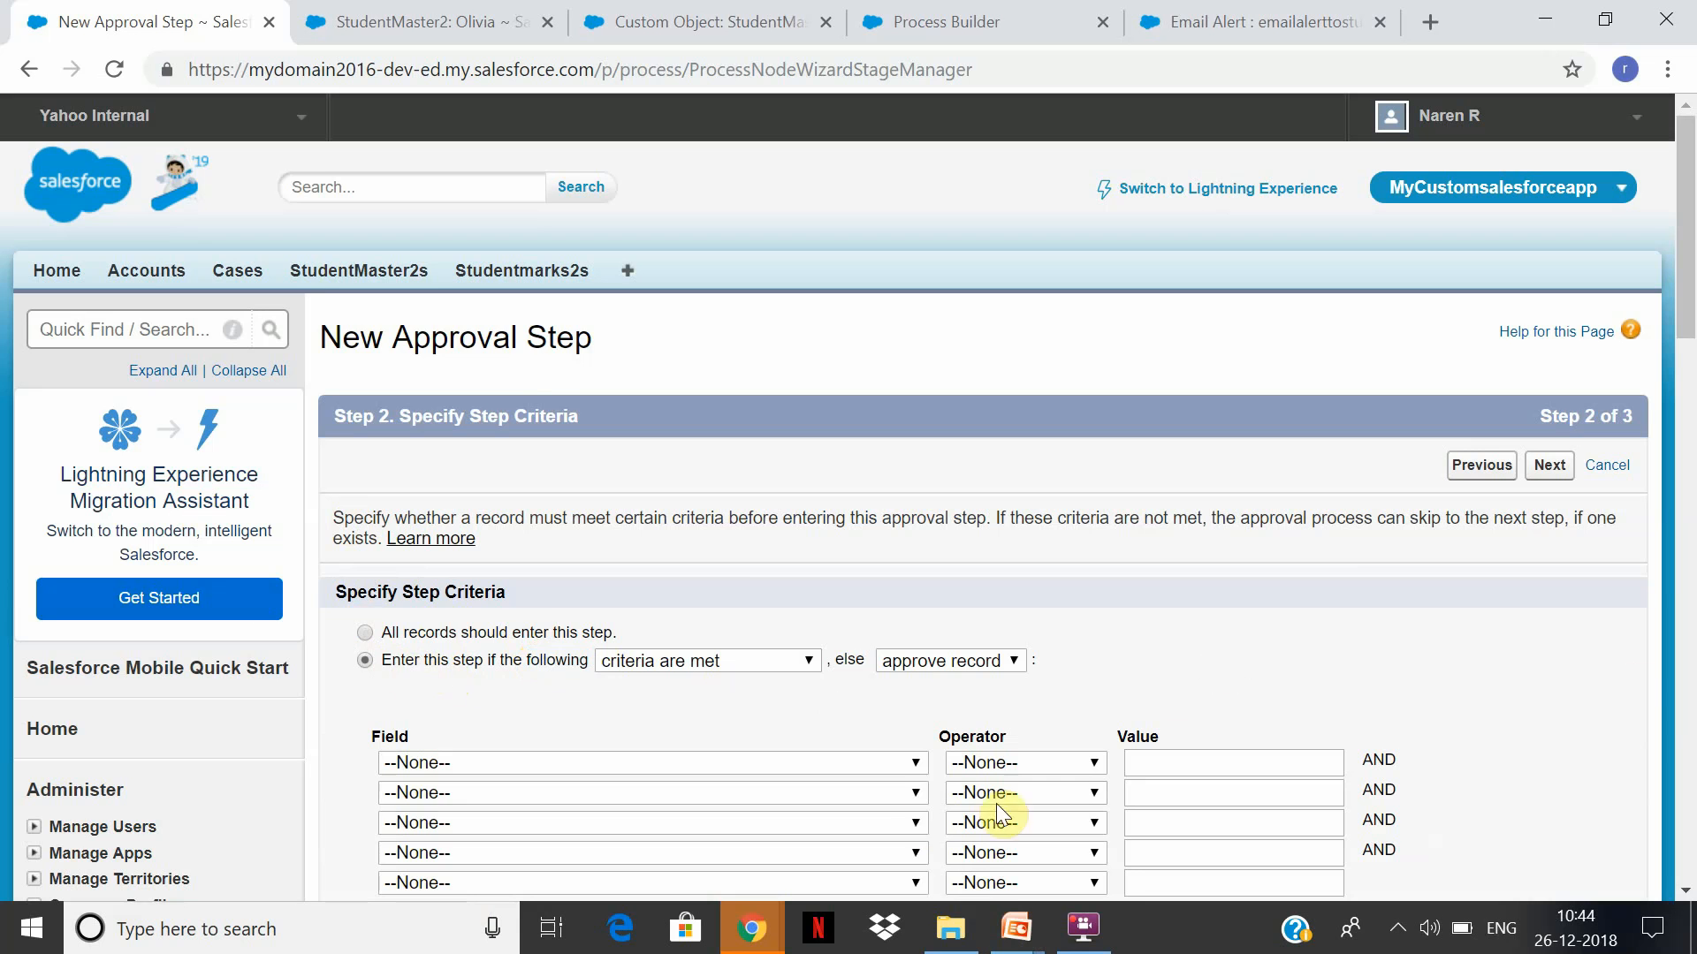
pyautogui.click(914, 766)
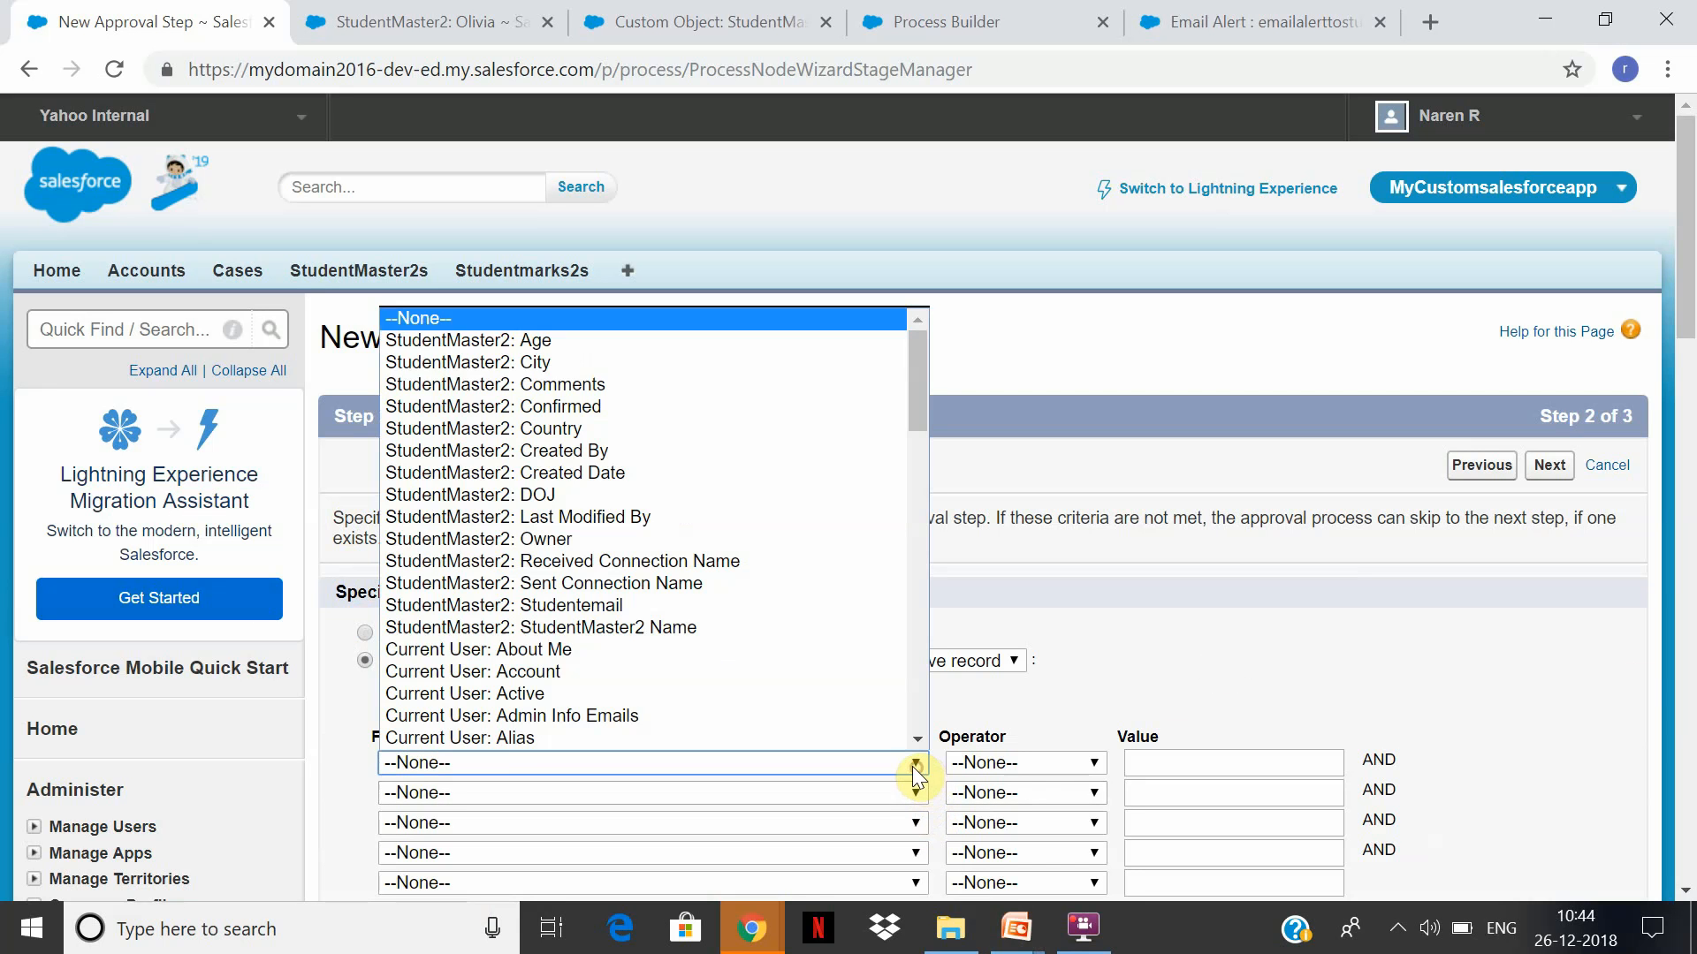
pyautogui.click(557, 342)
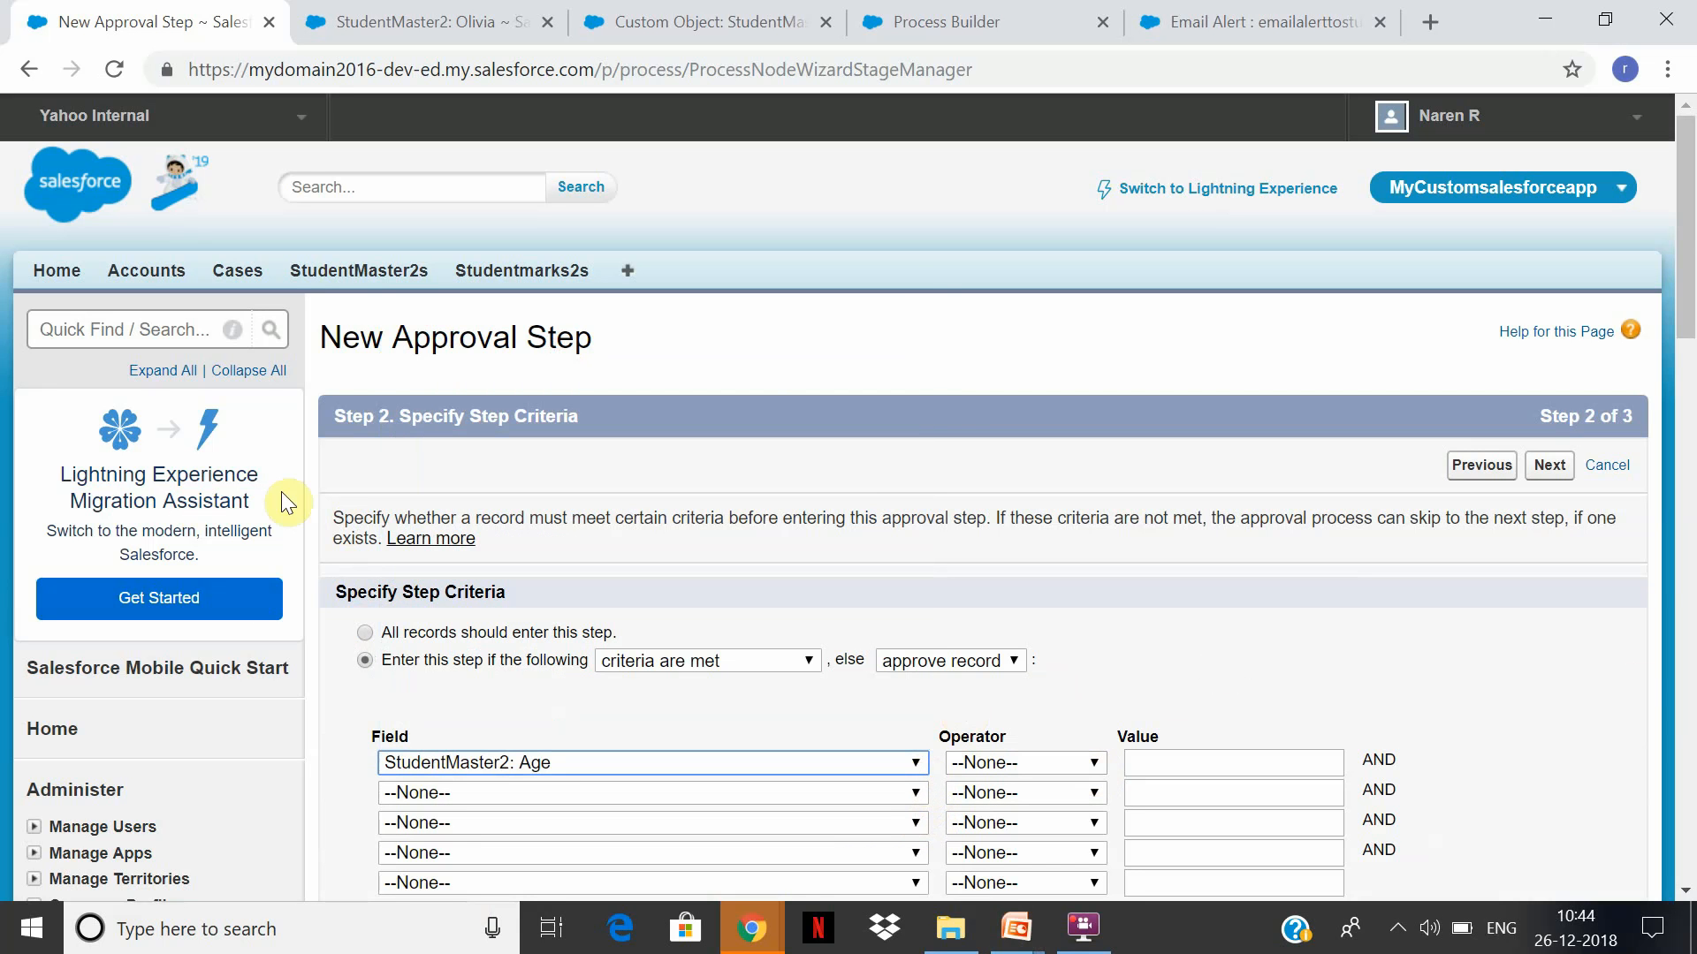
# Try to let all records enter the approval step and continue to the next wizard page
pyautogui.click(366, 633)
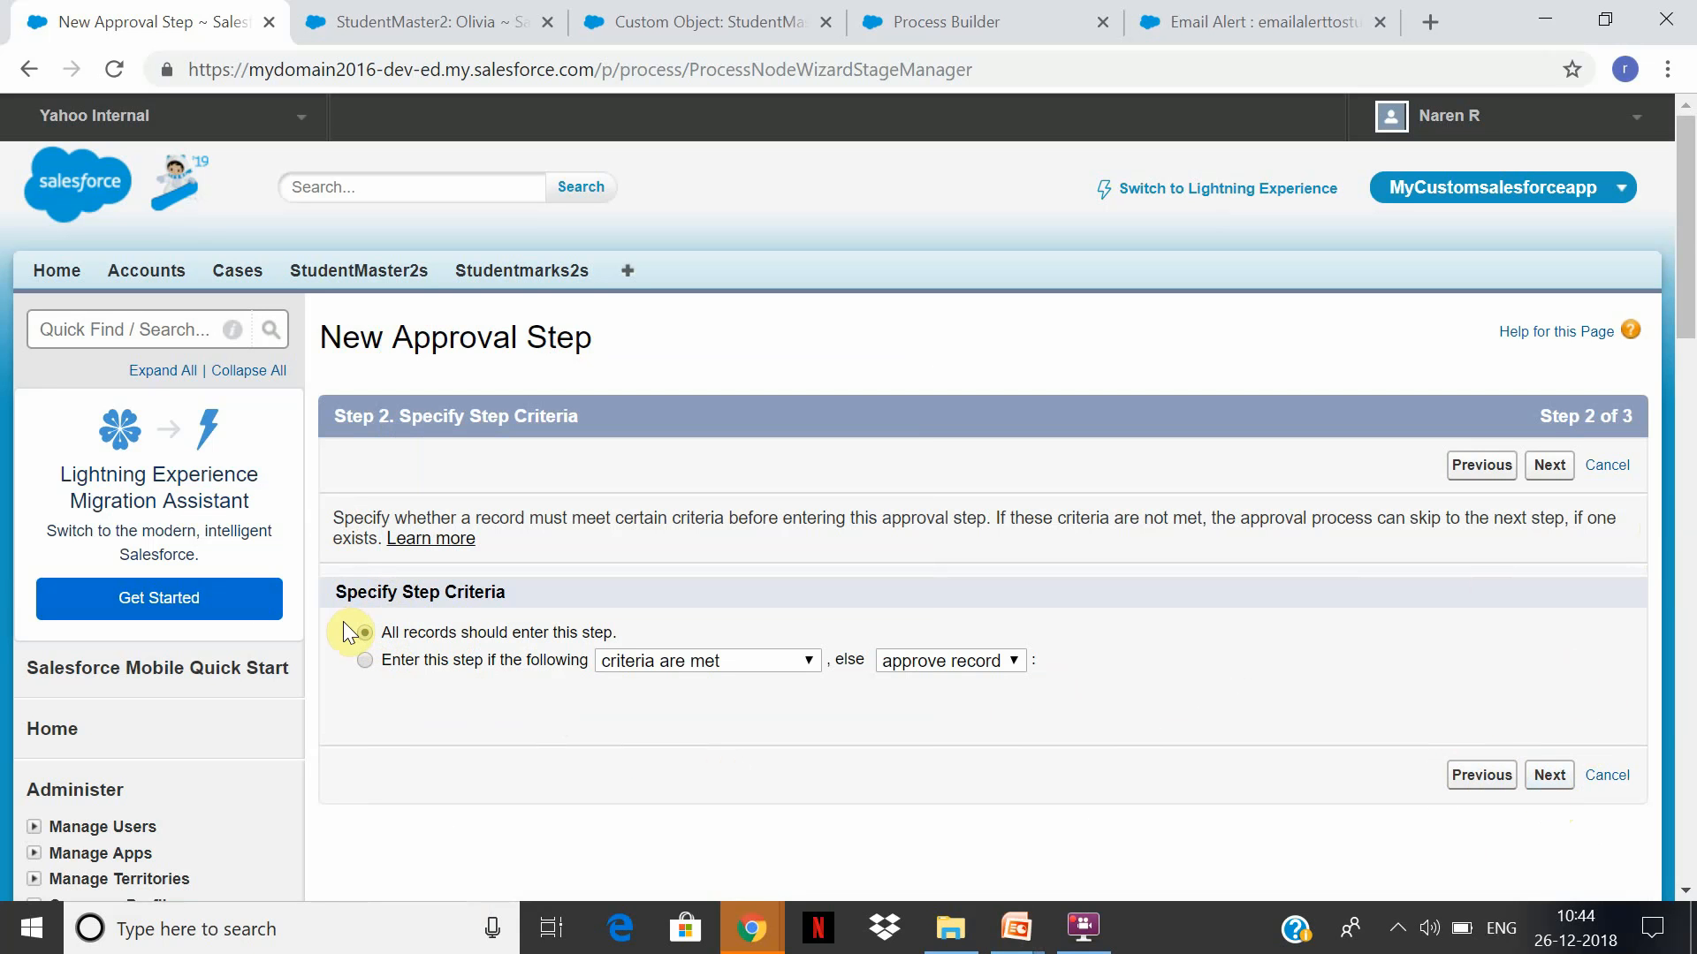
pyautogui.click(1553, 795)
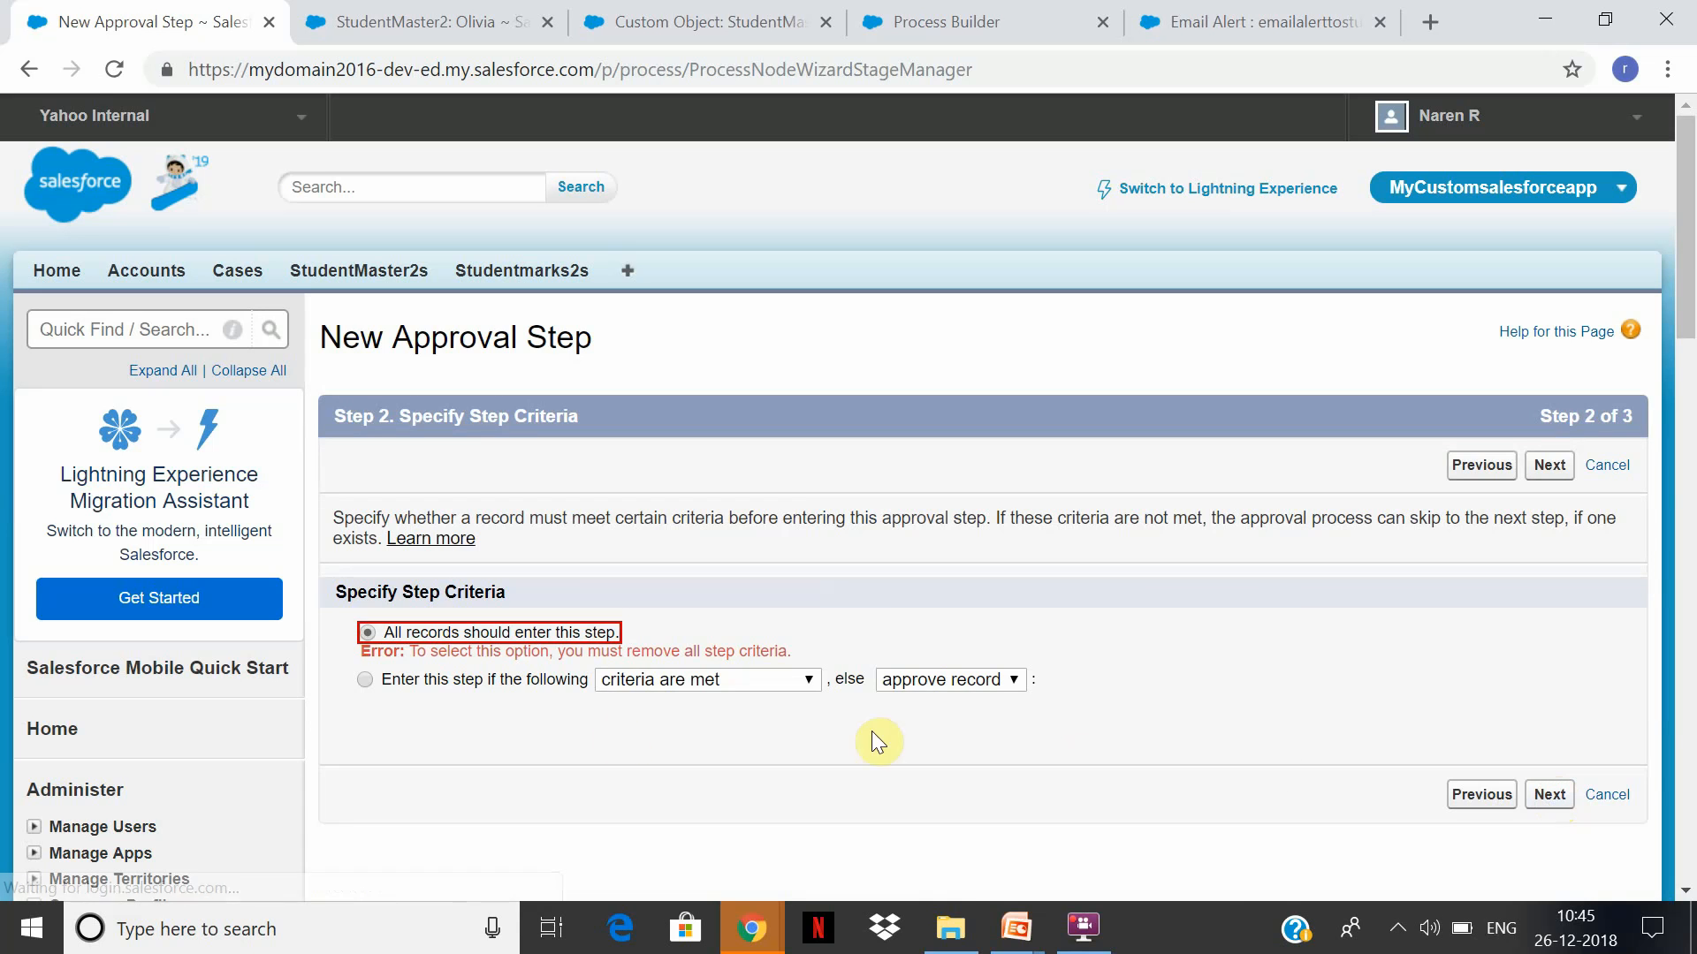
# Restrict the approval step to records whose StudentMaster2: Age is greater than 0, and continue to the approver selection
pyautogui.click(364, 682)
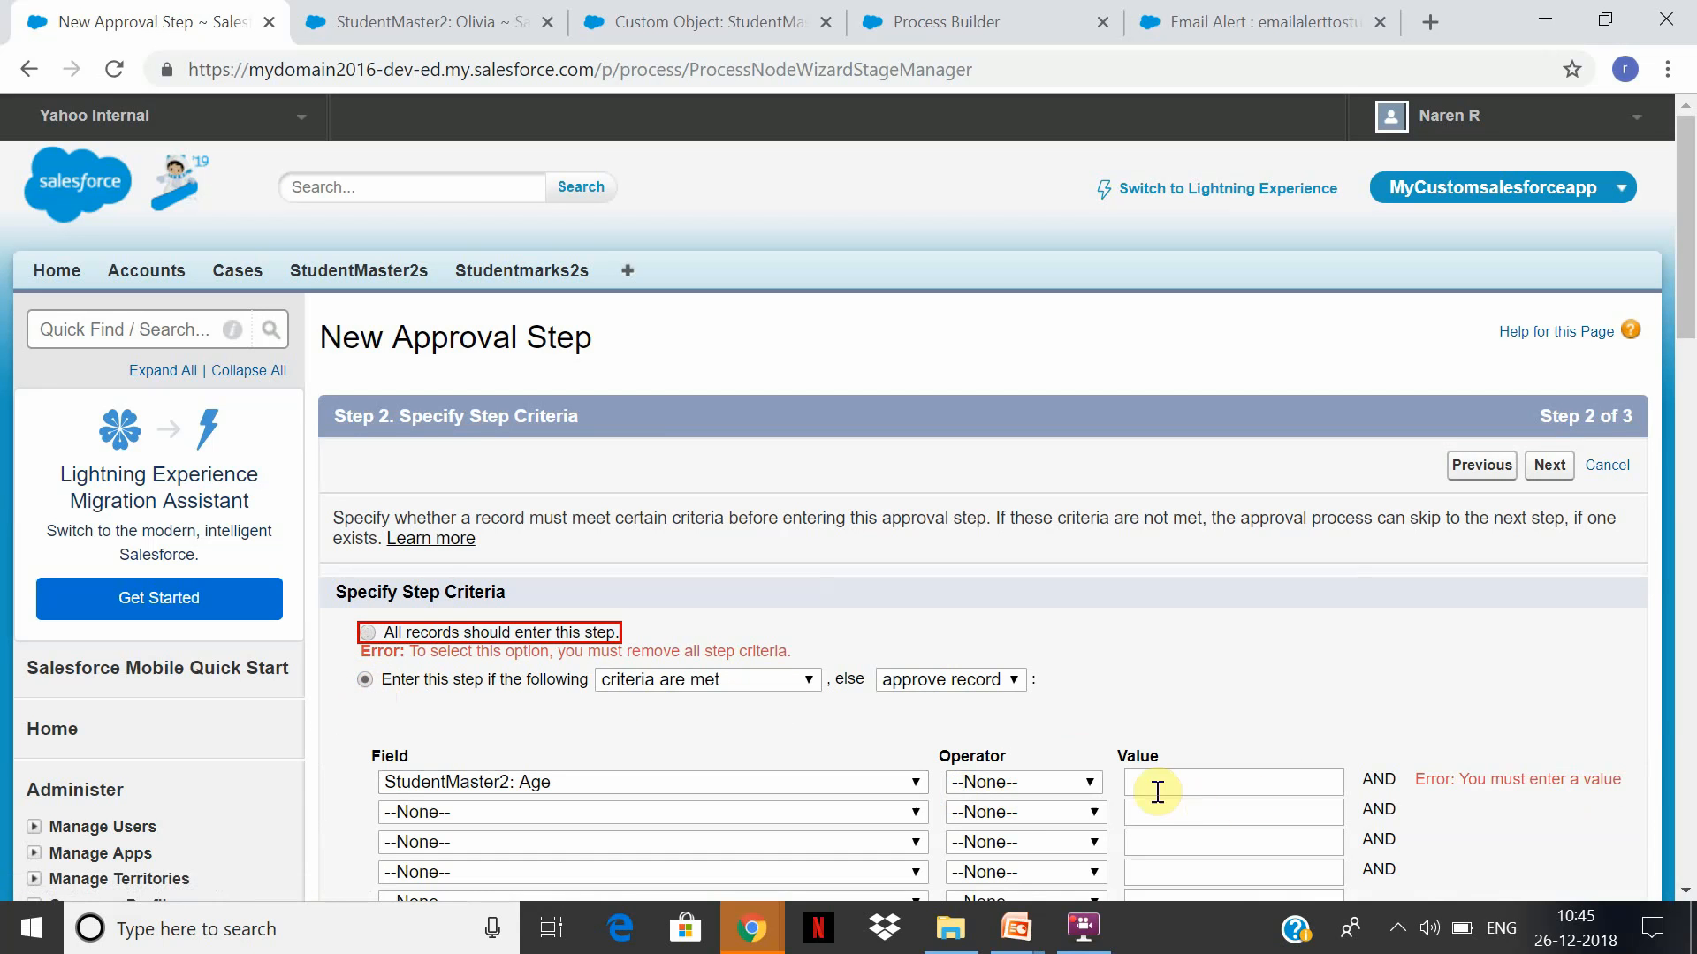
pyautogui.click(1086, 783)
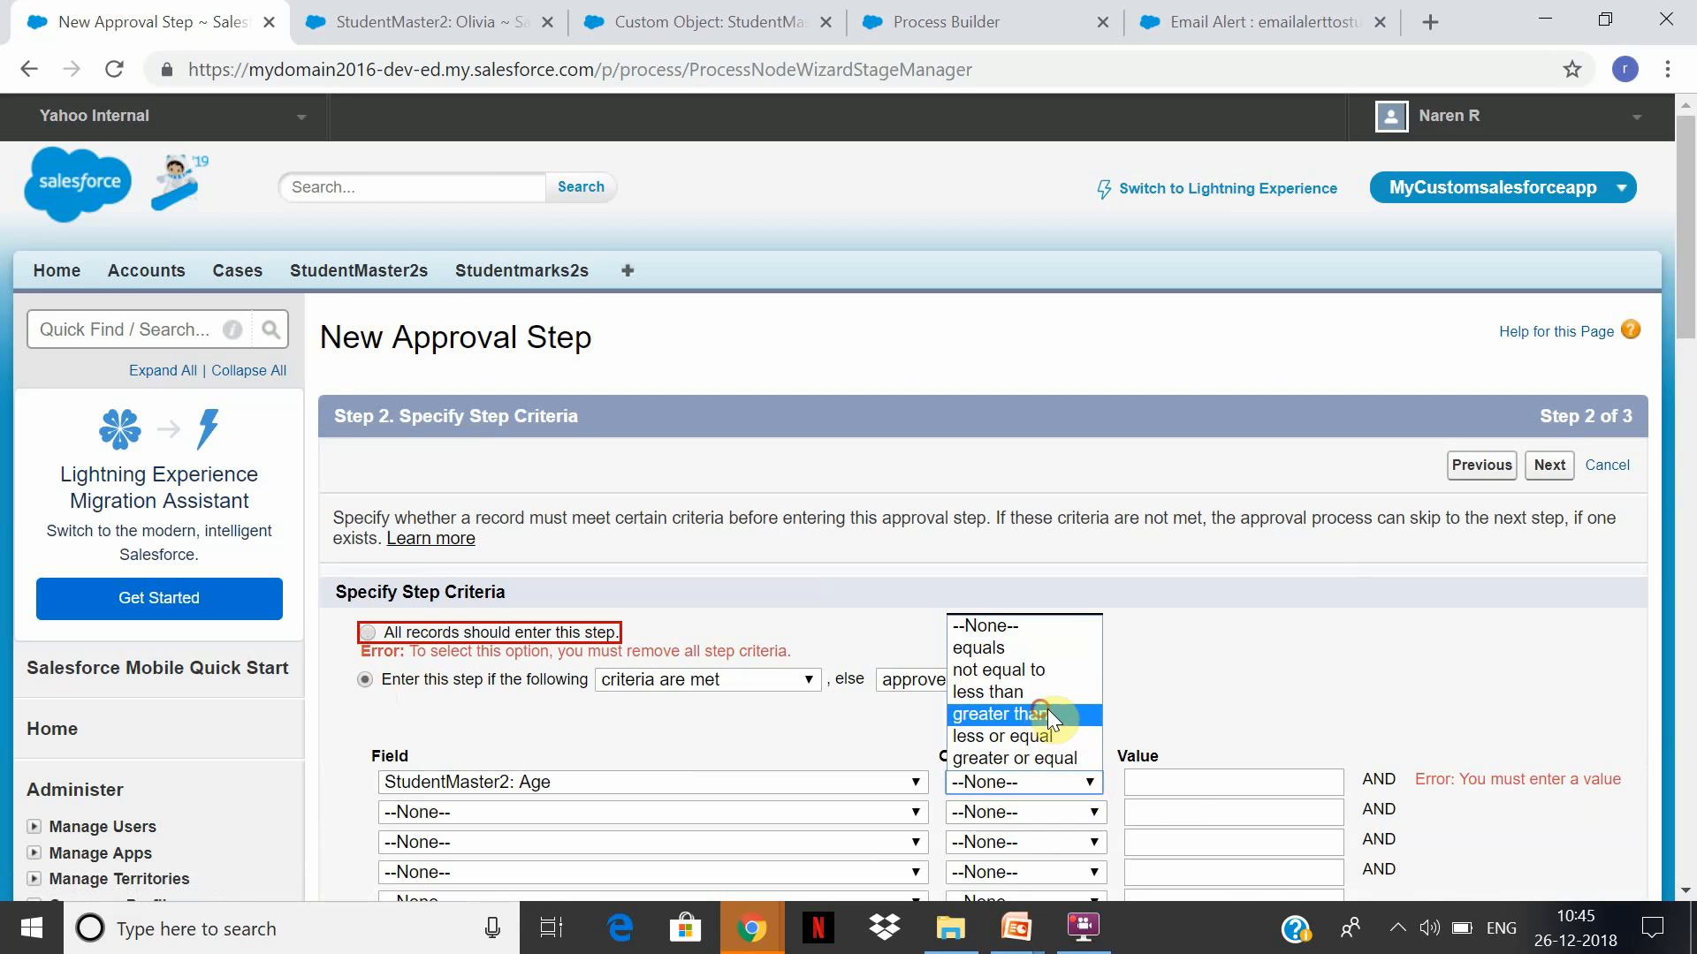
pyautogui.click(1047, 712)
pyautogui.click(1234, 779)
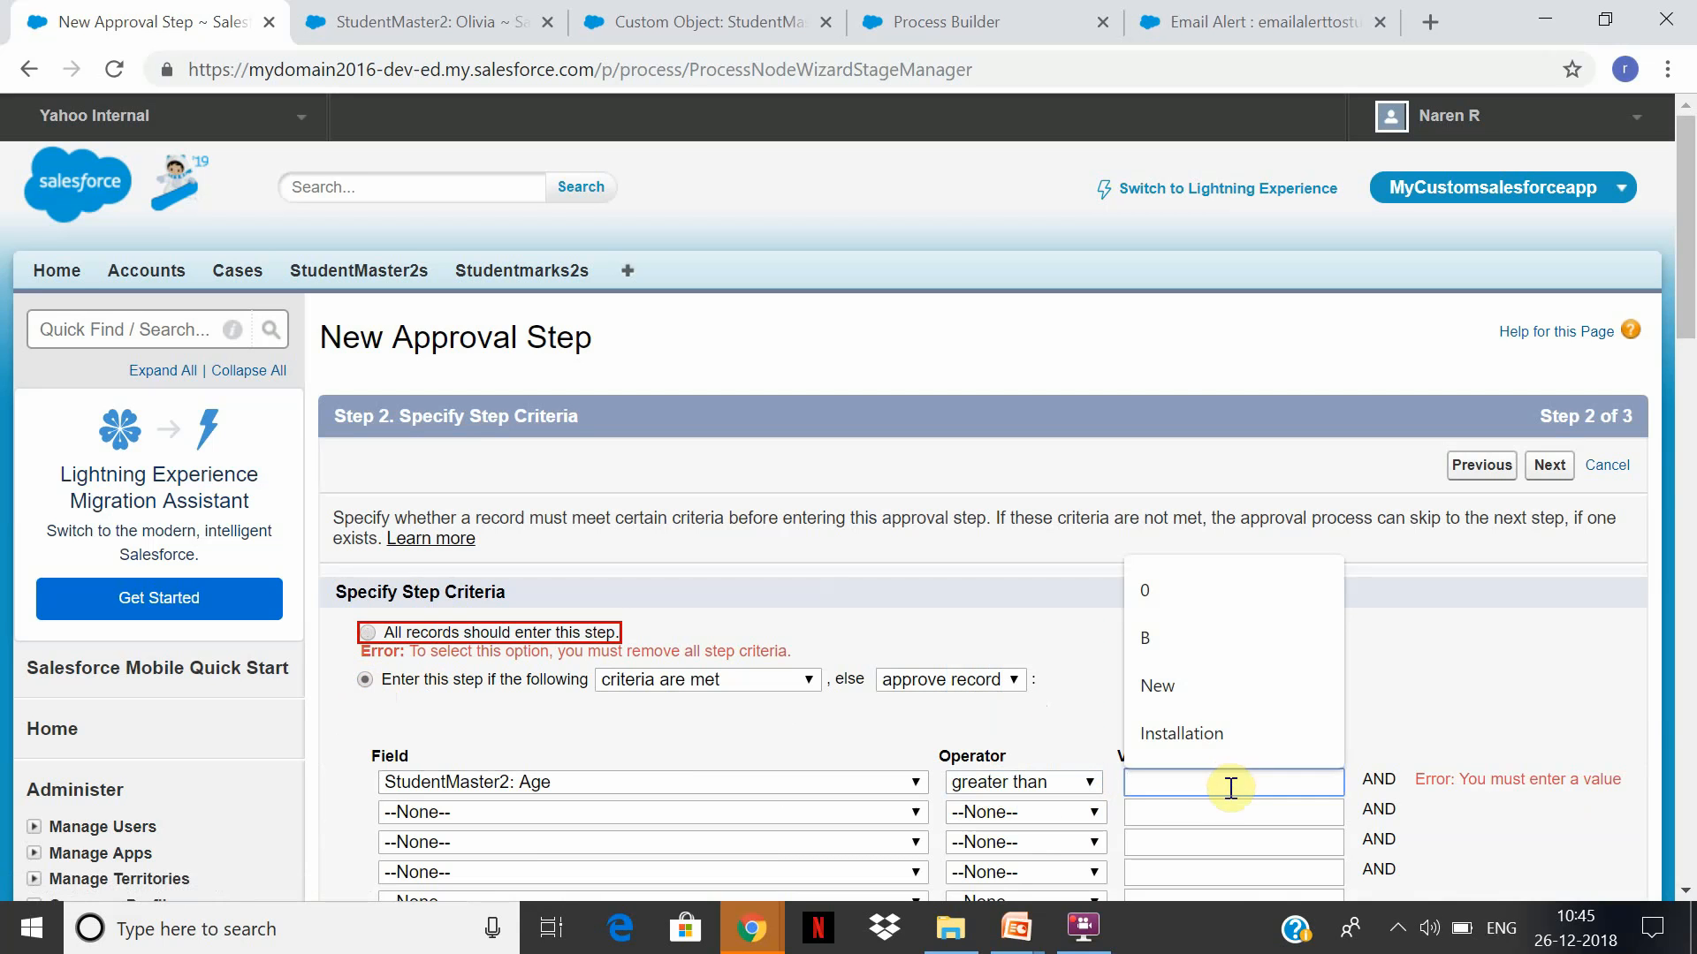
pyautogui.click(1167, 752)
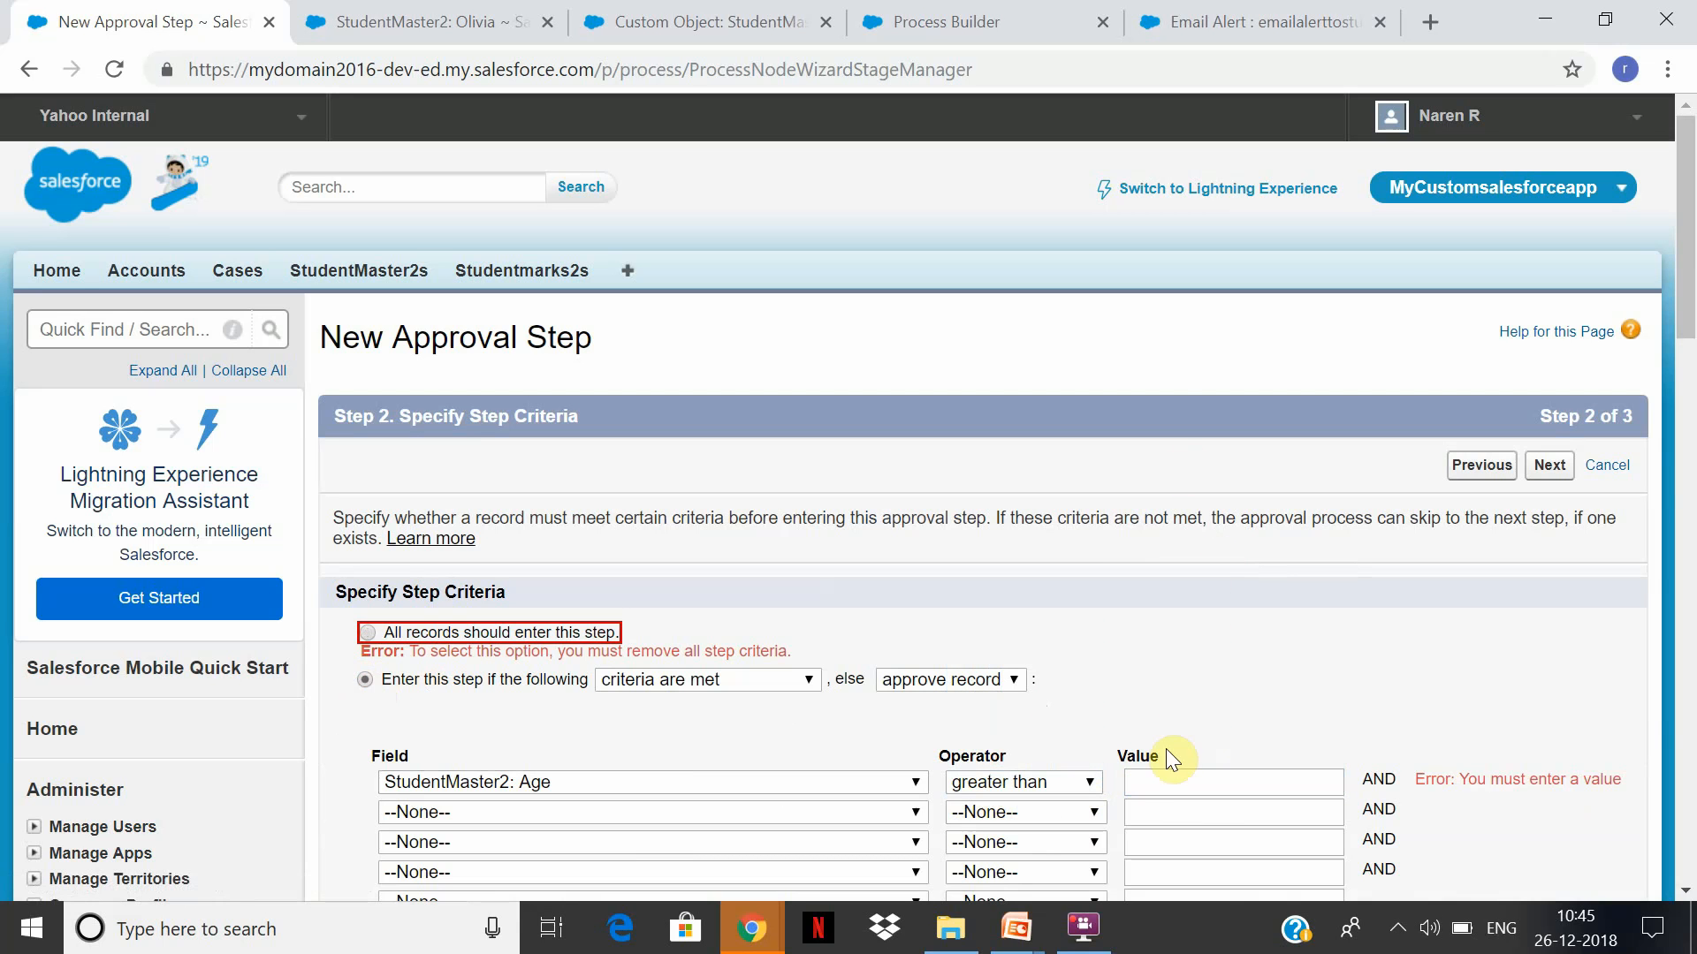
pyautogui.click(1141, 787)
pyautogui.write('0')
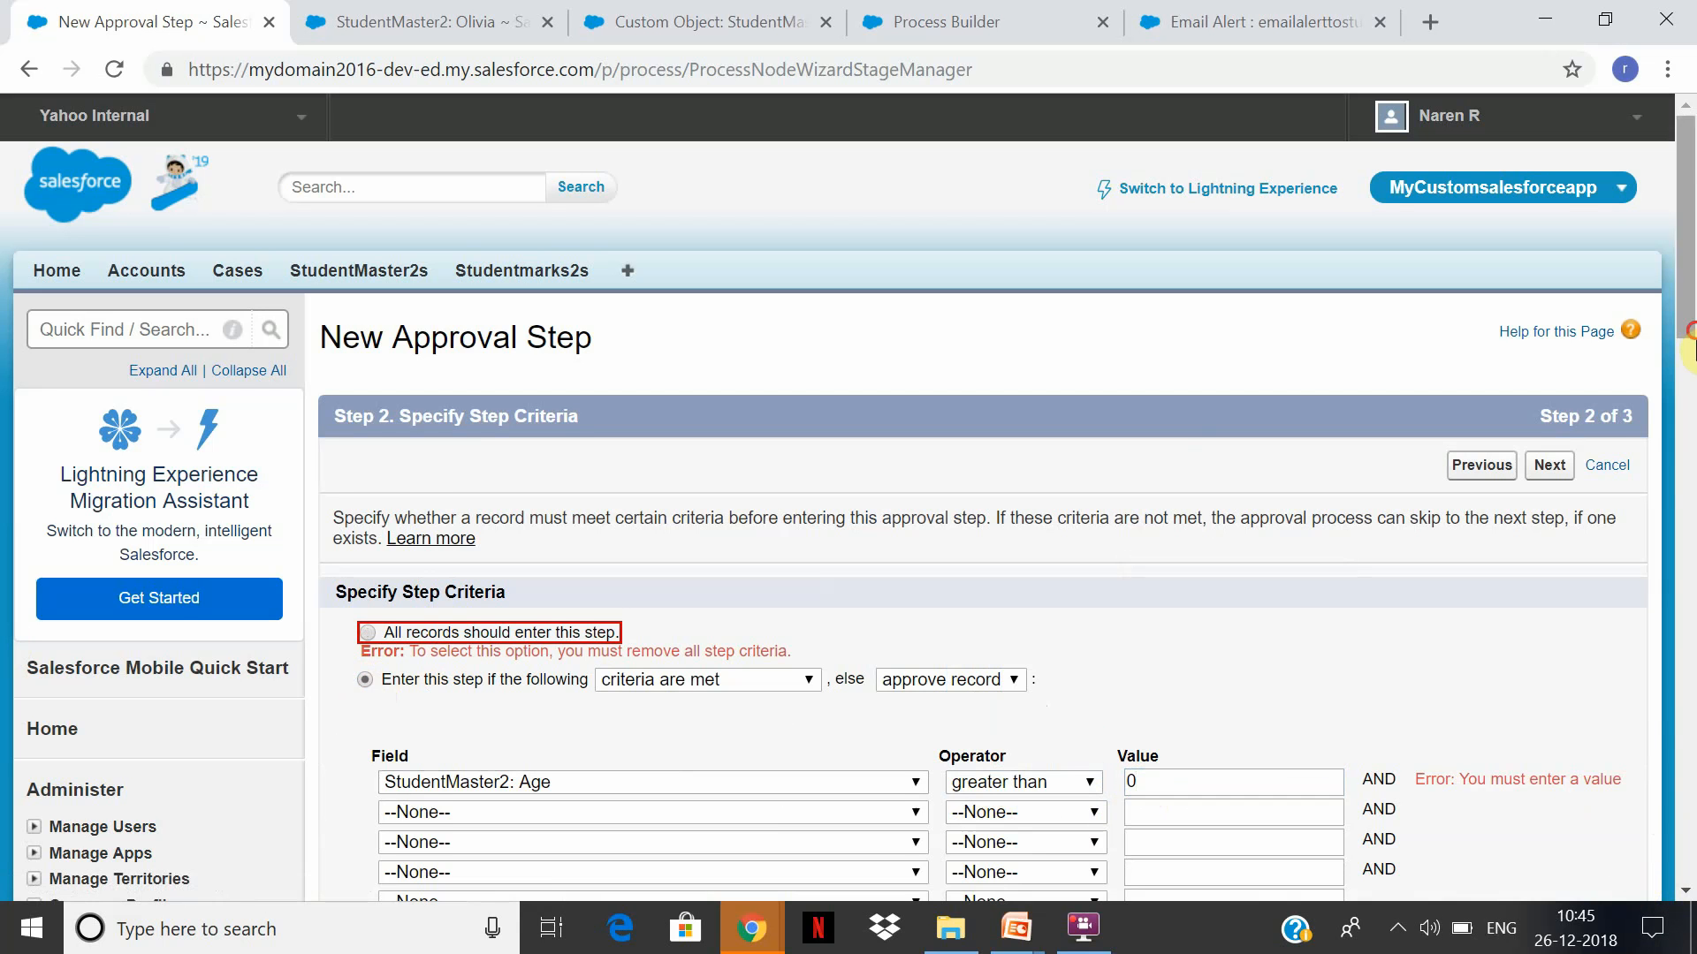
pyautogui.scroll(-2, 1691, 611)
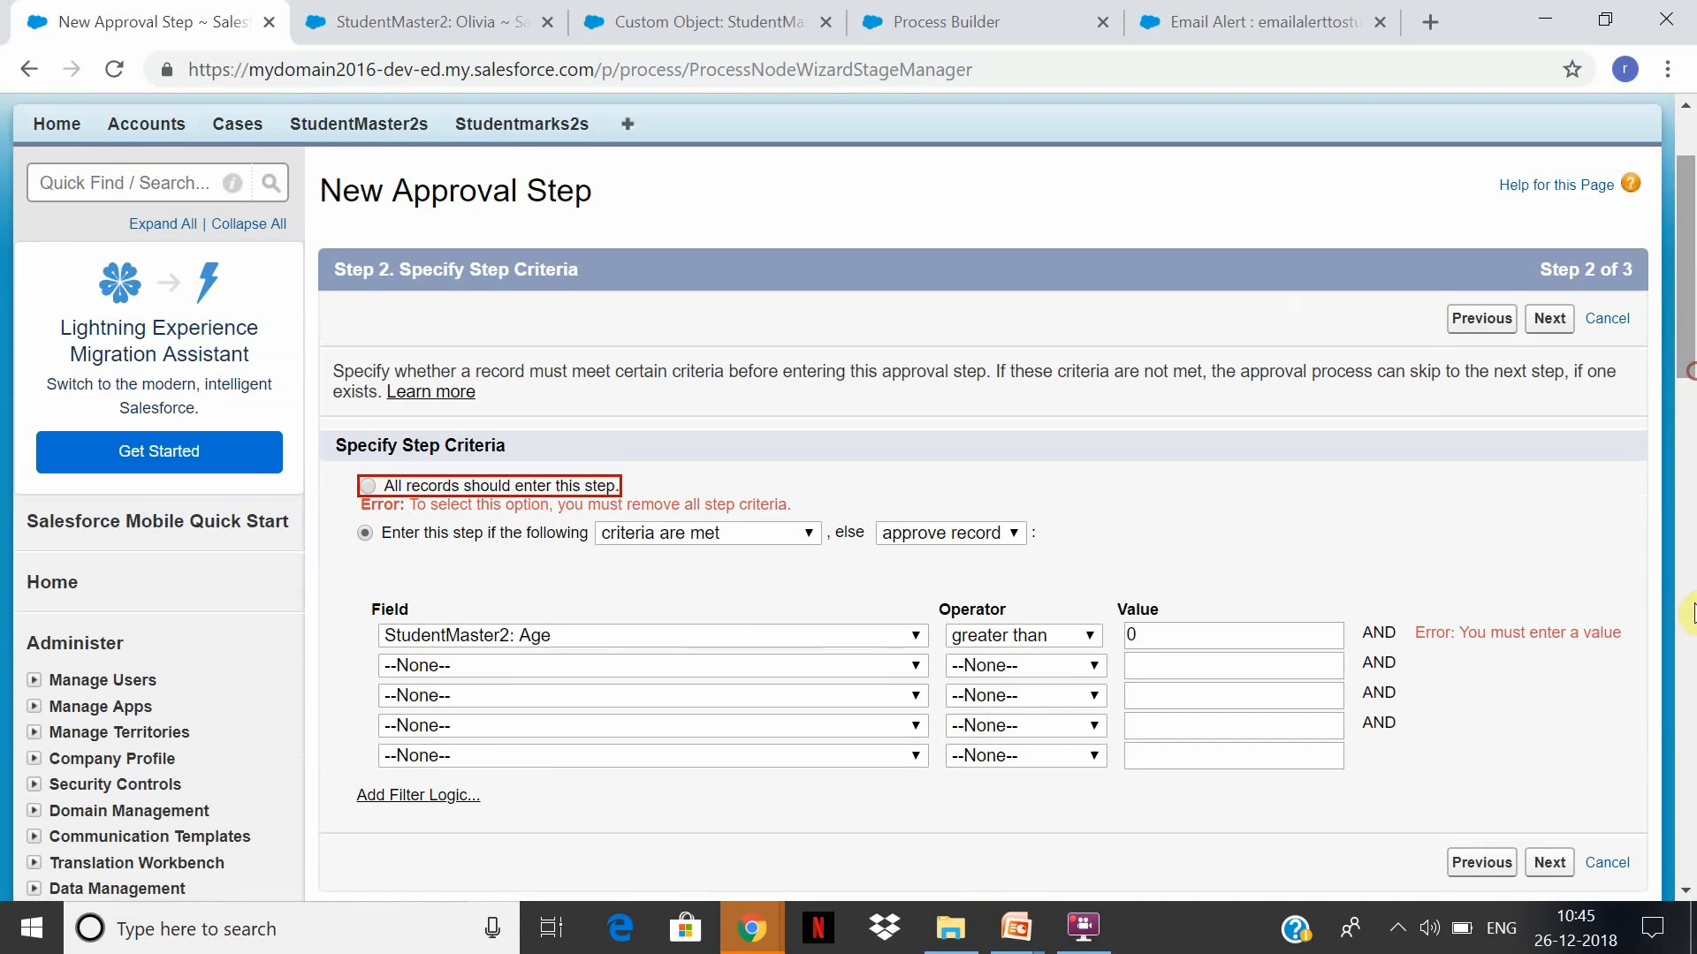
pyautogui.click(1549, 871)
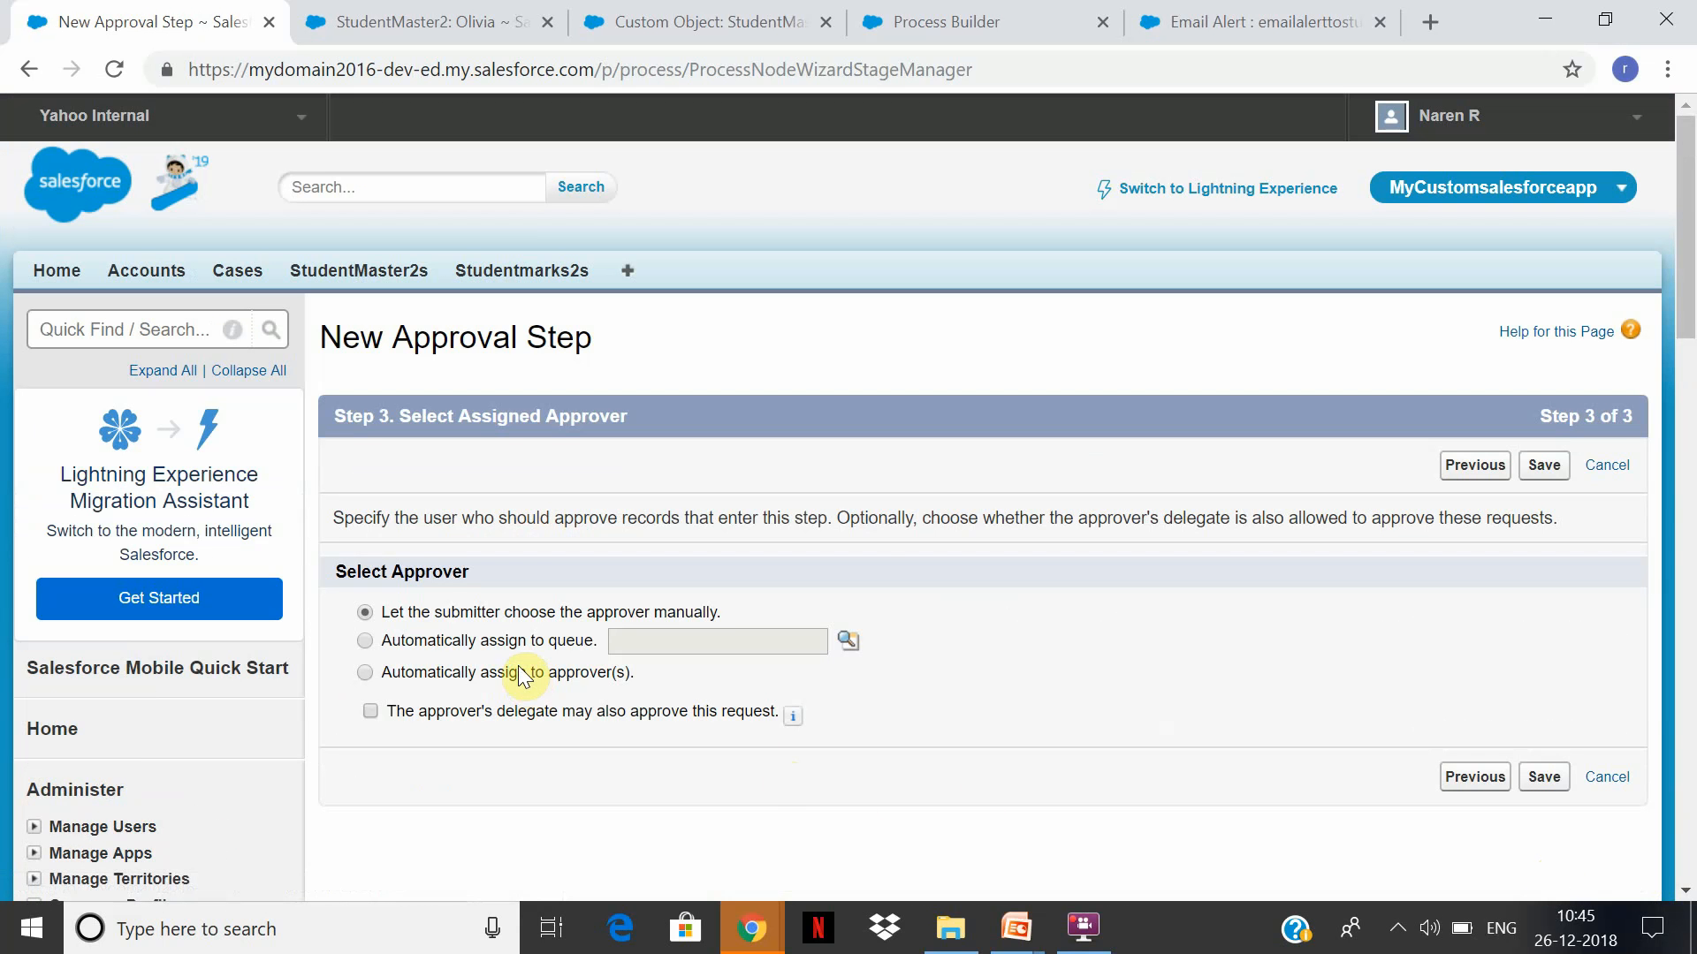
# Assign the approval step automatically to the logged-in user as approver, and save the step
pyautogui.click(529, 677)
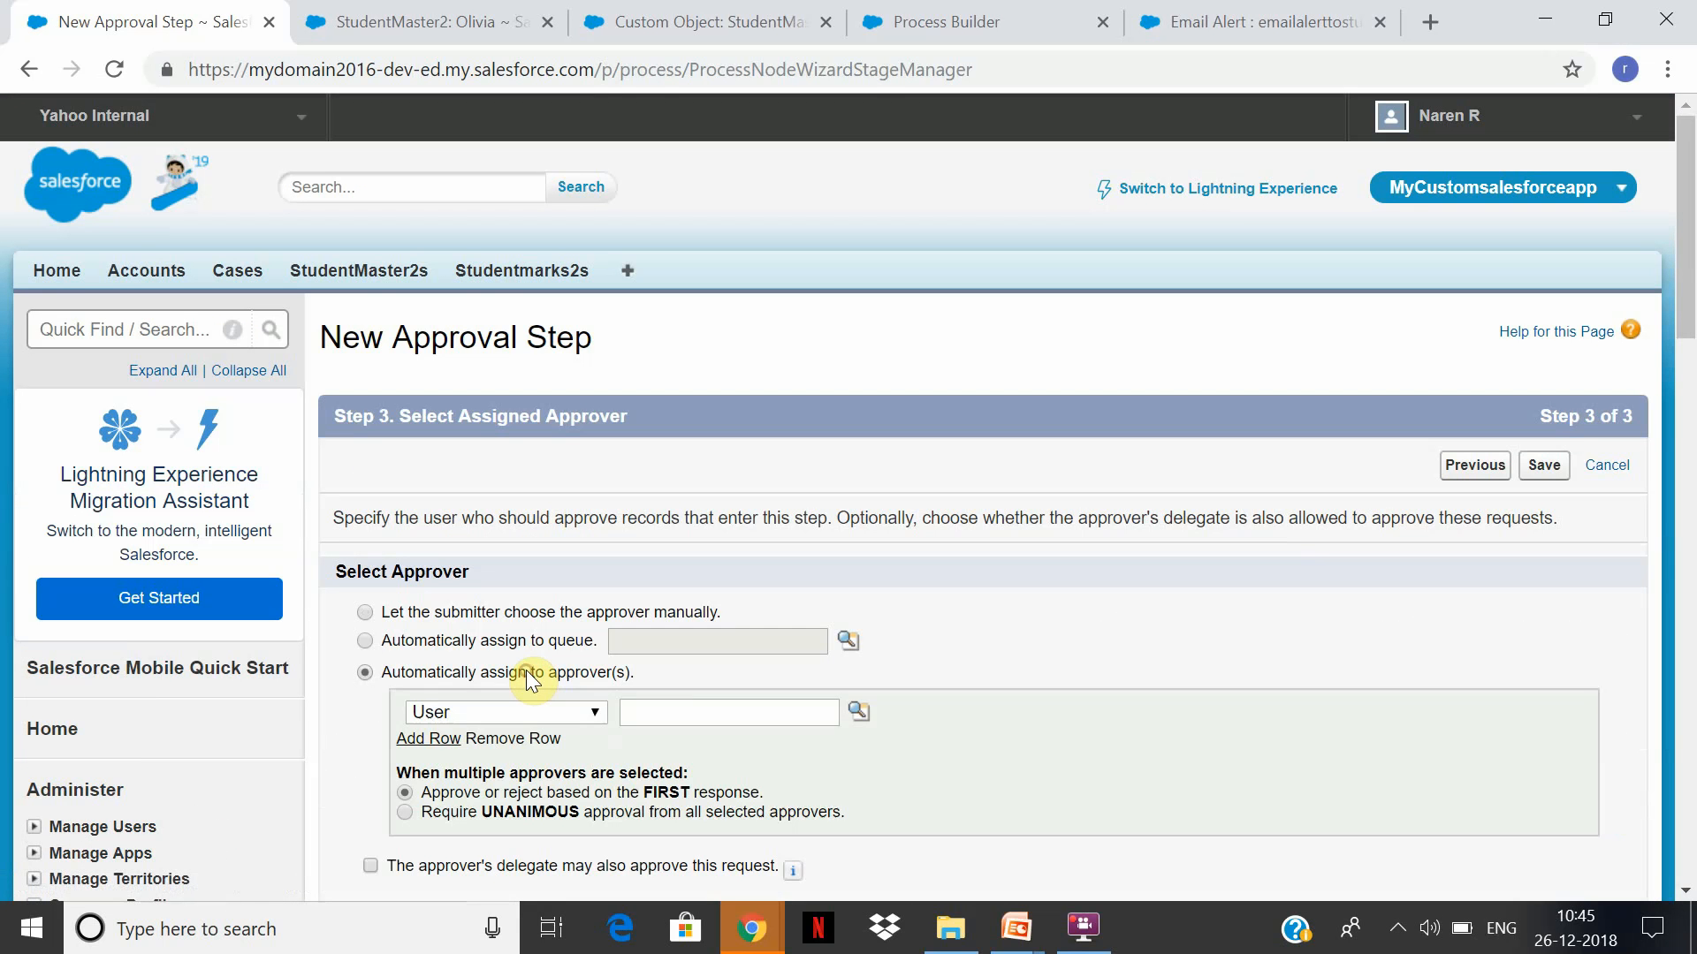
pyautogui.click(856, 710)
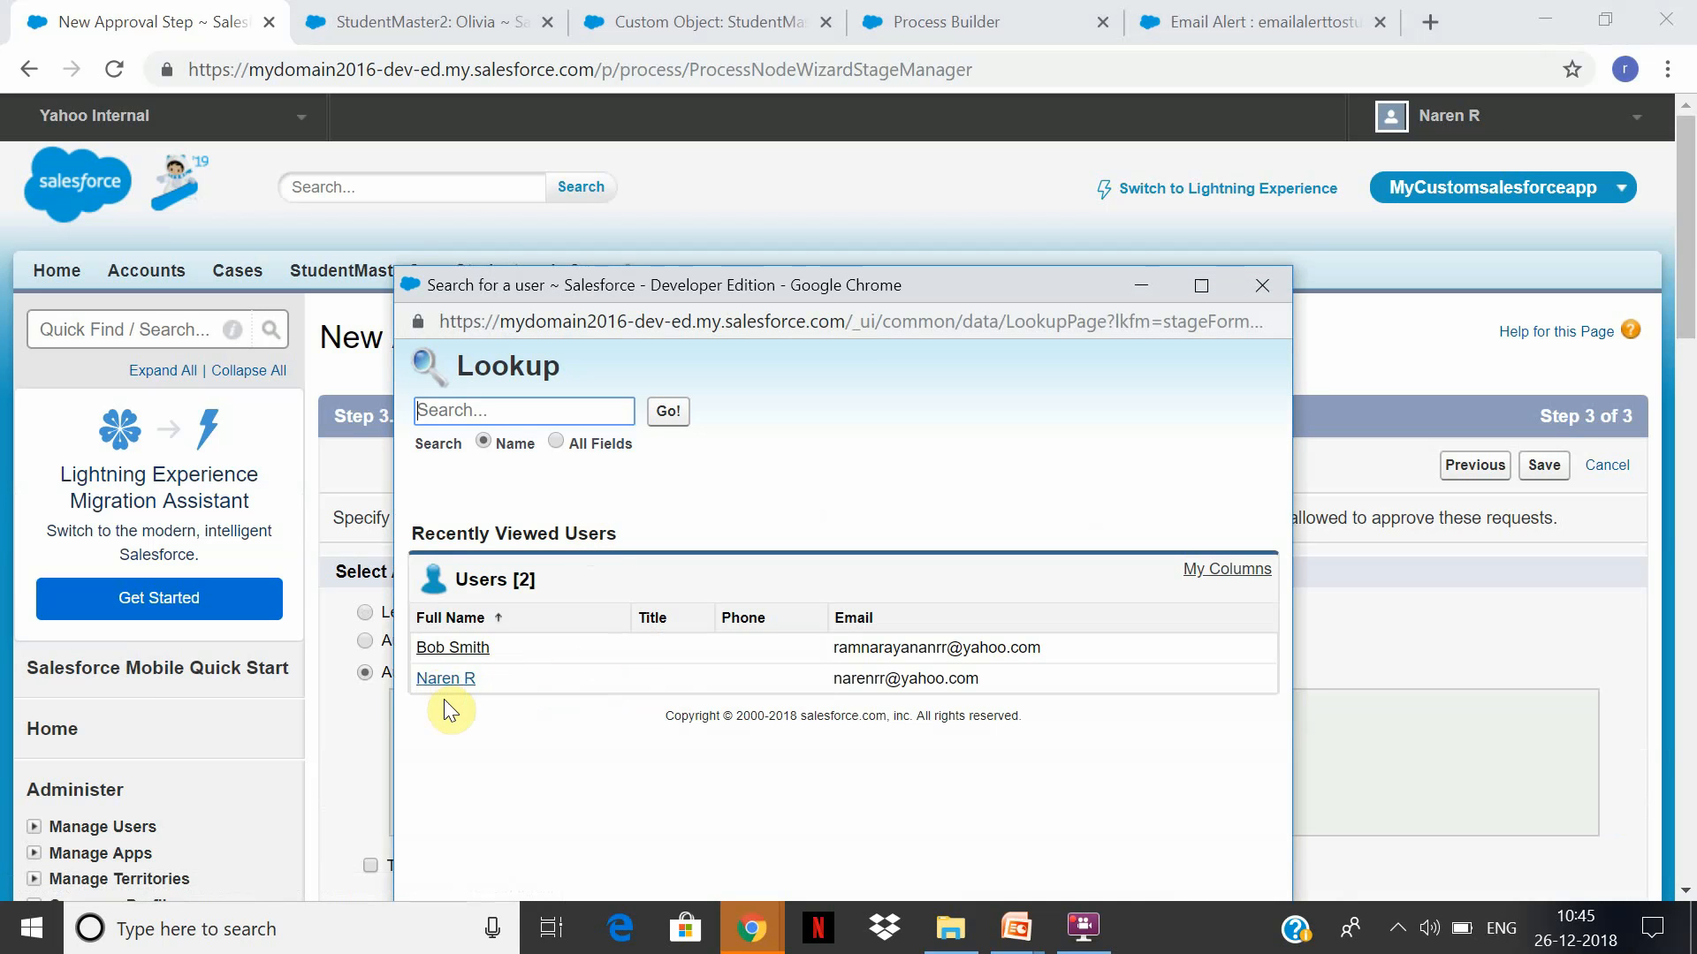
pyautogui.click(447, 678)
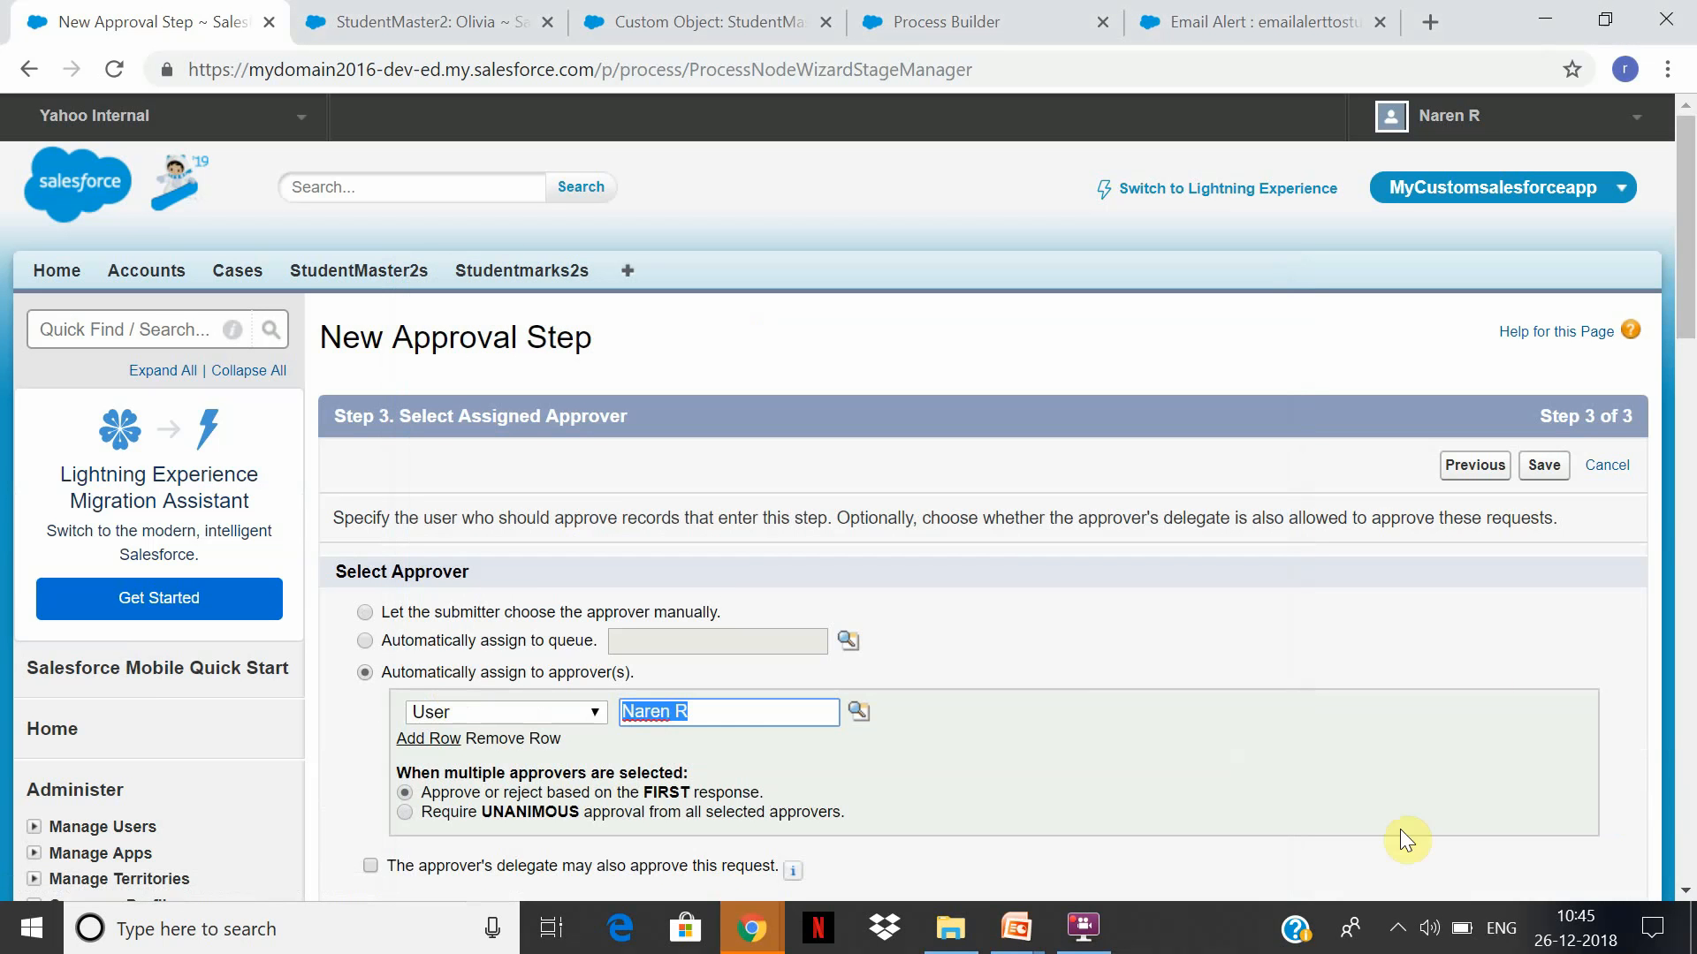
pyautogui.scroll(-3, 1503, 751)
pyautogui.click(1542, 652)
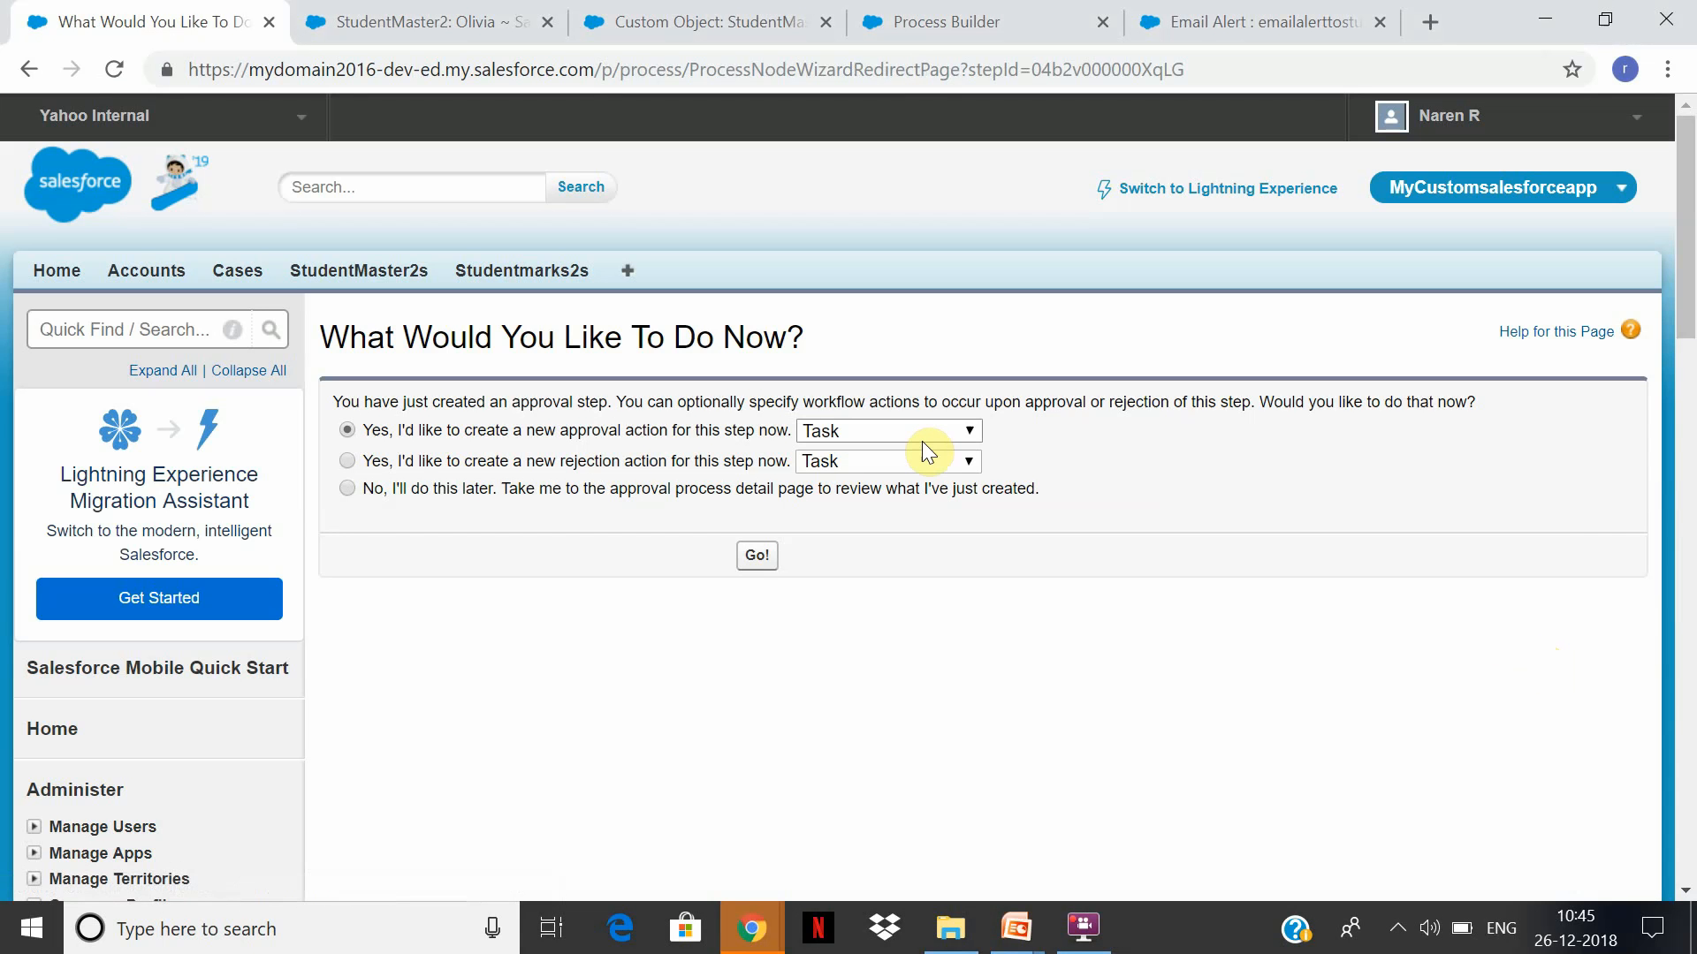
# Create a Field Update approval action named approveaction1 that updates the Comments field, and continue to its value settings
pyautogui.click(970, 431)
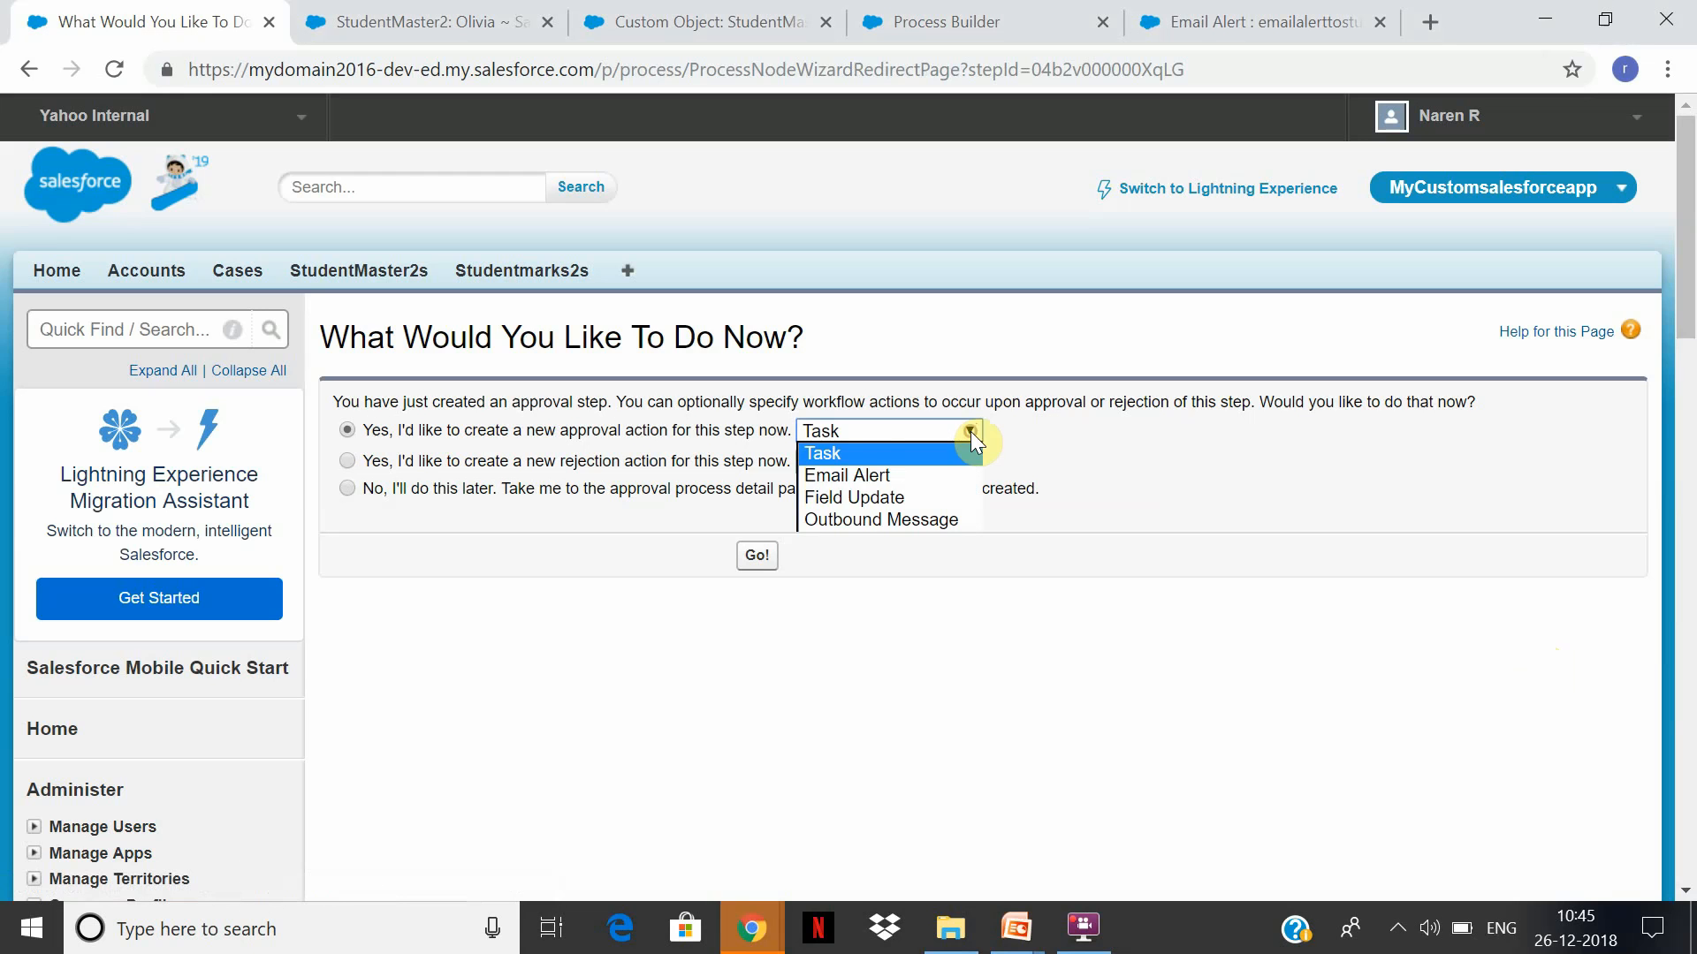
pyautogui.click(970, 500)
pyautogui.click(750, 566)
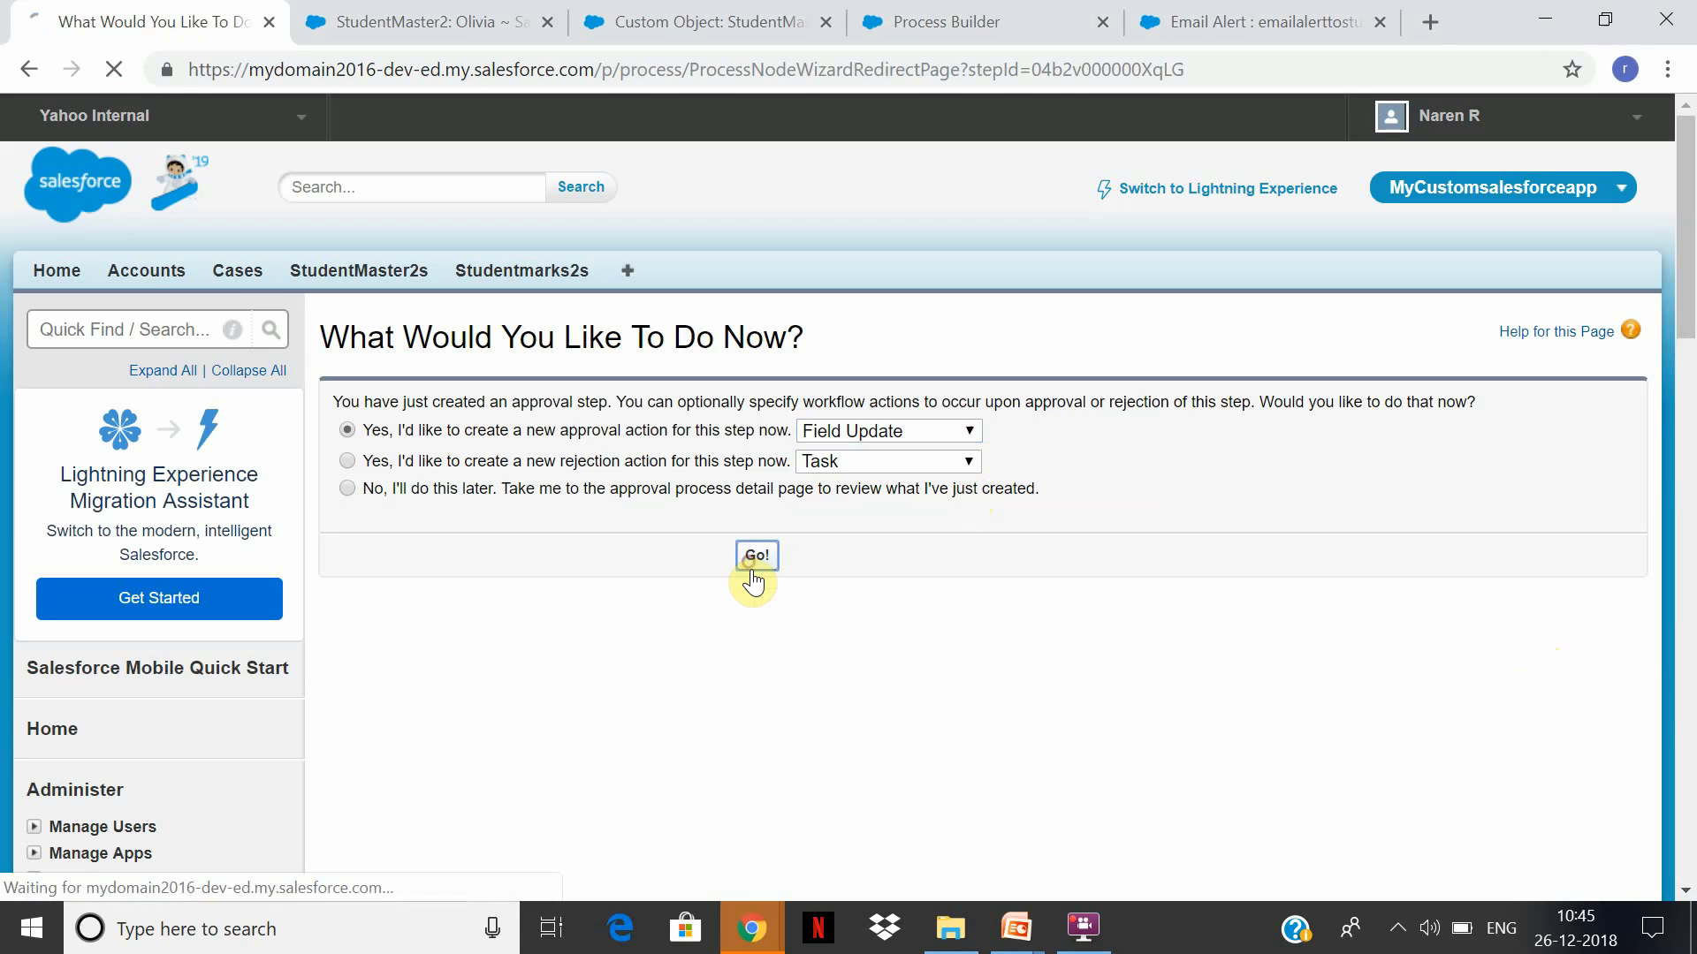
pyautogui.click(730, 561)
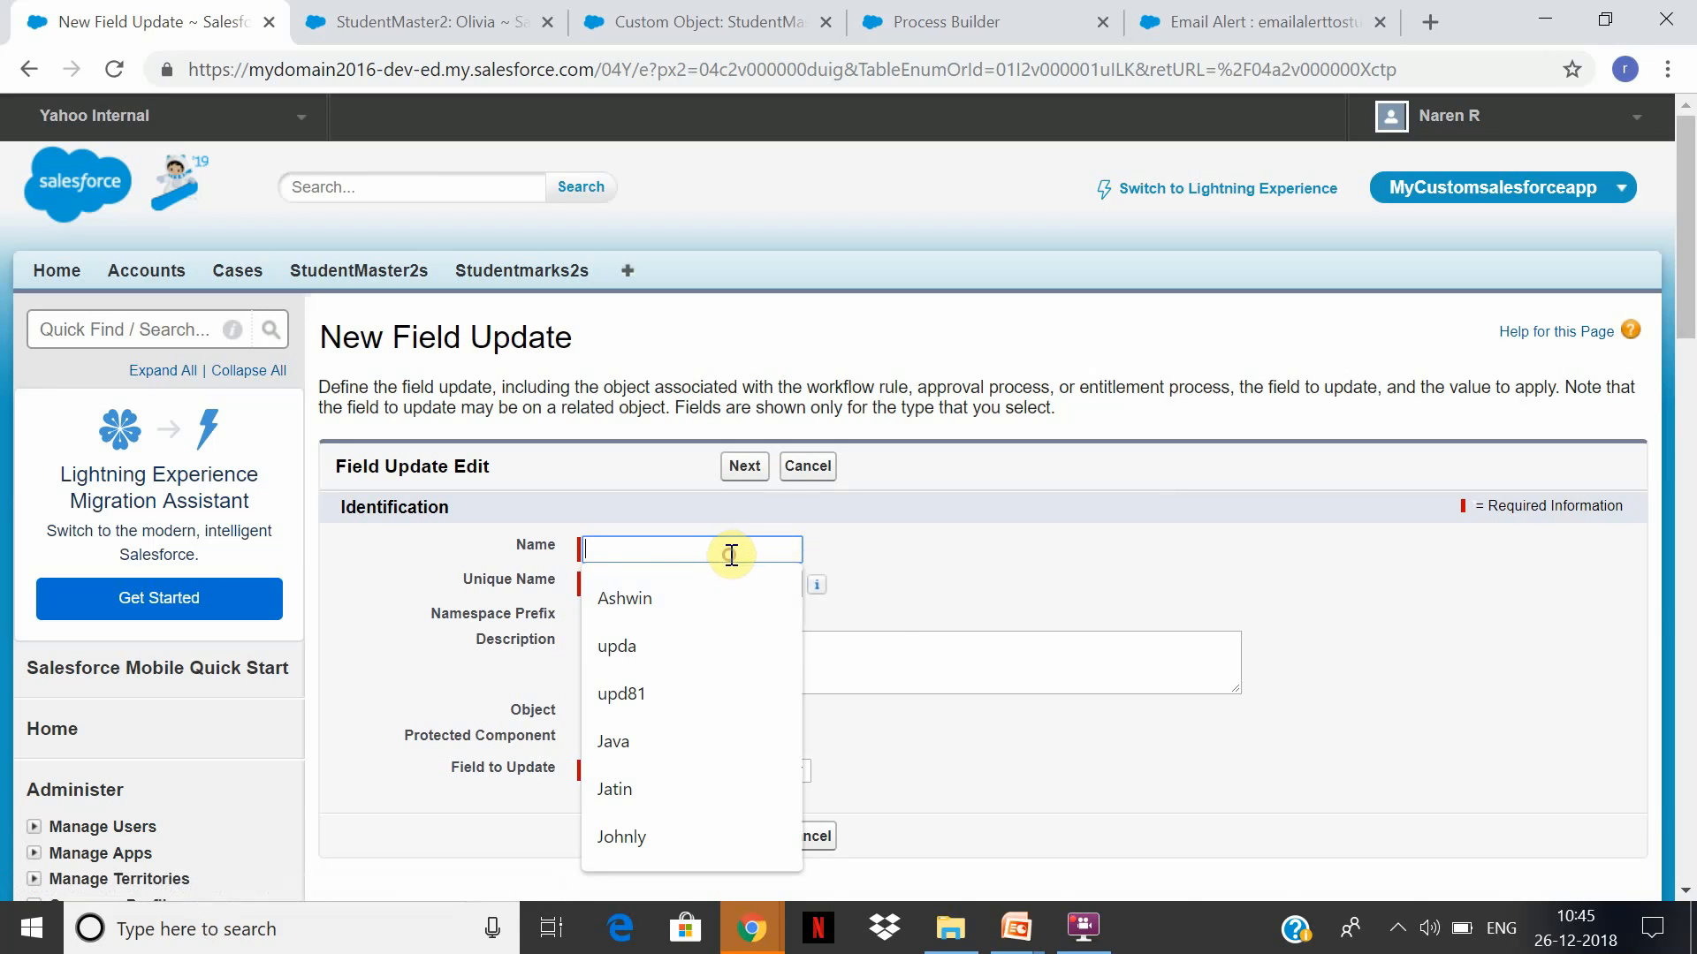
pyautogui.write('approve')
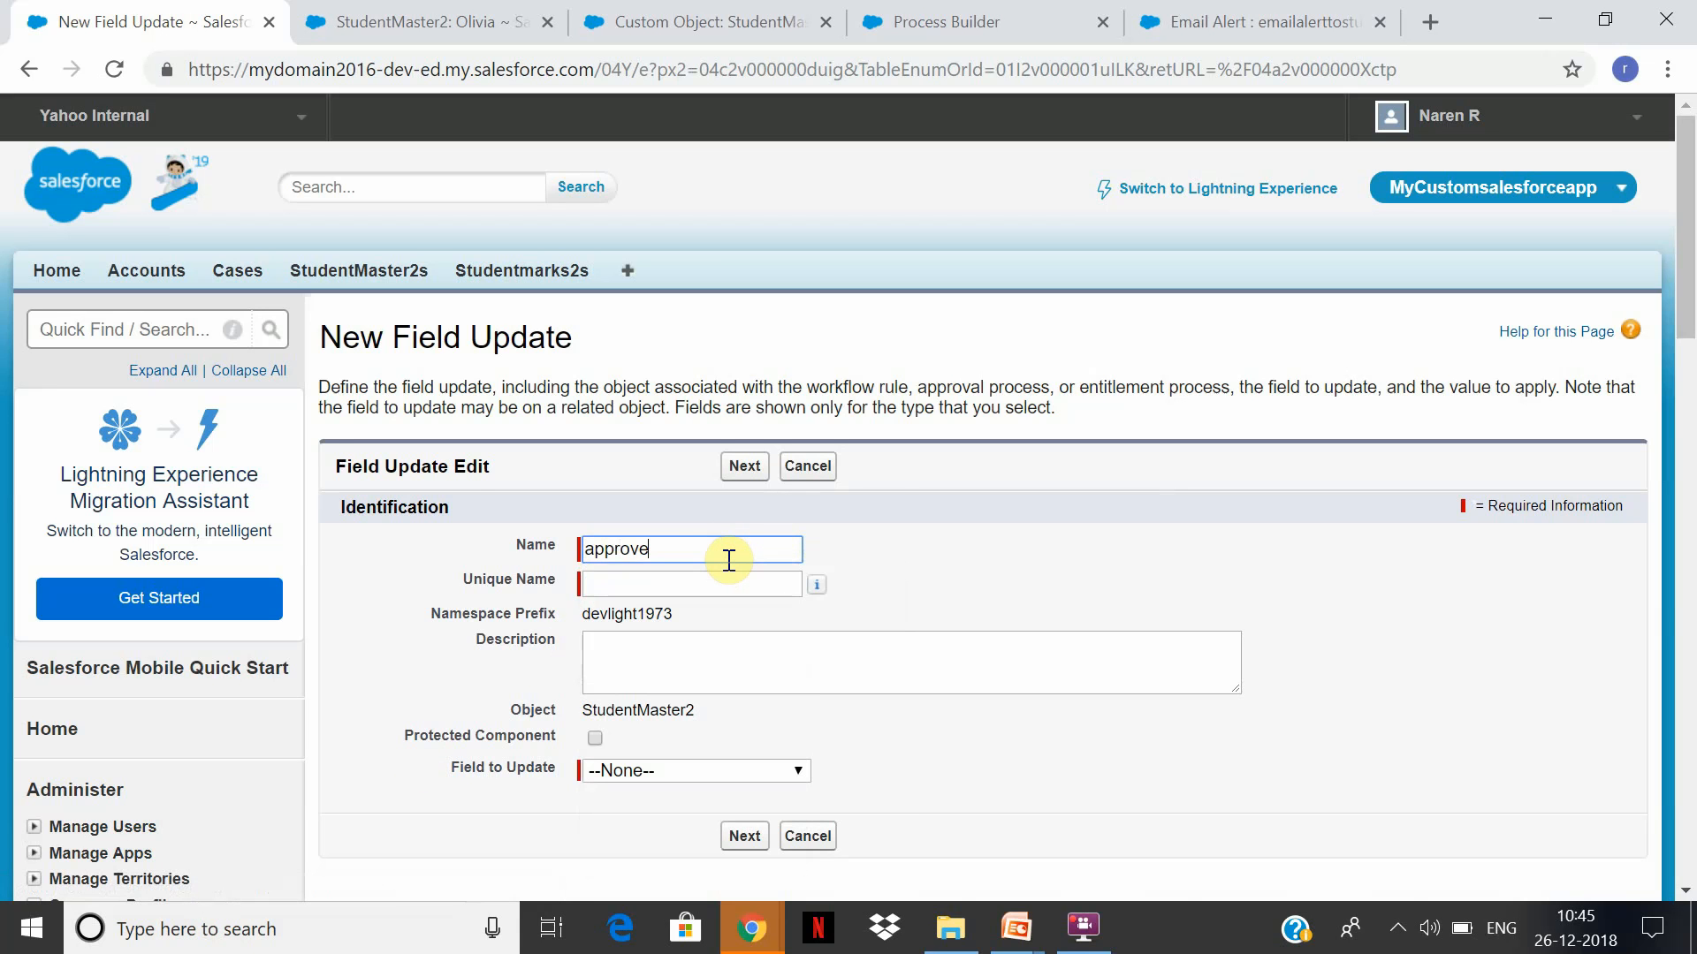
pyautogui.write('action1')
pyautogui.press('Tab')
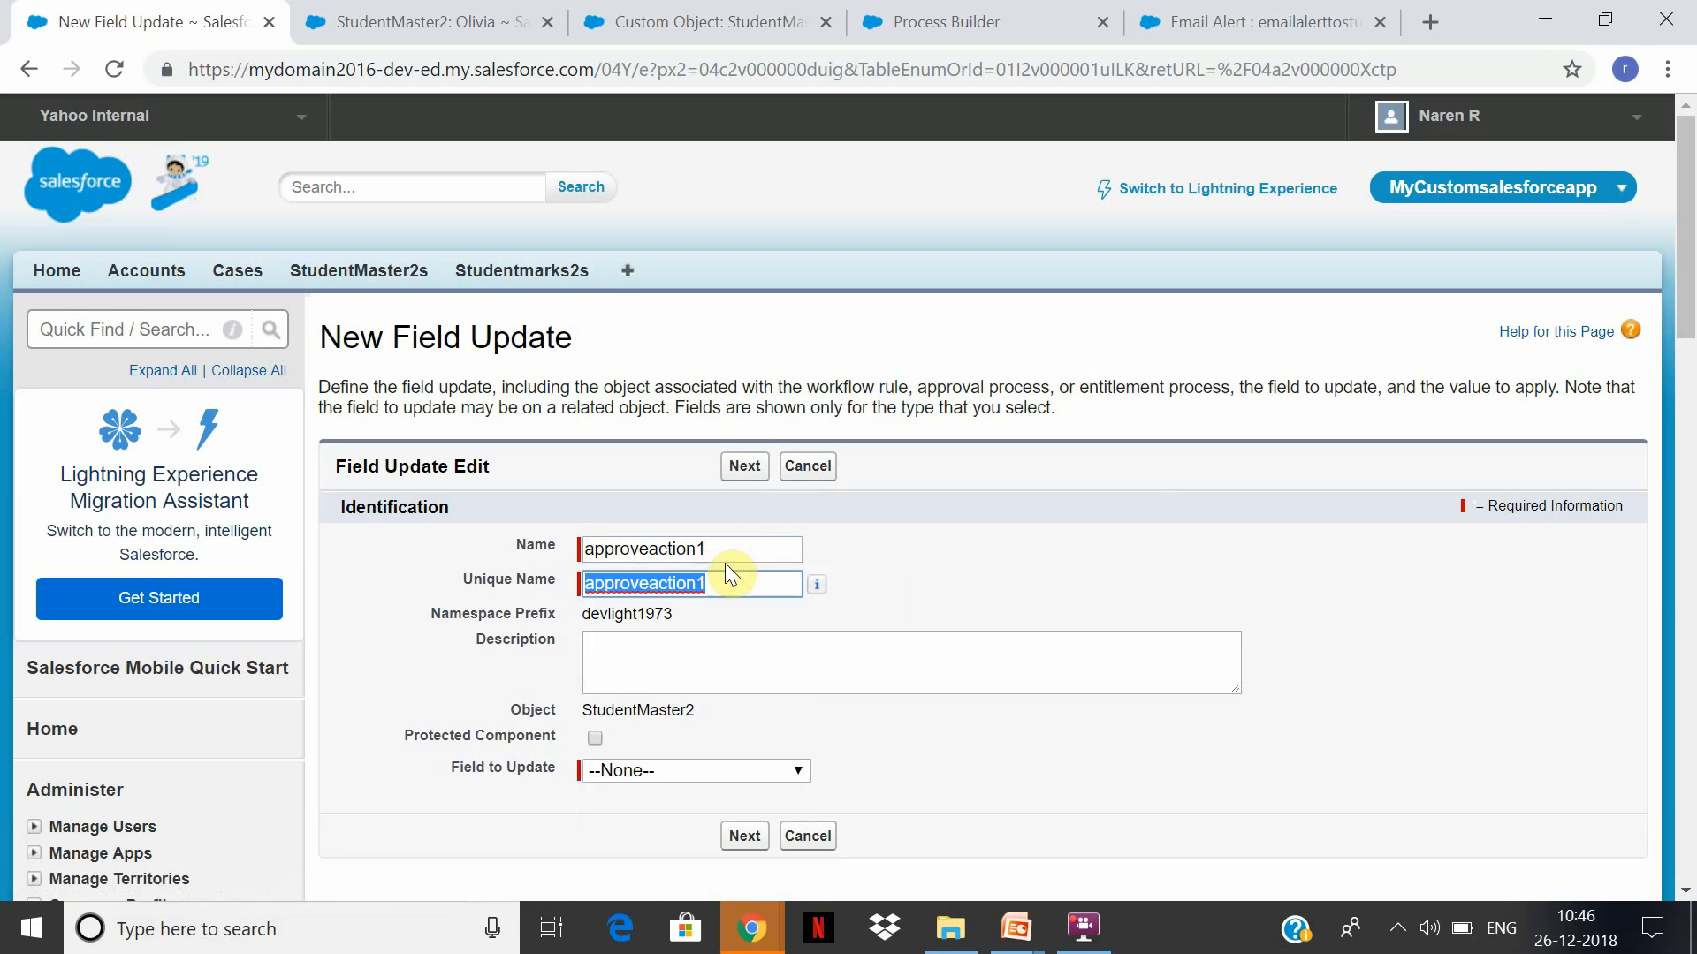
pyautogui.click(734, 774)
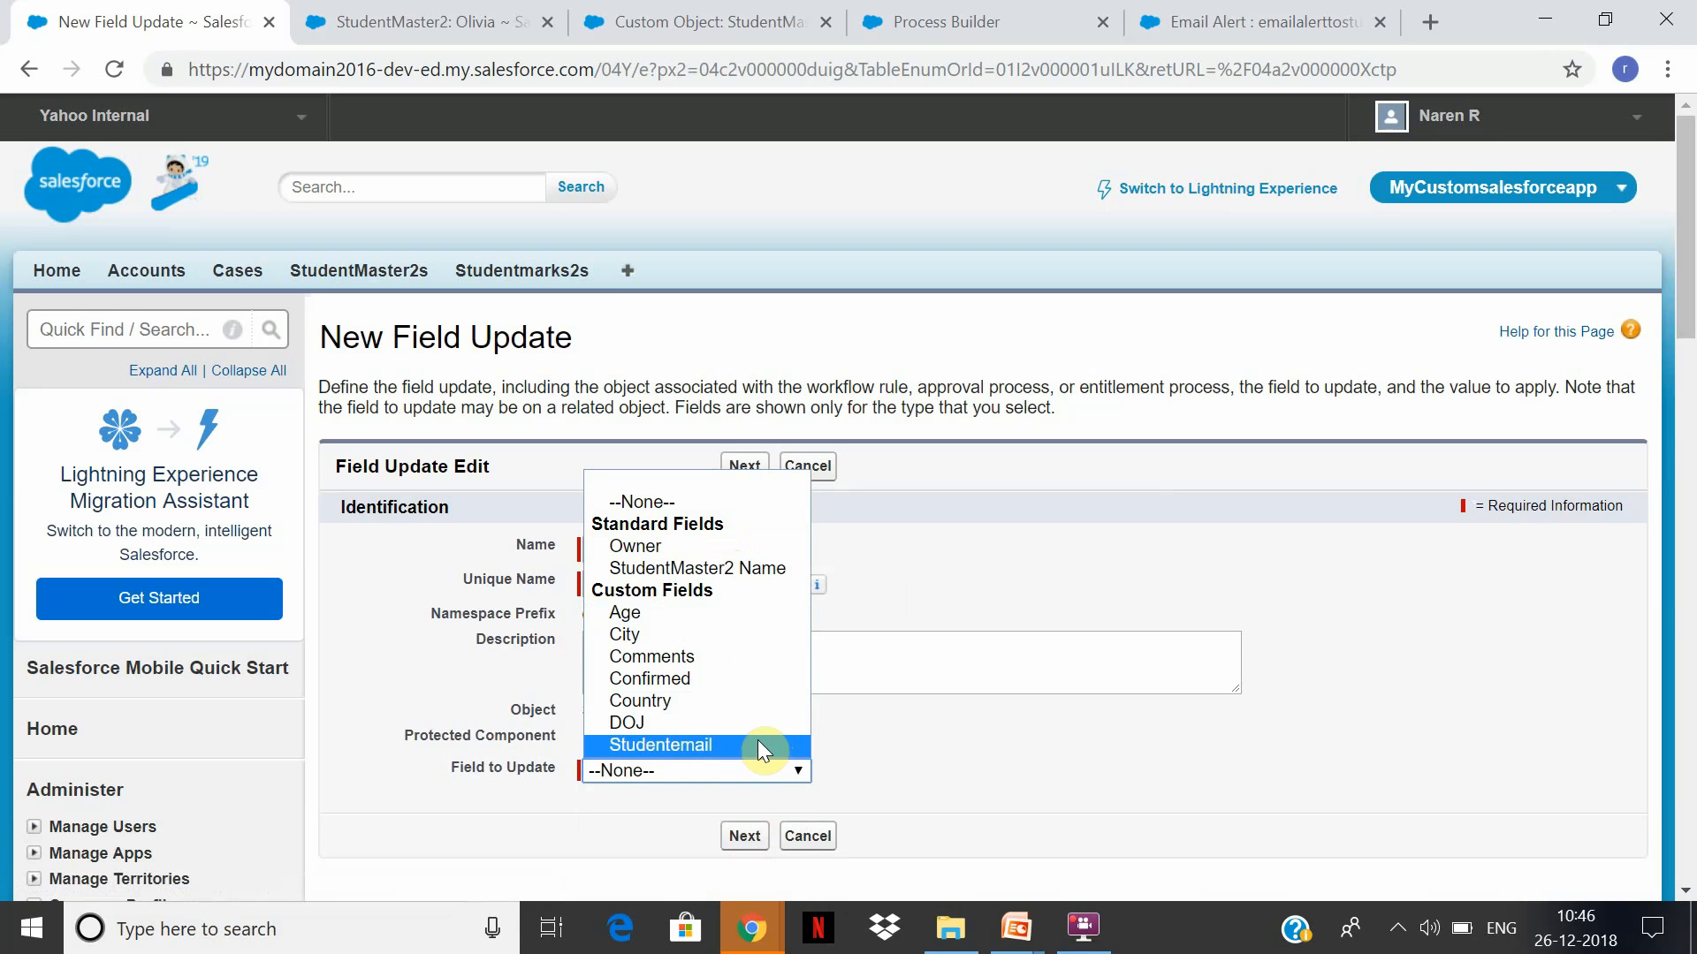
pyautogui.click(778, 656)
pyautogui.click(745, 836)
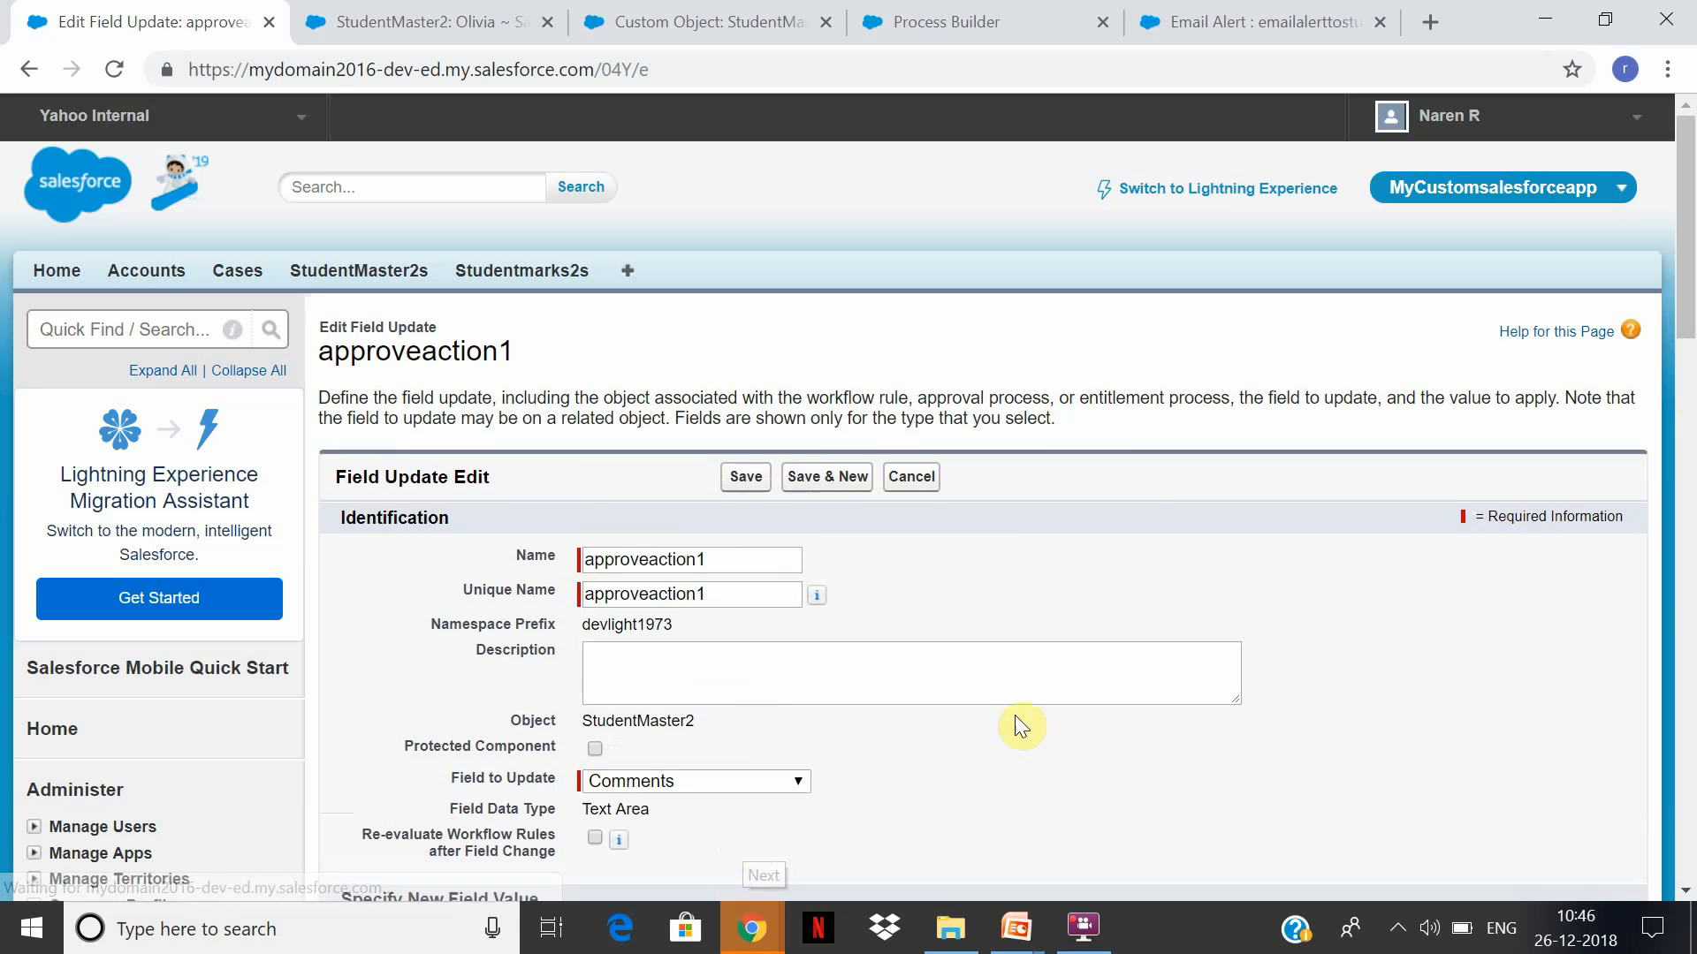
# Set the new Comments value by formula to "Student is approved" and save the field update
pyautogui.scroll(-3, 814, 875)
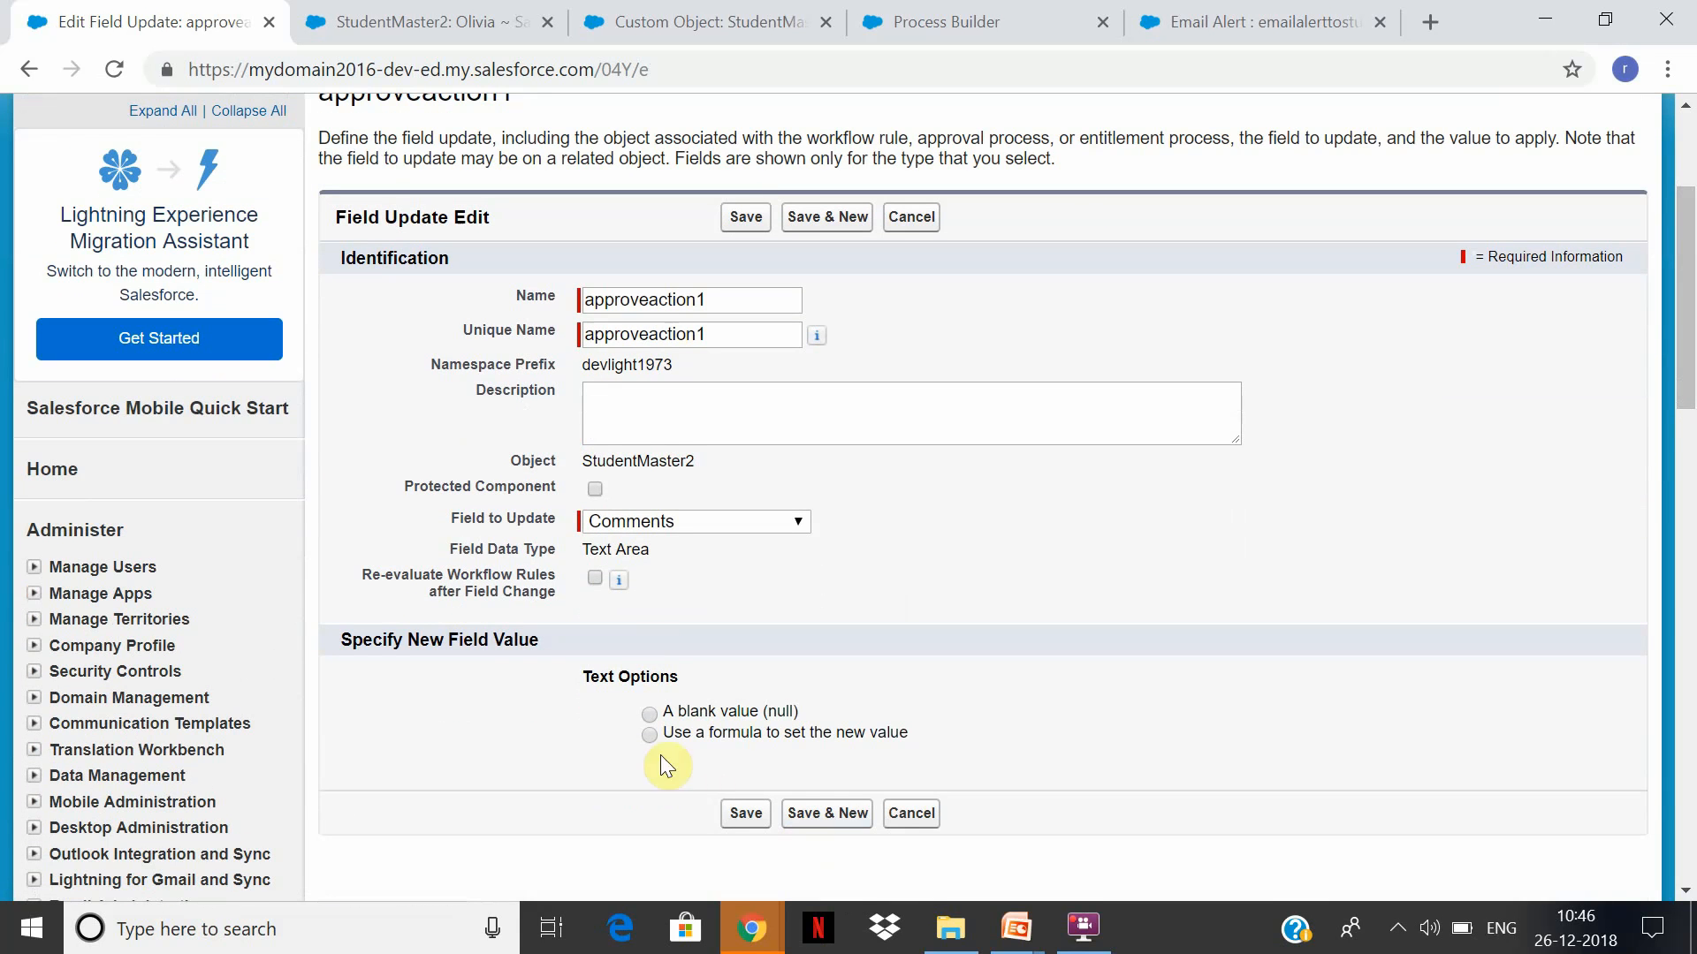
pyautogui.click(650, 736)
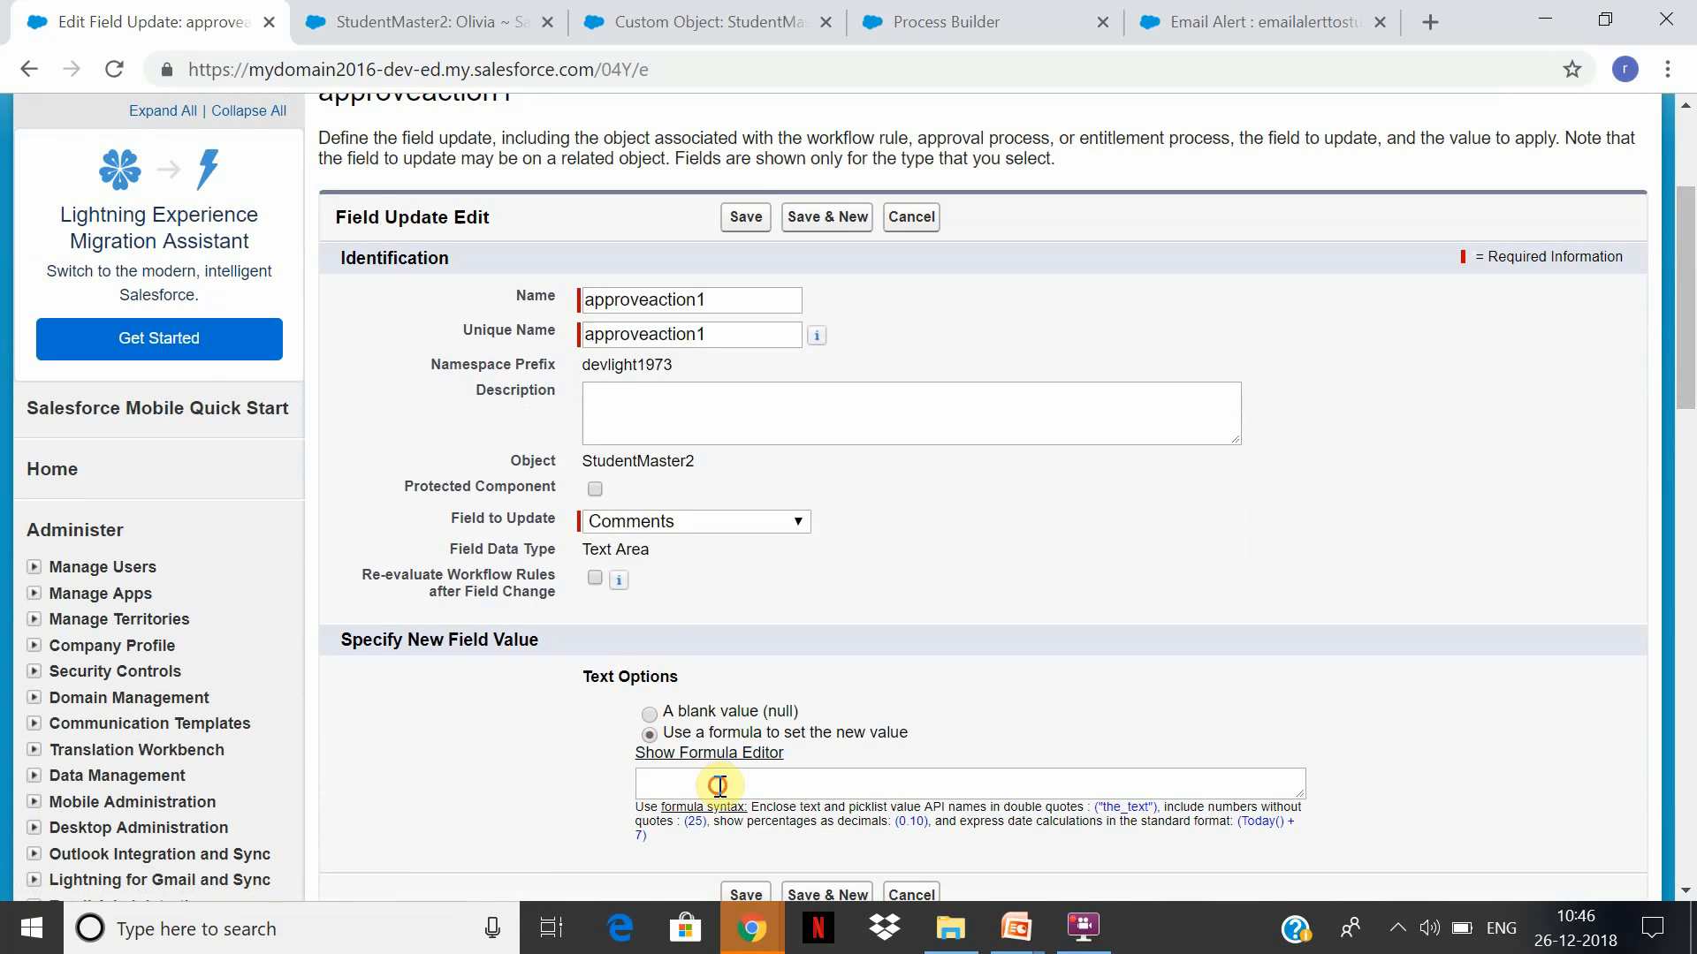
pyautogui.write('"')
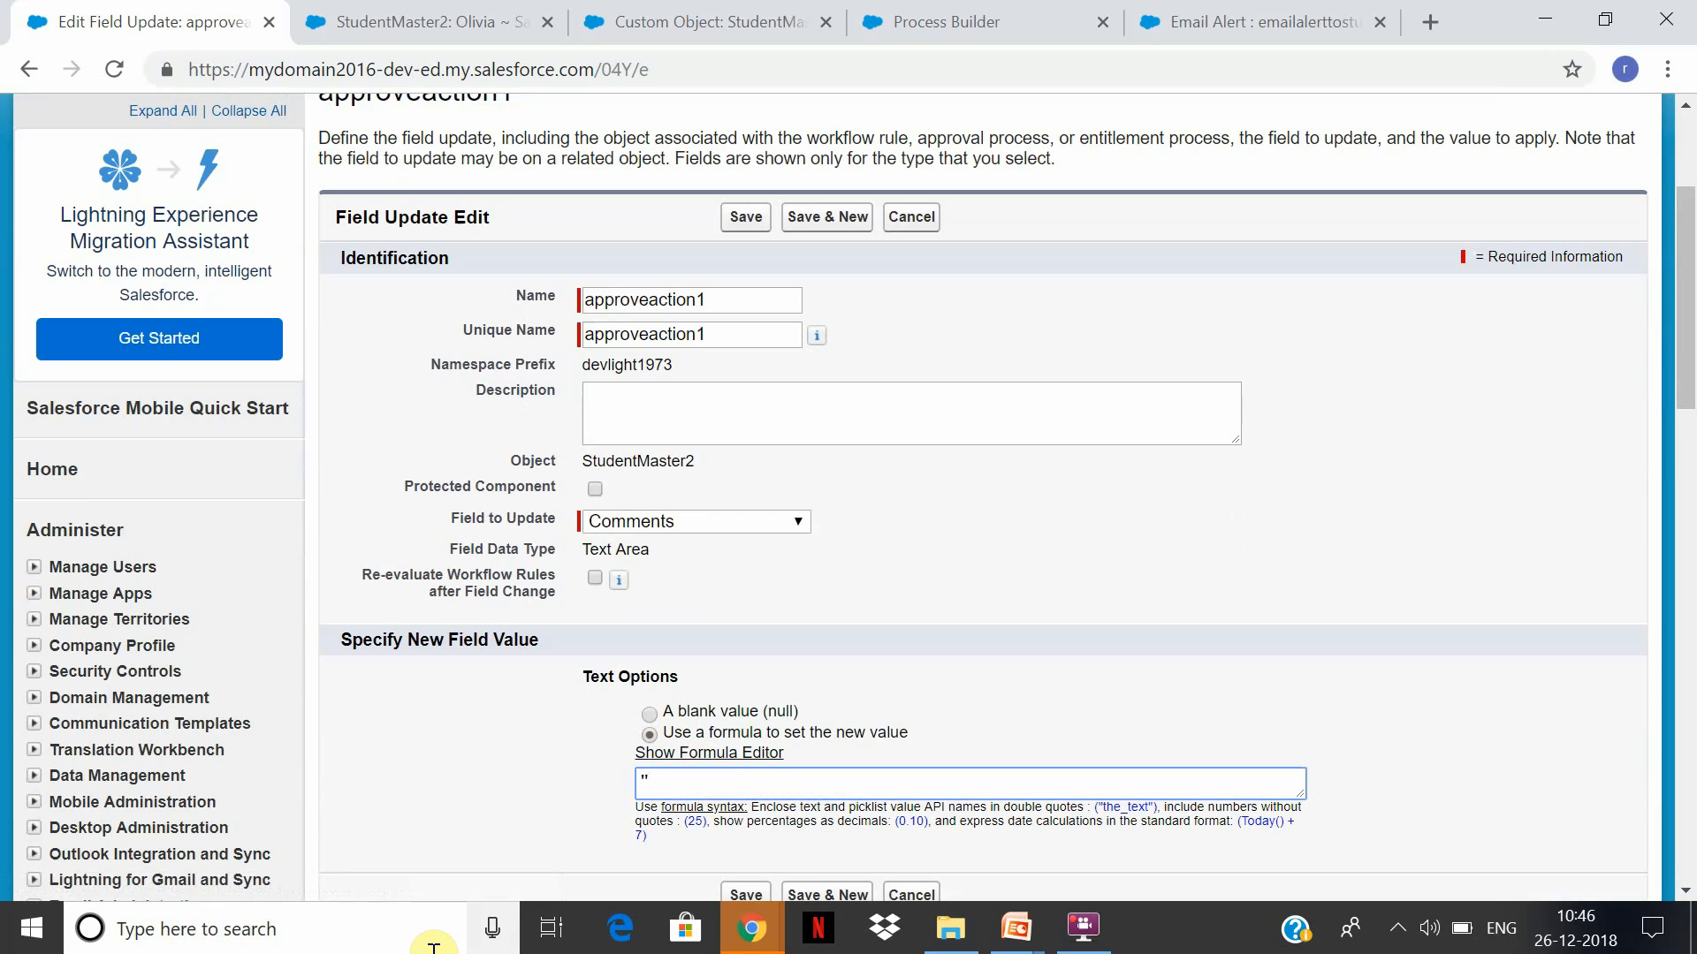
pyautogui.write('Student is approved"')
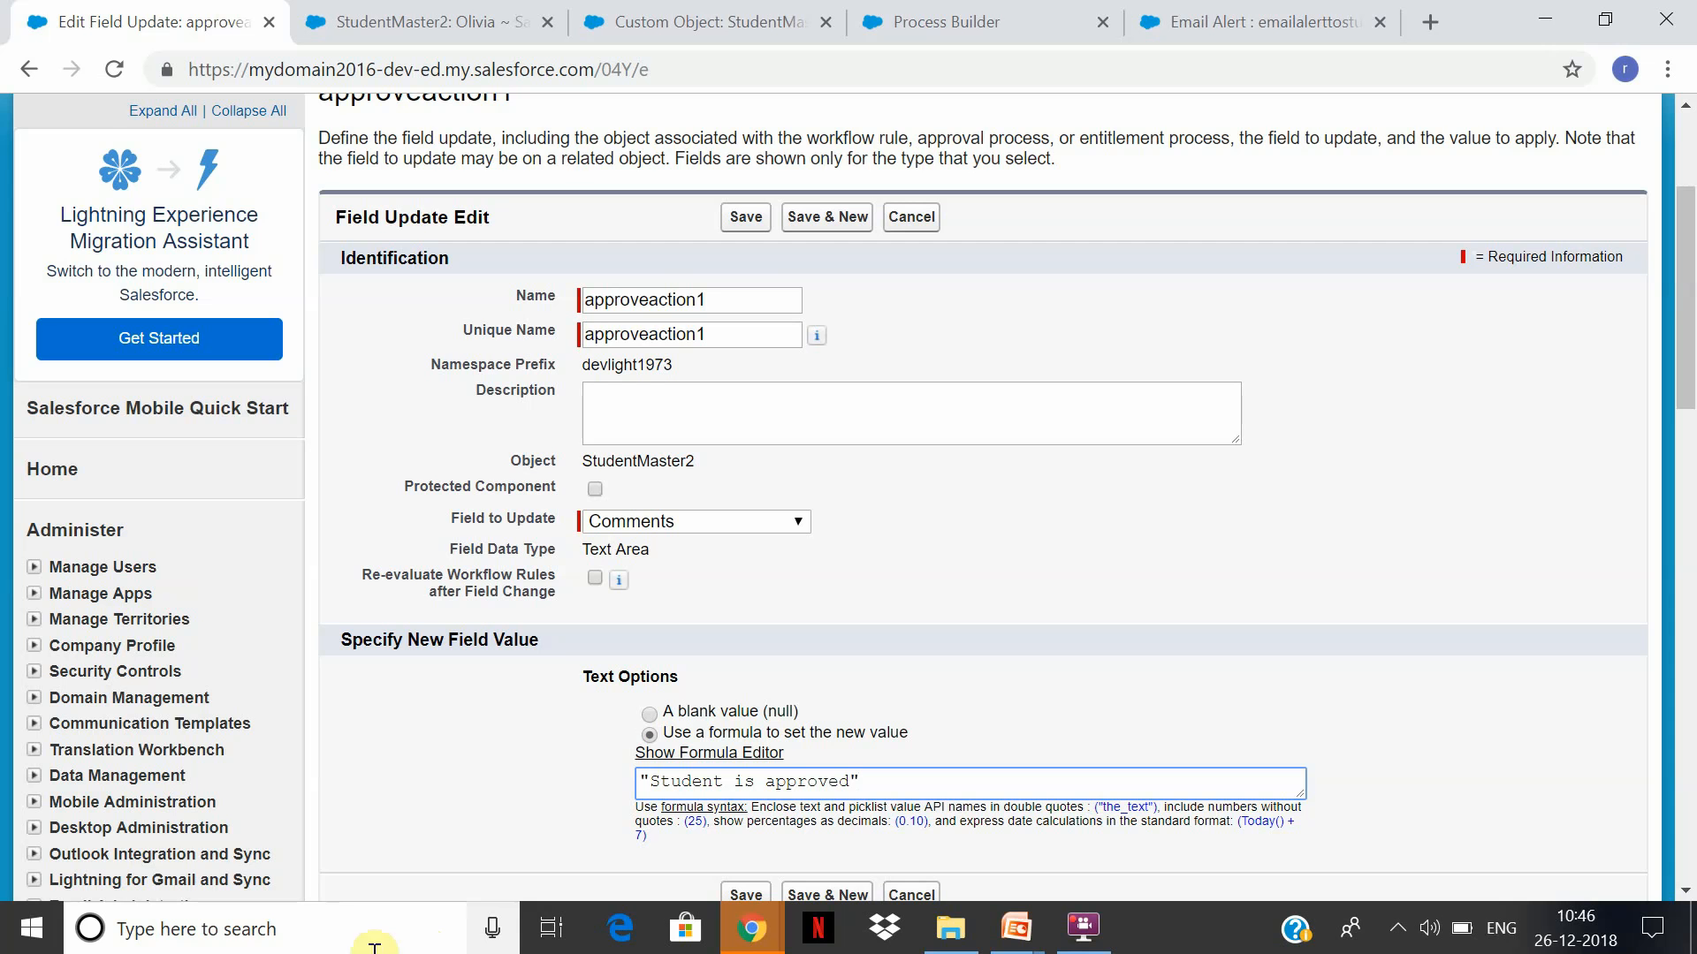
pyautogui.click(733, 226)
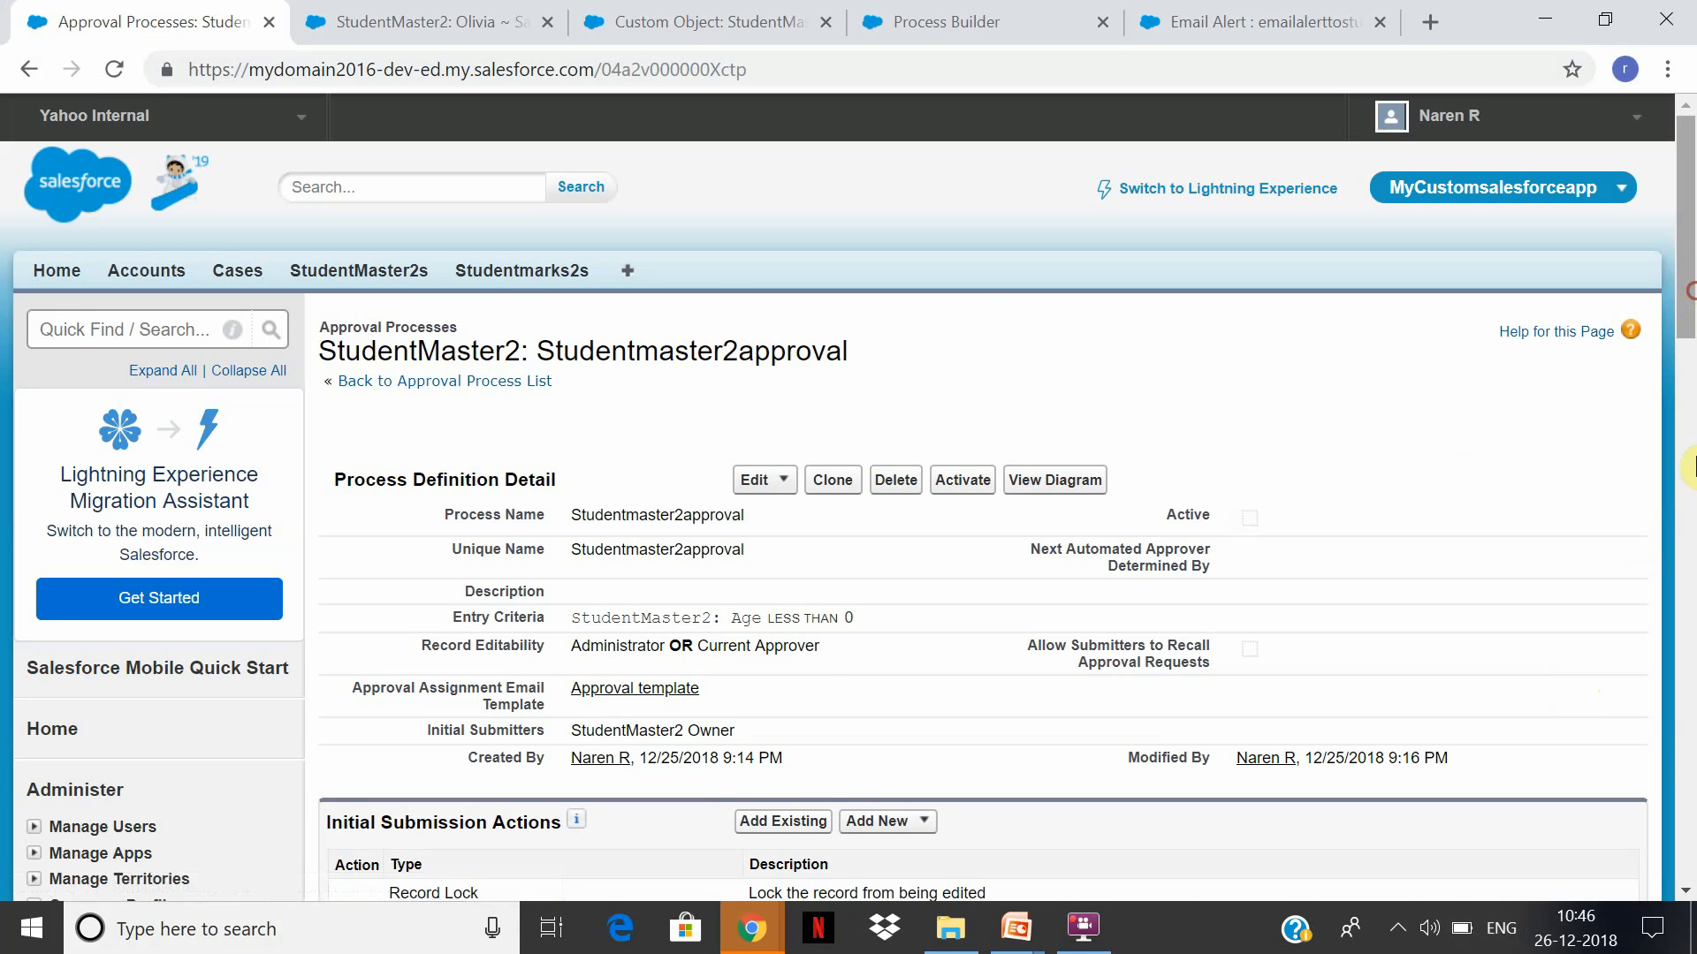
# Add a Field Update rejection action named rejectaction to step1 that updates the Comments field, and continue to its value settings
pyautogui.moveTo(1687, 302); pyautogui.dragTo(1692, 463)
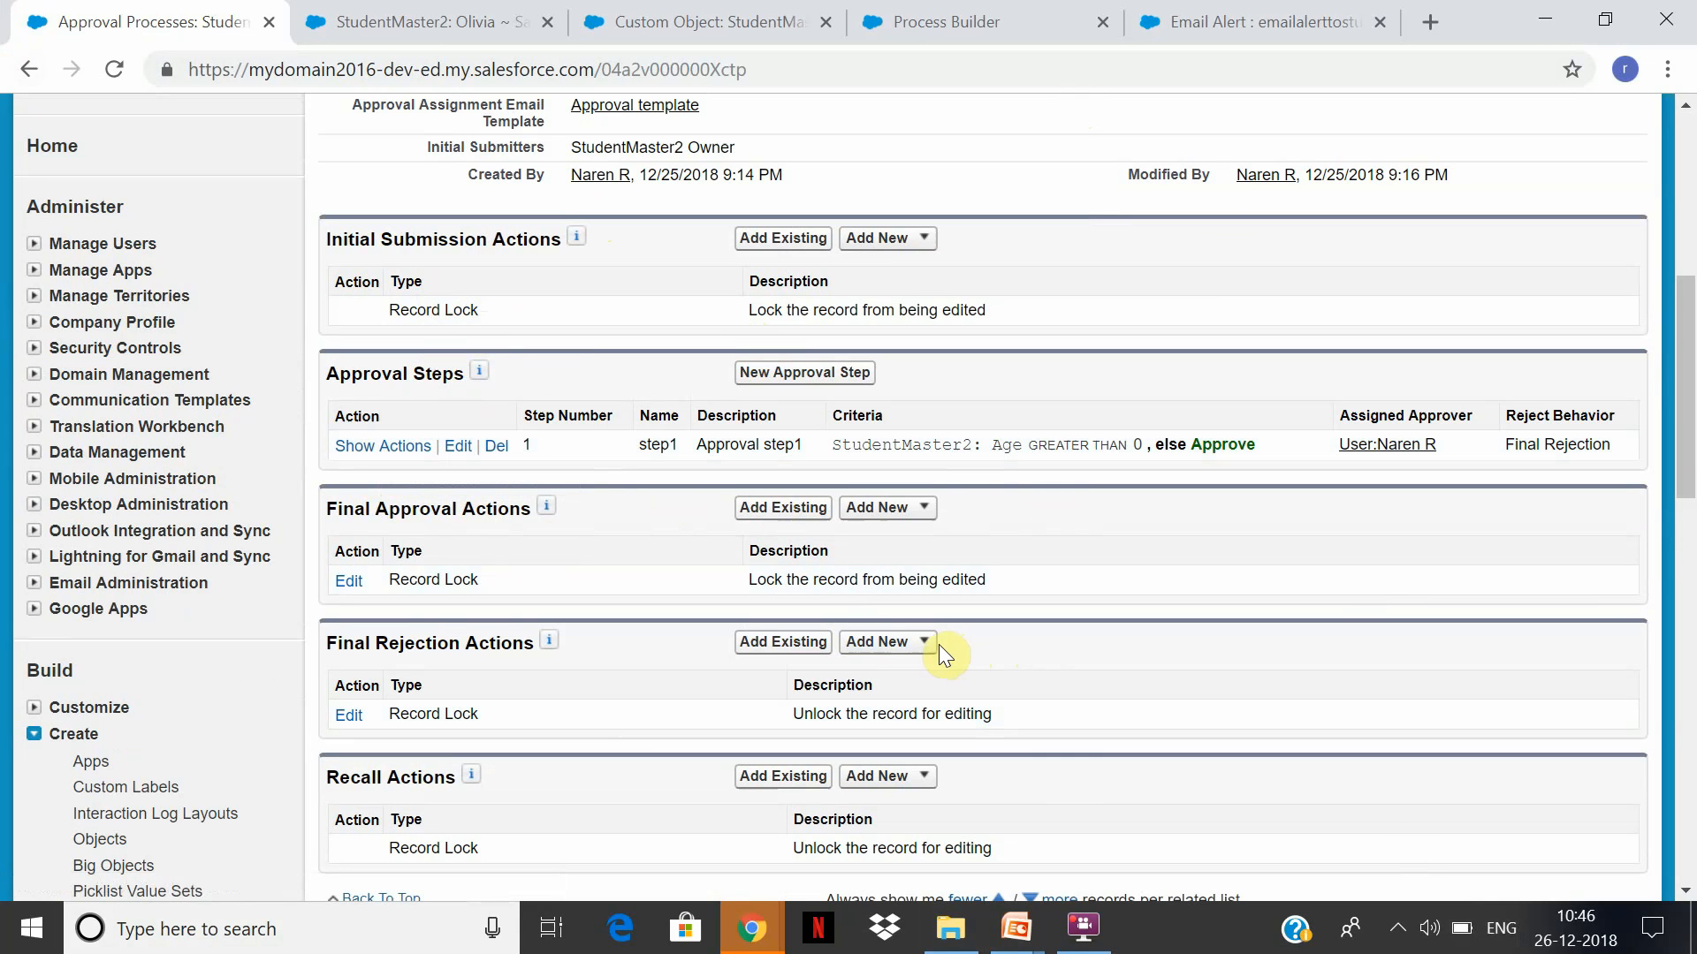
pyautogui.click(378, 447)
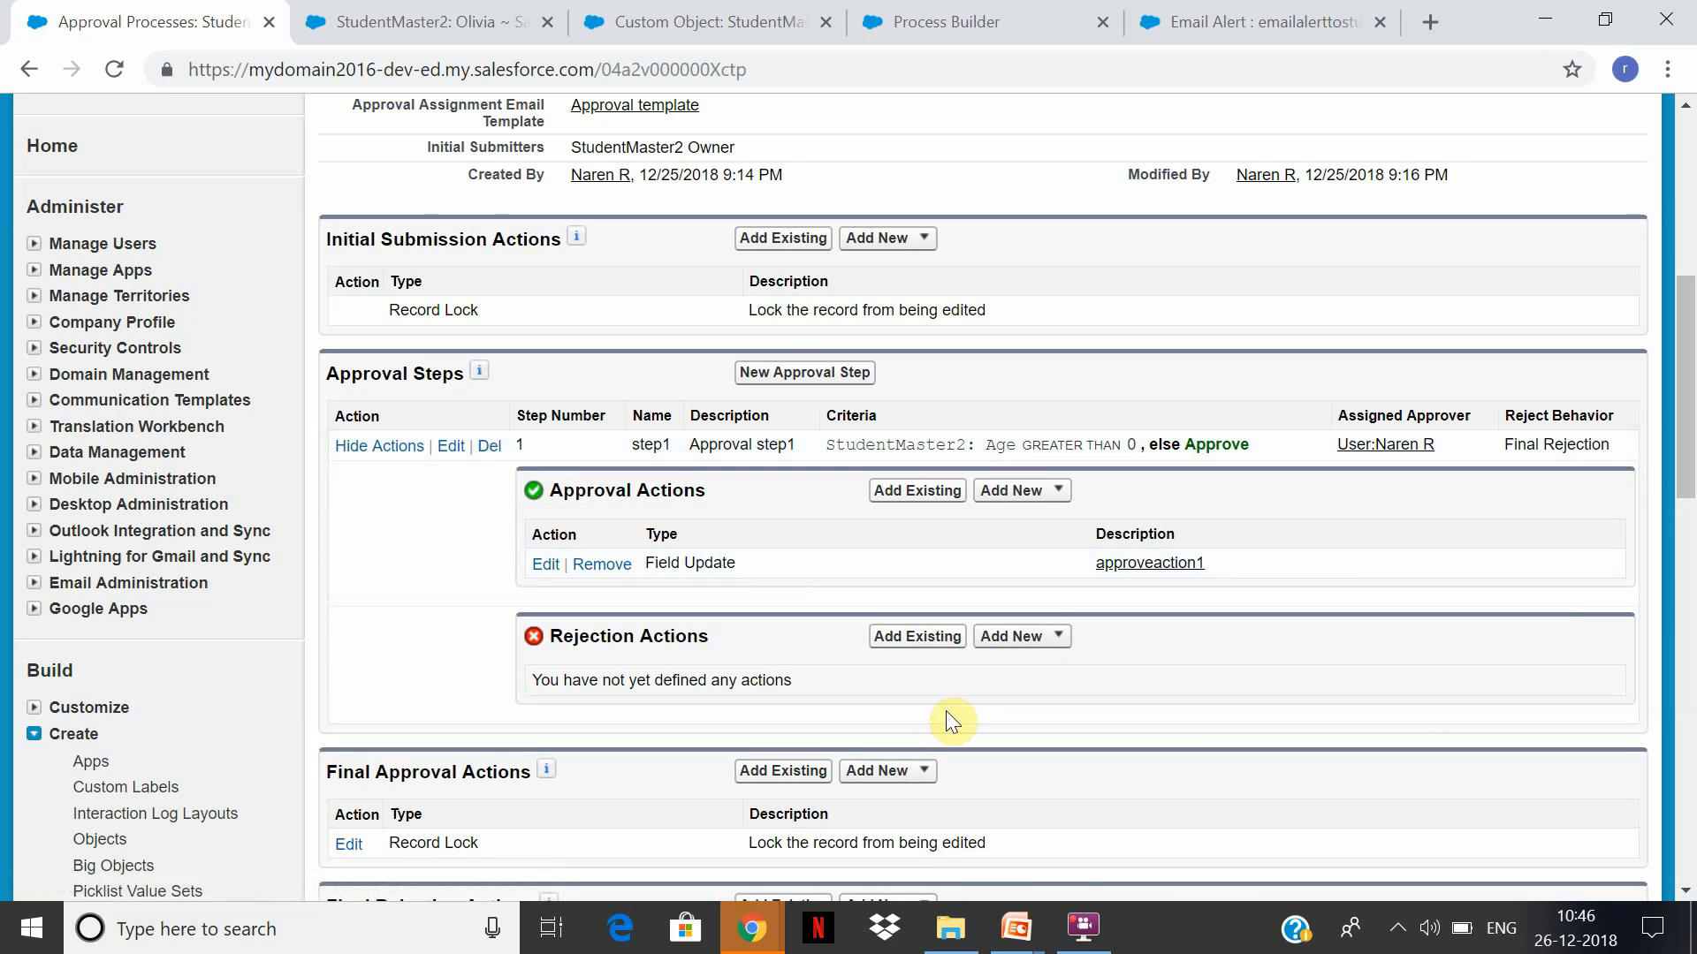
pyautogui.click(1063, 645)
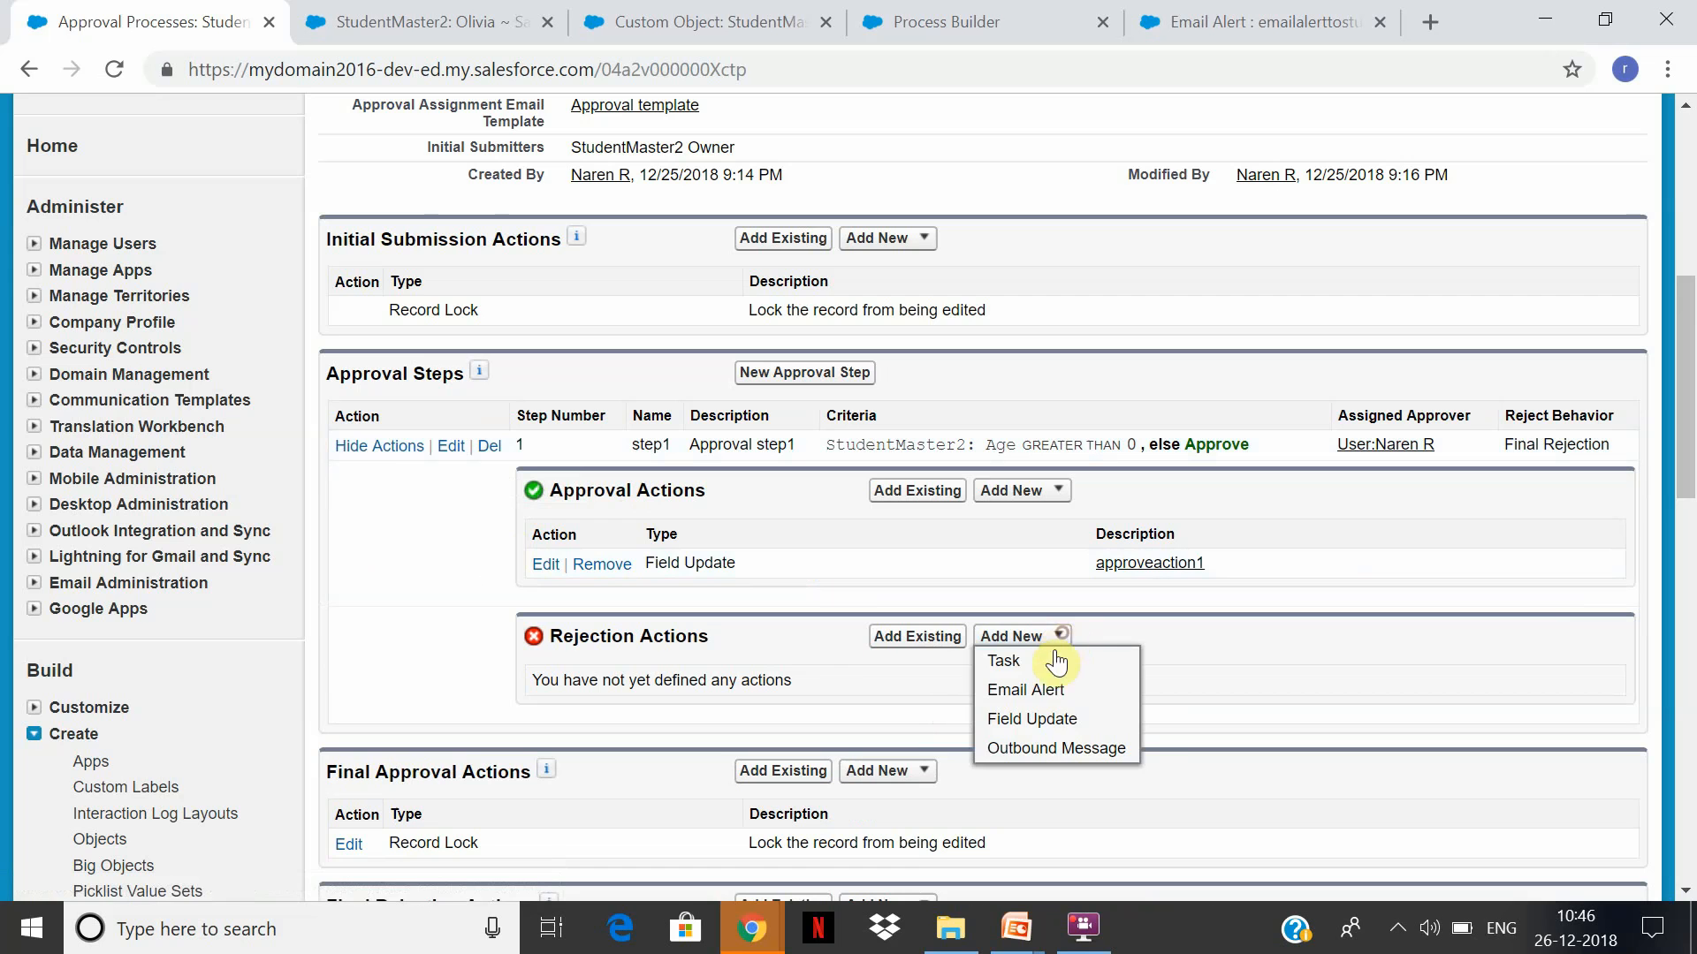
pyautogui.click(1045, 723)
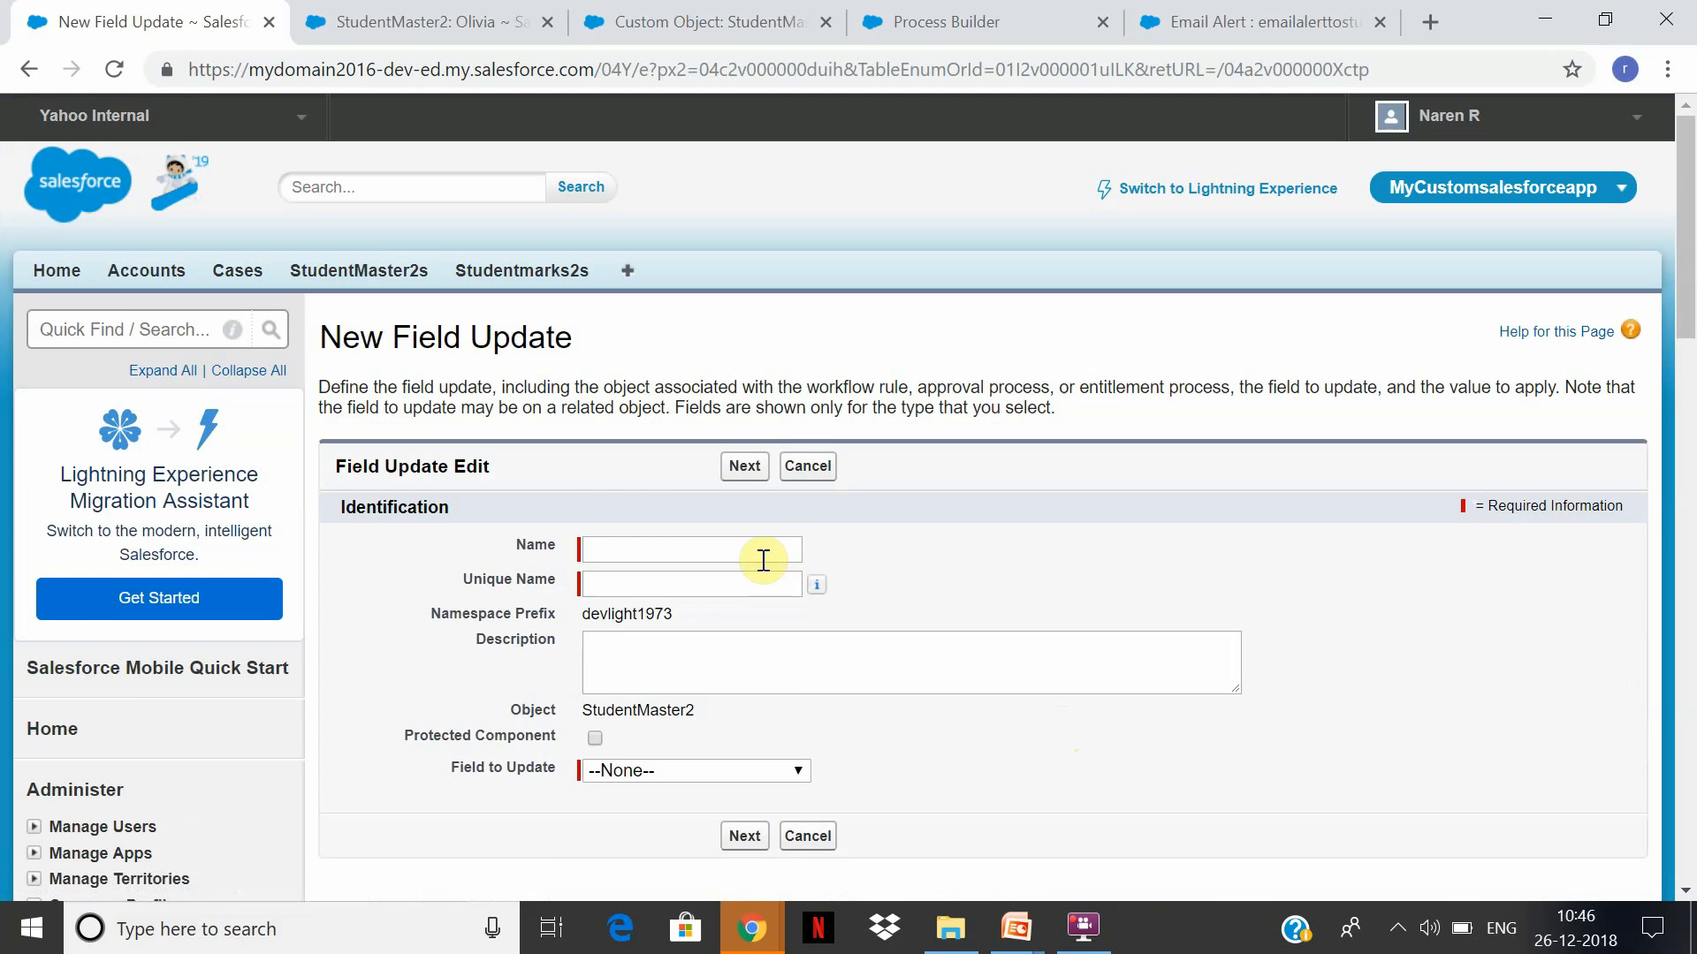
pyautogui.click(757, 556)
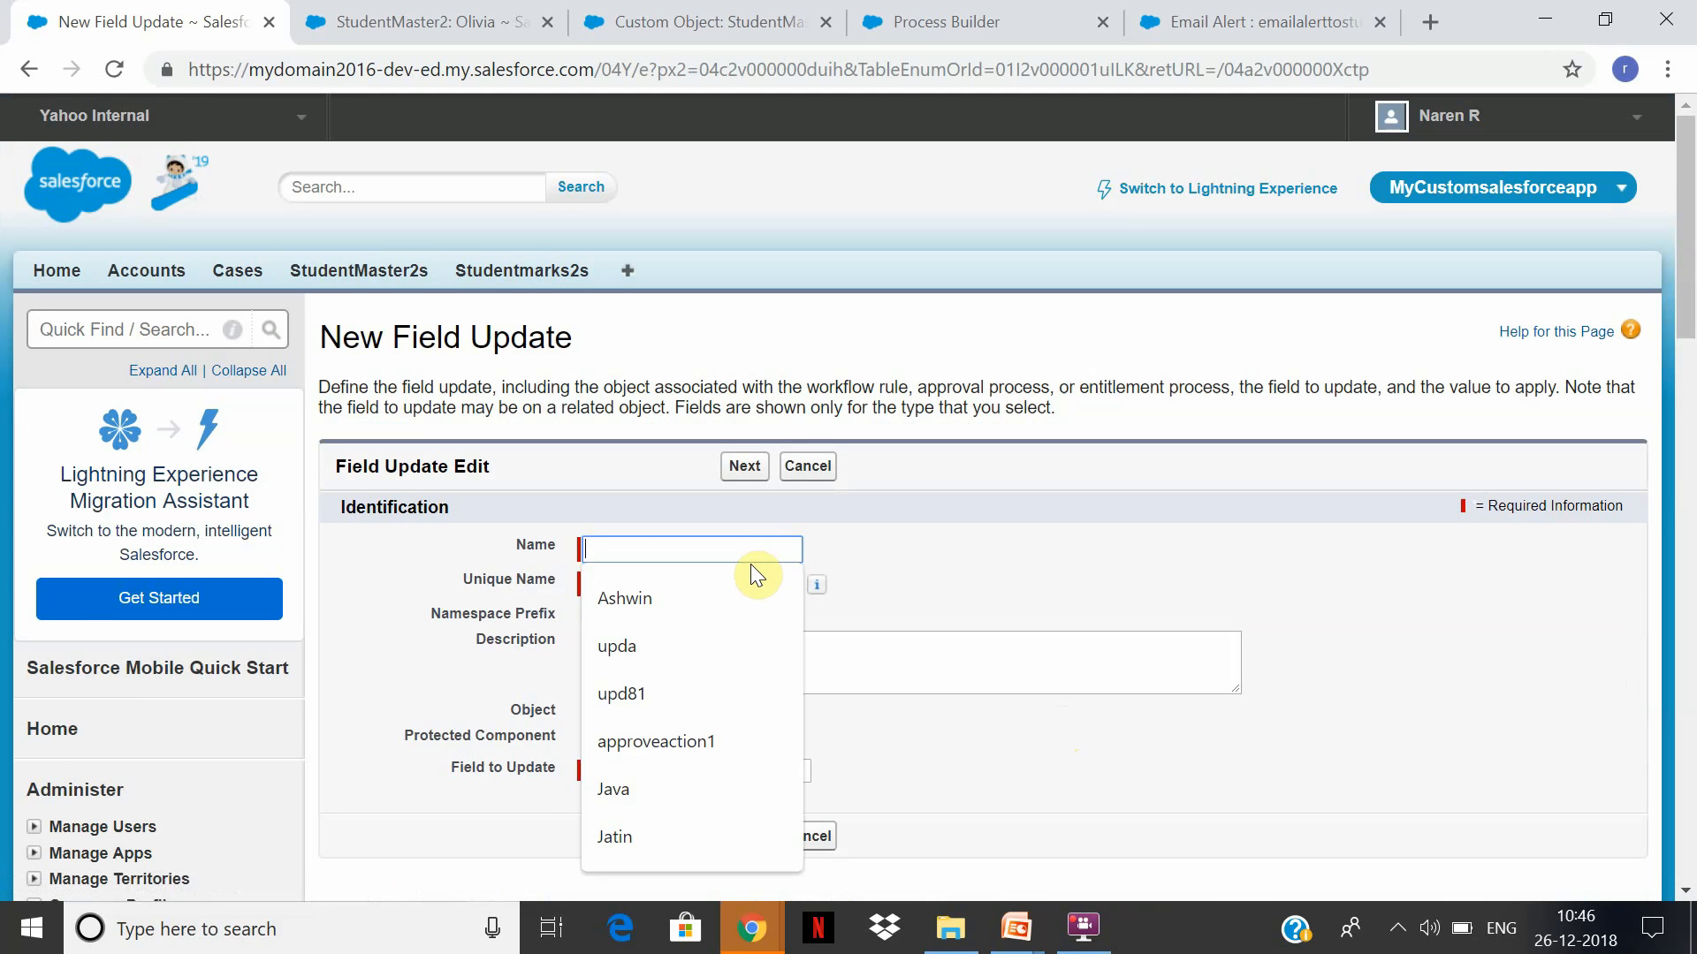
pyautogui.write('rejectaction')
pyautogui.press('Tab')
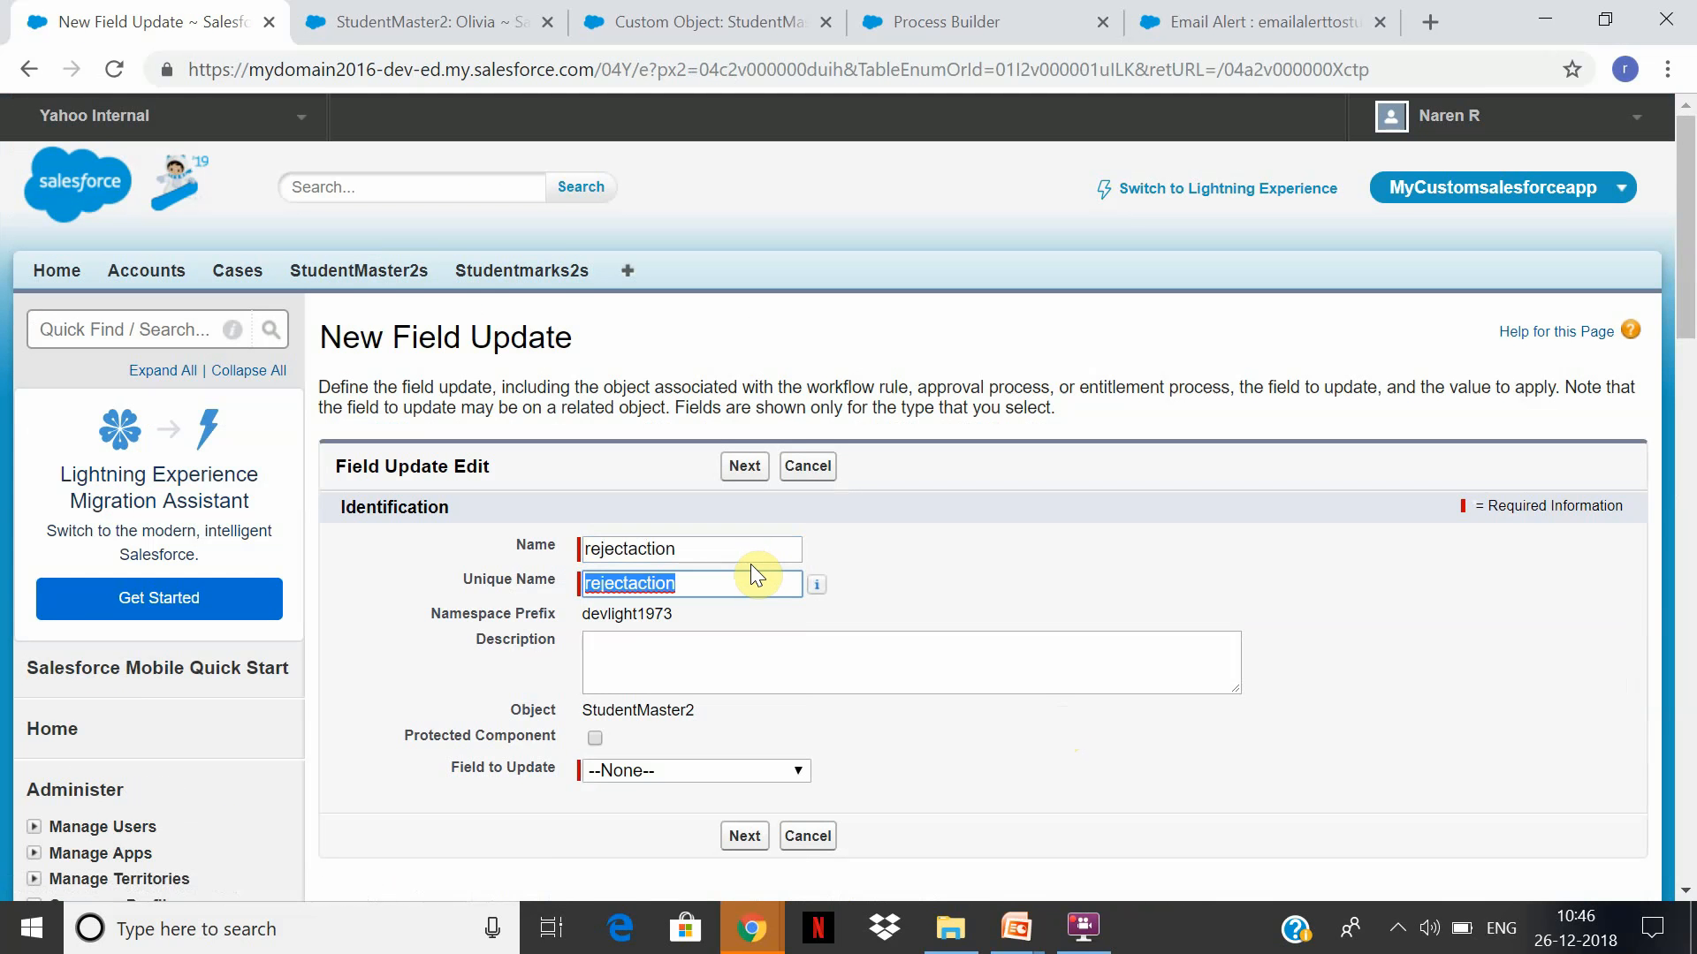
pyautogui.click(724, 769)
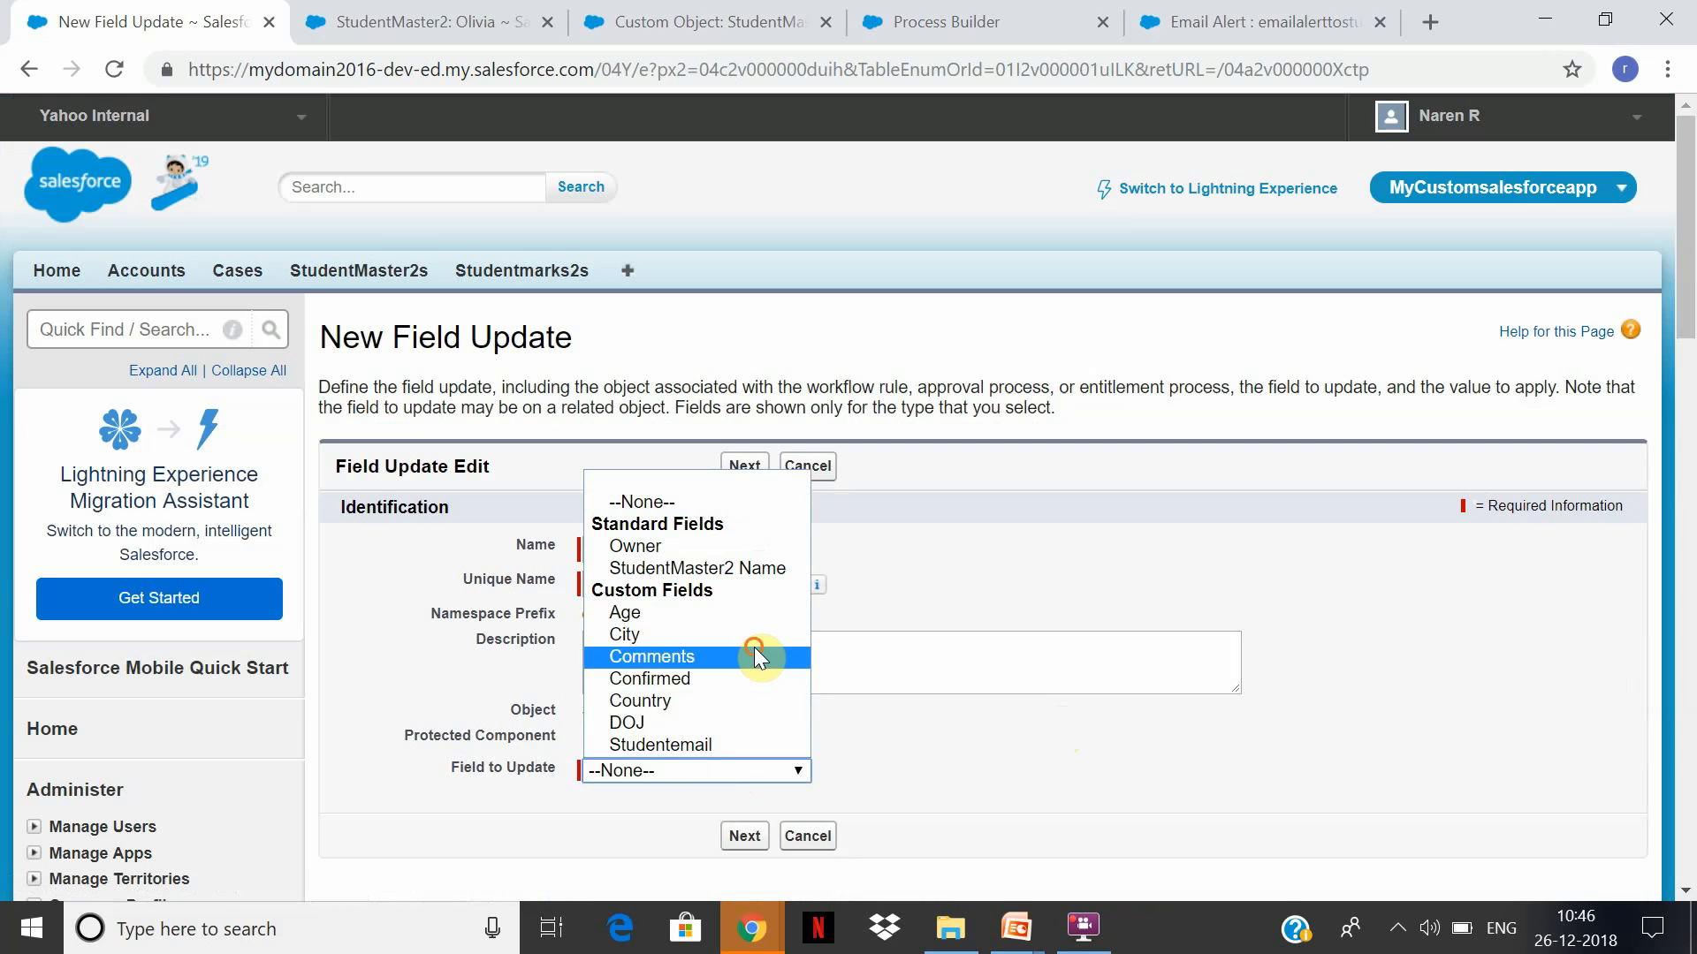
pyautogui.click(756, 655)
pyautogui.click(739, 835)
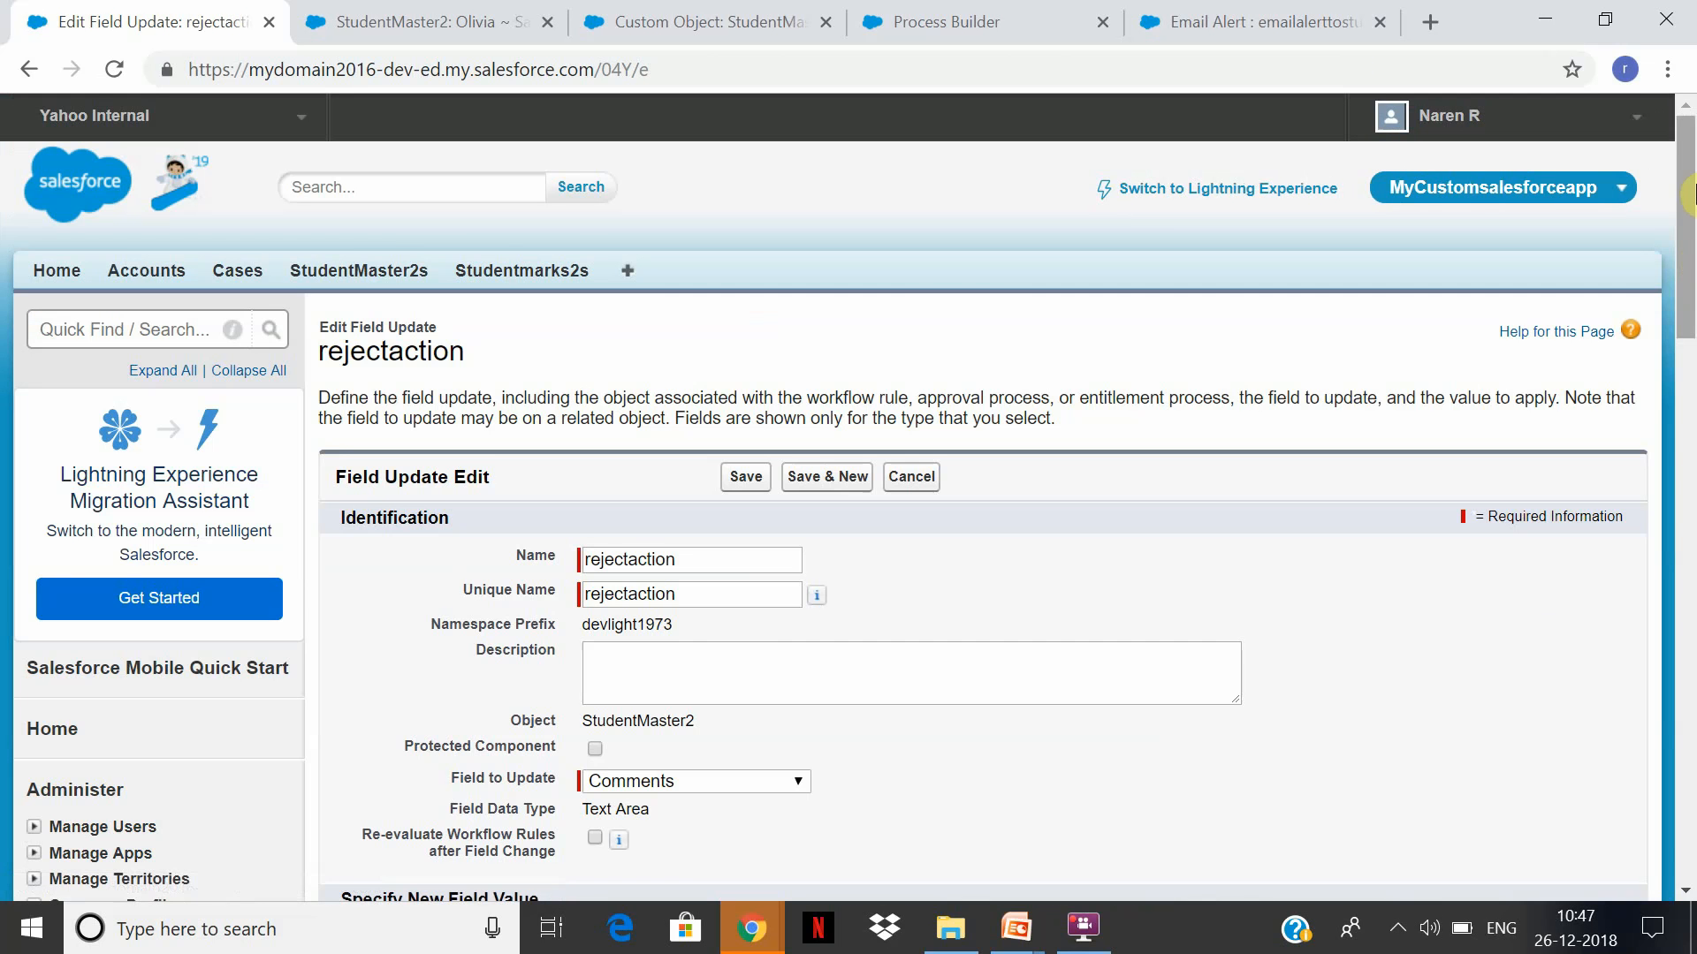
# Set the rejection action's new Comments value by formula to "Student is rejected in approval"
pyautogui.moveTo(1686, 201); pyautogui.dragTo(1679, 361)
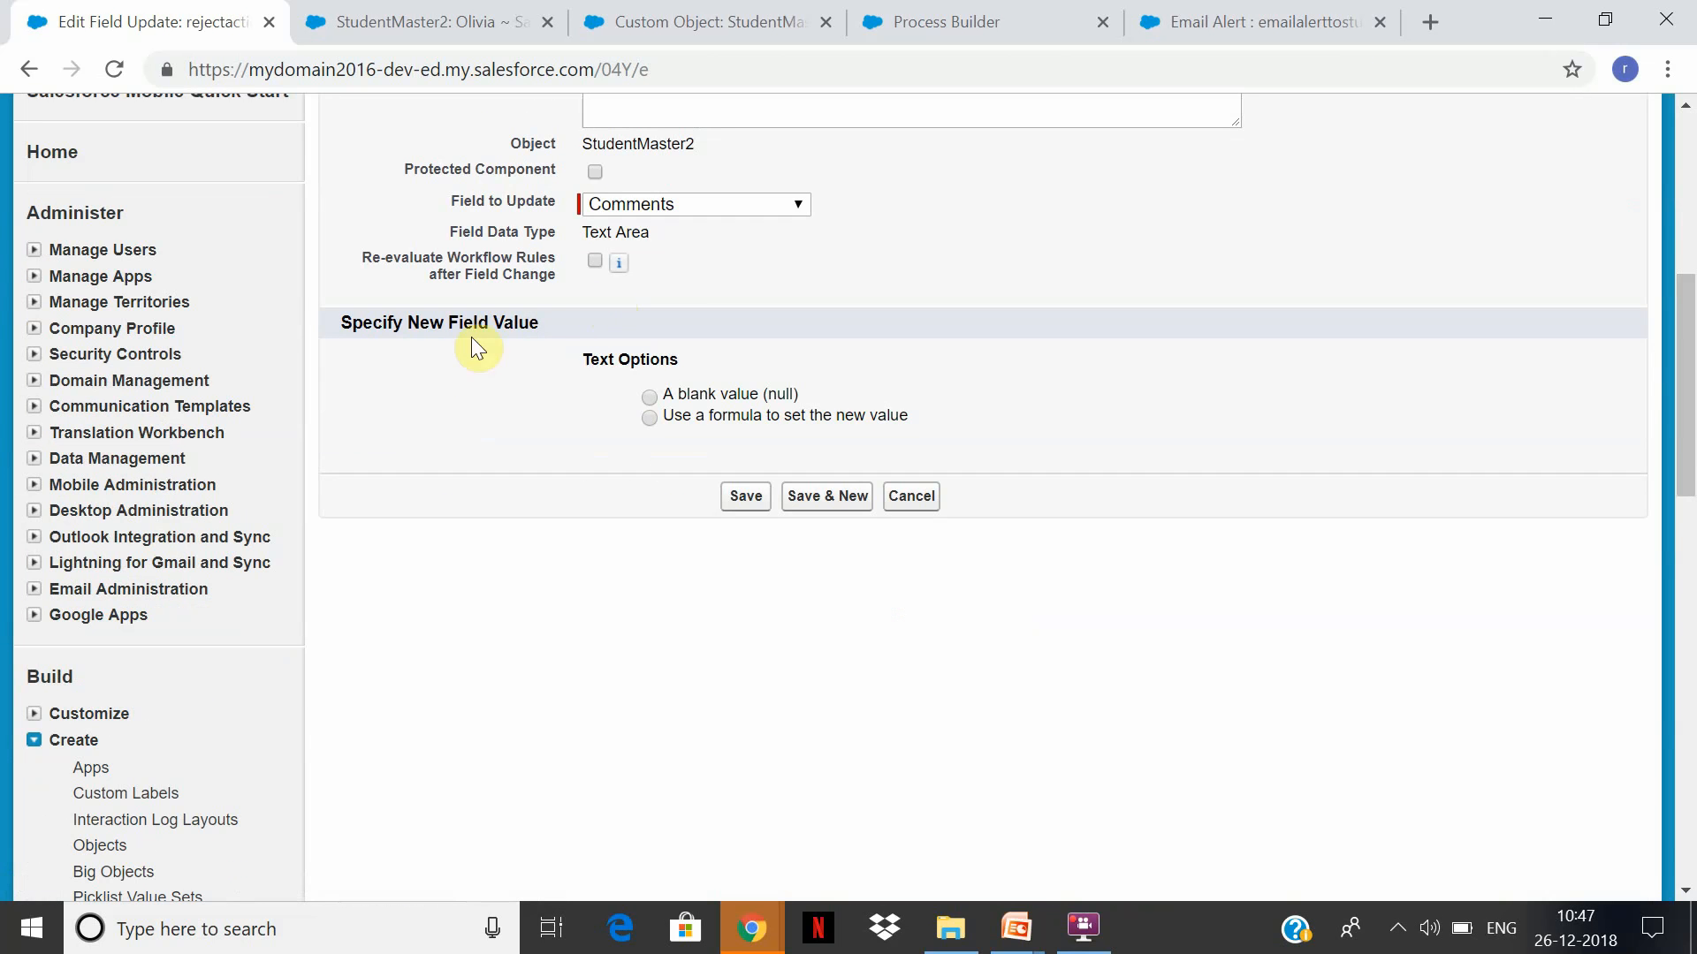
pyautogui.click(652, 418)
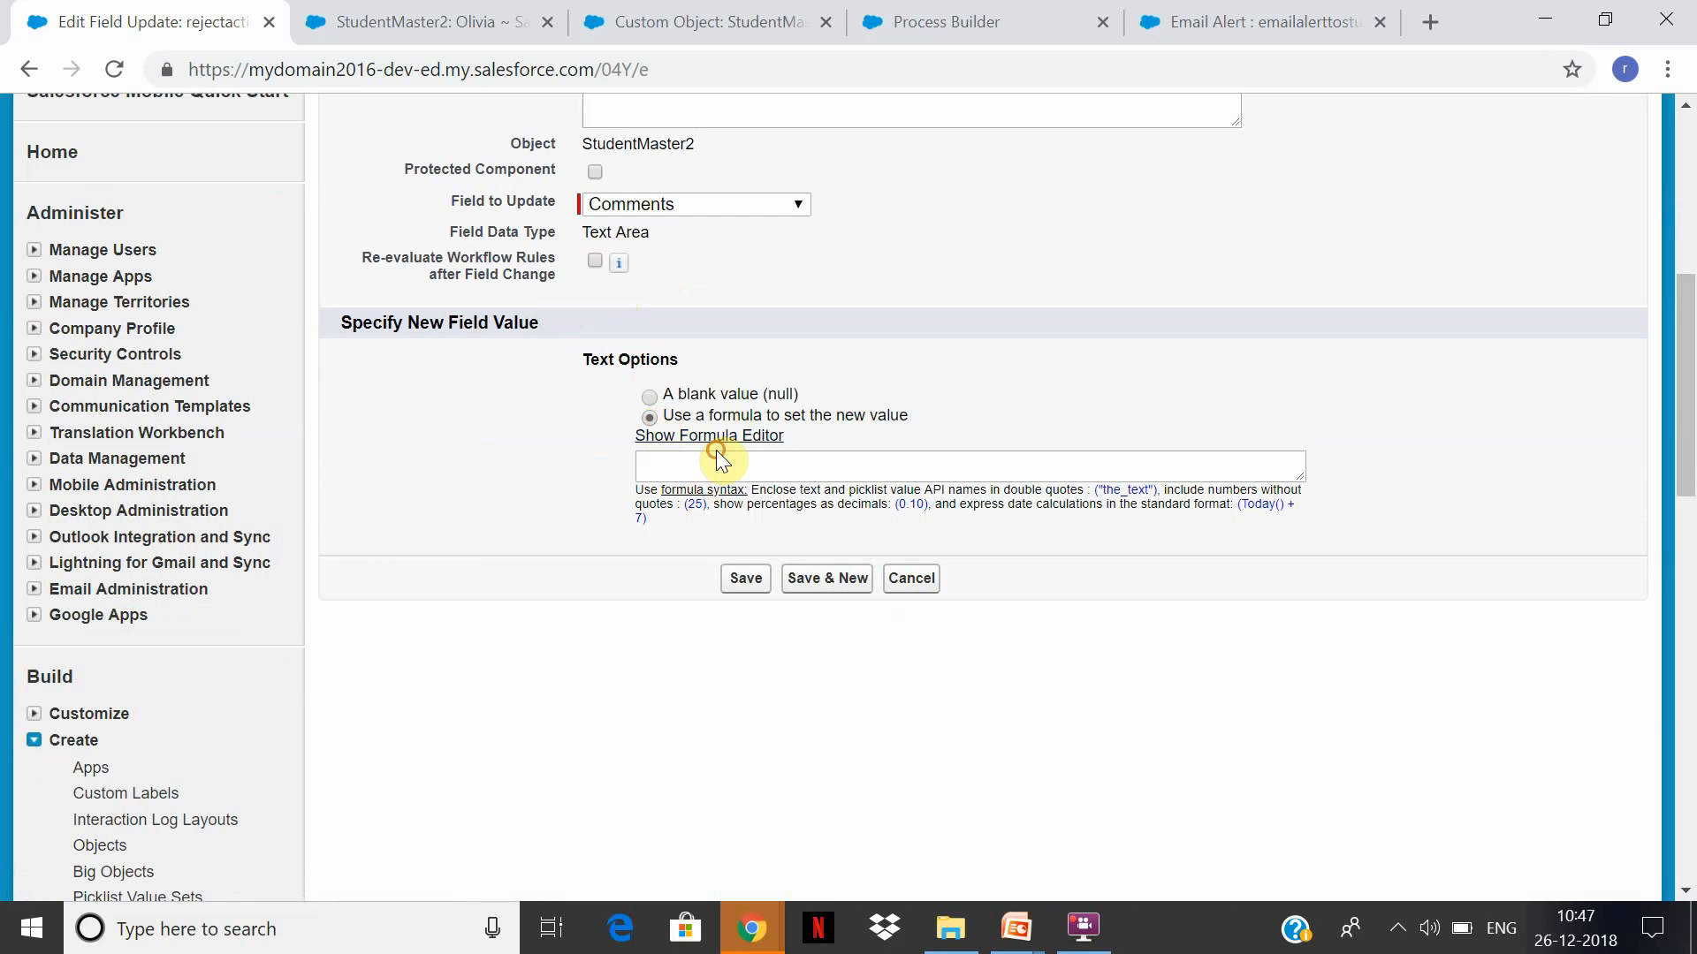
pyautogui.click(703, 466)
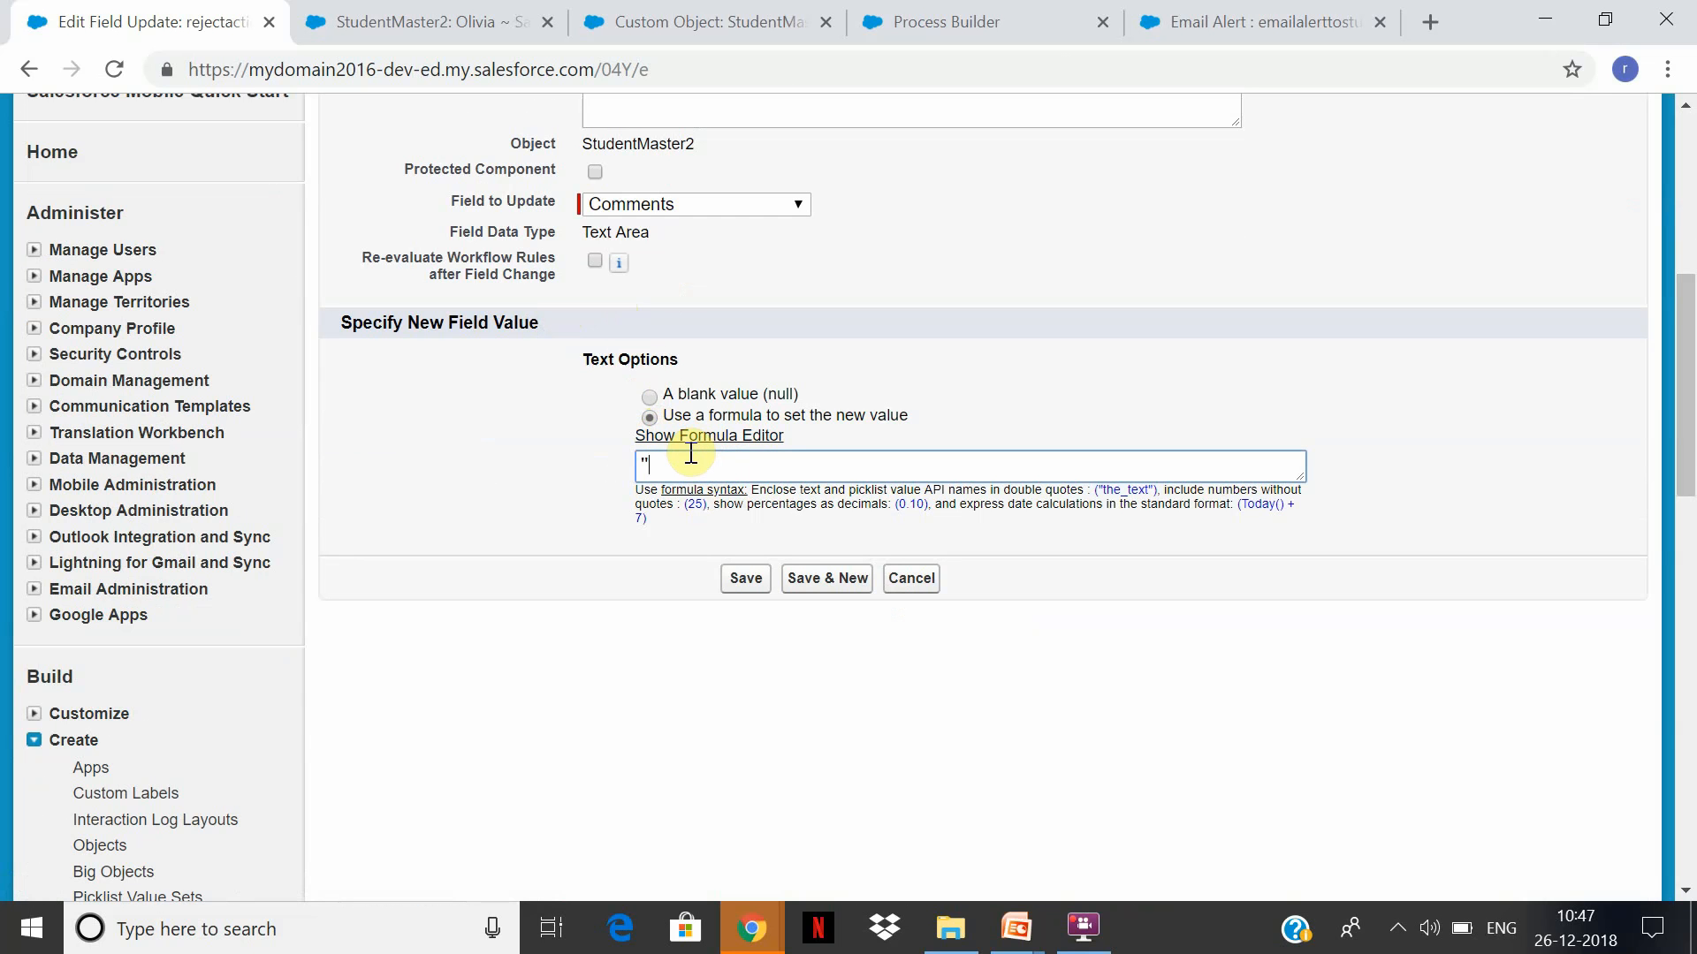
pyautogui.write('"Student is rejected in approval"')
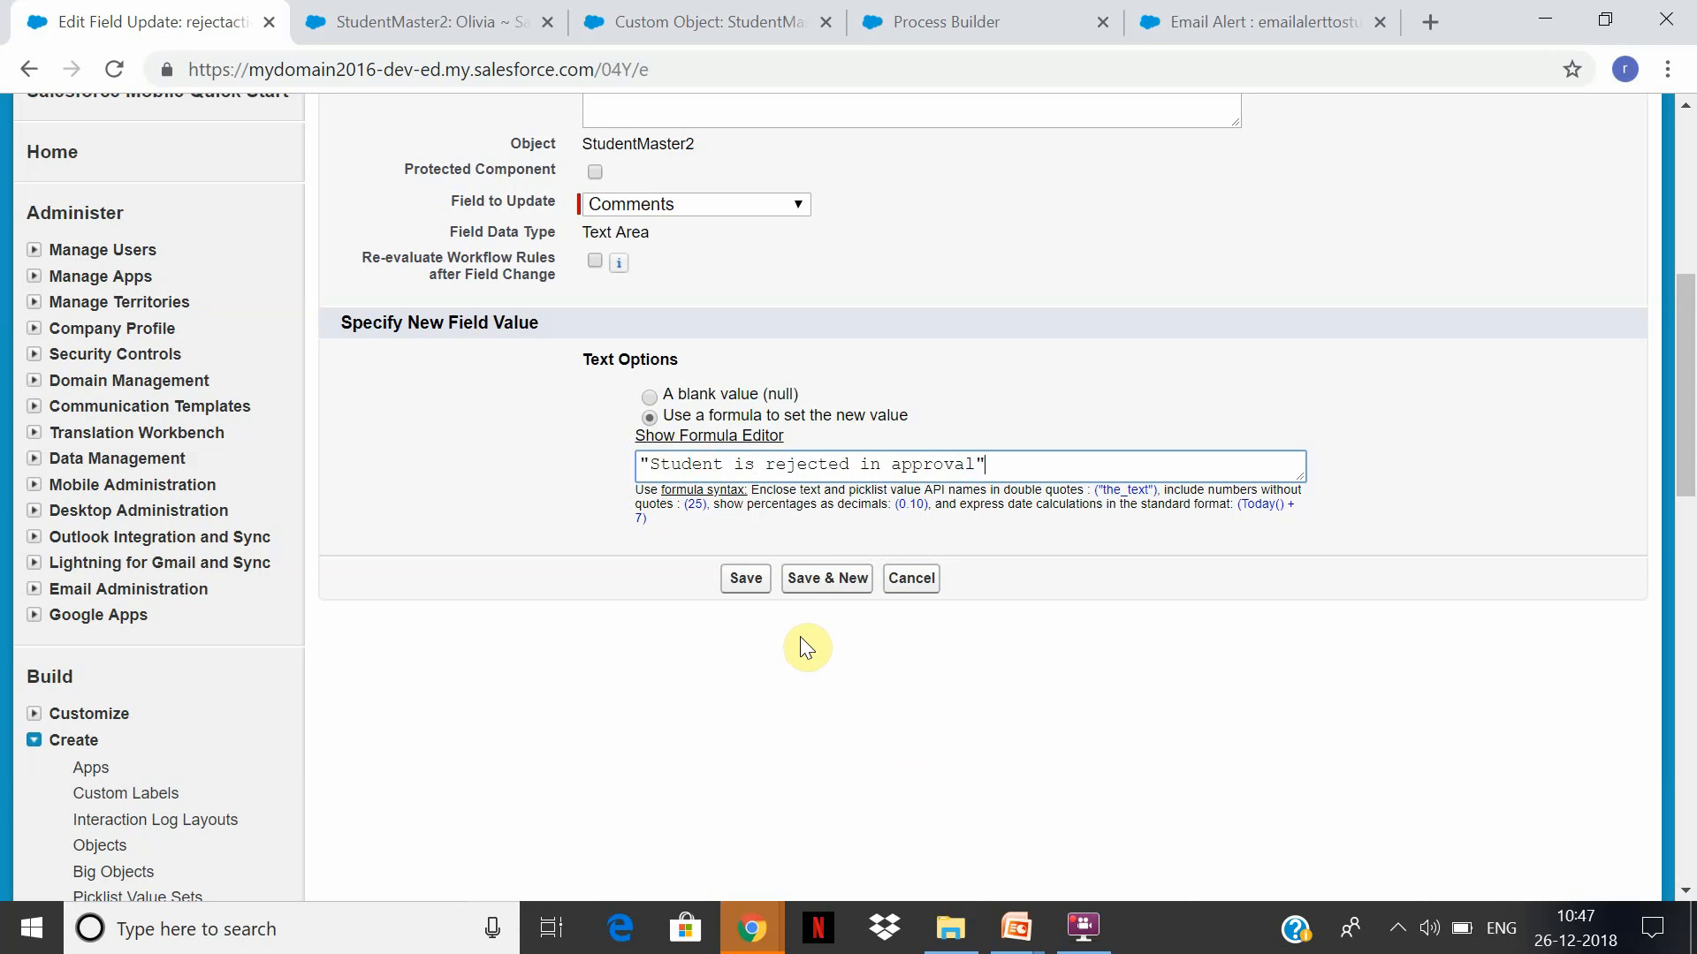
# Save the rejection field update and show step1's approval and rejection actions in the Studentmaster2approval process
pyautogui.click(741, 579)
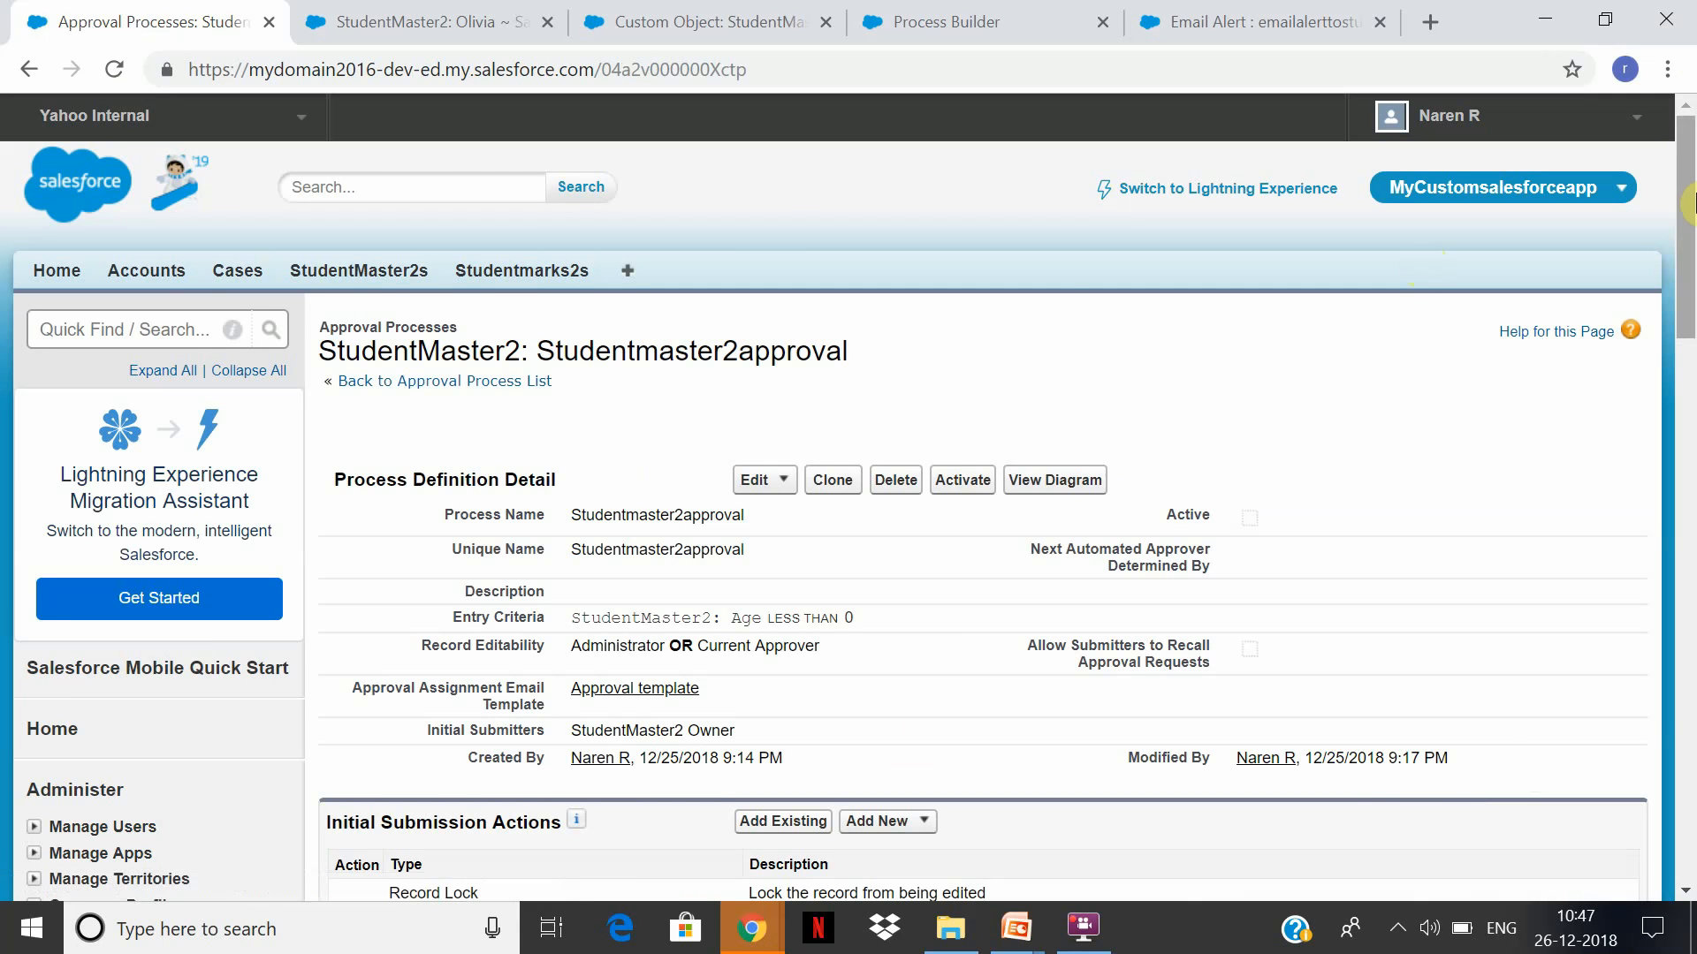
pyautogui.moveTo(1694, 194); pyautogui.dragTo(1695, 320)
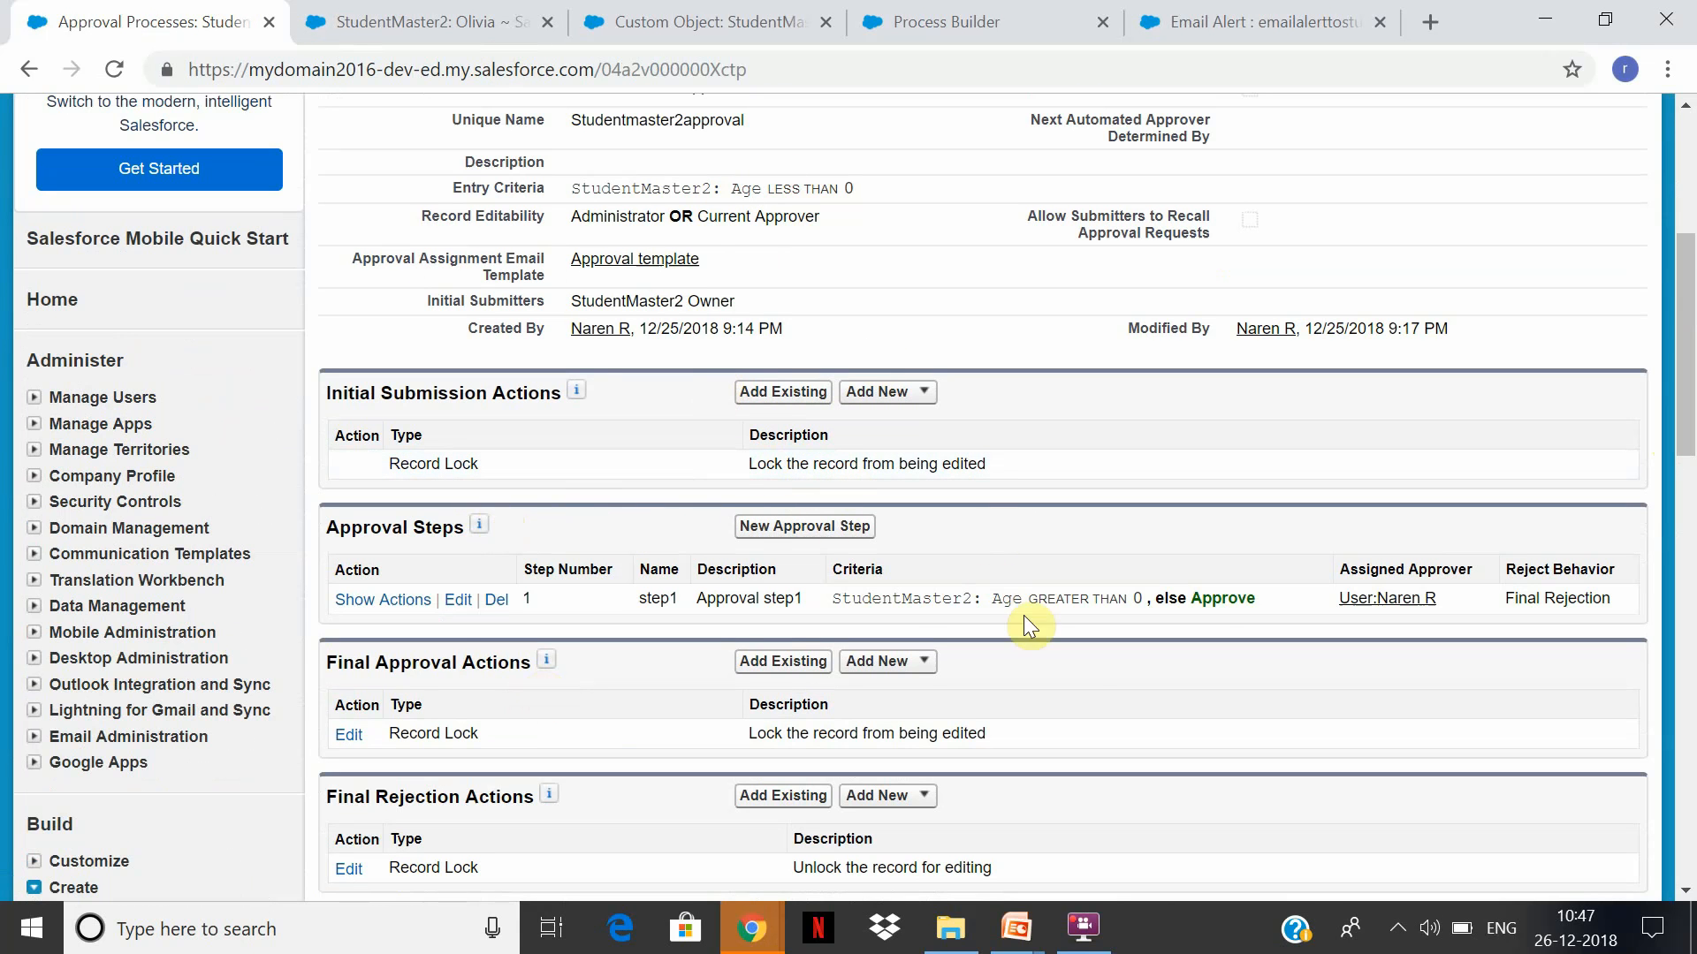
pyautogui.click(401, 606)
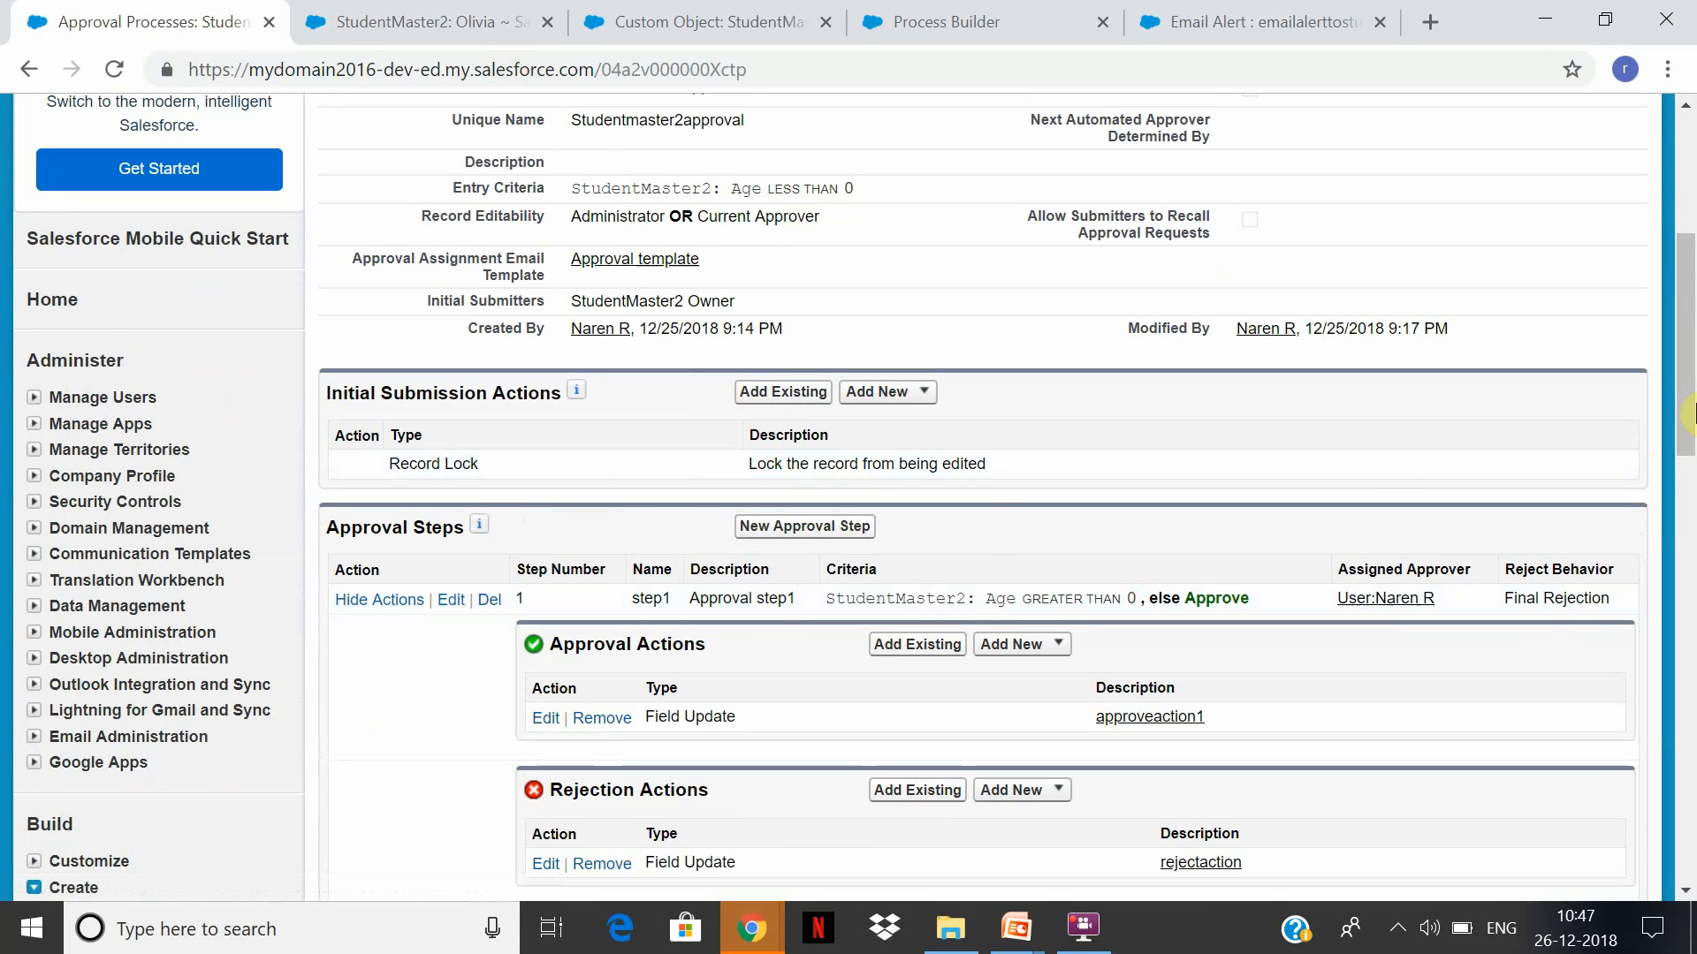
pyautogui.moveTo(1688, 415); pyautogui.dragTo(1679, 497)
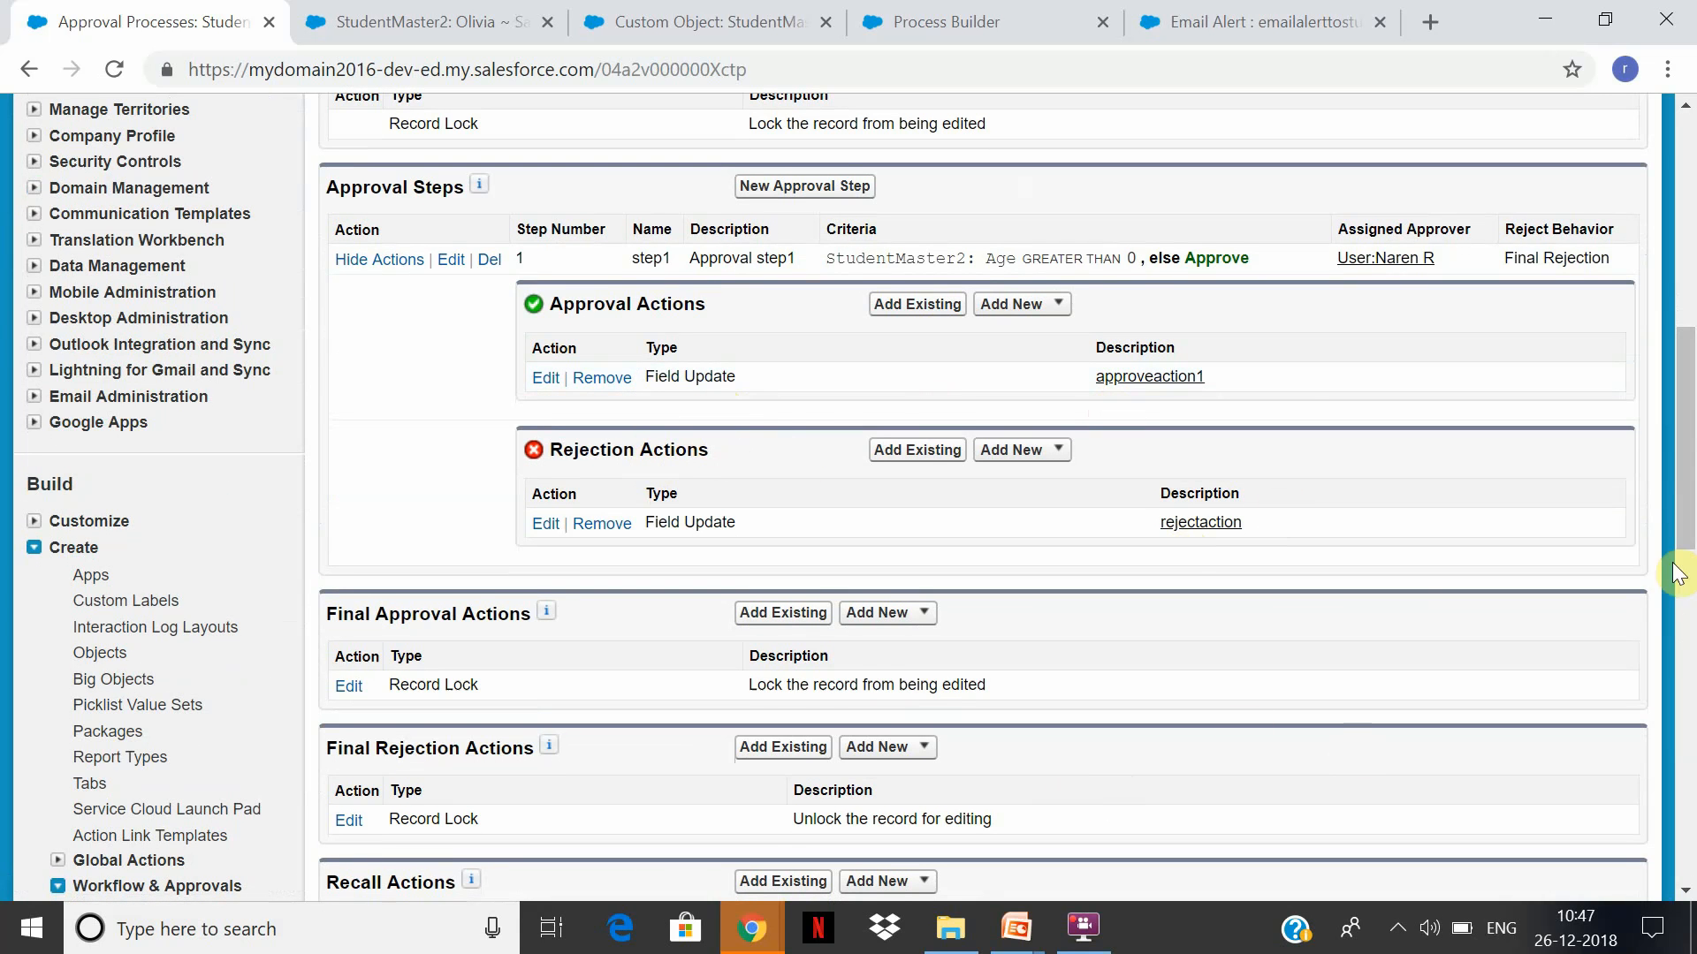
# Set the final approval record lock to unlock the record for editing, and save it
pyautogui.moveTo(1687, 433); pyautogui.dragTo(1688, 497)
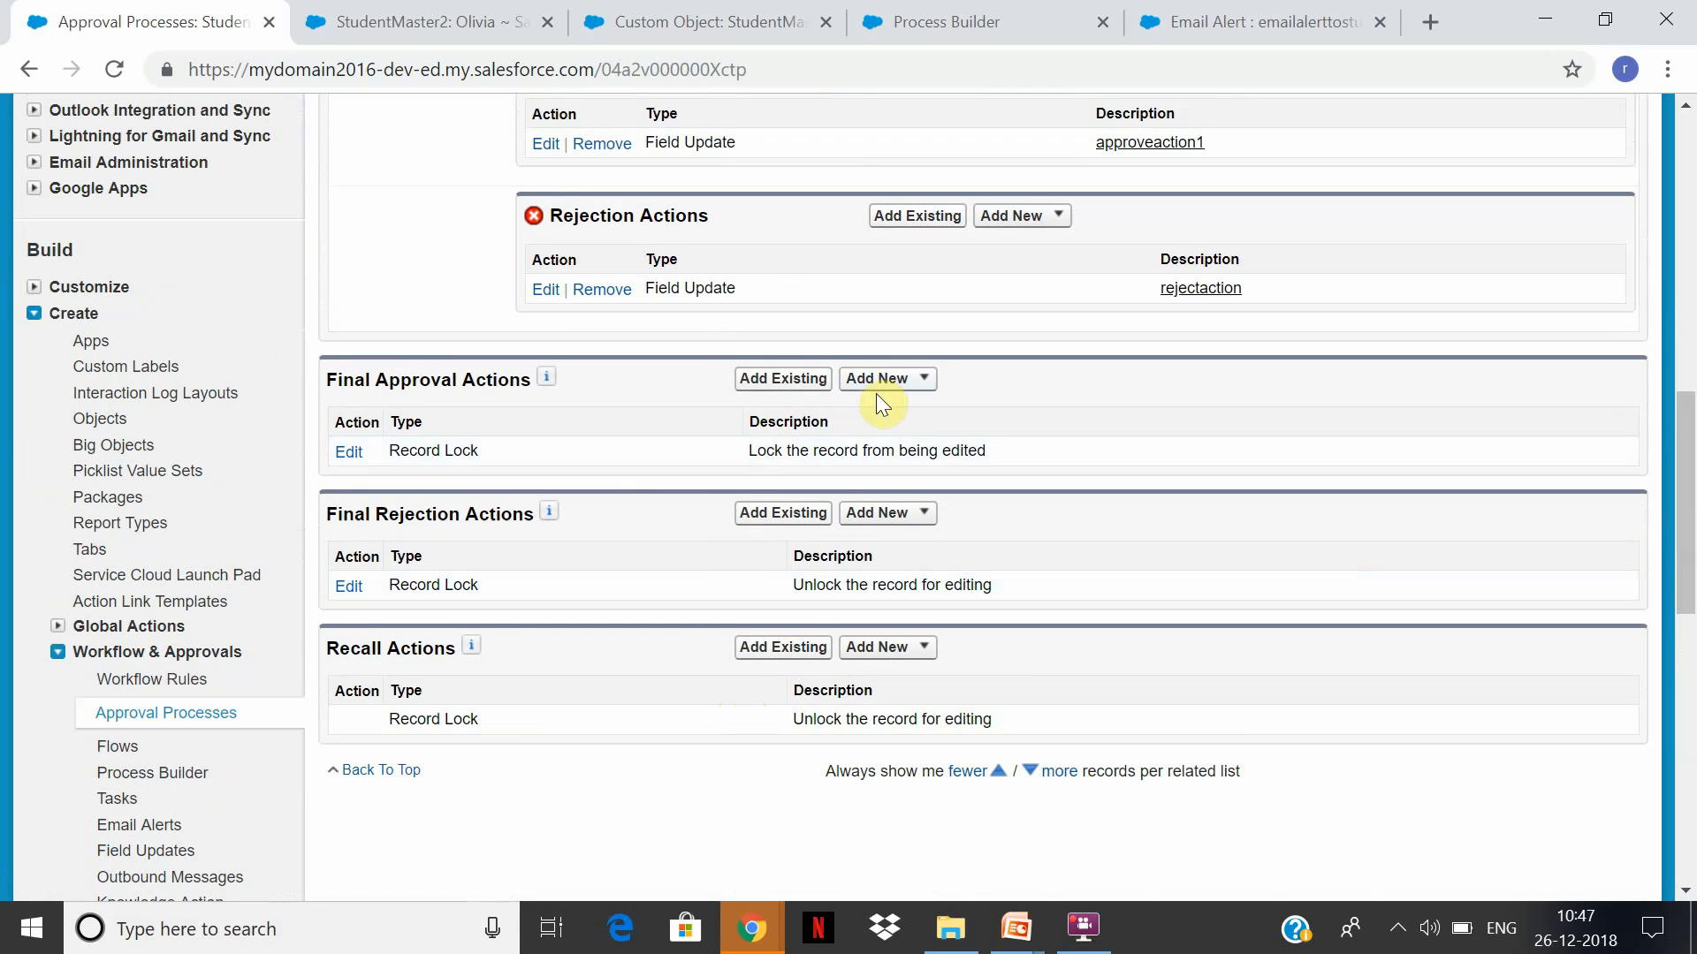
pyautogui.click(349, 455)
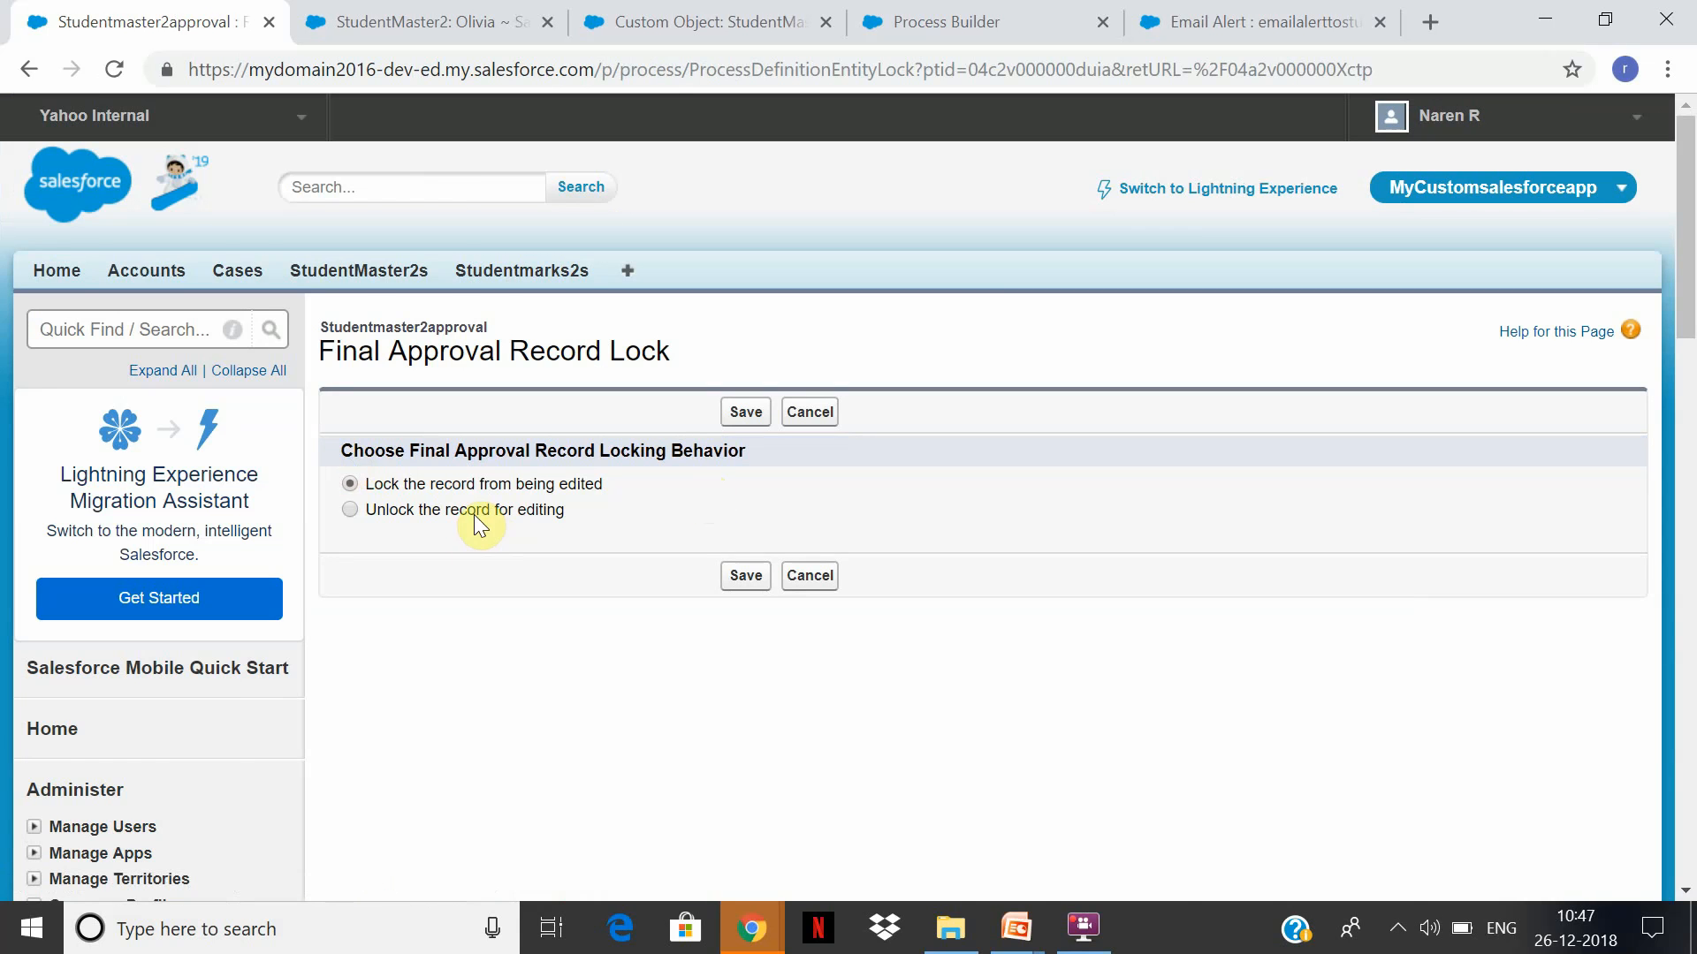
pyautogui.click(476, 516)
pyautogui.click(745, 416)
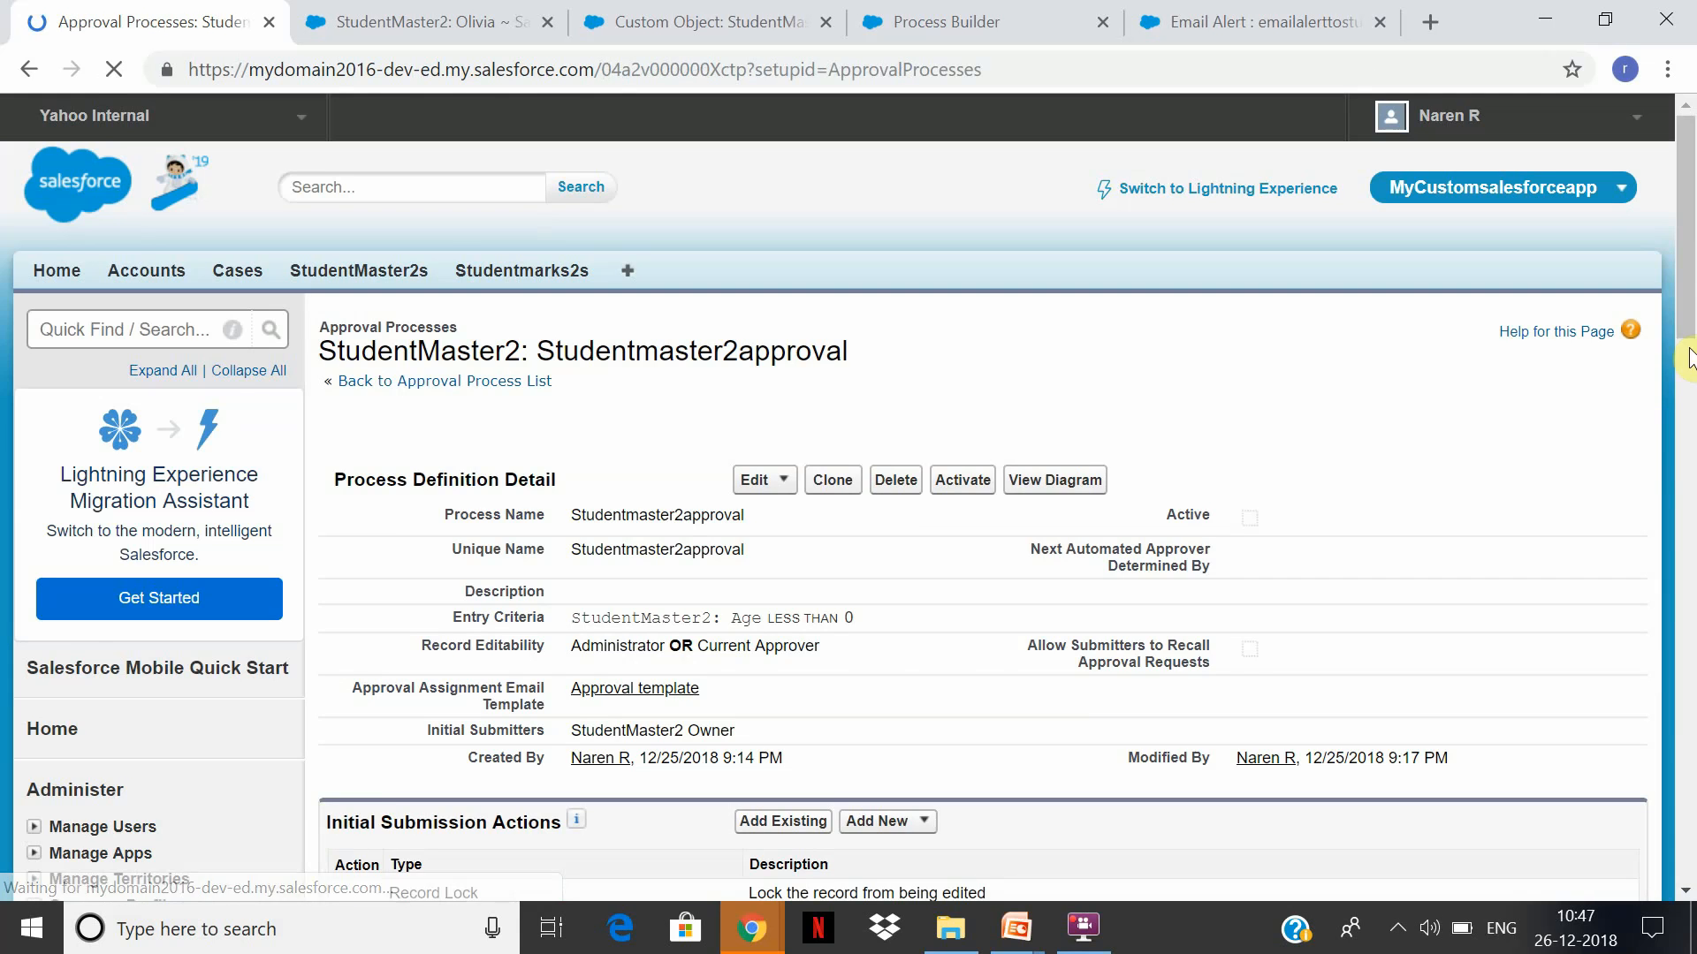
# Review the final actions and step1's actions, and activate the Studentmaster2approval process
pyautogui.moveTo(1688, 314); pyautogui.dragTo(1693, 520)
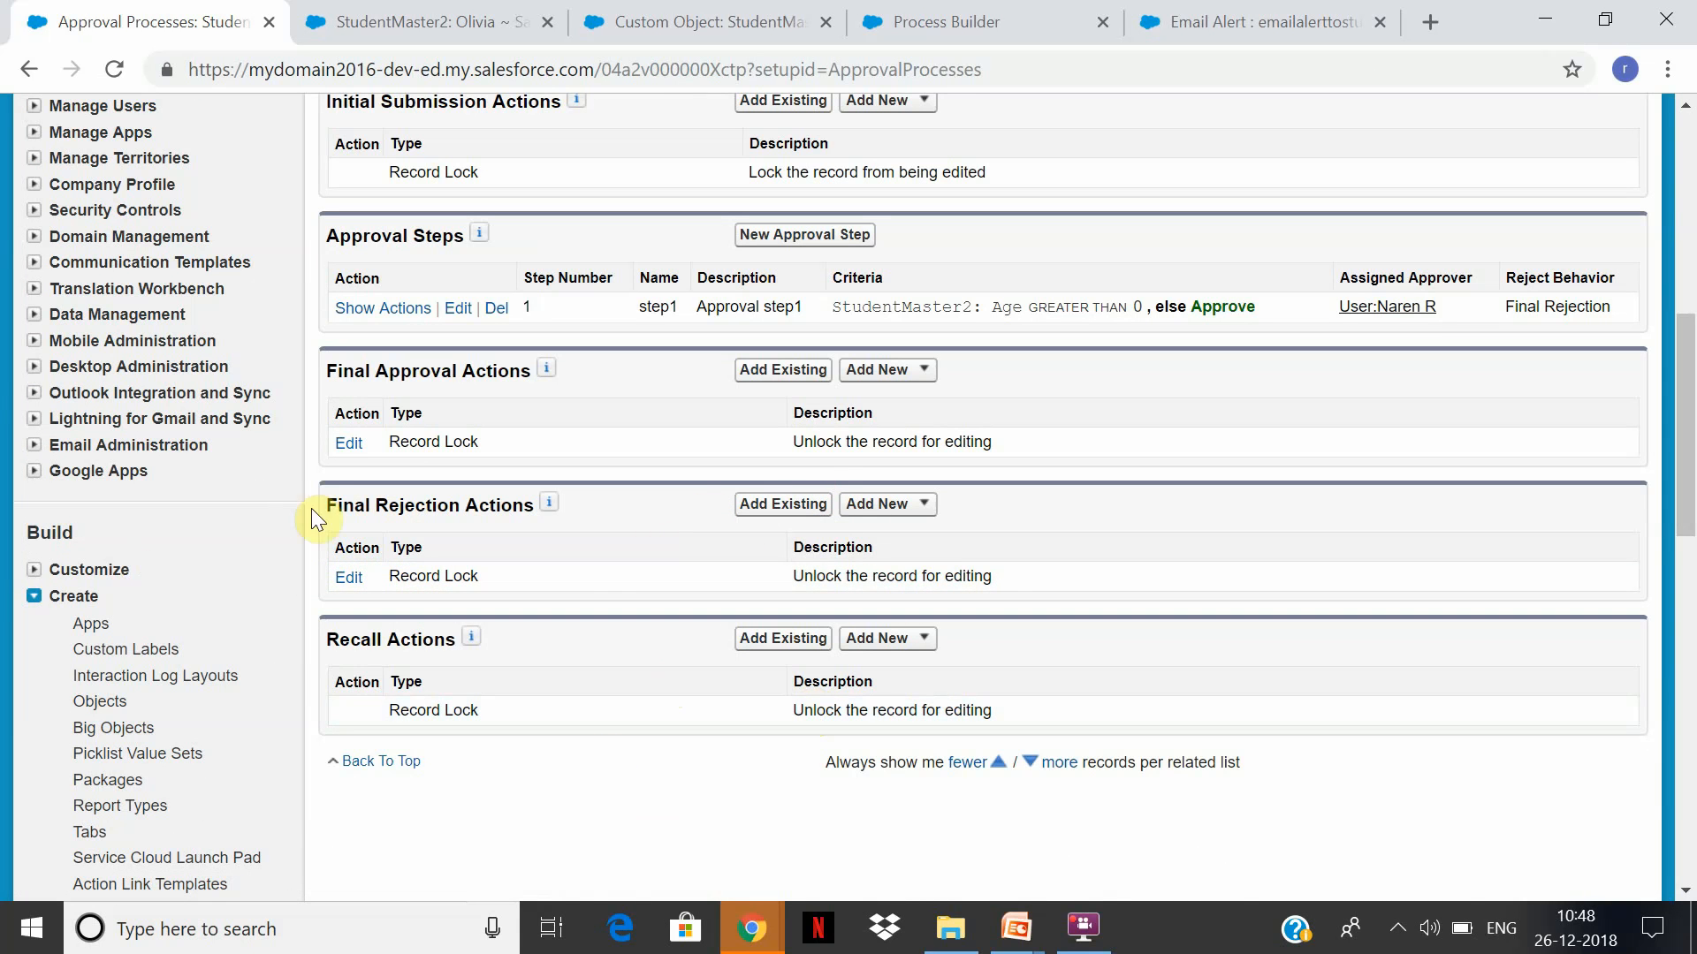
pyautogui.click(912, 509)
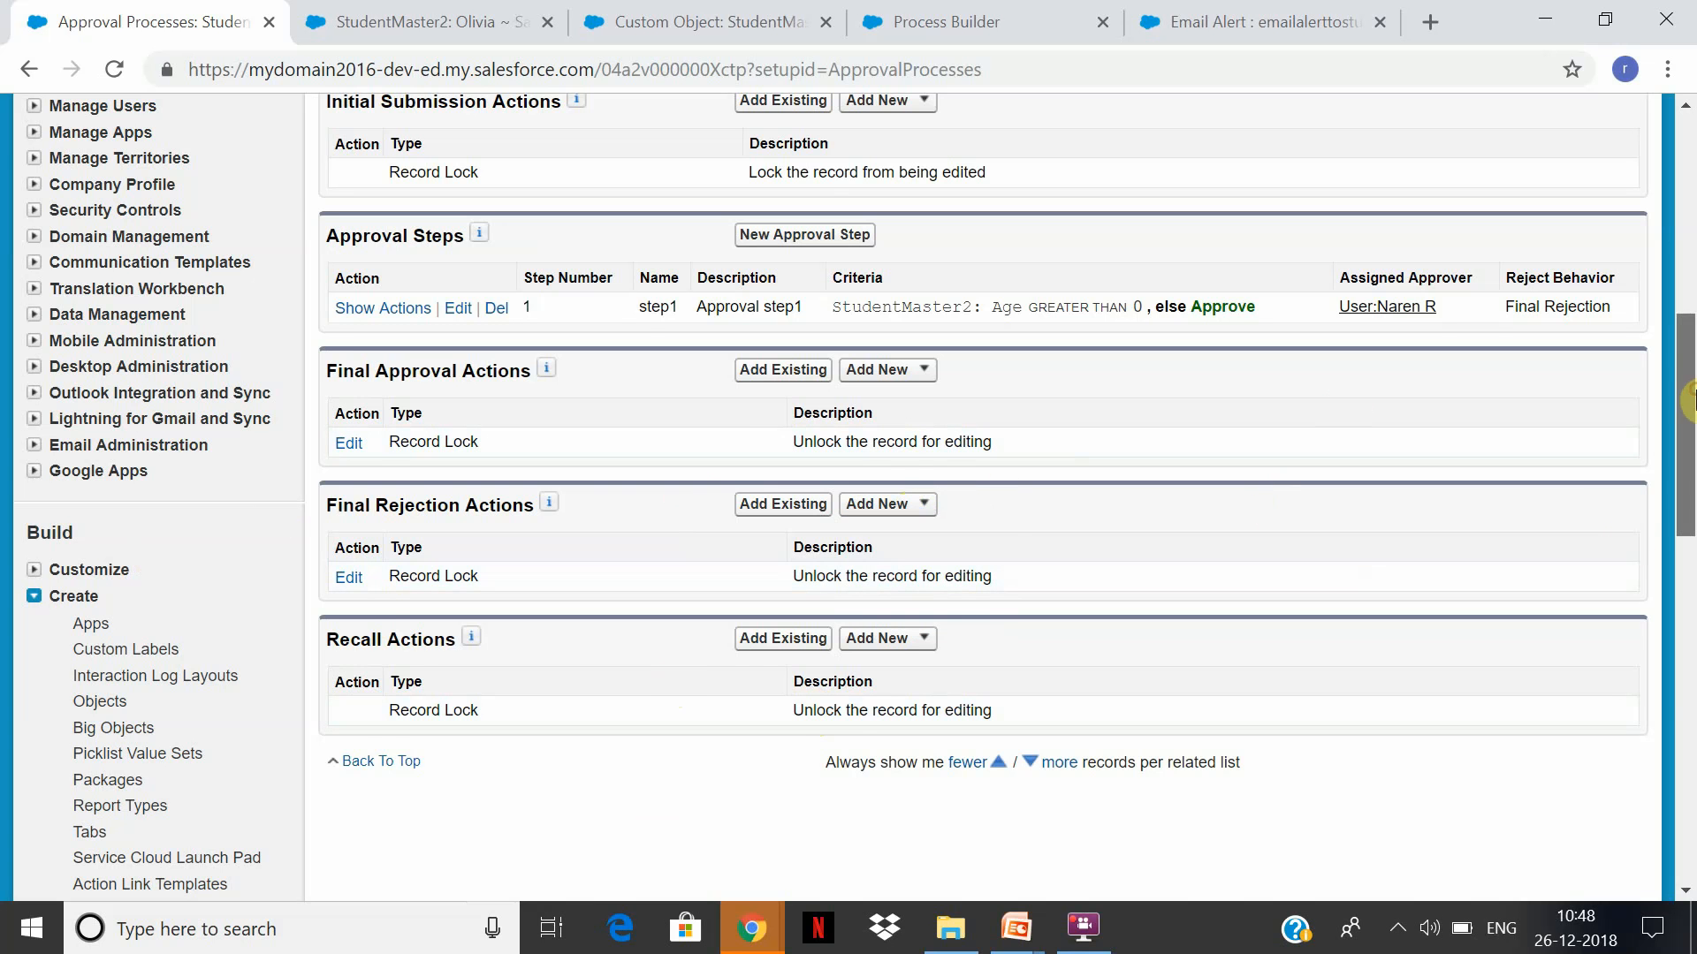
pyautogui.moveTo(1690, 397); pyautogui.dragTo(1690, 358)
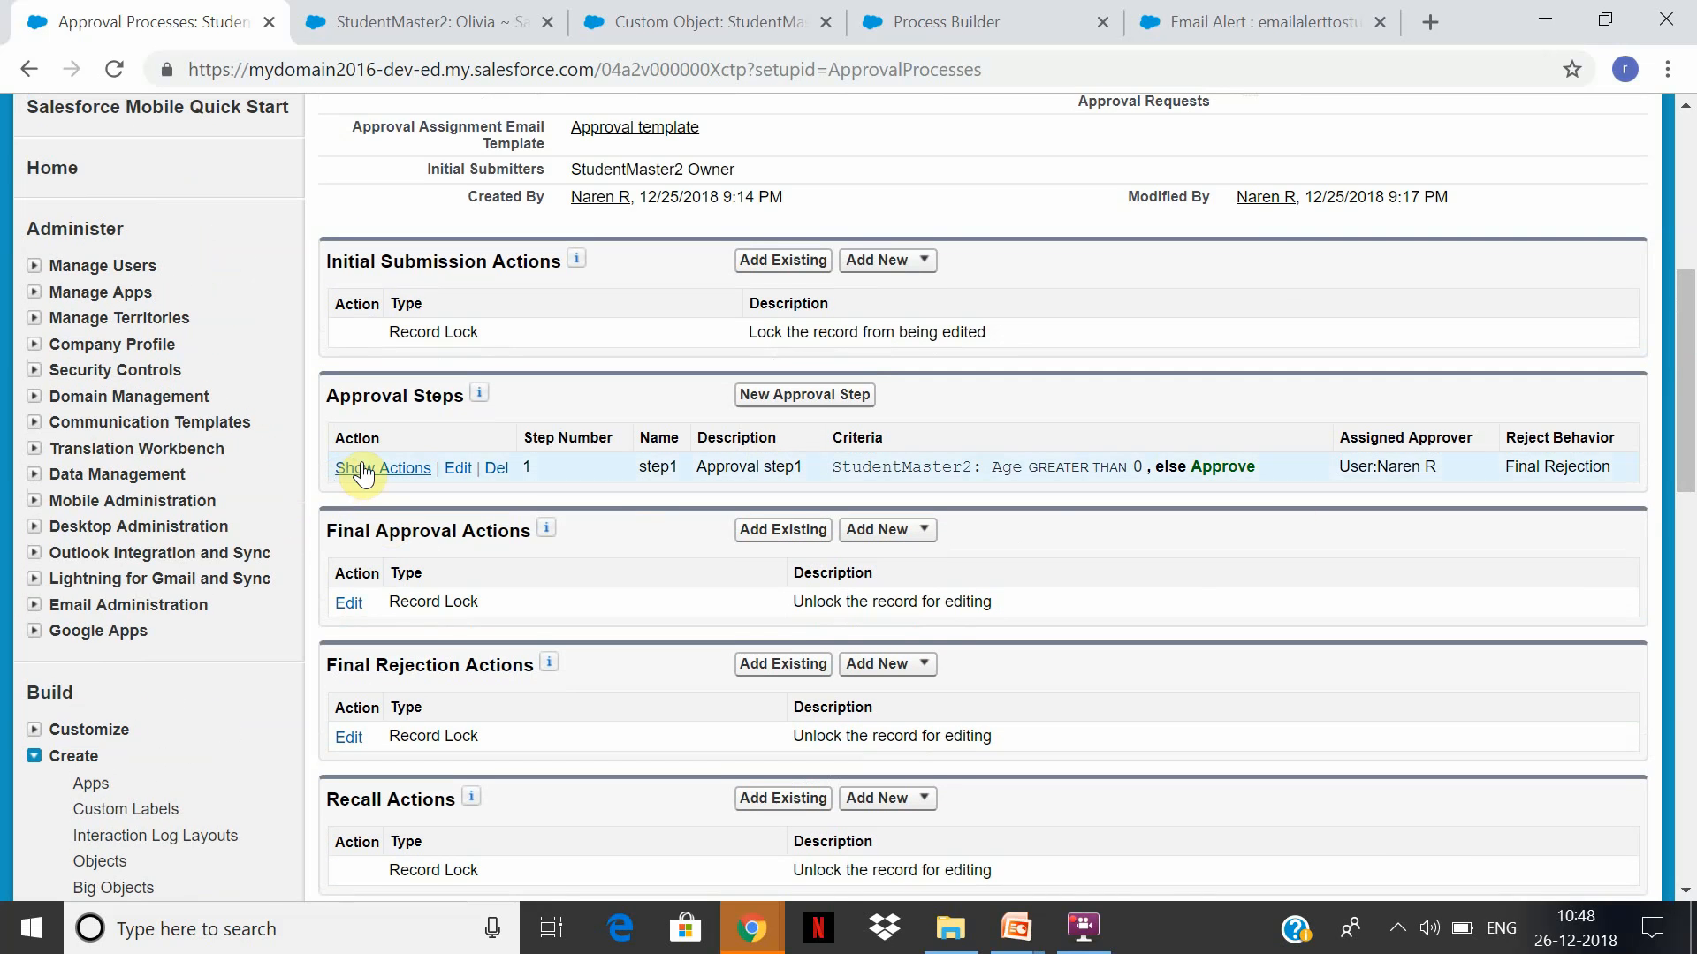
pyautogui.click(367, 463)
pyautogui.moveTo(1683, 441); pyautogui.dragTo(1684, 291)
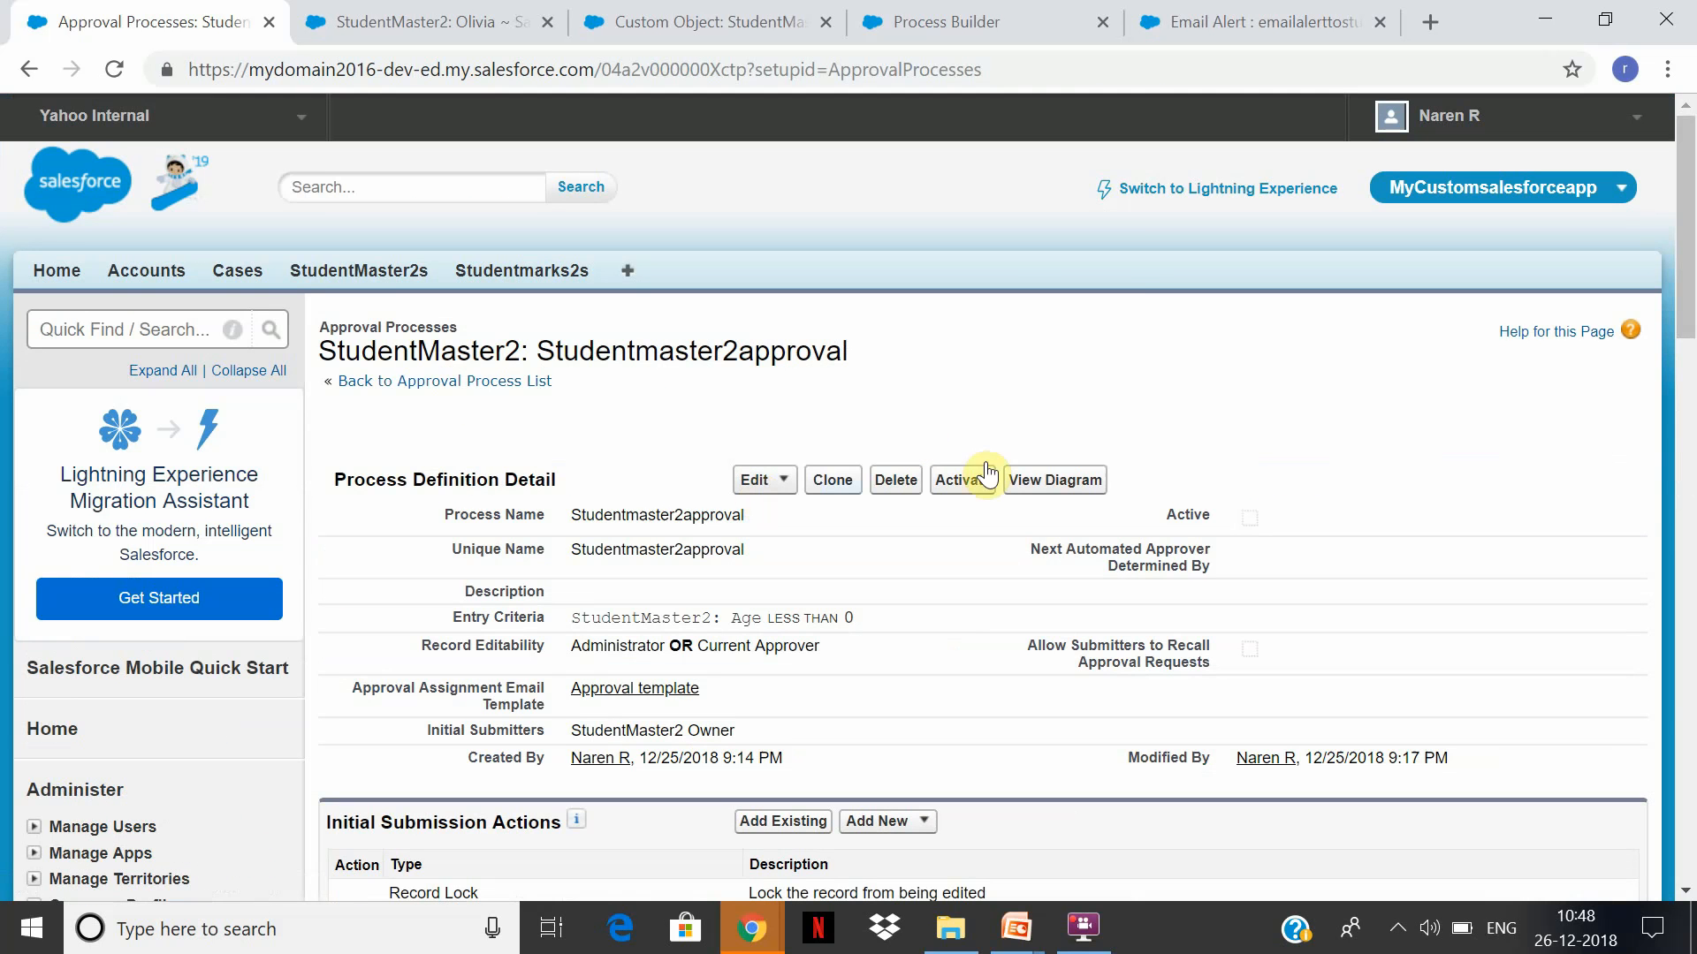
pyautogui.click(965, 482)
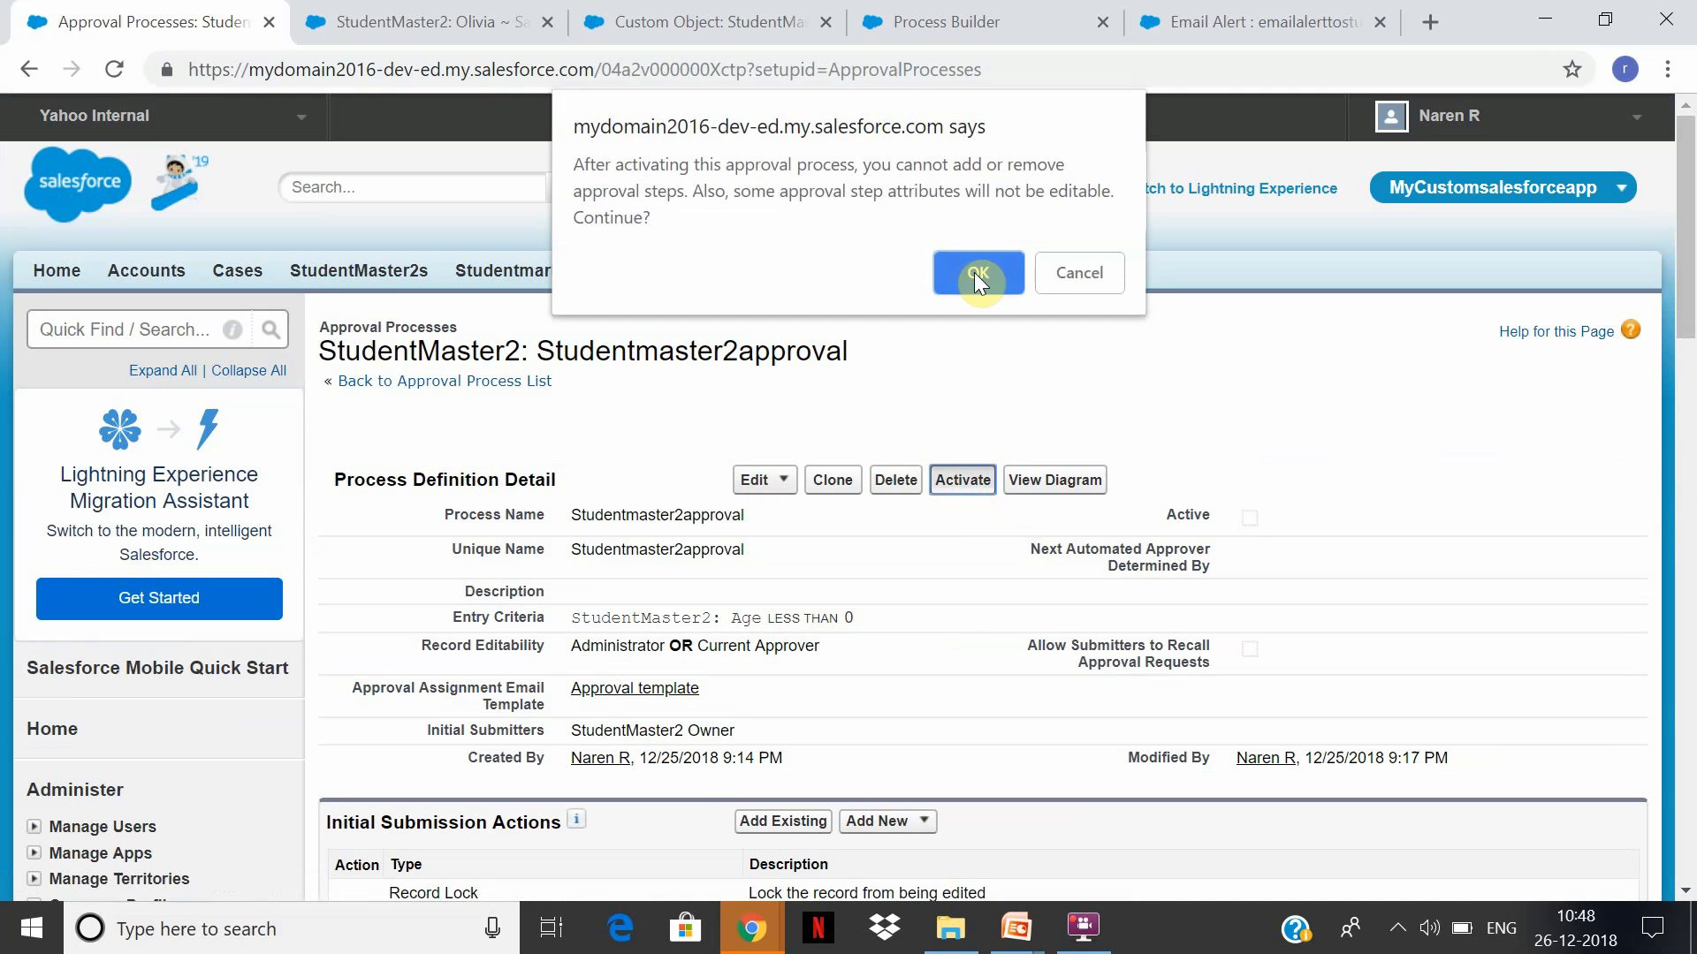
pyautogui.click(975, 274)
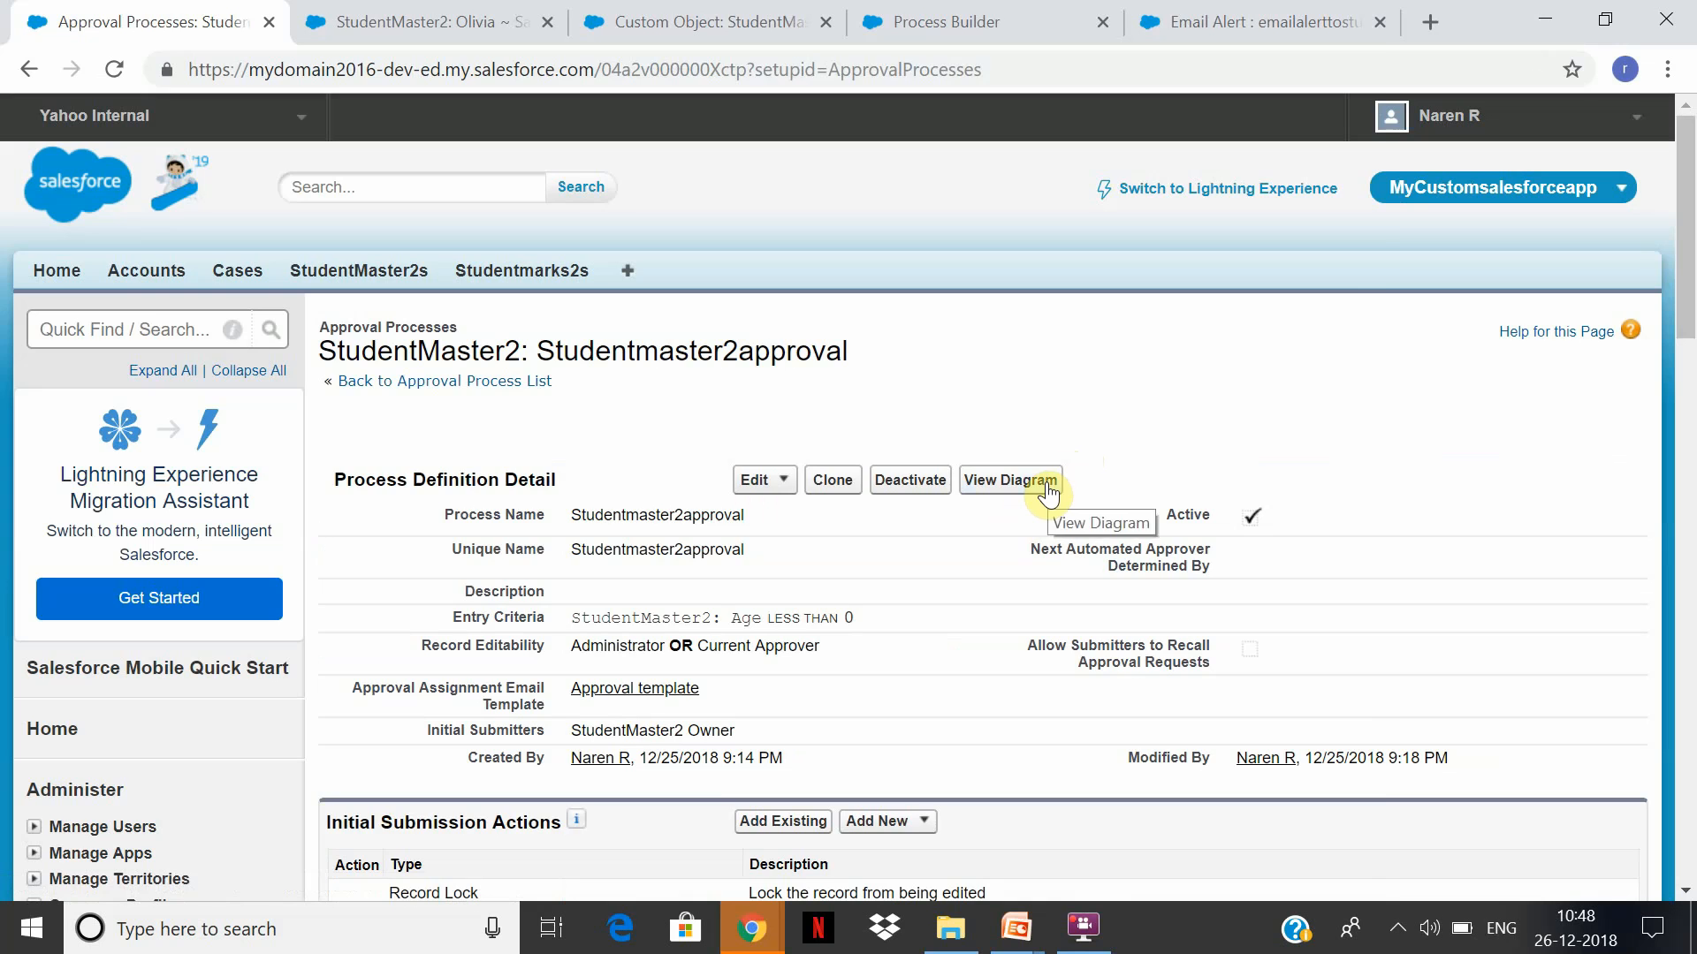
# Open the approval process diagram, allow Flash to run for the site, and close the diagram window
pyautogui.click(1048, 483)
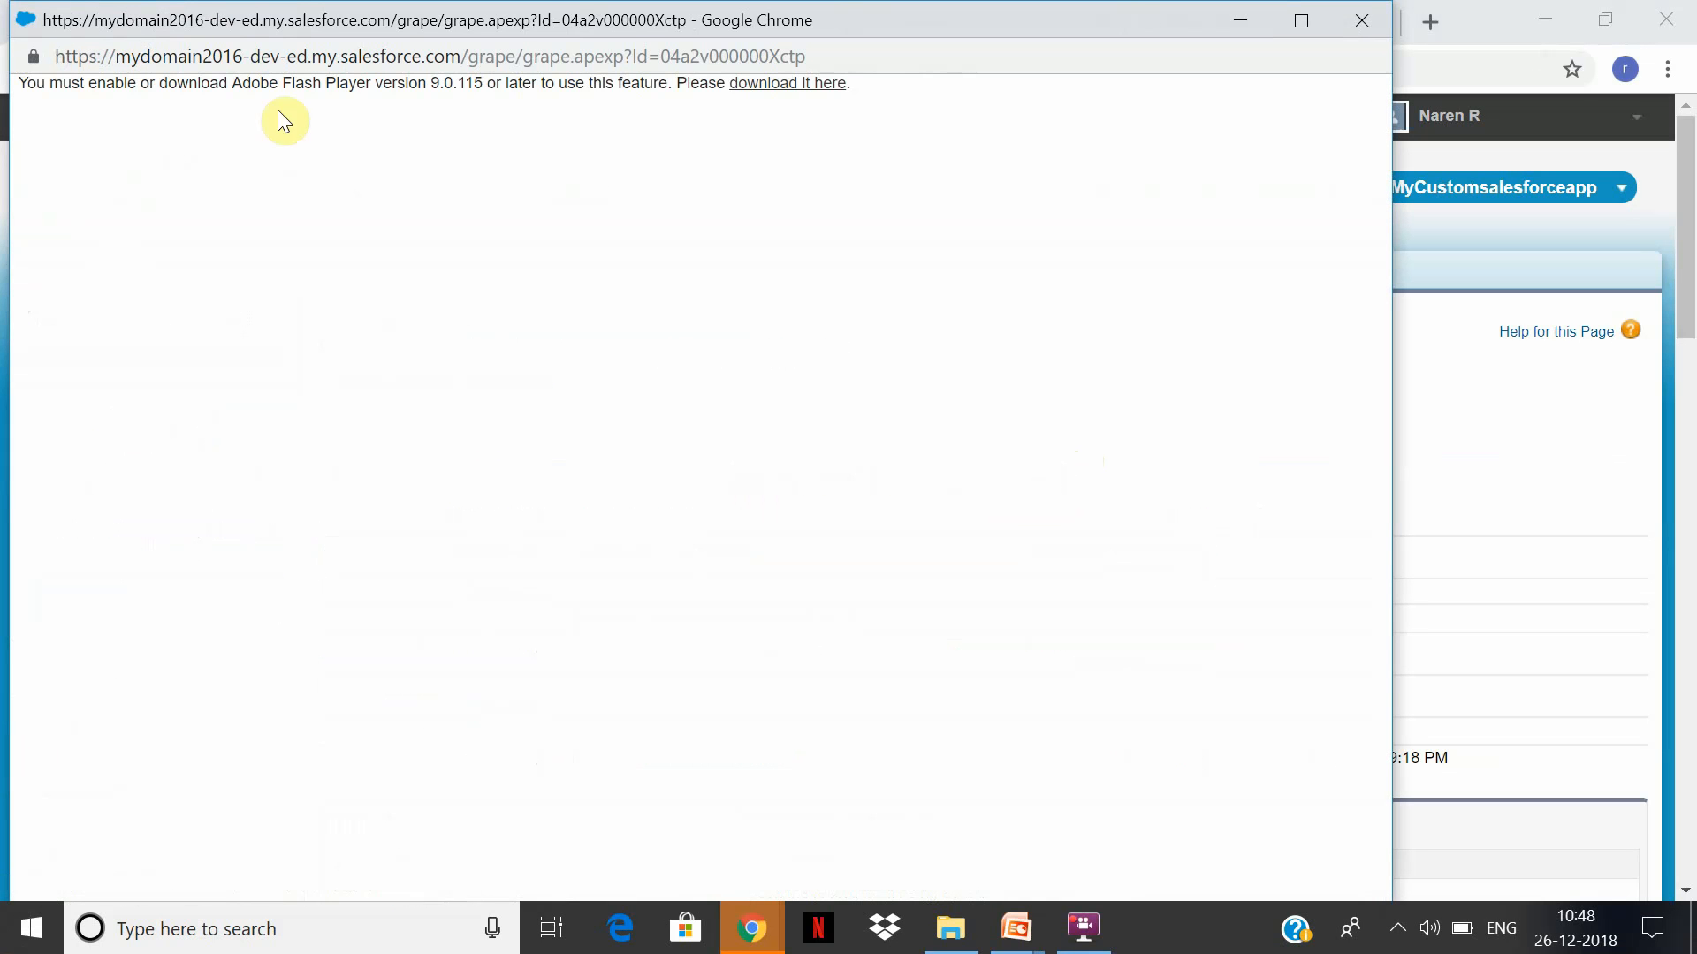
pyautogui.click(766, 89)
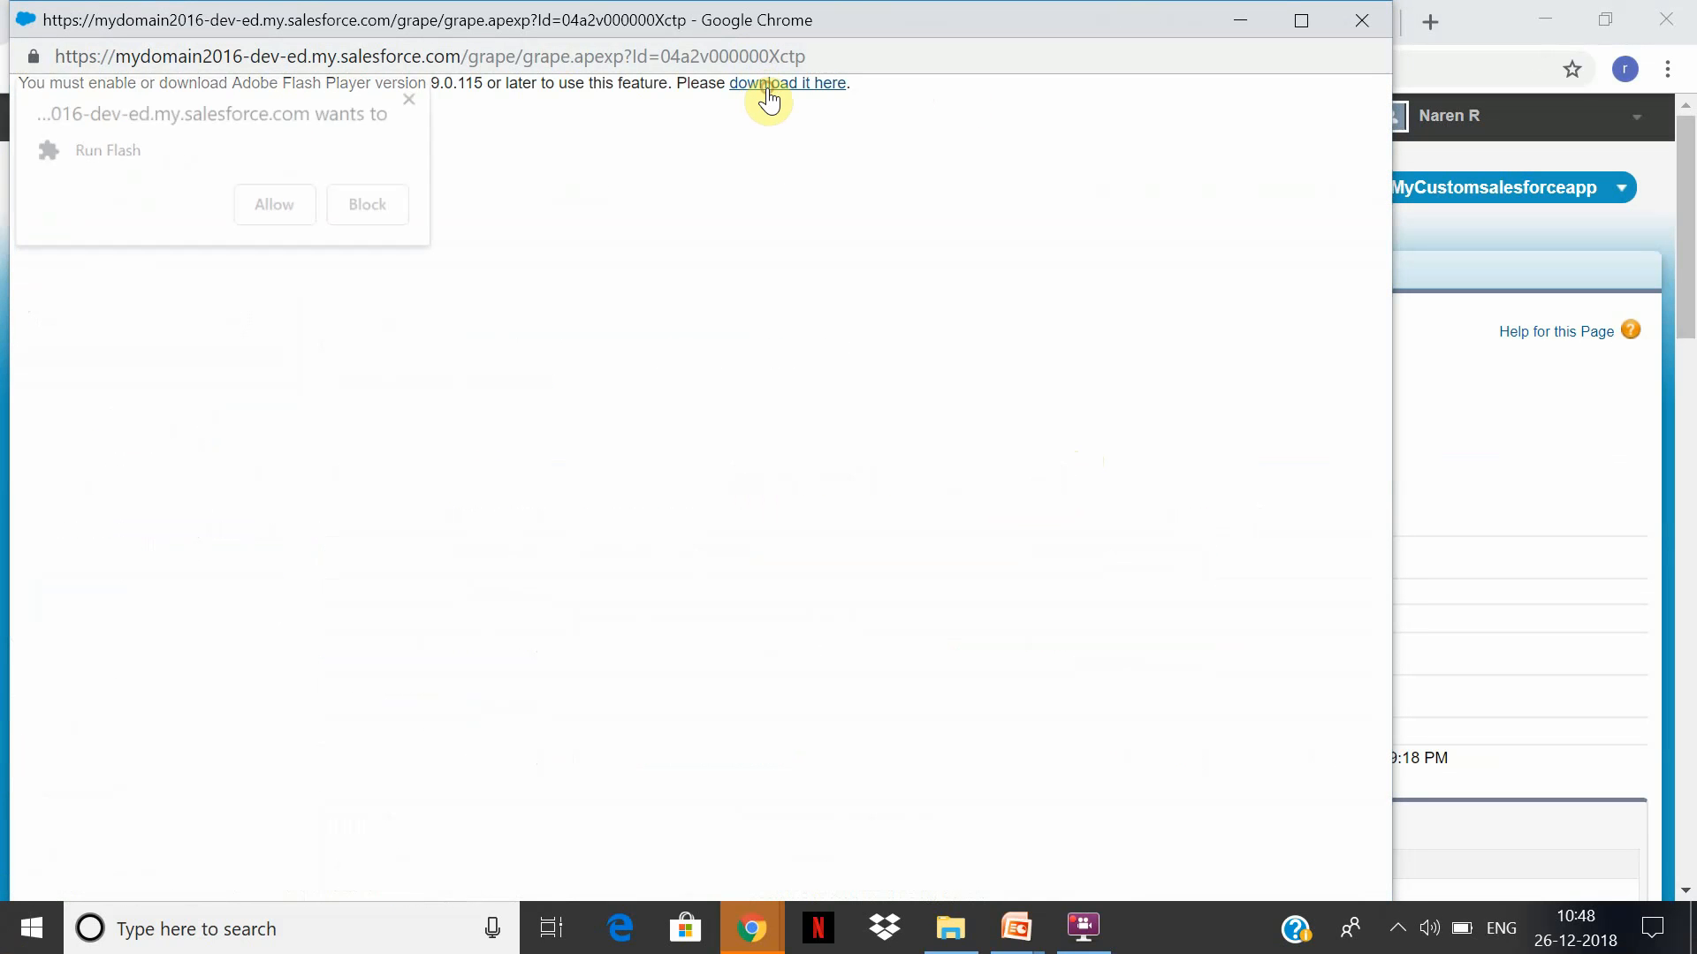
pyautogui.click(281, 211)
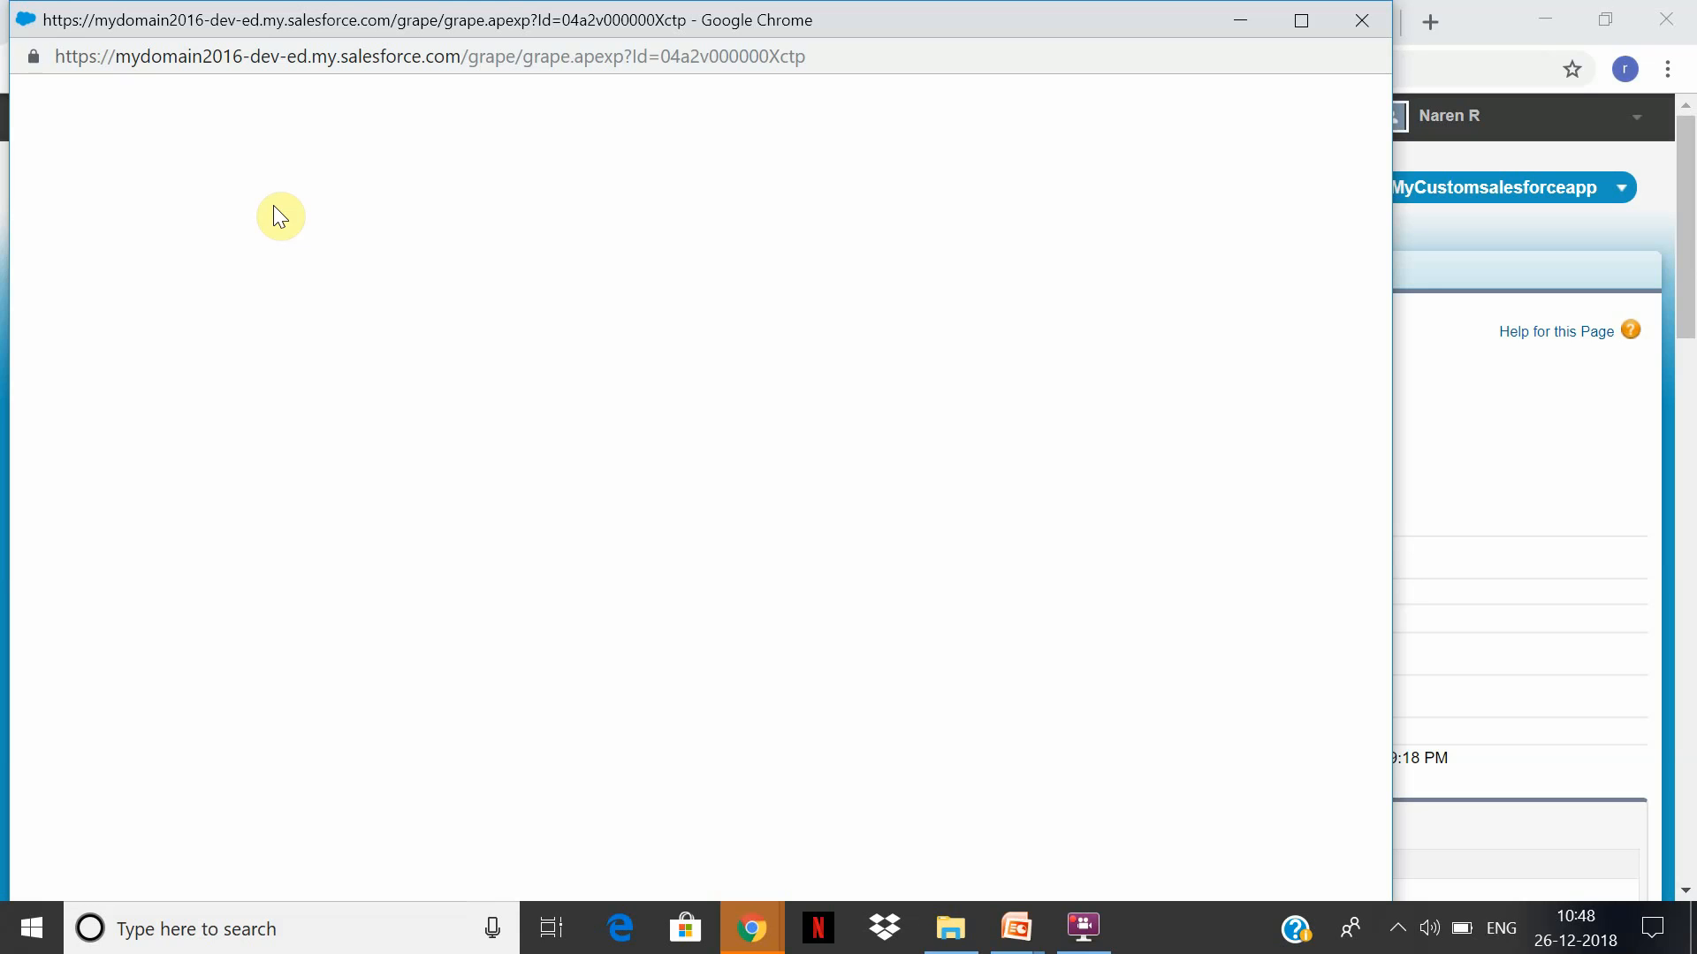
pyautogui.click(809, 57)
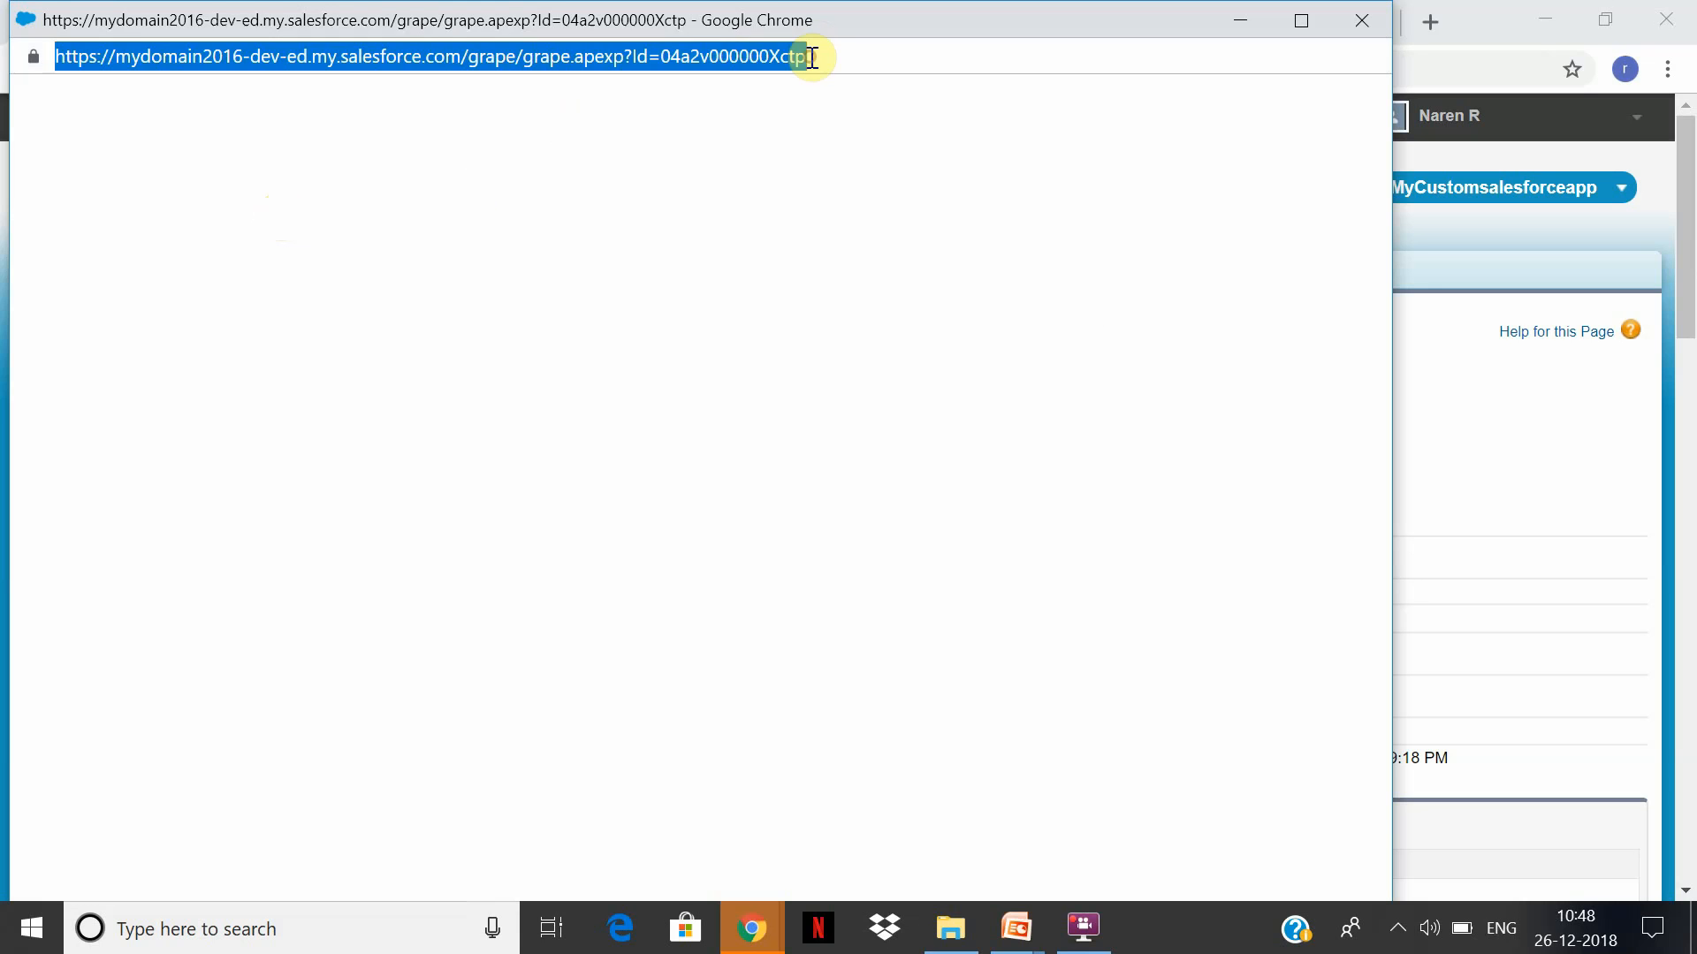
pyautogui.click(1078, 340)
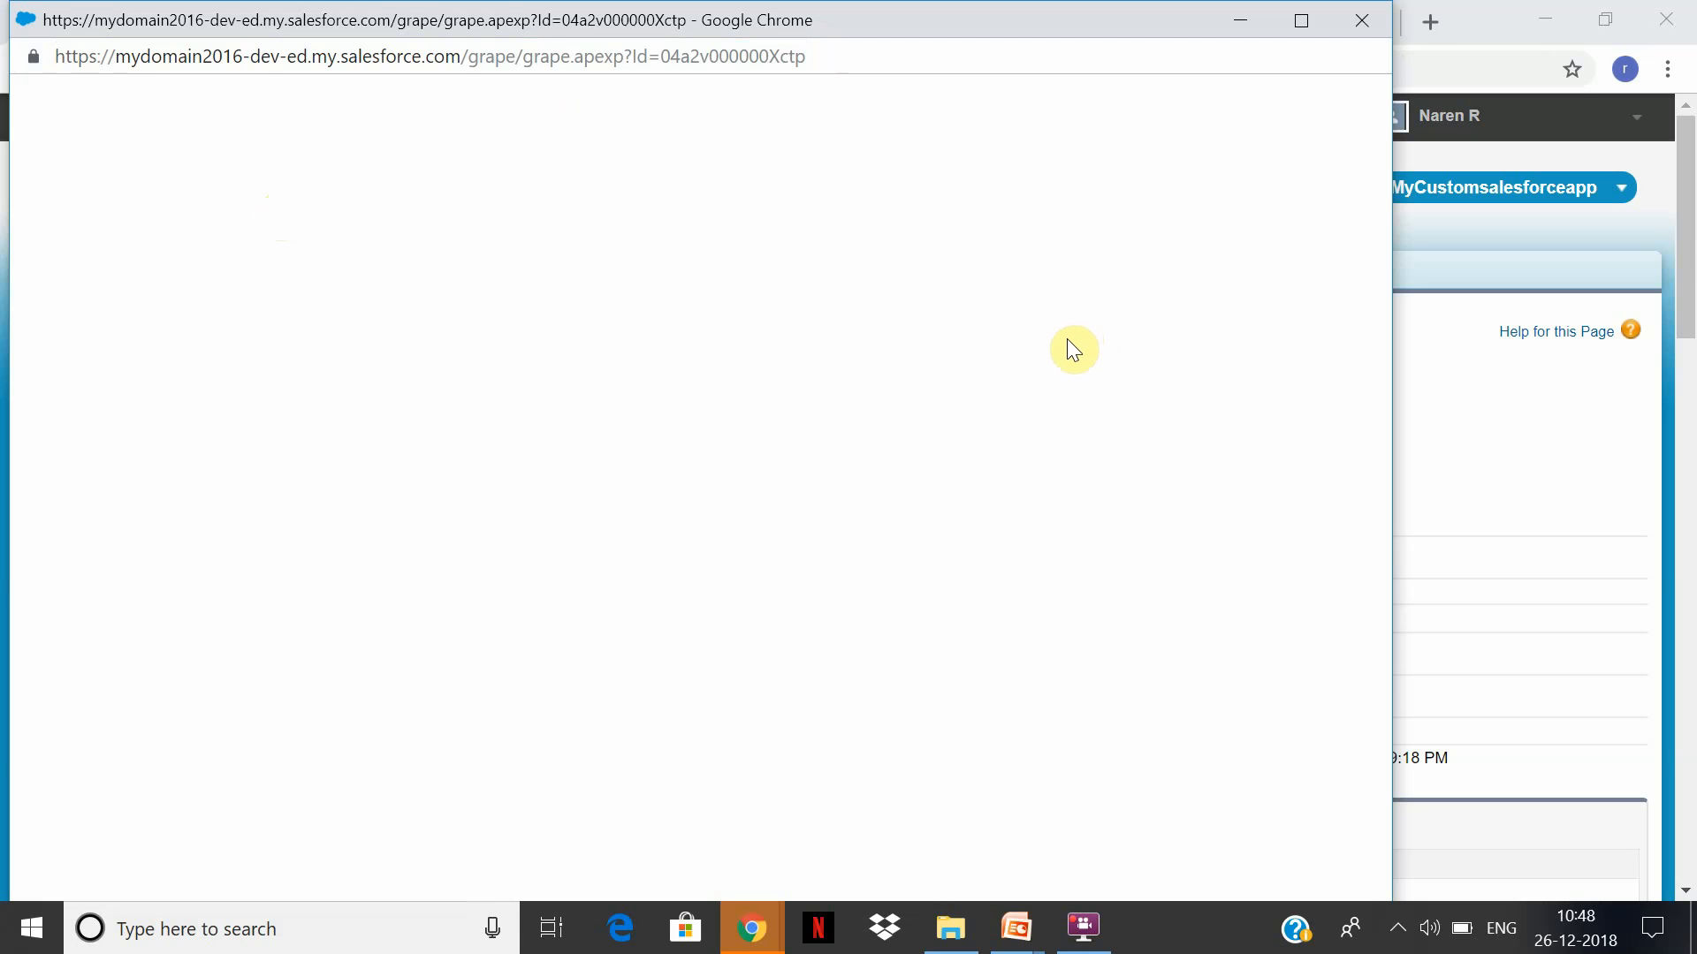
pyautogui.click(1358, 26)
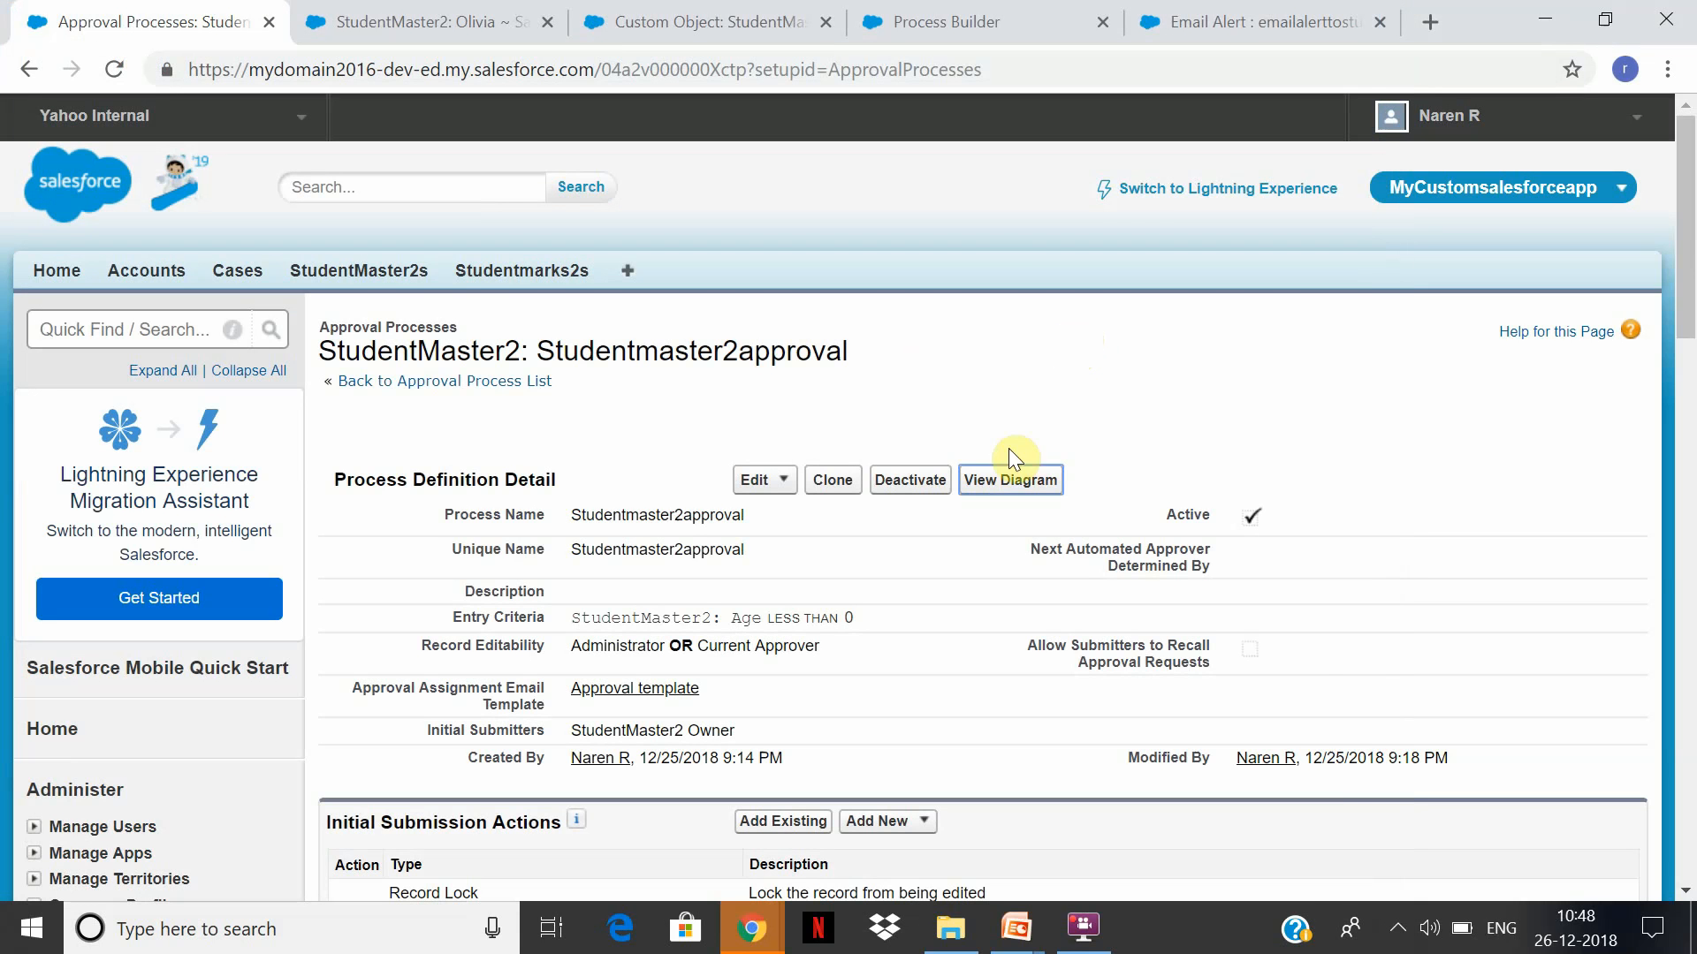
# Reopen the approval process diagram and examine its entry criteria, recall, initial submission, step 1, approval and rejection elements
pyautogui.click(1011, 472)
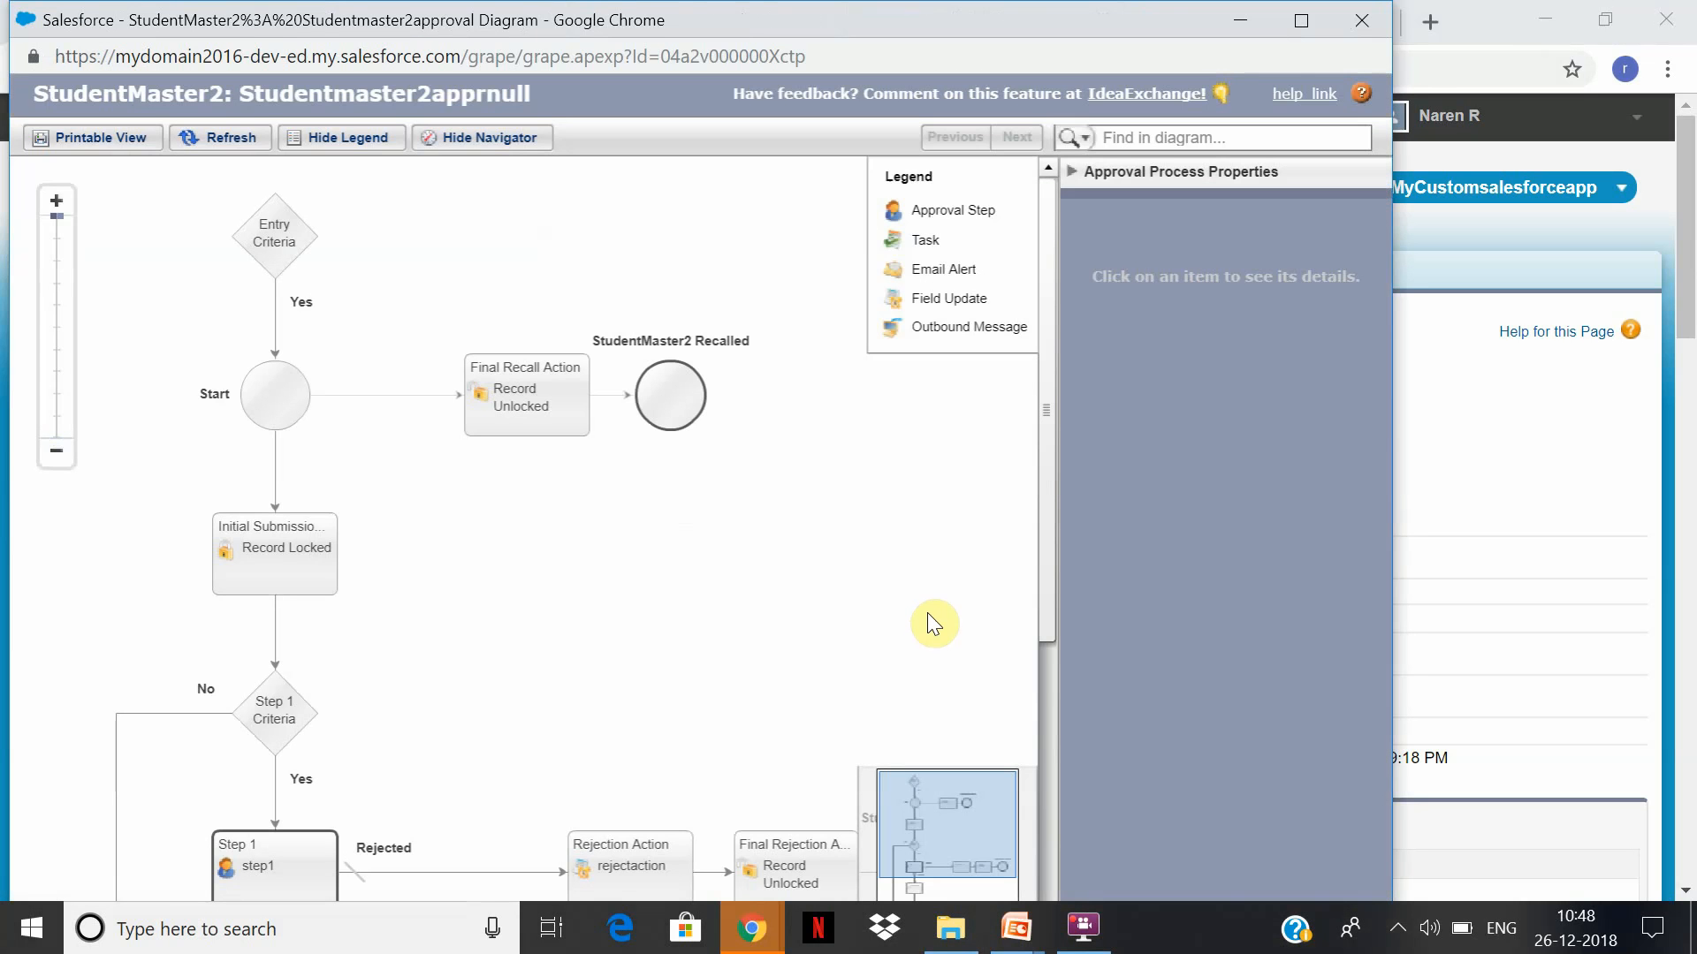
pyautogui.click(236, 517)
pyautogui.click(285, 265)
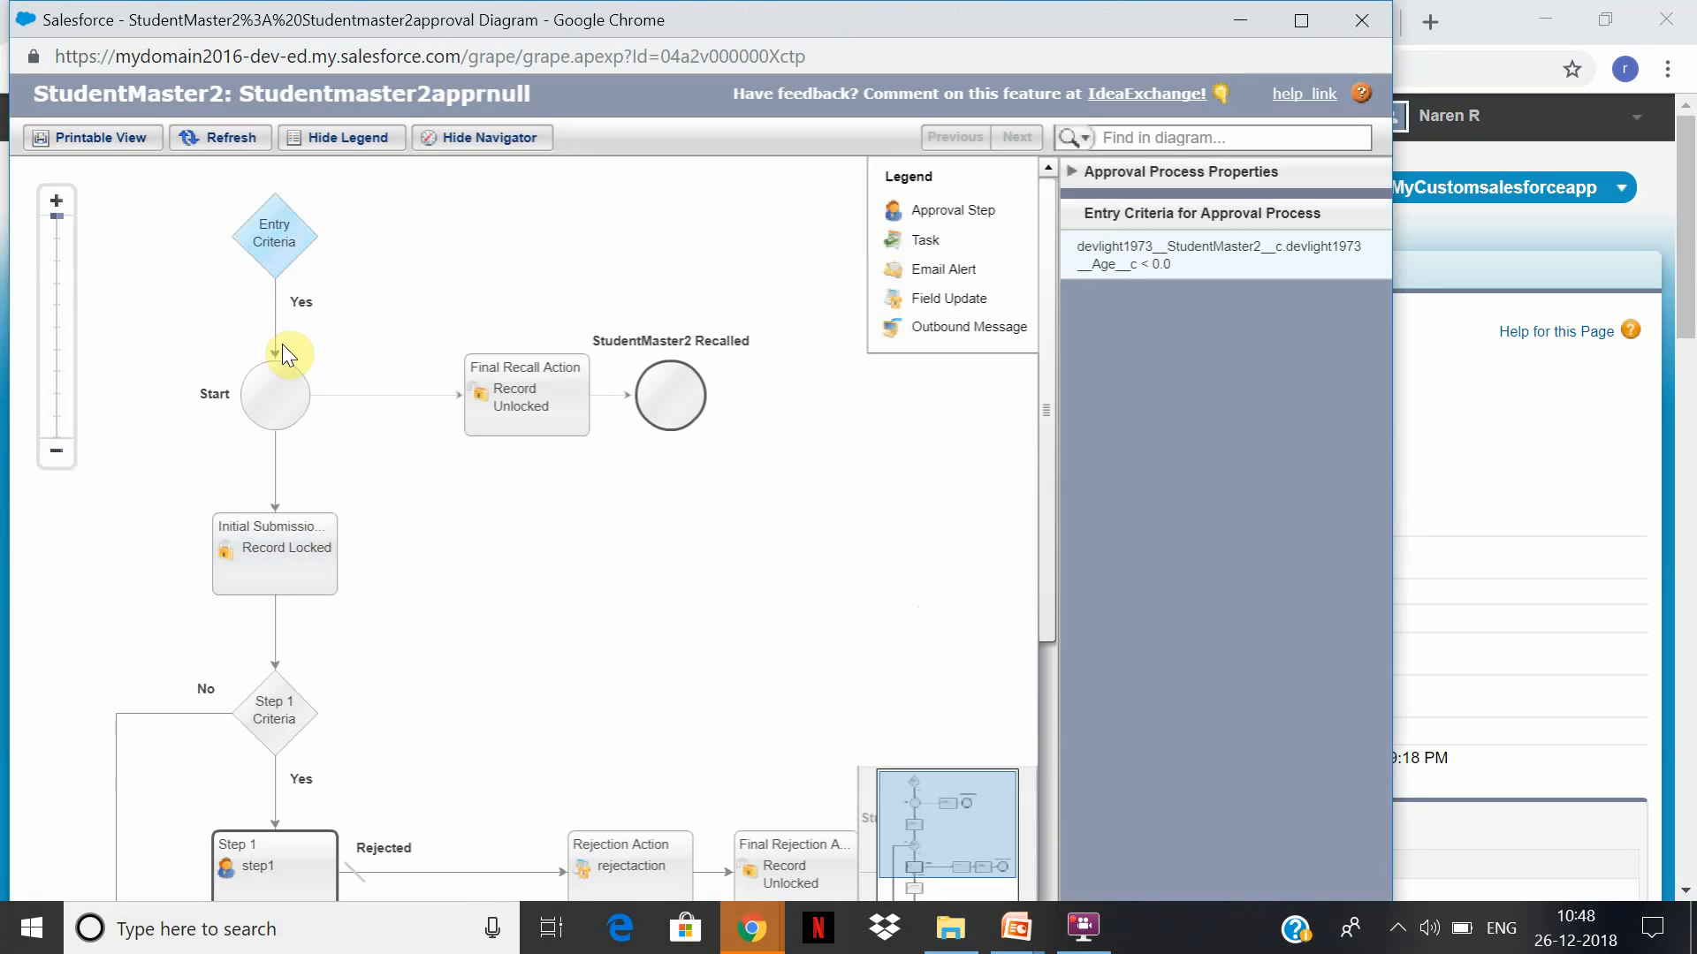
pyautogui.click(550, 402)
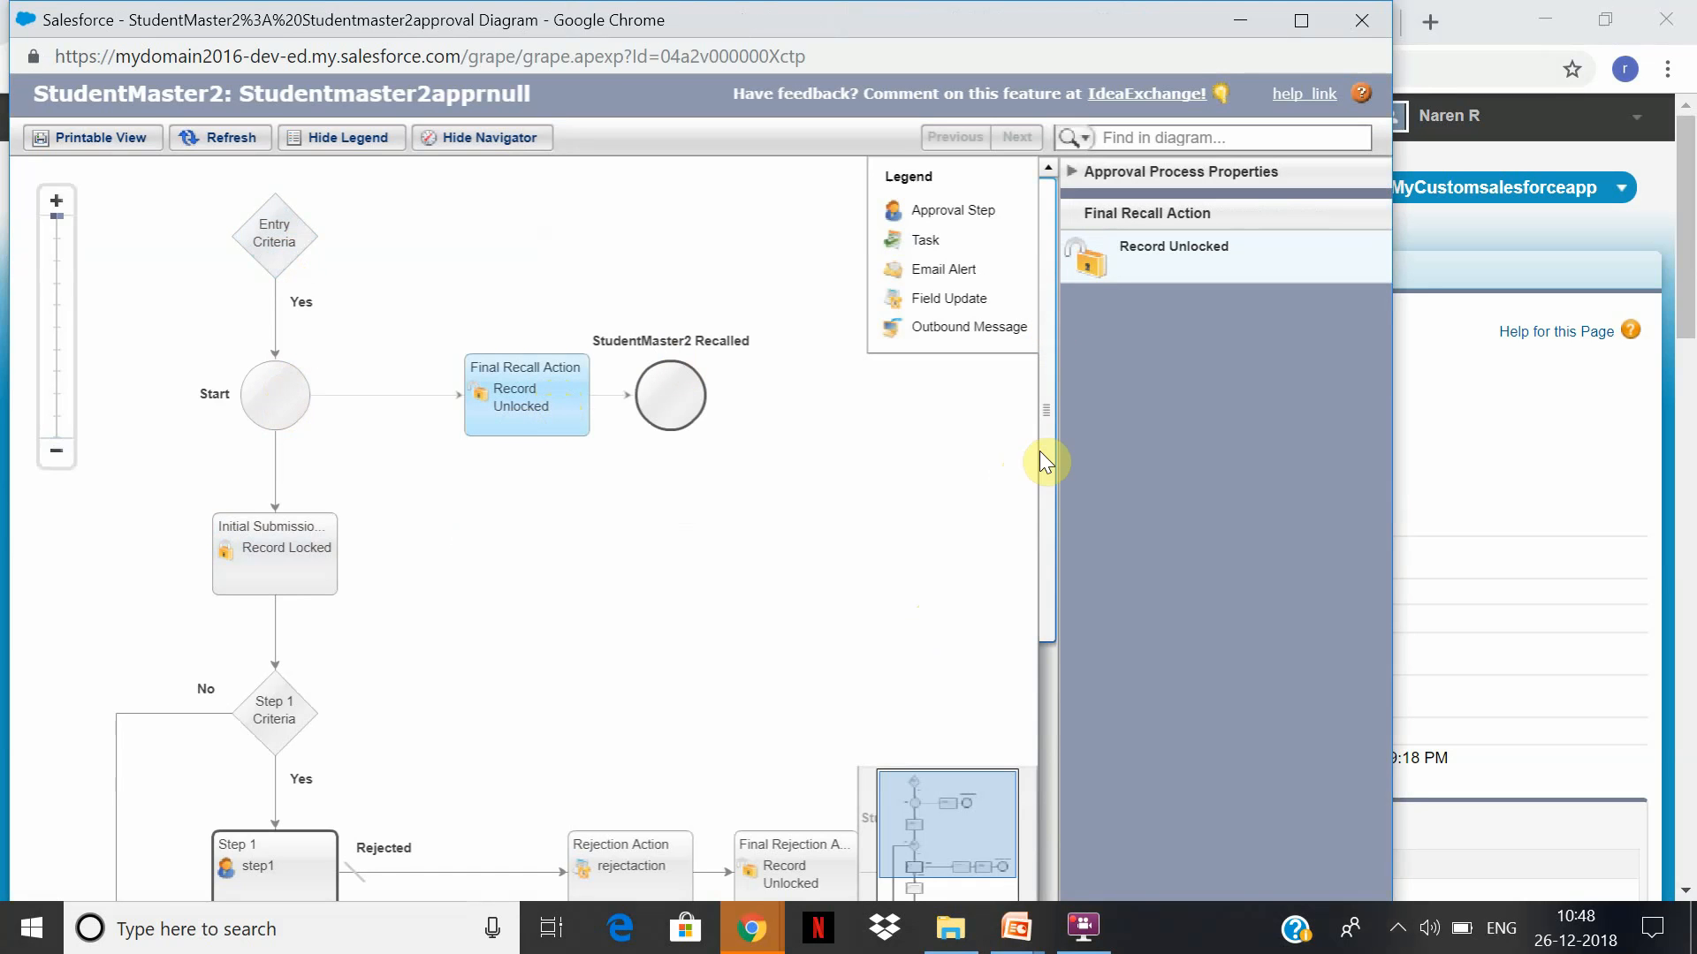
pyautogui.moveTo(1044, 449); pyautogui.dragTo(1030, 571)
pyautogui.click(314, 332)
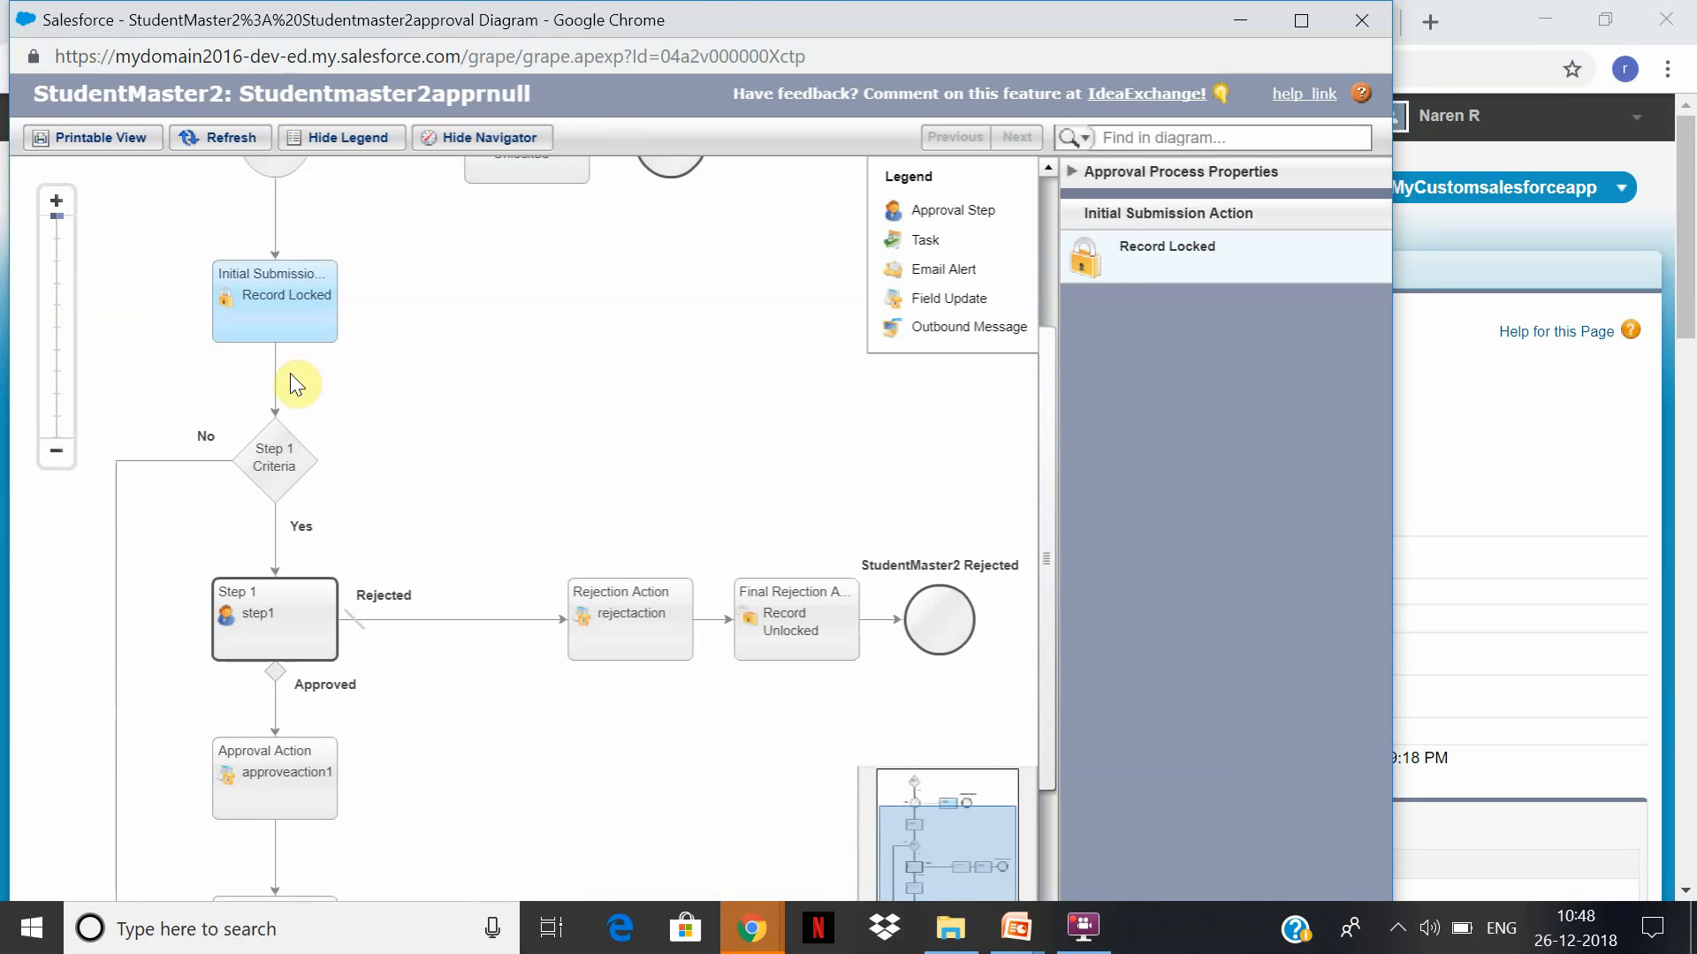
pyautogui.click(292, 466)
pyautogui.click(304, 596)
pyautogui.click(327, 813)
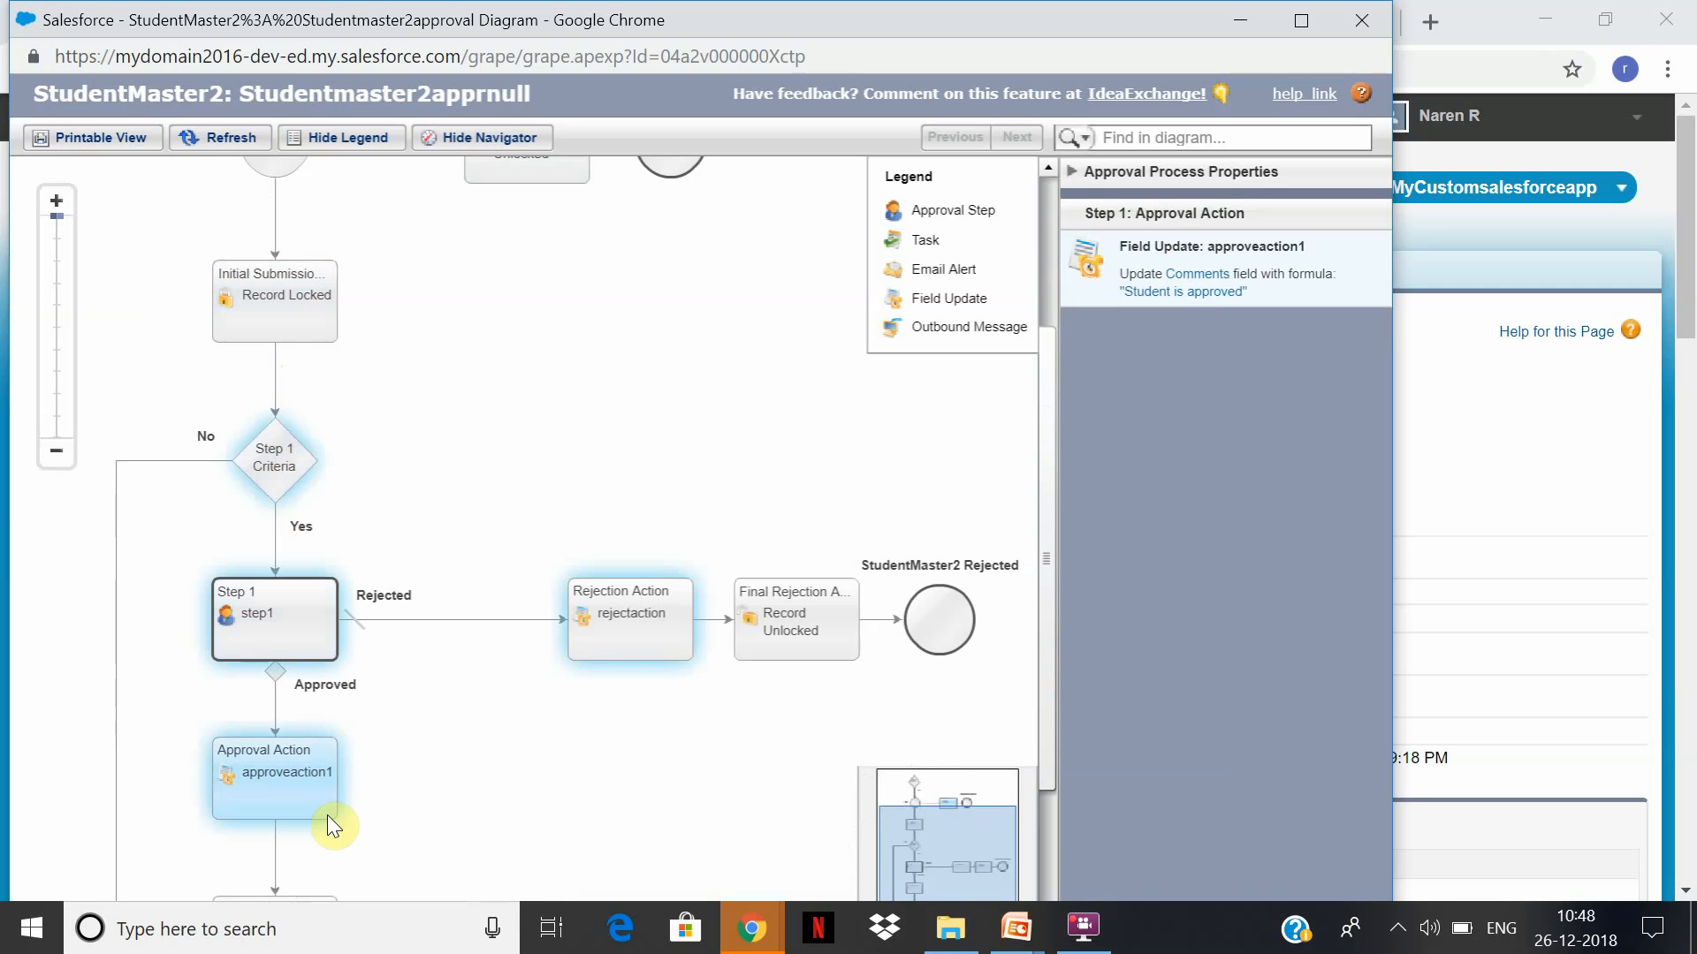
pyautogui.click(630, 619)
pyautogui.click(849, 619)
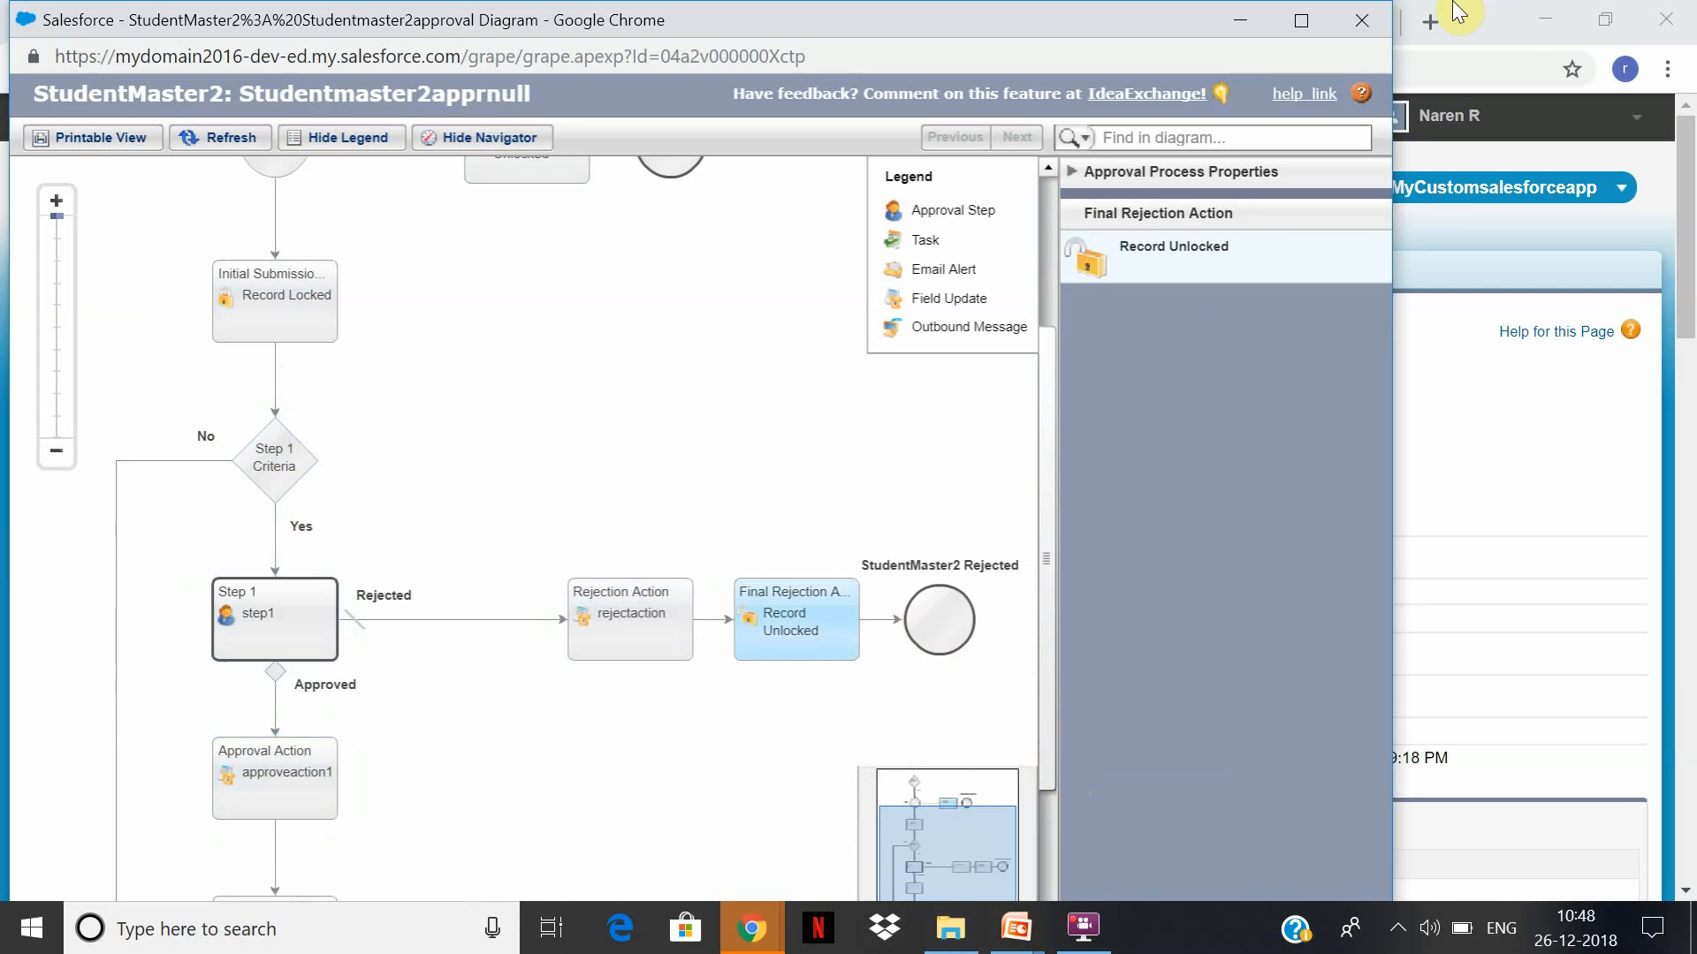
pyautogui.click(1362, 19)
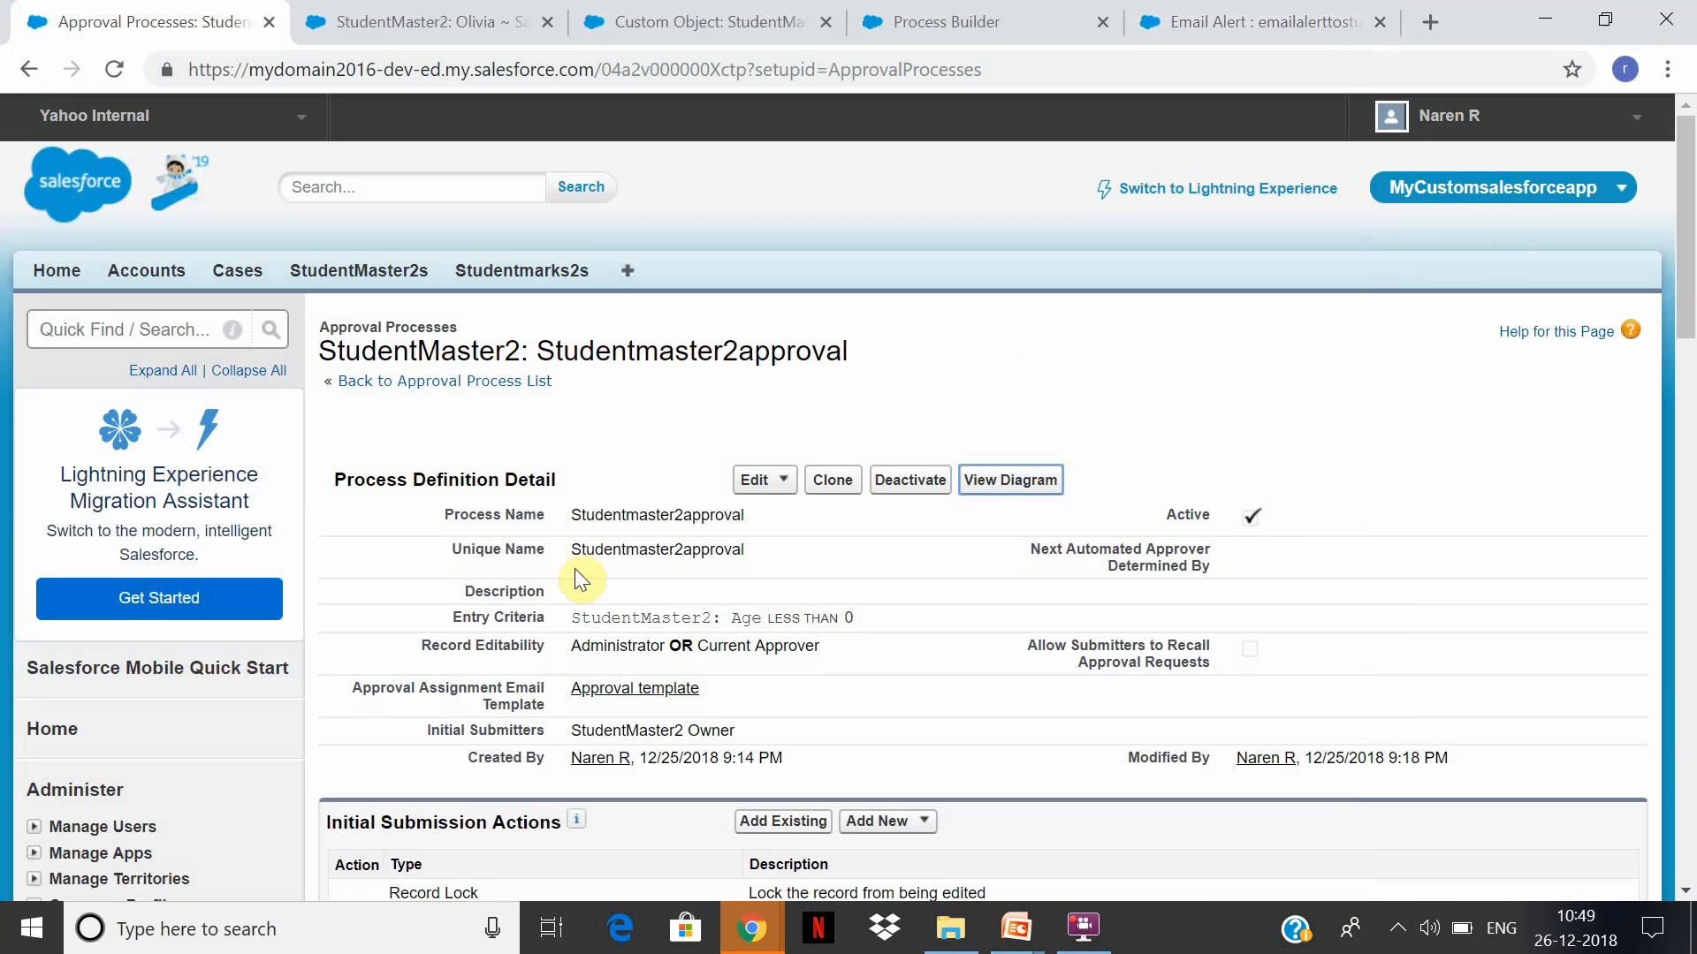
# Return to studentmaster2process in Process Builder and discard the unsaved Submitforapproval action
pyautogui.click(958, 13)
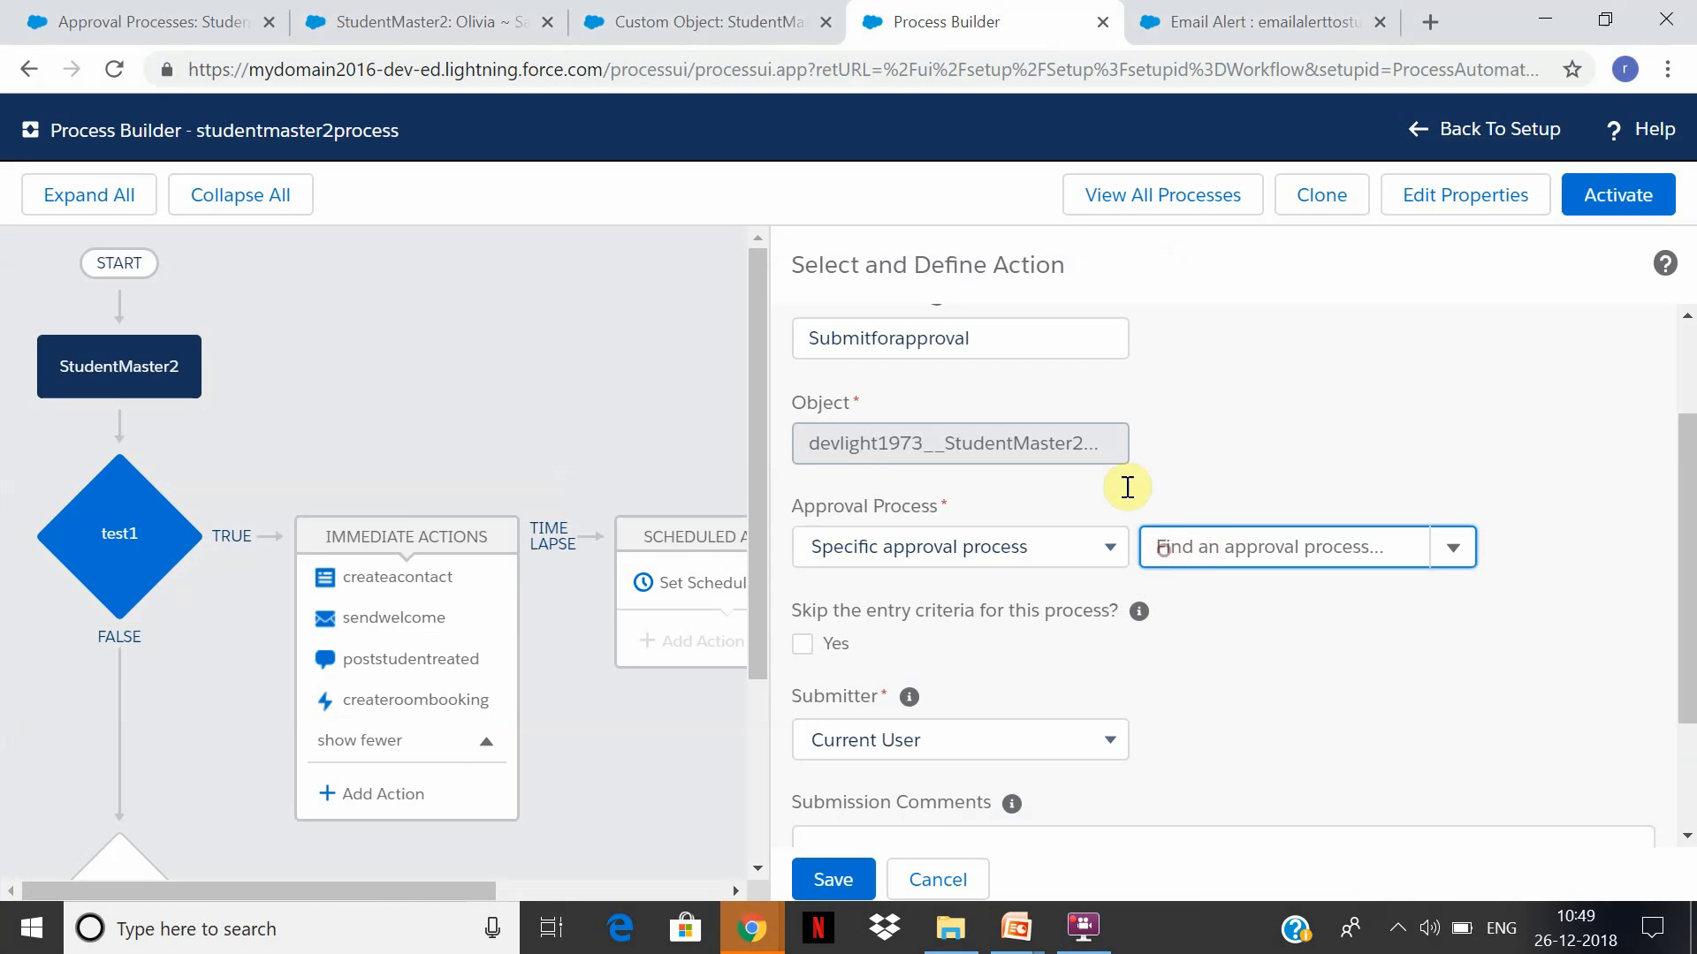
pyautogui.click(37, 17)
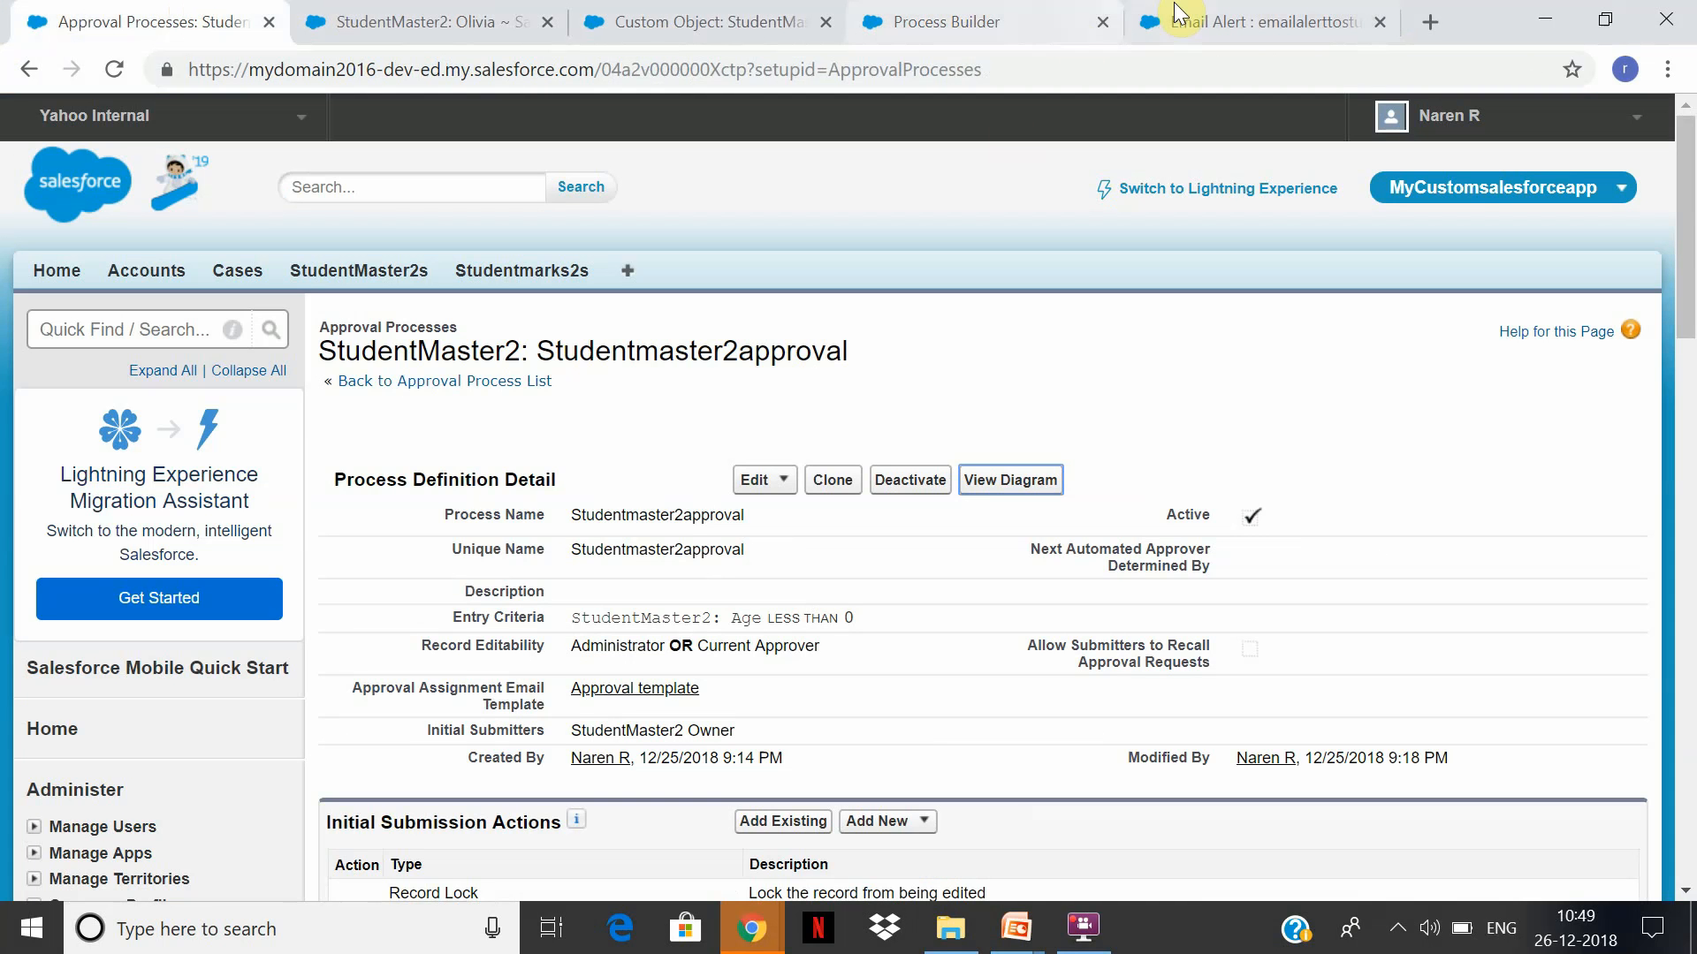
pyautogui.click(1016, 14)
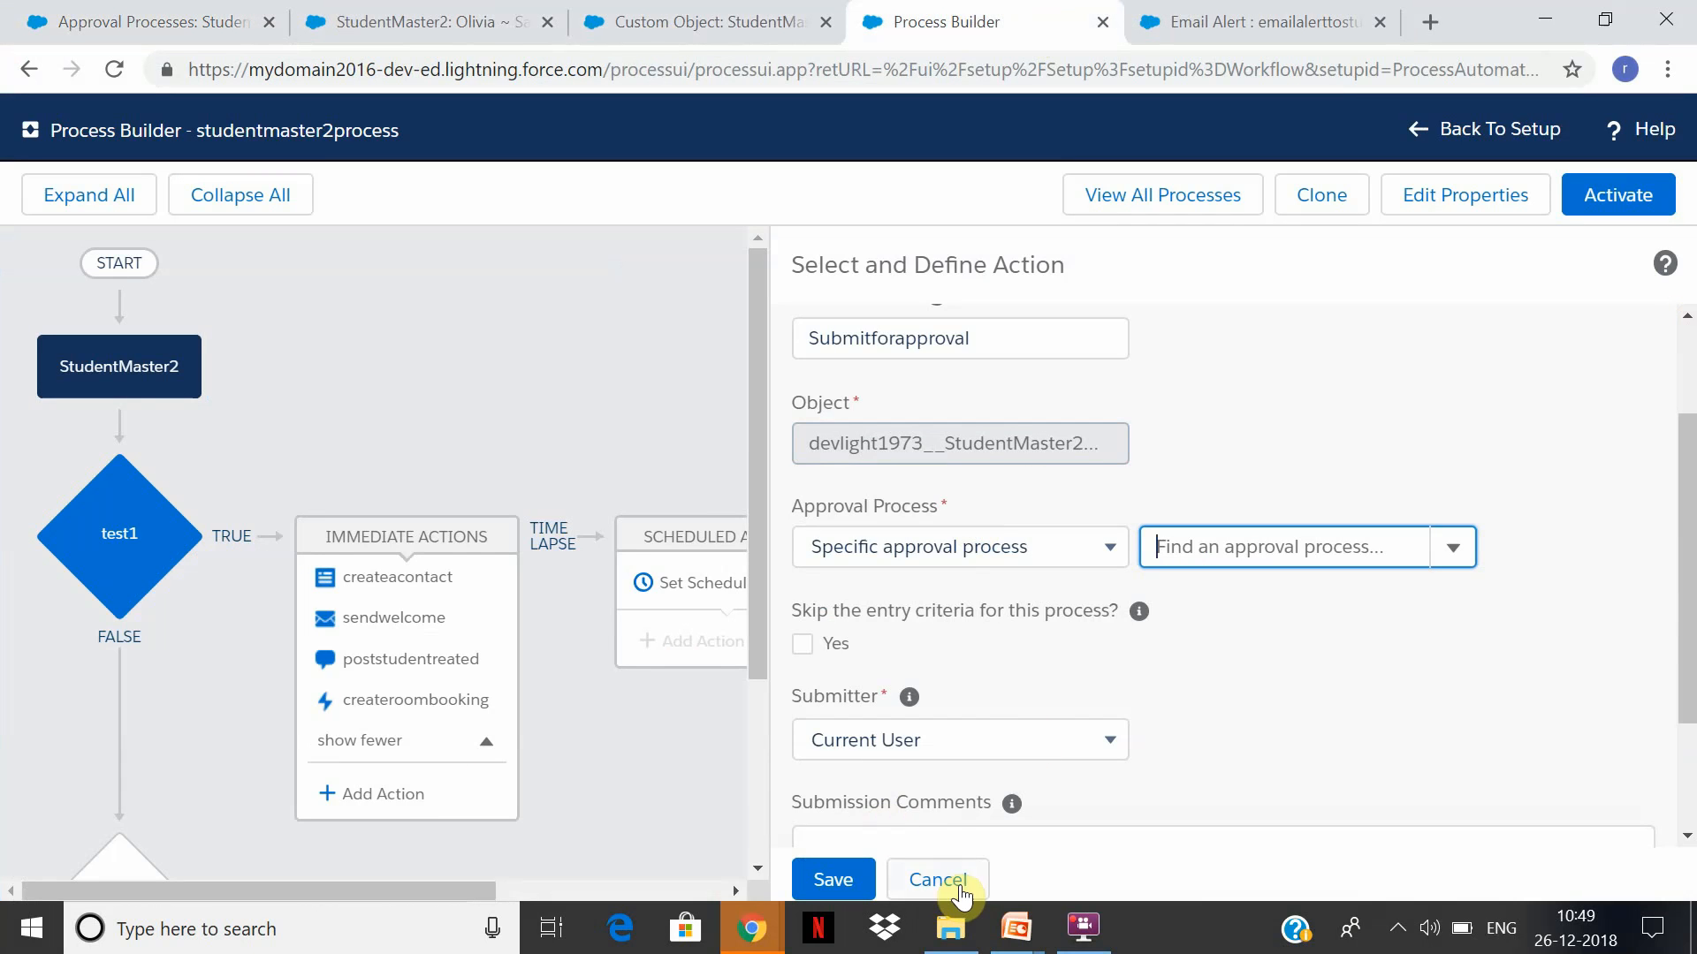
pyautogui.click(960, 883)
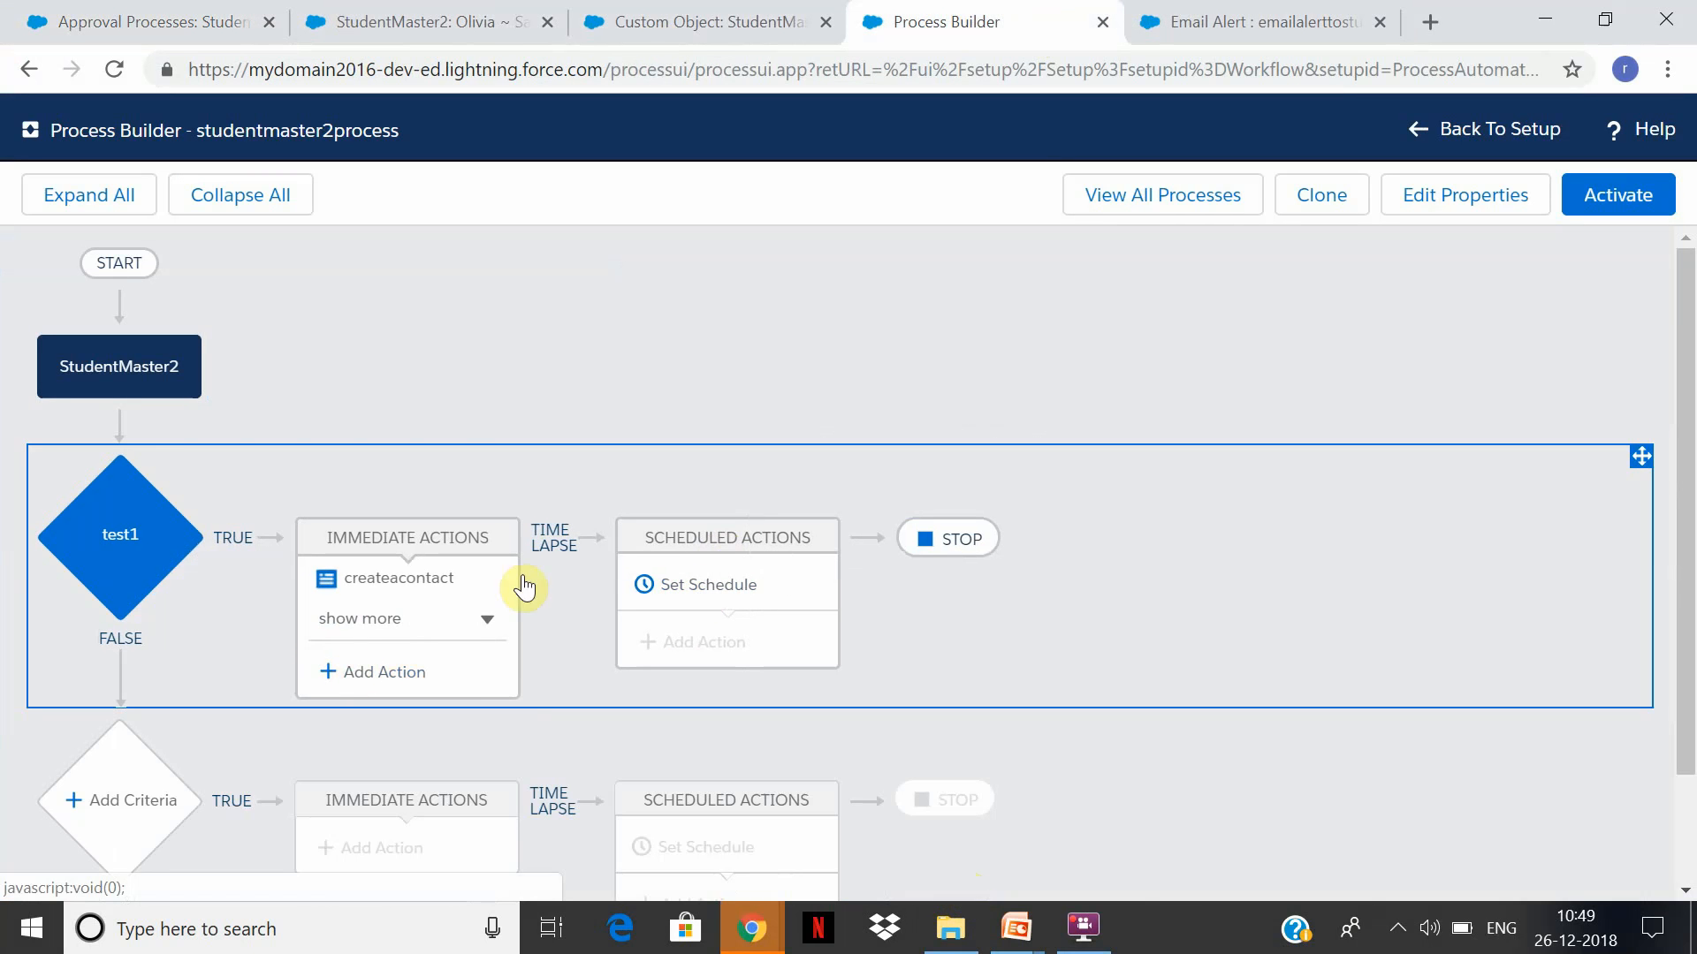
# Start a new Submit for Approval immediate action named submitapp under the test1 criteria
pyautogui.click(476, 620)
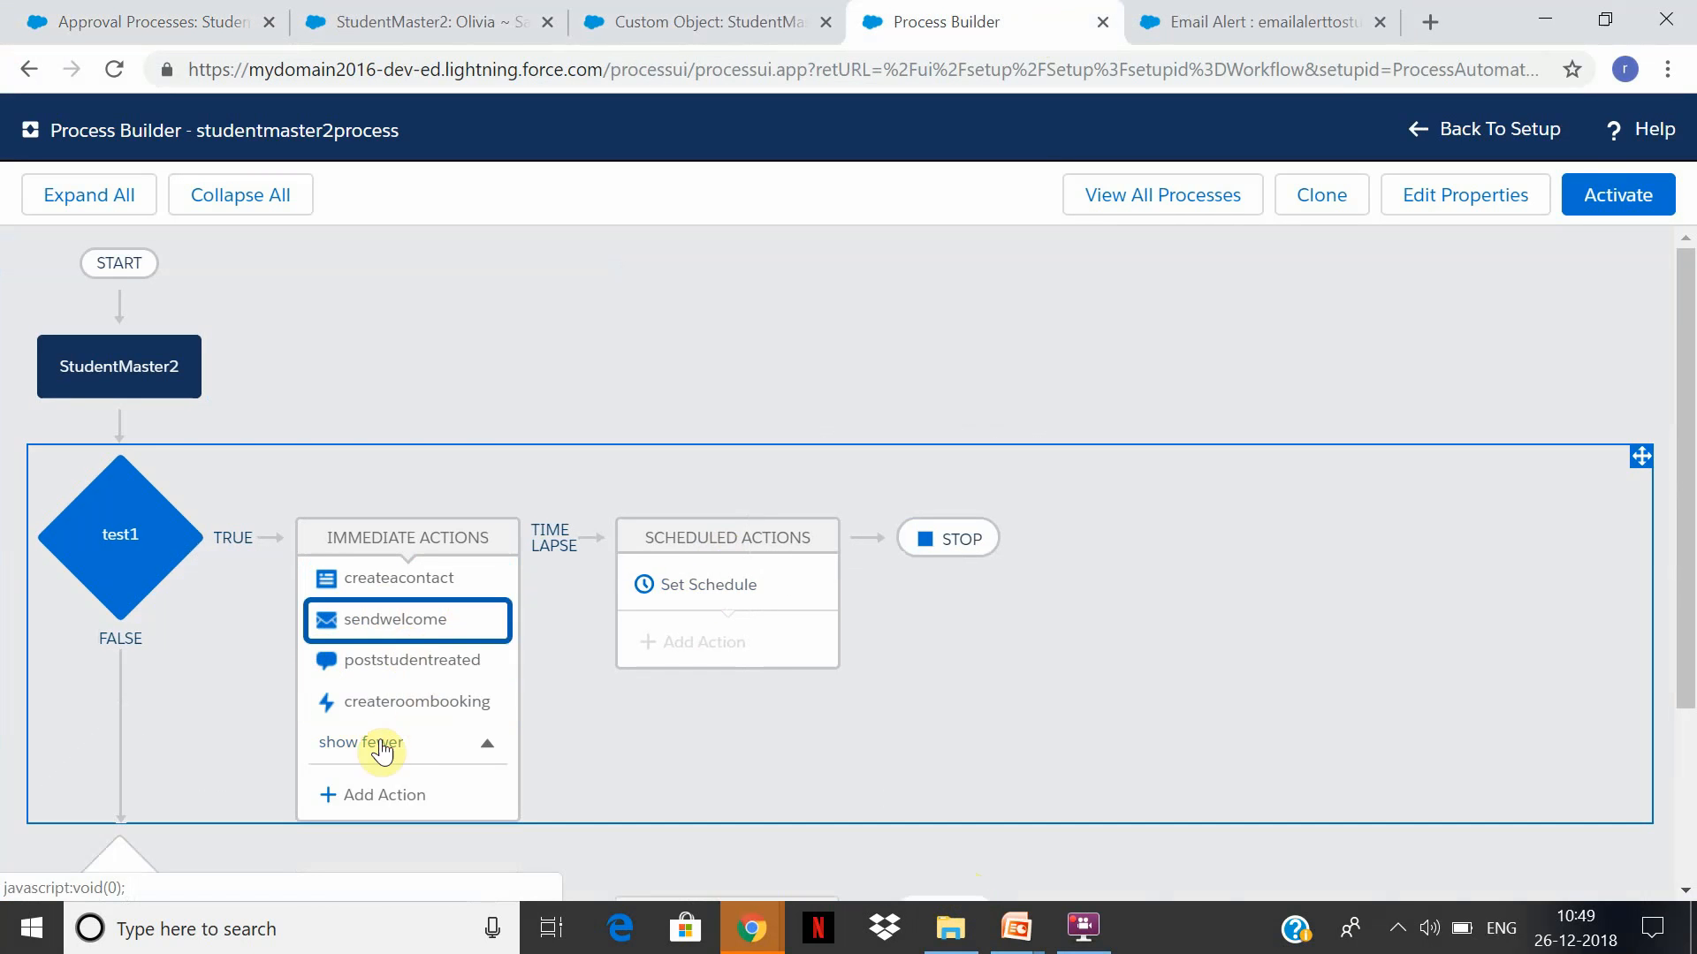
pyautogui.click(385, 795)
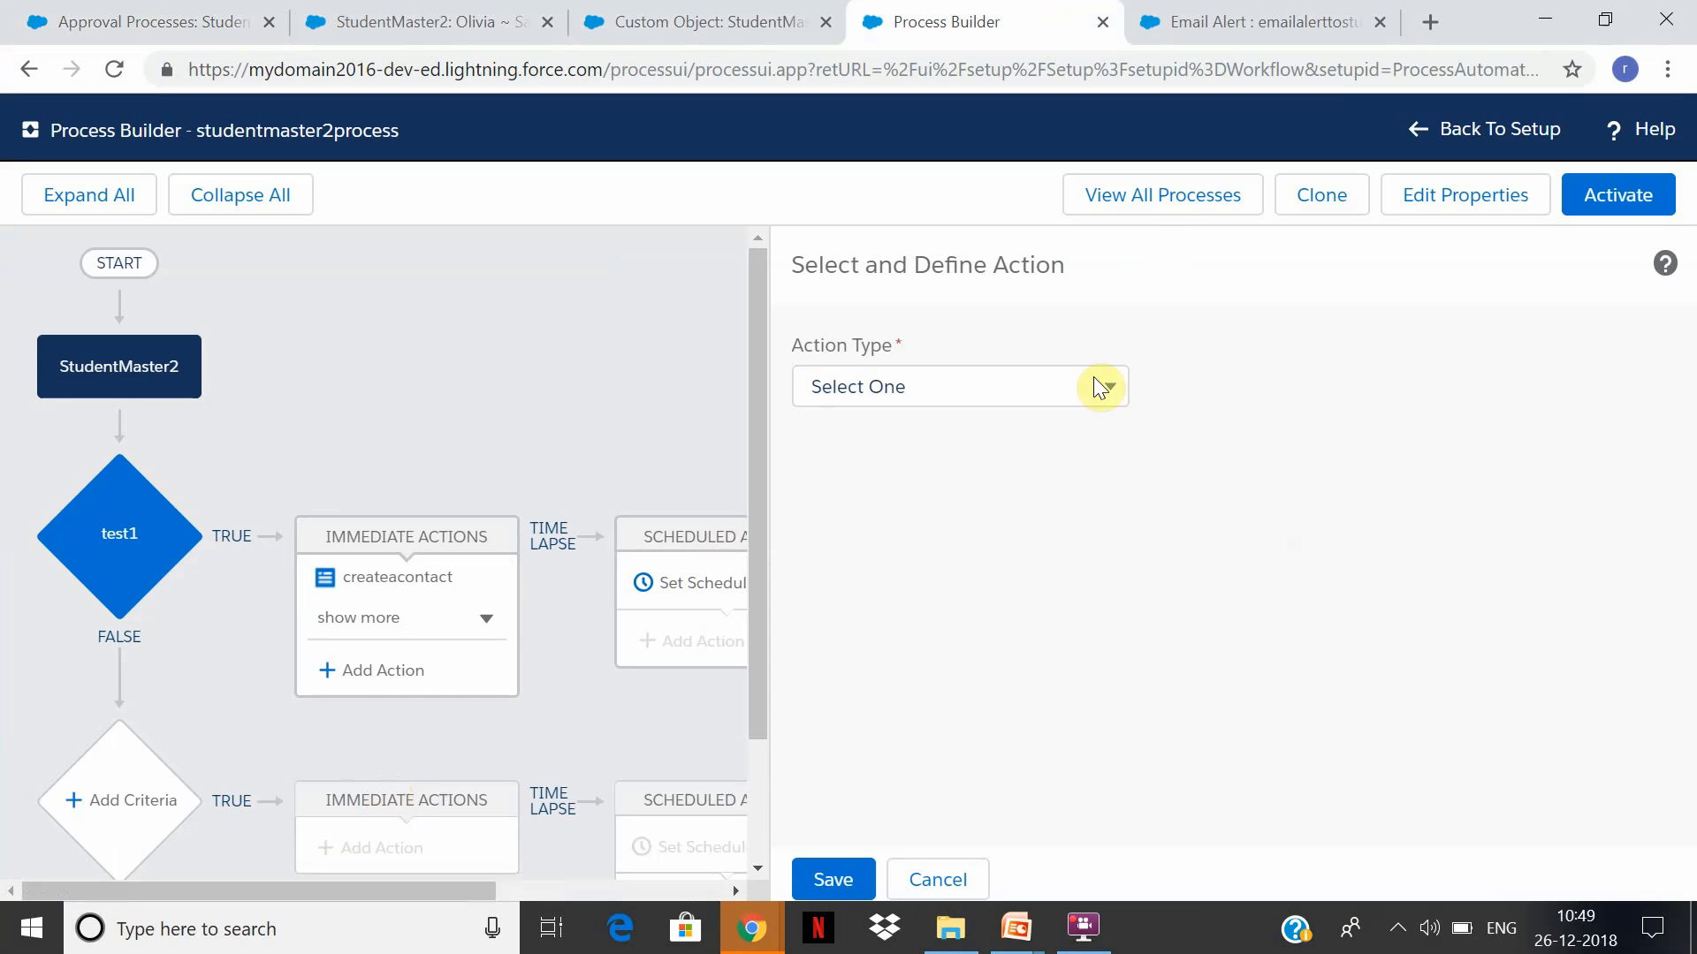
pyautogui.click(1089, 400)
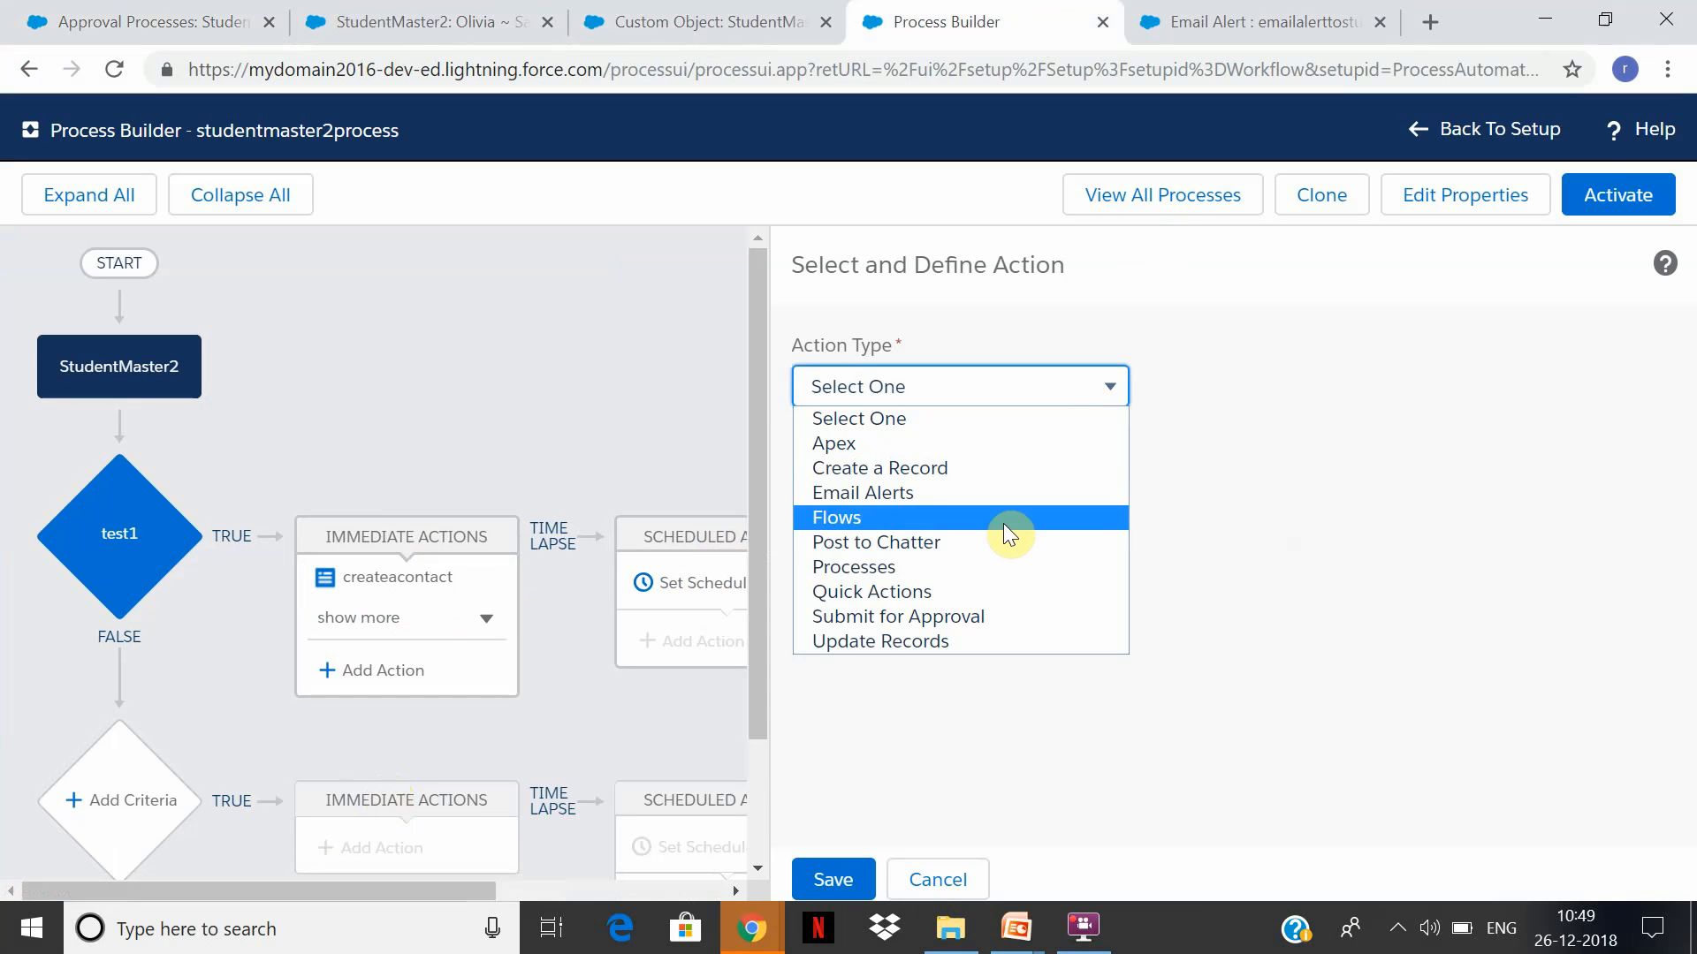
pyautogui.click(1034, 618)
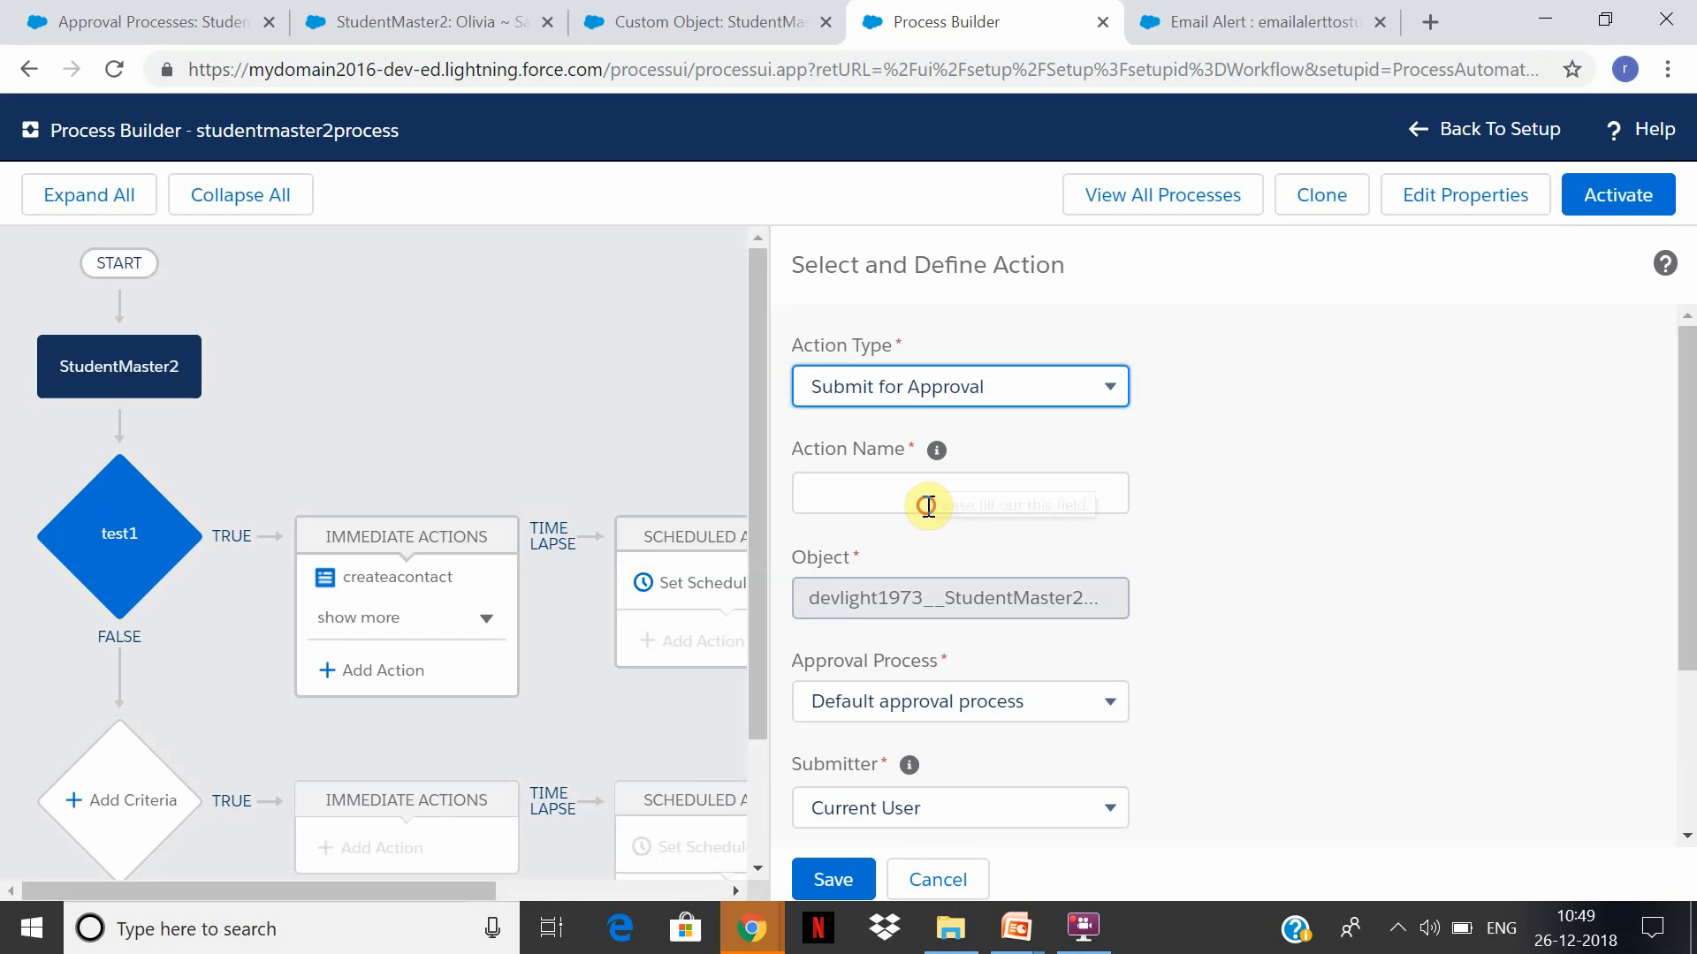
pyautogui.click(920, 505)
pyautogui.write('submitapp')
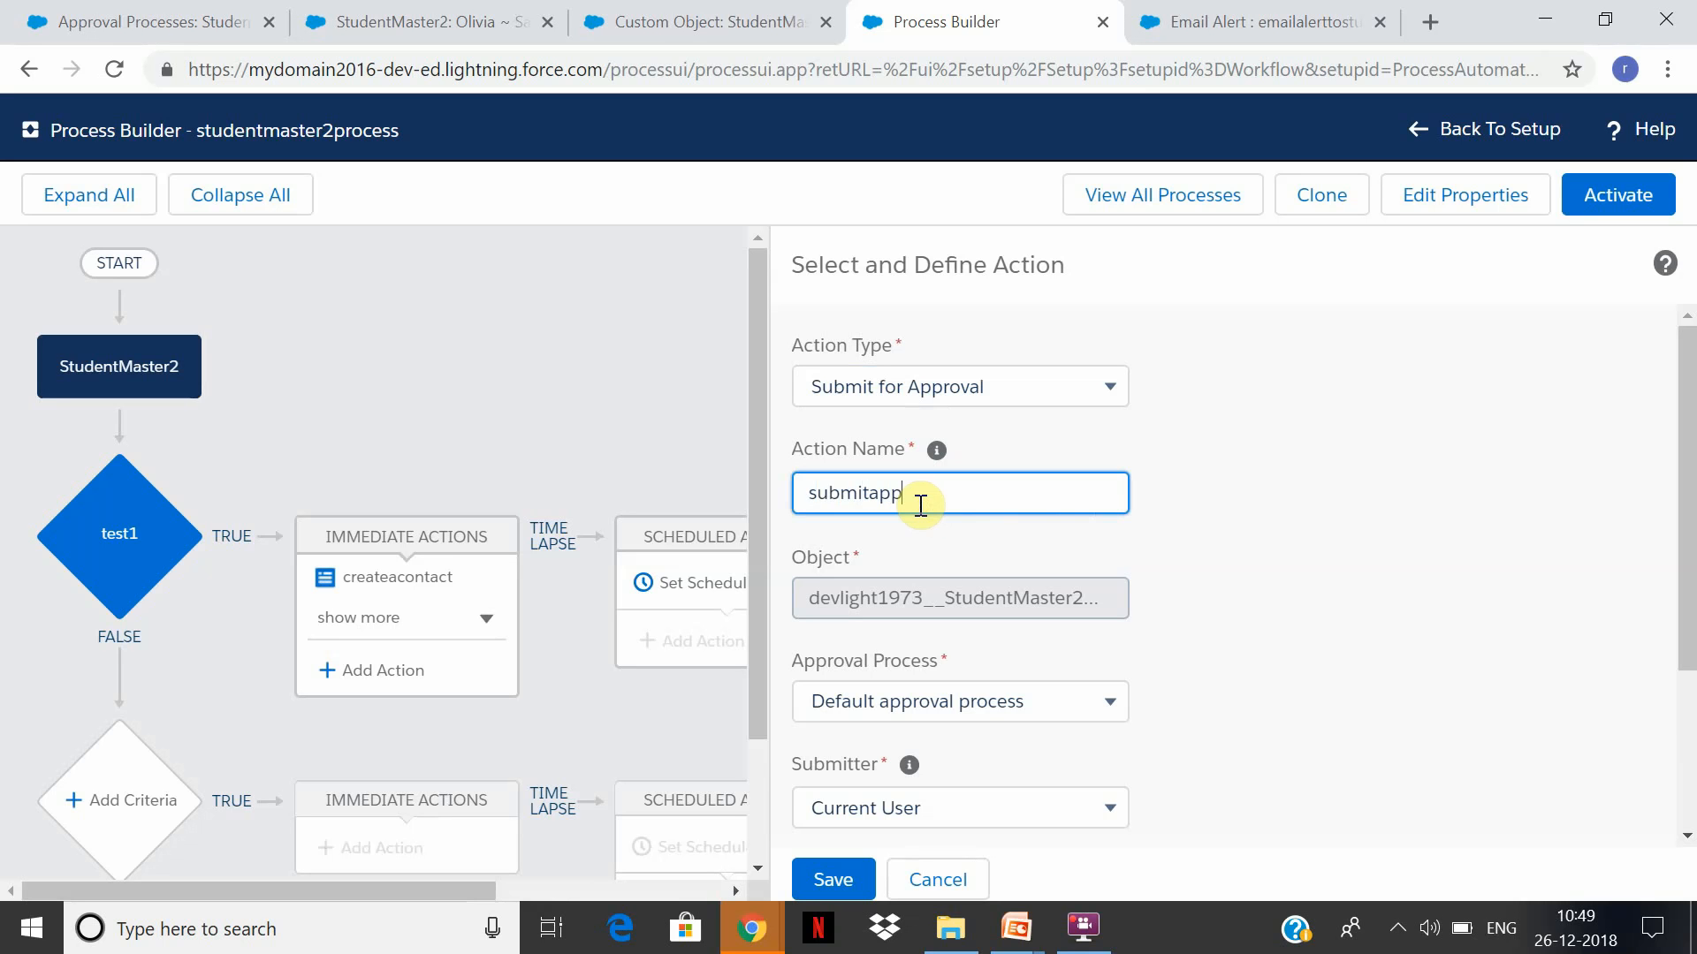
pyautogui.press('Tab')
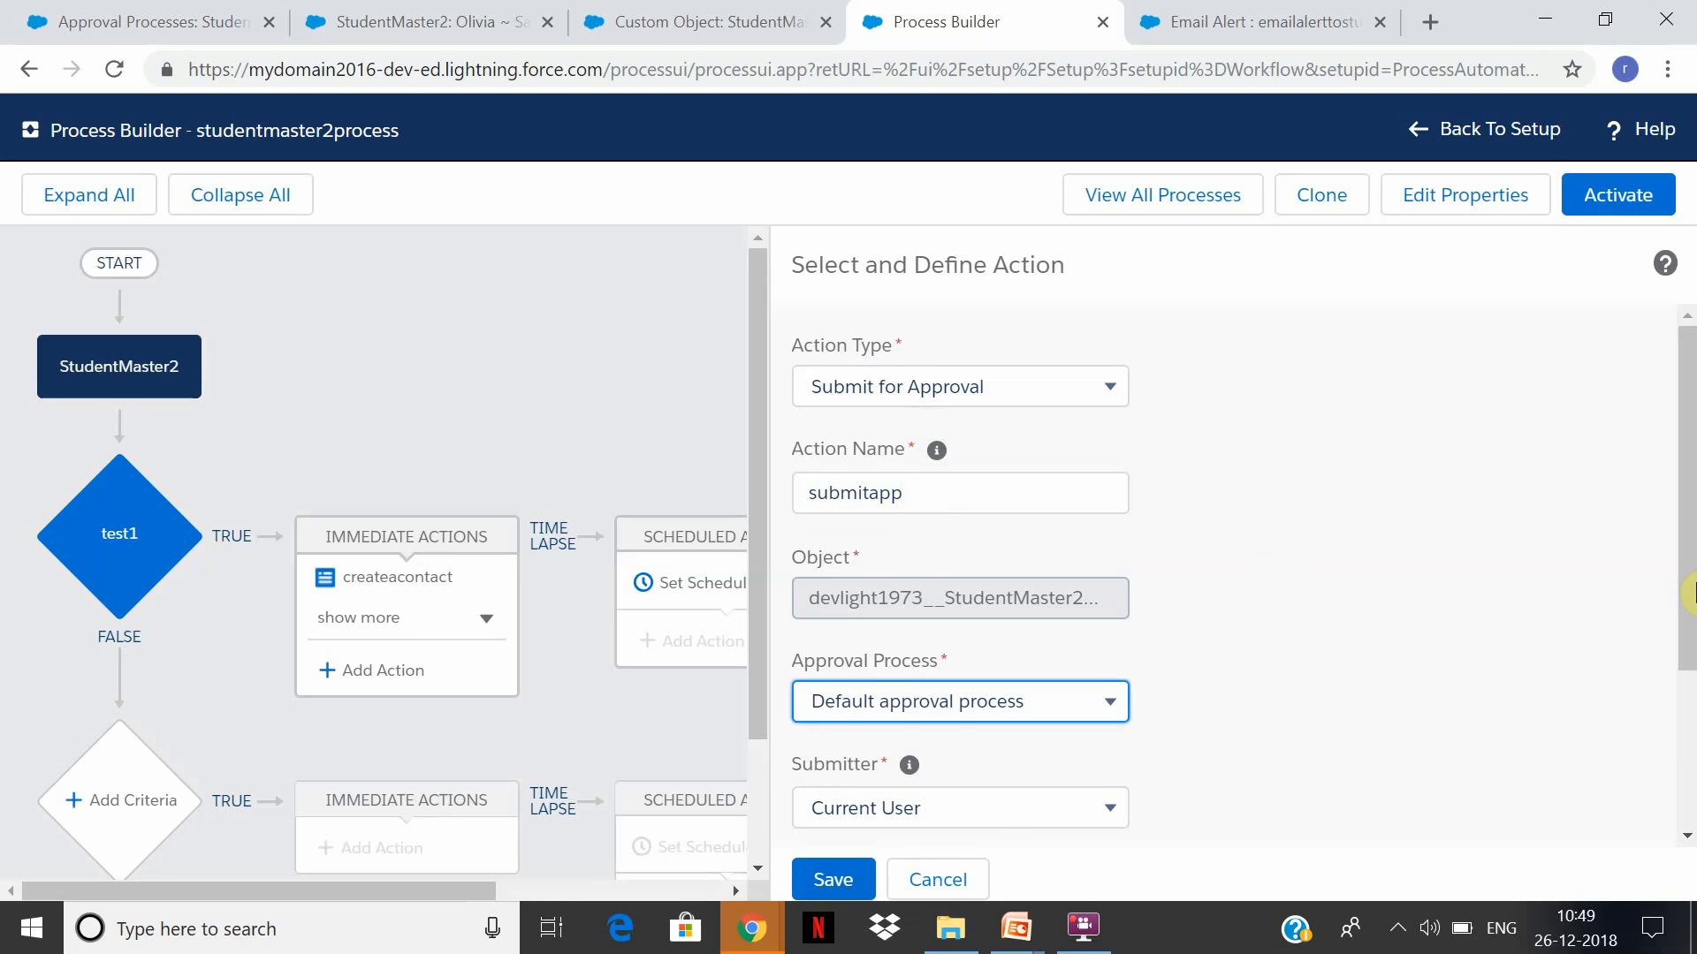
# Set the submitapp action to use a specific approval process and search for "Stude"
pyautogui.scroll(-1, 1571, 619)
pyautogui.click(1038, 580)
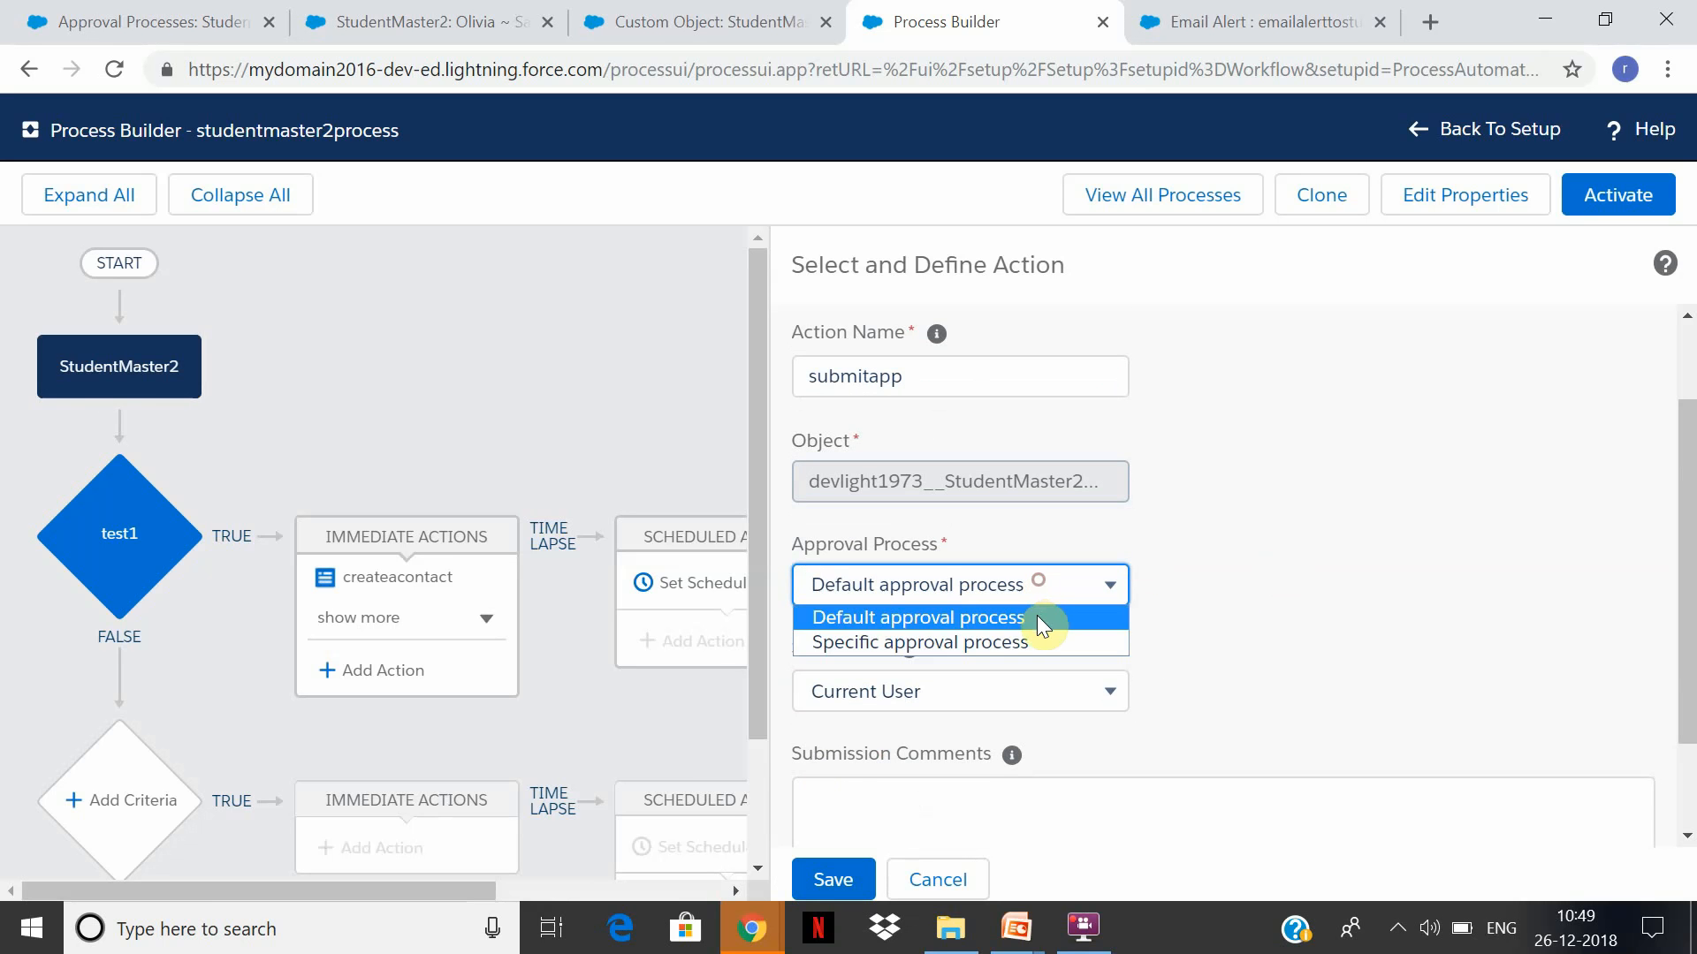
pyautogui.click(1036, 644)
pyautogui.click(1320, 581)
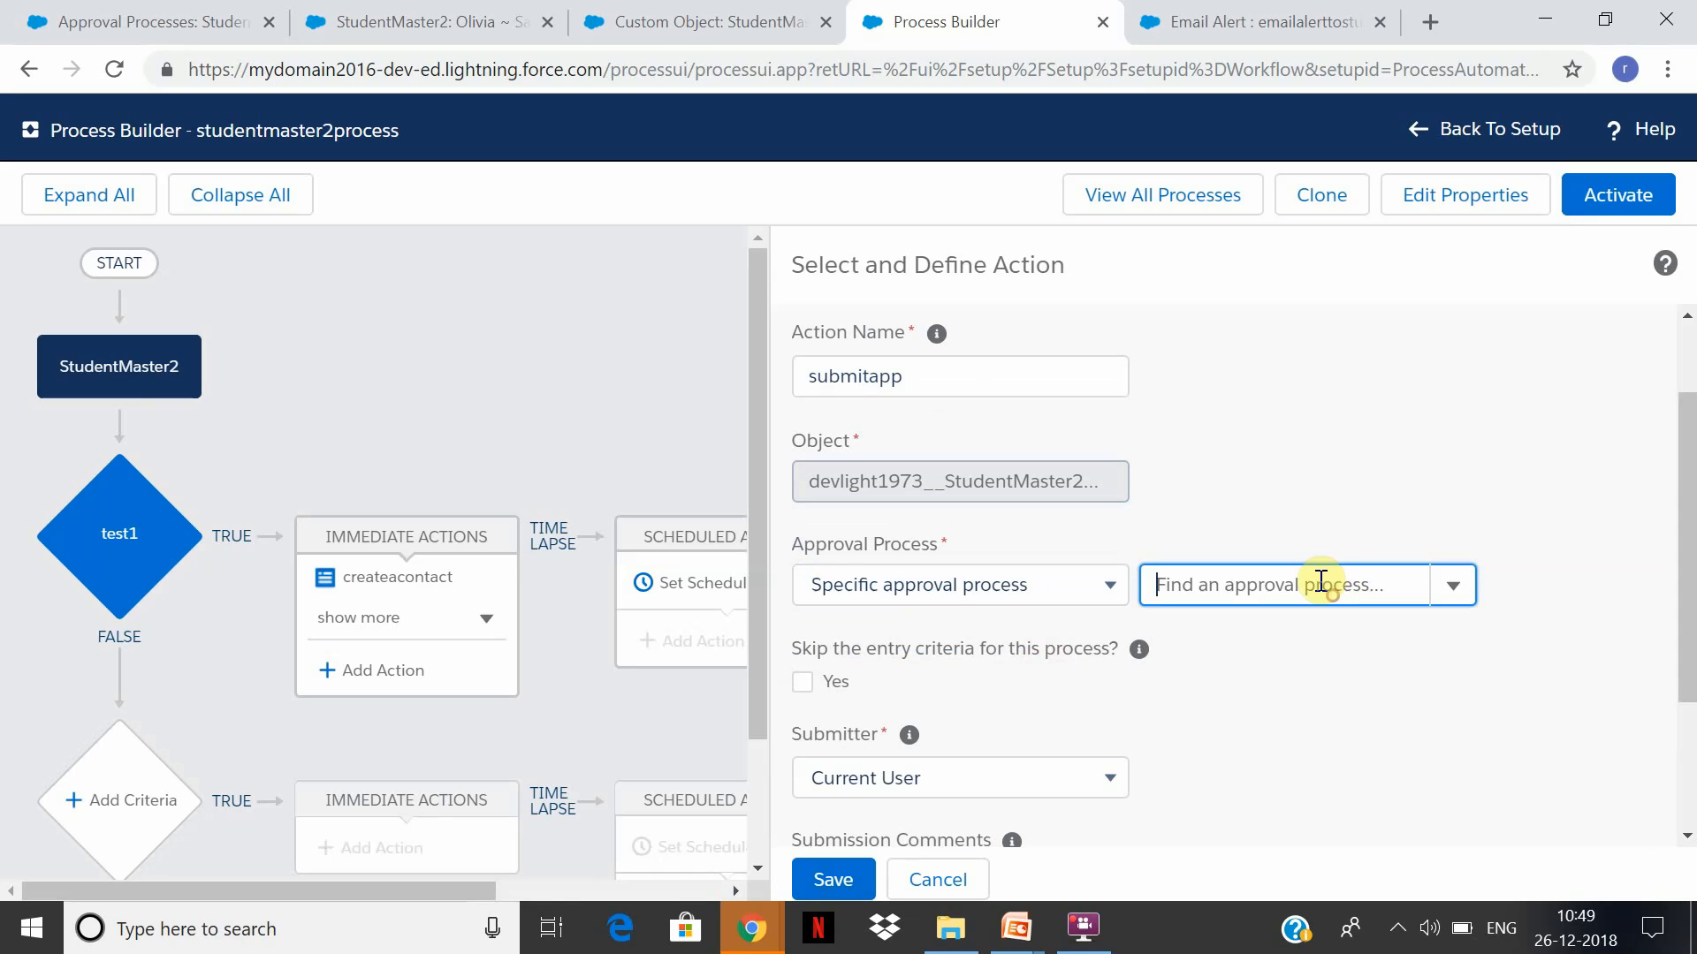
pyautogui.write('Stude')
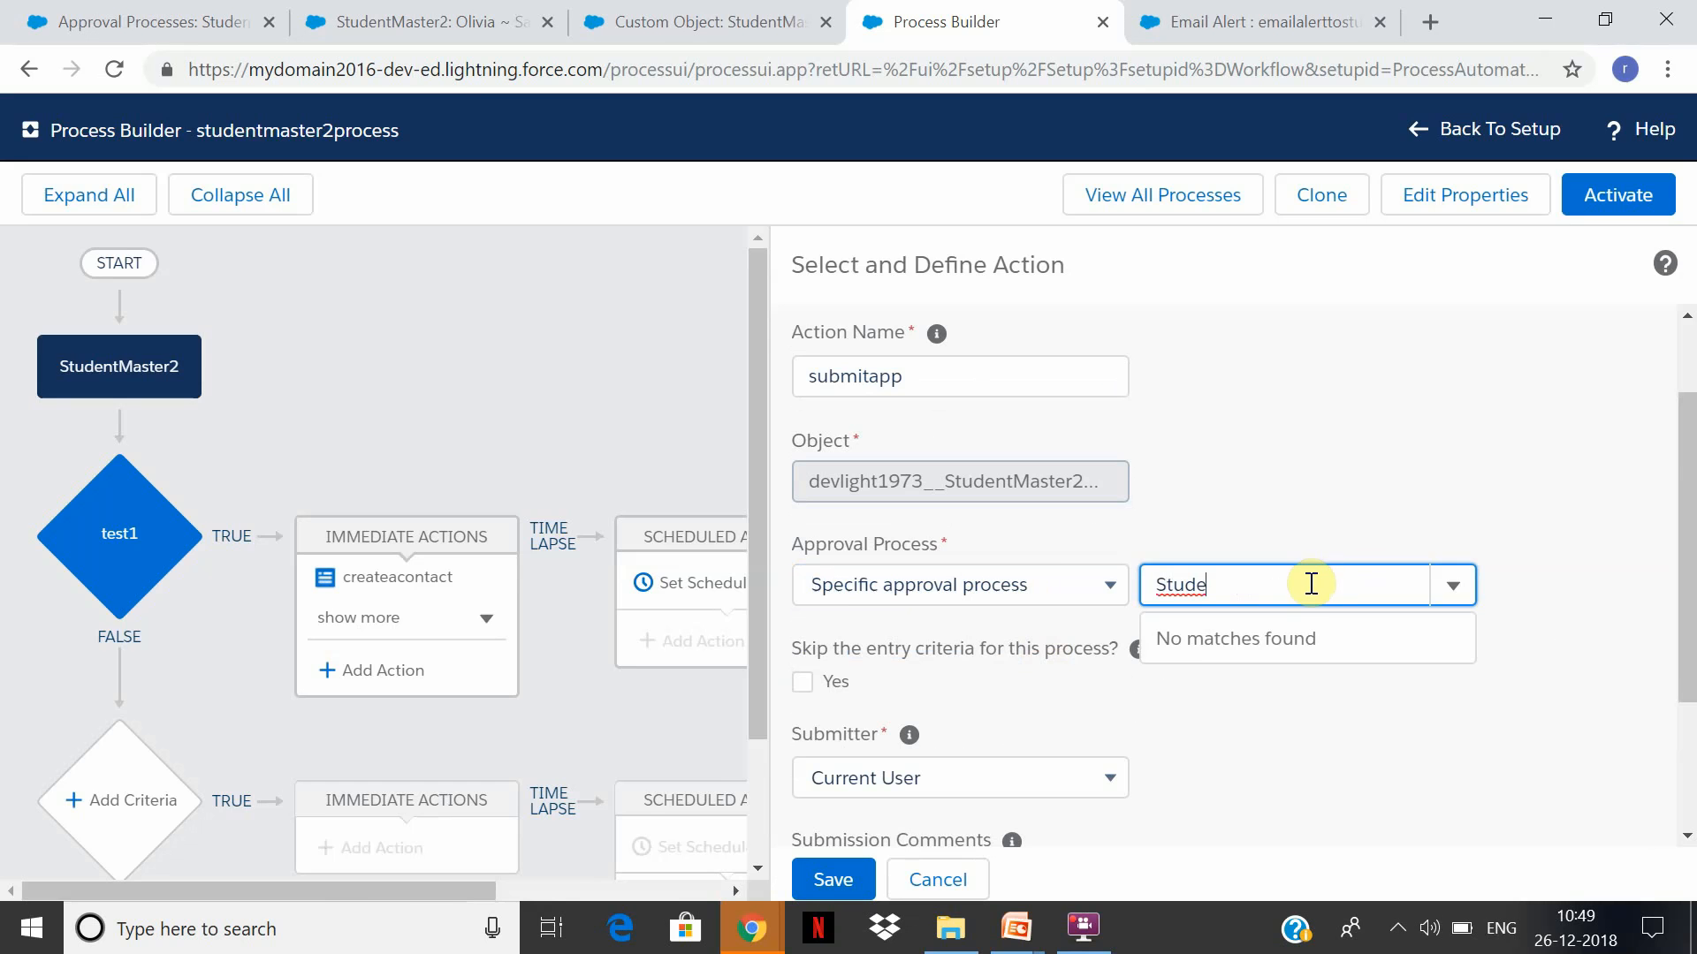
# Check the approval process list for StudentMaster2 in Setup, and return to Process Builder
pyautogui.click(187, 16)
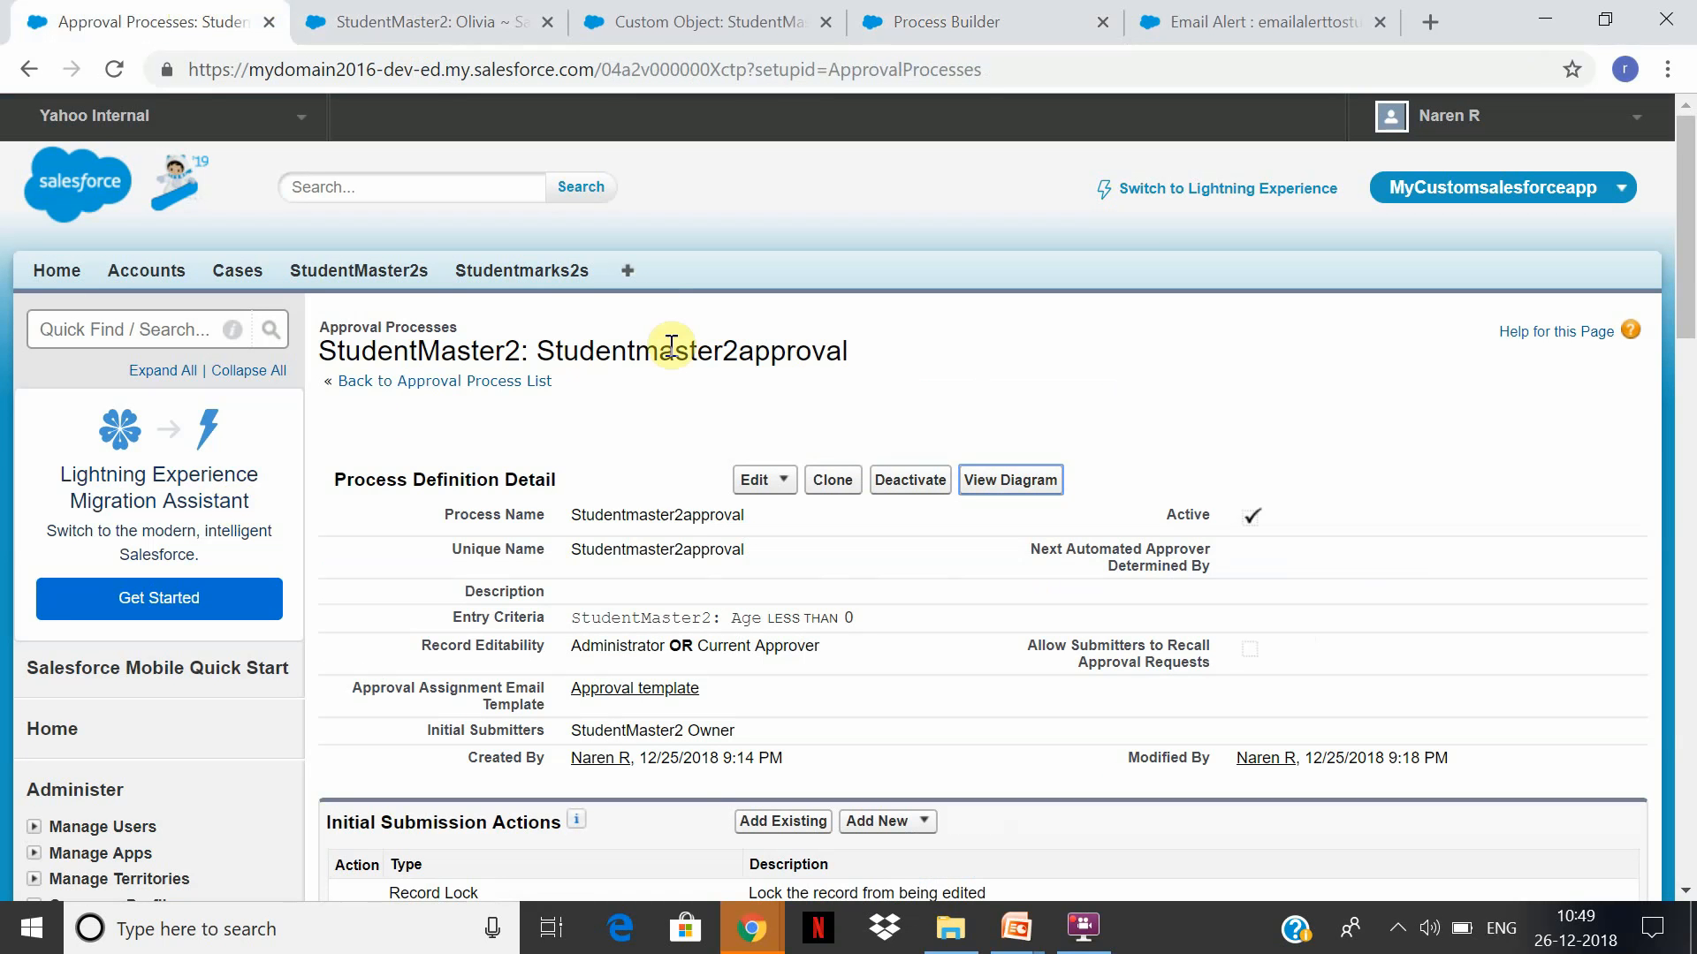
pyautogui.click(526, 383)
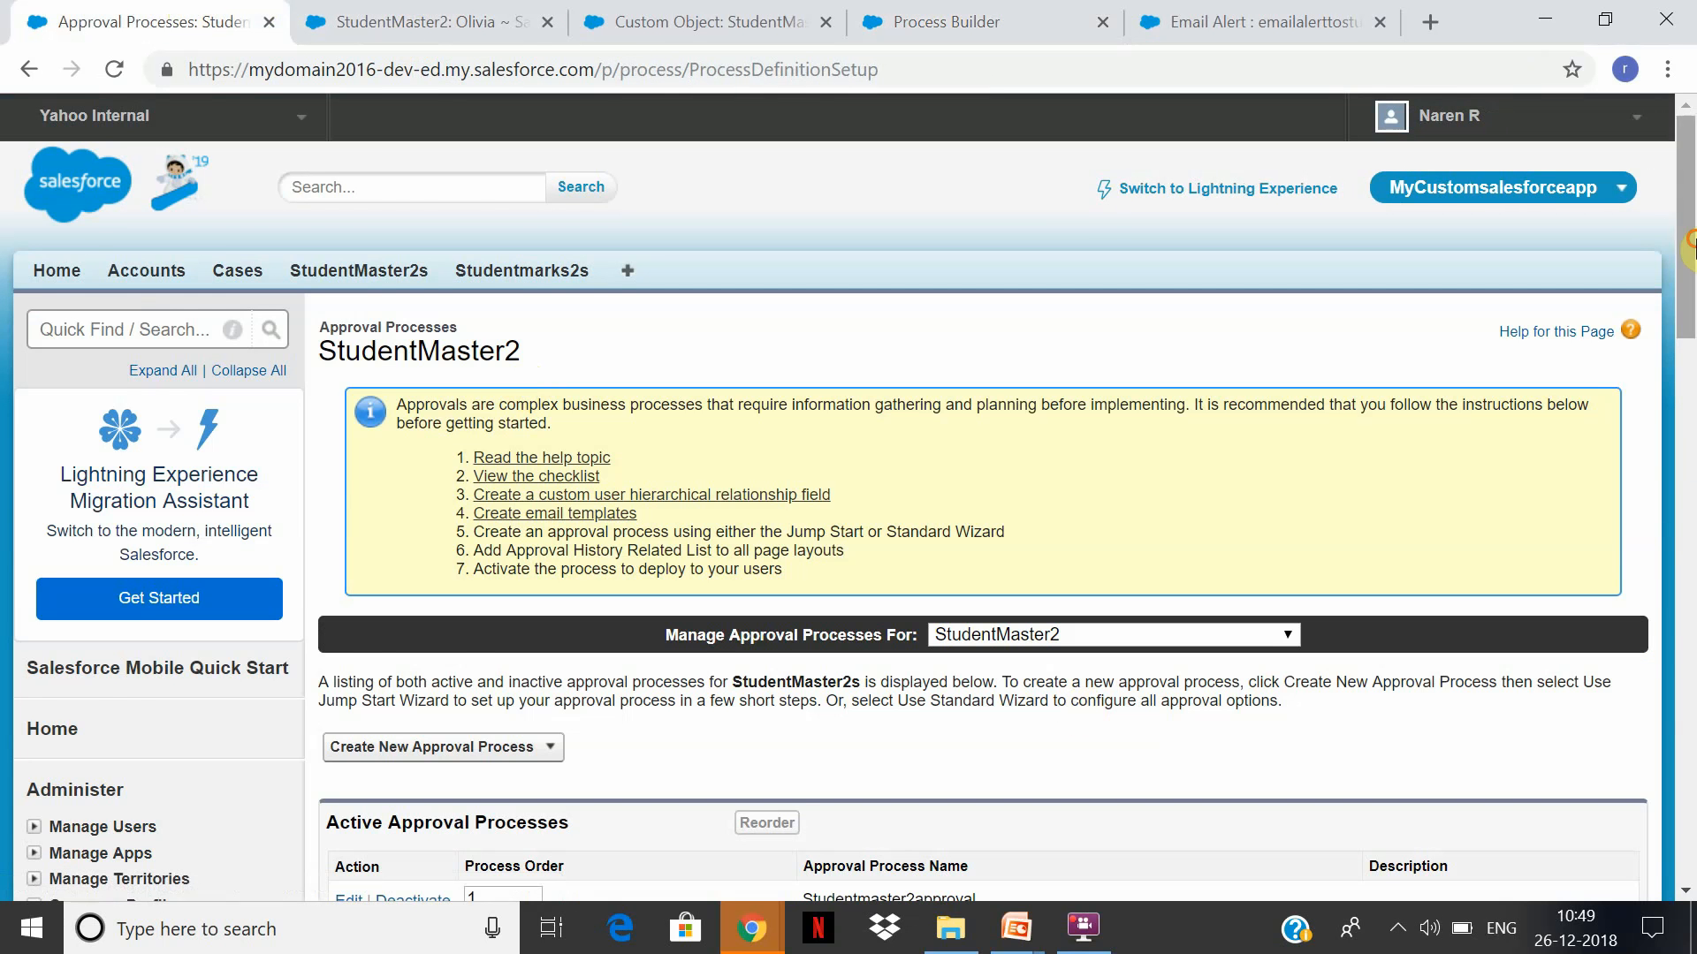
pyautogui.moveTo(1690, 241); pyautogui.dragTo(1690, 310)
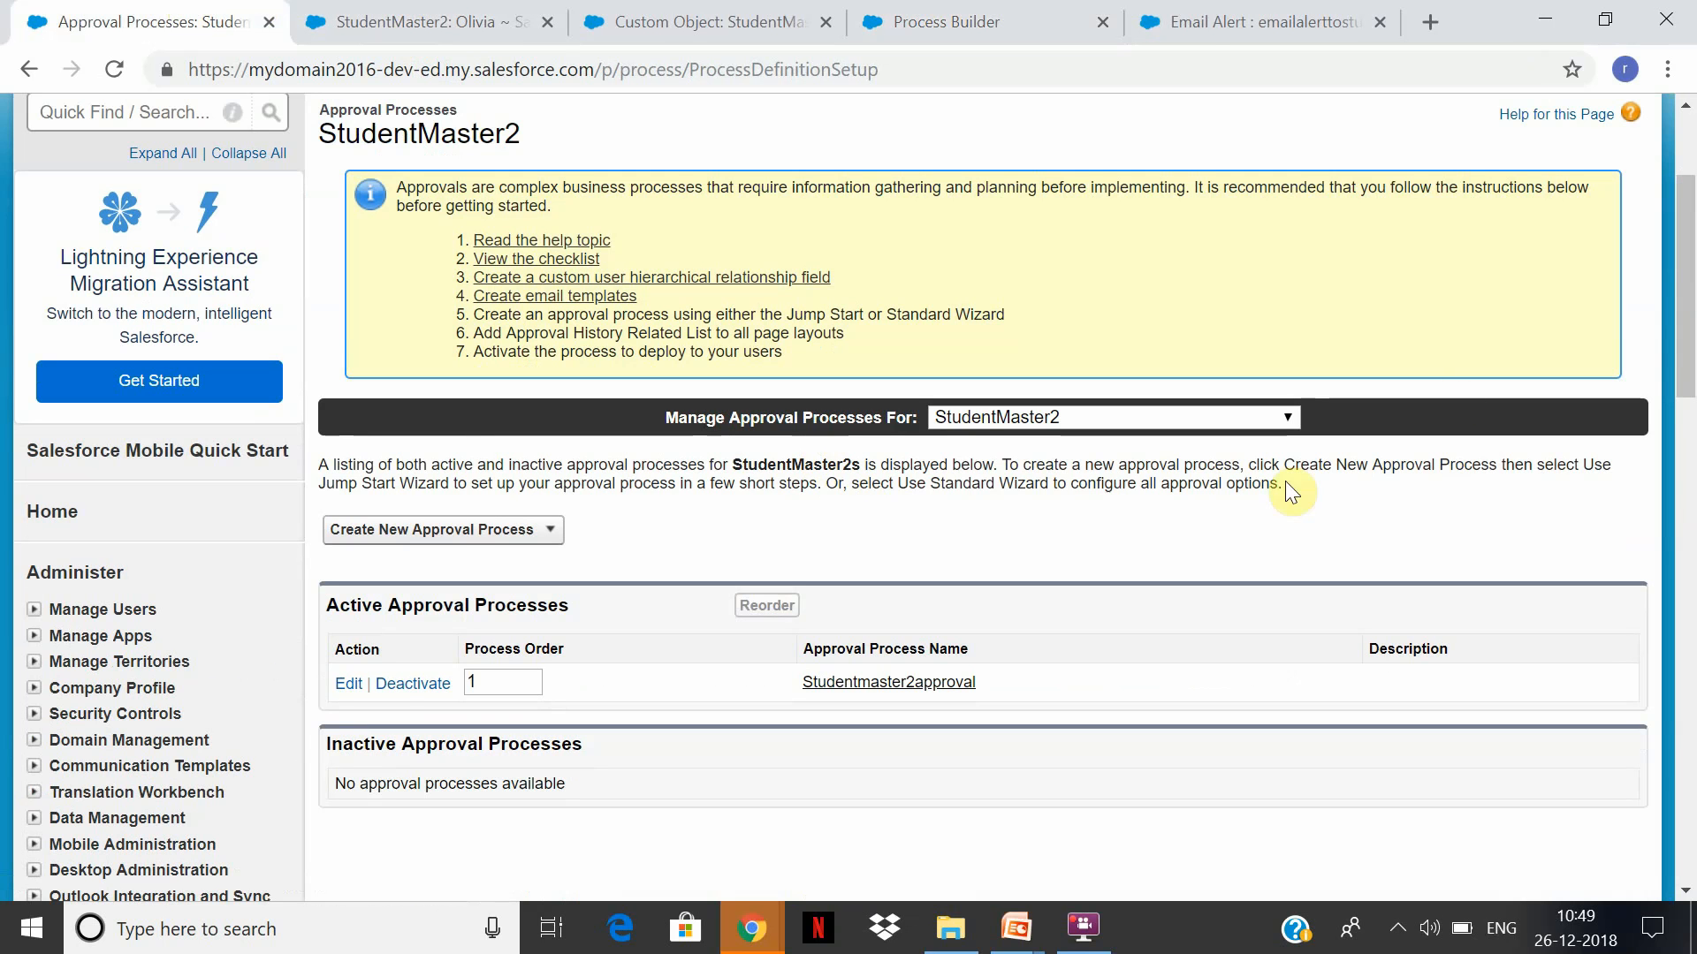
pyautogui.click(969, 12)
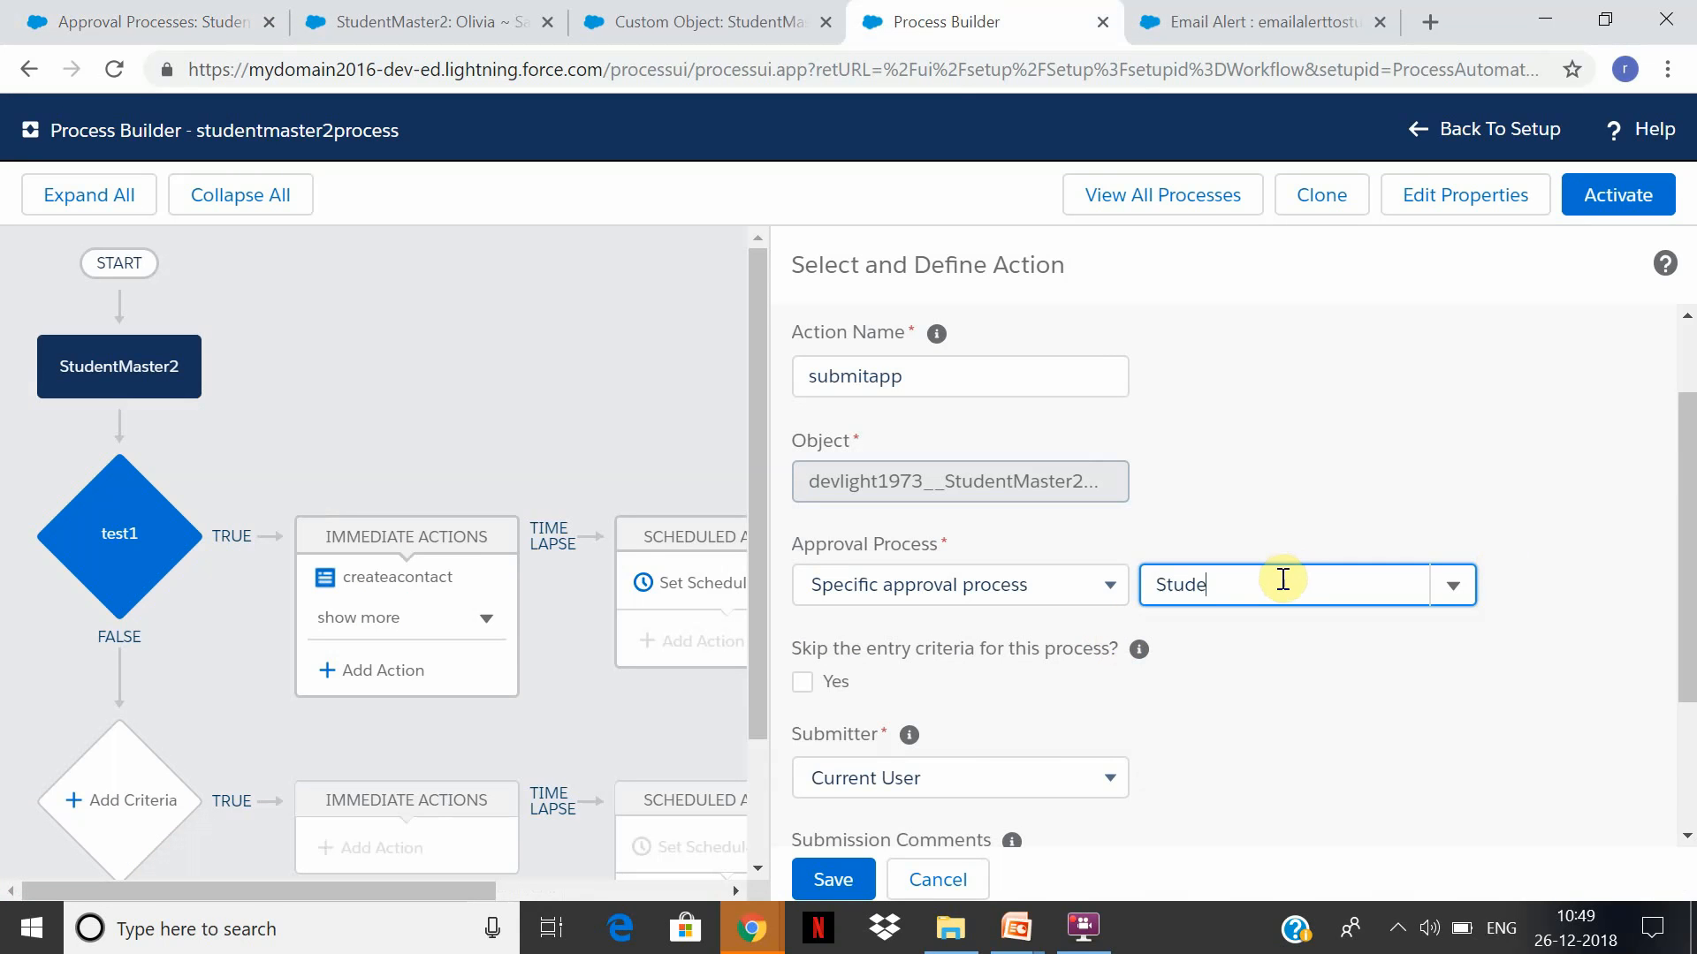
# Clear the approval process search text in the submitapp action
pyautogui.press('BackSpace')
pyautogui.press('BackSpace')
pyautogui.press('BackSpace')
pyautogui.press('BackSpace')
pyautogui.press('BackSpace')
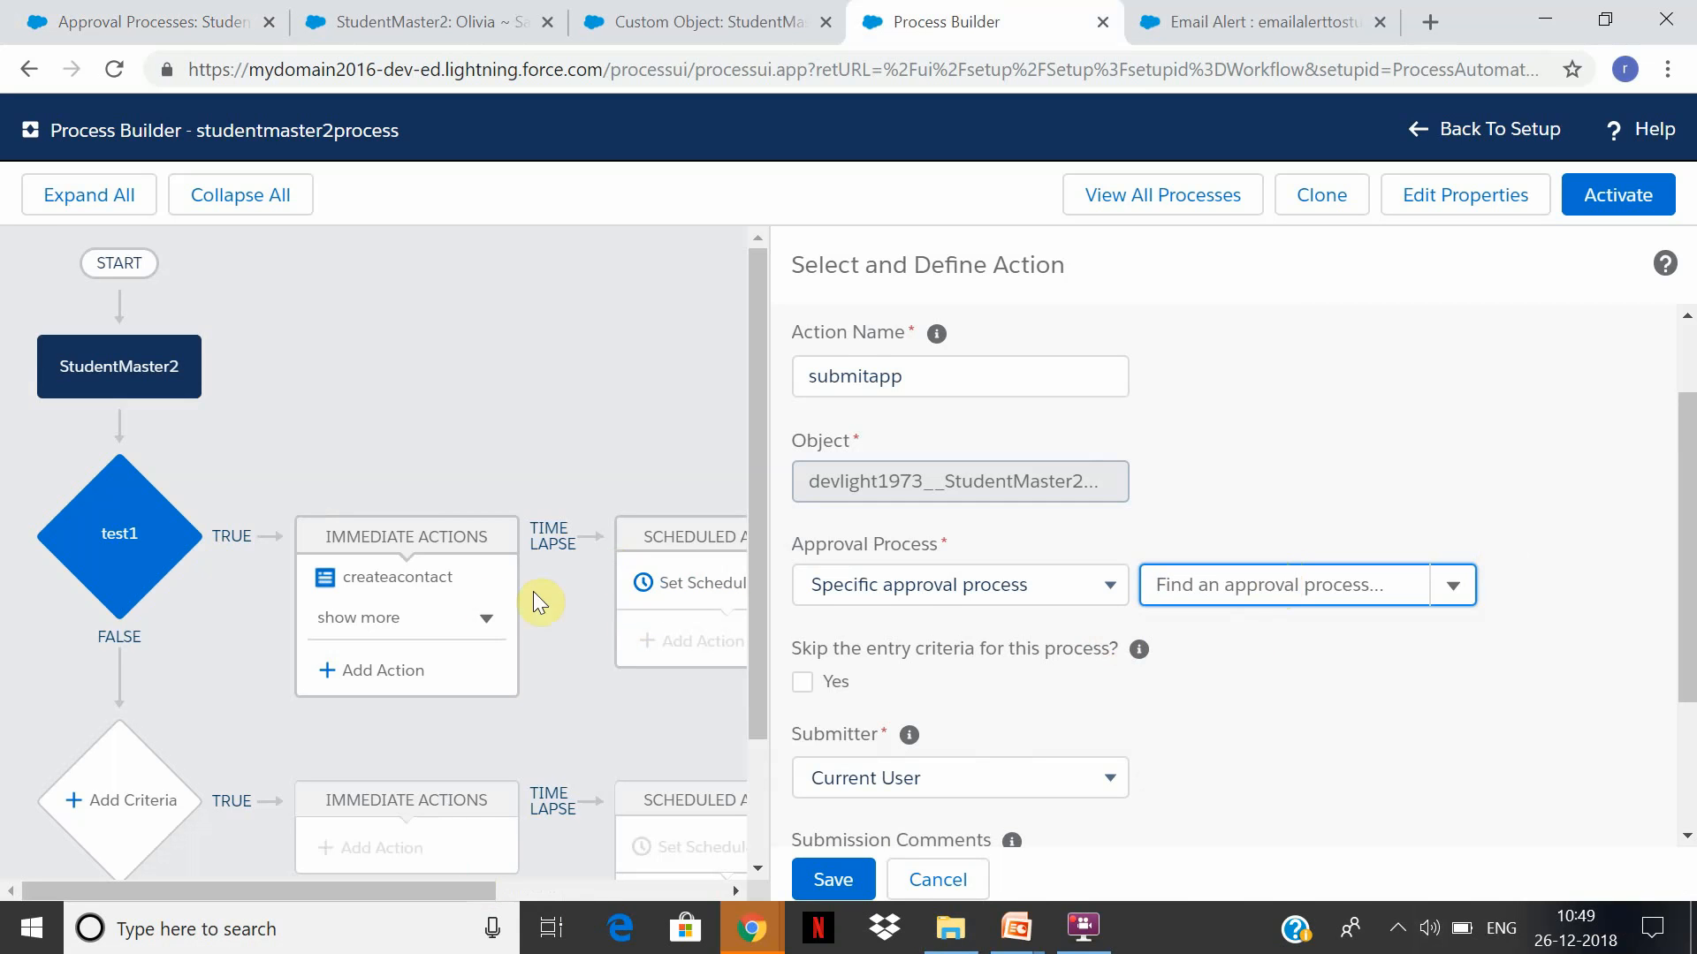
# Start a new Update Records immediate action under test1 instead, and name it updatesame
pyautogui.click(411, 670)
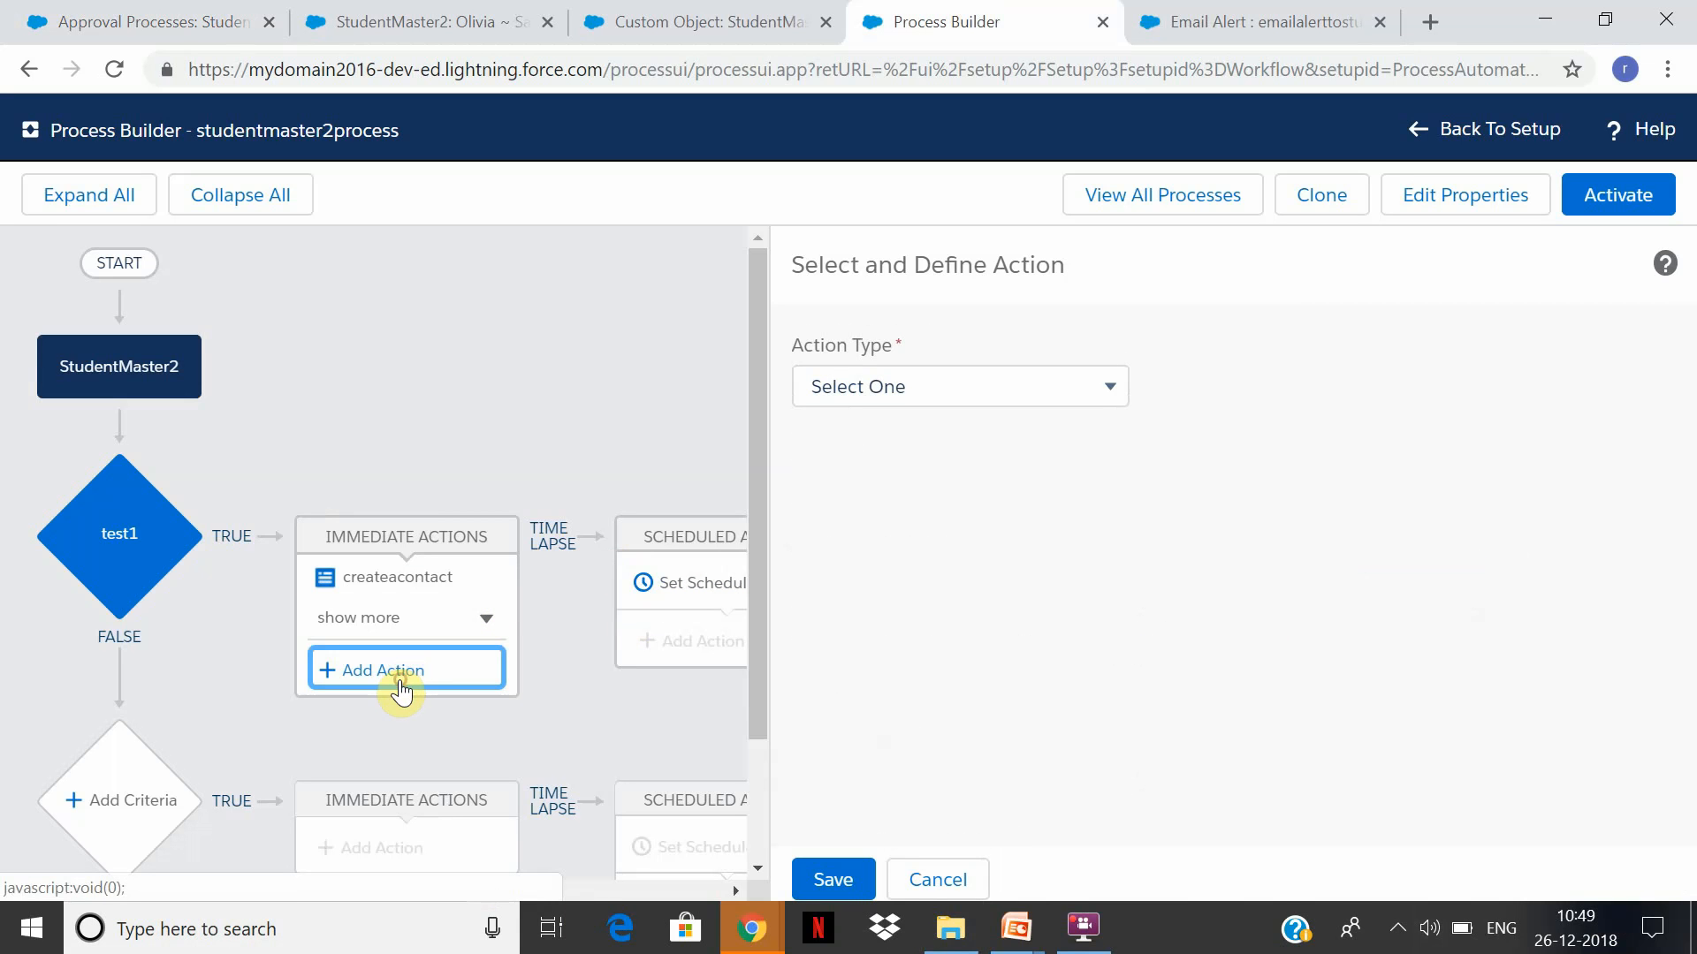
pyautogui.click(1111, 387)
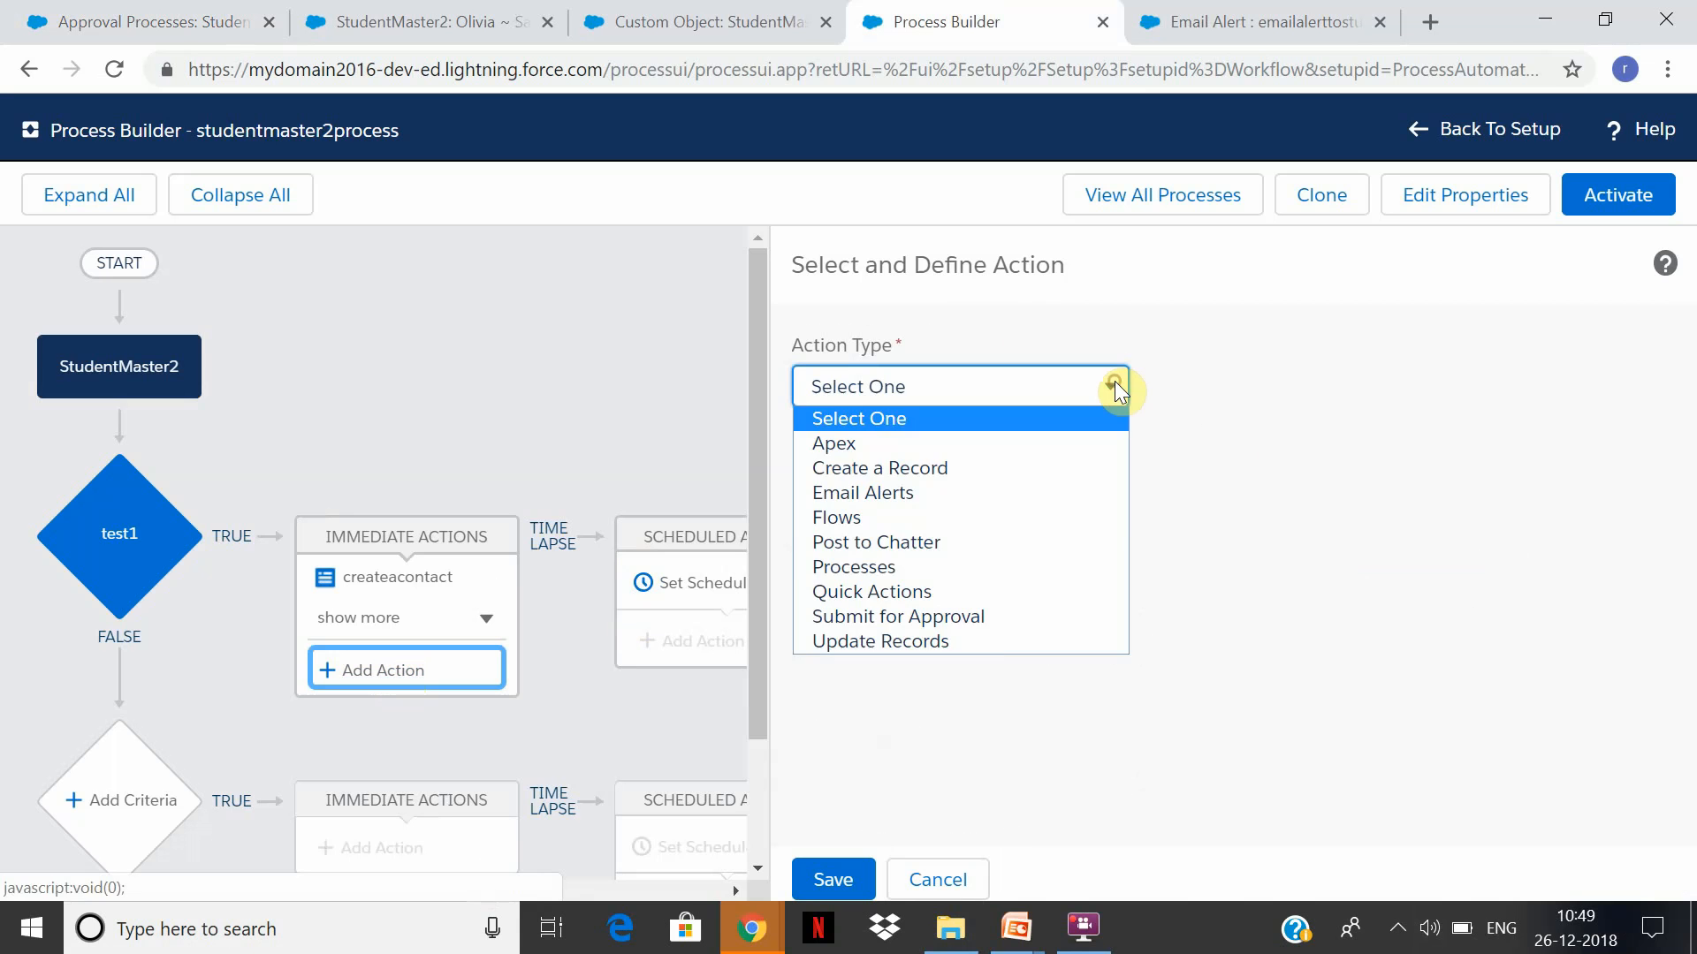
pyautogui.click(1000, 643)
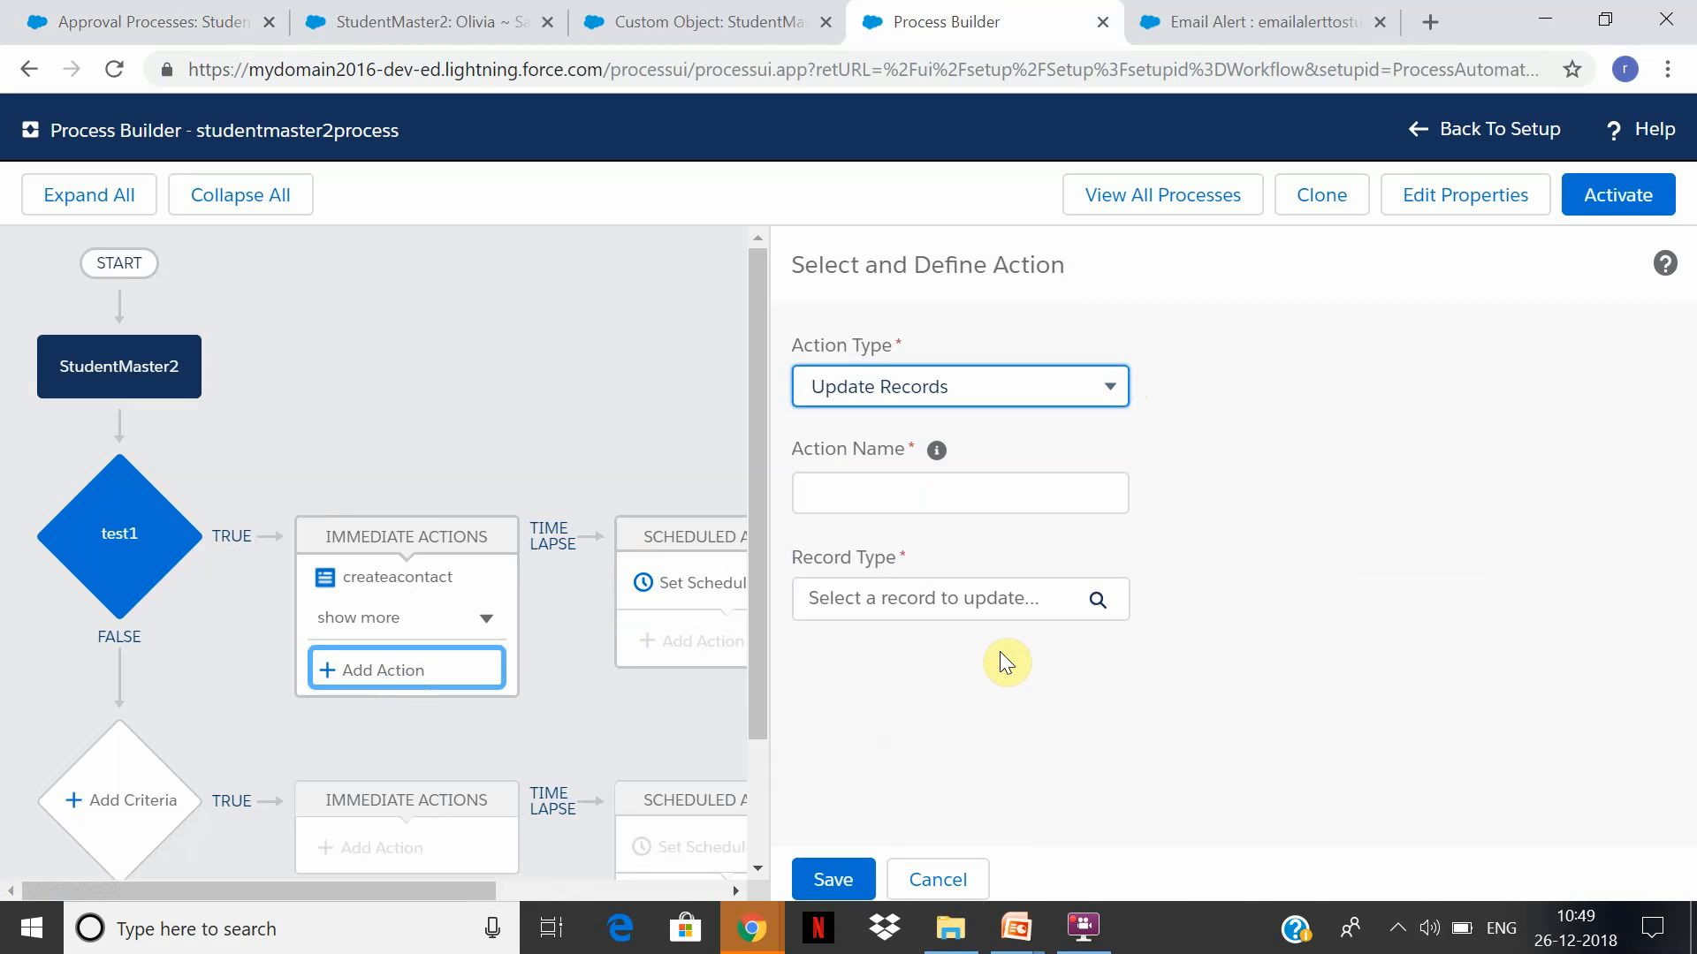
pyautogui.click(966, 485)
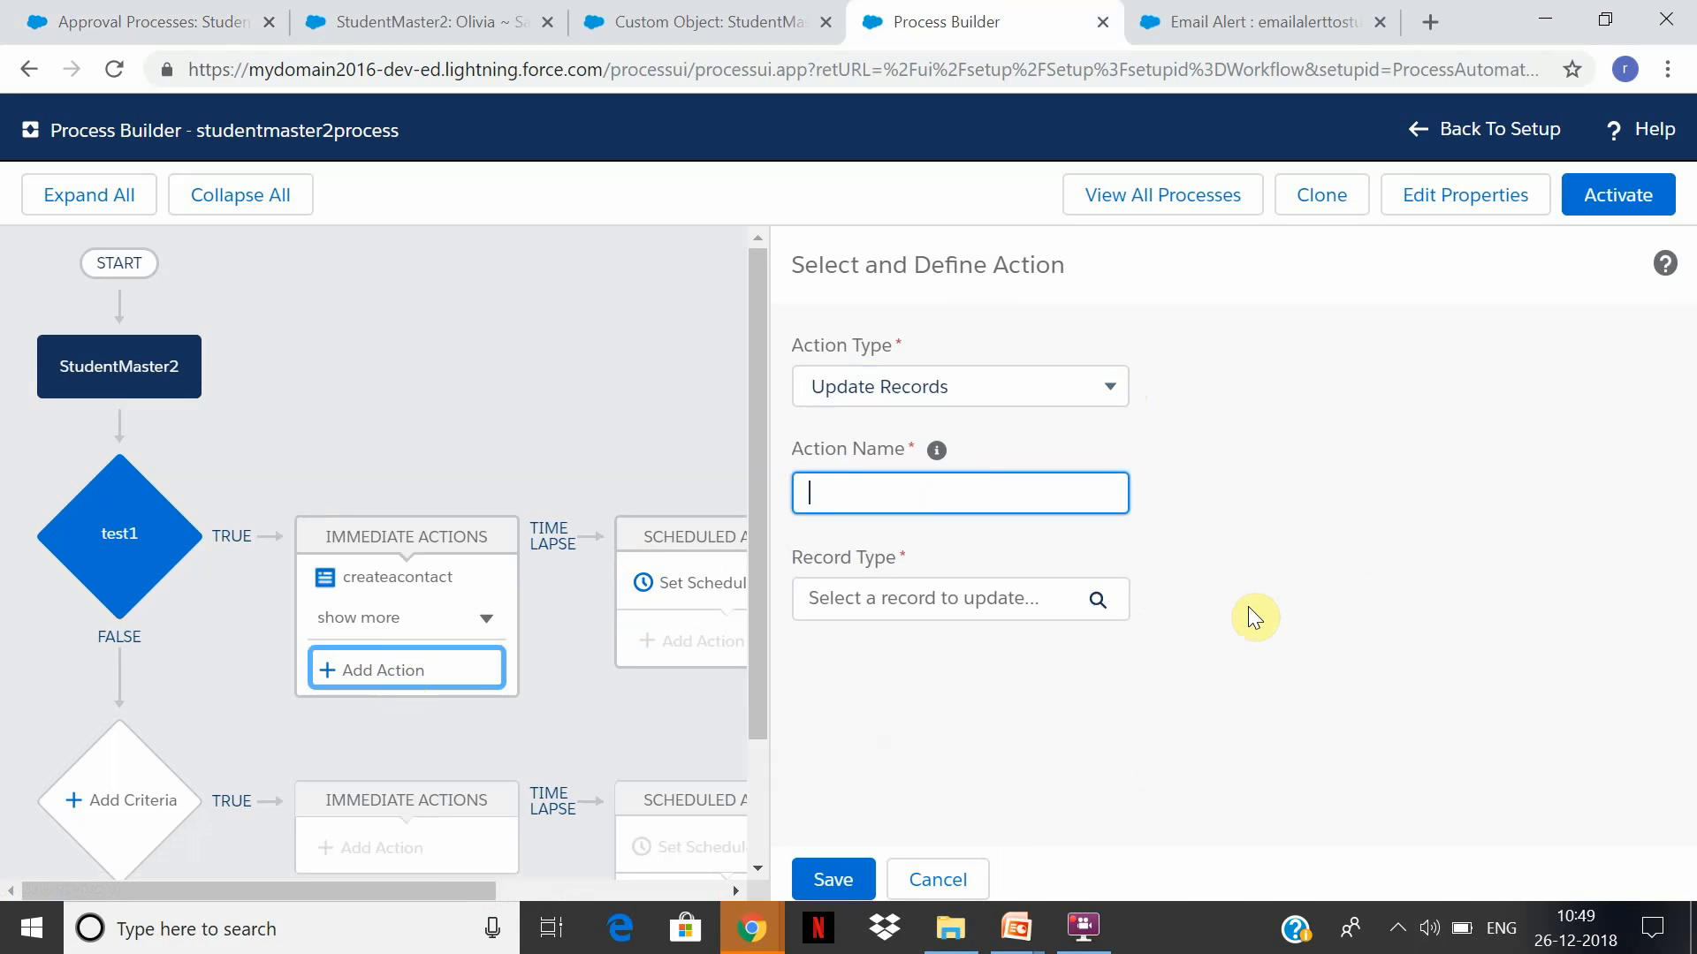
pyautogui.write('update records')
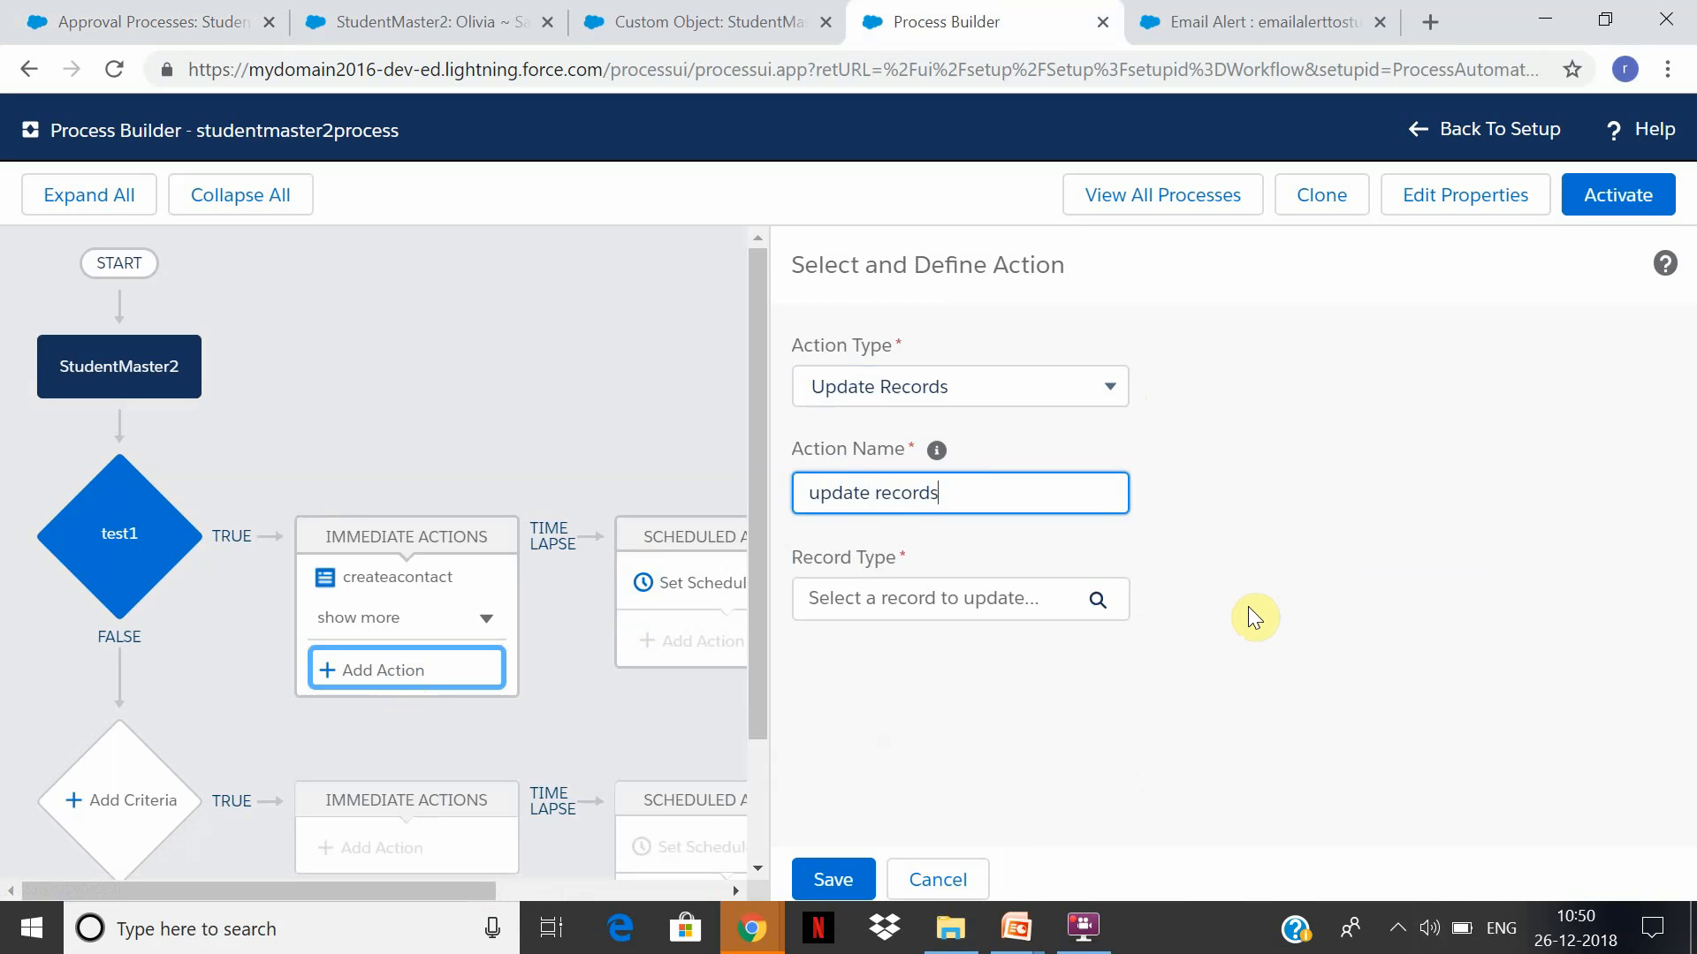
pyautogui.press('BackSpace')
pyautogui.press('BackSpace')
pyautogui.press('BackSpace')
pyautogui.press('BackSpace')
pyautogui.press('BackSpace')
pyautogui.press('BackSpace')
pyautogui.press('BackSpace')
pyautogui.write('relate')
pyautogui.write('same')
# Choose the StudentMaster2 record that started the process as the record to update
pyautogui.click(1019, 609)
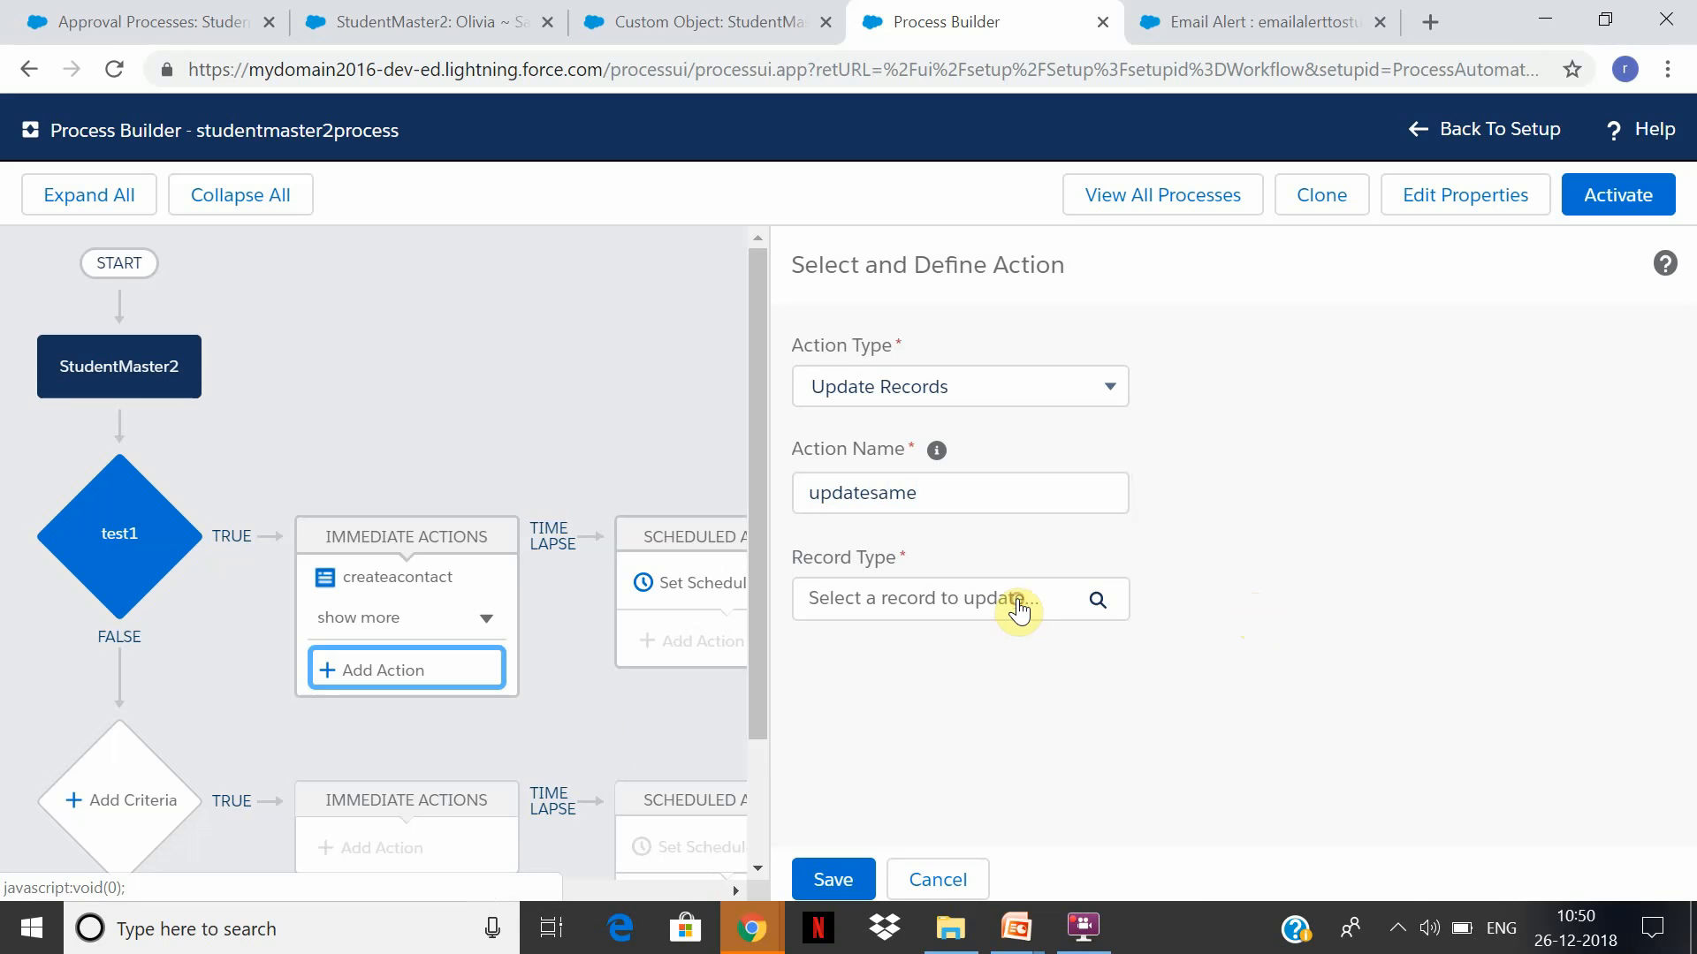
pyautogui.click(644, 434)
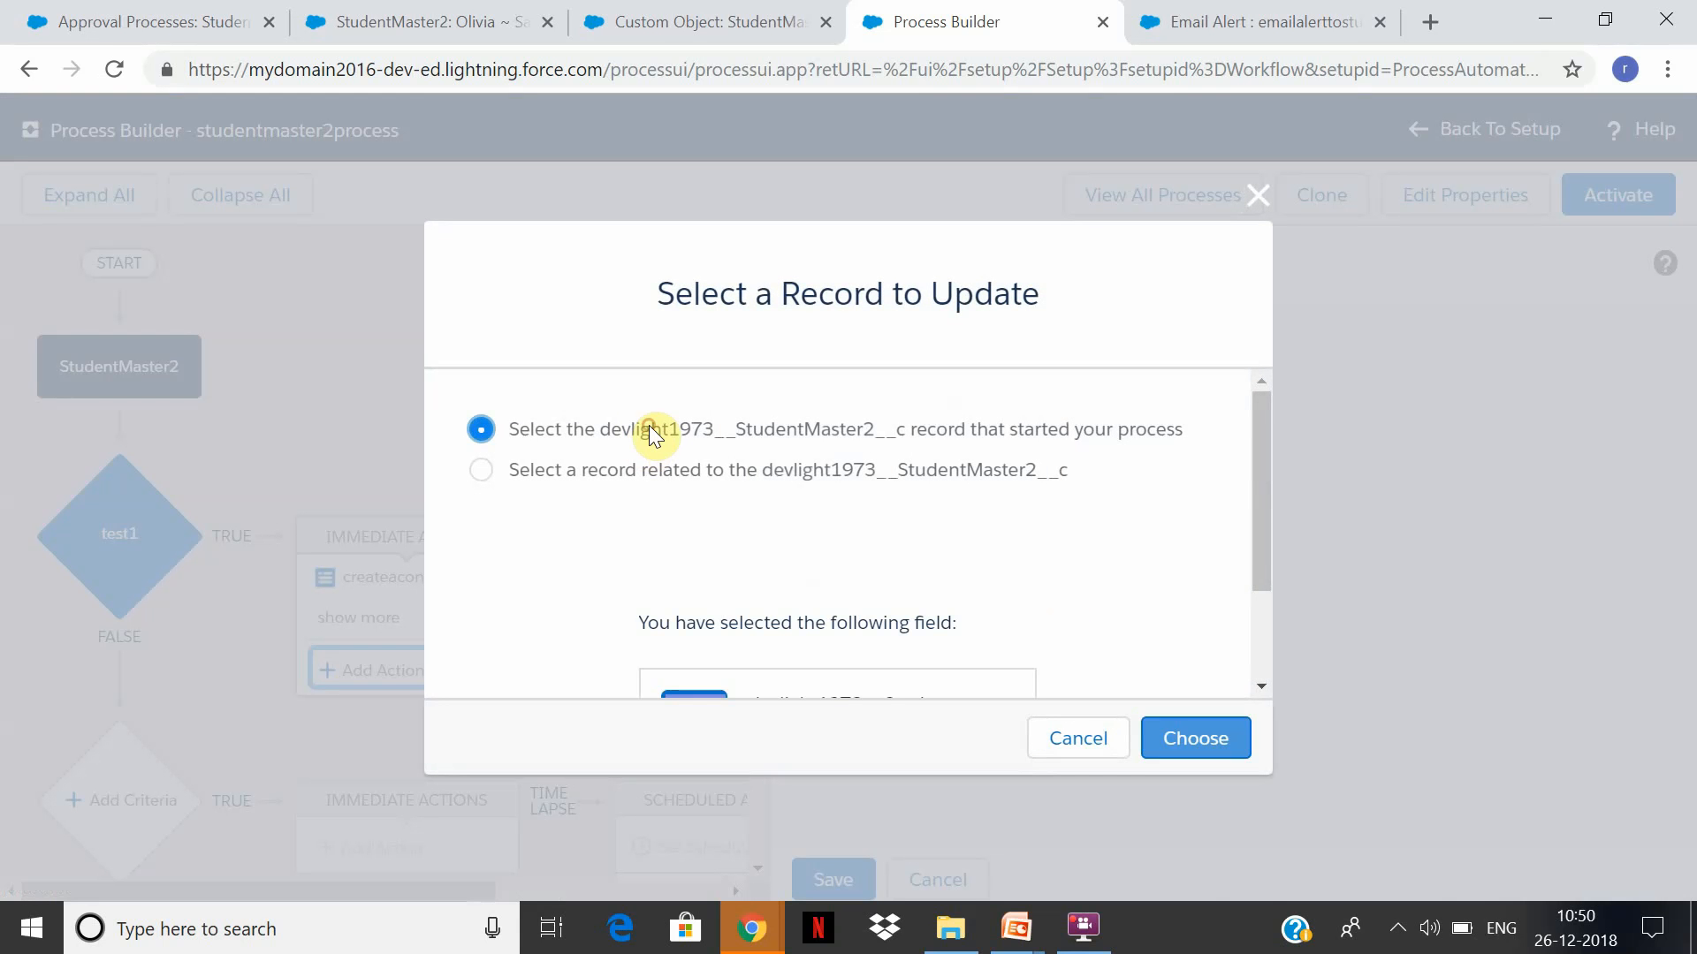
pyautogui.click(1044, 475)
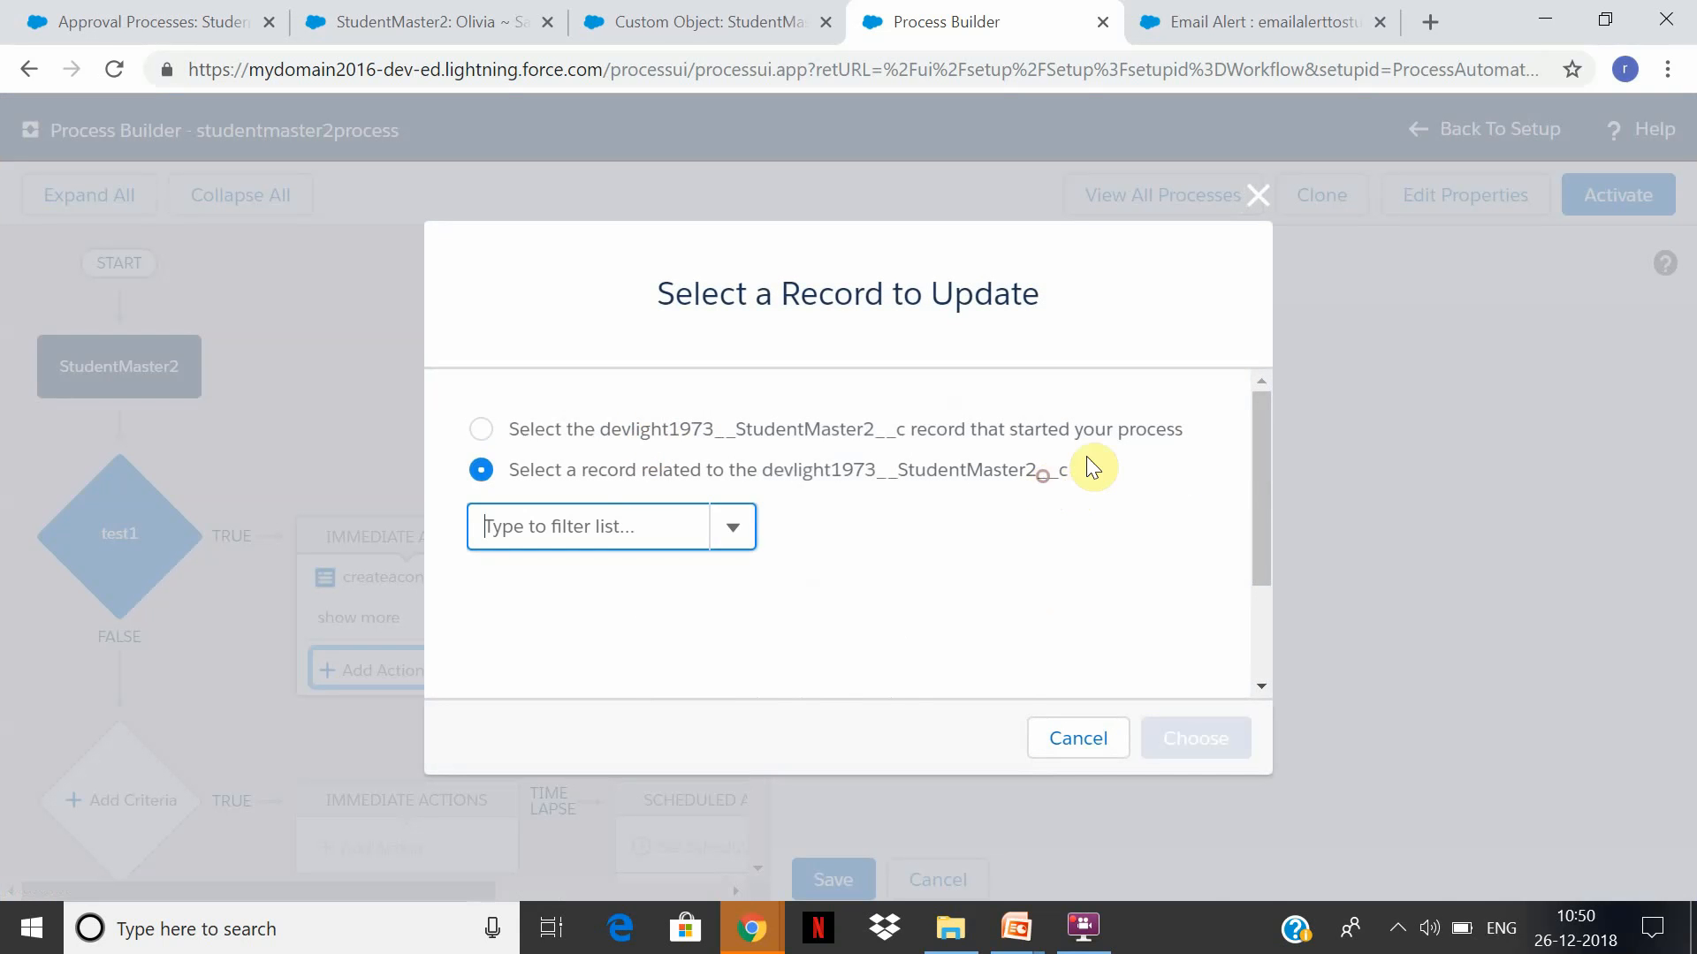
pyautogui.click(758, 422)
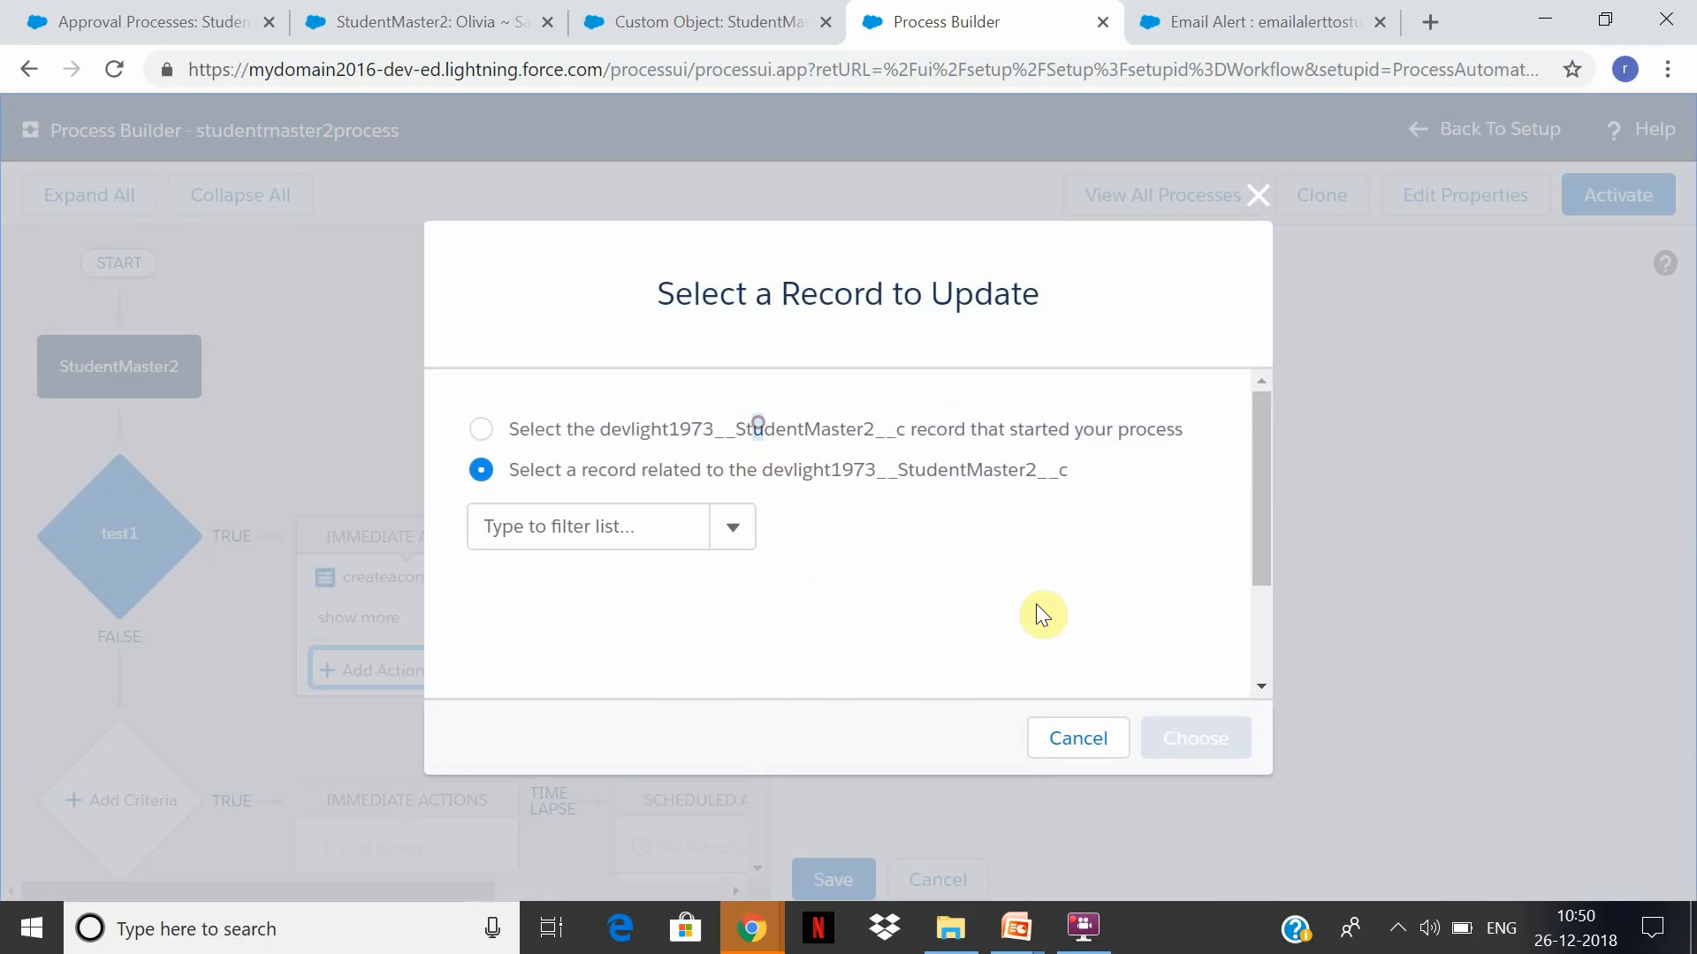
pyautogui.click(478, 433)
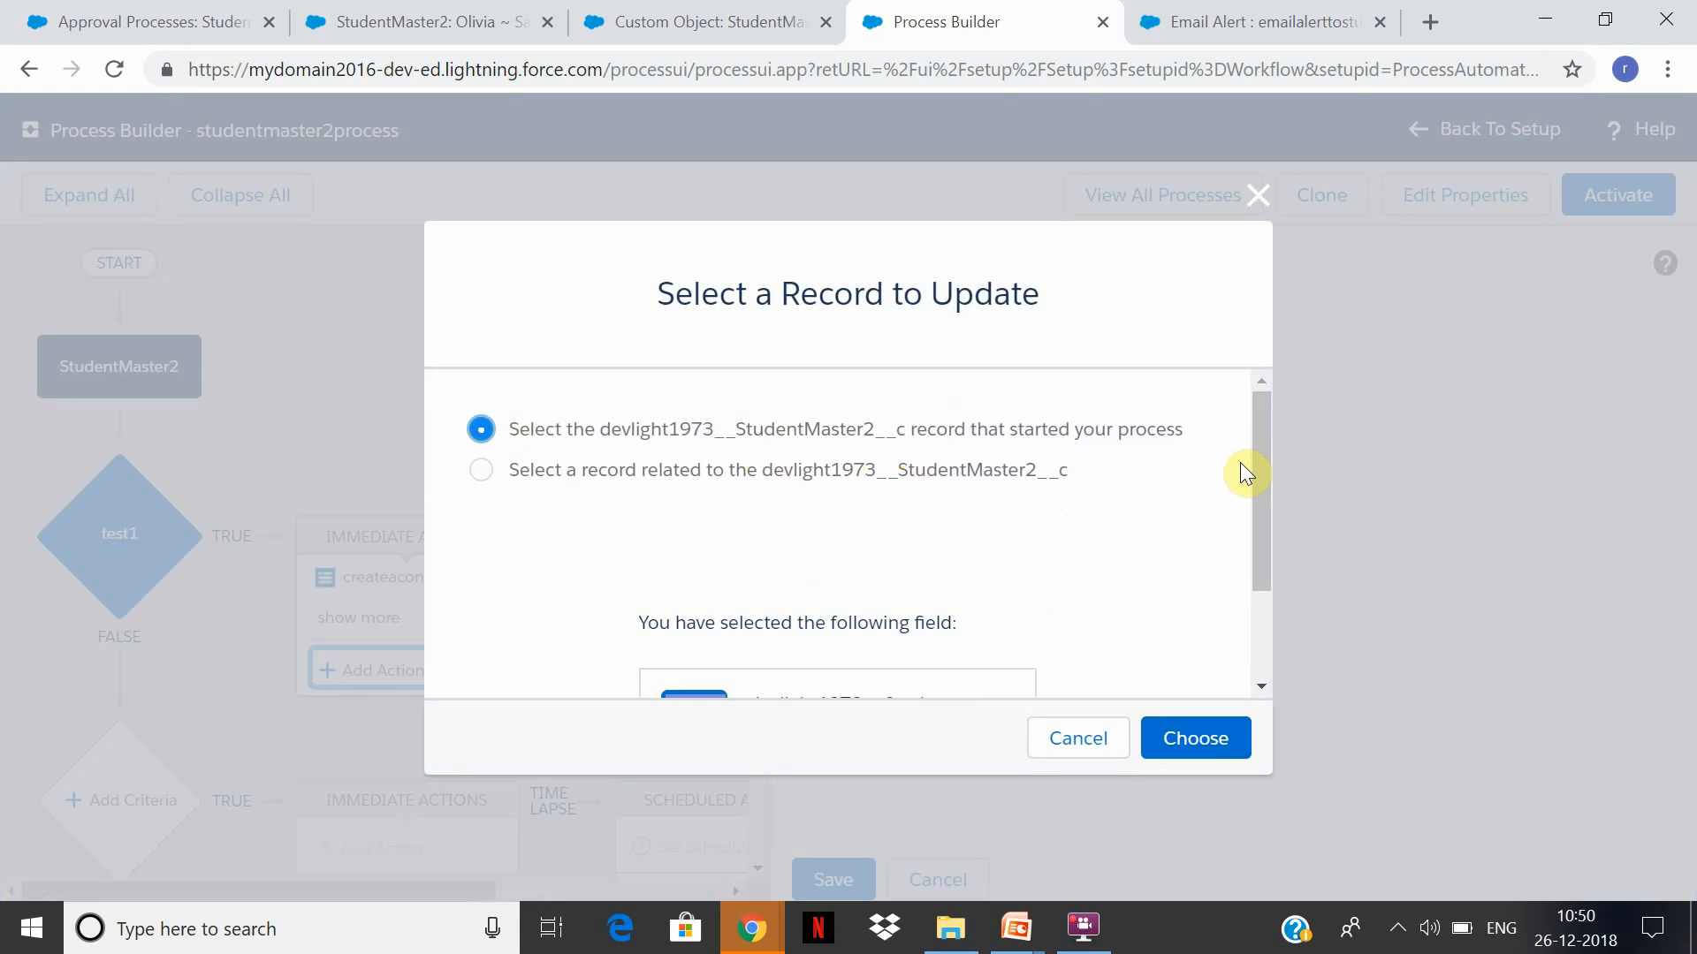
pyautogui.moveTo(1263, 469); pyautogui.dragTo(1245, 782)
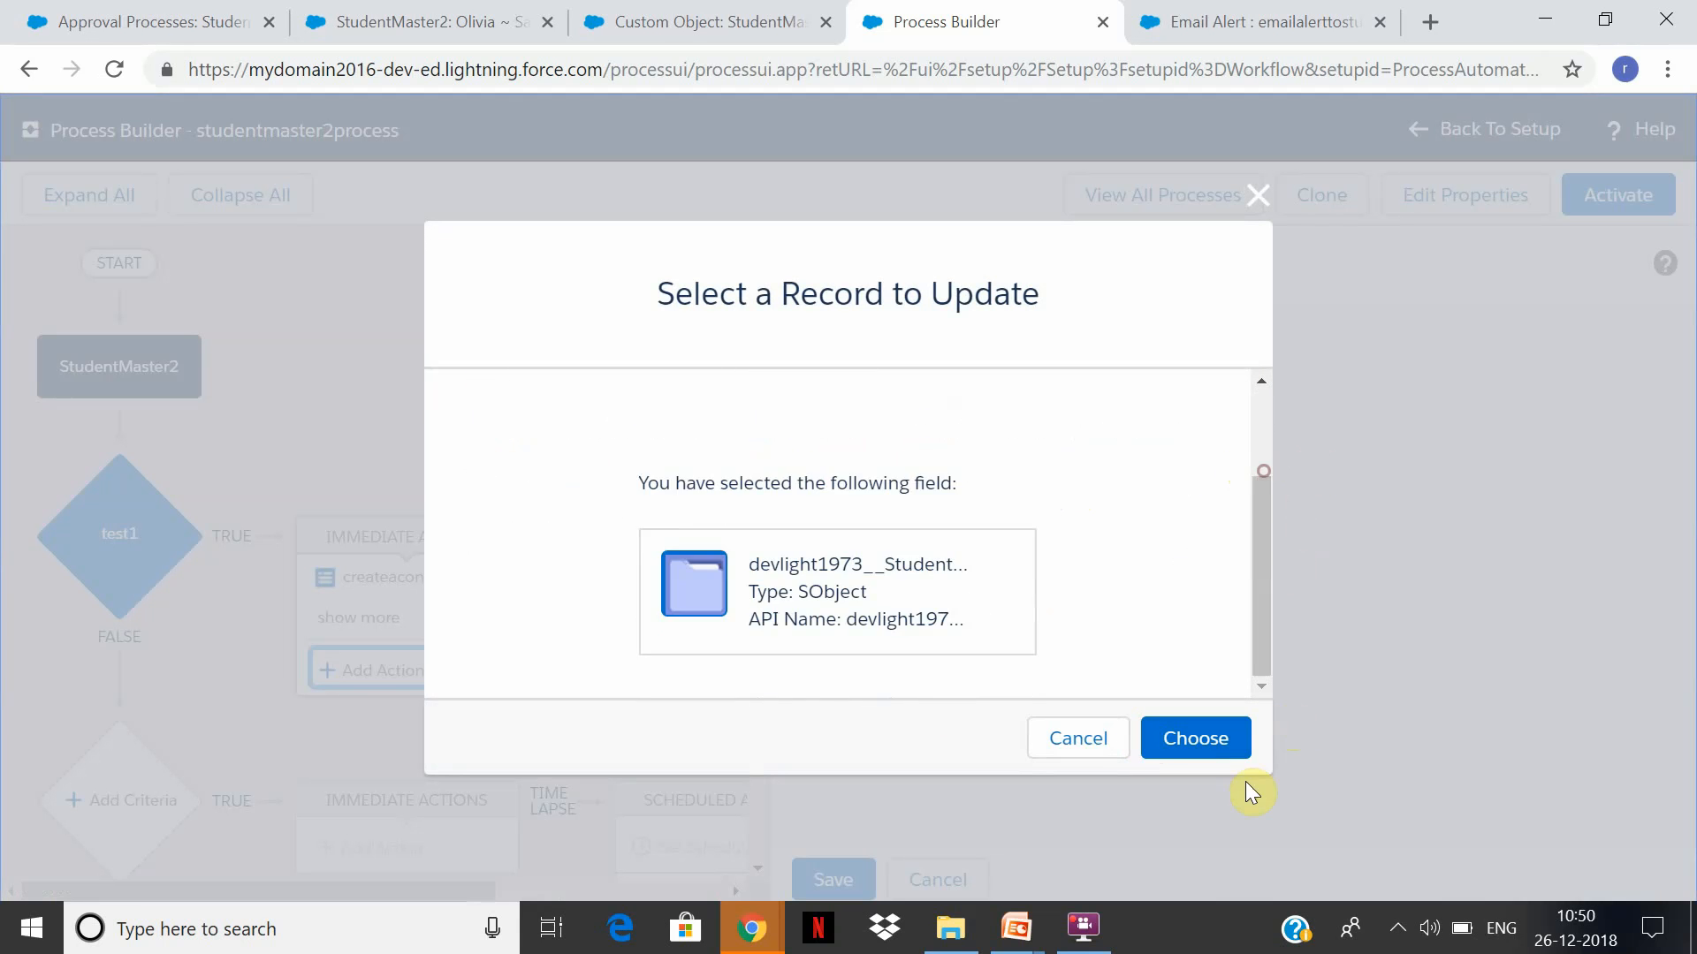
pyautogui.click(1215, 725)
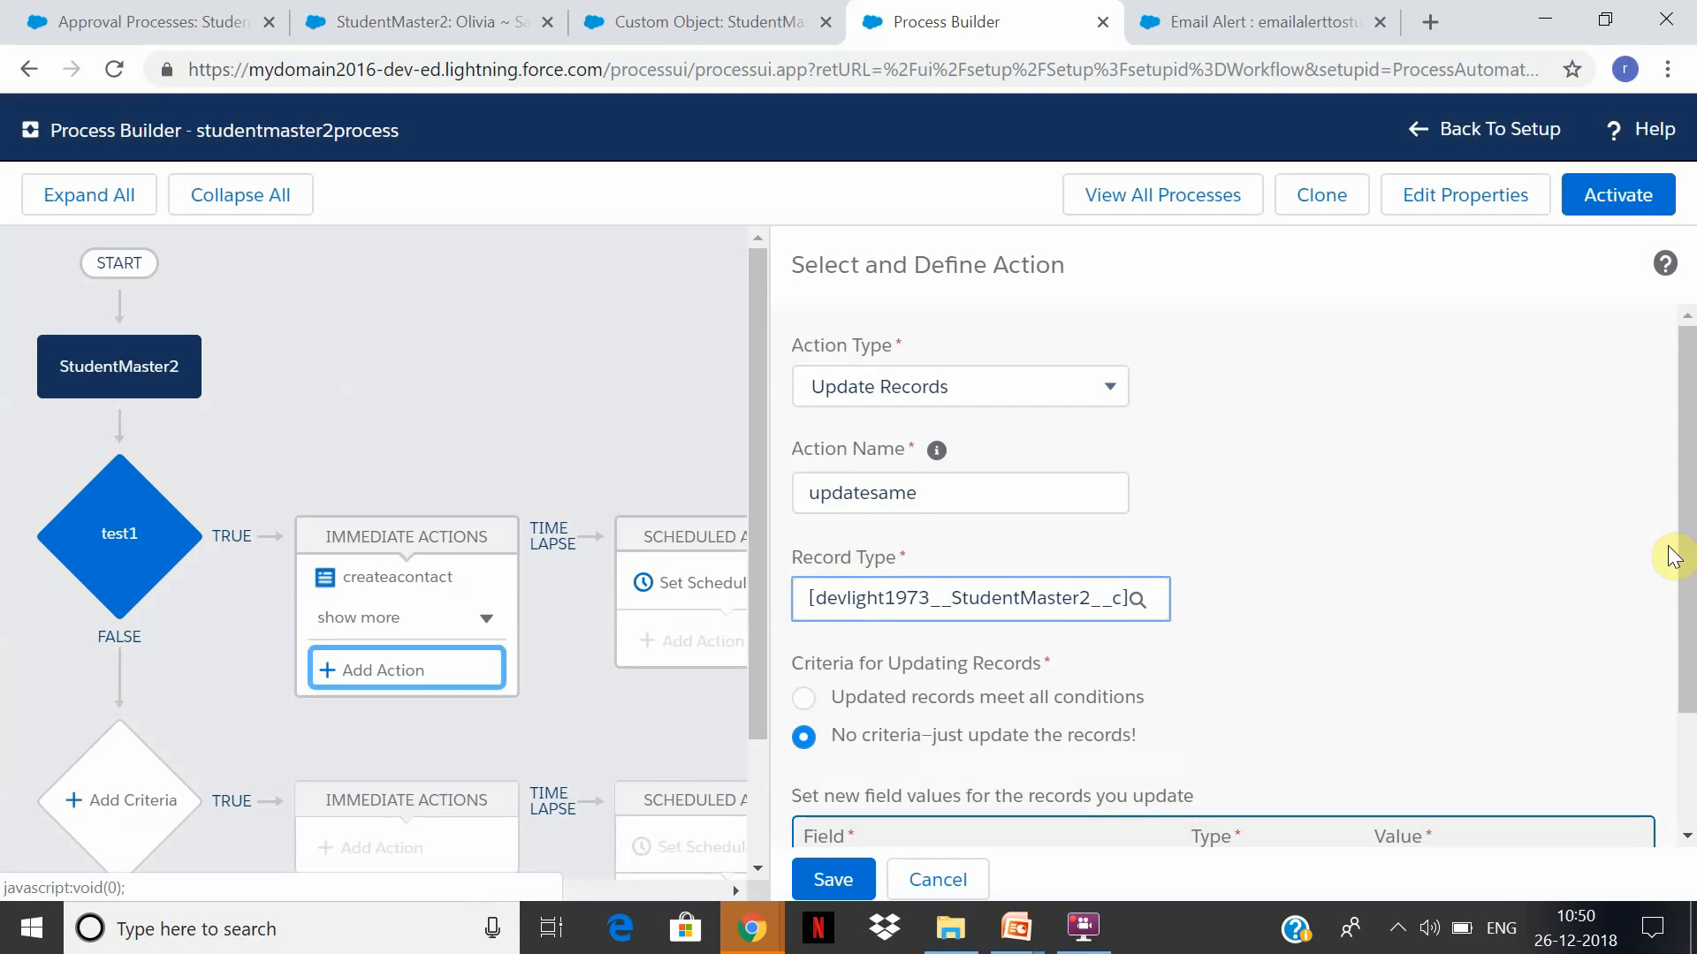
# Set the Confirmed field's new value to True for the updated record, and save the action
pyautogui.scroll(-2, 1673, 555)
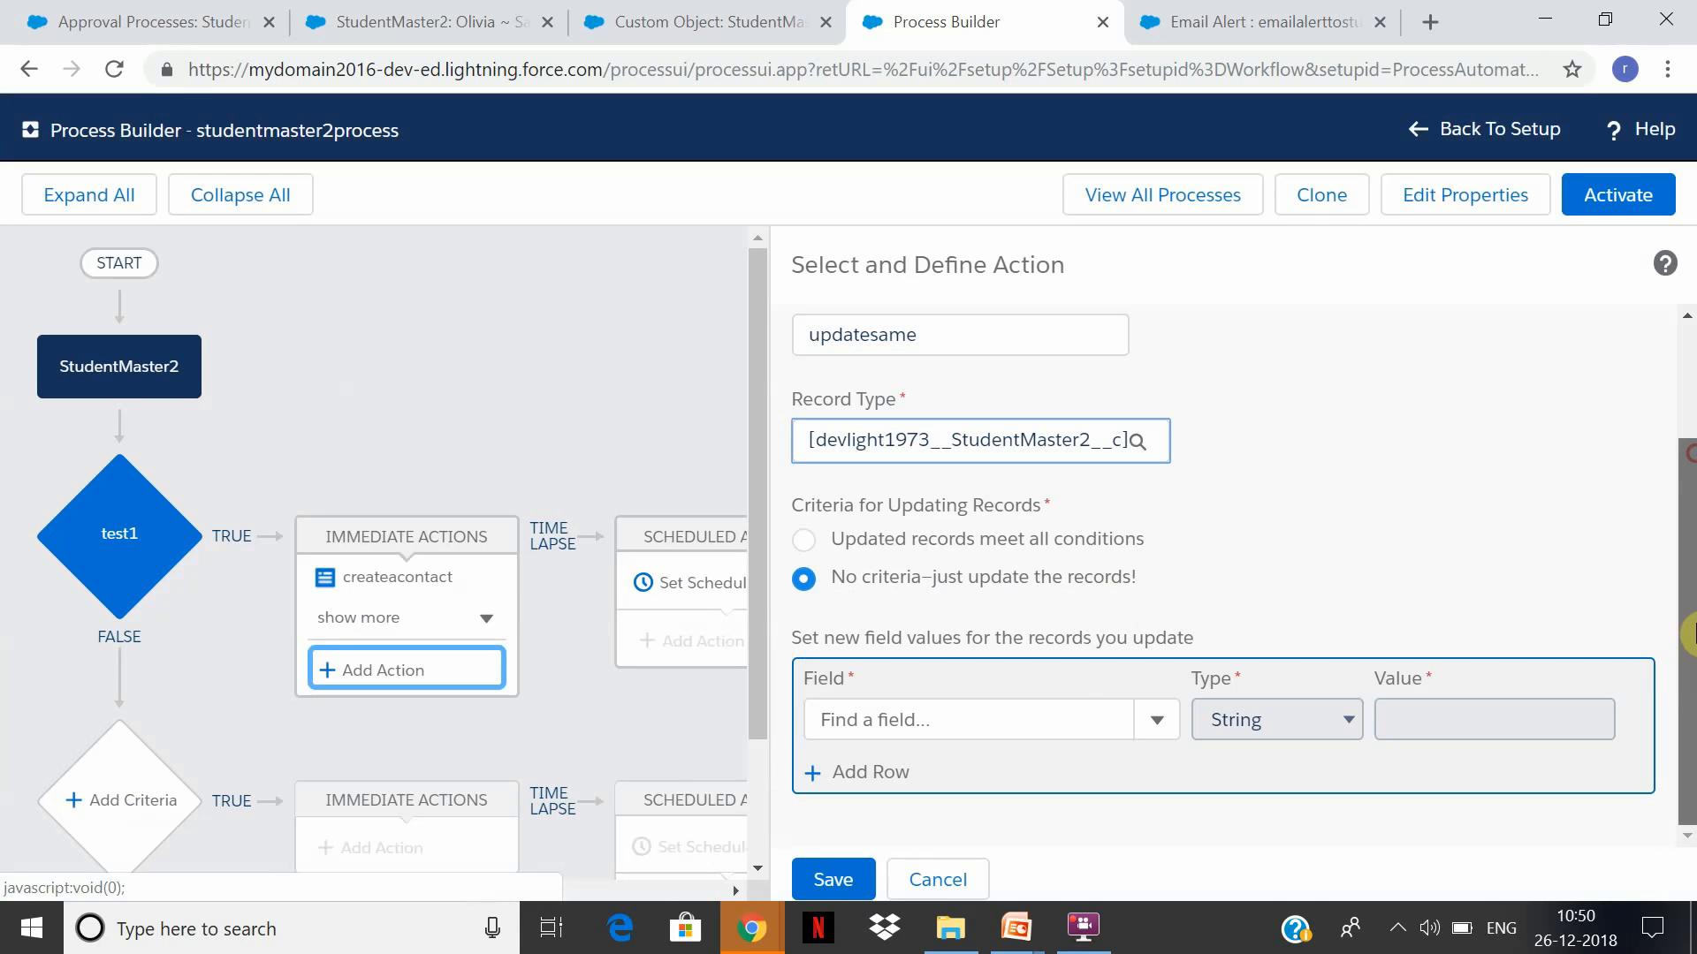
pyautogui.click(1157, 720)
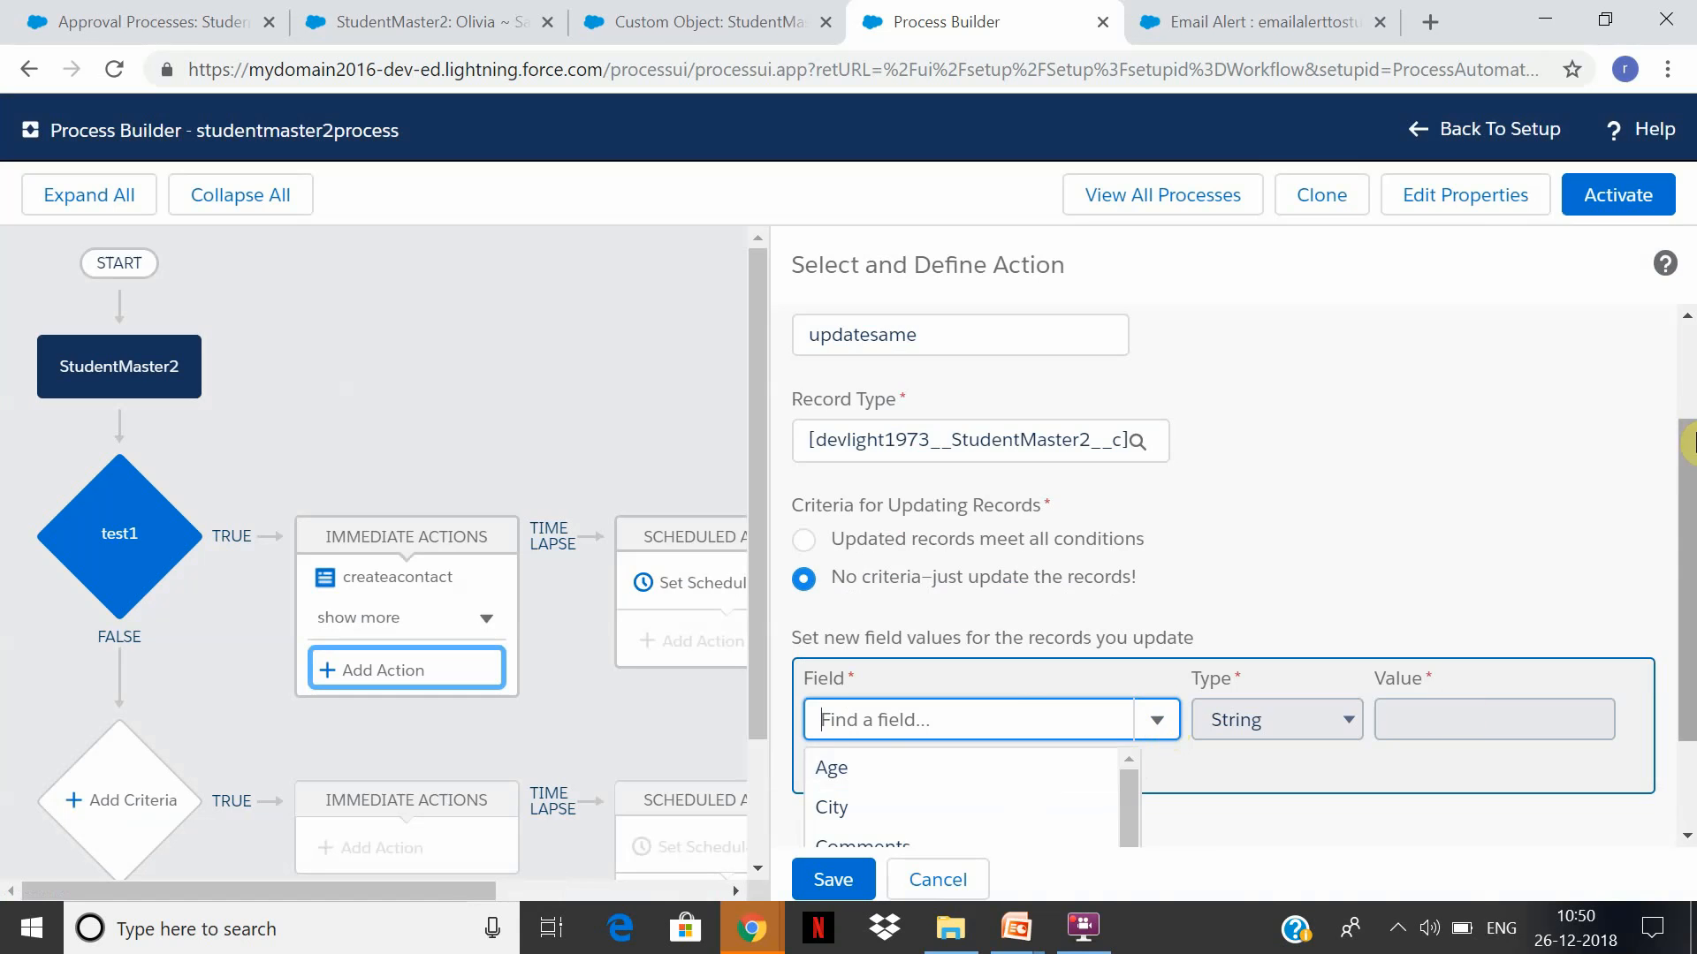
pyautogui.moveTo(1687, 486); pyautogui.dragTo(1687, 574)
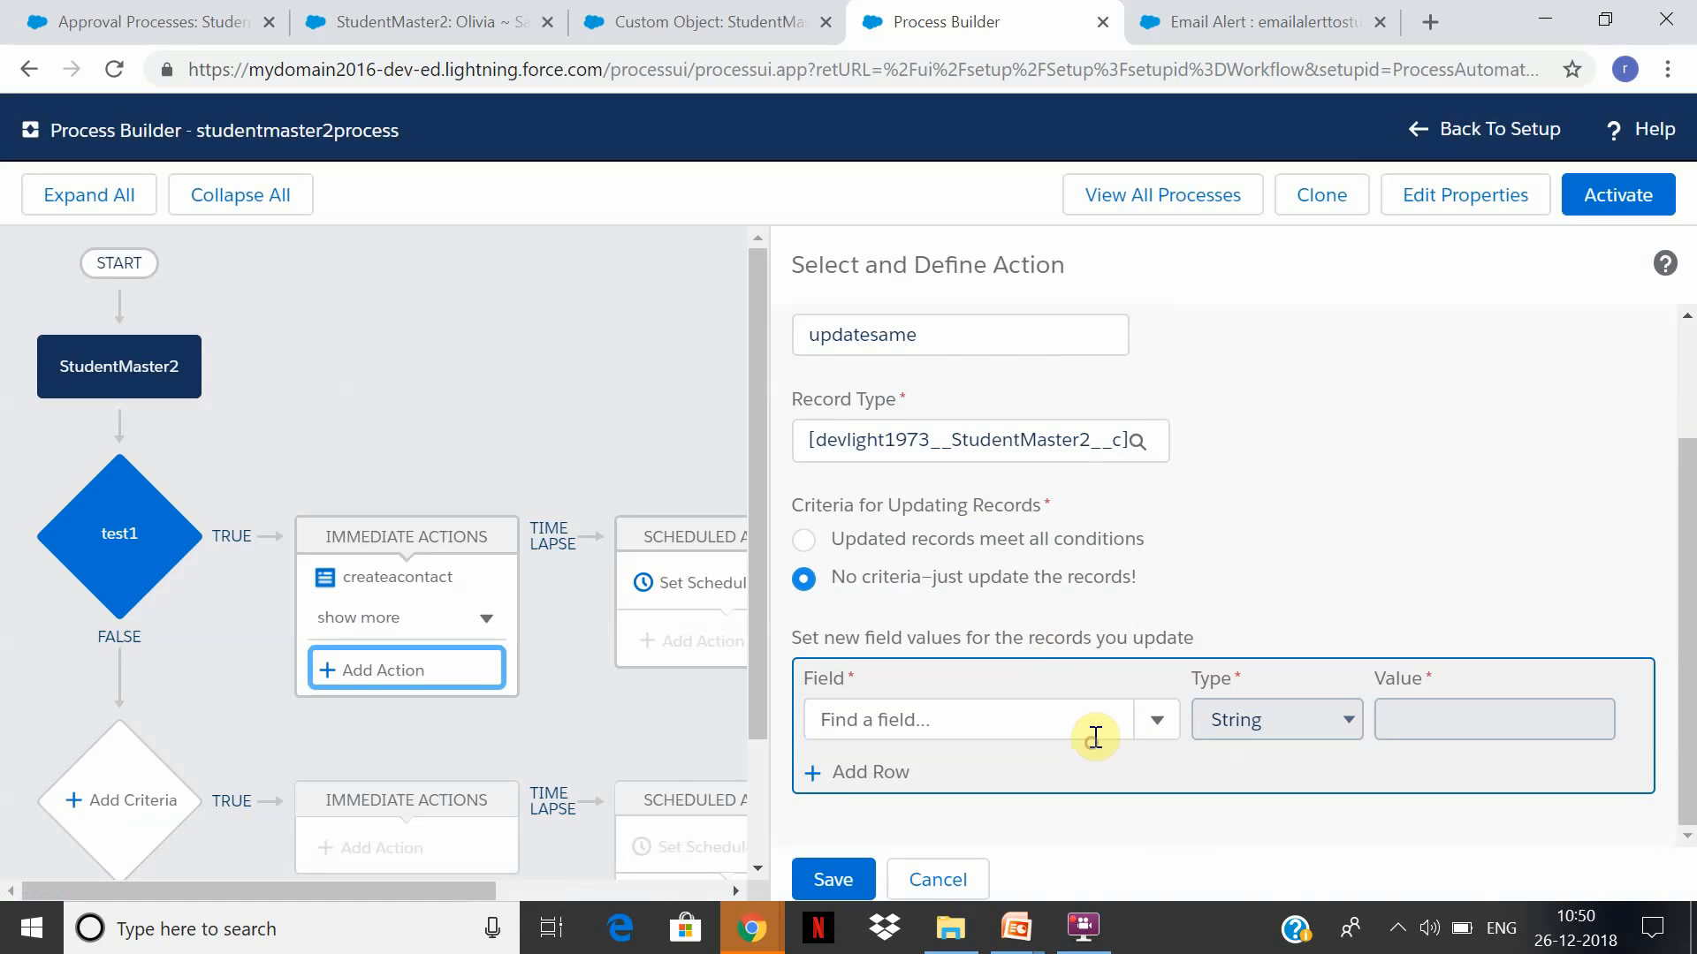
pyautogui.click(1094, 737)
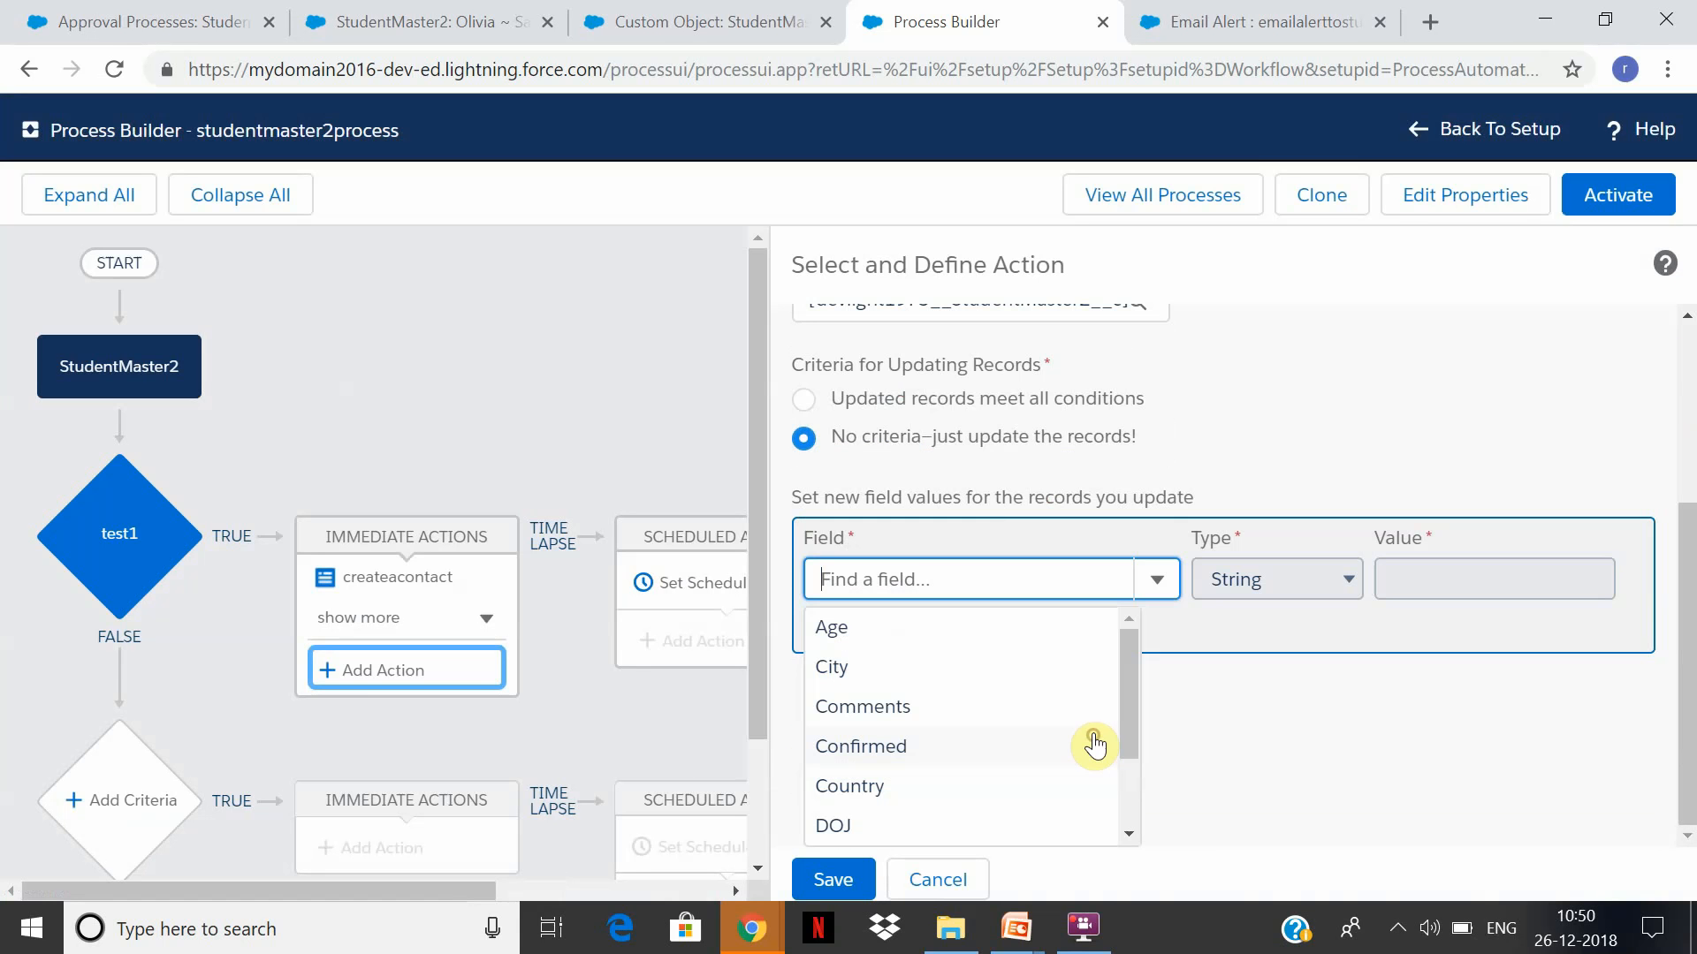
pyautogui.click(973, 746)
pyautogui.click(1458, 741)
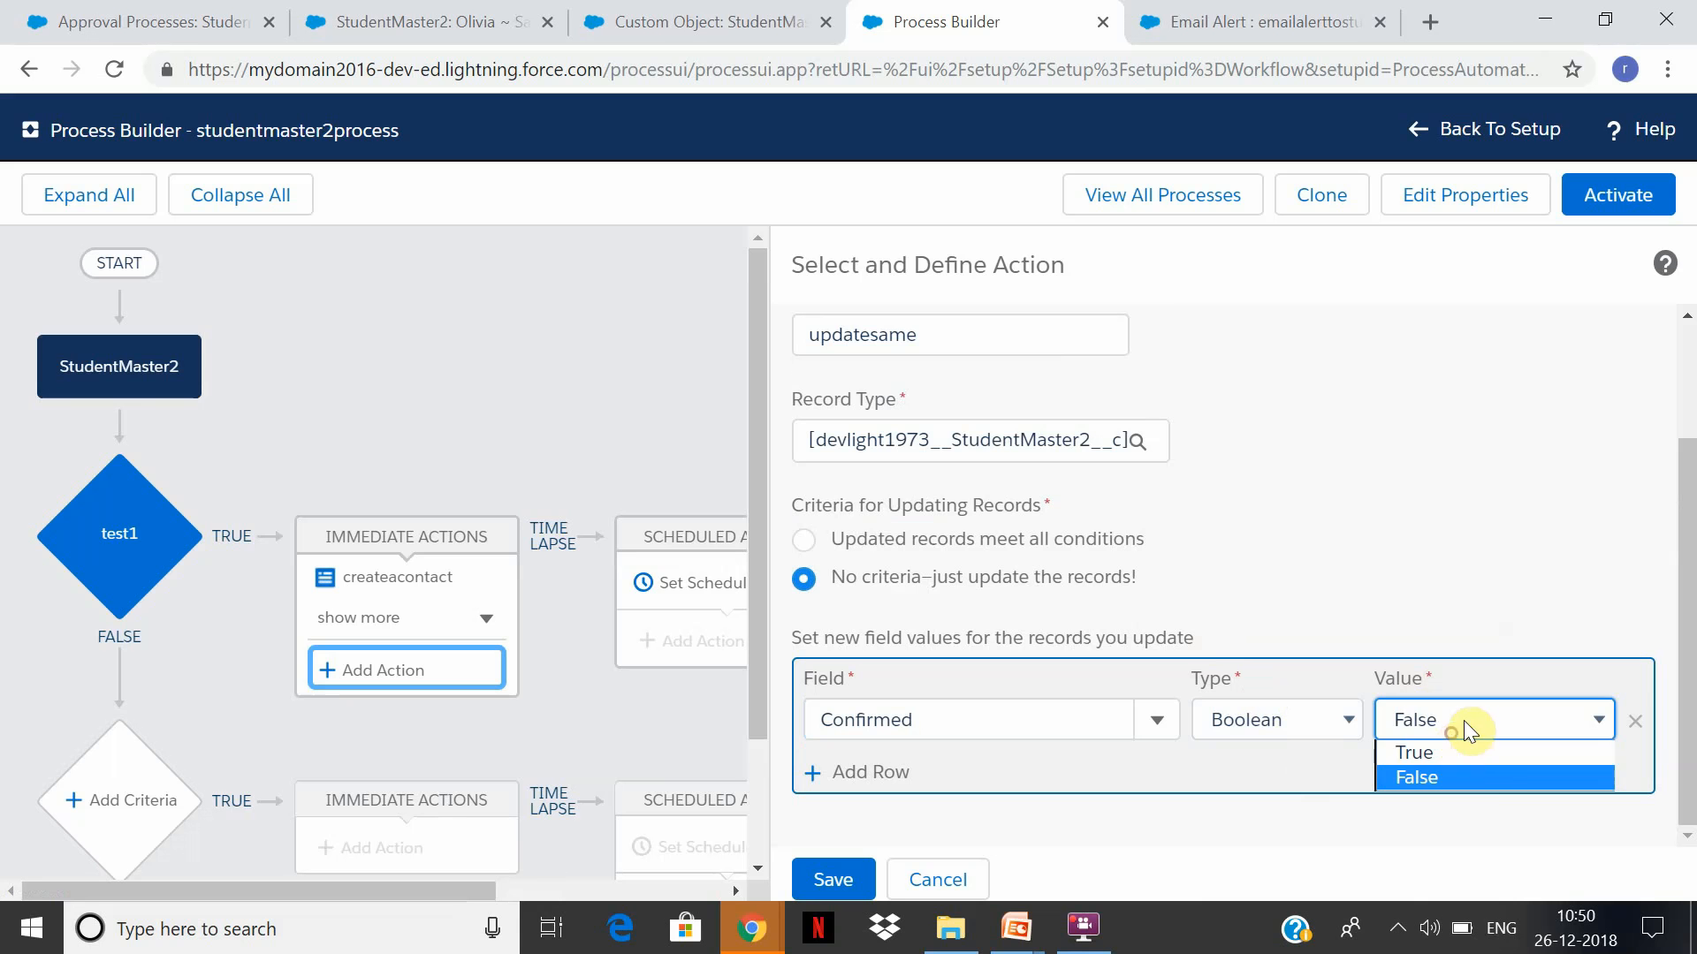
pyautogui.click(1485, 752)
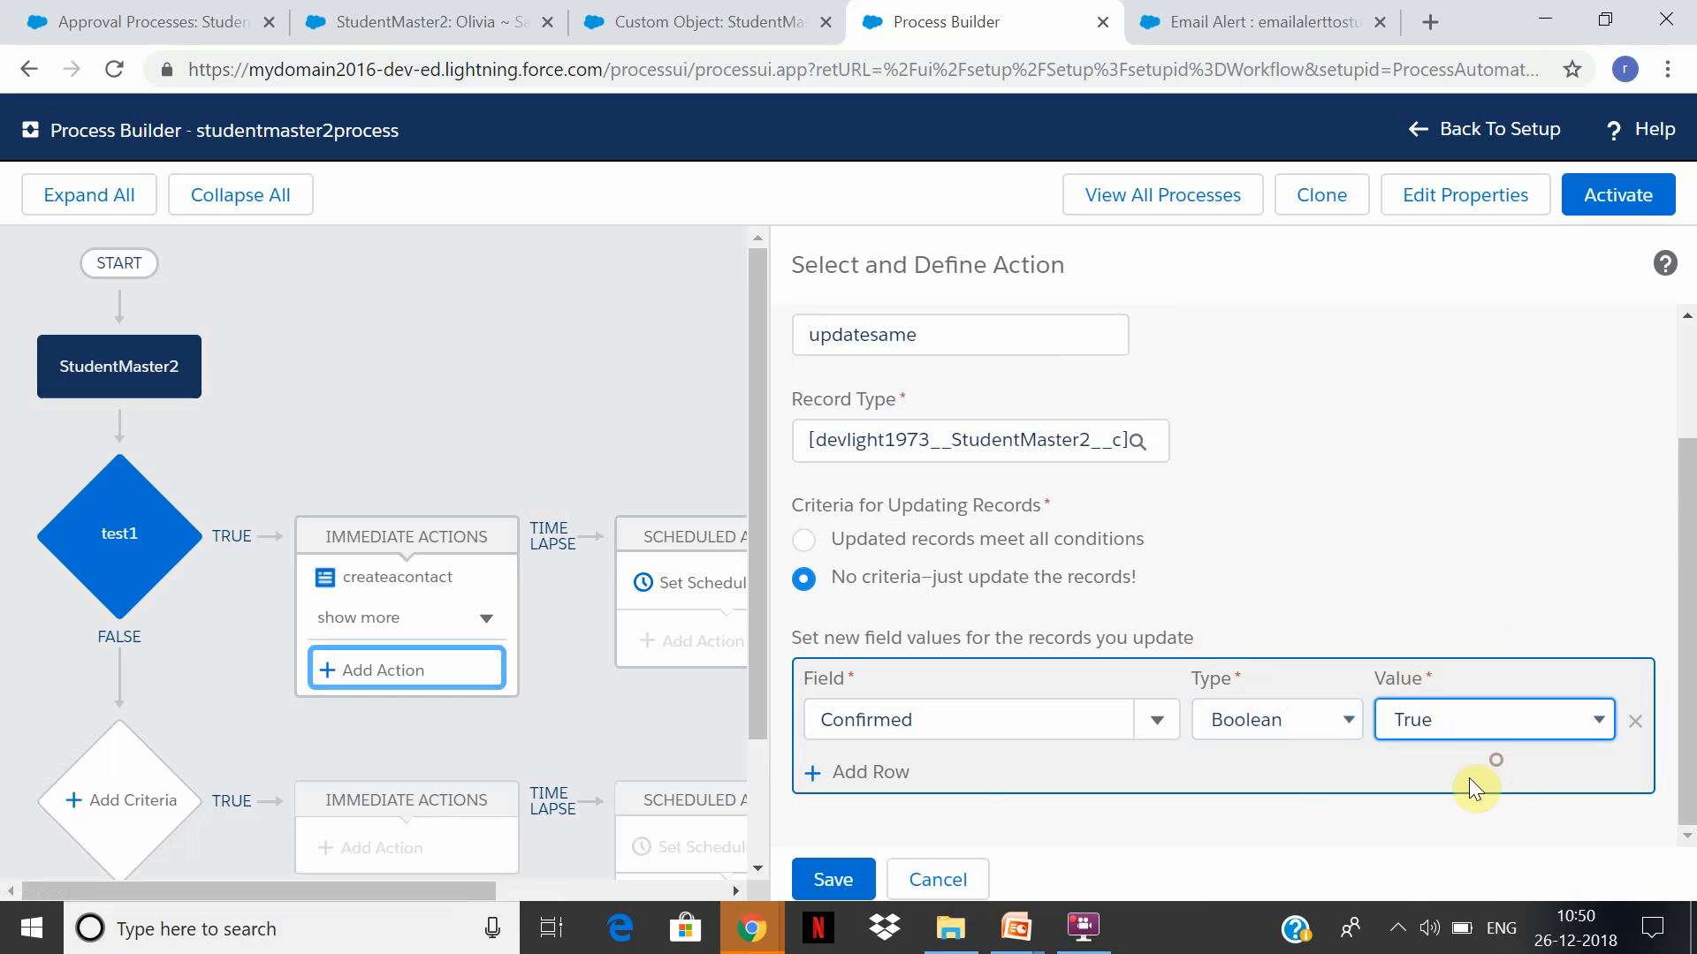
pyautogui.click(828, 882)
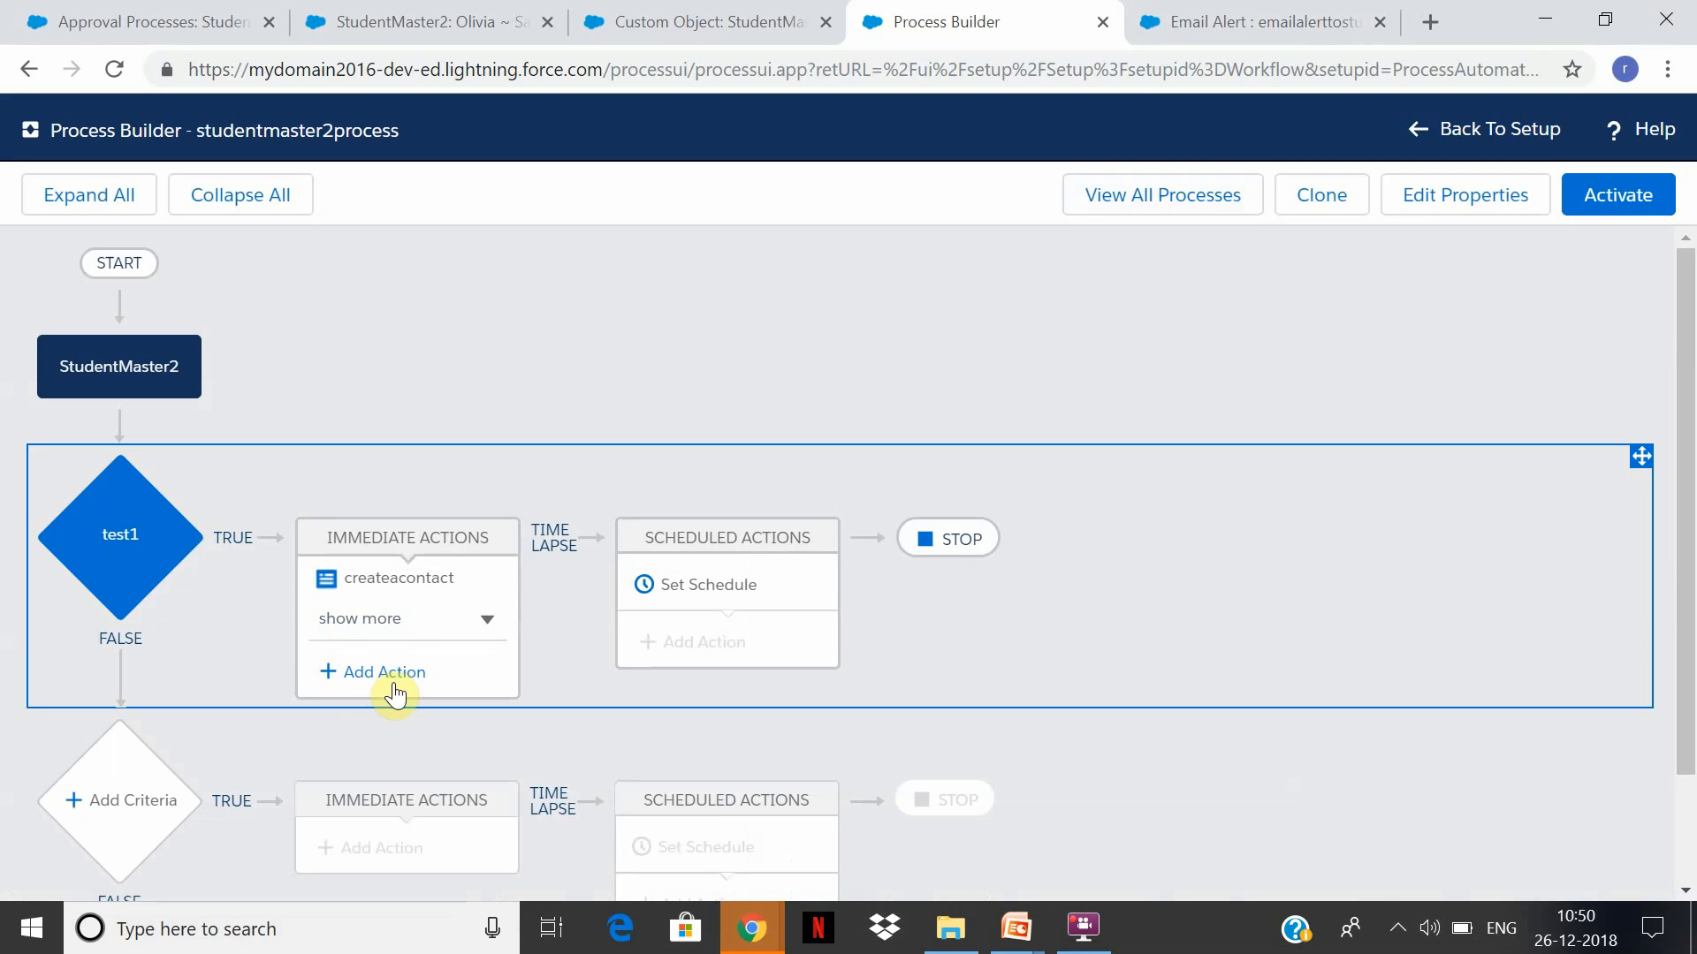
pyautogui.click(394, 676)
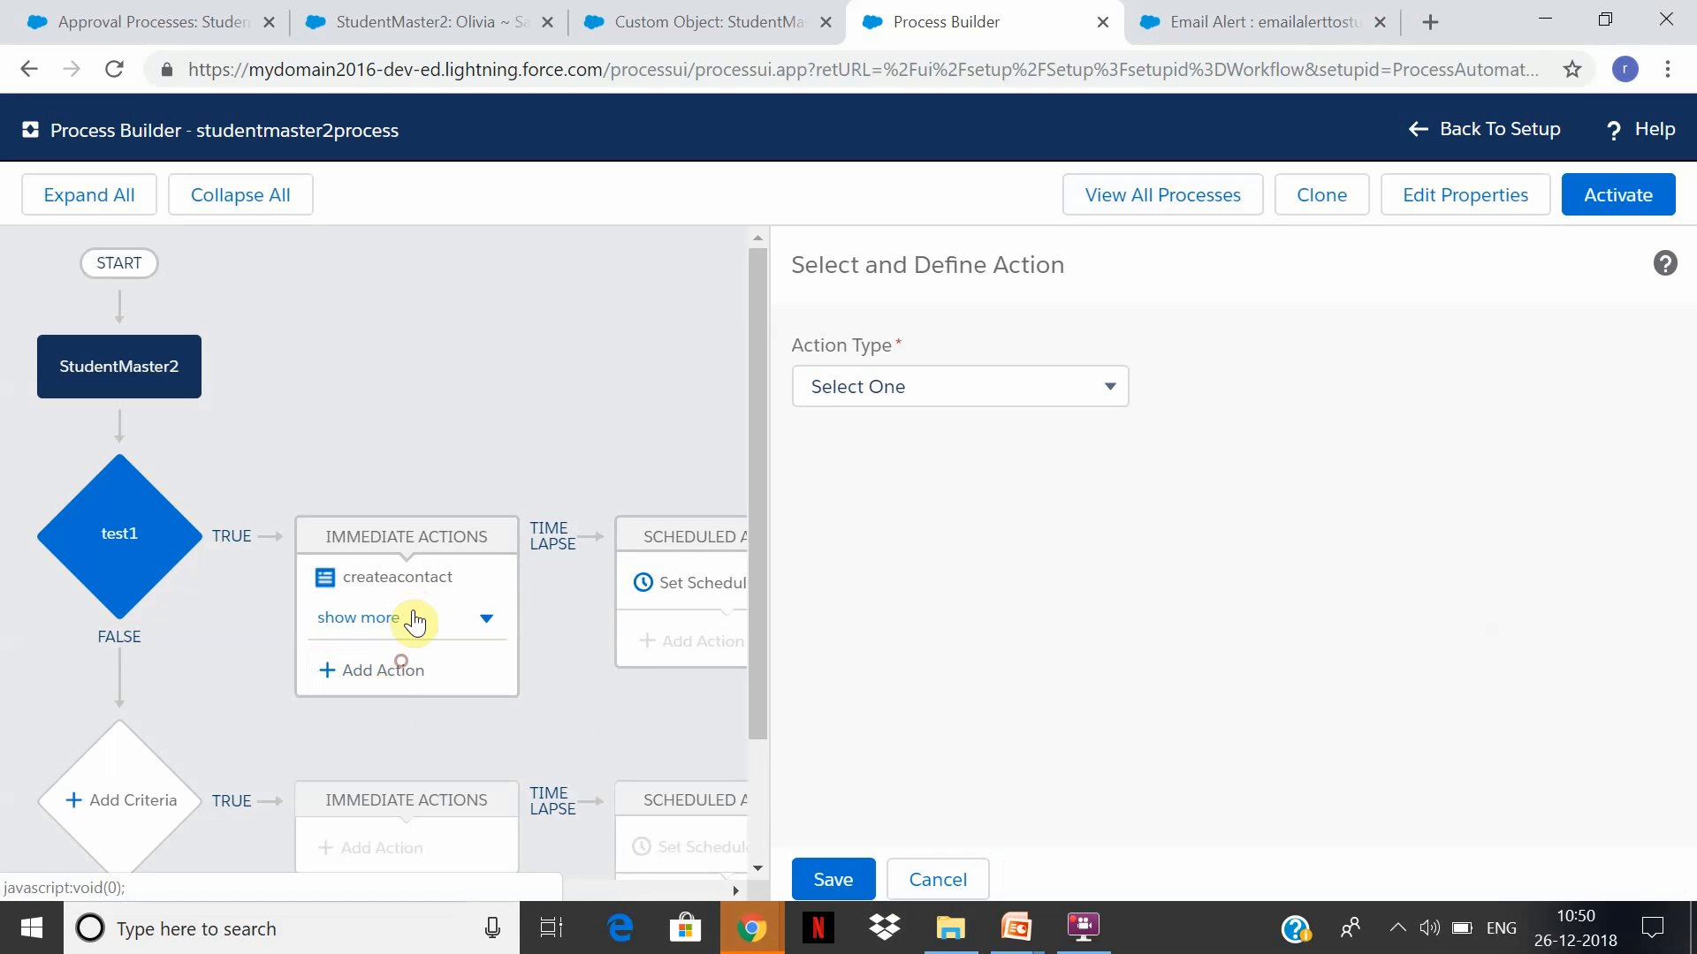
pyautogui.click(1096, 386)
pyautogui.click(983, 612)
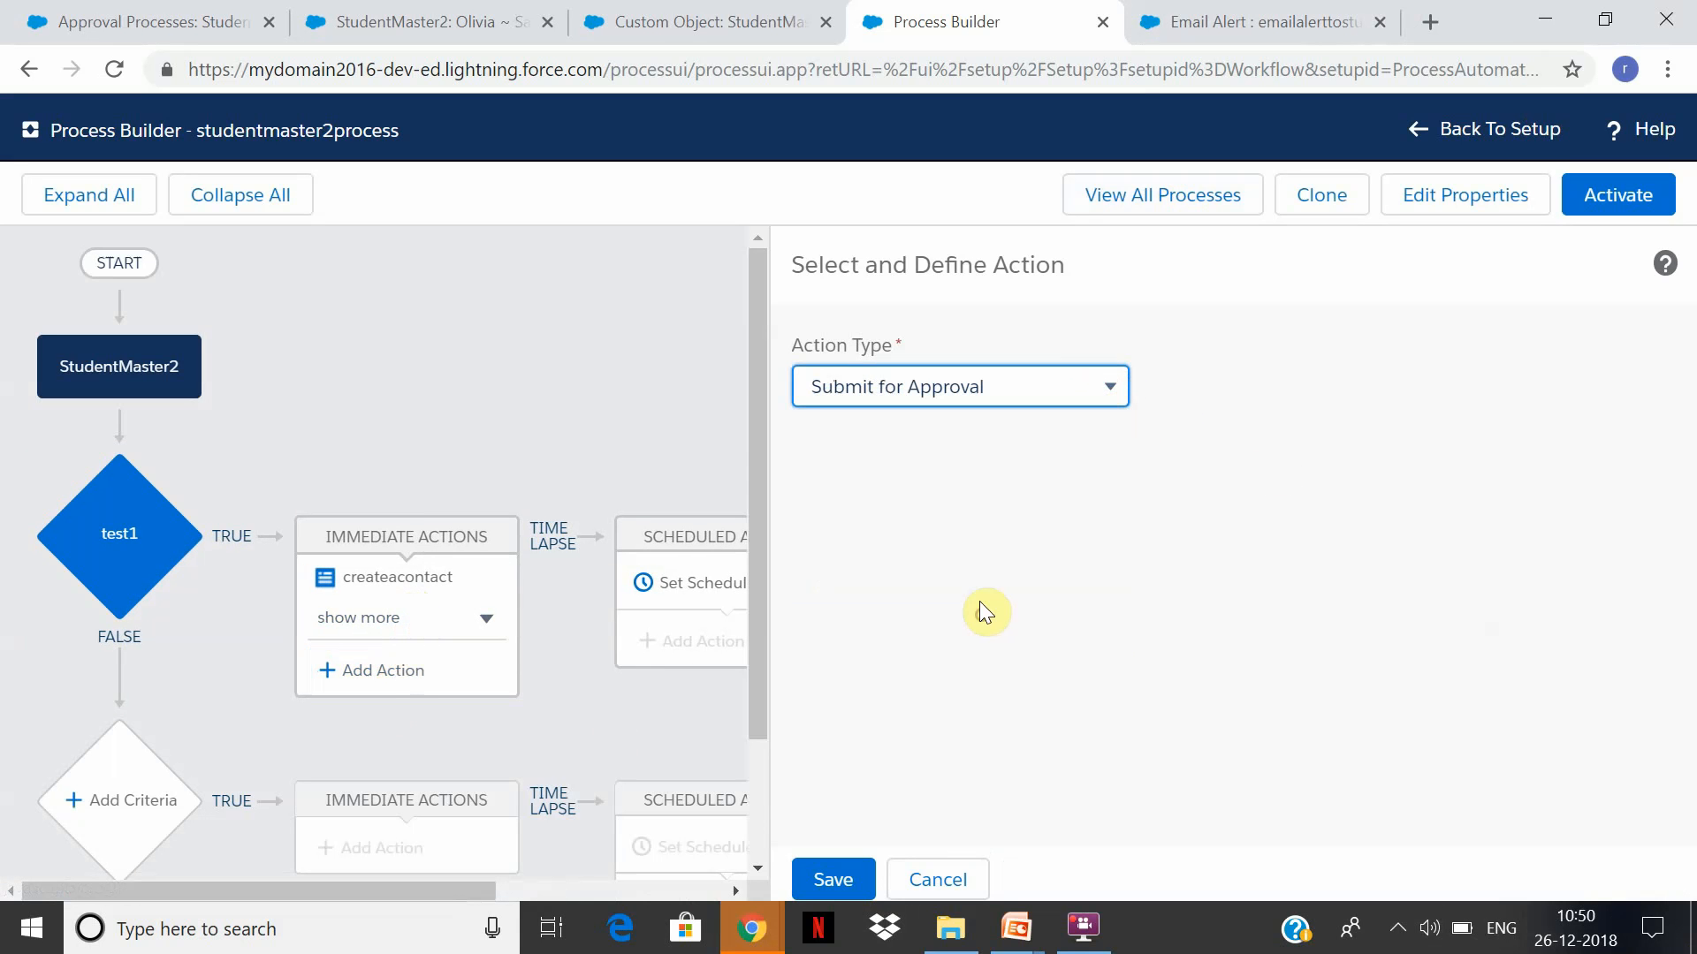
pyautogui.click(969, 504)
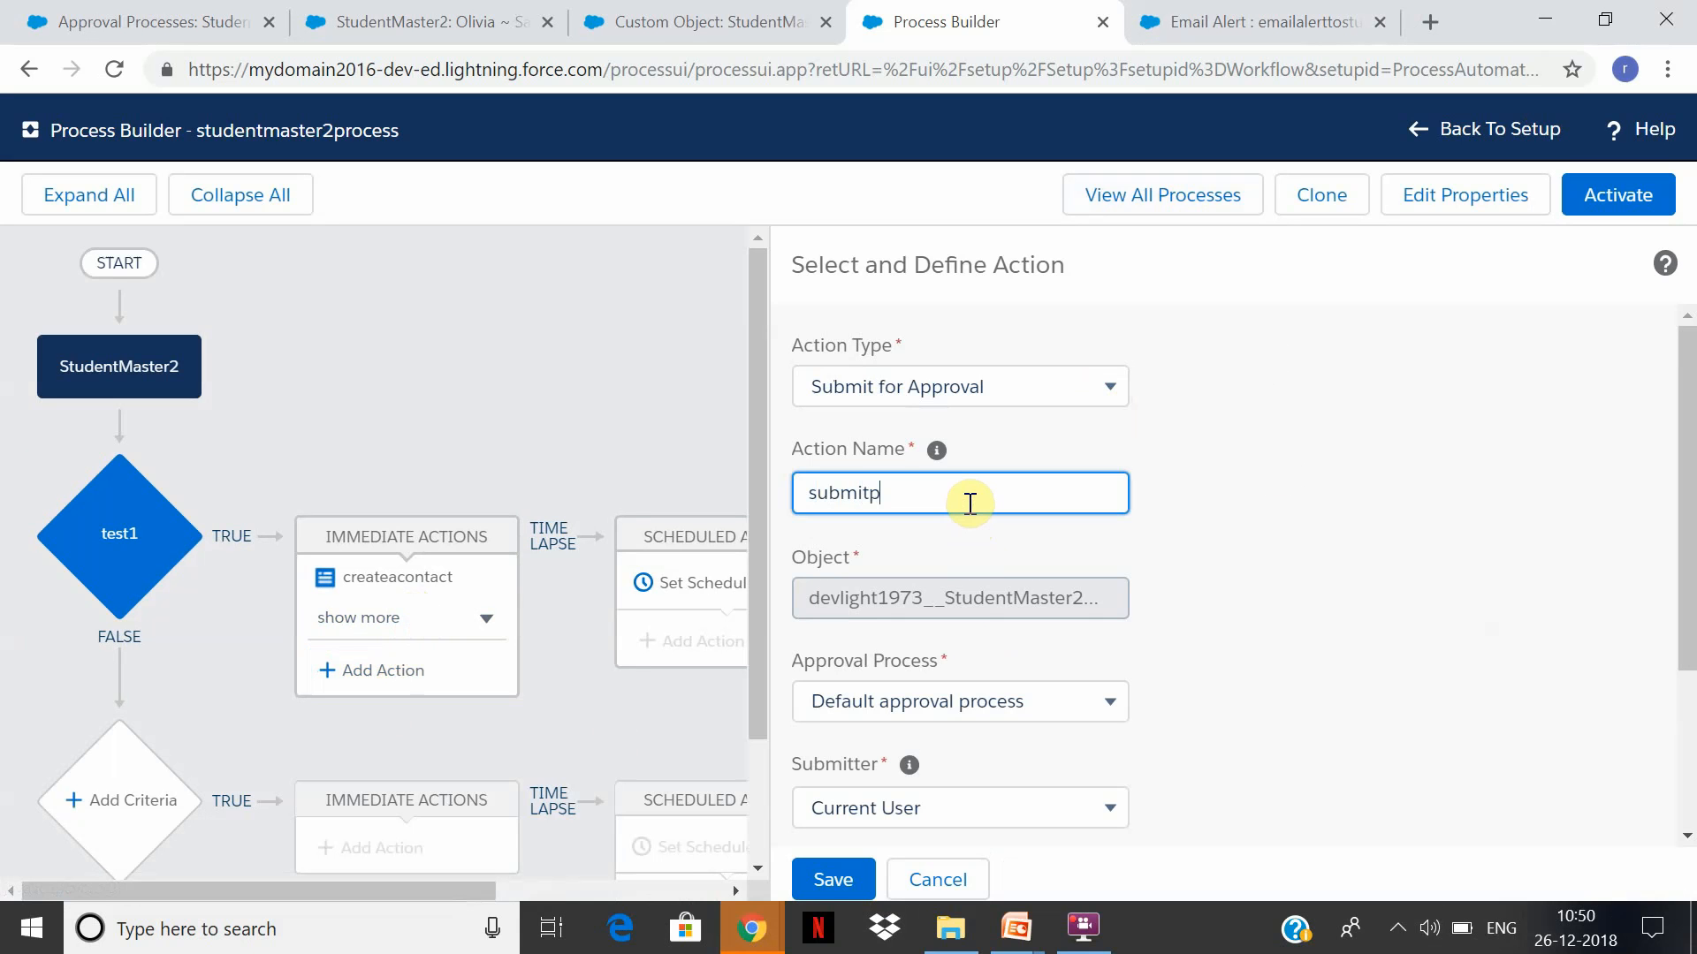
pyautogui.press('Tab')
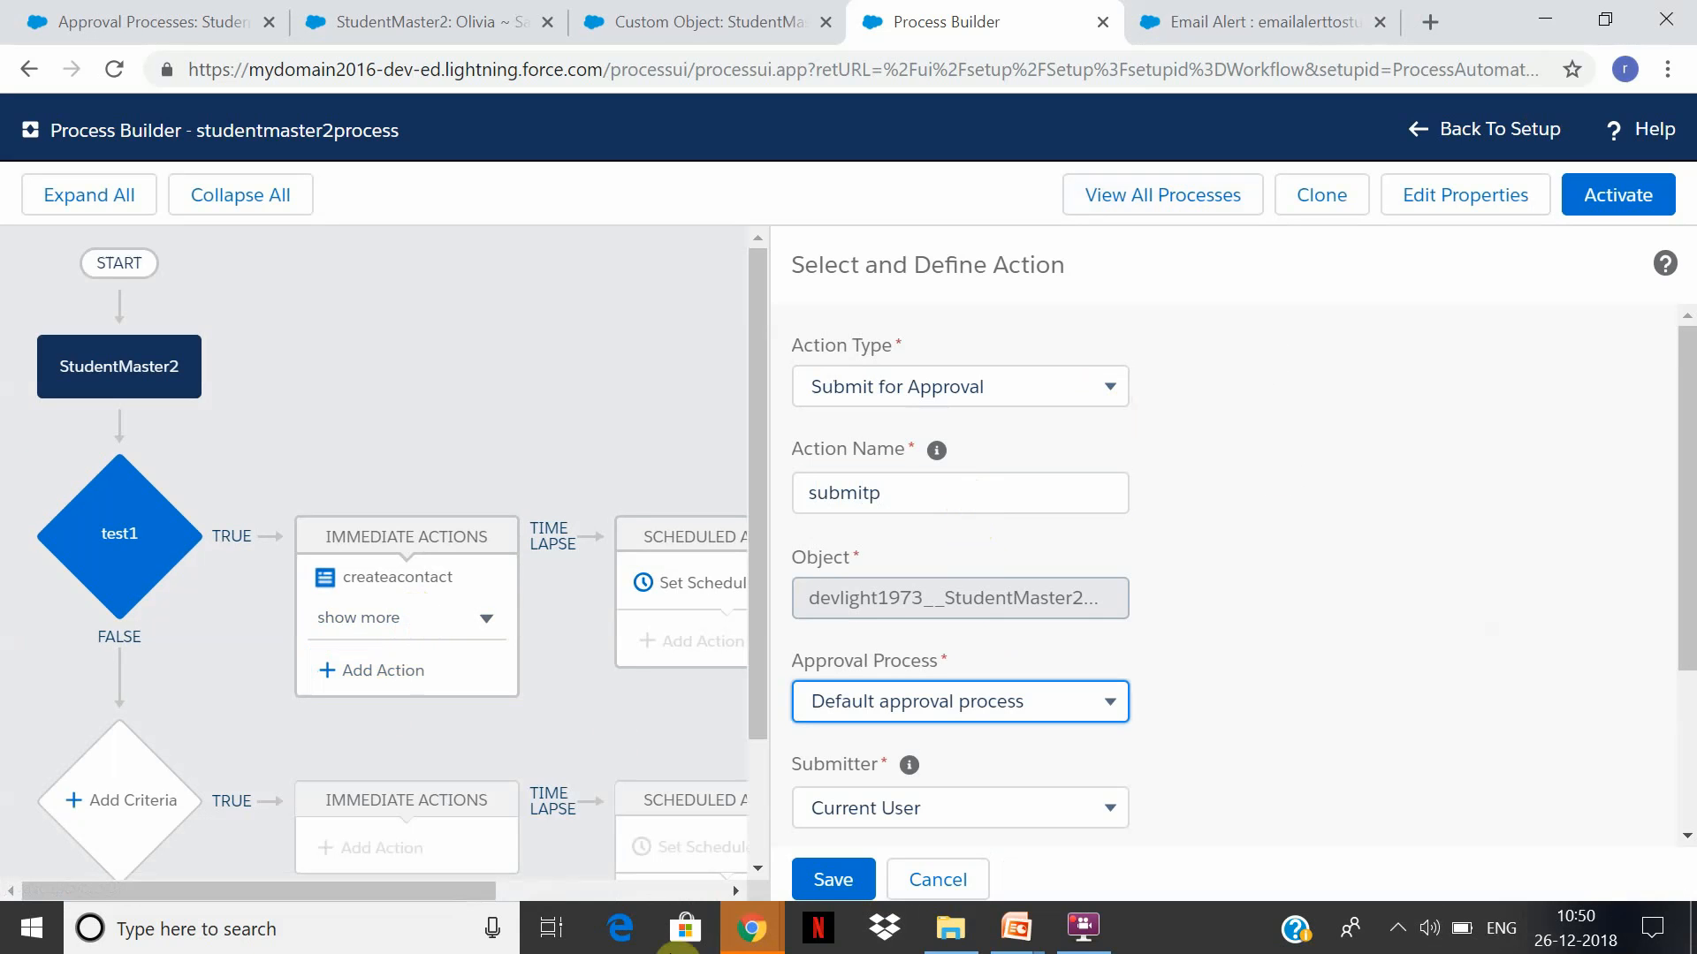
pyautogui.click(1040, 718)
pyautogui.click(1038, 751)
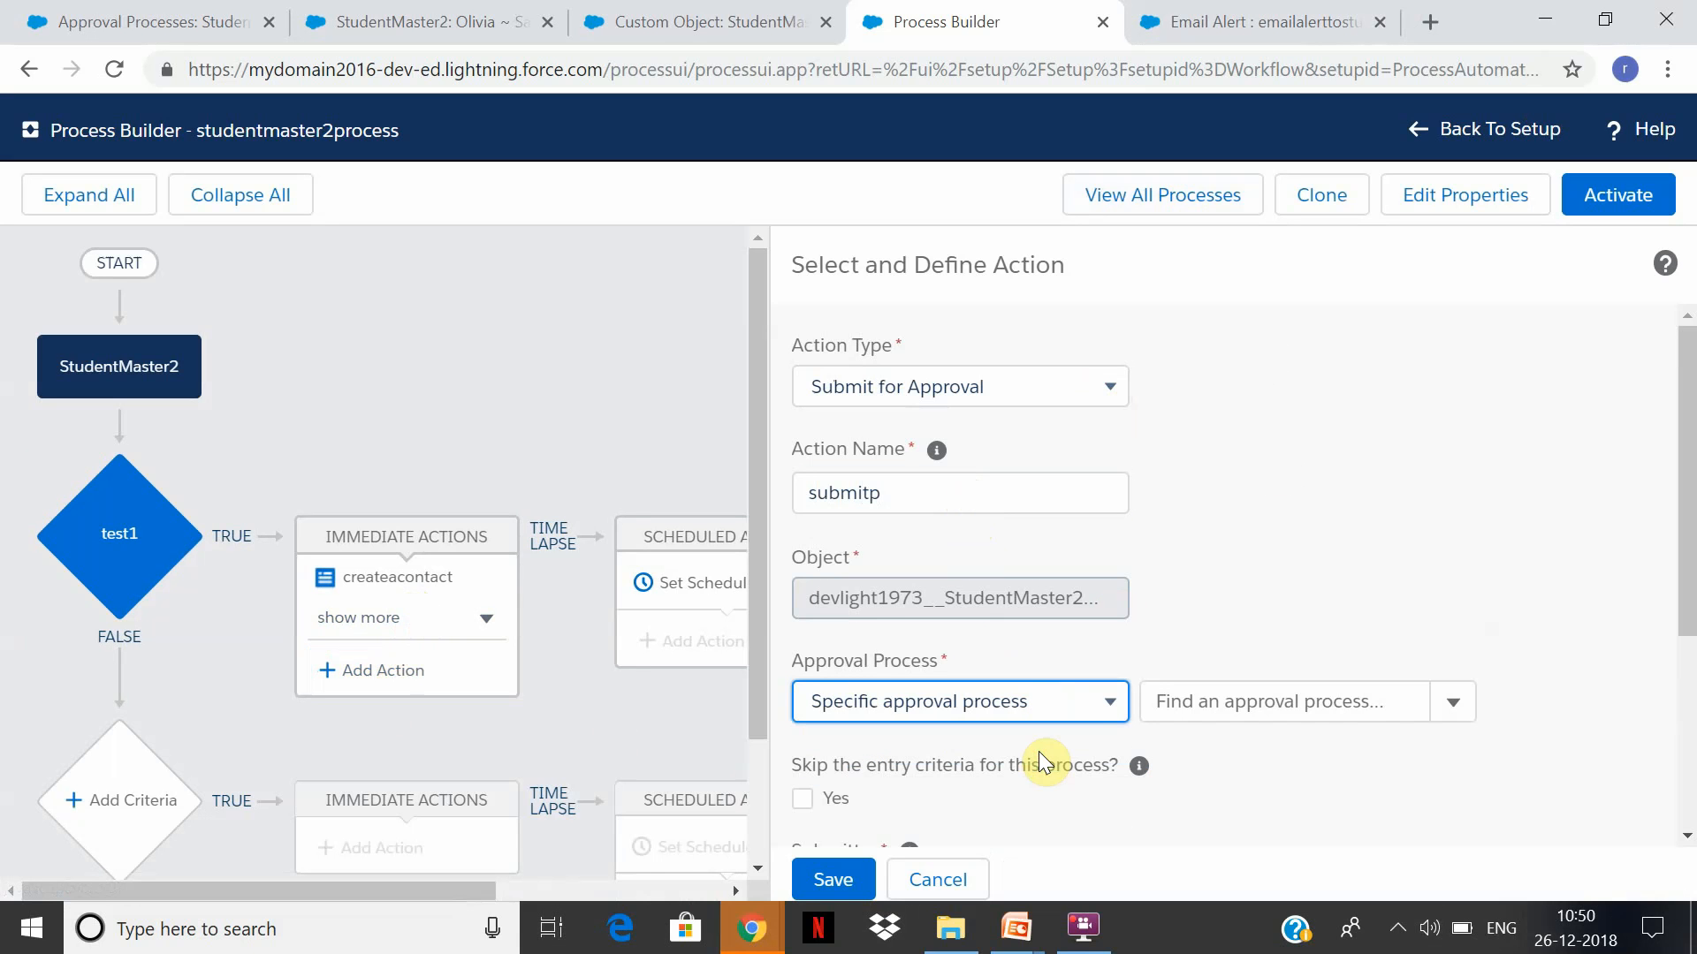
pyautogui.click(1337, 702)
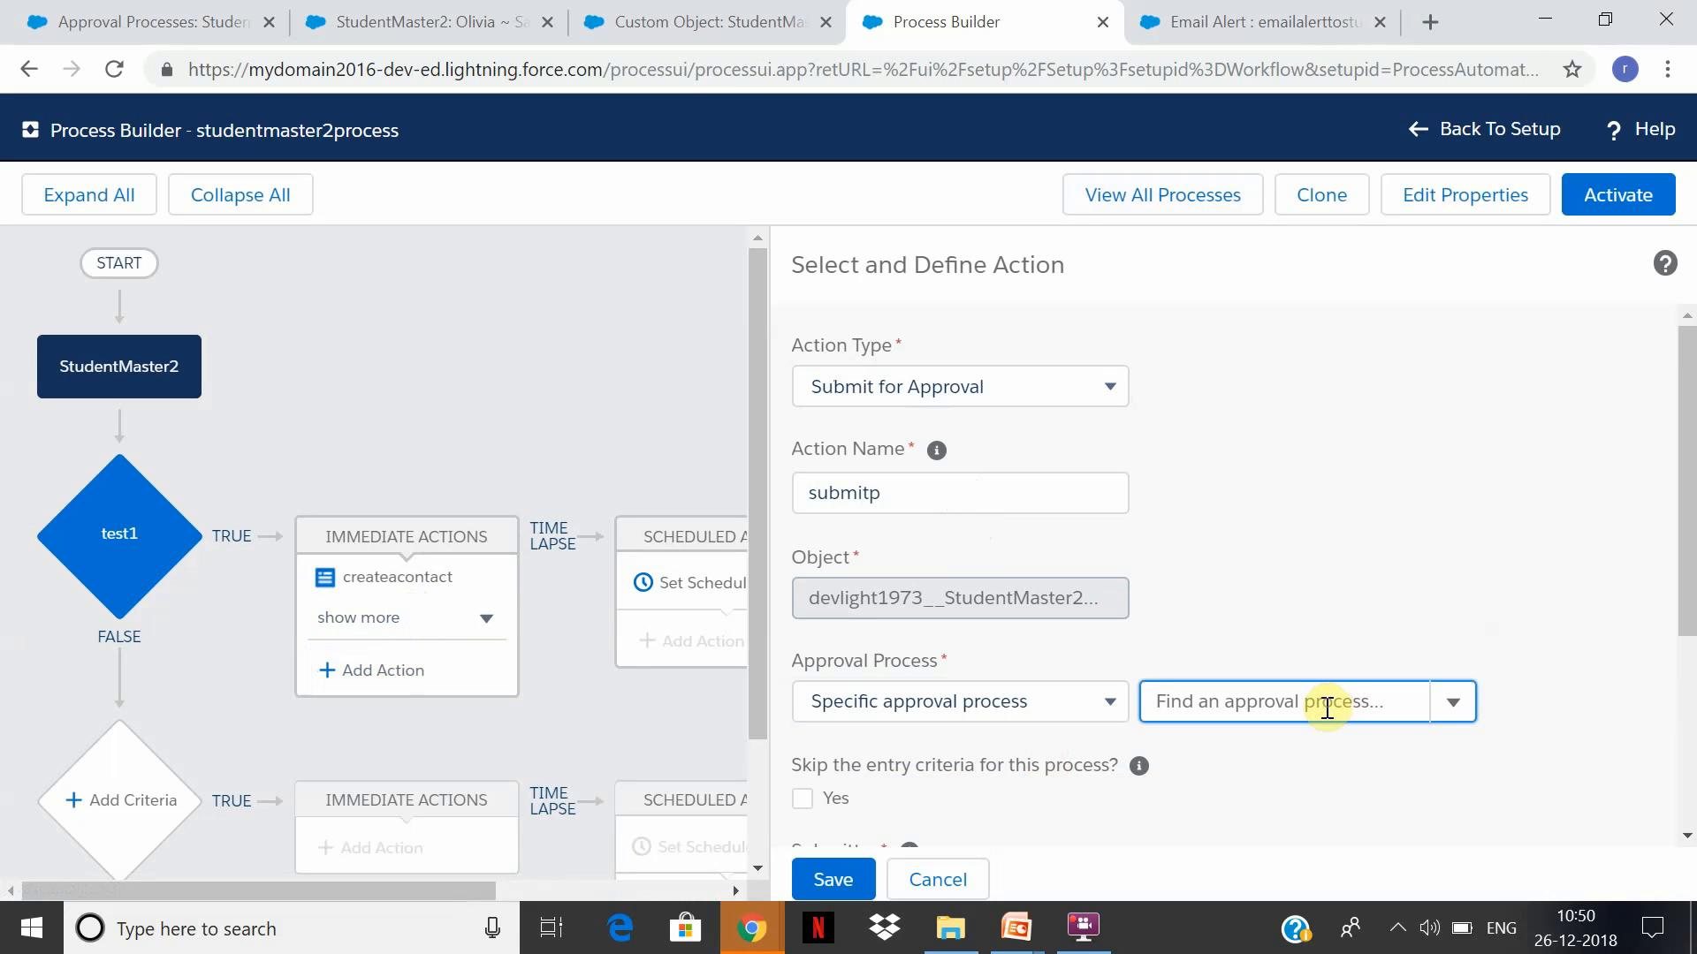
pyautogui.write('Stu')
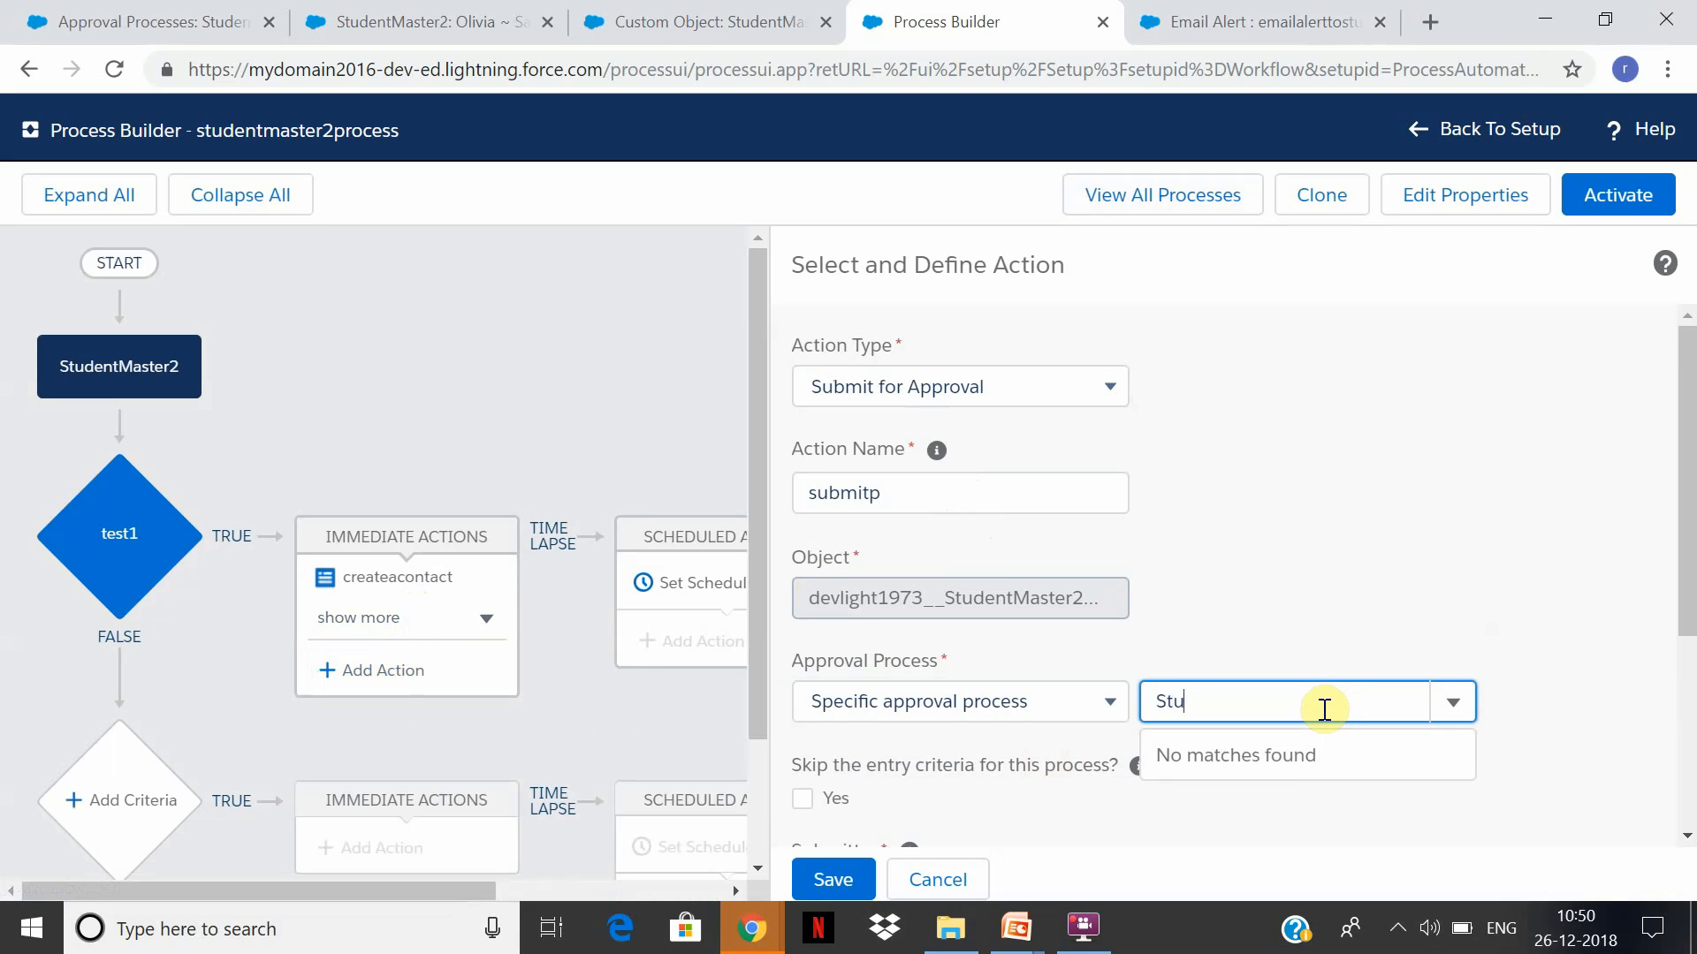
pyautogui.press('Tab')
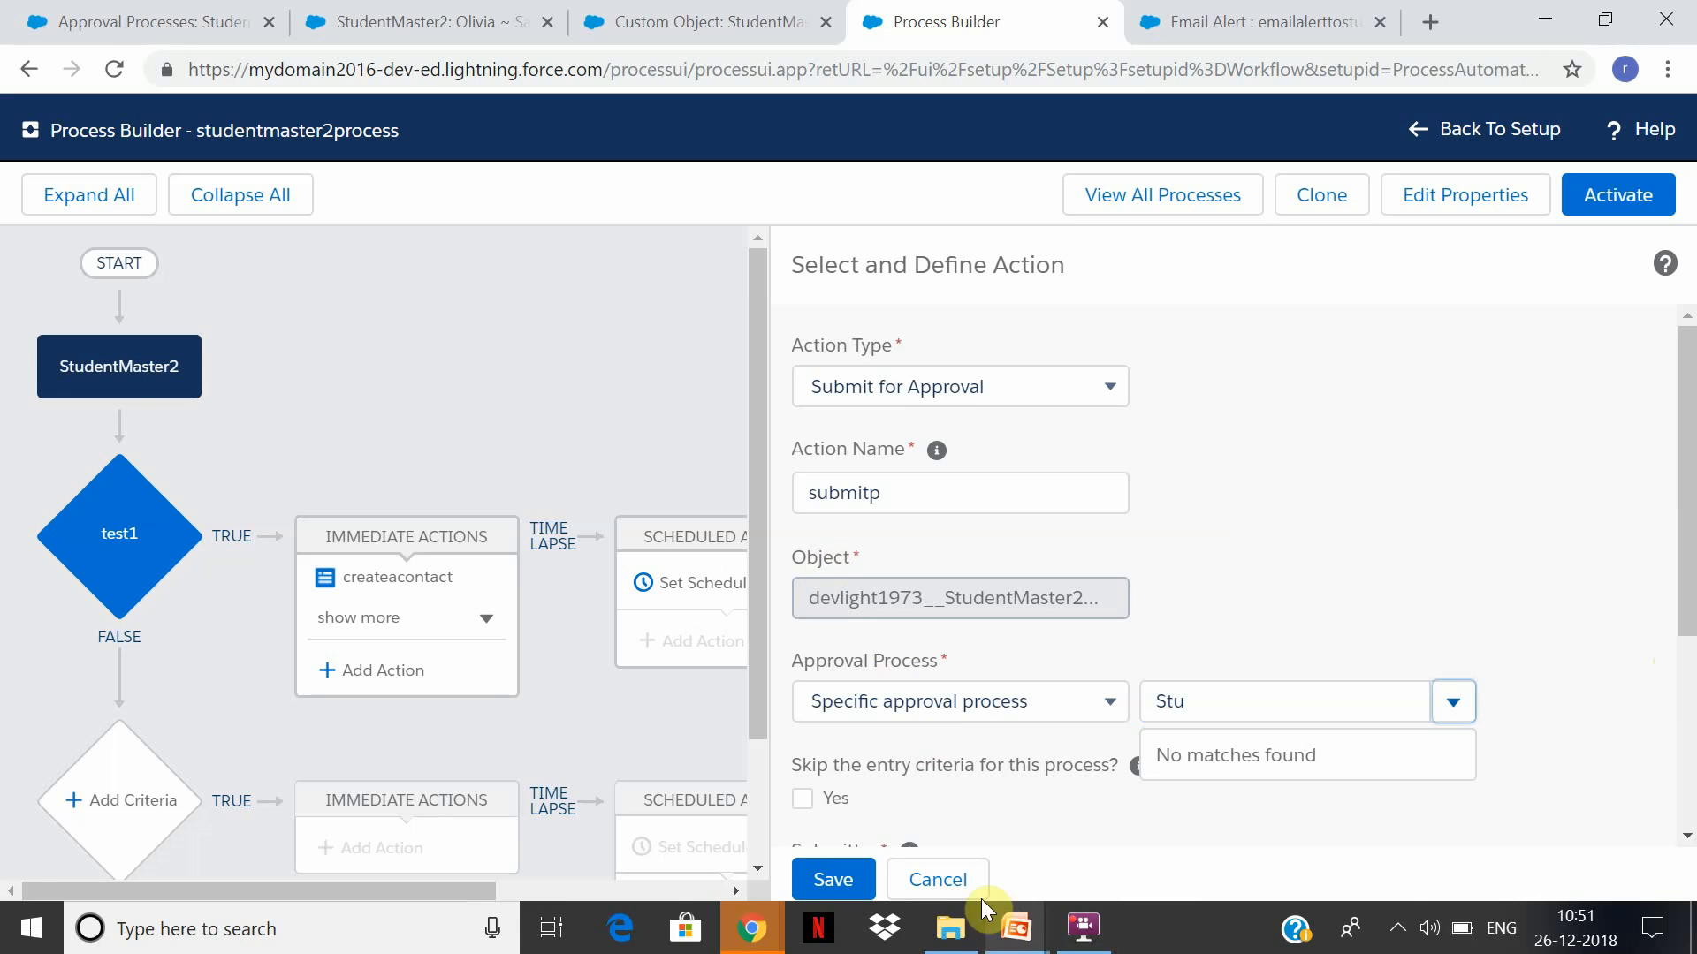
pyautogui.click(947, 884)
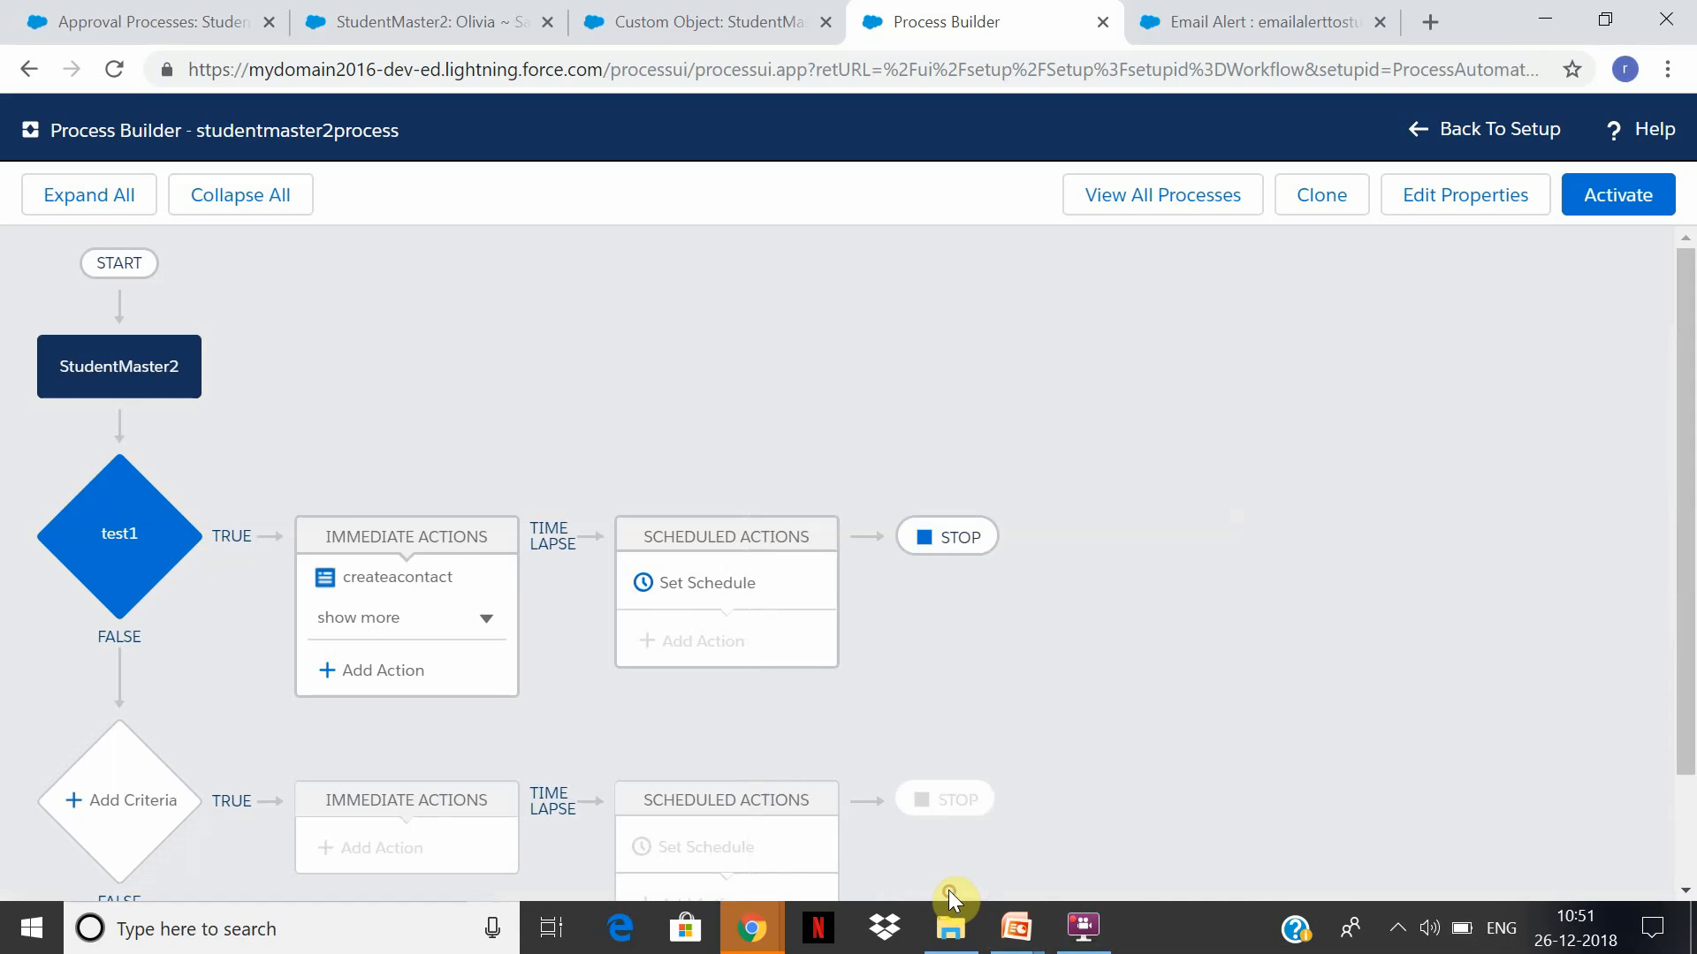
# Expand the immediate actions under test1, activate studentmaster2process with confirmation, and return to Setup
pyautogui.click(366, 679)
pyautogui.click(387, 623)
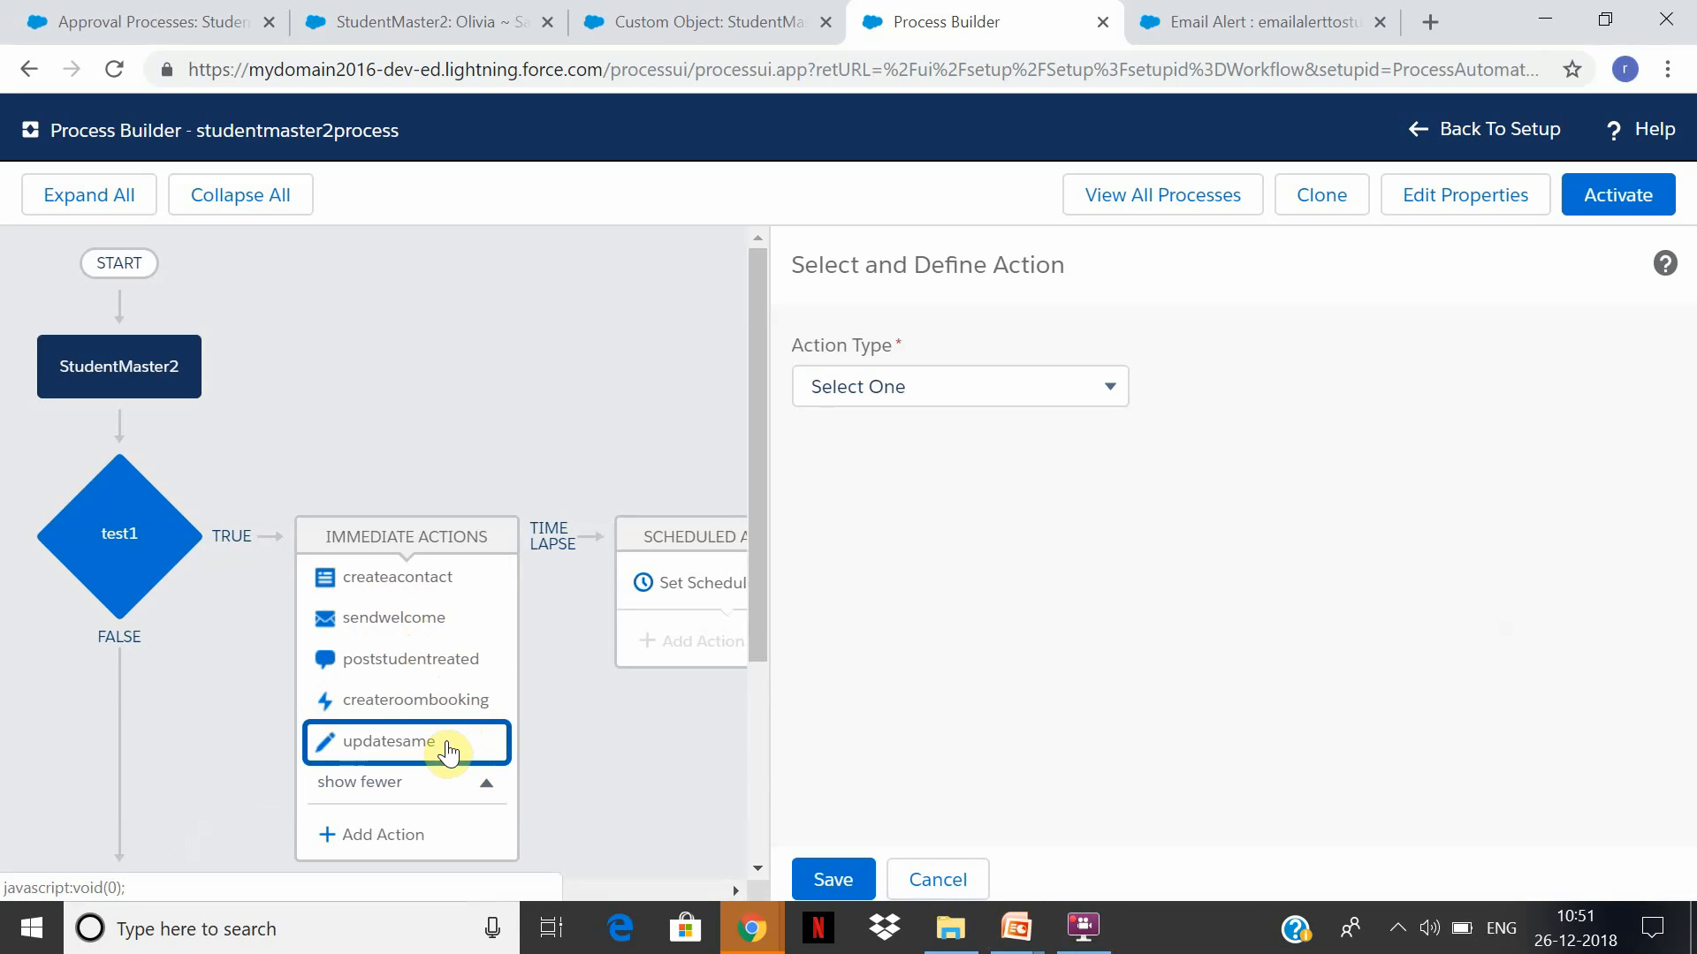
pyautogui.click(1622, 207)
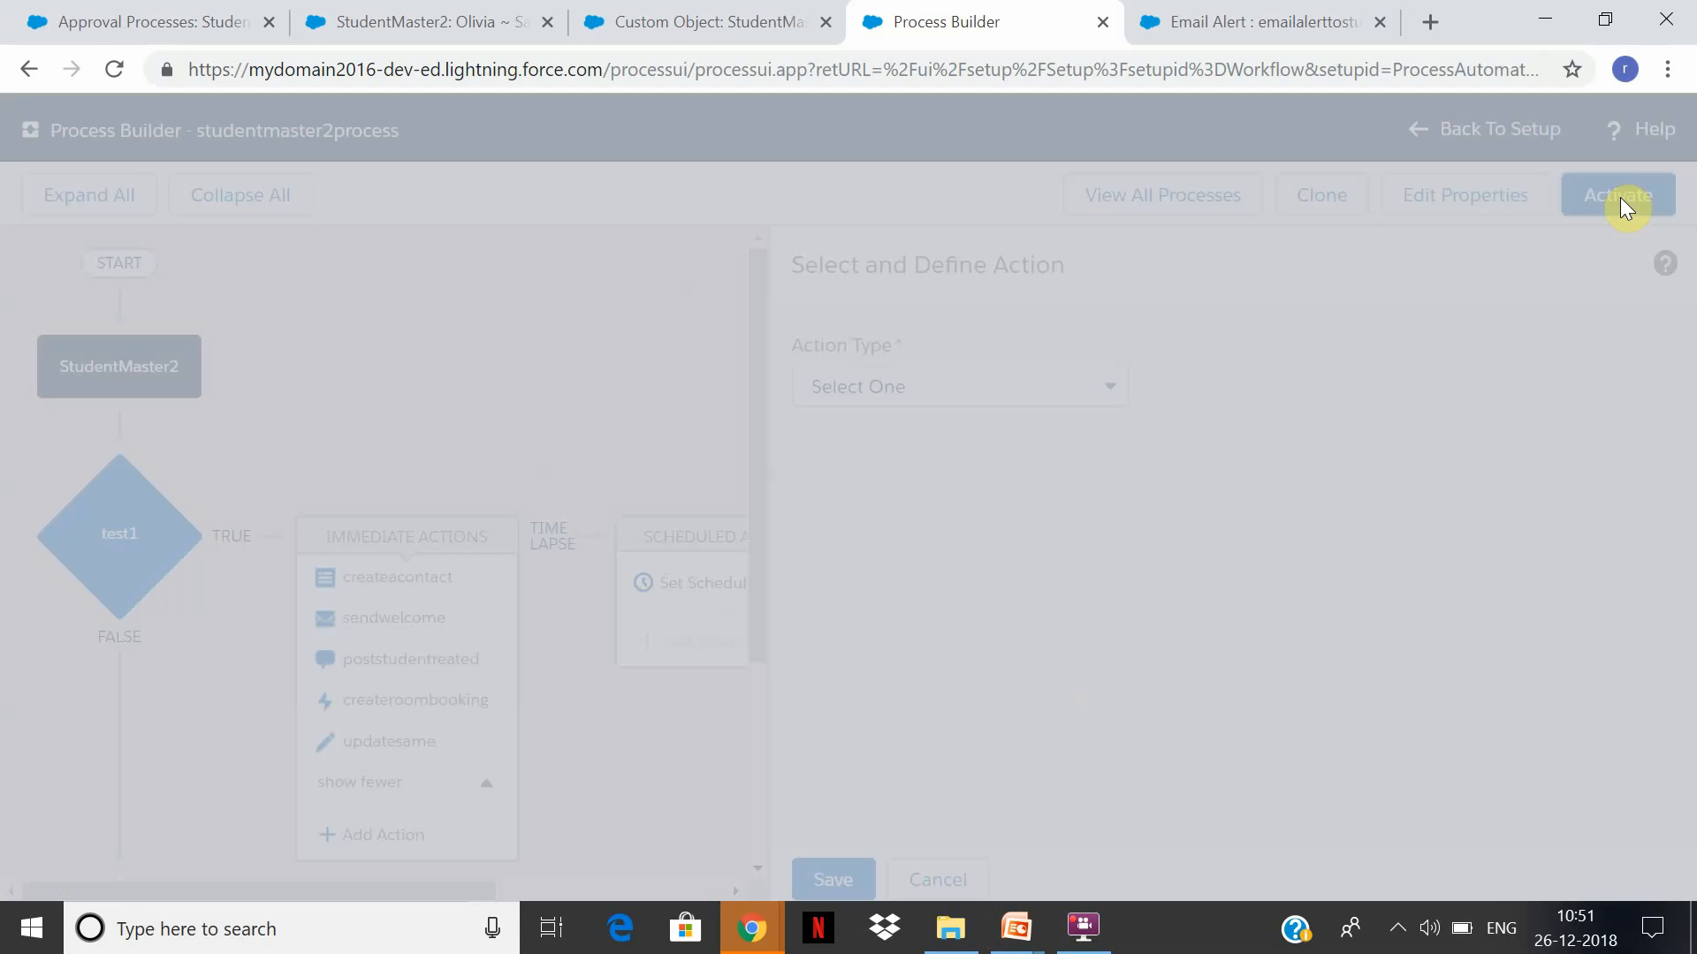
pyautogui.click(1201, 638)
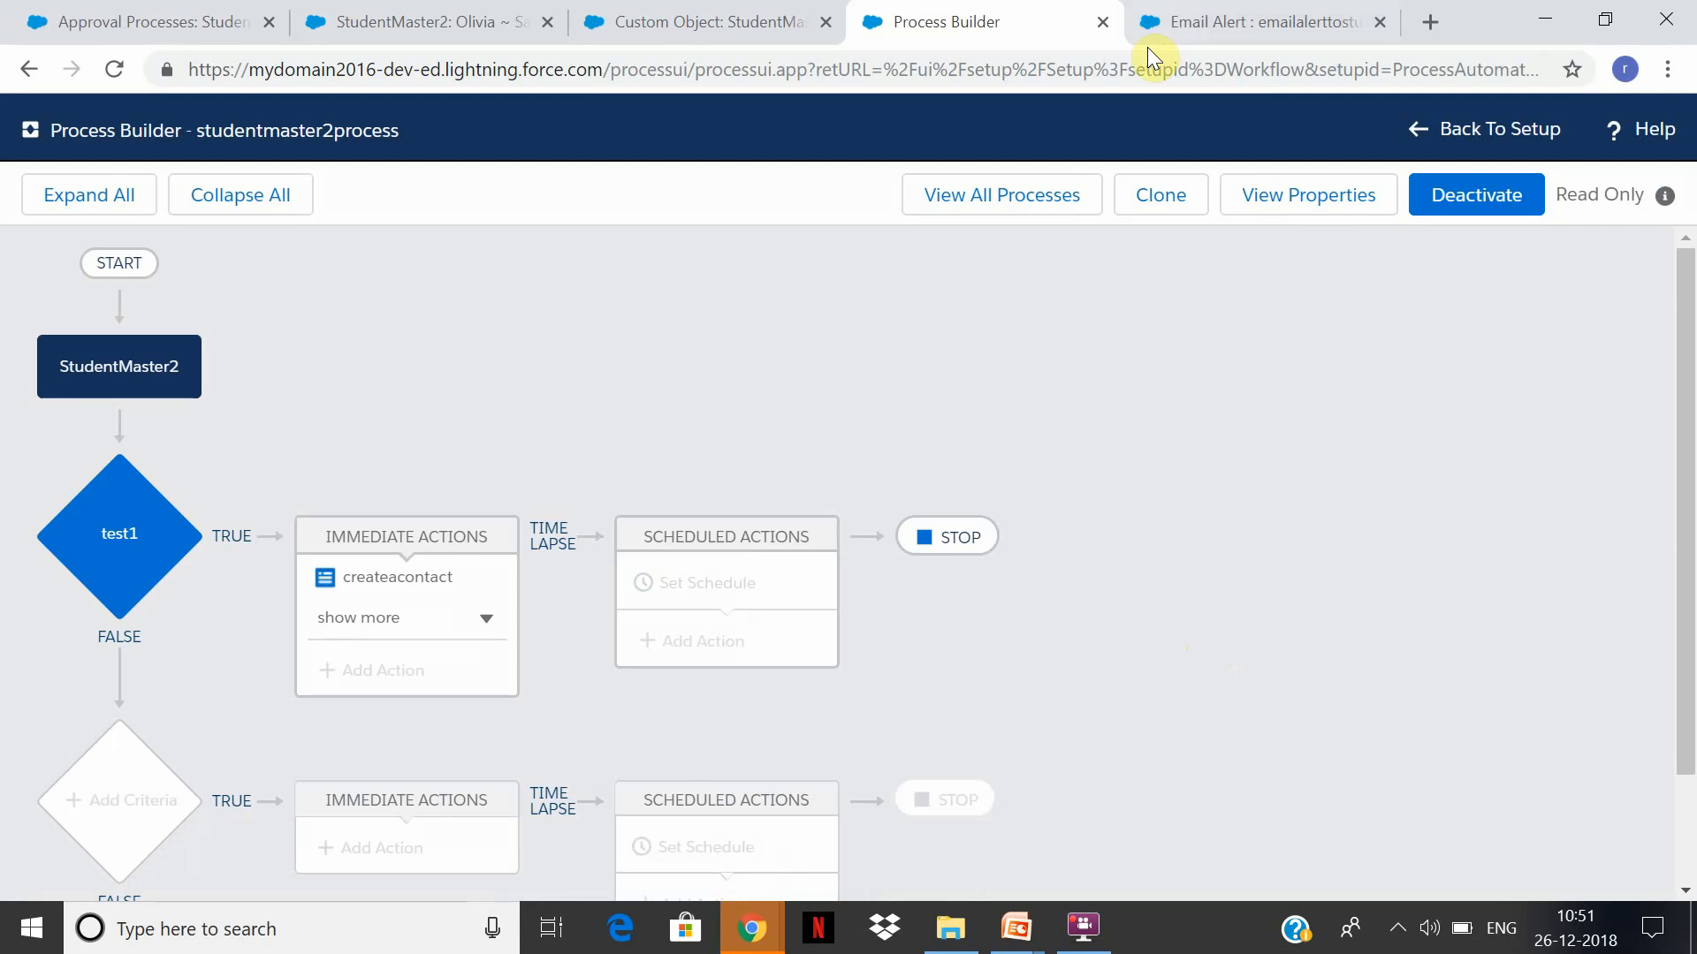
pyautogui.click(1500, 130)
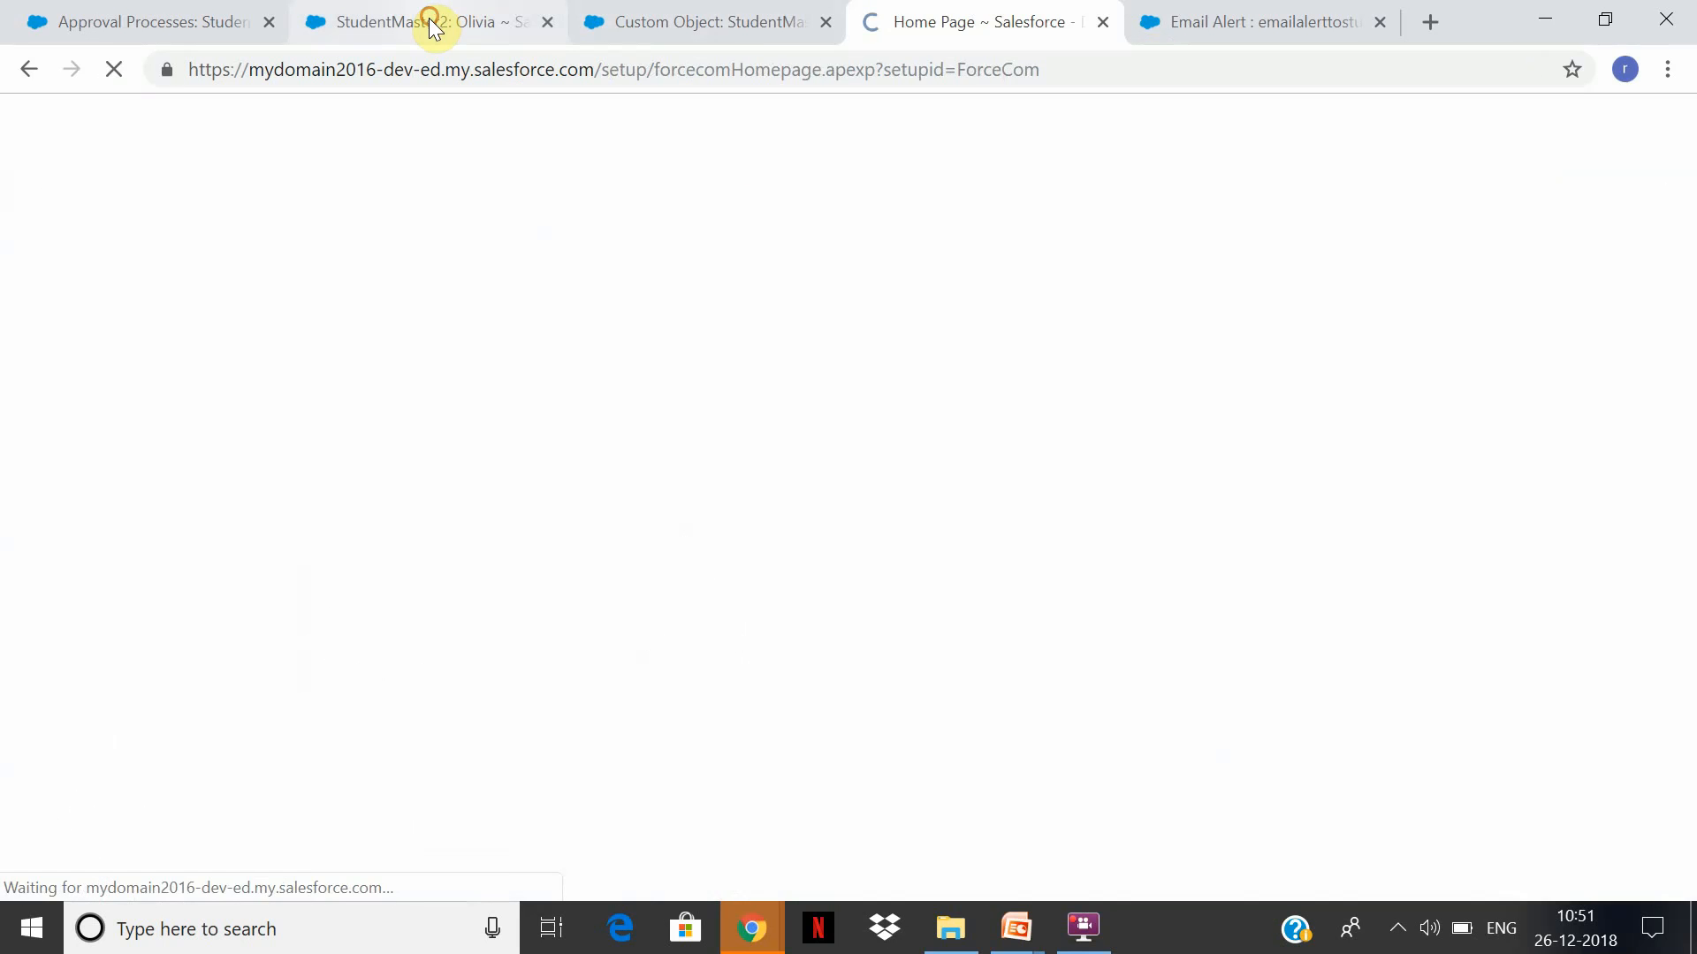
# Start a new StudentMaster2 record, entering the student's name and an age of 19
pyautogui.click(428, 20)
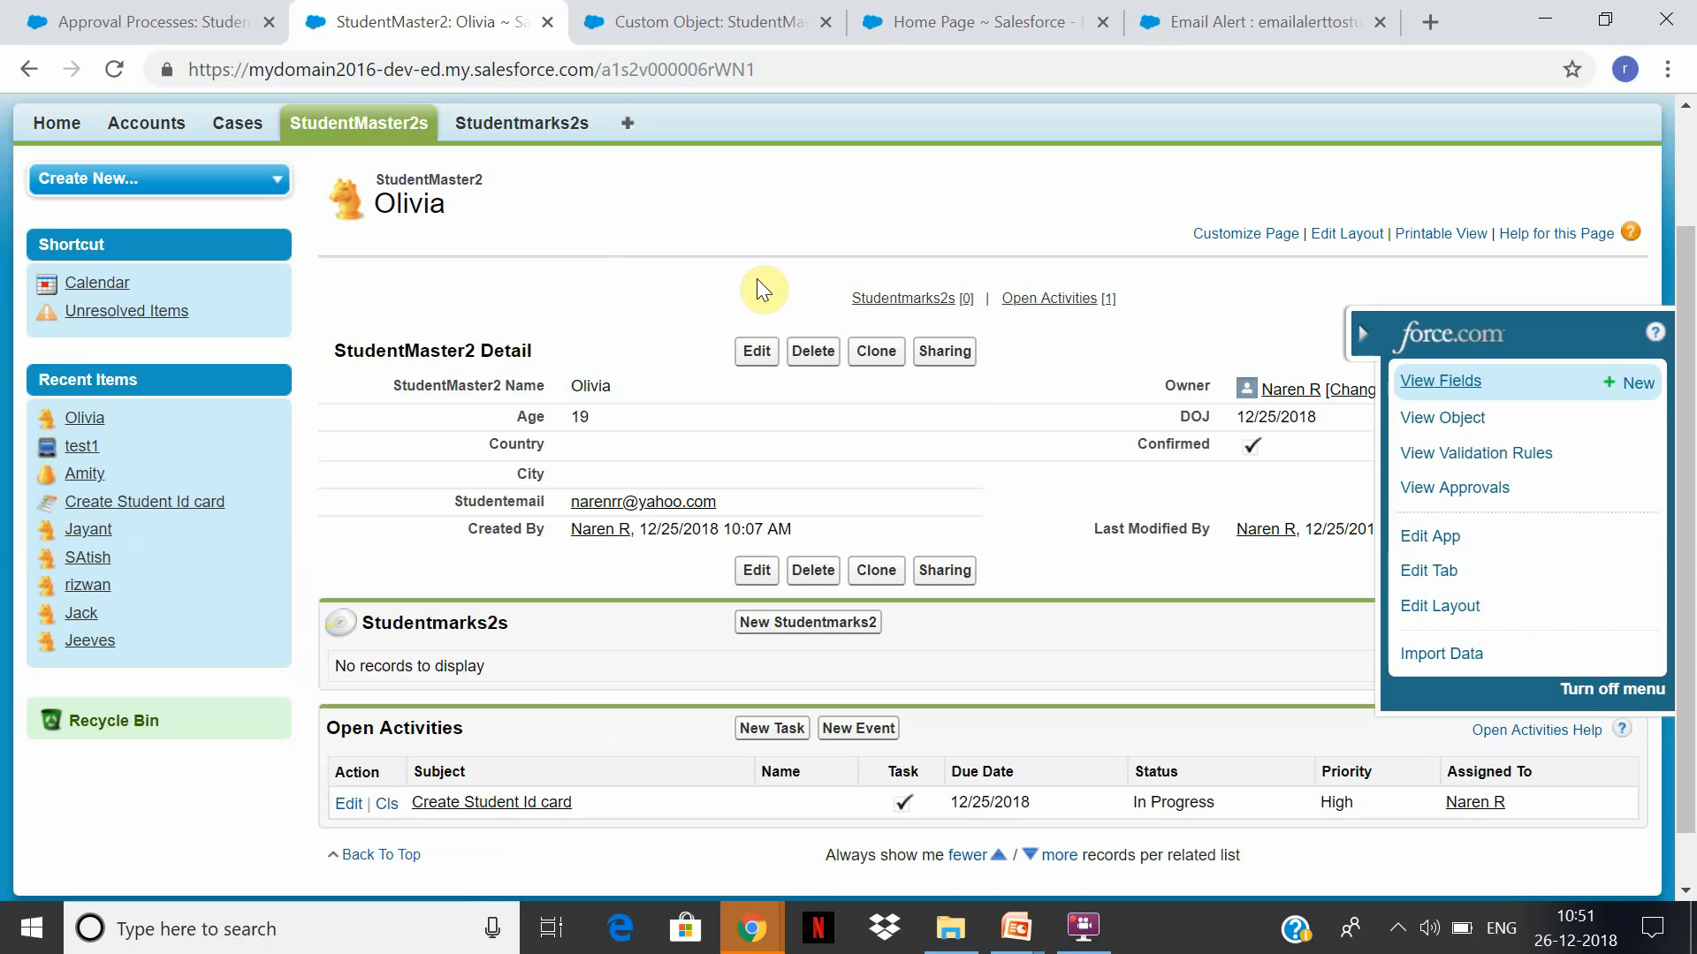
pyautogui.click(401, 126)
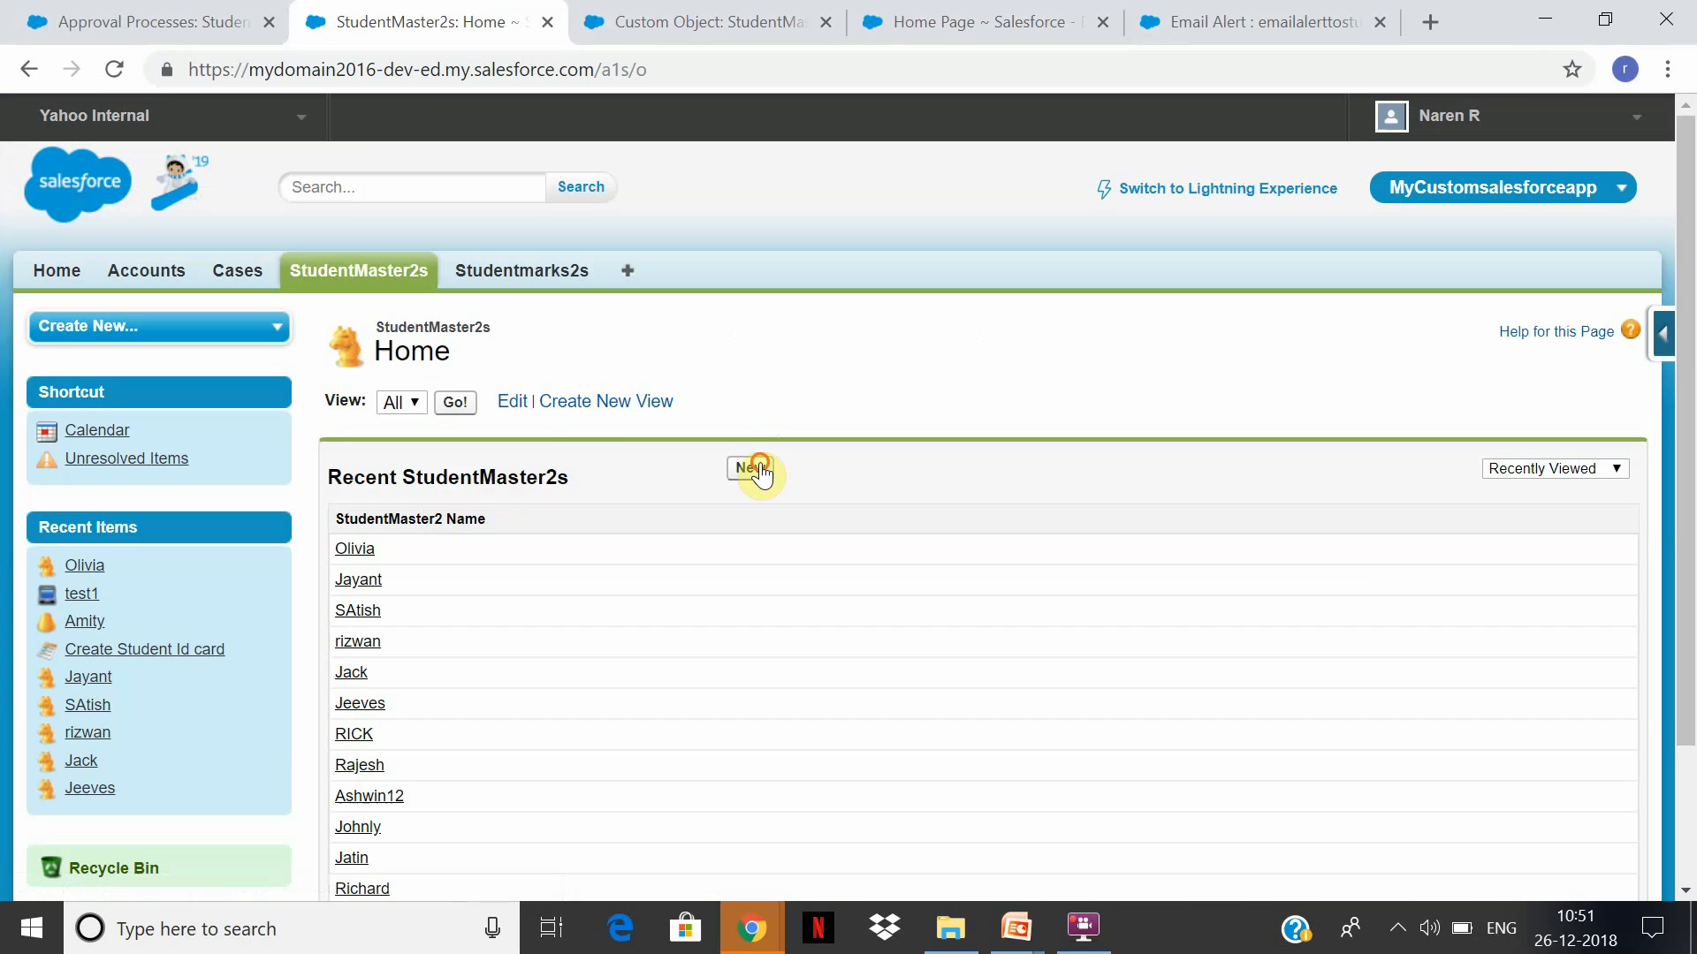
pyautogui.click(753, 468)
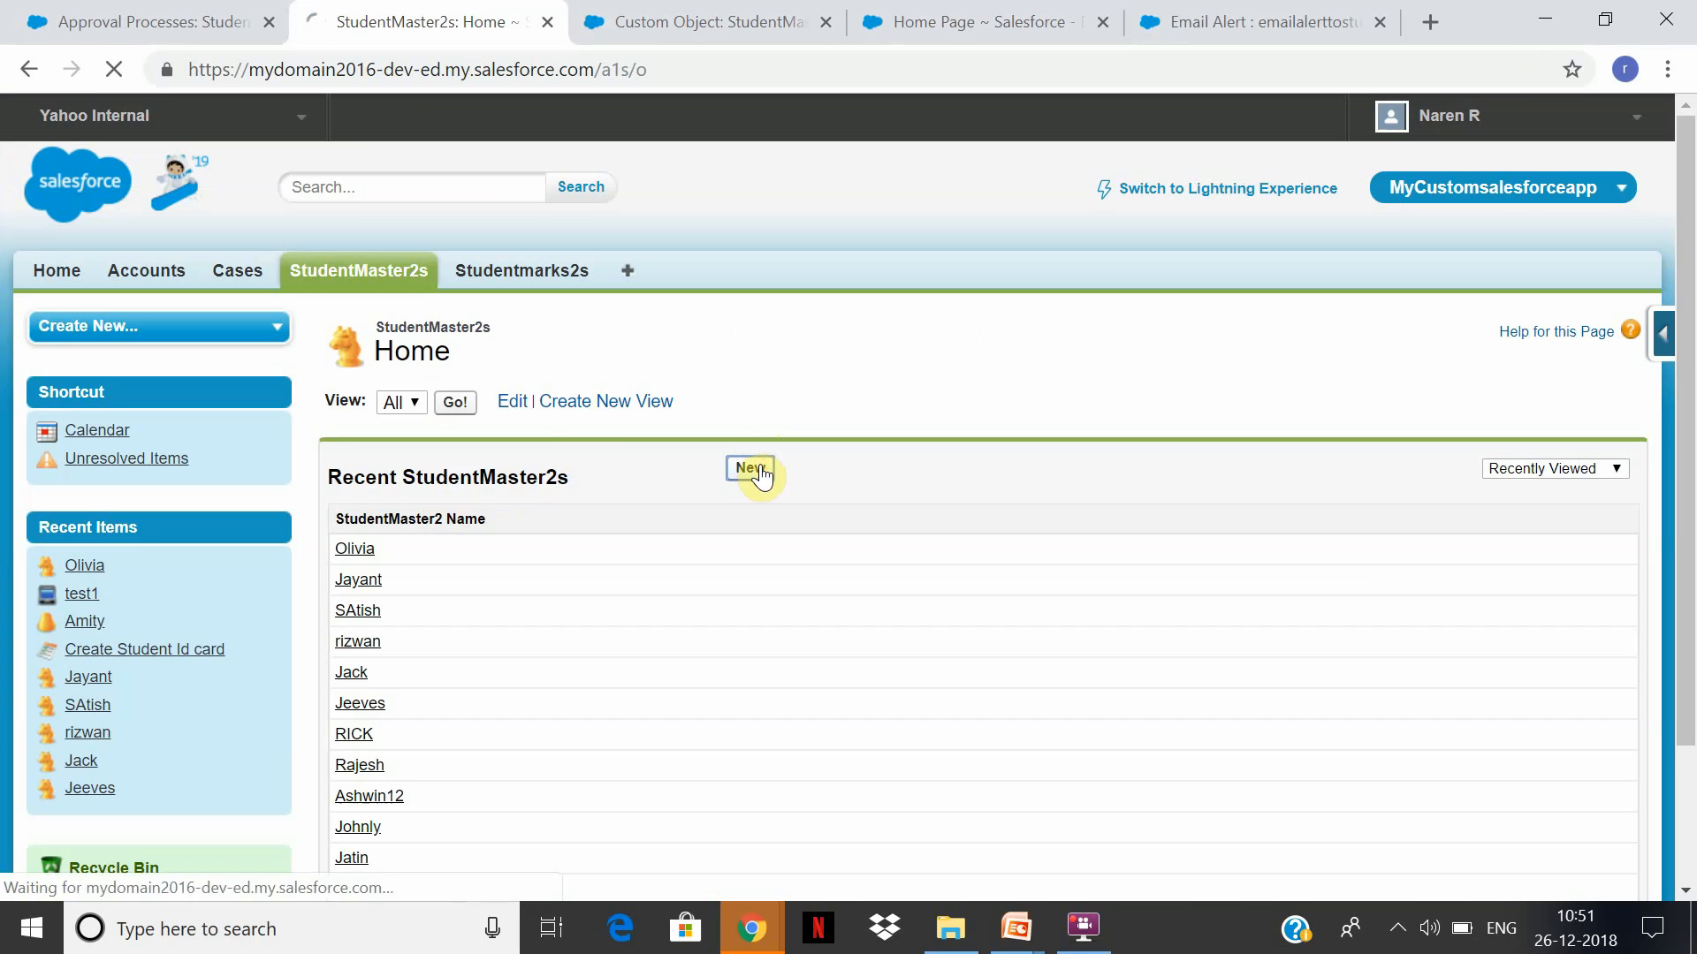
pyautogui.click(707, 506)
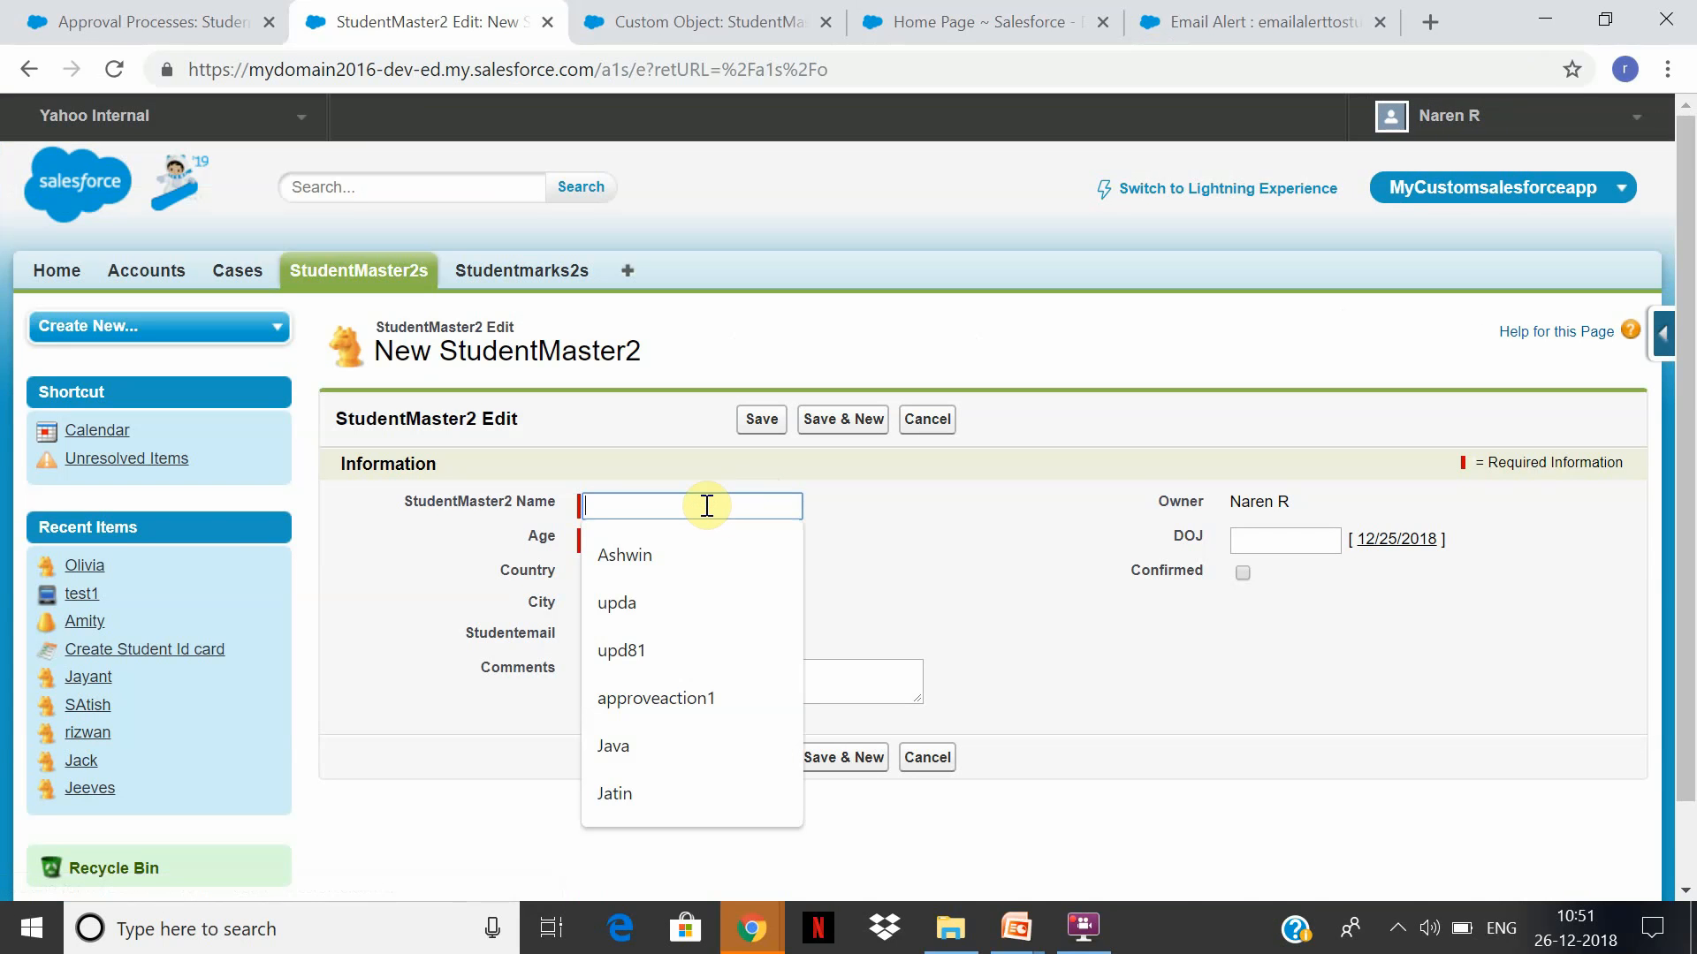
pyautogui.write('Logan')
pyautogui.press('Tab')
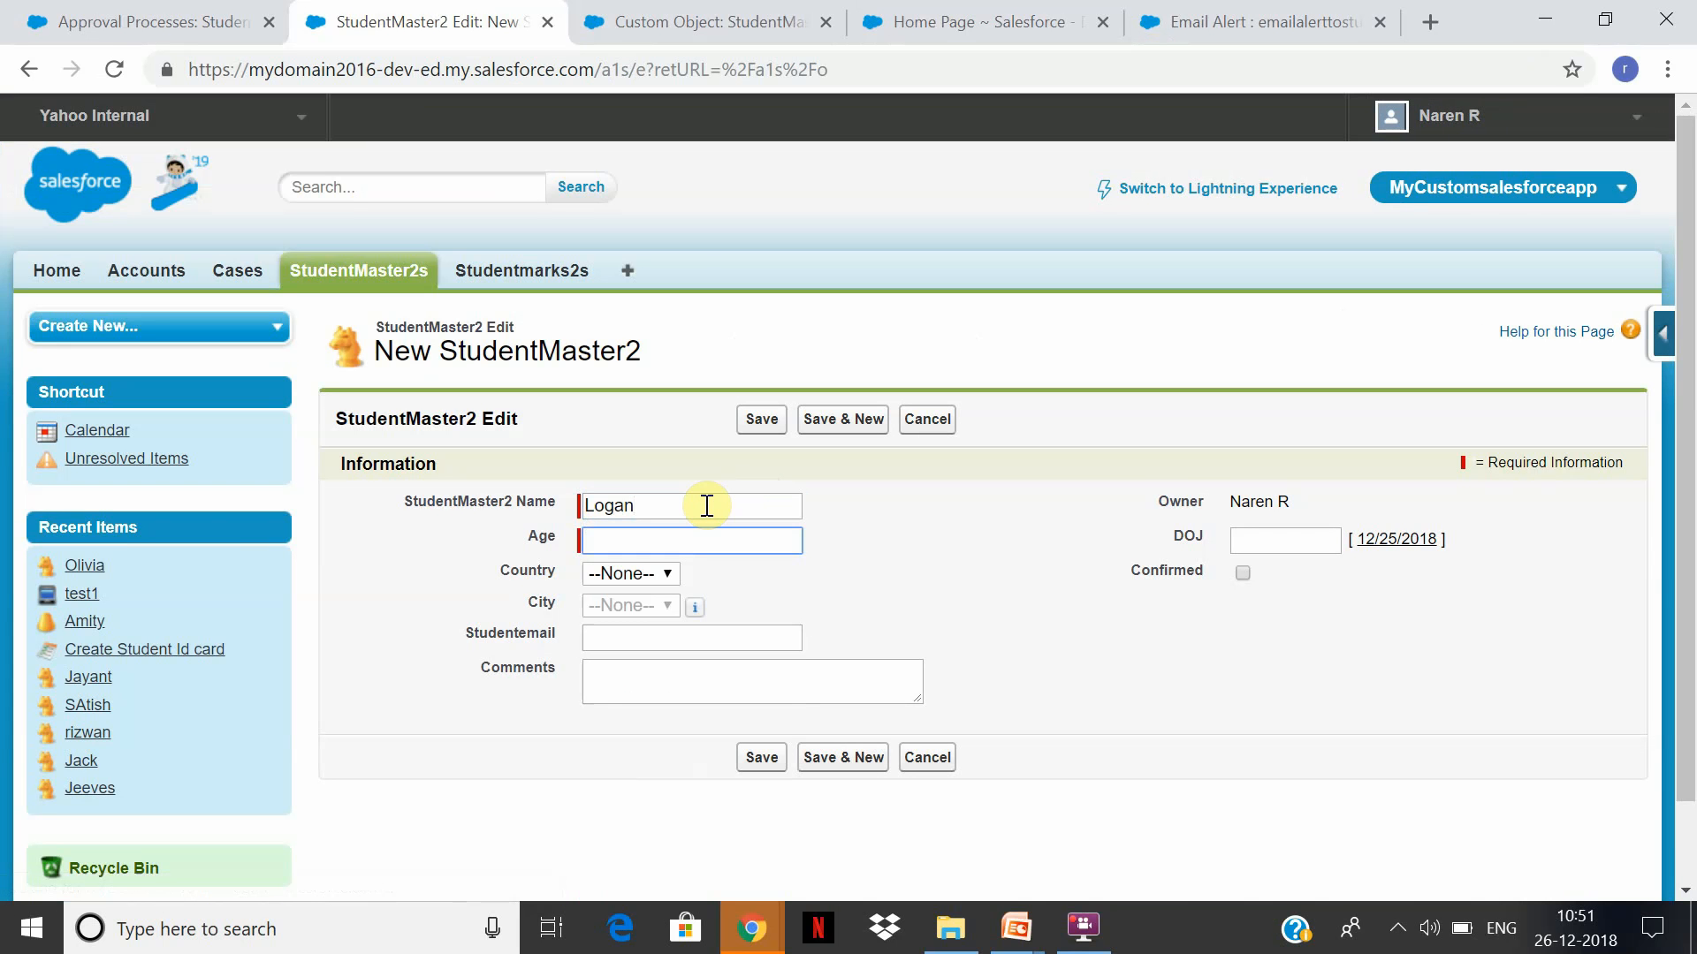
pyautogui.write('19')
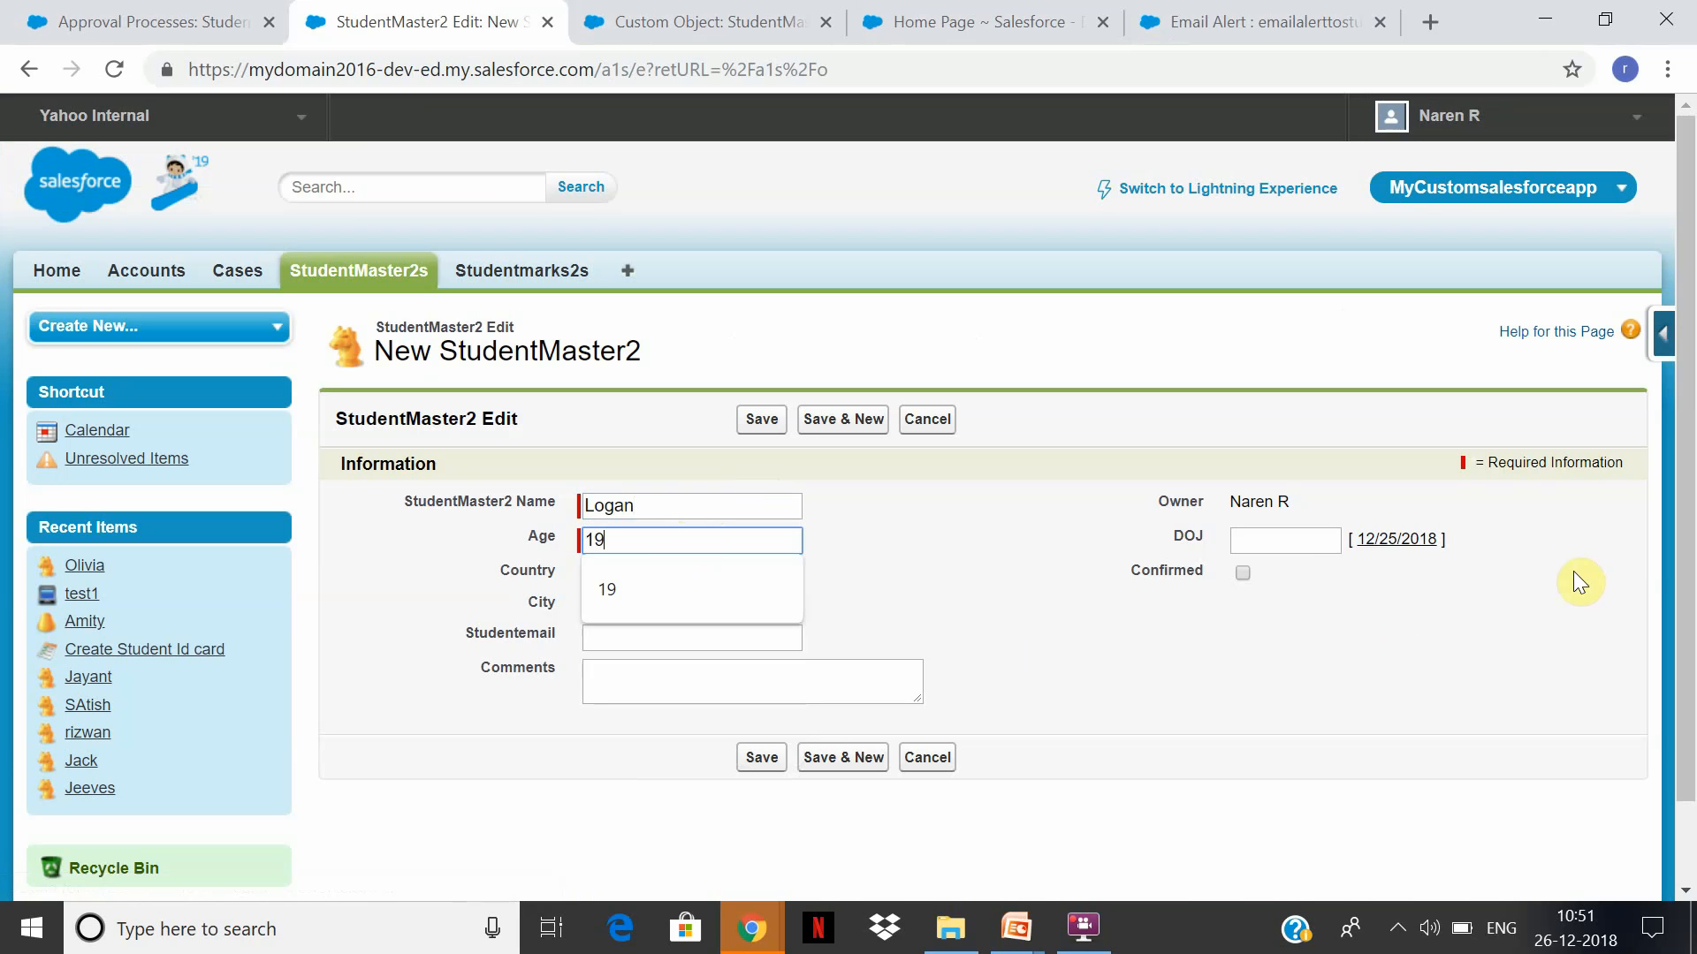
# Set the new student's DOJ to 12/25/2018 and fill in the student's e-mail address
pyautogui.click(1396, 539)
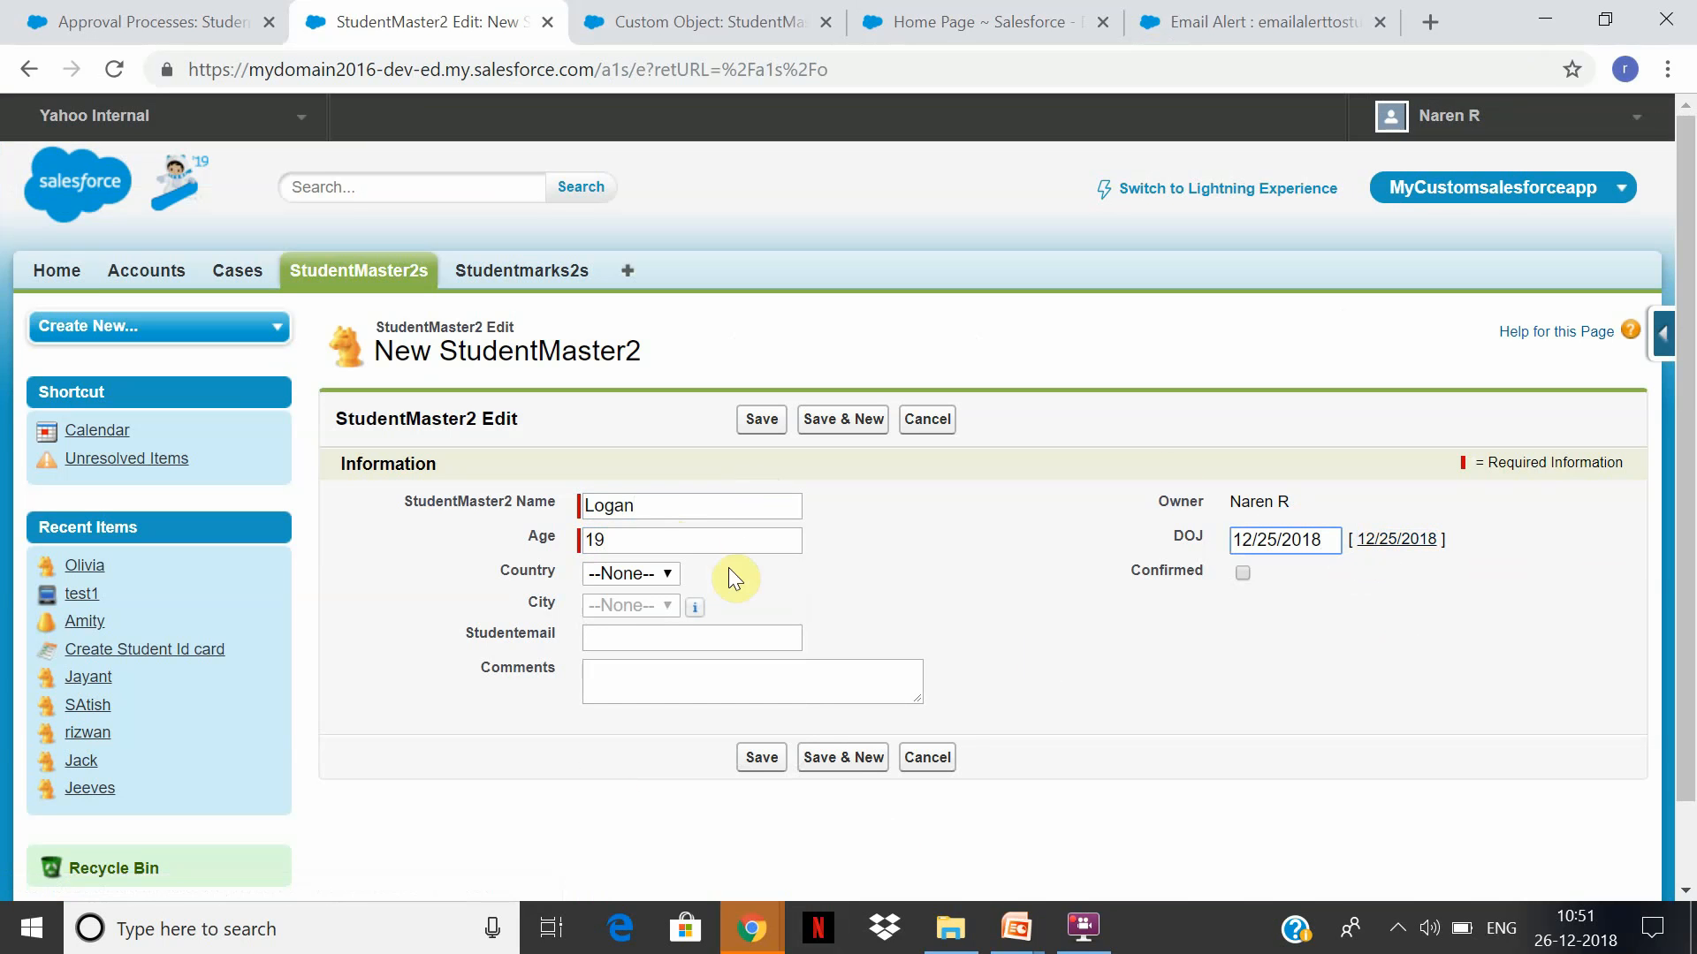
pyautogui.click(763, 635)
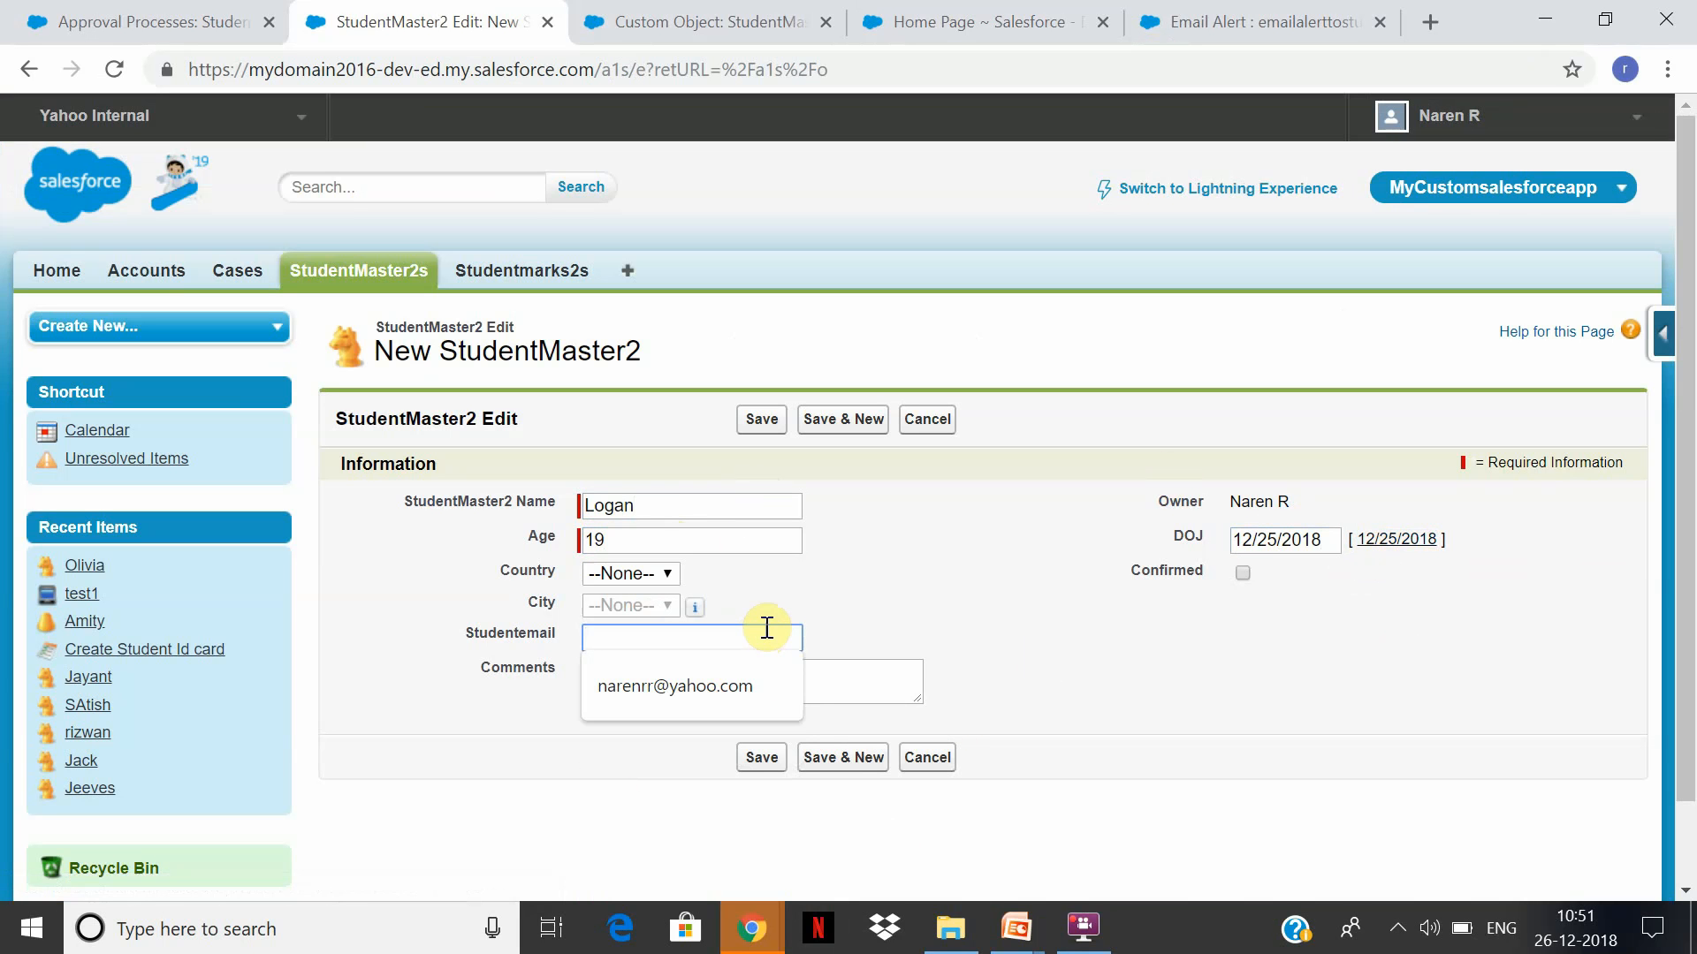
pyautogui.click(608, 677)
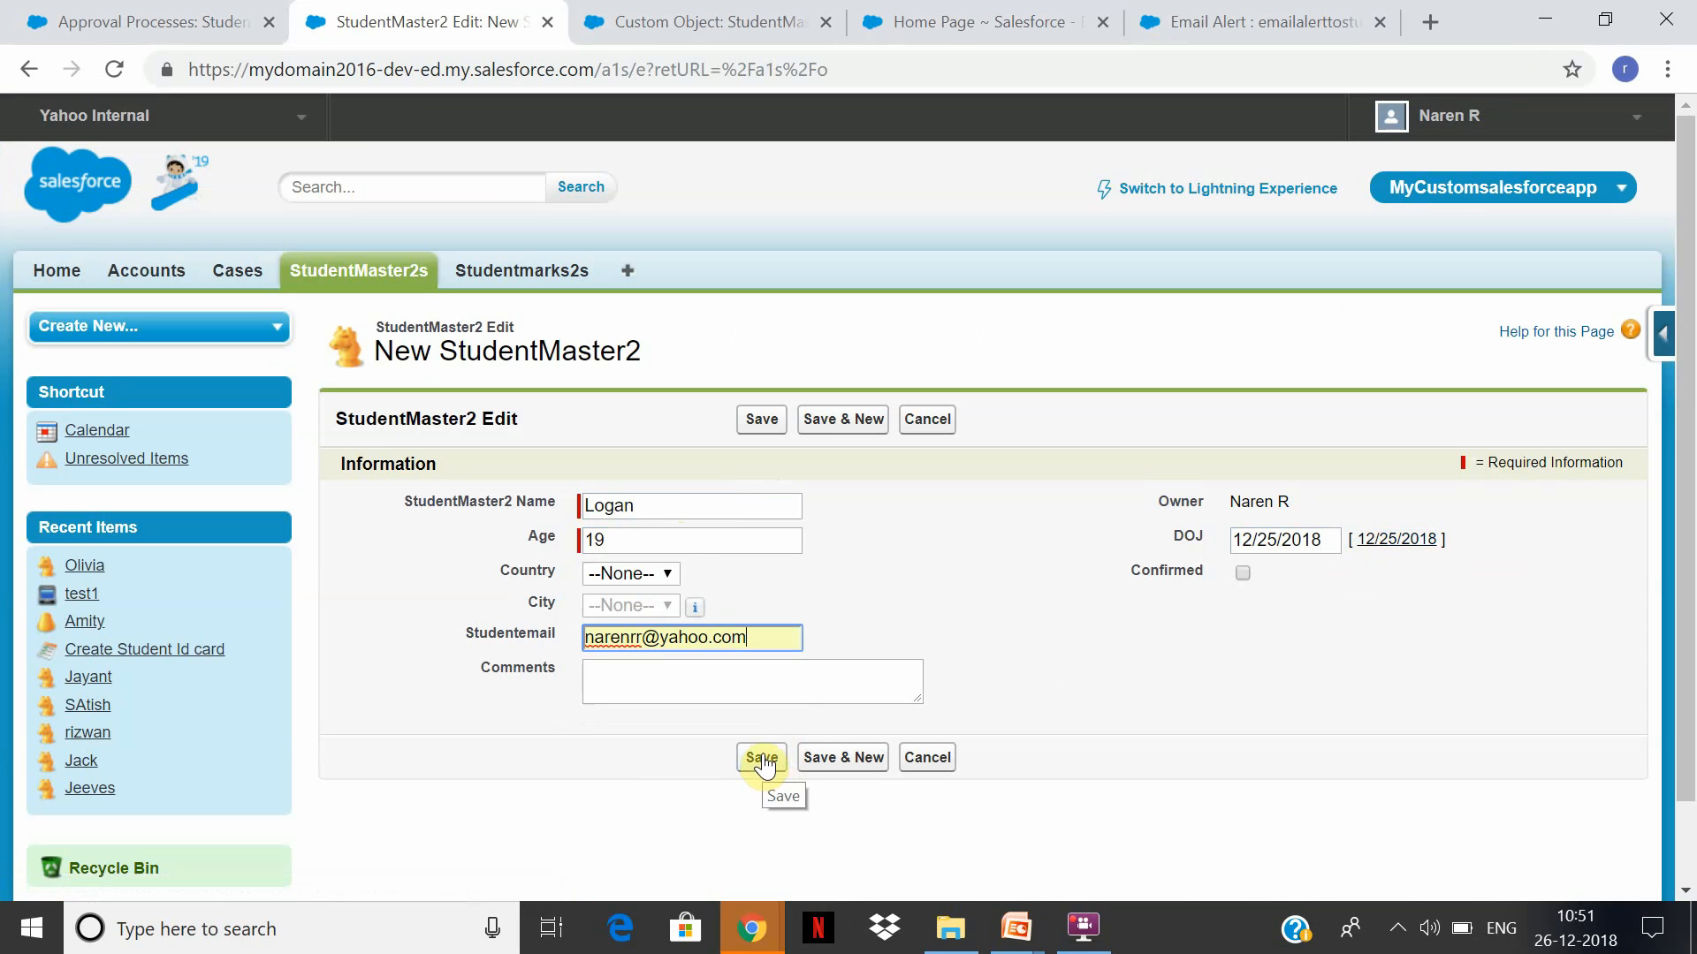
# Set the student's country to USA and city to NewYork, and save the record
pyautogui.click(661, 579)
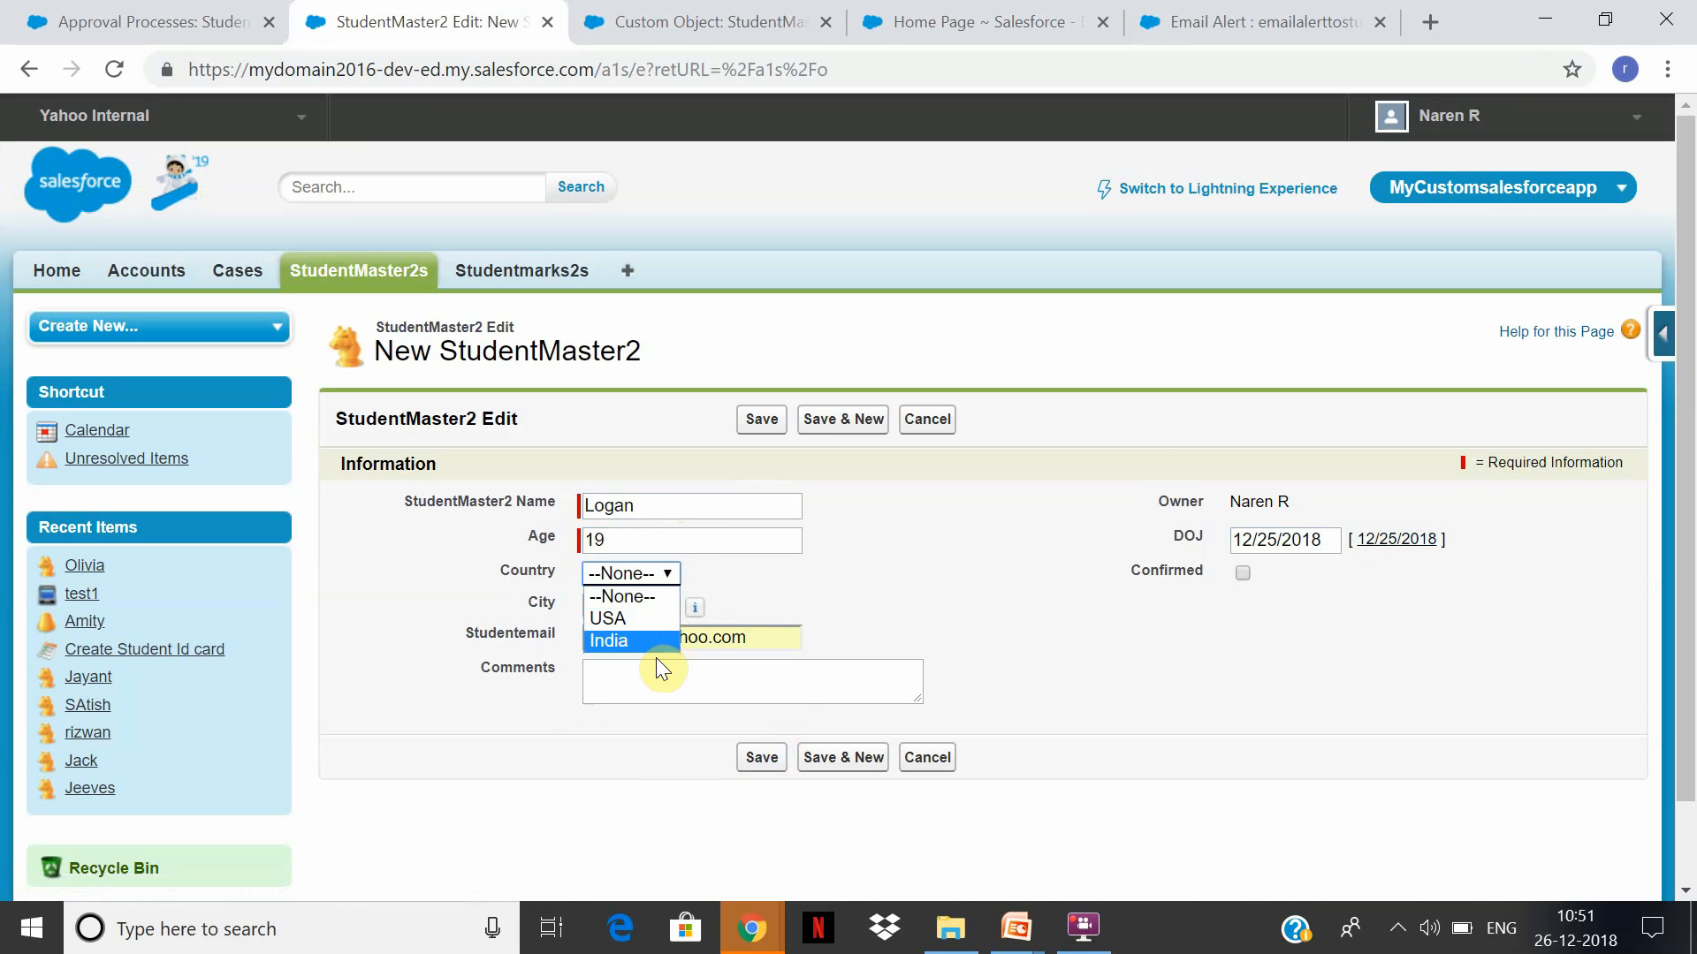
pyautogui.click(657, 619)
pyautogui.click(658, 608)
pyautogui.click(672, 651)
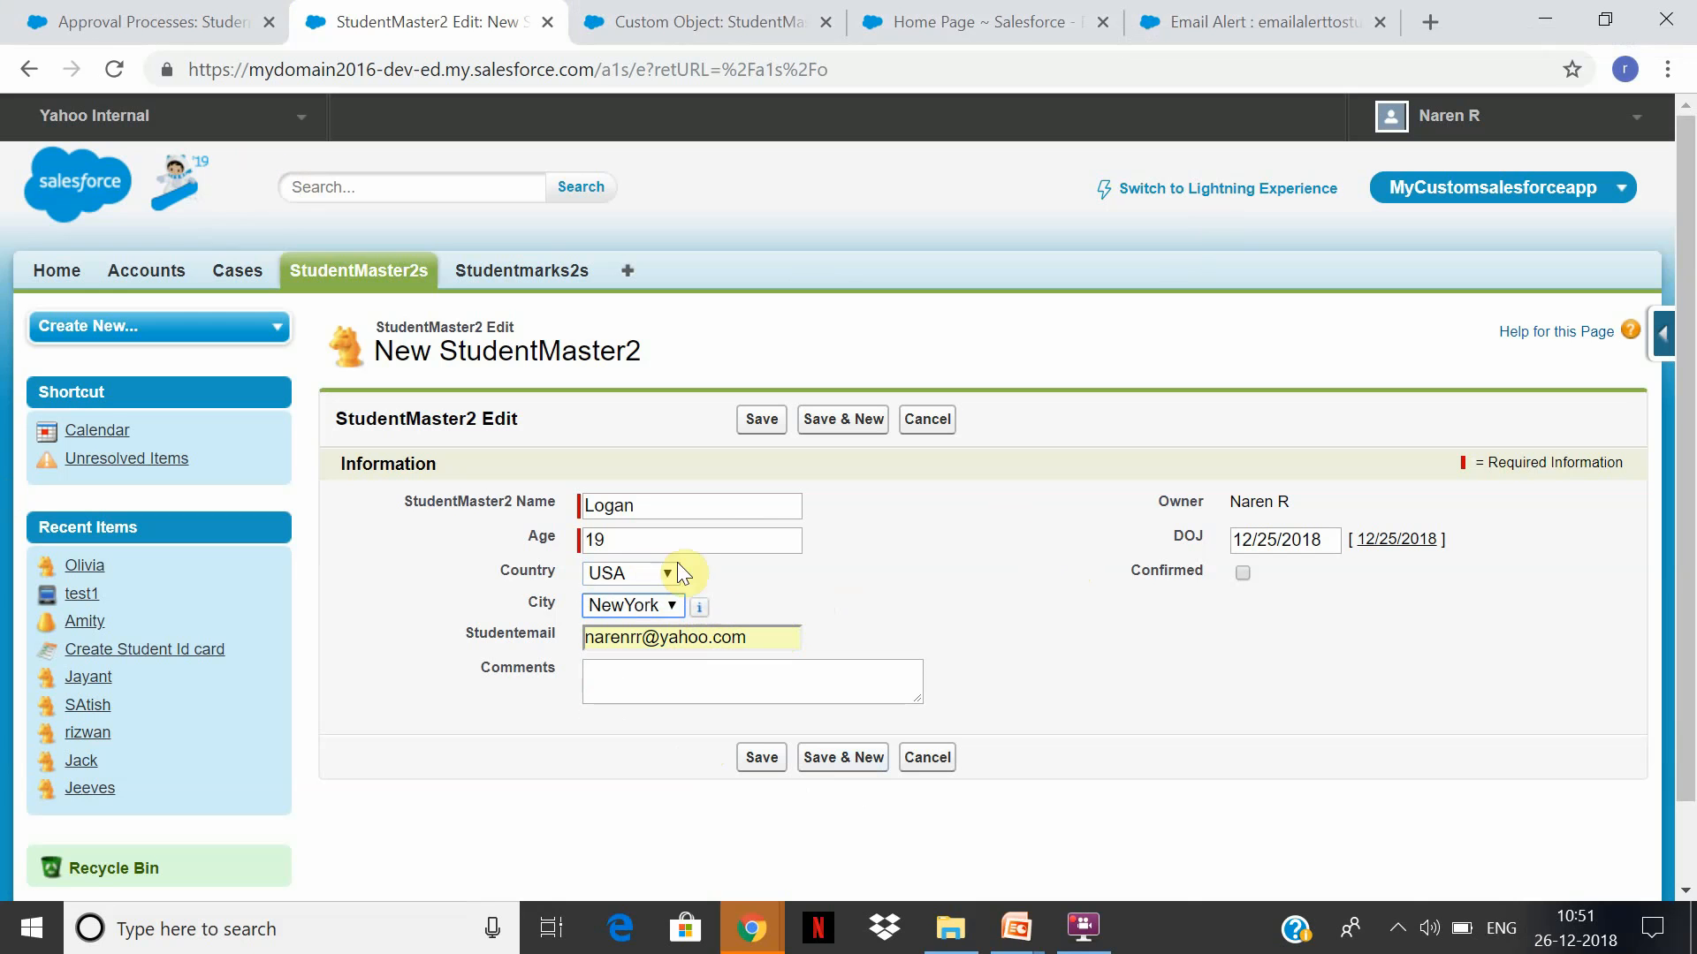
pyautogui.click(765, 758)
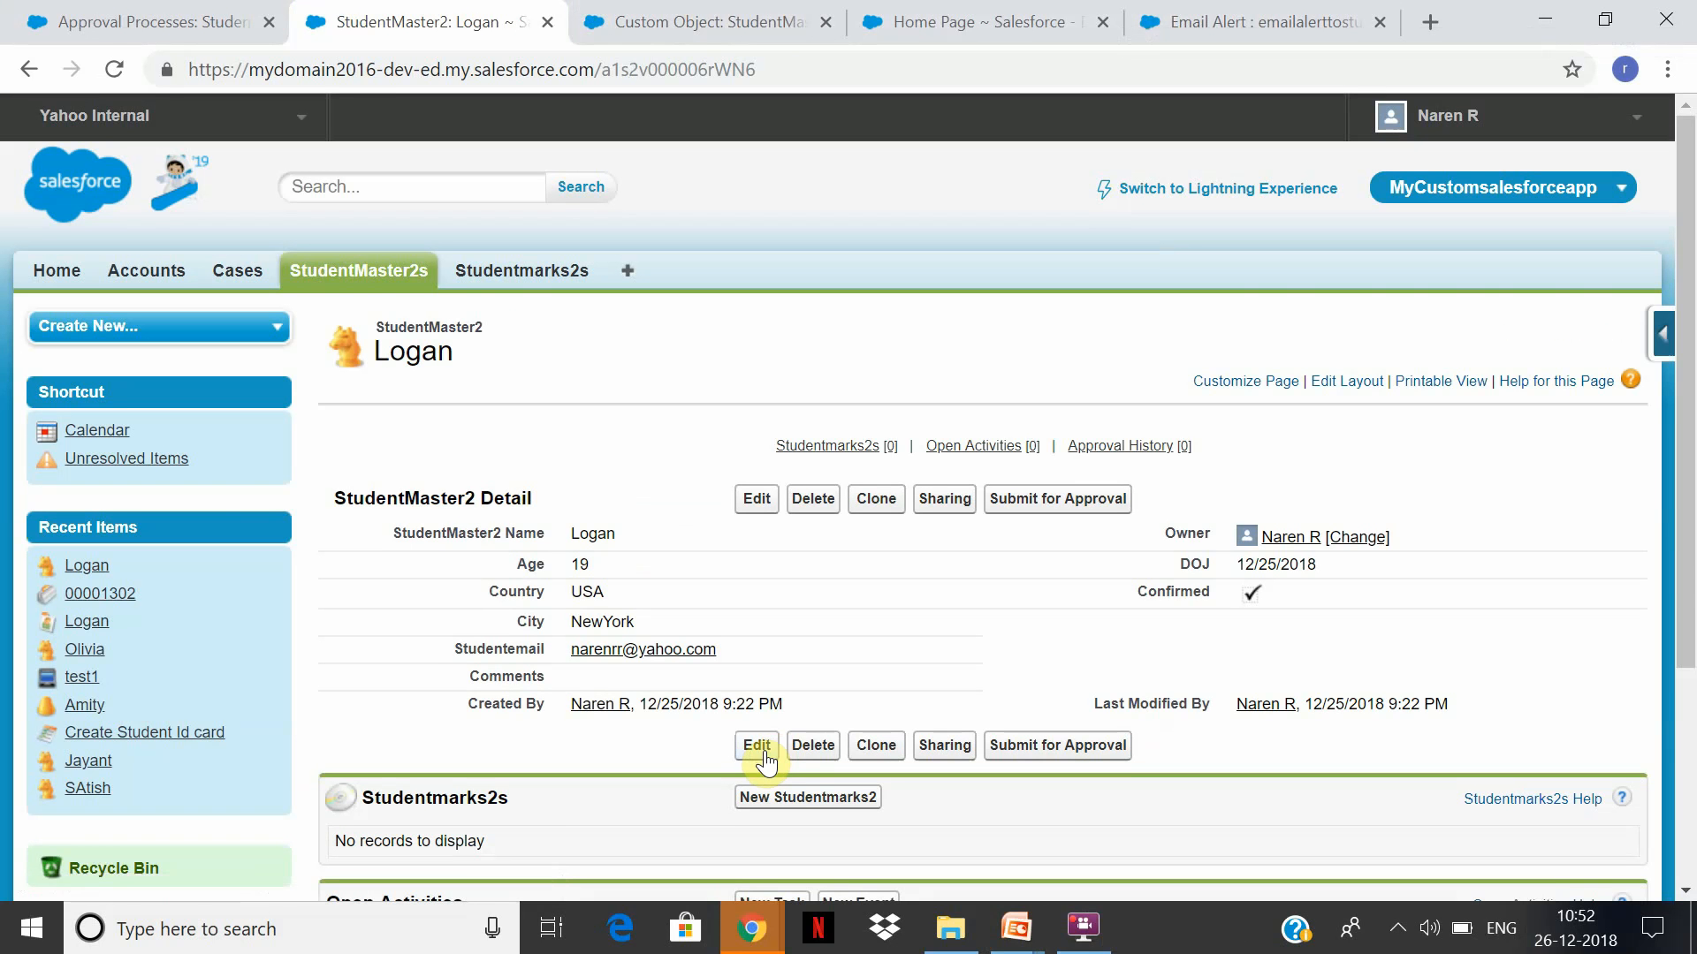
# Review the saved student record, then open the recent case "Reserve a room in student colony" to inspect it
pyautogui.moveTo(1688, 471)
pyautogui.mouseDown()
pyautogui.moveTo(1690, 638)
pyautogui.moveTo(1690, 495)
pyautogui.mouseUp()
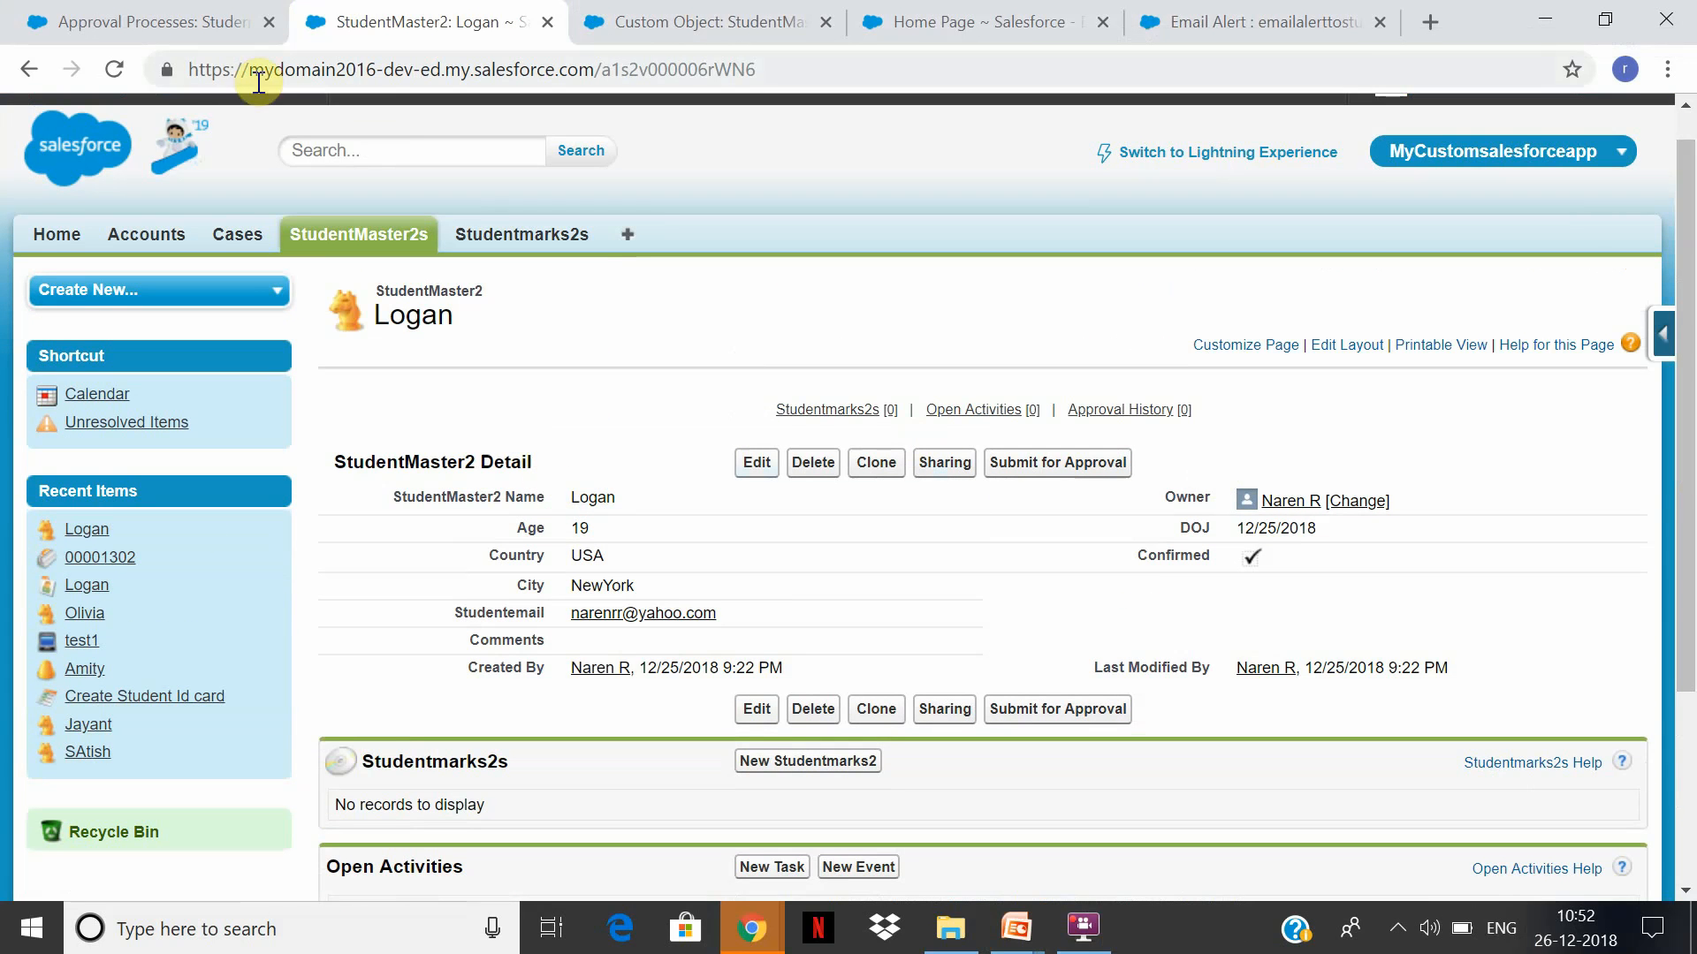
pyautogui.click(256, 236)
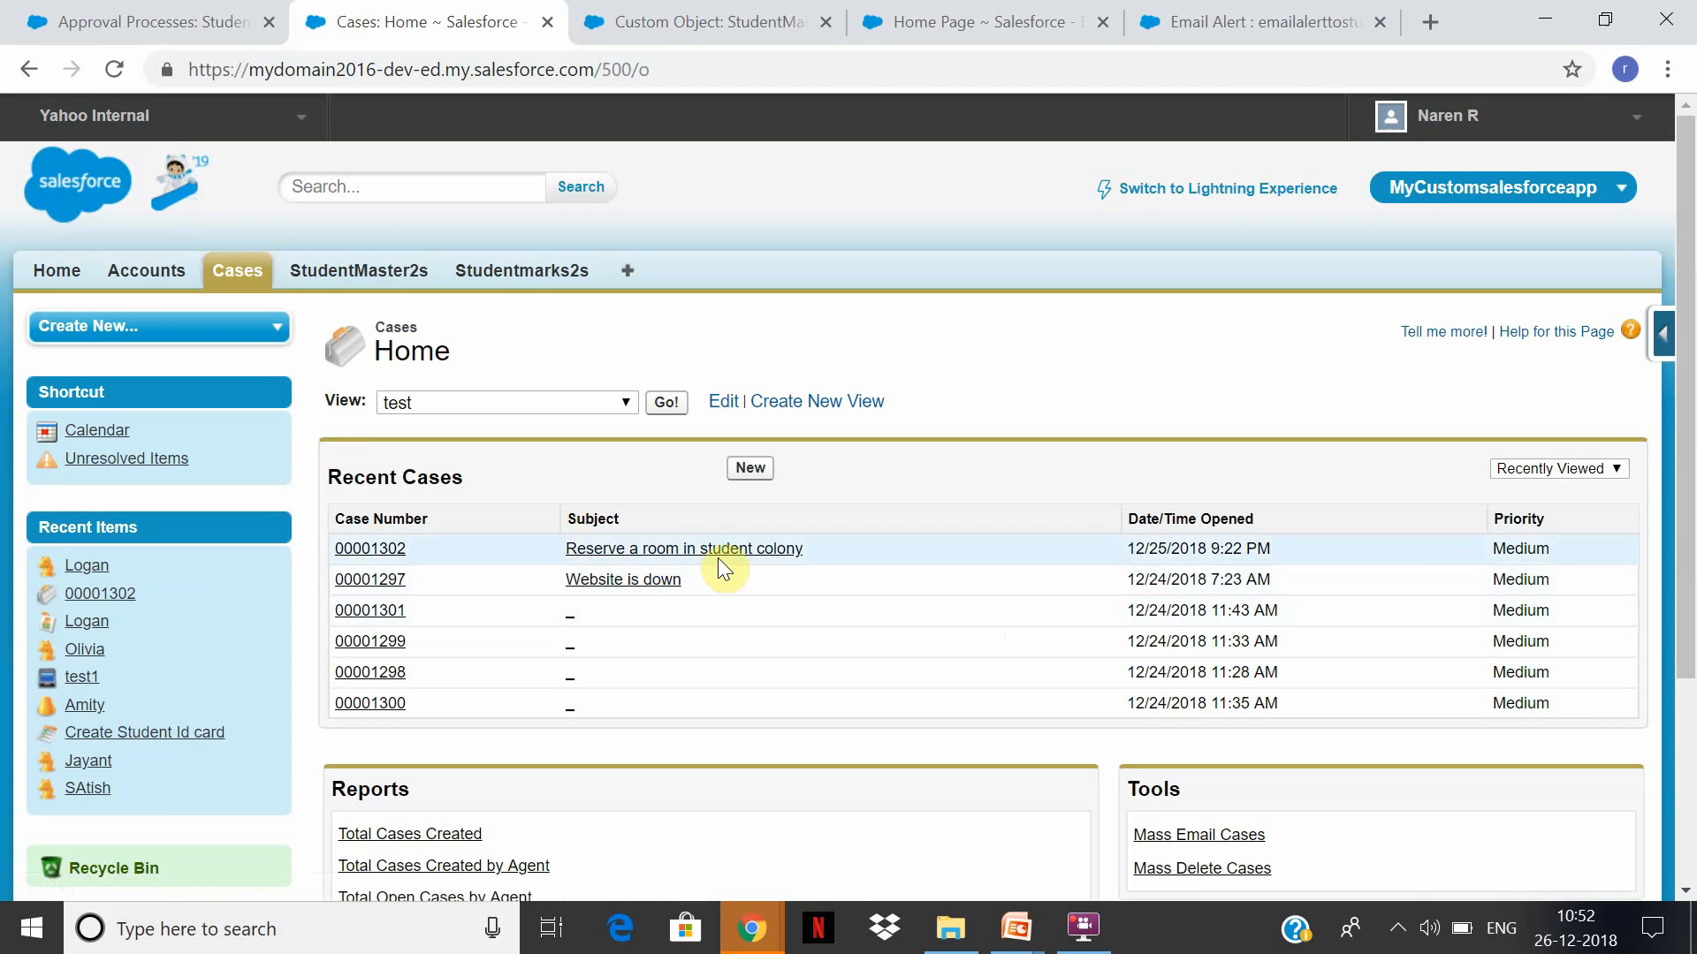
pyautogui.click(737, 556)
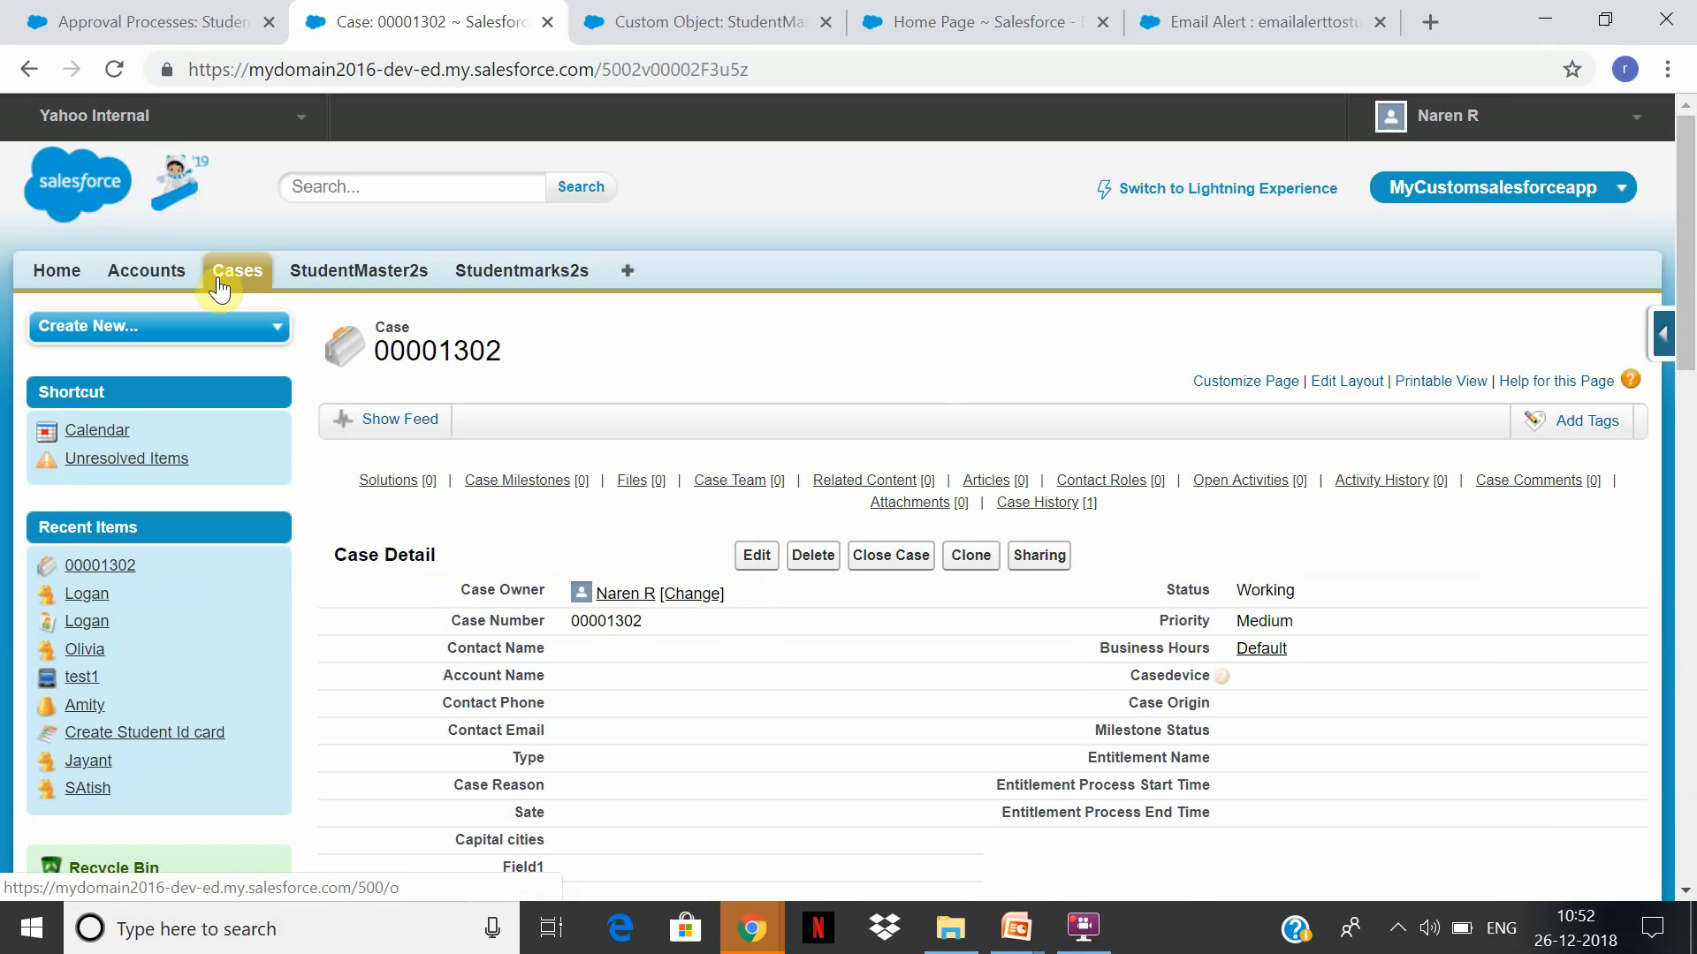
# Find the Contacts object among all tabs and open the recently modified contact bearing the new student's name
pyautogui.click(625, 278)
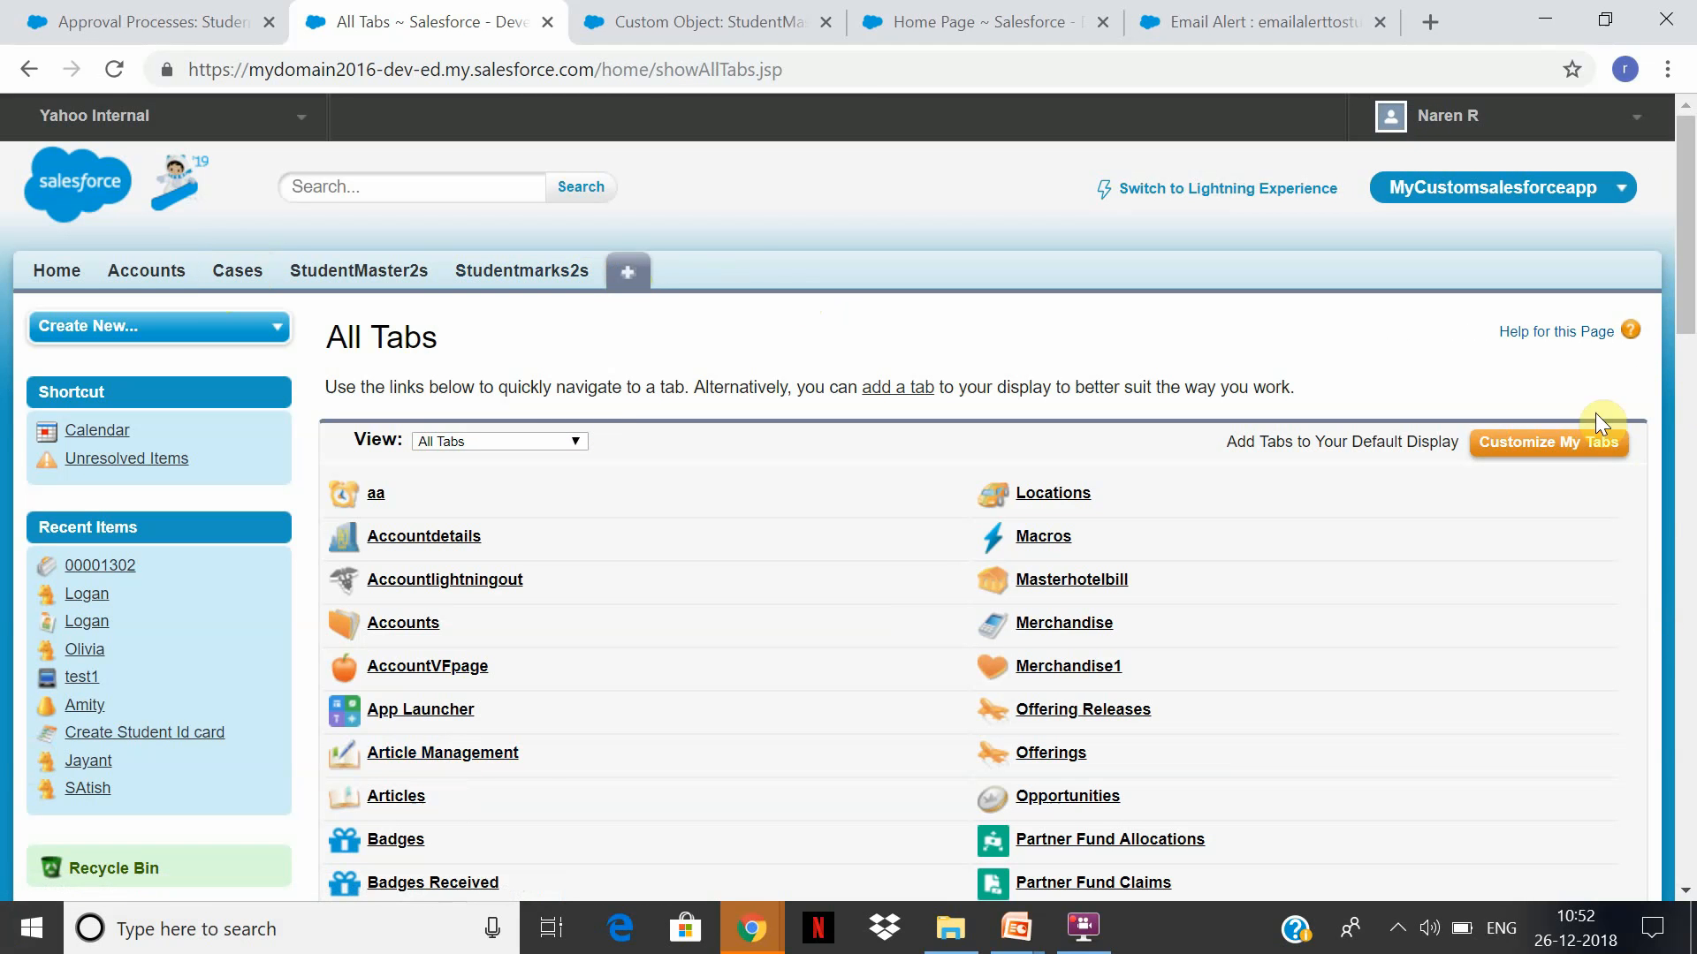
pyautogui.moveTo(1689, 265); pyautogui.dragTo(1690, 426)
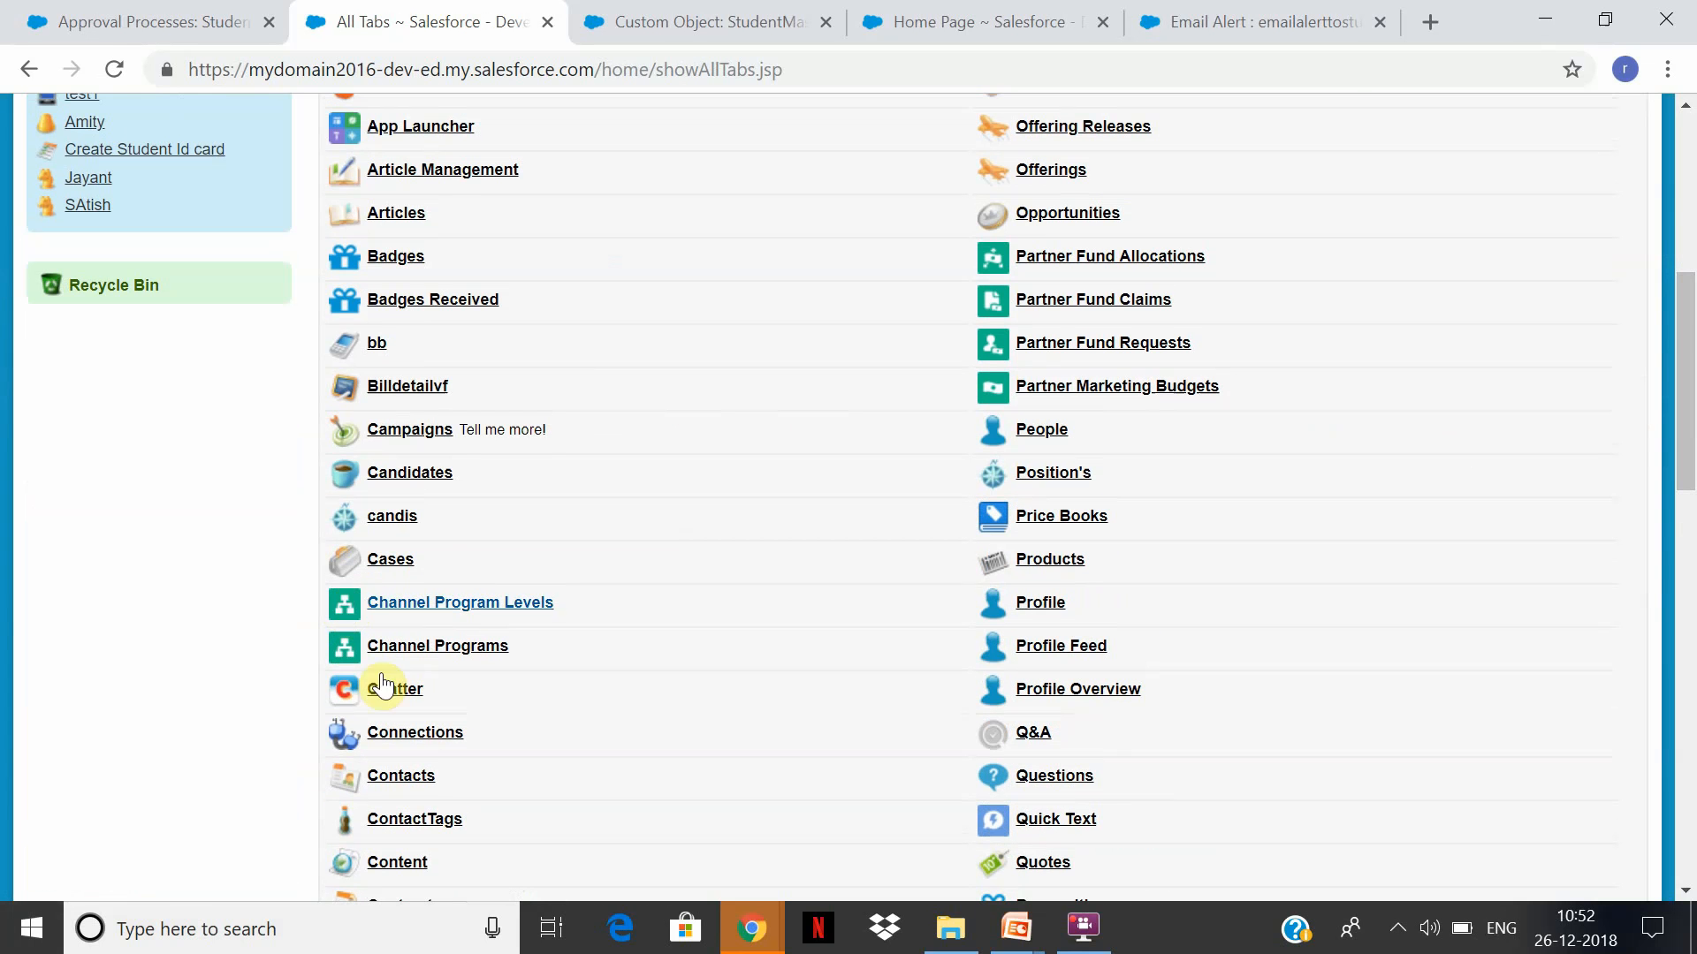
pyautogui.click(402, 777)
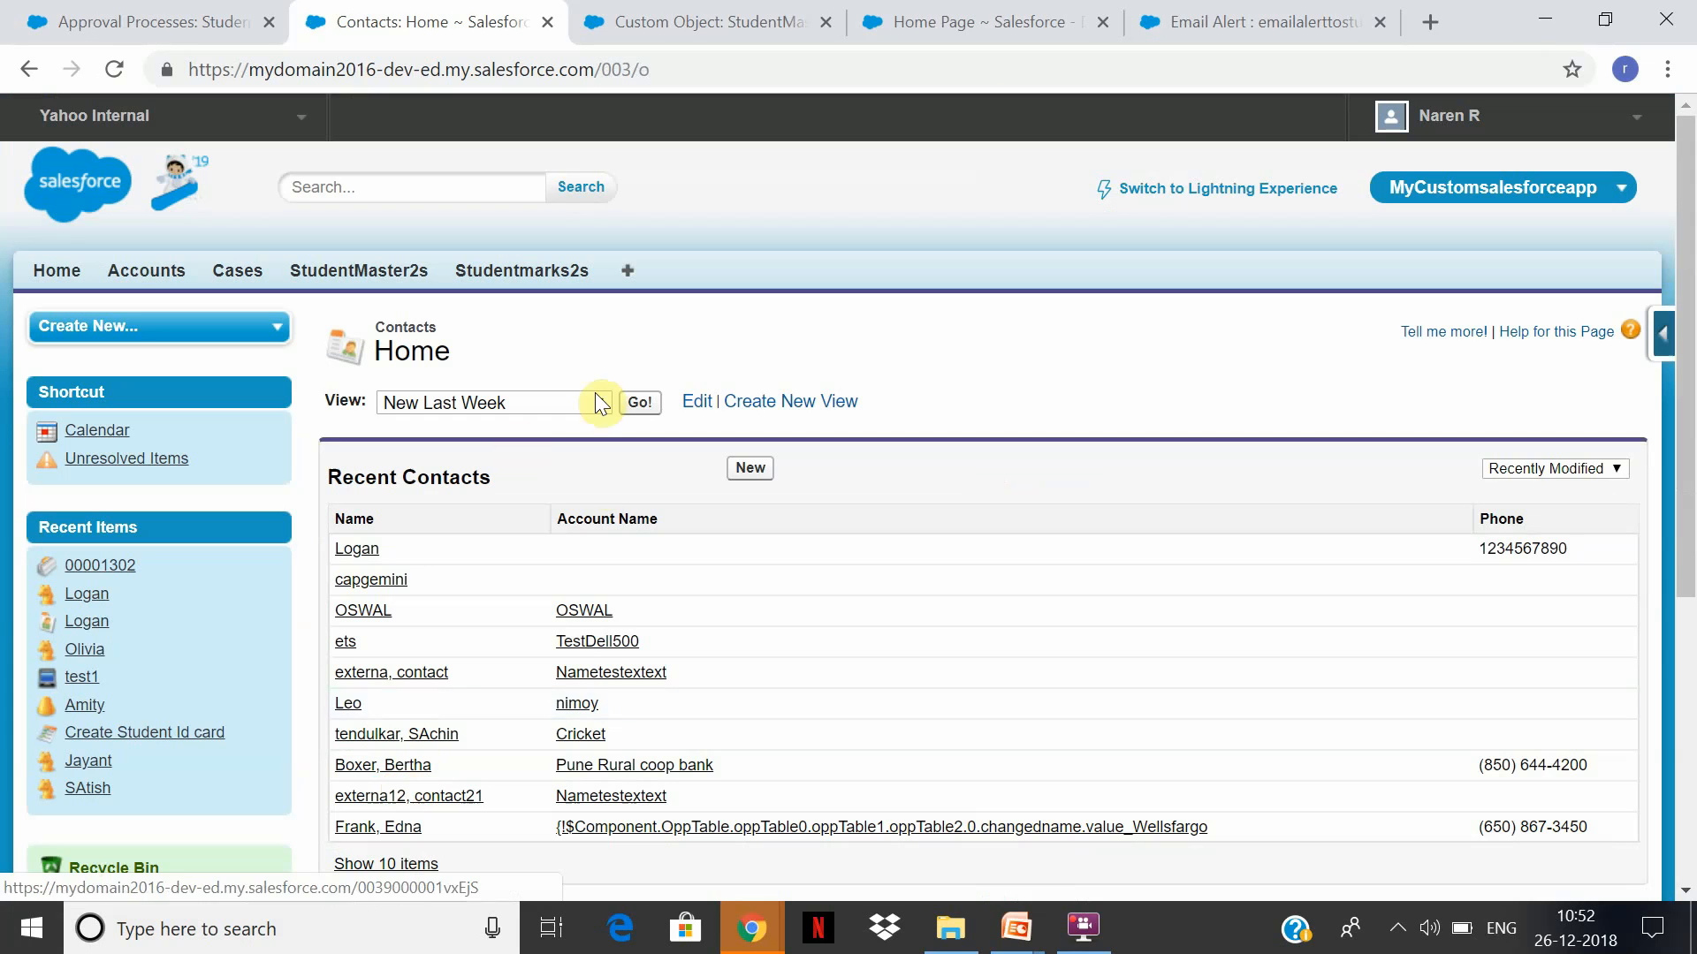
pyautogui.click(357, 550)
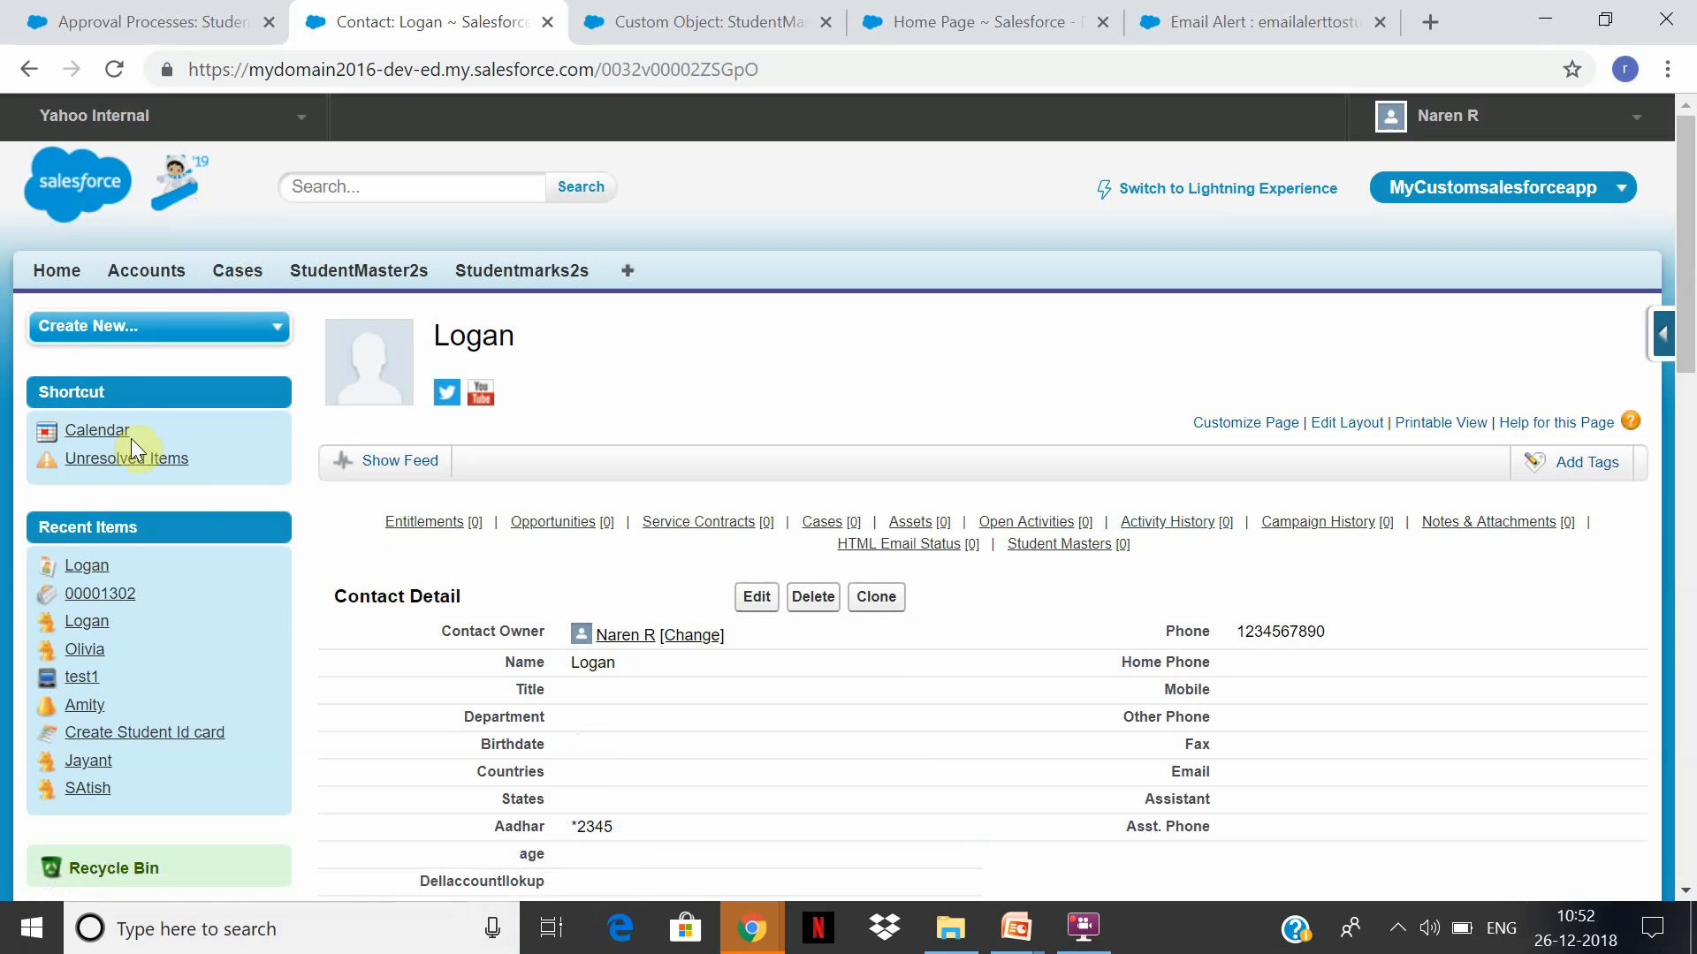
# Open the Salesforce calendar to examine its day view and tasks, and check the system date
pyautogui.click(122, 431)
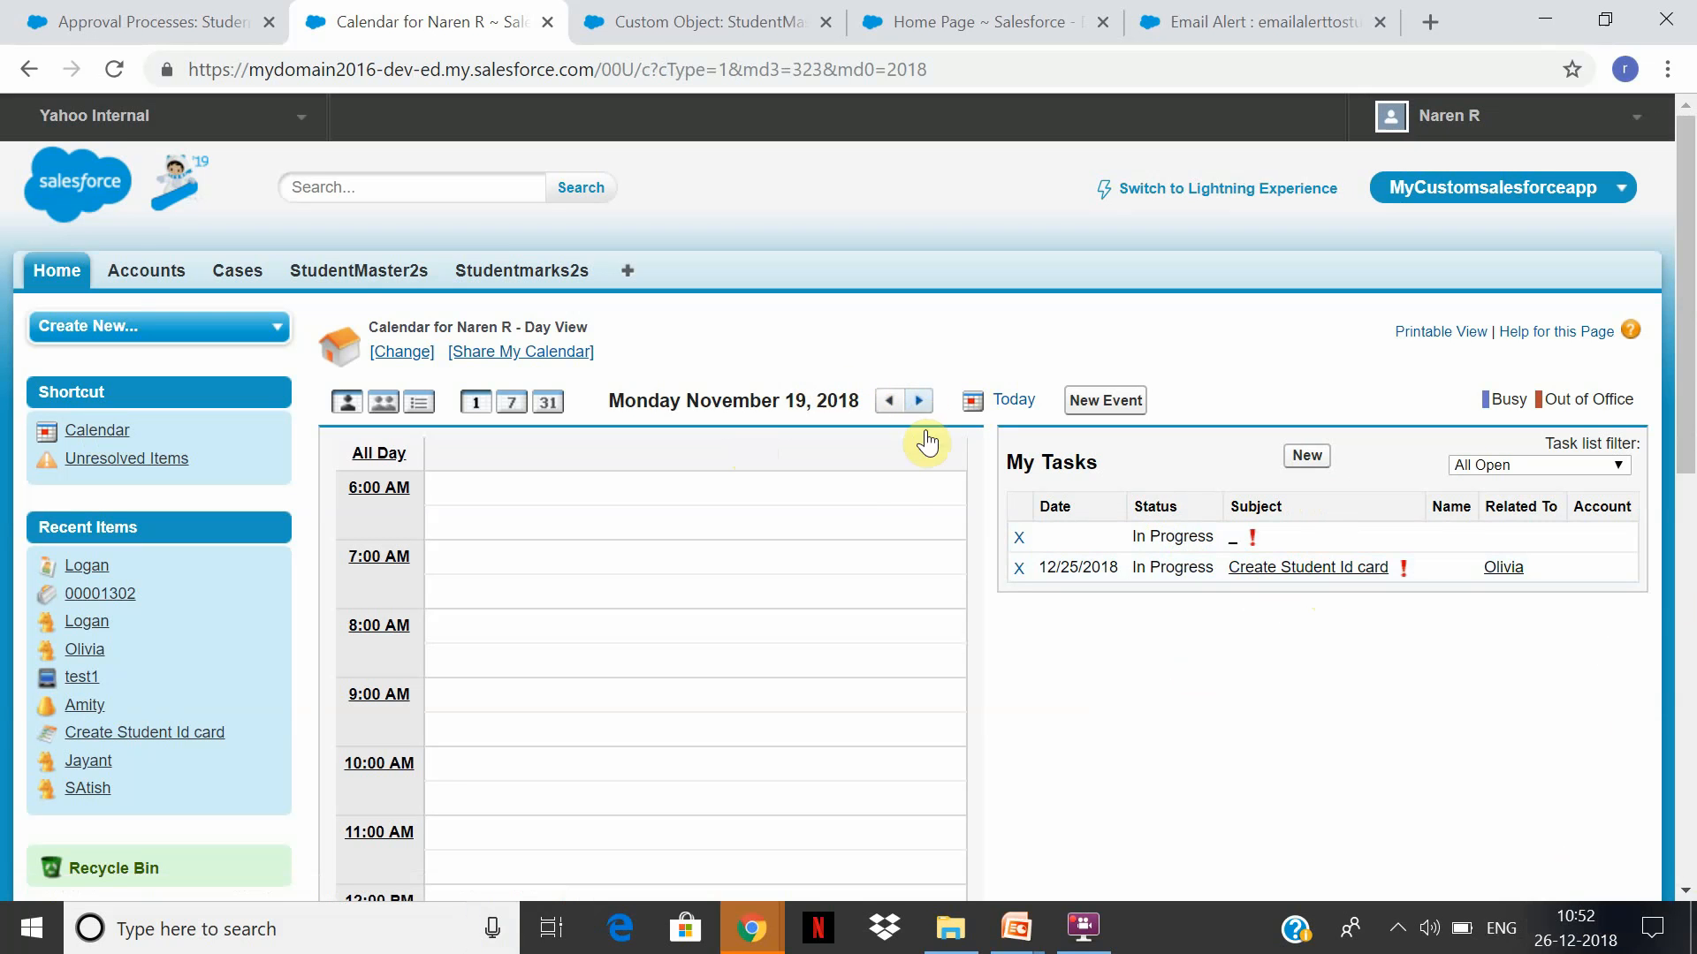
pyautogui.click(1579, 915)
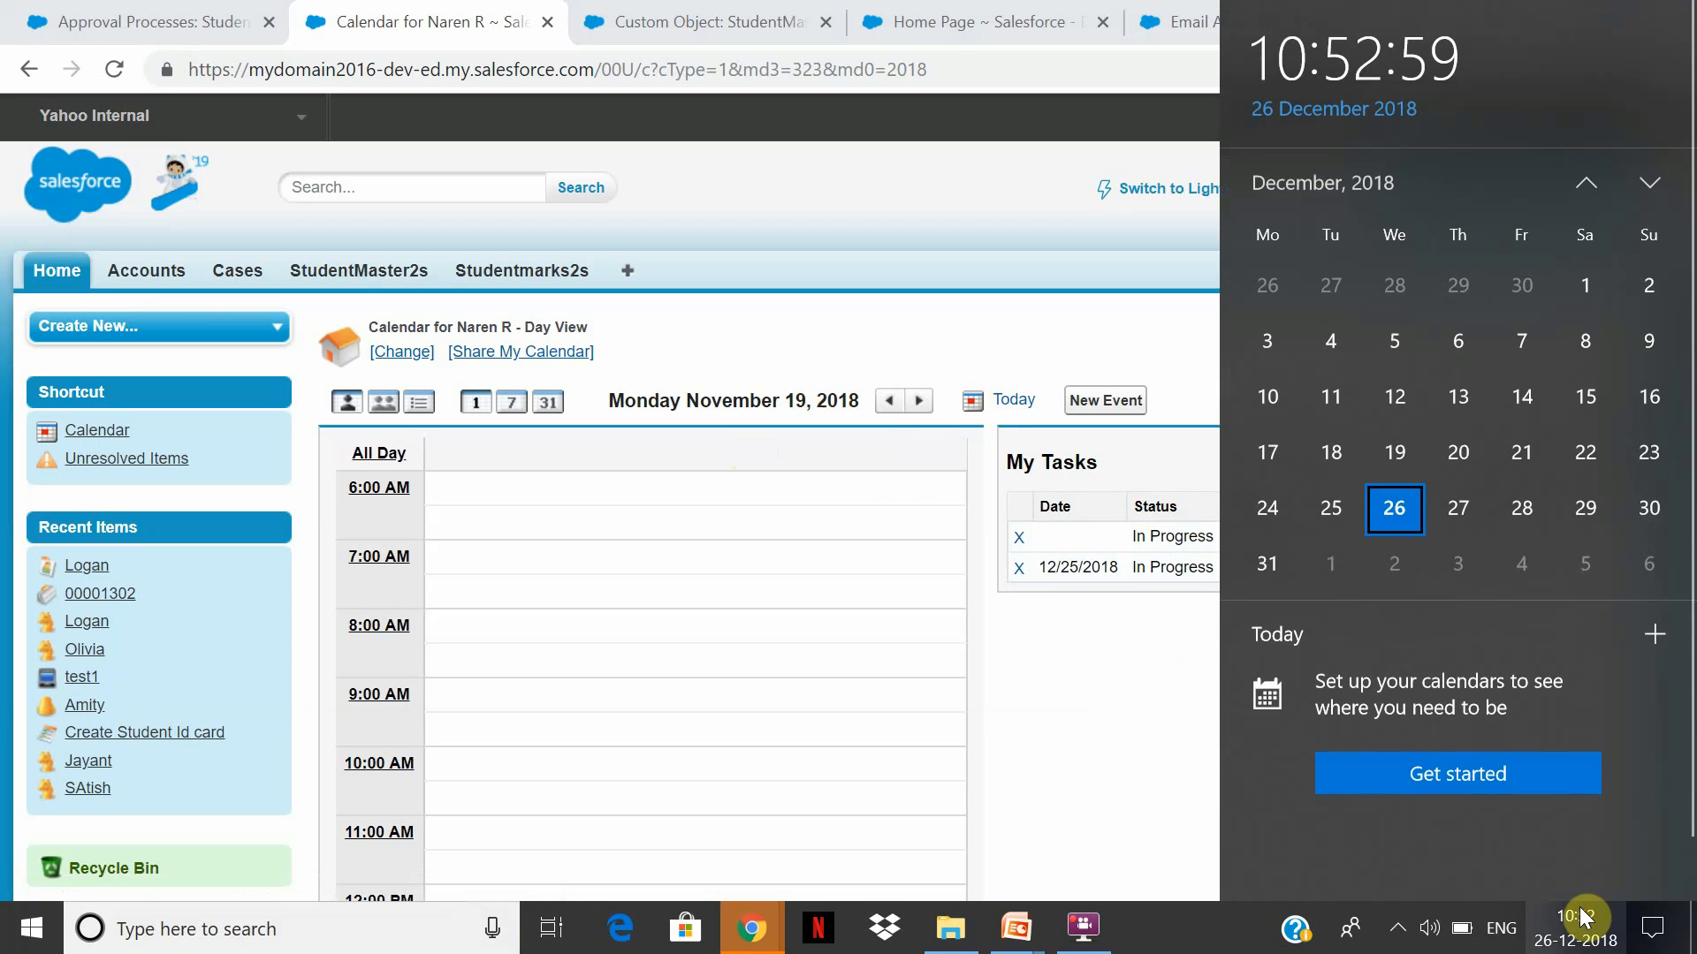
pyautogui.click(1183, 675)
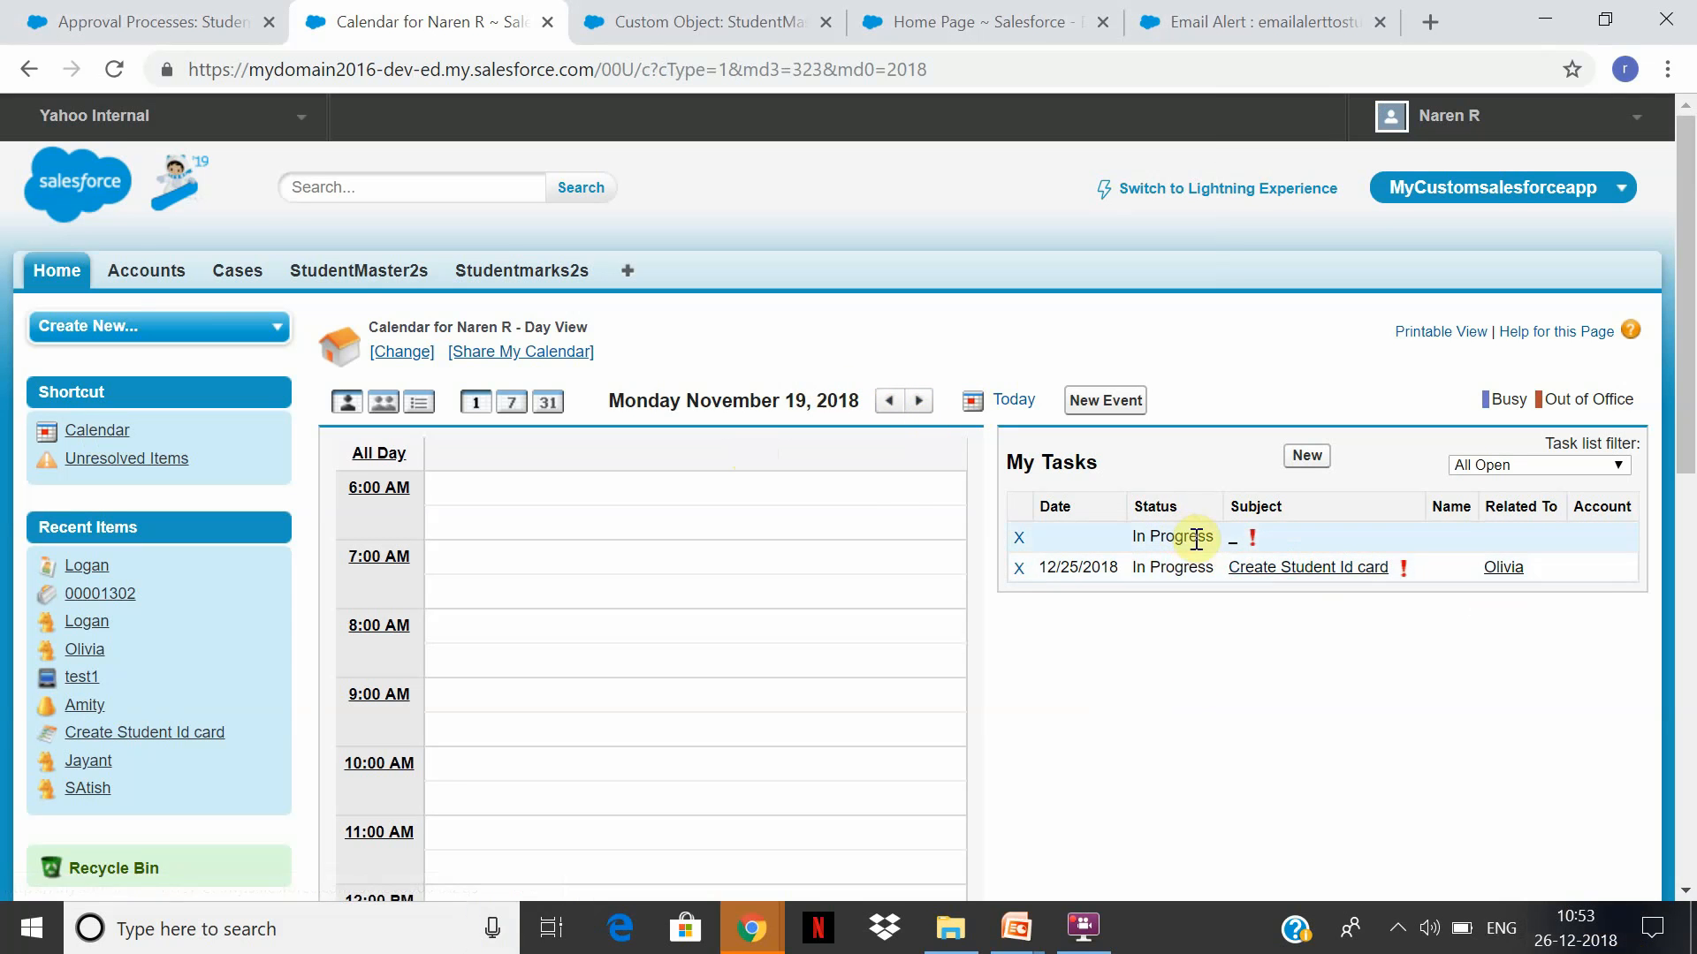
# Check the adjacent calendar day, then reopen the new student's StudentMaster2 record to inspect its details and related lists
pyautogui.click(920, 400)
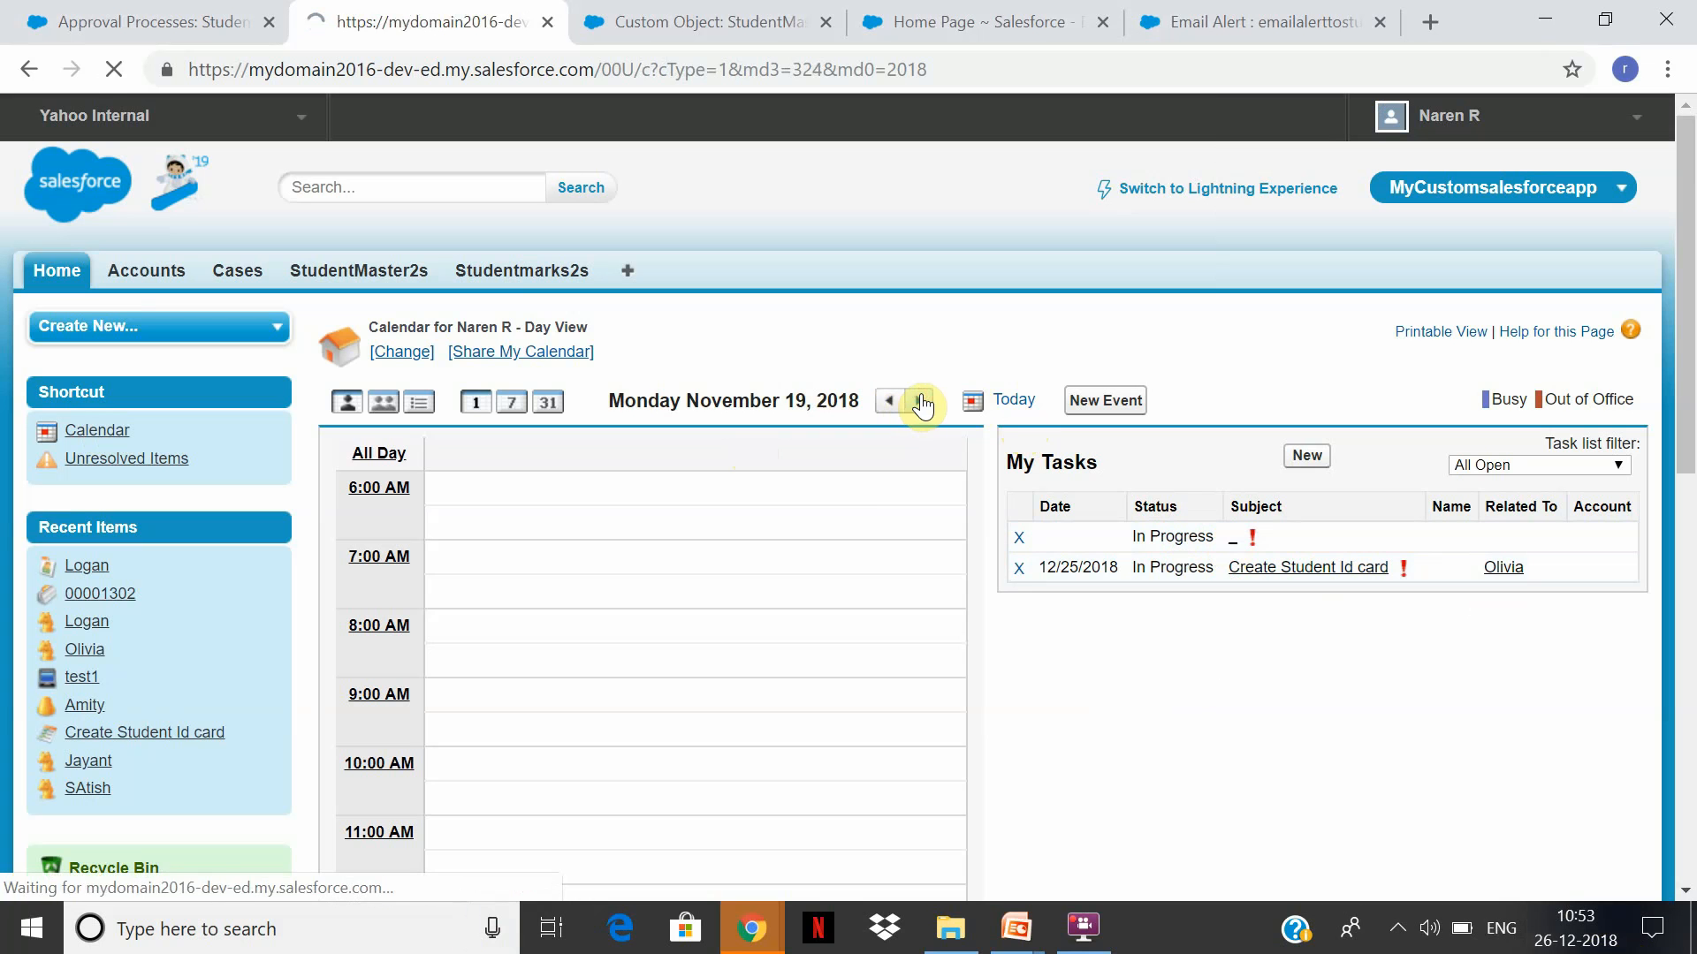
pyautogui.click(897, 402)
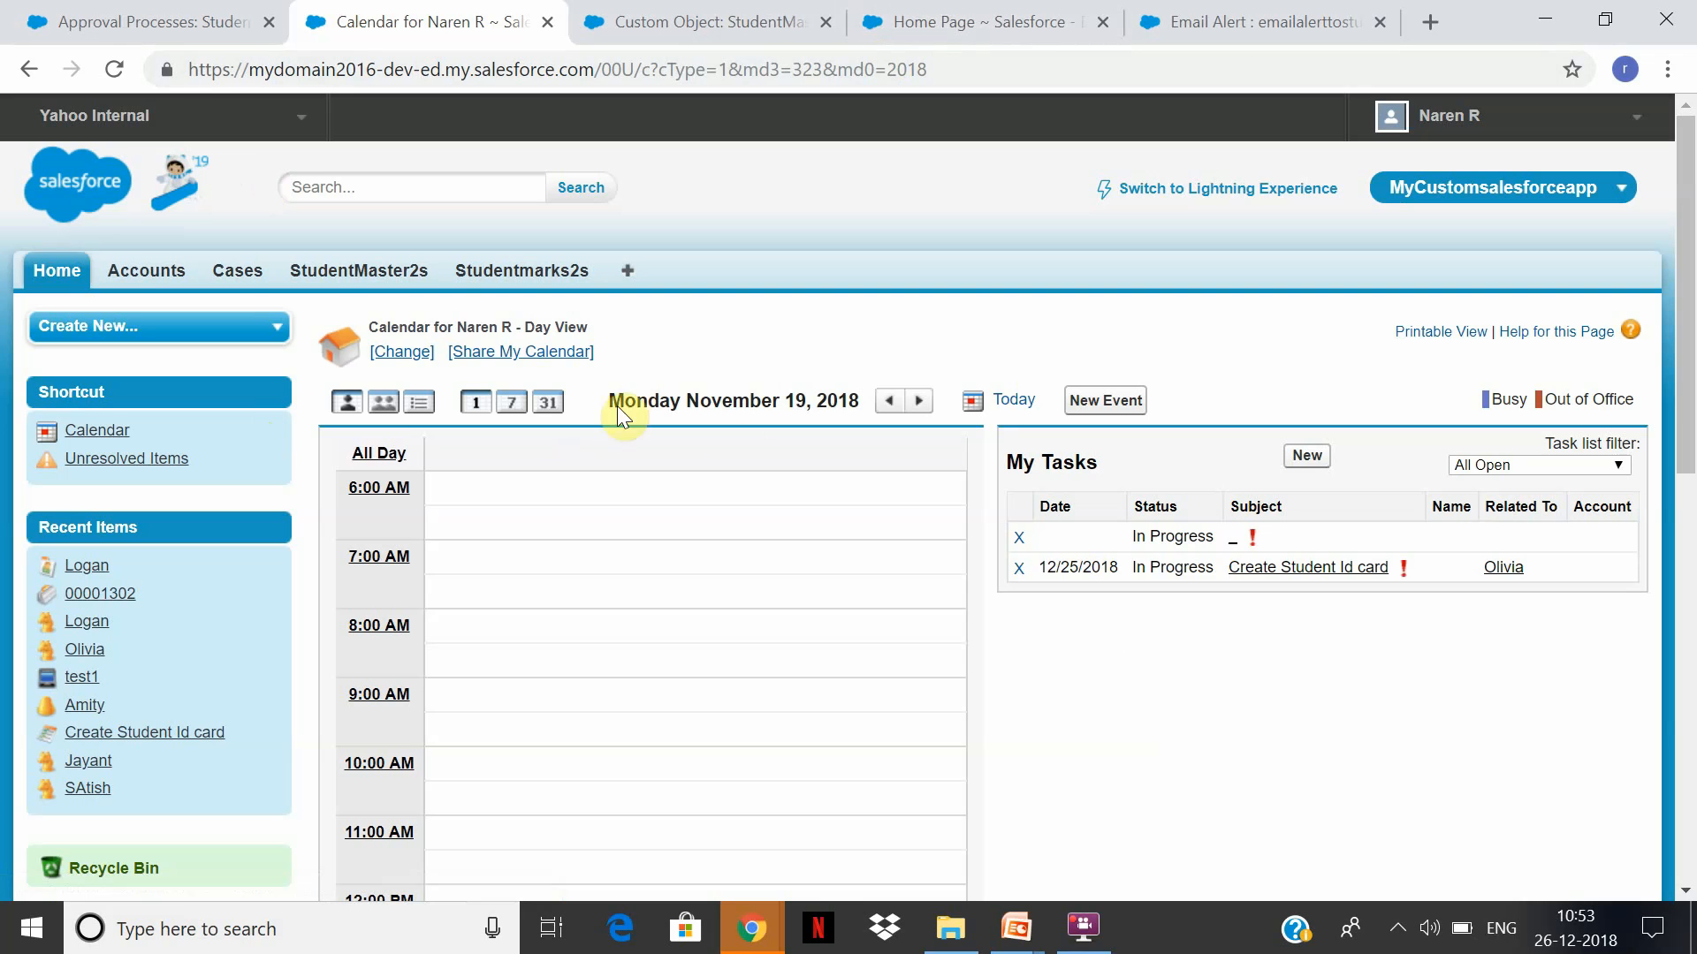
pyautogui.click(359, 281)
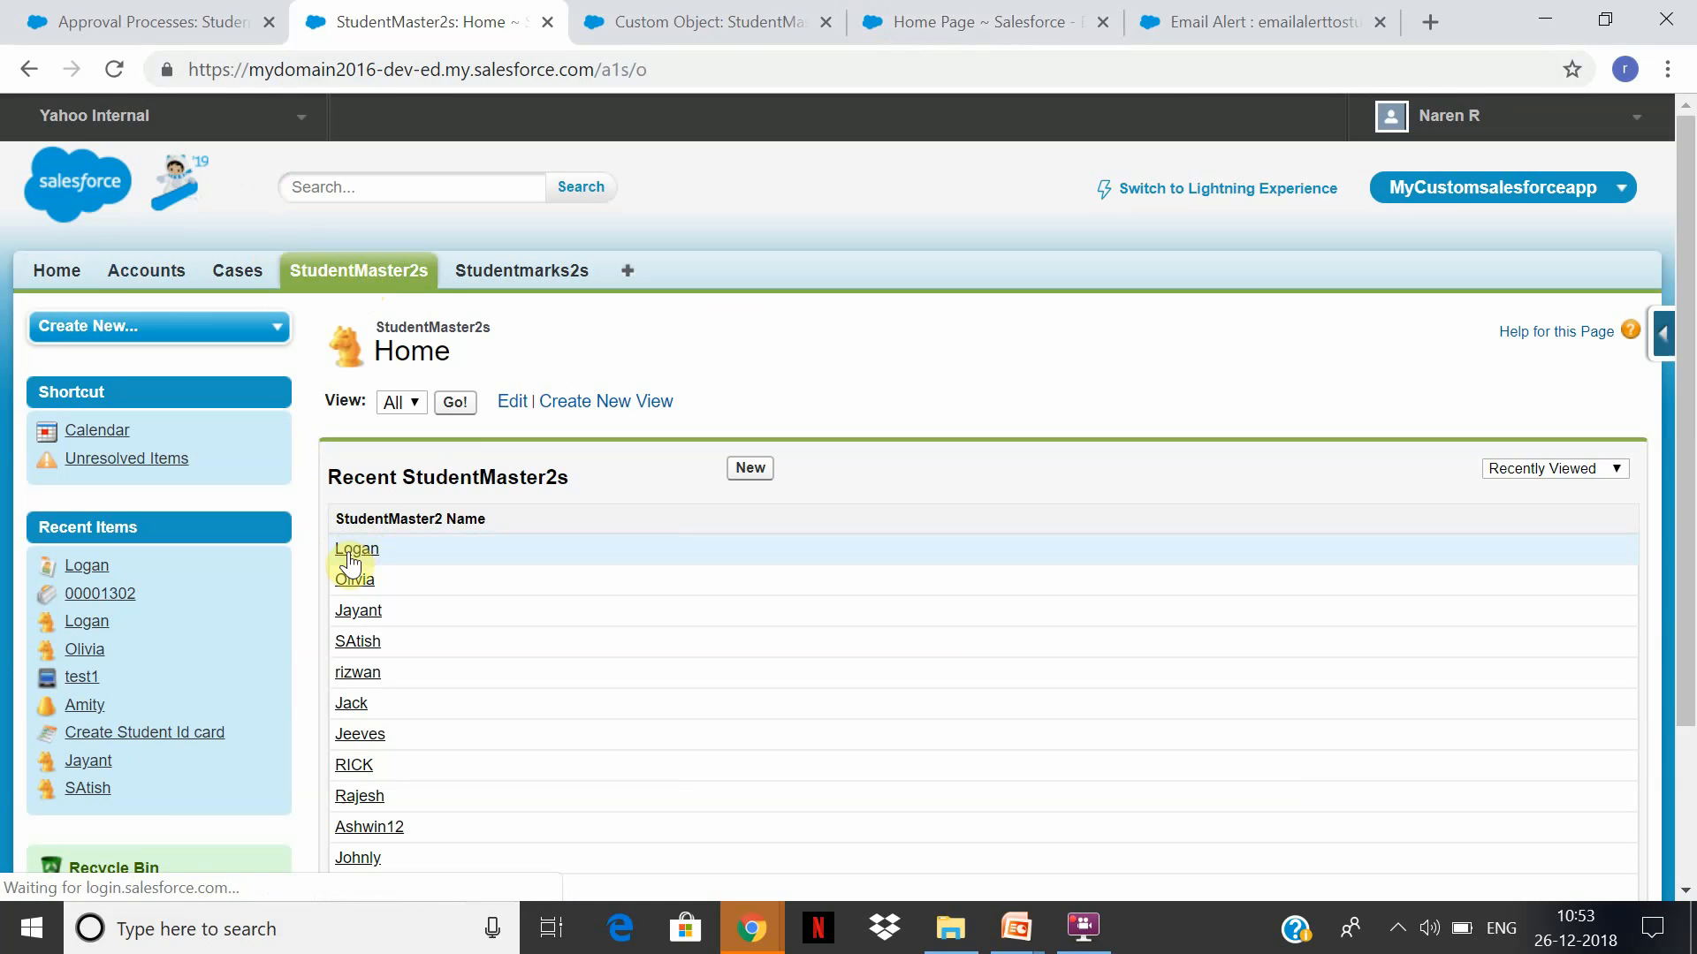
pyautogui.click(368, 557)
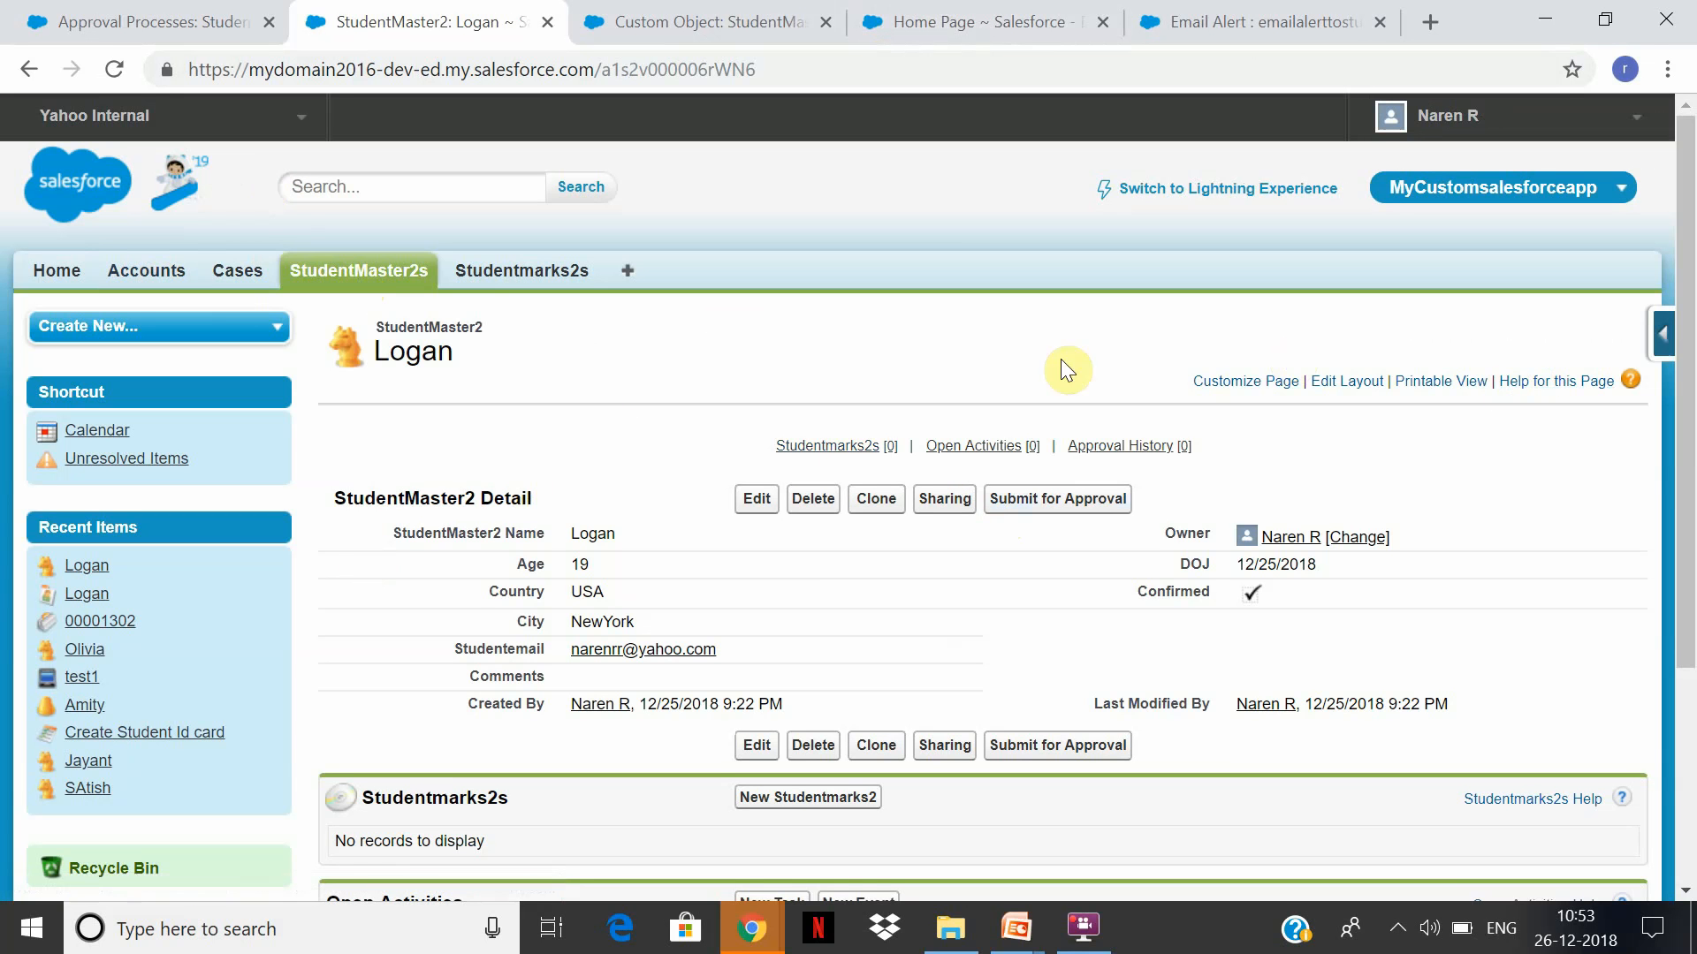
pyautogui.moveTo(1687, 361); pyautogui.dragTo(1684, 228)
# Switch to Lightning Experience and open the new student's StudentMaster2 record to examine its related lists and activities
pyautogui.click(1264, 189)
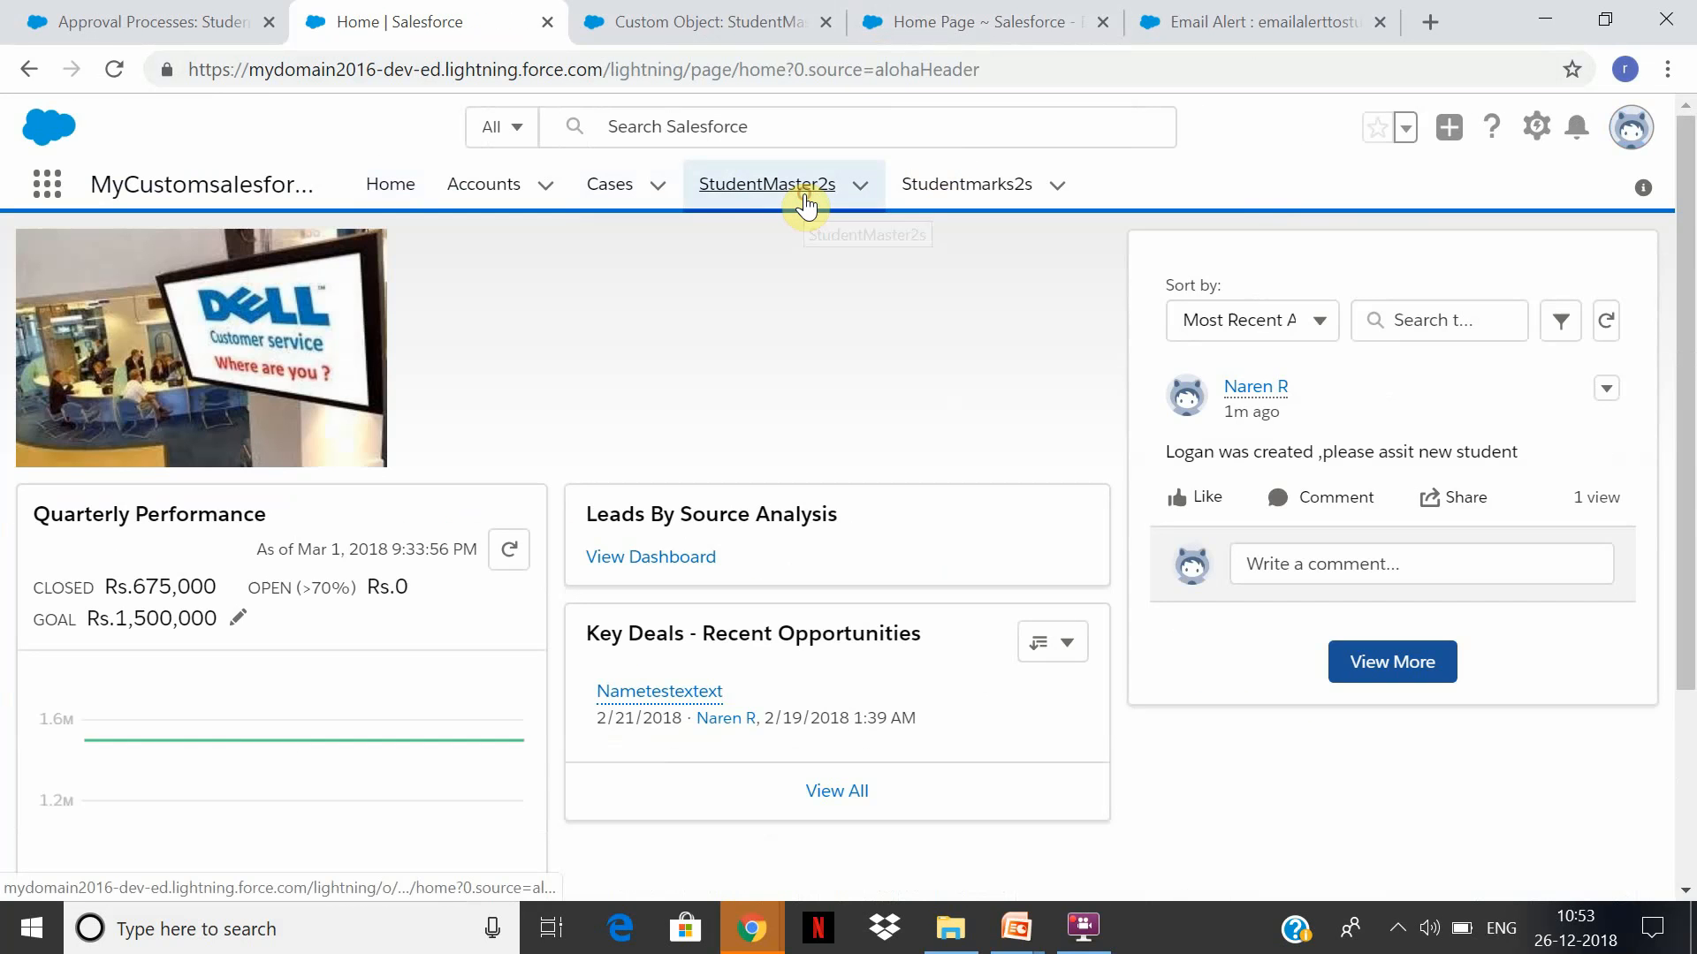
pyautogui.click(804, 203)
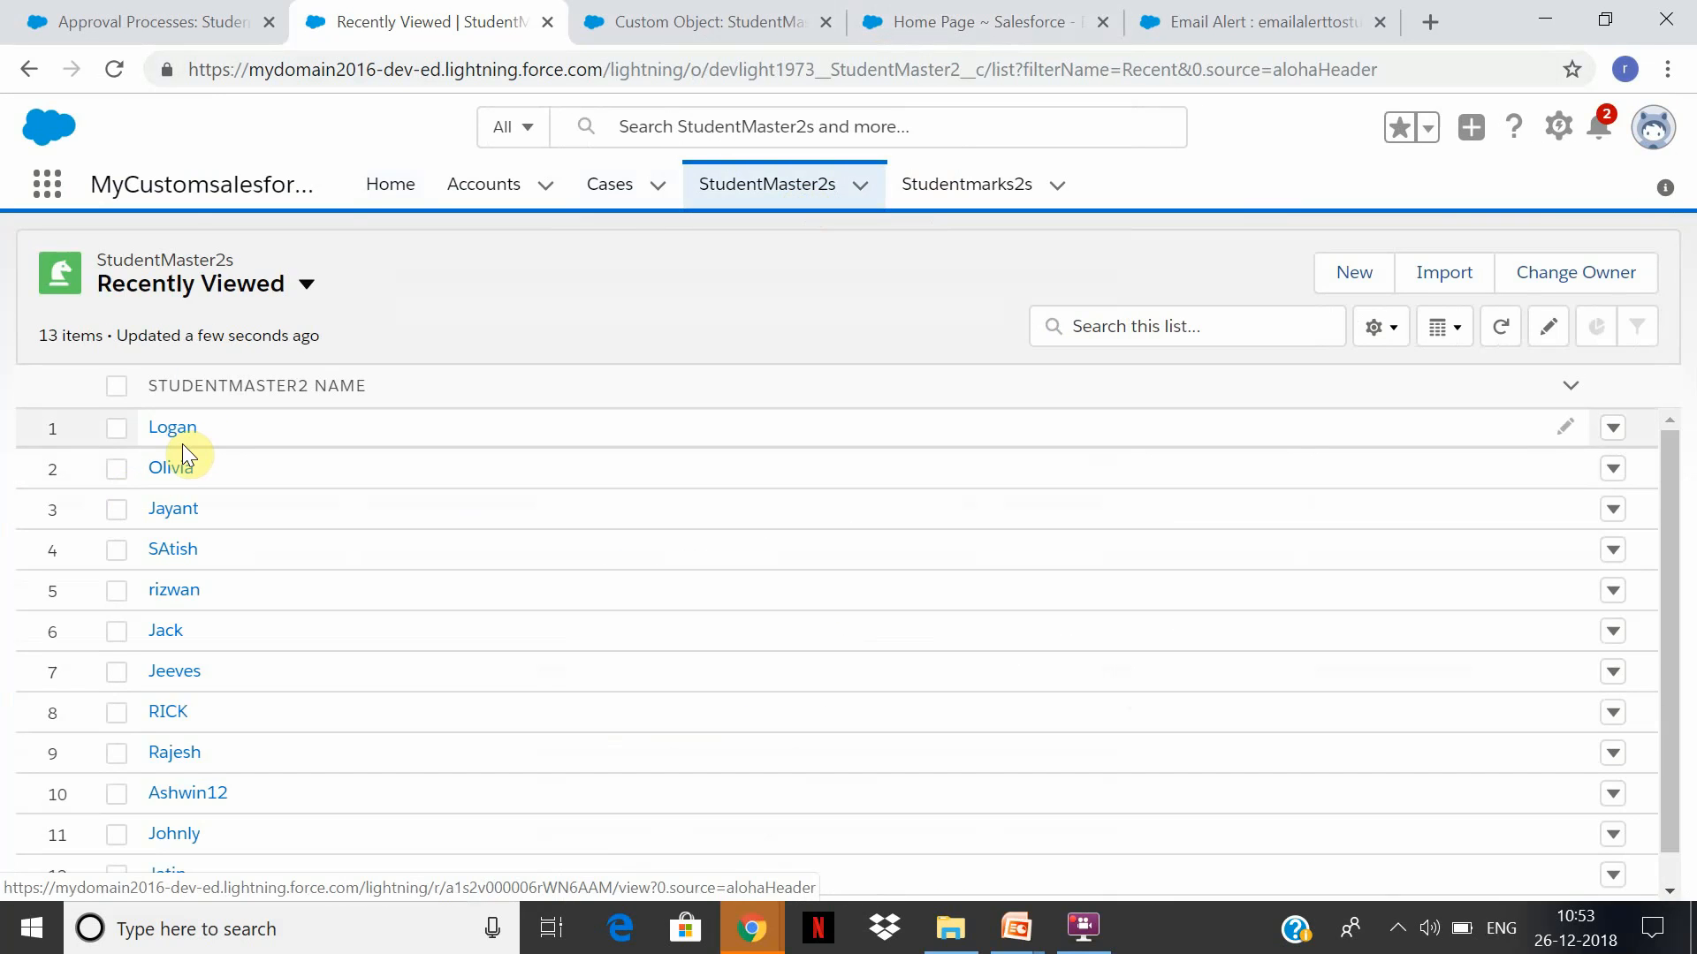
pyautogui.click(173, 430)
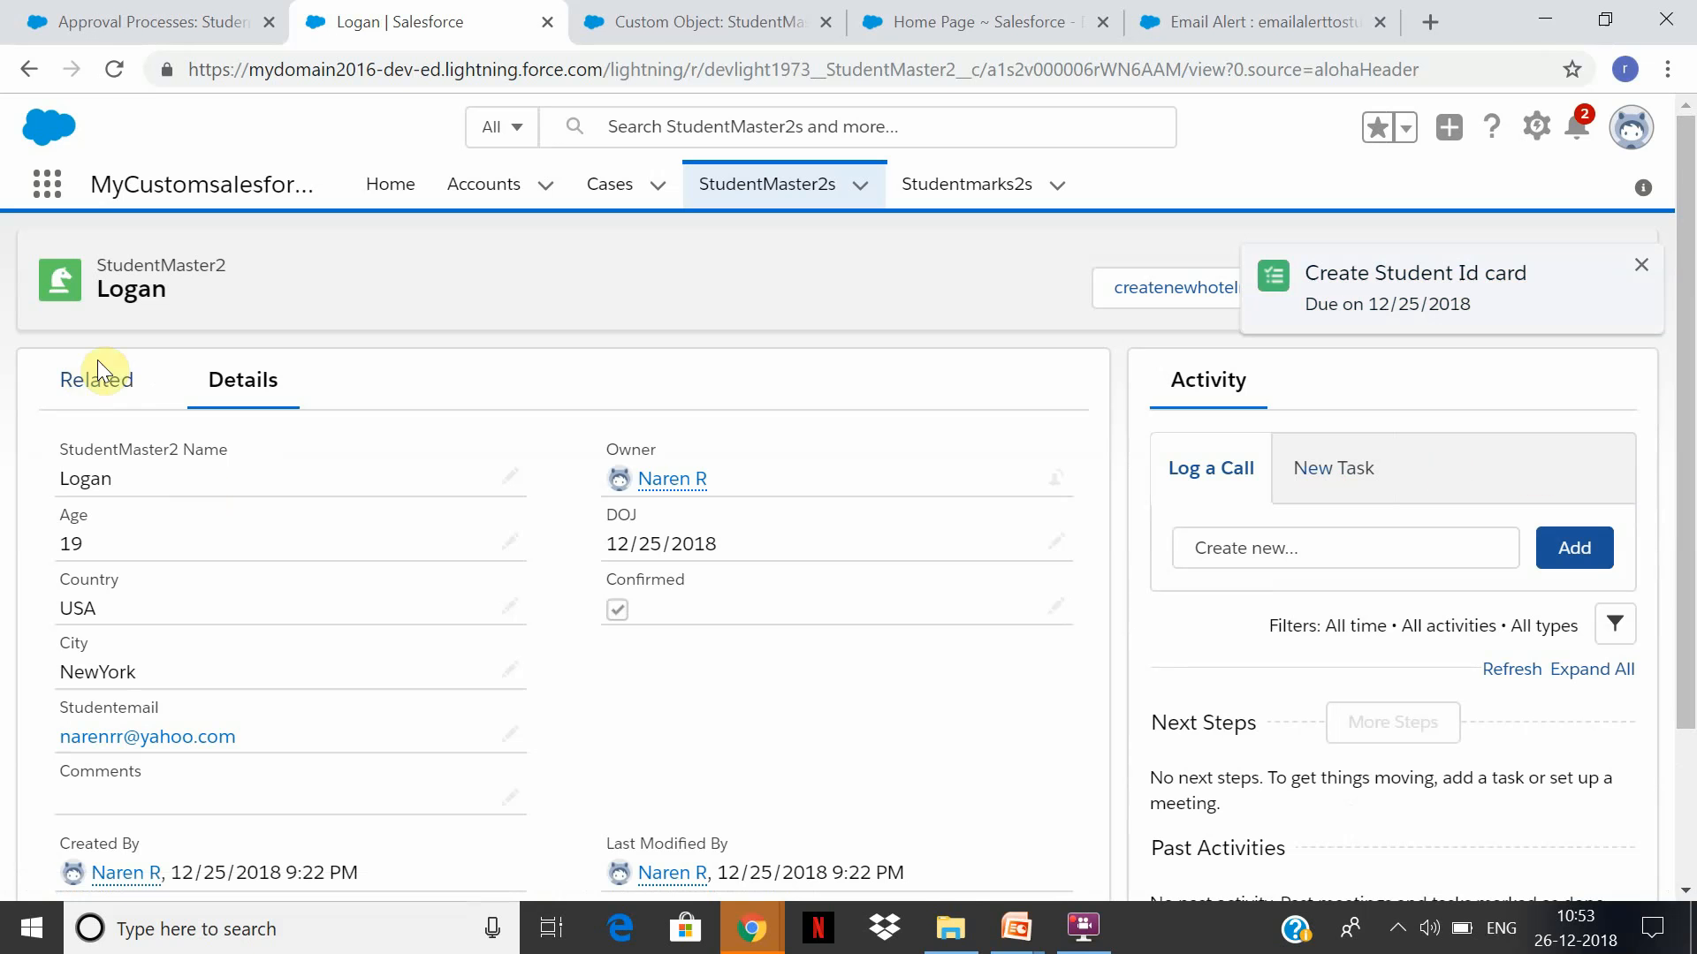
pyautogui.click(99, 393)
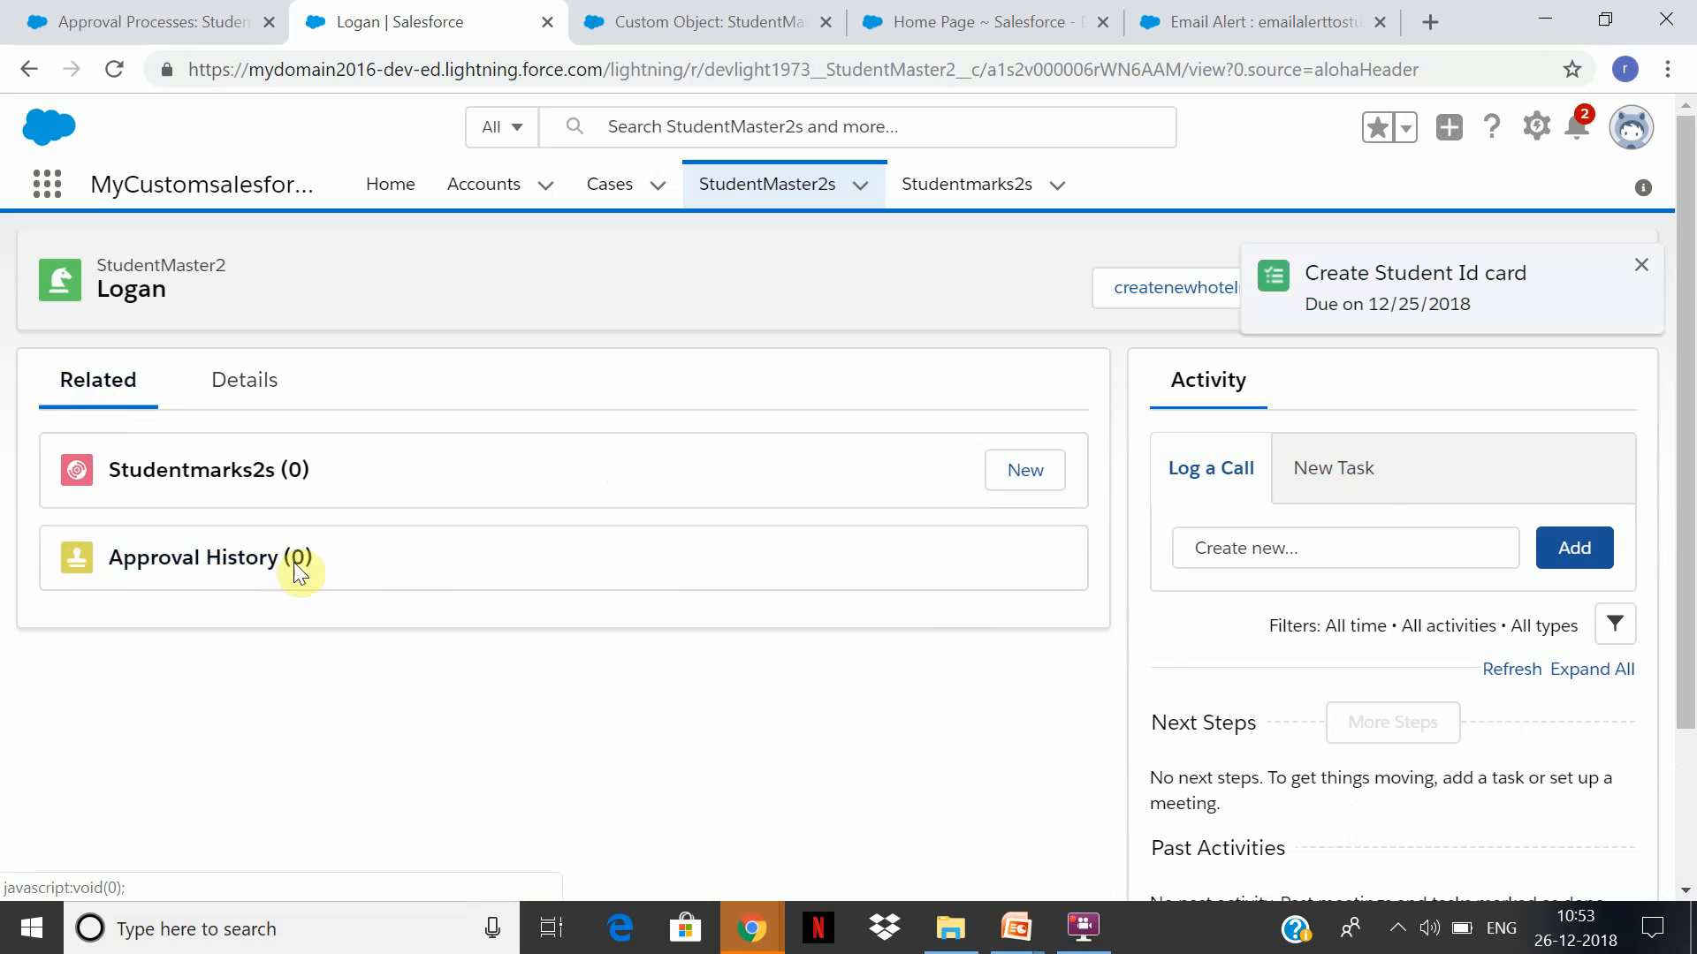
pyautogui.scroll(-2, 1666, 624)
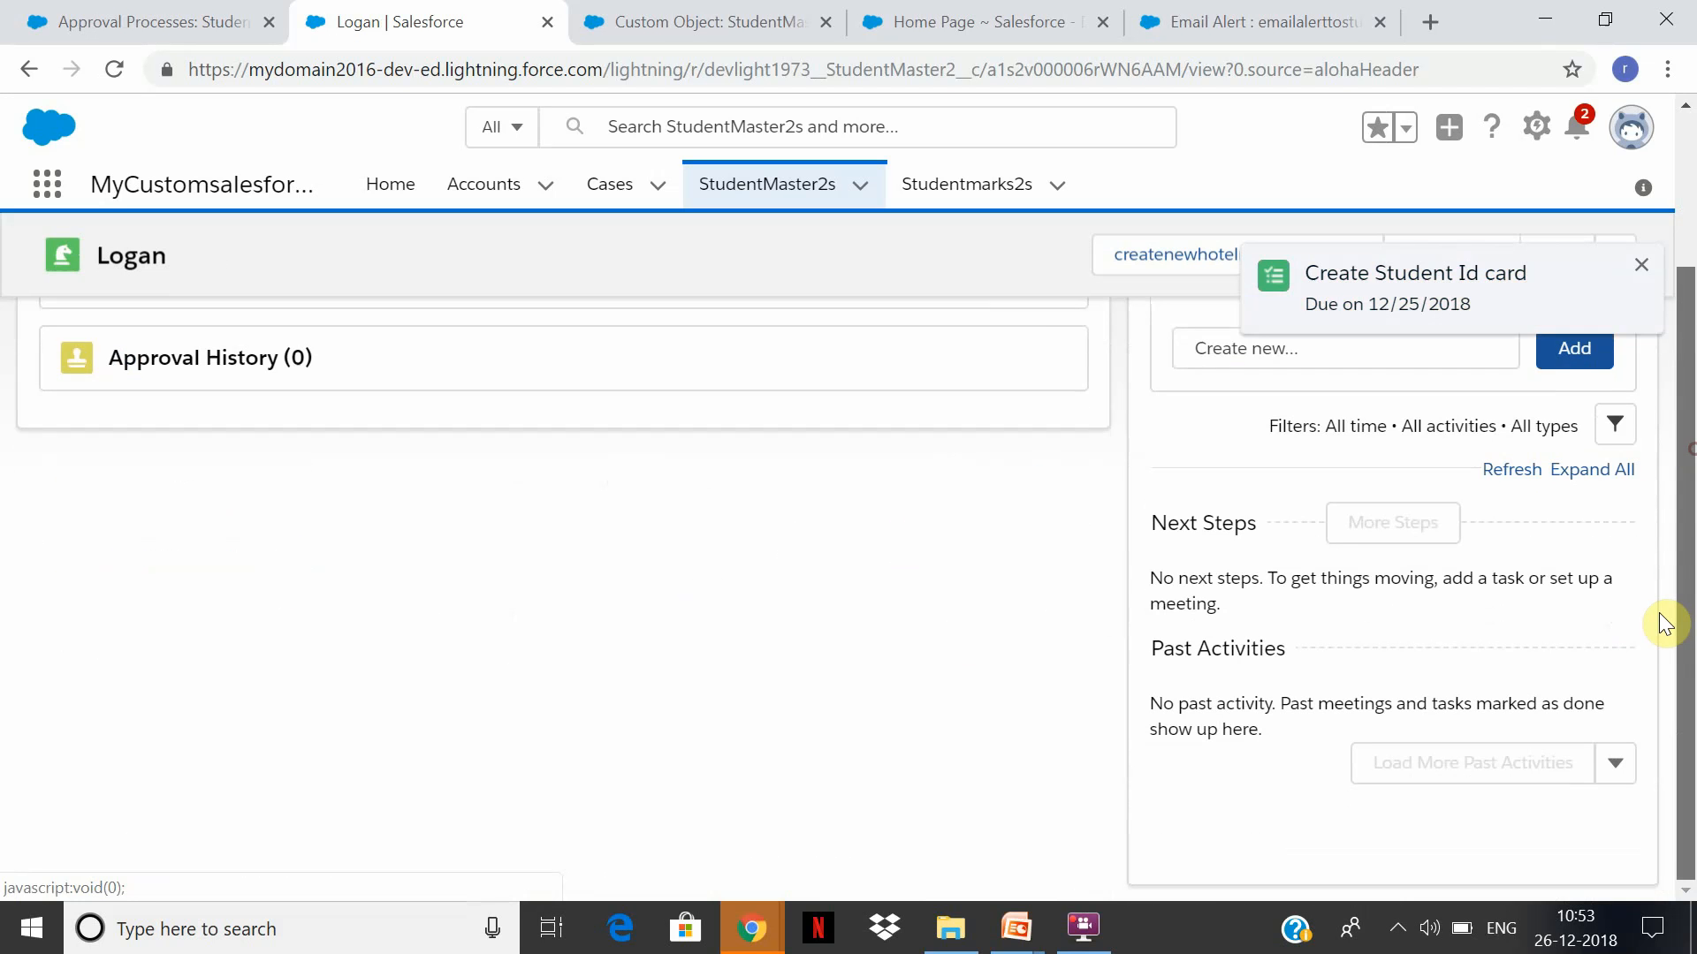
pyautogui.scroll(2, 1666, 624)
# Search Setup for "process" from the email alert page and open Process Builder
pyautogui.click(676, 25)
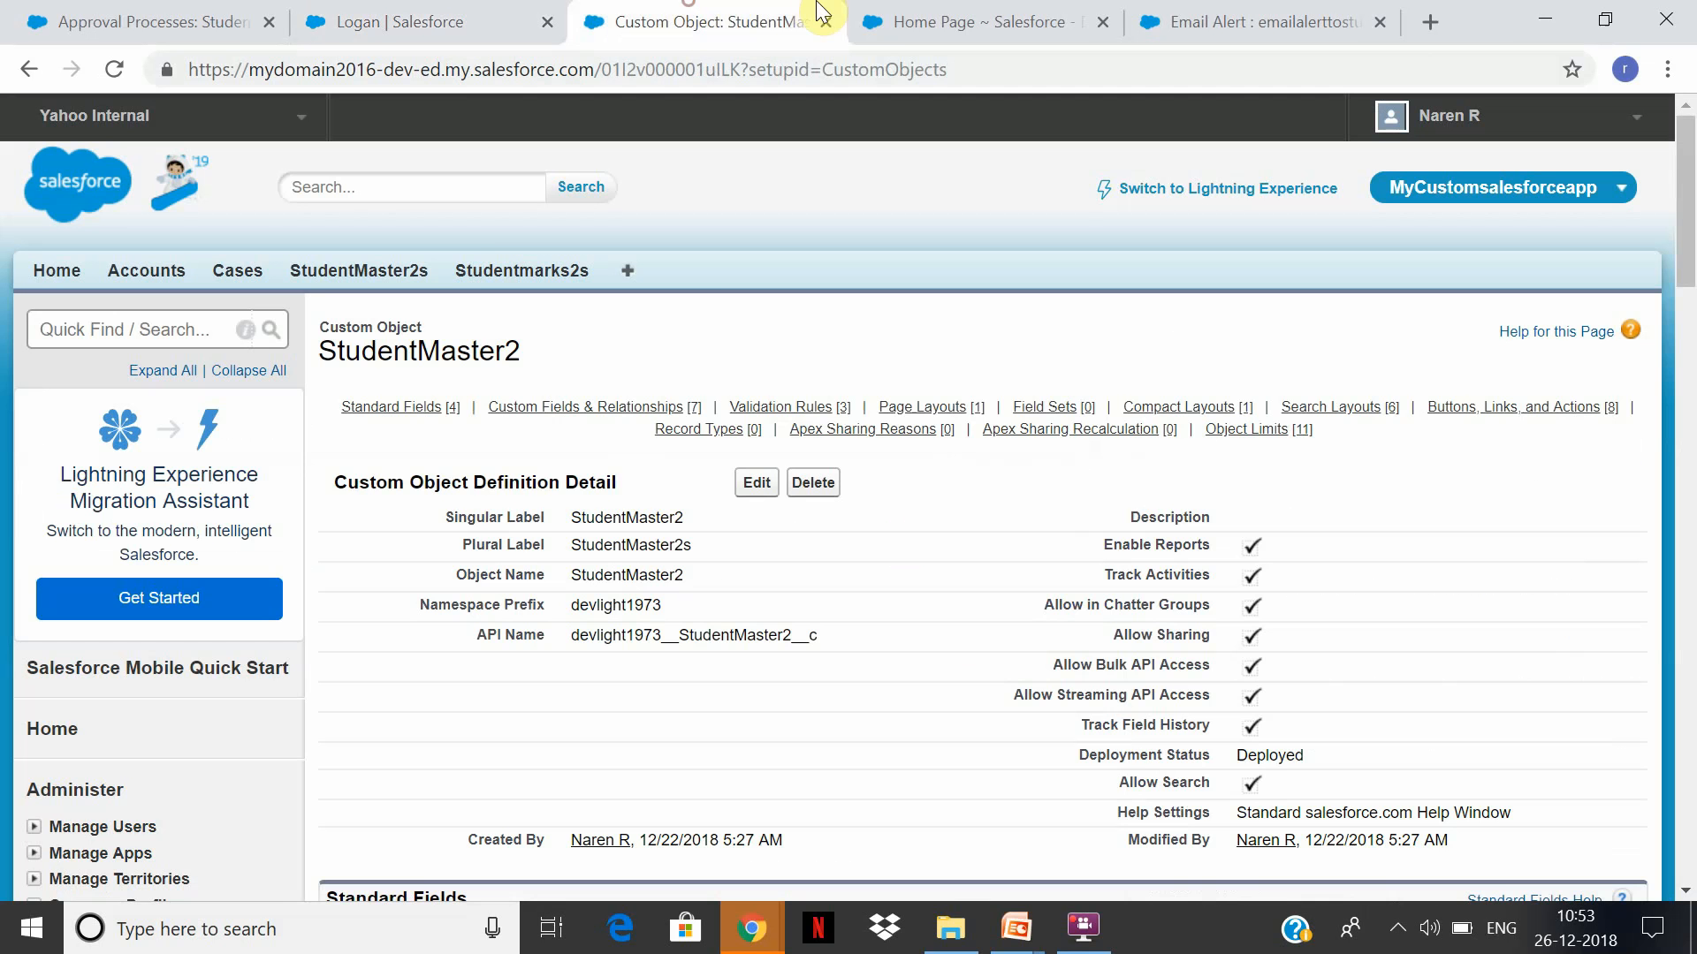
pyautogui.click(235, 16)
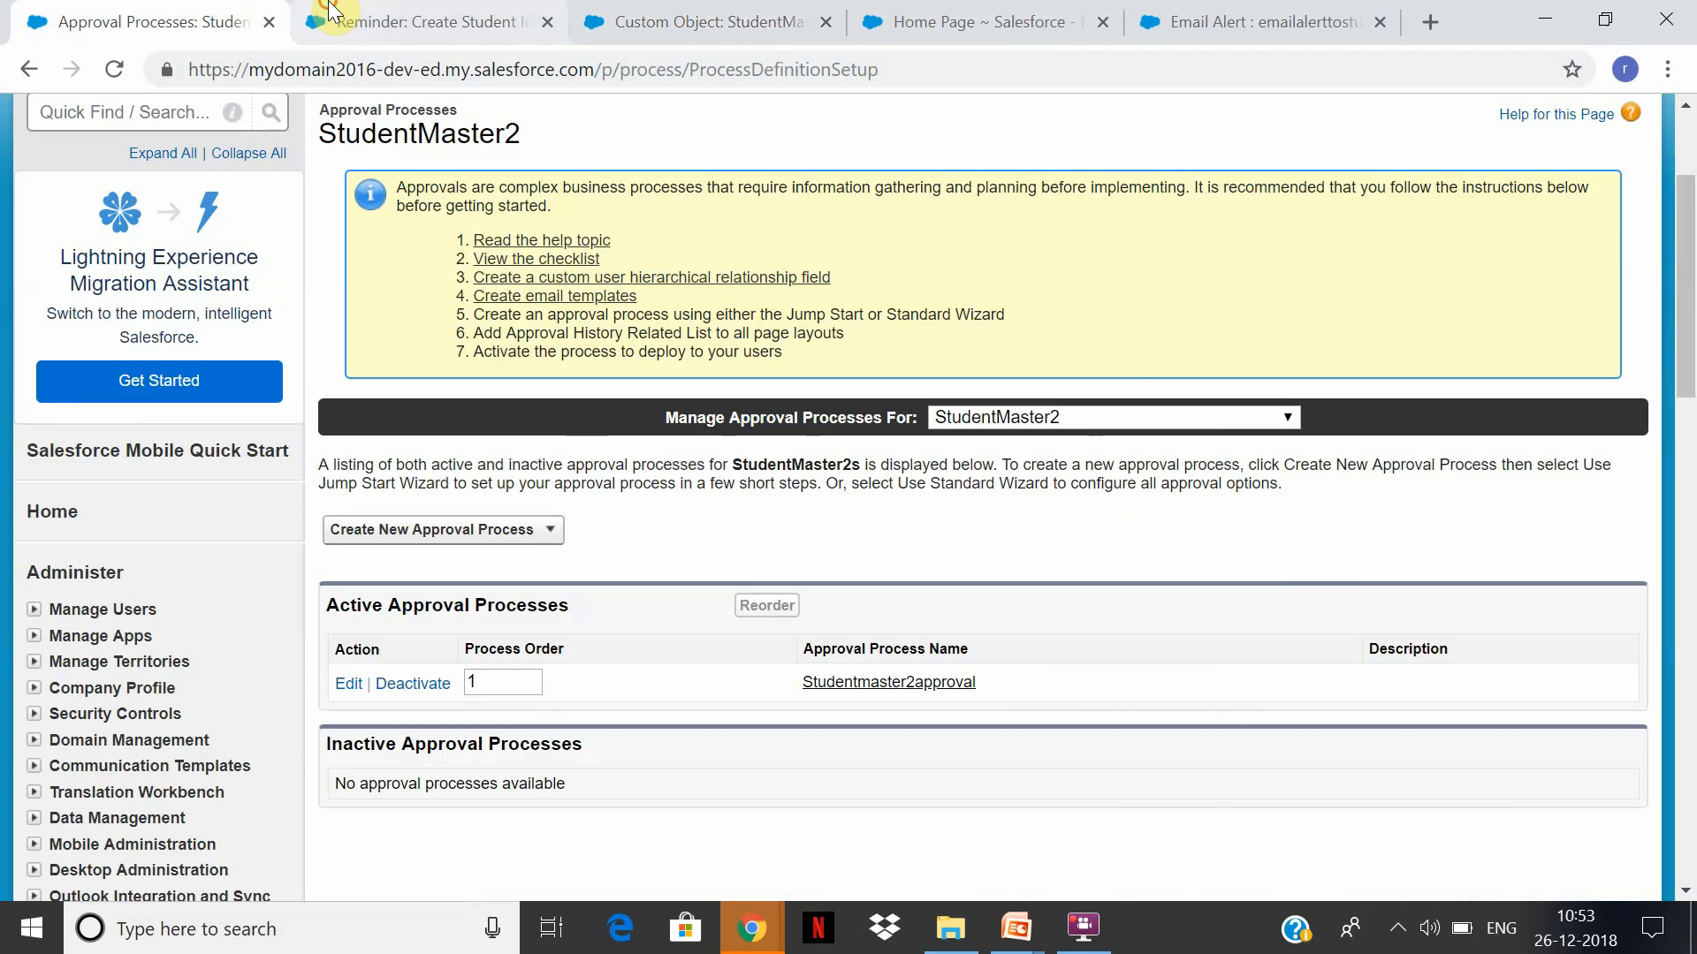
pyautogui.click(336, 20)
pyautogui.click(630, 25)
pyautogui.click(1297, 23)
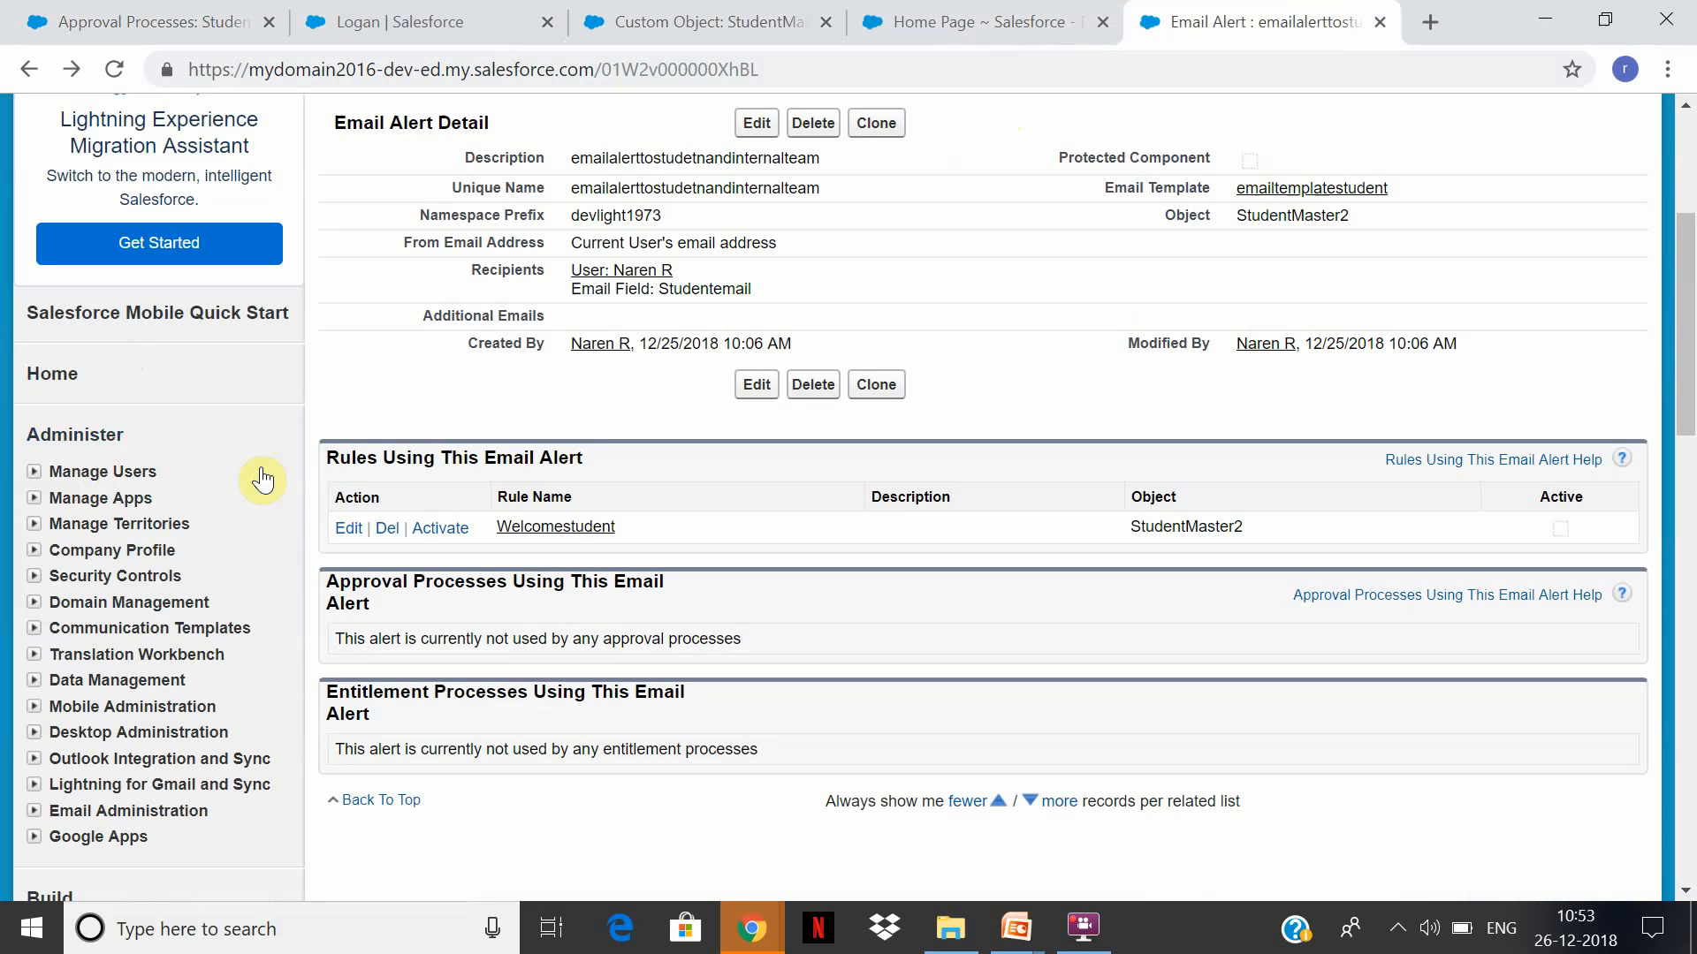
pyautogui.scroll(3, 262, 480)
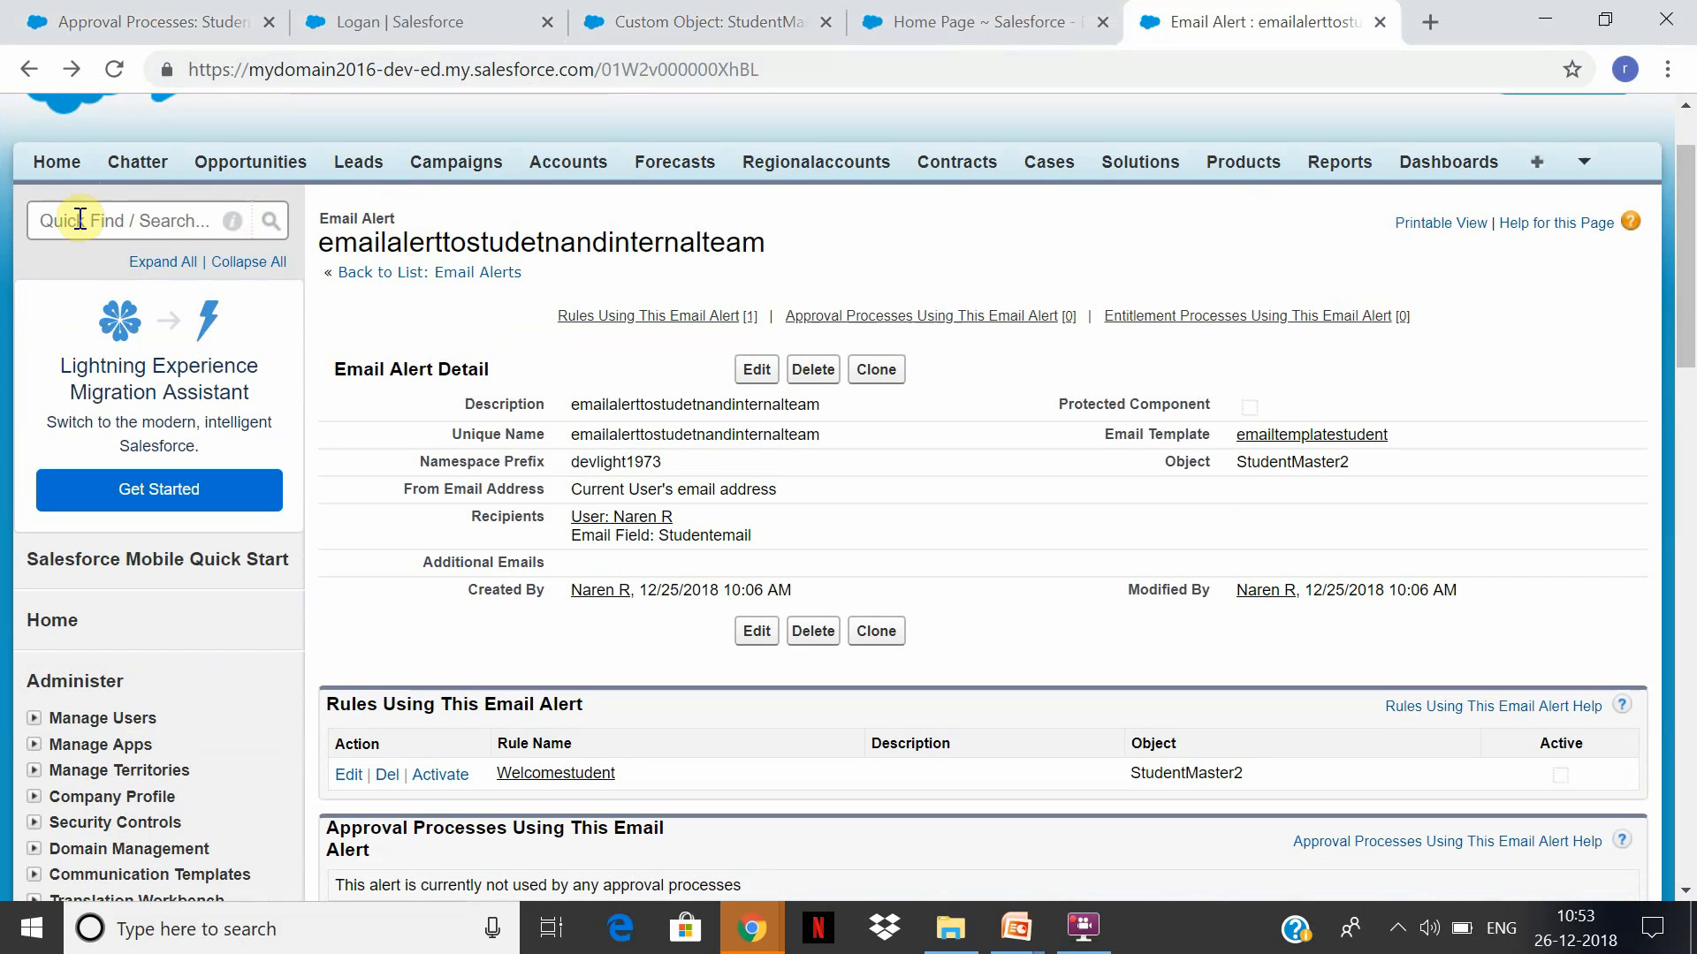
pyautogui.click(80, 219)
pyautogui.write('process')
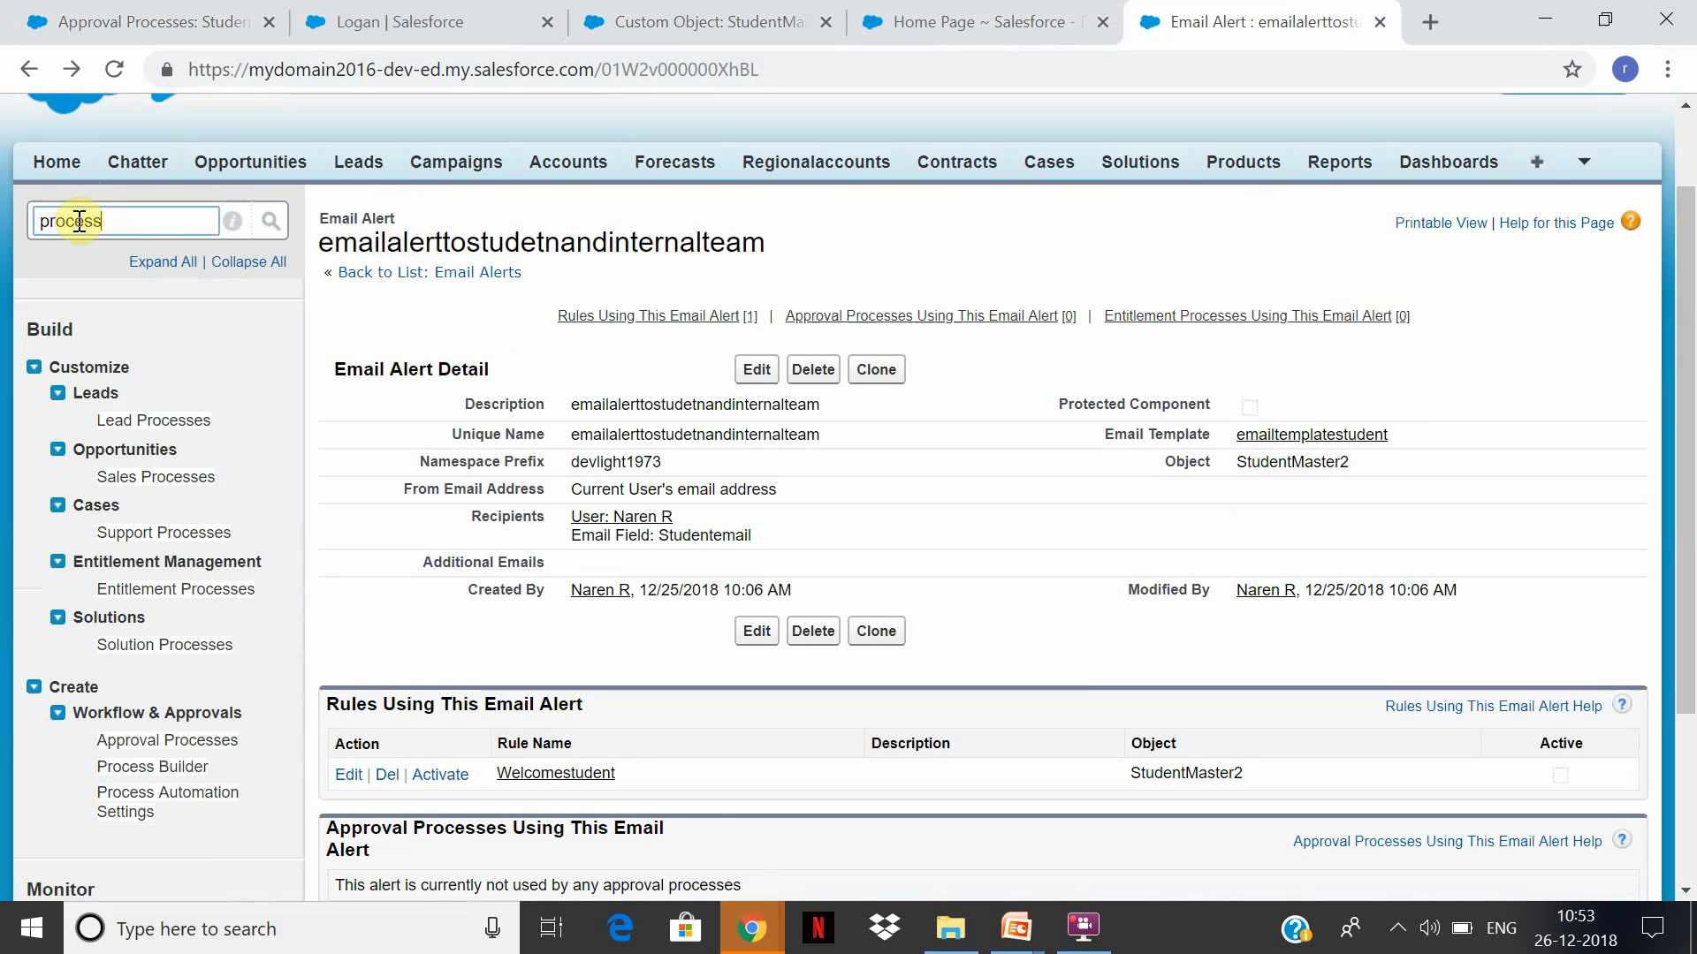
pyautogui.click(174, 768)
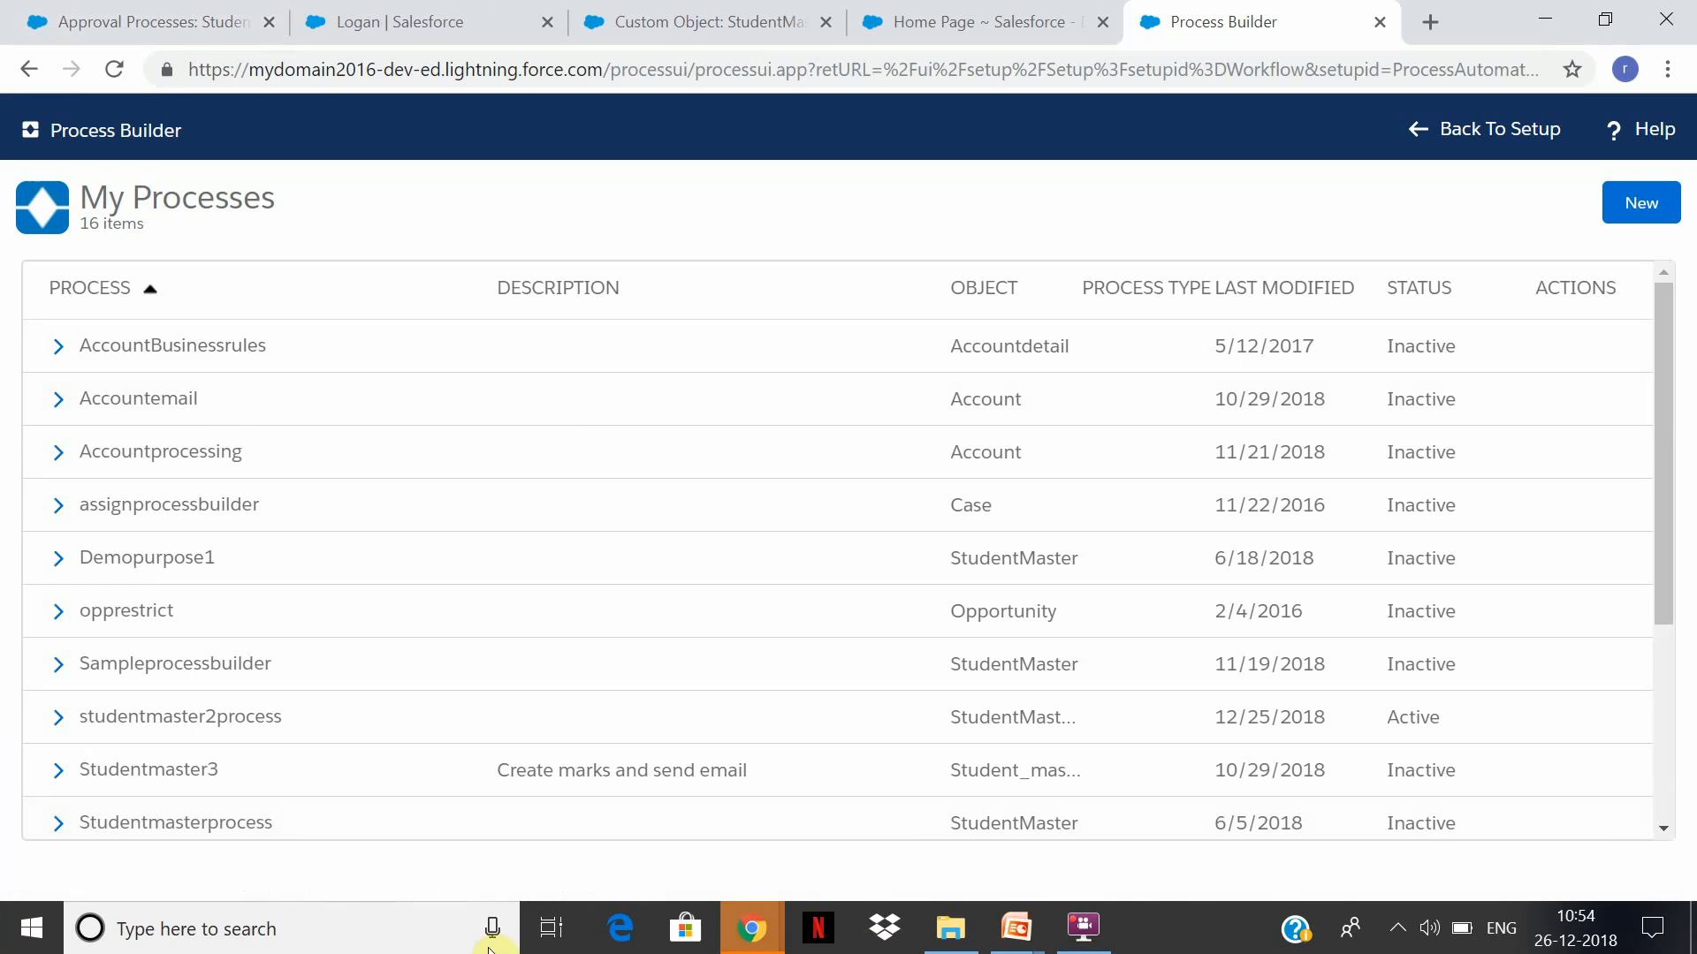
# Open studentmaster2process and show all immediate actions under the test1 criteria
pyautogui.click(221, 719)
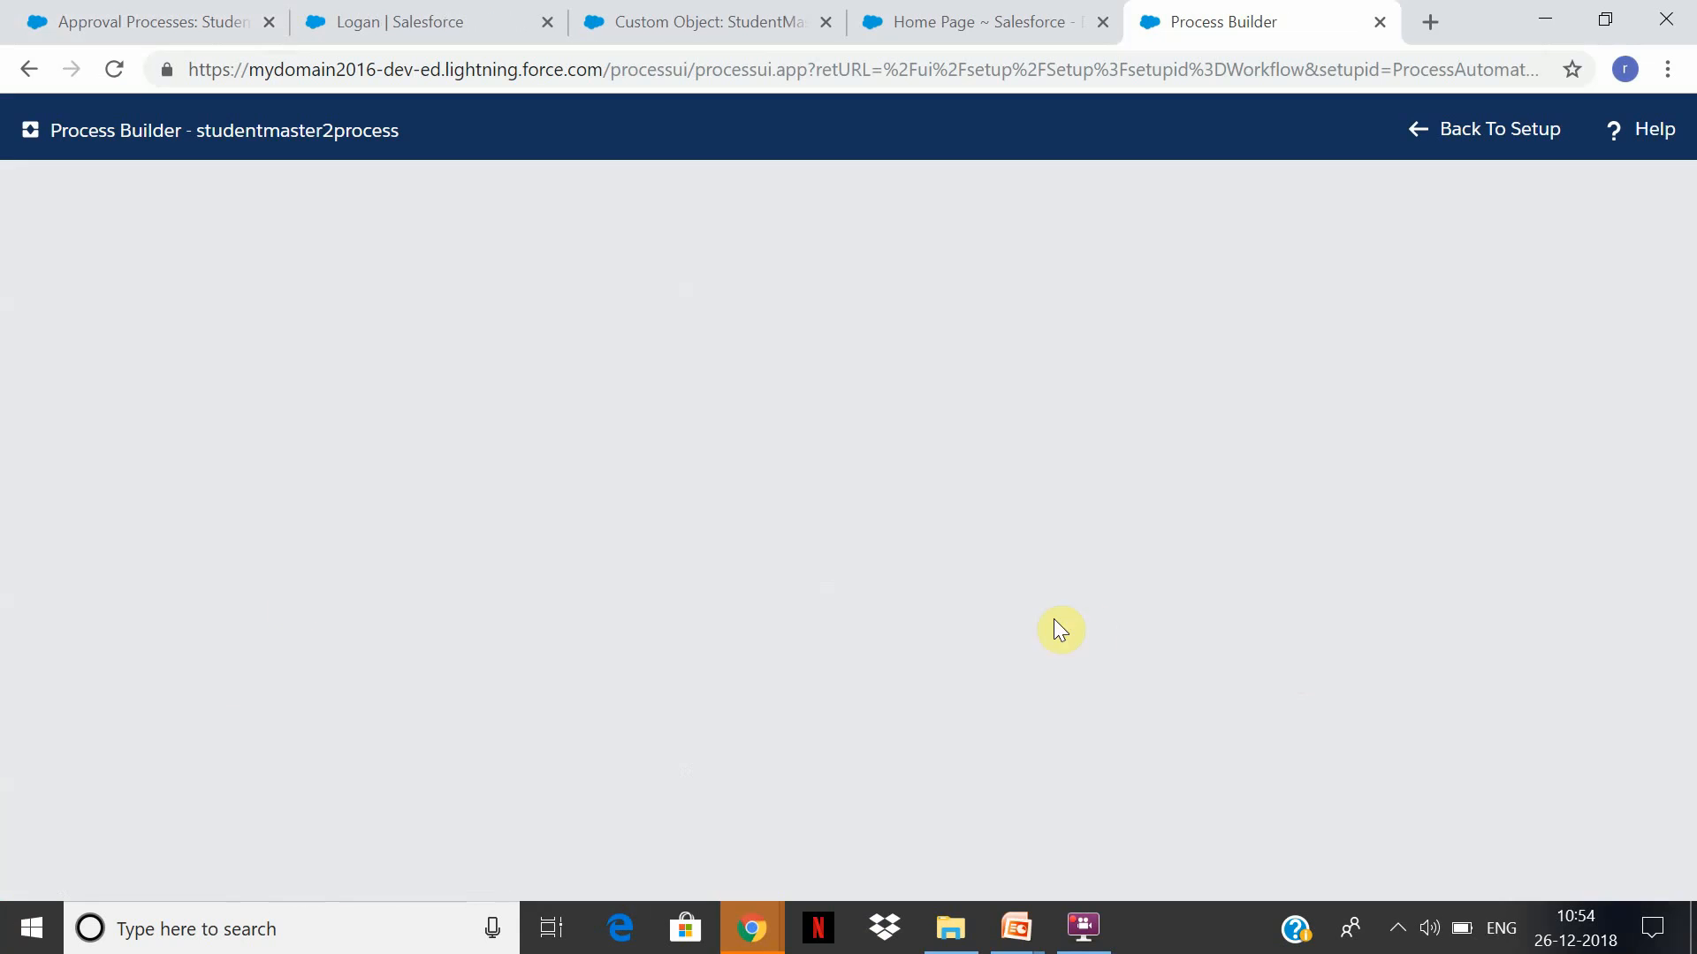
pyautogui.click(433, 580)
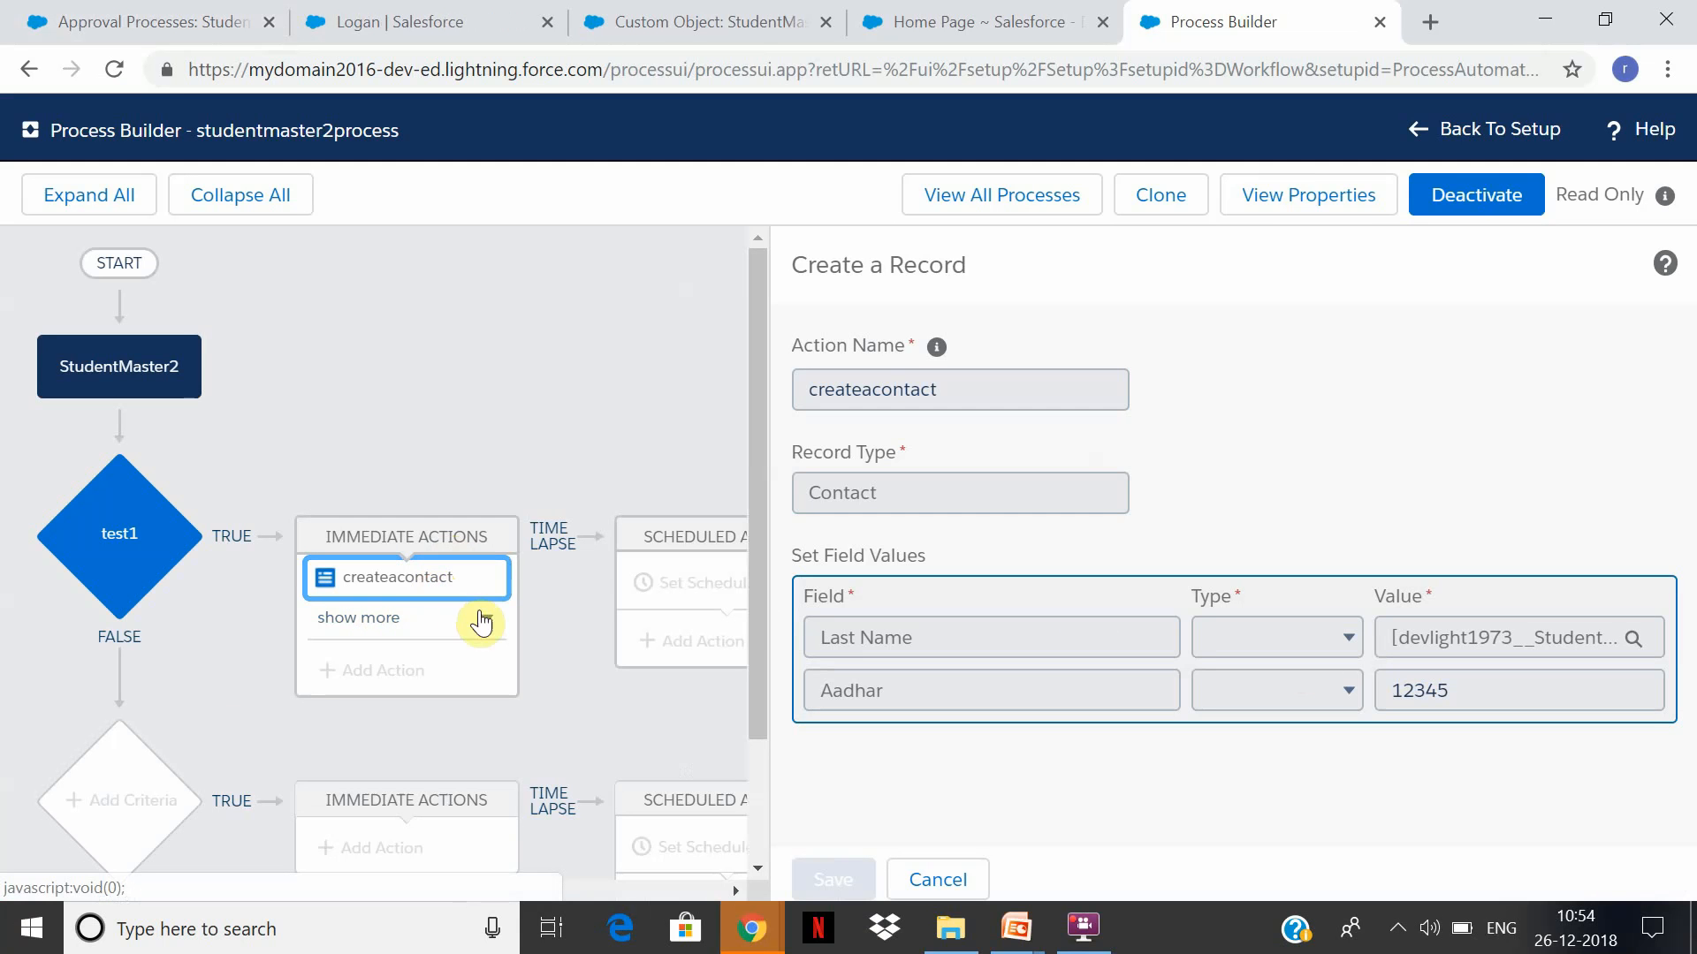
pyautogui.click(482, 622)
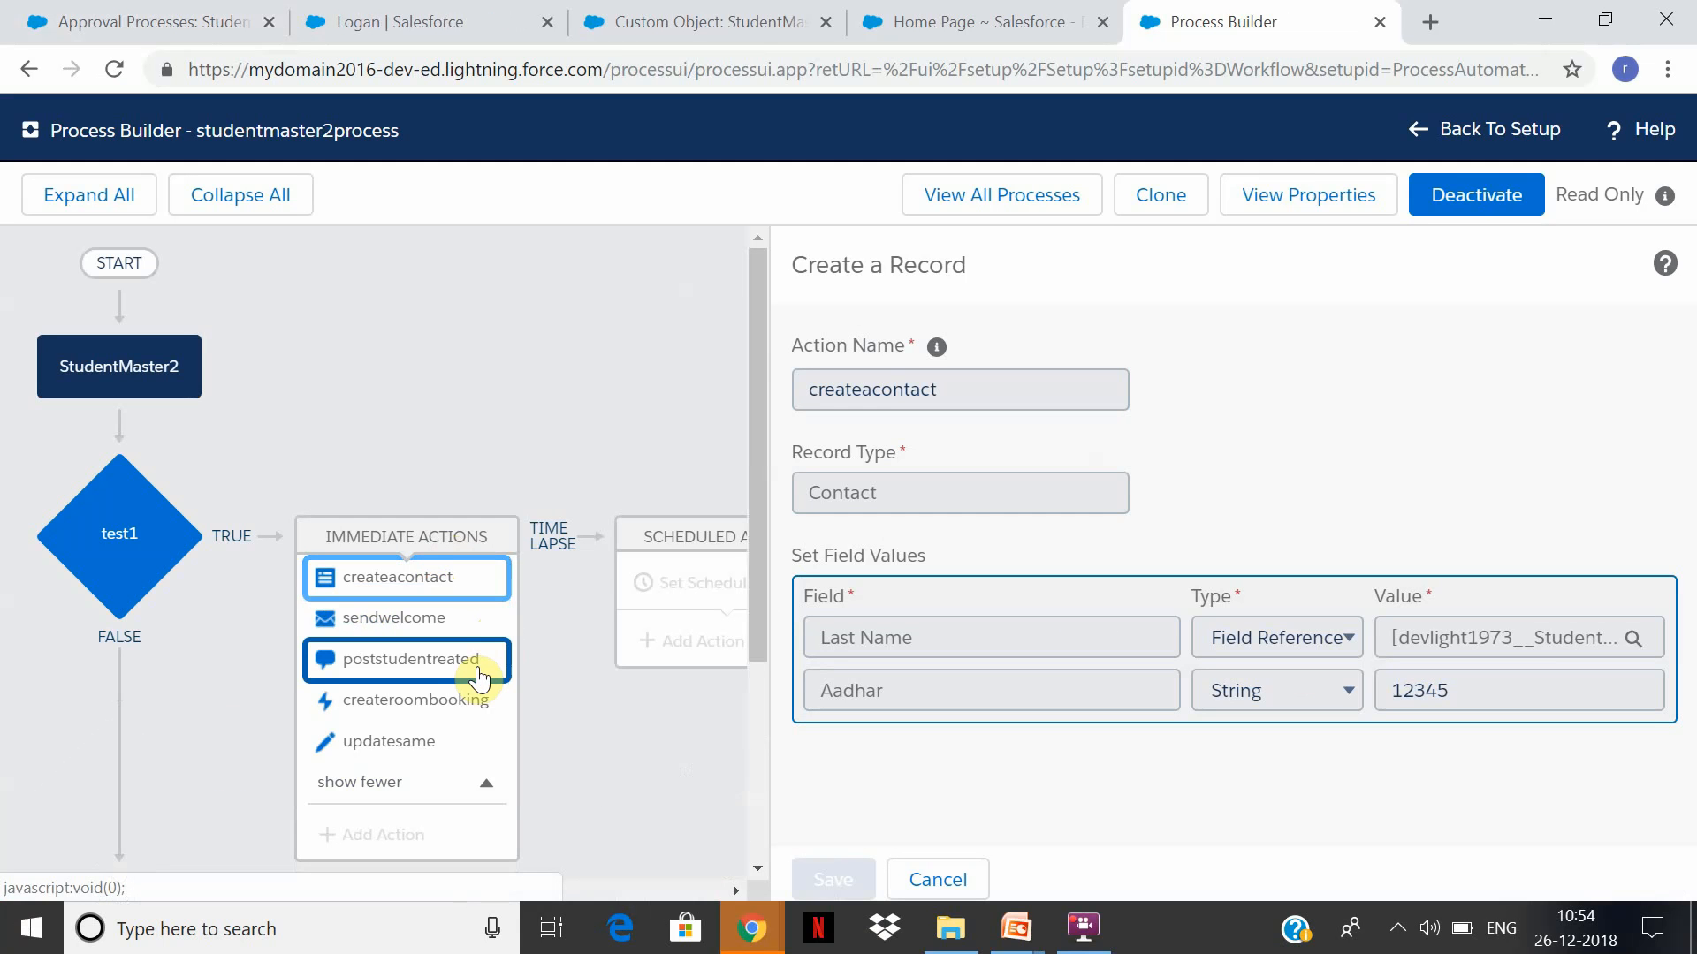
# Open the Lightning home page to check the Chatter feed for the new student post, and dismiss the task reminder
pyautogui.click(680, 25)
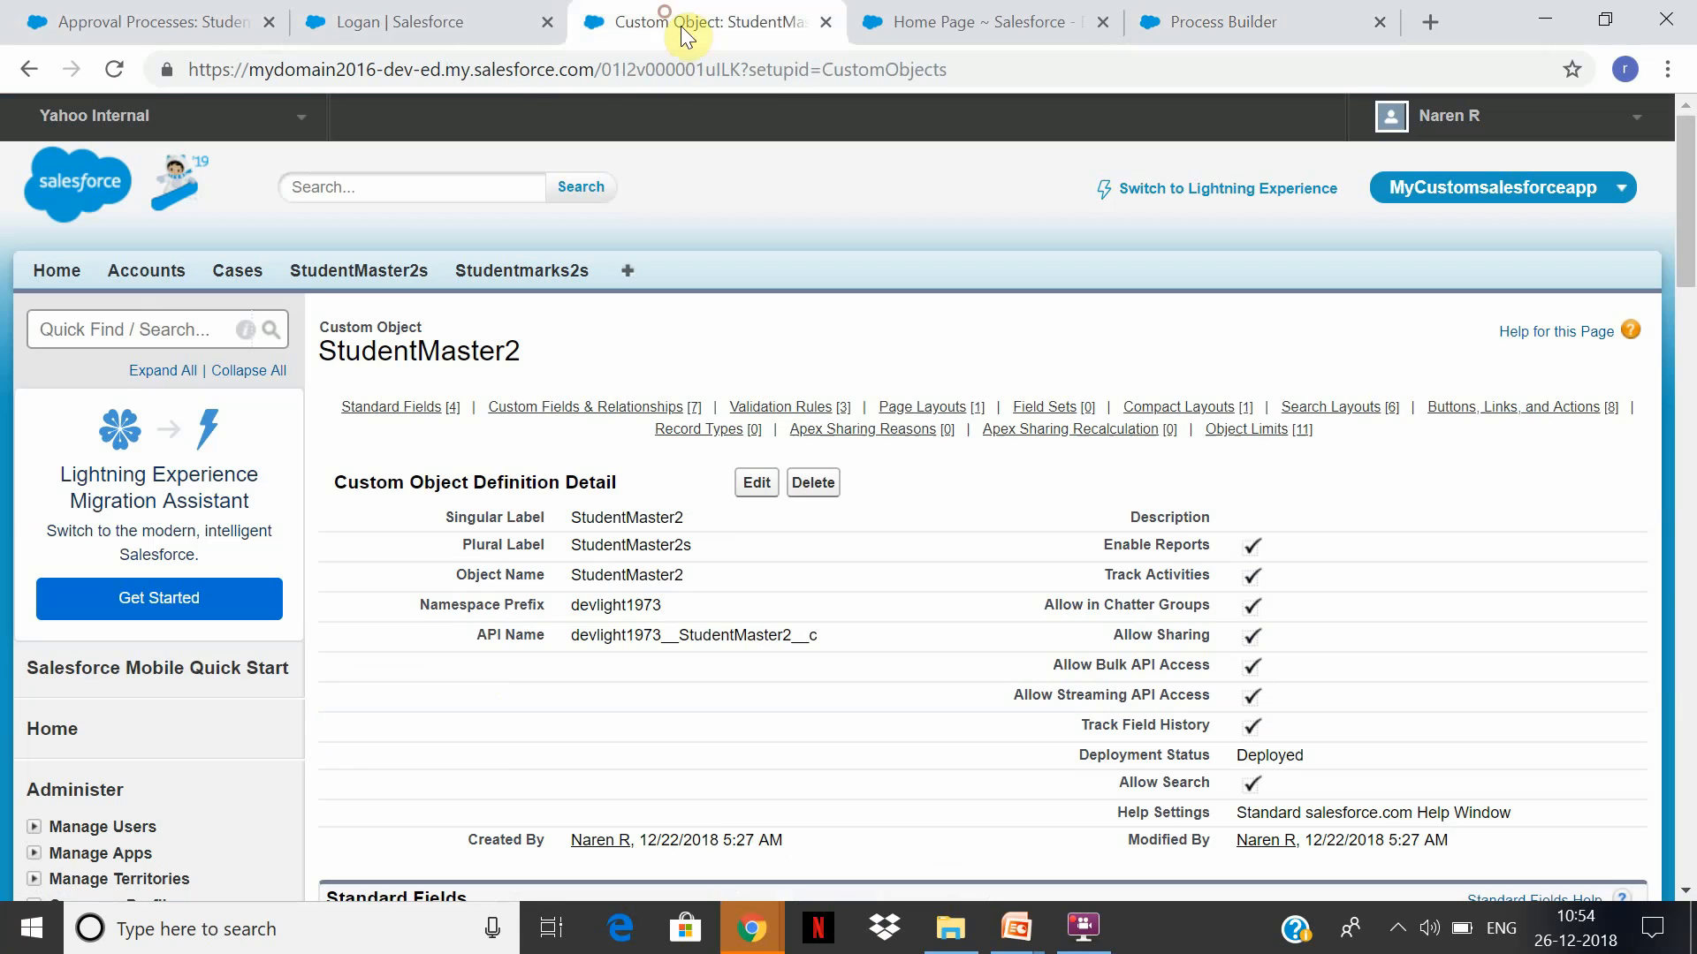
pyautogui.click(146, 331)
pyautogui.write('chatt')
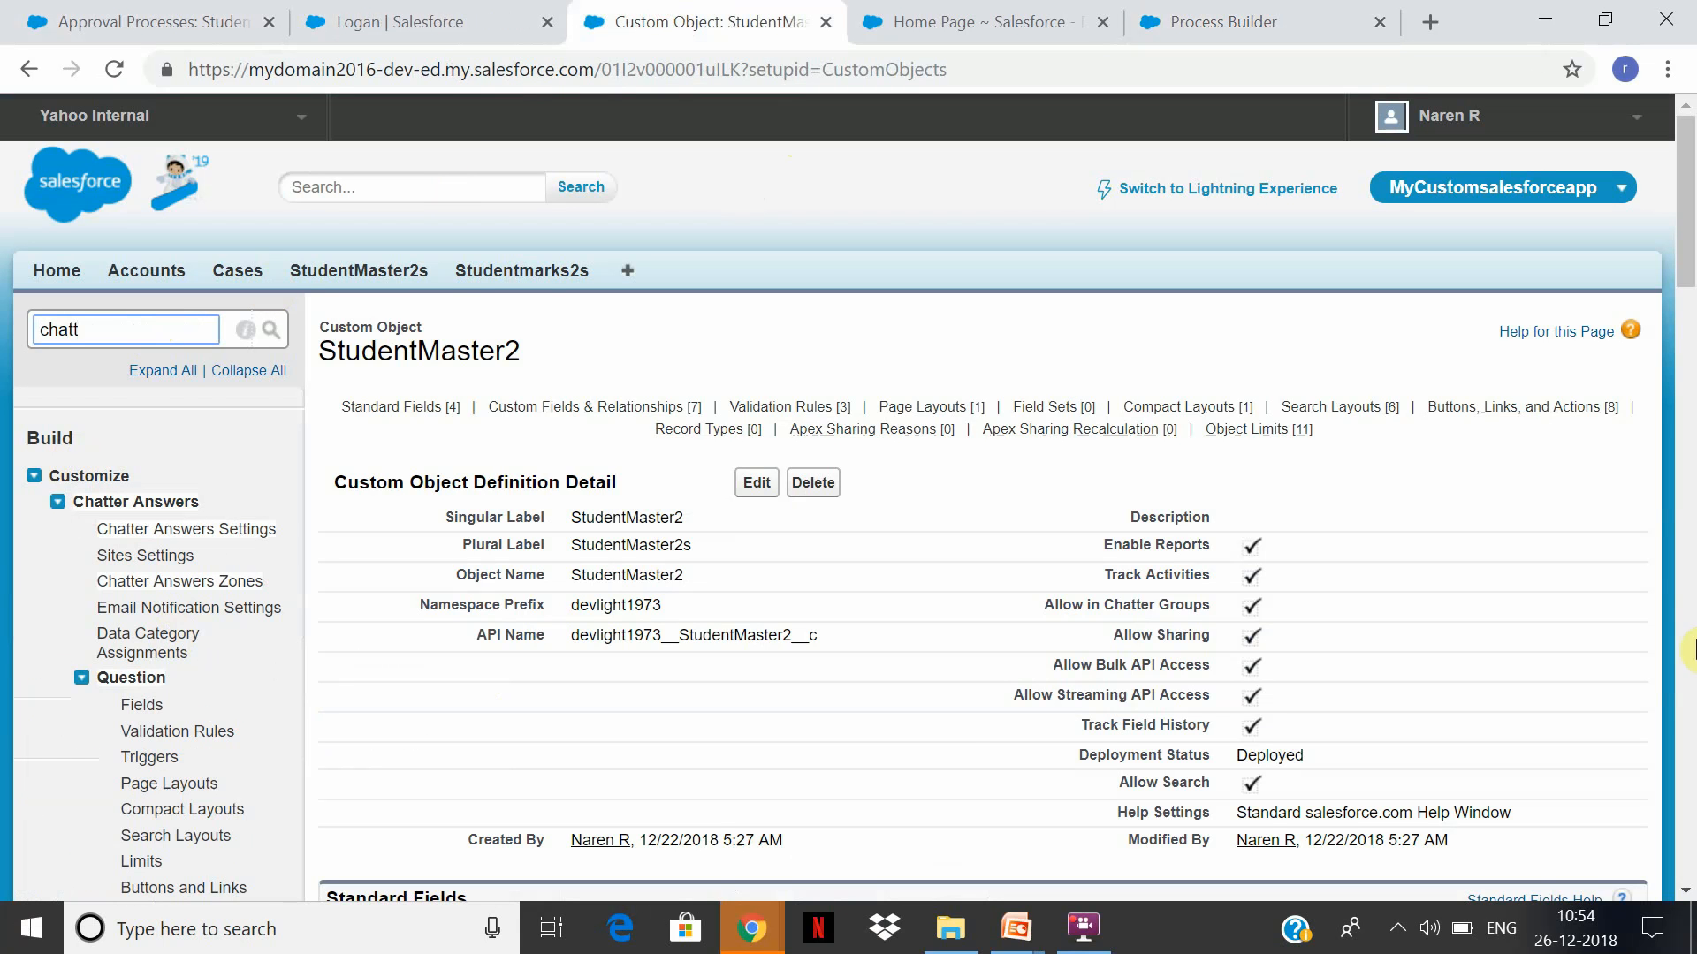
pyautogui.click(69, 272)
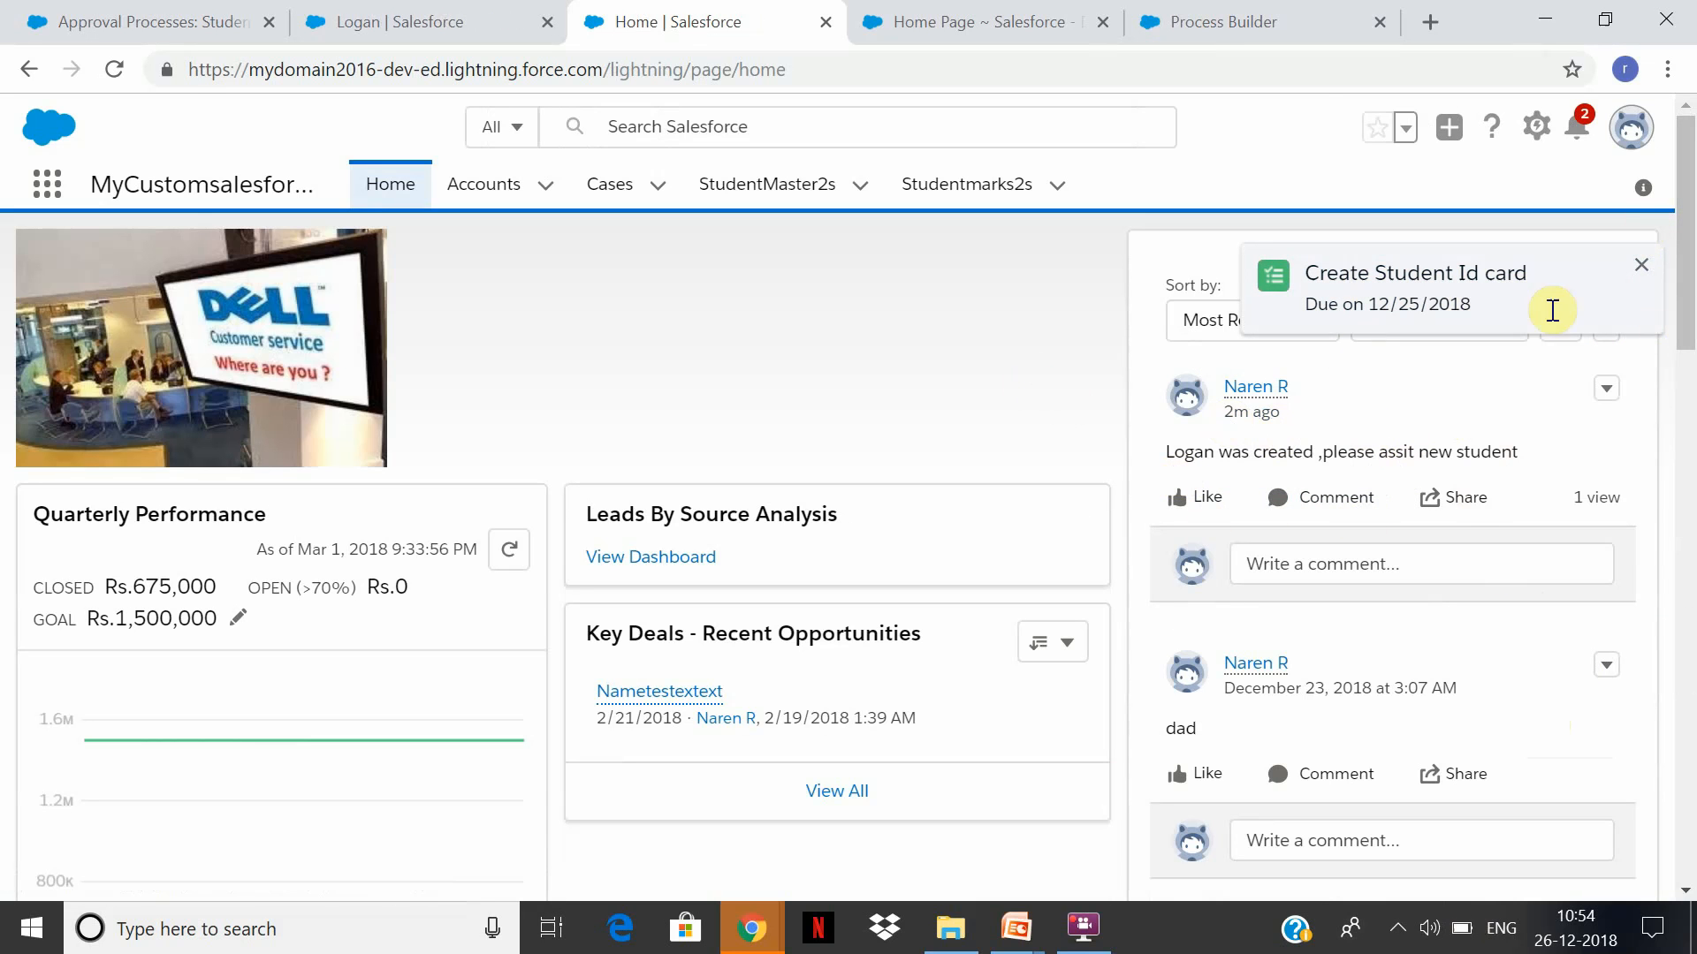
pyautogui.click(1640, 265)
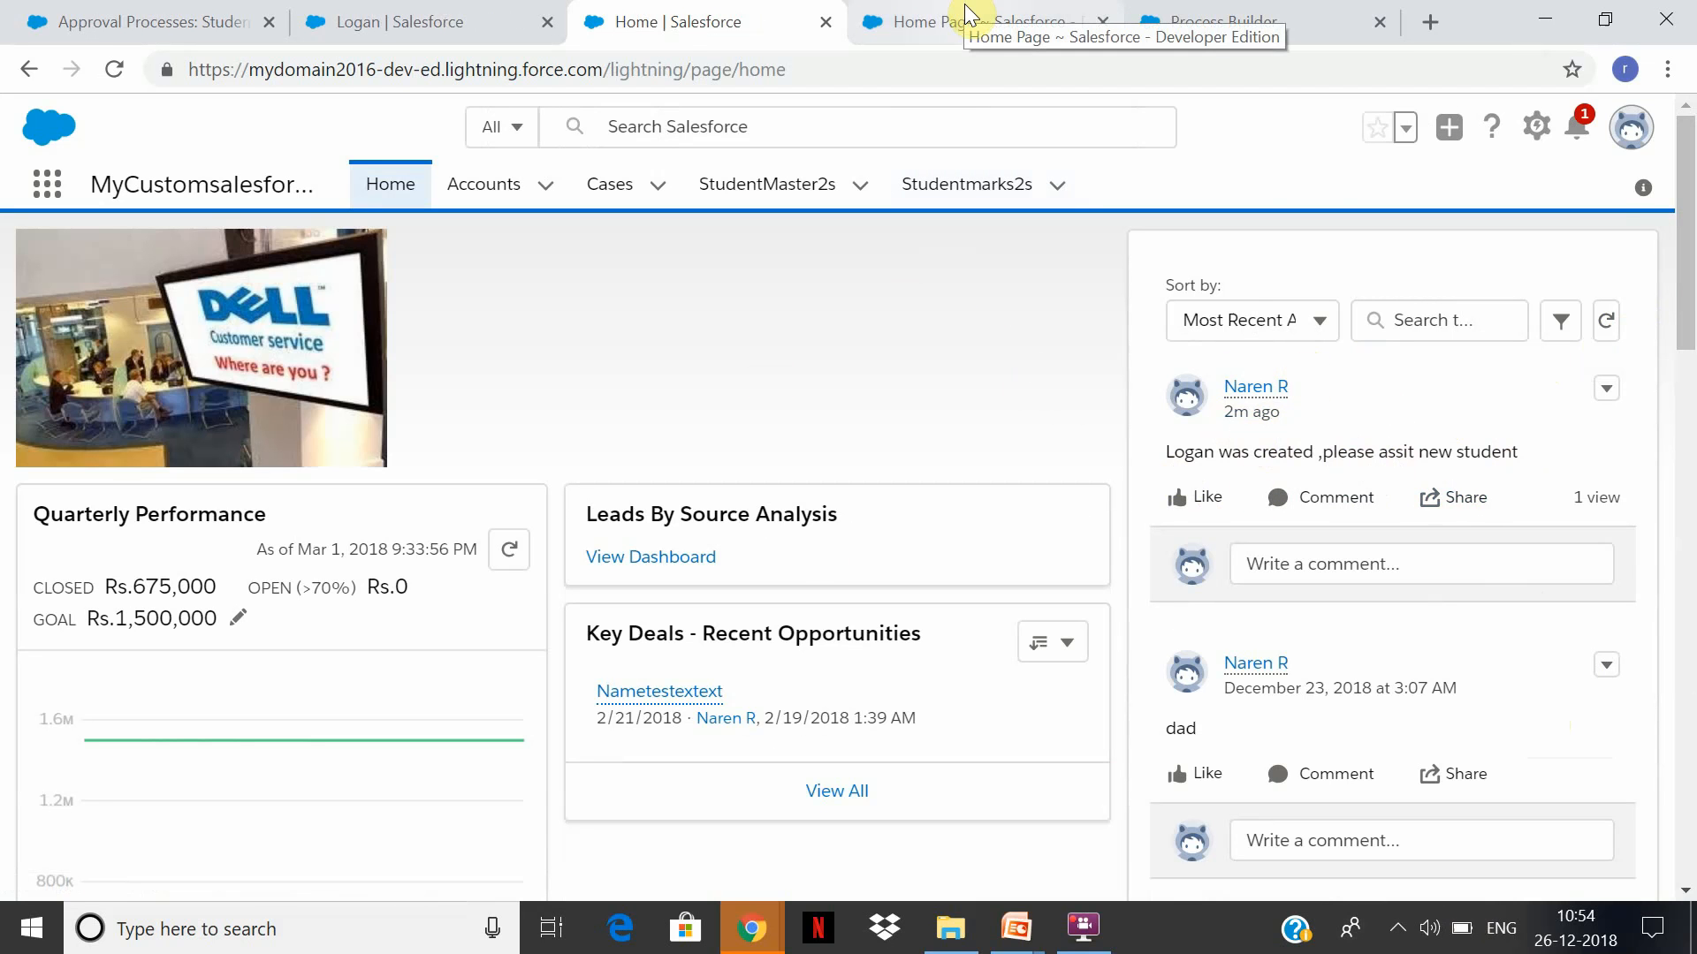
# Recheck the process's immediate actions, then open the new student's record from the recently viewed StudentMaster2s to review its details
pyautogui.click(1204, 18)
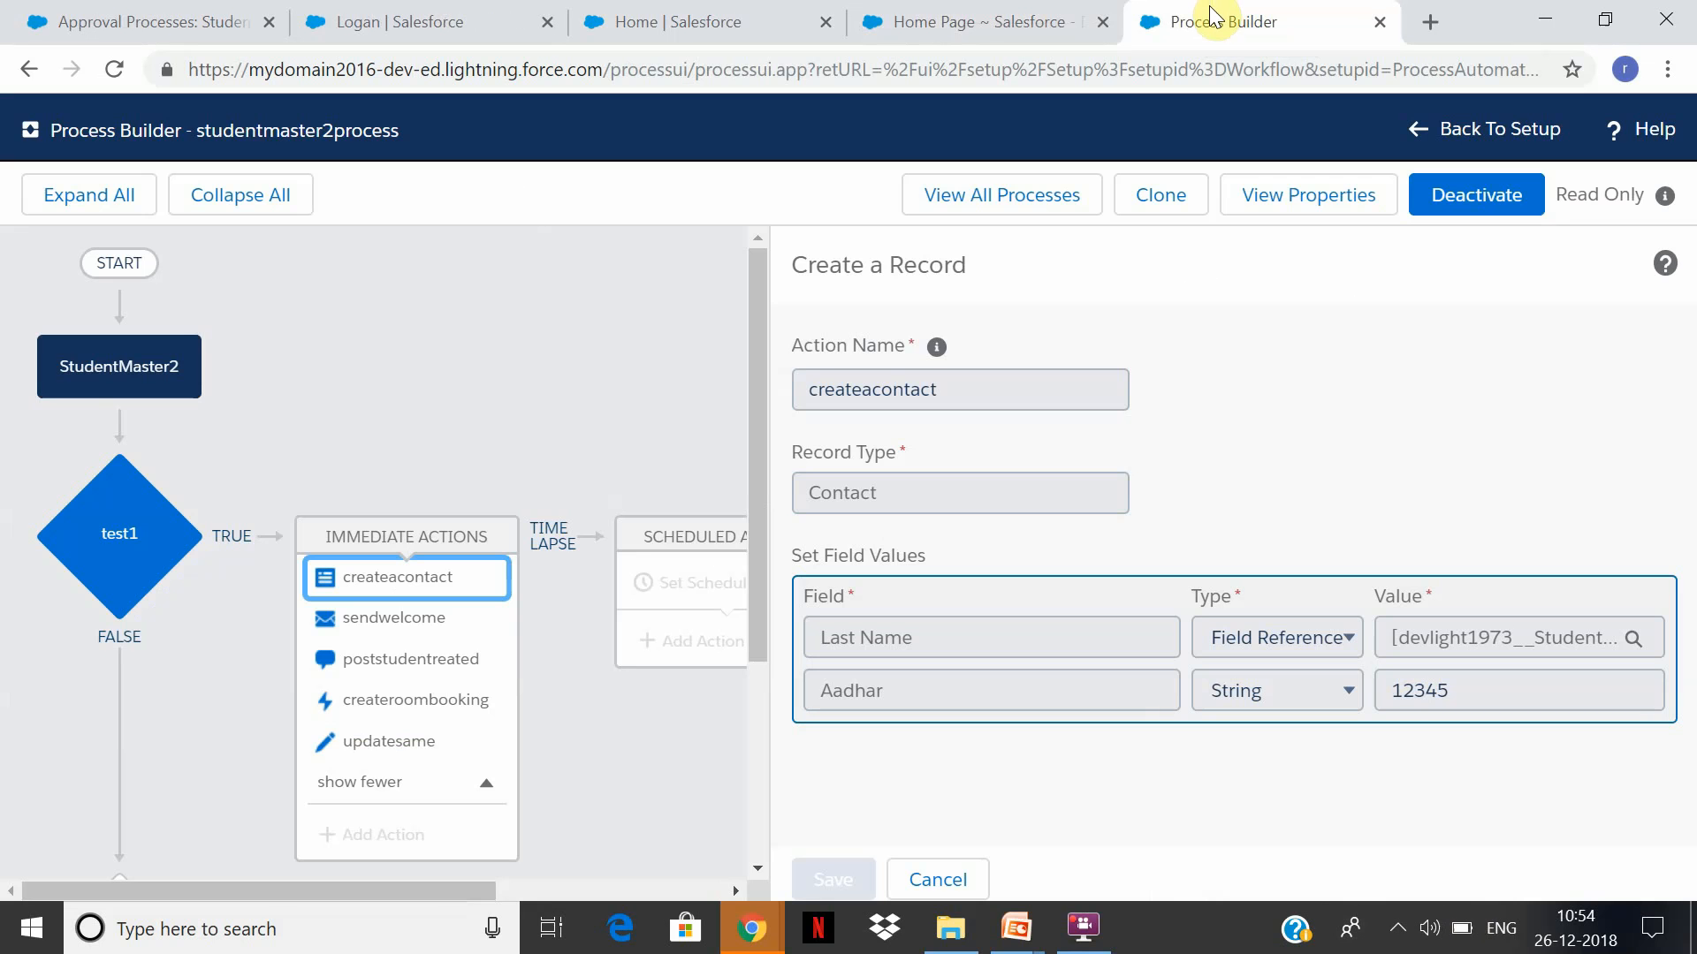
pyautogui.click(948, 19)
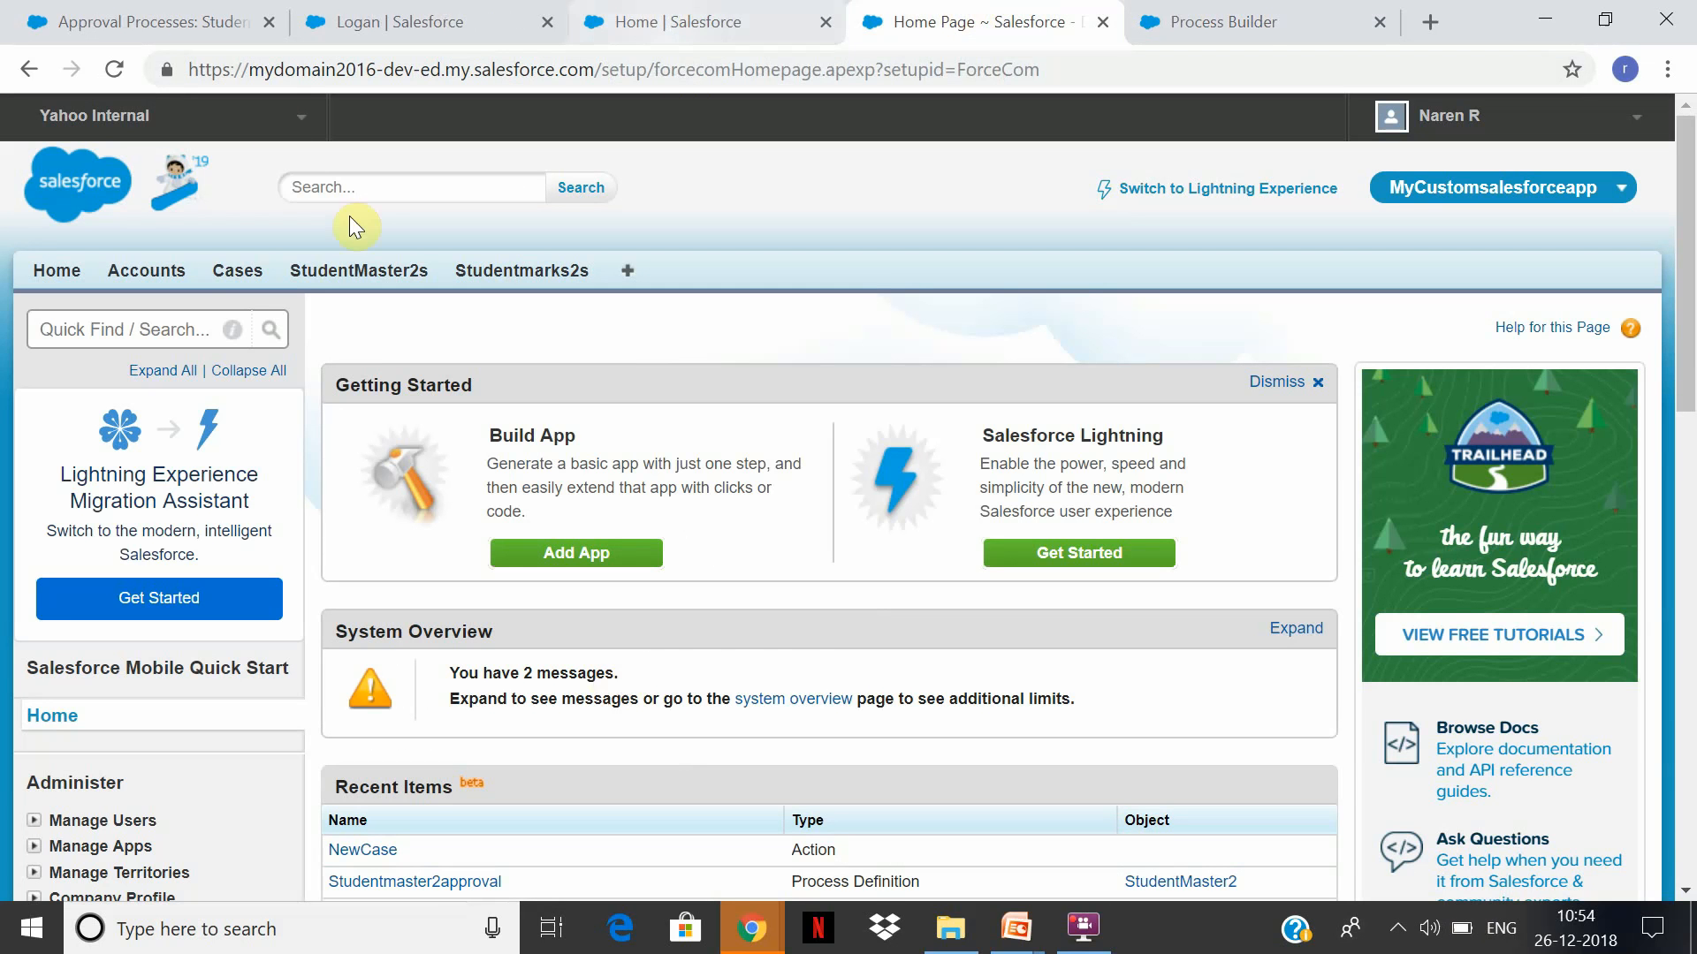
pyautogui.click(696, 20)
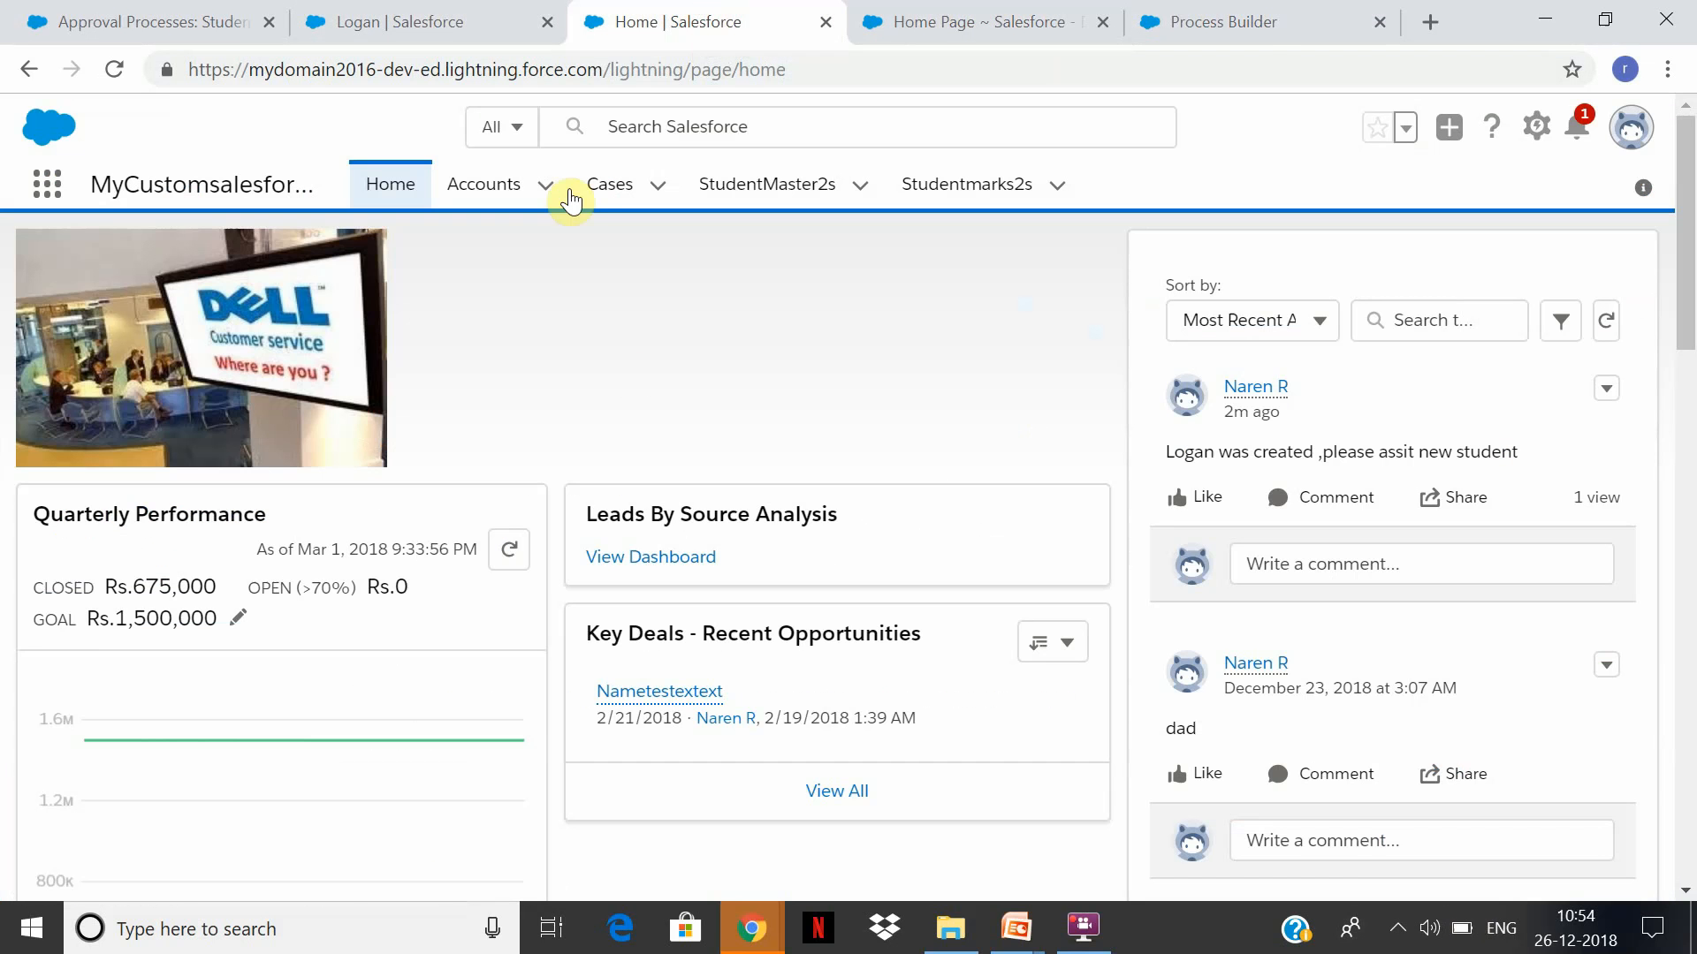
pyautogui.click(806, 189)
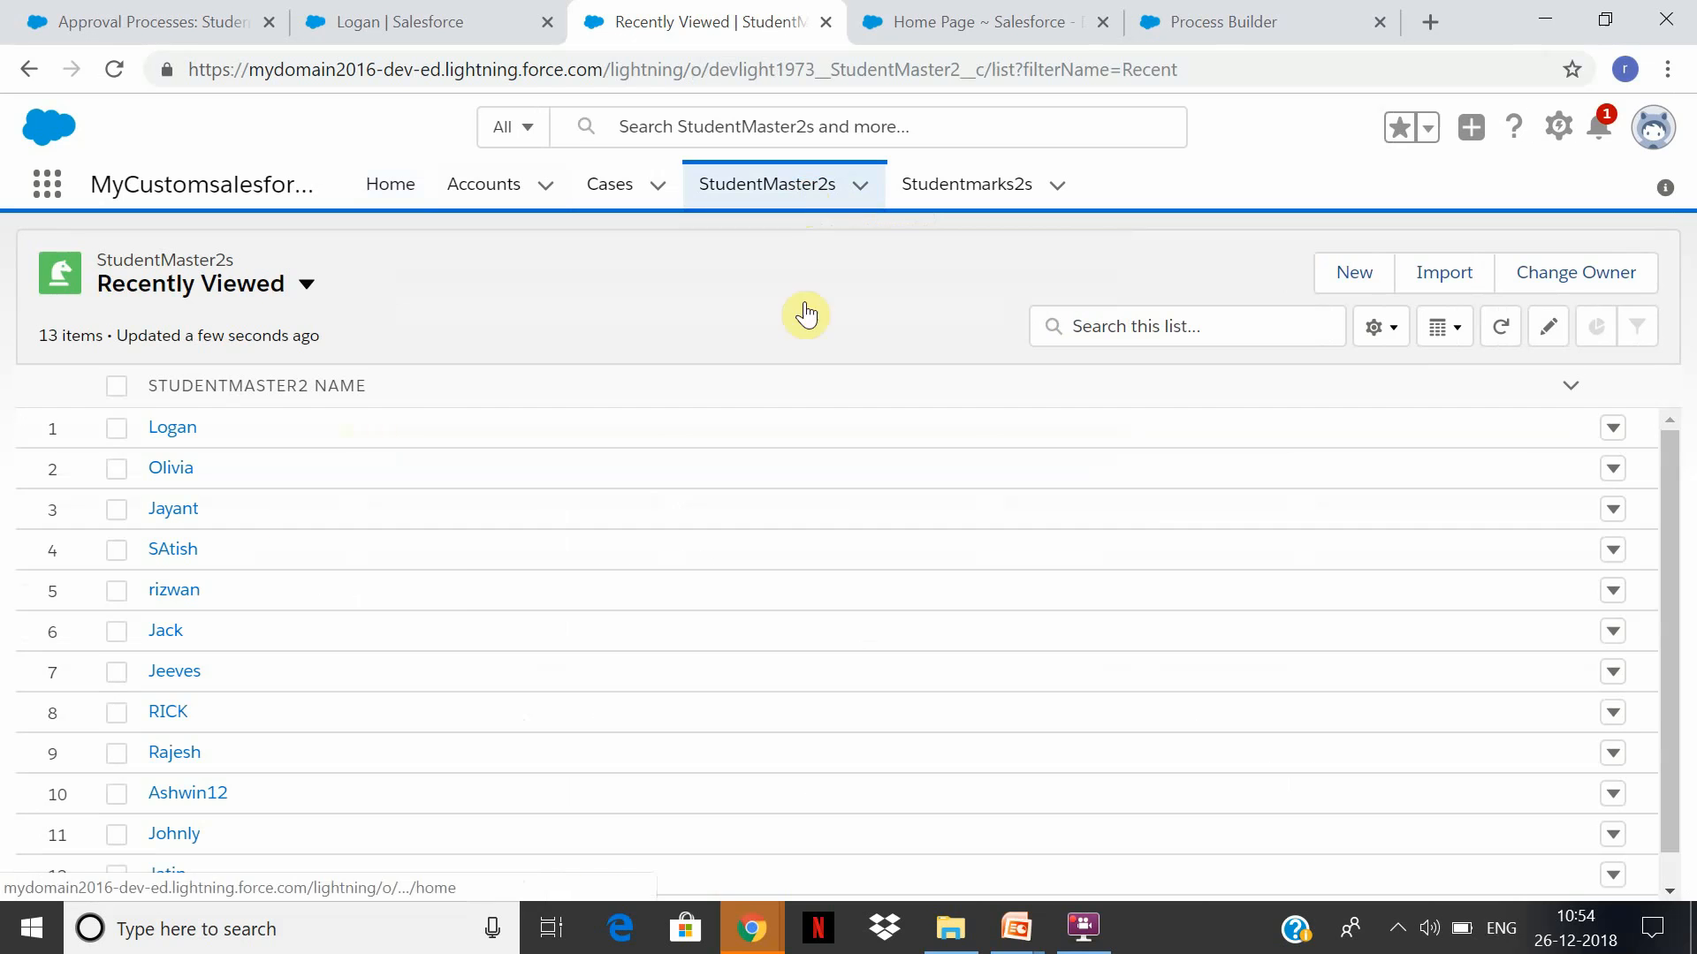
pyautogui.click(168, 438)
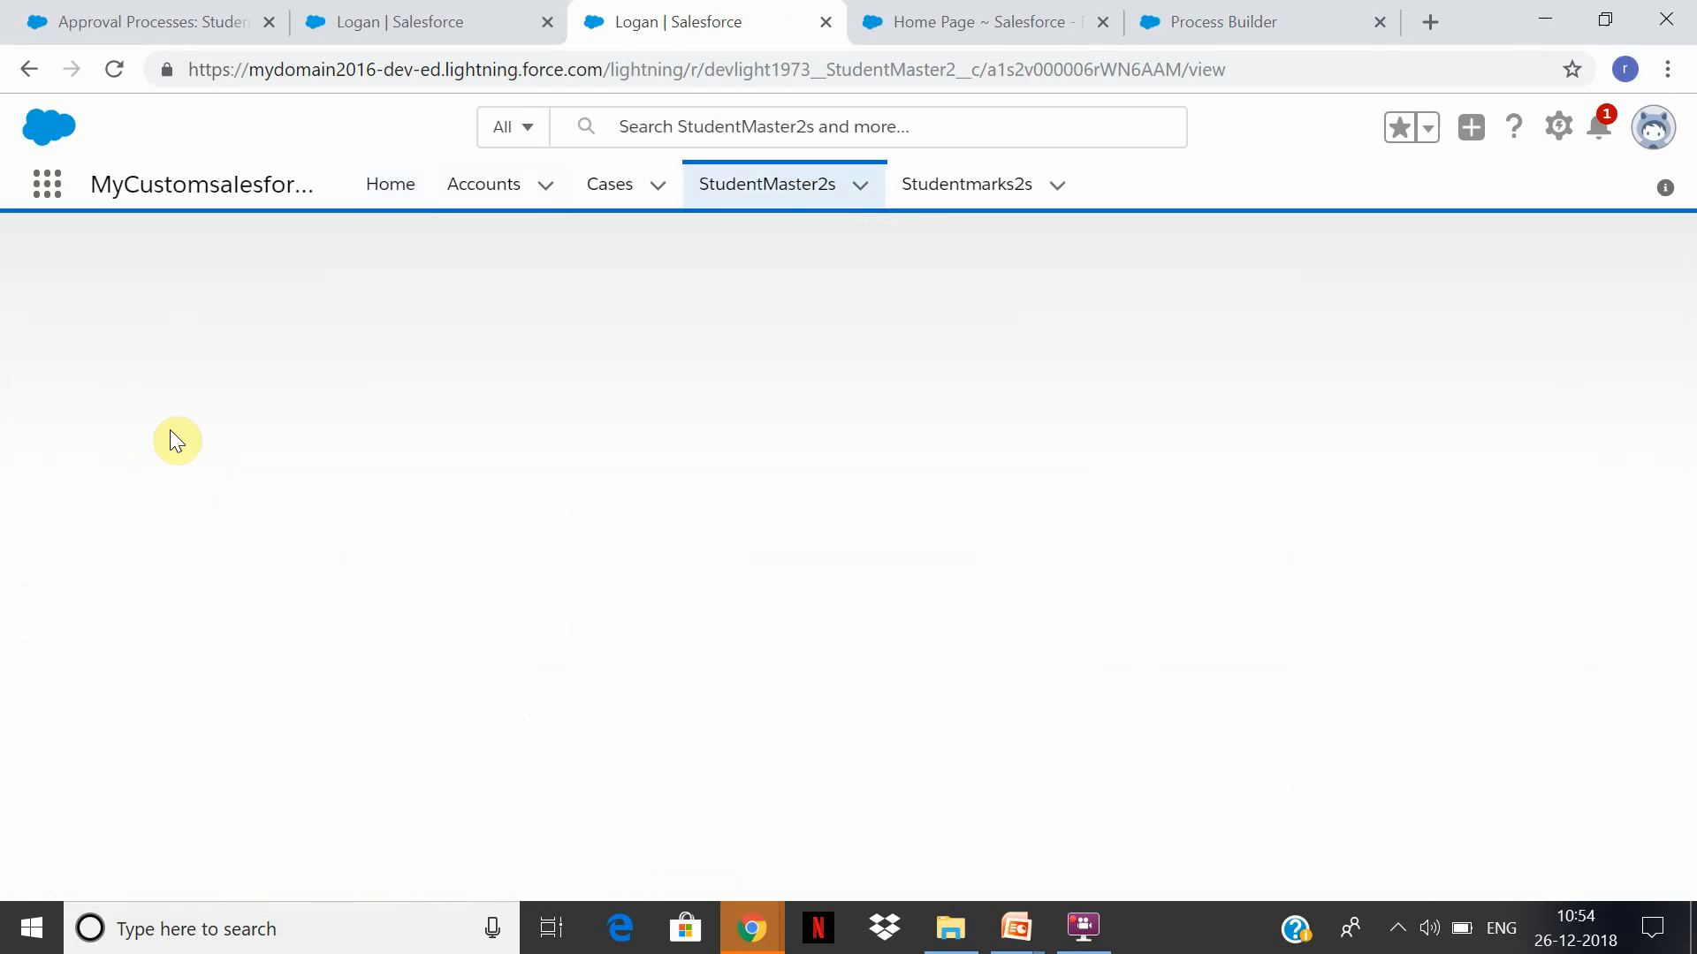
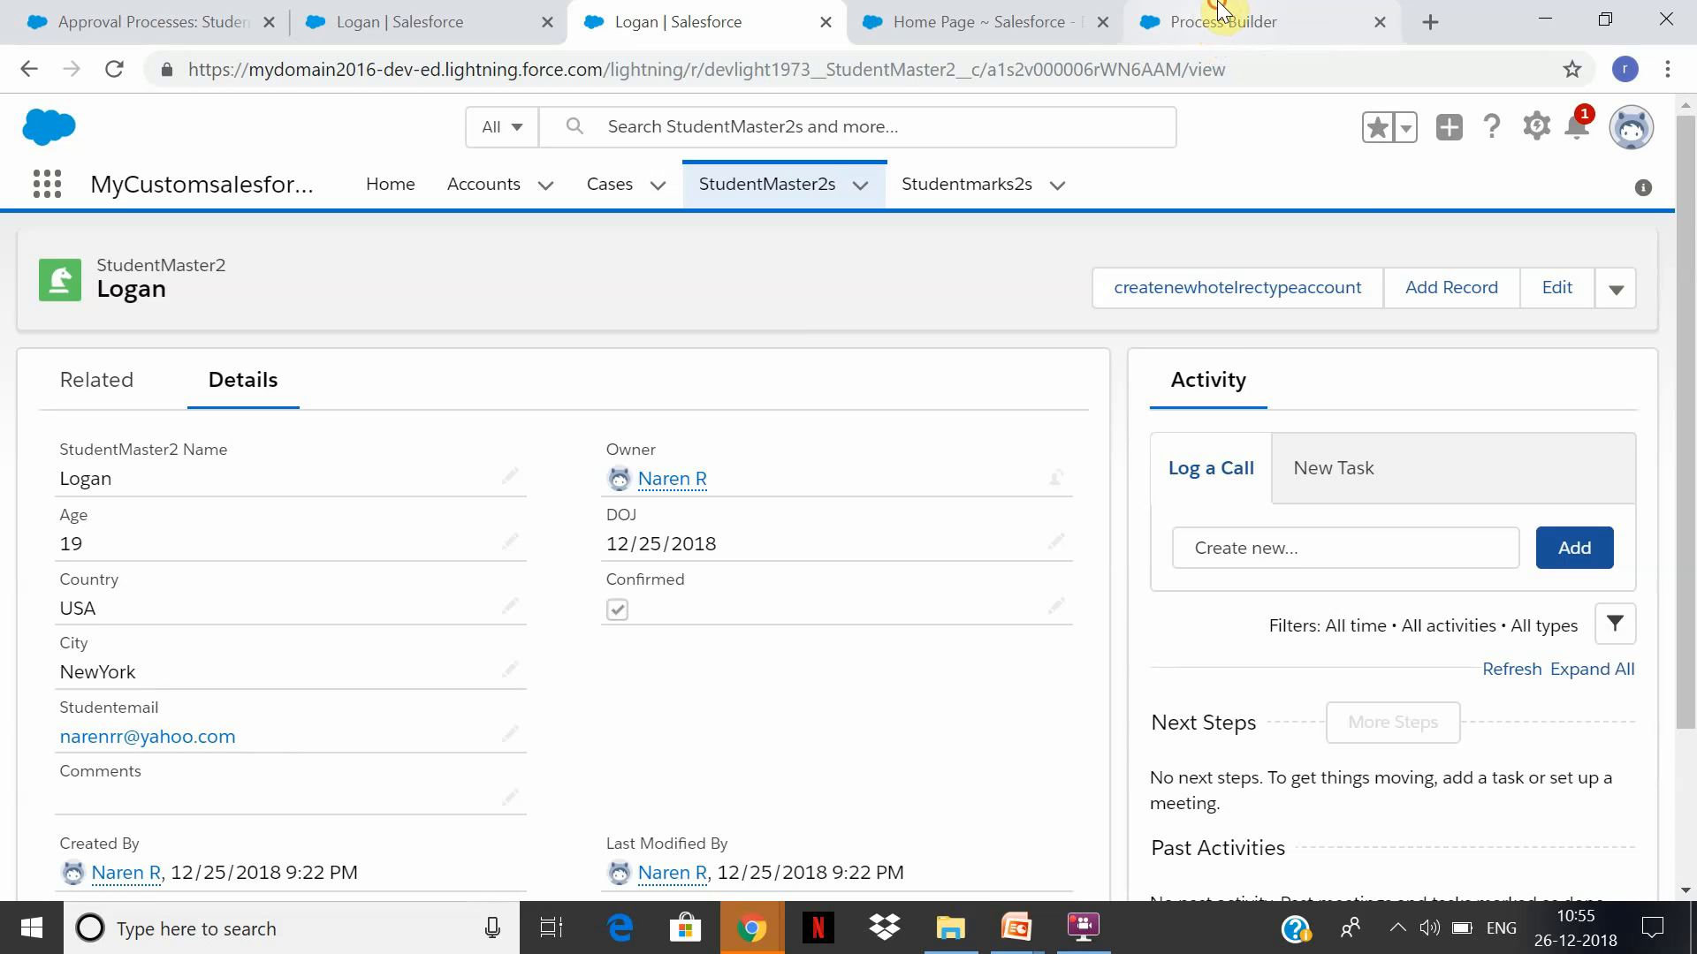
# Clone studentmaster2process in Process Builder as a version of the current process
pyautogui.click(1219, 13)
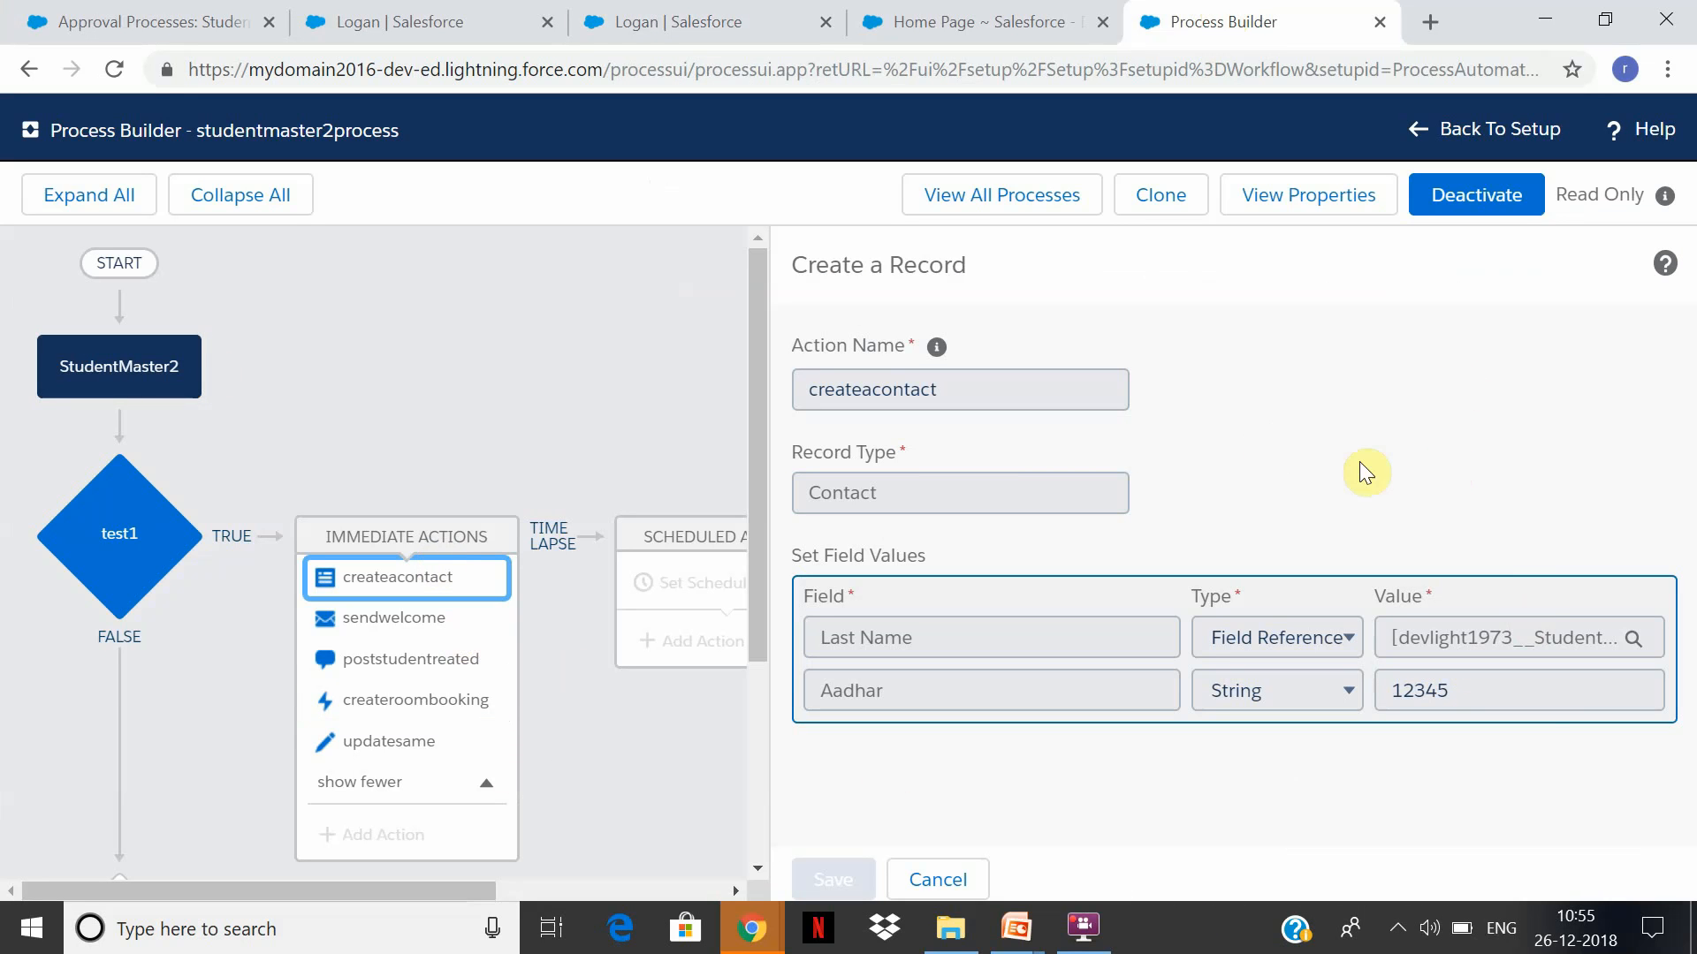
pyautogui.click(1181, 212)
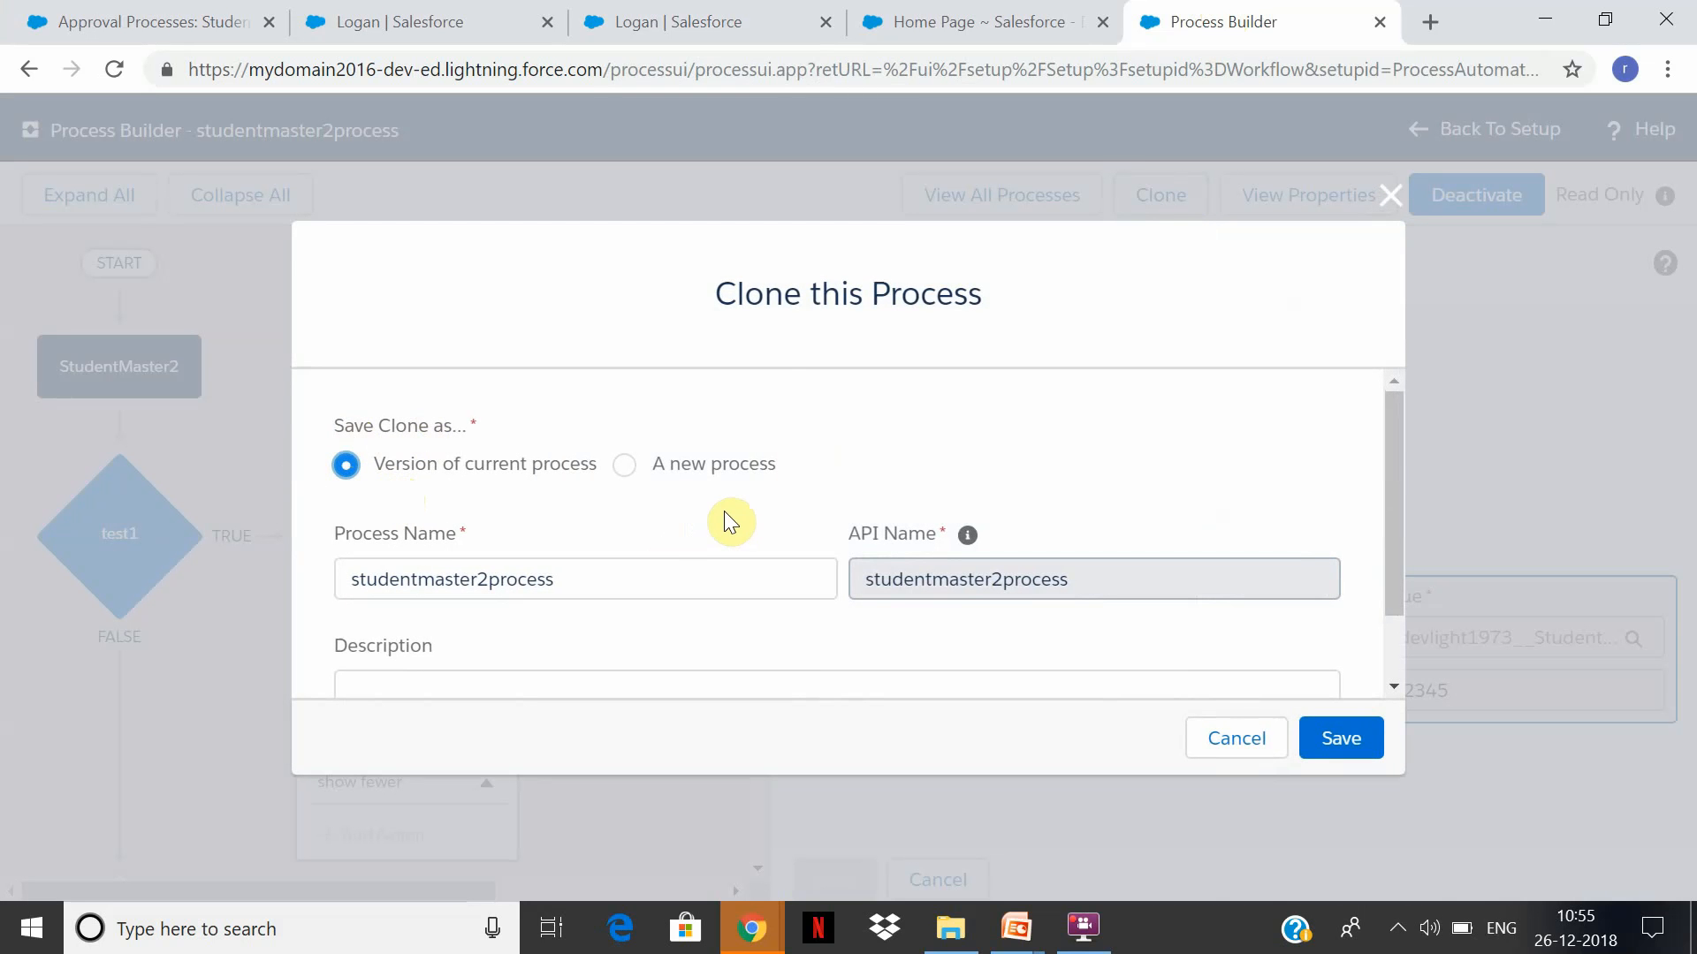
pyautogui.click(1354, 757)
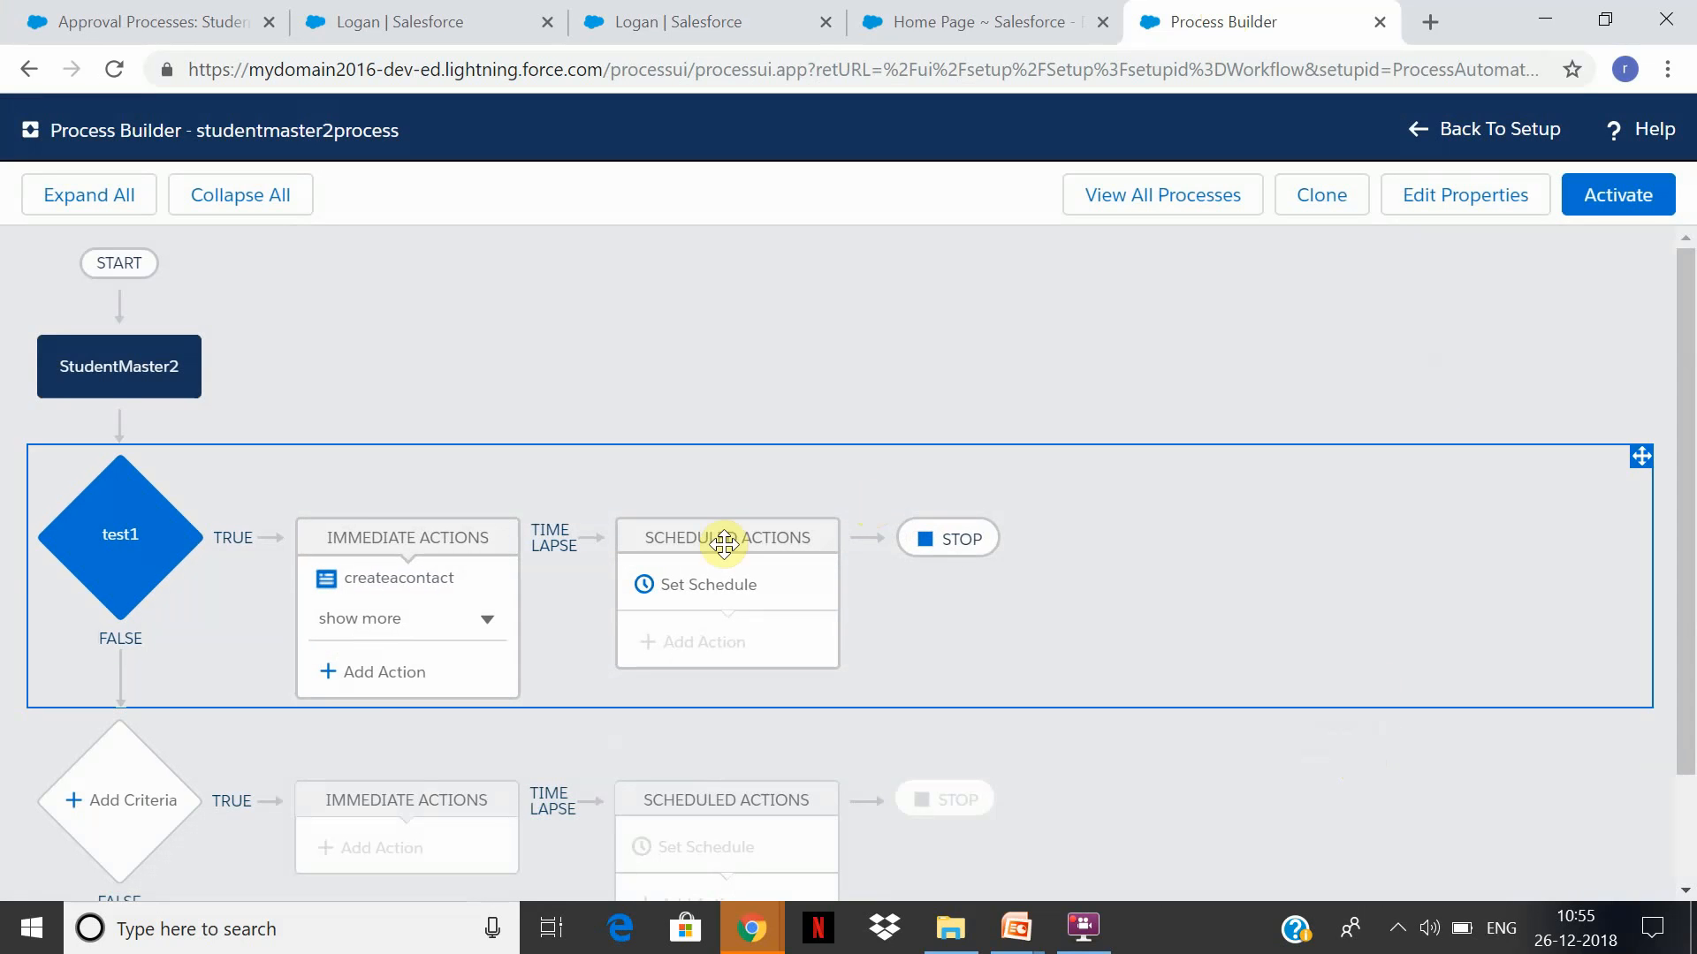
# Add an immediate action under the test1 criteria with type Submit for Approval and name submitforapproval
pyautogui.click(390, 673)
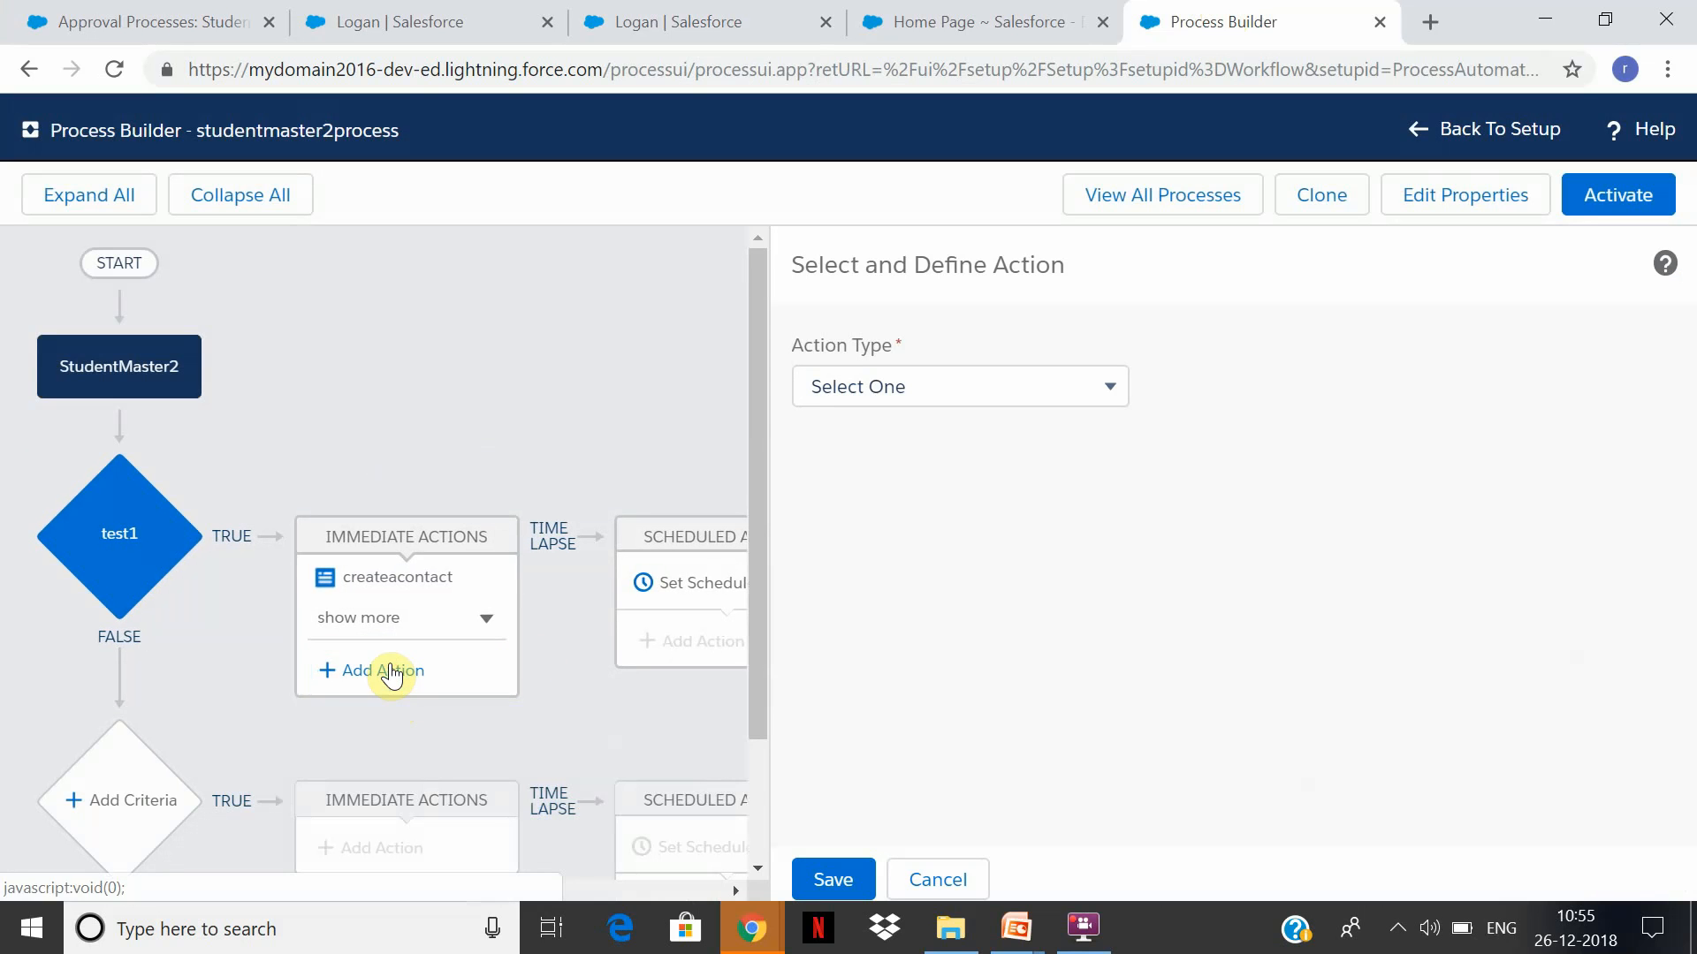
pyautogui.click(1078, 383)
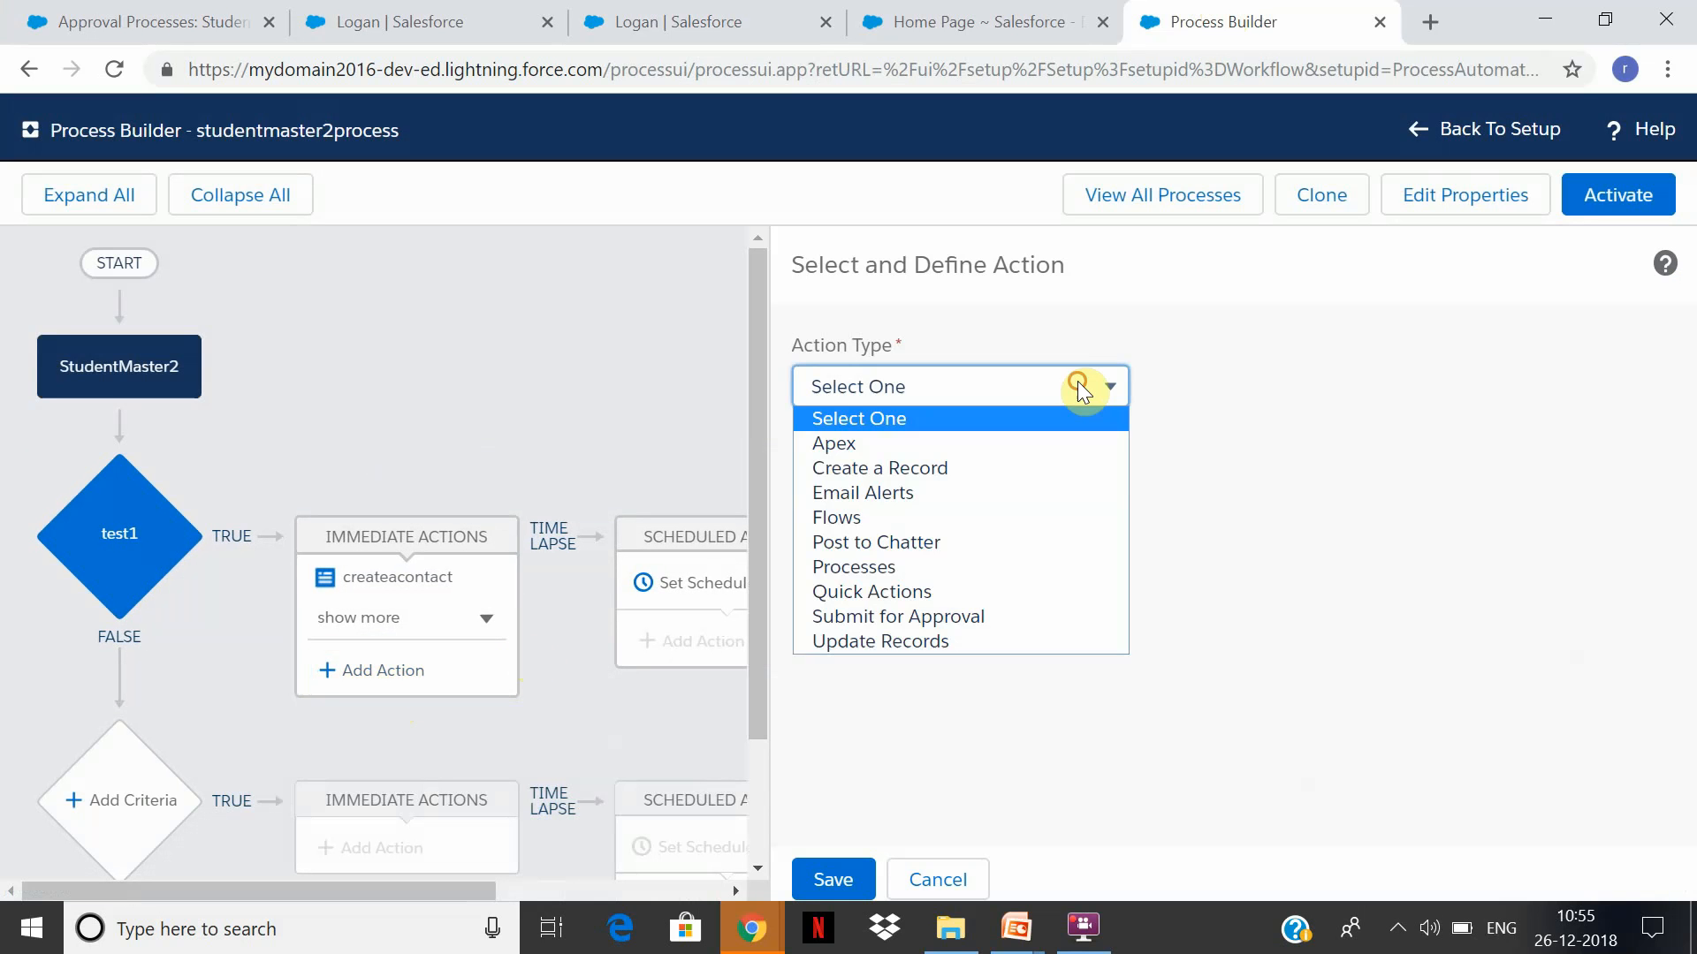
pyautogui.click(1089, 617)
pyautogui.click(1064, 488)
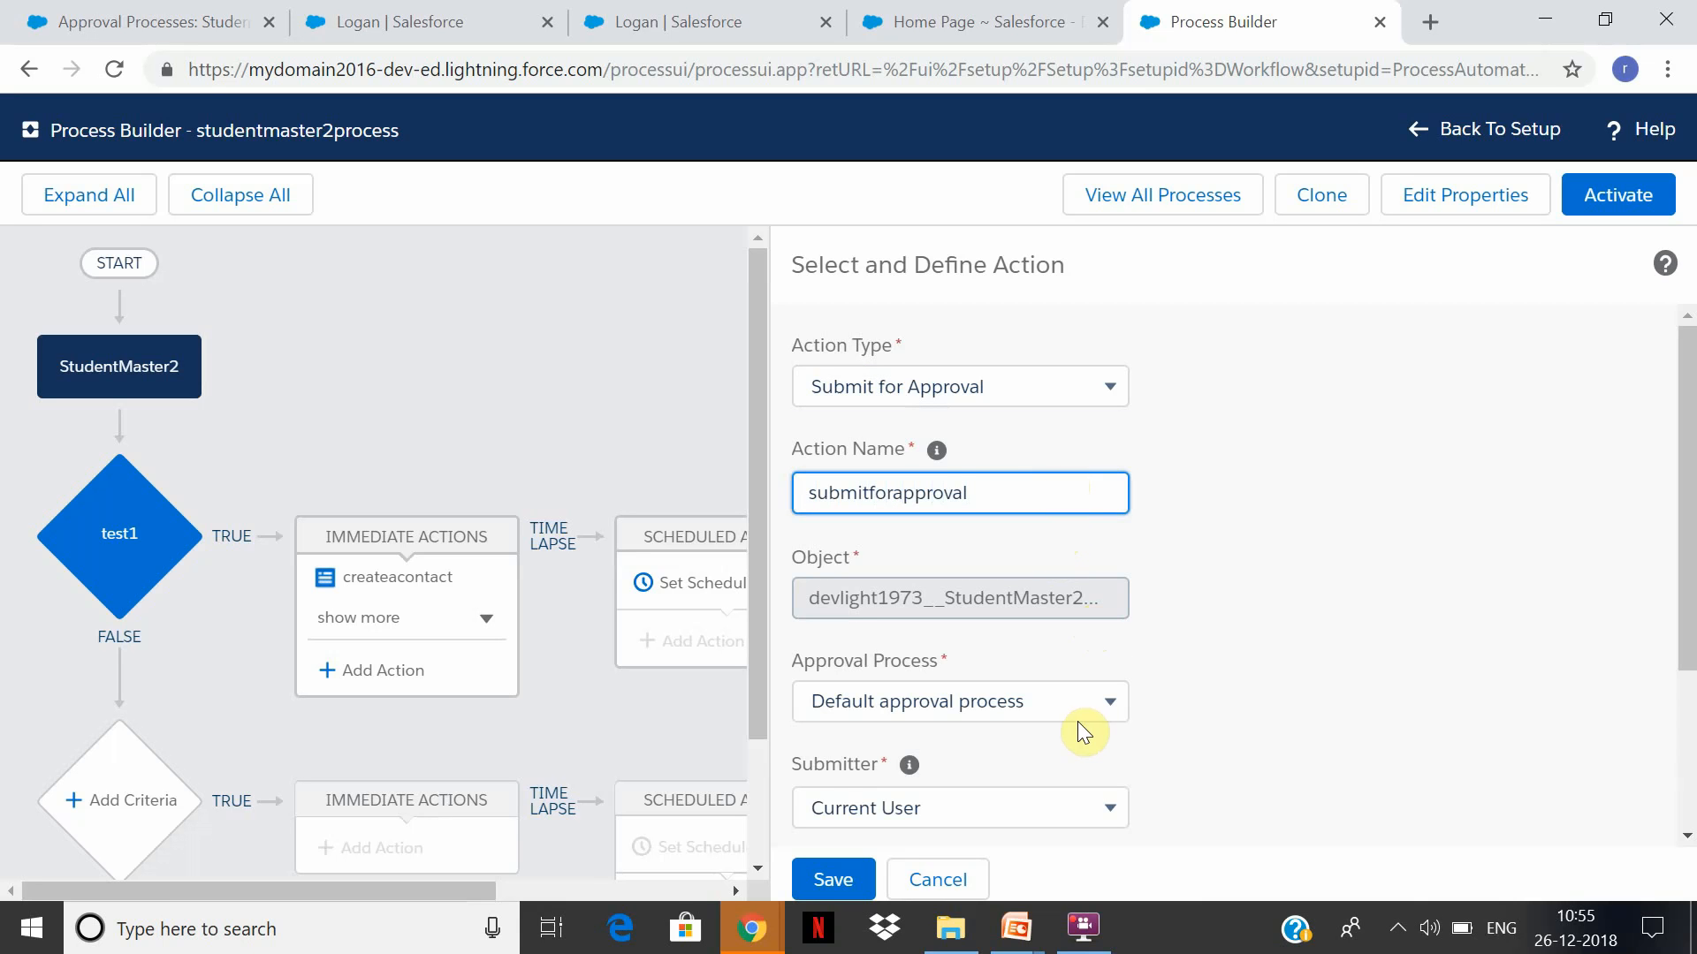
# Make the submitforapproval action use the specific approval process Studentmaster2approval
pyautogui.click(1100, 698)
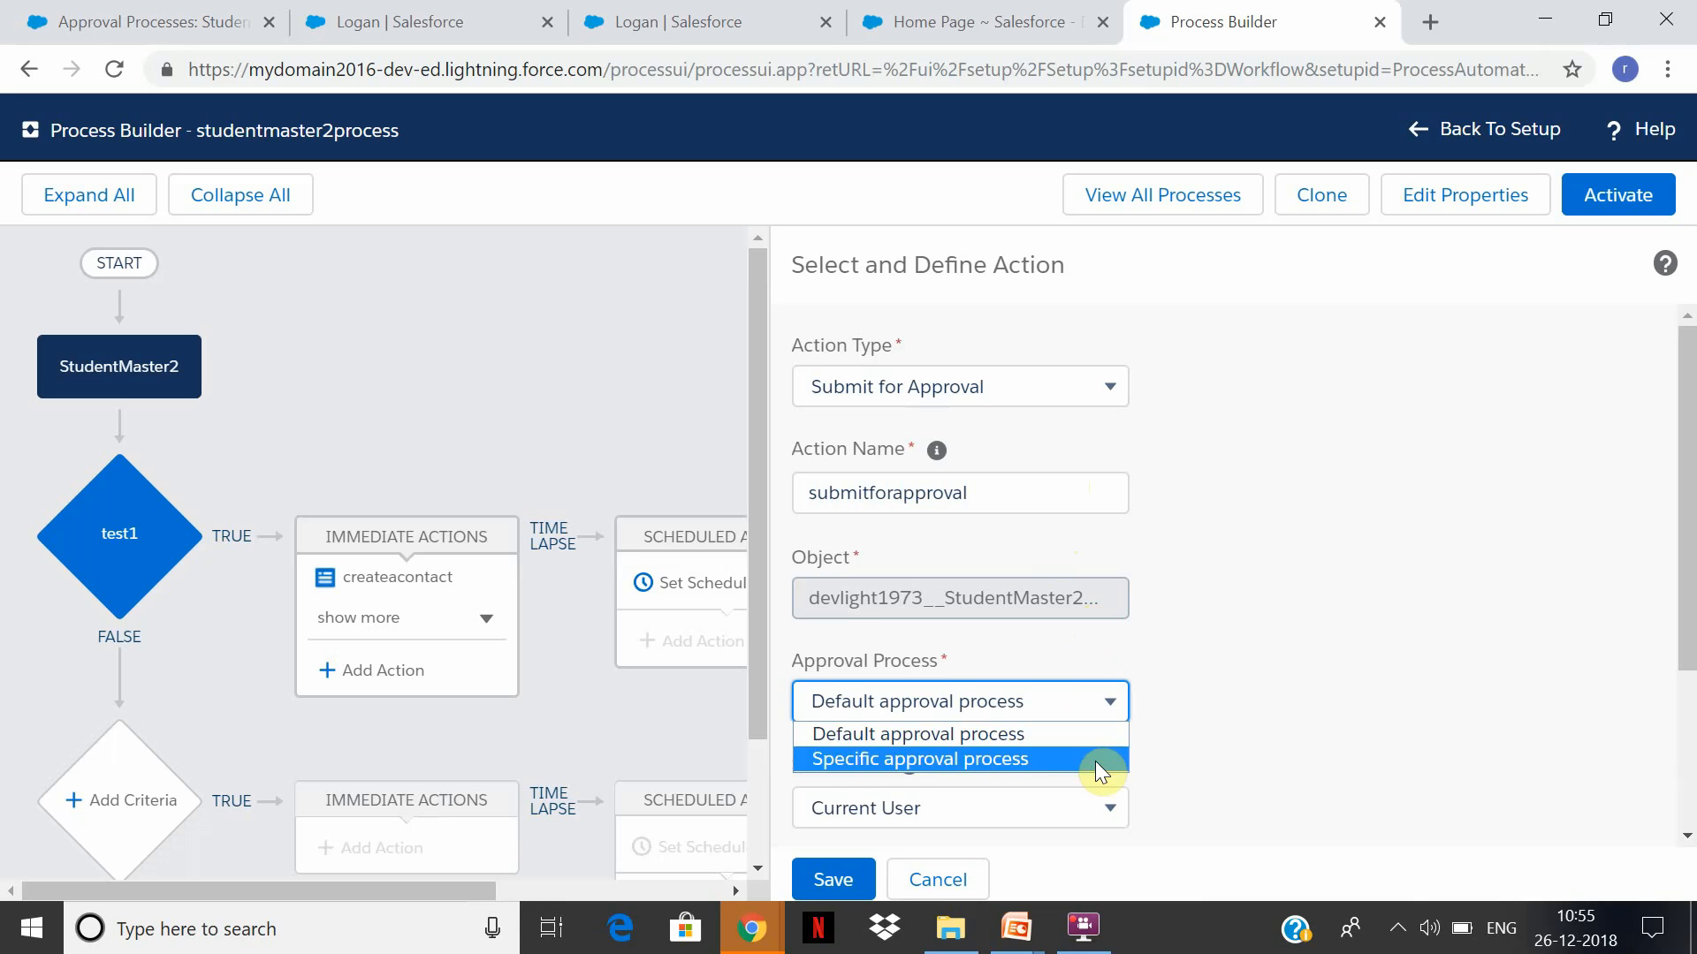
pyautogui.click(1095, 760)
pyautogui.click(1384, 700)
pyautogui.write('S')
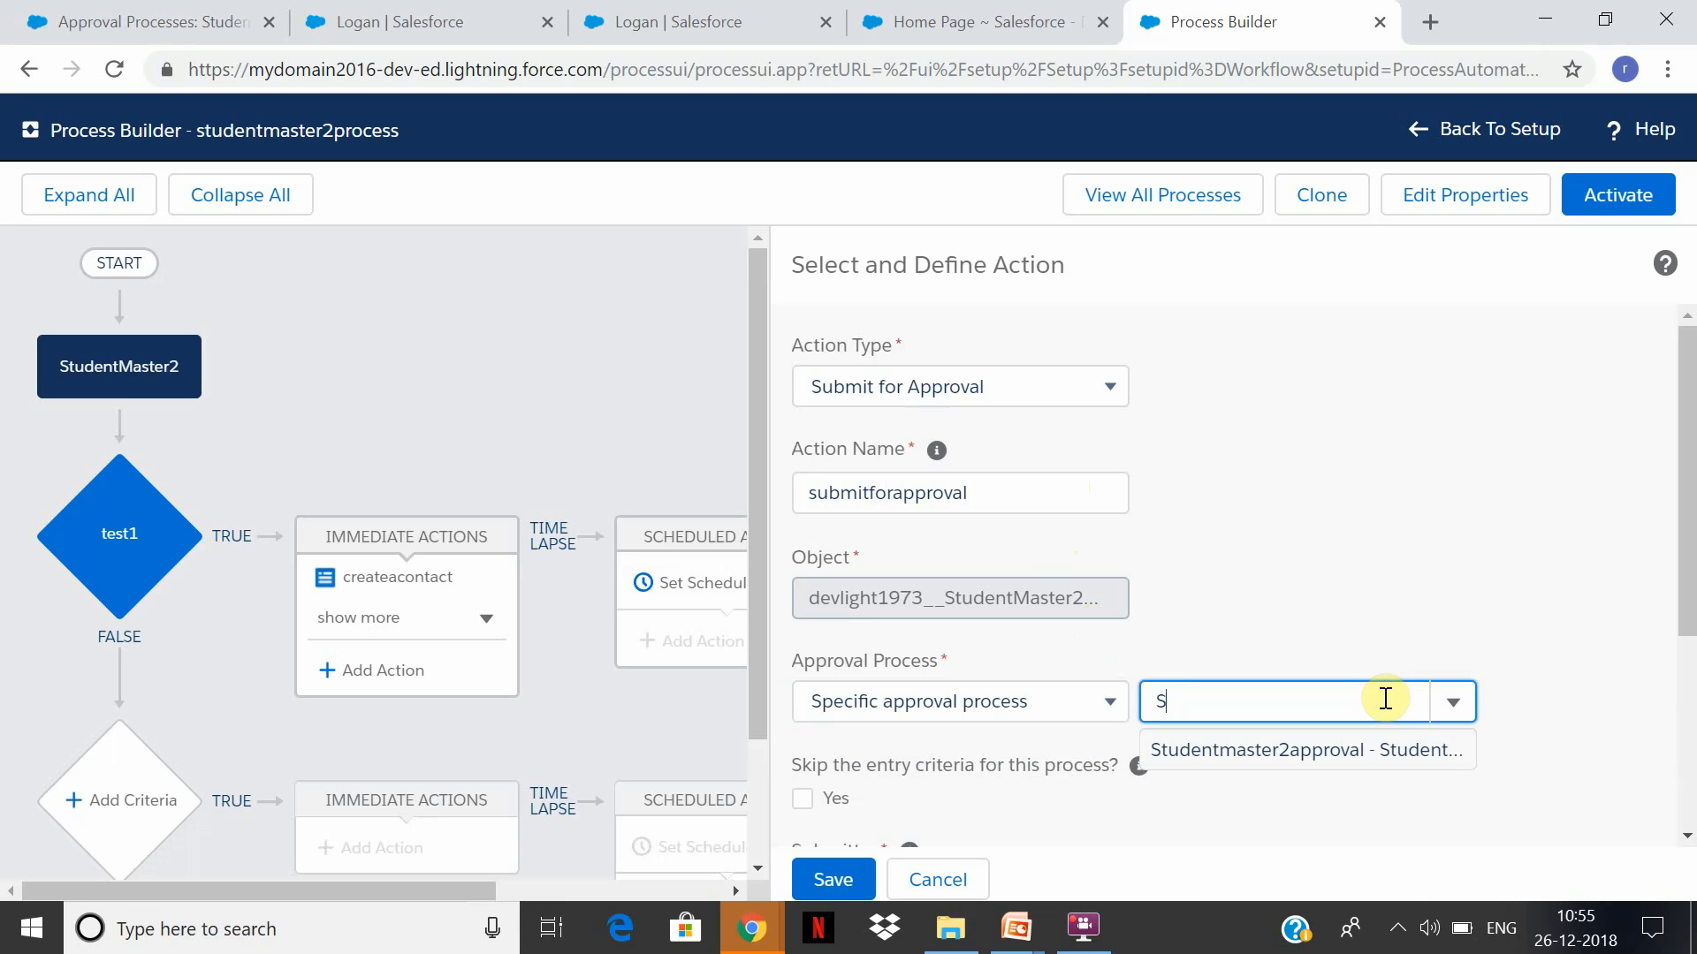
pyautogui.click(1383, 751)
# Save the action with the submission comment "User has submitted new record" and show all immediate actions under test1
pyautogui.scroll(-2, 1636, 760)
pyautogui.scroll(-2, 1636, 758)
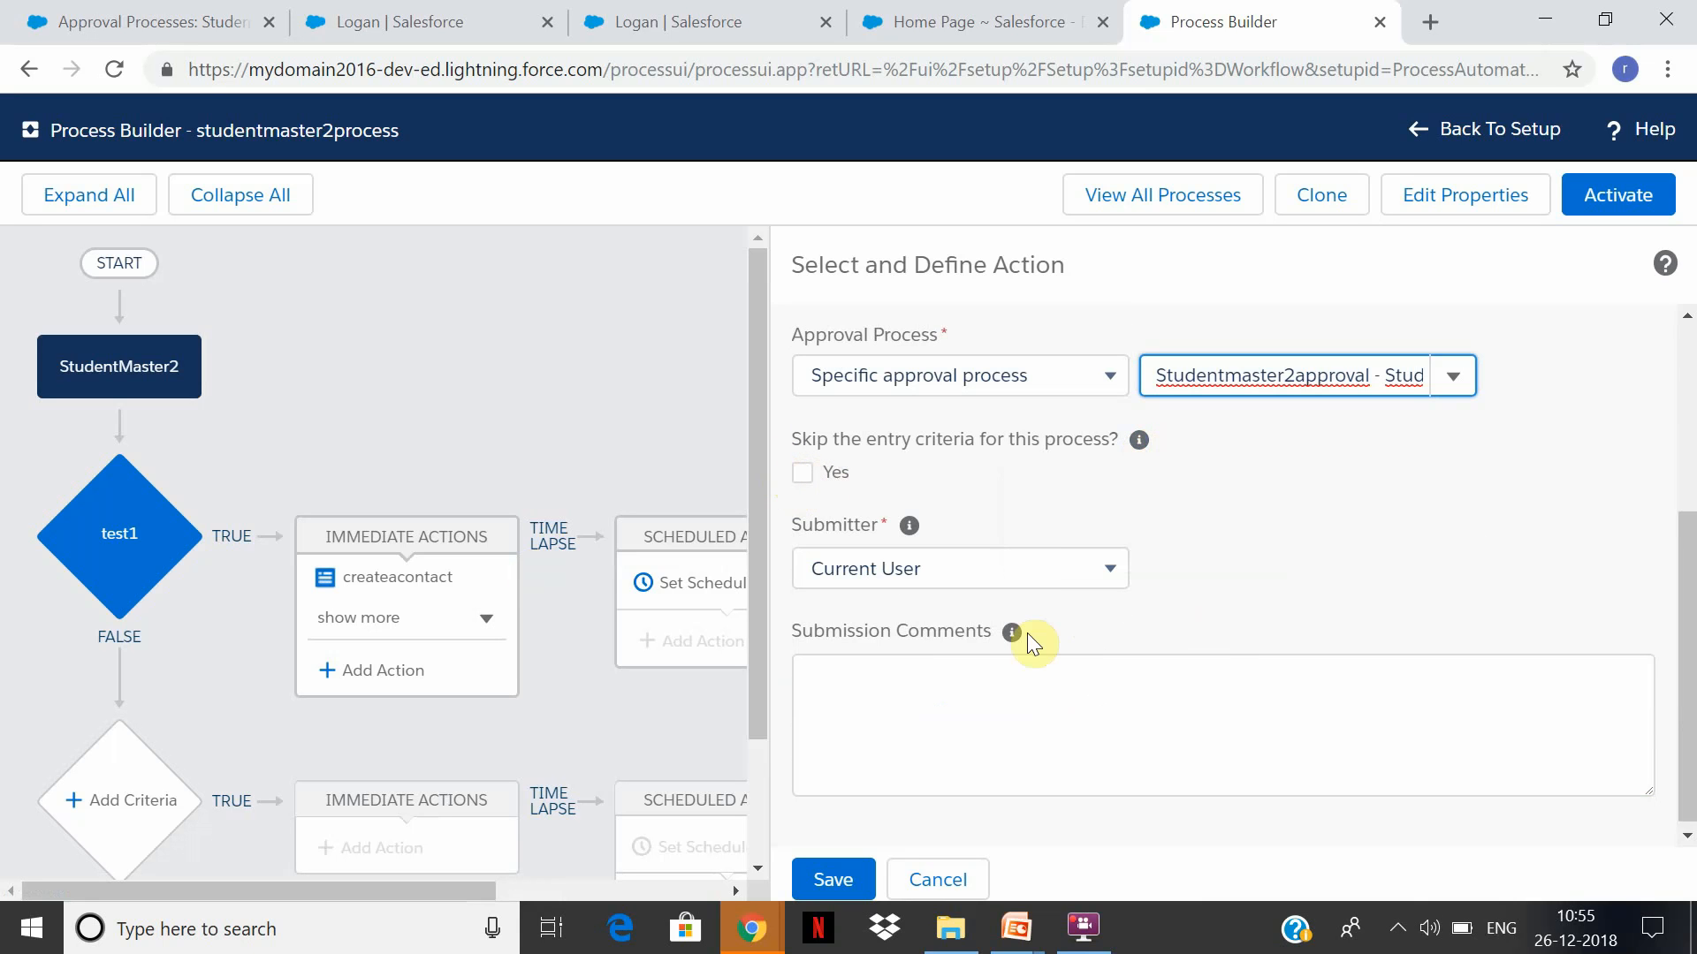
pyautogui.click(1064, 705)
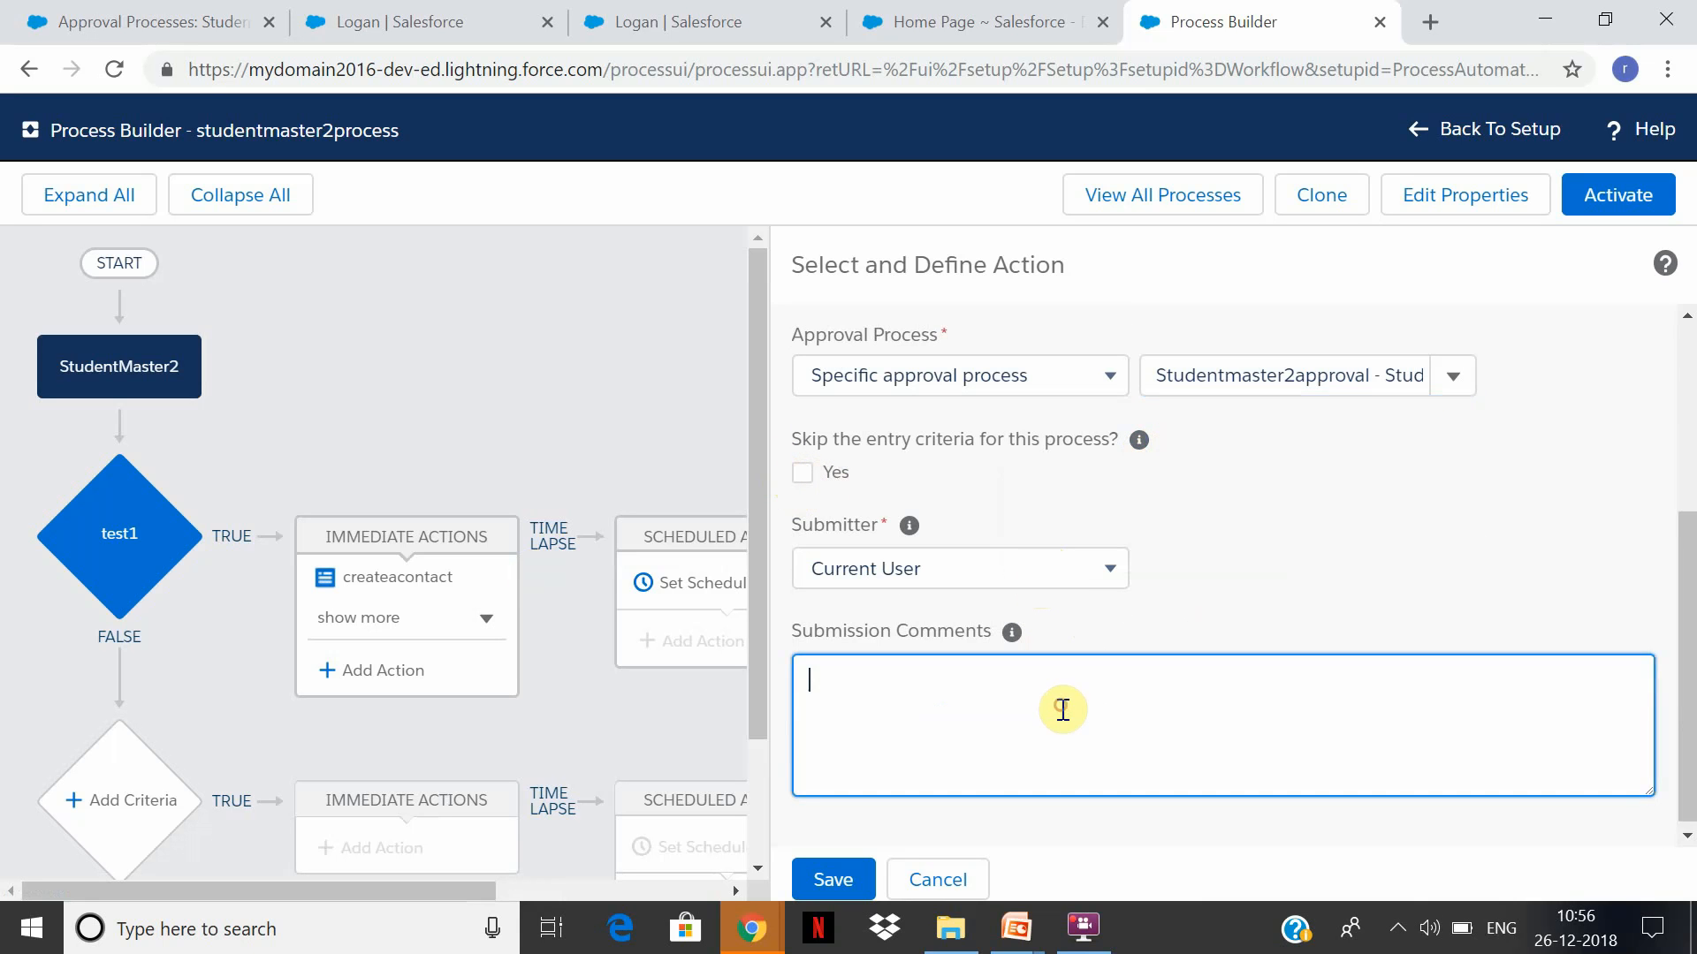
pyautogui.click(1078, 928)
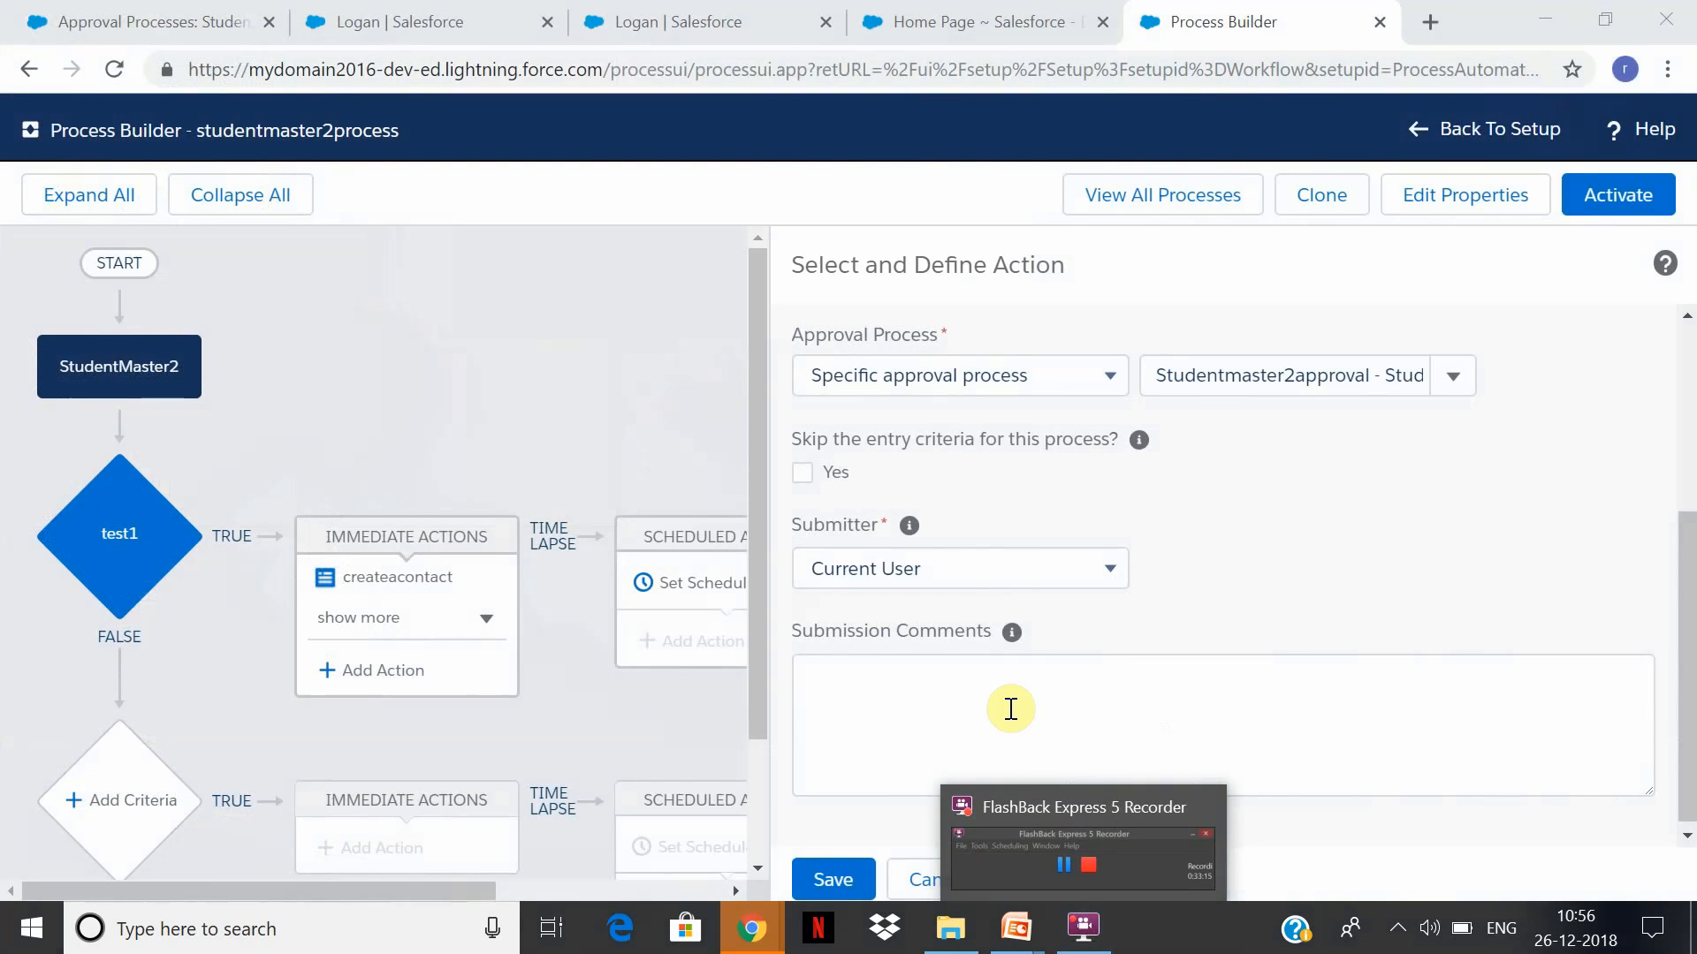
pyautogui.click(1000, 705)
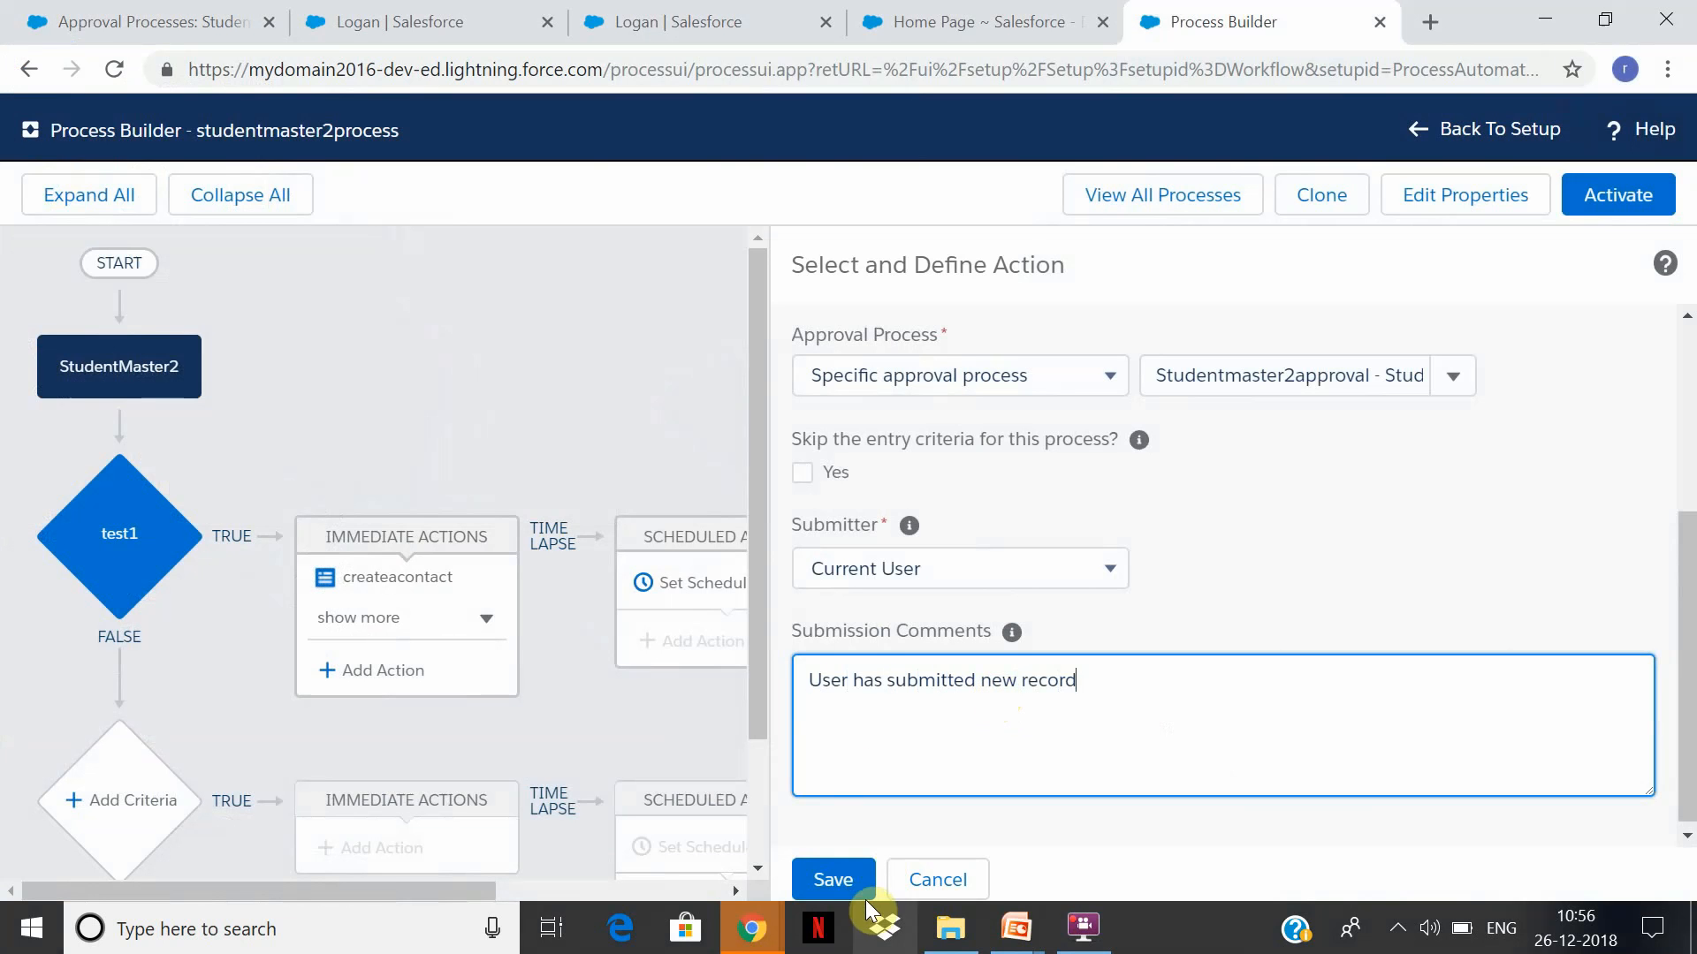
pyautogui.click(836, 886)
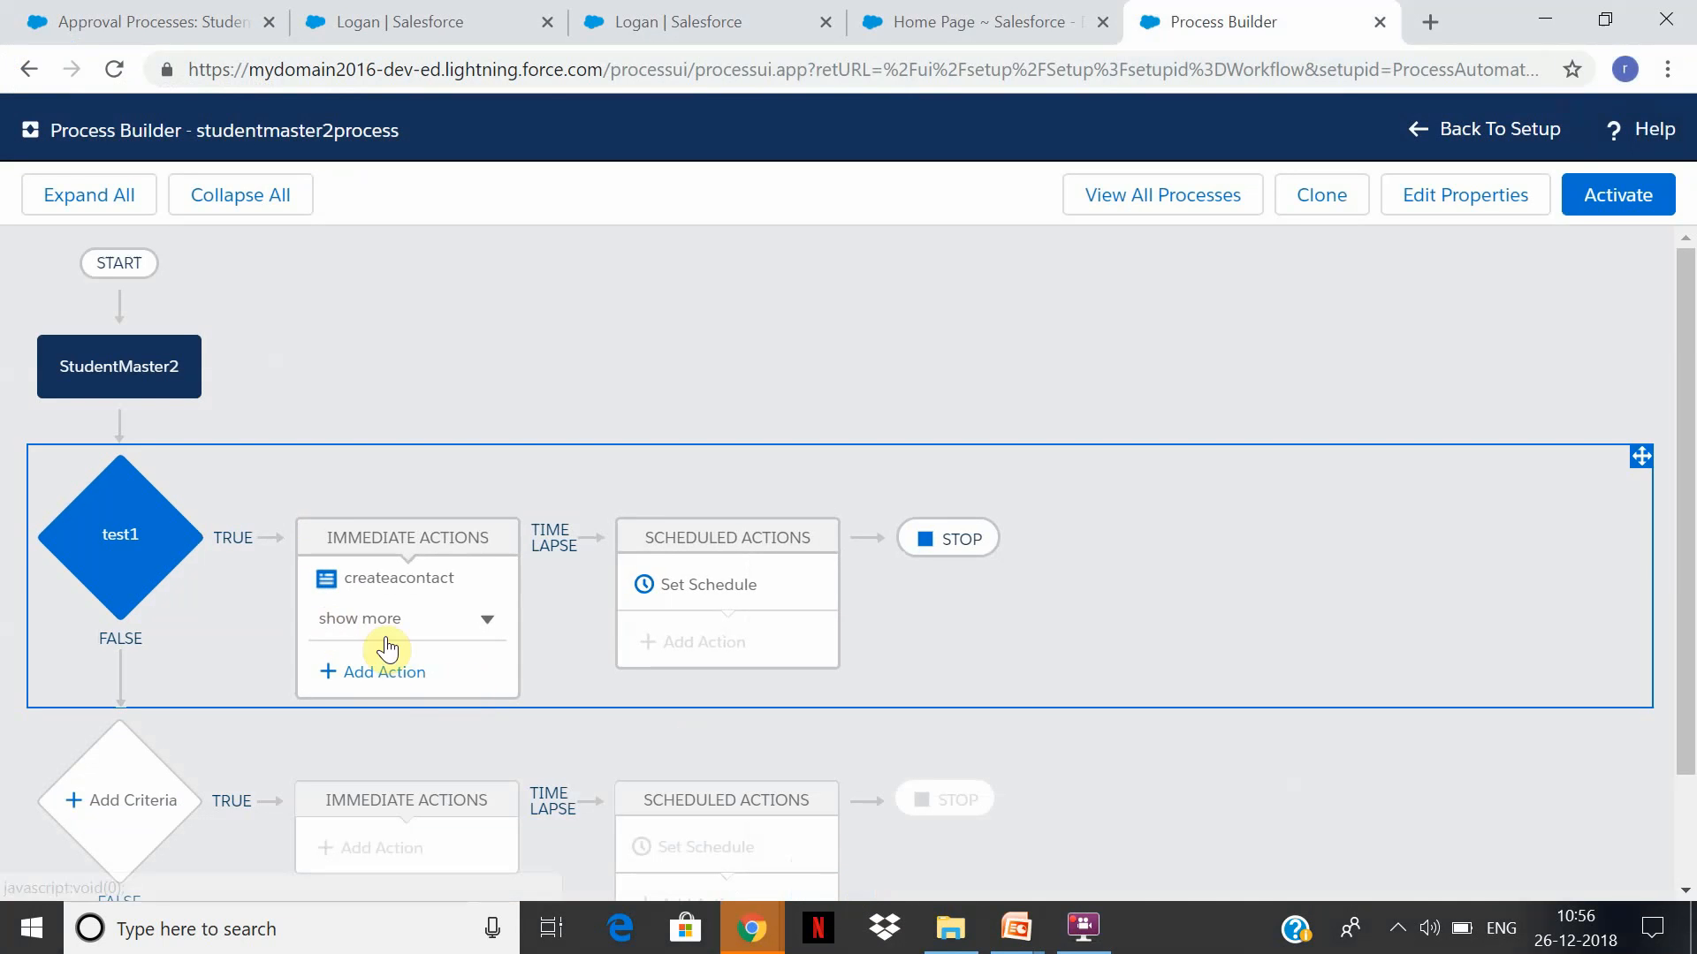
pyautogui.click(363, 671)
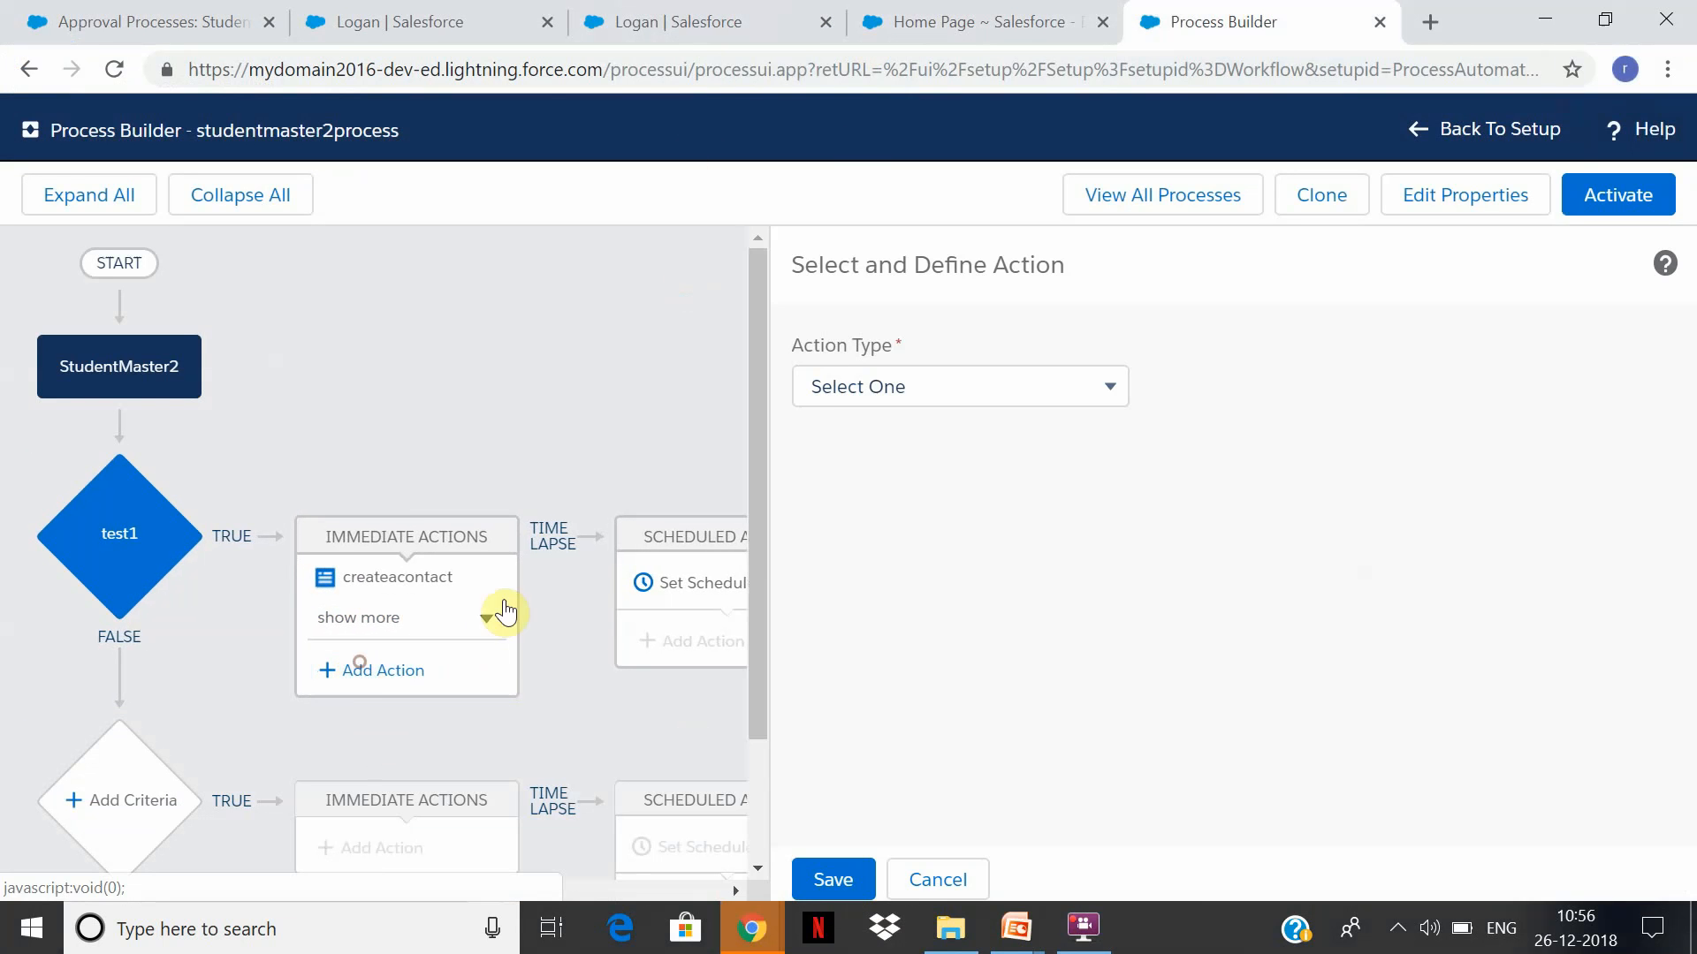
pyautogui.click(488, 619)
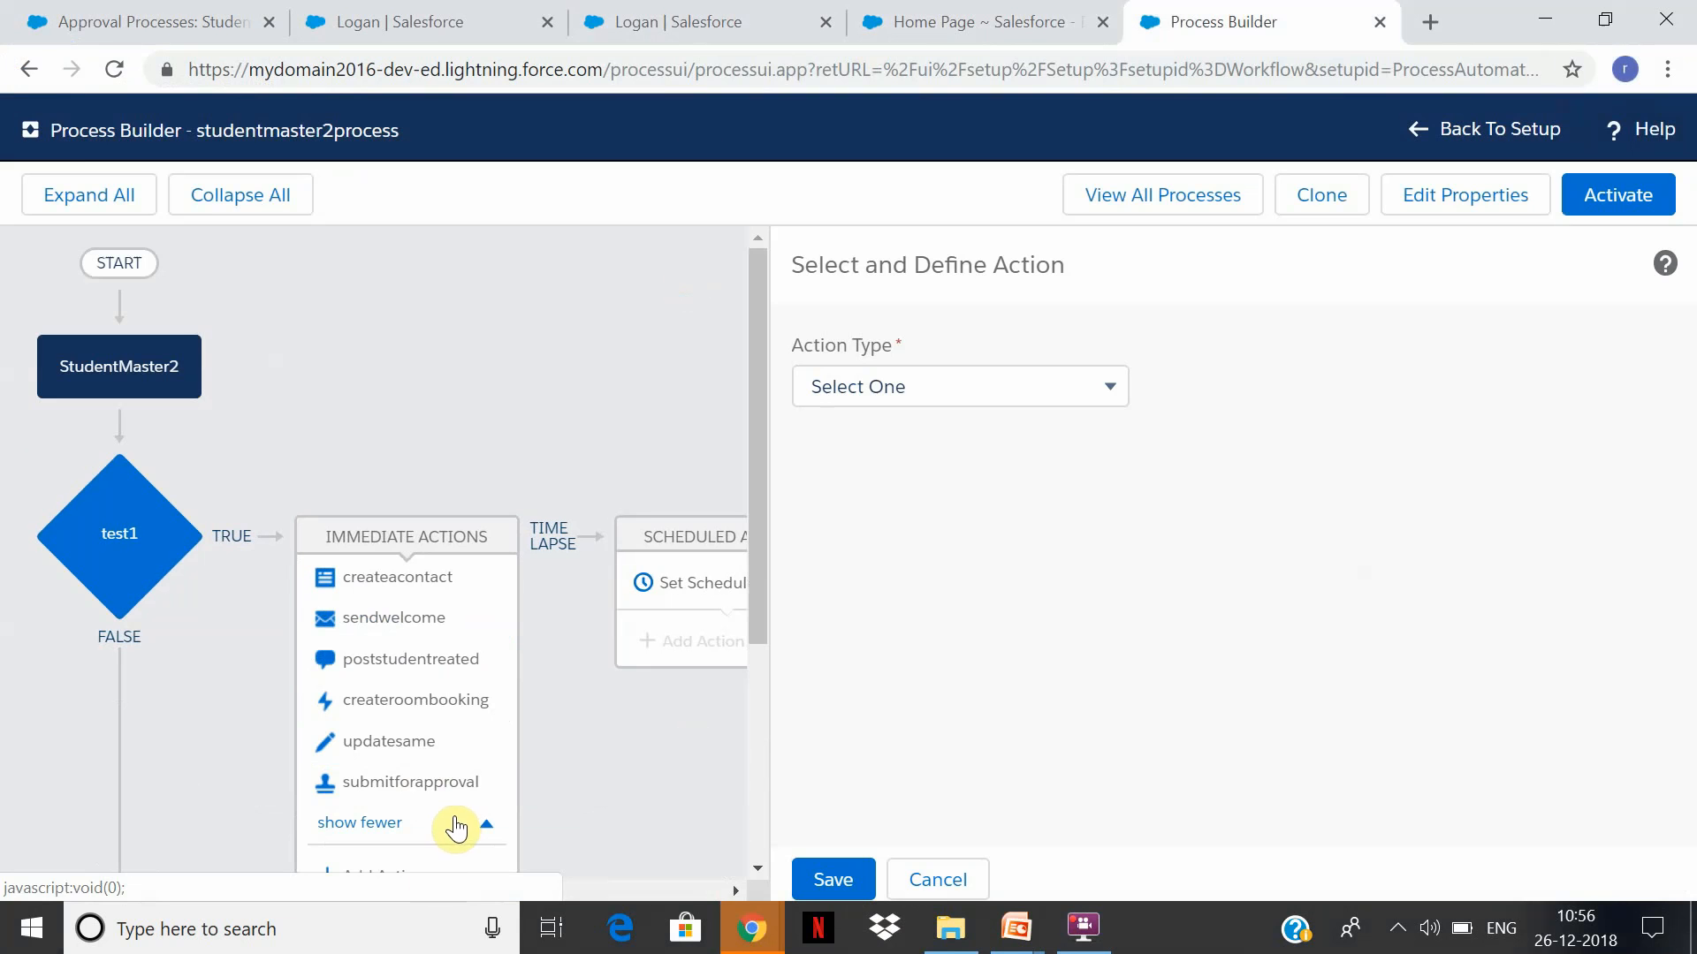
# Open the first student's record from the recently viewed StudentMaster2s list
pyautogui.click(155, 20)
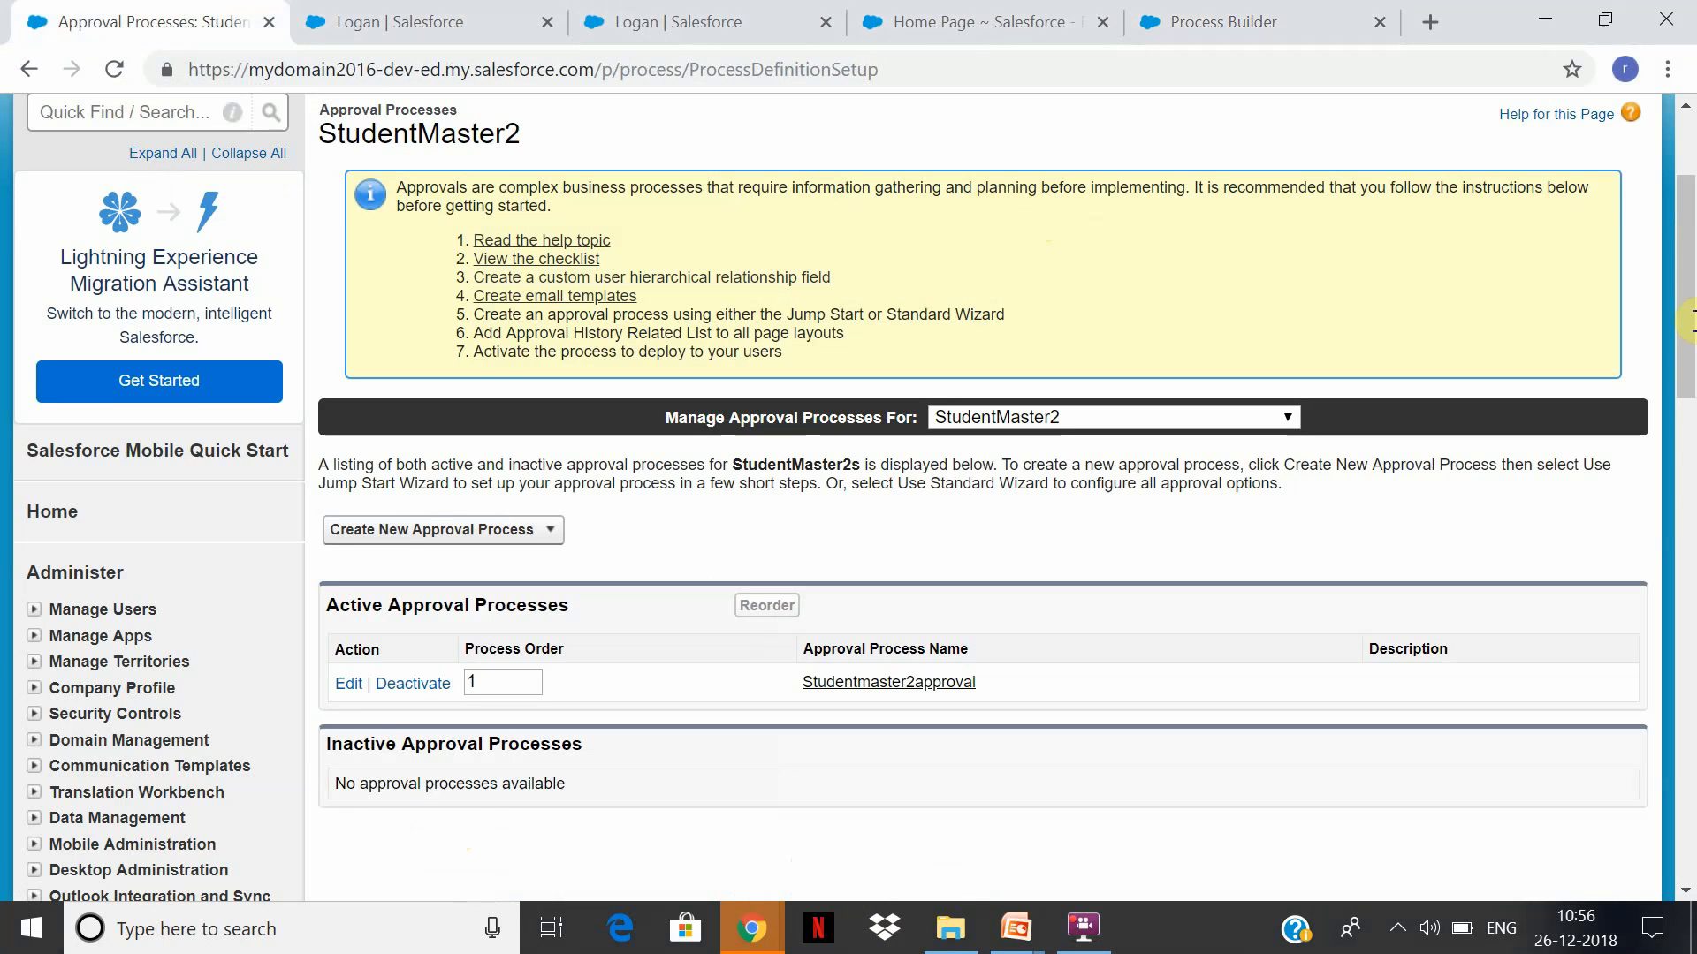
pyautogui.moveTo(1689, 322); pyautogui.dragTo(1219, 150)
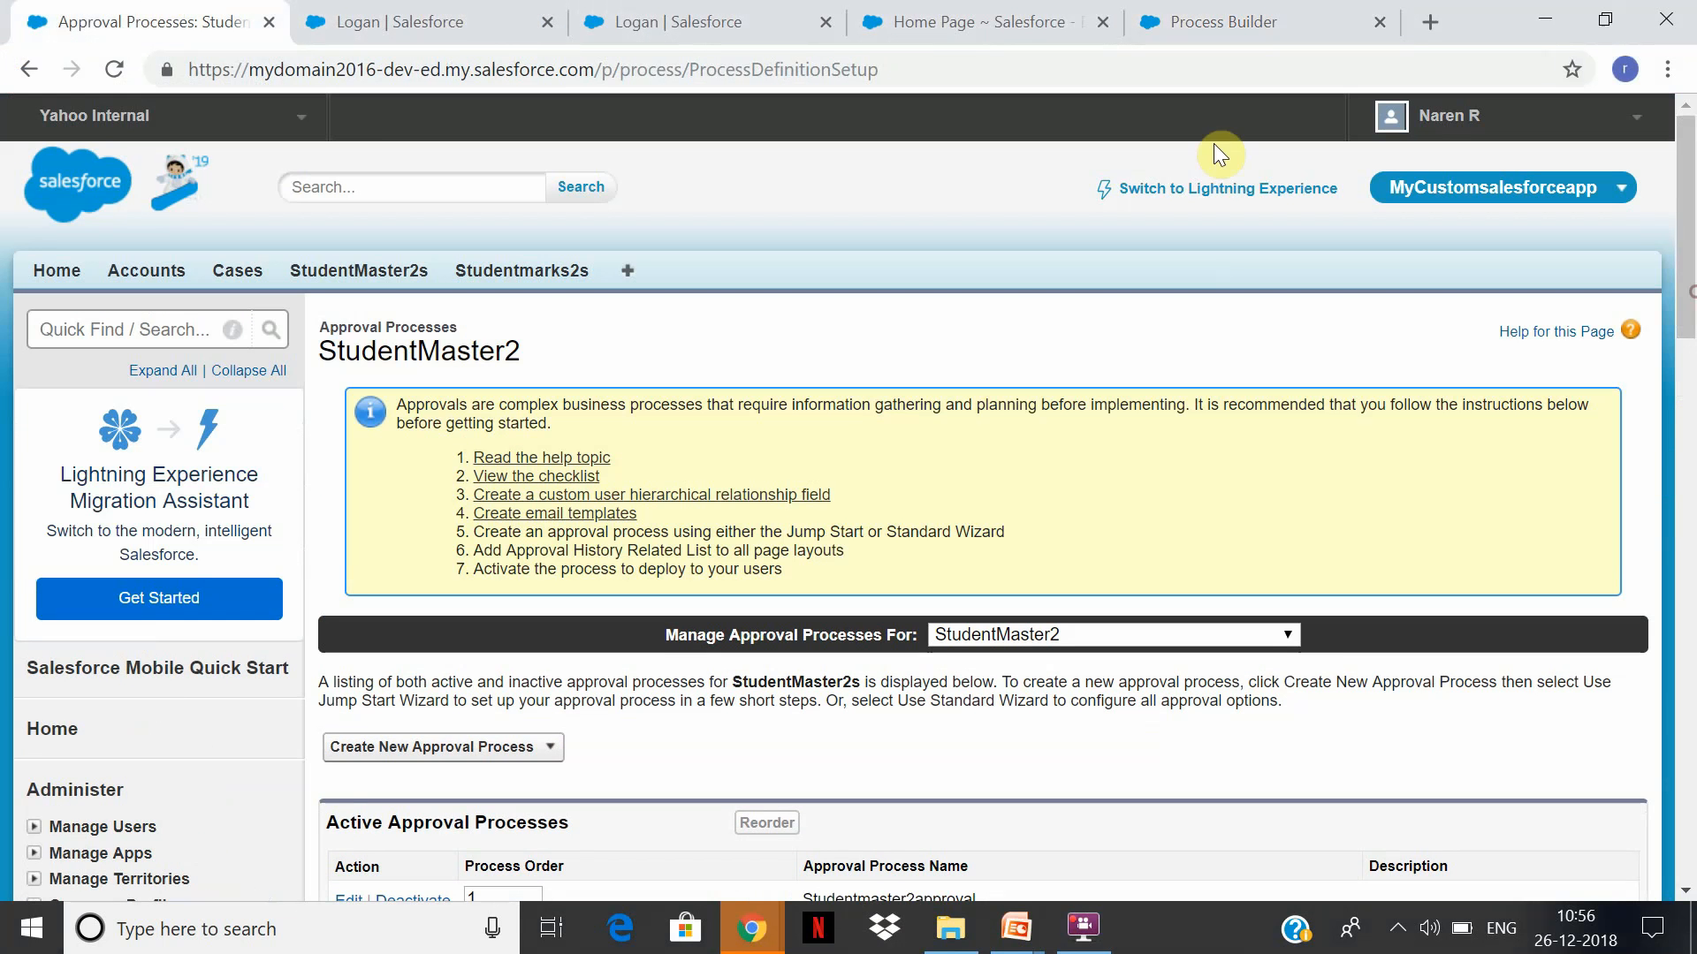
pyautogui.click(389, 274)
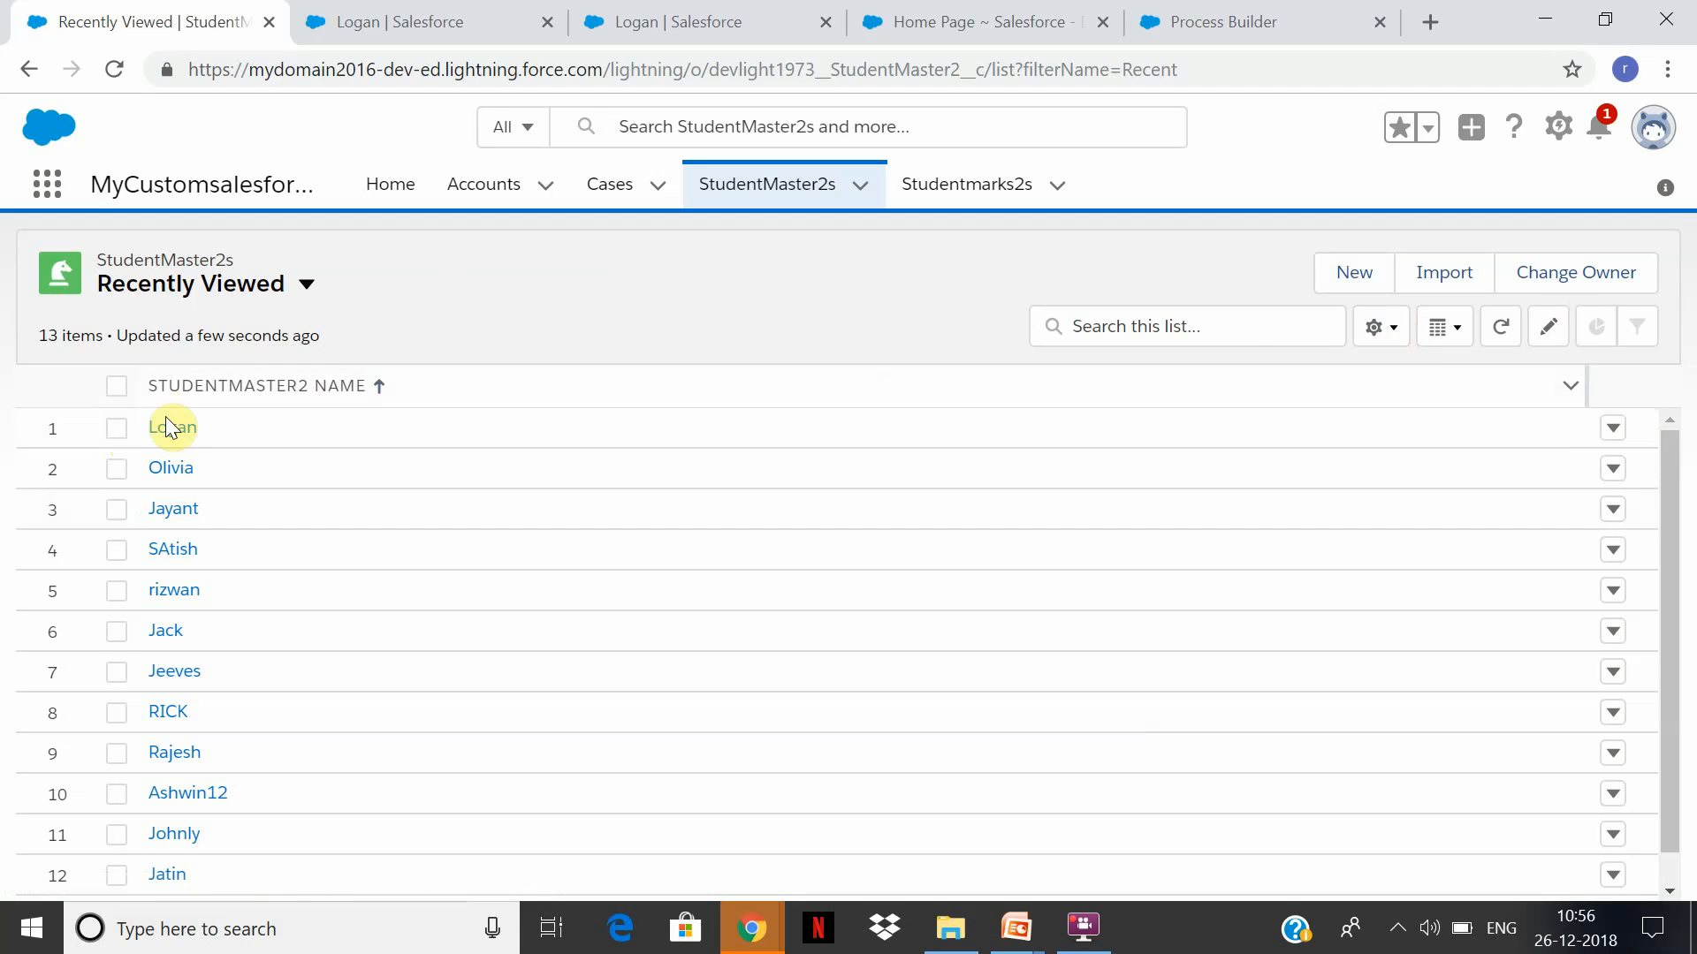
pyautogui.click(1463, 341)
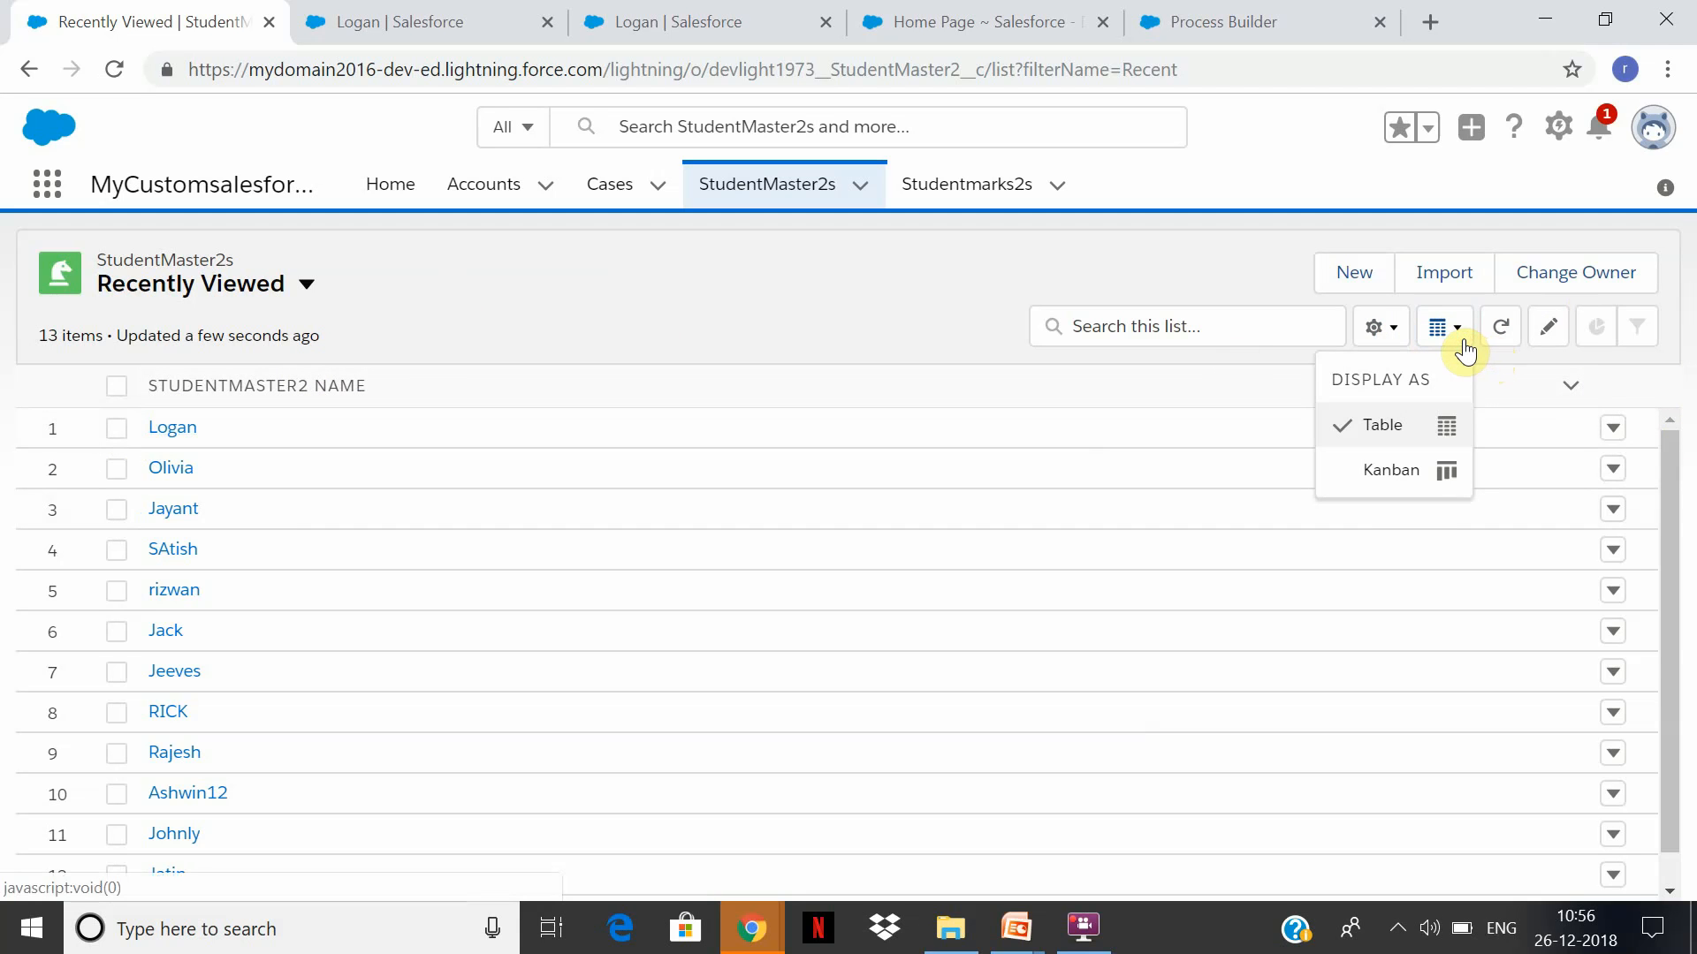
pyautogui.click(1391, 326)
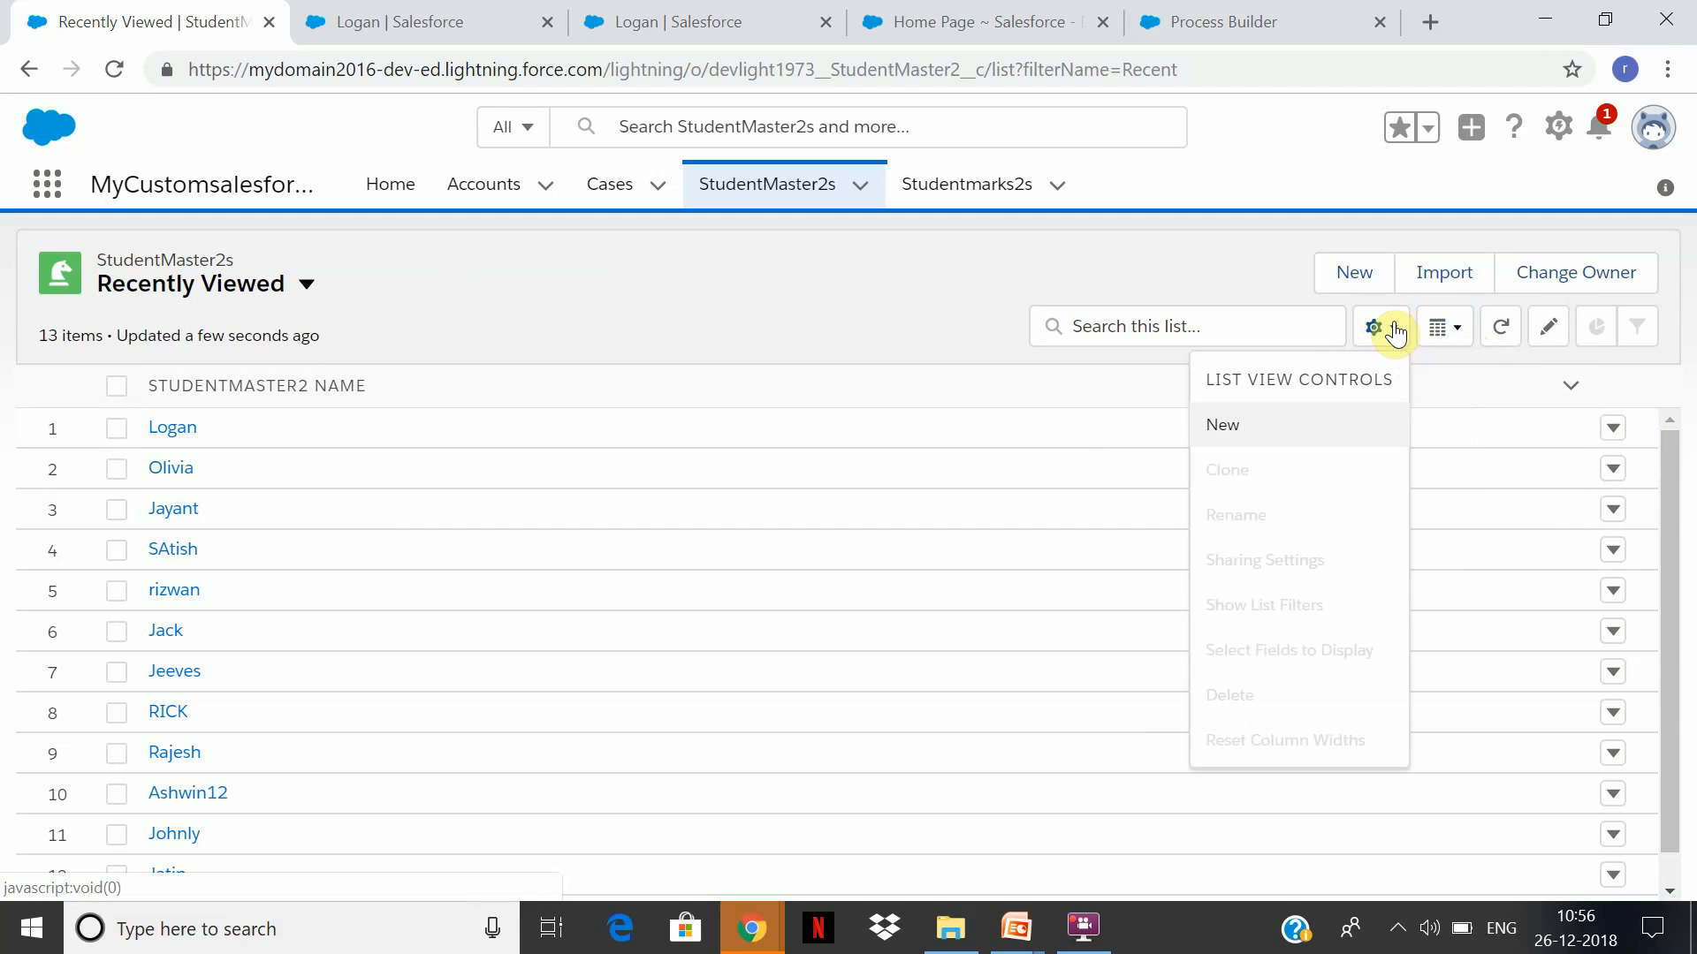
pyautogui.click(1549, 328)
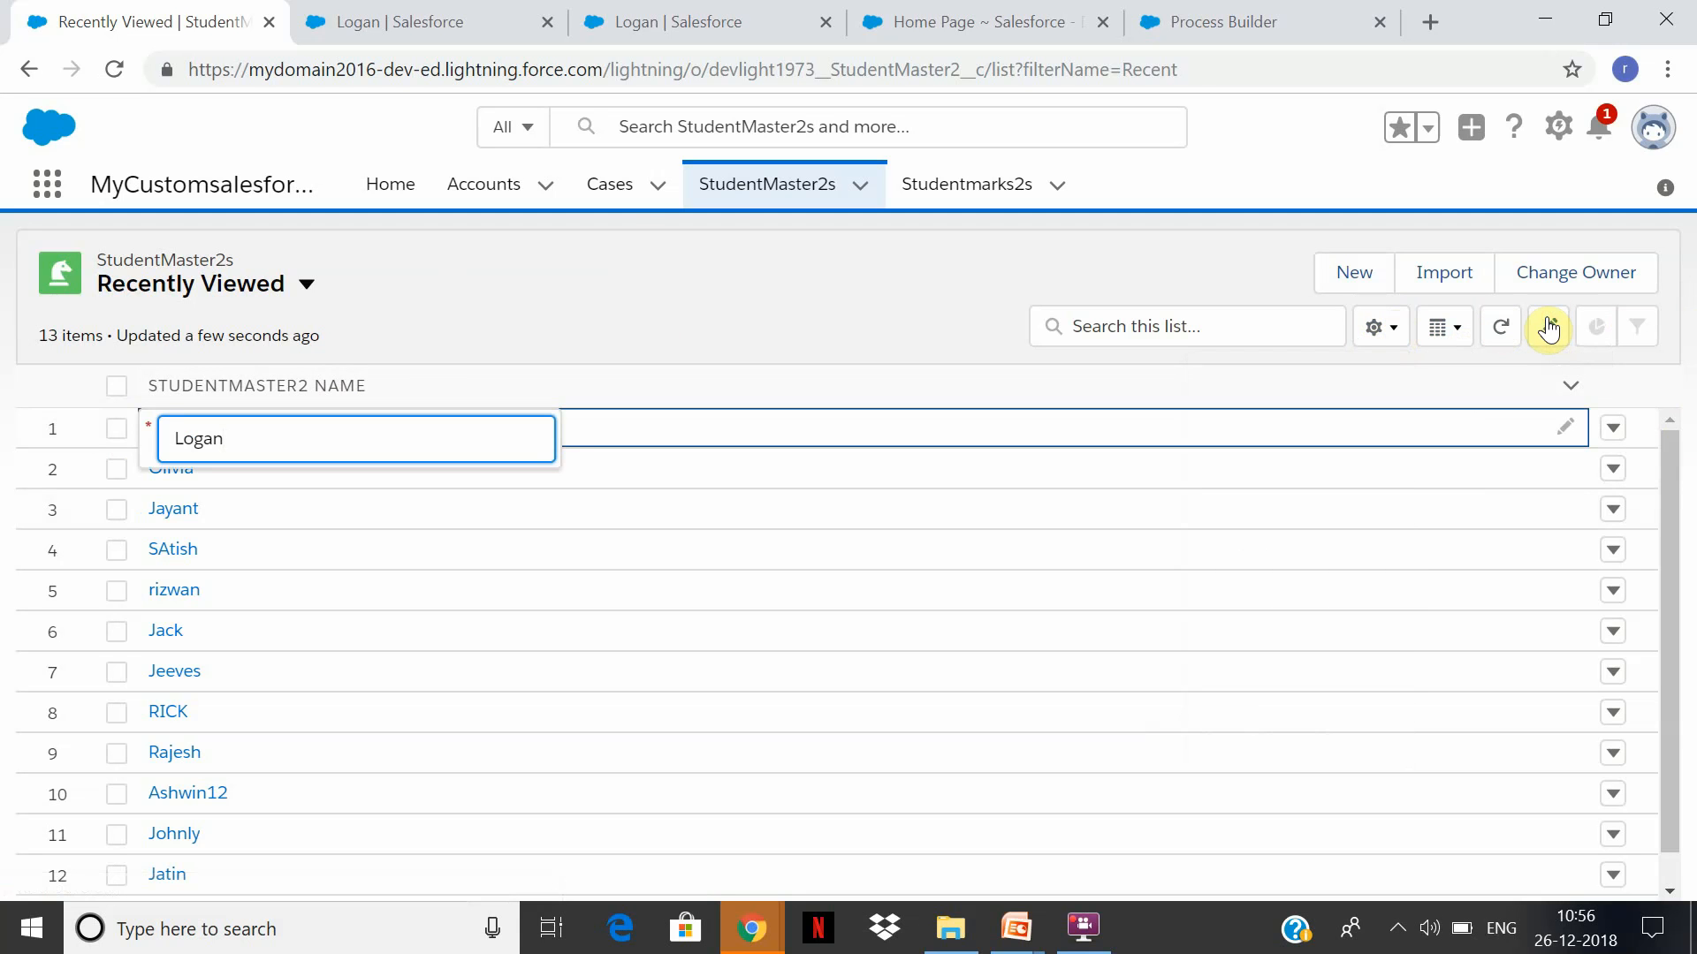
pyautogui.click(621, 243)
pyautogui.click(186, 430)
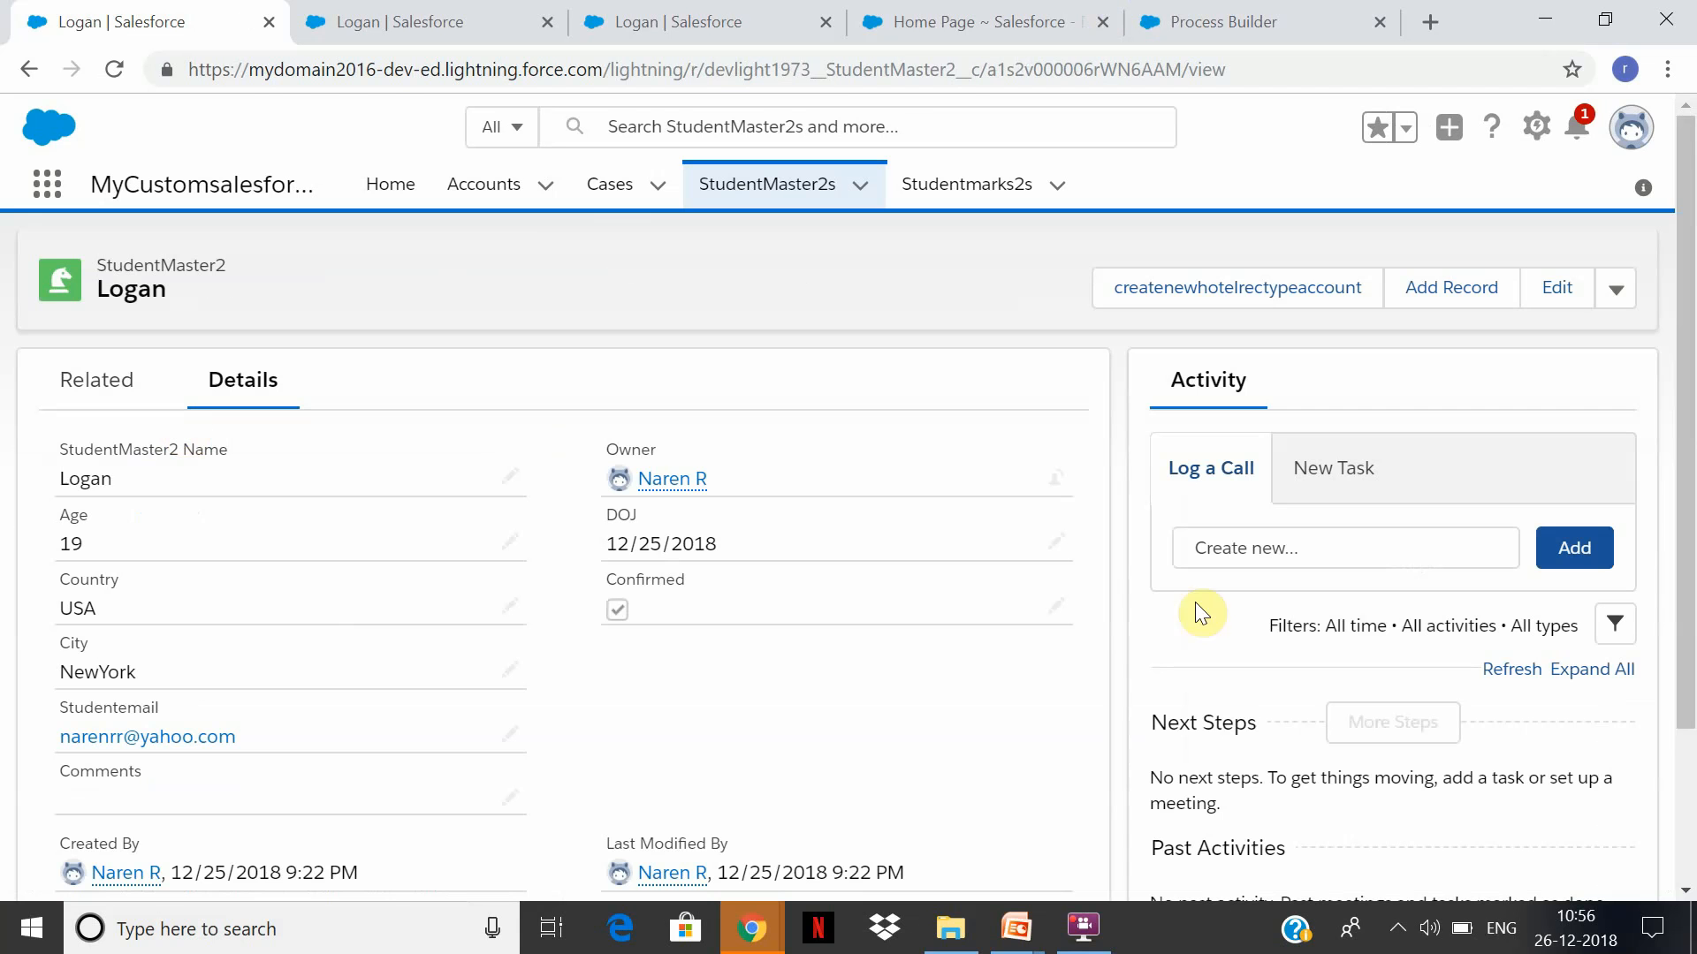
# Clone the student record with a 1 appended to the student's name, save it, and dismiss the notice
pyautogui.click(1610, 297)
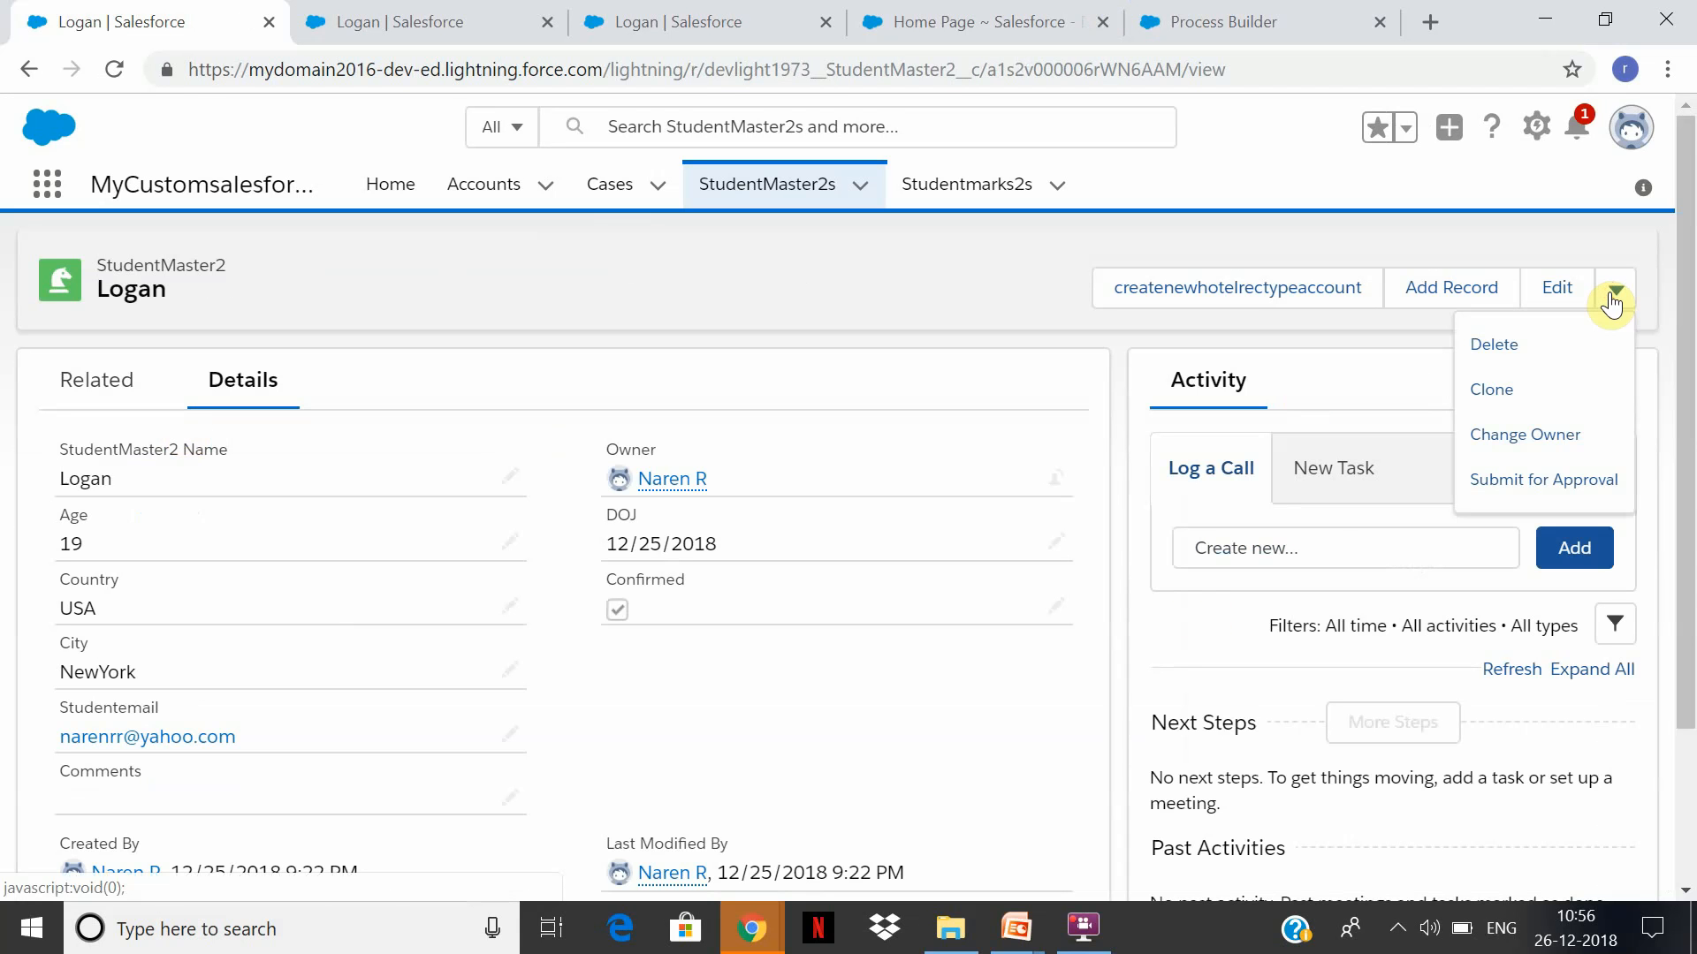
pyautogui.click(1522, 391)
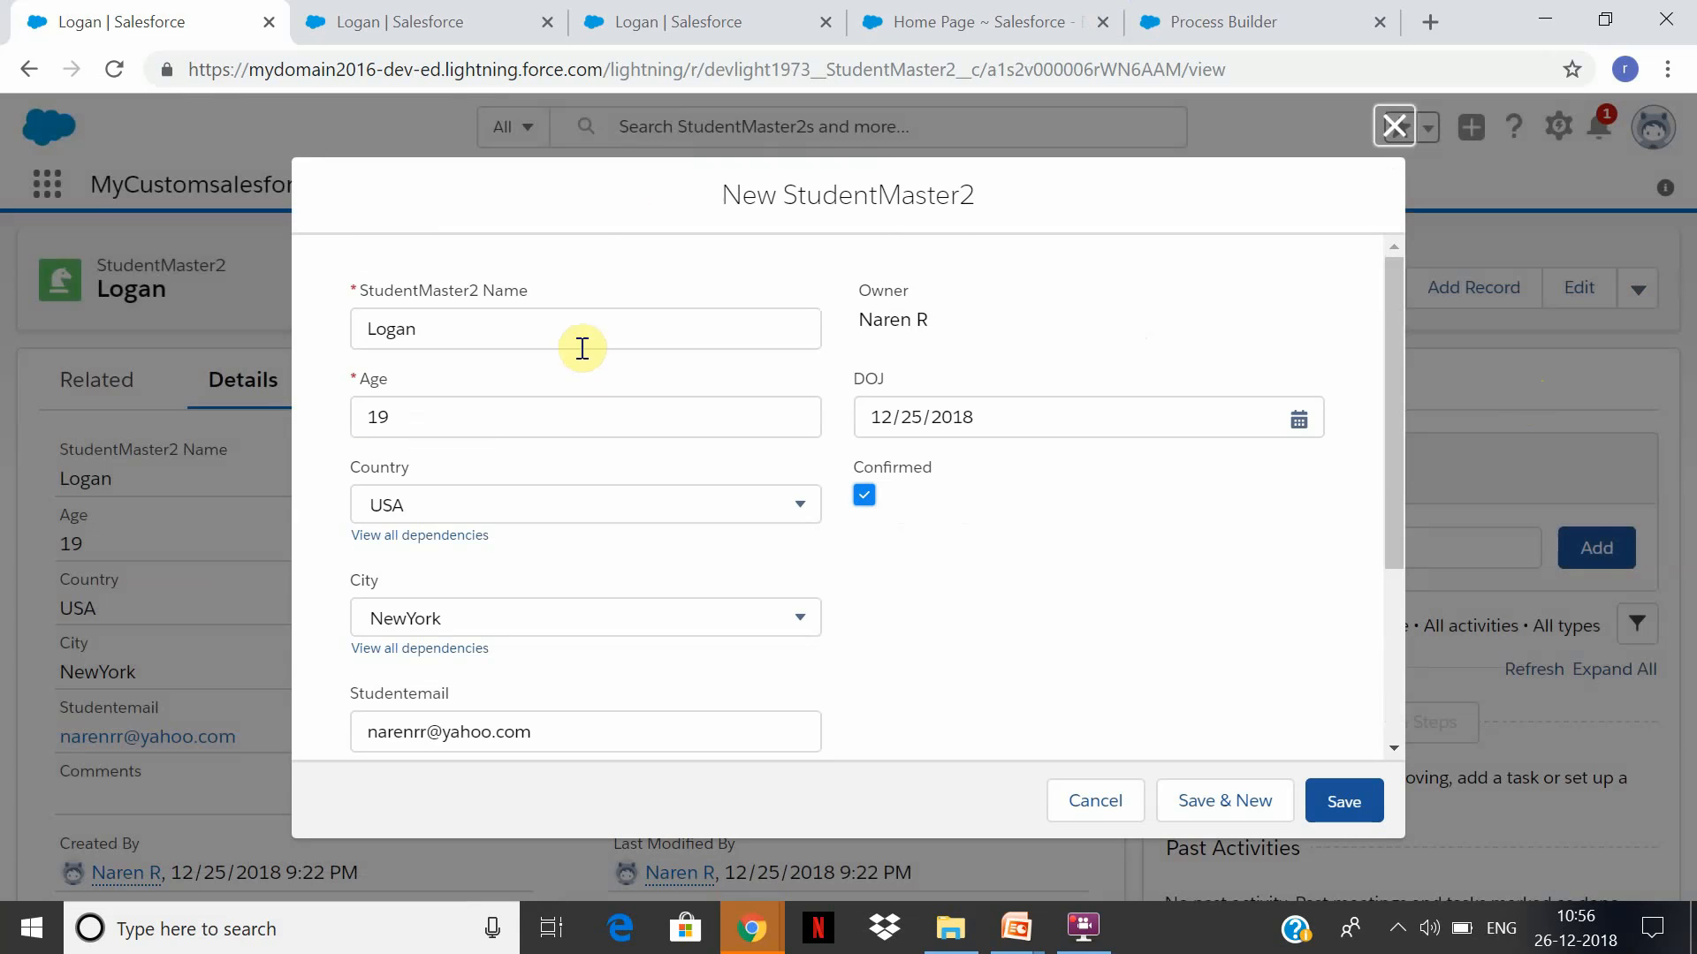
pyautogui.click(581, 346)
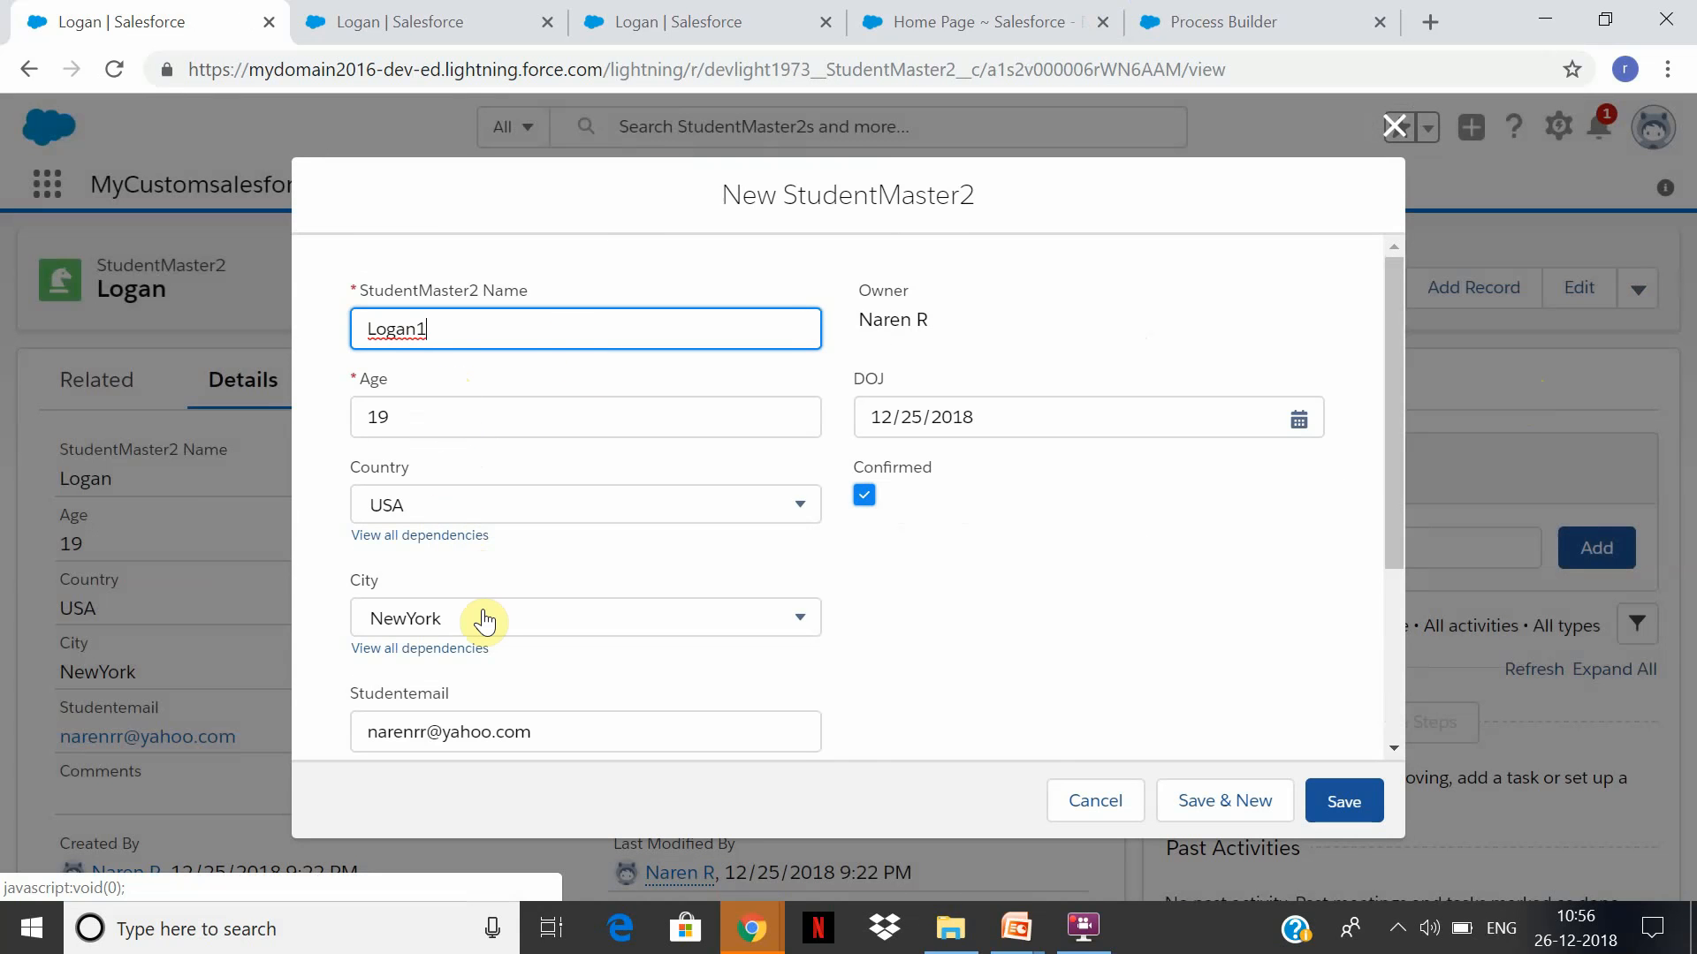
pyautogui.click(1317, 811)
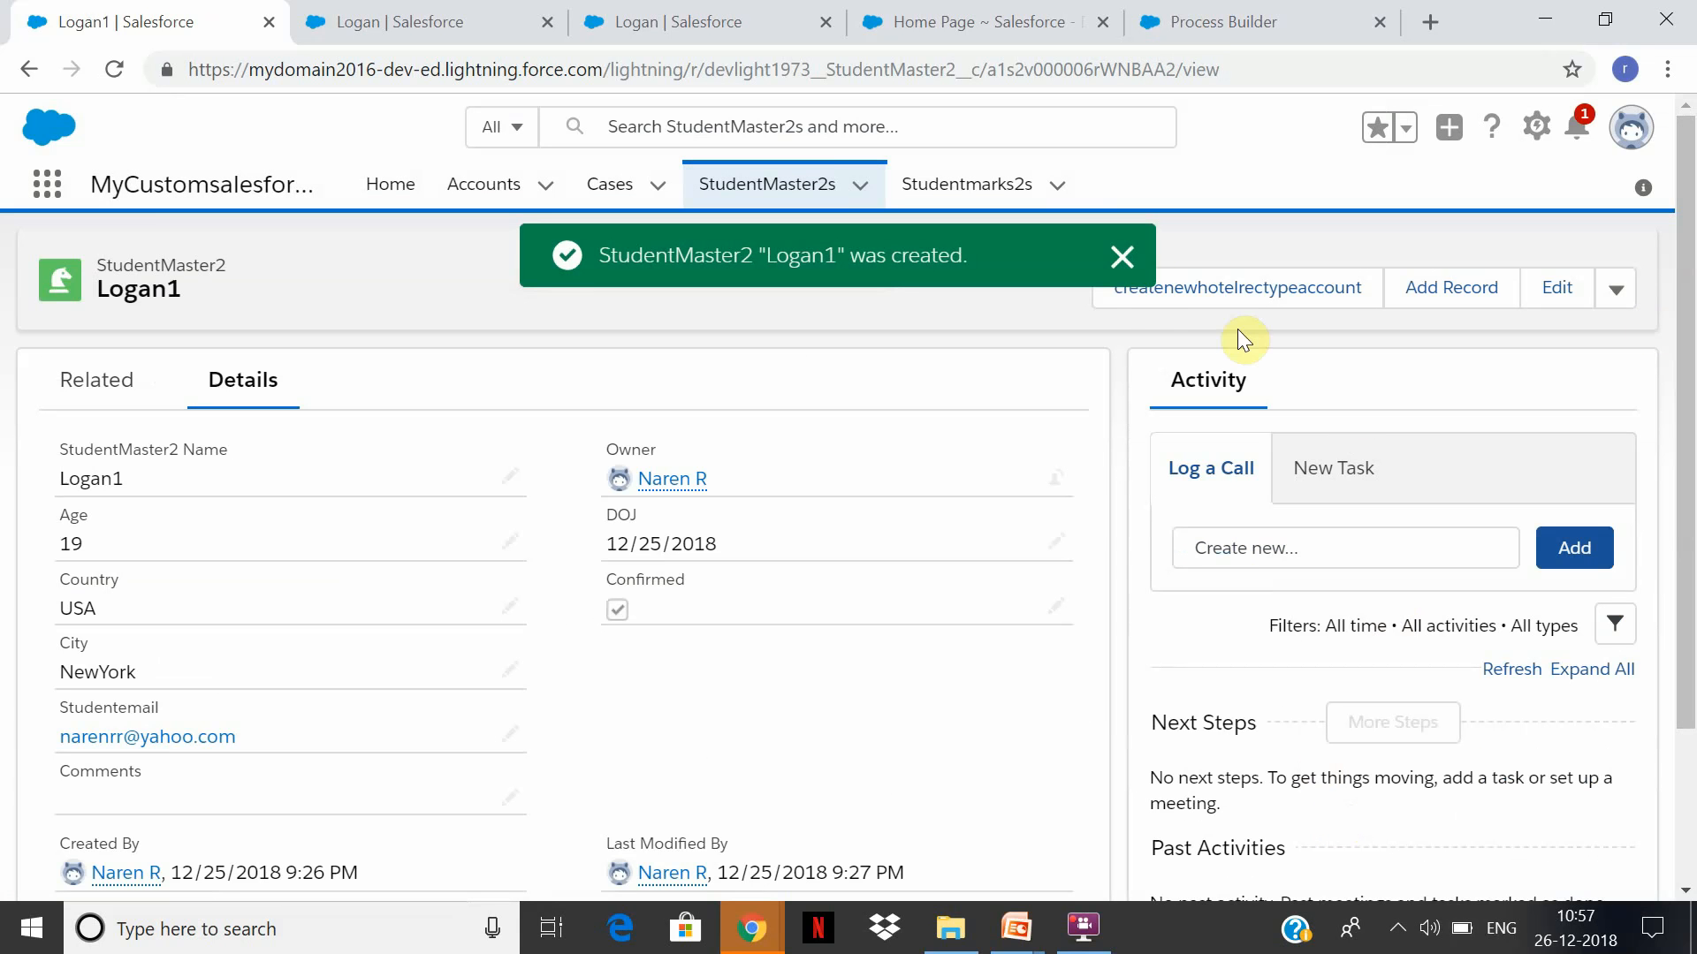
pyautogui.click(1115, 258)
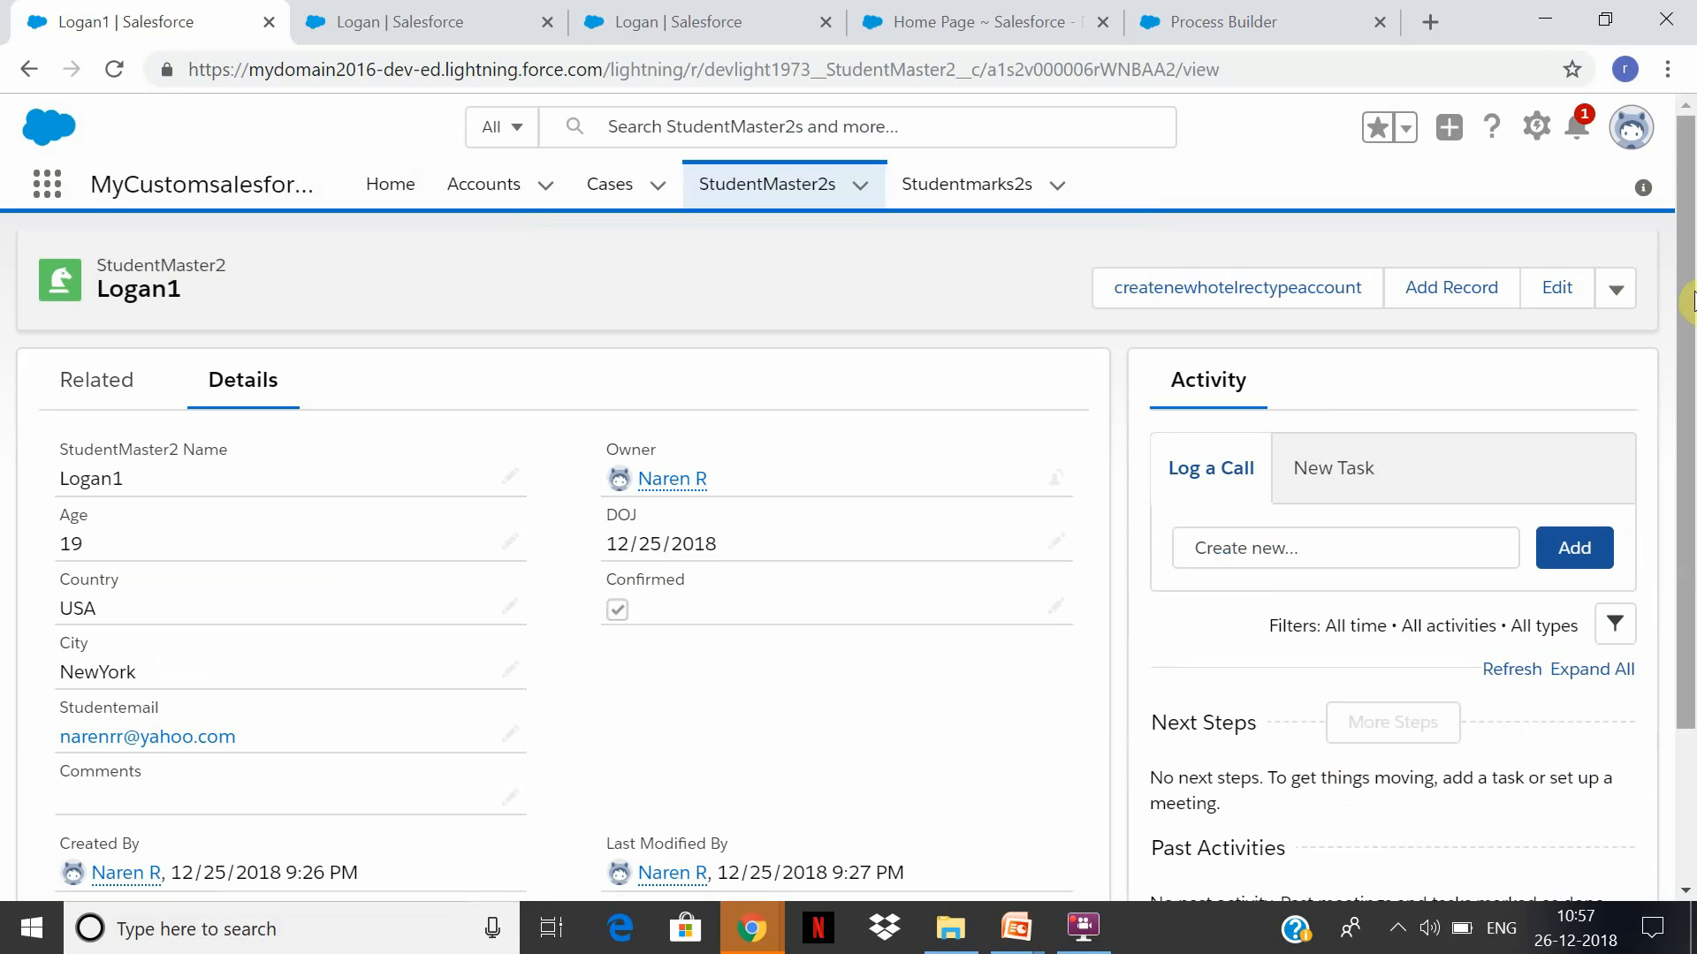
# Review the cloned student's details and show the New Task form in its activity area
pyautogui.scroll(-1, 1688, 484)
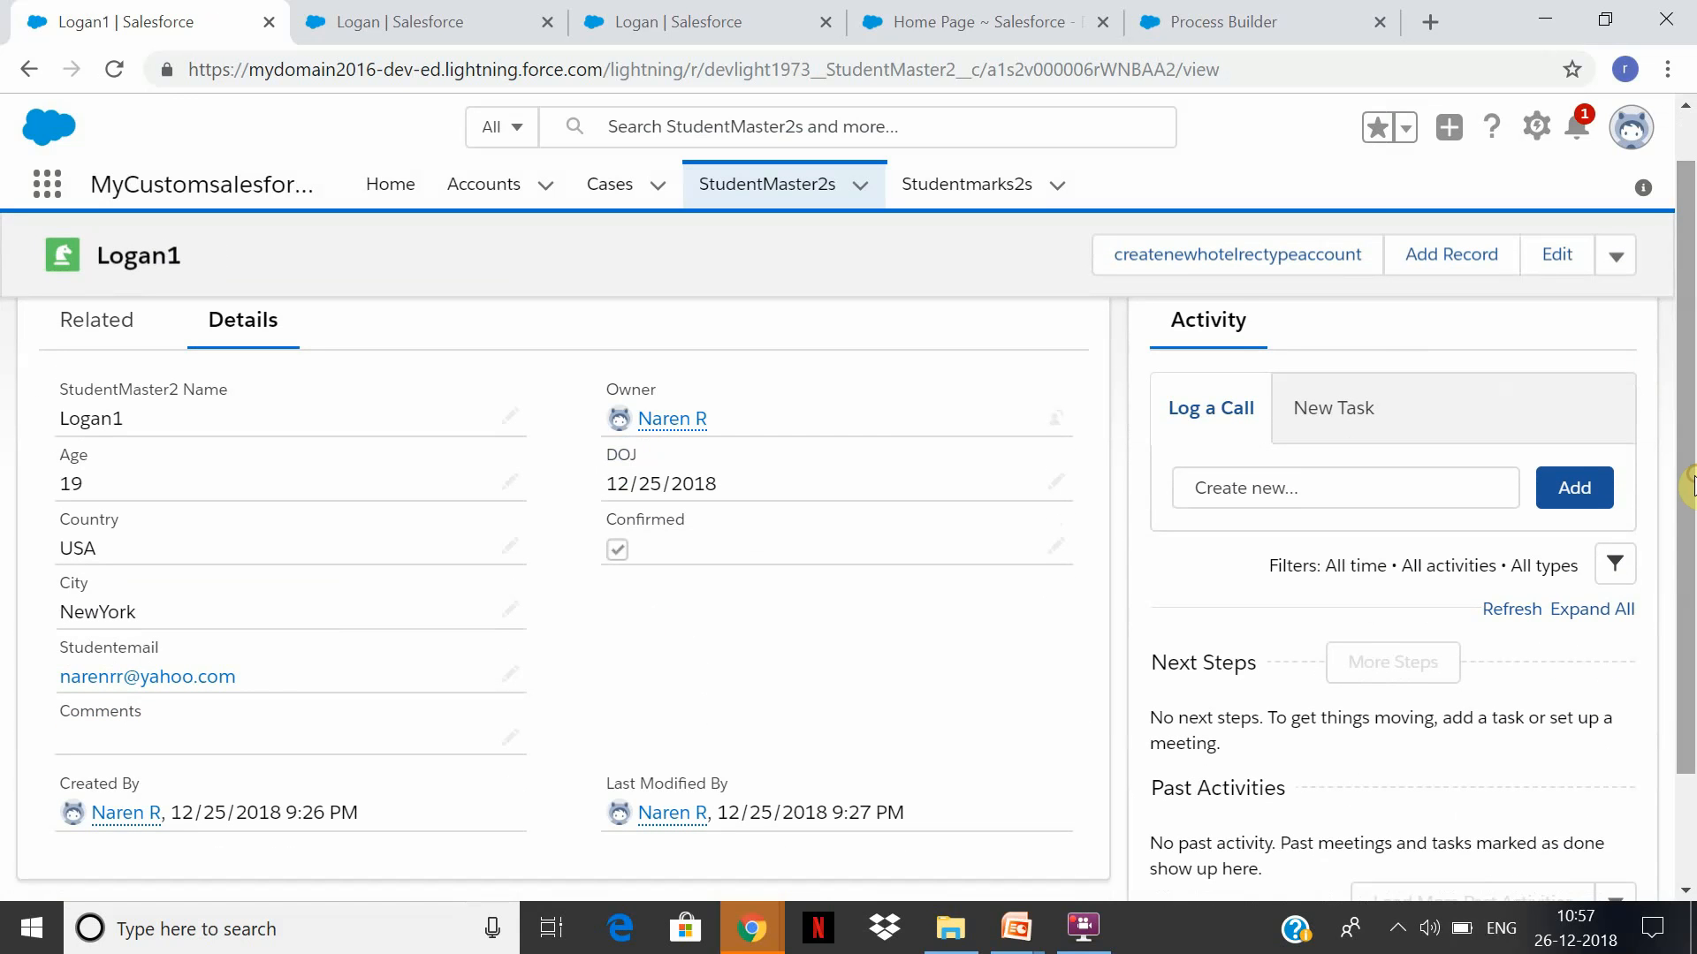
pyautogui.scroll(-2, 1690, 495)
pyautogui.scroll(3, 1690, 495)
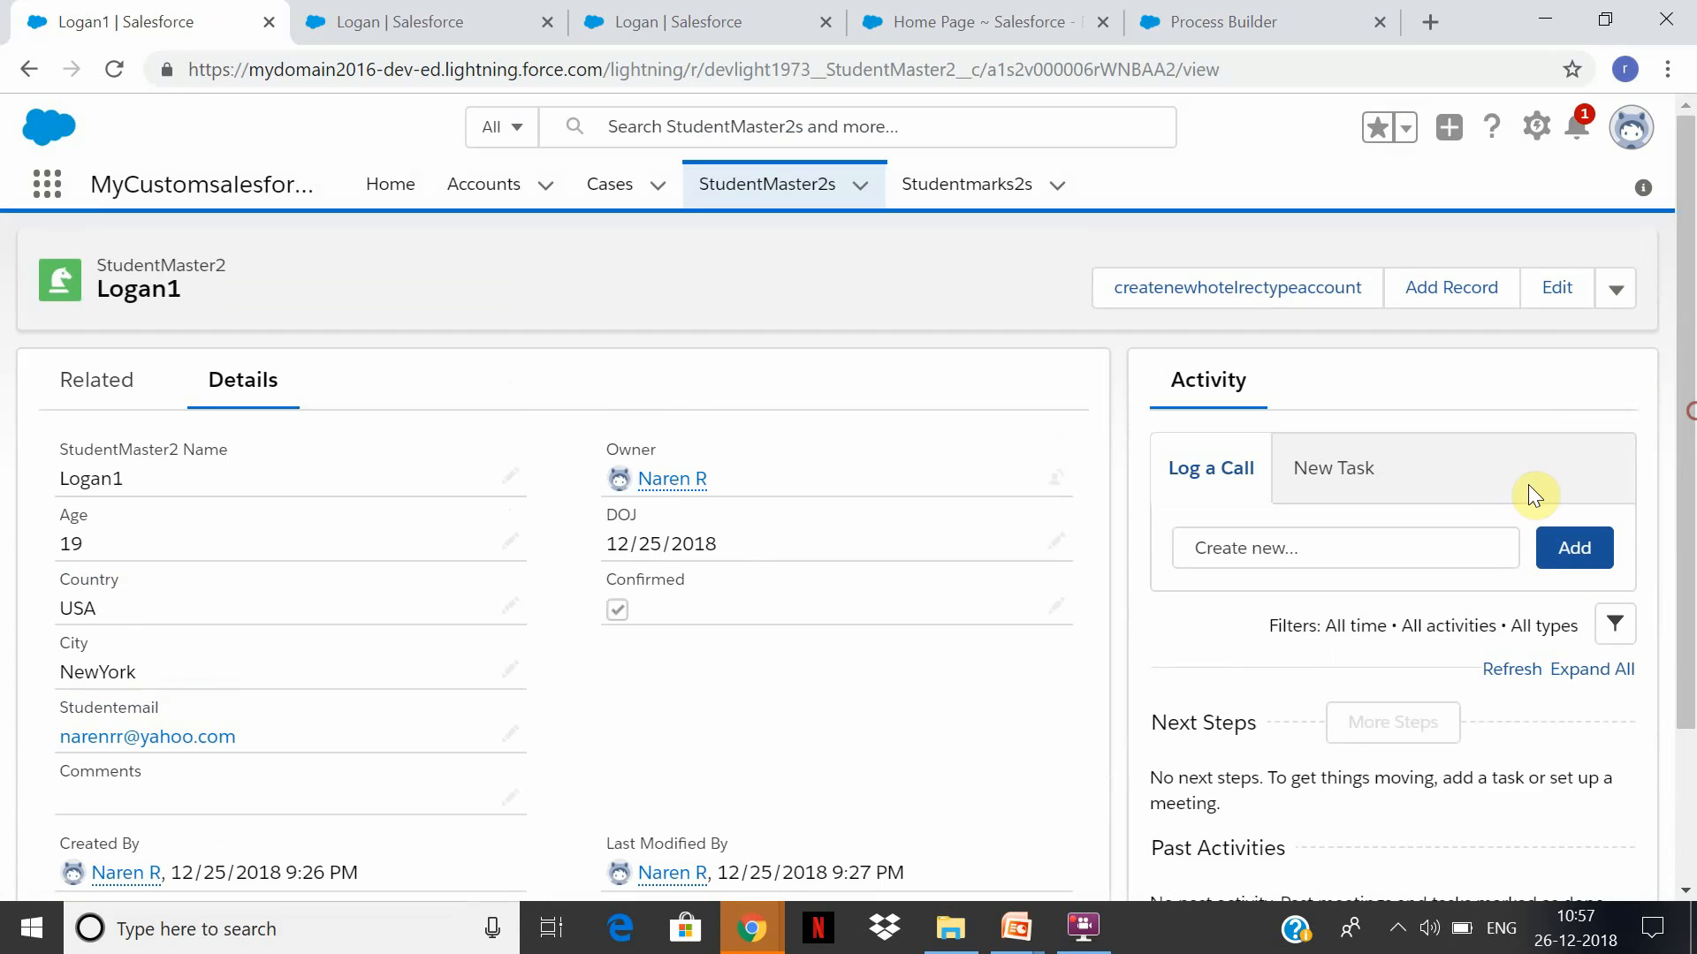
pyautogui.click(1340, 477)
pyautogui.moveTo(1688, 371); pyautogui.dragTo(1539, 163)
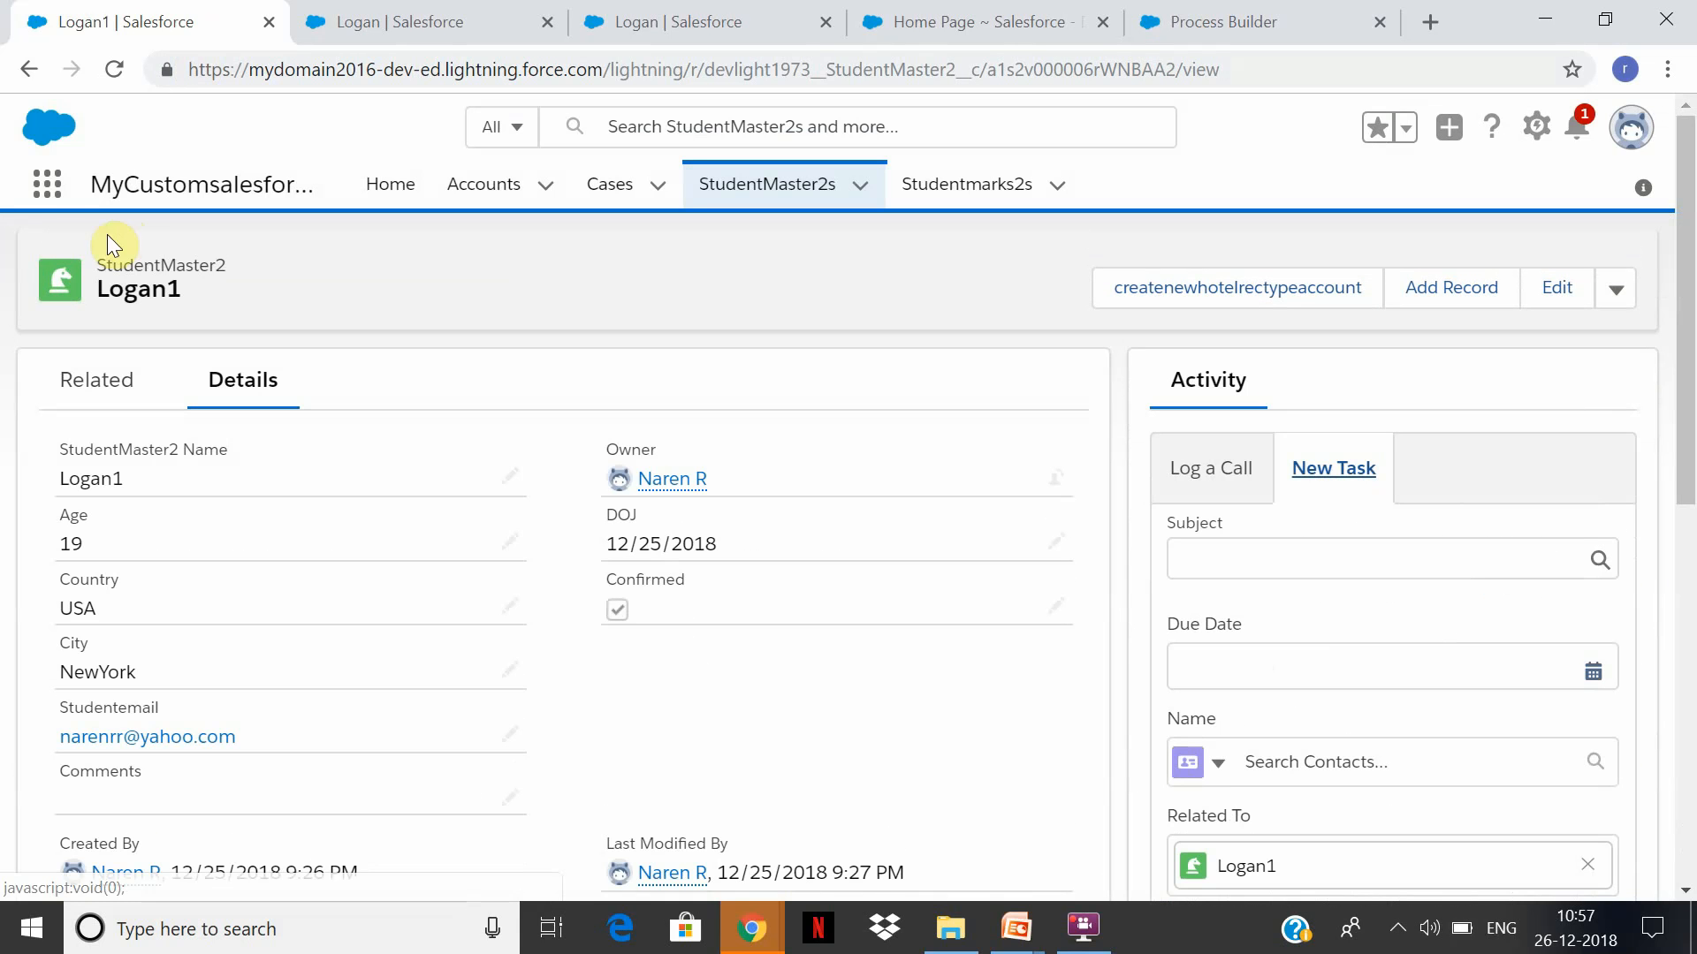
# Check the Chatter feed on the Lightning home page and open the approval request notification for test1
pyautogui.click(399, 185)
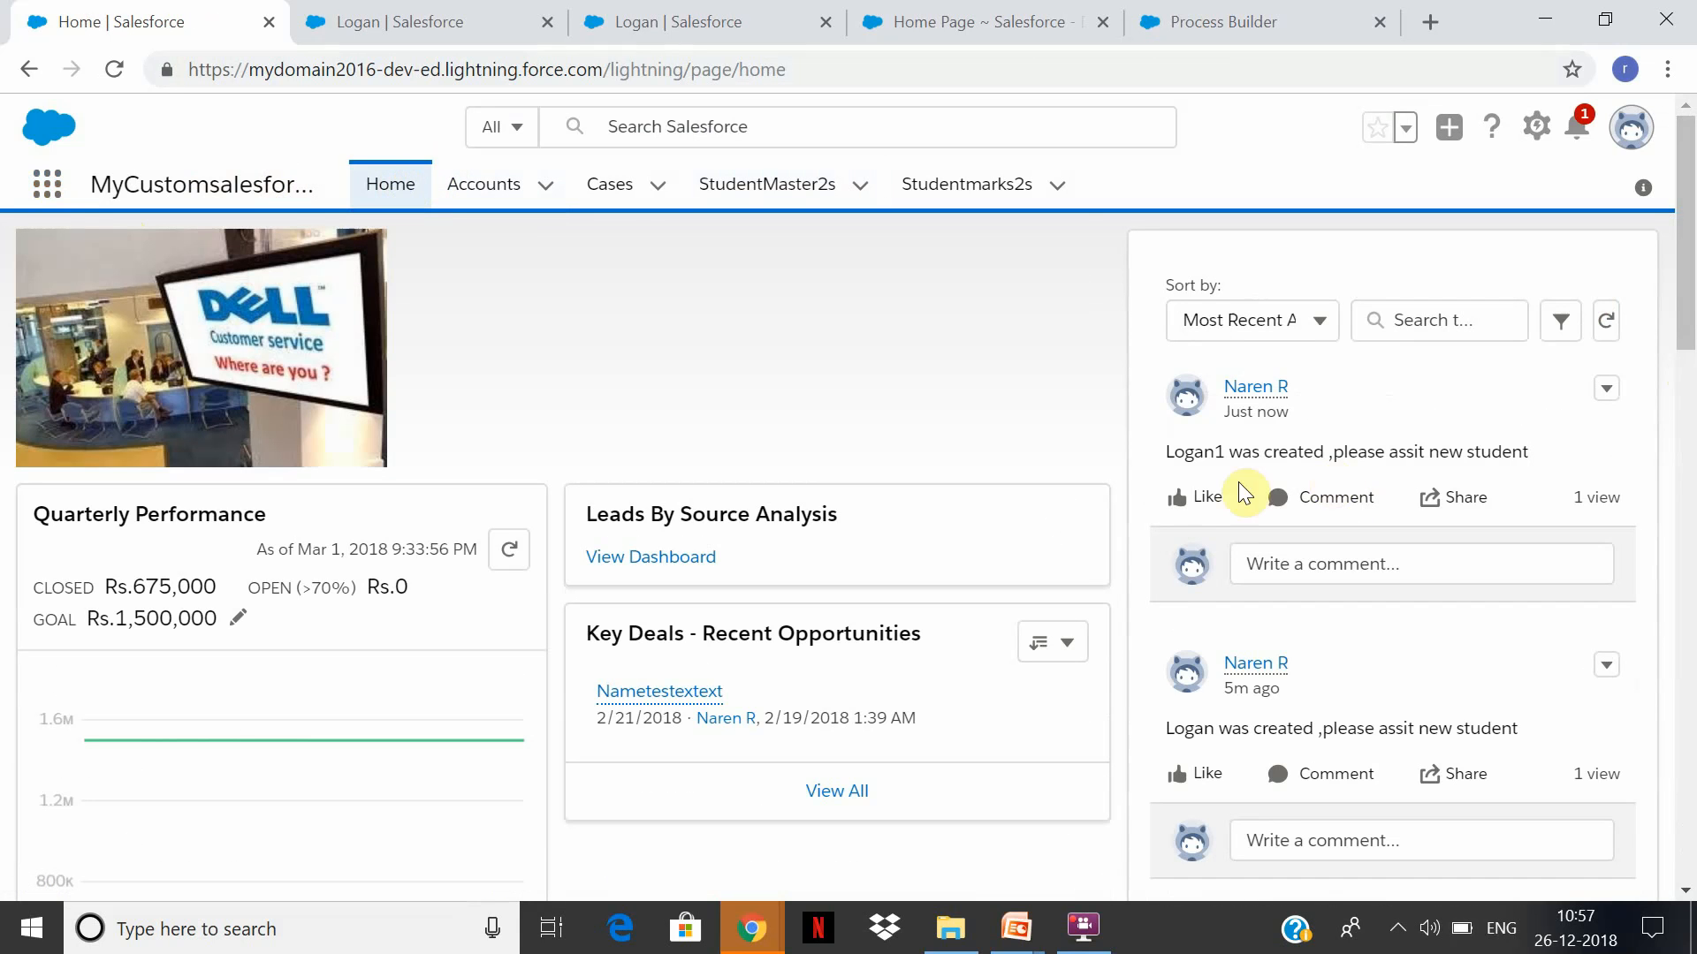
pyautogui.click(1573, 124)
pyautogui.click(1574, 127)
pyautogui.click(1574, 128)
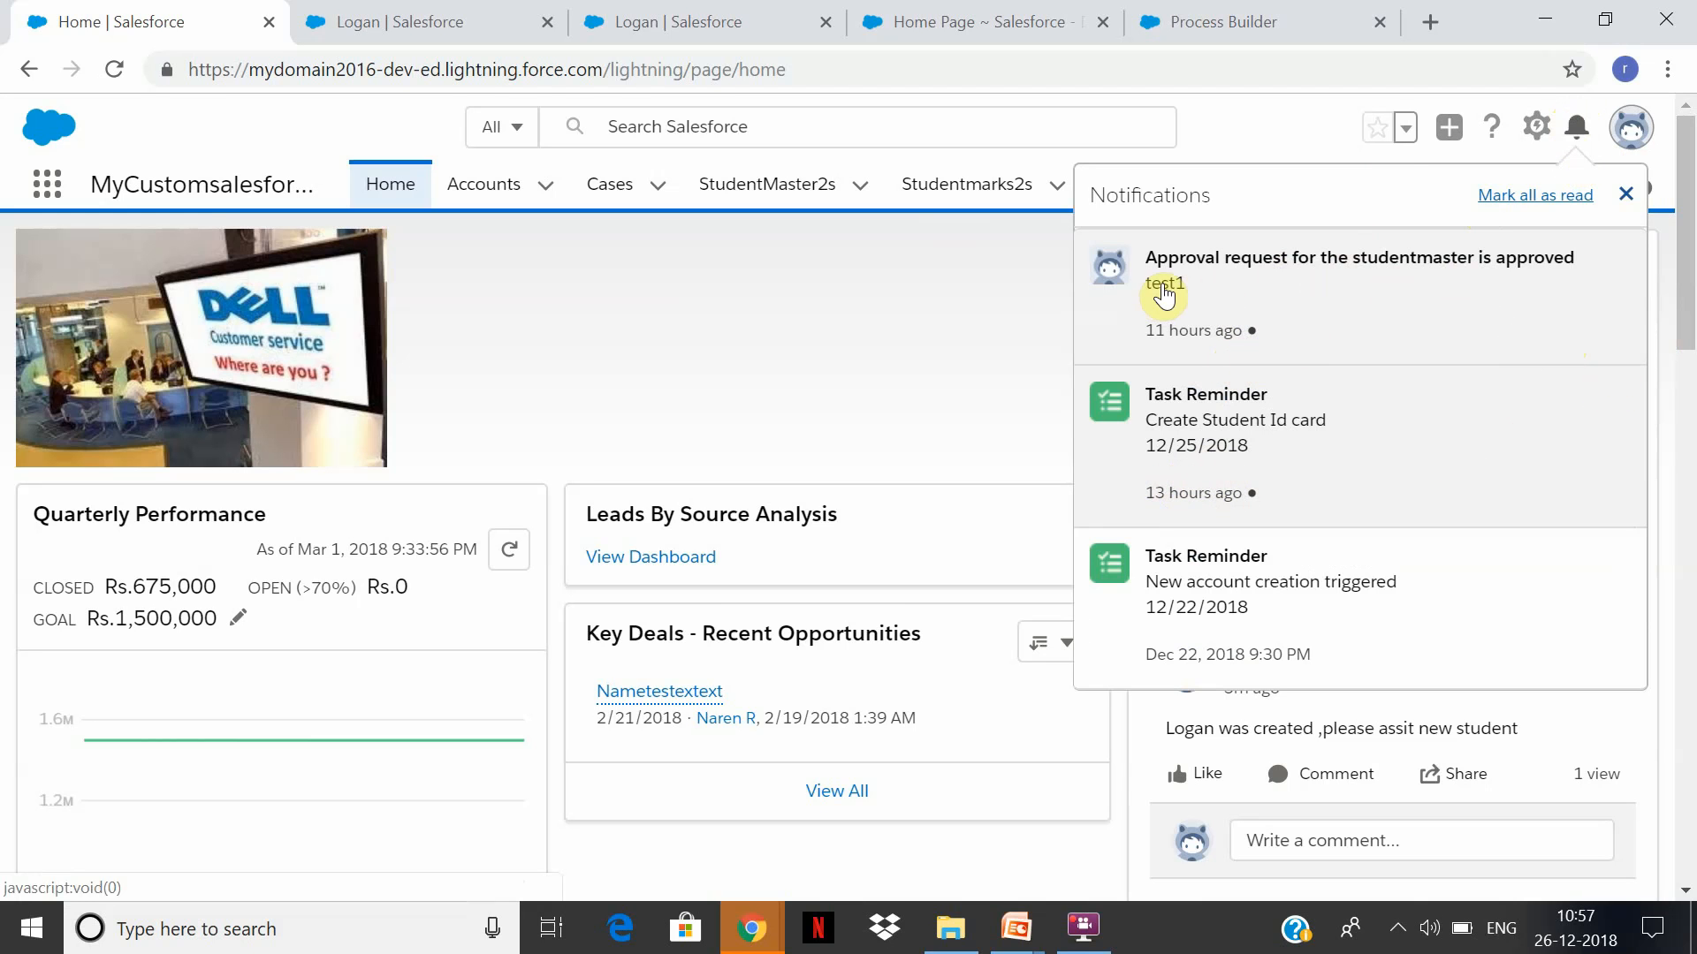
pyautogui.click(1199, 277)
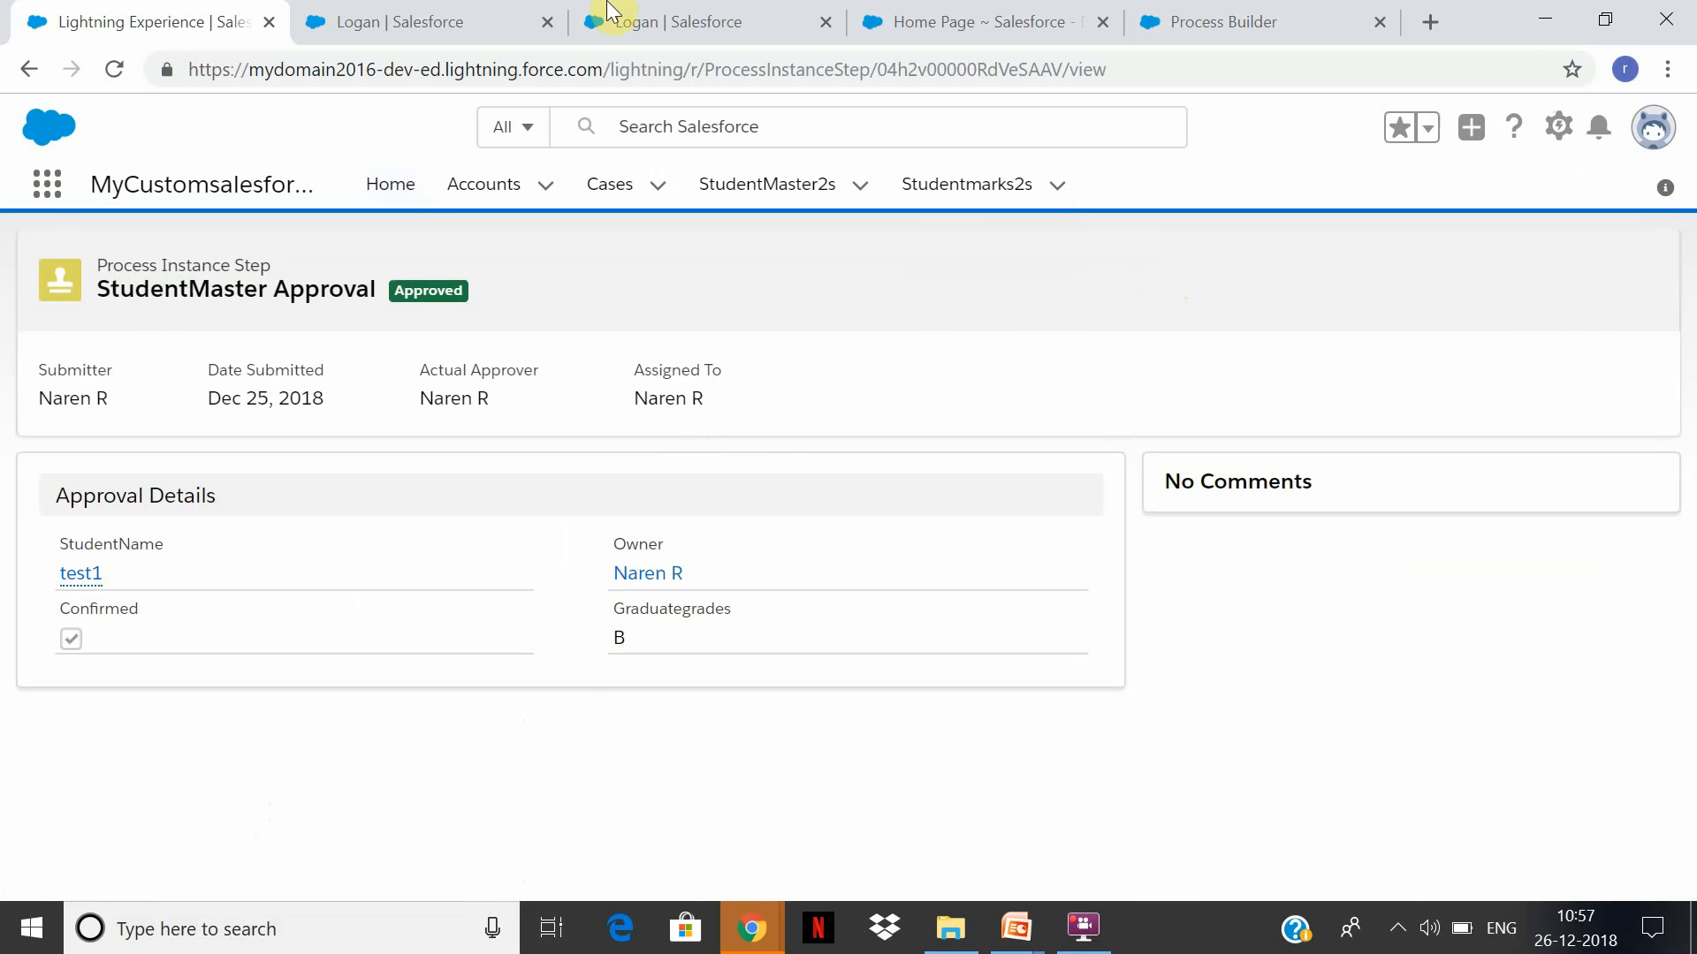
# Return to studentmaster2process in Process Builder to recheck its immediate actions
pyautogui.click(959, 19)
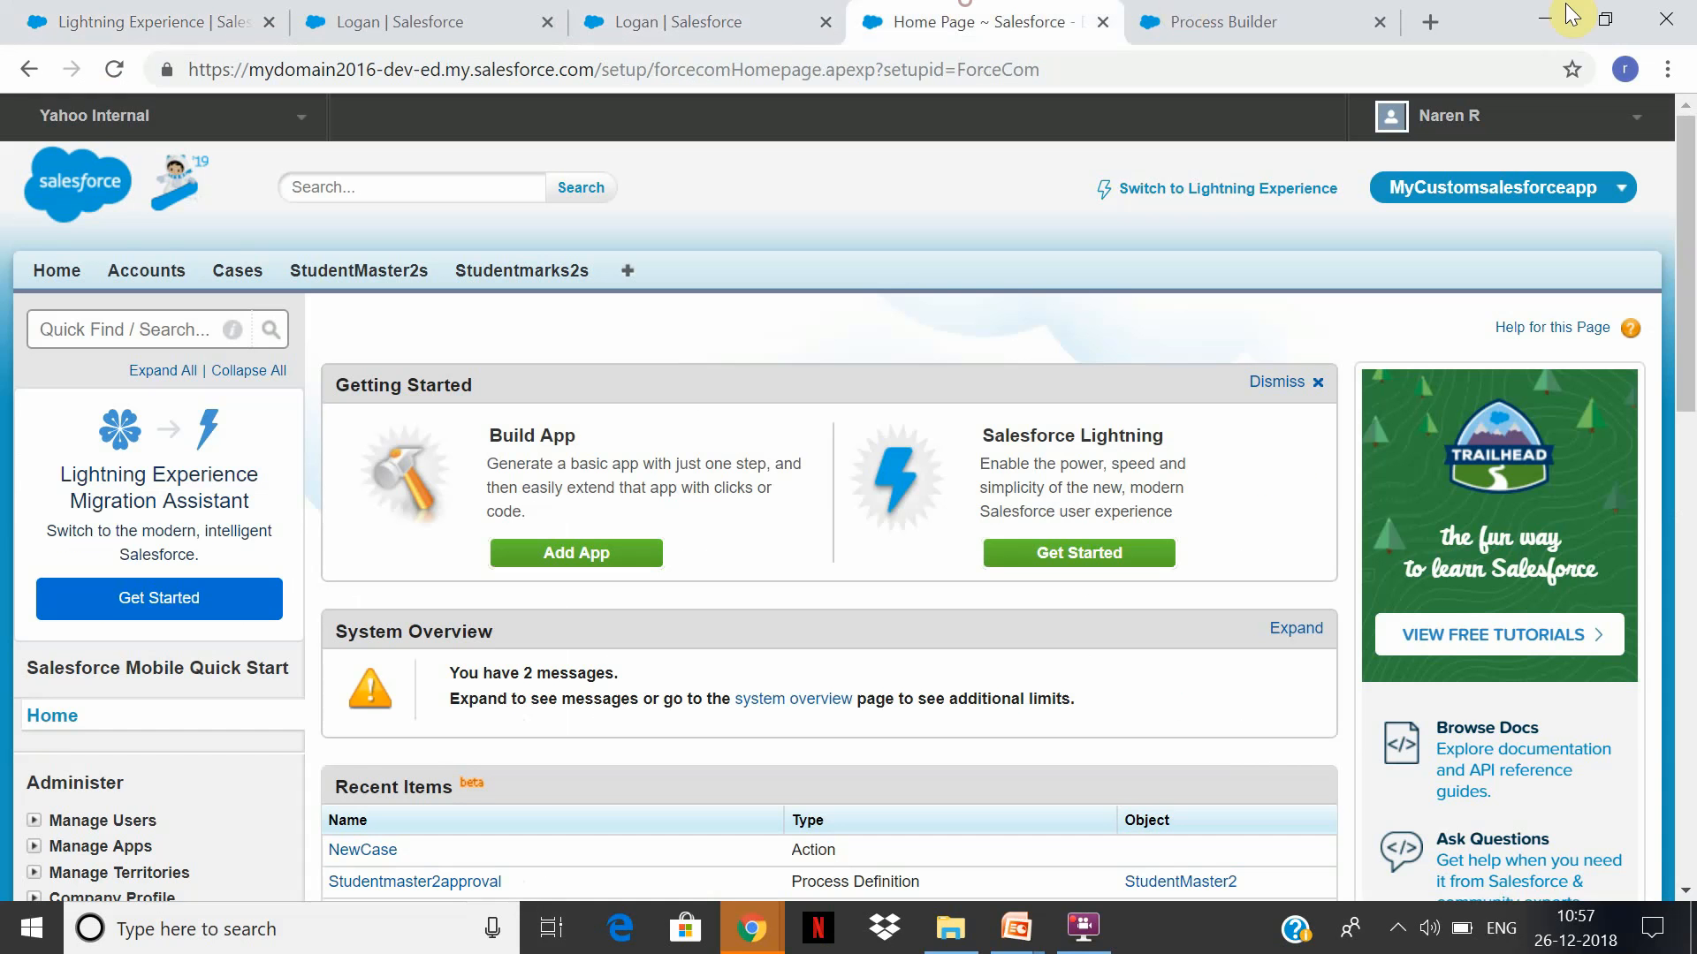
pyautogui.click(1199, 12)
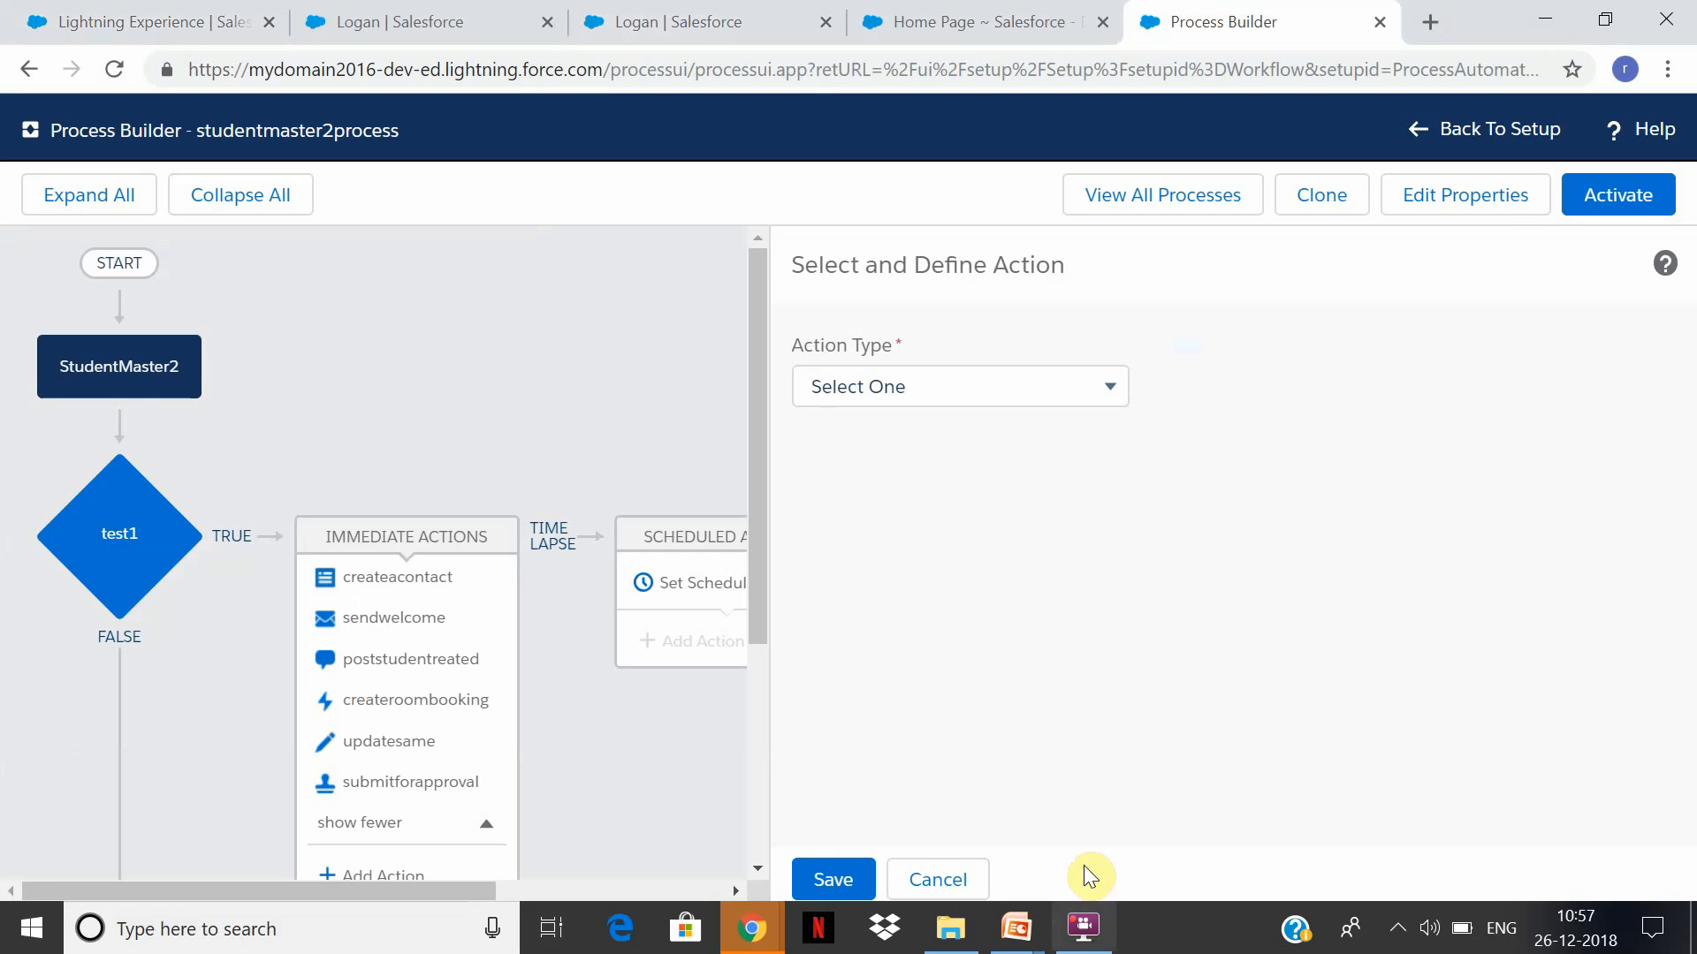
pyautogui.click(90, 39)
pyautogui.click(795, 14)
# Search the classic Setup menu for "approval", and return to the StudentMaster Approval step details
pyautogui.click(978, 18)
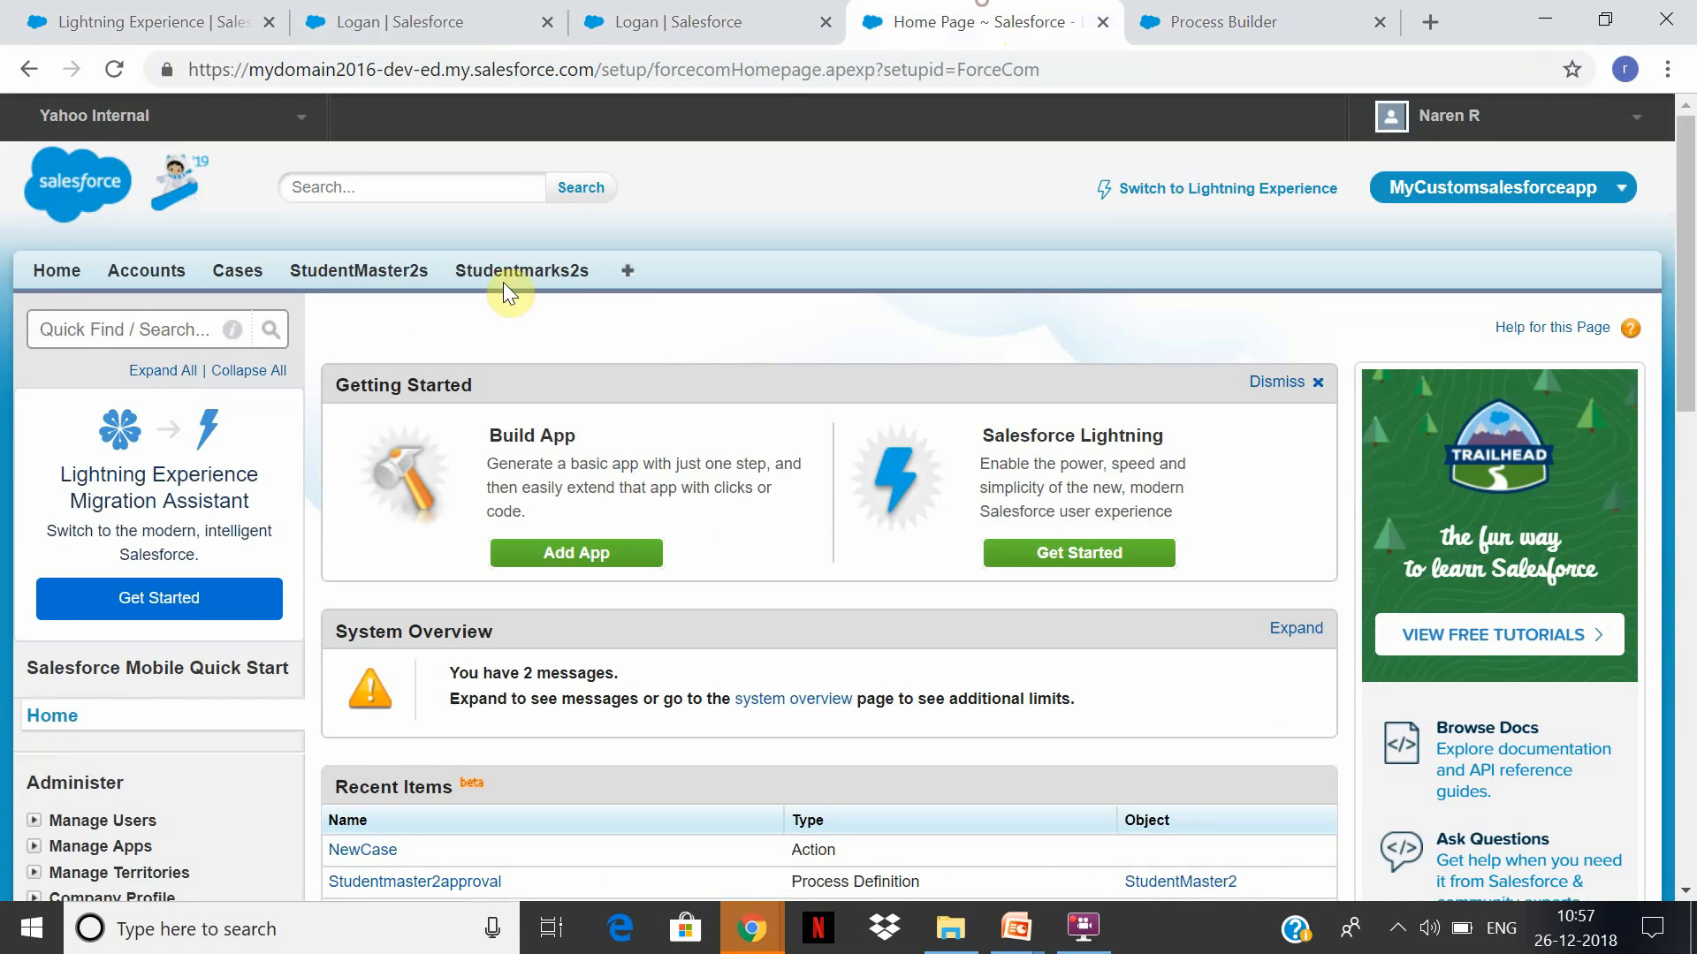
pyautogui.click(78, 331)
pyautogui.write('approval')
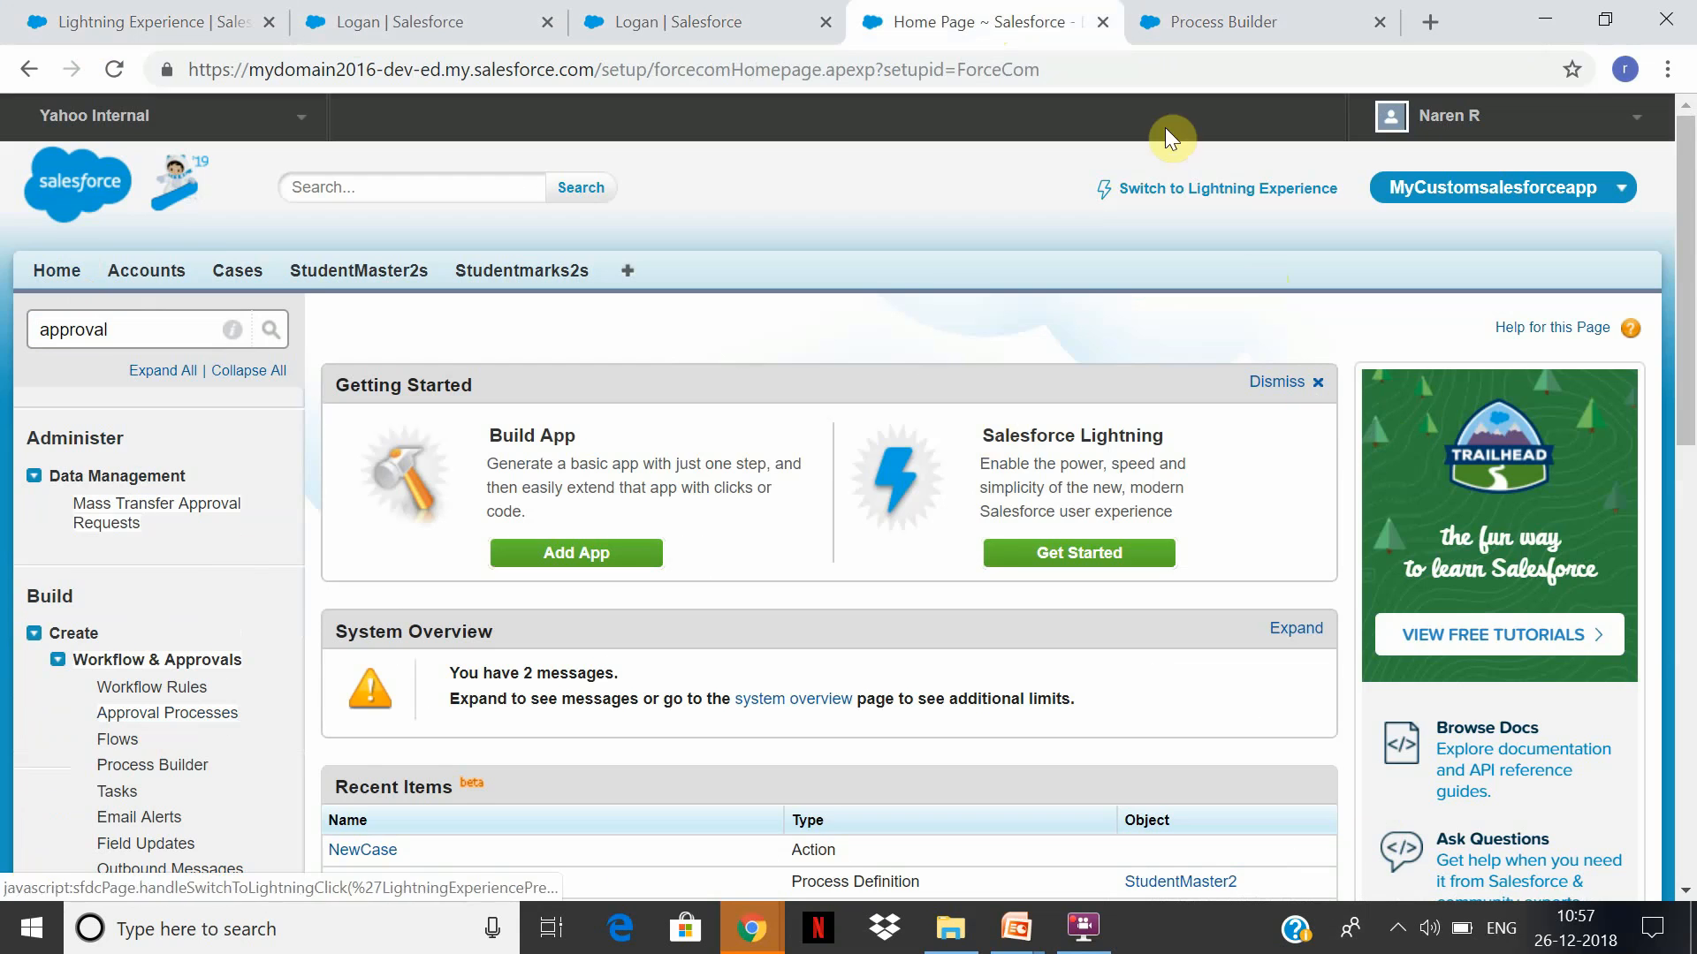
pyautogui.click(186, 21)
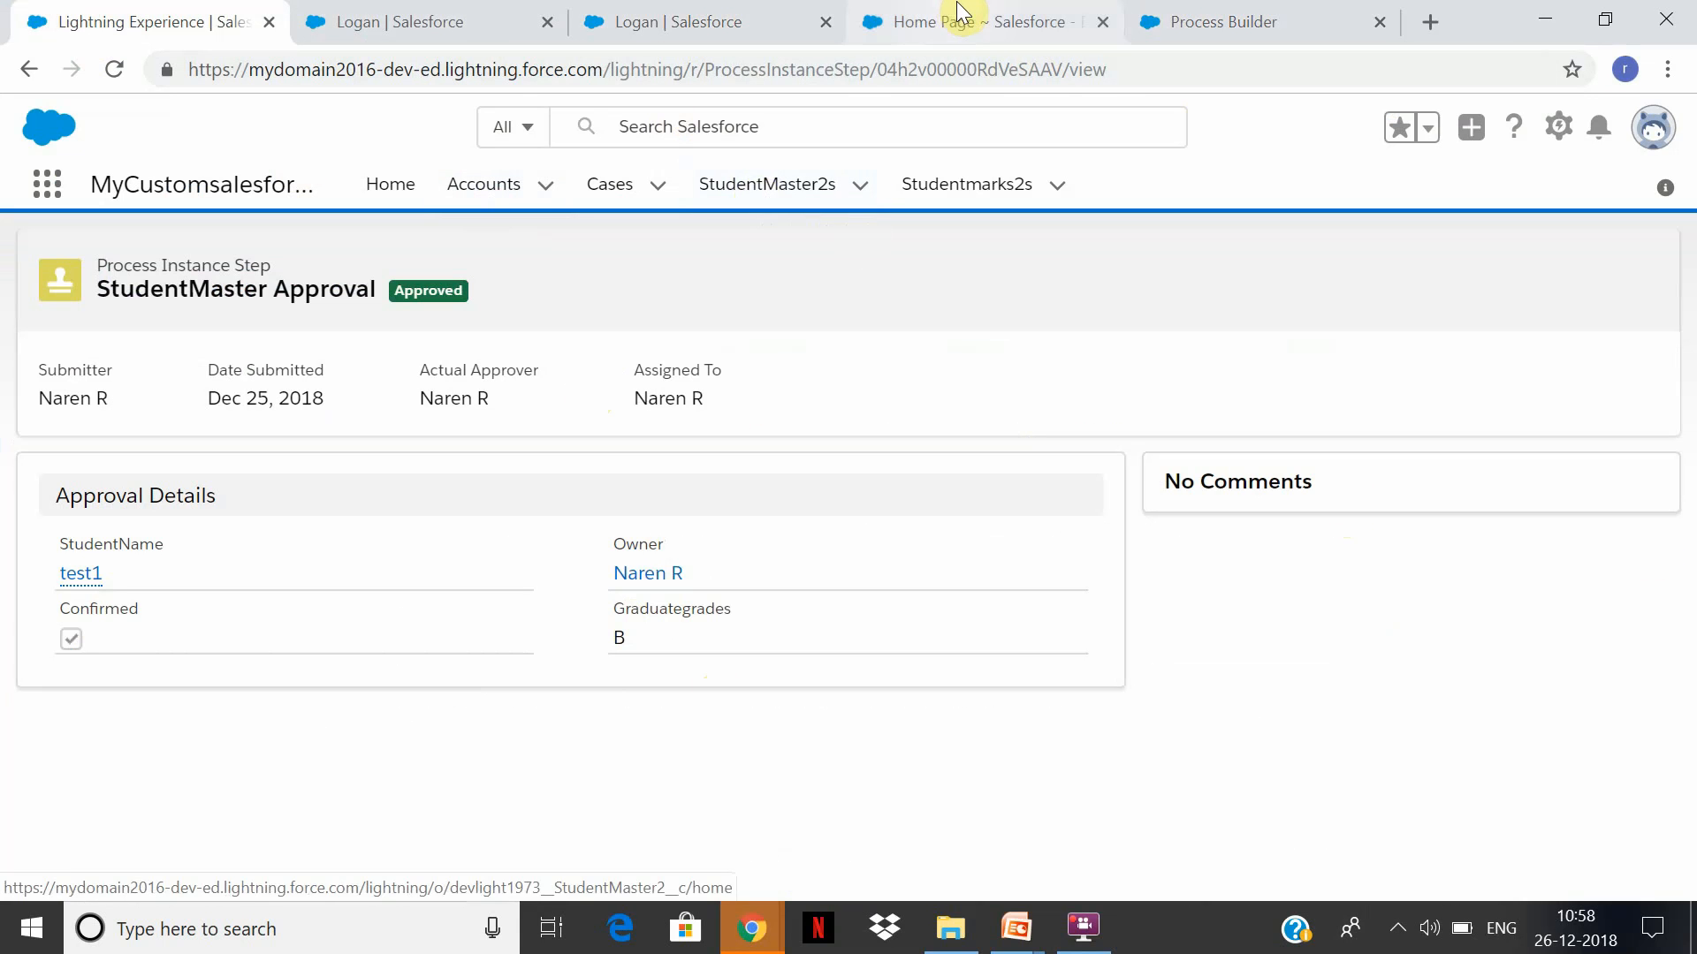
# Open the Logan1 record from the StudentMaster2s list to check its details
pyautogui.click(1250, 30)
pyautogui.click(134, 16)
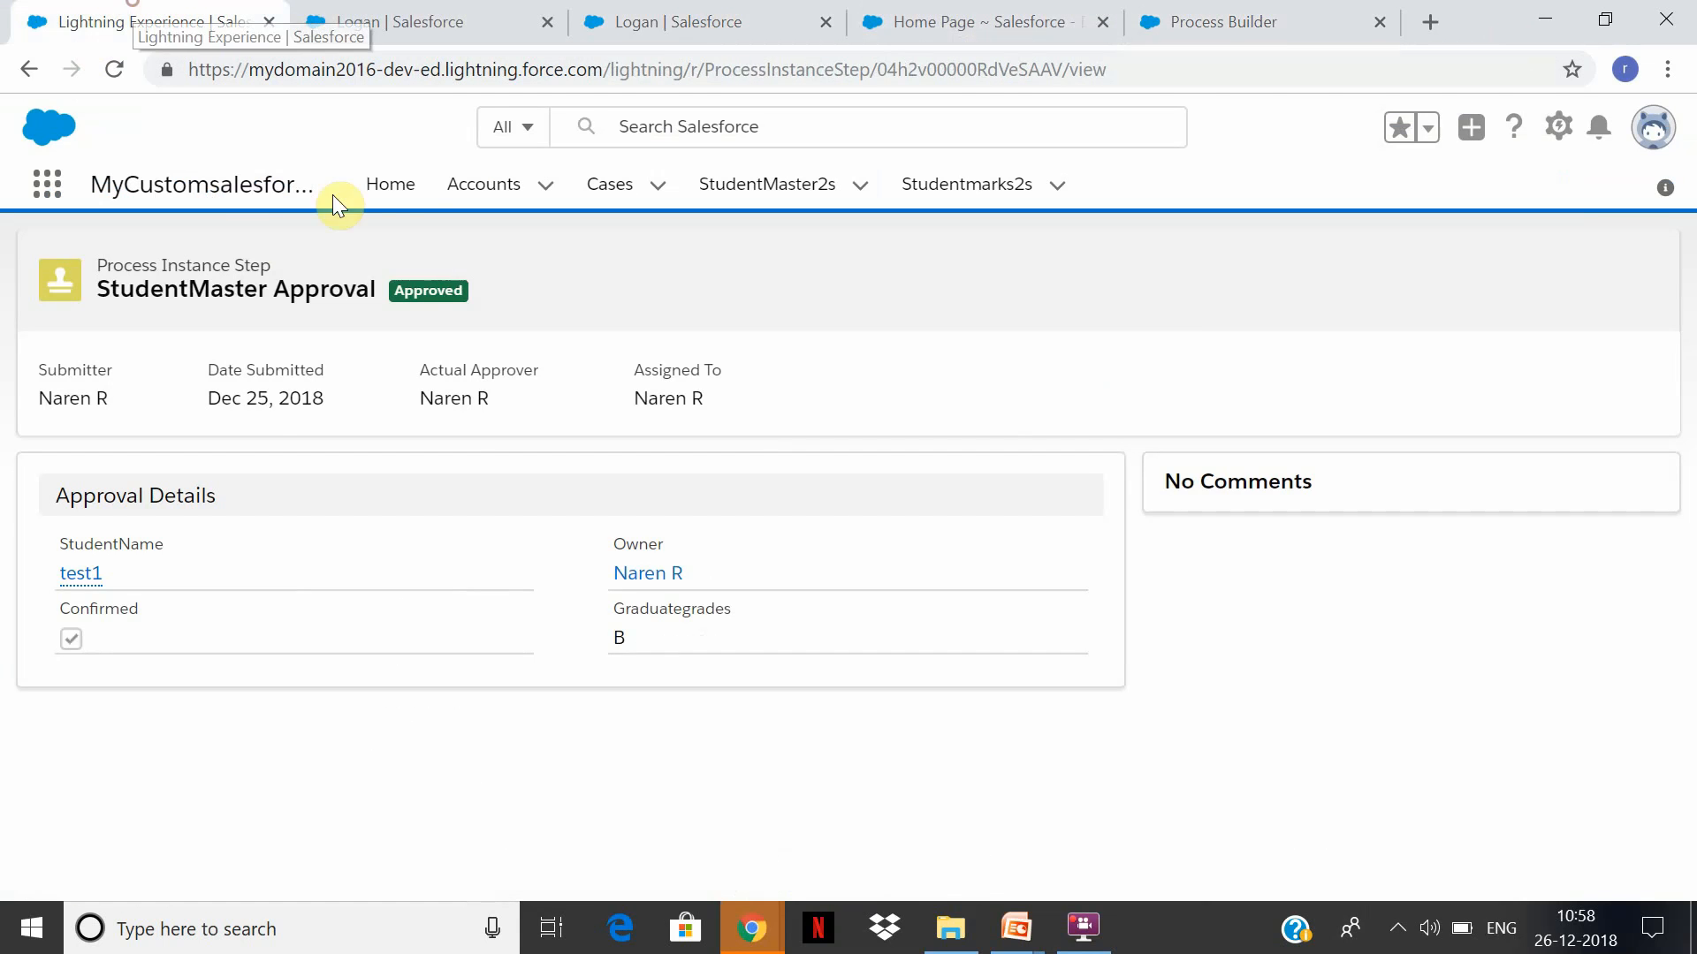
pyautogui.click(720, 23)
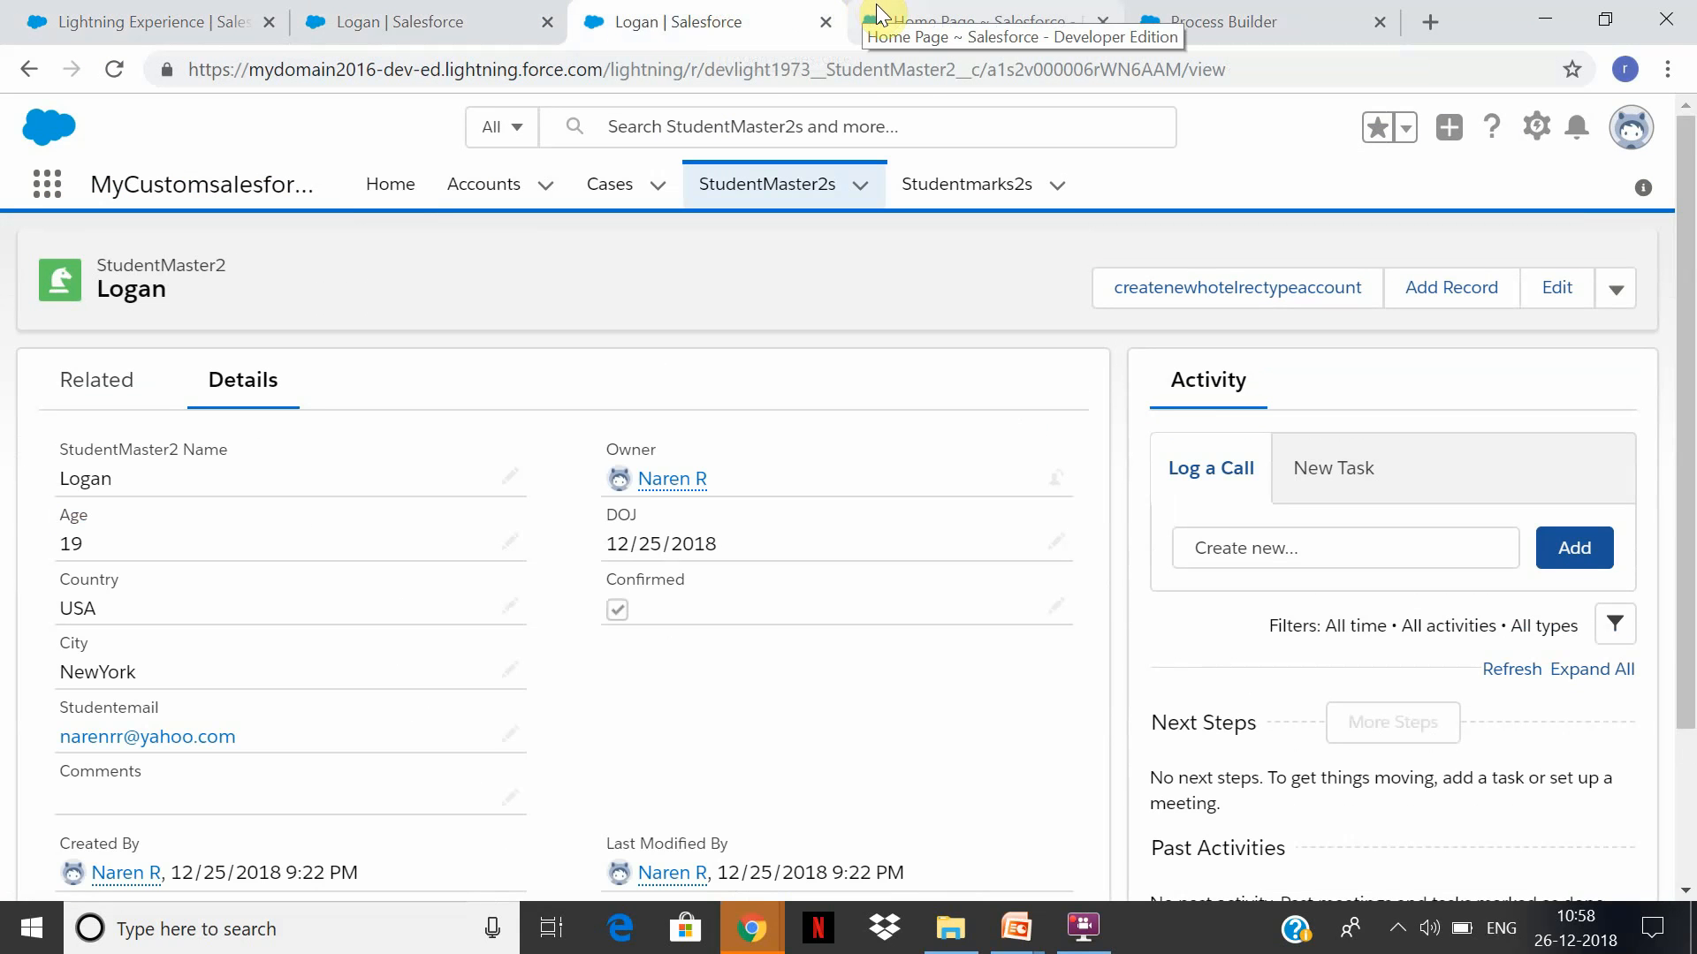
pyautogui.click(783, 203)
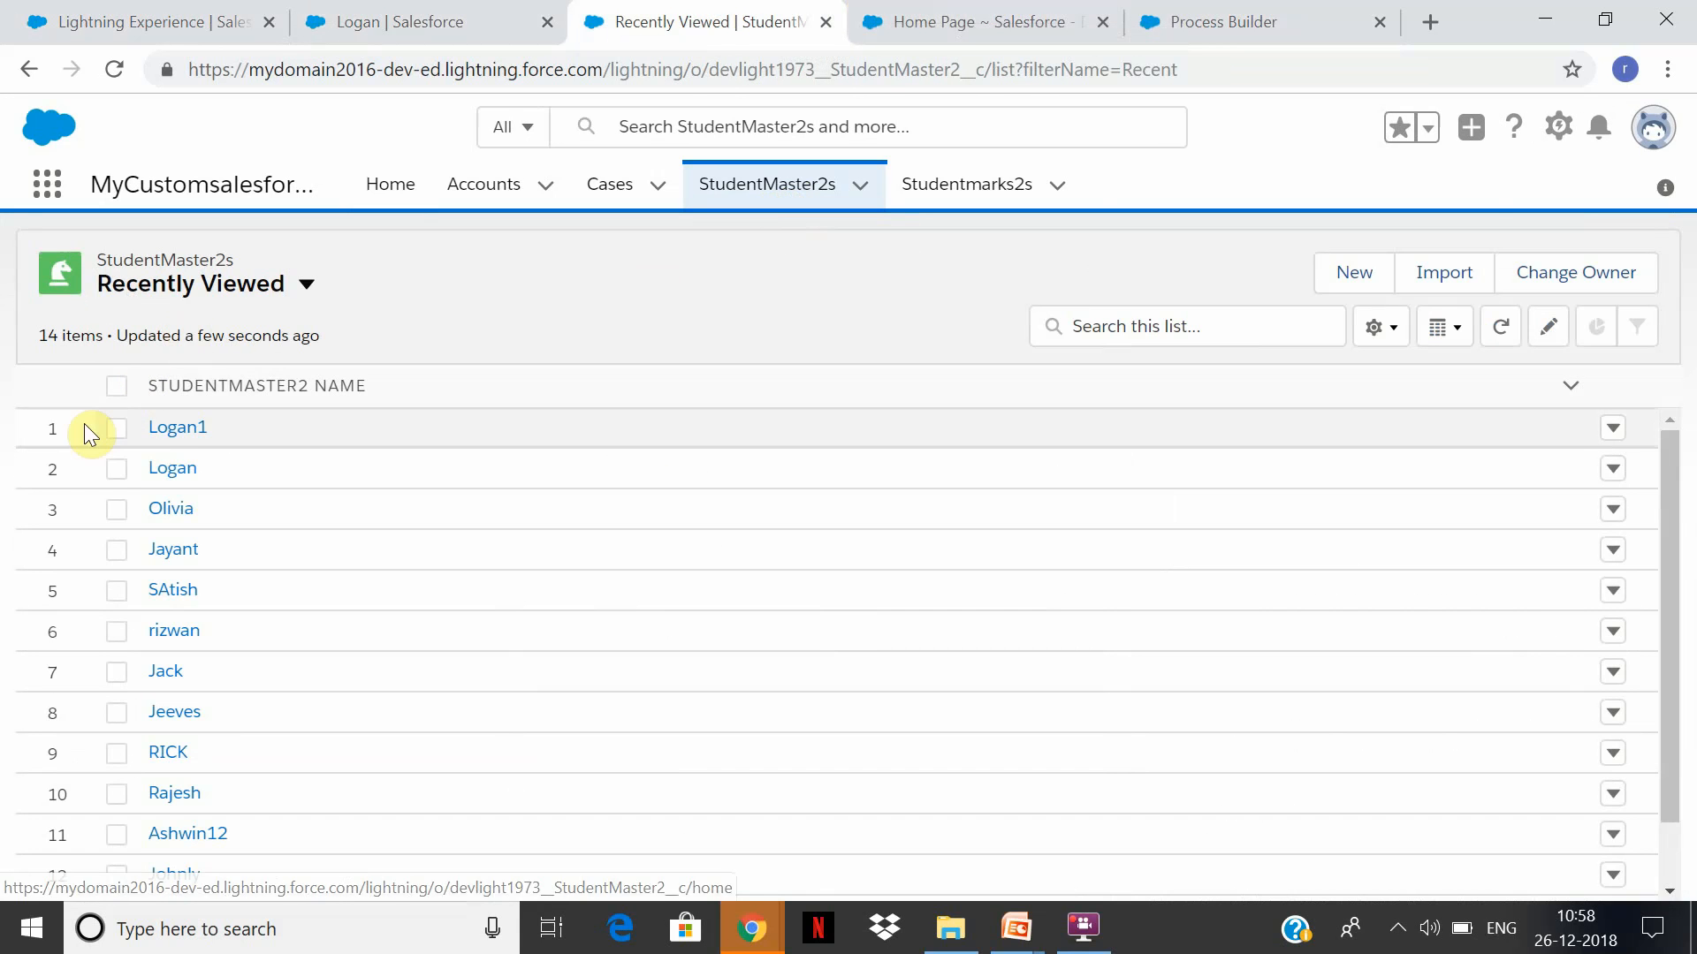
pyautogui.click(186, 432)
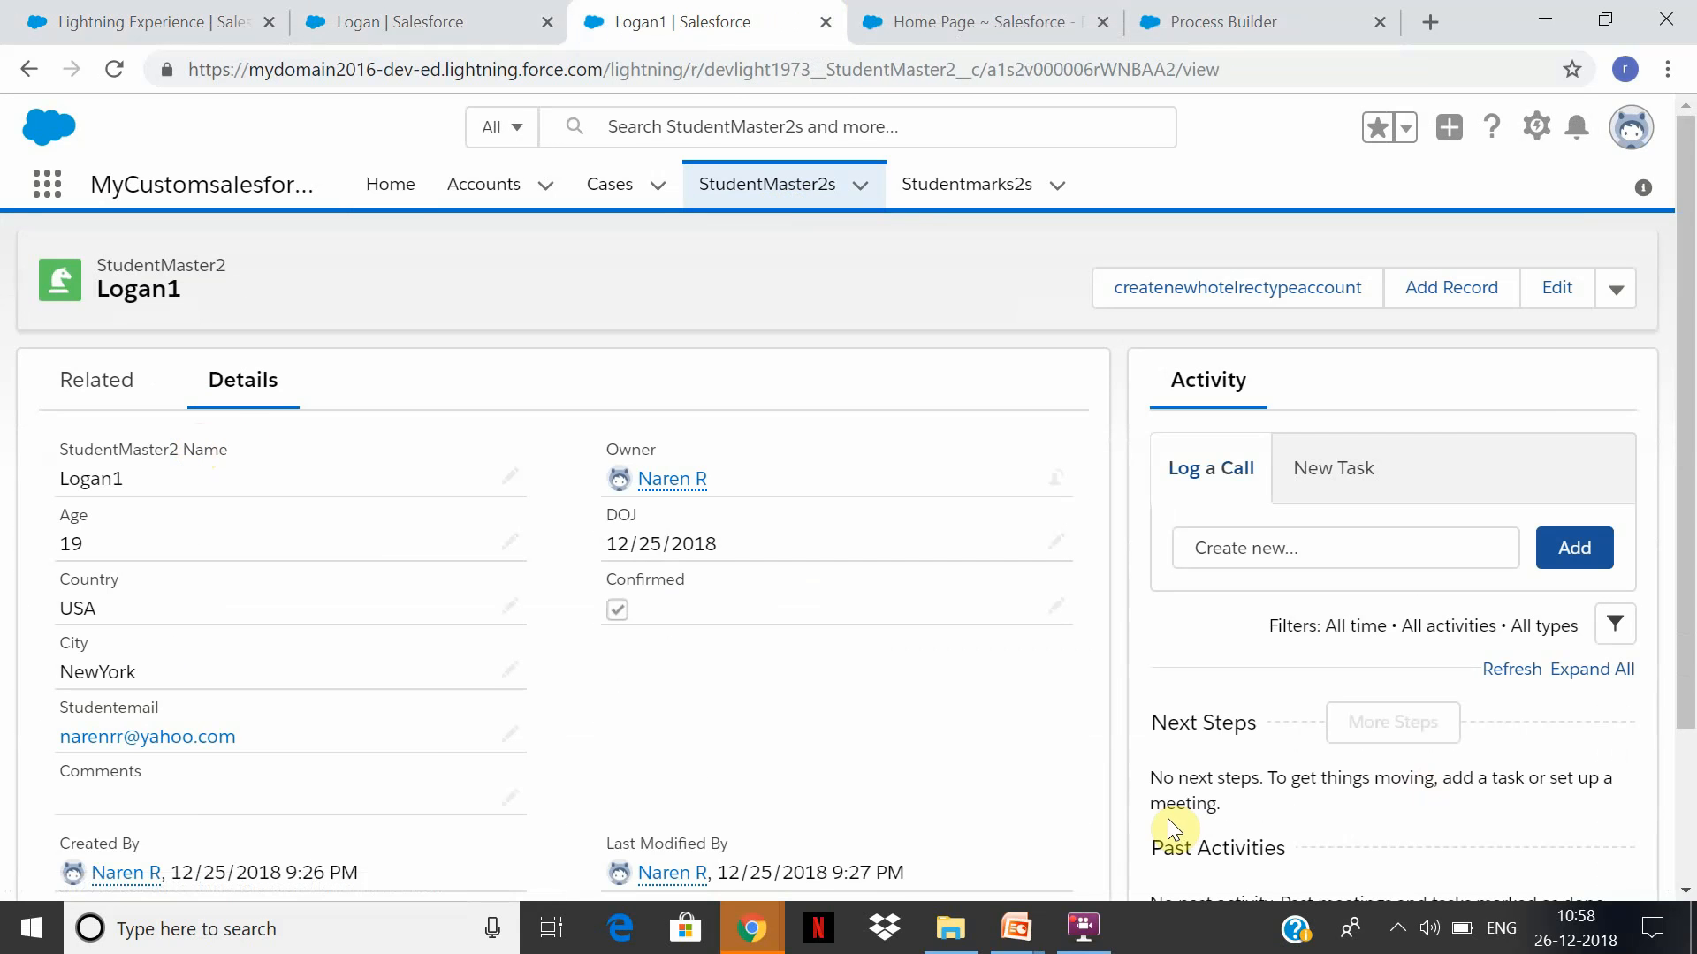
# Return to classic Setup and open the active Studentmaster2approval approval process for editing
pyautogui.click(1233, 21)
pyautogui.click(981, 20)
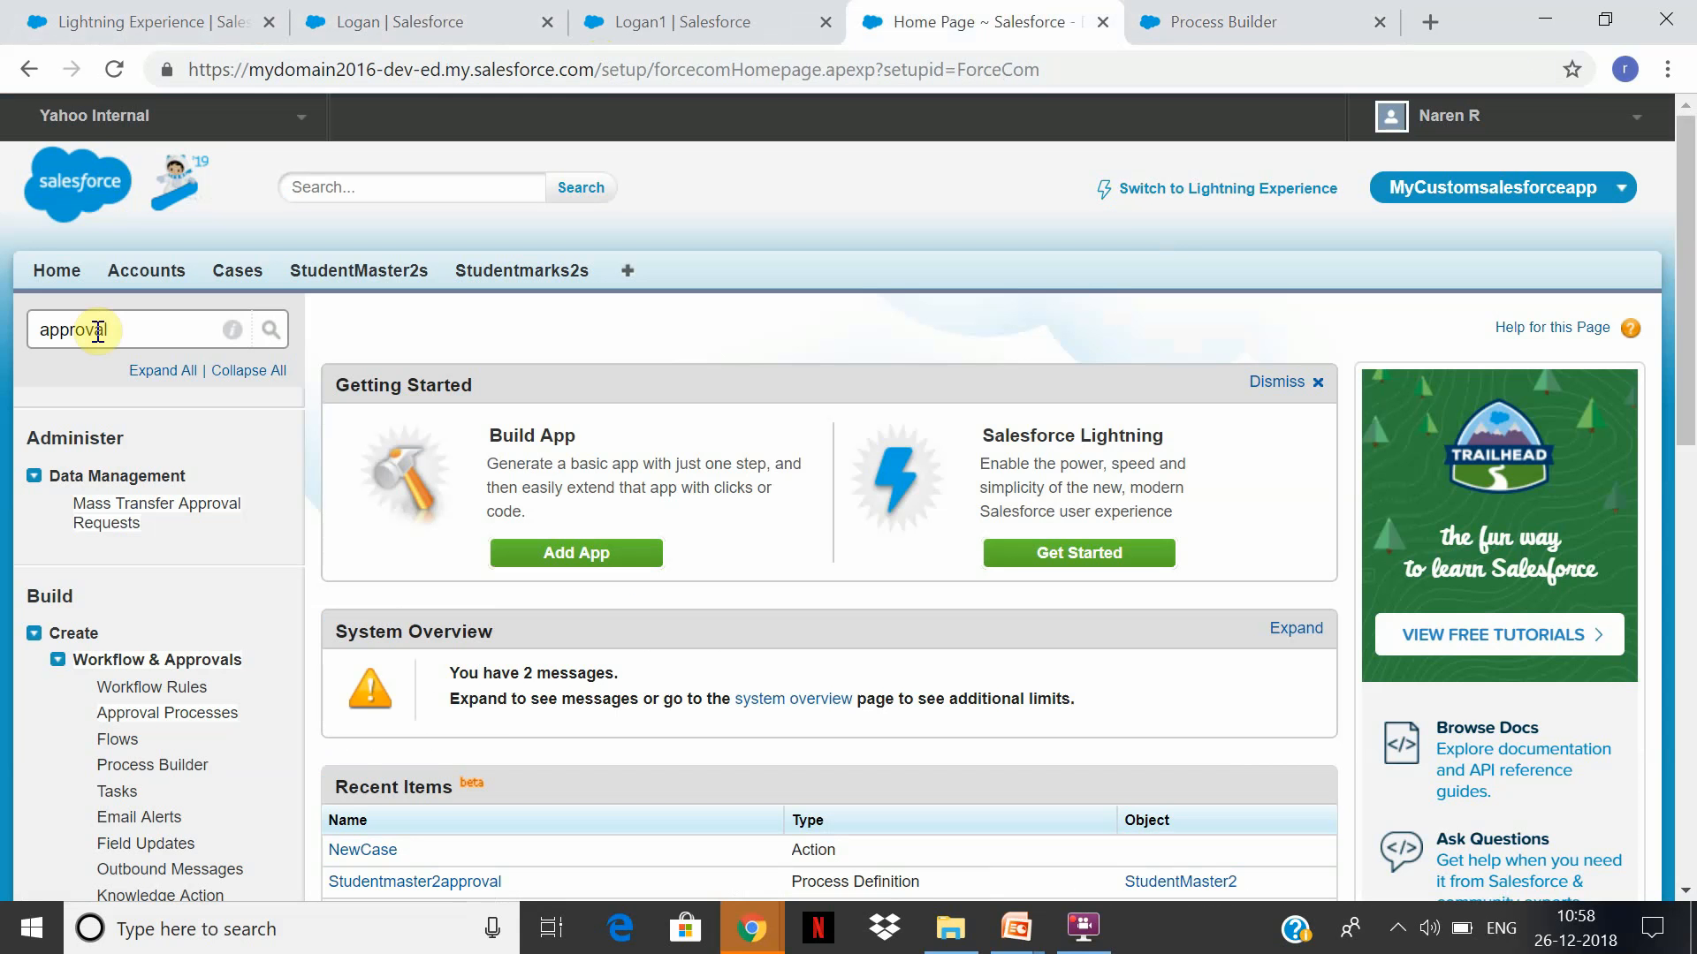
pyautogui.click(184, 716)
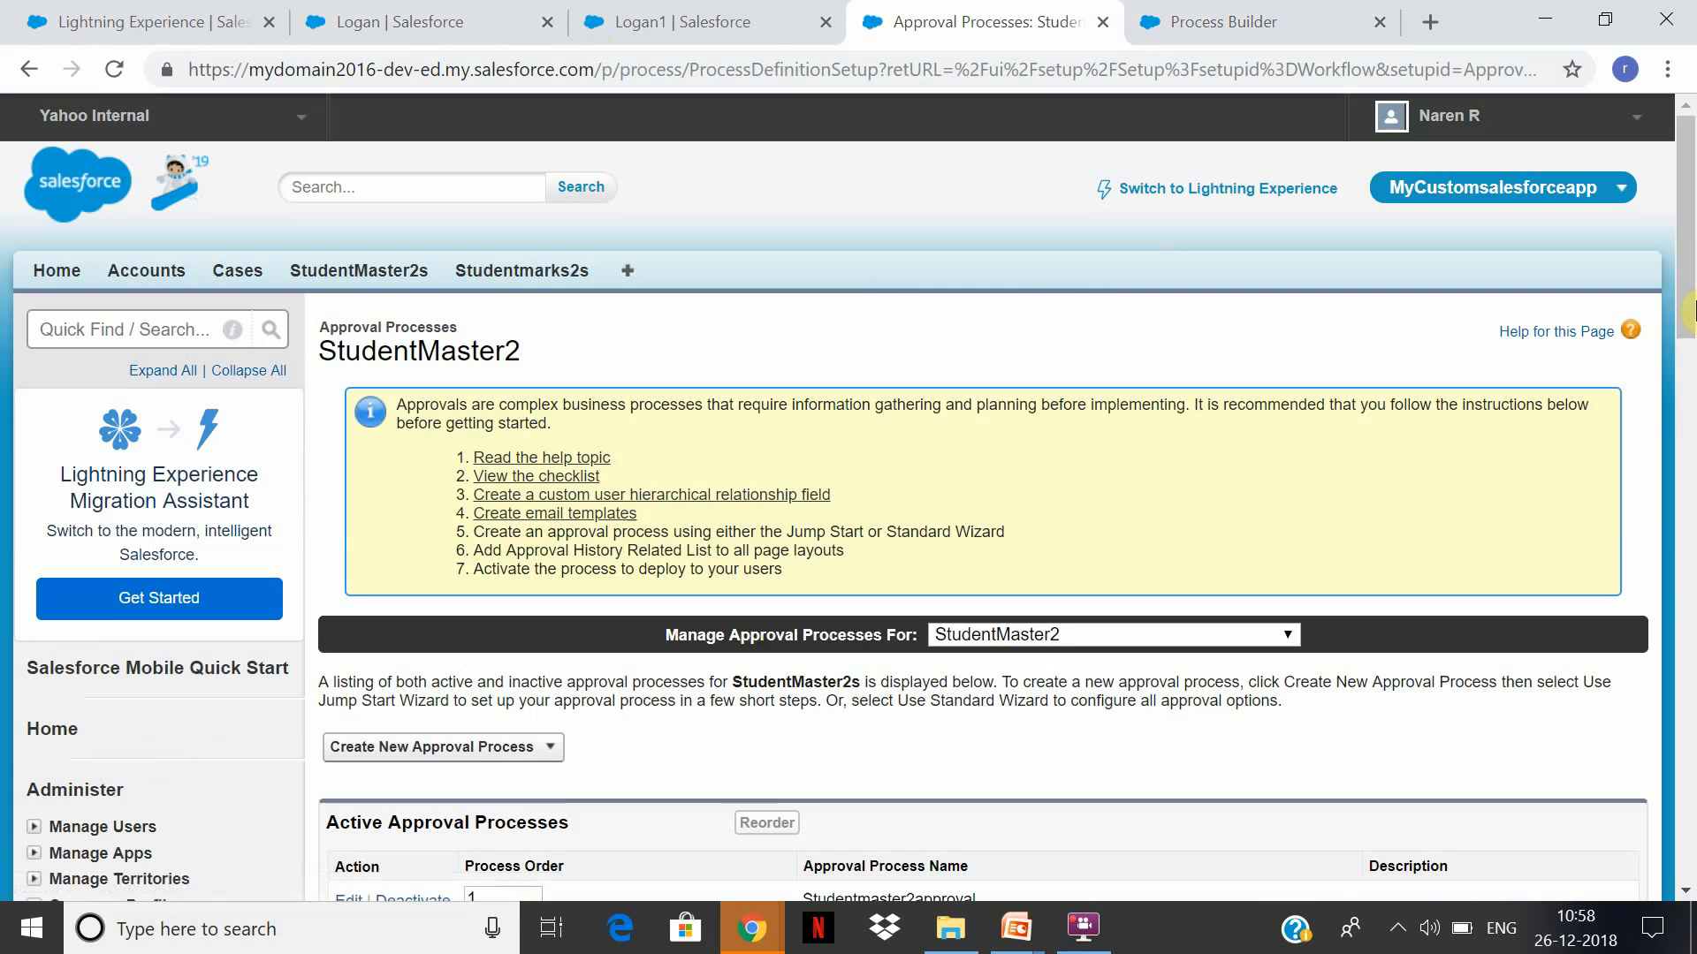
pyautogui.scroll(-4, 1237, 433)
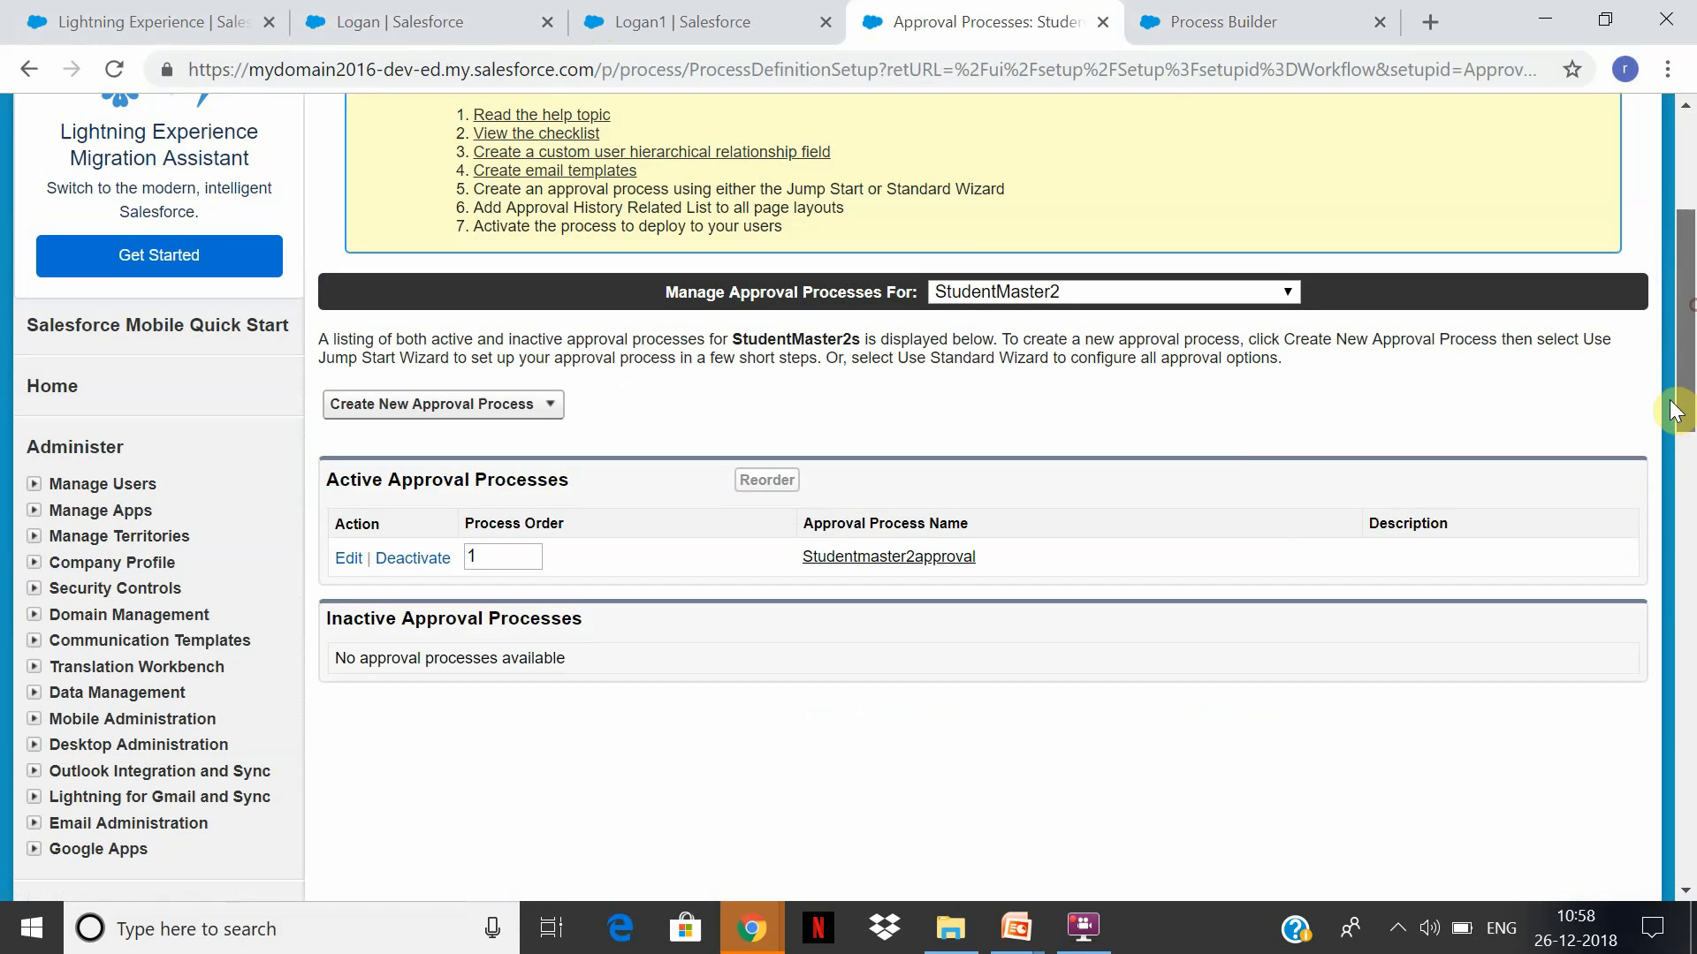
pyautogui.click(344, 559)
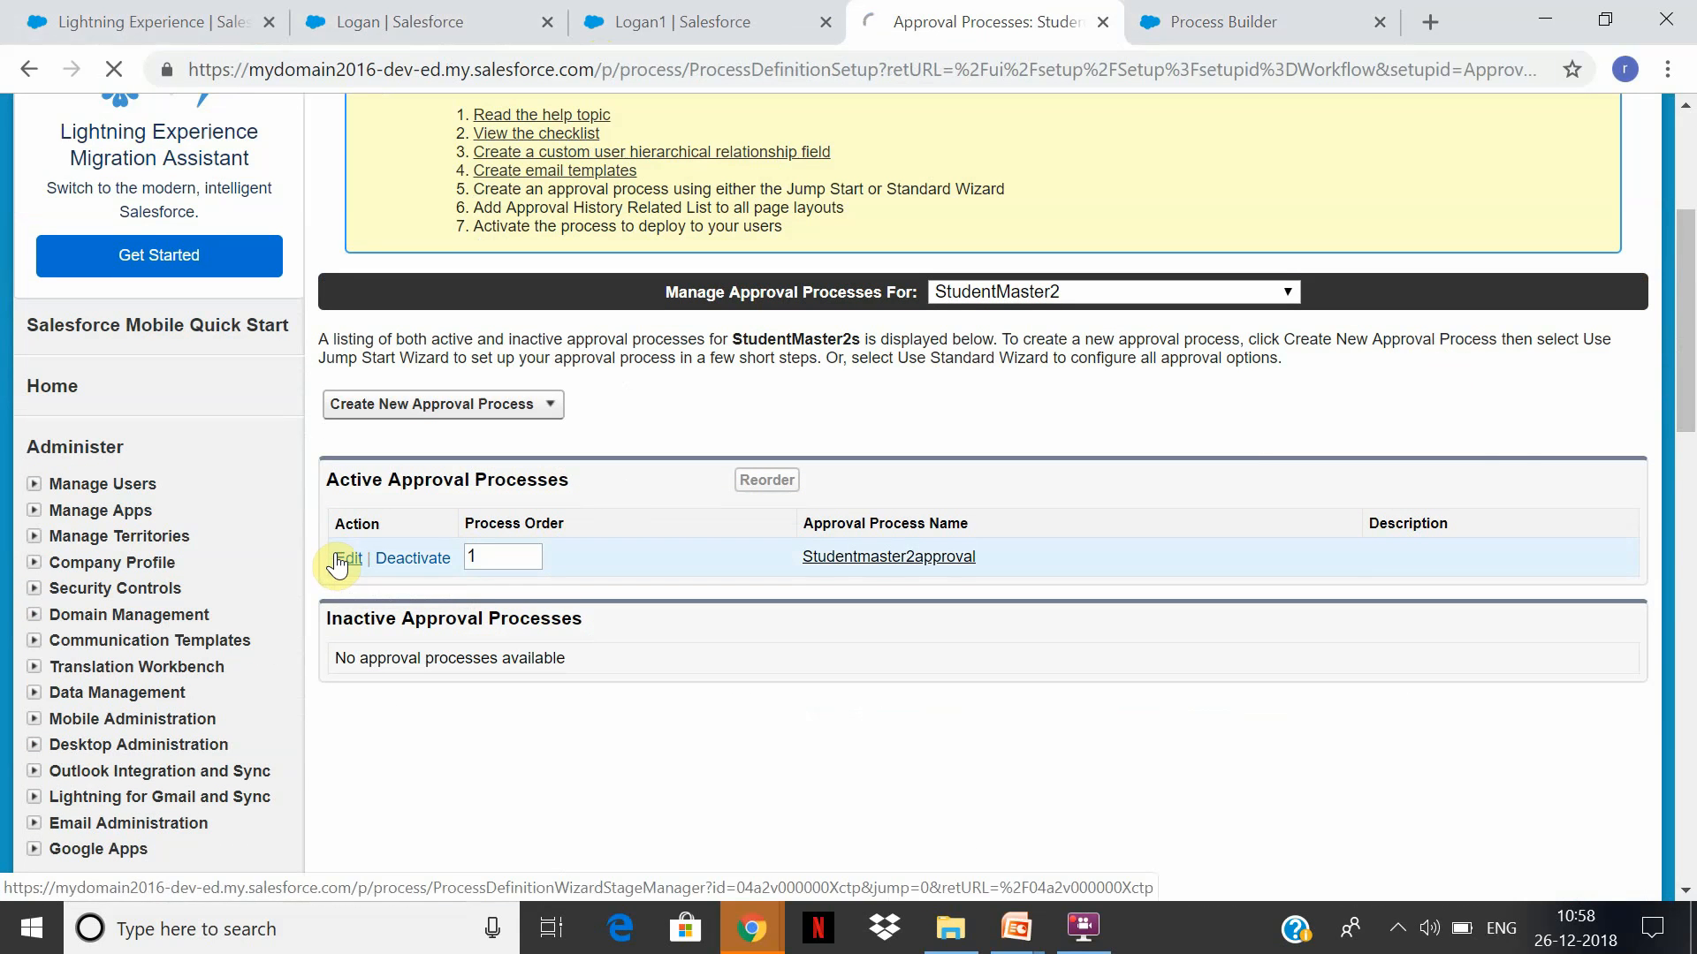
# Review all six pages of the Studentmaster2approval process definition, from name to initial submitters, and save it
pyautogui.scroll(-5, 1620, 326)
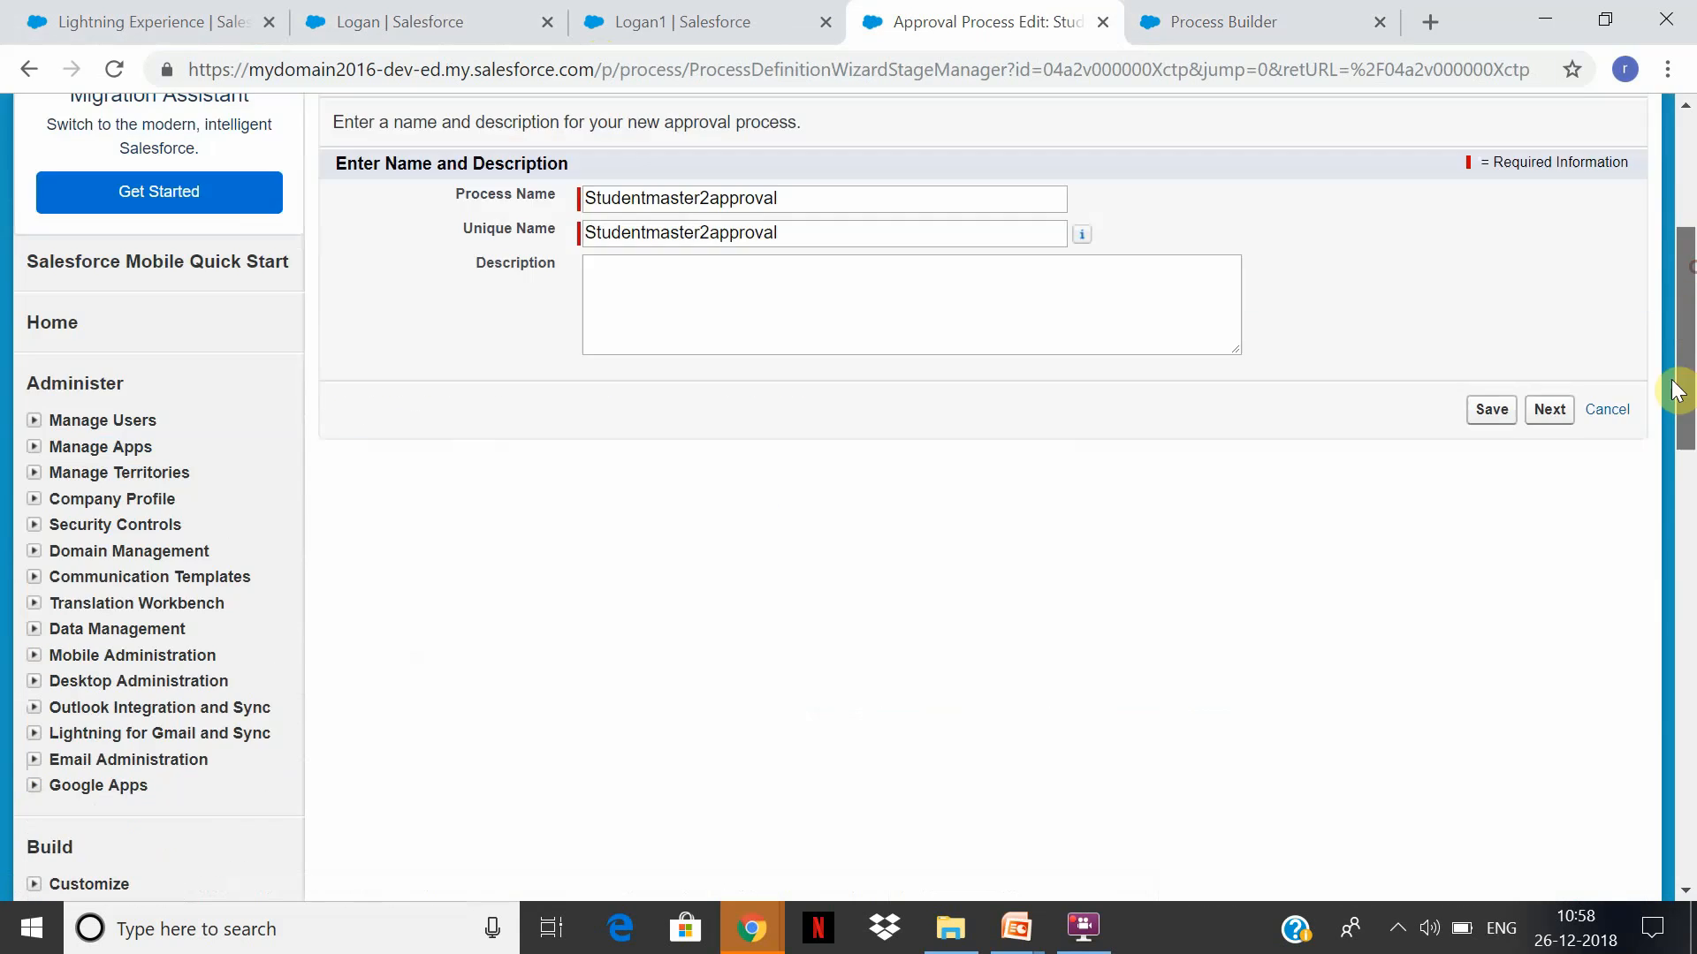
pyautogui.scroll(2, 1537, 383)
pyautogui.click(1548, 284)
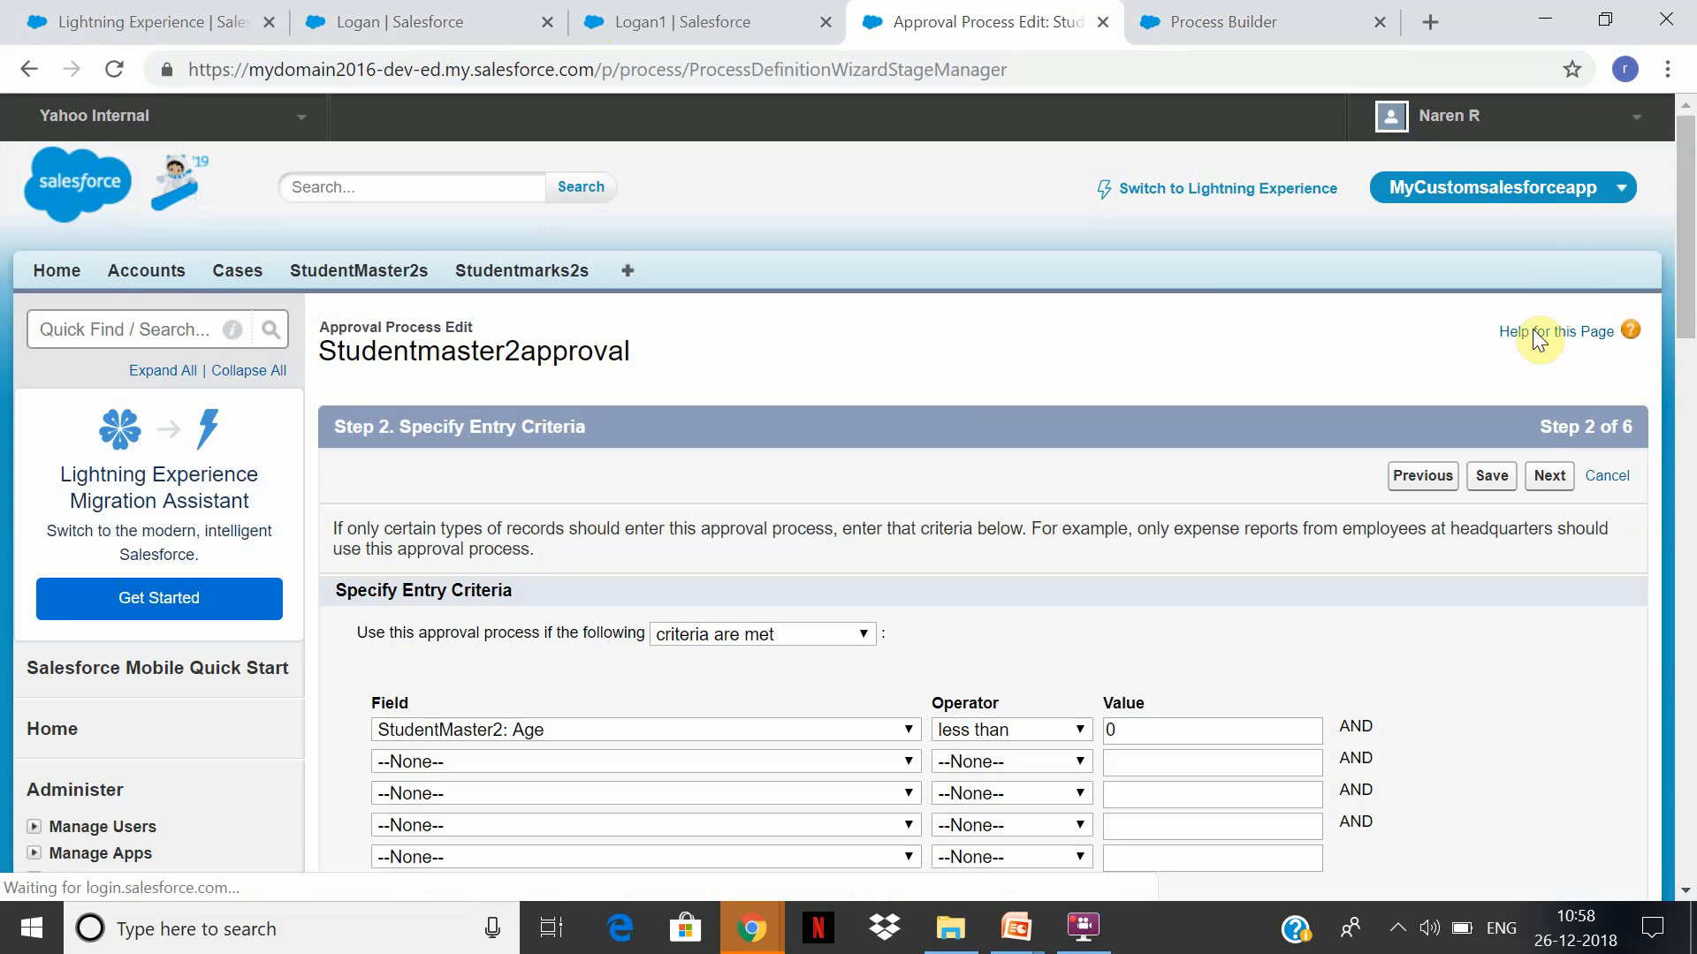
pyautogui.click(1547, 481)
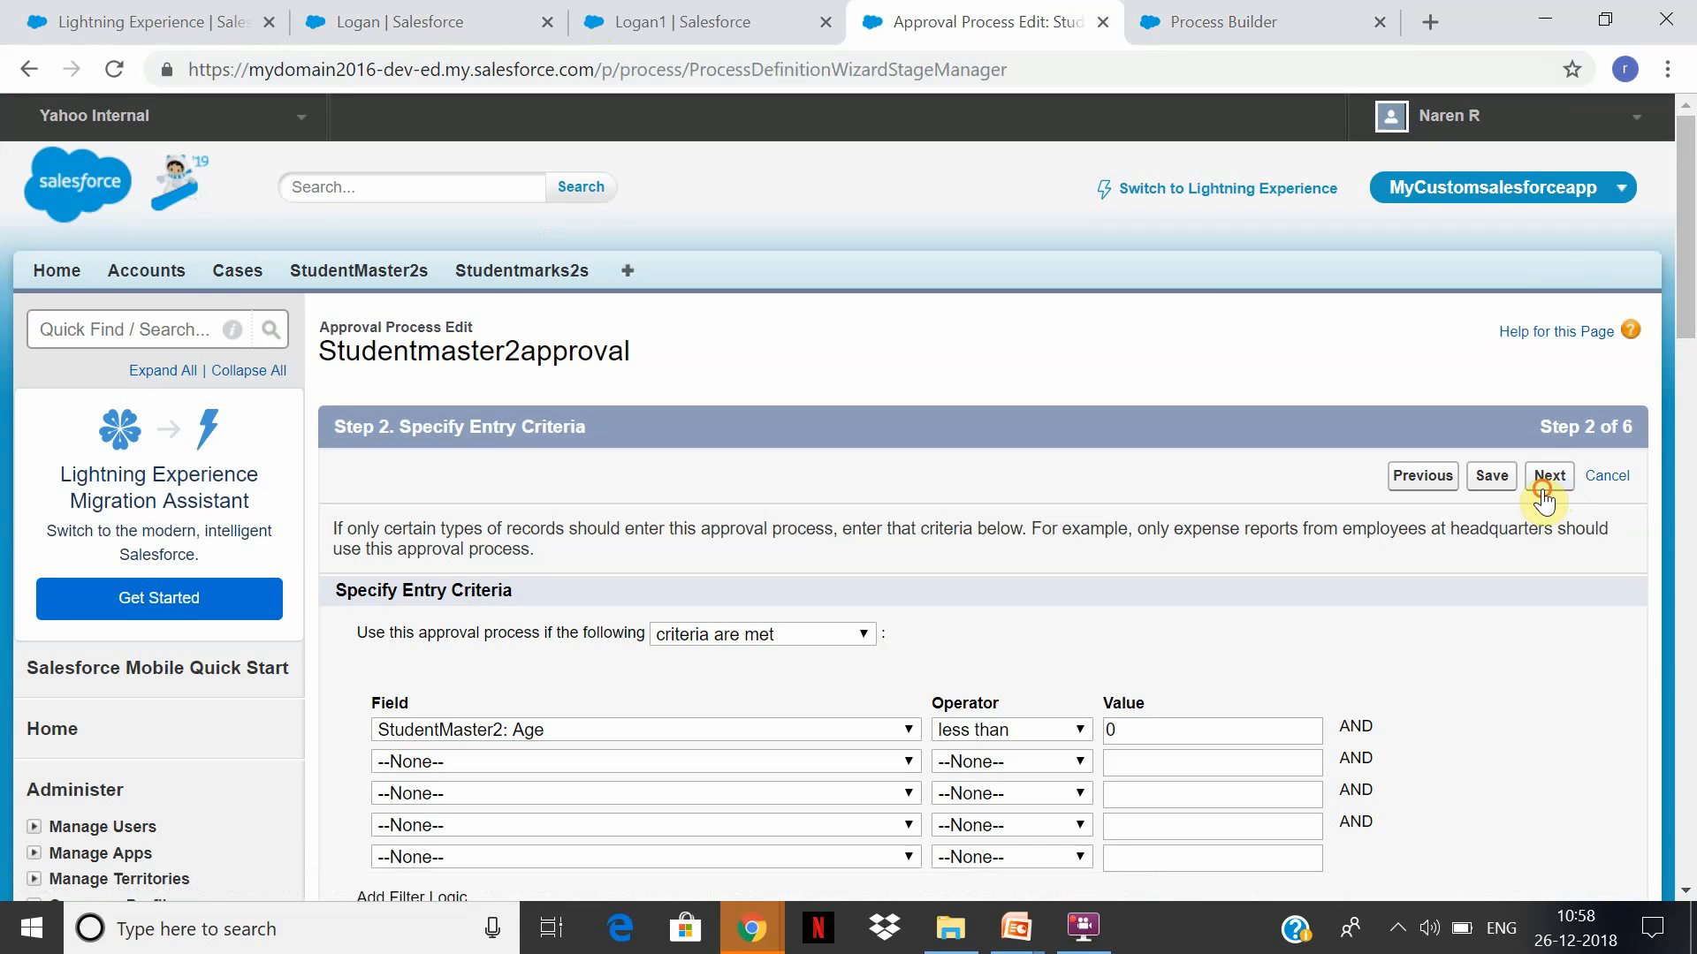
pyautogui.scroll(-2, 1524, 619)
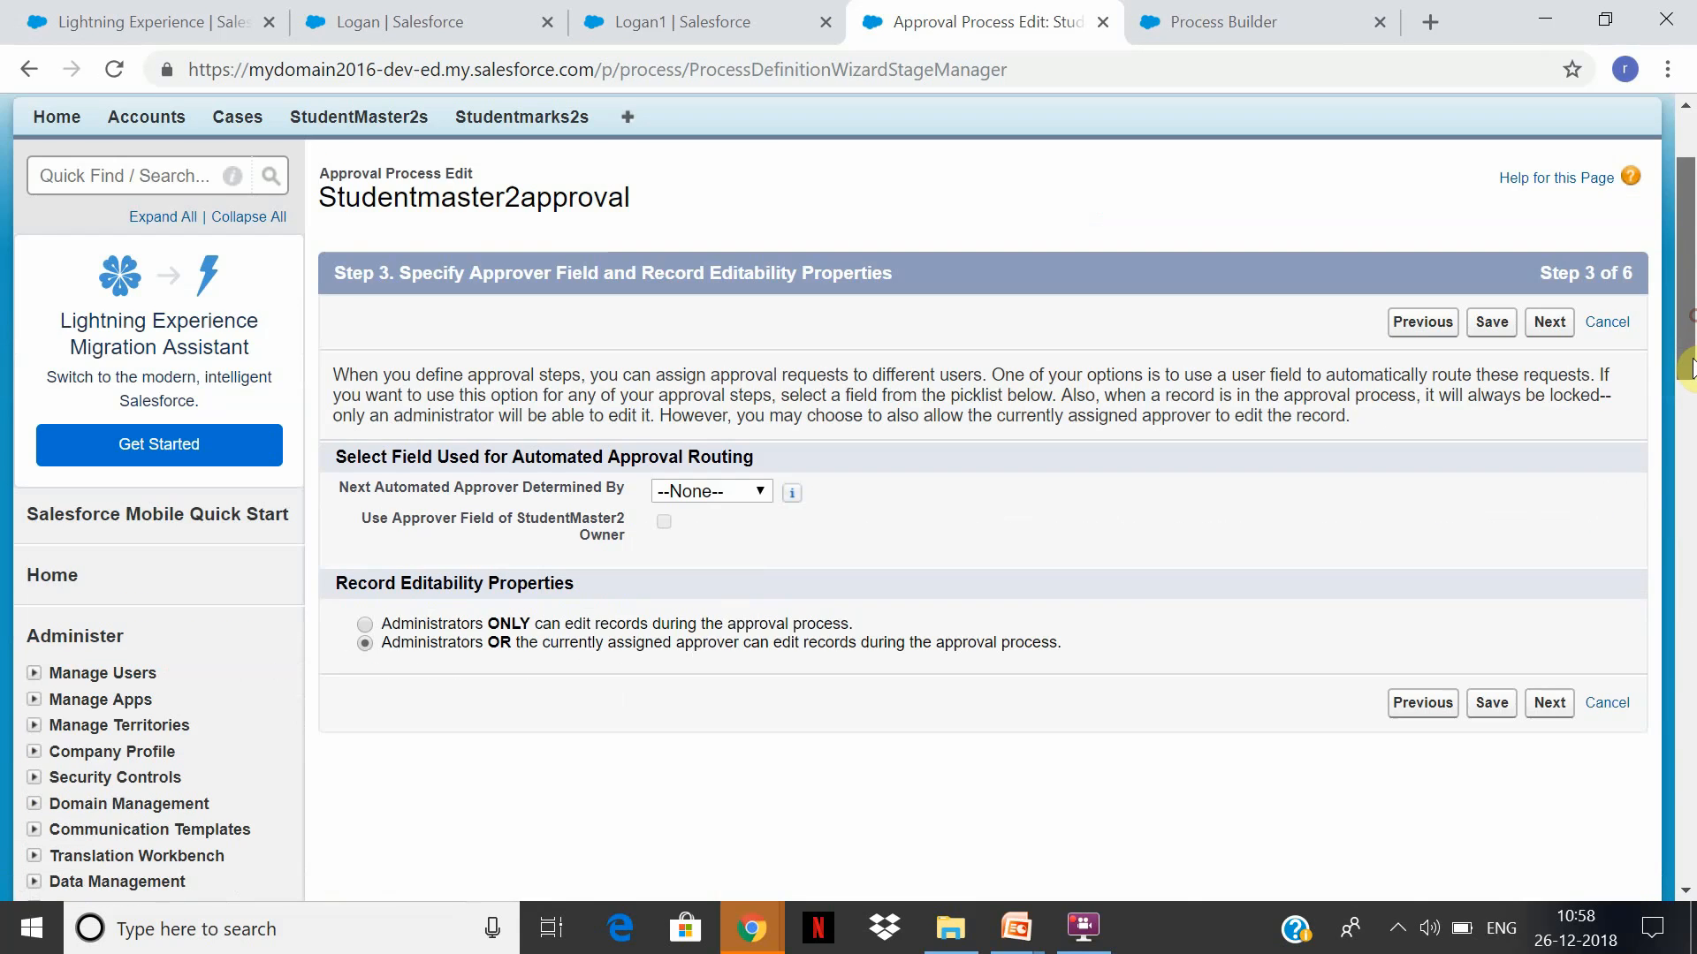
pyautogui.click(1538, 704)
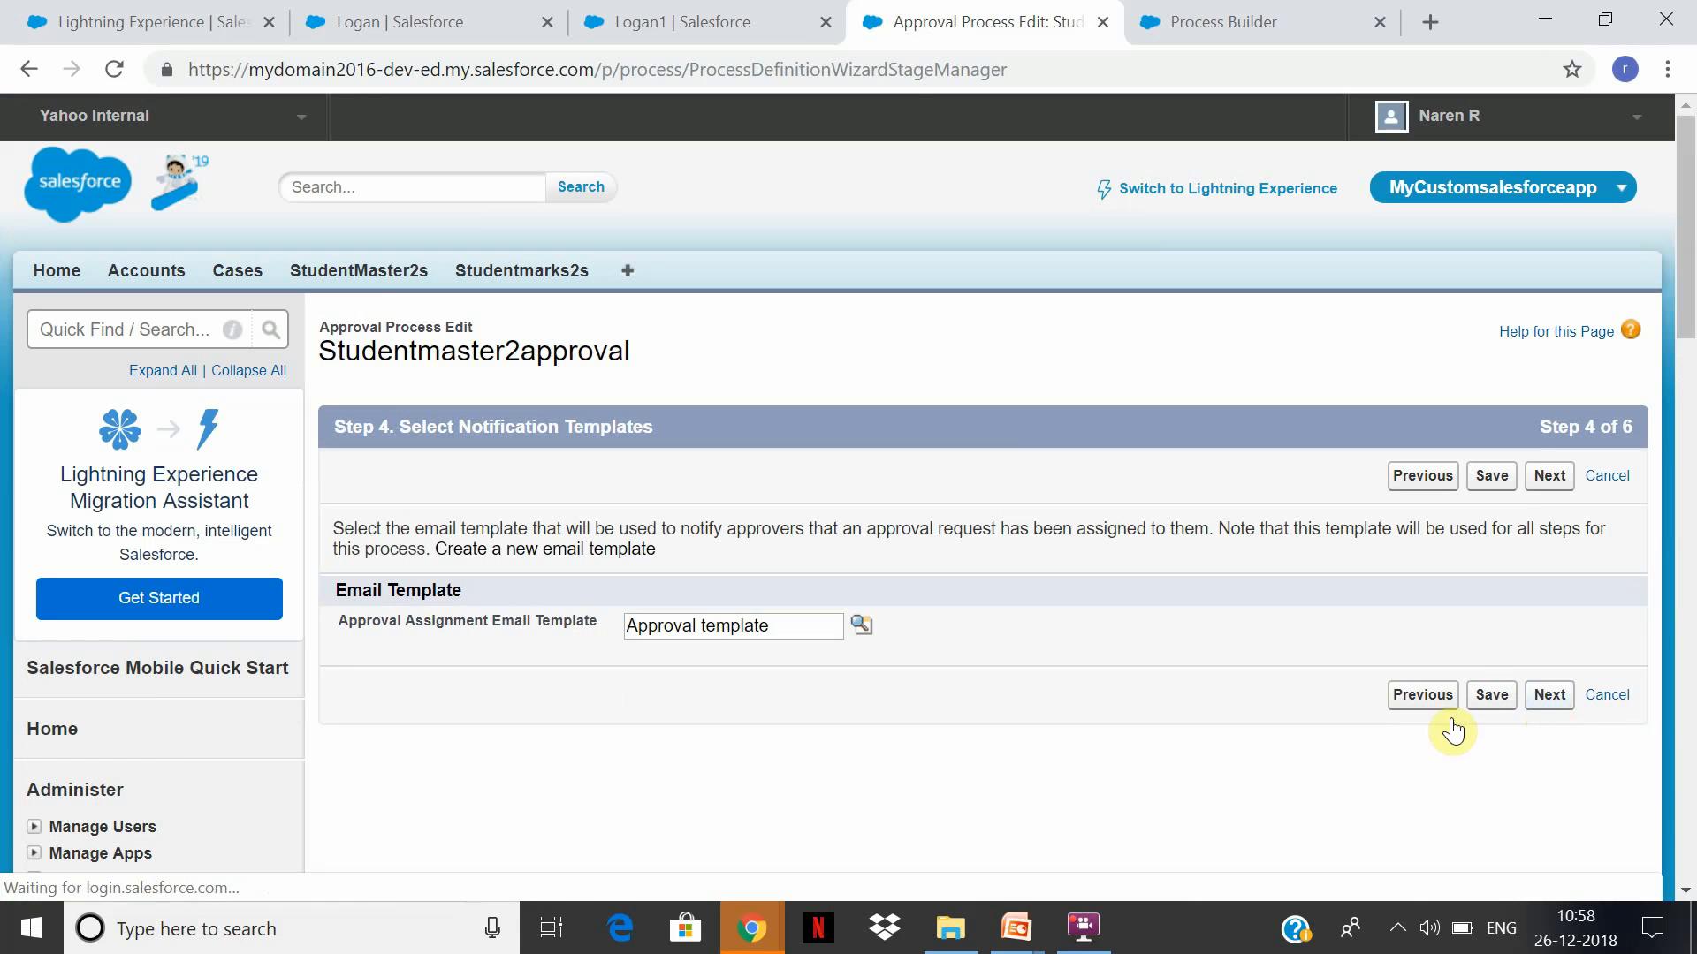
pyautogui.click(1551, 710)
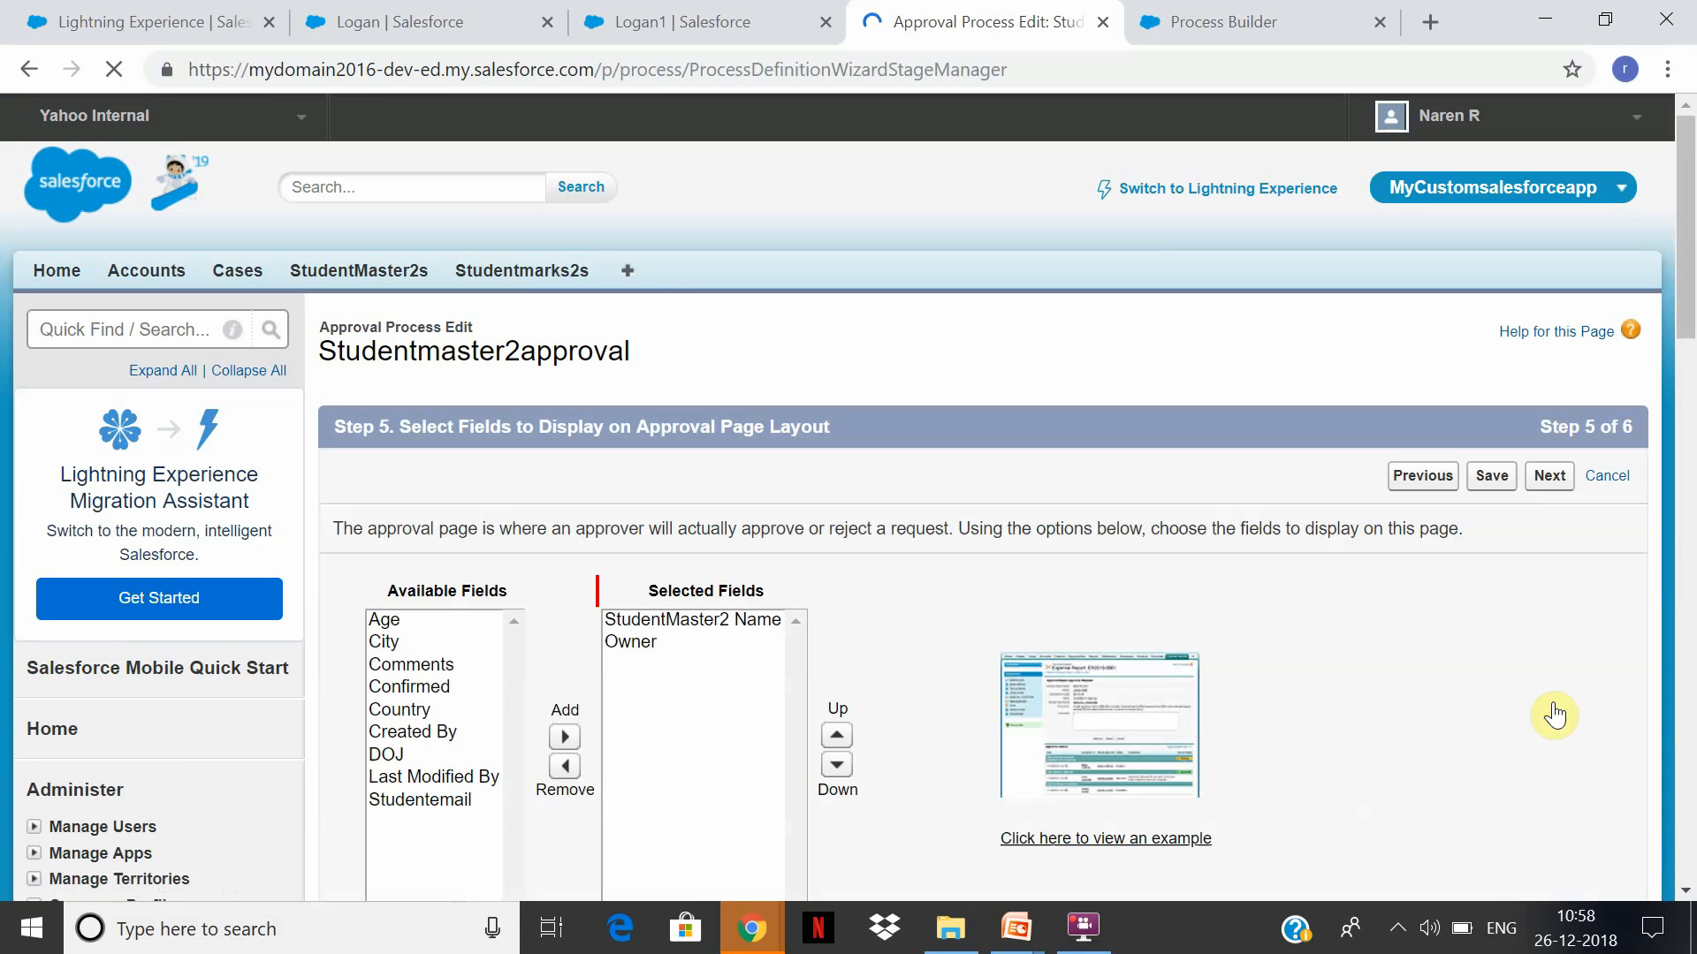
pyautogui.click(1552, 469)
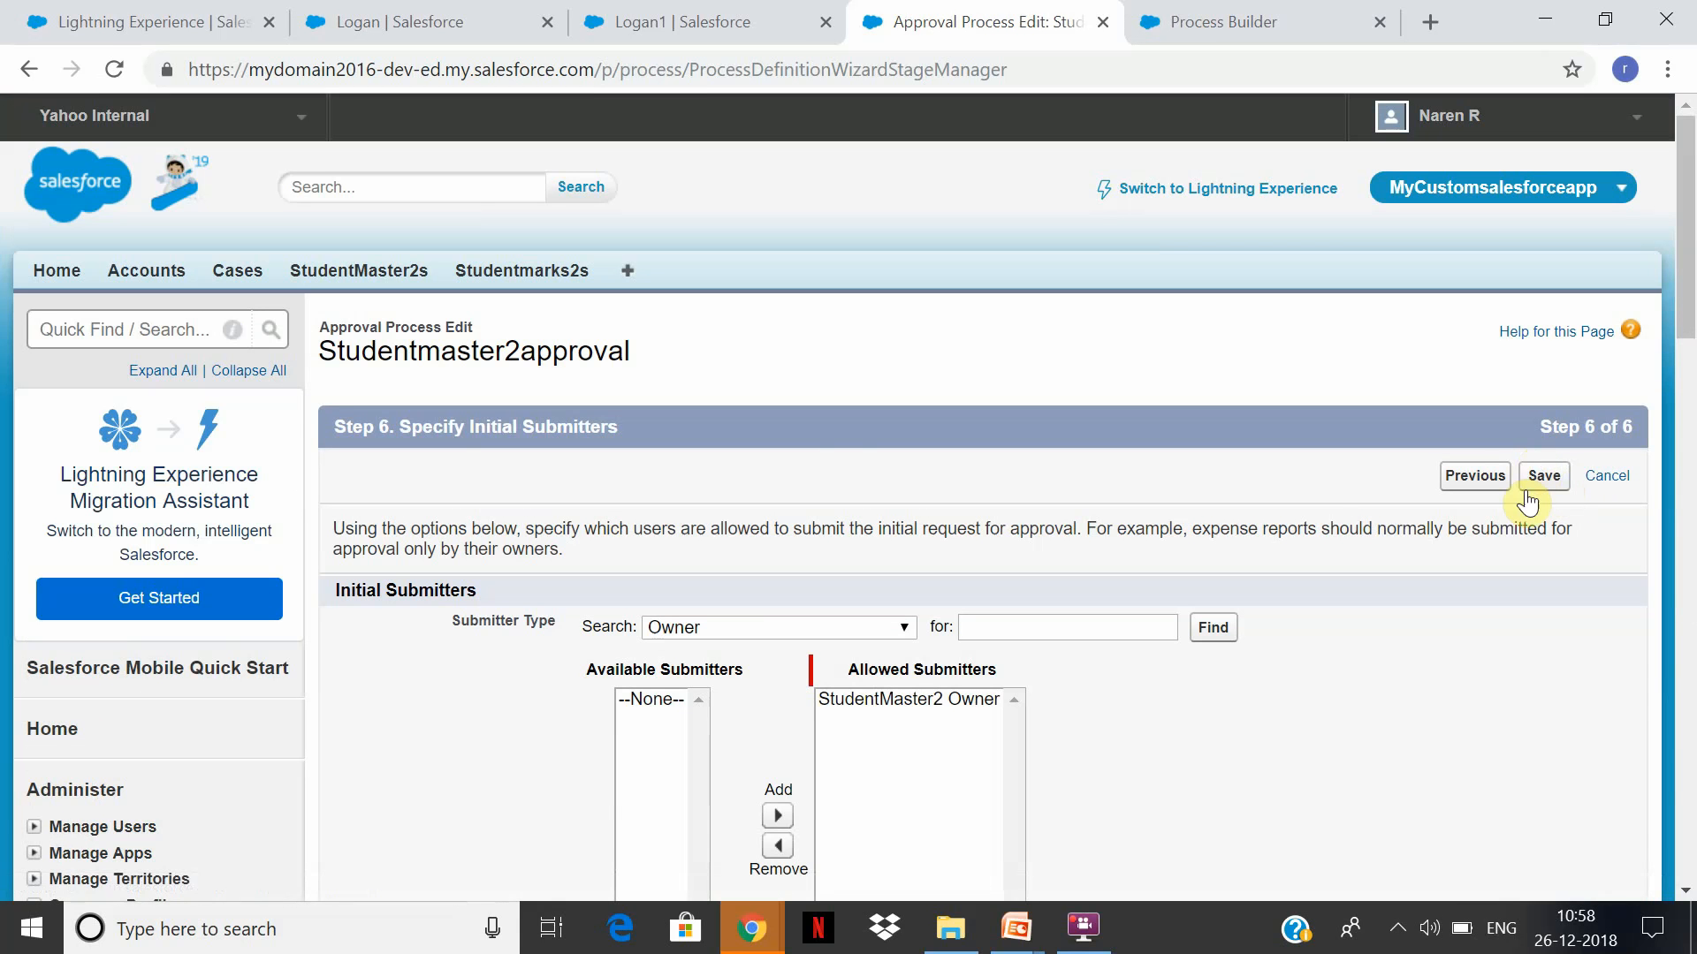
pyautogui.scroll(-8, 1687, 519)
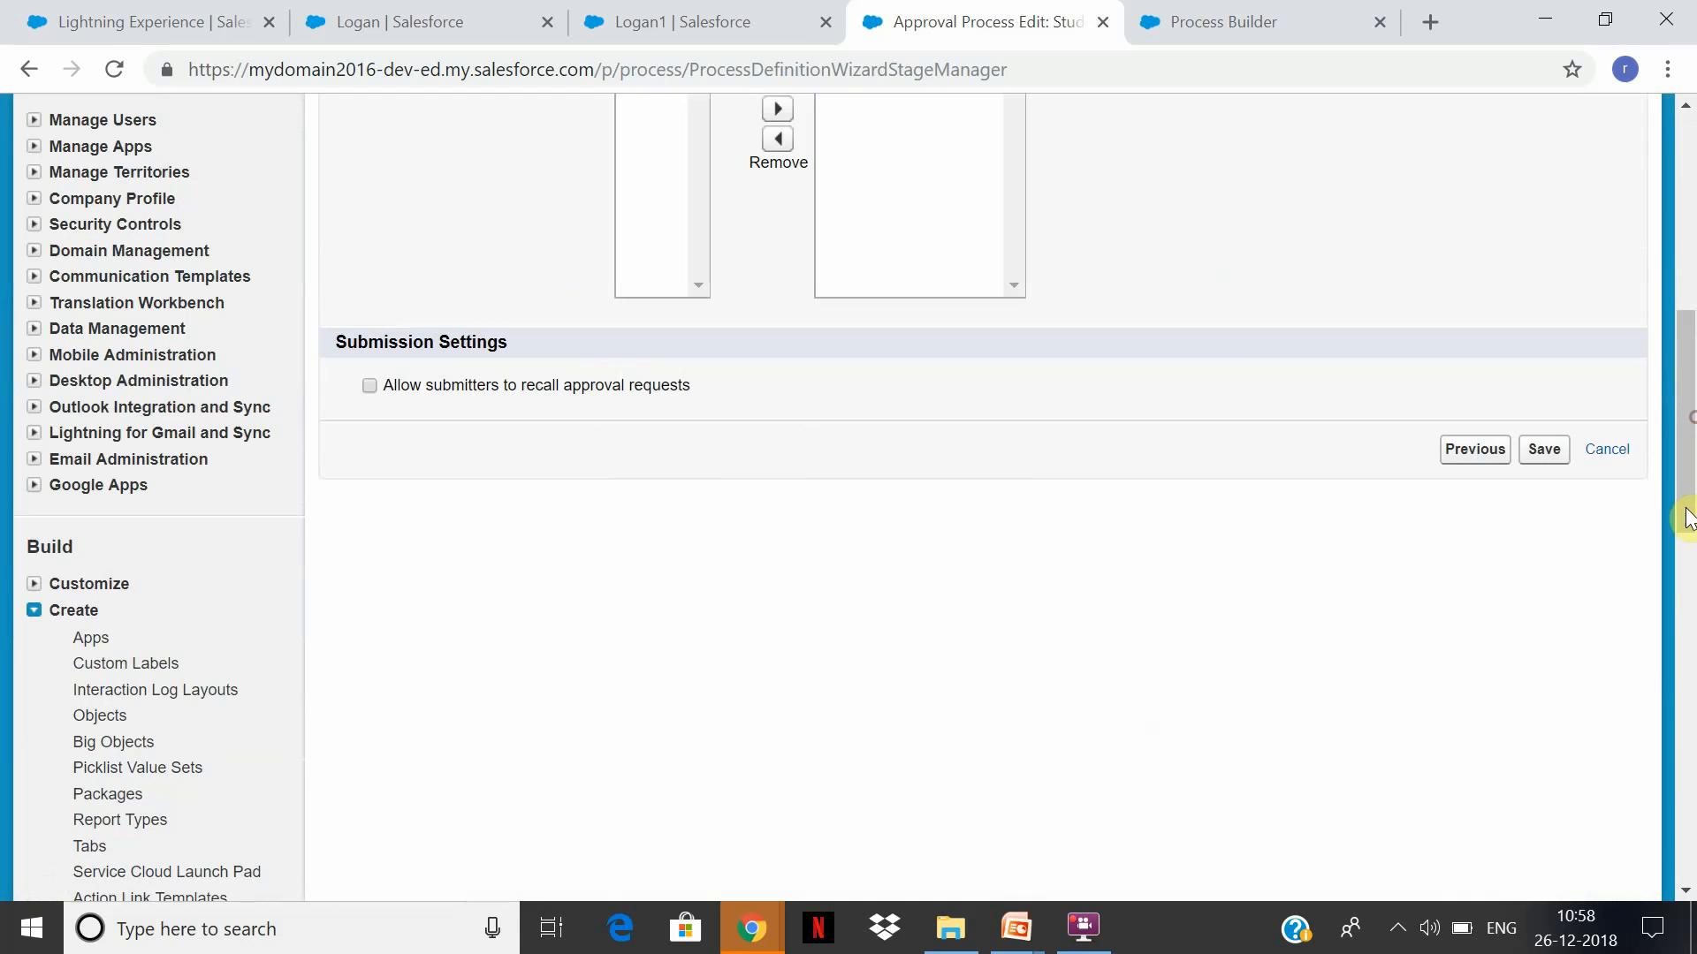
pyautogui.click(1547, 451)
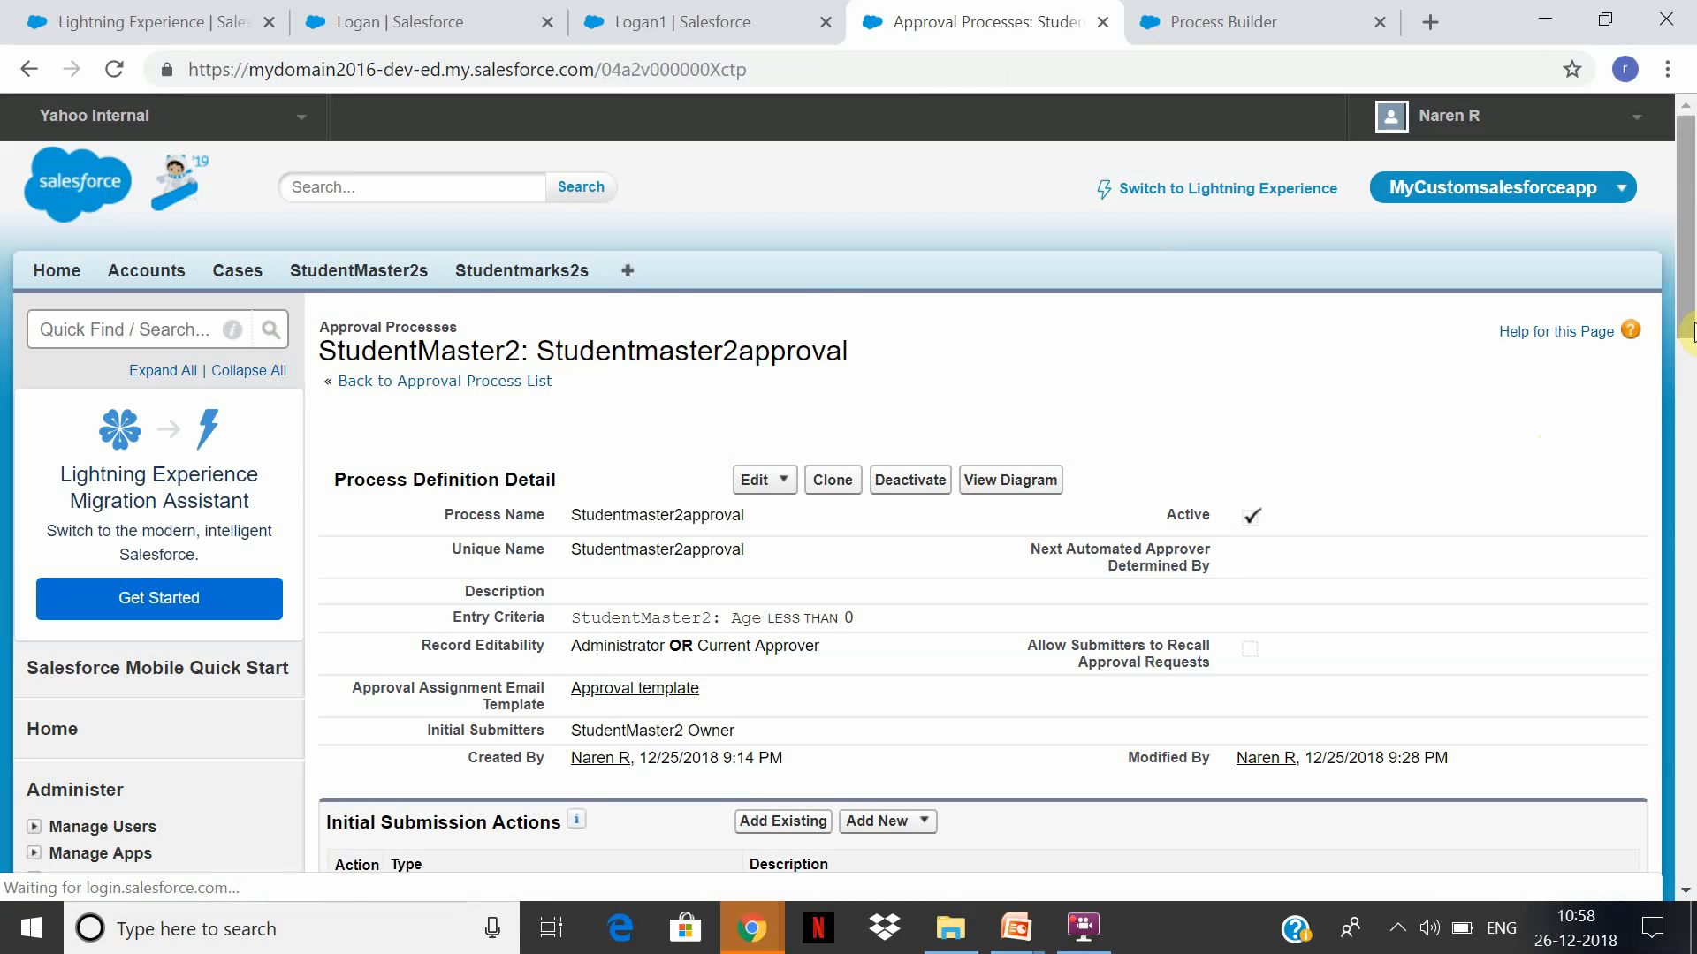
# Open step1 of the Studentmaster2approval process for editing and advance to its step criteria
pyautogui.scroll(-9, 1682, 414)
pyautogui.moveTo(1680, 409); pyautogui.dragTo(1680, 400)
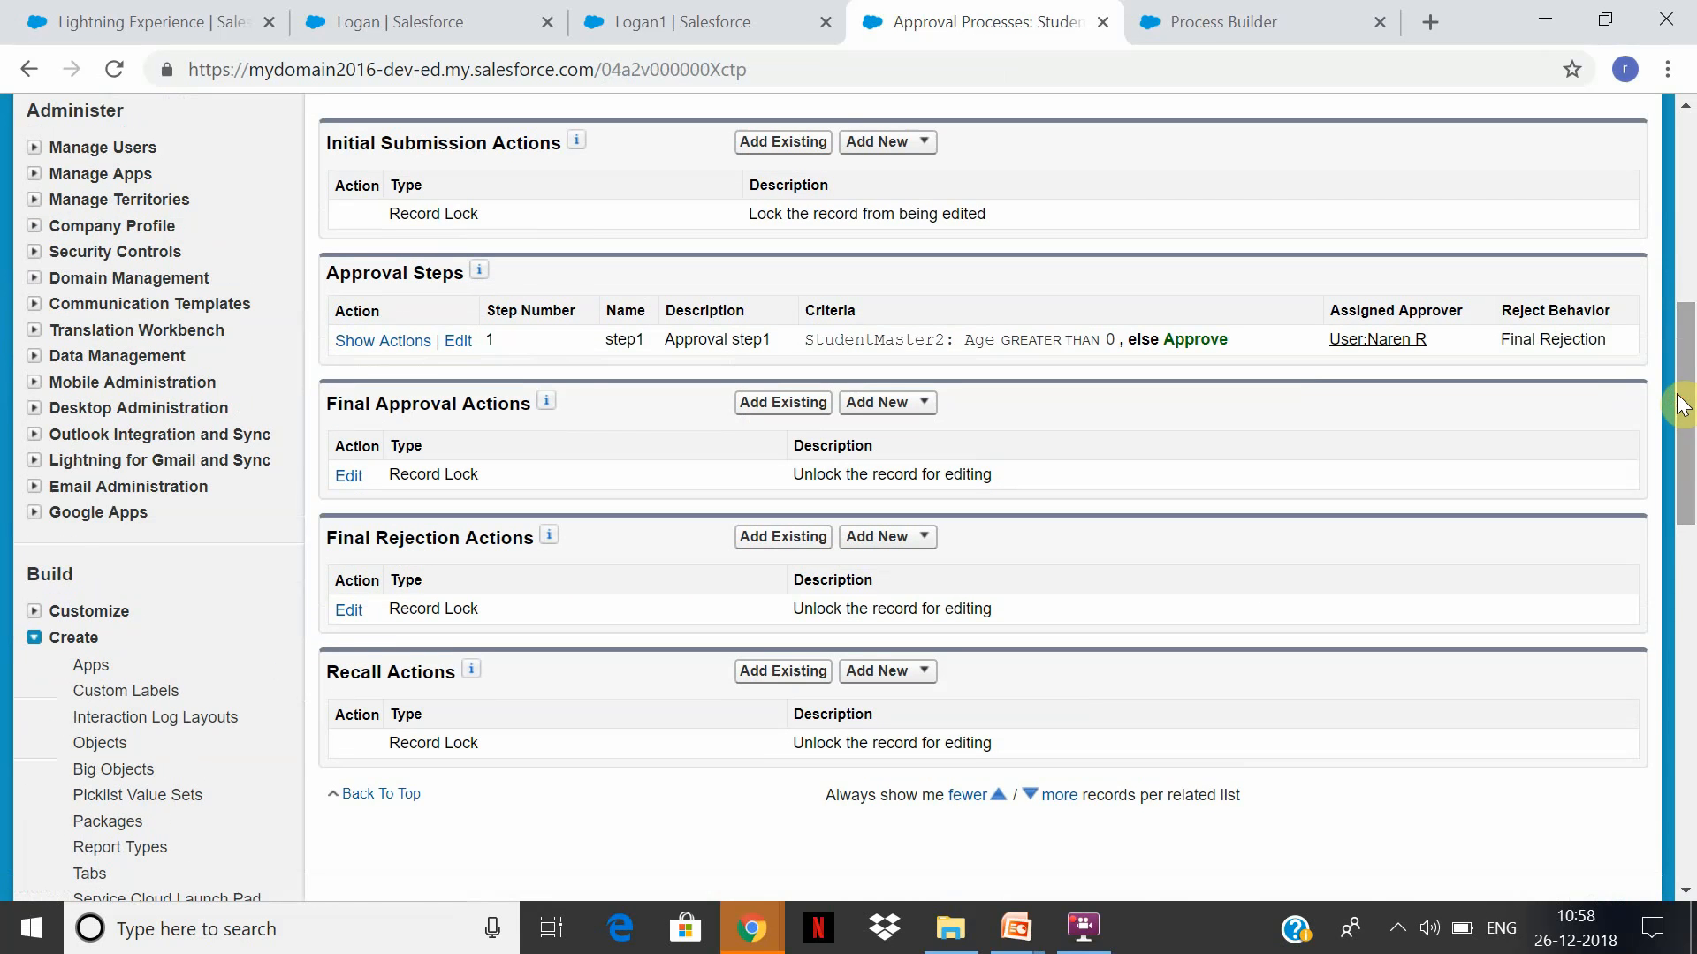
pyautogui.click(457, 341)
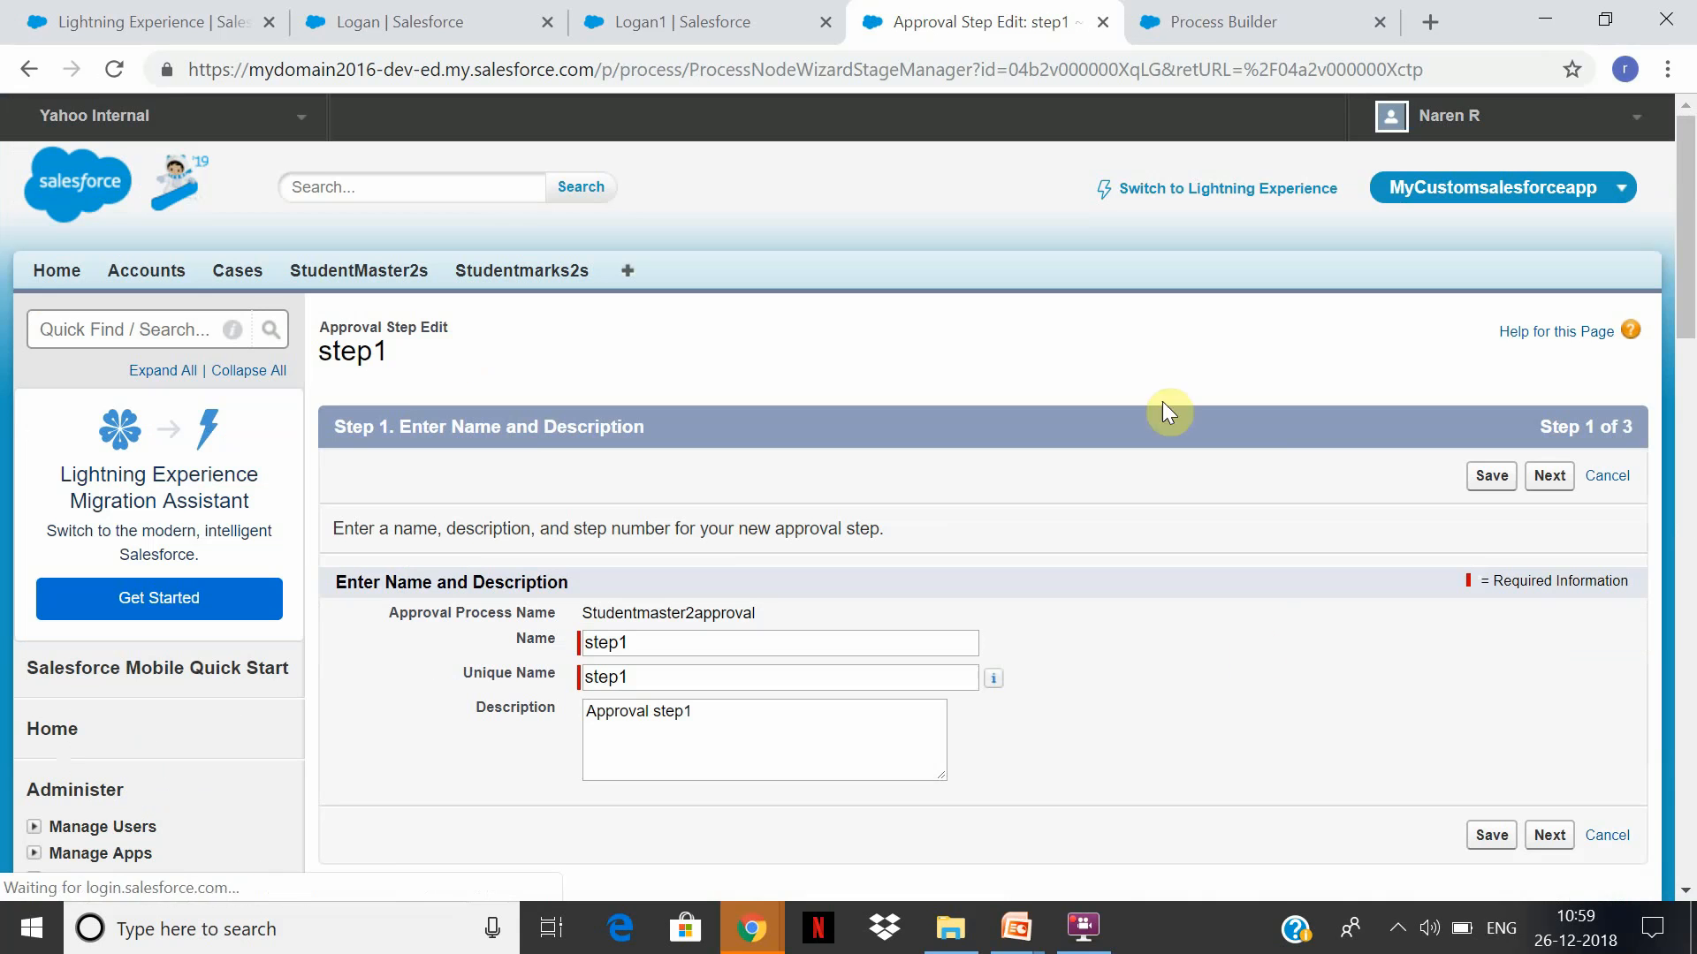
pyautogui.click(1553, 850)
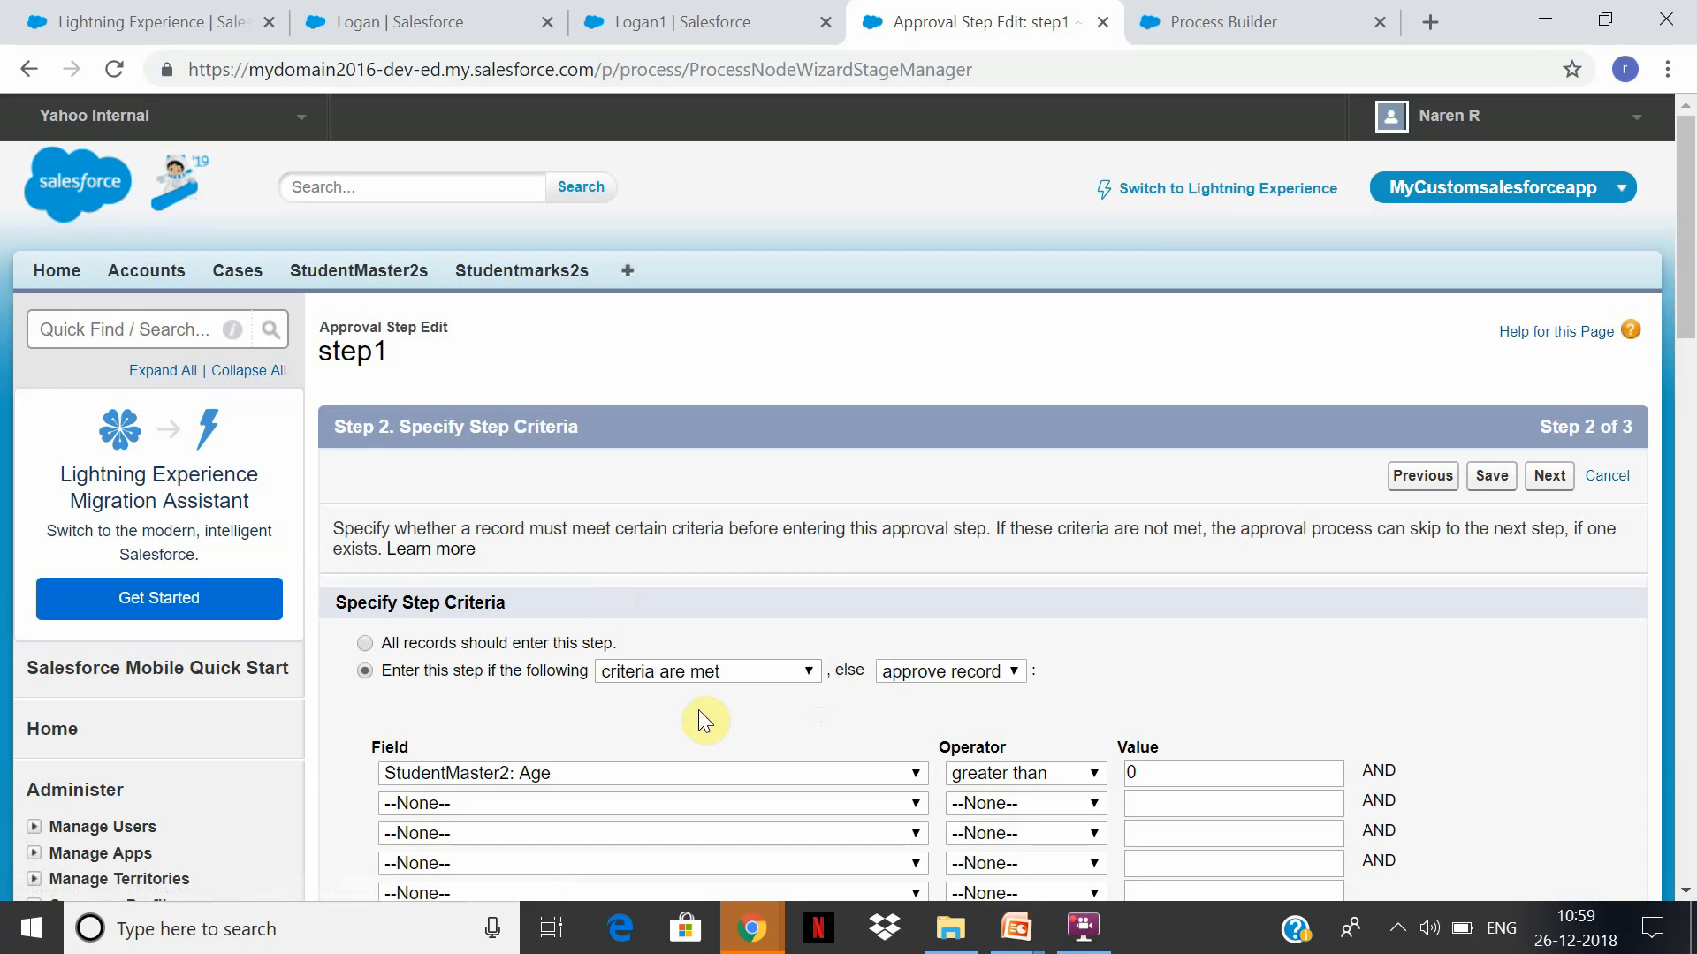
# Try to save step1 with all records entering the step while its Age criterion is still defined
pyautogui.click(541, 643)
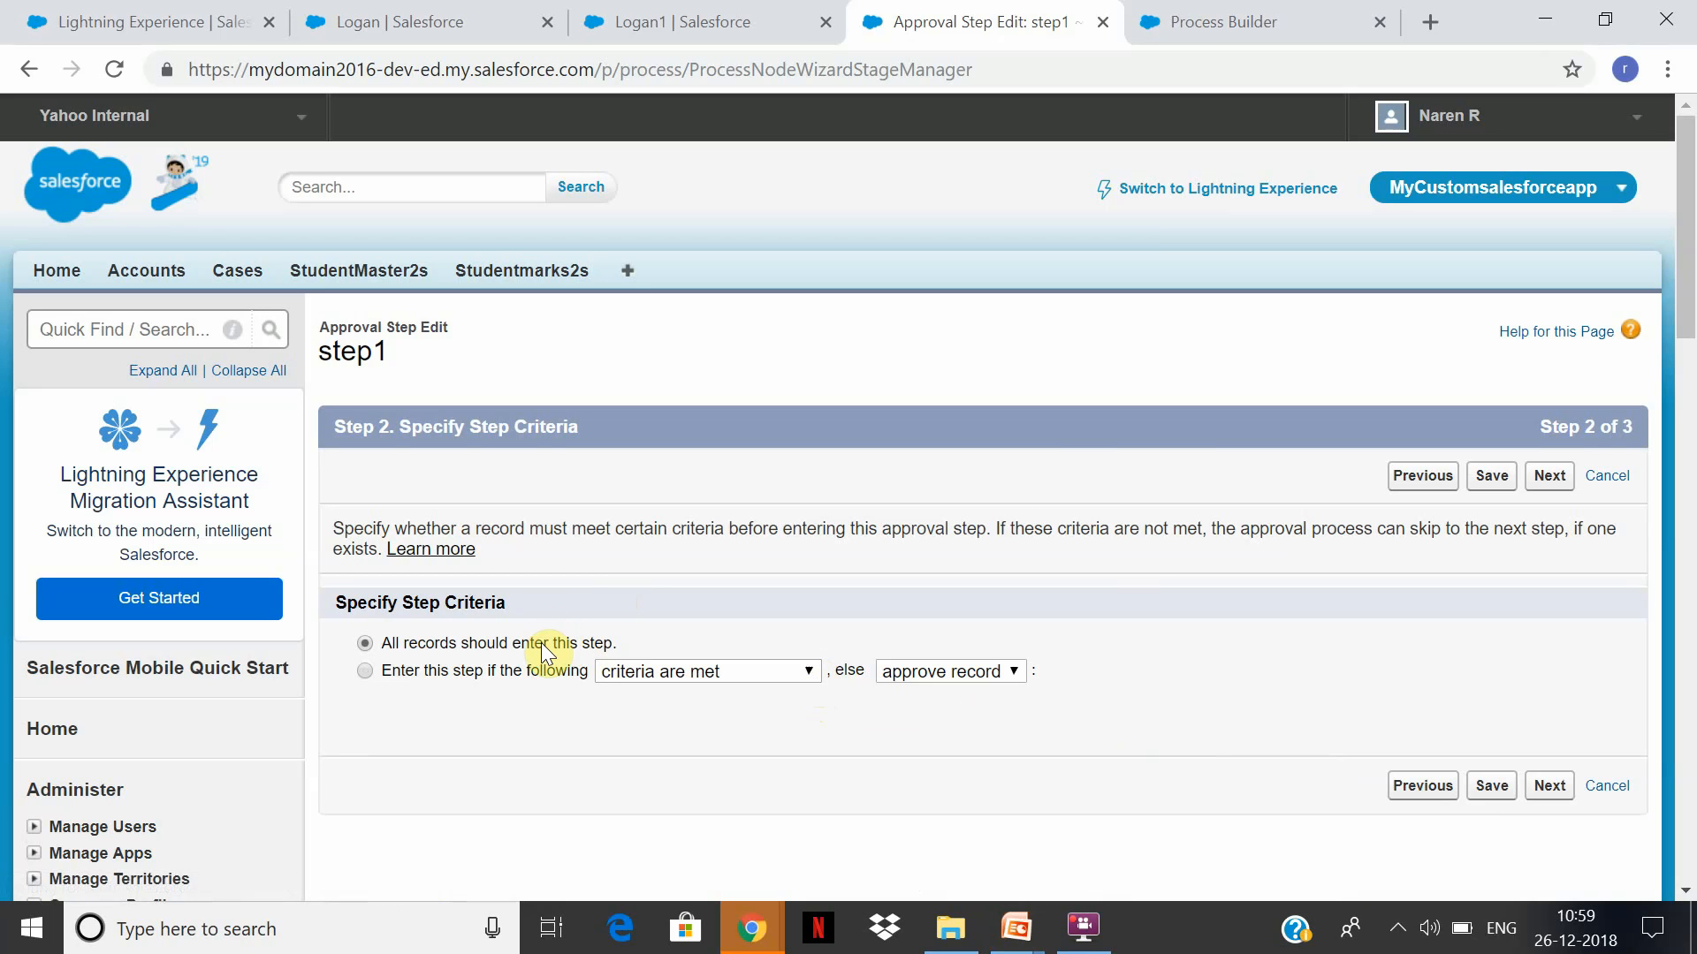
pyautogui.click(1490, 789)
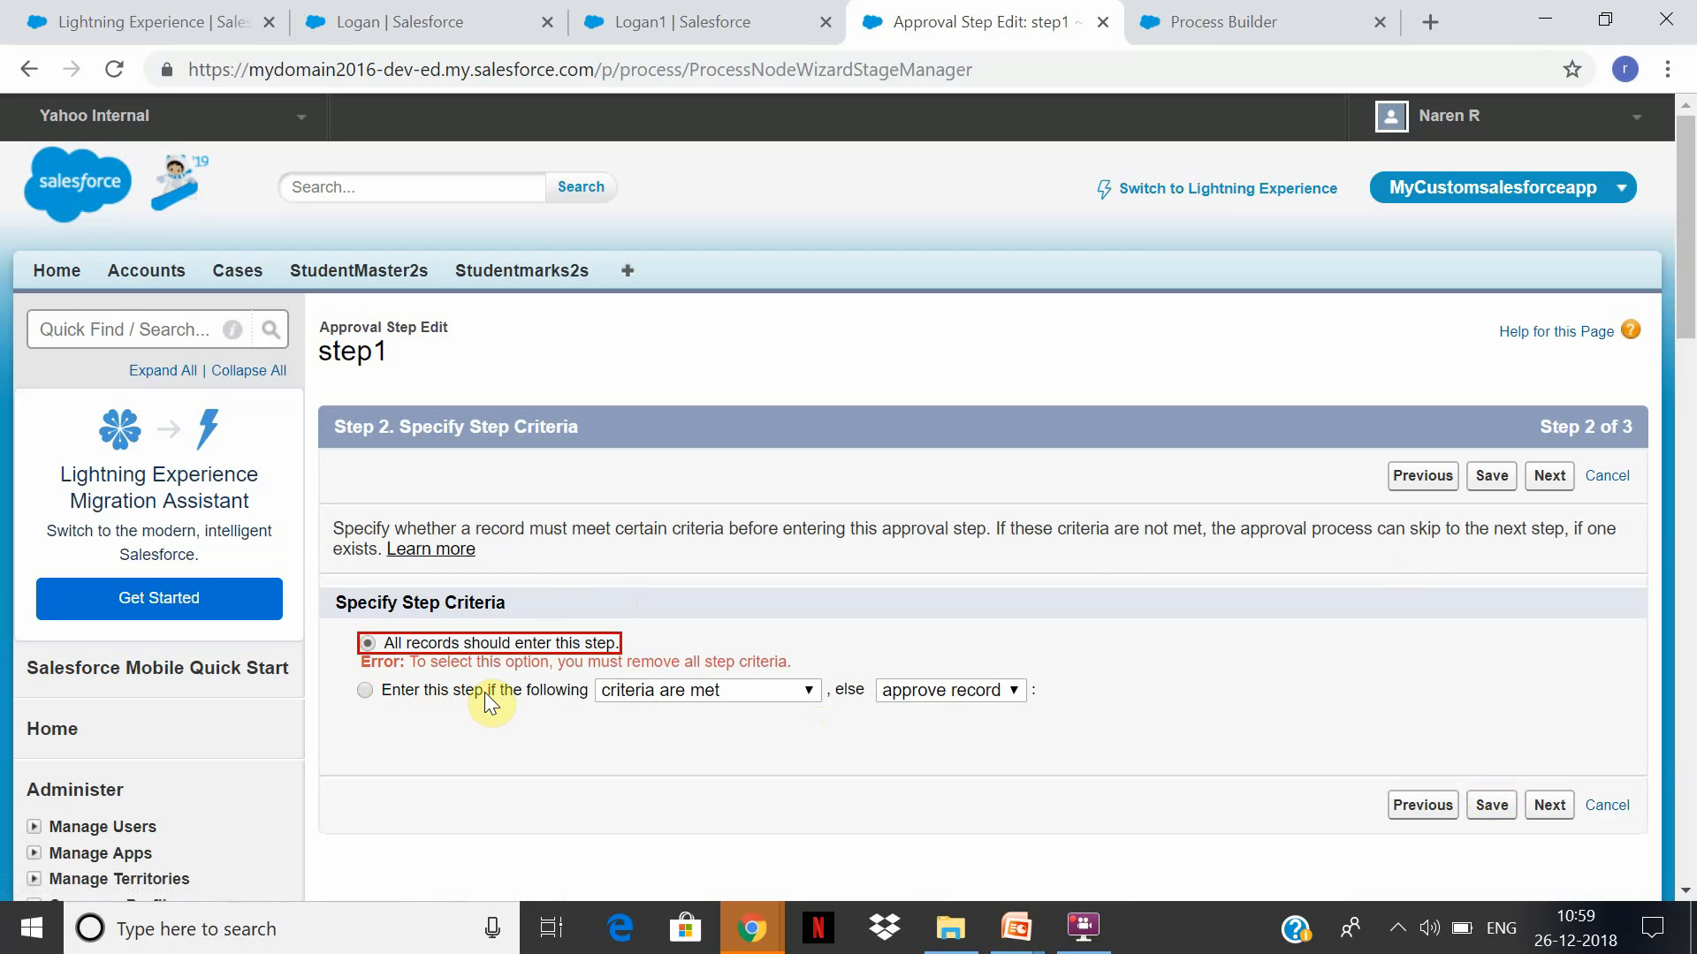
pyautogui.click(1427, 806)
# Set step1 to be entered only if criteria are met, else approve record, and bring up its criteria rows
pyautogui.click(510, 690)
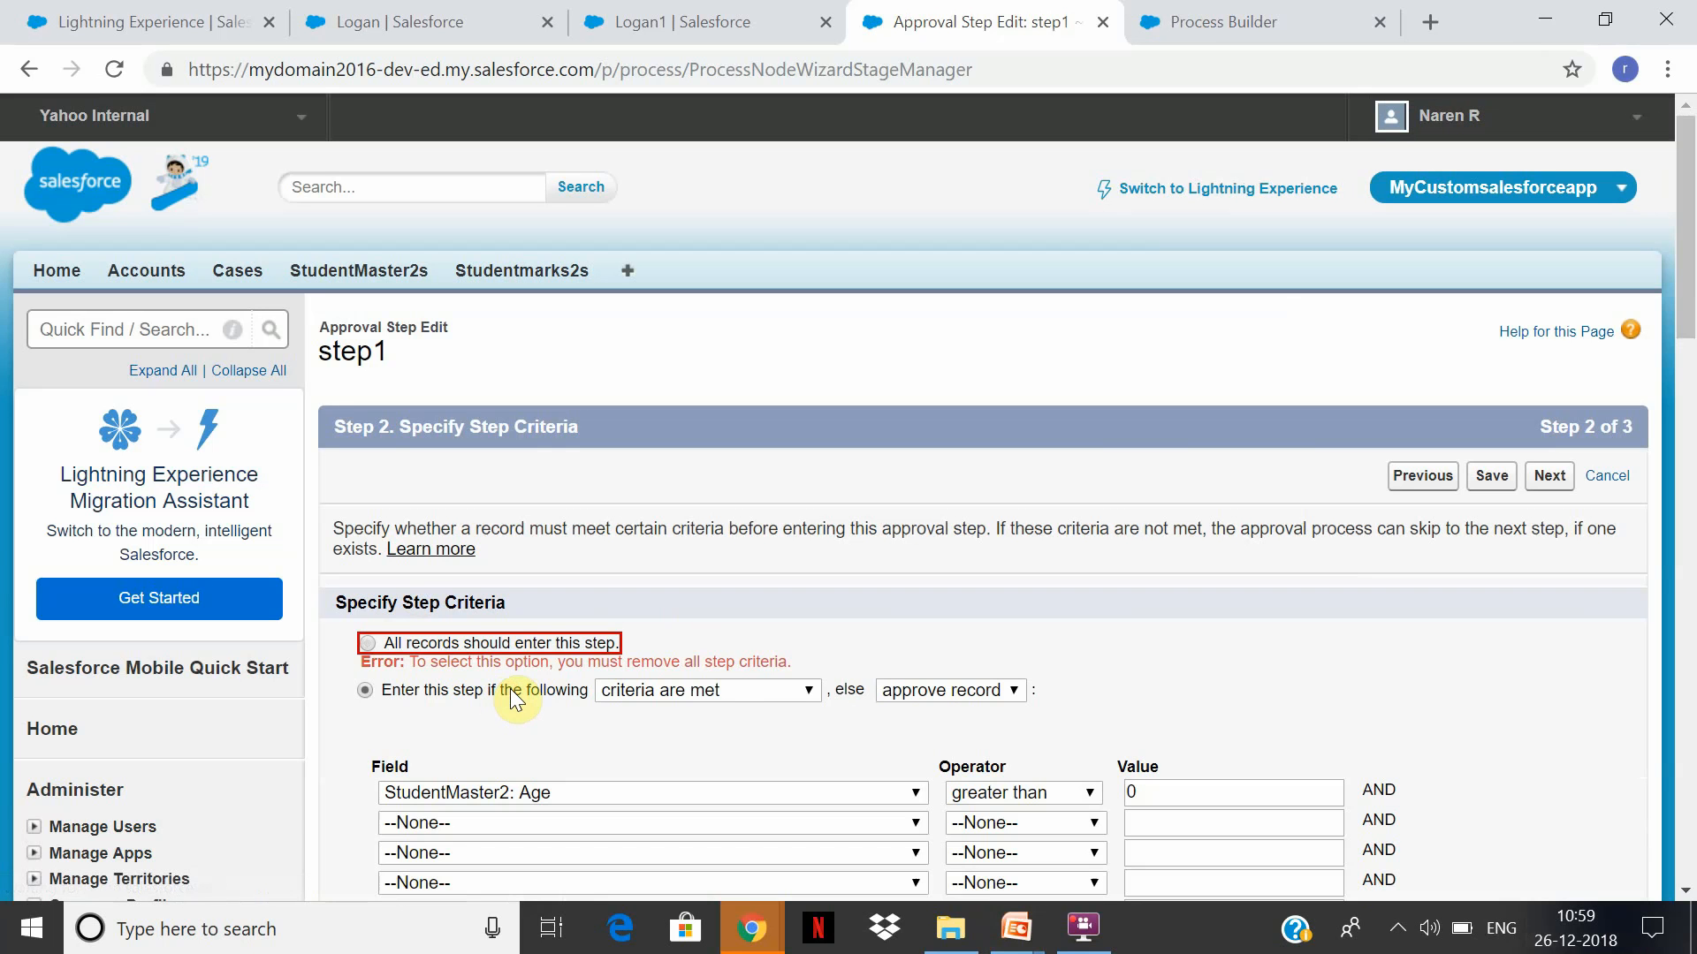
pyautogui.click(808, 692)
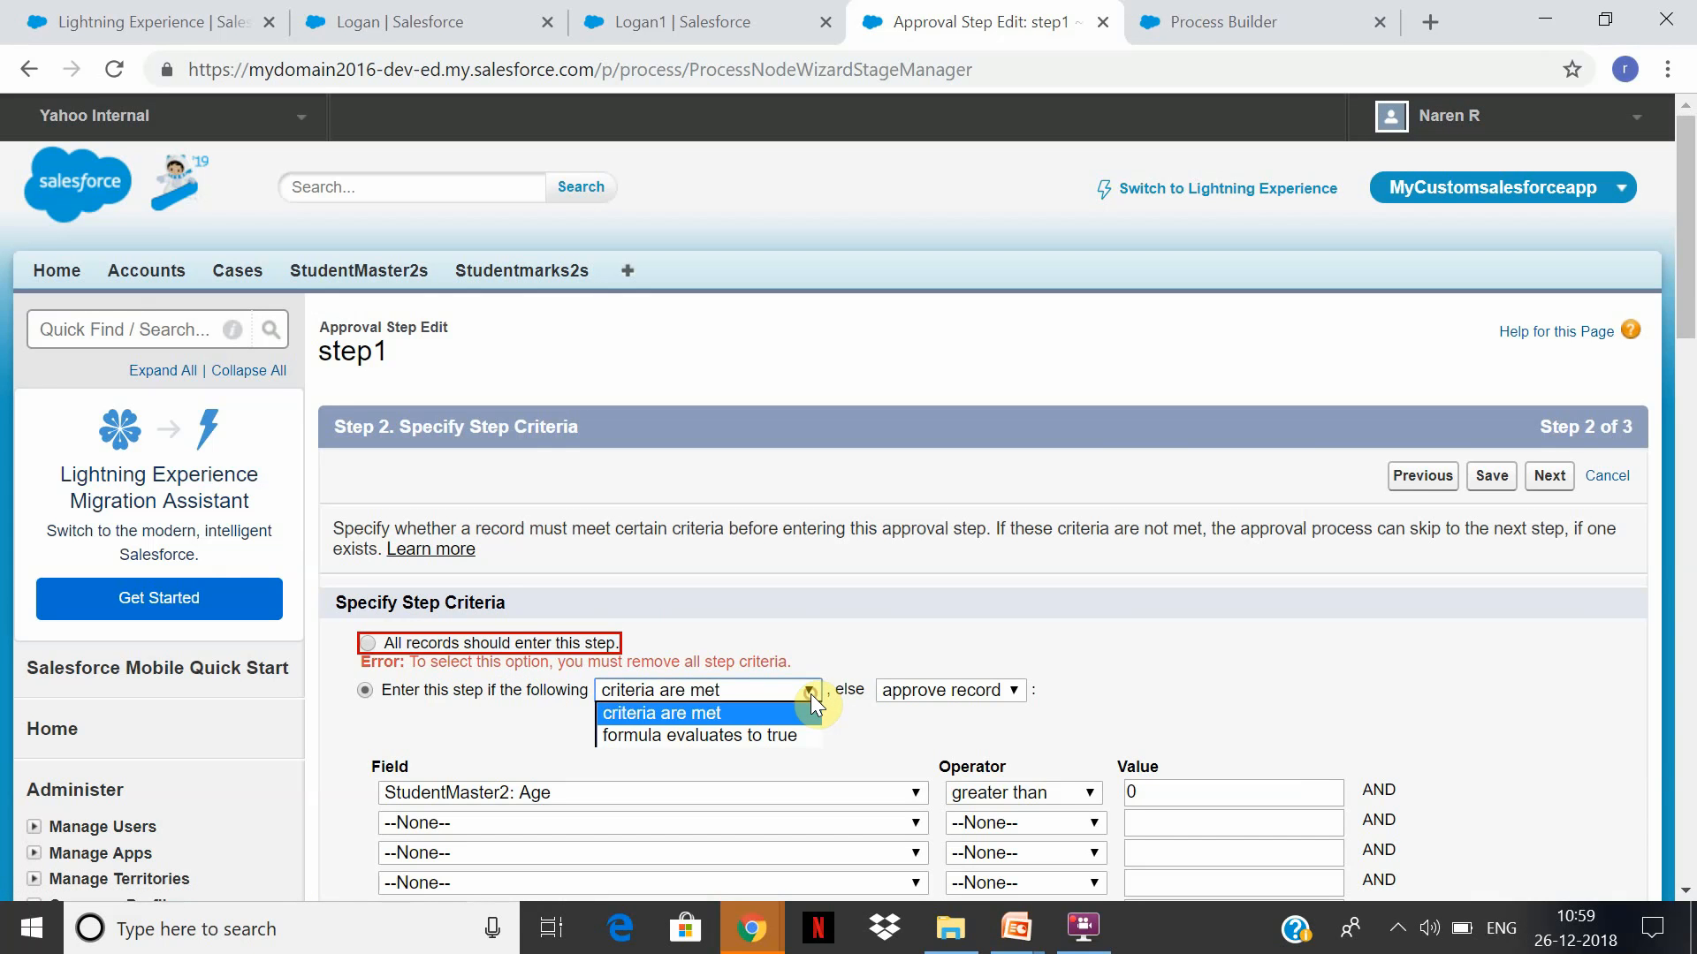
pyautogui.click(808, 716)
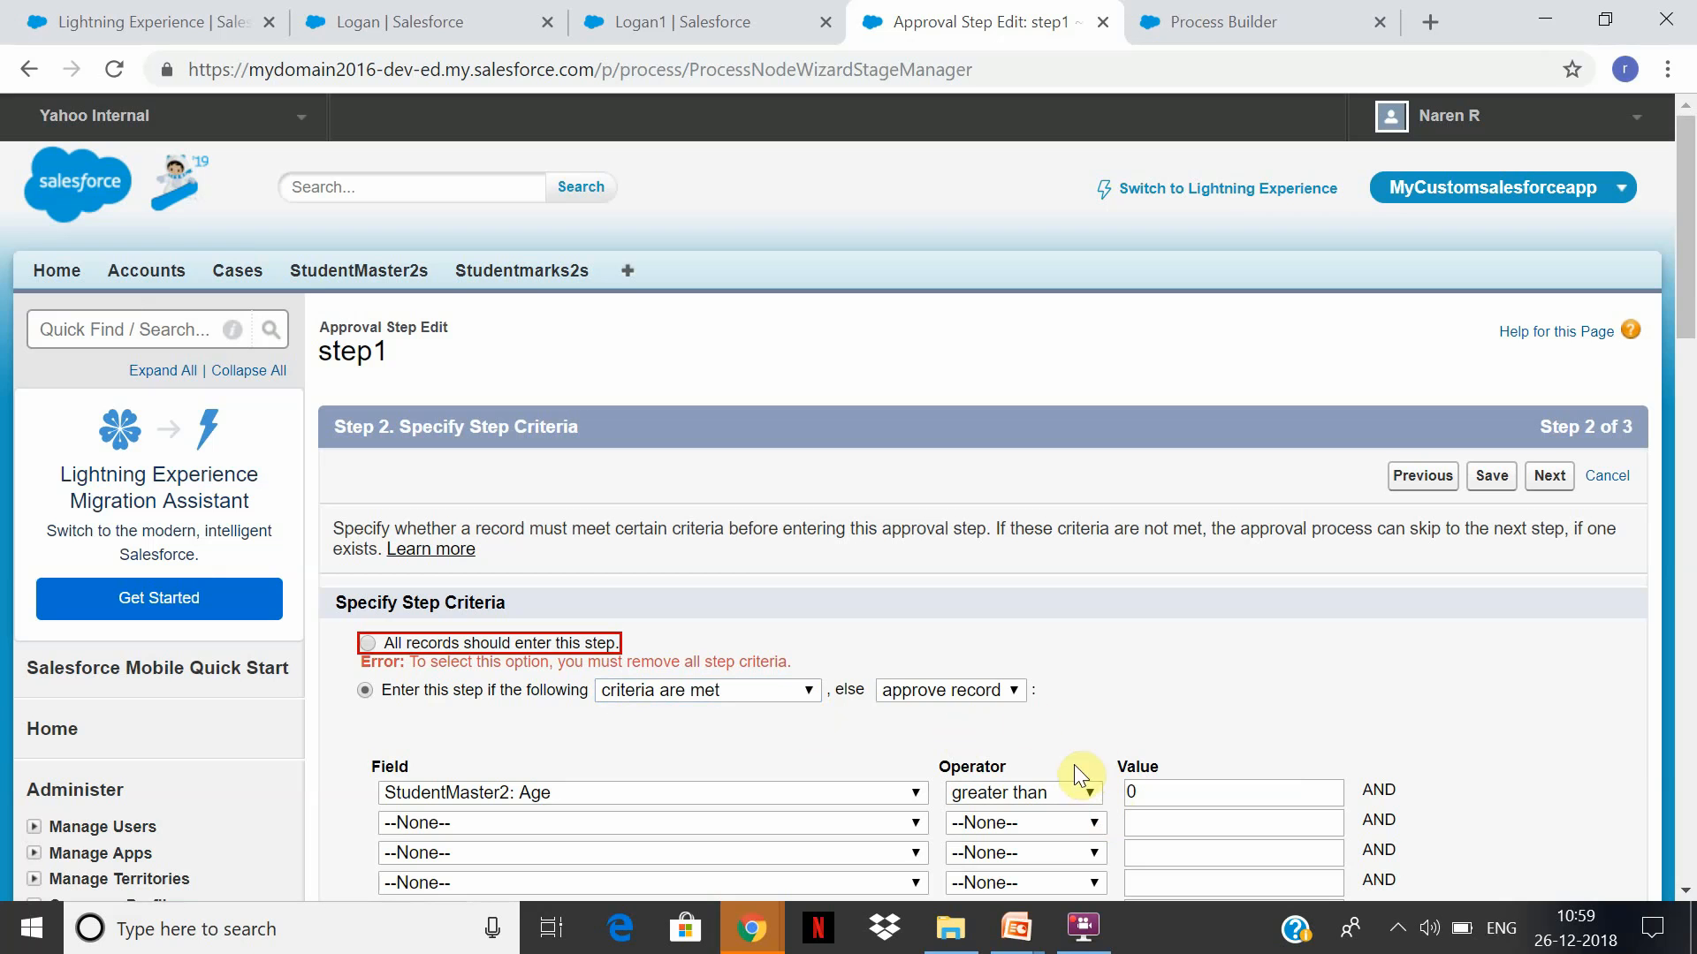
pyautogui.click(1012, 689)
pyautogui.click(977, 713)
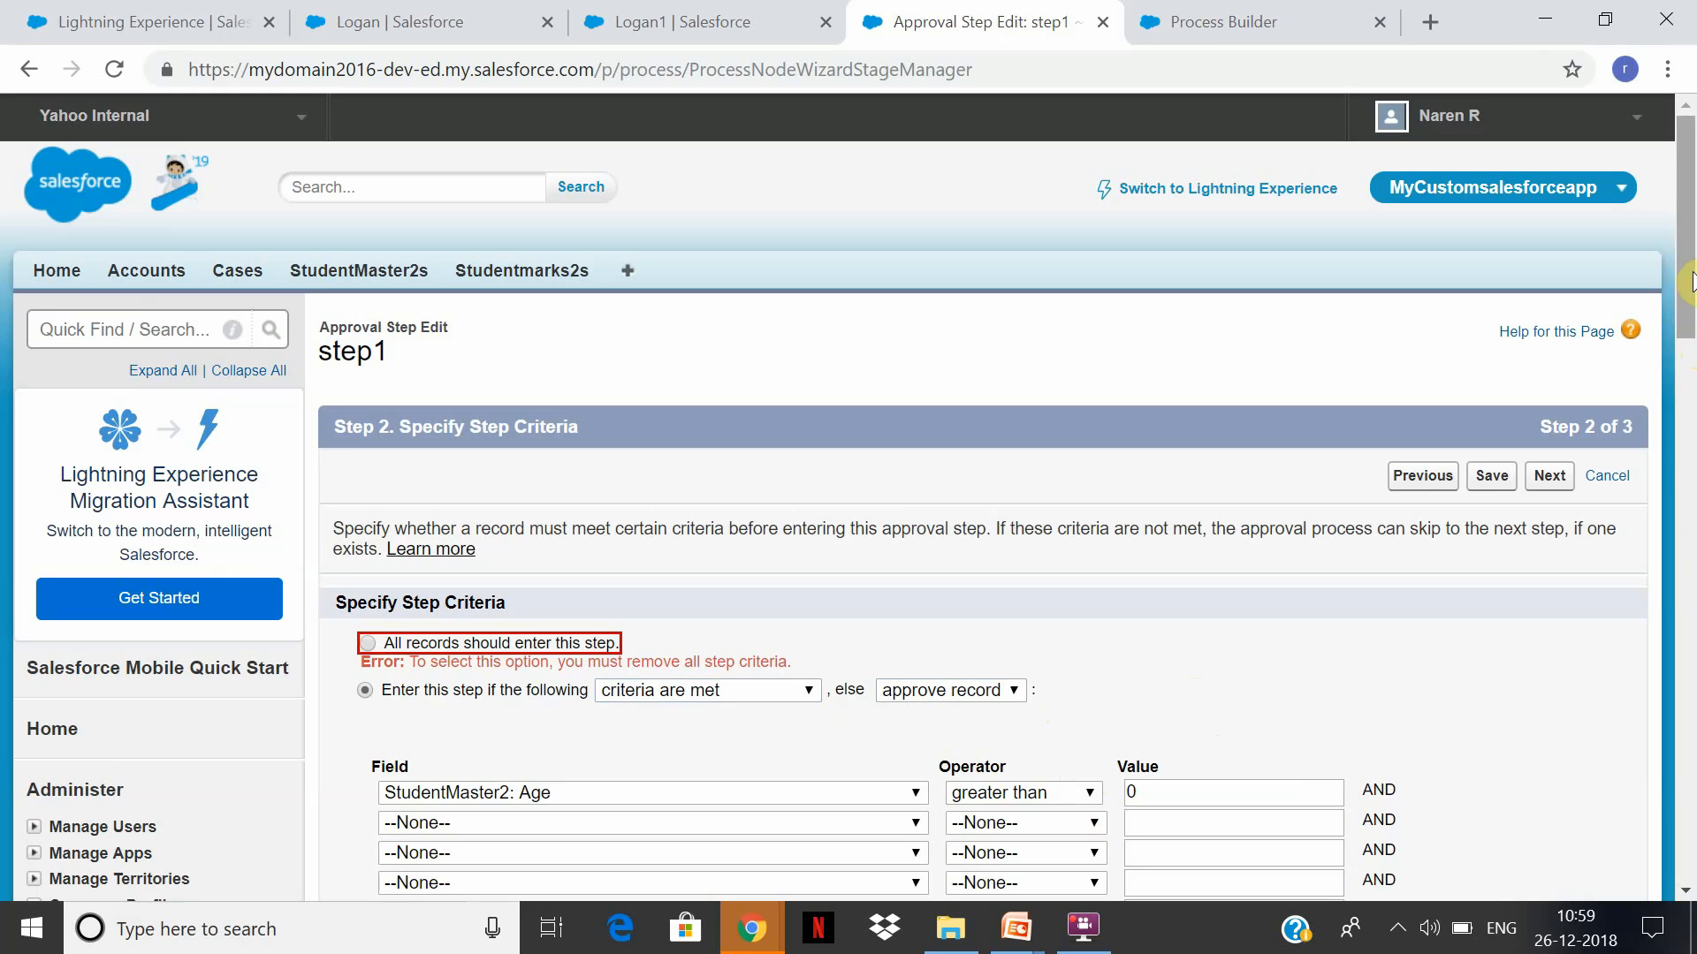
pyautogui.scroll(-3, 1679, 354)
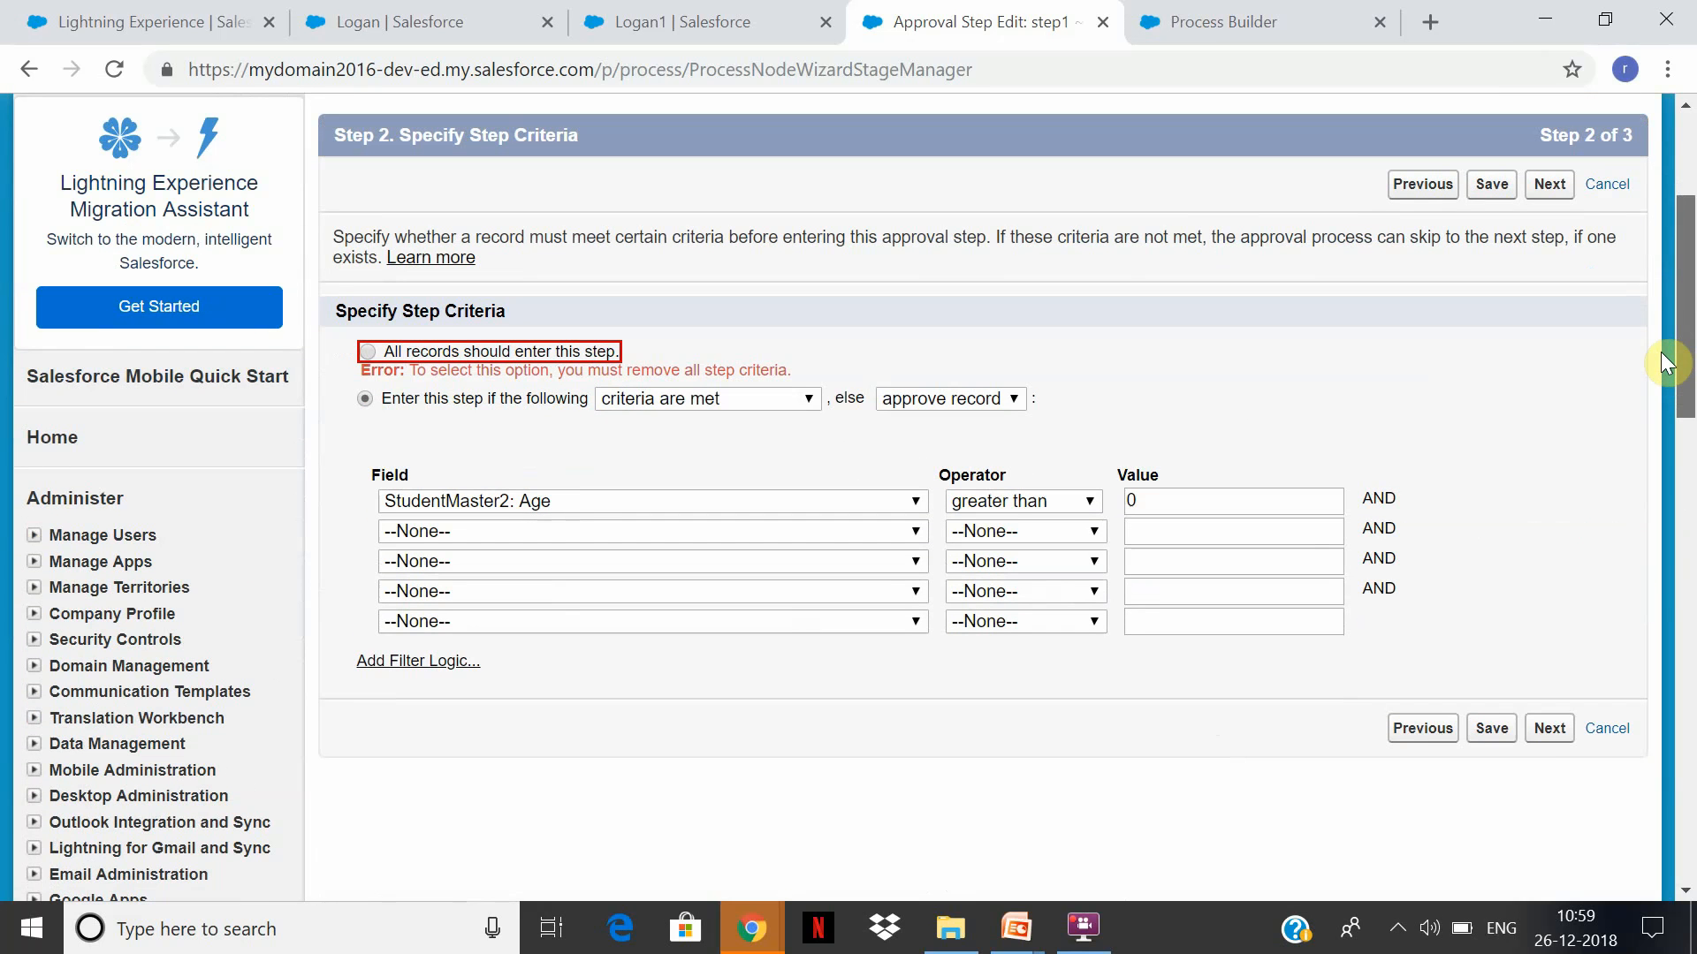